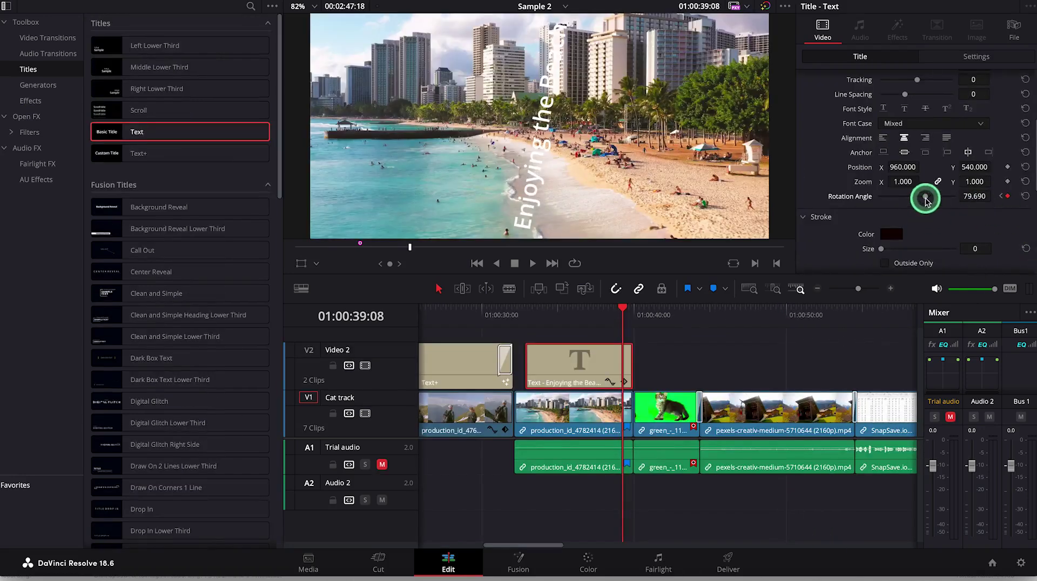
{"action": "left_click_drag", "start_coordinate": [926, 200], "coordinate": [931, 199]}
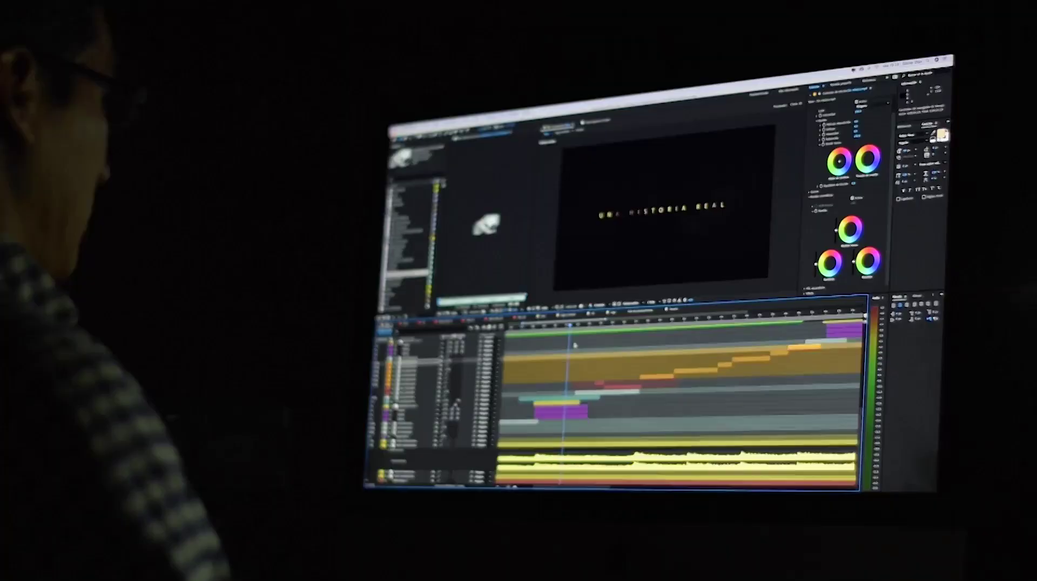
{"action": "scroll", "coordinate": [574, 346], "scroll_direction": "down", "scroll_amount": 5}
{"action": "left_click_drag", "start_coordinate": [540, 327], "coordinate": [573, 326]}
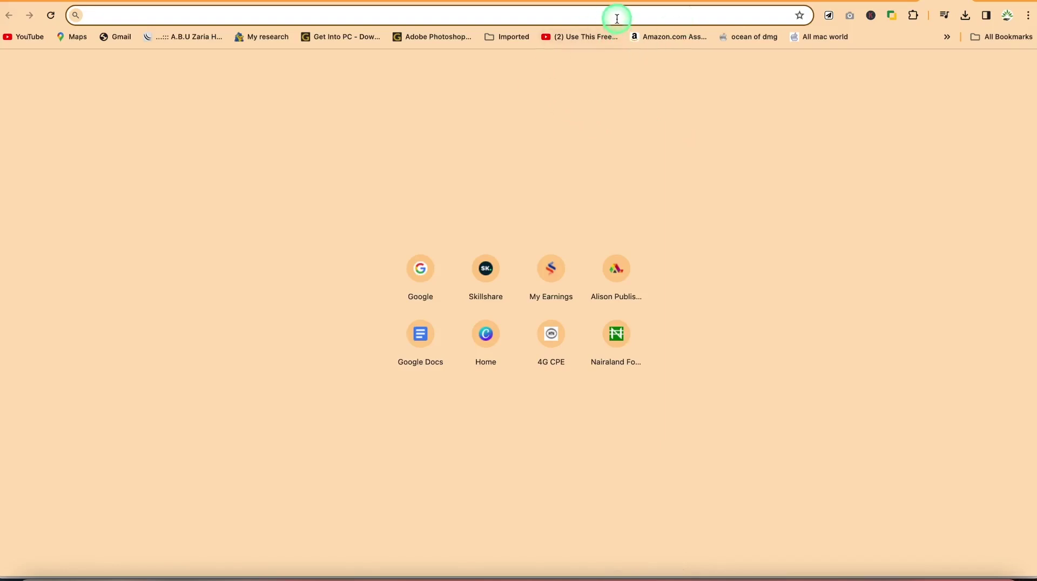
Step: Search Google for "davinci resolve" and open Blackmagic Design's DaVinci Resolve product page
{"action": "type", "text": "g"}
{"action": "key", "text": "Return"}
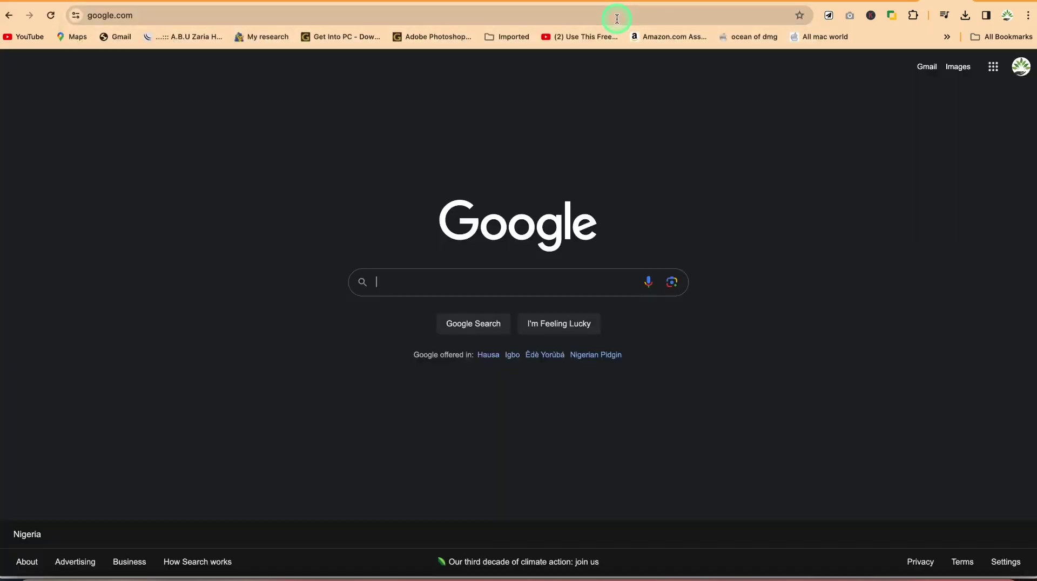
{"action": "type", "text": "davin"}
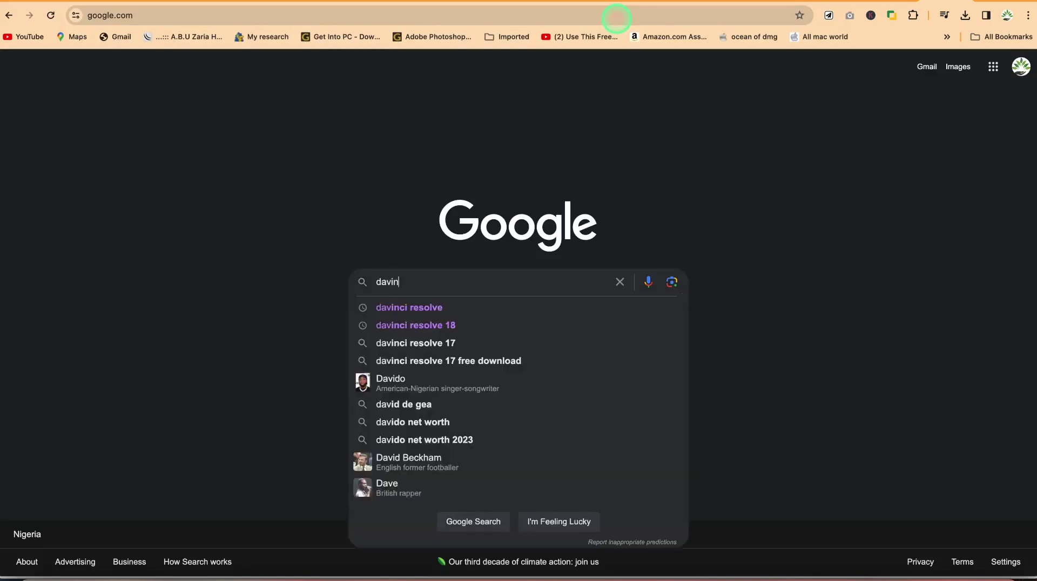
{"action": "type", "text": "ci resolve"}
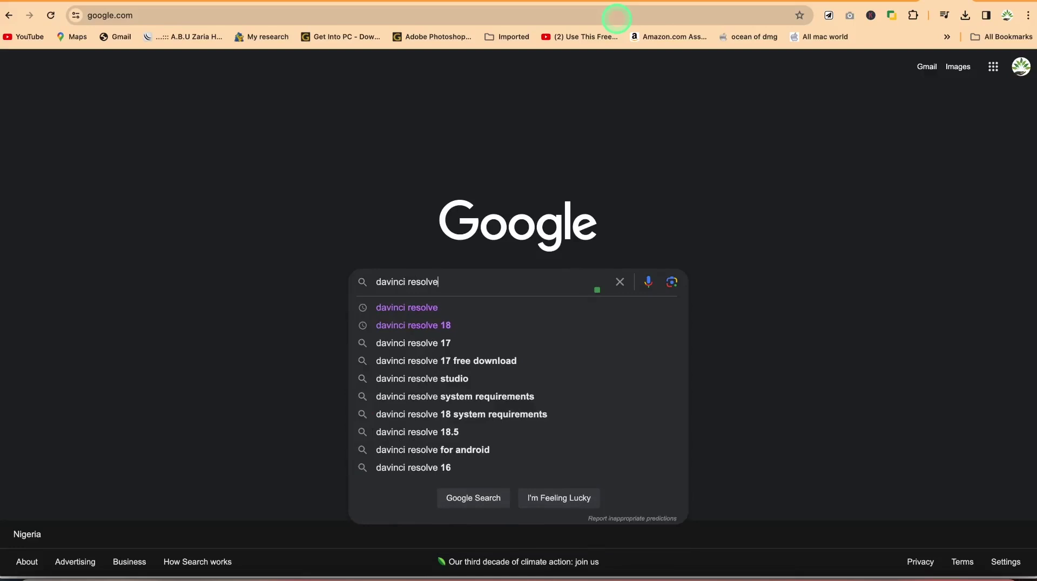
{"action": "key", "text": "Return"}
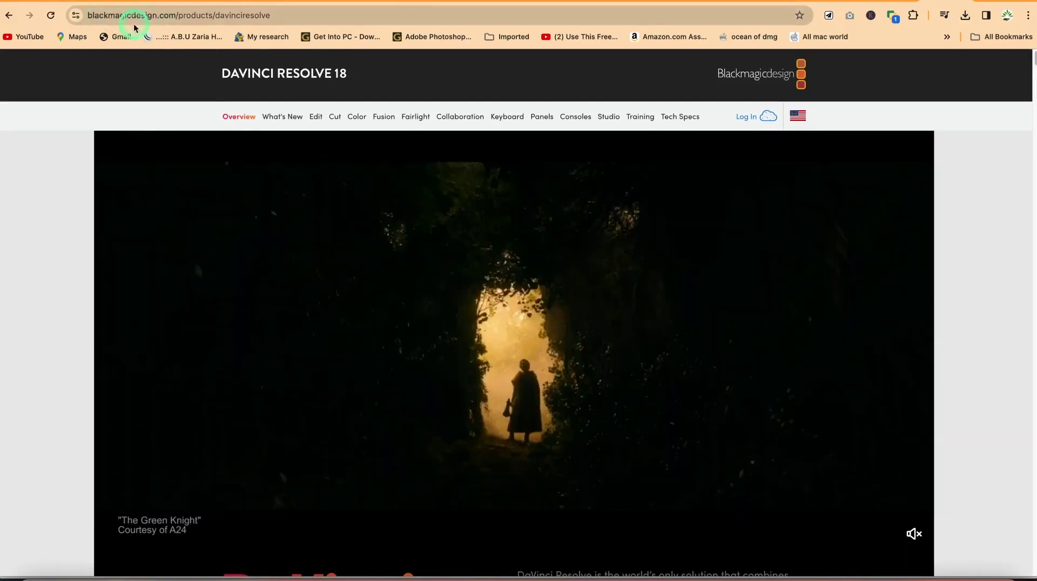
Step: Start the free DaVinci Resolve 18.6 download for Mac OS X from the product page
{"action": "scroll", "coordinate": [165, 254], "scroll_direction": "down", "scroll_amount": 5}
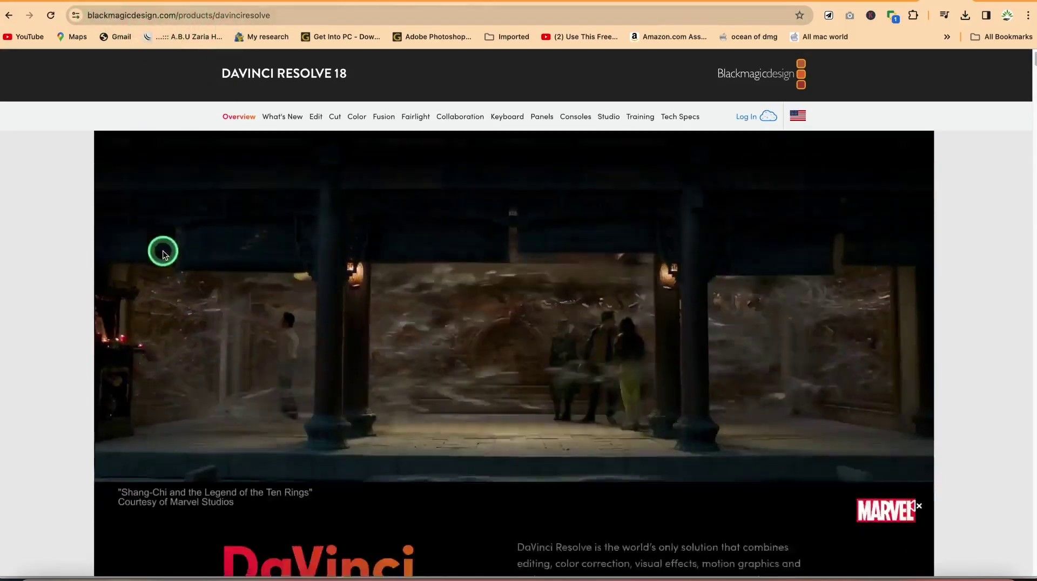
{"action": "scroll", "coordinate": [173, 270], "scroll_direction": "down", "scroll_amount": 2}
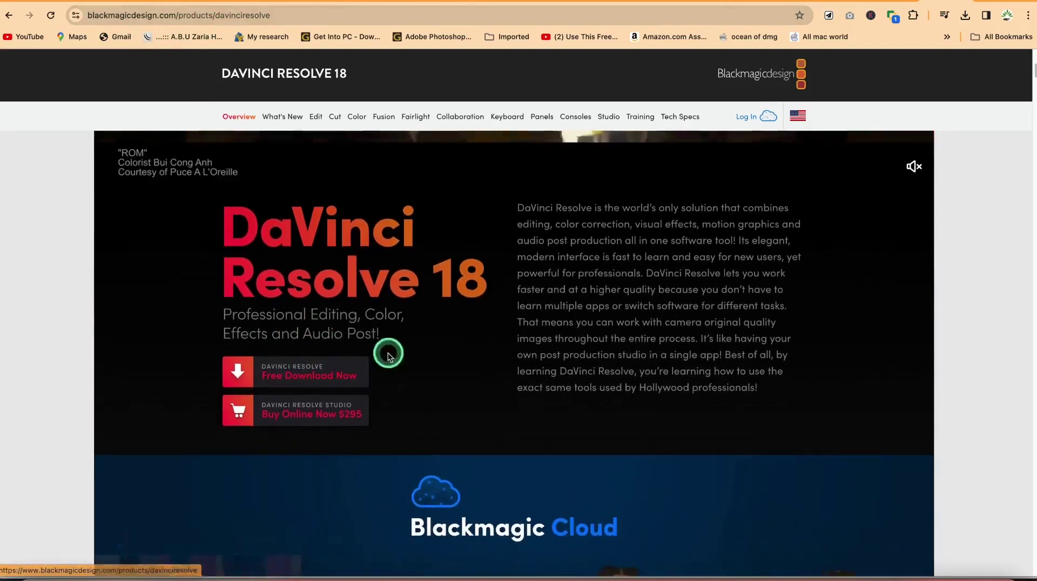
{"action": "scroll", "coordinate": [489, 325], "scroll_direction": "down", "scroll_amount": 5}
{"action": "scroll", "coordinate": [489, 324], "scroll_direction": "down", "scroll_amount": 15}
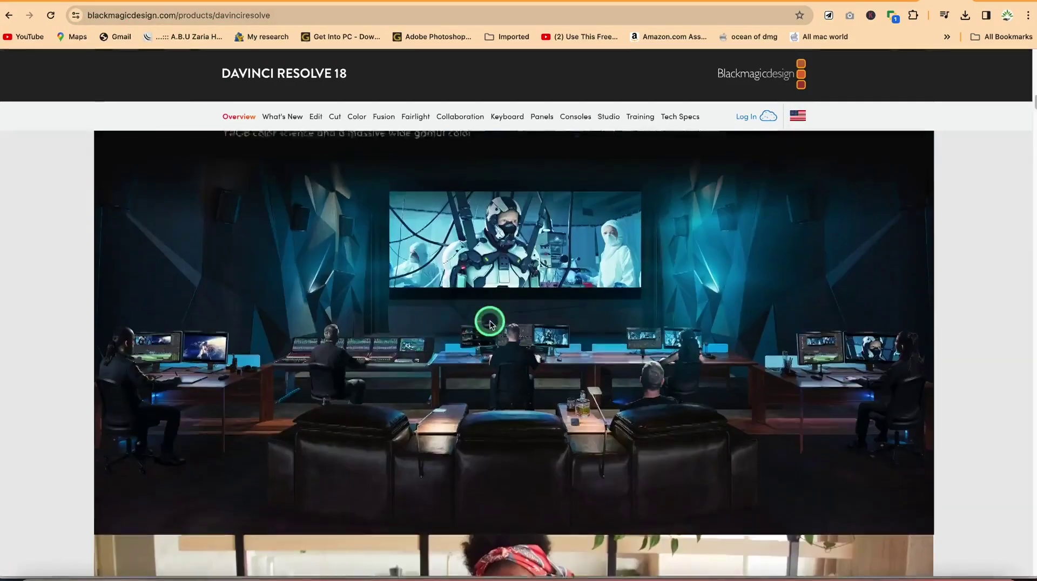
{"action": "scroll", "coordinate": [490, 321], "scroll_direction": "down", "scroll_amount": 10}
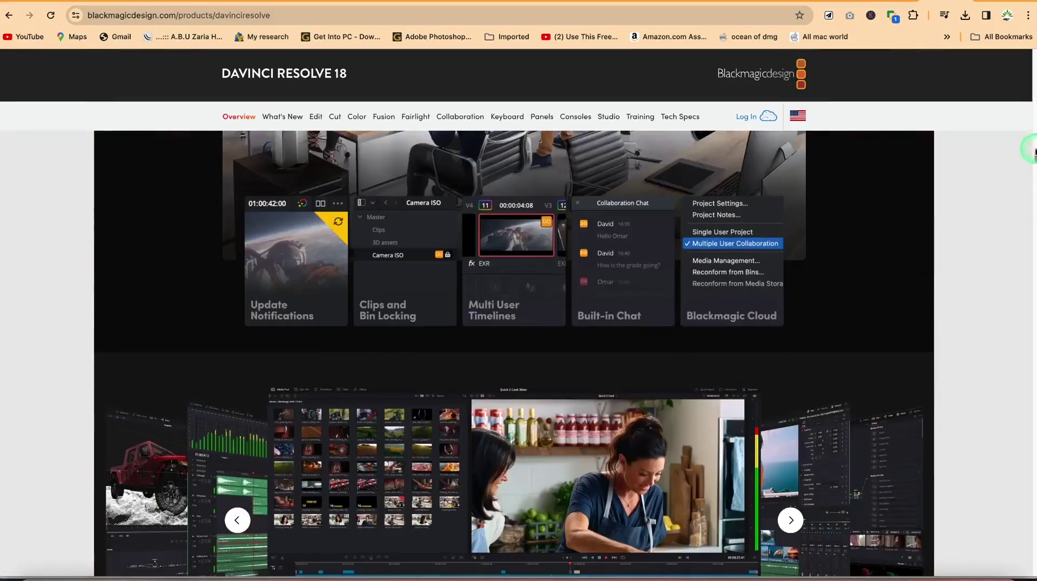
{"action": "left_click_drag", "start_coordinate": [1035, 151], "coordinate": [1032, 69]}
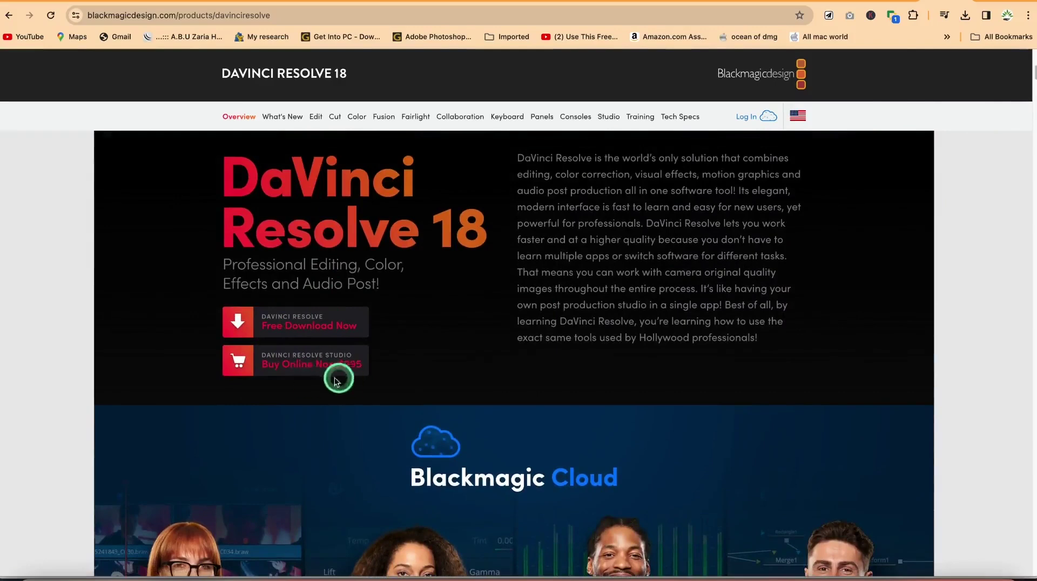
{"action": "left_click", "coordinate": [298, 326]}
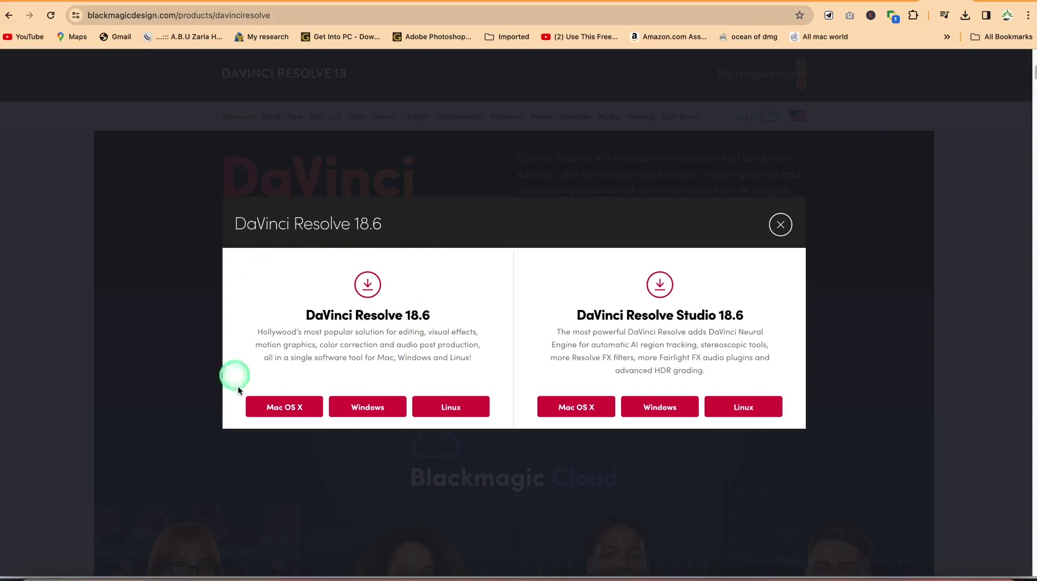
{"action": "left_click", "coordinate": [280, 421]}
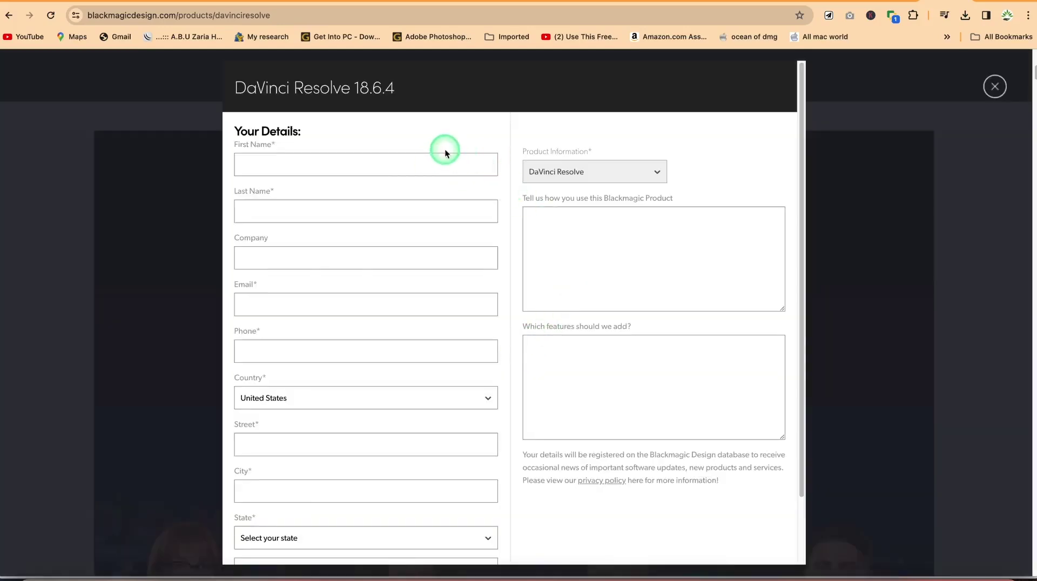
Step: Review the fields of the download registration form, from the personal details to the zip code
{"action": "scroll", "coordinate": [387, 513], "scroll_direction": "down", "scroll_amount": 3}
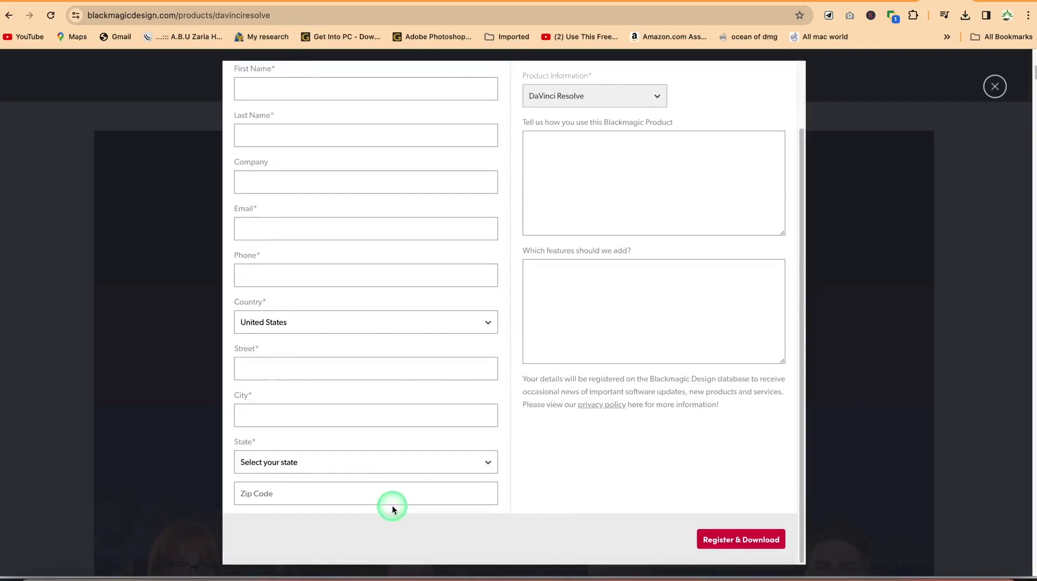
{"action": "scroll", "coordinate": [389, 201], "scroll_direction": "up", "scroll_amount": 4}
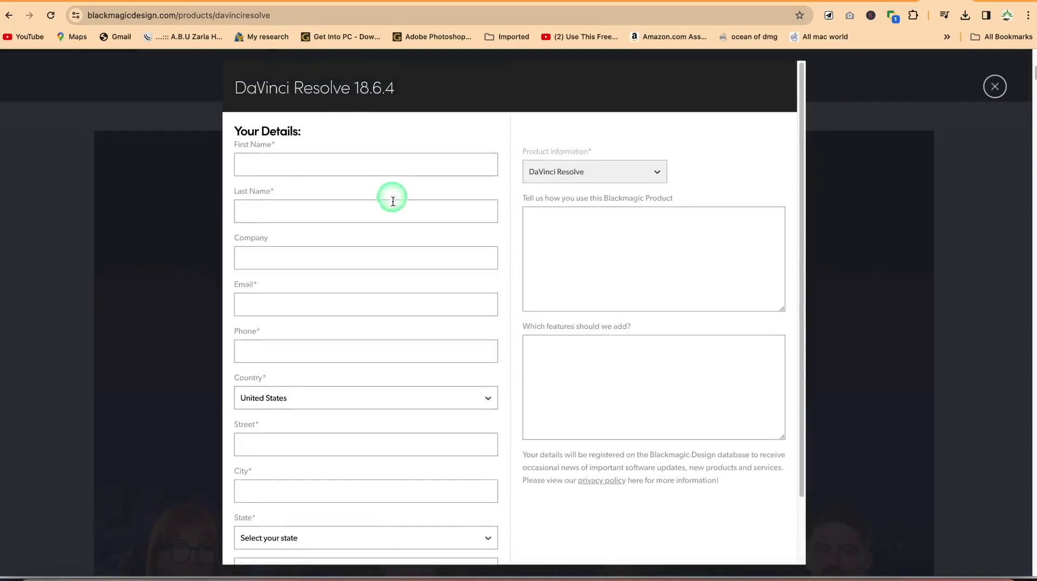
{"action": "scroll", "coordinate": [389, 194], "scroll_direction": "down", "scroll_amount": 1}
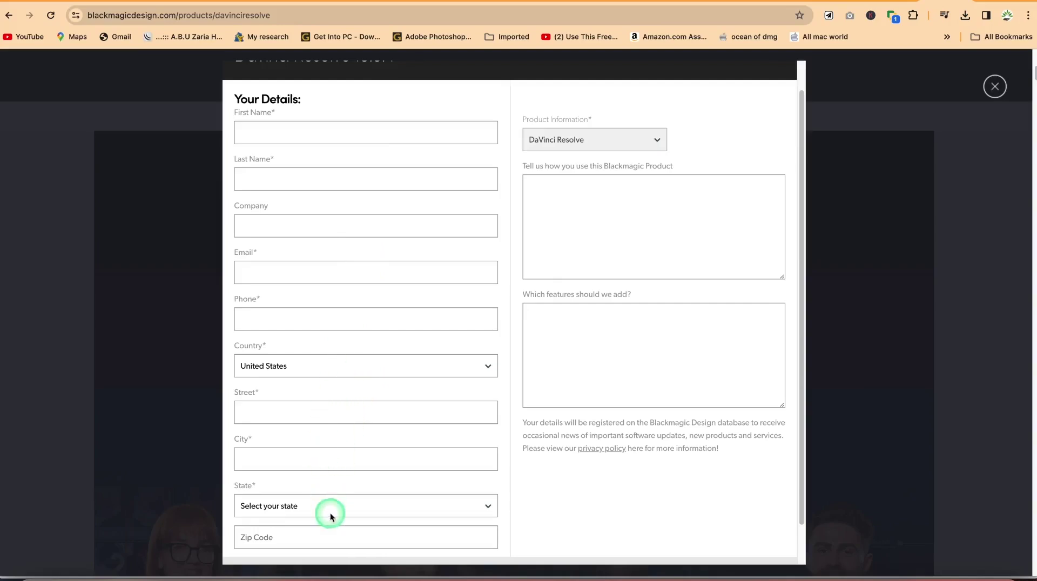
{"action": "scroll", "coordinate": [333, 522], "scroll_direction": "down", "scroll_amount": 2}
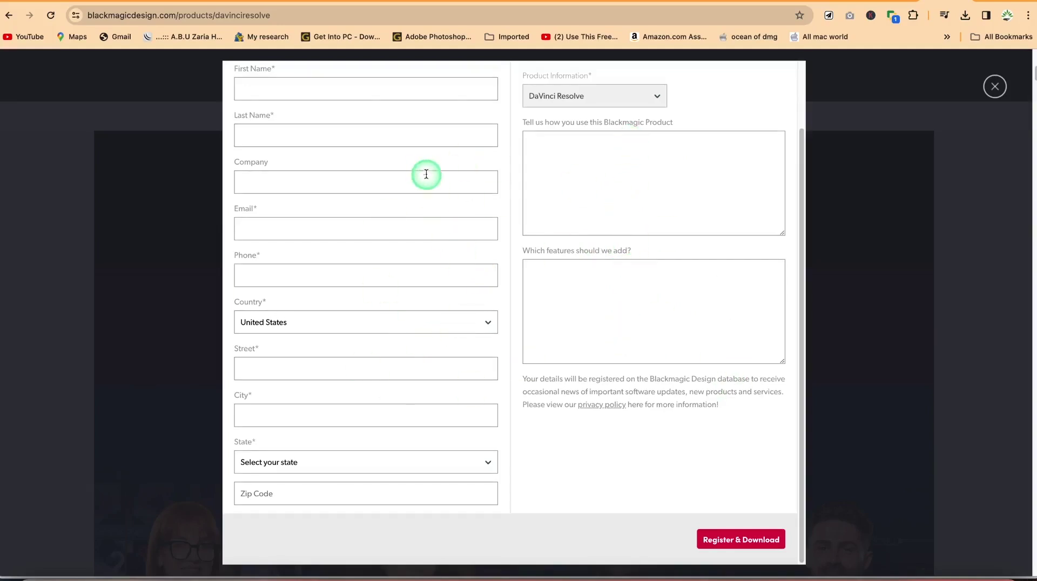
{"action": "scroll", "coordinate": [429, 179], "scroll_direction": "up", "scroll_amount": 2}
{"action": "scroll", "coordinate": [539, 324], "scroll_direction": "down", "scroll_amount": 2}
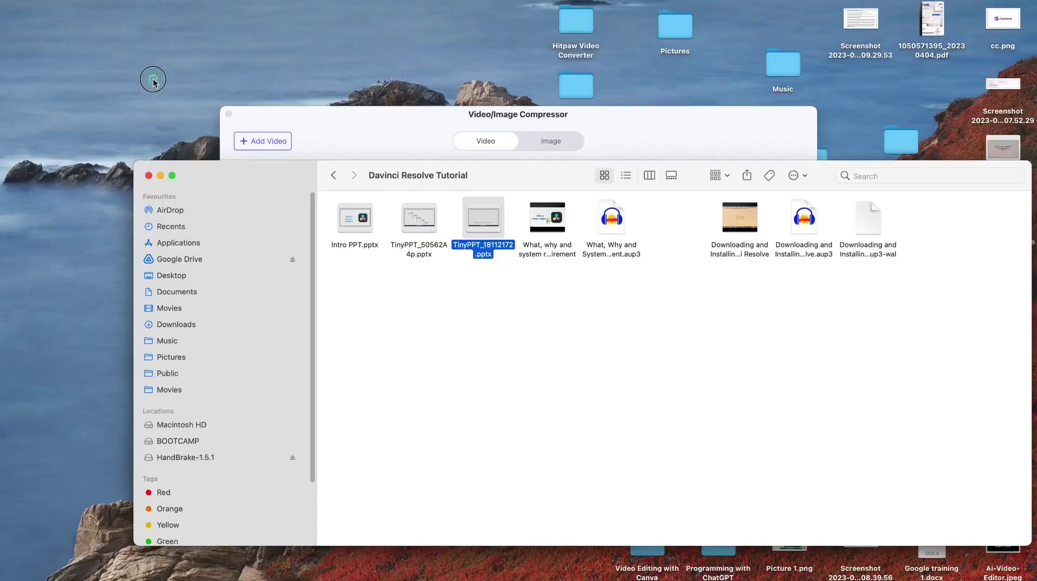
Step: Search the installed applications for "da" and launch DaVinci Resolve
{"action": "left_click", "coordinate": [153, 82]}
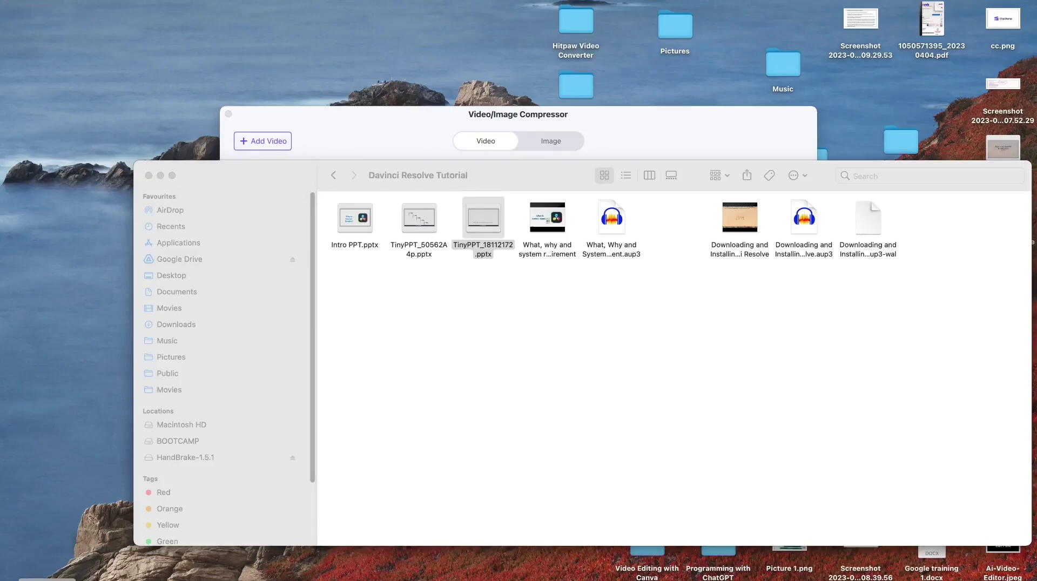
{"action": "key", "text": "F4"}
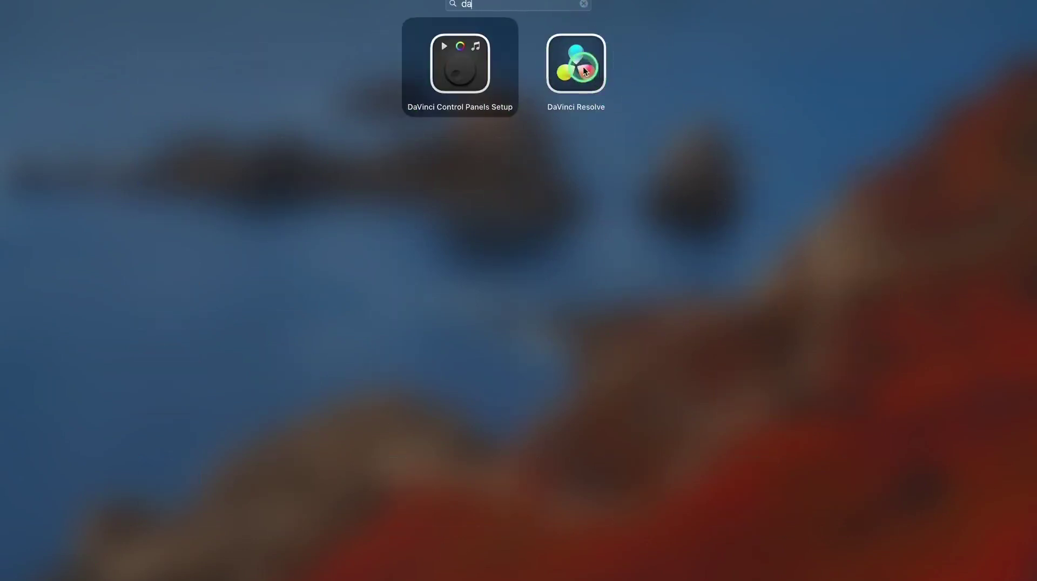
{"action": "left_click", "coordinate": [586, 72]}
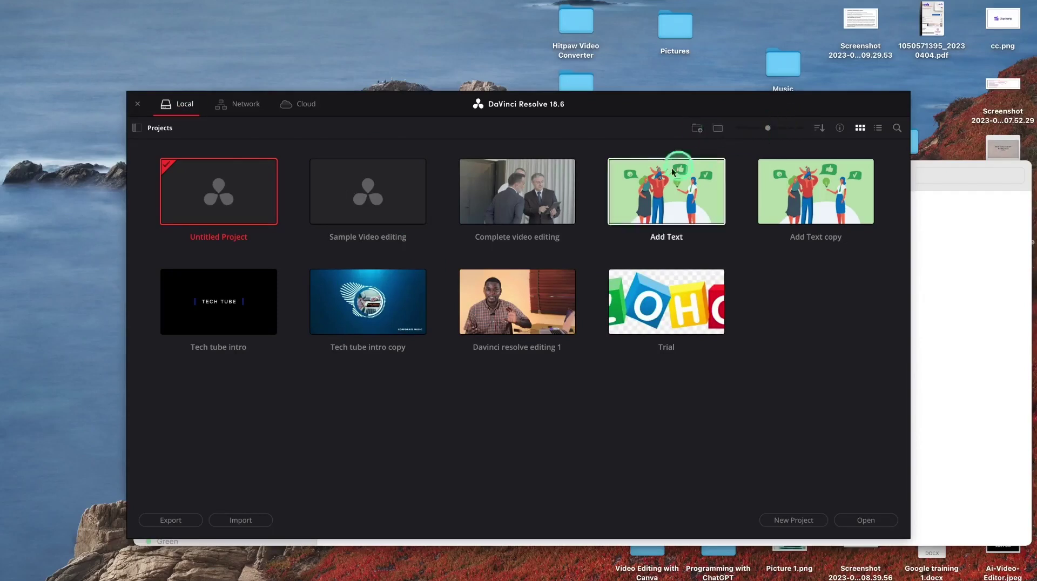
Step: Enlarge the project thumbnails slightly and look through the available sort criteria
{"action": "mouse_move", "coordinate": [768, 131]}
{"action": "left_mouse_down"}
{"action": "mouse_move", "coordinate": [754, 130]}
{"action": "mouse_move", "coordinate": [778, 133]}
{"action": "mouse_move", "coordinate": [753, 130]}
{"action": "mouse_move", "coordinate": [794, 135]}
{"action": "mouse_move", "coordinate": [779, 130]}
{"action": "left_mouse_up"}
{"action": "left_click", "coordinate": [819, 128]}
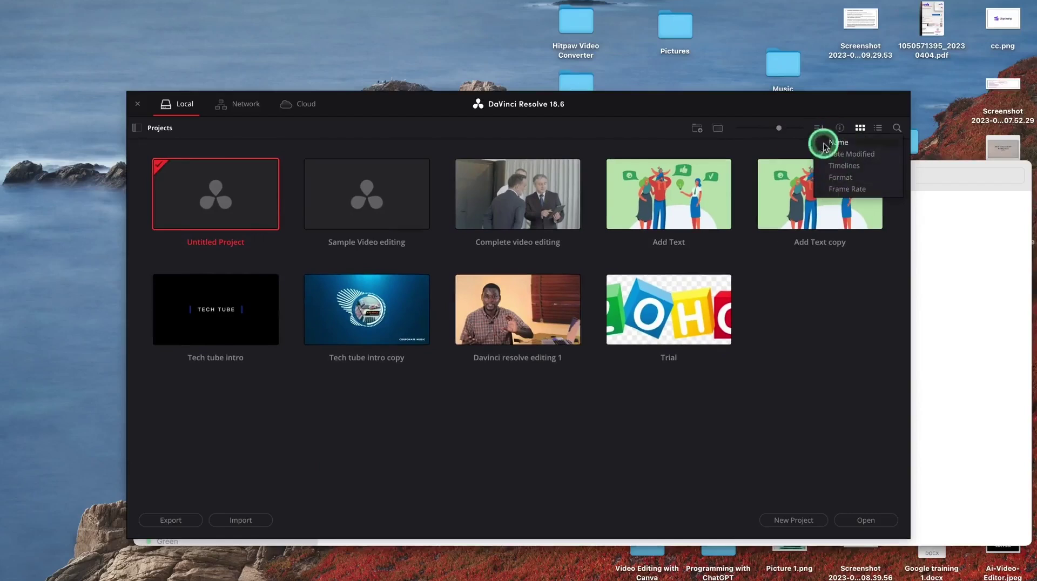
{"action": "left_click", "coordinate": [859, 203]}
{"action": "left_click", "coordinate": [861, 128]}
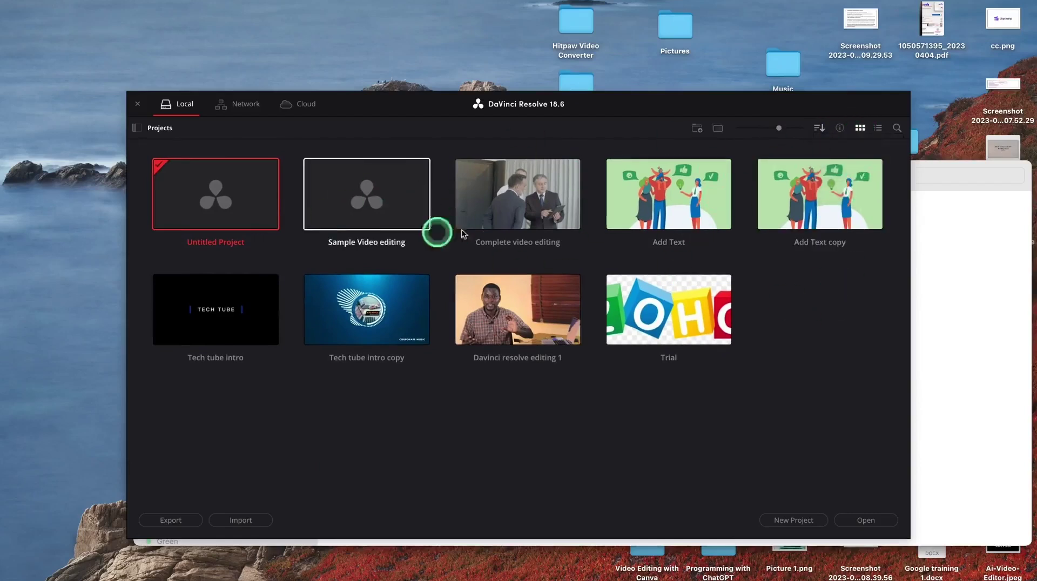
Step: Compare the list view of the projects with the thumbnail view, and bring up the project search
{"action": "left_click", "coordinate": [878, 128]}
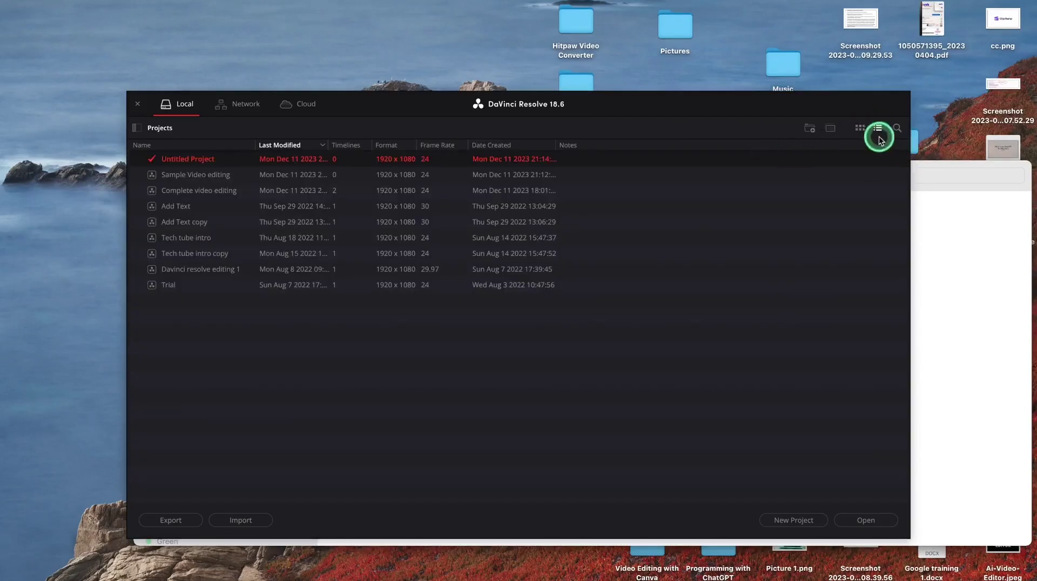
{"action": "left_click", "coordinate": [860, 130]}
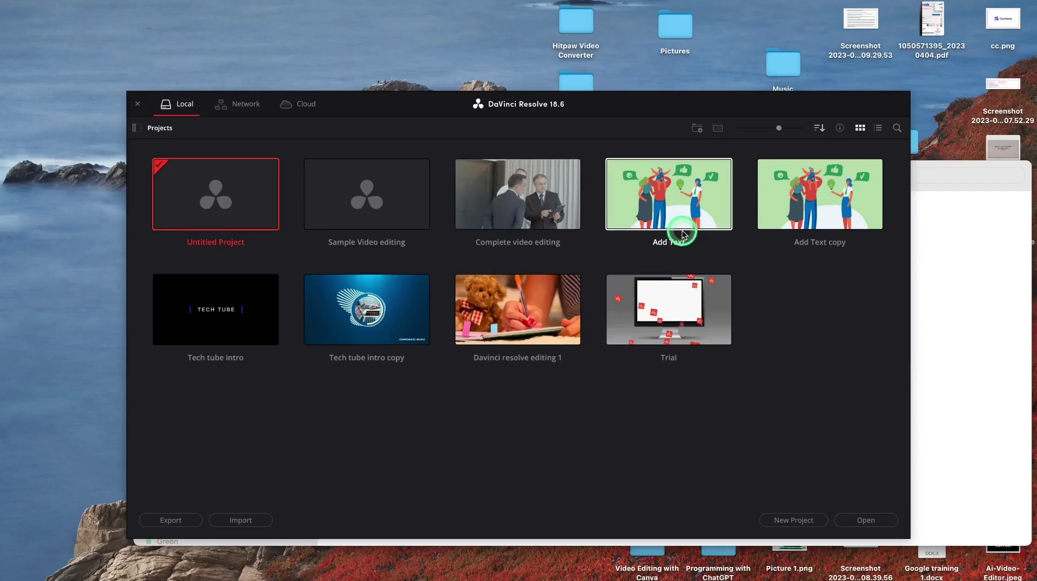
{"action": "left_click", "coordinate": [898, 130]}
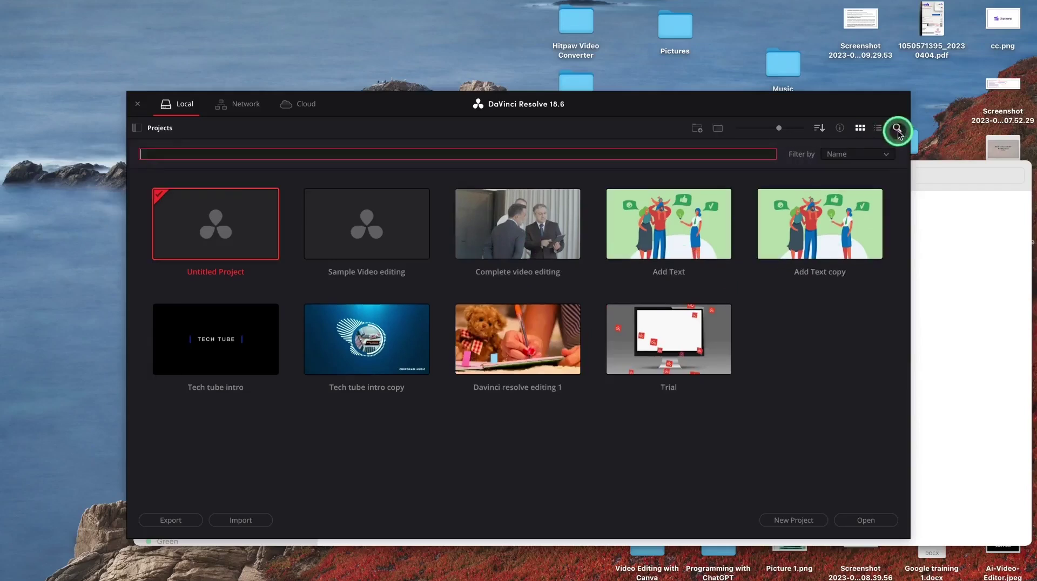
{"action": "left_click", "coordinate": [416, 149]}
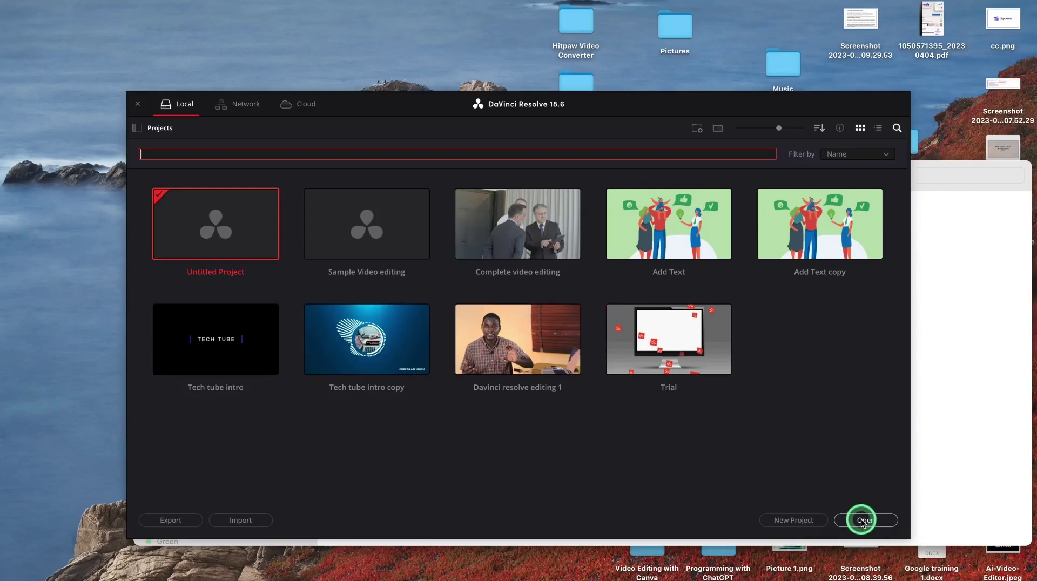
Step: Look at the Cloud and Network project locations and return to the Local projects
{"action": "left_click", "coordinate": [304, 105]}
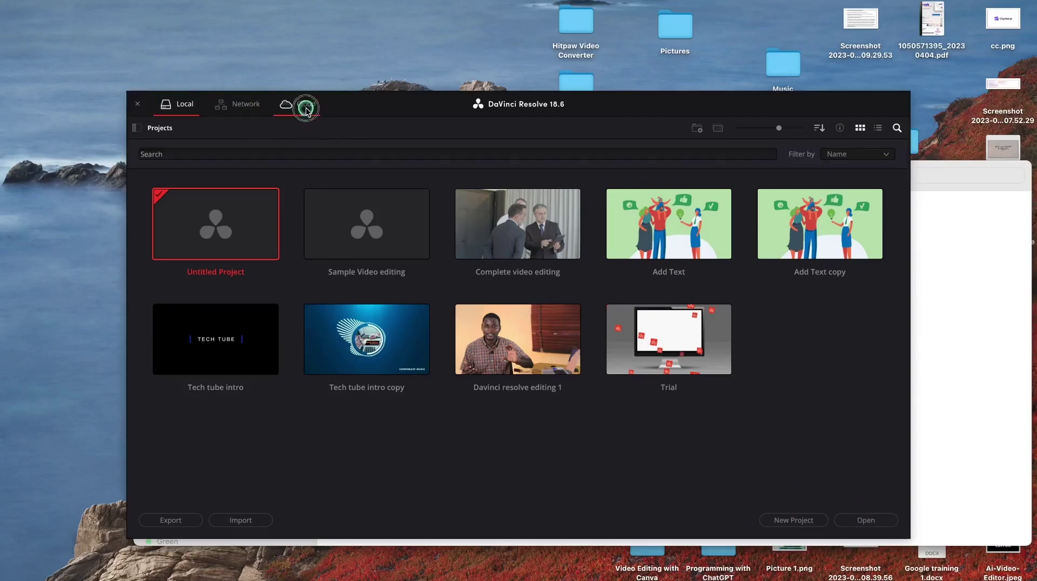
{"action": "left_click", "coordinate": [262, 112]}
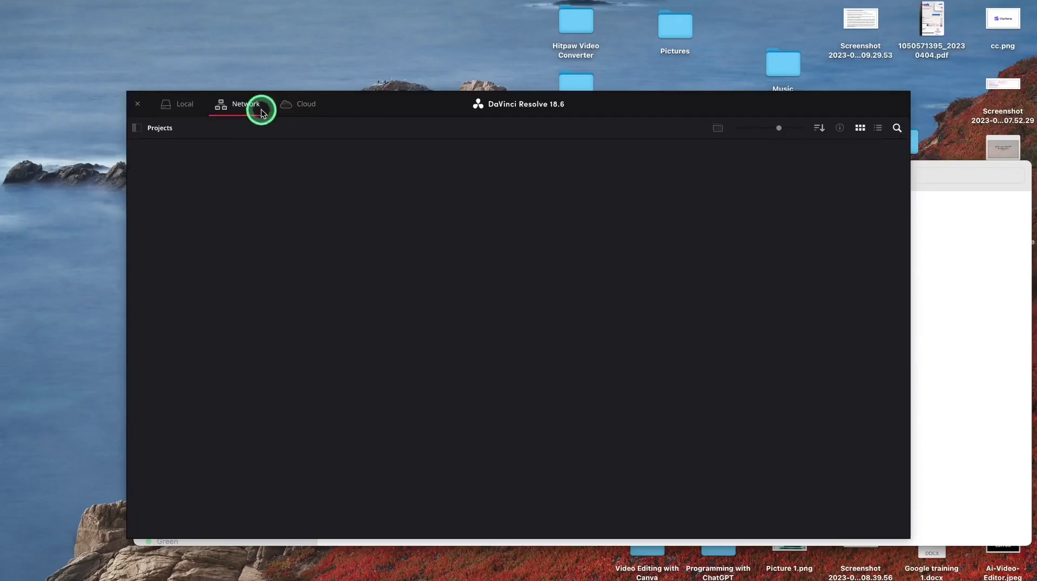
{"action": "left_click", "coordinate": [178, 109]}
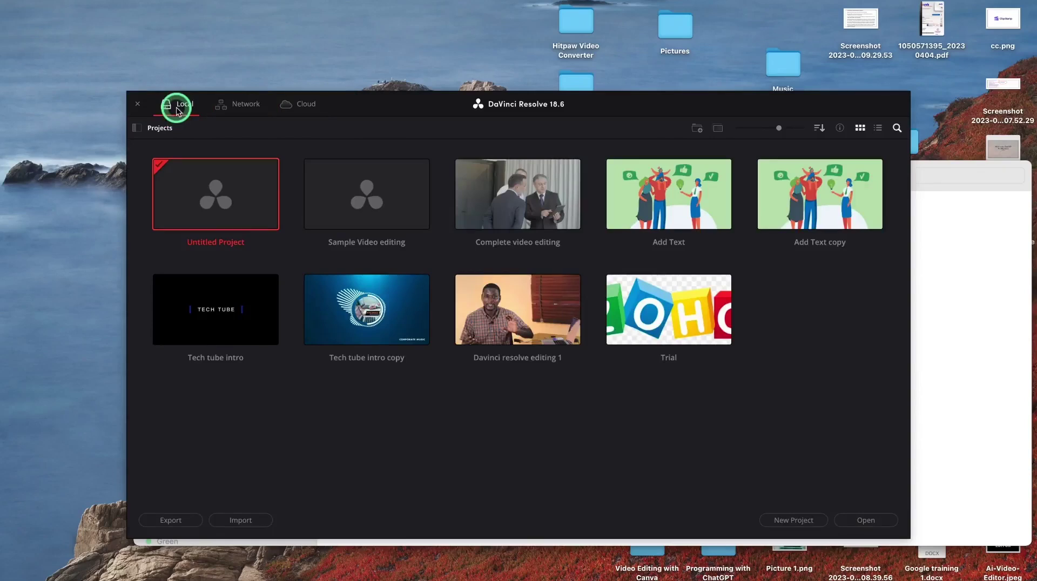
Step: Create a new local project named "Spending sometime with yourself"
{"action": "left_click", "coordinate": [790, 521]}
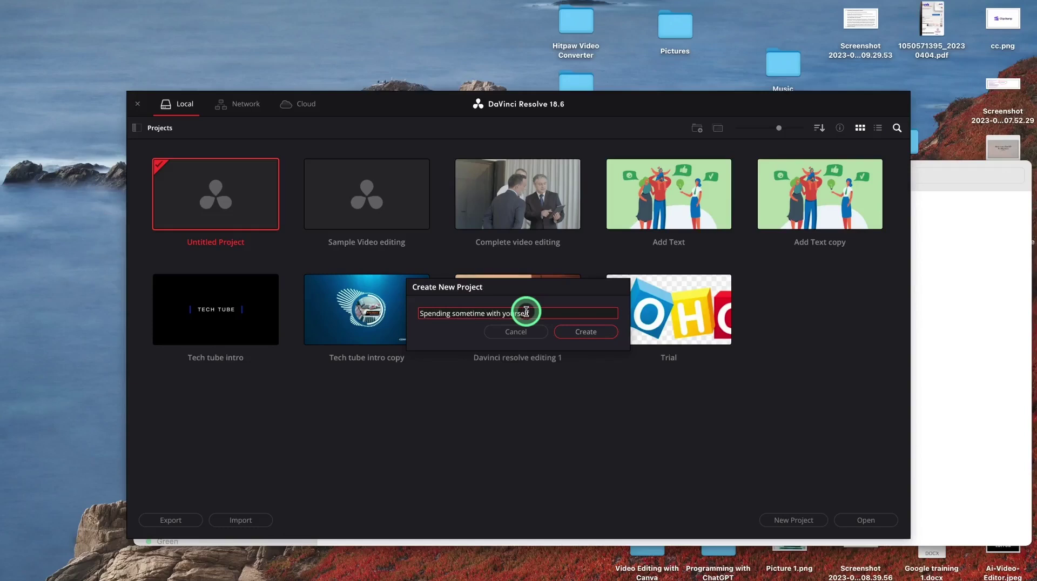
{"action": "left_click", "coordinate": [585, 345]}
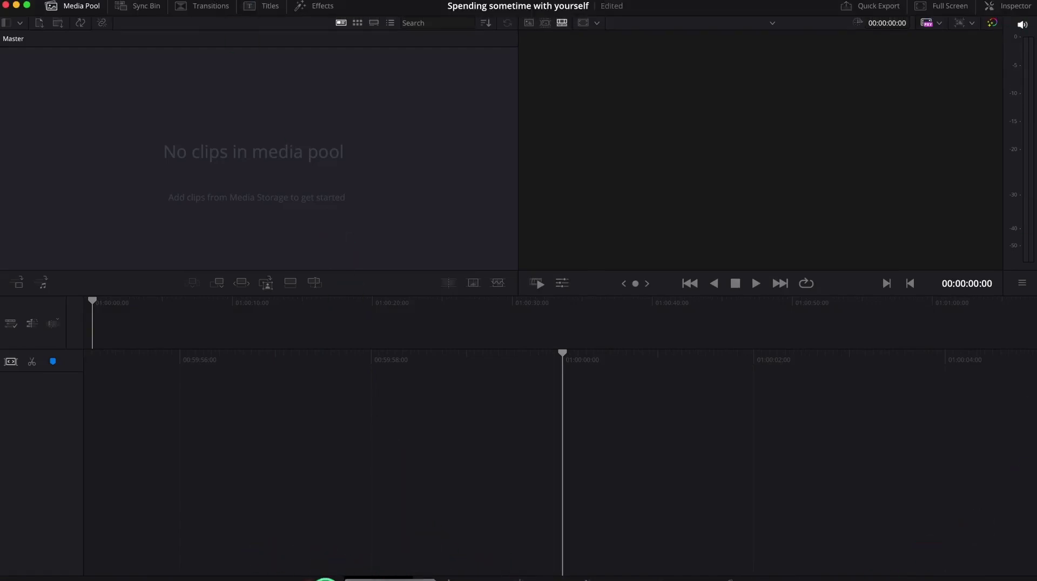
Step: Look at the Edit, Cut and Fusion workspaces of the new project
{"action": "left_click", "coordinate": [446, 580]}
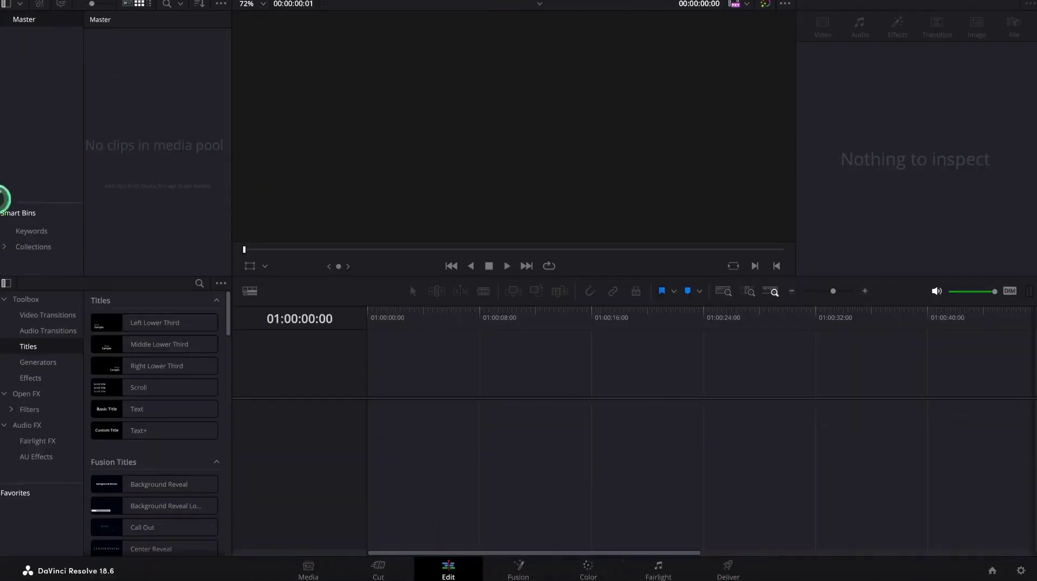
{"action": "left_click", "coordinate": [378, 568]}
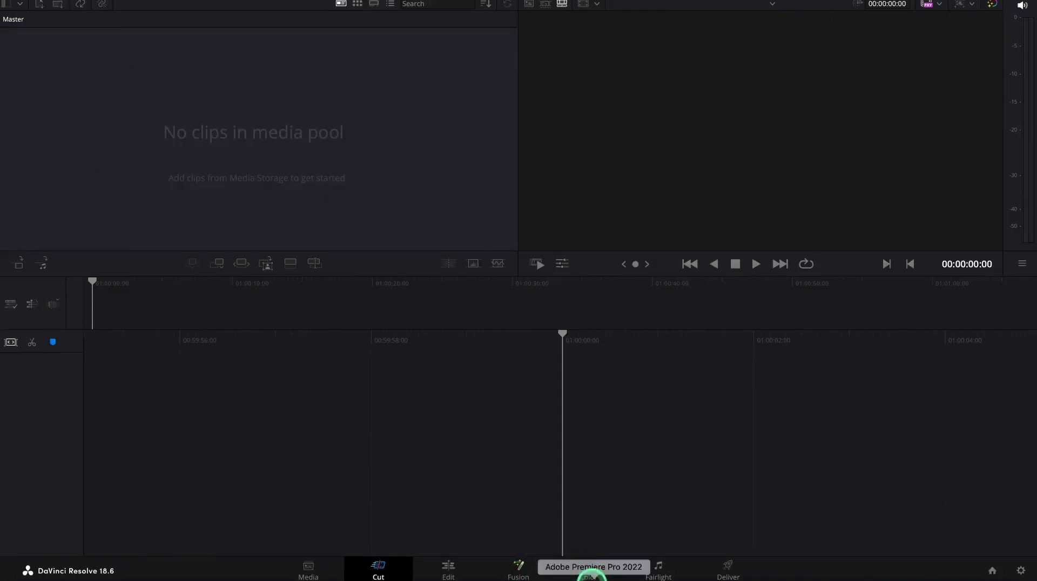
{"action": "key", "text": "shift+5"}
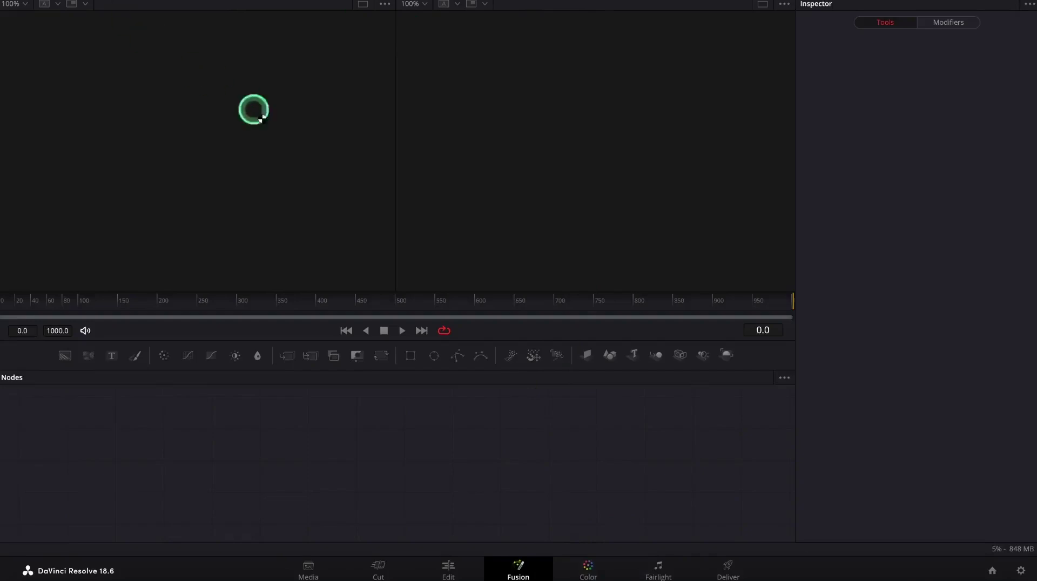
Step: Switch to the Edit workspace and set the project's timeline frame rate to 29.97 frames per second
{"action": "key", "text": "shift+6"}
{"action": "left_click", "coordinate": [448, 574]}
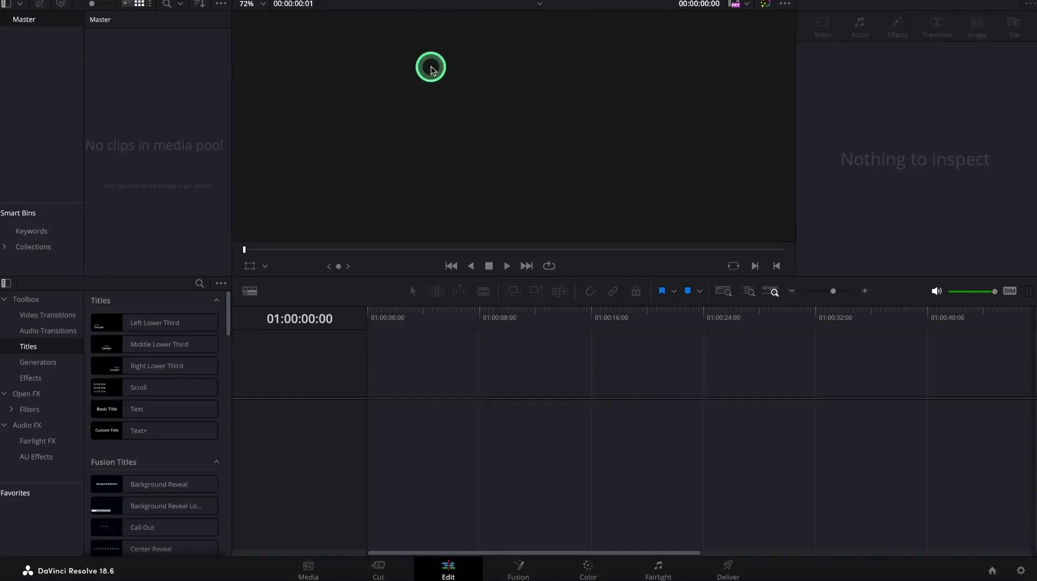
{"action": "left_click", "coordinate": [1021, 571]}
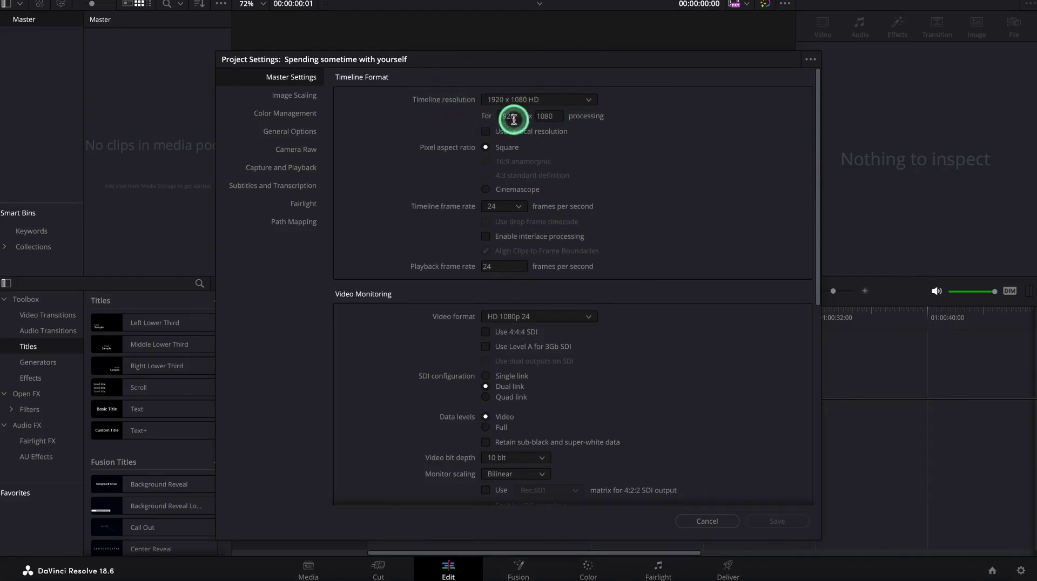
{"action": "left_click", "coordinate": [547, 115]}
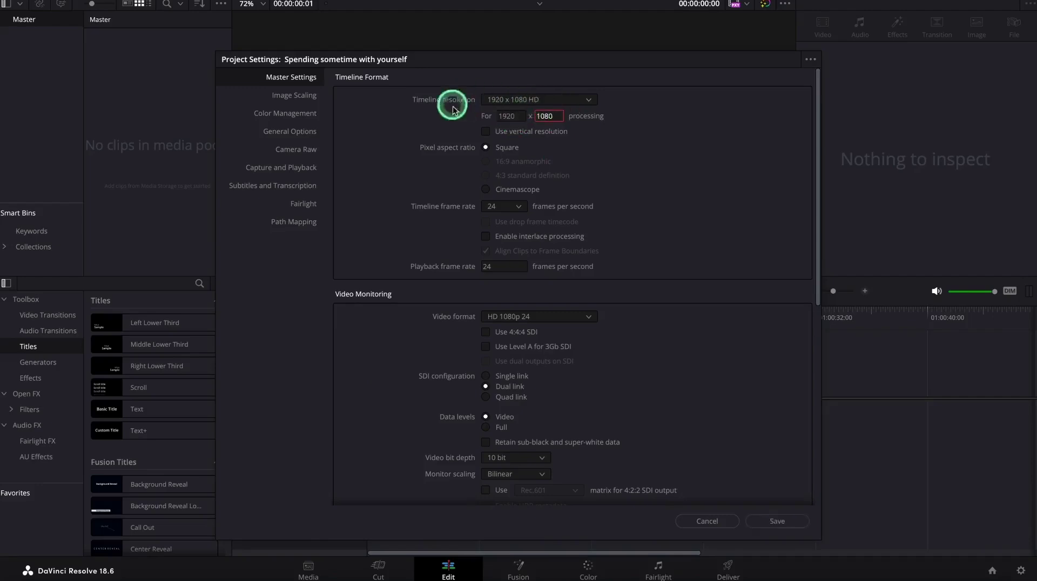
{"action": "left_click", "coordinate": [527, 208]}
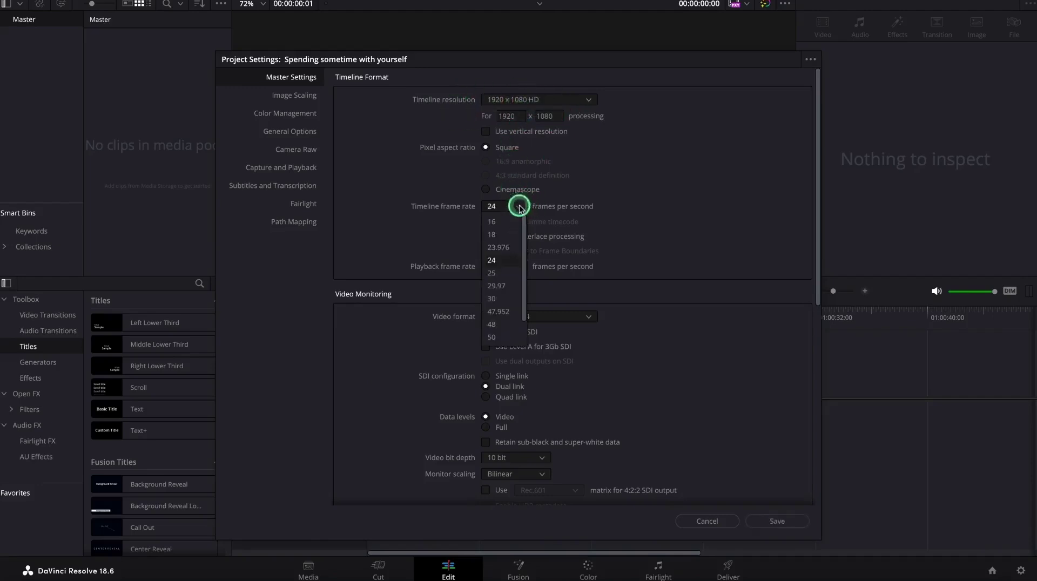
{"action": "left_click", "coordinate": [511, 291]}
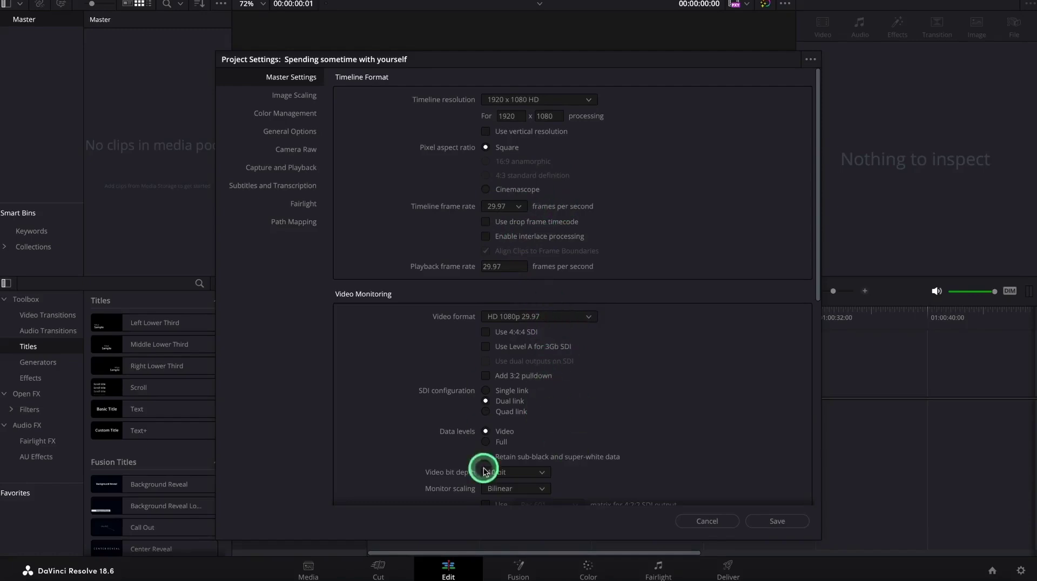
Step: Look through the remaining project settings categories, from Image Scaling and Color Management through Path Mapping
{"action": "left_click", "coordinate": [306, 98]}
{"action": "left_click", "coordinate": [302, 113]}
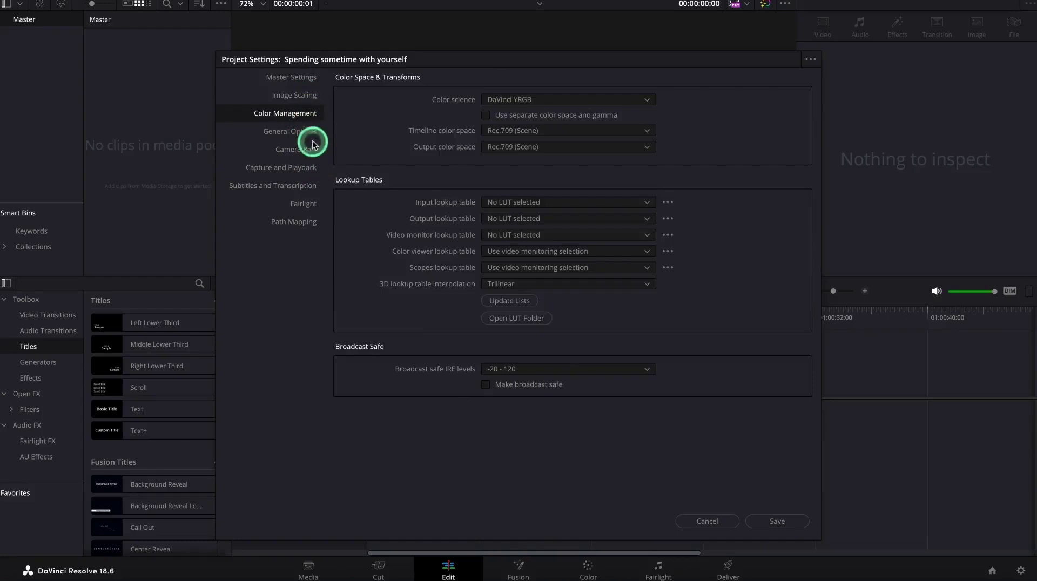
{"action": "left_click", "coordinate": [300, 132]}
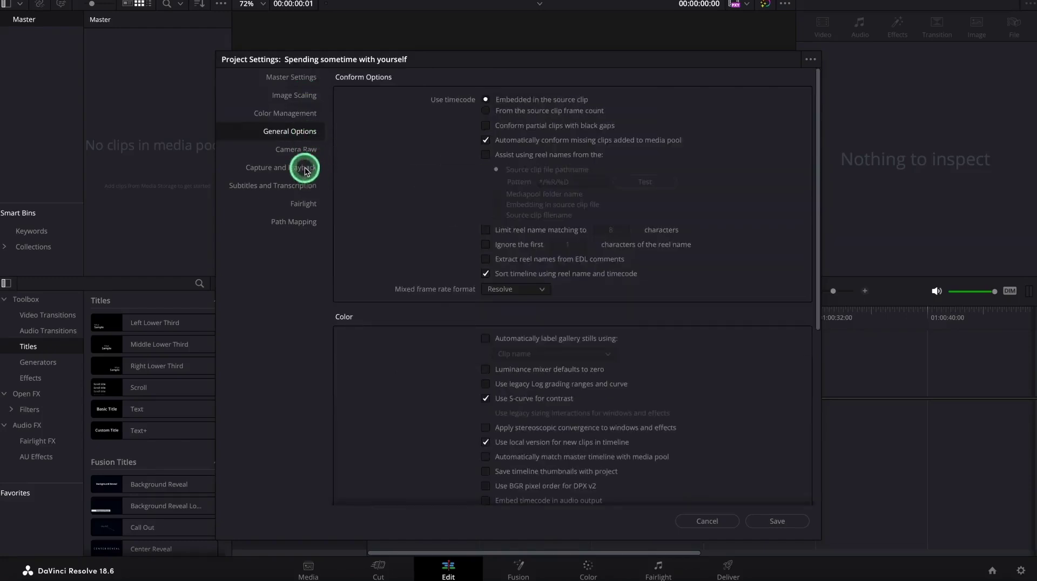
{"action": "left_click", "coordinate": [305, 169]}
{"action": "left_click", "coordinate": [303, 149]}
{"action": "left_click", "coordinate": [298, 172]}
{"action": "left_click", "coordinate": [298, 187]}
{"action": "left_click", "coordinate": [299, 204]}
{"action": "left_click", "coordinate": [299, 222]}
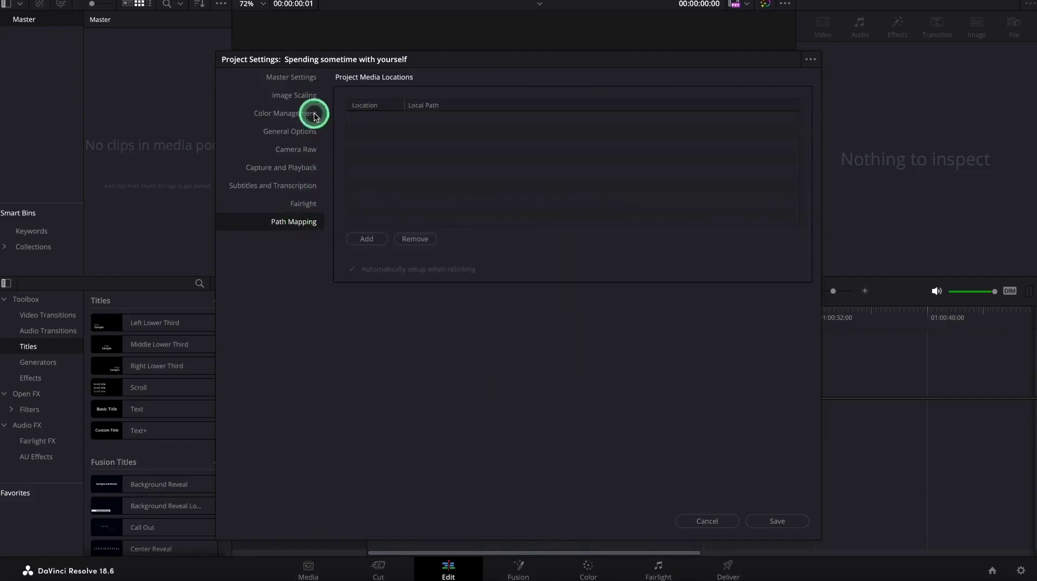
Step: Recheck the Image Scaling, Color Management and Master Settings categories and save the project settings
{"action": "left_click", "coordinate": [298, 93]}
{"action": "left_click", "coordinate": [293, 118]}
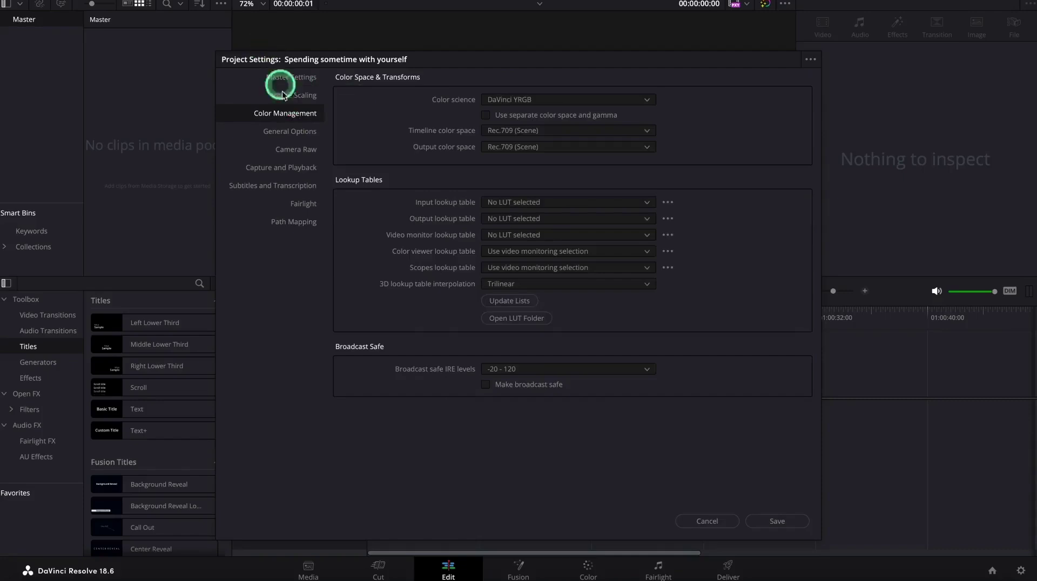
{"action": "left_click", "coordinate": [288, 76]}
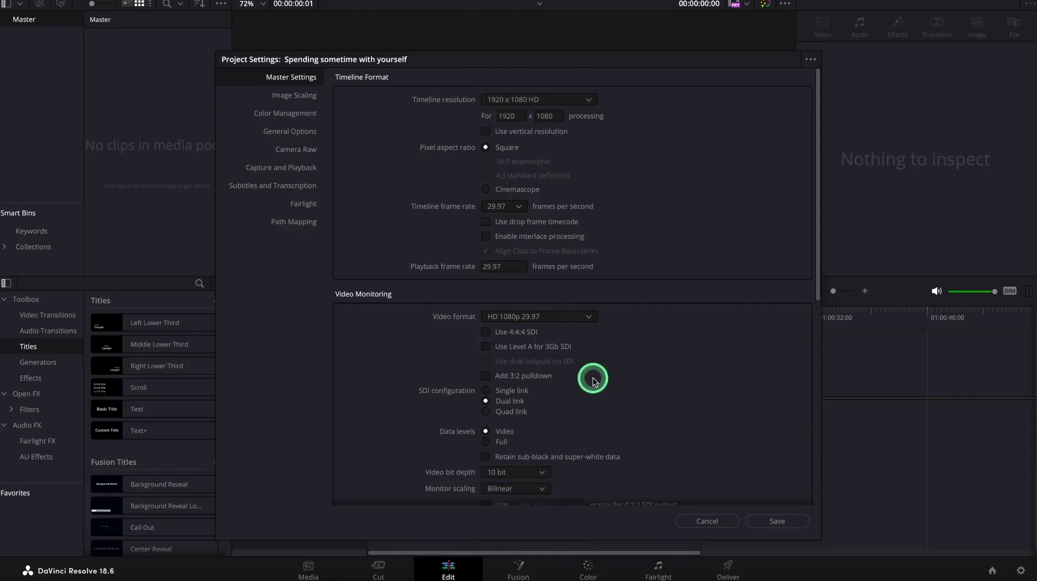
{"action": "left_click", "coordinate": [797, 525]}
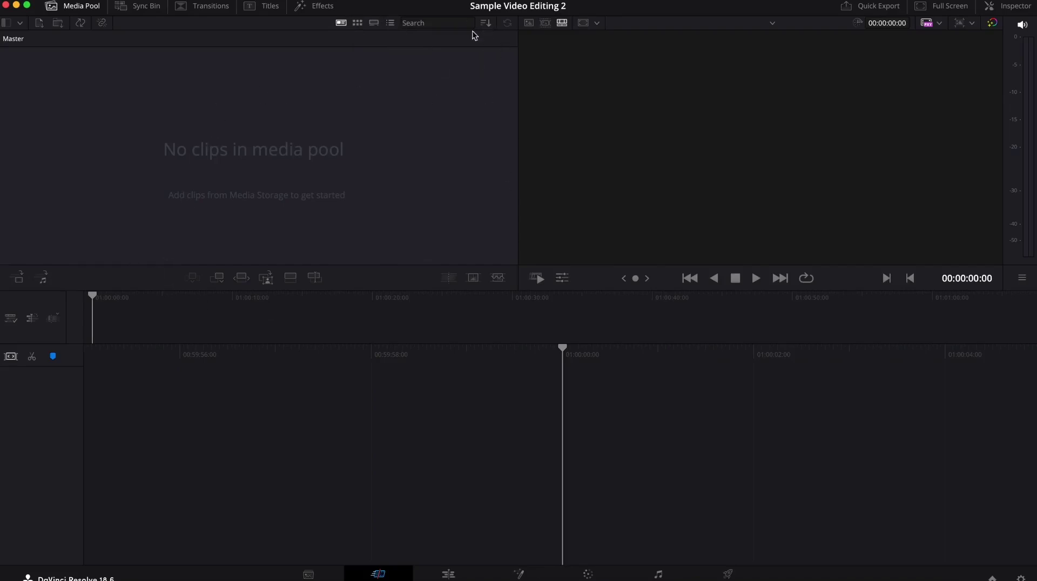
Step: Look at the media pool search and the viewer's aspect ratio and safe area guide options
{"action": "left_click", "coordinate": [435, 24]}
{"action": "left_click", "coordinate": [361, 214]}
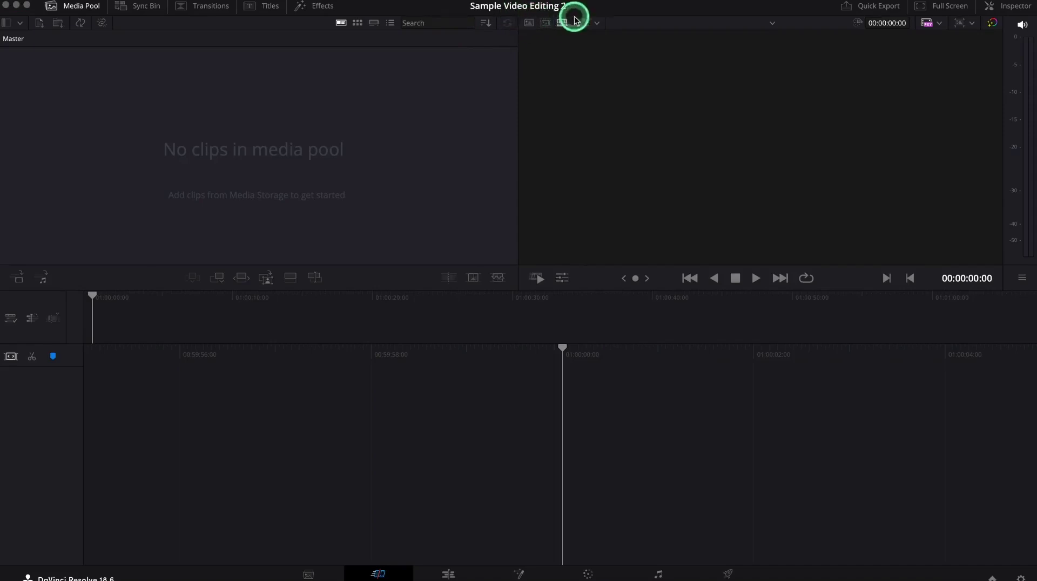
{"action": "left_click", "coordinate": [597, 22]}
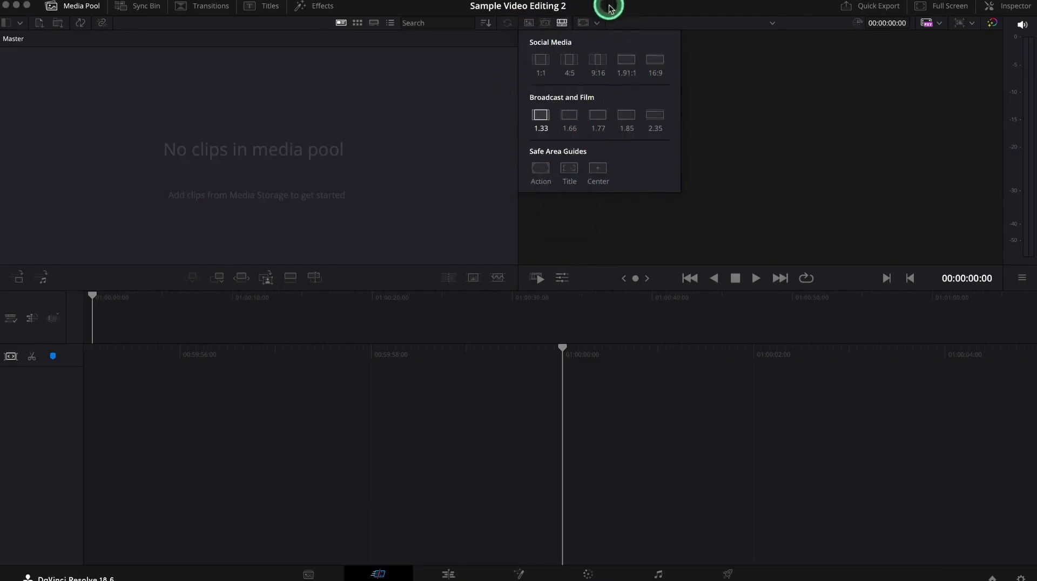
{"action": "left_click", "coordinate": [607, 23]}
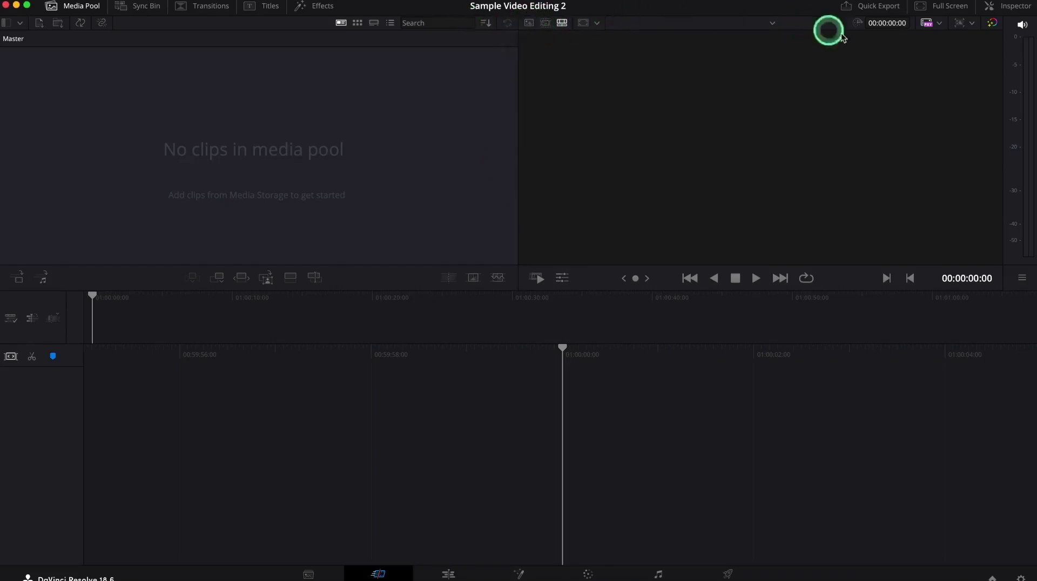
Step: Look at the viewer's proxy handling options and the available timeline resolution presets
{"action": "left_click", "coordinate": [939, 26]}
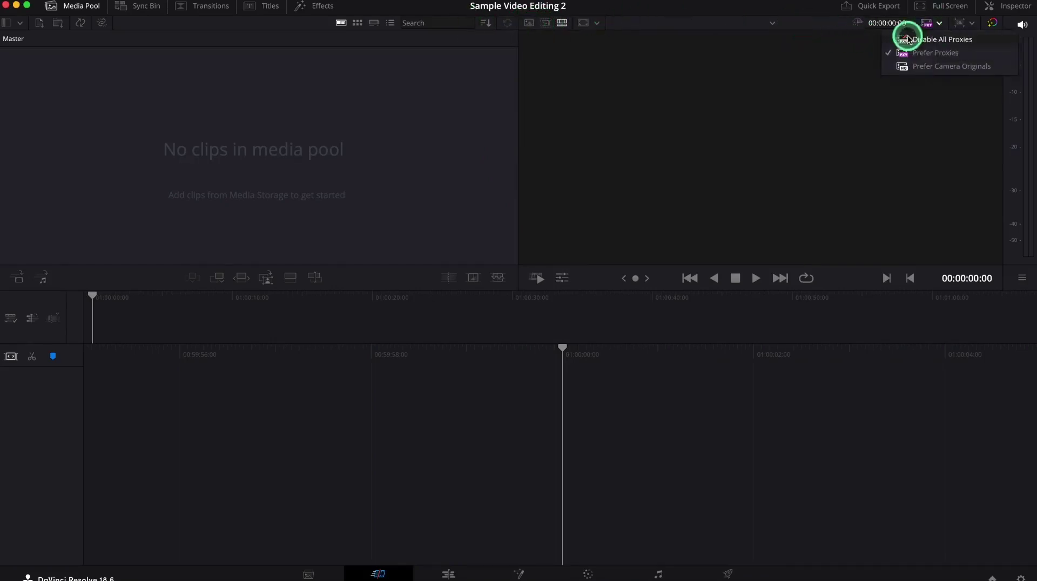
{"action": "left_click", "coordinate": [940, 22]}
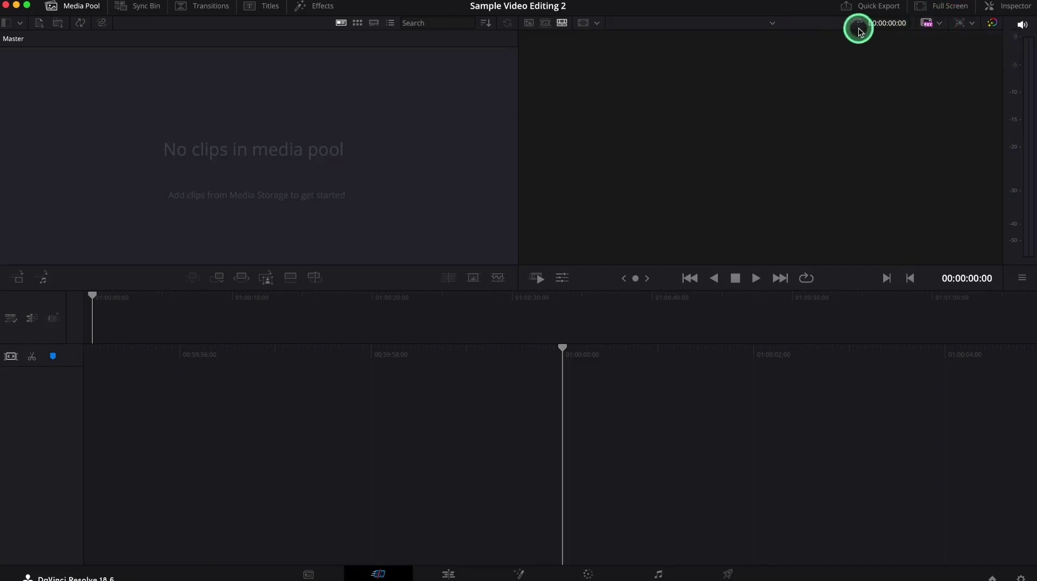
{"action": "left_click", "coordinate": [973, 24]}
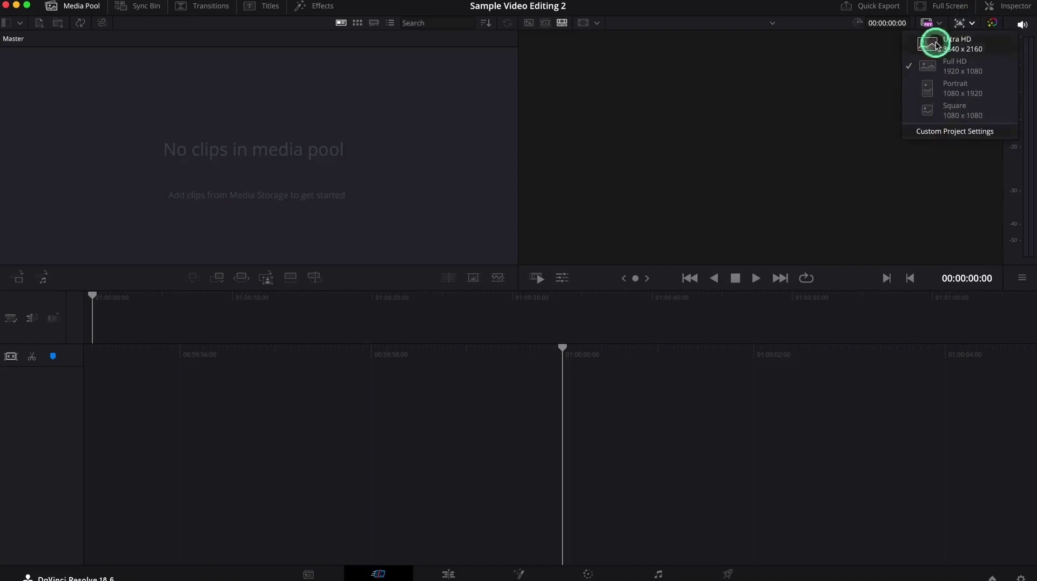
{"action": "left_click", "coordinate": [682, 488]}
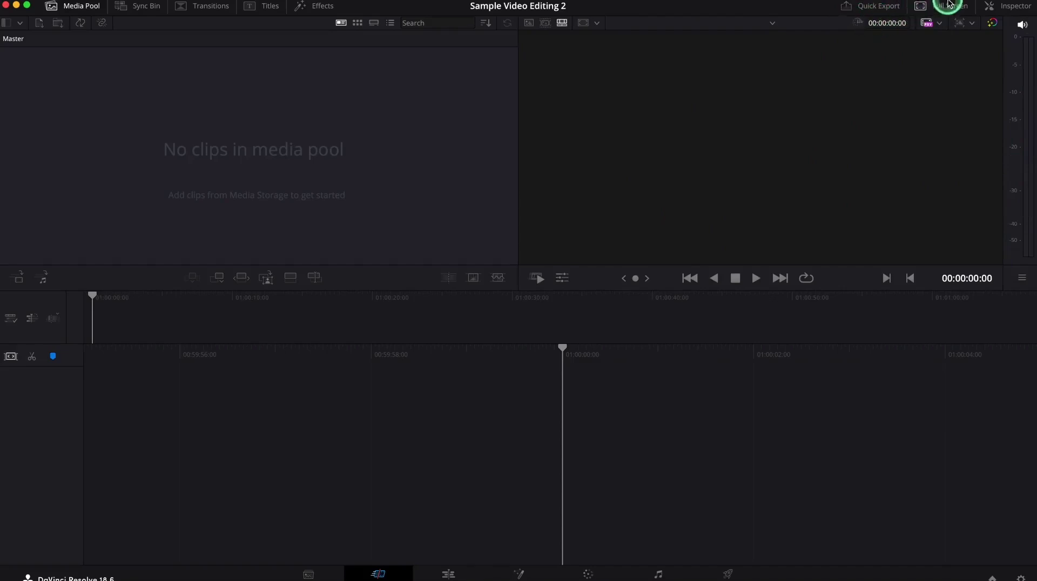
Step: Show and hide the Inspector, and look at the Sync Bin
{"action": "left_click", "coordinate": [1013, 9]}
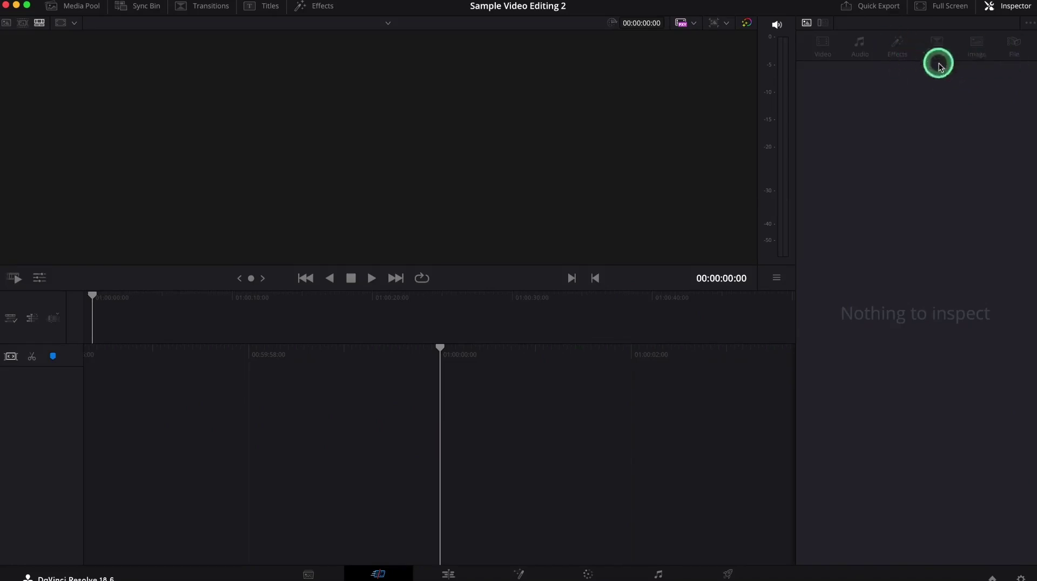
{"action": "left_click", "coordinate": [1007, 8]}
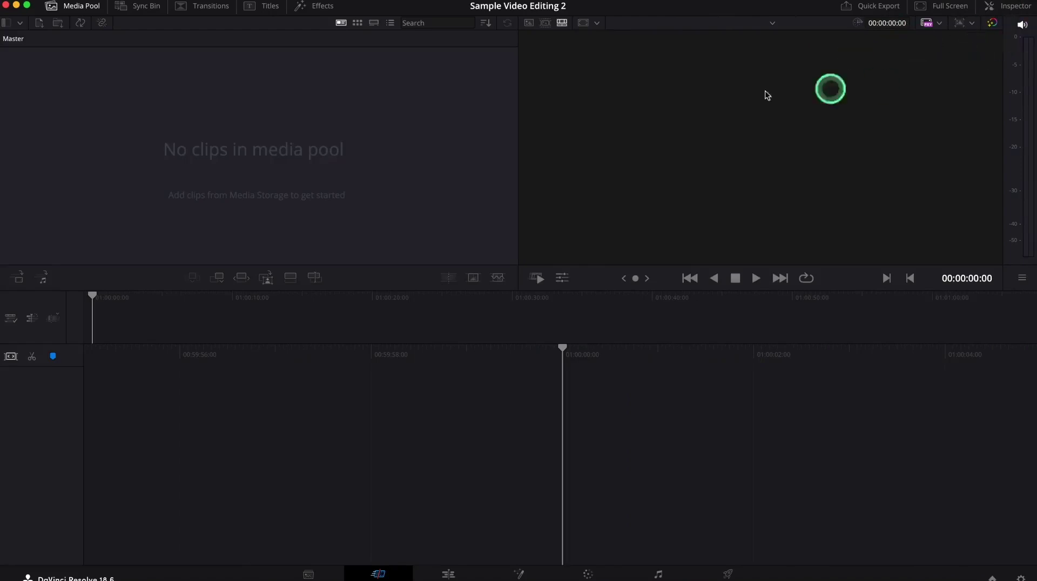
{"action": "left_click", "coordinate": [151, 8]}
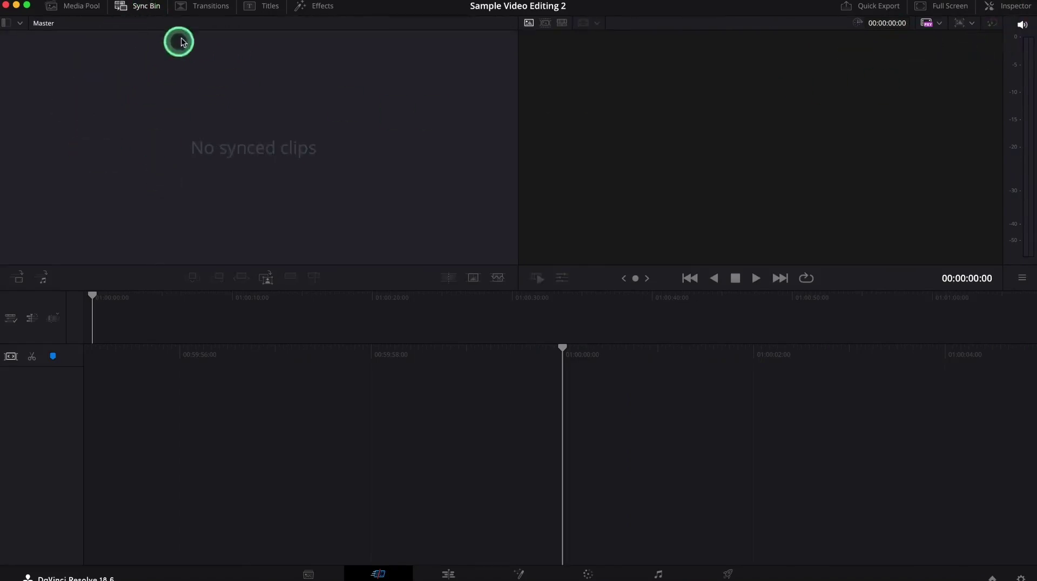
Step: Browse the video transitions library, including the Dissolve, Iris, Motion, Shape and Wipe groups
{"action": "left_click", "coordinate": [195, 8]}
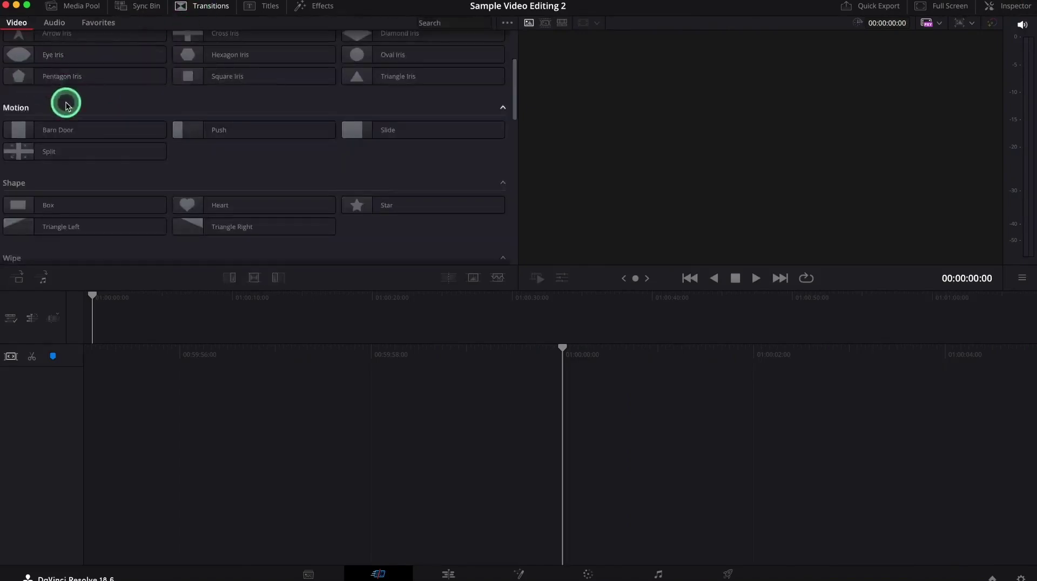
{"action": "scroll", "coordinate": [65, 102], "scroll_direction": "down", "scroll_amount": 5}
{"action": "scroll", "coordinate": [64, 104], "scroll_direction": "up", "scroll_amount": 5}
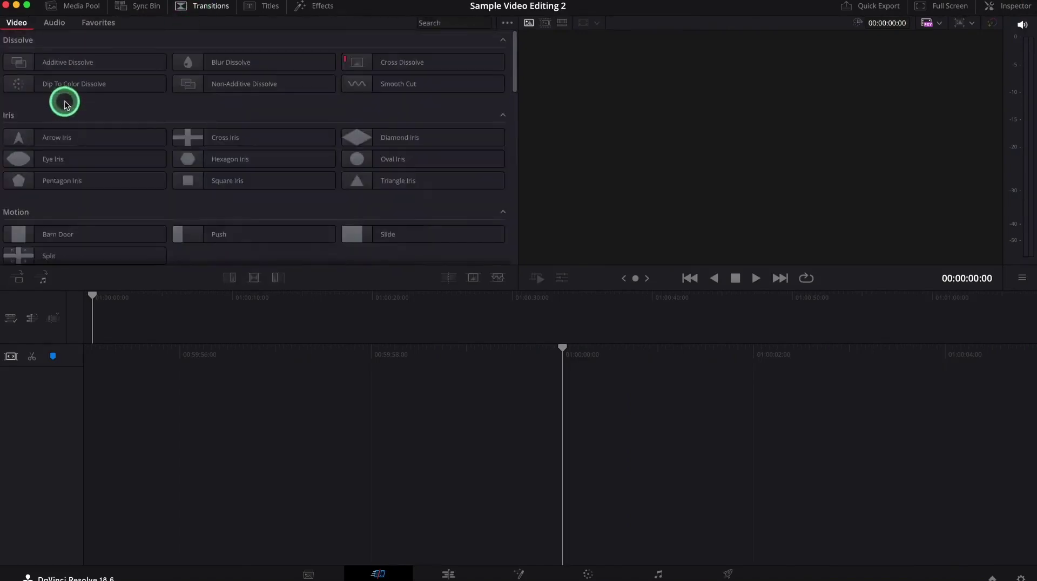
{"action": "scroll", "coordinate": [65, 100], "scroll_direction": "down", "scroll_amount": 5}
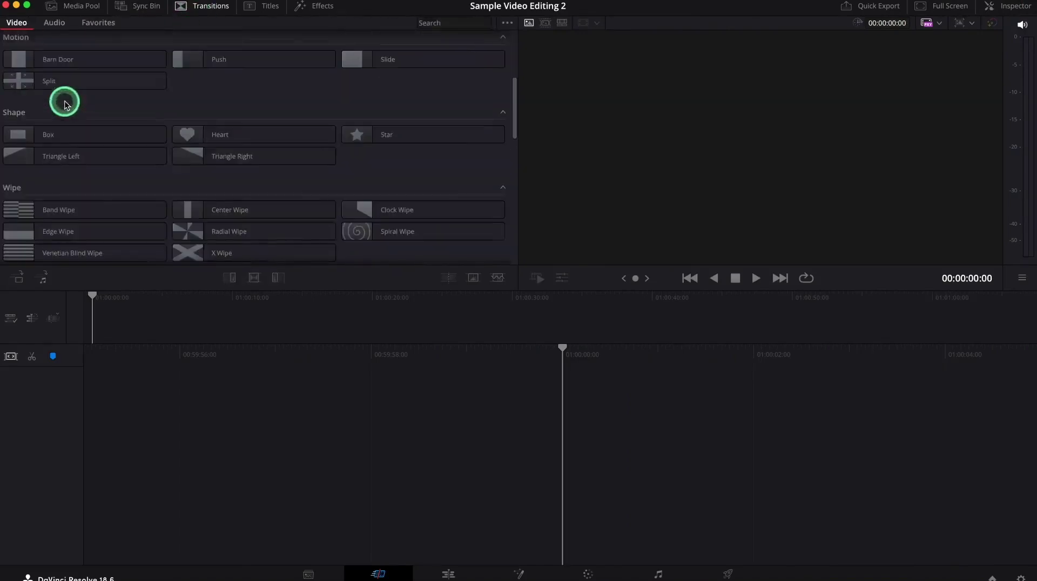
{"action": "scroll", "coordinate": [65, 100], "scroll_direction": "up", "scroll_amount": 5}
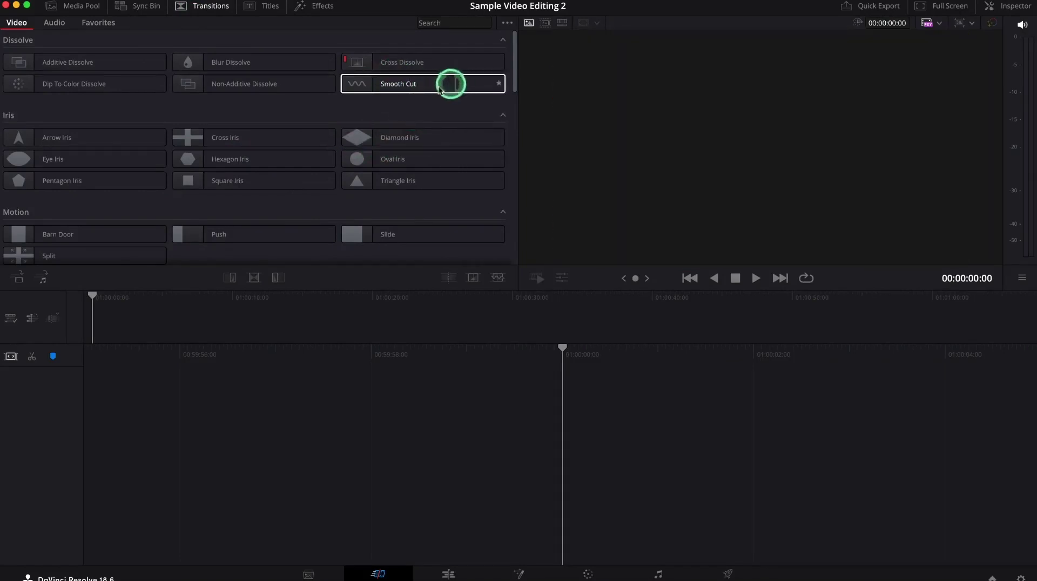
Step: Browse the library of standard titles and Fusion titles
{"action": "left_click", "coordinate": [273, 12]}
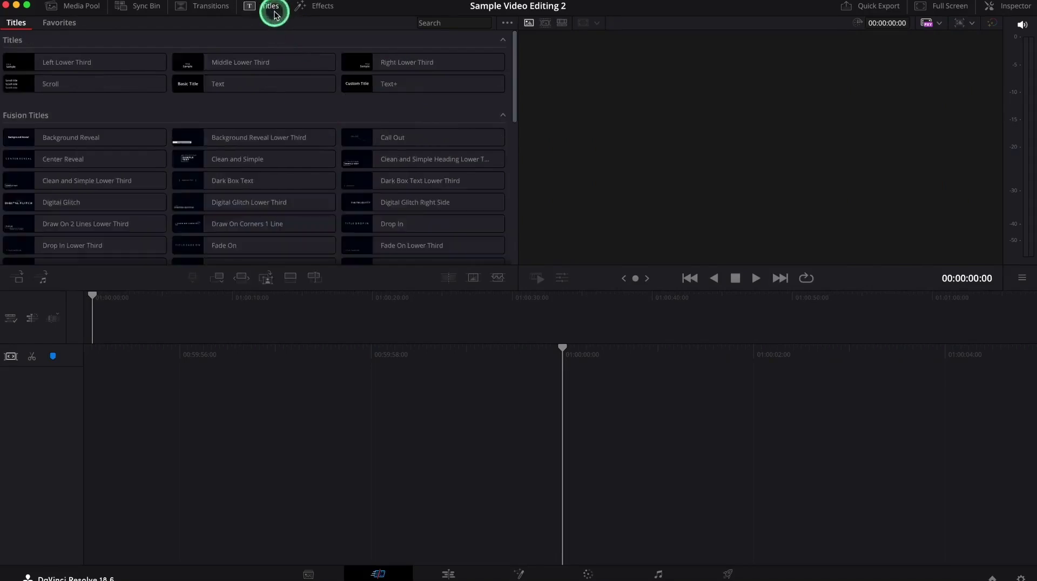
{"action": "scroll", "coordinate": [72, 113], "scroll_direction": "down", "scroll_amount": 5}
{"action": "scroll", "coordinate": [125, 139], "scroll_direction": "down", "scroll_amount": 1}
{"action": "scroll", "coordinate": [222, 121], "scroll_direction": "up", "scroll_amount": 6}
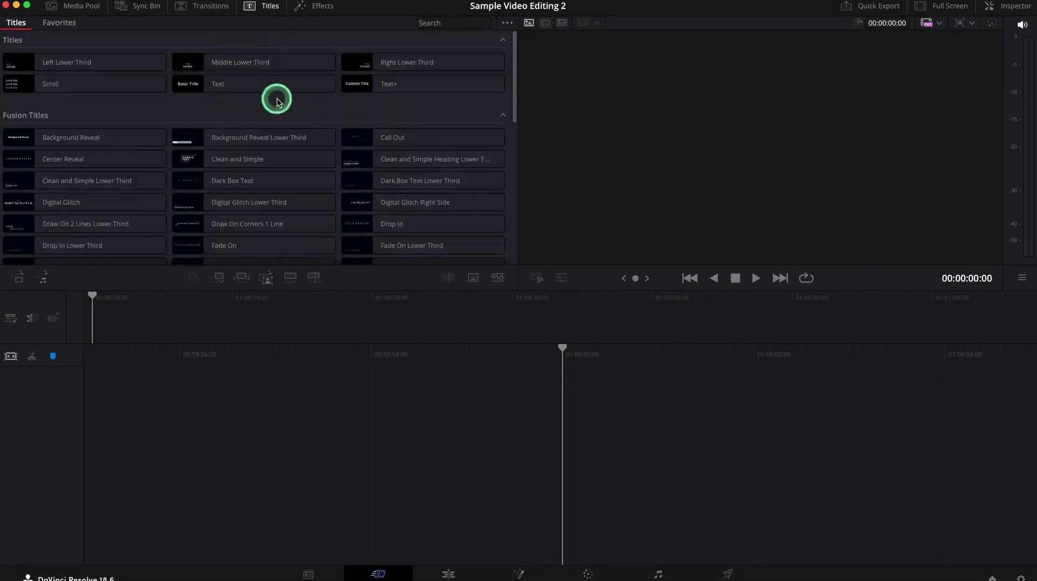
Step: Look at the video effects library and return to the Media Pool and the timeline playhead
{"action": "left_click", "coordinate": [322, 8]}
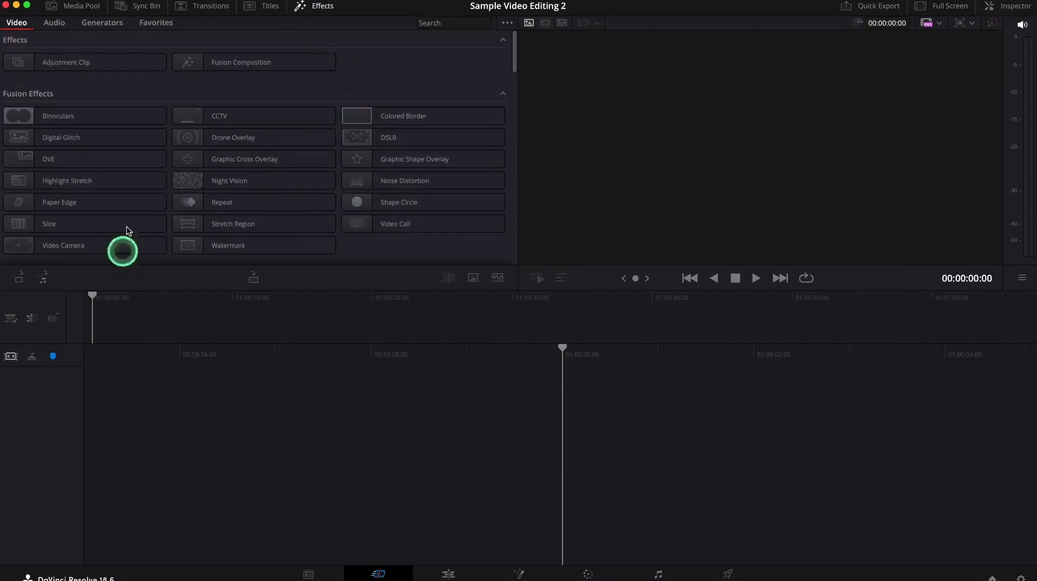
{"action": "left_click", "coordinate": [69, 7]}
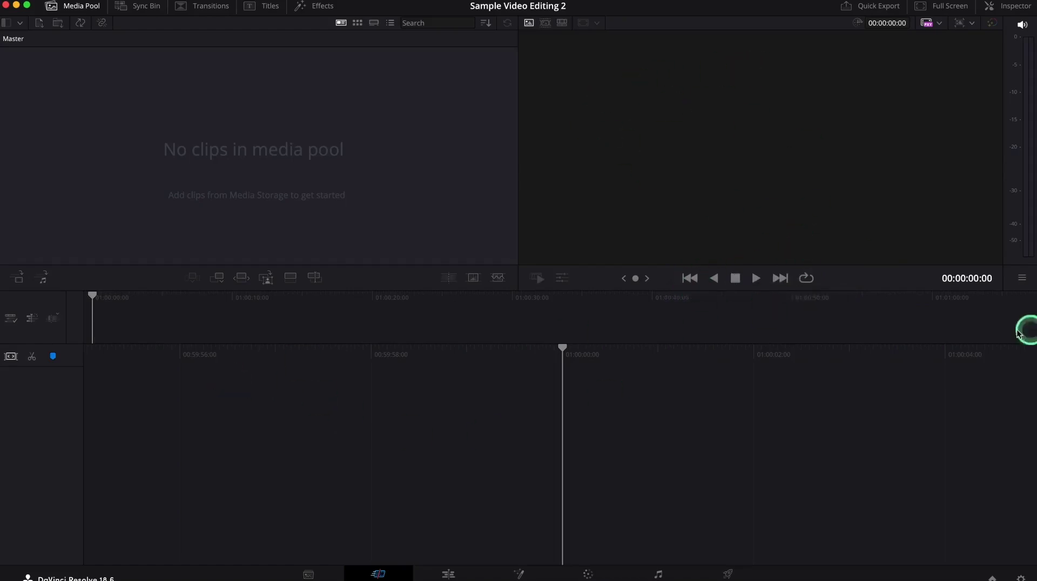
{"action": "left_click", "coordinate": [562, 350]}
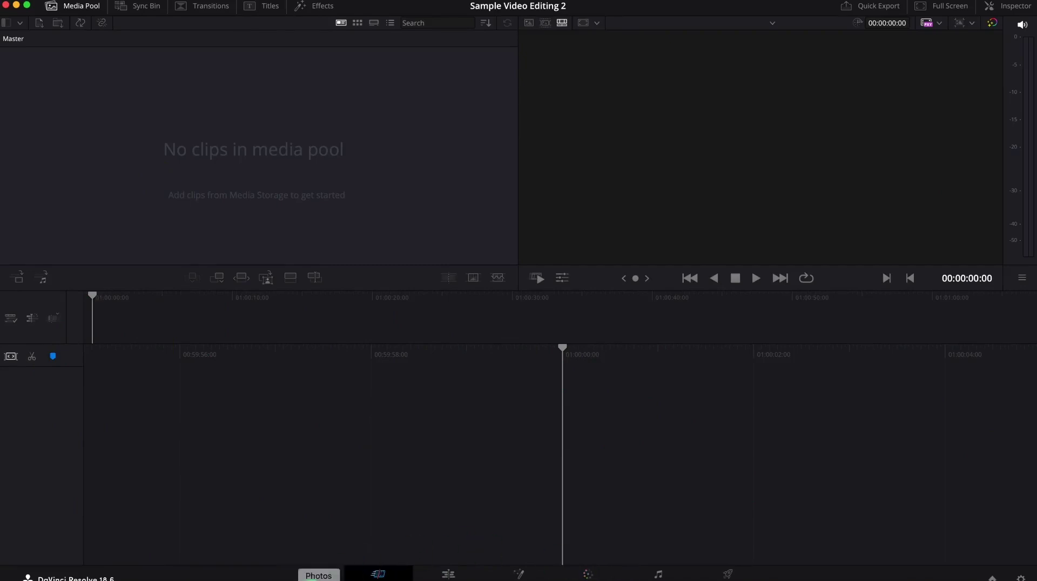
Step: Open the Media workspace and look through the storage locations, including BOOTCAMP, GoogleDrive, HandBrake-1.5.1 and Macintosh HD
{"action": "left_click", "coordinate": [308, 574]}
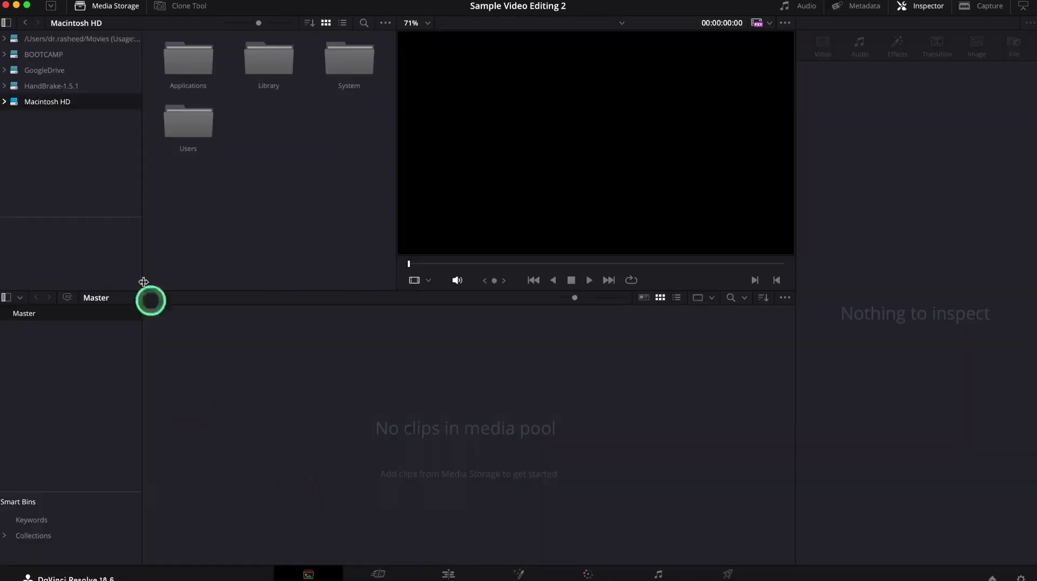
{"action": "left_click", "coordinate": [54, 40]}
{"action": "left_click", "coordinate": [51, 56]}
{"action": "left_click", "coordinate": [57, 71]}
{"action": "left_click", "coordinate": [52, 85]}
{"action": "left_click", "coordinate": [50, 101]}
{"action": "left_click", "coordinate": [43, 86]}
{"action": "left_click", "coordinate": [49, 41]}
{"action": "left_click", "coordinate": [47, 67]}
{"action": "left_click", "coordinate": [47, 49]}
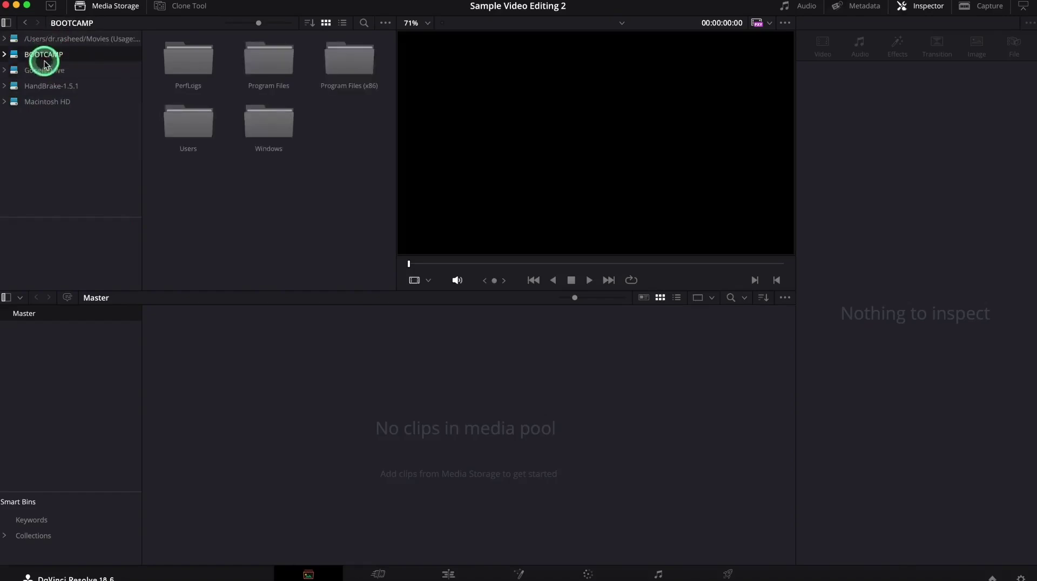
{"action": "left_click", "coordinate": [44, 71]}
{"action": "left_click", "coordinate": [51, 88]}
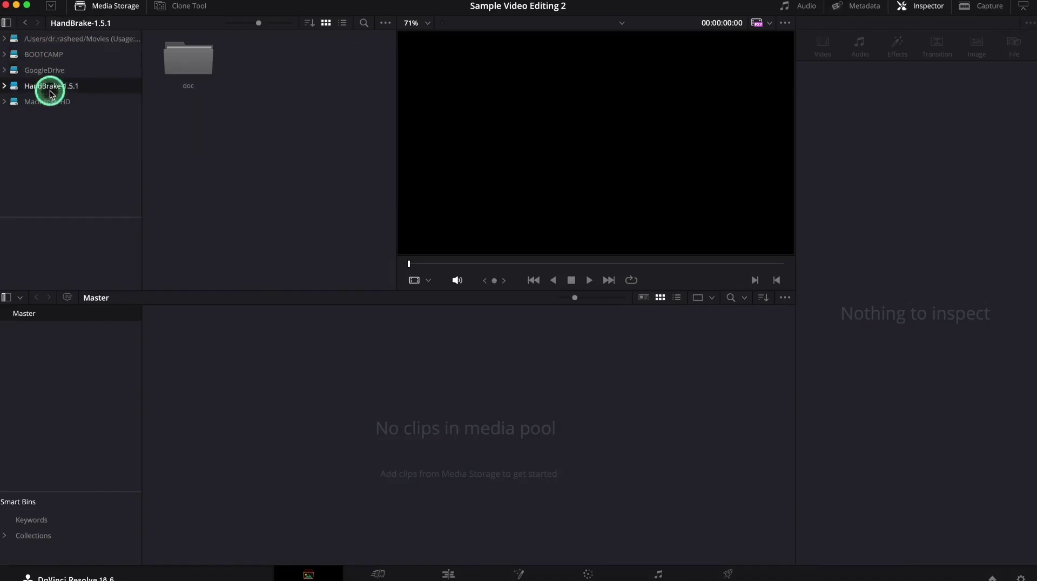
{"action": "left_click", "coordinate": [48, 105]}
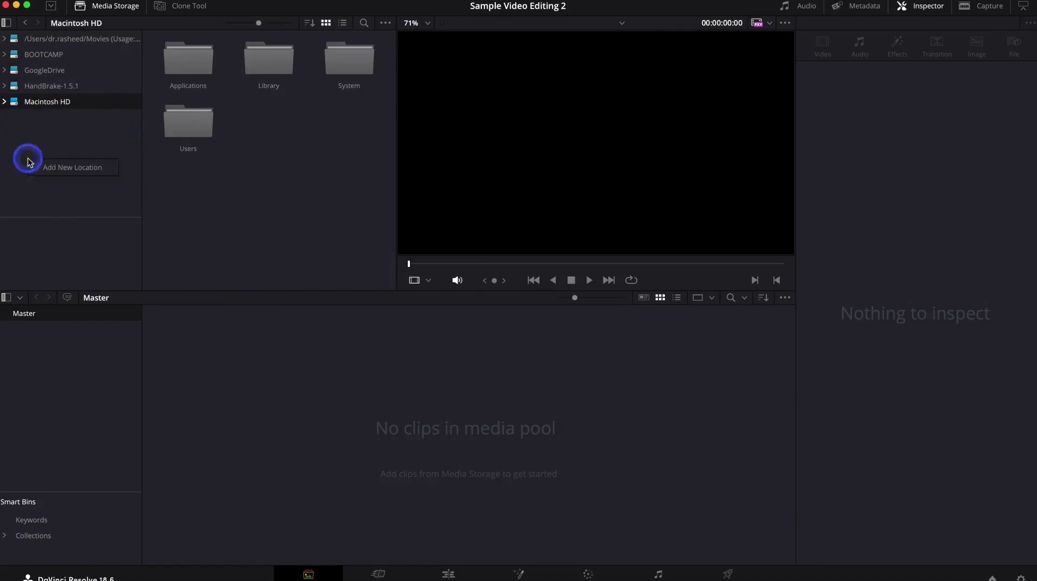
Step: Add the Desktop folder as a new media storage location
{"action": "left_click", "coordinate": [67, 172]}
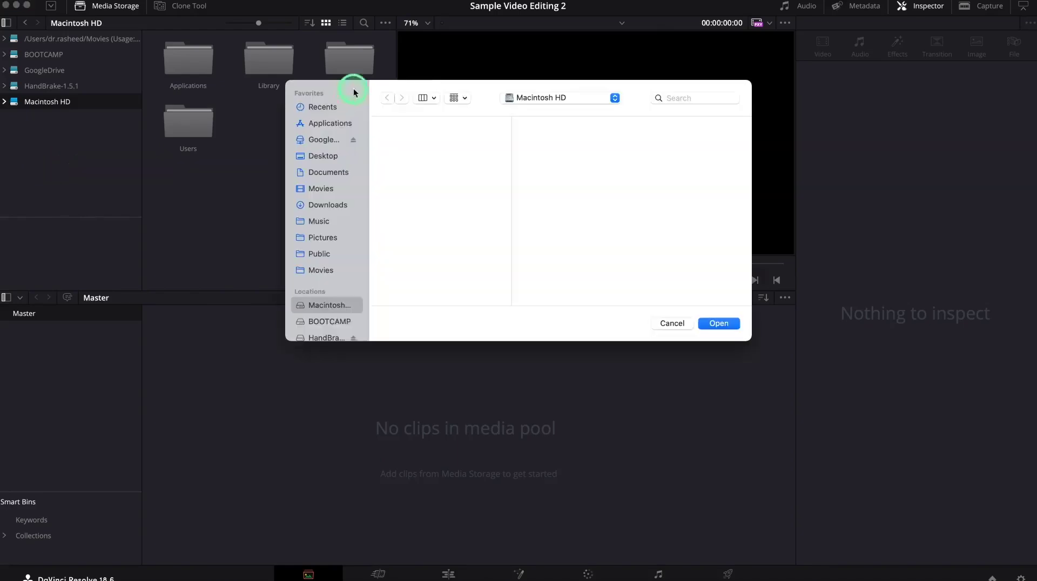
{"action": "left_click", "coordinate": [323, 155]}
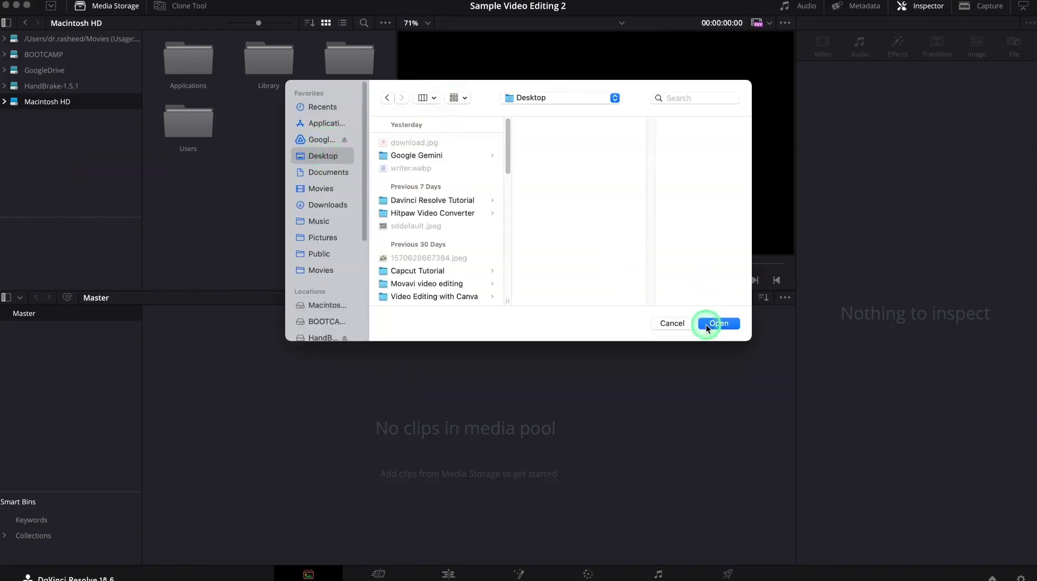
{"action": "left_click", "coordinate": [706, 324]}
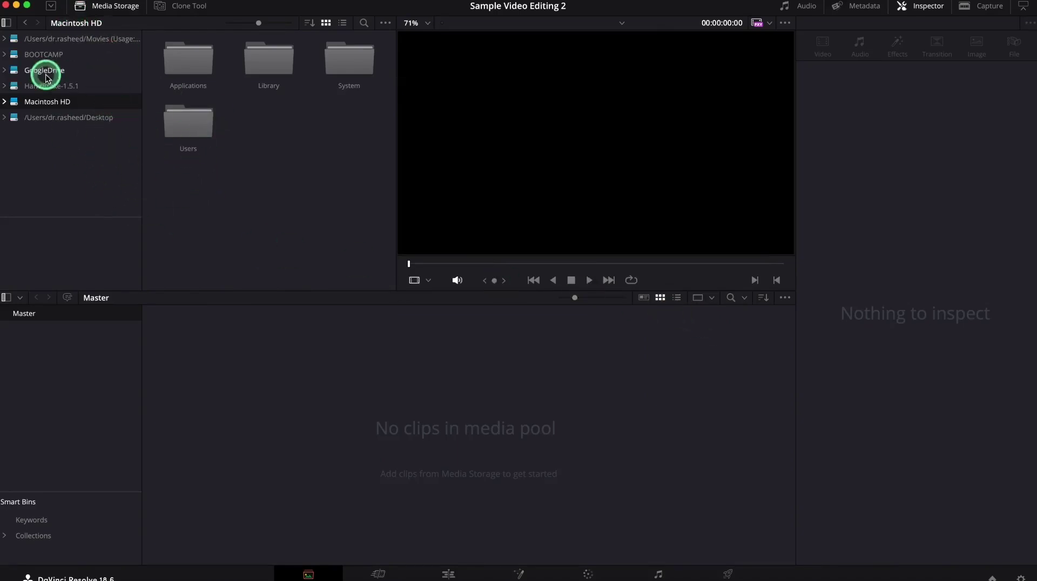
Step: Browse the My Drive folders under GoogleDrive, collapse them and look through the folders in the Desktop storage location
{"action": "left_click", "coordinate": [6, 71]}
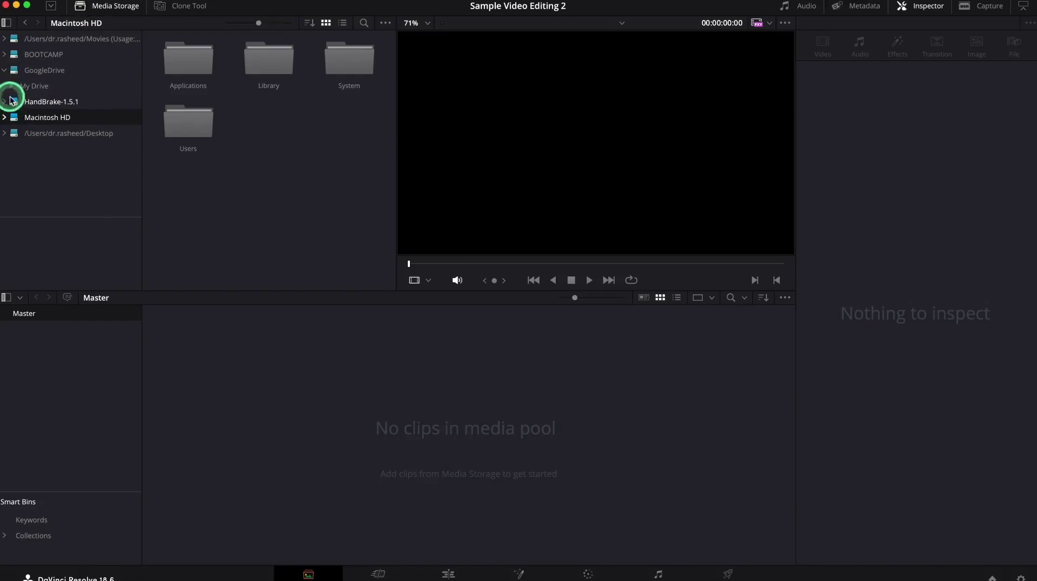
{"action": "double_click", "coordinate": [28, 114]}
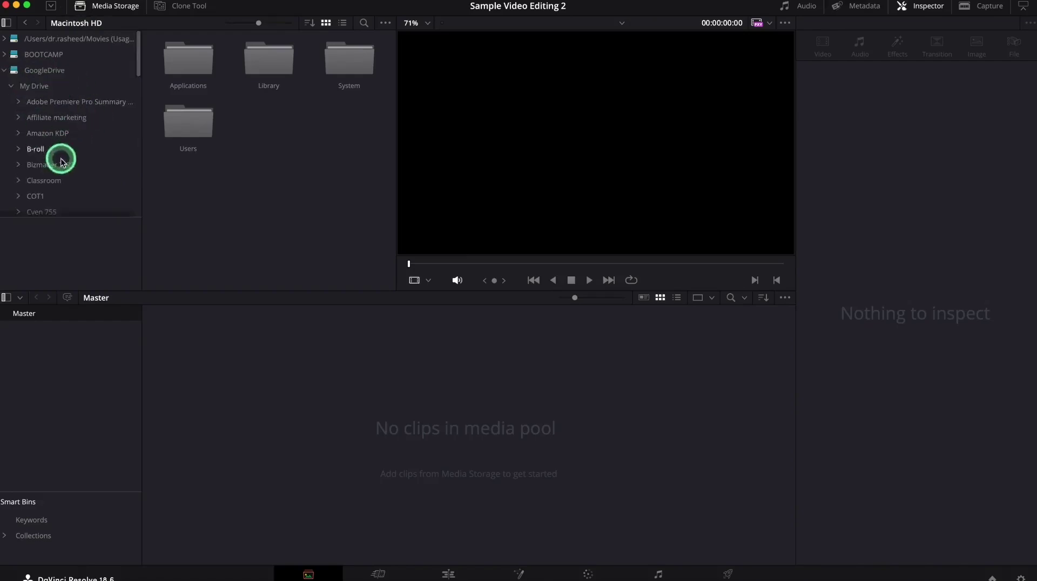
{"action": "scroll", "coordinate": [88, 148], "scroll_direction": "down", "scroll_amount": 5}
{"action": "scroll", "coordinate": [83, 147], "scroll_direction": "up", "scroll_amount": 5}
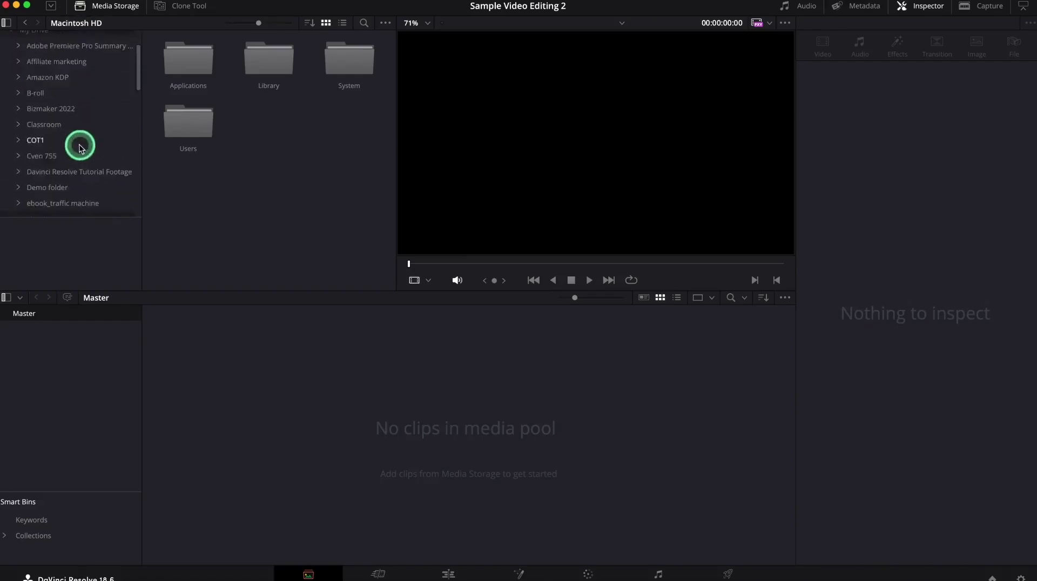
{"action": "left_click", "coordinate": [10, 70]}
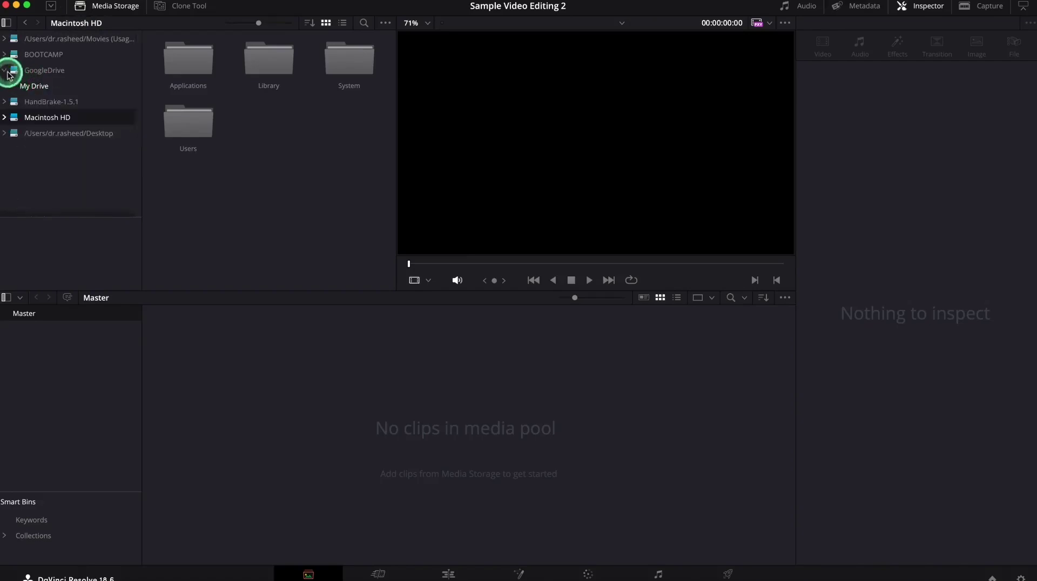
{"action": "left_click", "coordinate": [92, 123]}
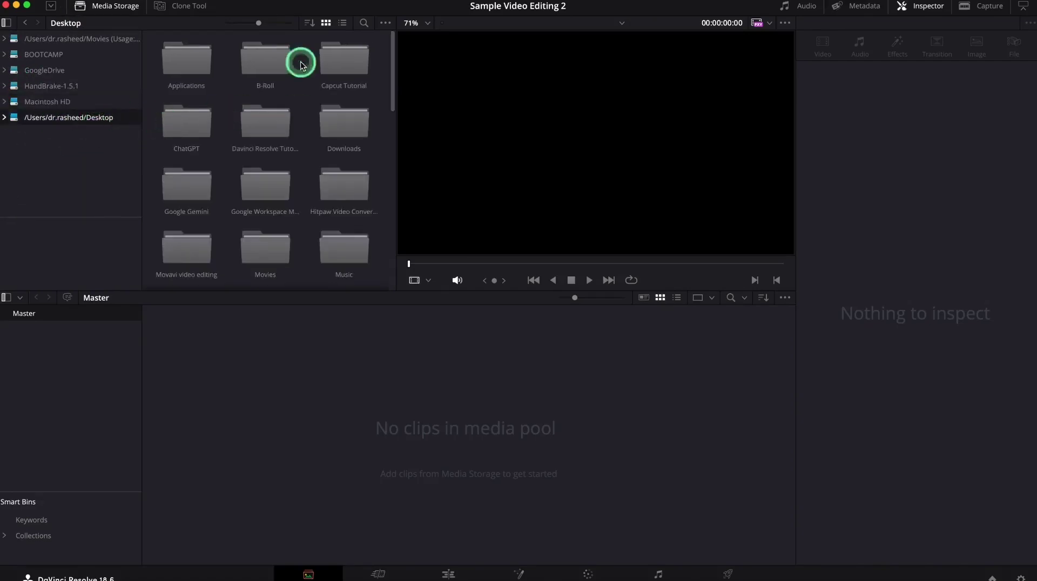
{"action": "scroll", "coordinate": [282, 181], "scroll_direction": "down", "scroll_amount": 3}
{"action": "scroll", "coordinate": [282, 180], "scroll_direction": "up", "scroll_amount": 3}
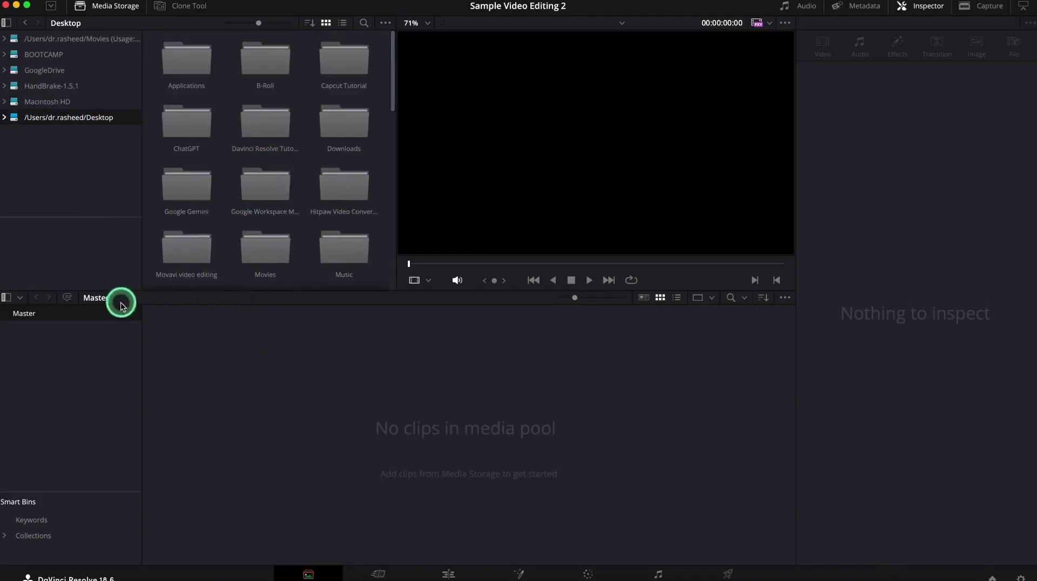
Step: Hide and restore Media Storage, and view the Desktop folders as a list before returning to thumbnails
{"action": "left_click", "coordinate": [114, 6]}
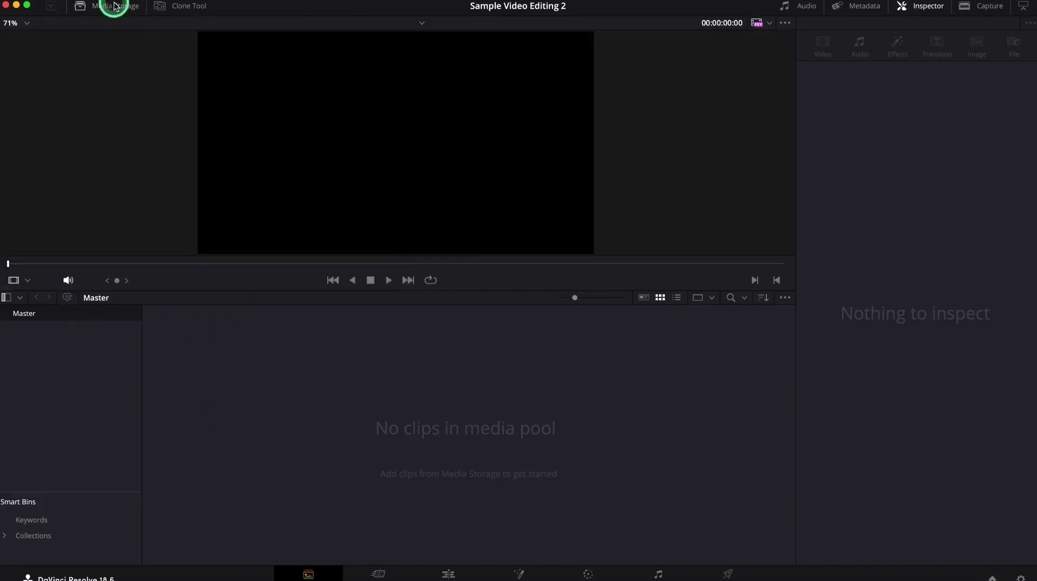
{"action": "left_click", "coordinate": [126, 6]}
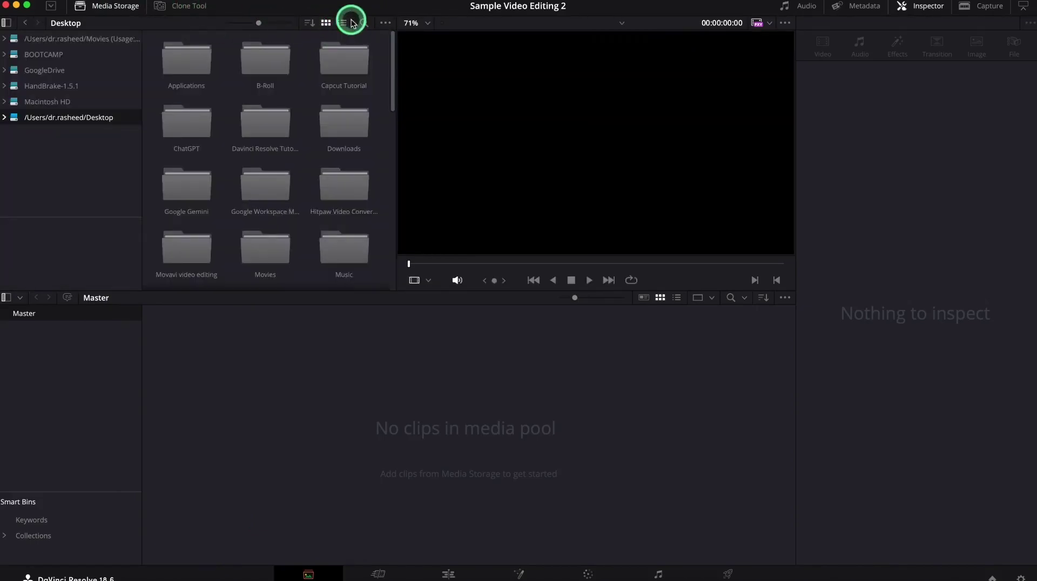
{"action": "left_click", "coordinate": [343, 23]}
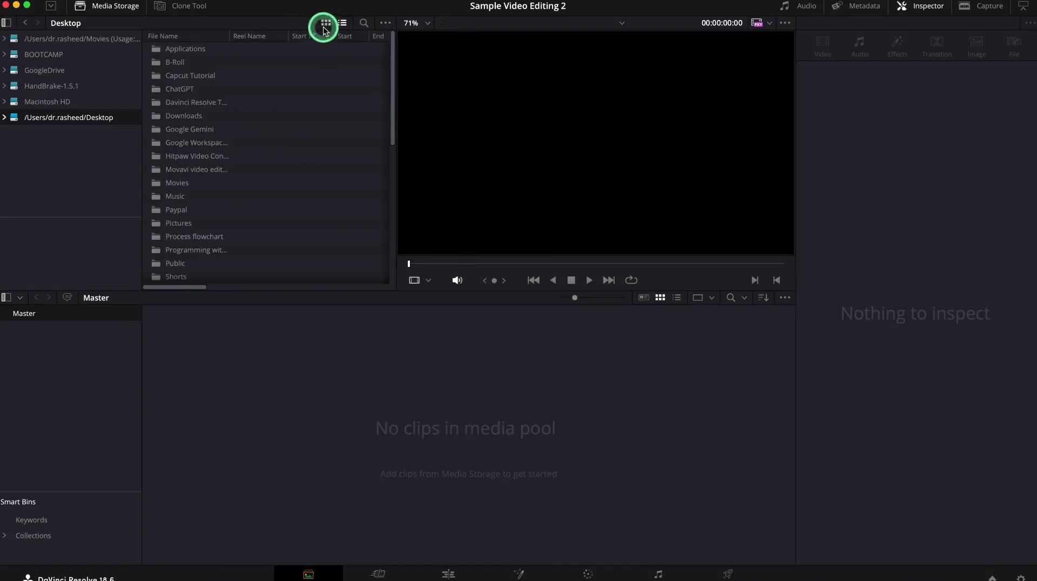
{"action": "left_click", "coordinate": [325, 25]}
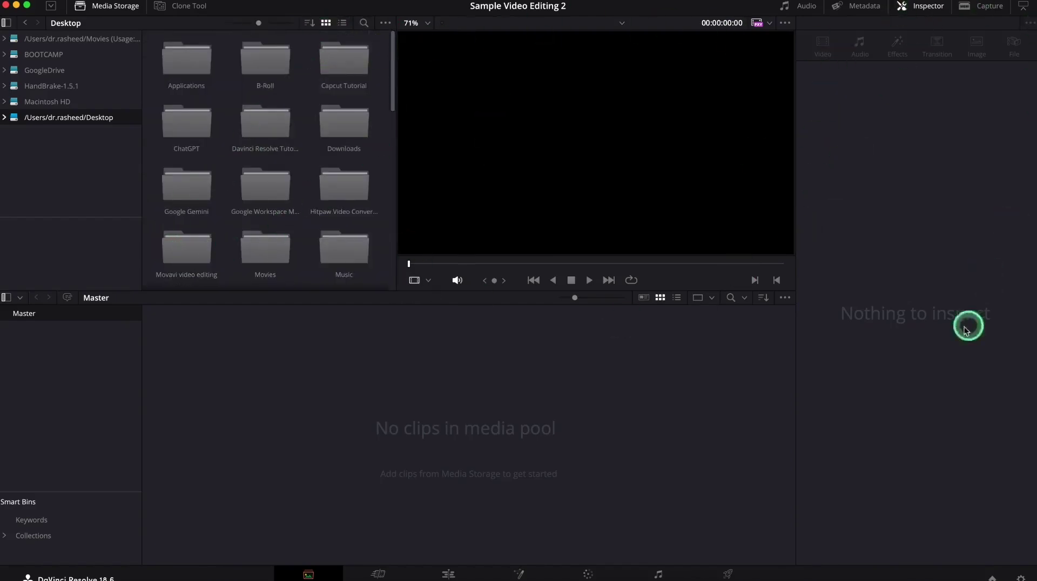
Step: Look at the Media workspace's Audio meters, Metadata, Inspector and Capture views, leaving Metadata and Capture shown
{"action": "left_click", "coordinate": [802, 7]}
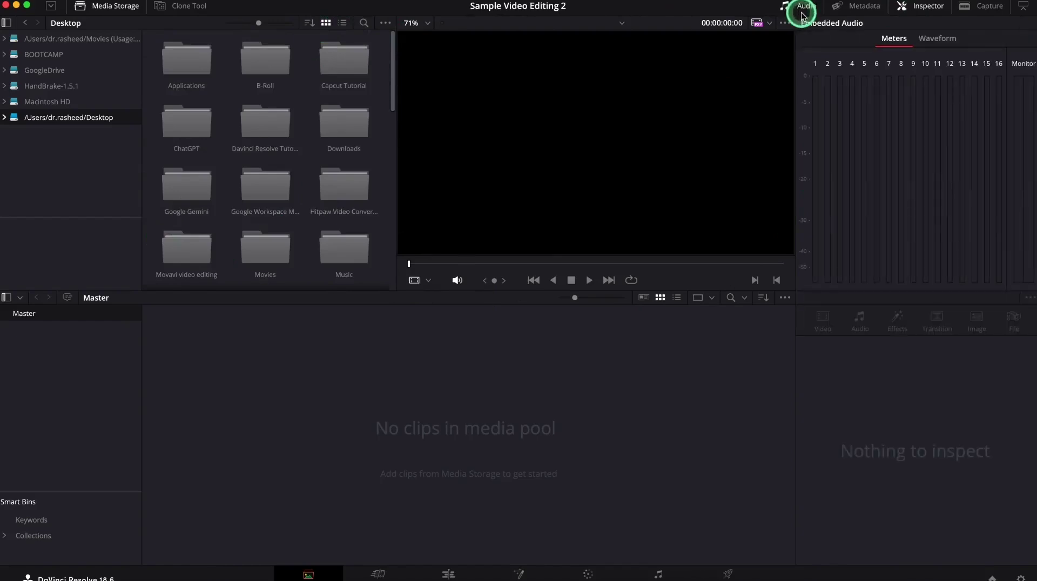
{"action": "left_click", "coordinate": [865, 6]}
{"action": "left_click", "coordinate": [928, 10]}
{"action": "left_click", "coordinate": [988, 7]}
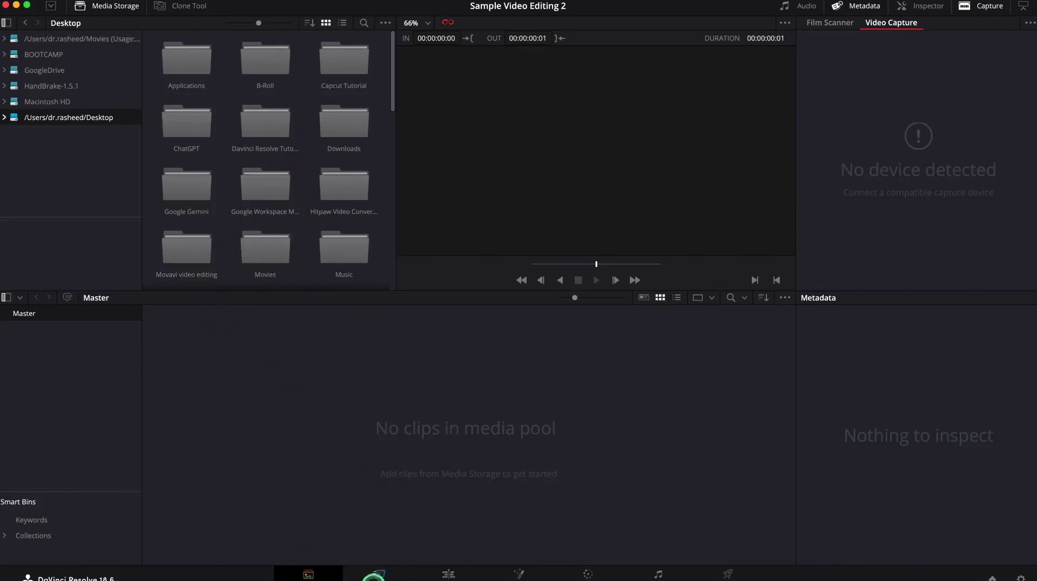
Step: Visit the Cut workspace, and open the Edit workspace with its Effects library shown
{"action": "left_click", "coordinate": [376, 575]}
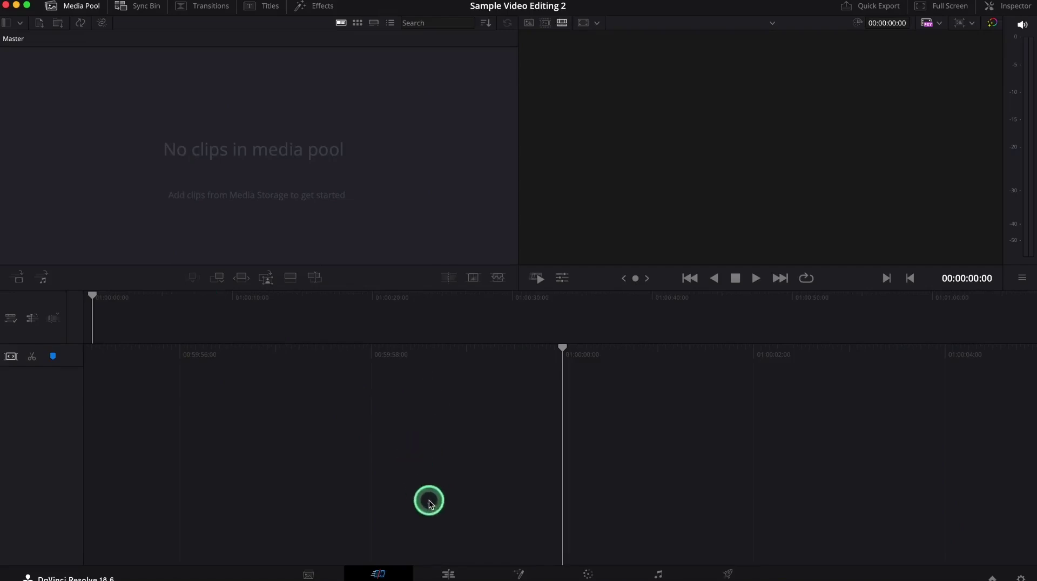
{"action": "left_click", "coordinate": [443, 574]}
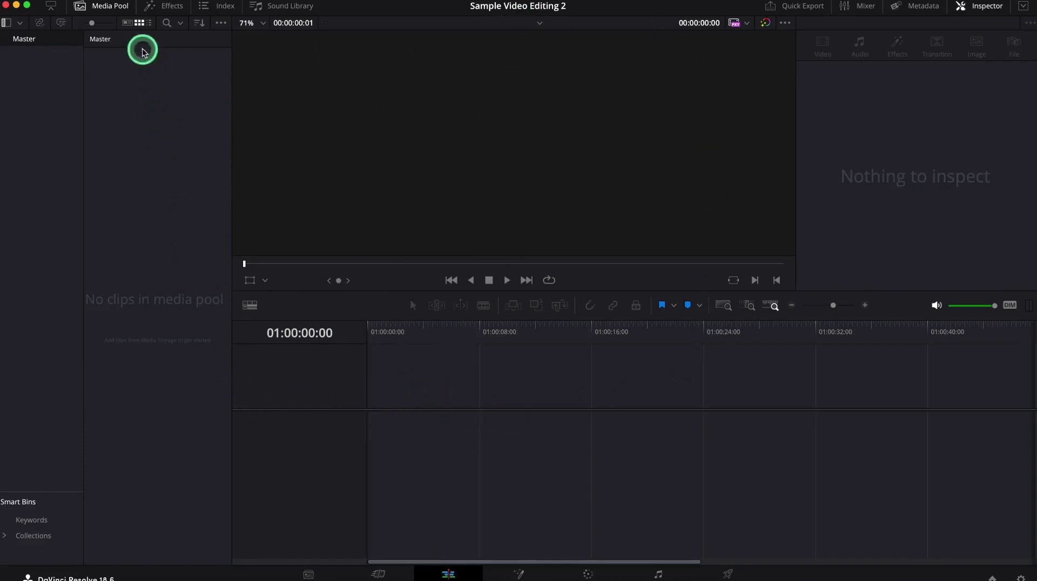
{"action": "left_click", "coordinate": [170, 9]}
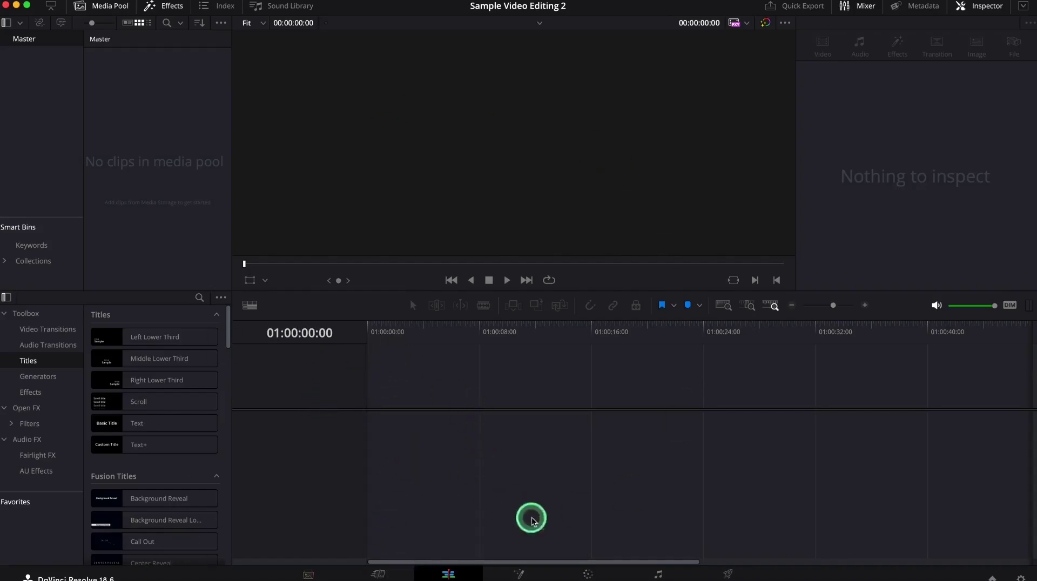
Step: Open the Fusion workspace, display its Effects library and toggle the Nodes editor off and back on
{"action": "left_click", "coordinate": [518, 574]}
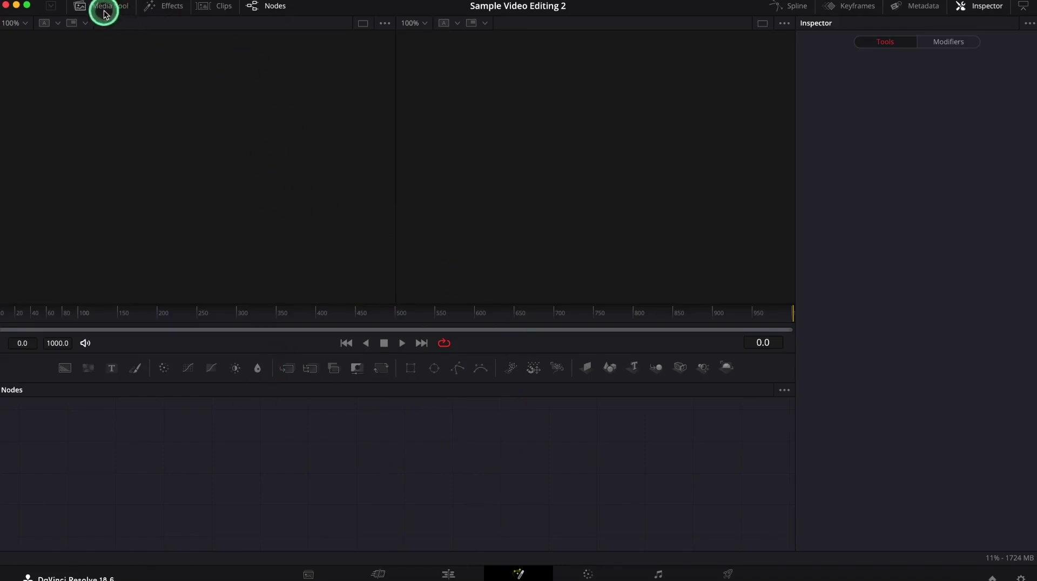
{"action": "left_click", "coordinate": [135, 9]}
{"action": "left_click", "coordinate": [171, 8]}
{"action": "left_click", "coordinate": [105, 8]}
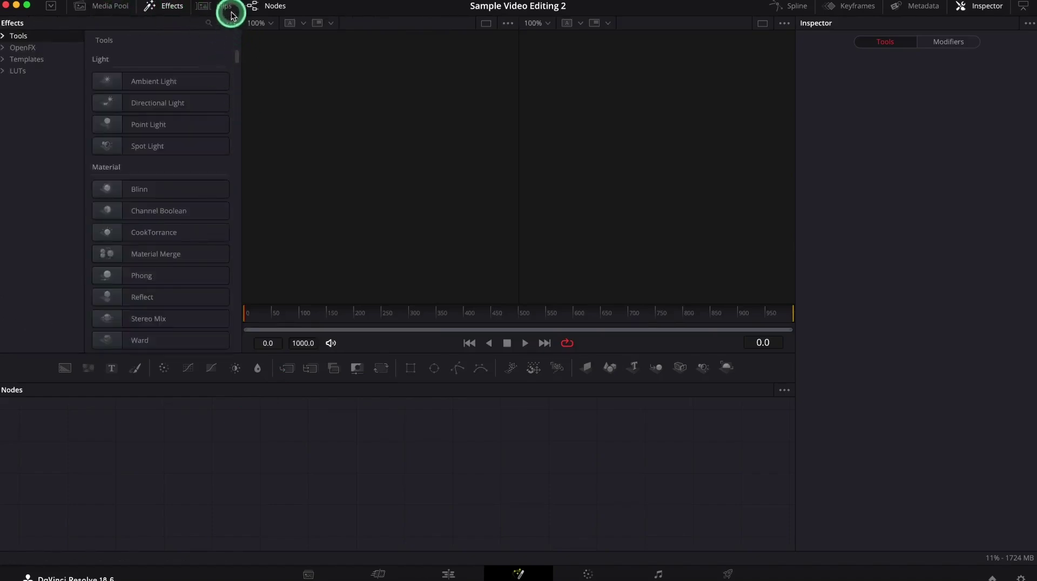
{"action": "left_click", "coordinate": [272, 8]}
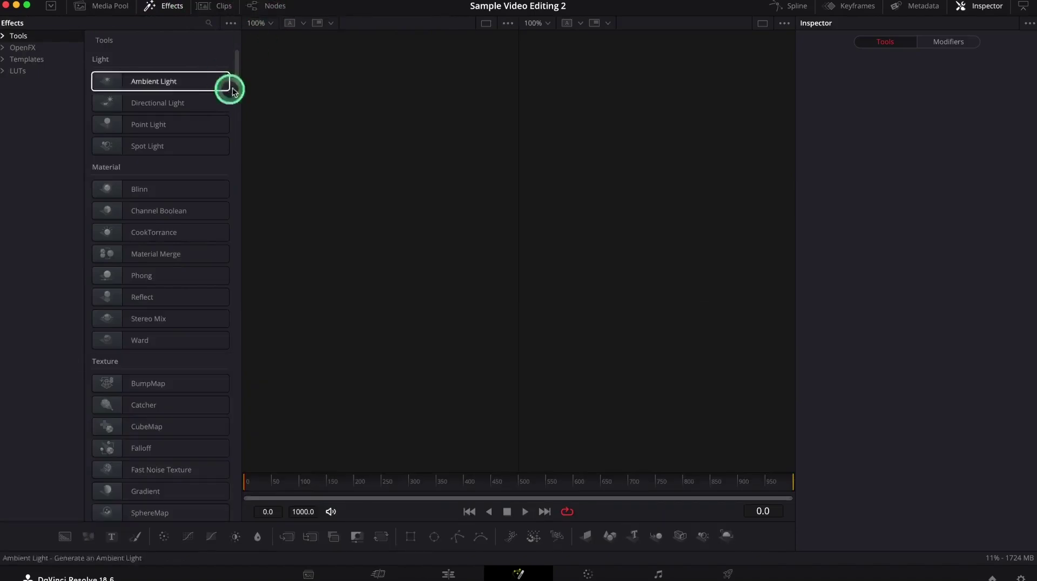
{"action": "left_click", "coordinate": [284, 10]}
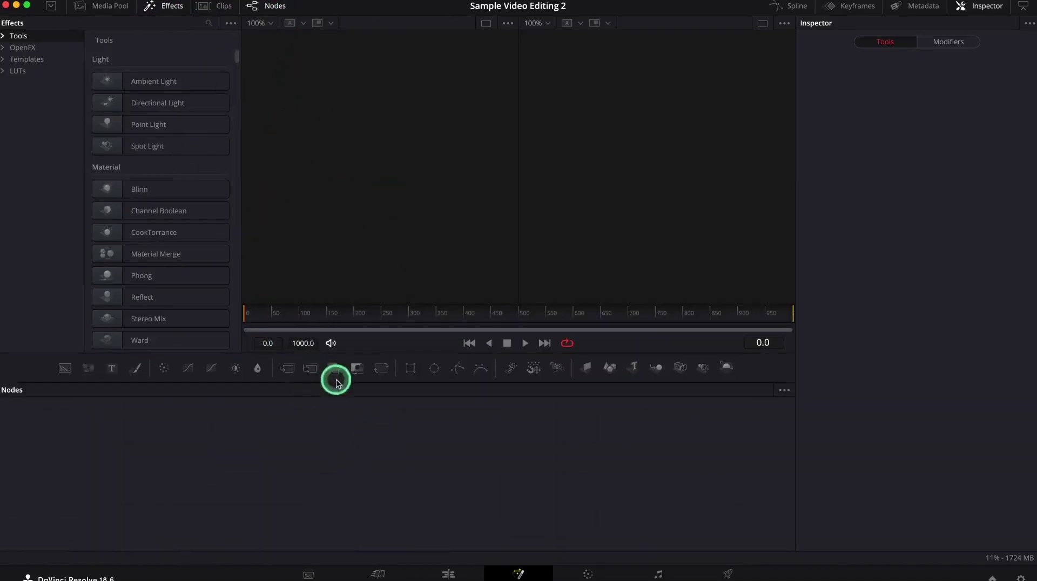
Step: Open the Color workspace, look at the Lightbox and replace the Gallery with the Media Pool
{"action": "left_click", "coordinate": [592, 576]}
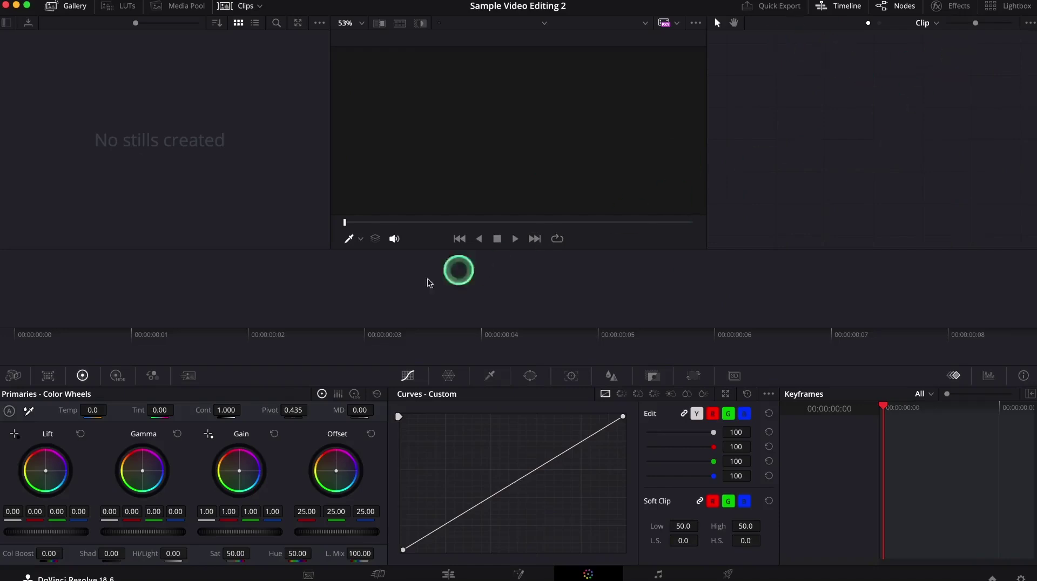
{"action": "left_click", "coordinate": [1017, 7]}
{"action": "left_click", "coordinate": [1019, 8]}
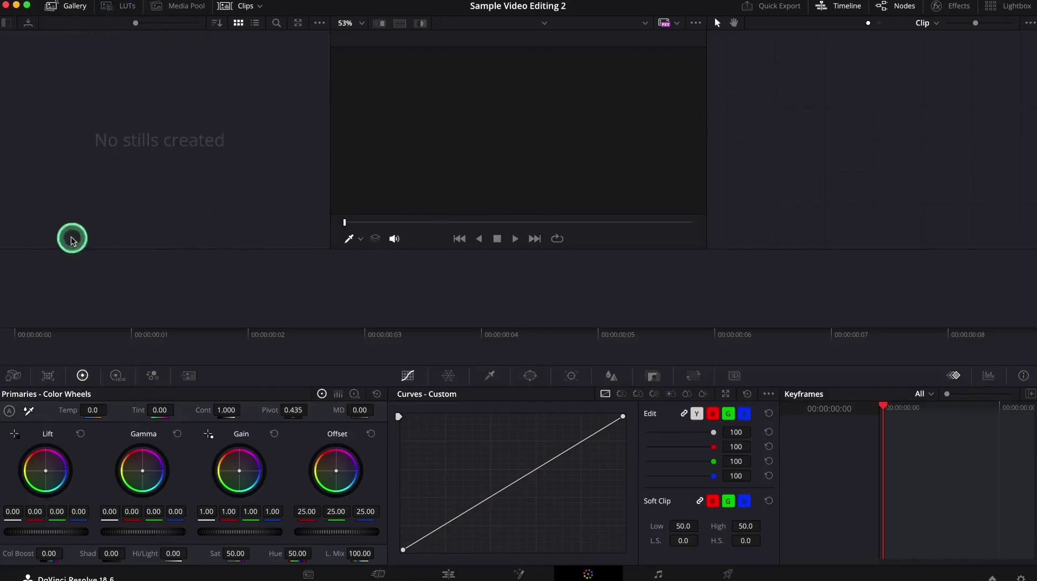
{"action": "left_click", "coordinate": [183, 7]}
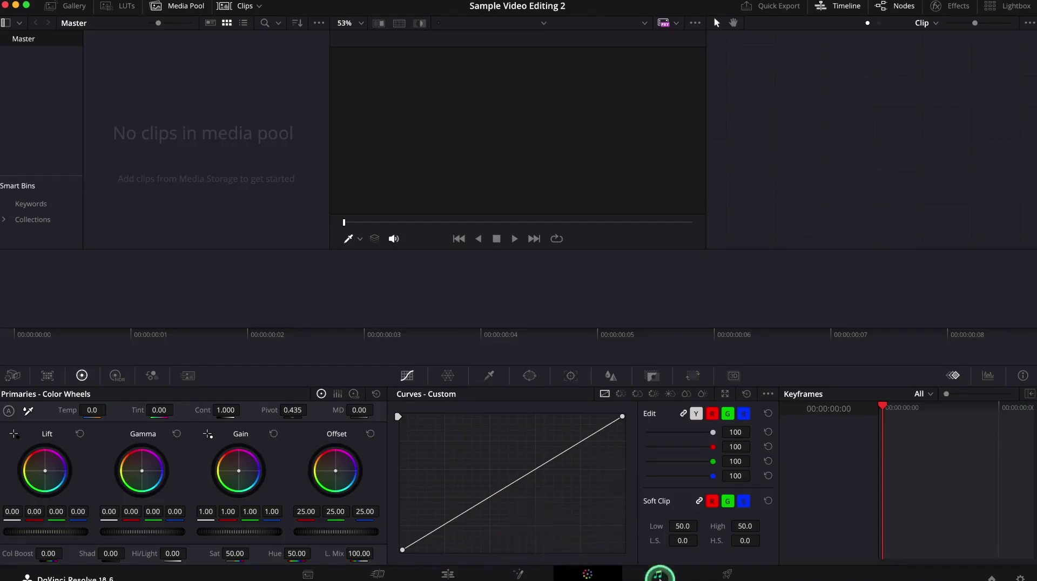
Step: Visit the Fairlight workspace, and examine the file name and location fields of the Deliver workspace's Custom Export settings
{"action": "left_click", "coordinate": [657, 574]}
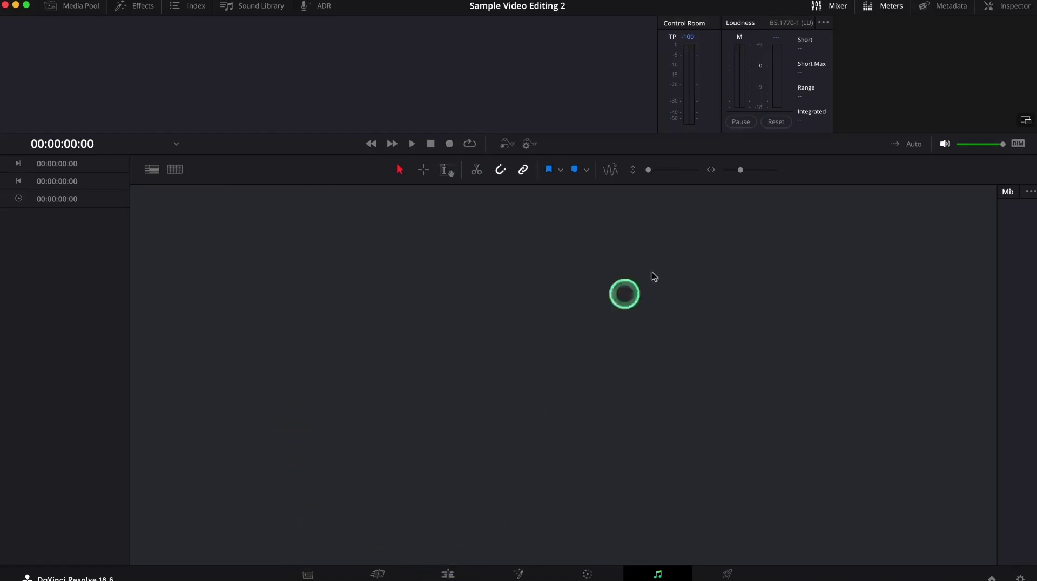
{"action": "left_click", "coordinate": [725, 576]}
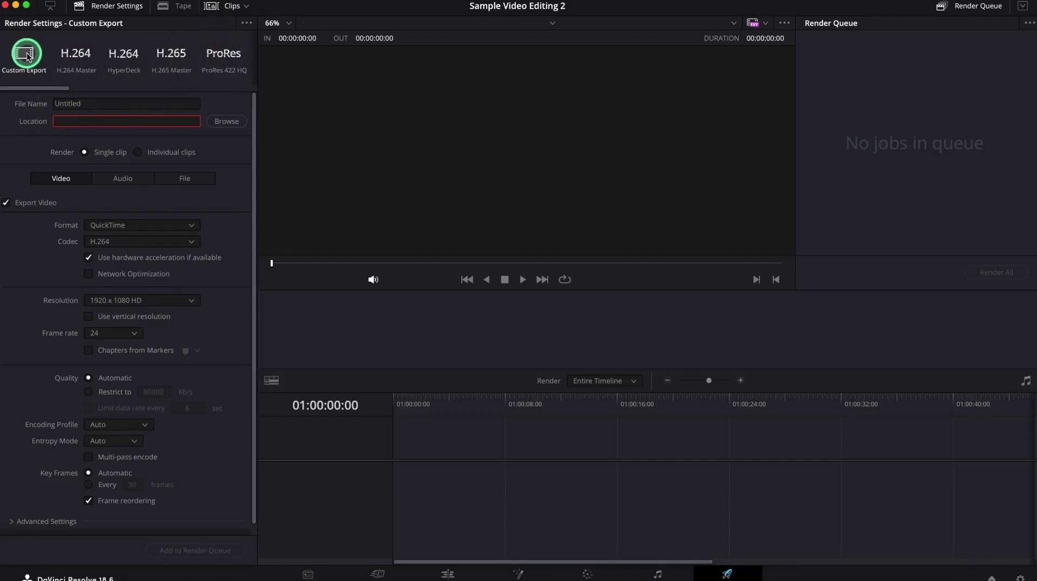
{"action": "left_click", "coordinate": [108, 104]}
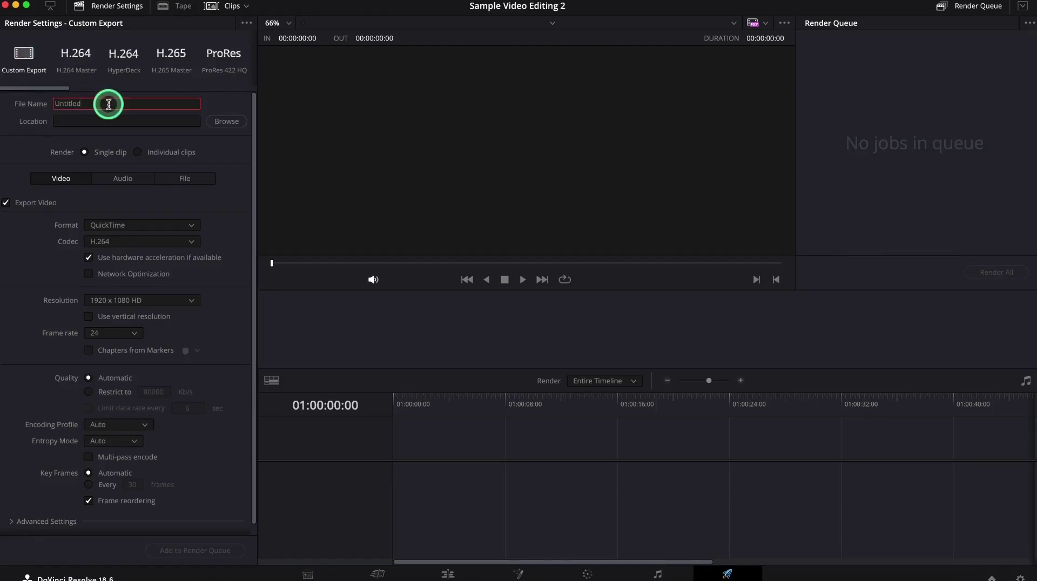
{"action": "left_click", "coordinate": [127, 124]}
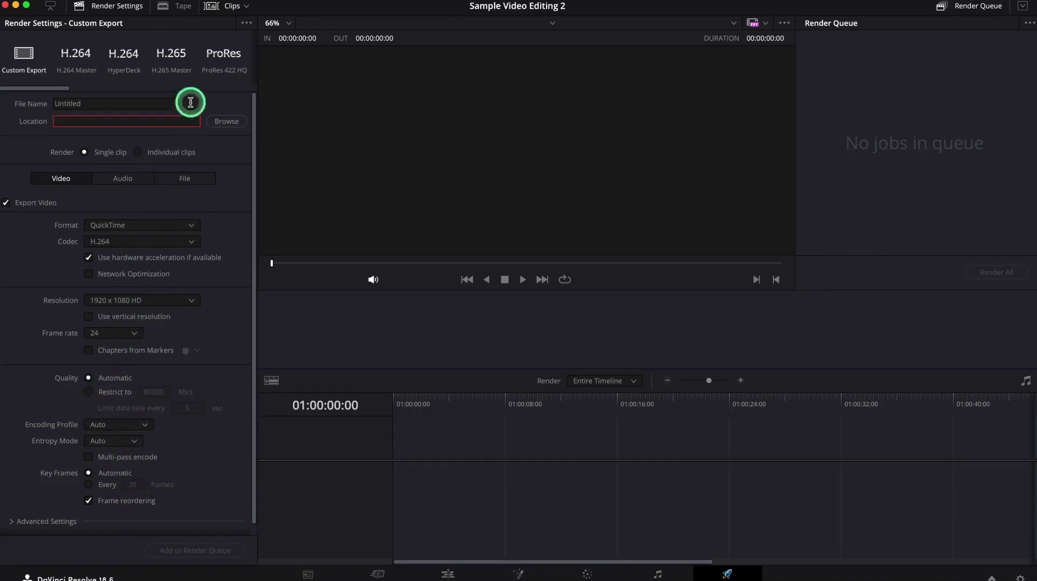
Step: Expand the Advanced Settings of the Custom Export and review the video render options
{"action": "scroll", "coordinate": [104, 412], "scroll_direction": "down", "scroll_amount": 1}
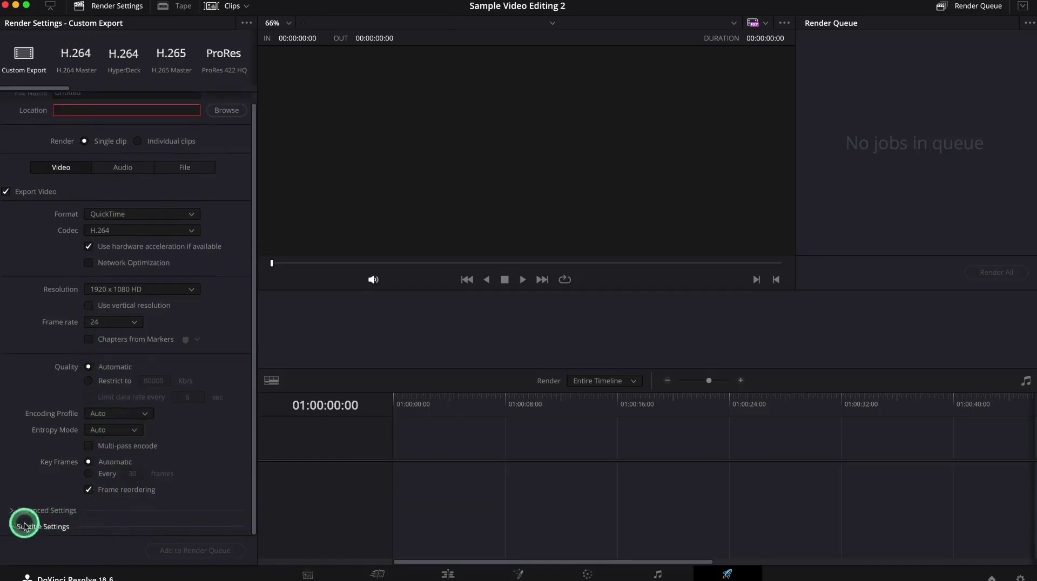
{"action": "left_click", "coordinate": [12, 512]}
{"action": "scroll", "coordinate": [84, 433], "scroll_direction": "down", "scroll_amount": 5}
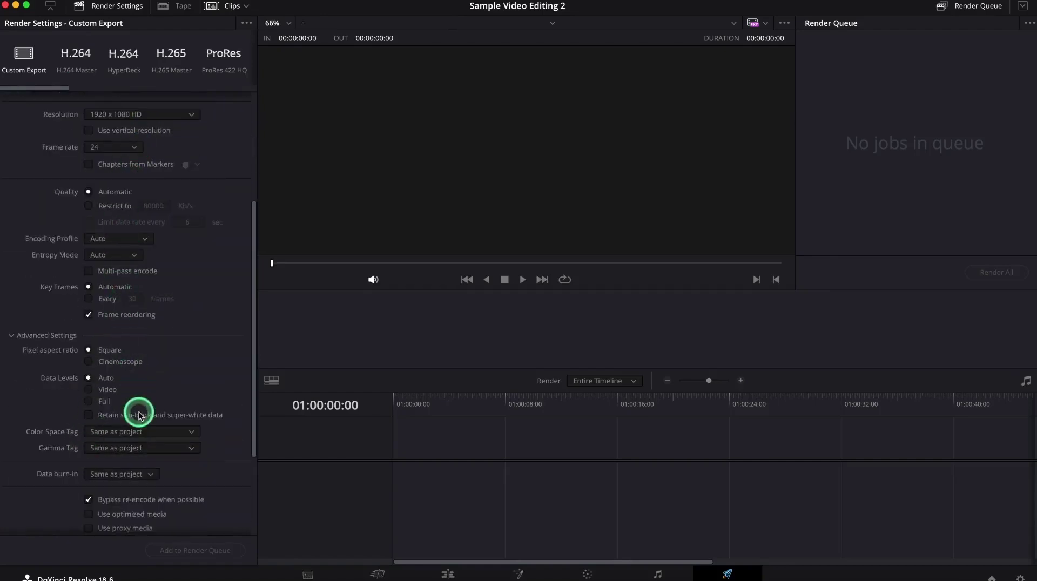
{"action": "scroll", "coordinate": [150, 330], "scroll_direction": "up", "scroll_amount": 5}
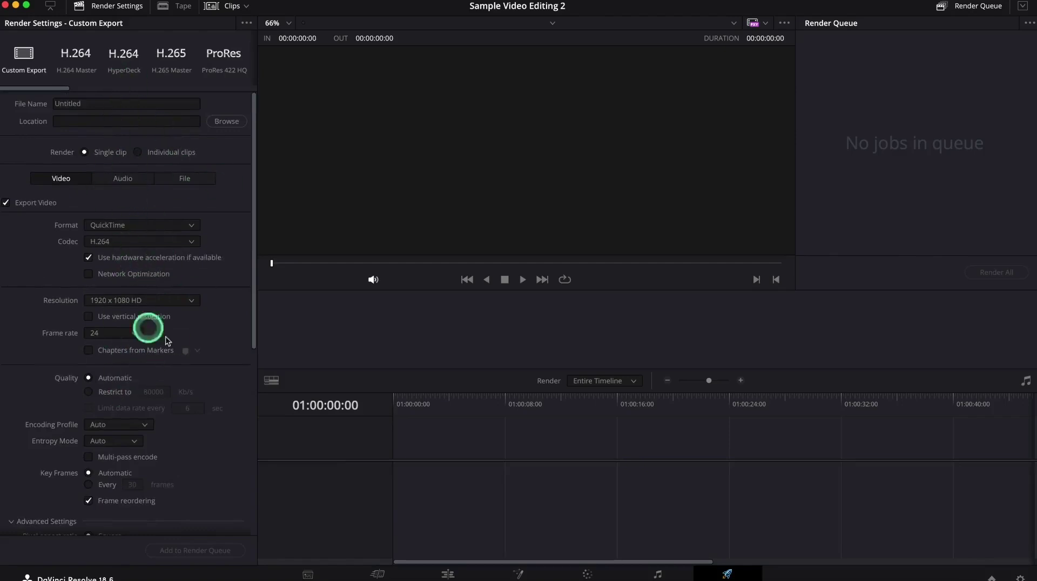
{"action": "left_click_drag", "start_coordinate": [252, 219], "coordinate": [270, 464]}
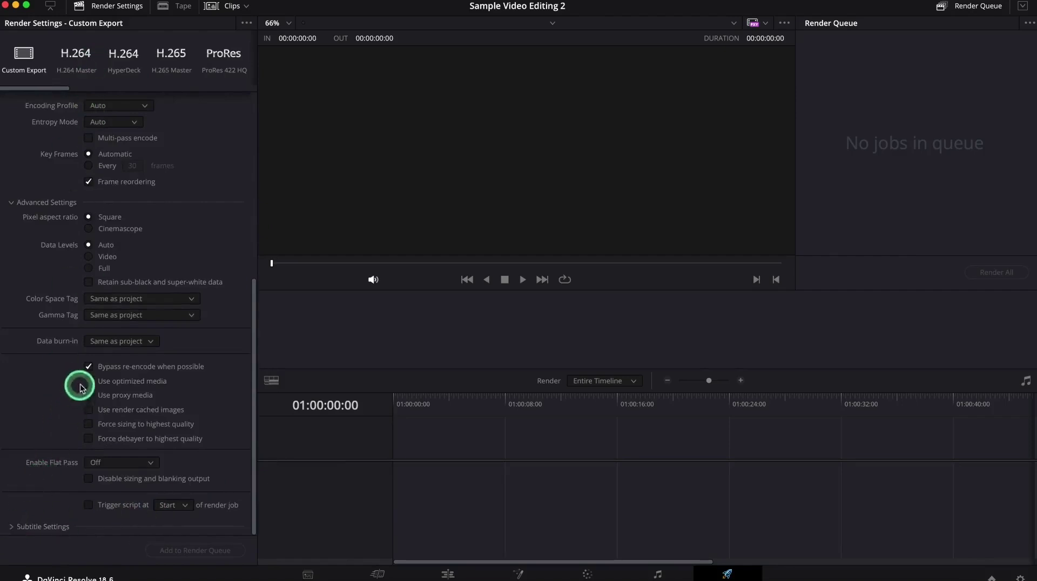
{"action": "scroll", "coordinate": [107, 91], "scroll_direction": "up", "scroll_amount": 5}
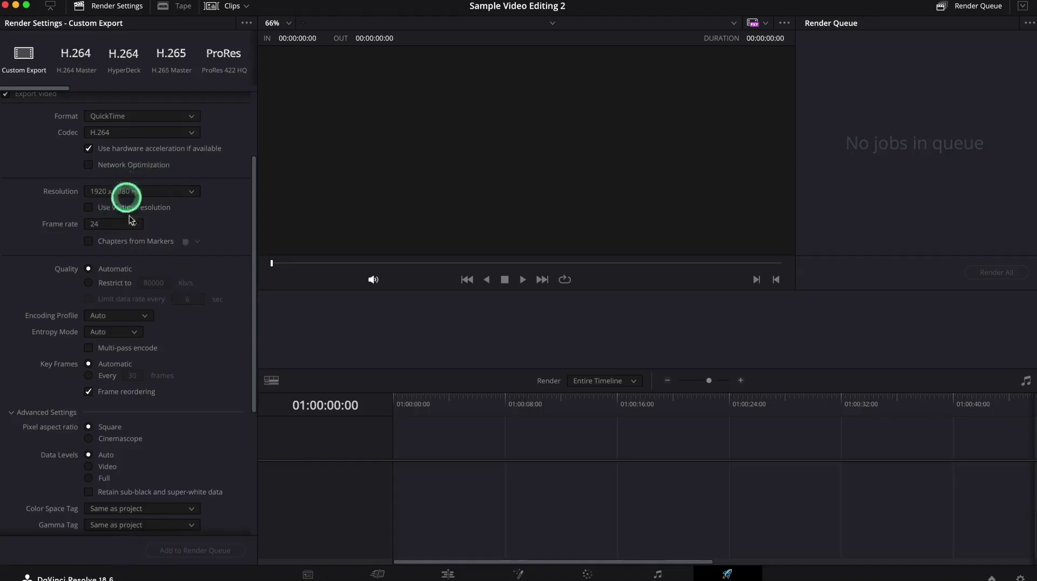
{"action": "scroll", "coordinate": [135, 93], "scroll_direction": "up", "scroll_amount": 3}
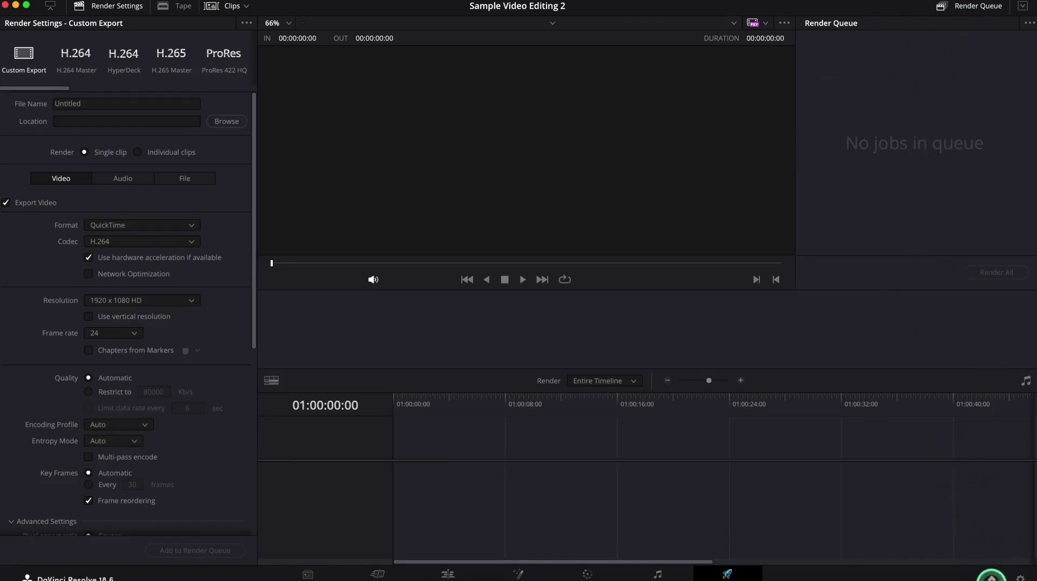
Step: Look at the local project list, close it, and revisit the Edit and Cut workspaces before returning to Media
{"action": "left_click", "coordinate": [992, 576]}
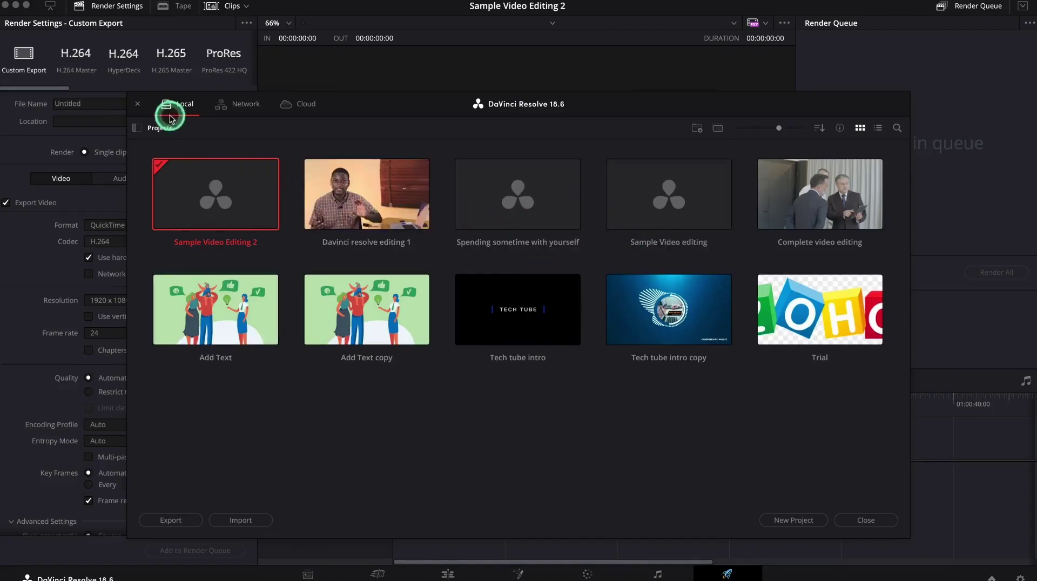
{"action": "left_click", "coordinate": [136, 104]}
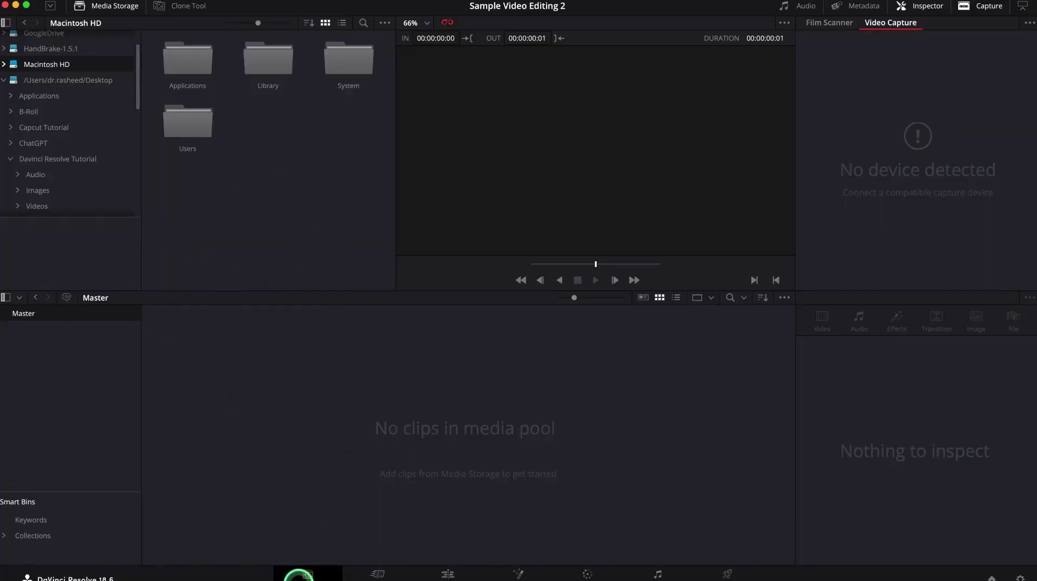
{"action": "left_click", "coordinate": [441, 576]}
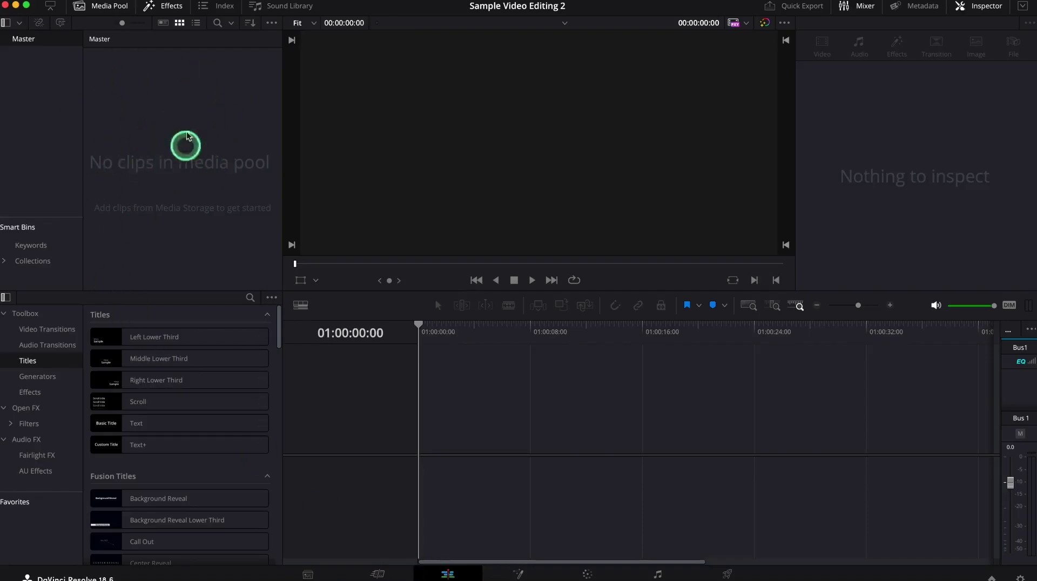
{"action": "left_click", "coordinate": [397, 576]}
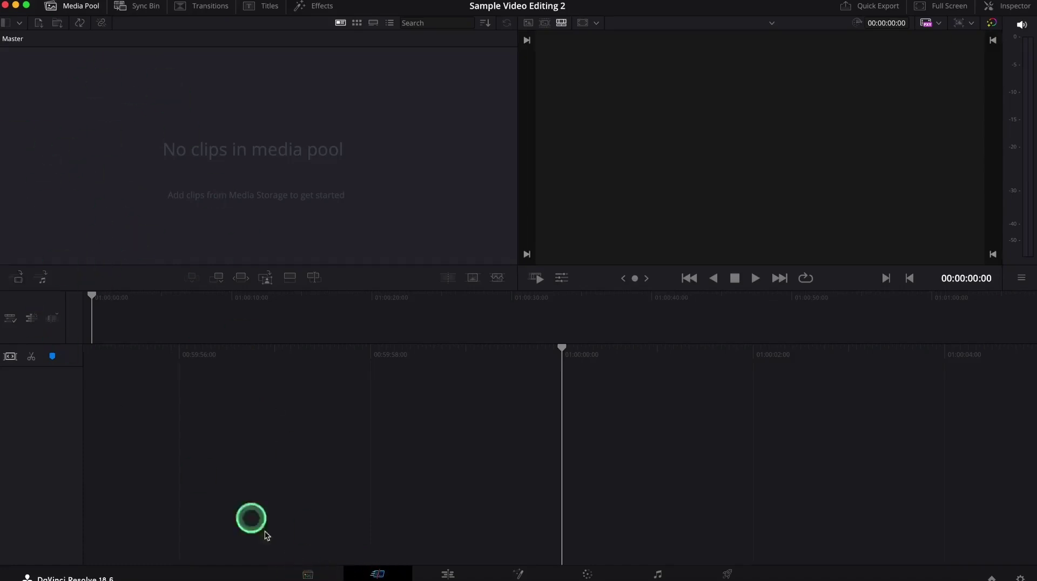
{"action": "left_click", "coordinate": [317, 574]}
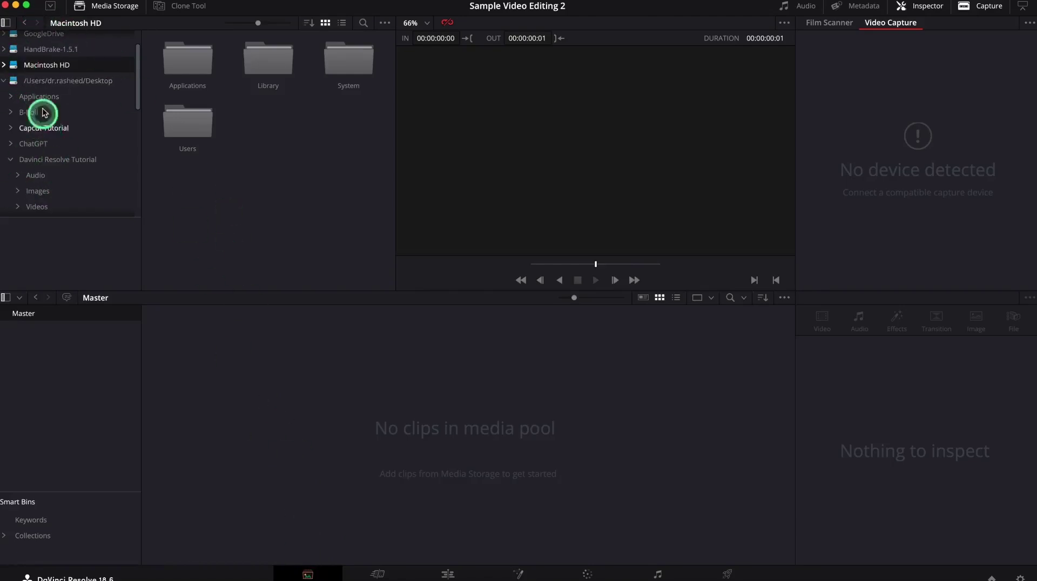
Step: Show the Davinci Resolve Tutorial folder in Media Storage, and create and open a Media Pool bin named Sample video editing footage
{"action": "left_click", "coordinate": [52, 163]}
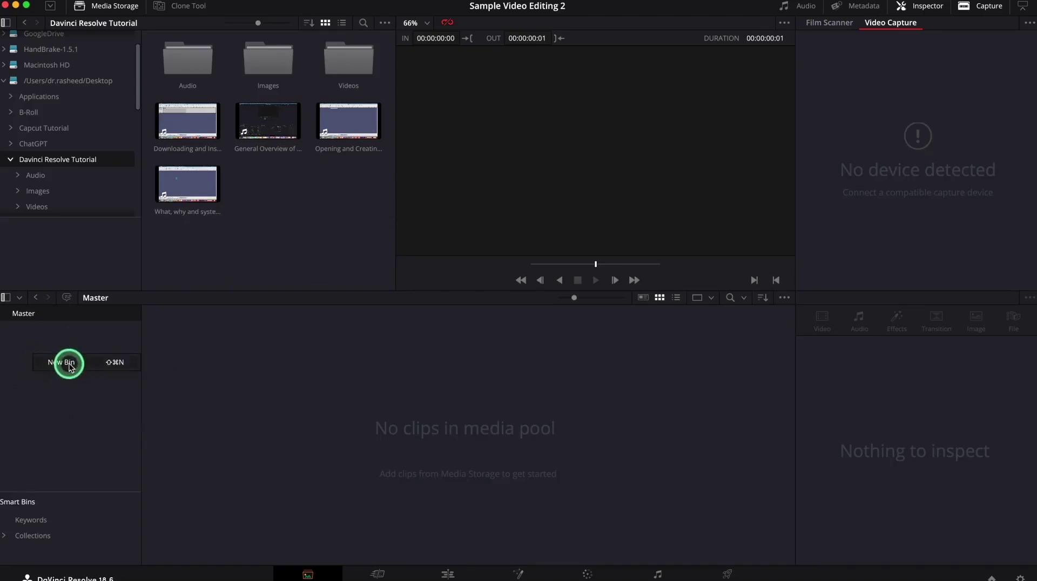
{"action": "left_click", "coordinate": [68, 363]}
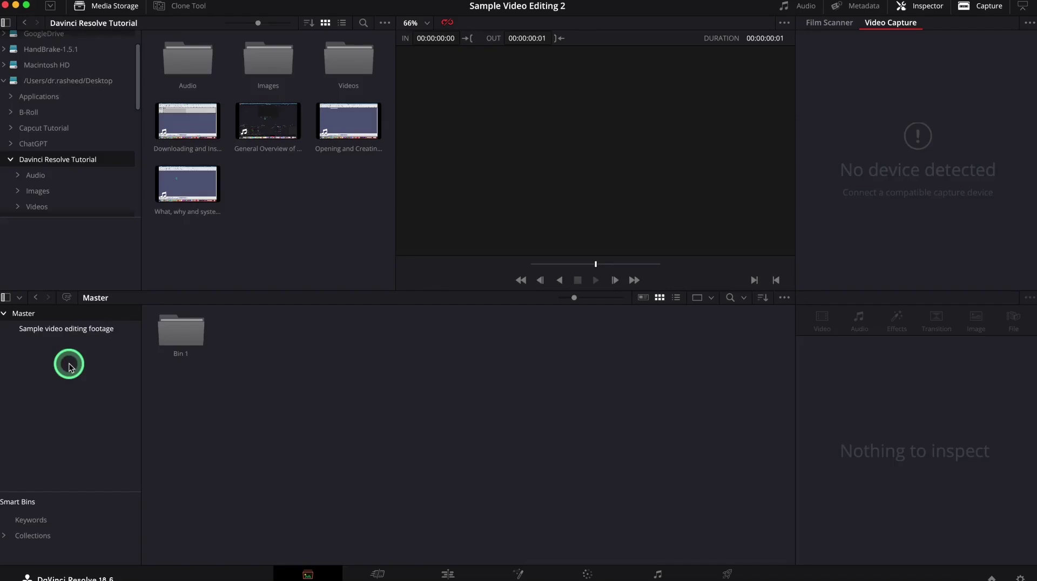
{"action": "double_click", "coordinate": [179, 335]}
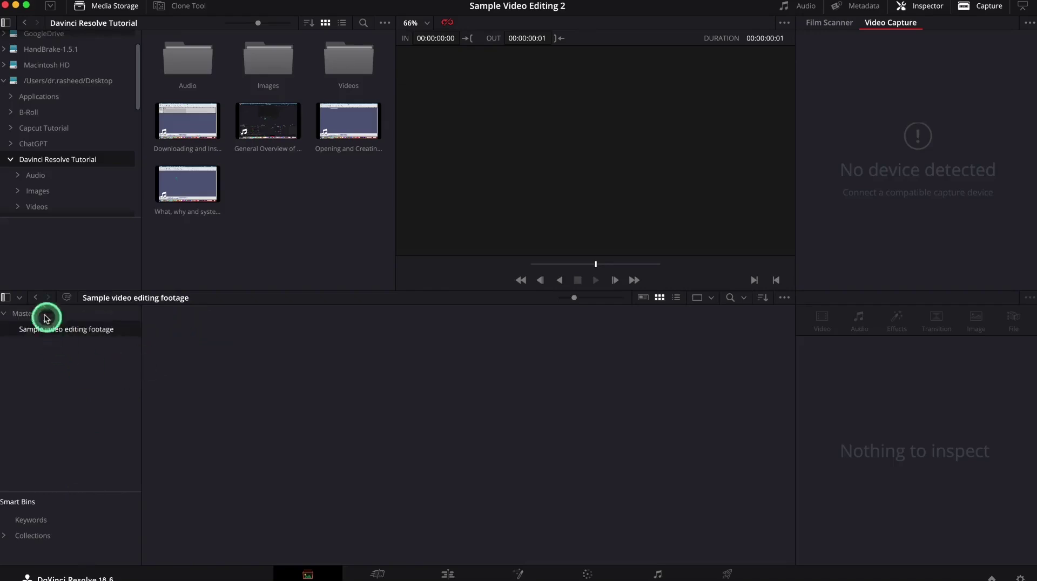
Step: Add all five clips from the Videos folder to the Master bin and change the project frame rate to match them
{"action": "left_click", "coordinate": [348, 148]}
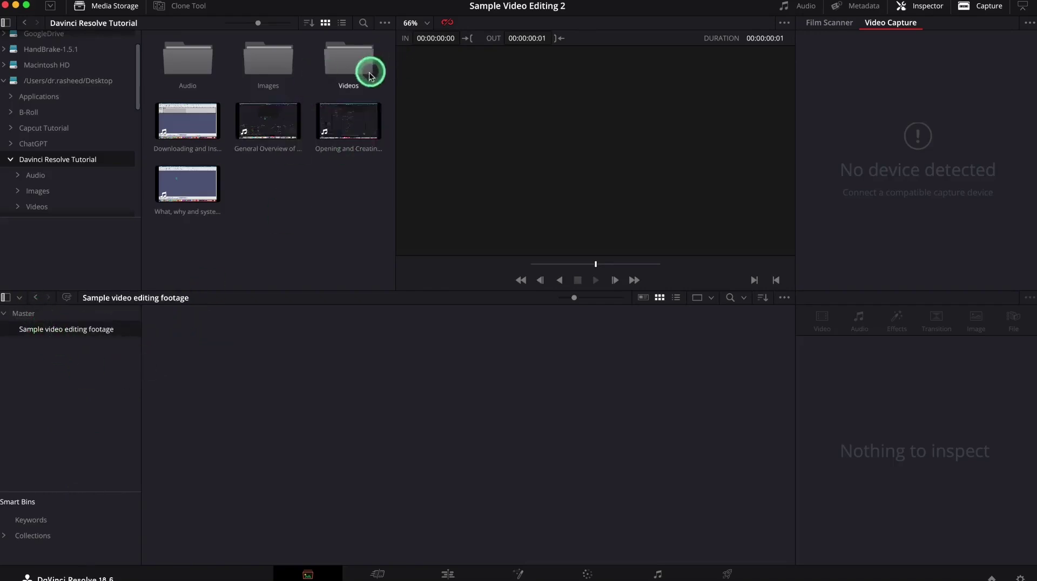
{"action": "double_click", "coordinate": [354, 60]}
{"action": "left_click_drag", "start_coordinate": [345, 170], "coordinate": [86, 373]}
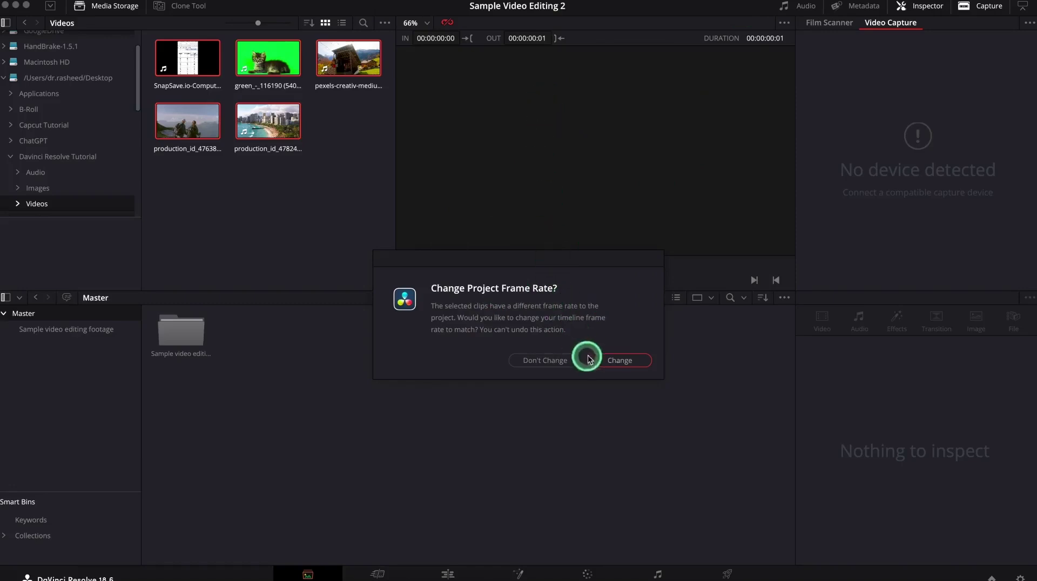
{"action": "left_click", "coordinate": [613, 362]}
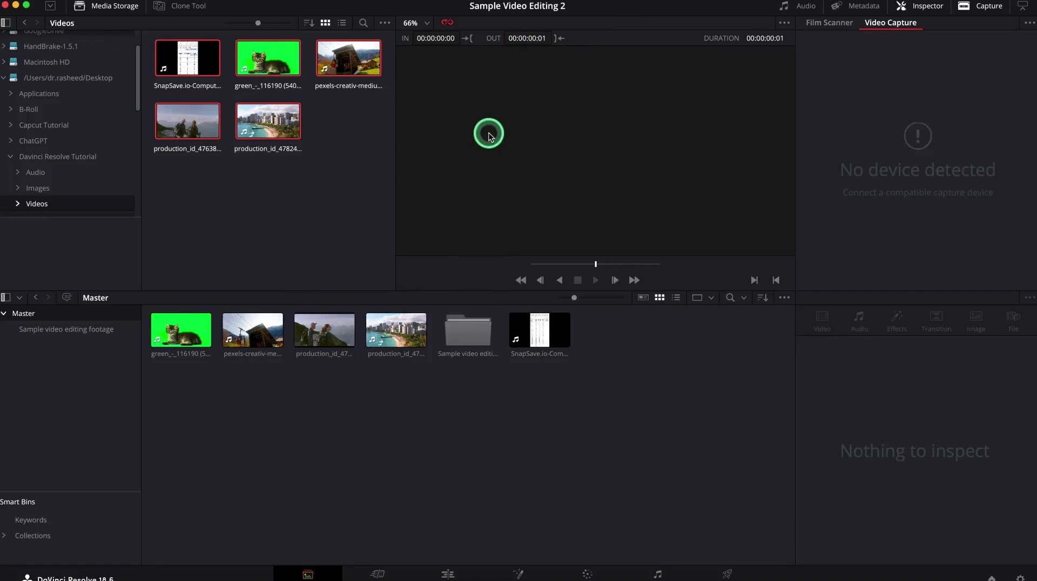
{"action": "left_click", "coordinate": [69, 336]}
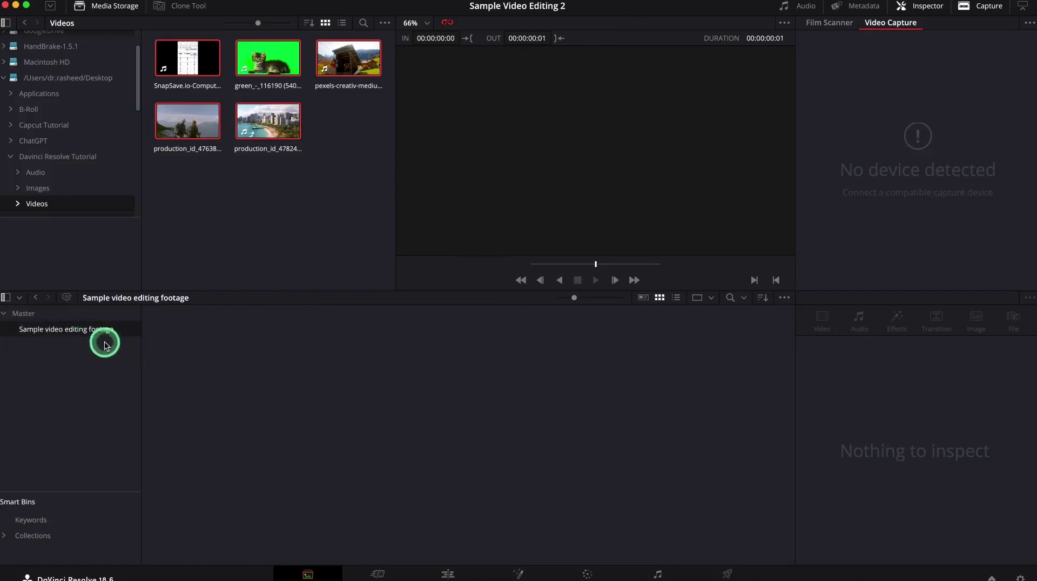
{"action": "left_click", "coordinate": [63, 364]}
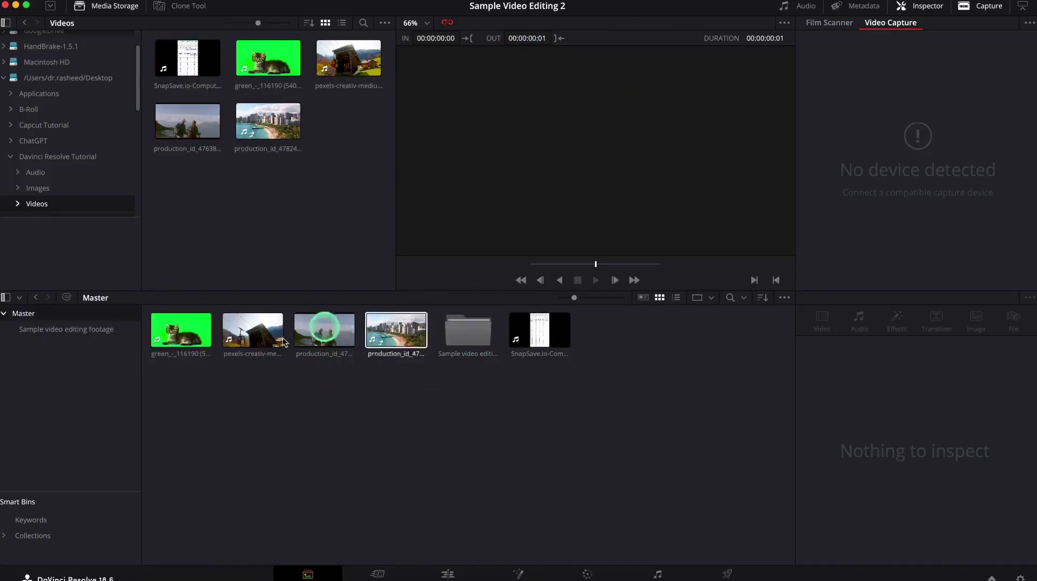
{"action": "left_click", "coordinate": [181, 333]}
{"action": "left_click", "coordinate": [180, 398]}
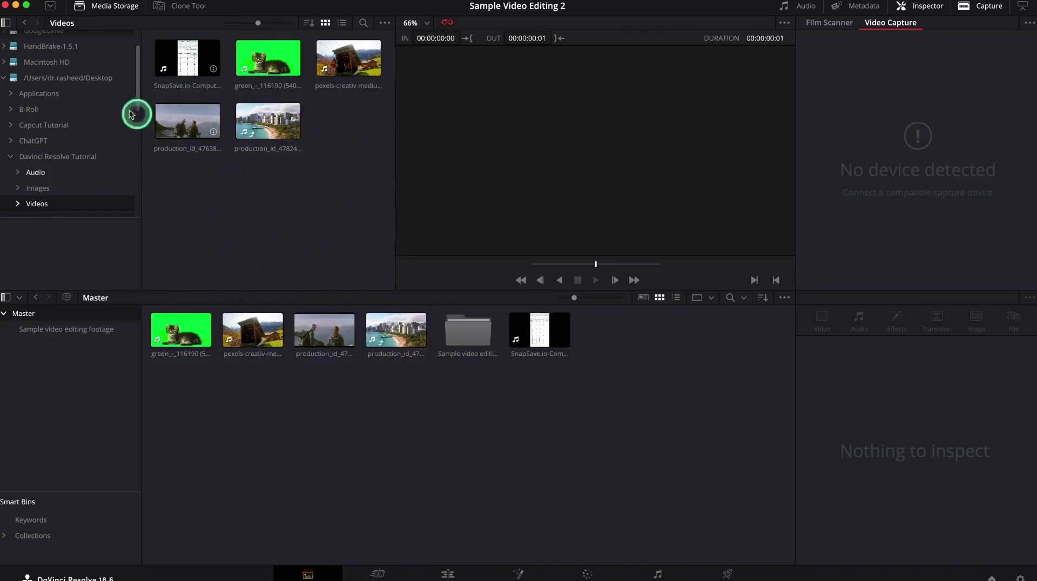
Step: Return to the Davinci Resolve Tutorial folder in Media Storage and select its Images folder
{"action": "left_click", "coordinate": [73, 156]}
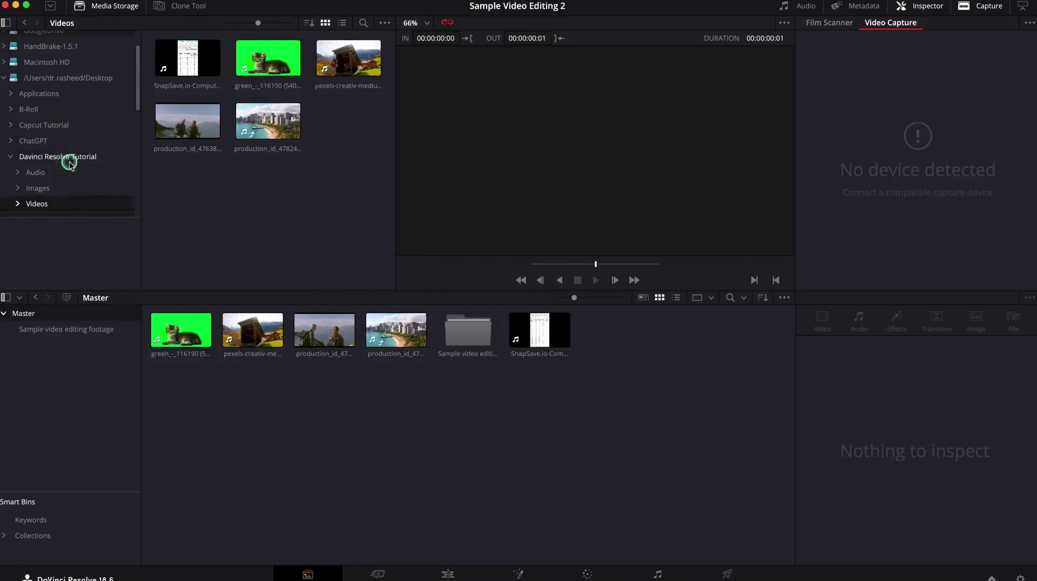
{"action": "left_click", "coordinate": [347, 64]}
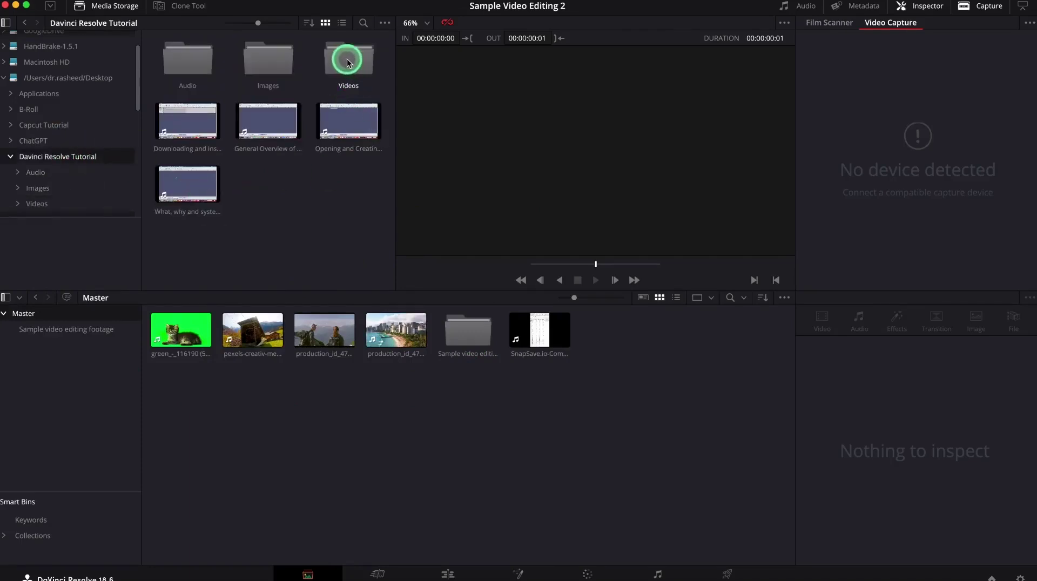
{"action": "left_click", "coordinate": [275, 63]}
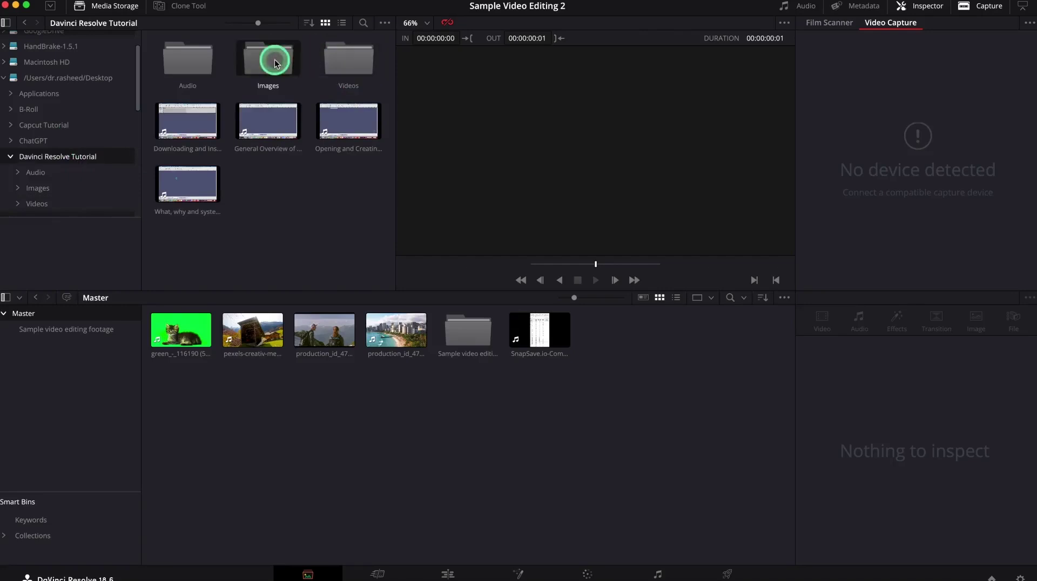
Step: Try adding the Images folder's files directly to the Master bin without a bin of their own, and undo the import
{"action": "right_click", "coordinate": [276, 63]}
{"action": "left_click", "coordinate": [346, 82]}
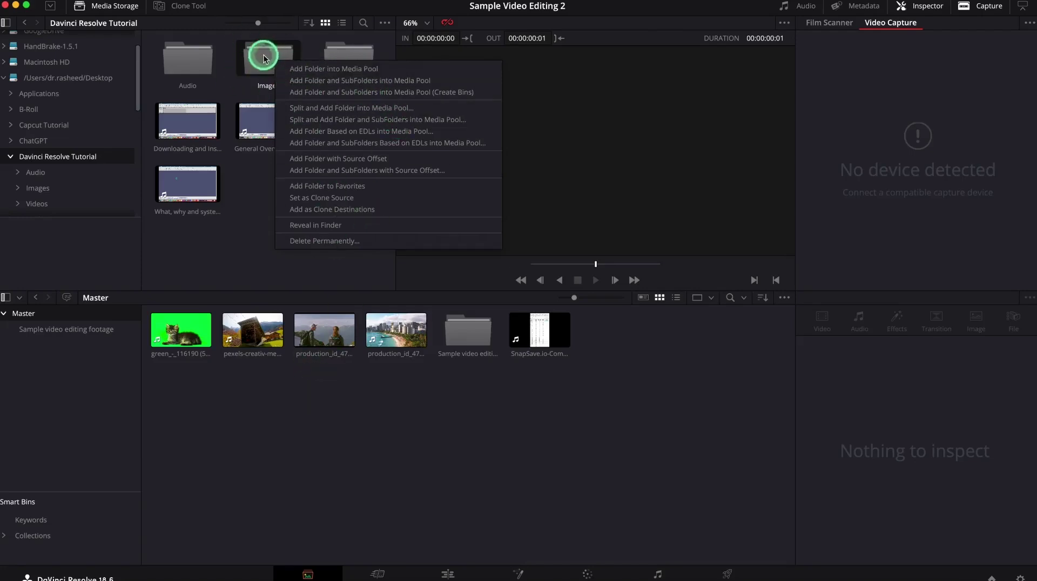
{"action": "left_click", "coordinate": [282, 69]}
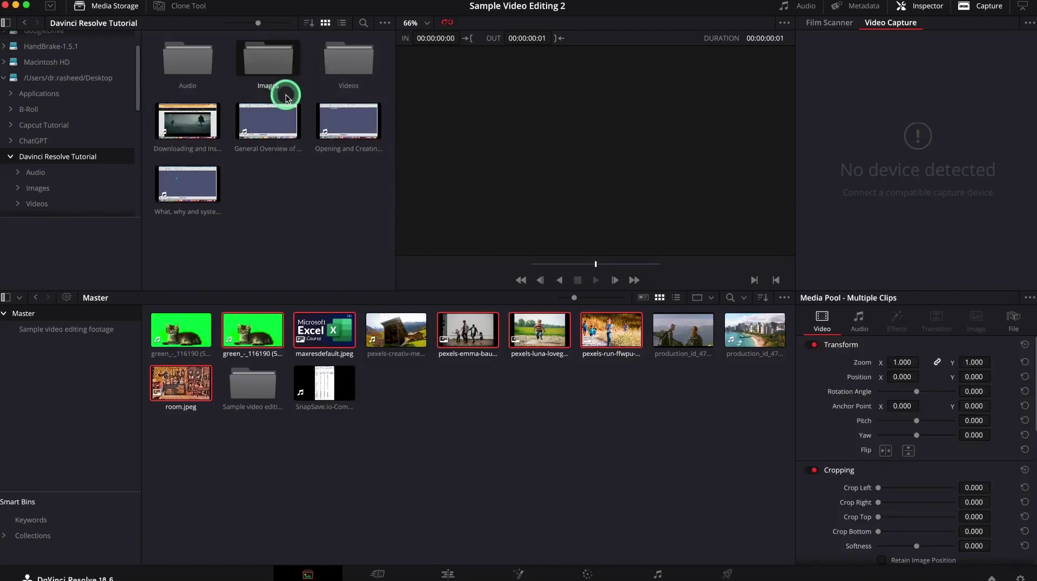
{"action": "key", "text": "super+z"}
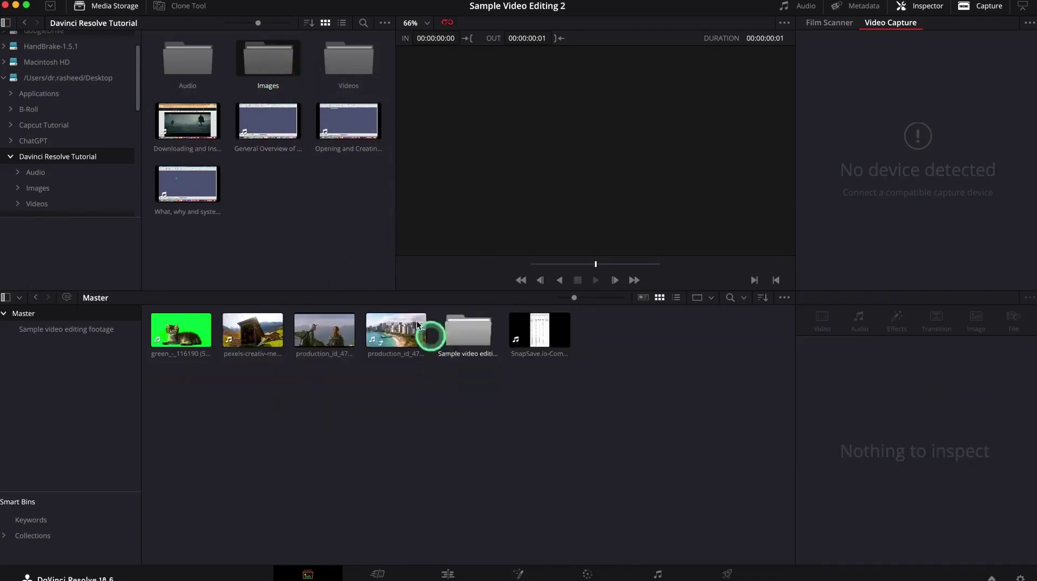
Step: Add the Images folder and the Audio folder, including subfolders, to the Media Pool with the Create Bins option
{"action": "right_click", "coordinate": [259, 58]}
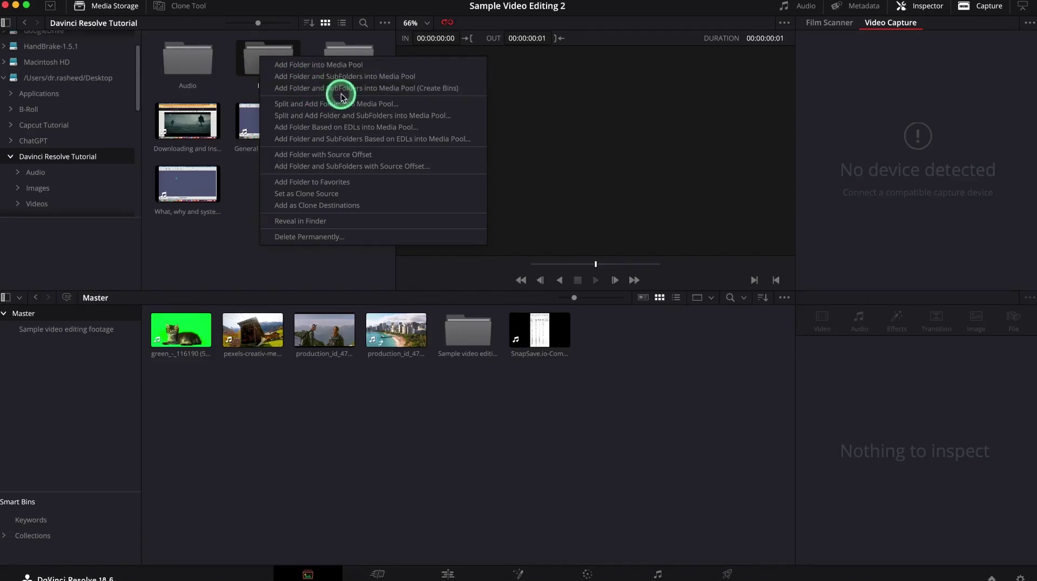
{"action": "left_click", "coordinate": [400, 88]}
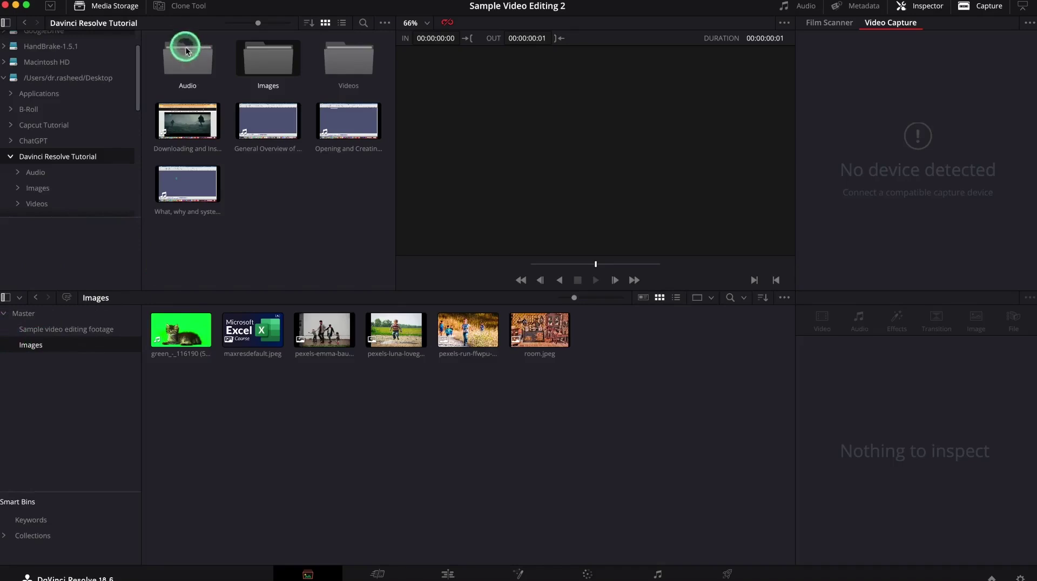
{"action": "right_click", "coordinate": [194, 70]}
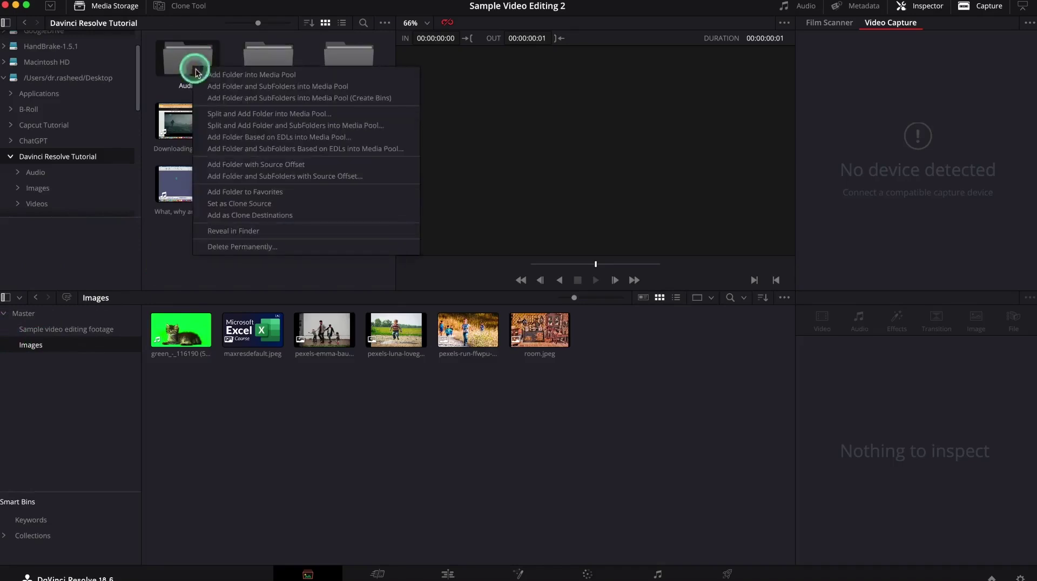
{"action": "left_click", "coordinate": [217, 98]}
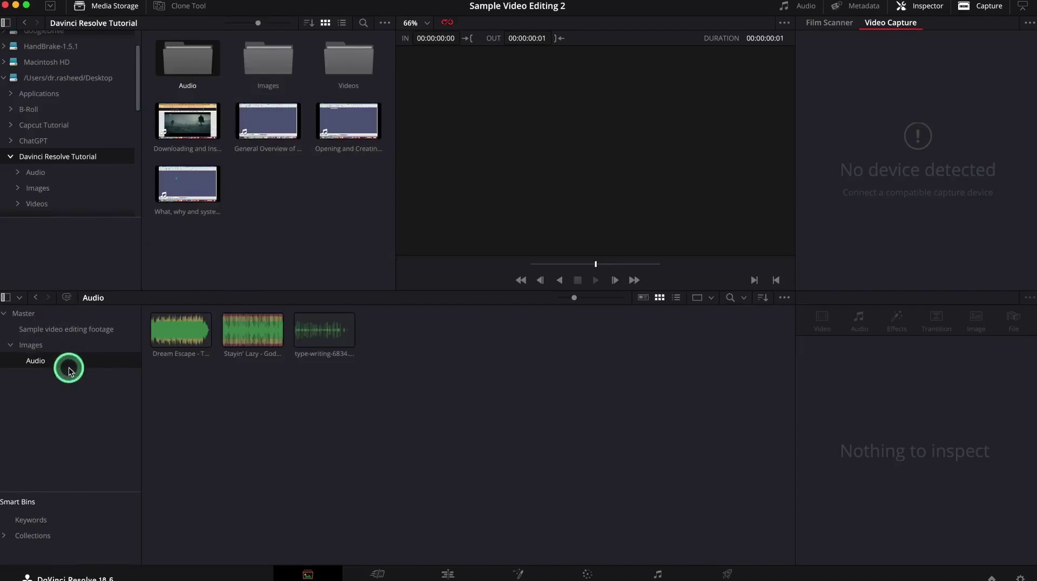
Step: Add the Audio folder again as a bin directly under Master and remove the Audio bin nested inside Images
{"action": "left_click", "coordinate": [41, 316]}
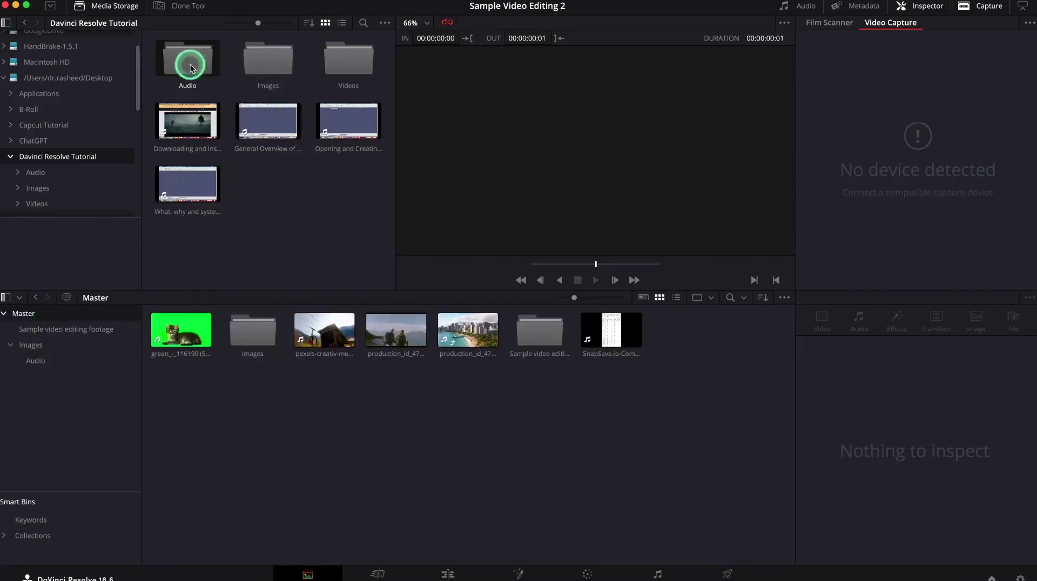
{"action": "right_click", "coordinate": [191, 66]}
{"action": "left_click", "coordinate": [256, 98]}
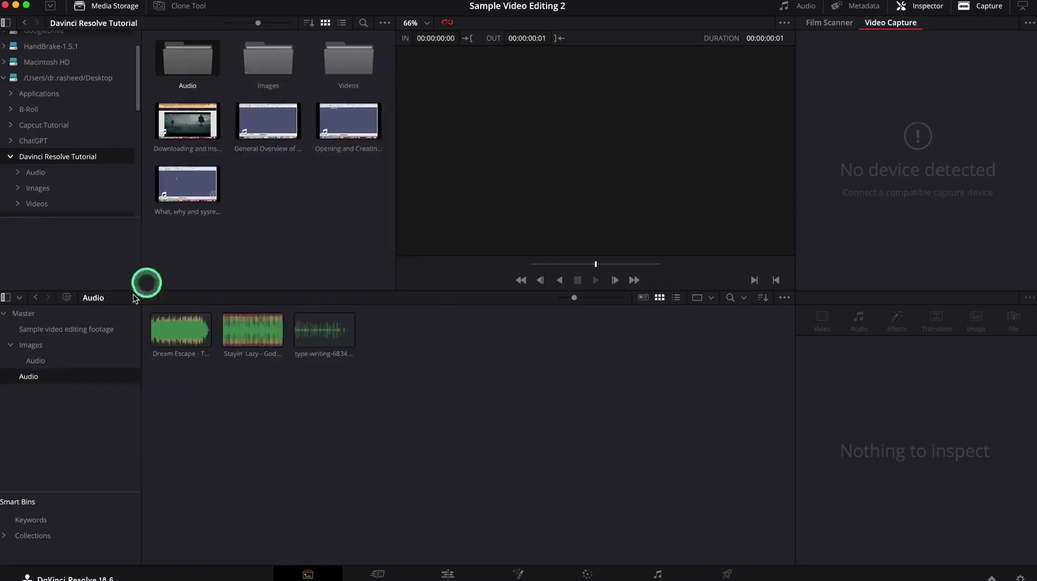
{"action": "right_click", "coordinate": [36, 363]}
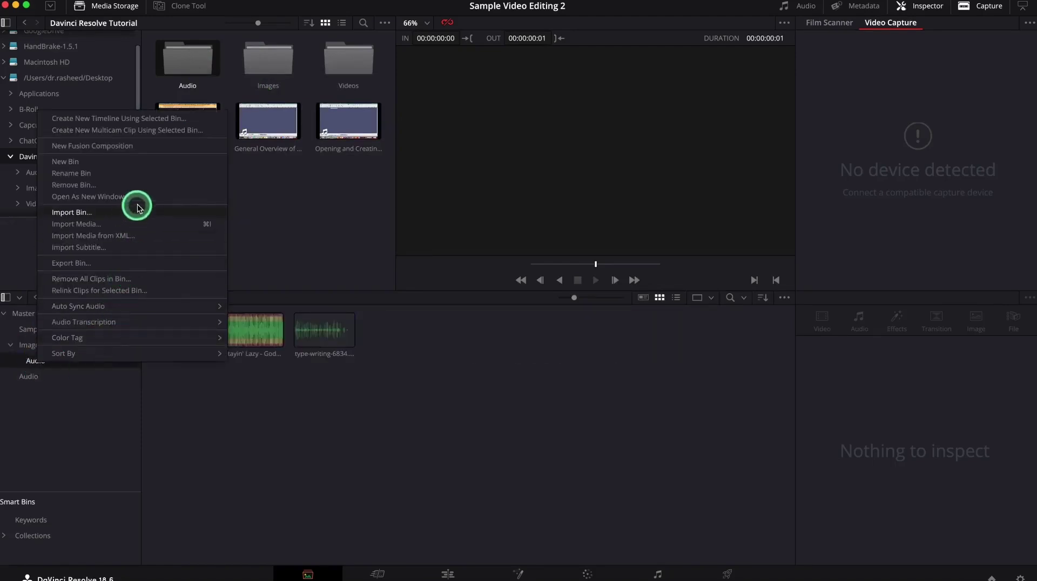
{"action": "left_click", "coordinate": [74, 184]}
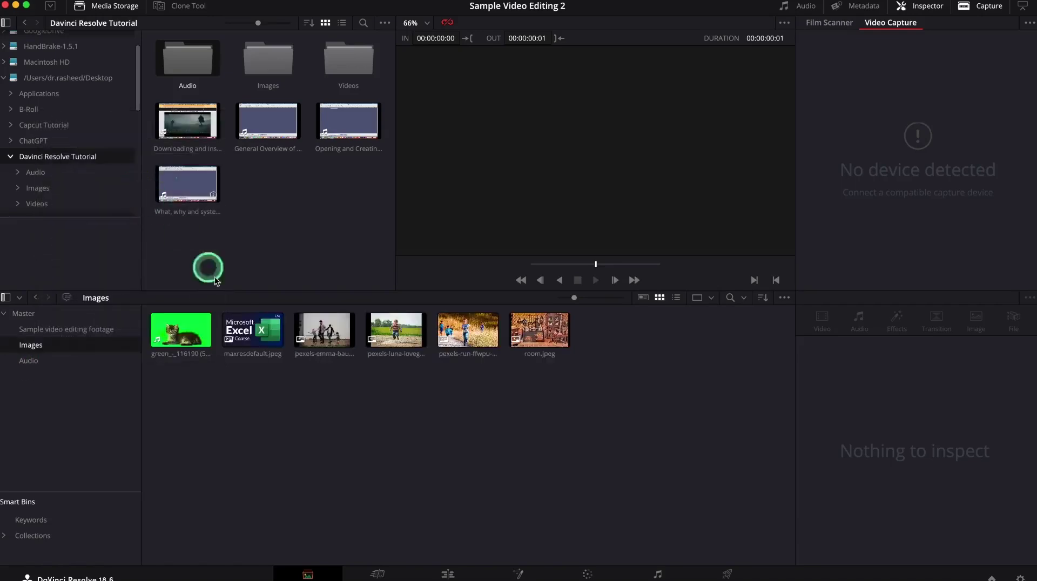
{"action": "left_click", "coordinate": [31, 369]}
{"action": "left_click", "coordinate": [29, 343]}
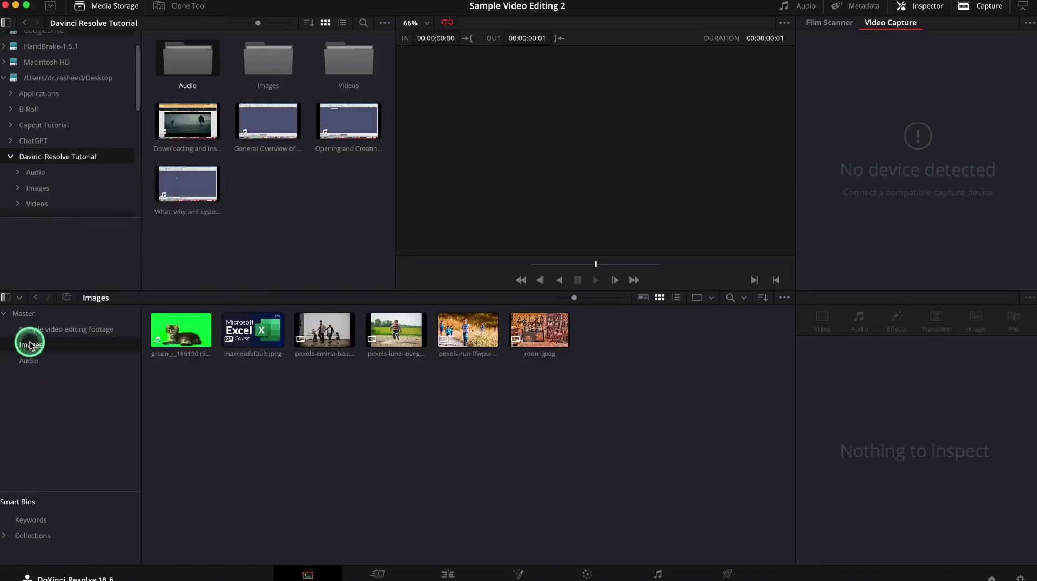
{"action": "left_click", "coordinate": [34, 325]}
{"action": "left_click", "coordinate": [35, 325]}
{"action": "left_click_drag", "start_coordinate": [34, 329], "coordinate": [73, 330]}
{"action": "left_click", "coordinate": [58, 345]}
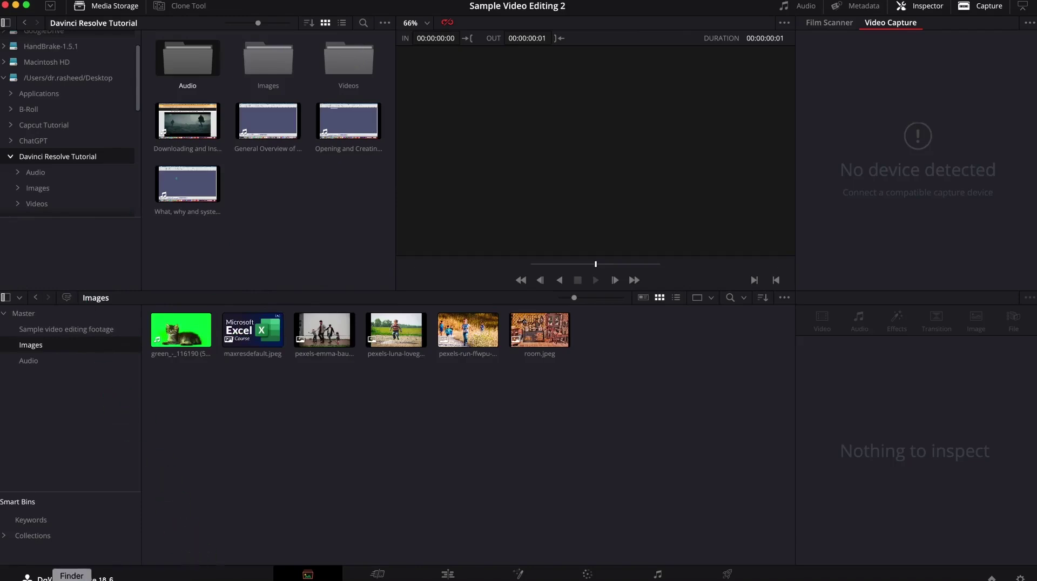
Step: Try importing all five video files from the Videos folder in Finder into the Images bin, and delete the imported clips
{"action": "left_click", "coordinate": [72, 579]}
{"action": "left_click_drag", "start_coordinate": [764, 158], "coordinate": [746, 69]}
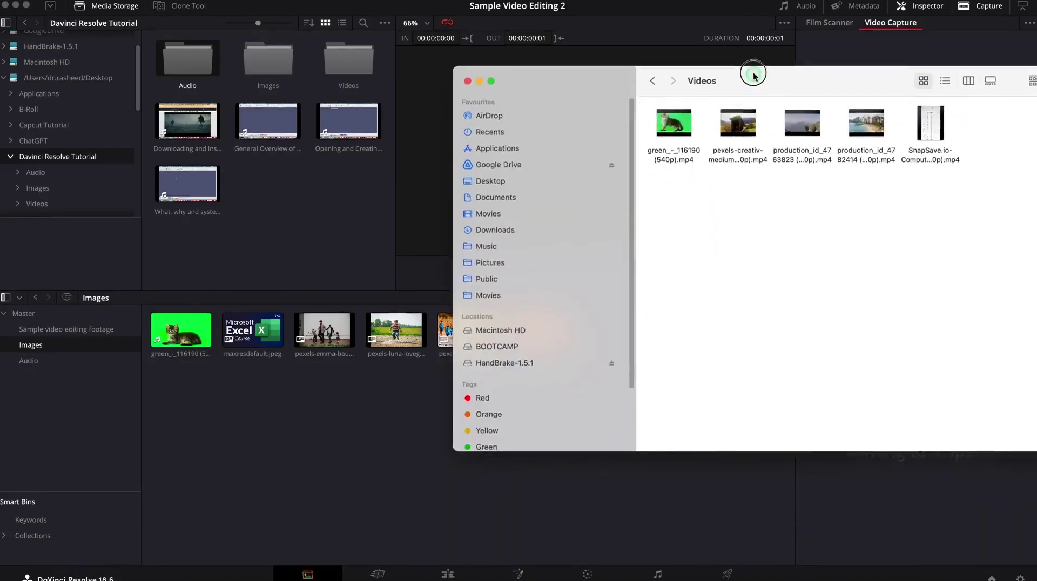
{"action": "left_click", "coordinate": [726, 172]}
{"action": "left_click_drag", "start_coordinate": [1004, 171], "coordinate": [217, 477]}
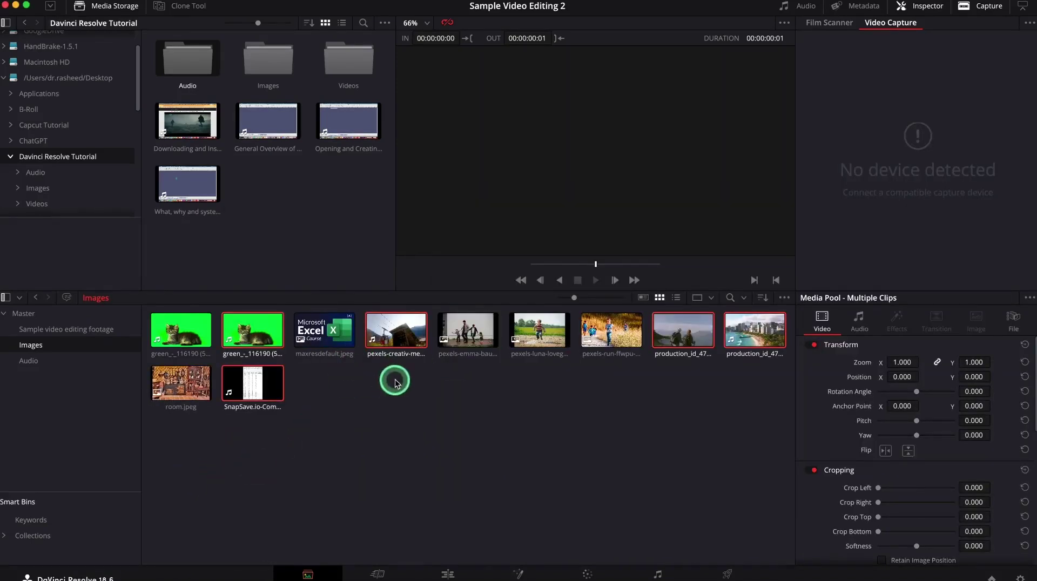
{"action": "key", "text": "BackSpace"}
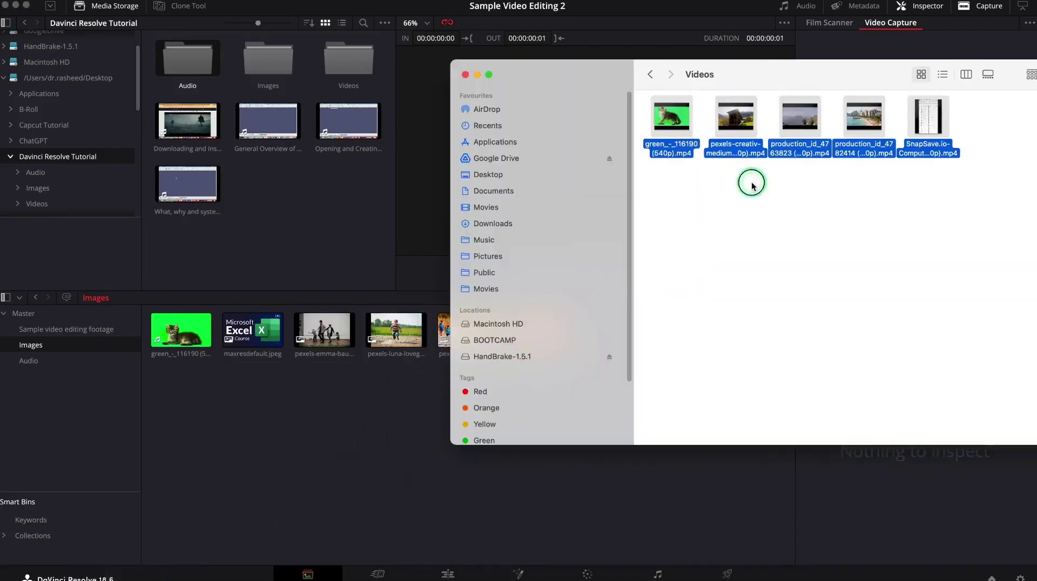
Step: Import all the audio files from the Audio folder in Finder into the Images bin of the Media Pool
{"action": "left_click", "coordinate": [753, 180]}
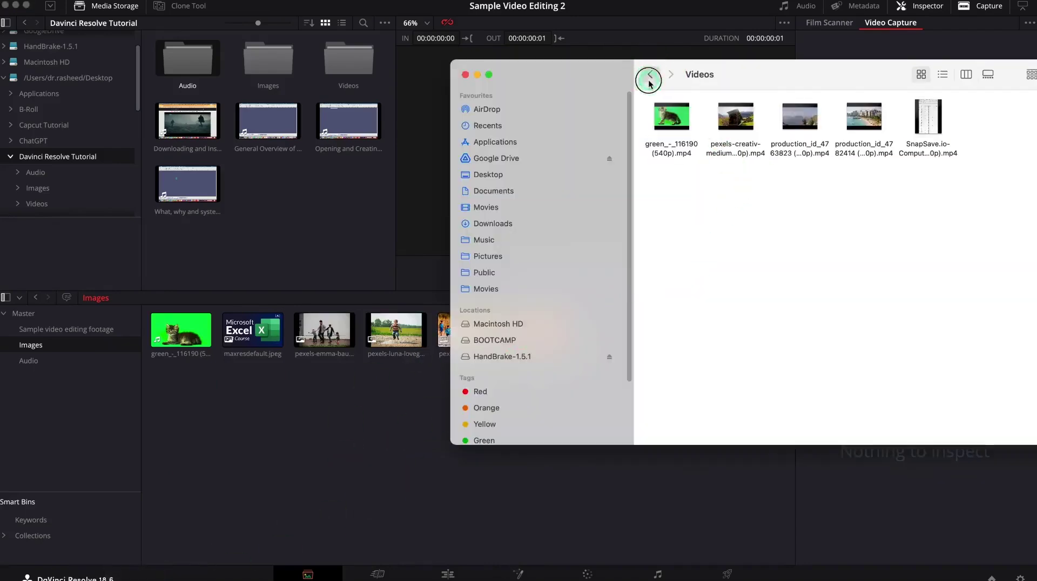
{"action": "left_click", "coordinate": [650, 76]}
{"action": "left_click", "coordinate": [863, 187]}
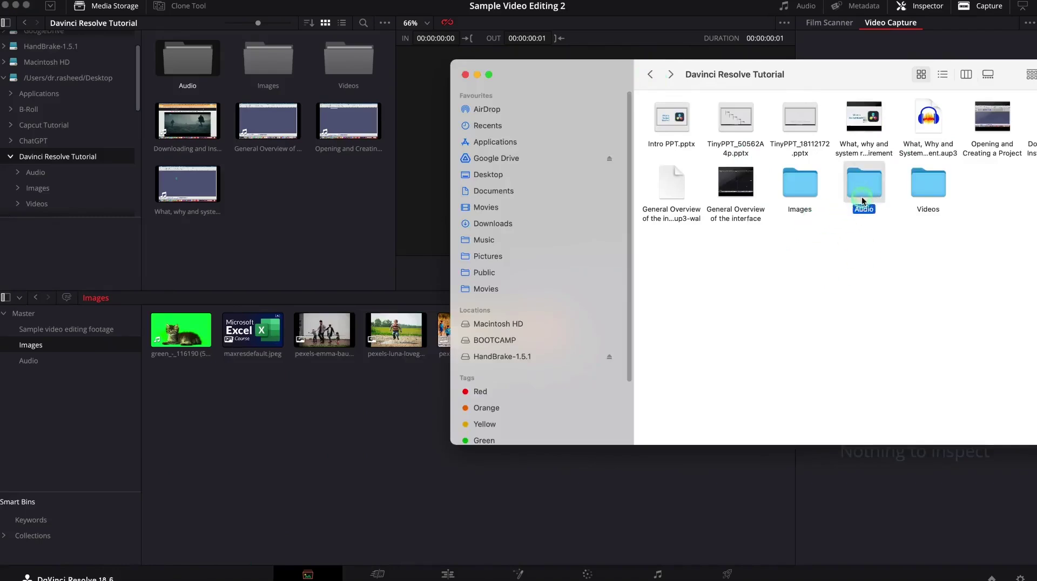
{"action": "double_click", "coordinate": [863, 195]}
{"action": "left_click_drag", "start_coordinate": [878, 285], "coordinate": [675, 108]}
{"action": "left_click_drag", "start_coordinate": [674, 158], "coordinate": [219, 429]}
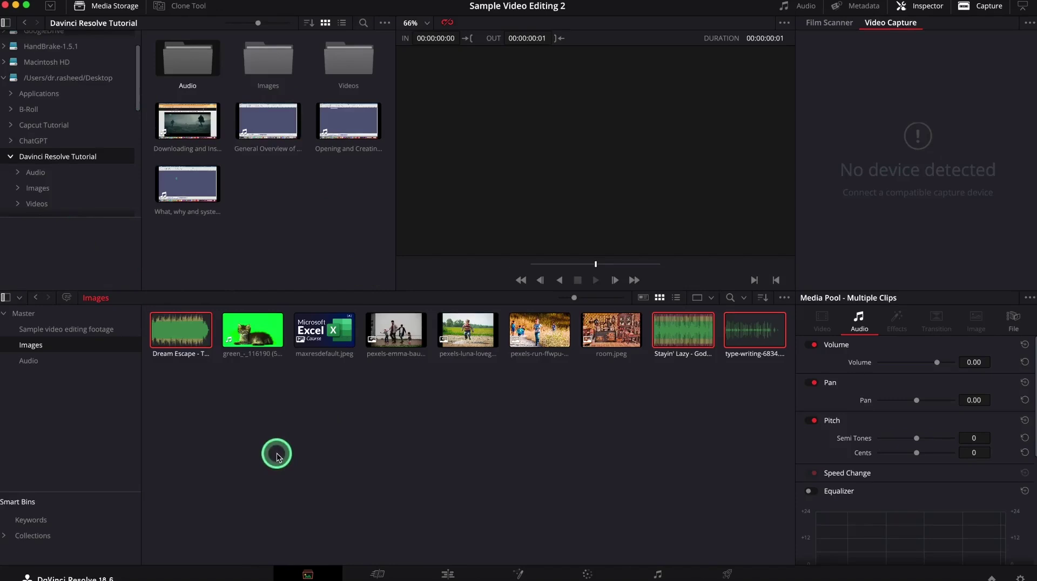
Step: On the Edit page, set up a new empty timeline named "basic video editing" with Use Project Settings disabled
{"action": "left_click", "coordinate": [463, 577]}
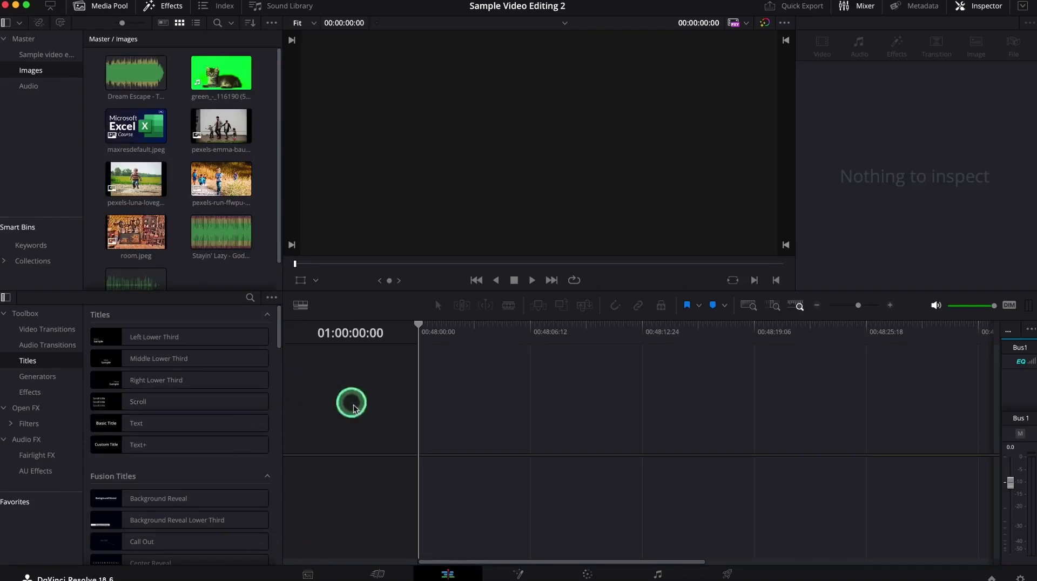
{"action": "right_click", "coordinate": [57, 168]}
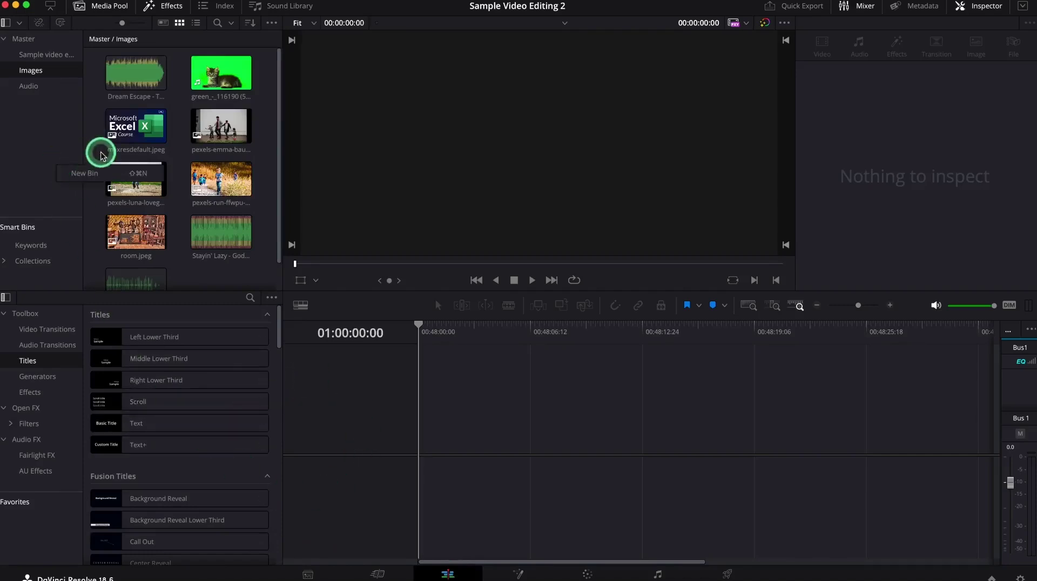
{"action": "right_click", "coordinate": [259, 146]}
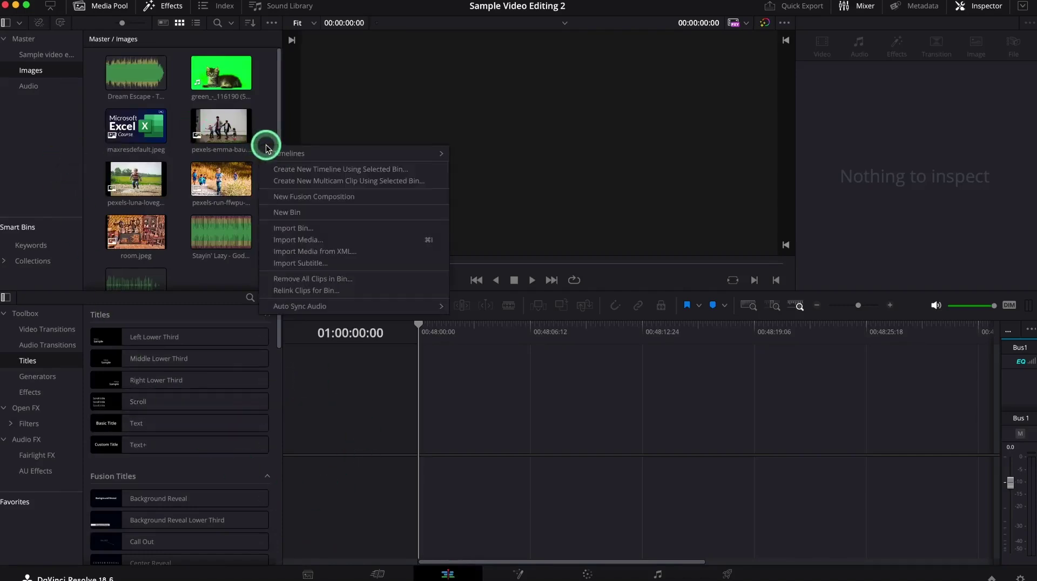
{"action": "mouse_move", "coordinate": [299, 156]}
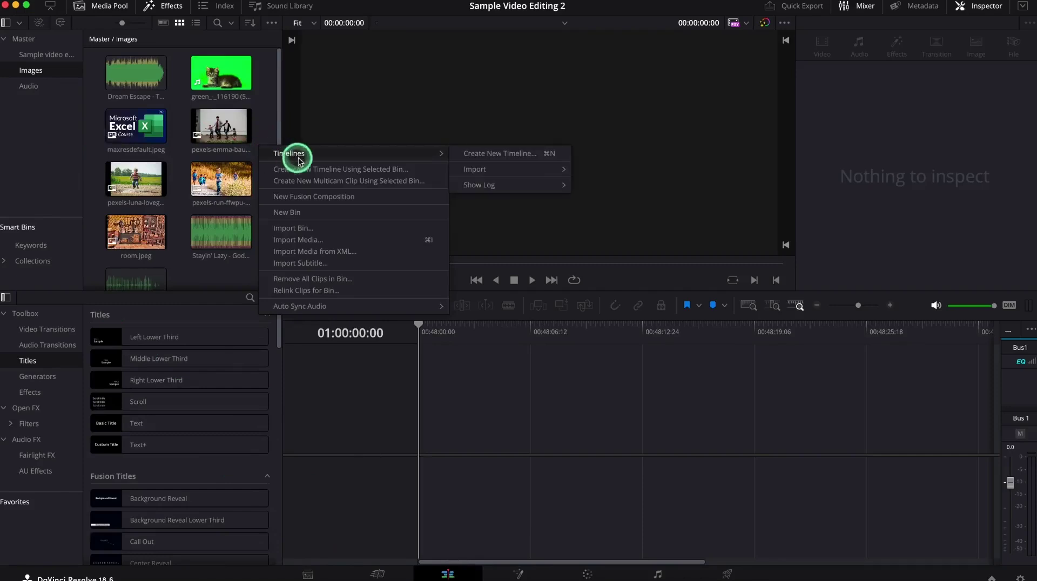
{"action": "left_click", "coordinate": [489, 155]}
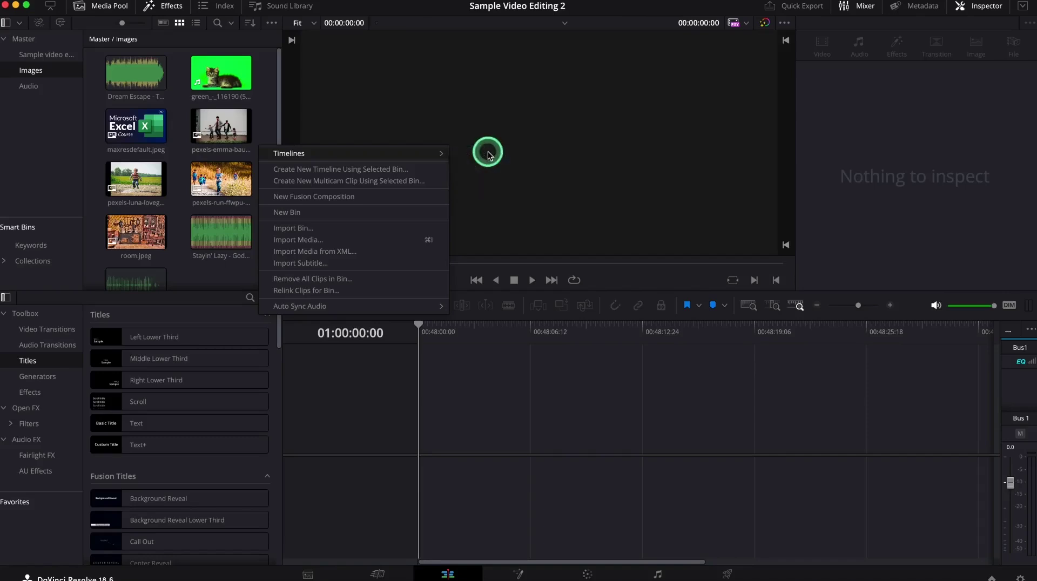
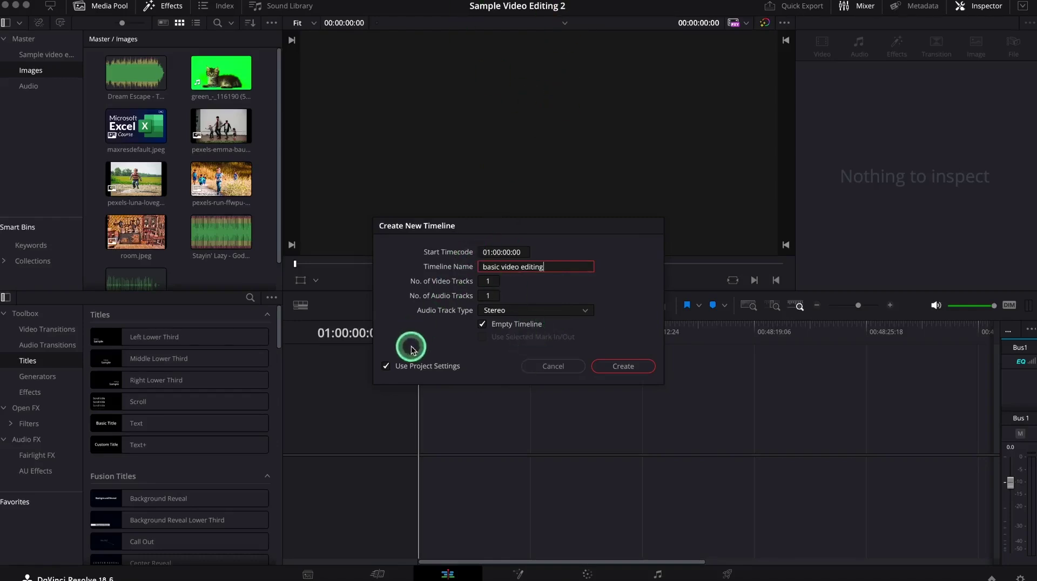
{"action": "left_click", "coordinate": [385, 366]}
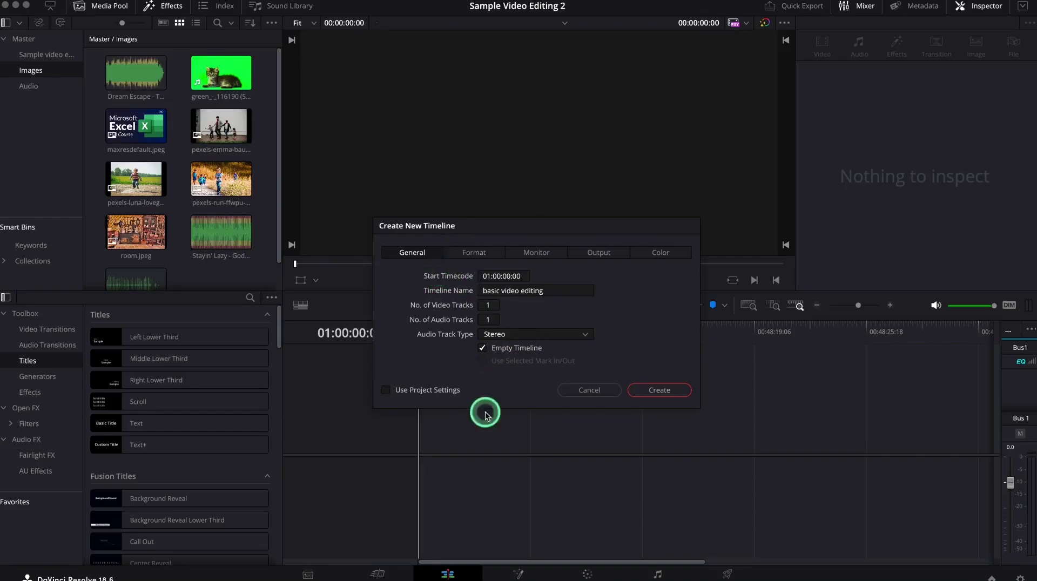
Step: Review the new timeline's Format, Monitor, Output and Color settings, and create the timeline from its General settings
{"action": "left_click", "coordinate": [476, 256]}
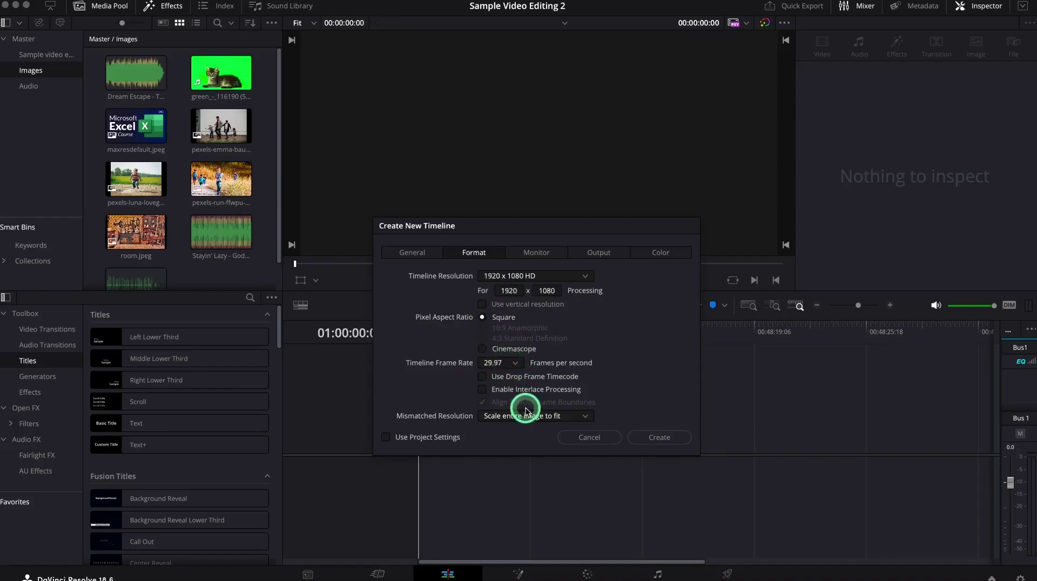
{"action": "left_click", "coordinate": [534, 255]}
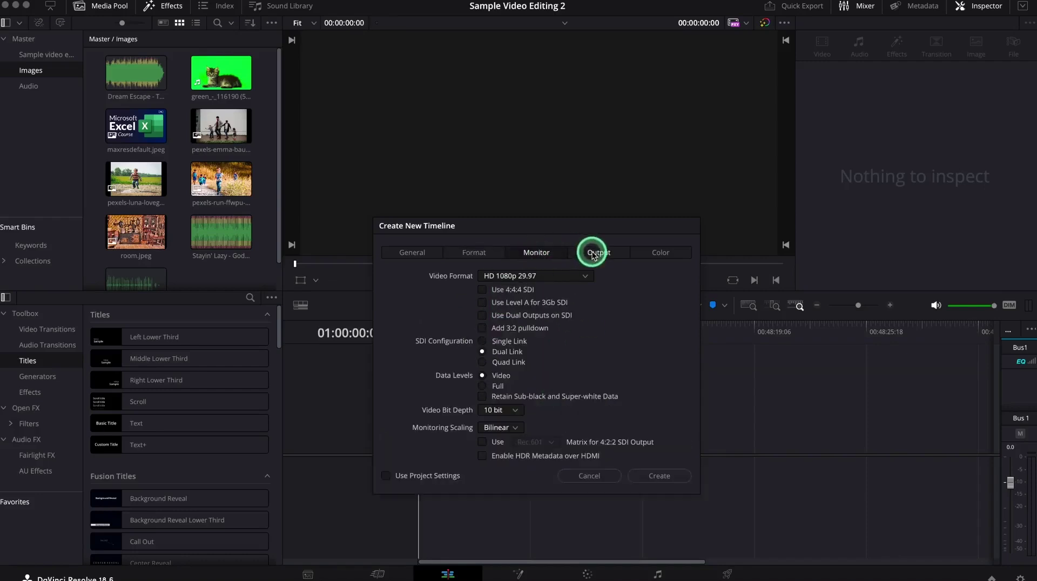
{"action": "left_click", "coordinate": [593, 254]}
{"action": "left_click", "coordinate": [660, 252]}
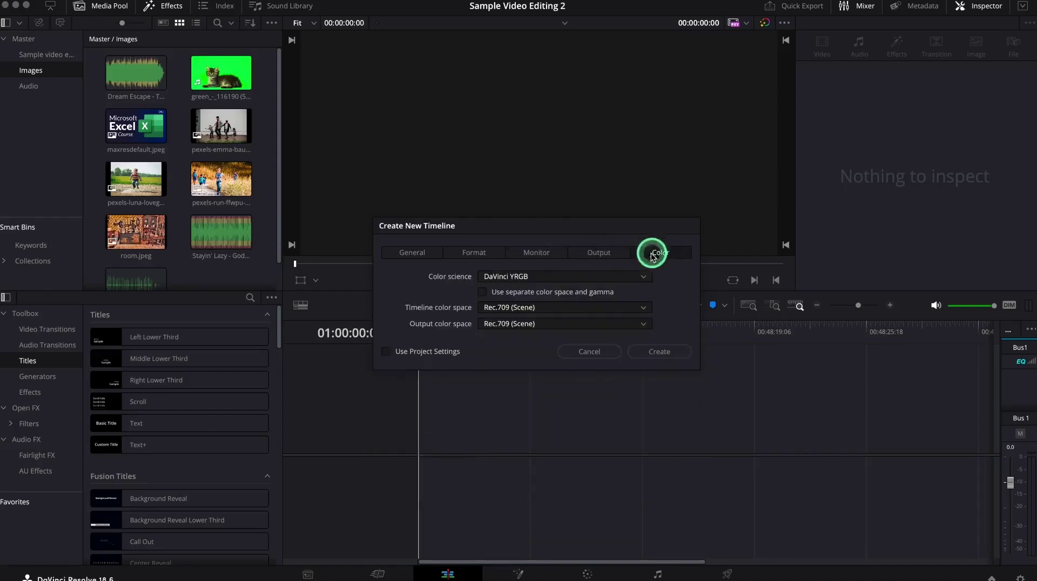
{"action": "left_click", "coordinate": [480, 261]}
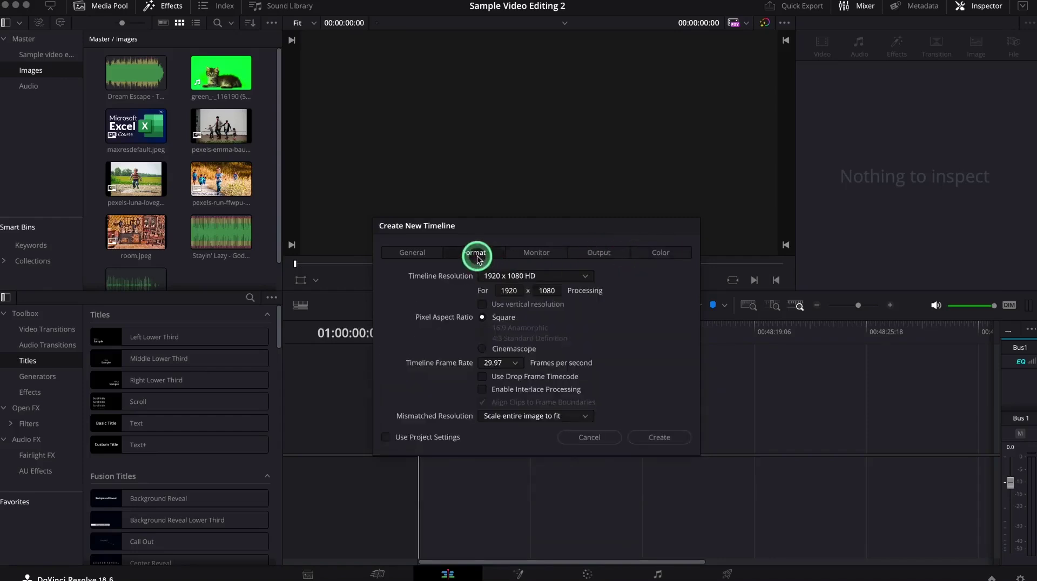
{"action": "left_click_drag", "start_coordinate": [493, 230], "coordinate": [465, 156]}
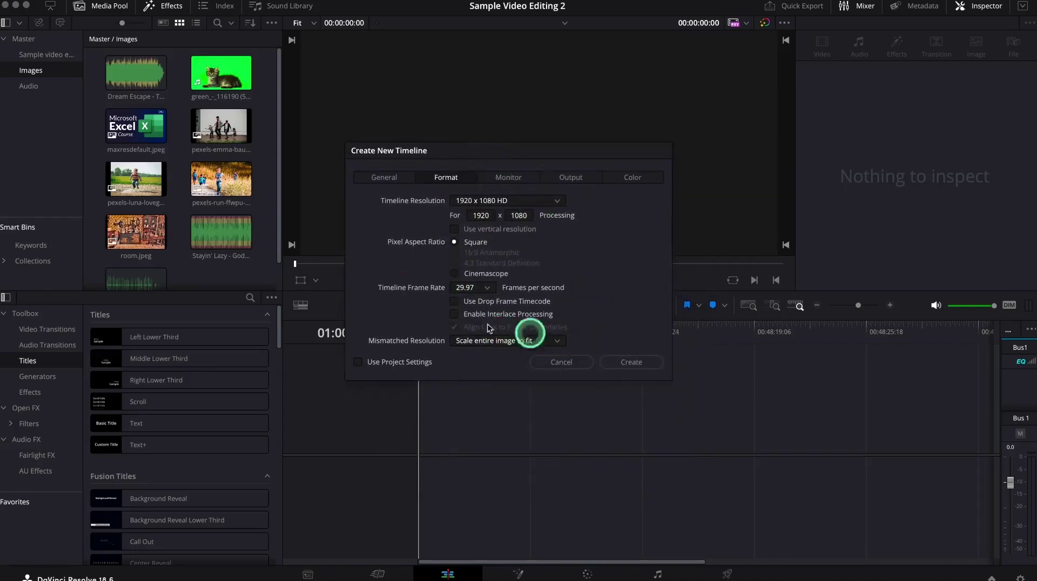
{"action": "left_click", "coordinate": [372, 178]}
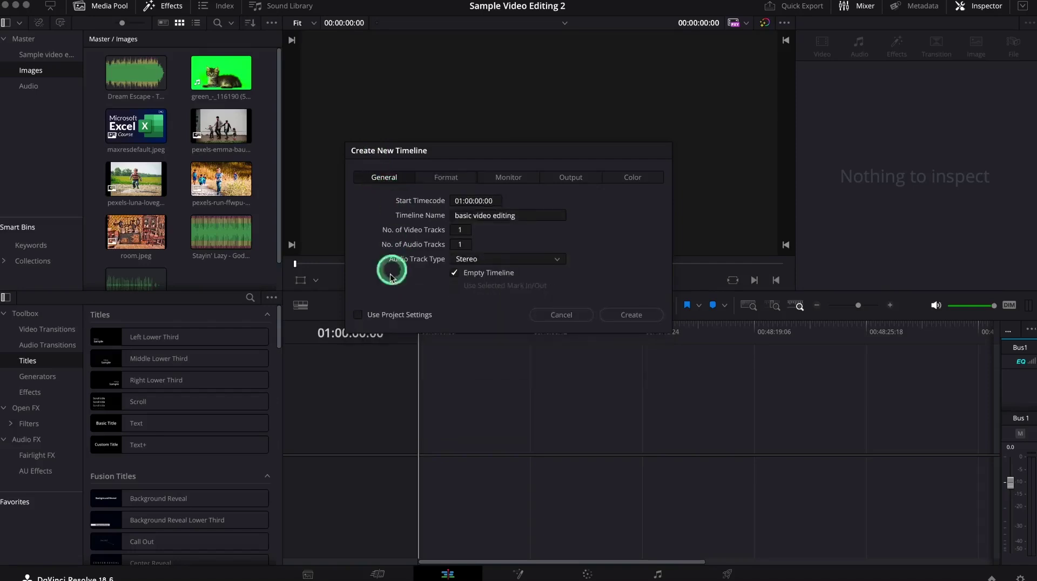
{"action": "left_click", "coordinate": [648, 316]}
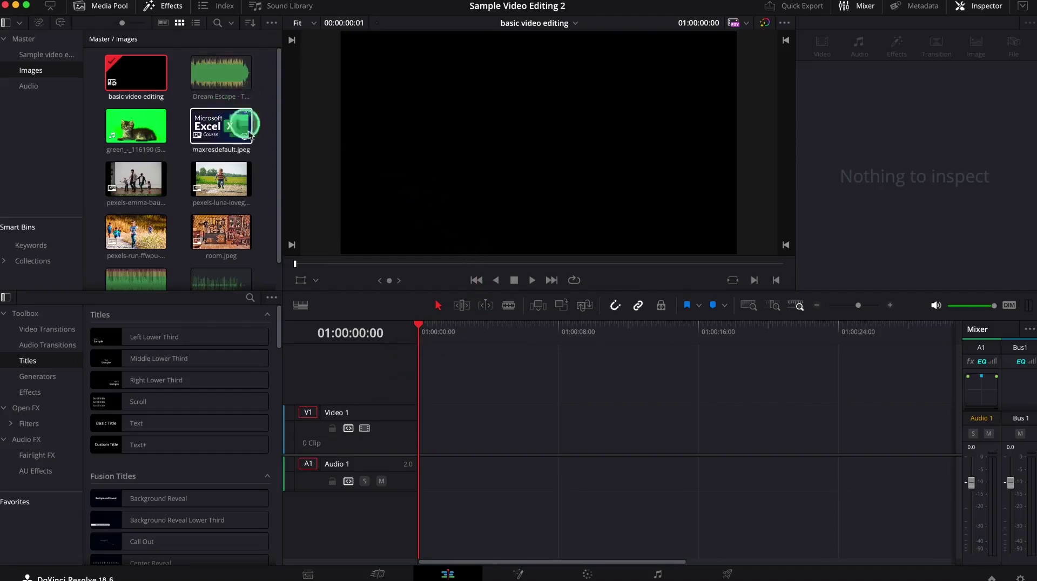
Step: Create an empty timeline named "Sample 2" using the project settings, open it, and check the viewer's list of timelines
{"action": "right_click", "coordinate": [265, 195]}
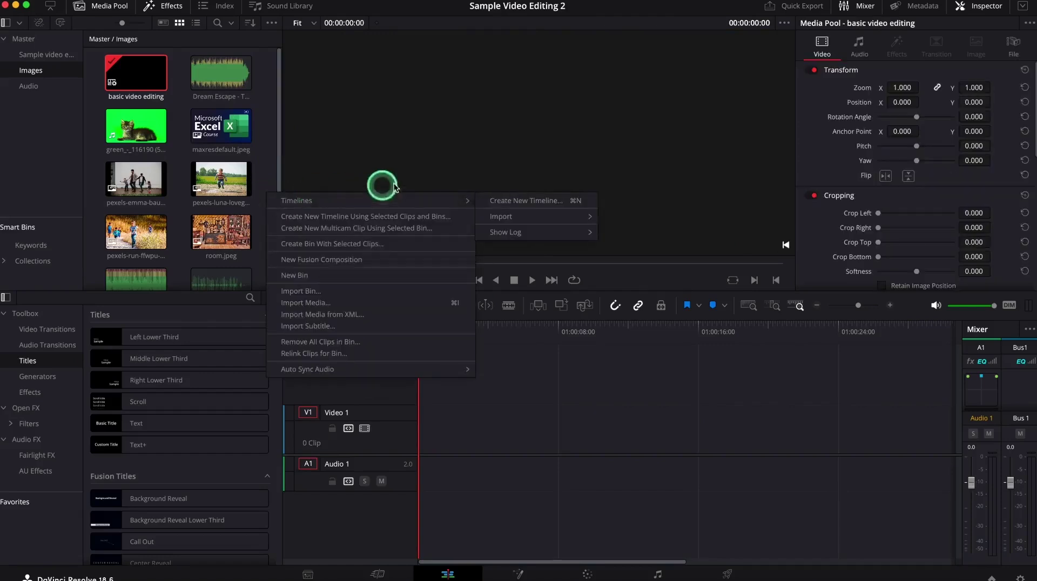
{"action": "left_click", "coordinate": [557, 199]}
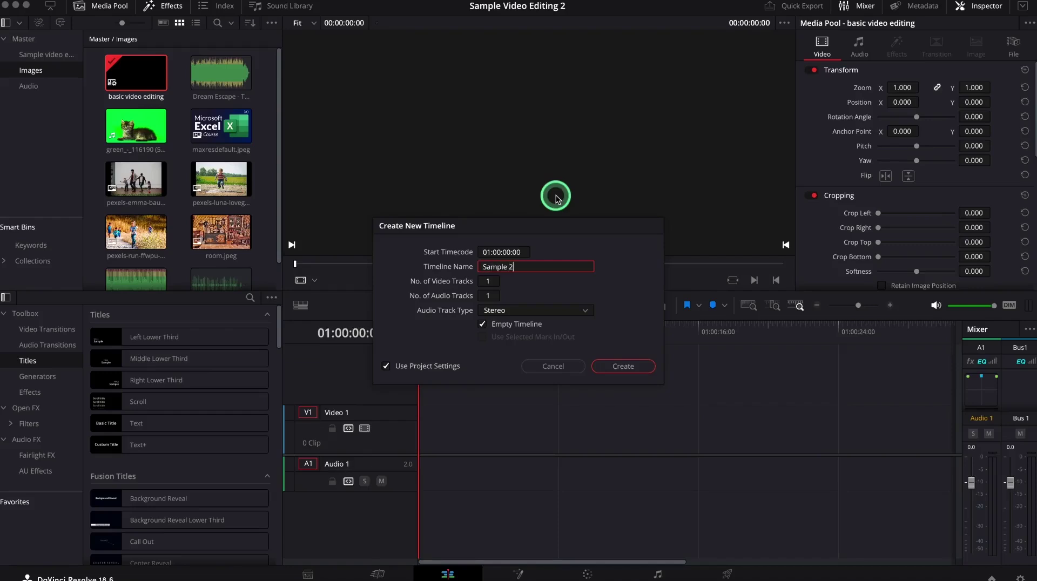
{"action": "left_click", "coordinate": [609, 368]}
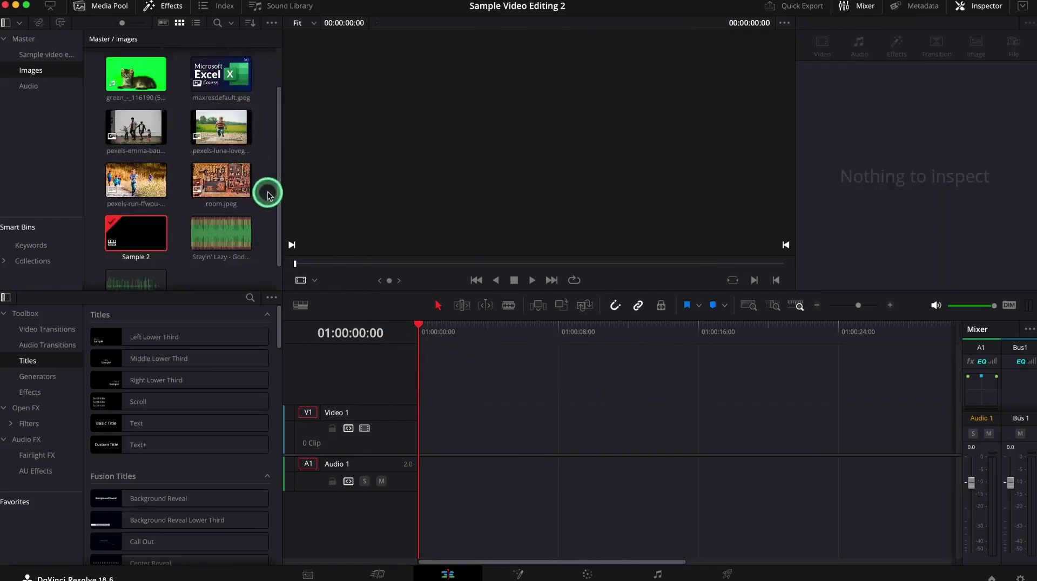
{"action": "double_click", "coordinate": [145, 237]}
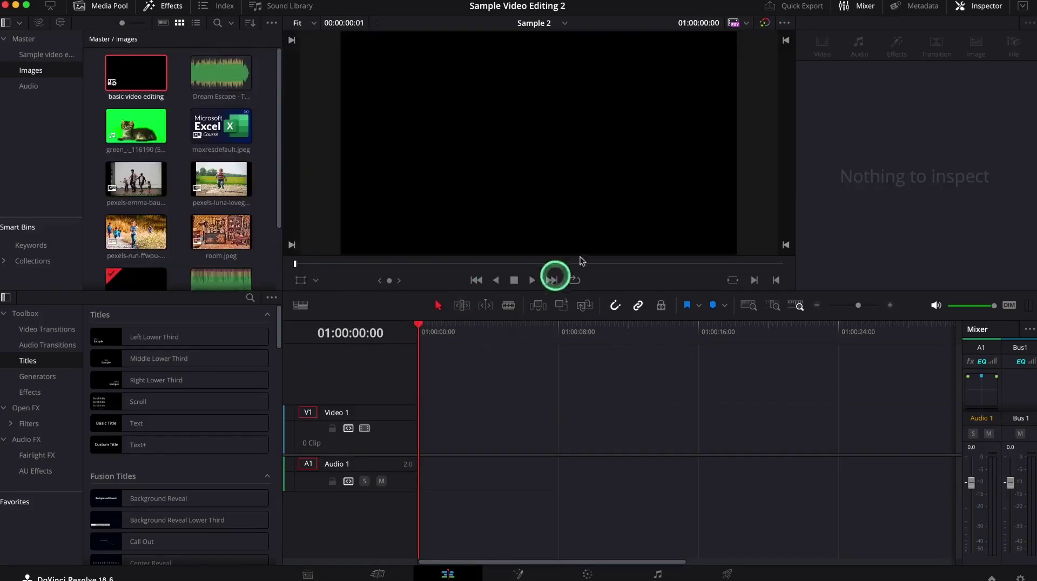
{"action": "left_click", "coordinate": [564, 24]}
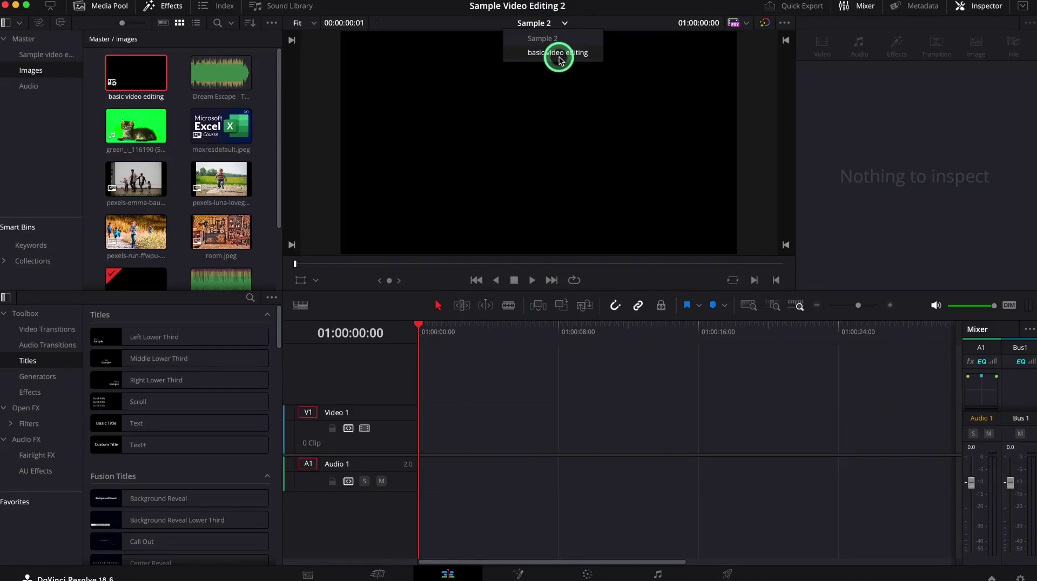
{"action": "left_click", "coordinate": [552, 442]}
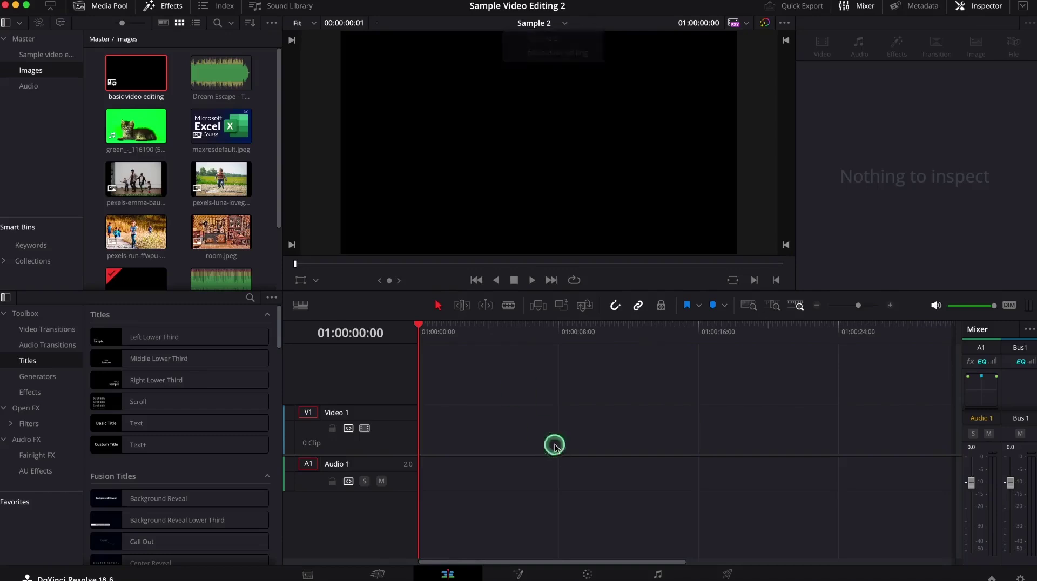
Step: Find green_-_116190 (540p).mp4 in the Images bin and load it in the source viewer for preview
{"action": "left_click", "coordinate": [154, 336]}
{"action": "left_click", "coordinate": [606, 445]}
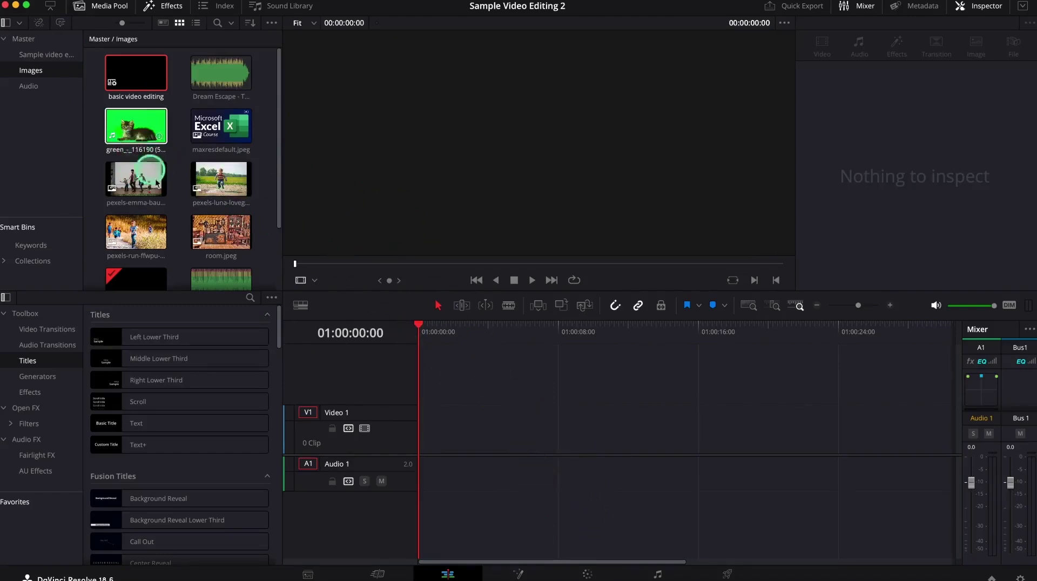
{"action": "scroll", "coordinate": [170, 231], "scroll_direction": "down", "scroll_amount": 3}
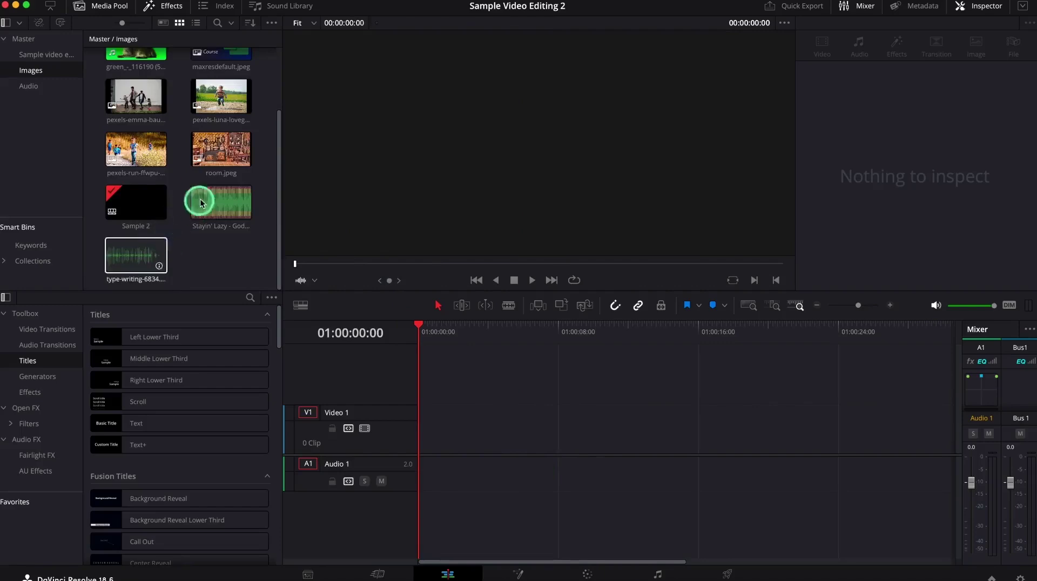
{"action": "scroll", "coordinate": [178, 189], "scroll_direction": "up", "scroll_amount": 3}
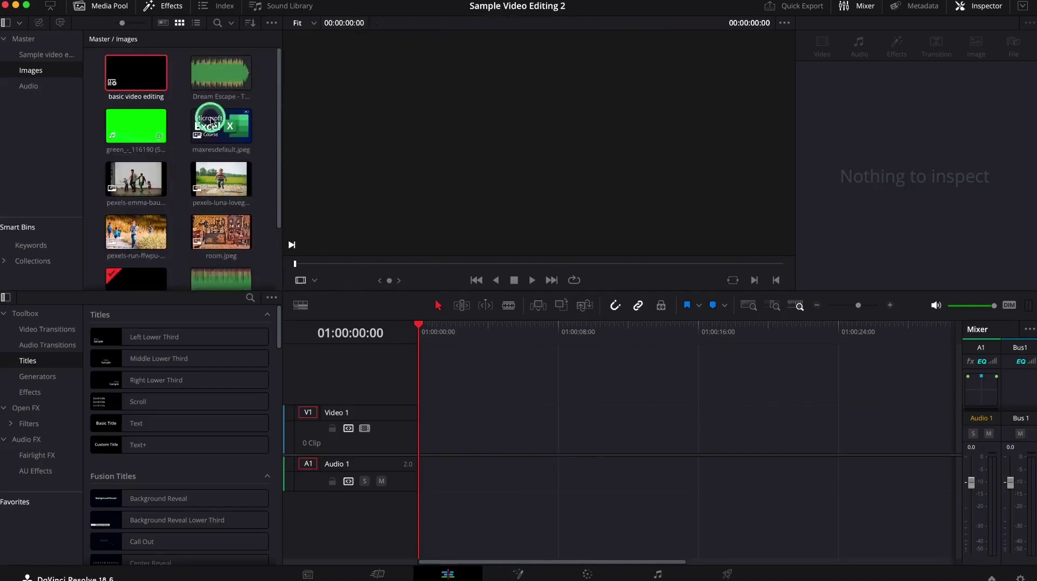
{"action": "left_click", "coordinate": [134, 132]}
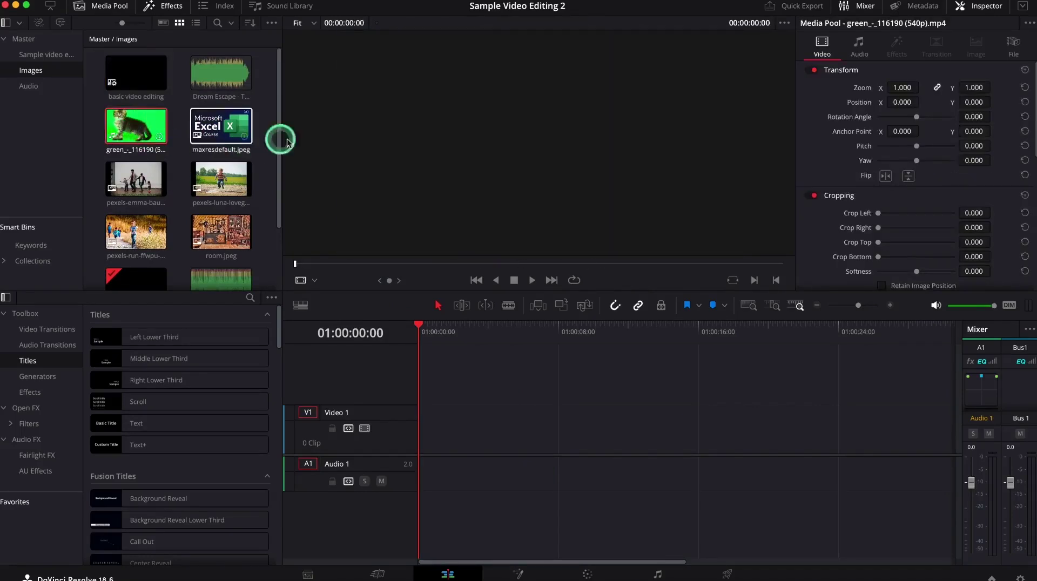
{"action": "key", "text": "space"}
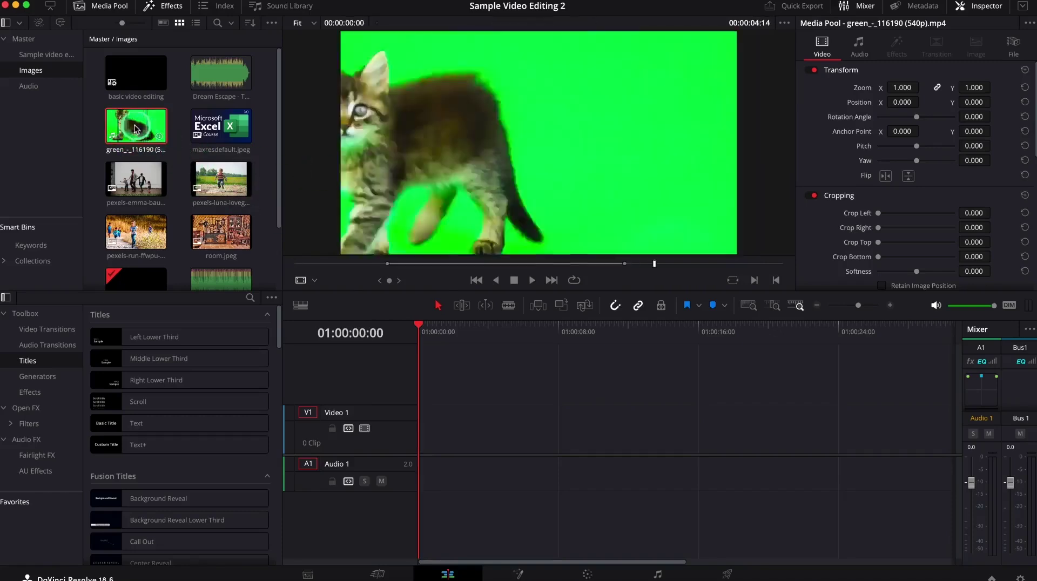
{"action": "double_click", "coordinate": [155, 138]}
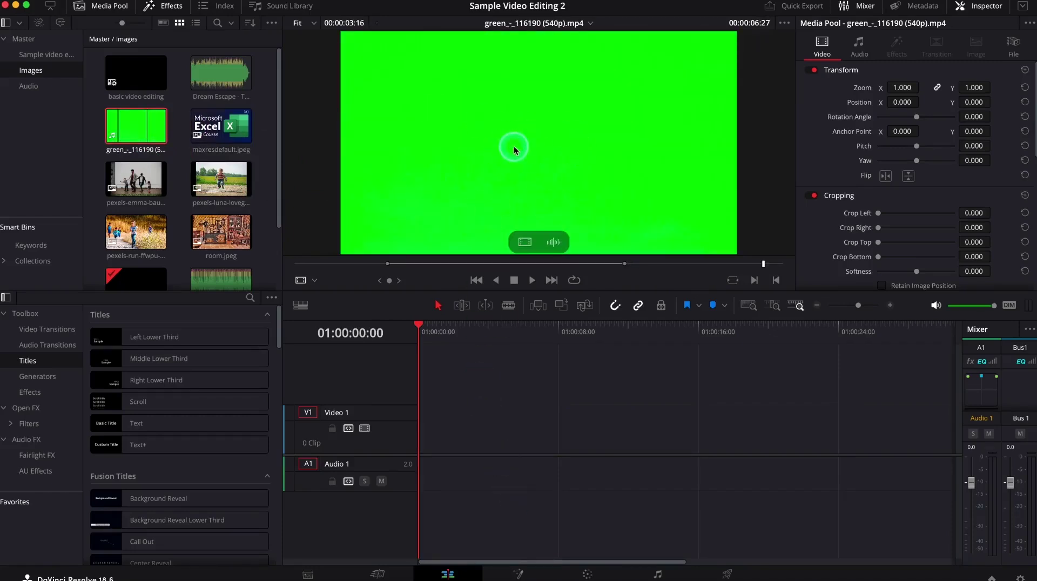
Step: Place the green-screen kitten clip with its video and audio at the start of the Sample 2 timeline, and delete it
{"action": "left_click_drag", "start_coordinate": [514, 145], "coordinate": [451, 440]}
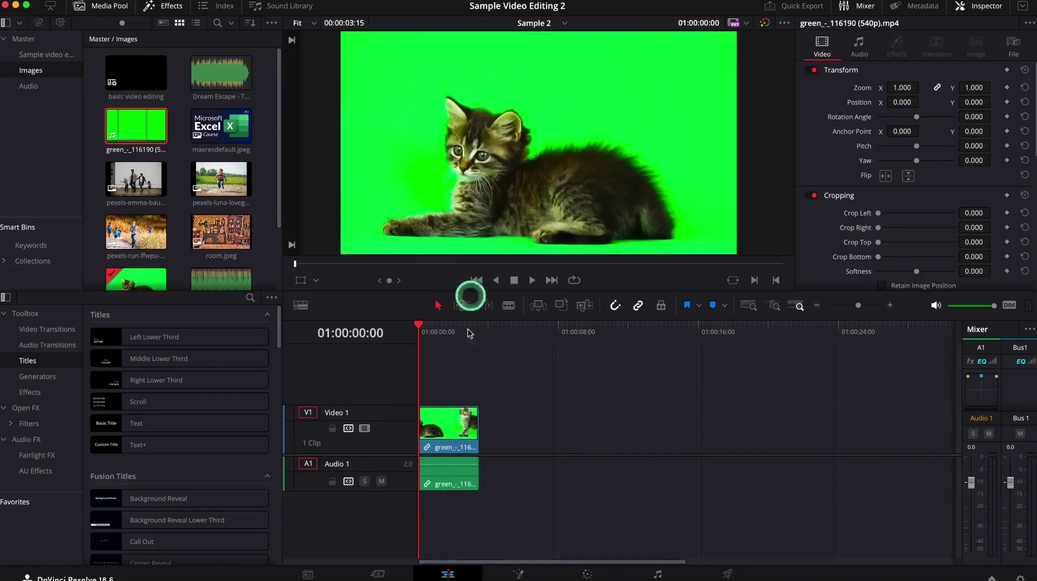
{"action": "left_click", "coordinate": [452, 460]}
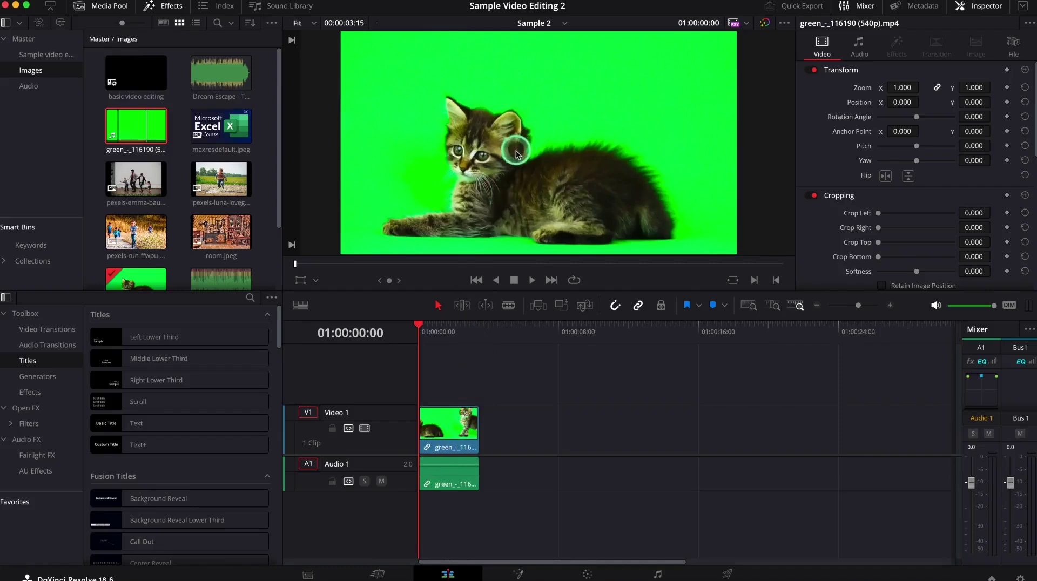
{"action": "key", "text": "Delete"}
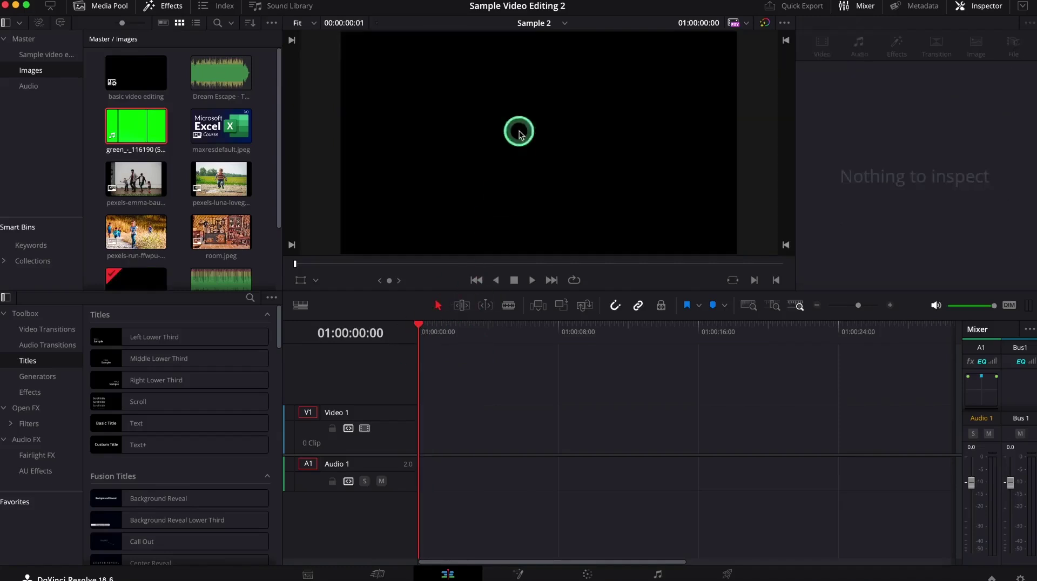
Step: Try adding only the video of the green-screen kitten clip at the start of the timeline, and undo it
{"action": "left_click_drag", "start_coordinate": [520, 134], "coordinate": [520, 135]}
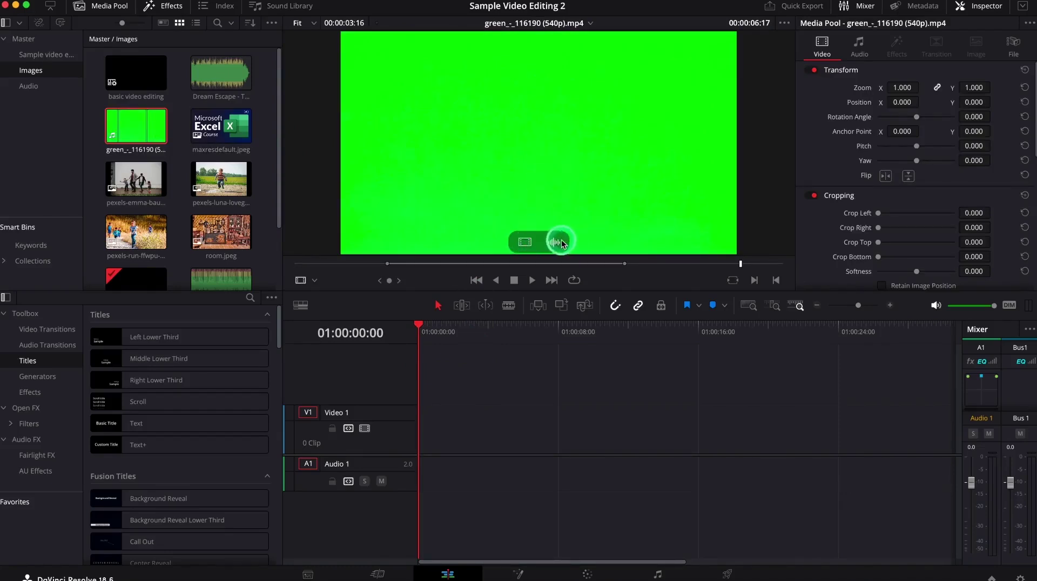
{"action": "left_click_drag", "start_coordinate": [525, 243], "coordinate": [424, 451]}
{"action": "key", "text": "ctrl+z"}
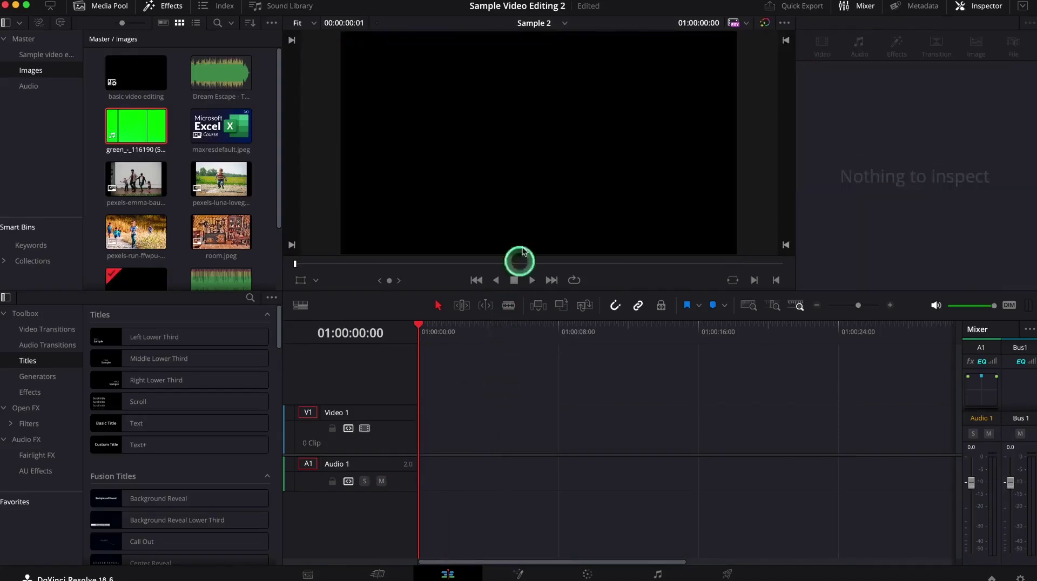
Step: Add only the audio of the green-screen kitten clip at the start of the timeline's audio track, and scrub over it
{"action": "left_click", "coordinate": [145, 126]}
{"action": "mouse_move", "coordinate": [543, 242]}
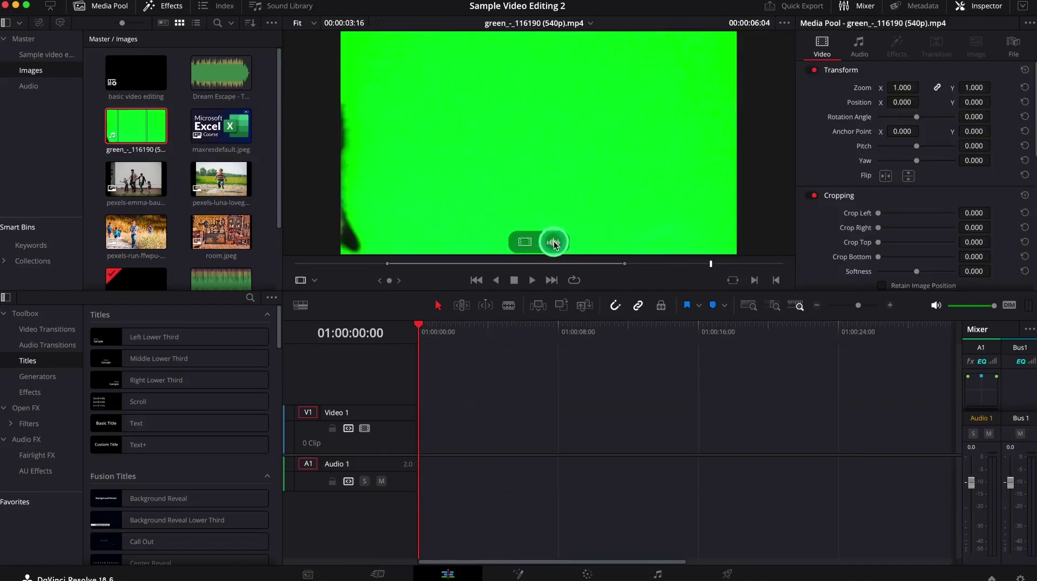
{"action": "left_click_drag", "start_coordinate": [554, 244], "coordinate": [424, 470]}
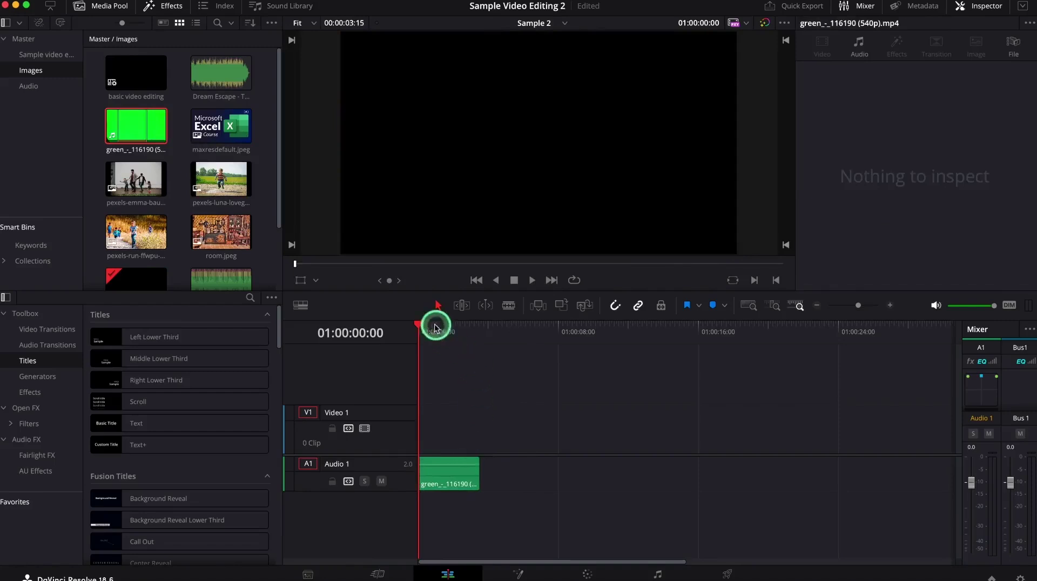
{"action": "left_click_drag", "start_coordinate": [420, 331], "coordinate": [433, 336]}
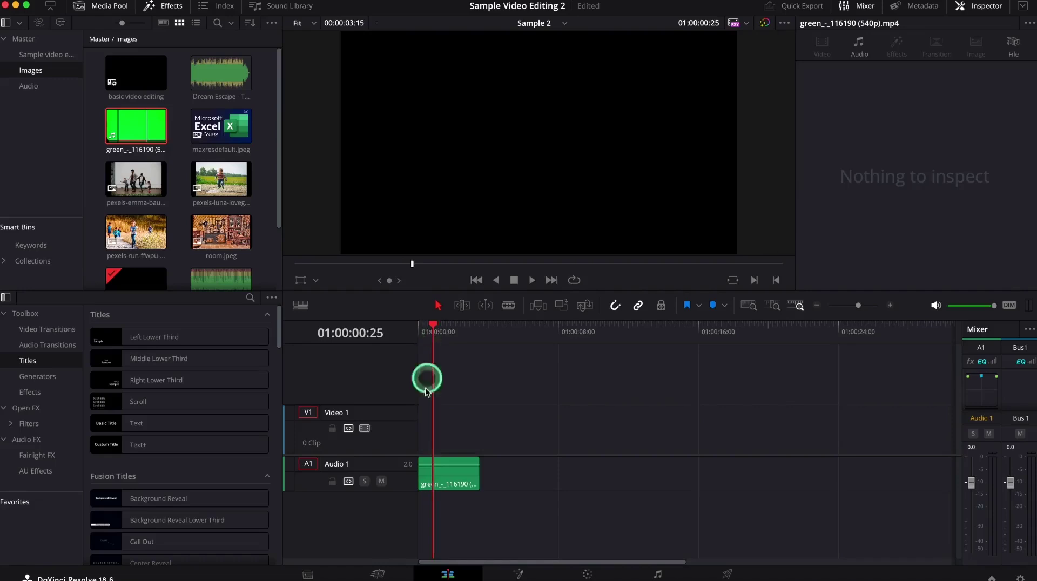
Step: Add the green-screen kitten clip with video and audio directly after the audio-only clip on the timeline
{"action": "left_click", "coordinate": [222, 415]}
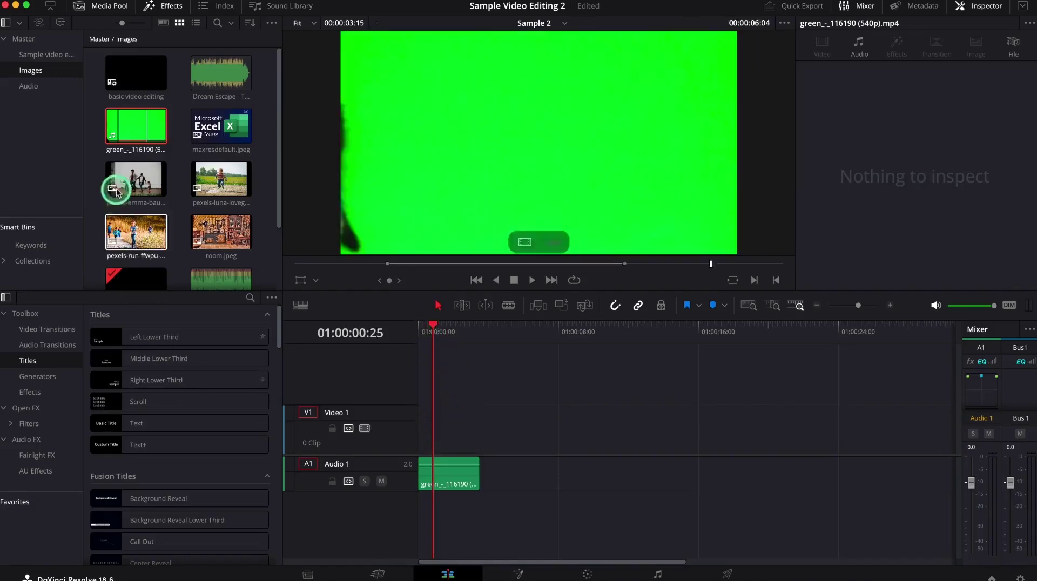
{"action": "left_click", "coordinate": [139, 128]}
{"action": "left_click_drag", "start_coordinate": [138, 128], "coordinate": [478, 438]}
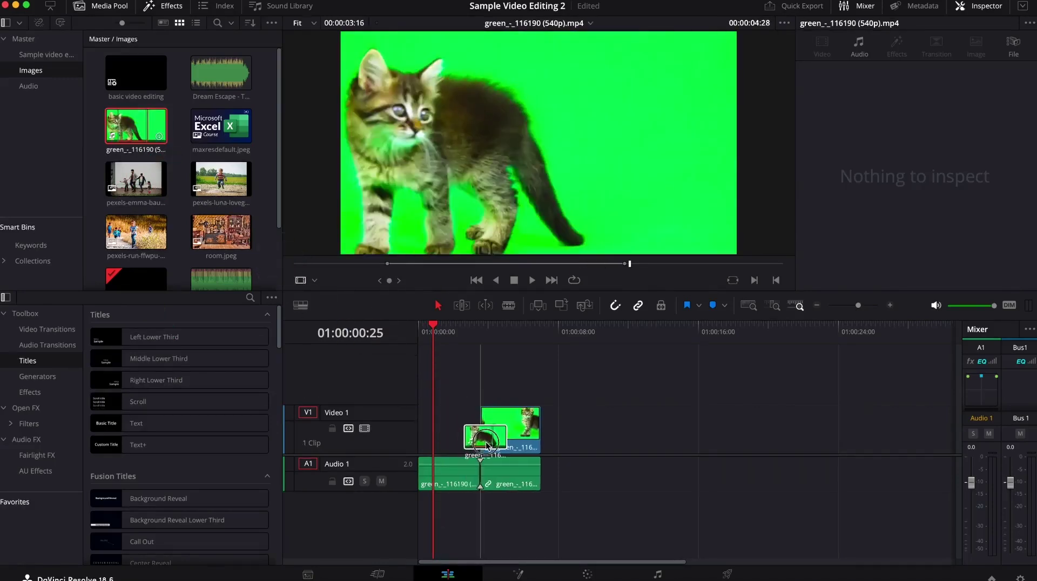
{"action": "left_click", "coordinate": [520, 404]}
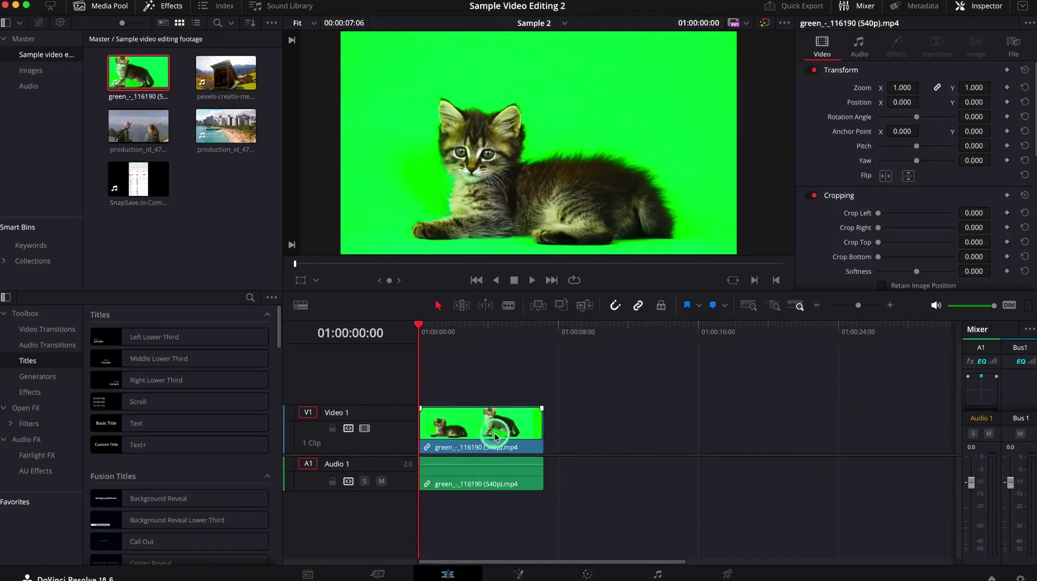
Step: Rename the V1 video track as "Cat track"
{"action": "left_click", "coordinate": [492, 489]}
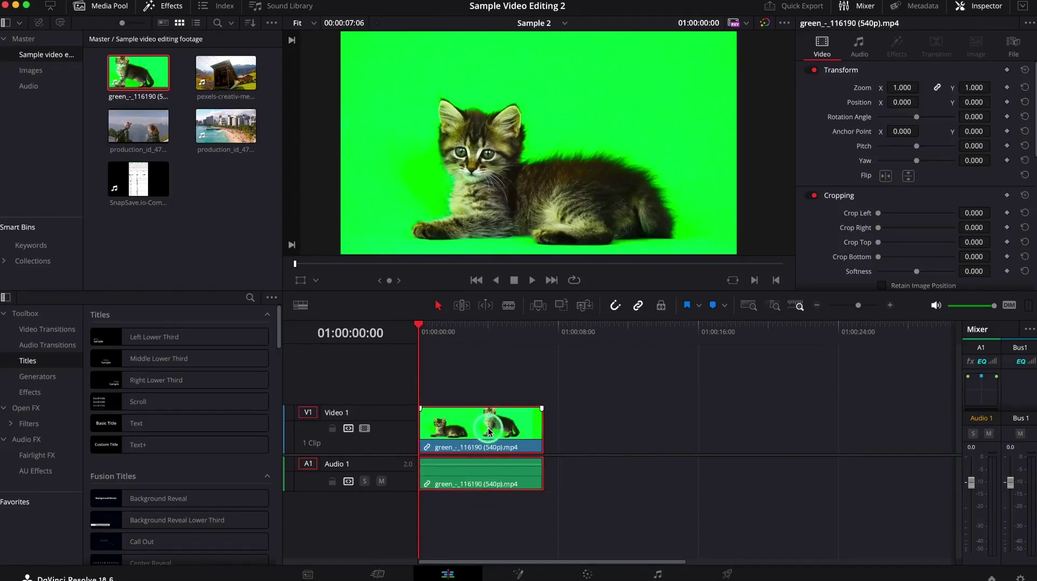
{"action": "left_click", "coordinate": [475, 472]}
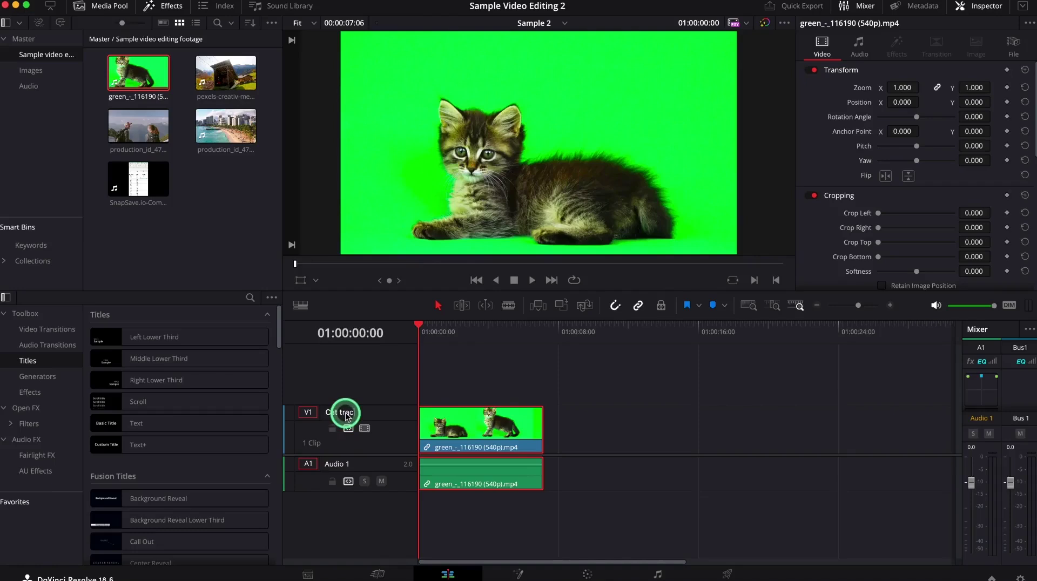
{"action": "type", "text": "k"}
{"action": "key", "text": "Return"}
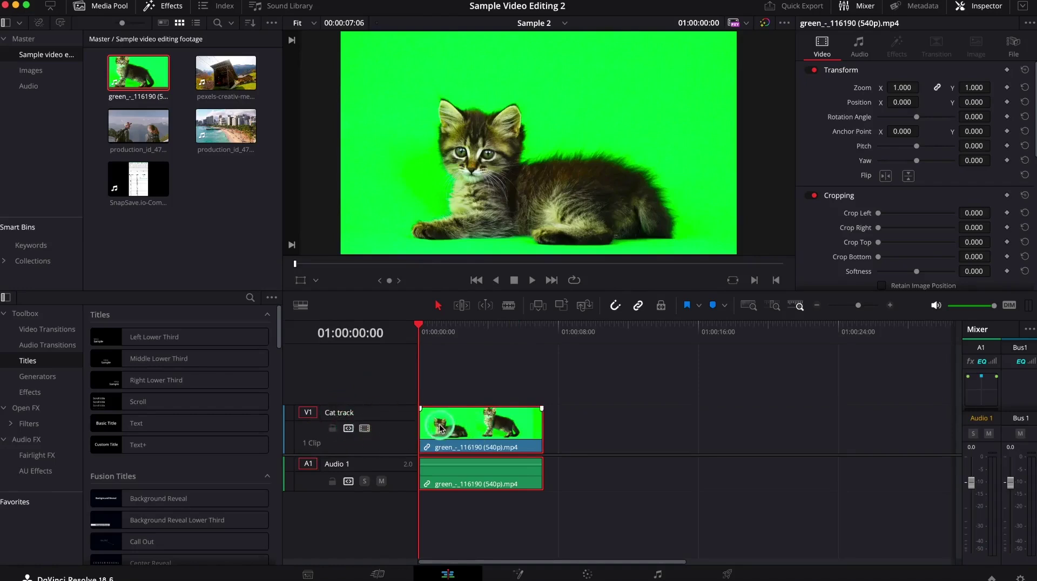
Step: Try out the Cat track's controls by disabling and re-enabling it, and locking and unlocking it
{"action": "left_click", "coordinate": [365, 429]}
{"action": "left_click", "coordinate": [364, 430]}
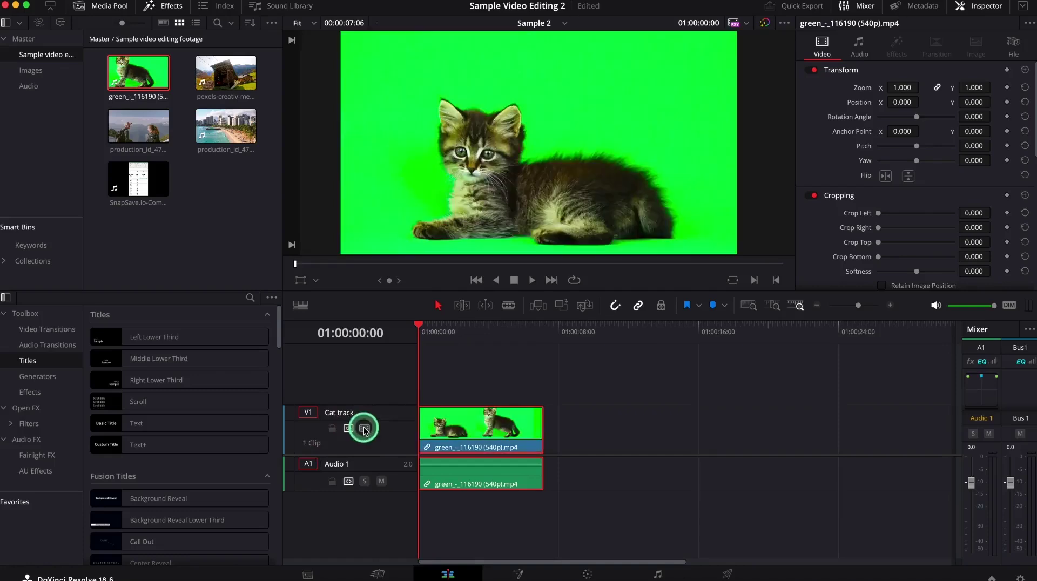
{"action": "left_click", "coordinate": [332, 429]}
{"action": "left_click_drag", "start_coordinate": [559, 430], "coordinate": [475, 433]}
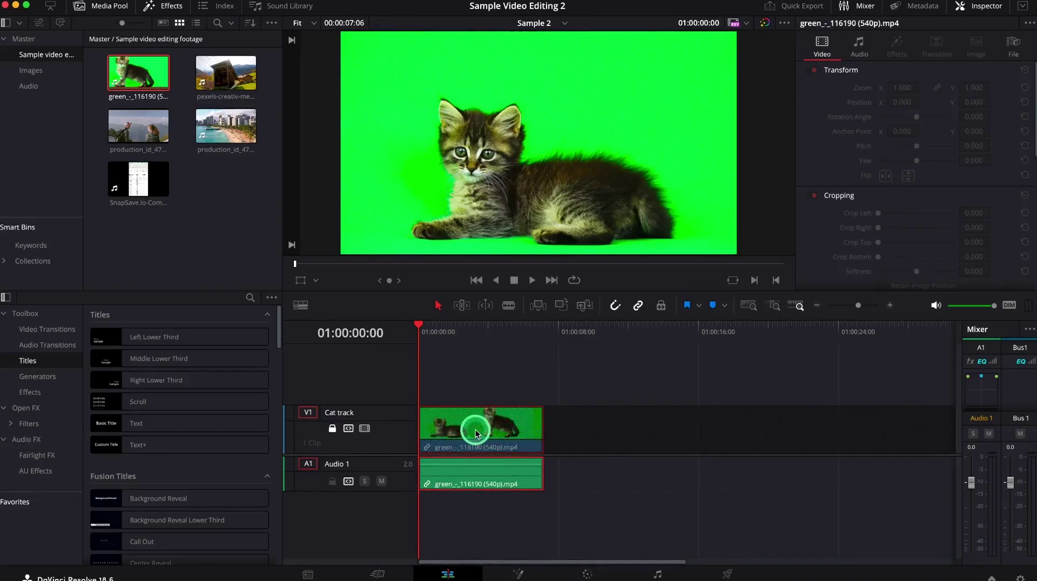
{"action": "left_click", "coordinate": [332, 429]}
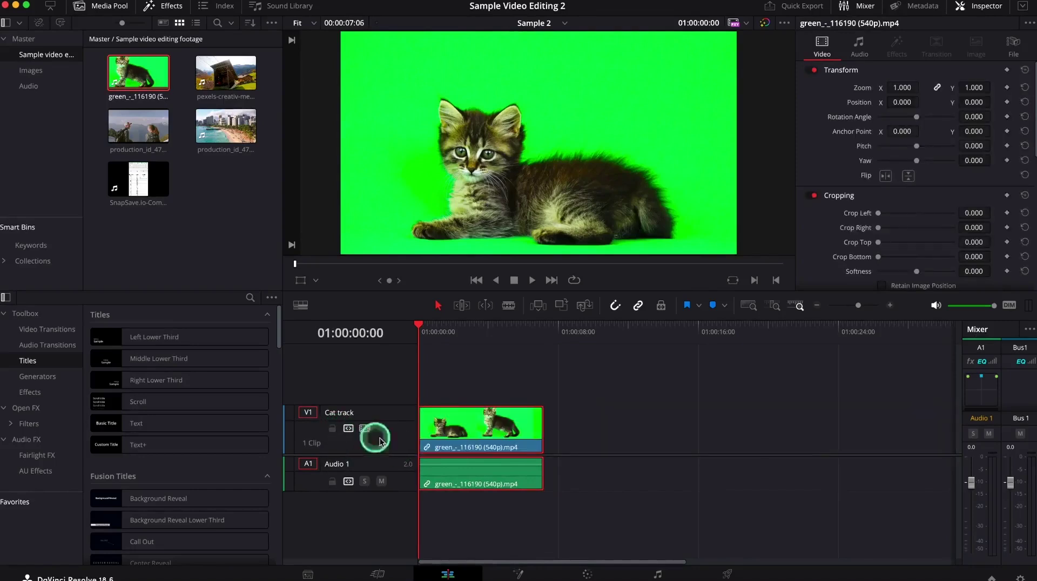
Step: Rename the A1 audio track as "Trial audio"
{"action": "mouse_move", "coordinate": [470, 428]}
{"action": "left_mouse_down"}
{"action": "mouse_move", "coordinate": [533, 430]}
{"action": "mouse_move", "coordinate": [463, 439]}
{"action": "mouse_move", "coordinate": [469, 426]}
{"action": "left_mouse_up"}
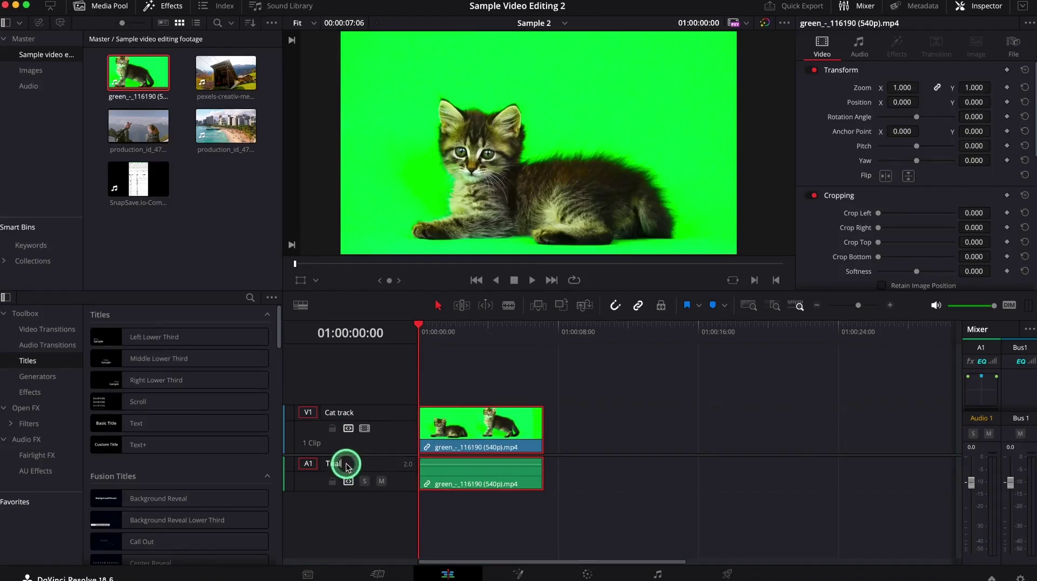
{"action": "left_click", "coordinate": [371, 555]}
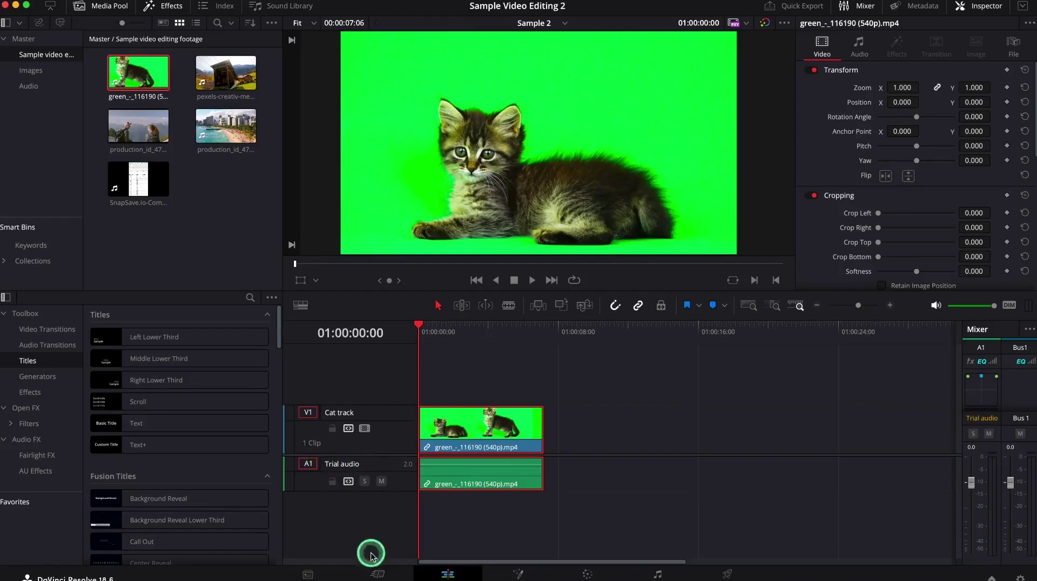
Step: Solo the Trial audio track, and try out its mute and lock controls, leaving both off
{"action": "left_click", "coordinate": [379, 481]}
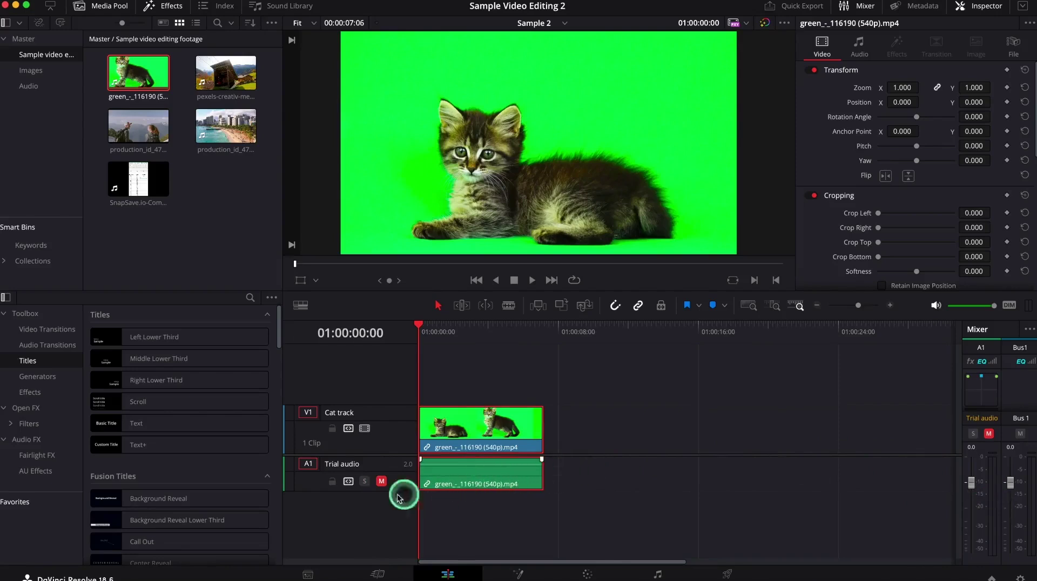
{"action": "left_click", "coordinate": [364, 482]}
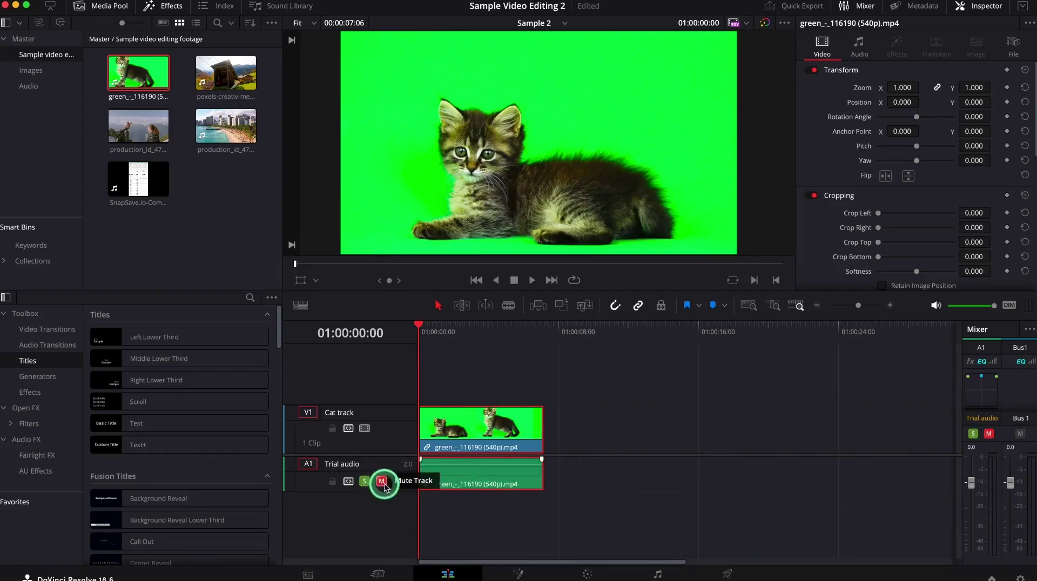
{"action": "left_click", "coordinate": [380, 483]}
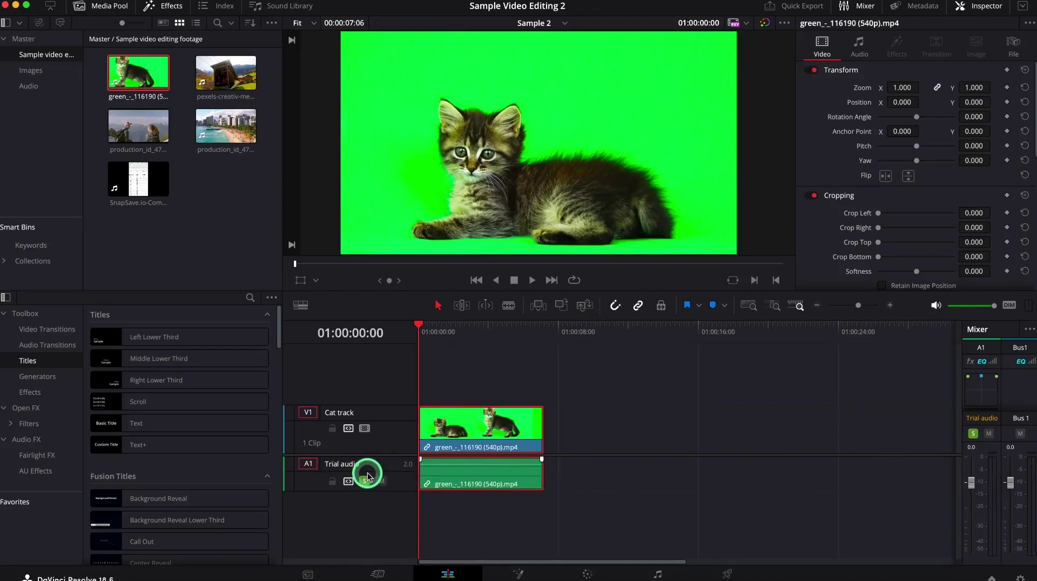
{"action": "left_click_drag", "start_coordinate": [523, 475], "coordinate": [470, 480]}
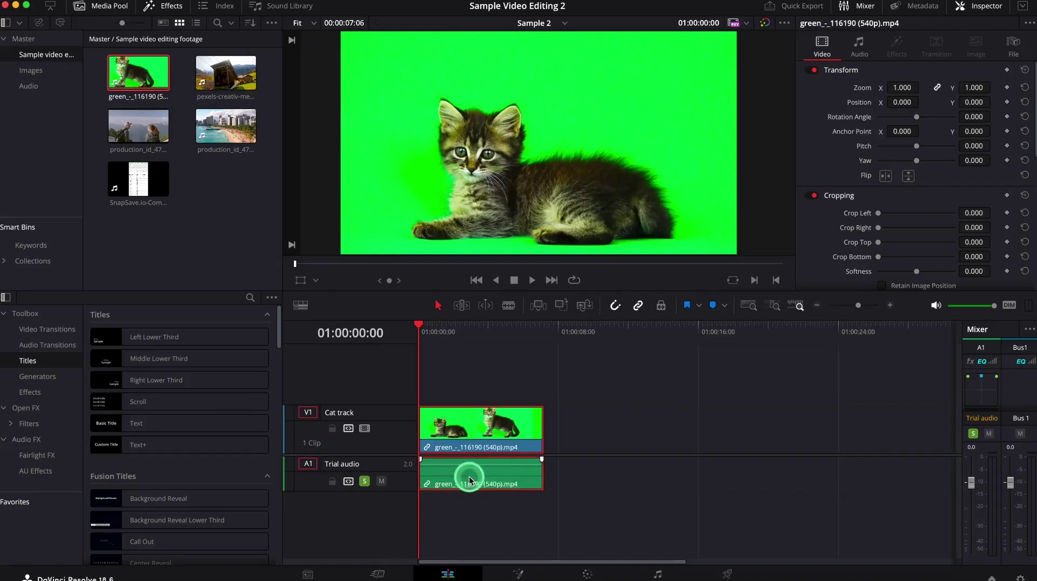
{"action": "left_click", "coordinate": [332, 481]}
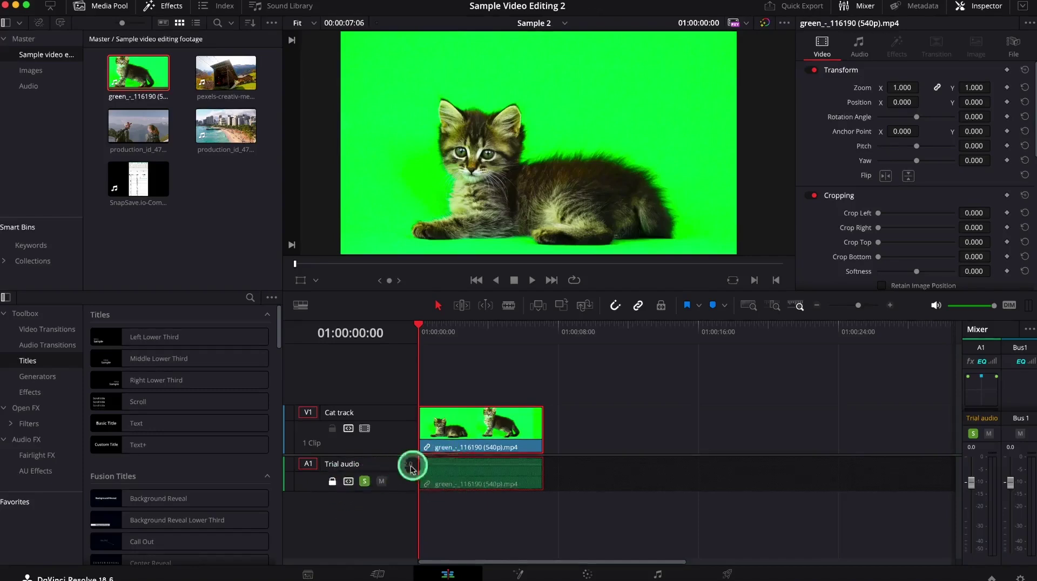
{"action": "left_click", "coordinate": [332, 482]}
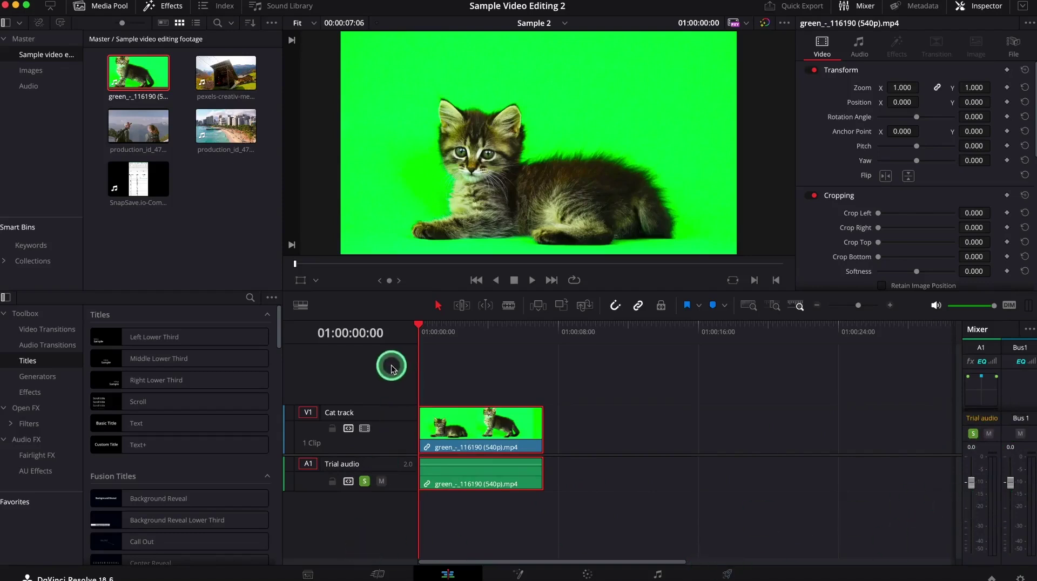
Step: Add a second video track above the Cat track
{"action": "right_click", "coordinate": [355, 383]}
{"action": "left_click", "coordinate": [361, 388]}
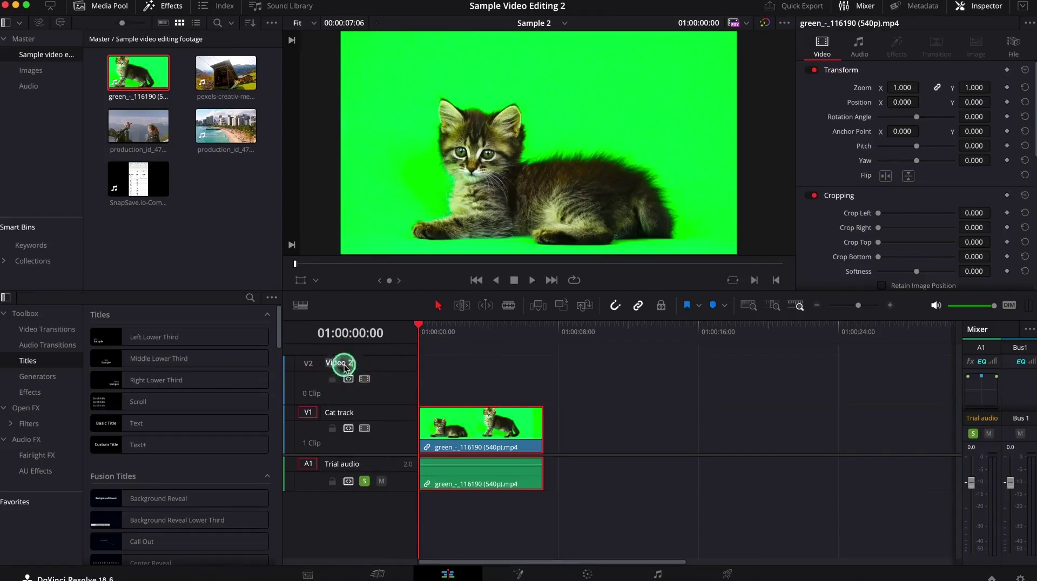
{"action": "left_click", "coordinate": [374, 387]}
Step: Look through the audio channel types, add a mono audio track, and undo the added audio and video tracks
{"action": "right_click", "coordinate": [360, 525]}
{"action": "left_click", "coordinate": [451, 395]}
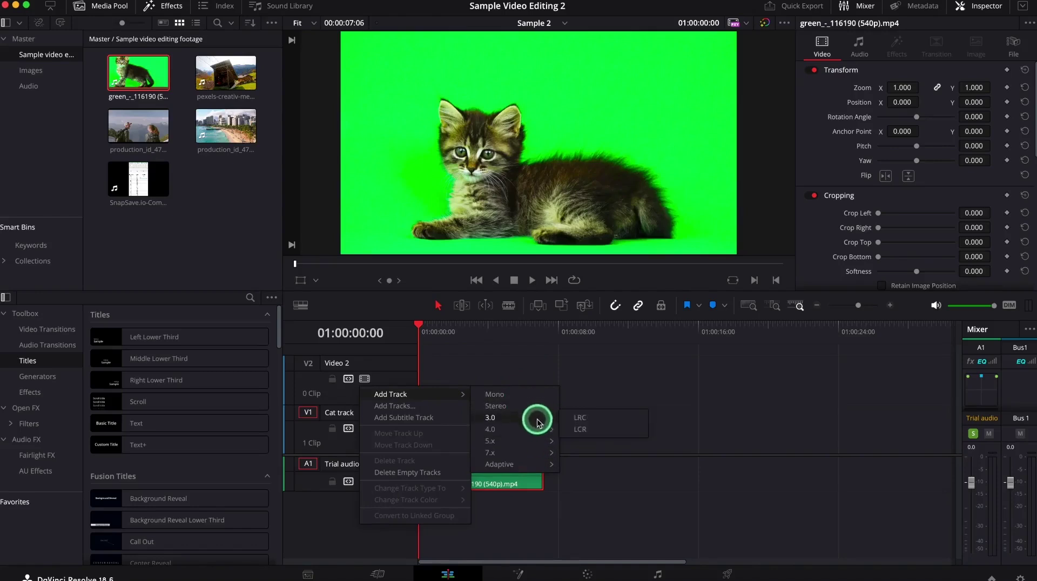
{"action": "mouse_move", "coordinate": [530, 469]}
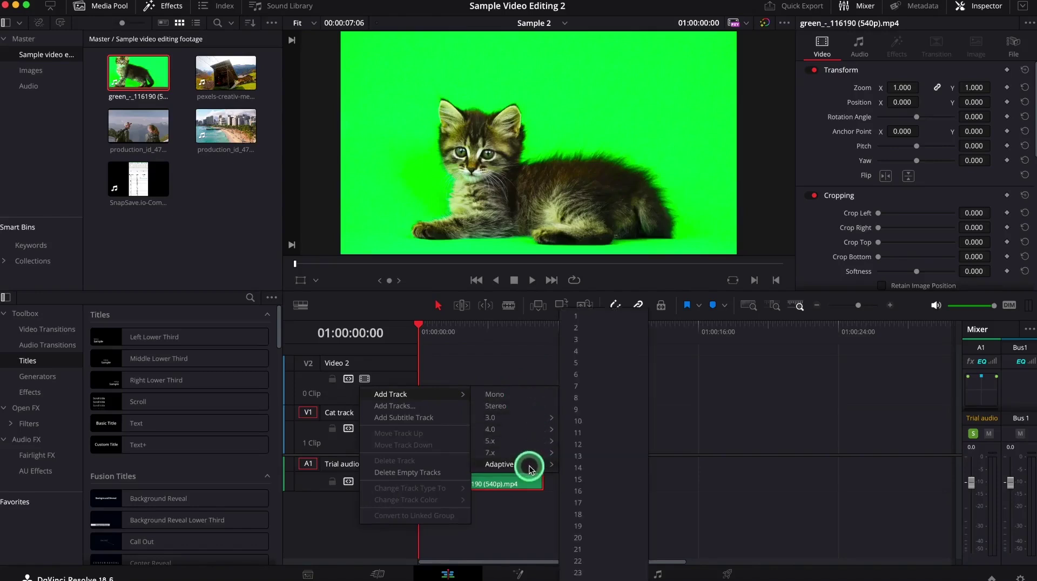
{"action": "left_click", "coordinate": [516, 397]}
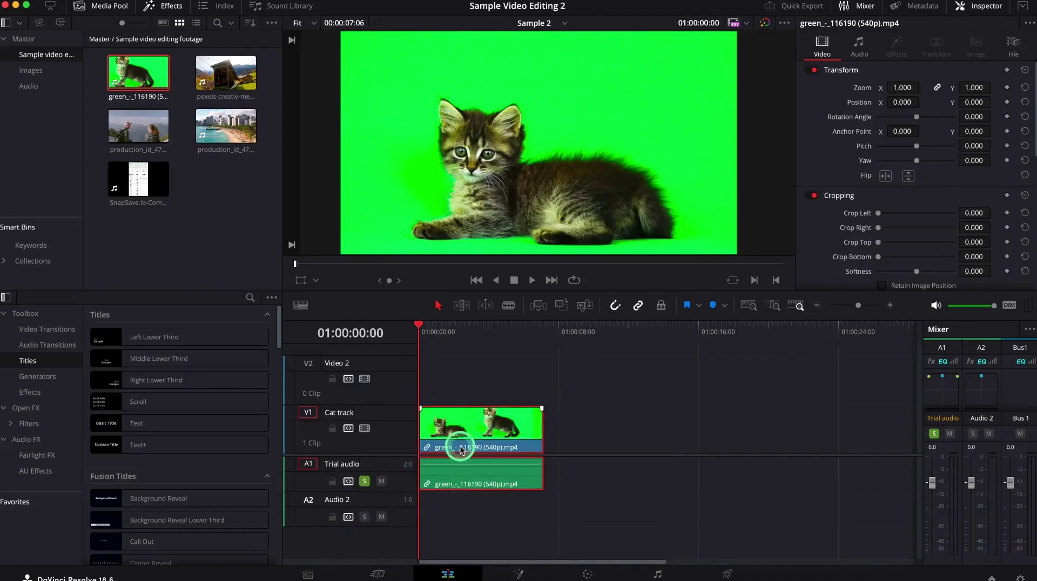
{"action": "key", "text": "ctrl+z"}
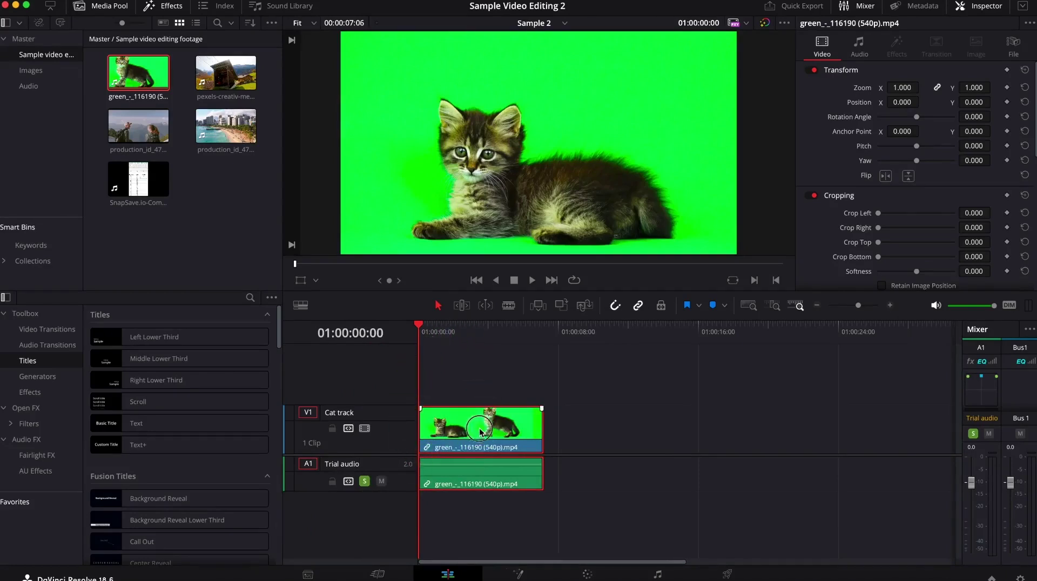
{"action": "left_click_drag", "start_coordinate": [481, 414], "coordinate": [476, 392]}
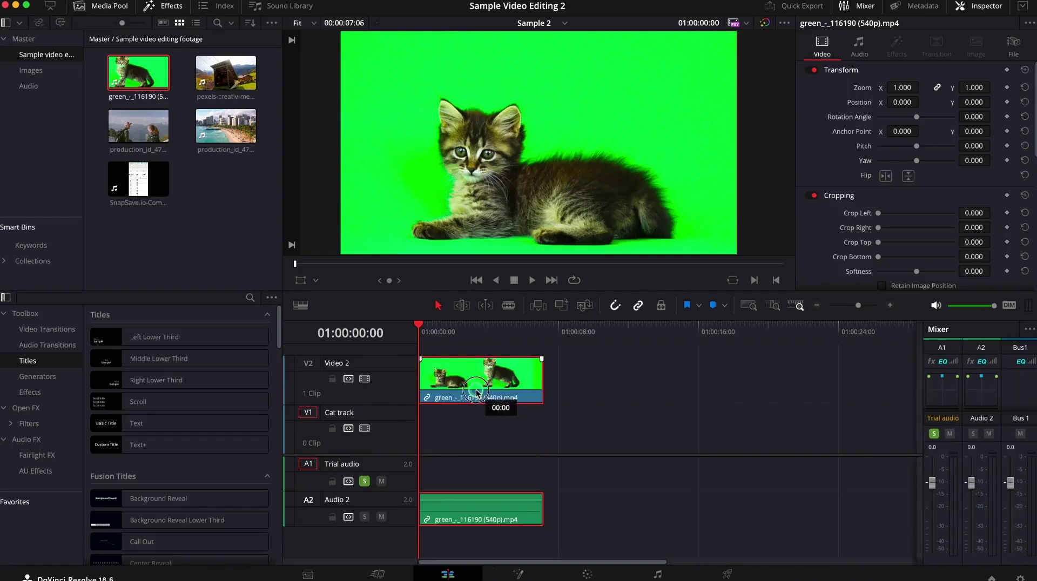
{"action": "left_click_drag", "start_coordinate": [476, 392], "coordinate": [443, 379]}
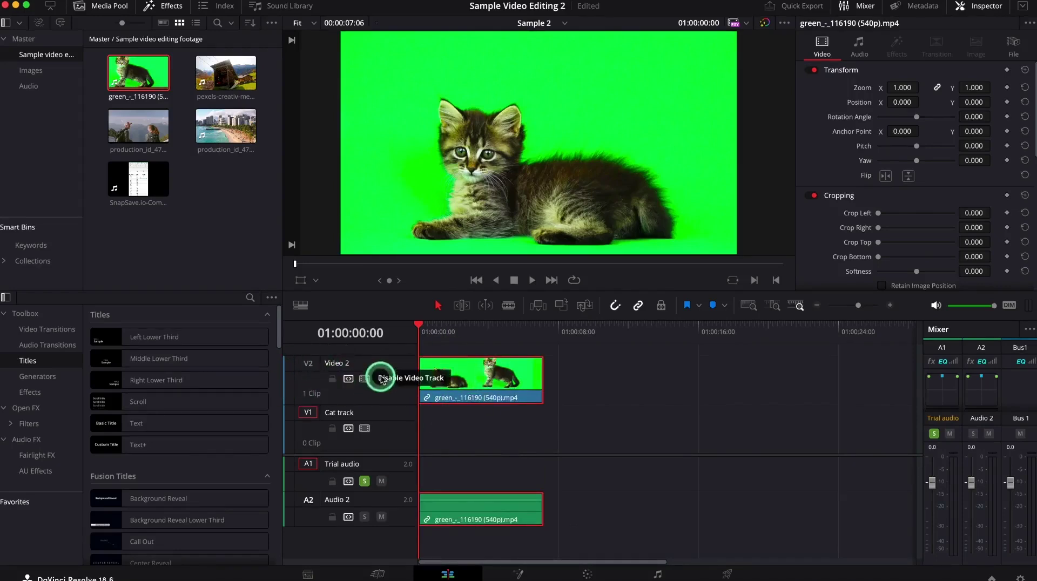
{"action": "left_click_drag", "start_coordinate": [139, 134], "coordinate": [532, 459]}
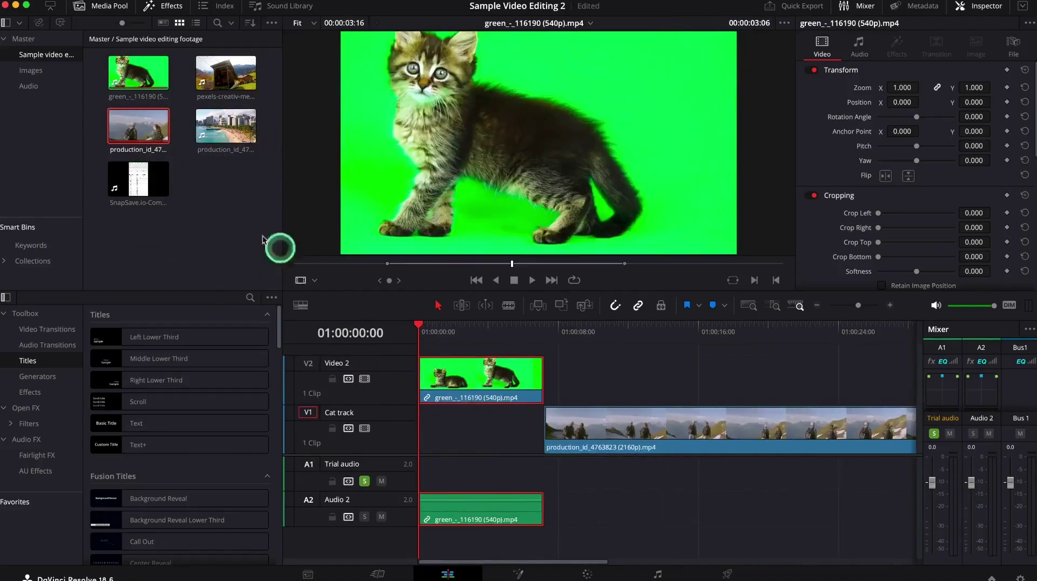
Step: Place the type-writing-6834.mp3 sound from the Audio bin on the Trial audio track, aligned with the start of the mountain clip
{"action": "left_click_drag", "start_coordinate": [128, 187], "coordinate": [55, 79]}
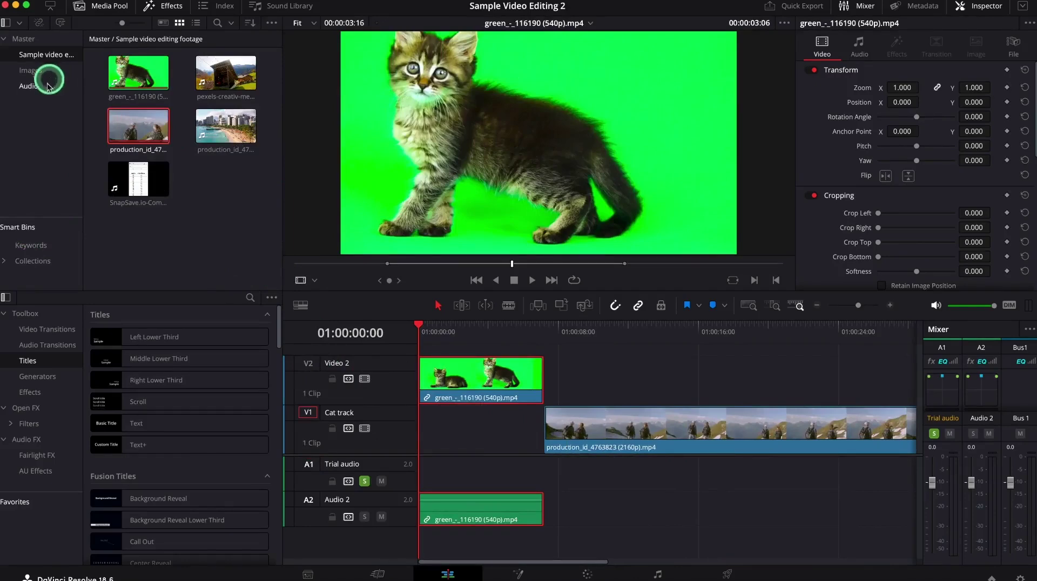
{"action": "left_click", "coordinate": [49, 81]}
{"action": "left_click_drag", "start_coordinate": [144, 132], "coordinate": [549, 468]}
{"action": "left_click", "coordinate": [503, 459]}
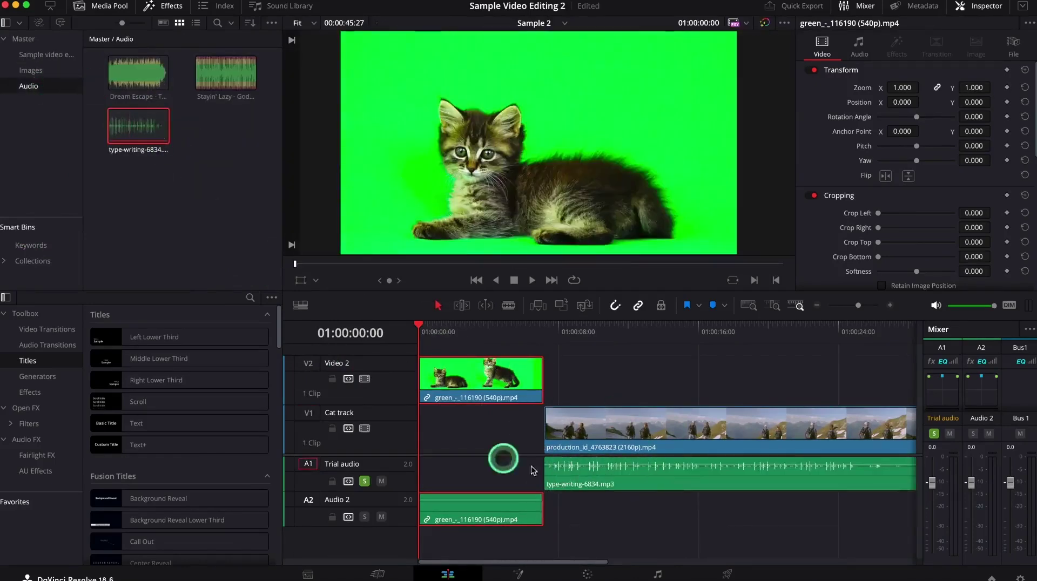
{"action": "left_click", "coordinate": [432, 525]}
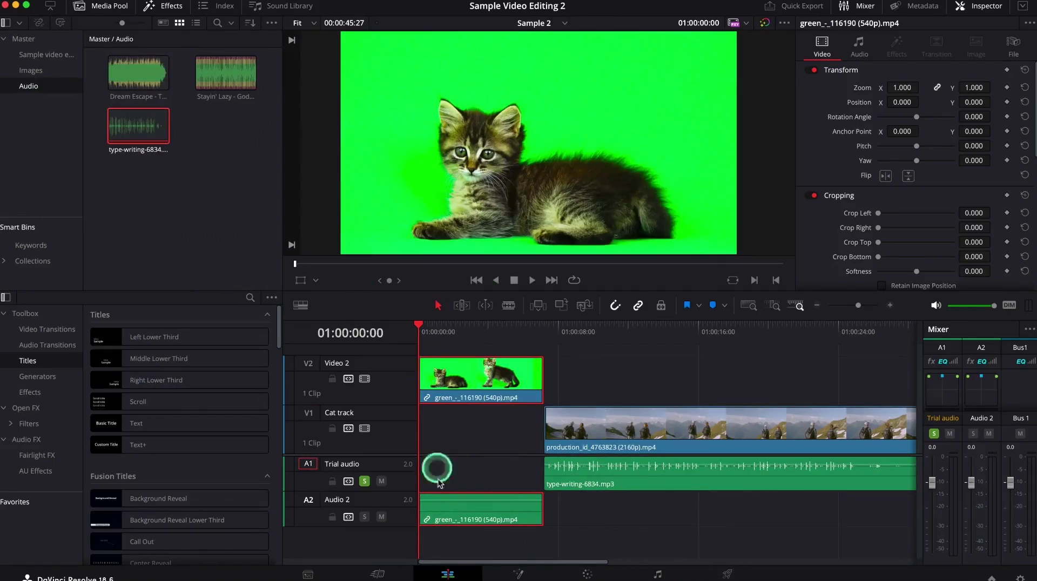
{"action": "left_click", "coordinate": [433, 522]}
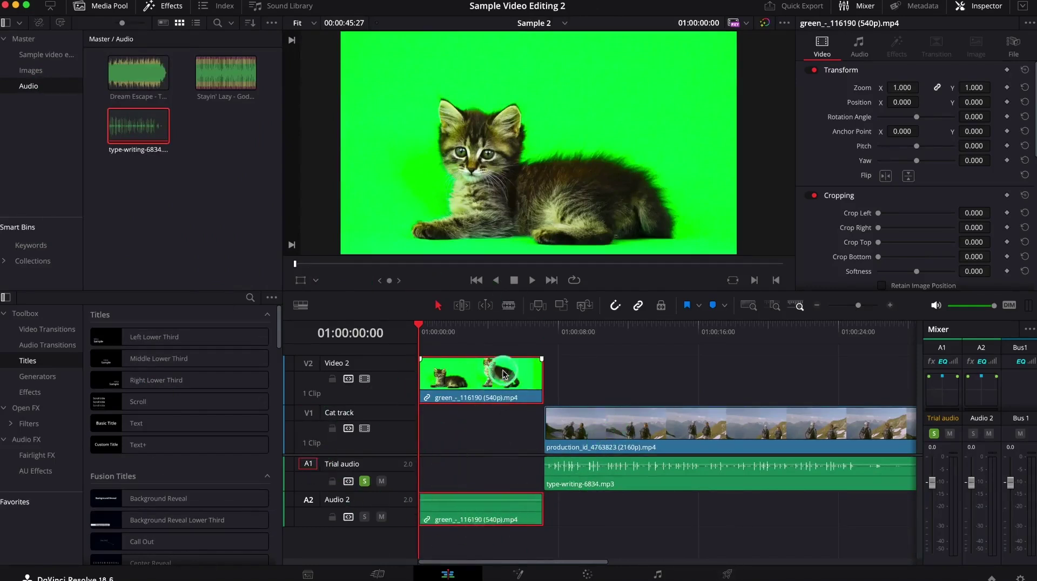
{"action": "left_click", "coordinate": [620, 455]}
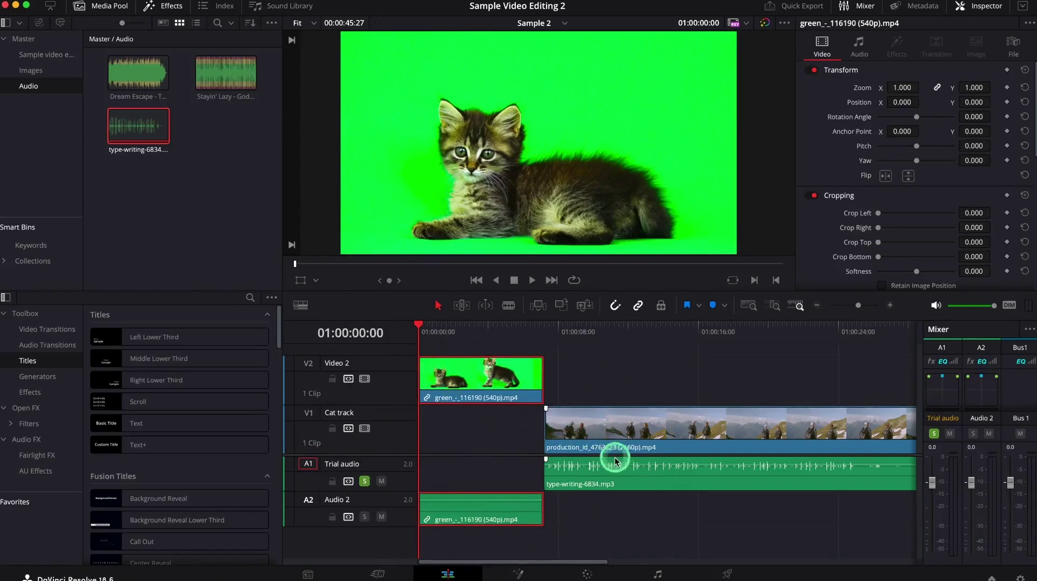
{"action": "left_click", "coordinate": [567, 339]}
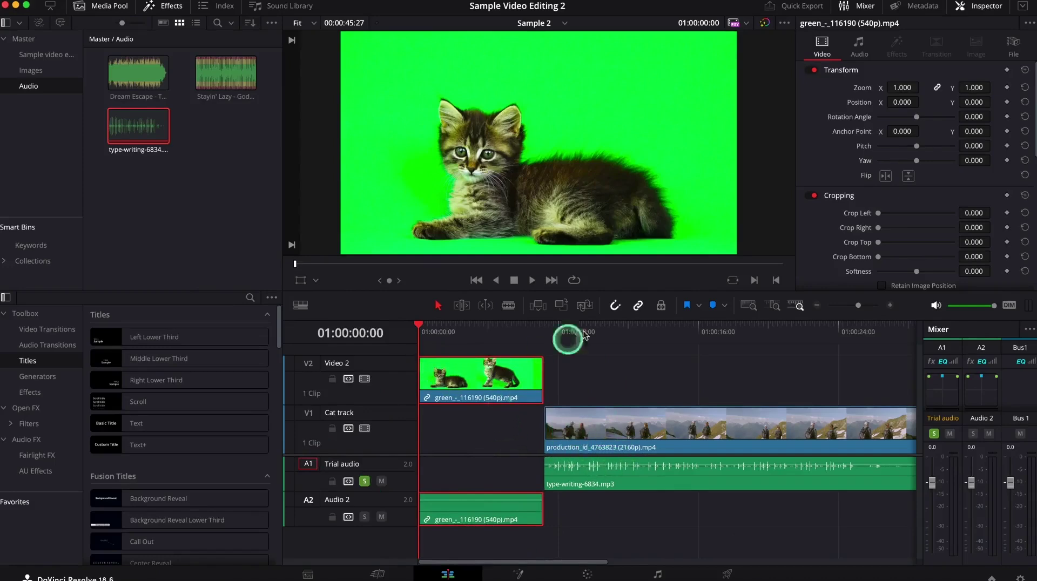
Step: Hide the Inspector and show it again for the selected kitten clip
{"action": "left_click", "coordinate": [977, 7]}
{"action": "left_click", "coordinate": [987, 12]}
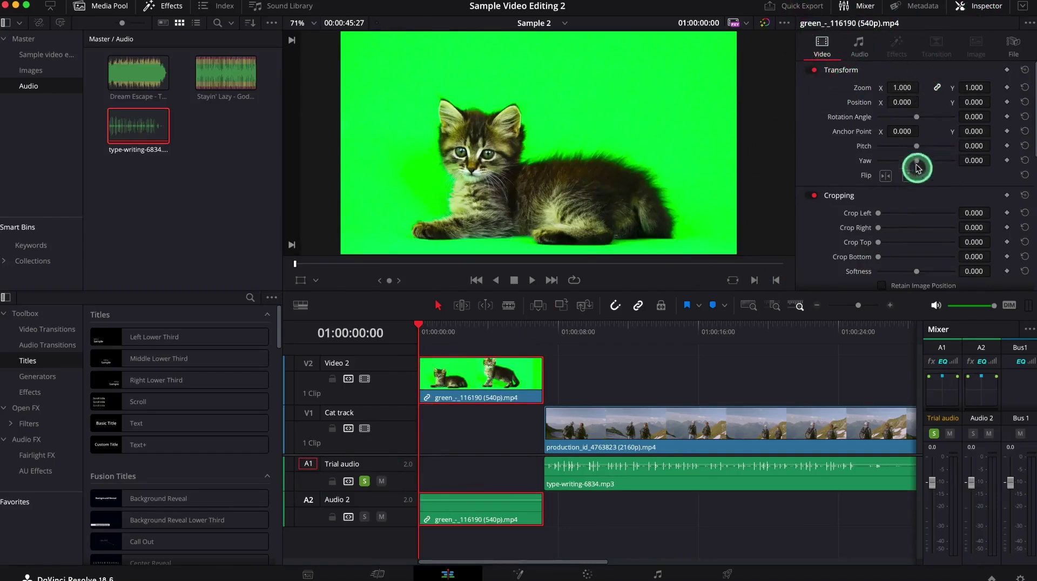
Step: Try separate zoom values of X 0.950 and Y 1.040 on the kitten clip, and reset its zoom
{"action": "mouse_move", "coordinate": [974, 89]}
{"action": "left_mouse_down"}
{"action": "mouse_move", "coordinate": [993, 90]}
{"action": "mouse_move", "coordinate": [975, 88]}
{"action": "left_mouse_up"}
{"action": "mouse_move", "coordinate": [904, 87]}
{"action": "left_mouse_down"}
{"action": "mouse_move", "coordinate": [889, 88]}
{"action": "mouse_move", "coordinate": [903, 88]}
{"action": "left_mouse_up"}
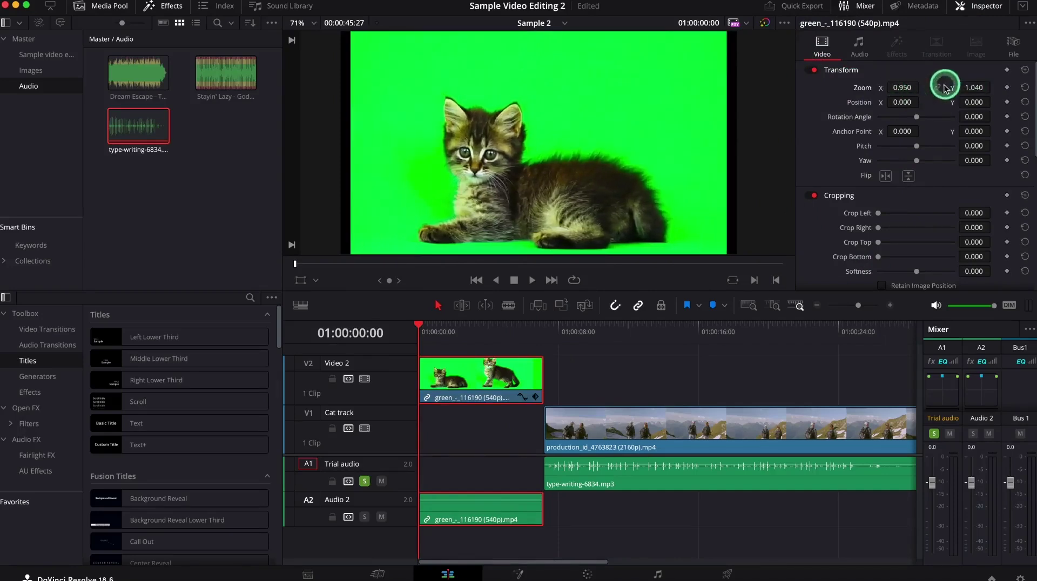
{"action": "left_click", "coordinate": [1027, 88]}
Step: Link the kitten clip's zoom axes, set the zoom to 1.370, and set the position to X 32.000 and Y 172.000
{"action": "left_click", "coordinate": [937, 97]}
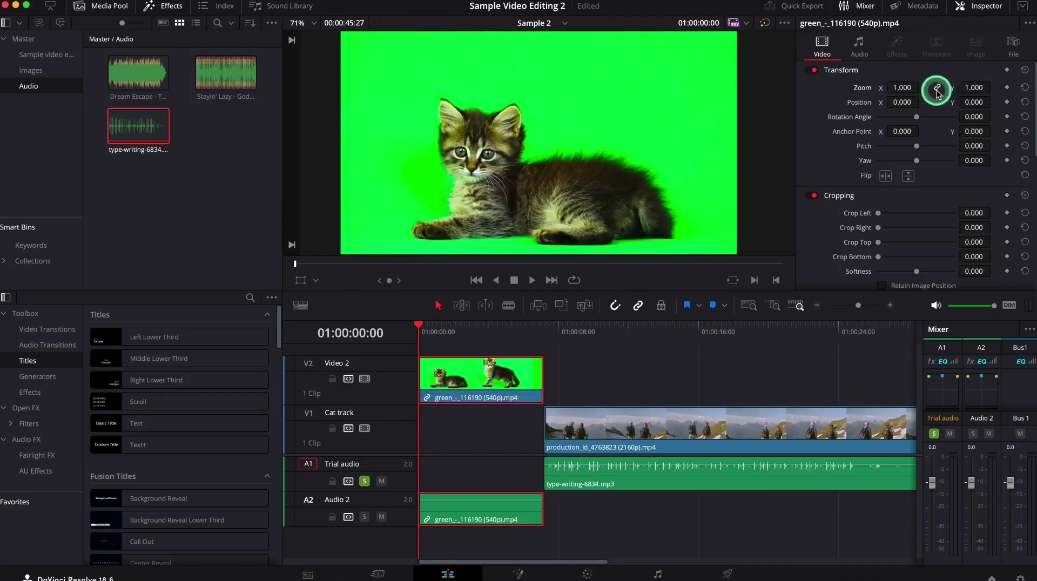
{"action": "left_click_drag", "start_coordinate": [977, 88], "coordinate": [996, 88]}
{"action": "left_click", "coordinate": [881, 103]}
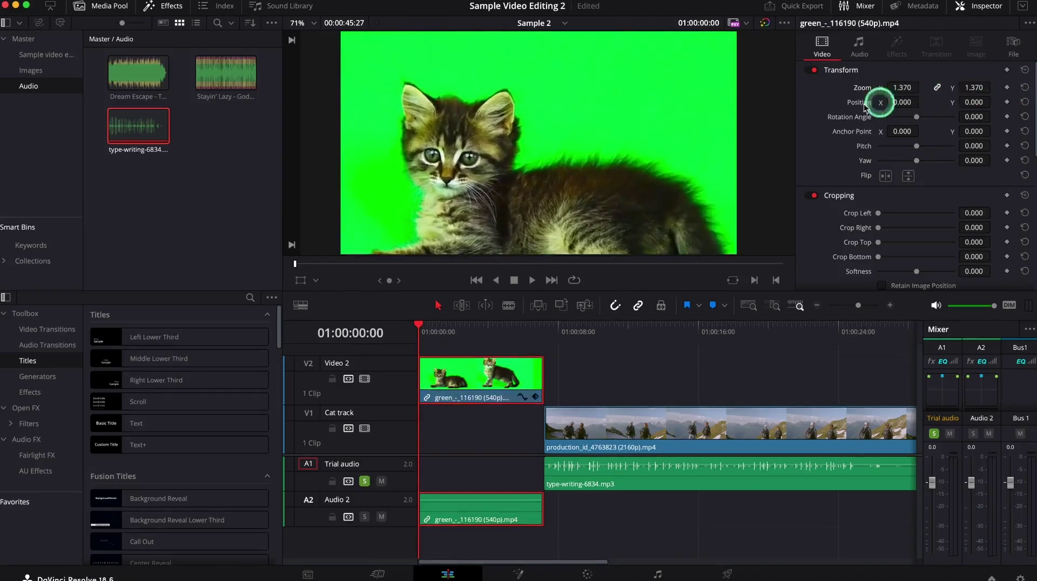
{"action": "left_click", "coordinate": [919, 108]}
{"action": "mouse_move", "coordinate": [907, 103]}
{"action": "left_mouse_down"}
{"action": "mouse_move", "coordinate": [940, 102]}
{"action": "mouse_move", "coordinate": [848, 102]}
{"action": "mouse_move", "coordinate": [923, 102]}
{"action": "mouse_move", "coordinate": [908, 104]}
{"action": "left_mouse_up"}
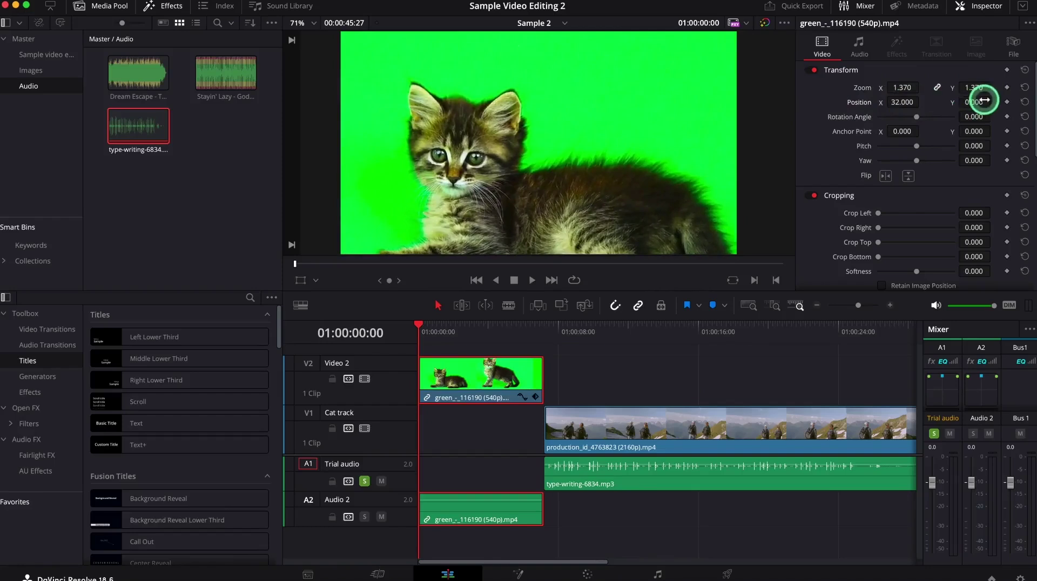
{"action": "mouse_move", "coordinate": [976, 101]}
{"action": "left_mouse_down"}
{"action": "mouse_move", "coordinate": [542, 314]}
{"action": "mouse_move", "coordinate": [974, 100]}
{"action": "left_mouse_up"}
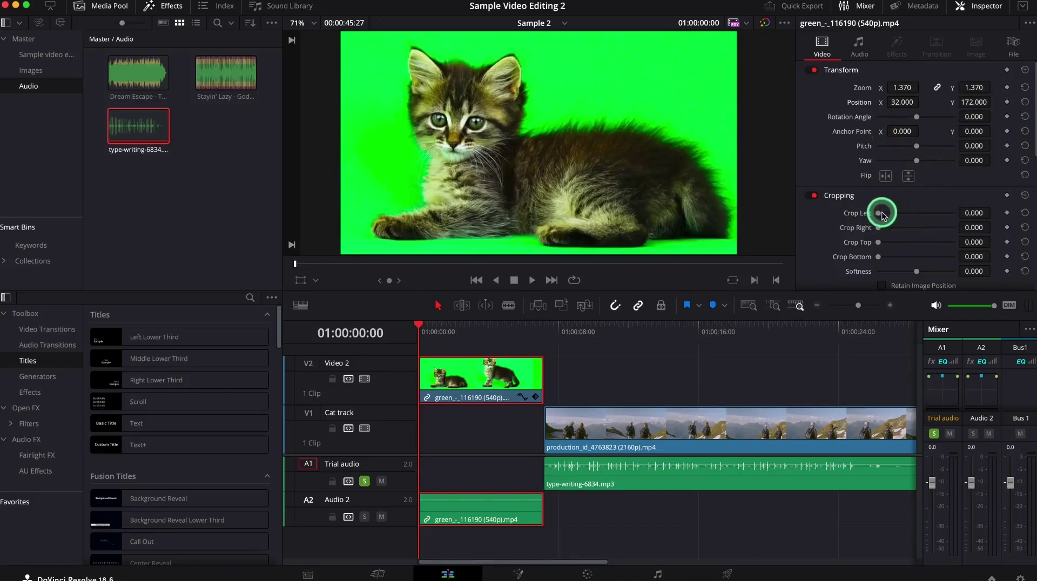
Step: Set the kitten clip's Crop Right to 131.900 and enable Dynamic Zoom with the Linear ease
{"action": "mouse_move", "coordinate": [887, 215]}
{"action": "left_mouse_down"}
{"action": "mouse_move", "coordinate": [910, 213]}
{"action": "mouse_move", "coordinate": [880, 215]}
{"action": "left_mouse_up"}
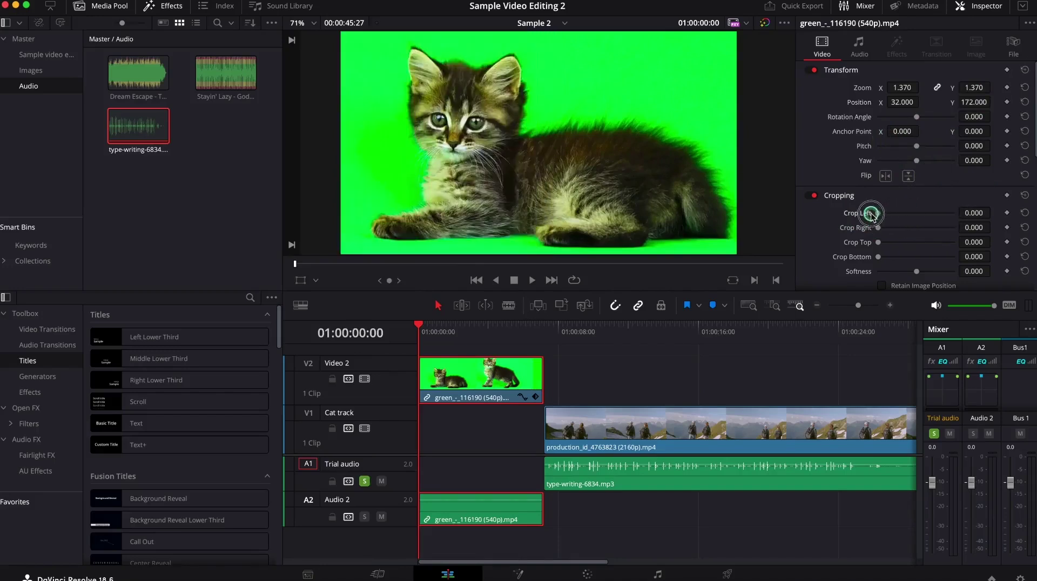
{"action": "mouse_move", "coordinate": [879, 231]}
{"action": "left_mouse_down"}
{"action": "mouse_move", "coordinate": [913, 228]}
{"action": "mouse_move", "coordinate": [884, 238]}
{"action": "mouse_move", "coordinate": [908, 241]}
{"action": "mouse_move", "coordinate": [884, 235]}
{"action": "left_mouse_up"}
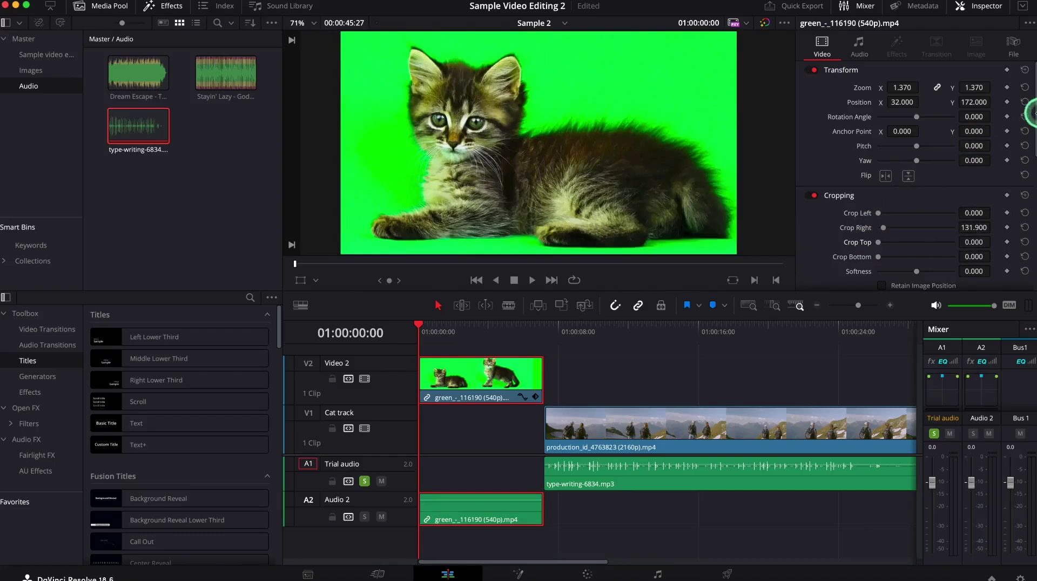
{"action": "left_click_drag", "start_coordinate": [1031, 113], "coordinate": [1033, 164]}
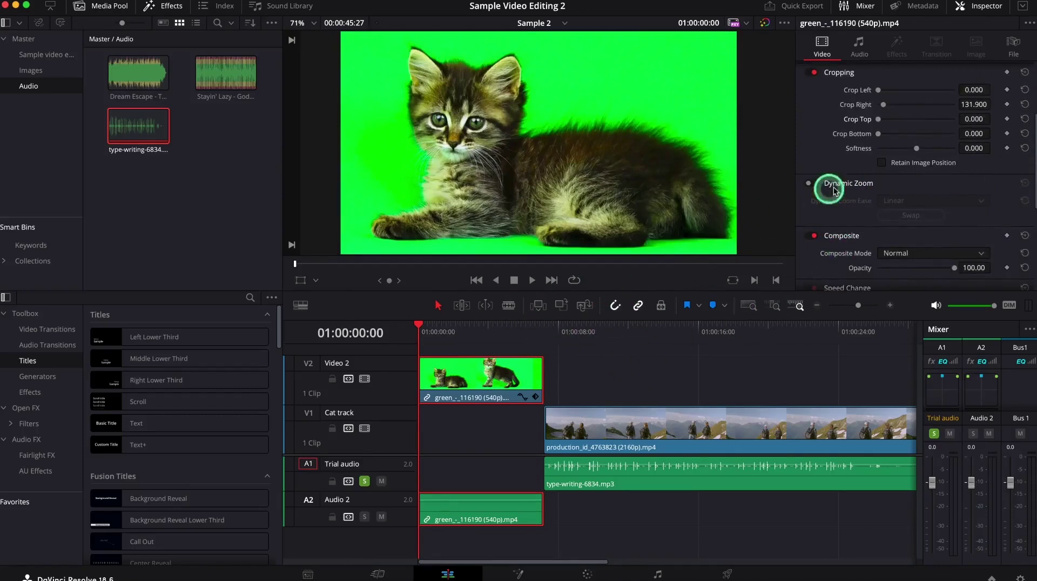
{"action": "left_click", "coordinate": [812, 184]}
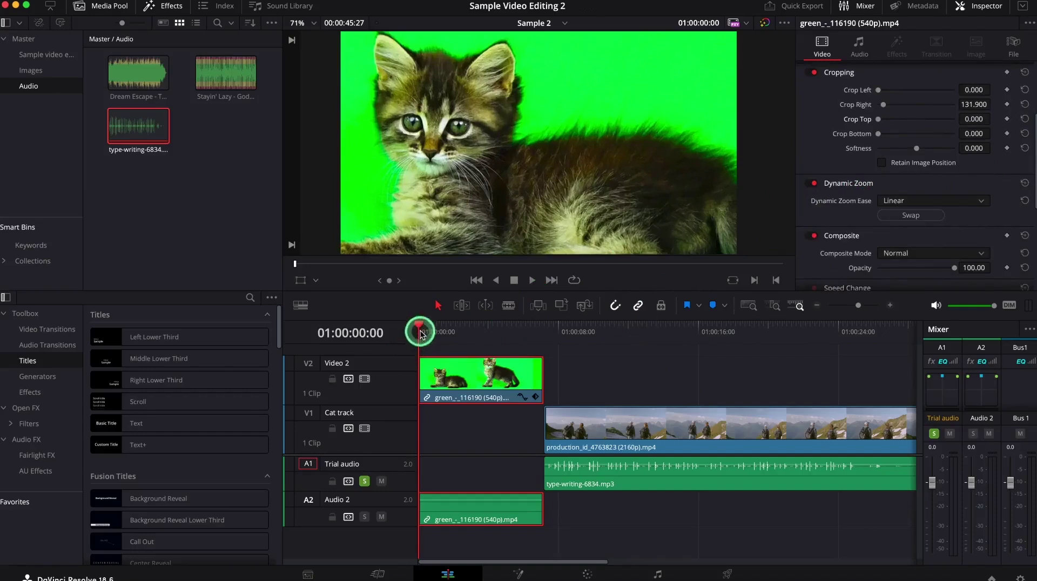
{"action": "mouse_move", "coordinate": [424, 328]}
{"action": "left_mouse_down"}
{"action": "mouse_move", "coordinate": [494, 346]}
{"action": "mouse_move", "coordinate": [426, 328]}
{"action": "left_mouse_up"}
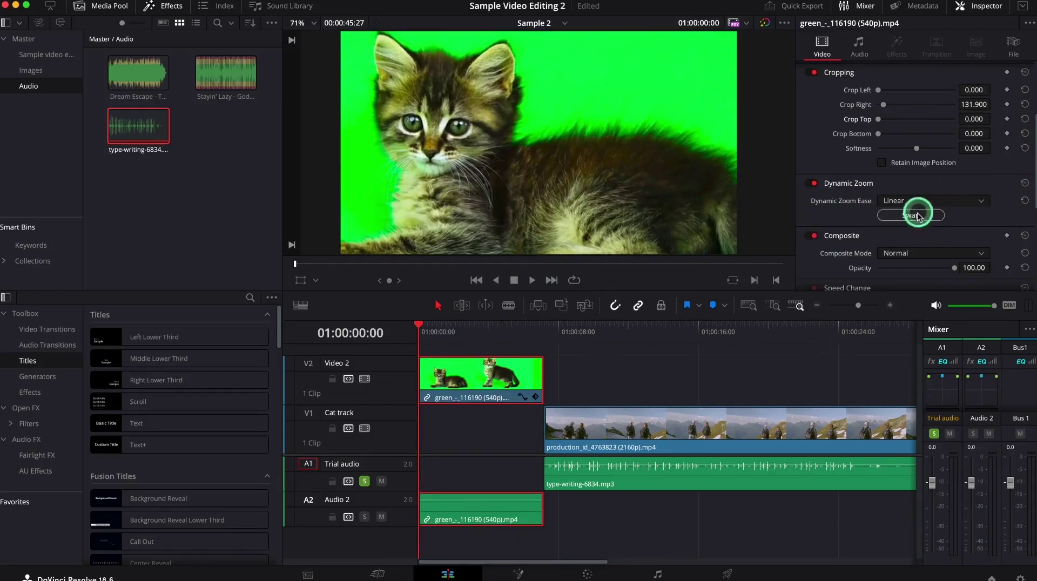
Step: Look through the kitten clip's remaining video settings down to Super Scale and its audio settings, including volume, pan, pitch and equalizer
{"action": "left_click_drag", "start_coordinate": [1029, 175], "coordinate": [1021, 224]}
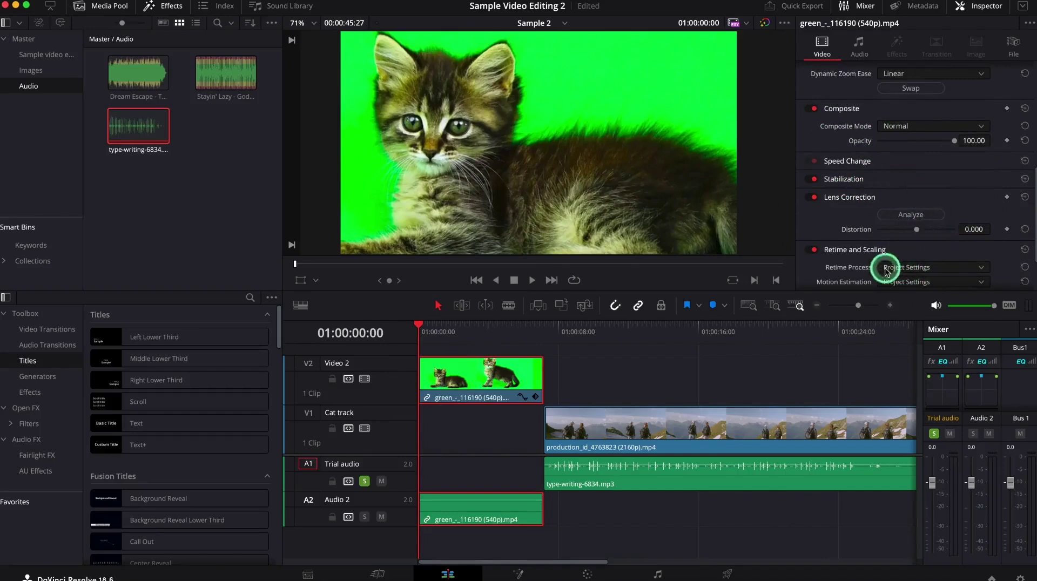
{"action": "scroll", "coordinate": [914, 253], "scroll_direction": "down", "scroll_amount": 3}
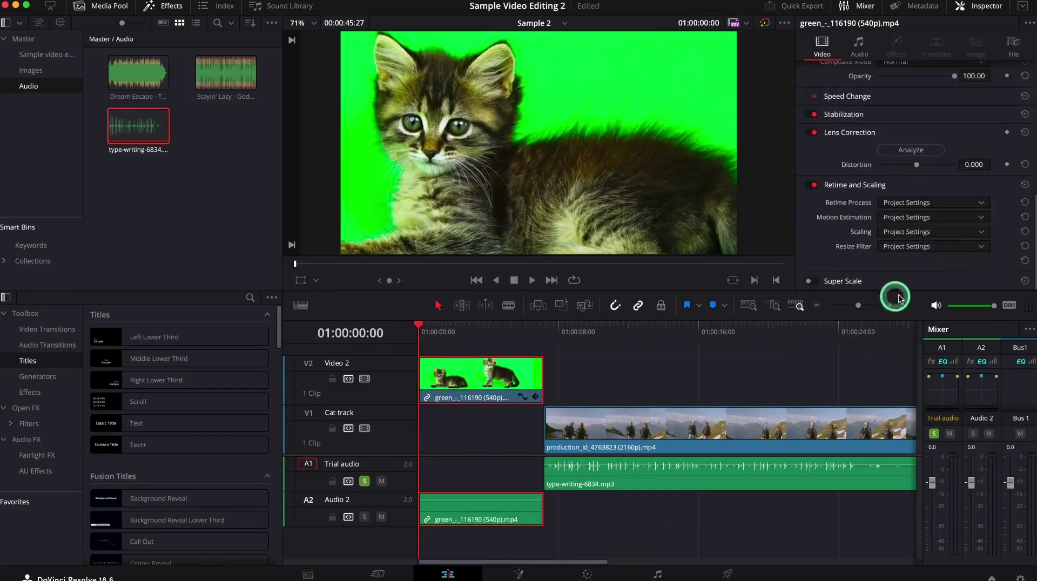
{"action": "scroll", "coordinate": [898, 253], "scroll_direction": "up", "scroll_amount": 12}
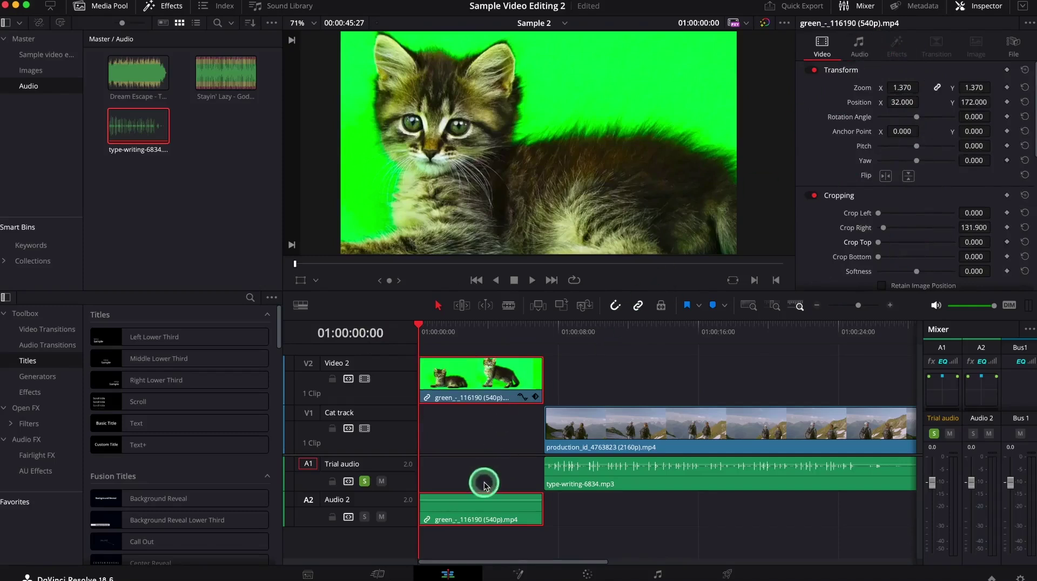
{"action": "left_click", "coordinate": [862, 47]}
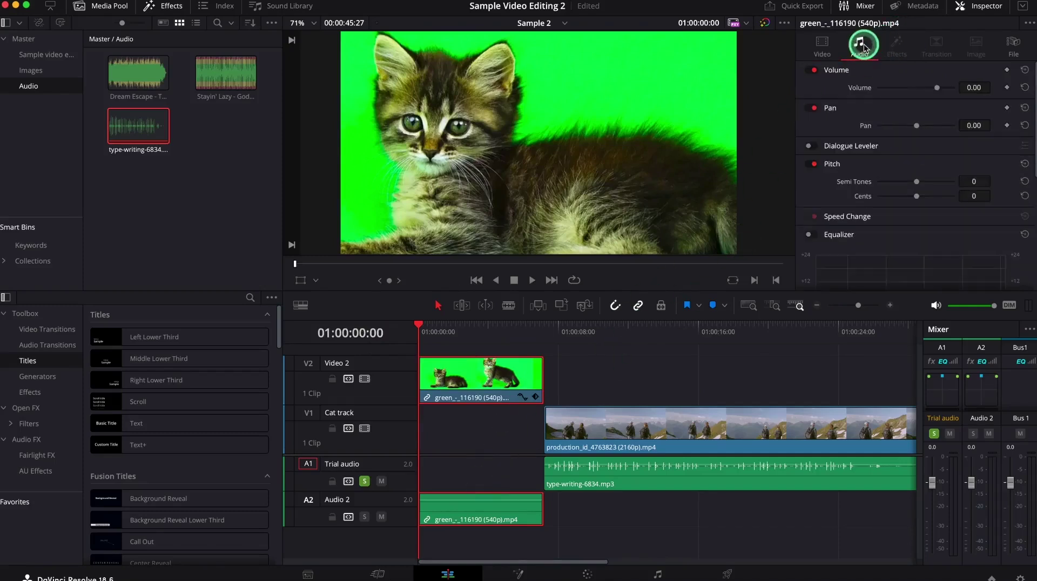
{"action": "left_click", "coordinate": [848, 162]}
{"action": "left_click_drag", "start_coordinate": [939, 70], "coordinate": [943, 98]}
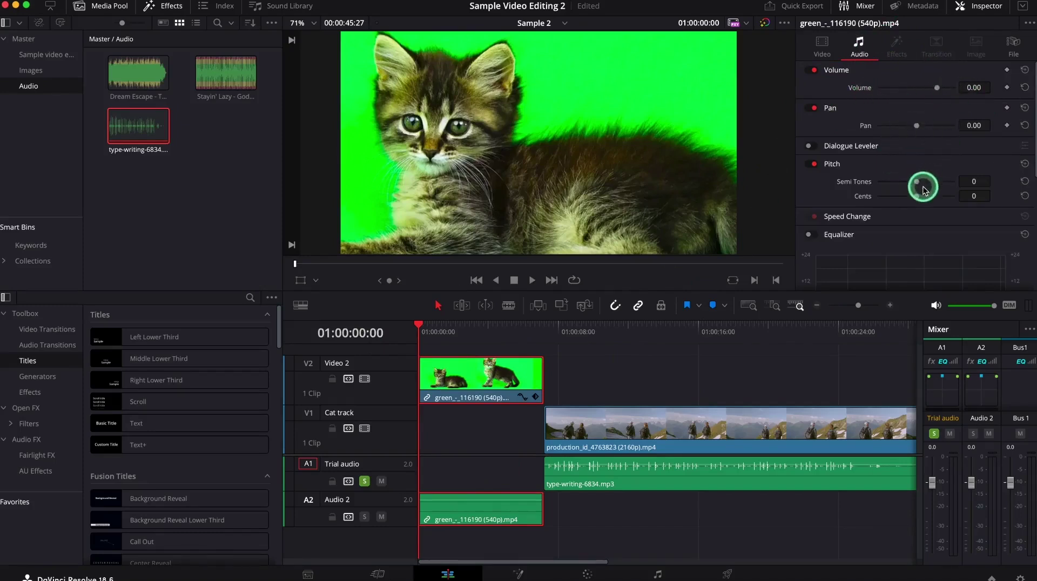
{"action": "scroll", "coordinate": [913, 224], "scroll_direction": "down", "scroll_amount": 2}
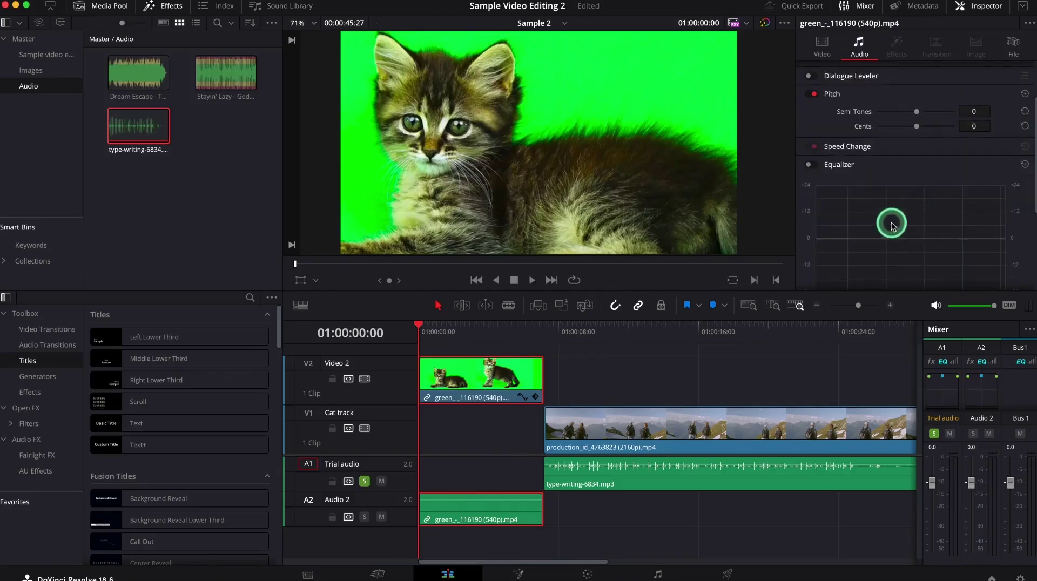
{"action": "scroll", "coordinate": [940, 227], "scroll_direction": "down", "scroll_amount": 4}
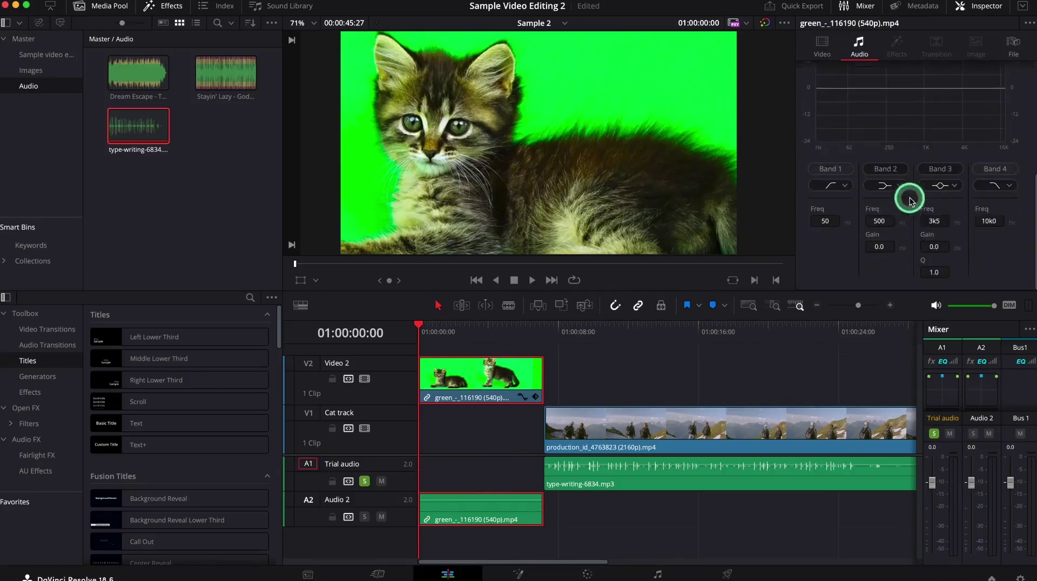
{"action": "scroll", "coordinate": [924, 179], "scroll_direction": "up", "scroll_amount": 2}
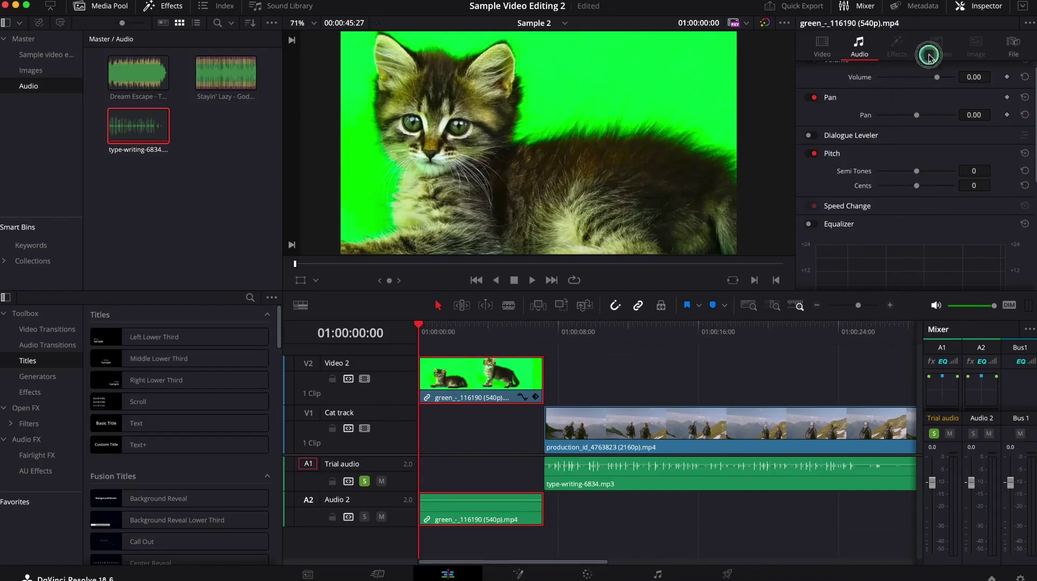
{"action": "left_click", "coordinate": [822, 48]}
{"action": "left_click", "coordinate": [861, 46]}
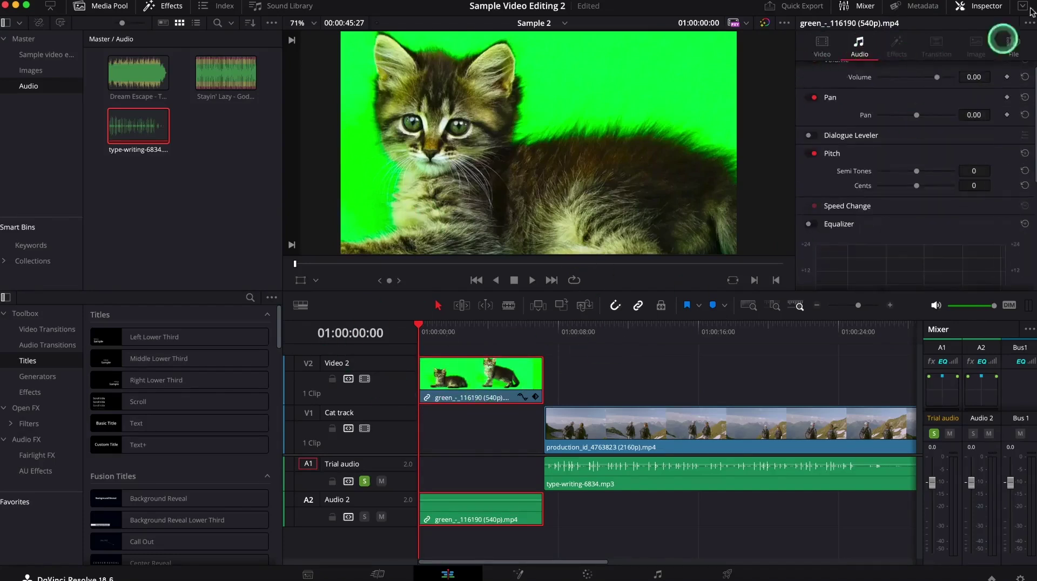
Step: Compare the Inspector settings of the mountain clip on the Cat track with those of the type-writing-6834.mp3 clip
{"action": "left_click", "coordinate": [607, 428]}
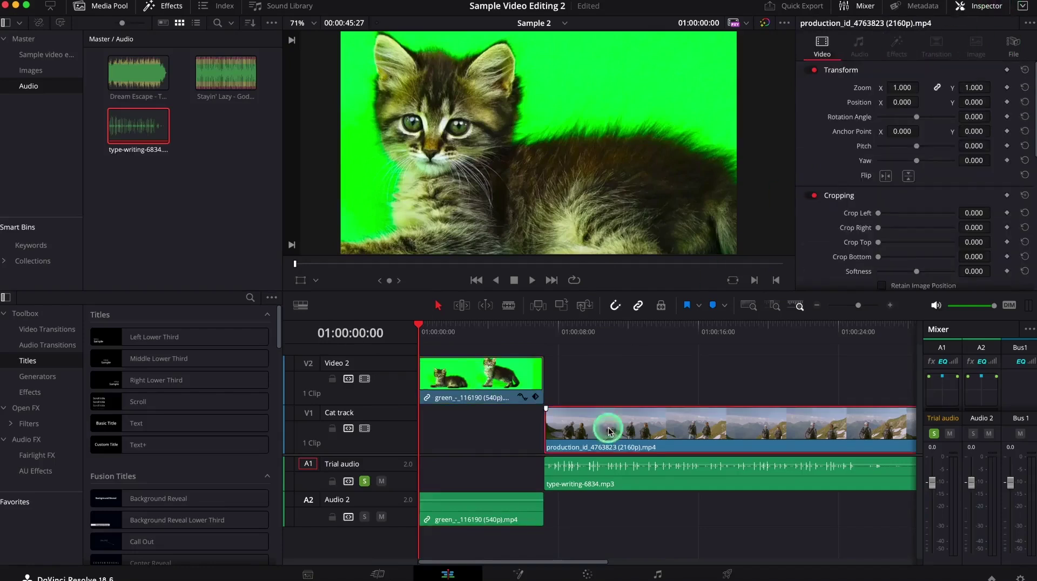
{"action": "left_click", "coordinate": [647, 474]}
{"action": "left_click", "coordinate": [629, 432]}
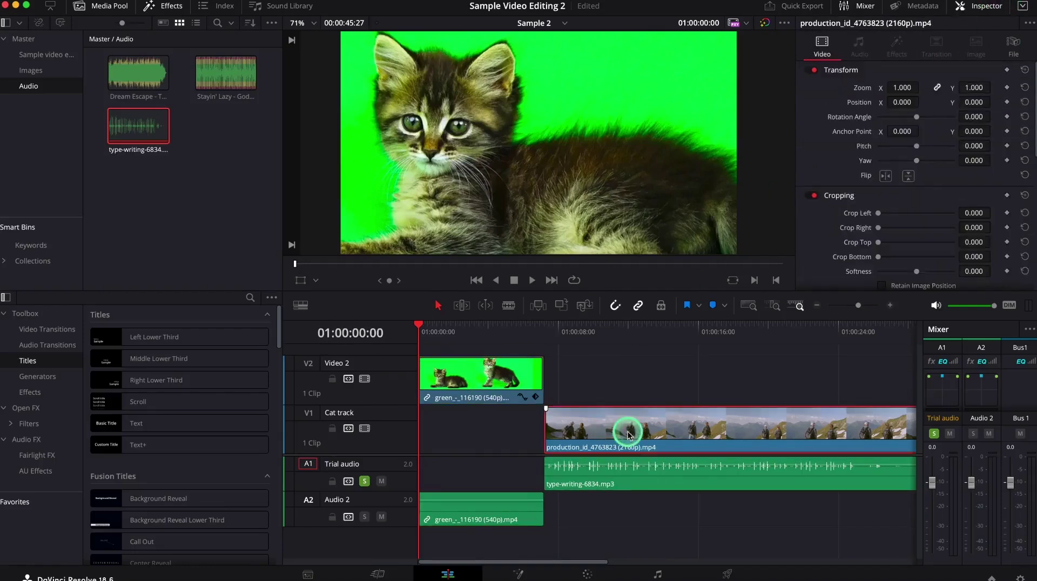
{"action": "left_click", "coordinate": [633, 468]}
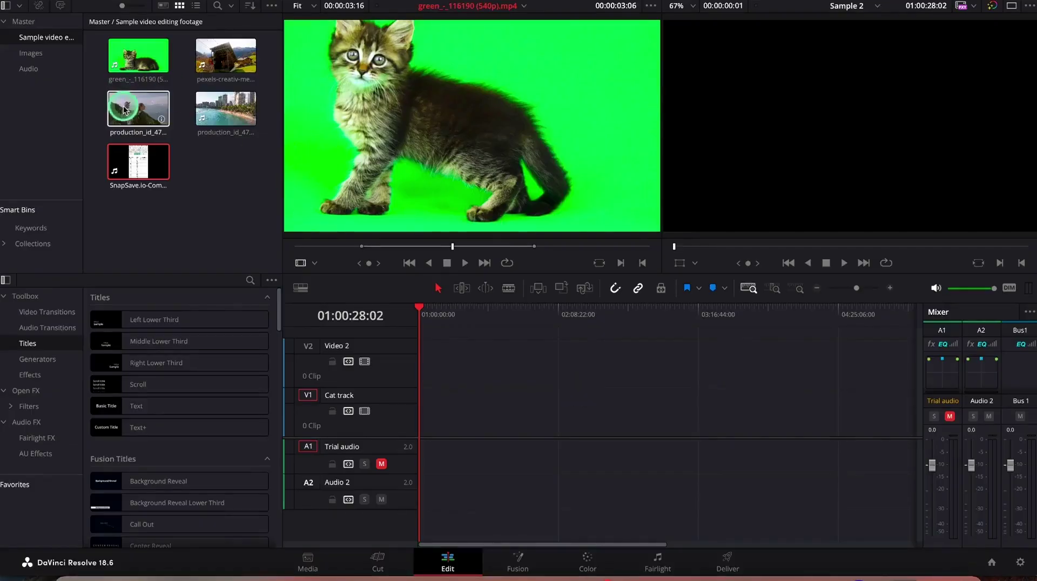
Step: Place the mountain hikers, city beach and pexels-creativ-medium clips end to end on the Cat track from the timeline's start
{"action": "left_click_drag", "start_coordinate": [139, 108], "coordinate": [428, 423]}
{"action": "left_click_drag", "start_coordinate": [764, 415], "coordinate": [503, 412]}
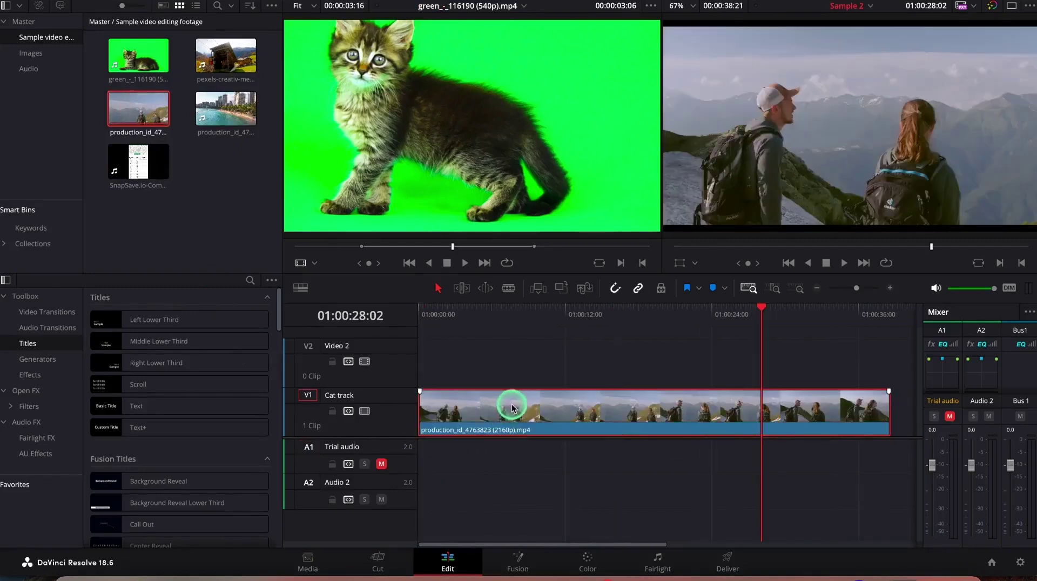
{"action": "left_click", "coordinate": [211, 113]}
{"action": "left_click_drag", "start_coordinate": [210, 114], "coordinate": [882, 401]}
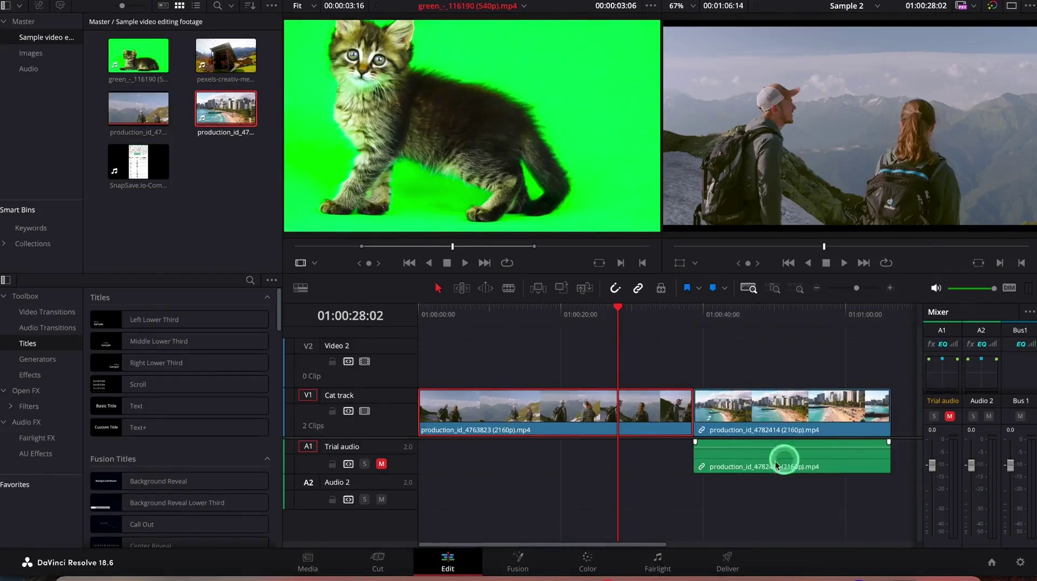
{"action": "left_click_drag", "start_coordinate": [203, 60], "coordinate": [887, 419]}
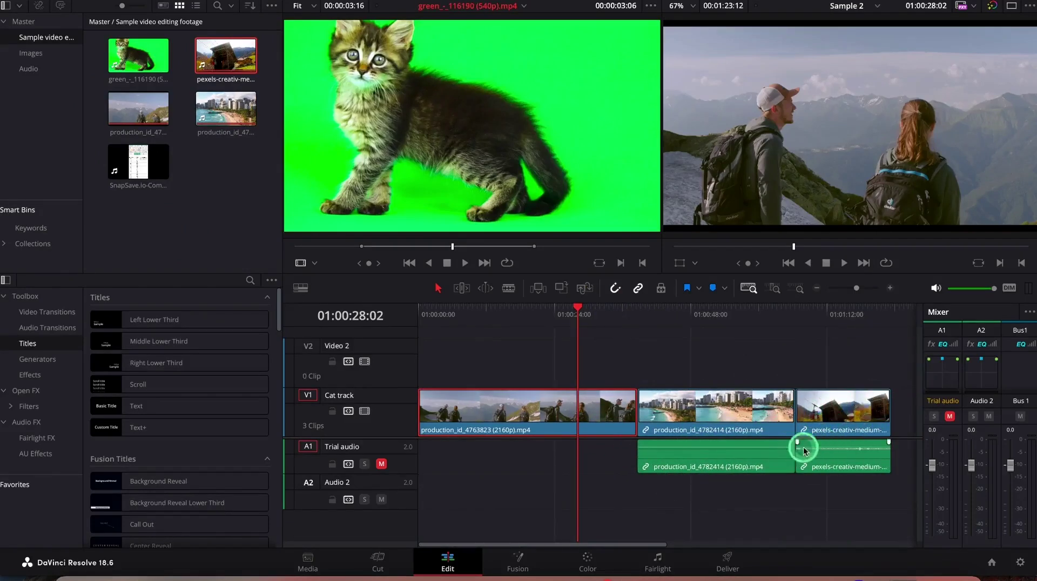
Step: Trim the mountain clip on the Cat track to start at 01:00:14:08 and end at about 01:00:26
{"action": "left_click_drag", "start_coordinate": [577, 306], "coordinate": [472, 308]}
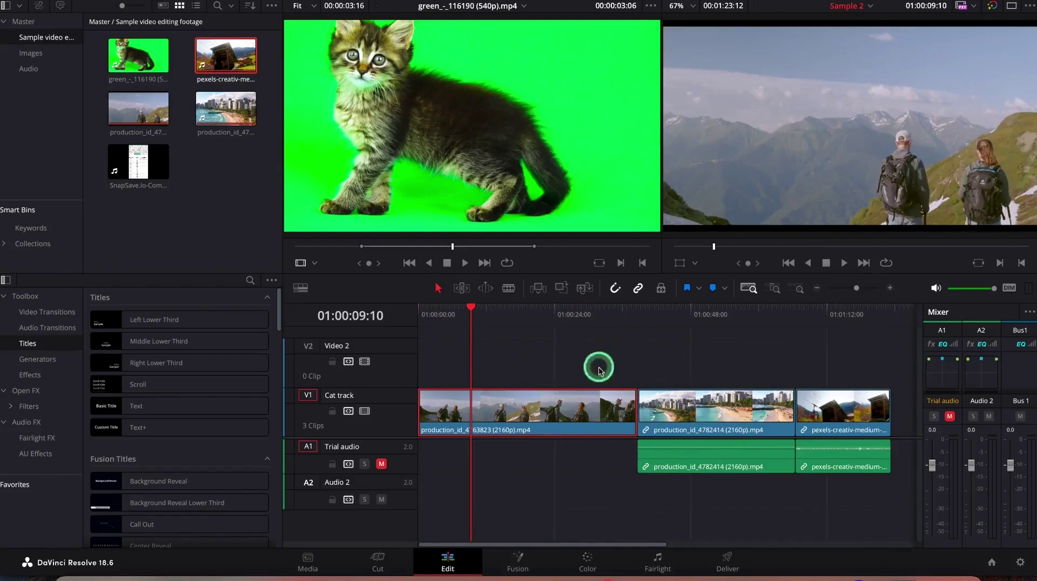
{"action": "left_click_drag", "start_coordinate": [471, 310], "coordinate": [727, 311]}
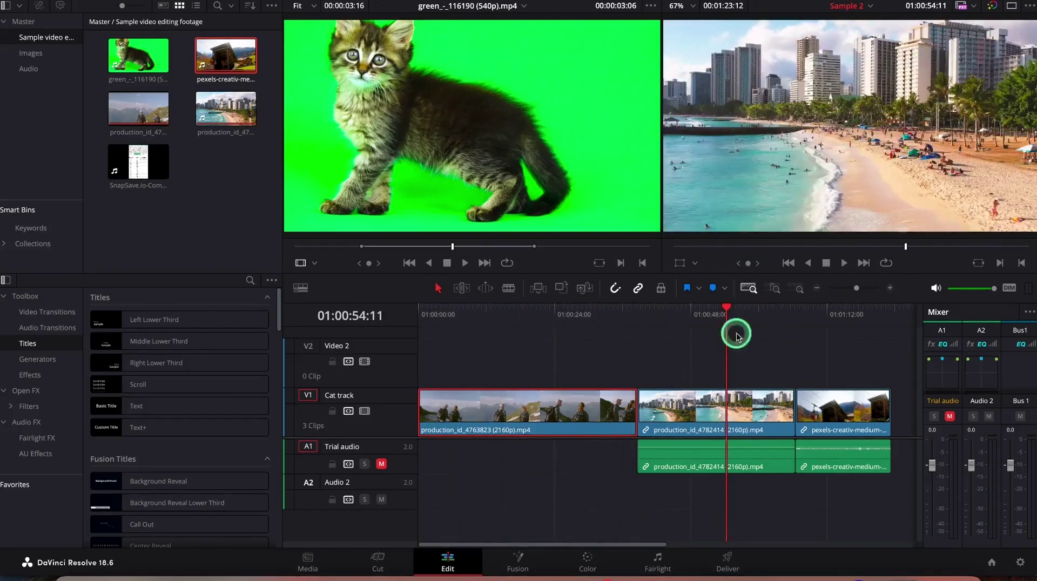
{"action": "left_click_drag", "start_coordinate": [729, 310], "coordinate": [456, 308]}
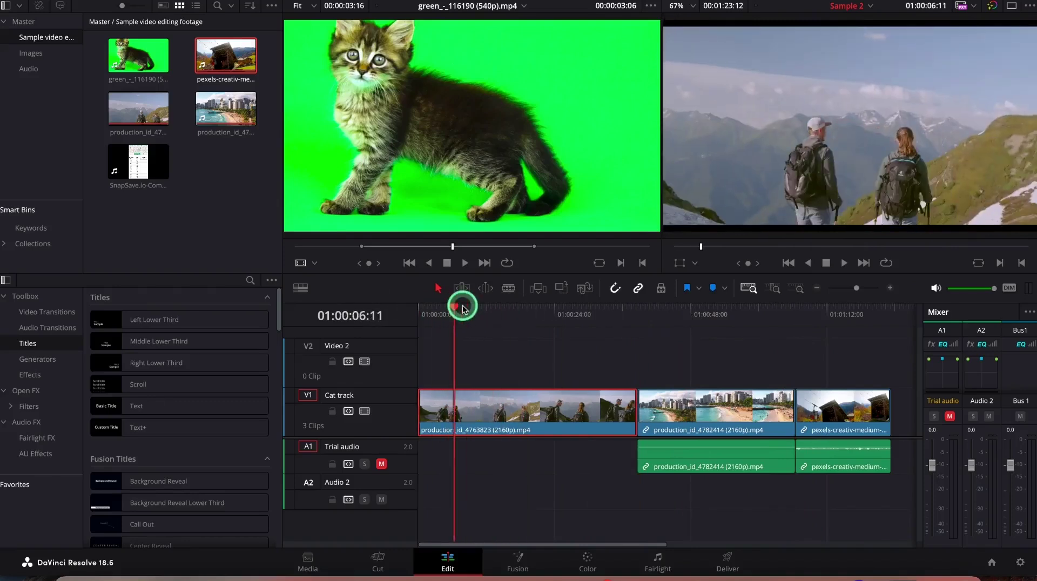
{"action": "left_click_drag", "start_coordinate": [457, 307], "coordinate": [499, 320]}
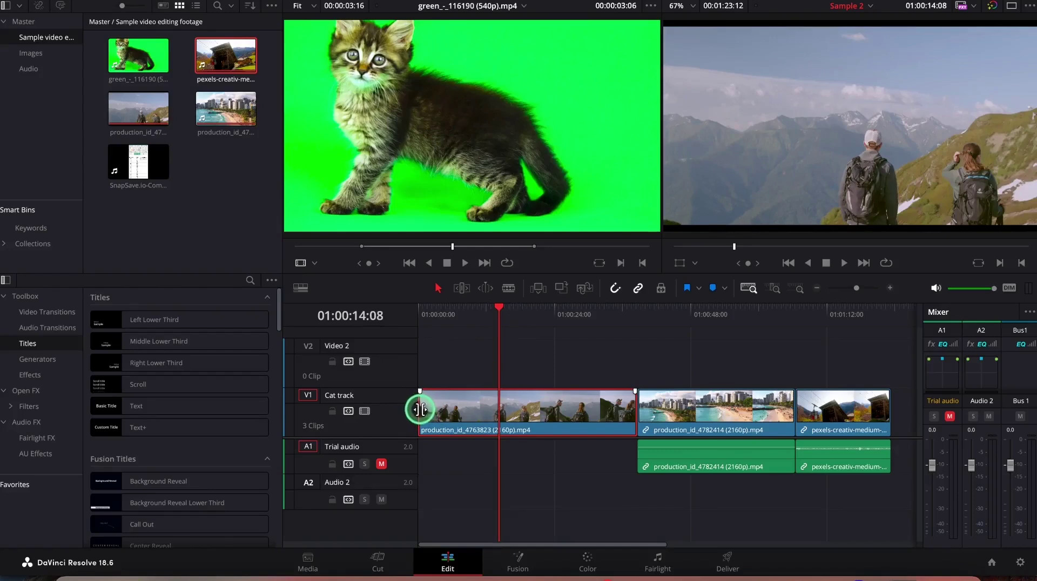
{"action": "left_click_drag", "start_coordinate": [420, 411], "coordinate": [494, 411]}
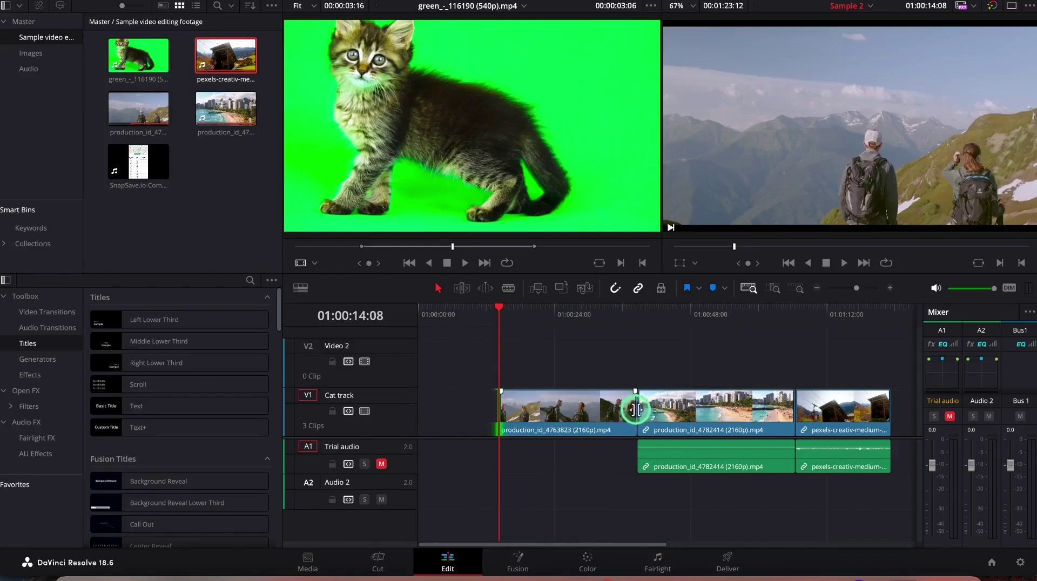
{"action": "left_click_drag", "start_coordinate": [634, 409], "coordinate": [566, 409]}
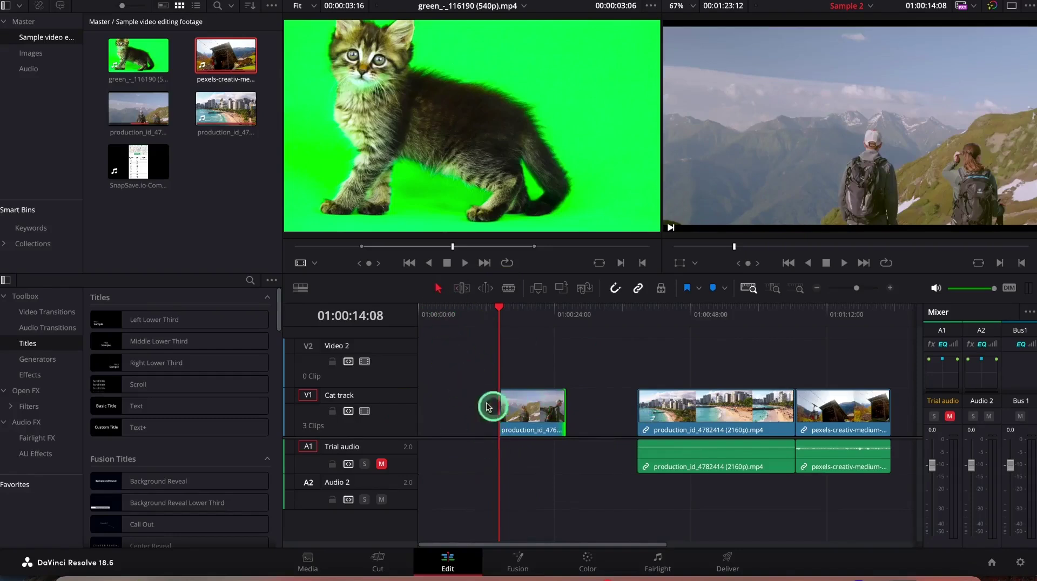
Step: Ripple delete the gaps before and after the trimmed mountain clip on the Cat track
{"action": "left_click", "coordinate": [453, 414]}
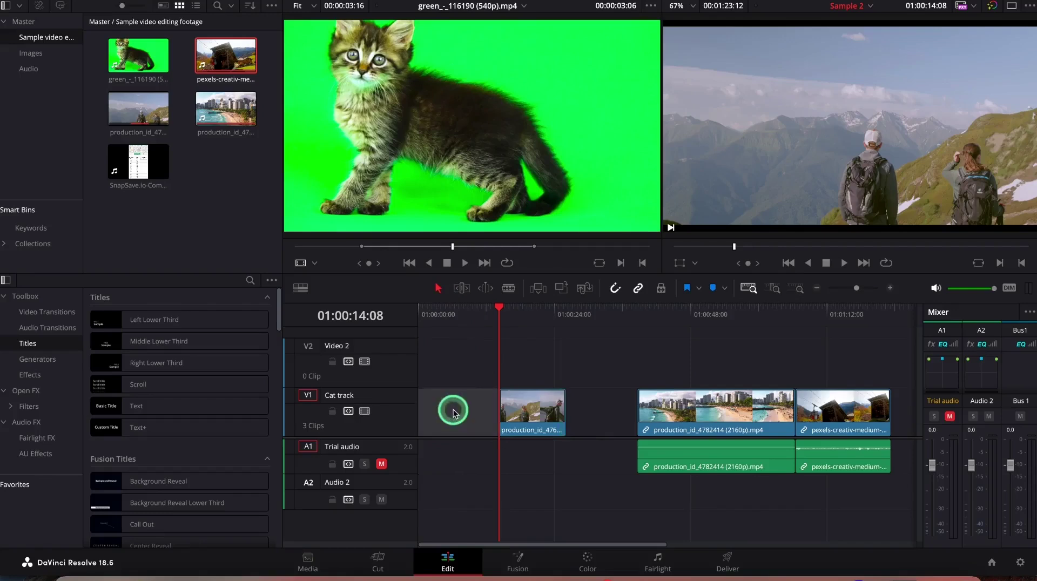
{"action": "key", "text": "Delete"}
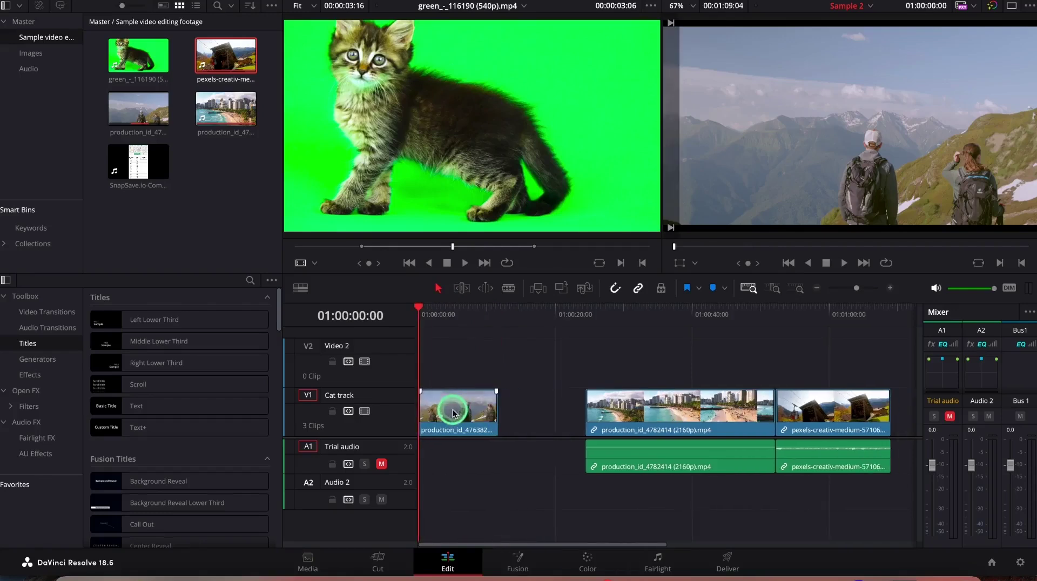
{"action": "left_click", "coordinate": [540, 419]}
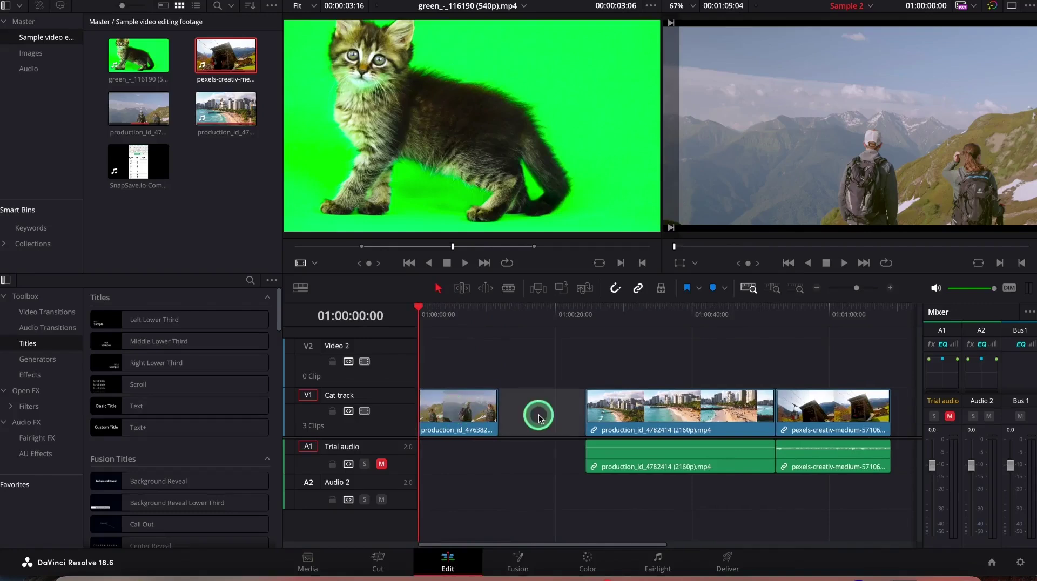
{"action": "key", "text": "Delete"}
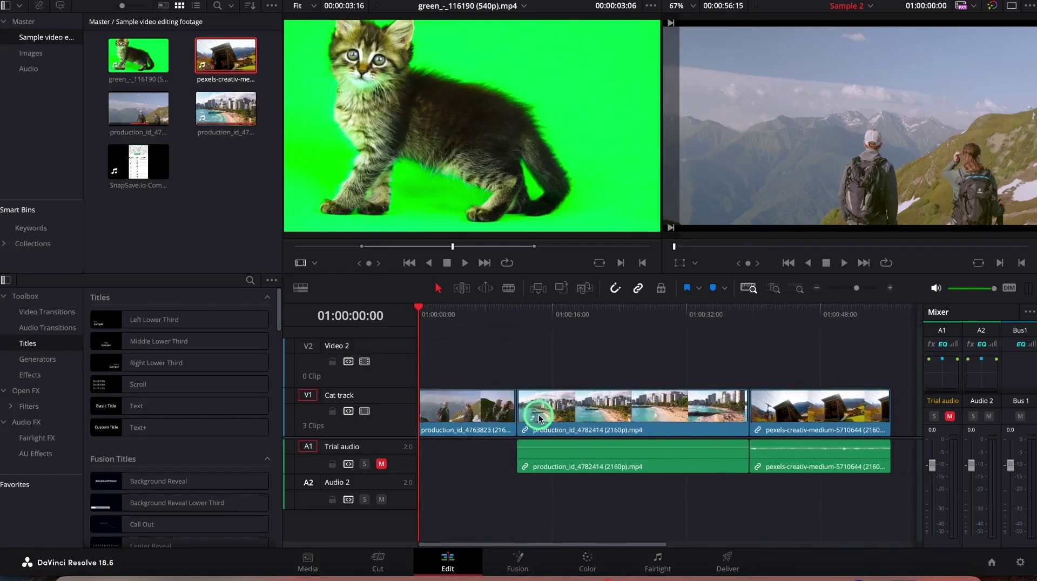
Step: Undo the last two ripple deletes, and ripple delete the gaps before and after the mountain clip on the Cat track again
{"action": "key", "text": "ctrl+z"}
{"action": "key", "text": "ctrl+z"}
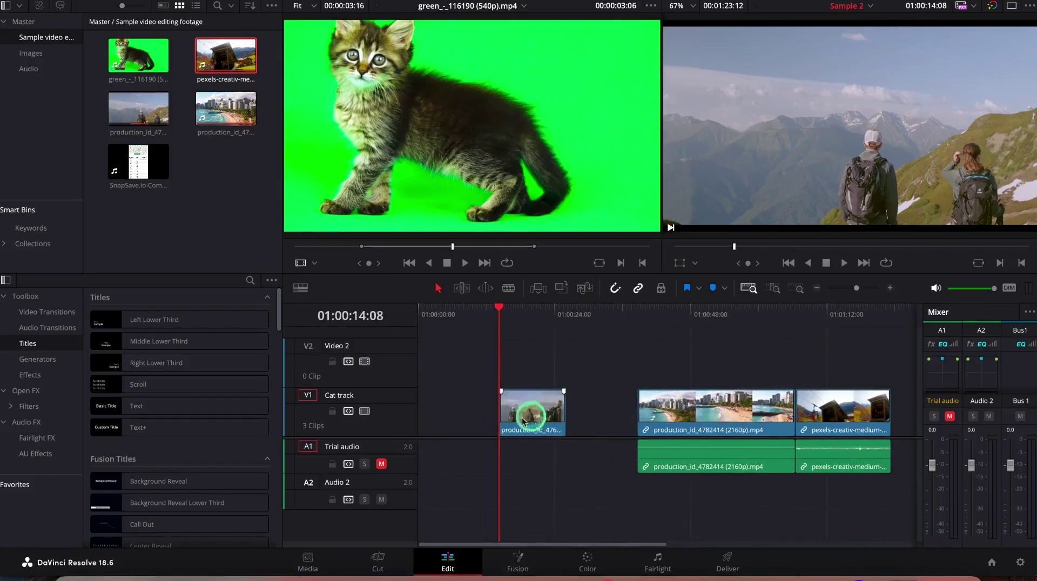
{"action": "right_click", "coordinate": [447, 414]}
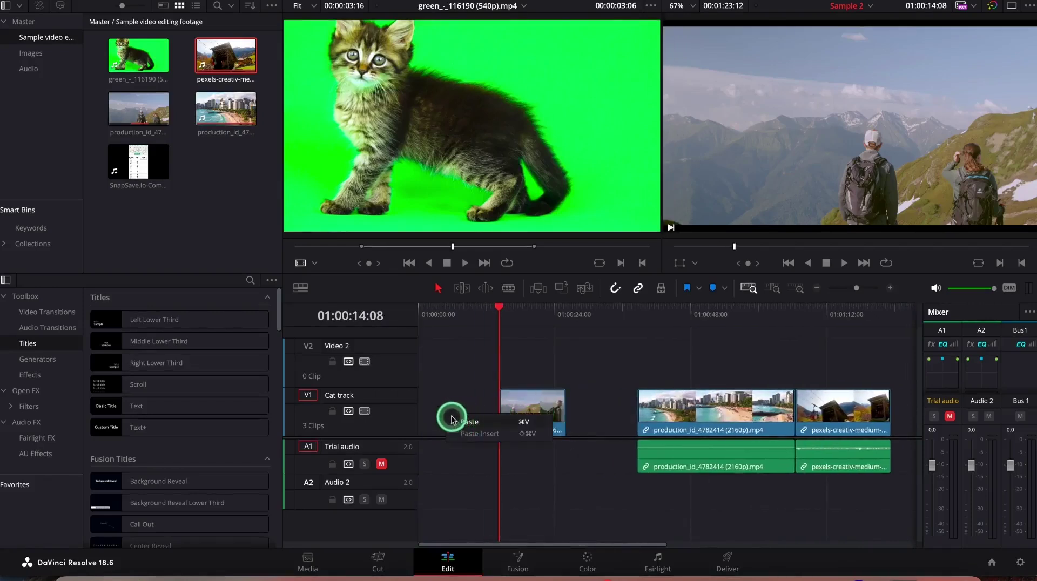
{"action": "left_click", "coordinate": [453, 416]}
{"action": "left_click", "coordinate": [452, 413]}
{"action": "right_click", "coordinate": [454, 414]}
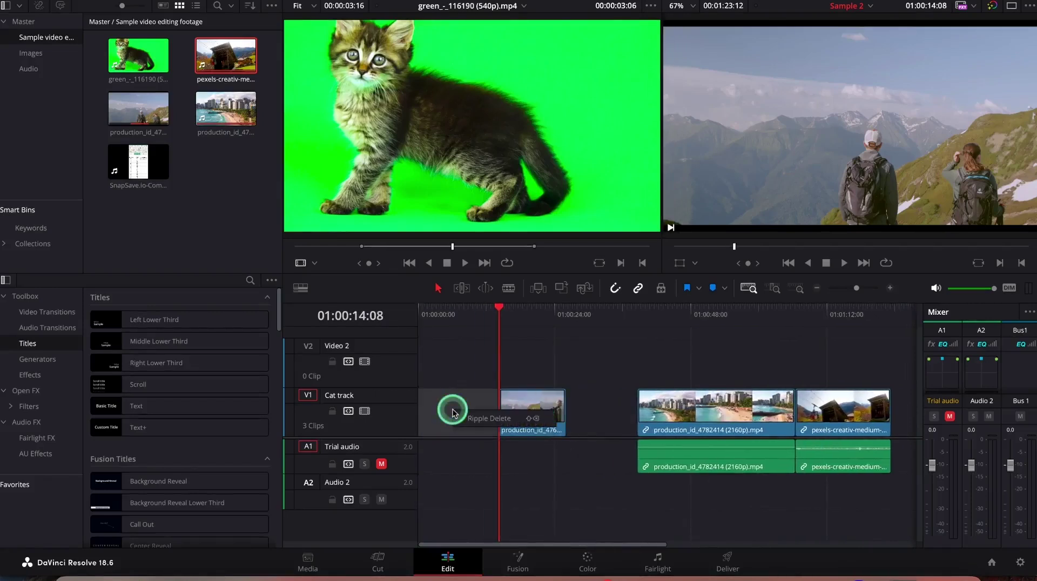
{"action": "left_click", "coordinate": [478, 419]}
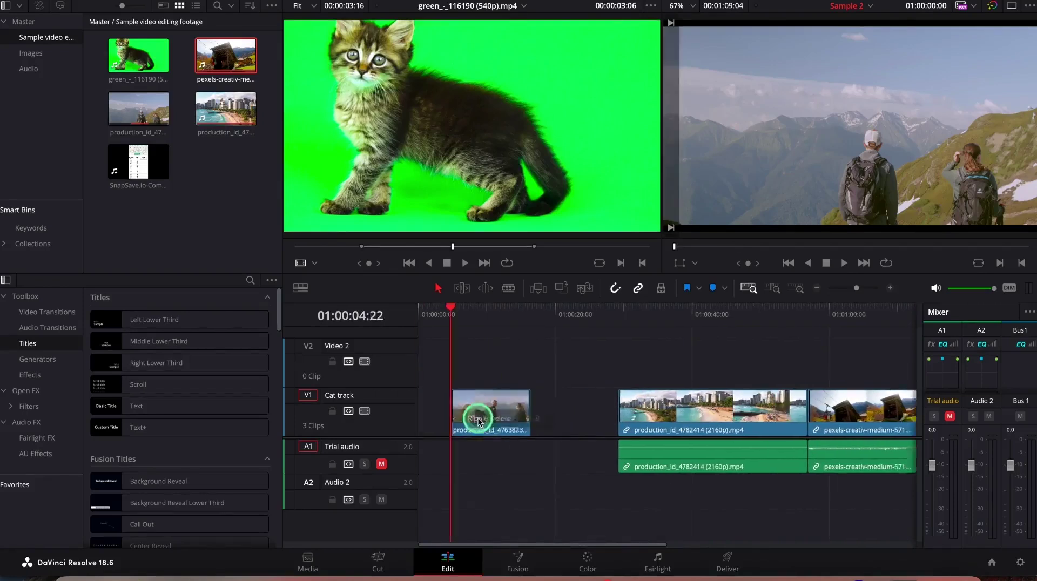
{"action": "right_click", "coordinate": [535, 419]}
{"action": "left_click", "coordinate": [558, 424]}
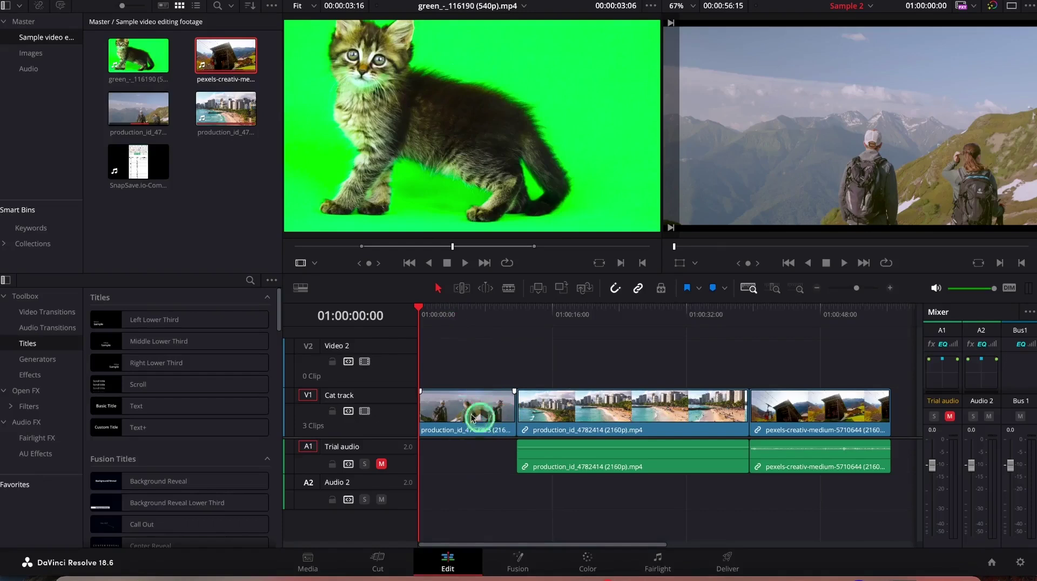
Step: In Trim Edit Mode, shorten the city beach clip from its end to about 01:00:25, with the following clip rippling along
{"action": "left_click_drag", "start_coordinate": [419, 309], "coordinate": [451, 310]}
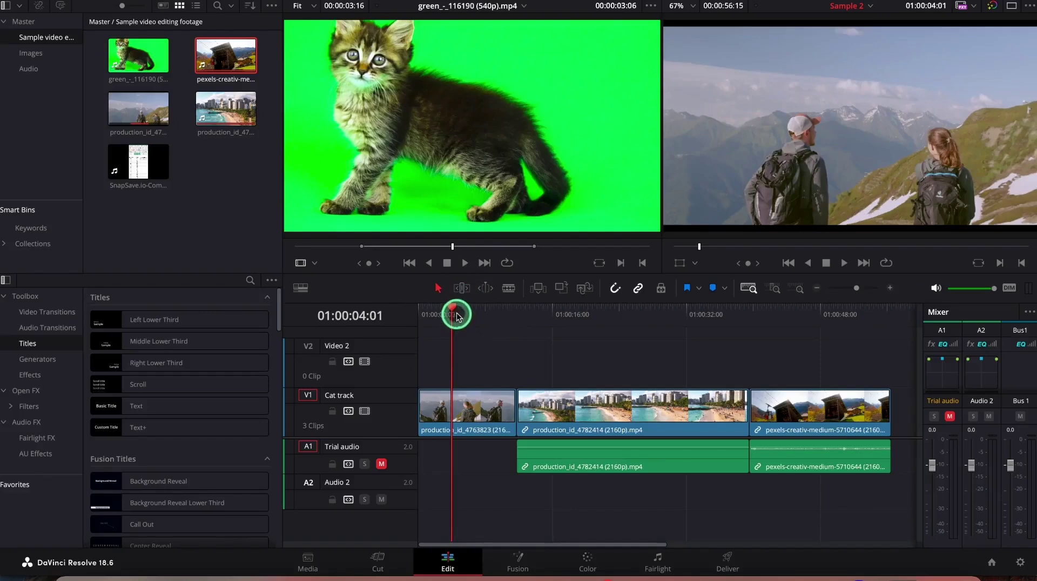
{"action": "left_click_drag", "start_coordinate": [453, 309], "coordinate": [588, 362]}
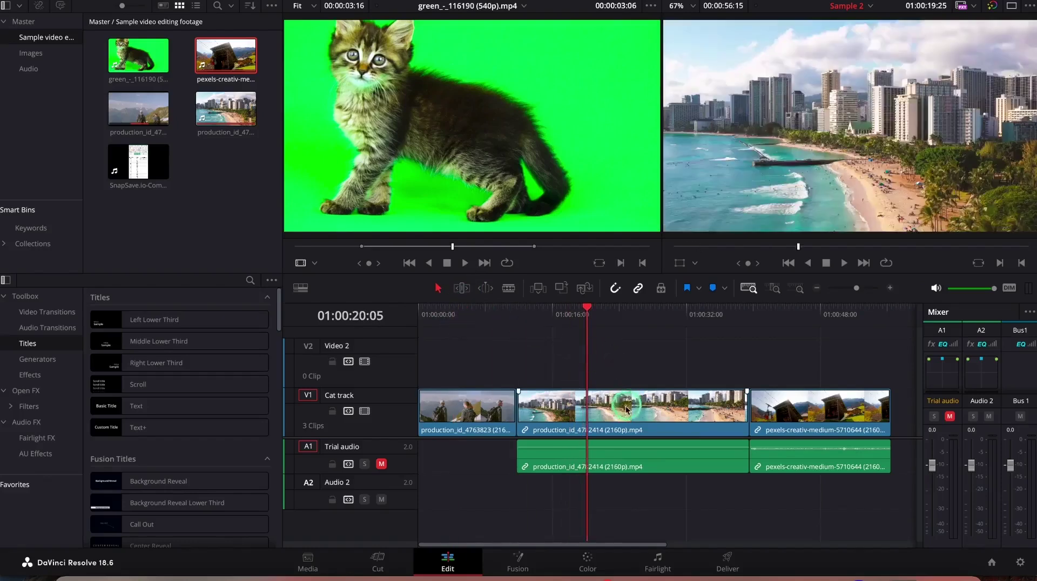
{"action": "left_click", "coordinate": [619, 409]}
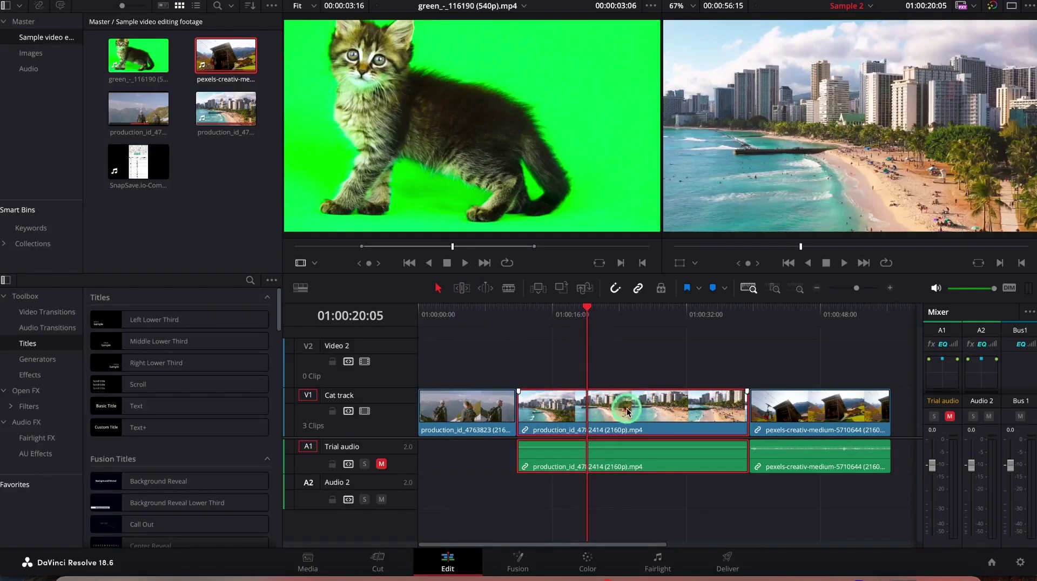
{"action": "left_click", "coordinate": [462, 288]}
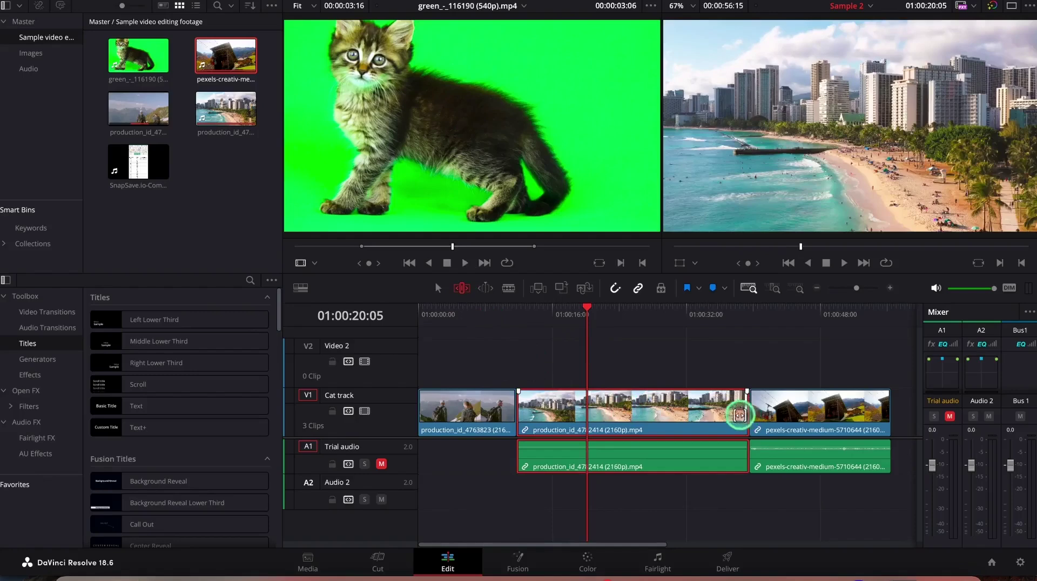
{"action": "left_click", "coordinate": [749, 409]}
{"action": "left_click_drag", "start_coordinate": [745, 412], "coordinate": [675, 415]}
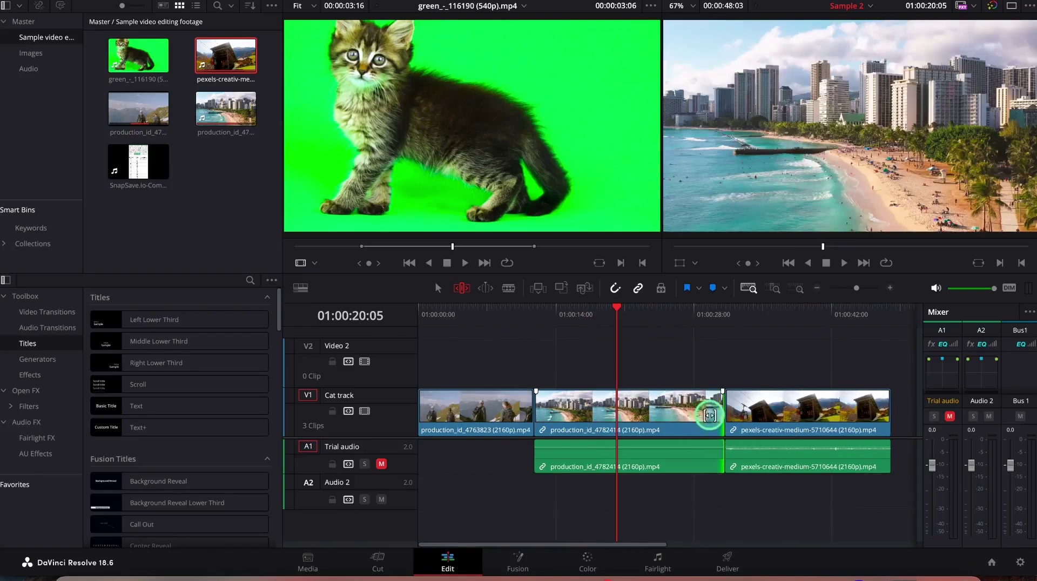
{"action": "left_click_drag", "start_coordinate": [719, 415], "coordinate": [667, 415]}
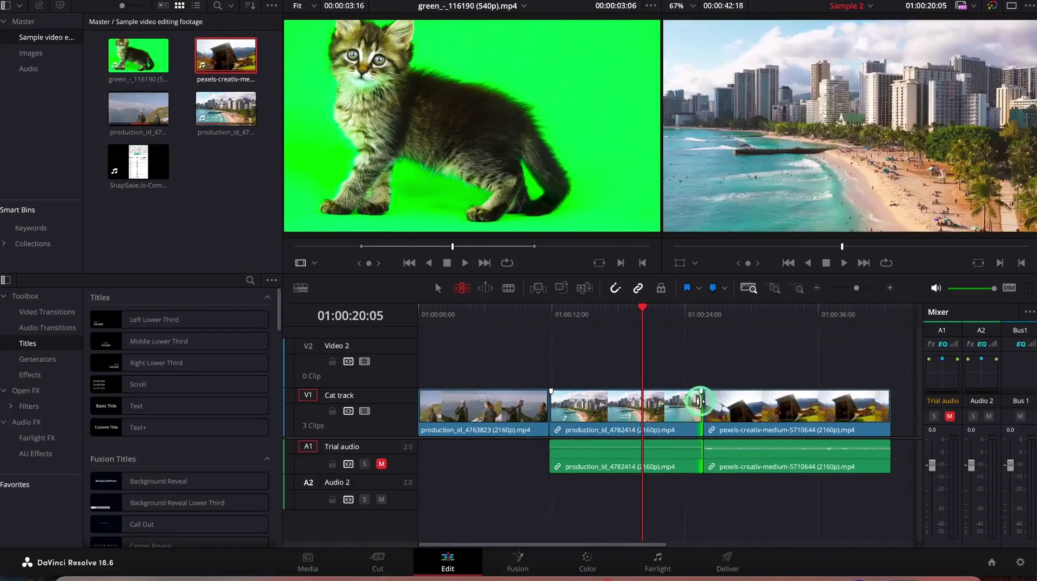
Step: Extend the end of the city beach clip to about 01:00:30 and roll its cut with the pexels-creativ-medium clip by +00:19
{"action": "left_click", "coordinate": [698, 413]}
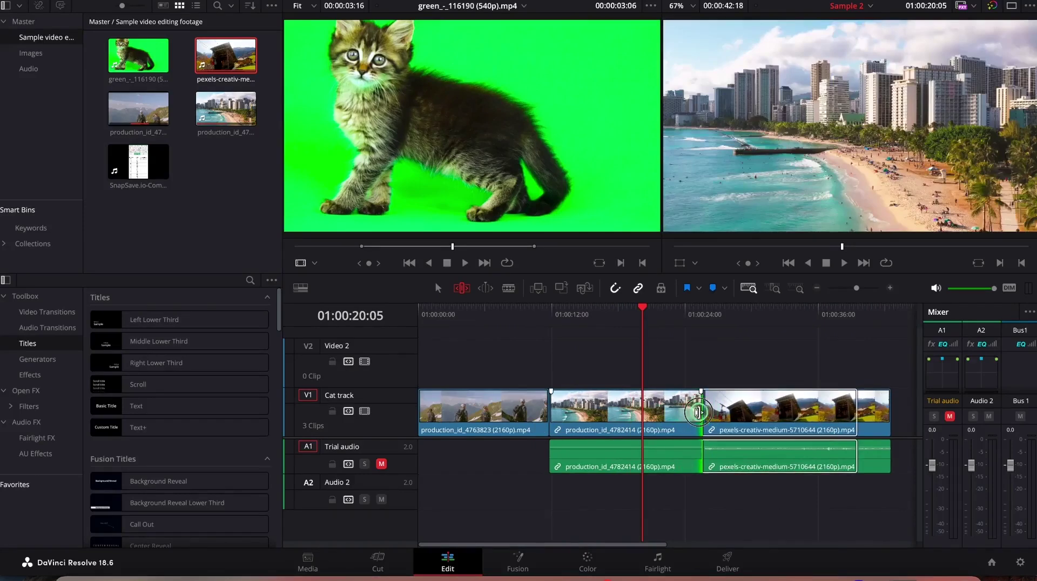
{"action": "left_click_drag", "start_coordinate": [698, 413], "coordinate": [729, 413]}
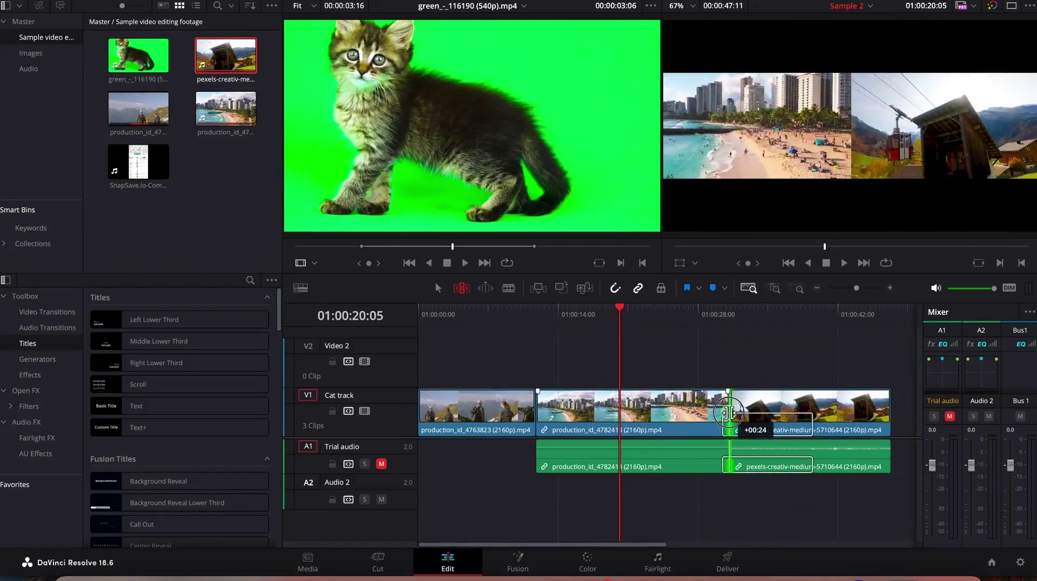
{"action": "left_click_drag", "start_coordinate": [729, 413], "coordinate": [727, 413]}
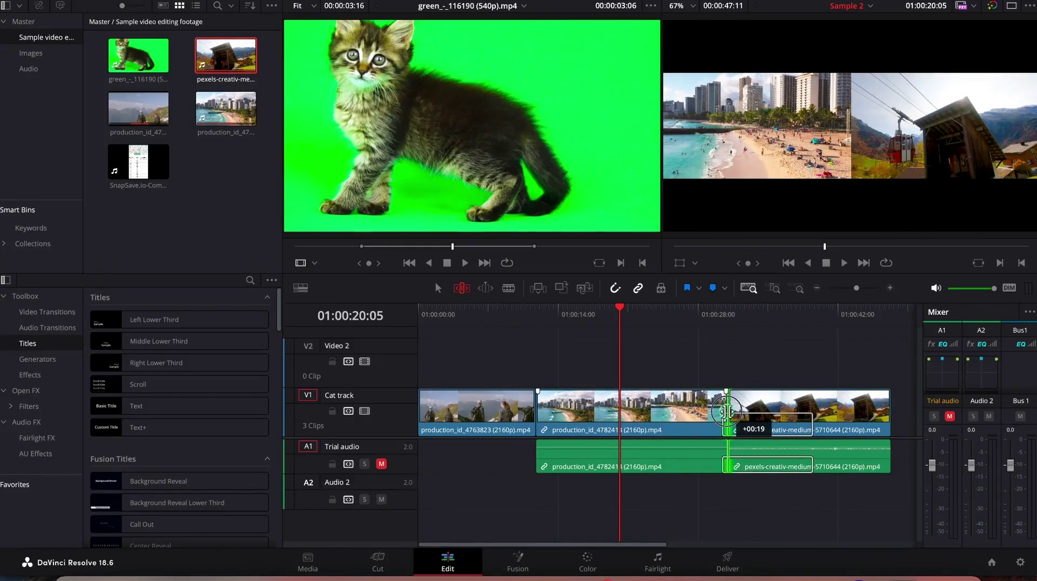
{"action": "left_click_drag", "start_coordinate": [727, 413], "coordinate": [727, 412]}
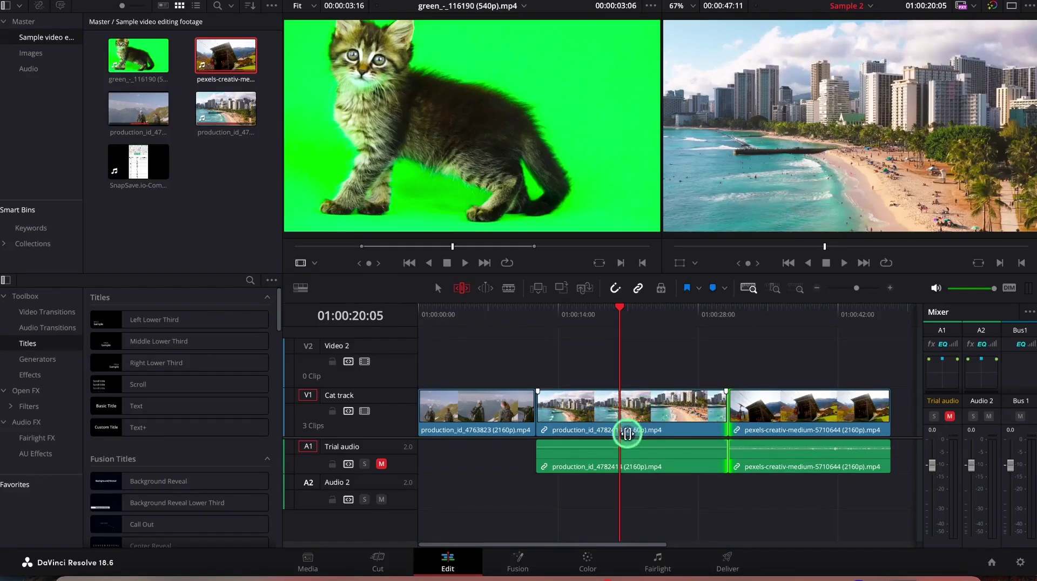
Step: Slide the city beach clip to start at about 01:00:14:15 between its neighbours, and slip its content by about -03:23
{"action": "left_click_drag", "start_coordinate": [630, 429], "coordinate": [650, 431]}
{"action": "left_click_drag", "start_coordinate": [657, 431], "coordinate": [621, 409]}
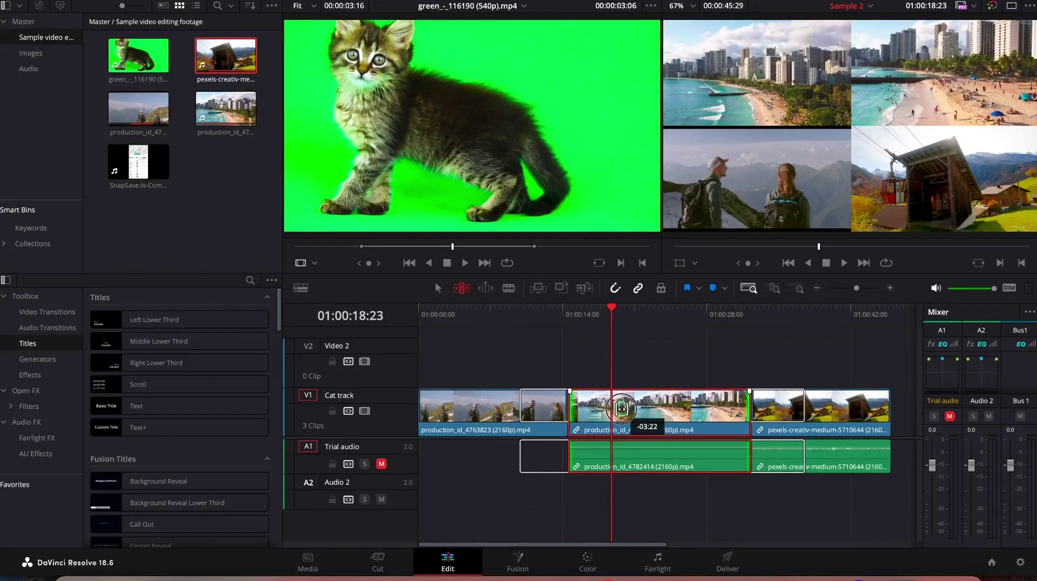
{"action": "left_click_drag", "start_coordinate": [621, 409], "coordinate": [621, 409]}
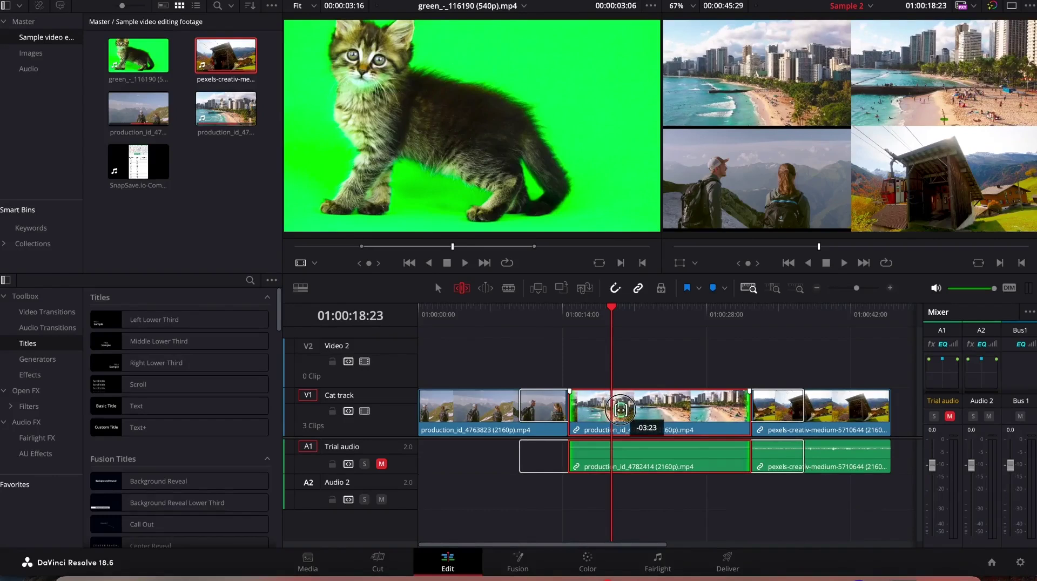
{"action": "left_click_drag", "start_coordinate": [621, 410], "coordinate": [619, 409]}
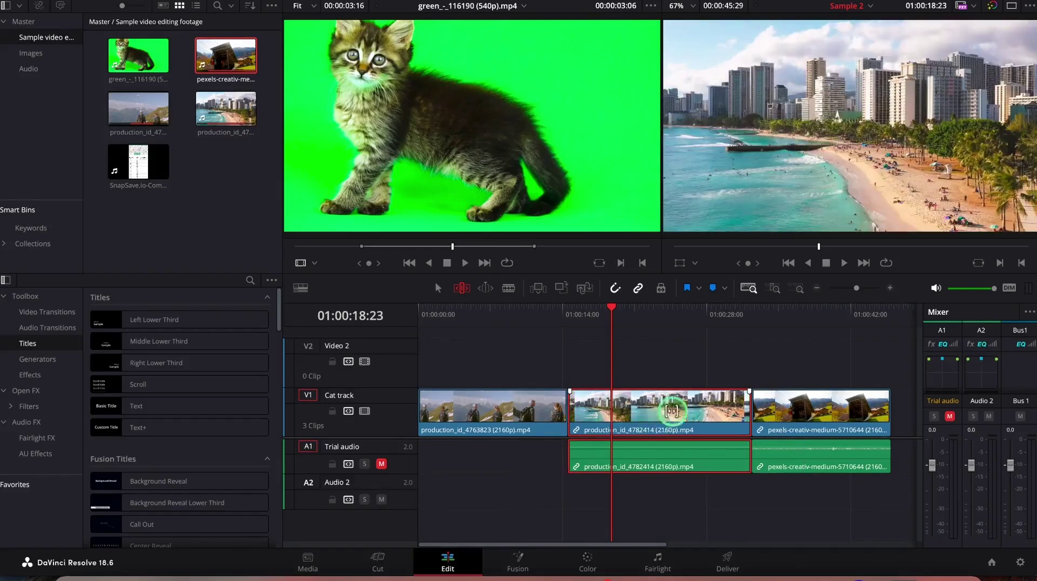
Step: Turn on Dynamic Trim Mode (Slip), select the city beach clip and nudge it later along the Cat track to start at about 01:00:29
{"action": "key", "text": "Home"}
{"action": "key", "text": "a"}
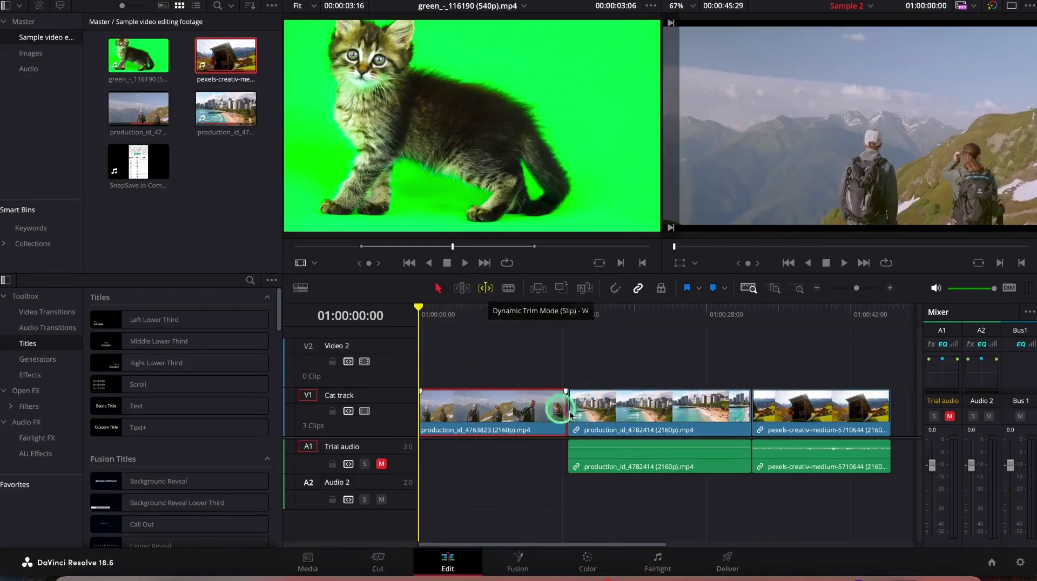
{"action": "left_click", "coordinate": [645, 413]}
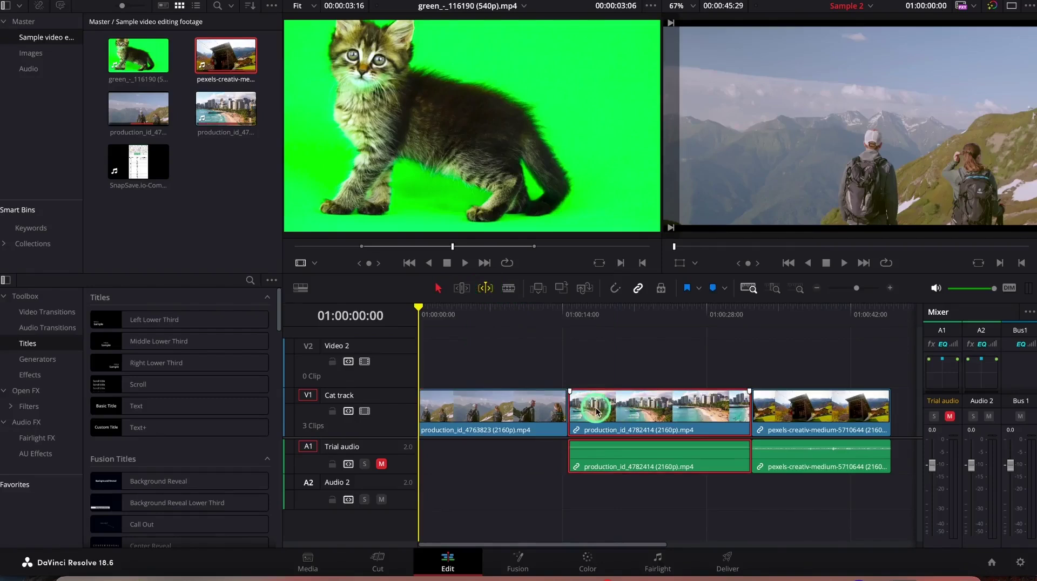
{"action": "left_click_drag", "start_coordinate": [601, 414], "coordinate": [639, 425]}
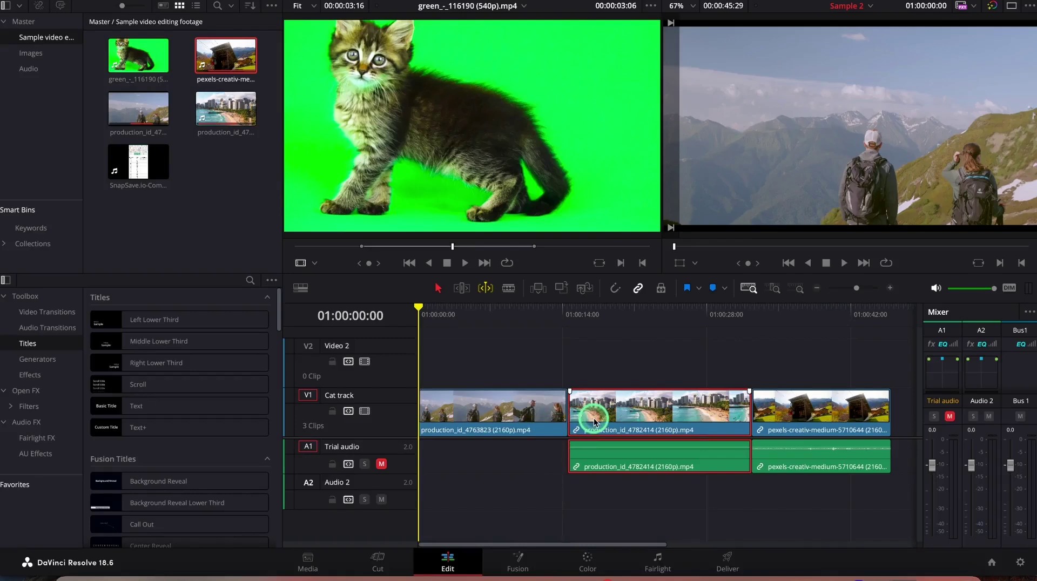
{"action": "key", "text": "shift+period"}
{"action": "key", "text": "shift+period"}
{"action": "key", "text": "shift+period"}
{"action": "key", "text": "shift+period"}
{"action": "key", "text": "shift+period"}
{"action": "key", "text": "shift+period"}
{"action": "key", "text": "shift+period"}
{"action": "key", "text": "shift+period"}
{"action": "key", "text": "shift+period"}
{"action": "key", "text": "shift+period"}
{"action": "key", "text": "shift+period"}
{"action": "key", "text": "shift+period"}
{"action": "key", "text": "shift+period"}
{"action": "key", "text": "shift+period"}
{"action": "key", "text": "shift+period"}
{"action": "key", "text": "shift+period"}
{"action": "key", "text": "shift+period"}
{"action": "key", "text": "shift+period"}
{"action": "key", "text": "shift+period"}
{"action": "key", "text": "shift+period"}
{"action": "key", "text": "shift+period"}
{"action": "key", "text": "shift+period"}
{"action": "key", "text": "shift+period"}
{"action": "key", "text": "shift+period"}
{"action": "key", "text": "shift+period"}
{"action": "key", "text": "shift+period"}
{"action": "key", "text": "shift+period"}
{"action": "key", "text": "shift+period"}
{"action": "key", "text": "shift+period"}
{"action": "key", "text": "shift+period"}
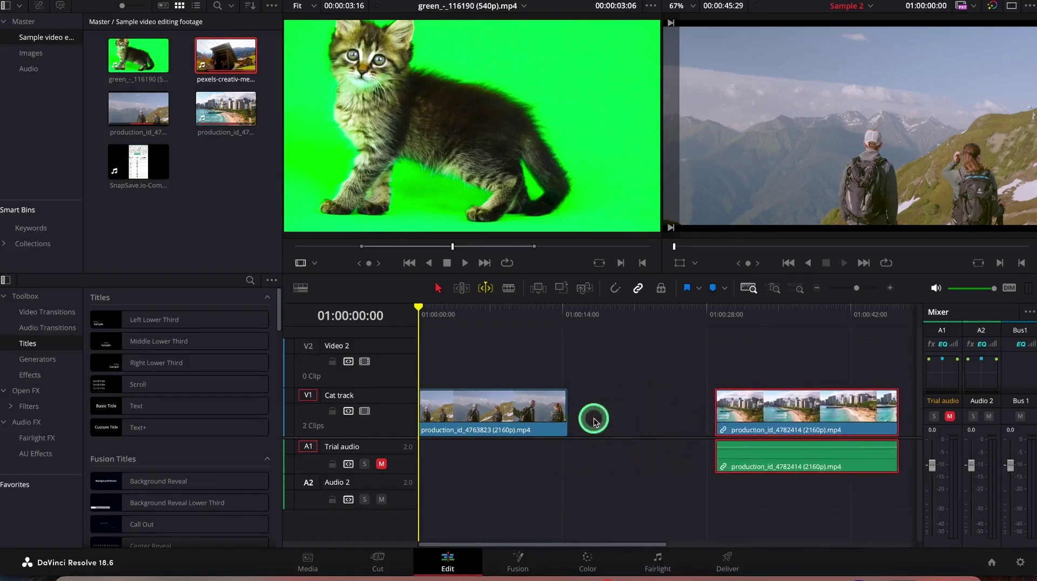
{"action": "key", "text": "shift+period"}
{"action": "key", "text": "shift+period"}
{"action": "key", "text": "shift+period"}
{"action": "key", "text": "shift+period"}
{"action": "key", "text": "shift+period"}
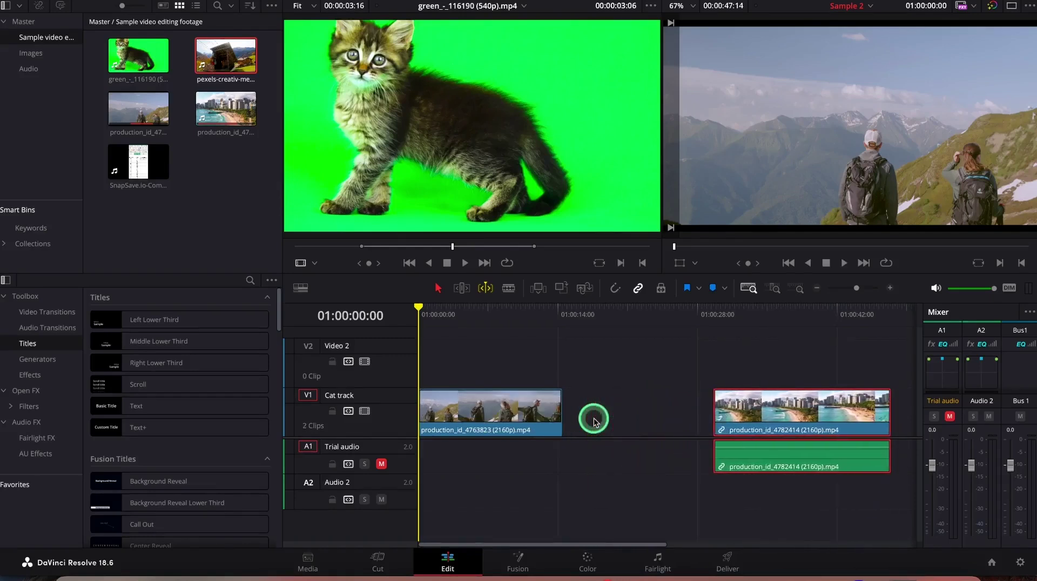
Step: Undo the nudging of the city beach clip, and nudge it later again to start at about 01:00:20
{"action": "key", "text": "ctrl+z"}
{"action": "key", "text": "shift+period"}
{"action": "key", "text": "shift+period"}
{"action": "key", "text": "shift+period"}
{"action": "key", "text": "shift+period"}
{"action": "key", "text": "shift+period"}
{"action": "key", "text": "shift+period"}
{"action": "key", "text": "shift+period"}
{"action": "key", "text": "shift+period"}
{"action": "key", "text": "shift+period"}
{"action": "key", "text": "shift+period"}
{"action": "key", "text": "shift+period"}
{"action": "key", "text": "shift+period"}
{"action": "key", "text": "shift+period"}
{"action": "key", "text": "shift+period"}
{"action": "key", "text": "shift+period"}
{"action": "key", "text": "shift+period"}
{"action": "key", "text": "shift+period"}
{"action": "key", "text": "shift+period"}
{"action": "key", "text": "shift+period"}
{"action": "key", "text": "shift+period"}
{"action": "key", "text": "shift+period"}
{"action": "key", "text": "shift+period"}
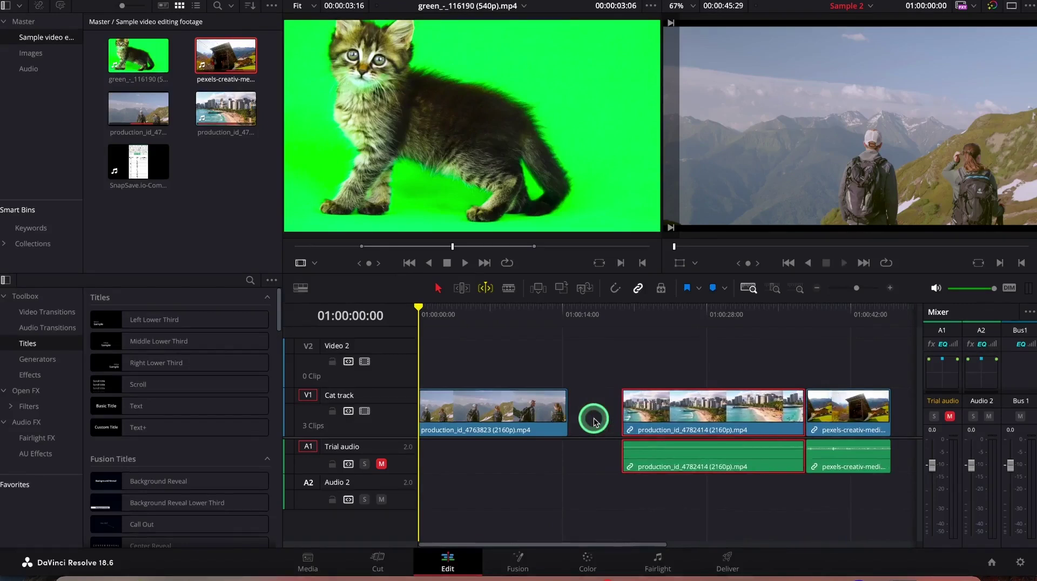
Step: Nudge the city beach clip earlier over the mountain clip to start at about 01:00:04, and undo the nudges
{"action": "key", "text": "shift+comma"}
{"action": "key", "text": "shift+comma"}
{"action": "key", "text": "shift+comma"}
{"action": "key", "text": "shift+comma"}
{"action": "key", "text": "shift+comma"}
{"action": "key", "text": "shift+comma"}
{"action": "key", "text": "shift+comma"}
{"action": "key", "text": "shift+comma"}
{"action": "key", "text": "shift+comma"}
{"action": "key", "text": "shift+comma"}
{"action": "key", "text": "shift+comma"}
{"action": "key", "text": "shift+comma"}
{"action": "key", "text": "shift+comma"}
{"action": "key", "text": "shift+comma"}
{"action": "key", "text": "shift+comma"}
{"action": "key", "text": "shift+comma"}
{"action": "key", "text": "shift+comma"}
{"action": "key", "text": "shift+comma"}
{"action": "key", "text": "shift+comma"}
{"action": "key", "text": "shift+comma"}
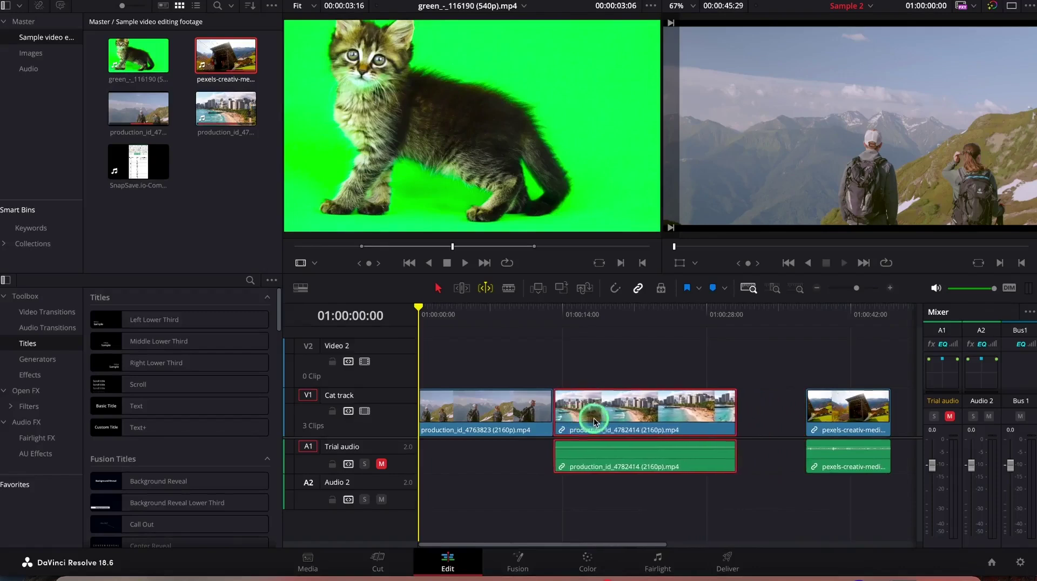
{"action": "key", "text": "shift+comma"}
{"action": "key", "text": "shift+comma"}
{"action": "key", "text": "shift+comma"}
{"action": "key", "text": "shift+comma"}
{"action": "key", "text": "shift+comma"}
{"action": "key", "text": "shift+comma"}
{"action": "key", "text": "shift+comma"}
{"action": "key", "text": "shift+comma"}
{"action": "key", "text": "shift+comma"}
{"action": "key", "text": "shift+comma"}
{"action": "key", "text": "shift+comma"}
{"action": "key", "text": "shift+comma"}
{"action": "key", "text": "shift+comma"}
{"action": "key", "text": "shift+comma"}
{"action": "key", "text": "shift+comma"}
{"action": "key", "text": "shift+comma"}
{"action": "key", "text": "shift+comma"}
{"action": "key", "text": "shift+comma"}
{"action": "key", "text": "shift+comma"}
{"action": "key", "text": "shift+comma"}
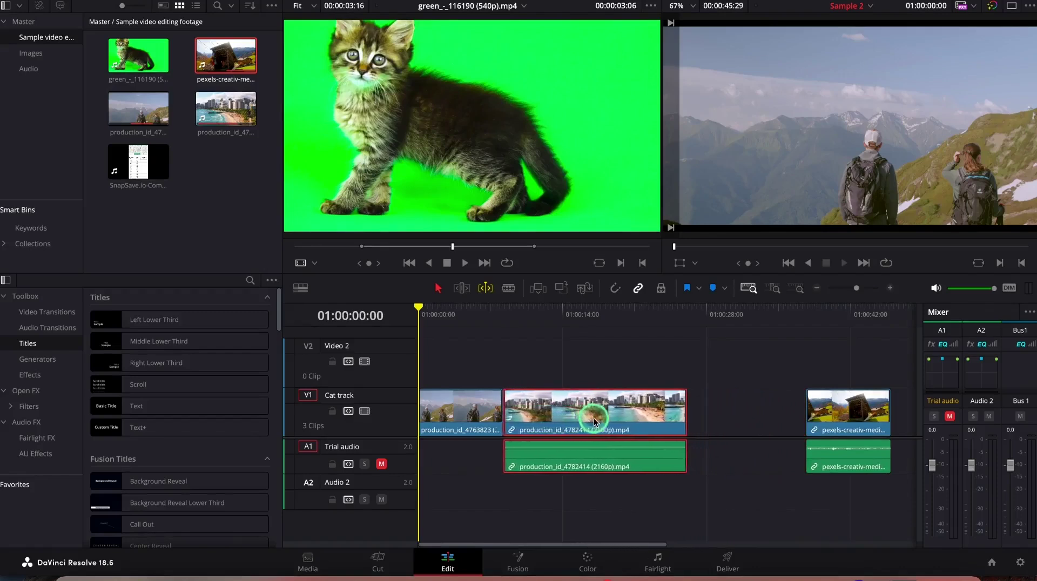
{"action": "key", "text": "shift+comma"}
{"action": "key", "text": "shift+comma"}
{"action": "key", "text": "shift+comma"}
{"action": "key", "text": "shift+comma"}
{"action": "key", "text": "shift+comma"}
{"action": "key", "text": "shift+comma"}
{"action": "key", "text": "shift+comma"}
{"action": "key", "text": "shift+comma"}
{"action": "key", "text": "shift+comma"}
{"action": "key", "text": "shift+comma"}
{"action": "key", "text": "shift+comma"}
{"action": "key", "text": "shift+comma"}
{"action": "key", "text": "shift+comma"}
{"action": "key", "text": "shift+comma"}
{"action": "key", "text": "shift+comma"}
{"action": "key", "text": "shift+comma"}
{"action": "key", "text": "shift+comma"}
{"action": "key", "text": "shift+comma"}
{"action": "key", "text": "shift+comma"}
{"action": "key", "text": "shift+comma"}
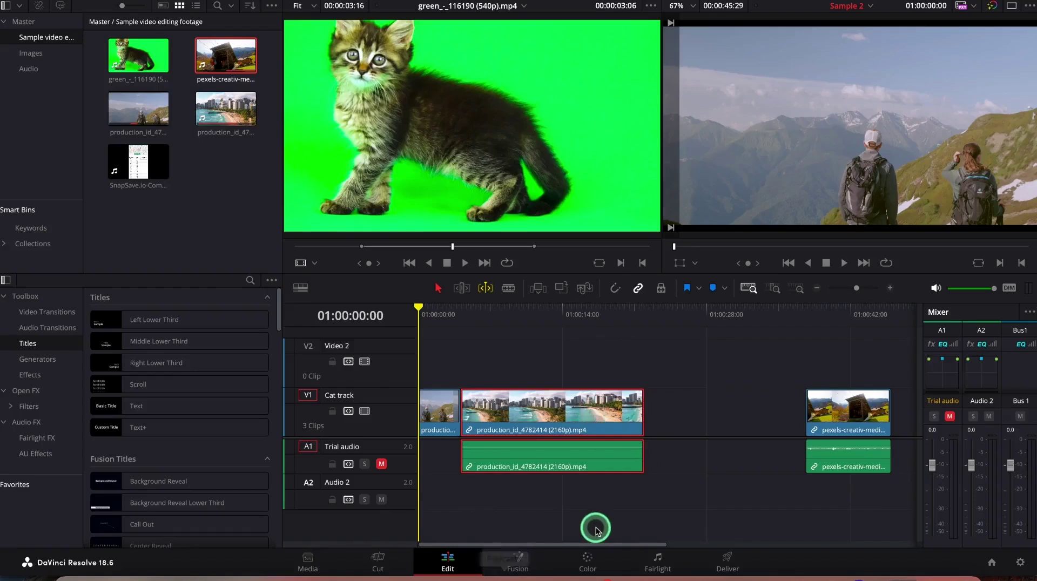
{"action": "key", "text": "ctrl+z"}
{"action": "key", "text": "ctrl+z"}
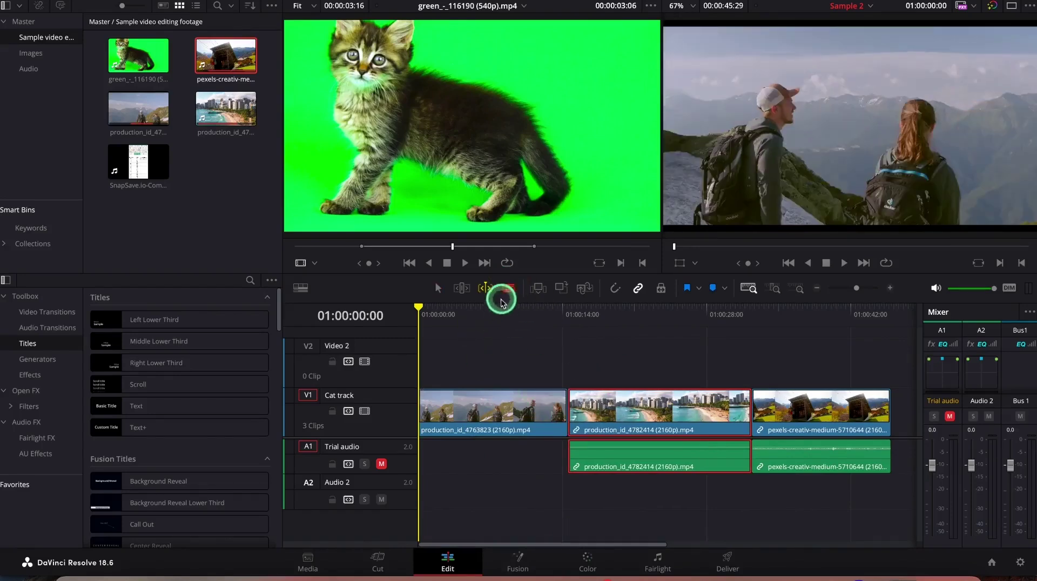
Step: With Dynamic Trim off, blade the city beach clip at three points from 01:00:18:02, and the pexels-creativ-medium clip at two points up to 01:00:41:17
{"action": "left_click", "coordinate": [484, 288]}
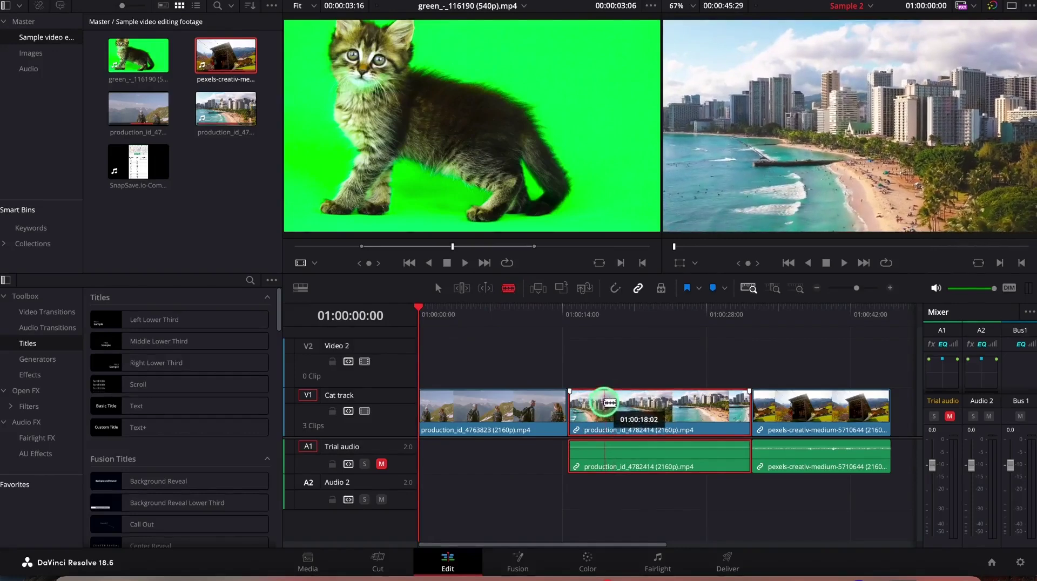
{"action": "left_click", "coordinate": [604, 403]}
{"action": "left_click", "coordinate": [663, 407]}
{"action": "left_click", "coordinate": [713, 409]}
{"action": "left_click", "coordinate": [809, 409]}
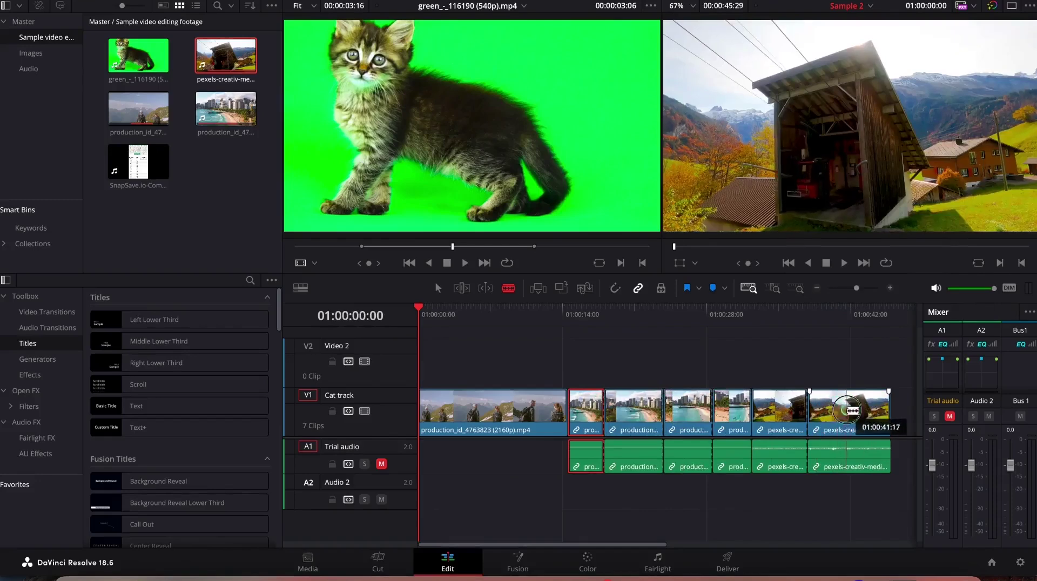
{"action": "left_click", "coordinate": [846, 409]}
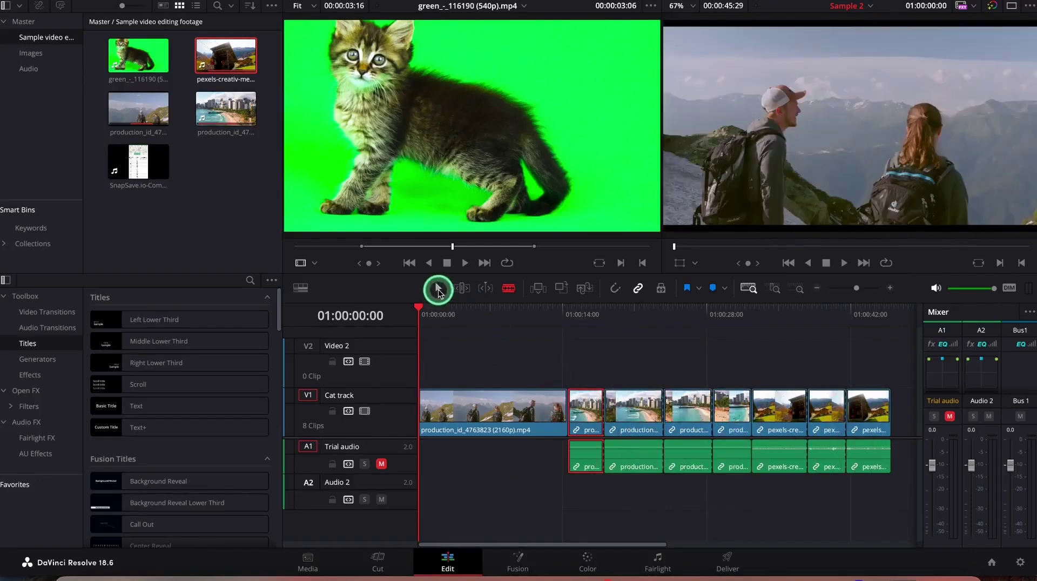
Step: Return to Selection Mode and move the four cut pieces of the city beach clip up from the Cat track to Video 2
{"action": "left_click", "coordinate": [439, 291]}
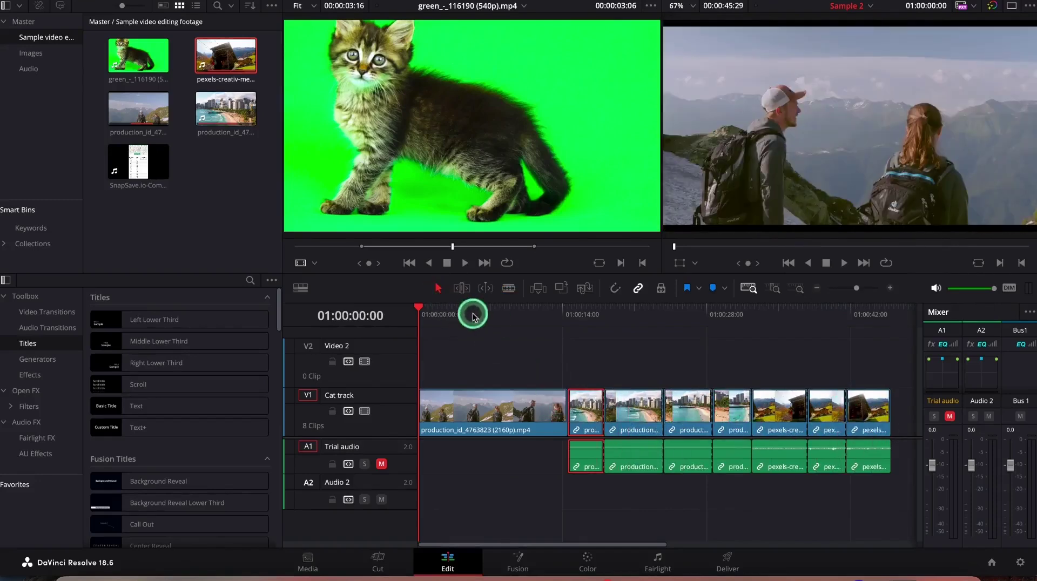
{"action": "left_click_drag", "start_coordinate": [583, 413], "coordinate": [574, 364]}
{"action": "left_click_drag", "start_coordinate": [626, 413], "coordinate": [636, 363]}
{"action": "left_click_drag", "start_coordinate": [679, 402], "coordinate": [737, 372]}
{"action": "left_click_drag", "start_coordinate": [734, 397], "coordinate": [474, 371]}
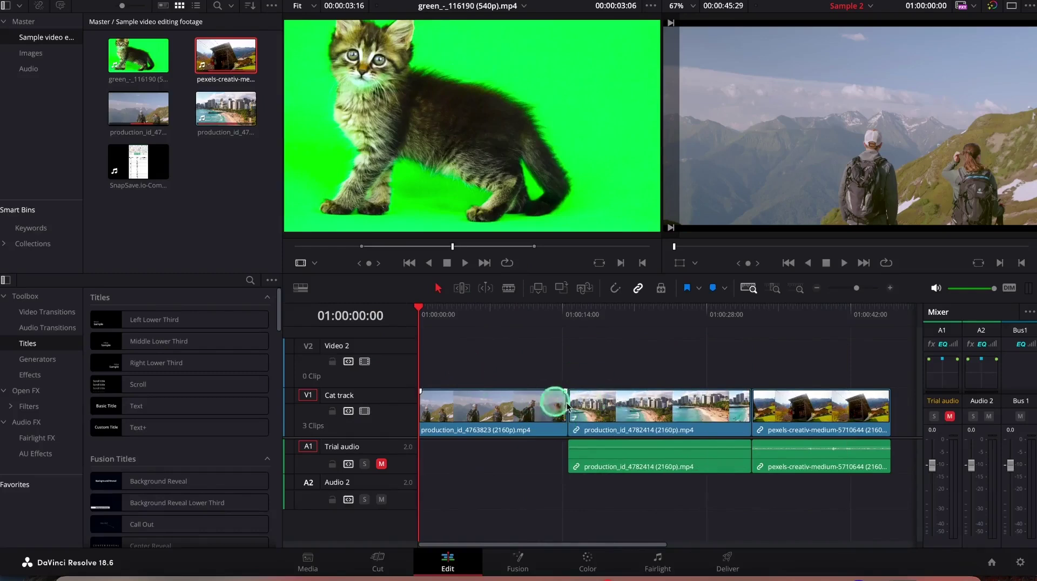
Step: Trim the start of the city beach clip to 01:00:18:02 and its end to 01:00:26:06 without rippling the neighbouring clips
{"action": "left_click_drag", "start_coordinate": [425, 309], "coordinate": [605, 350]}
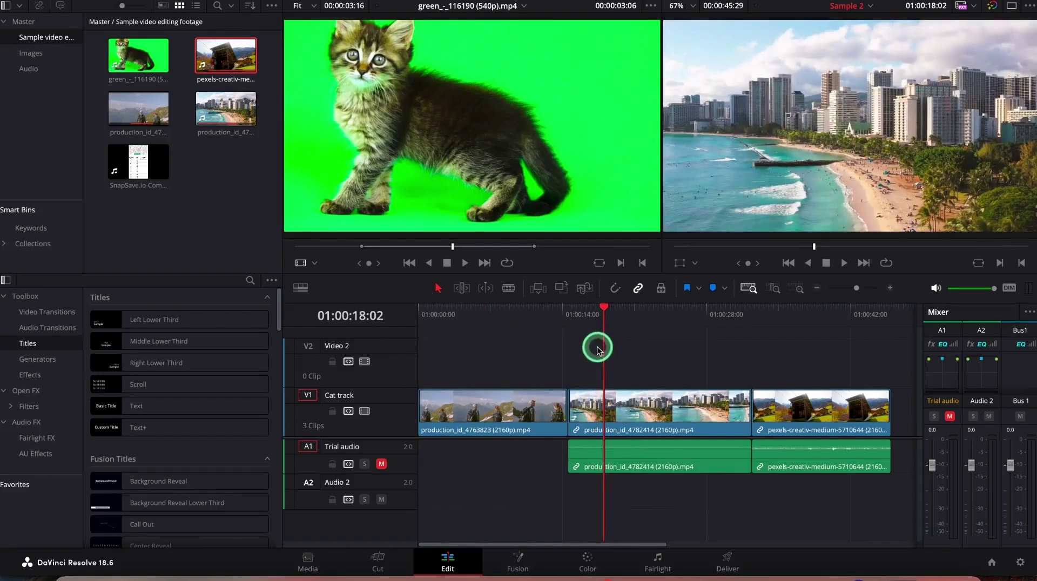
{"action": "key", "text": "shift+bracketleft"}
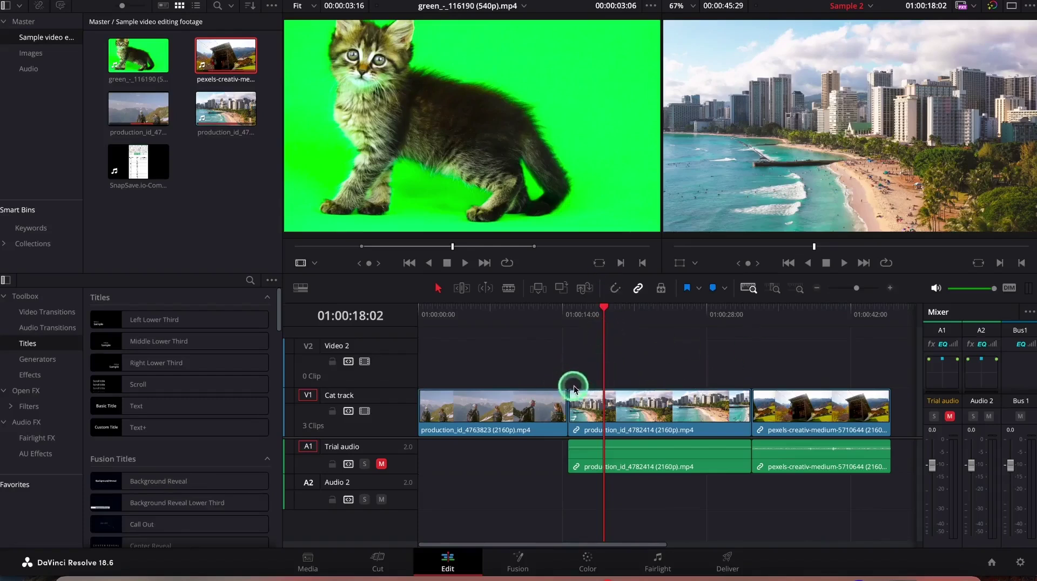
{"action": "key", "text": "shift+bracketleft"}
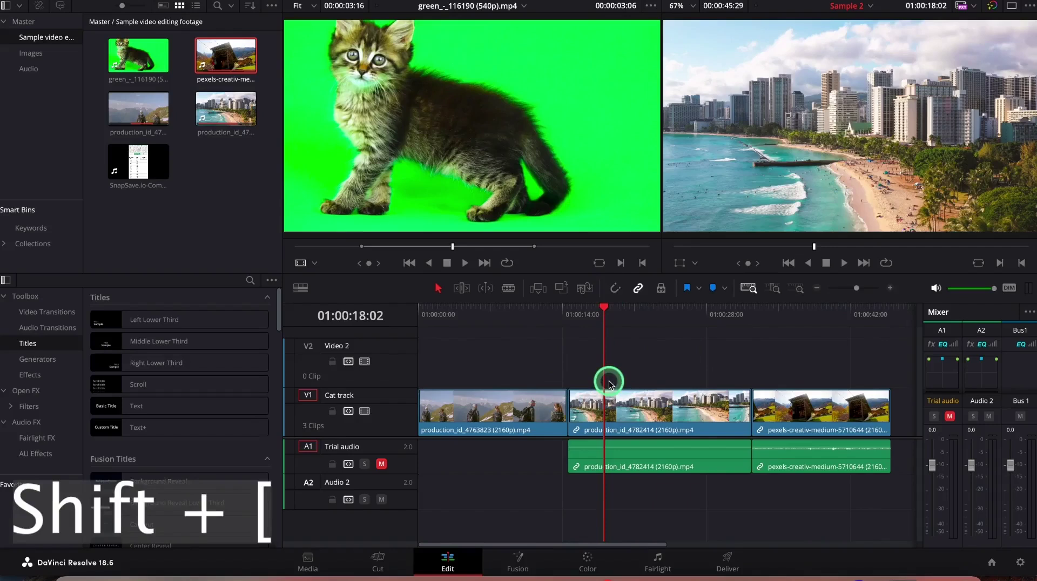
{"action": "key", "text": "shift+bracketleft"}
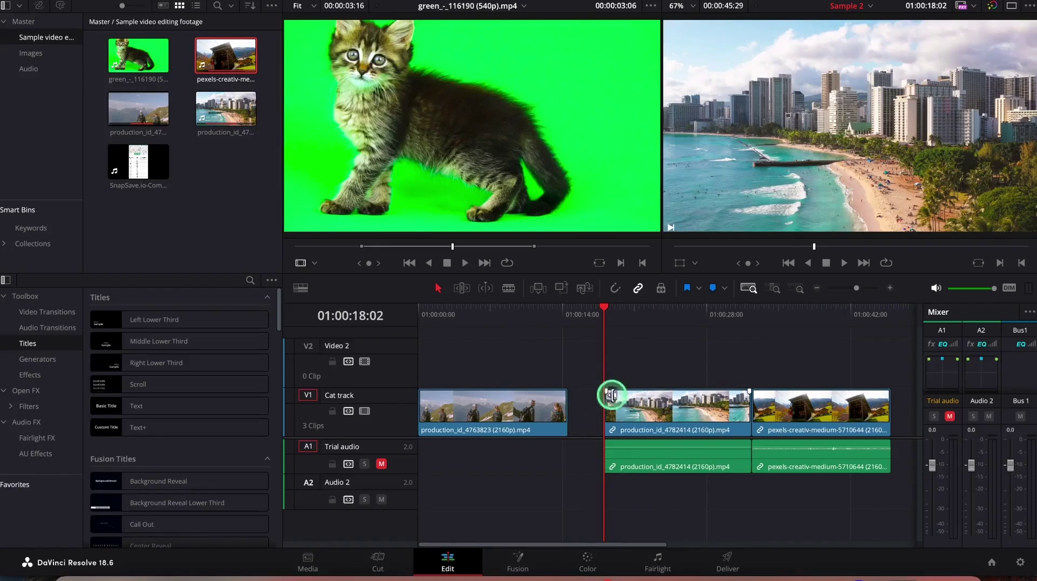
{"action": "left_click_drag", "start_coordinate": [607, 307], "coordinate": [688, 313]}
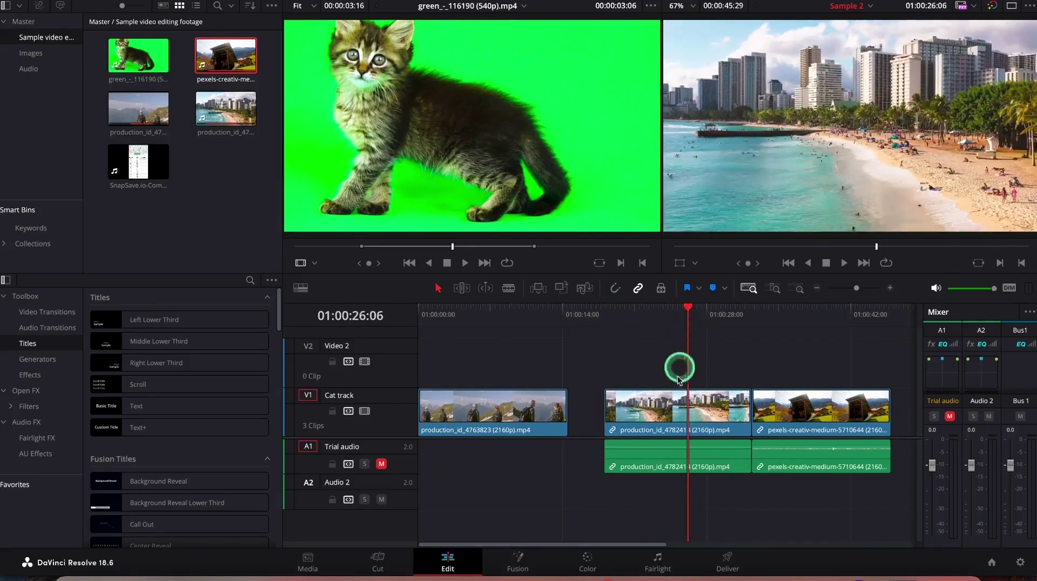
{"action": "left_click", "coordinate": [690, 396]}
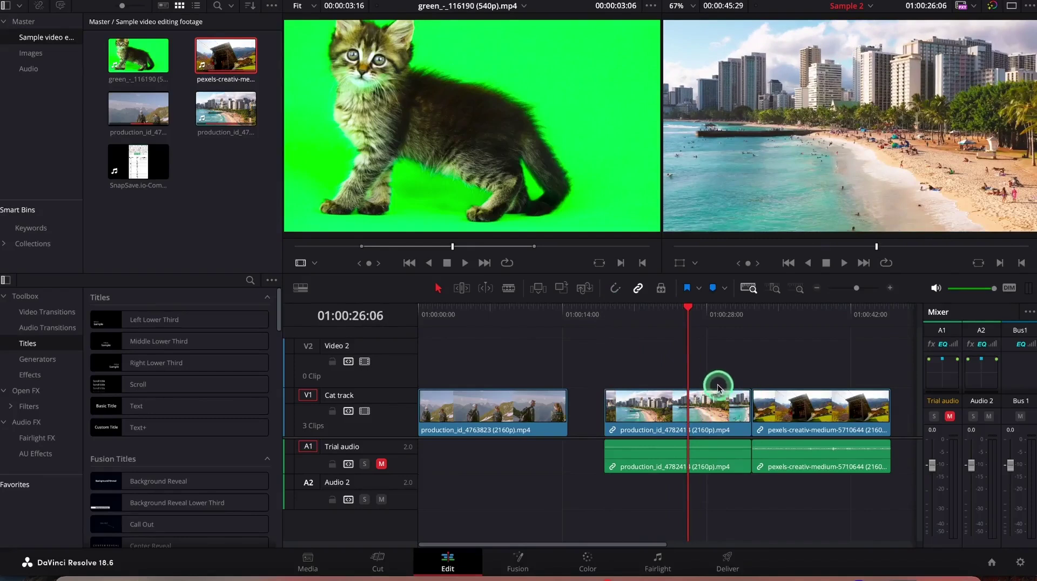
{"action": "key", "text": "shift+bracketright"}
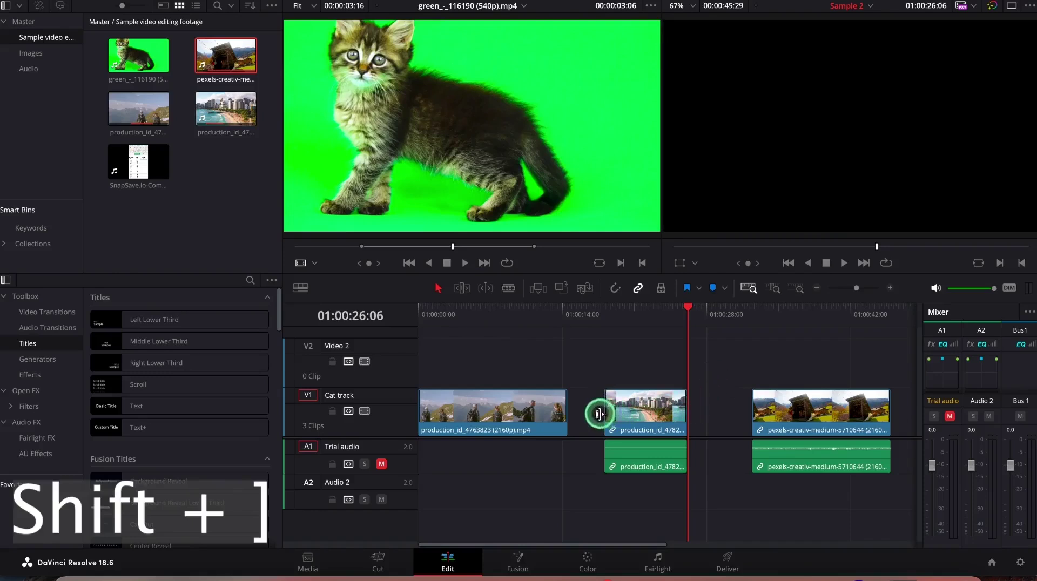
Step: Delete the gaps before and after the trimmed city beach clip on the Cat track
{"action": "left_click", "coordinate": [577, 419]}
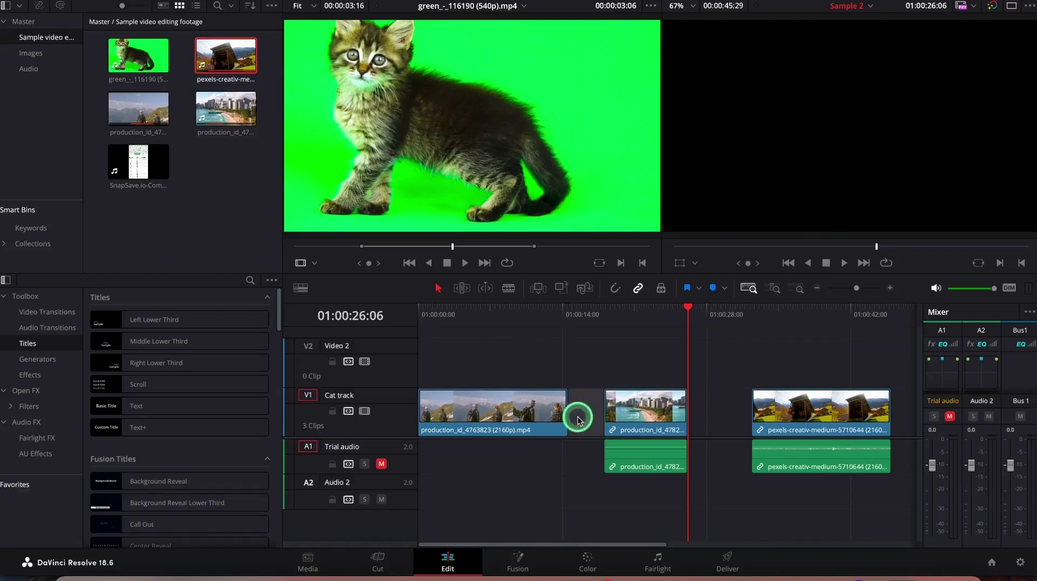
{"action": "key", "text": "Delete"}
{"action": "left_click", "coordinate": [711, 401]}
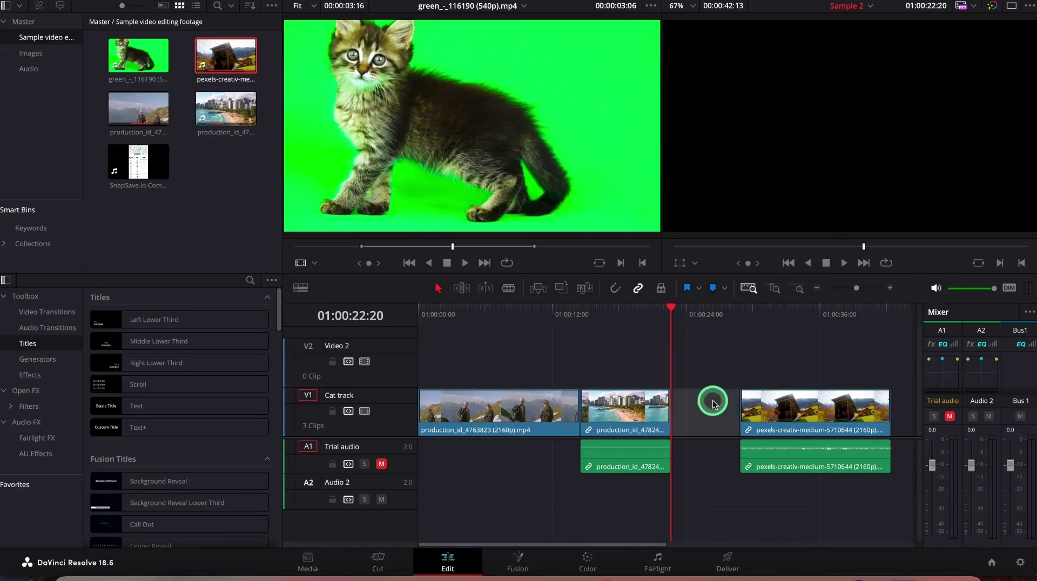
{"action": "key", "text": "Delete"}
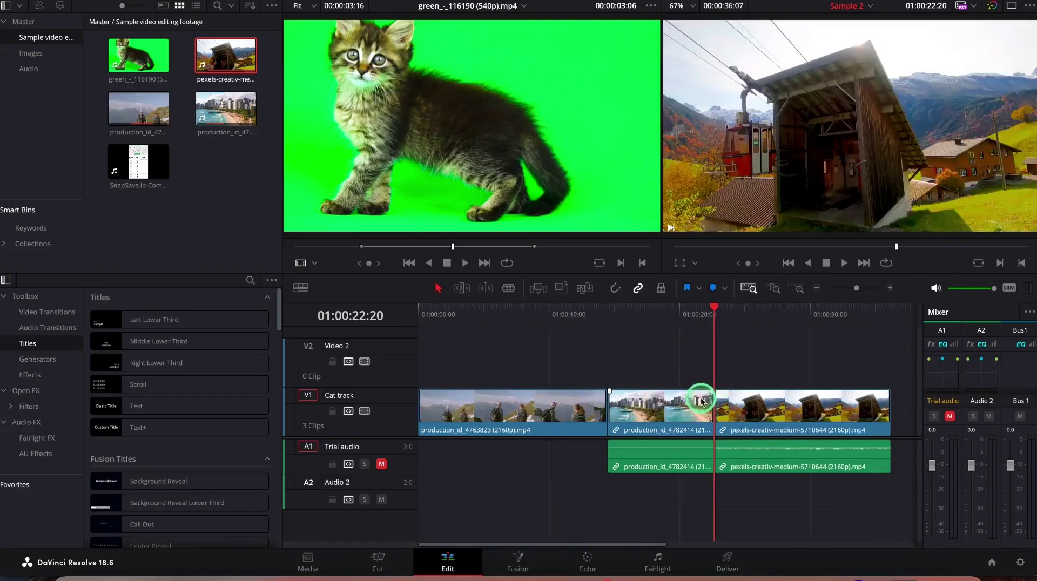
Step: Undo both gap deletions and both trims of the city beach clip
{"action": "key", "text": "ctrl+z"}
{"action": "key", "text": "ctrl+z"}
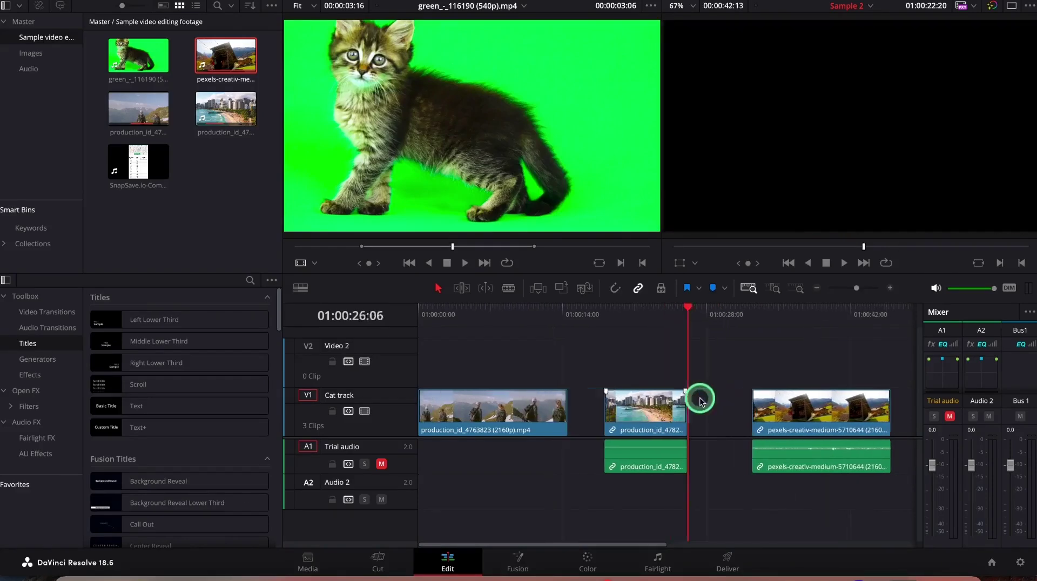
{"action": "key", "text": "ctrl+z"}
{"action": "key", "text": "ctrl+z"}
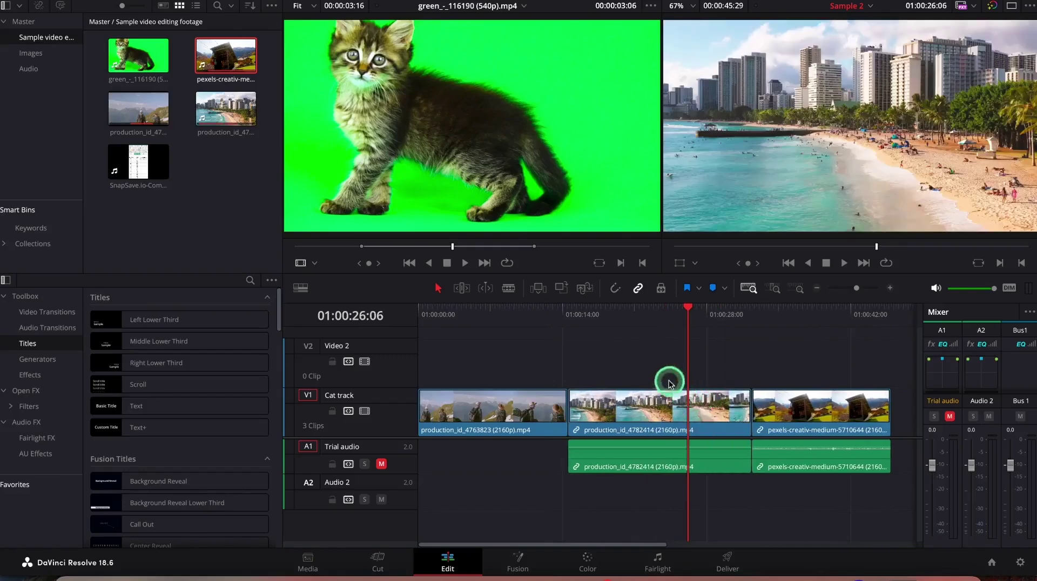
Step: Ripple trim the start of the city beach clip at 01:00:19:06
{"action": "left_click_drag", "start_coordinate": [687, 307], "coordinate": [614, 319]}
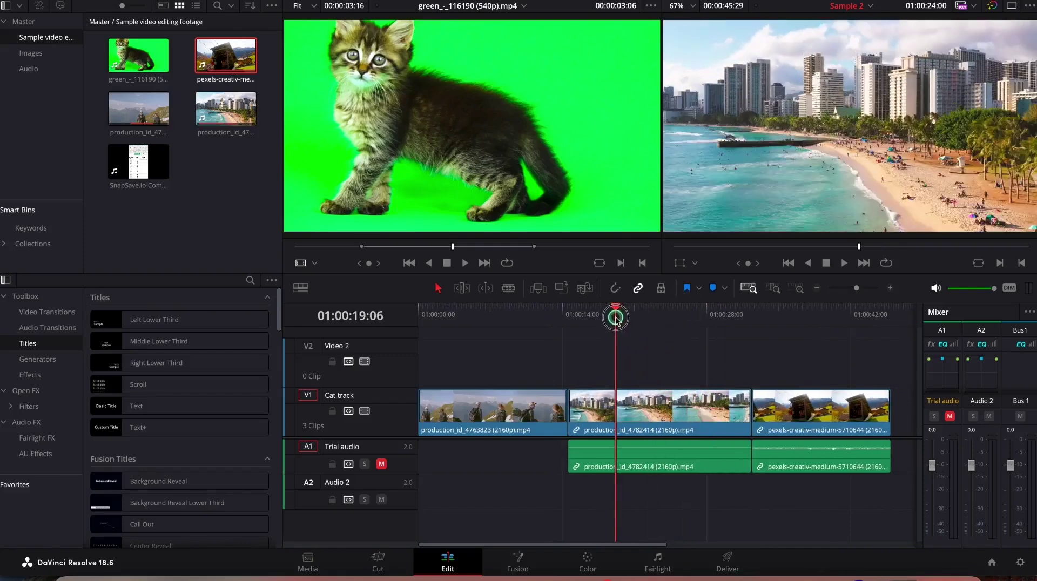
{"action": "left_click", "coordinate": [589, 411]}
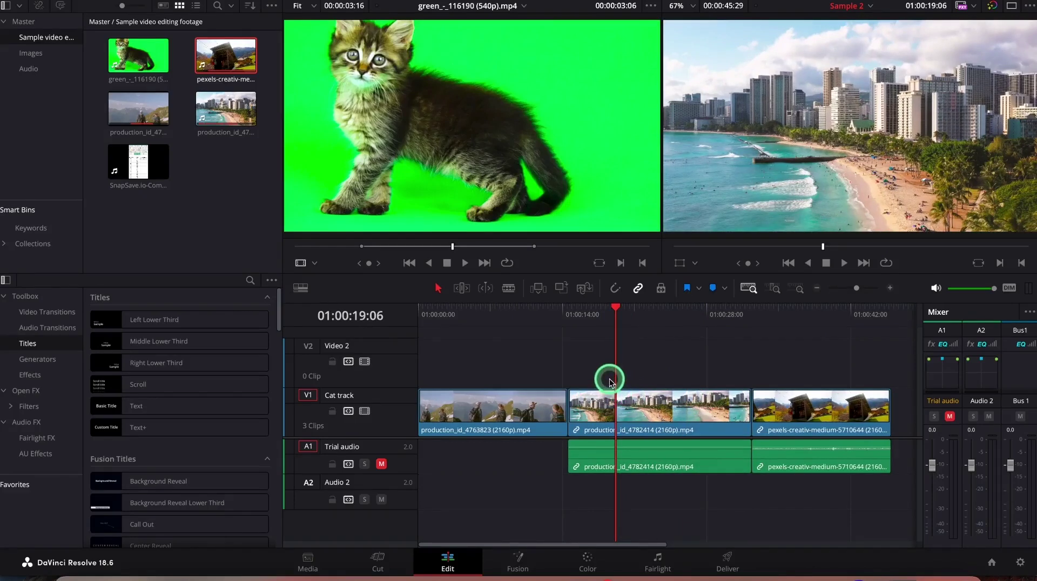
{"action": "key", "text": "super+shift+bracketleft"}
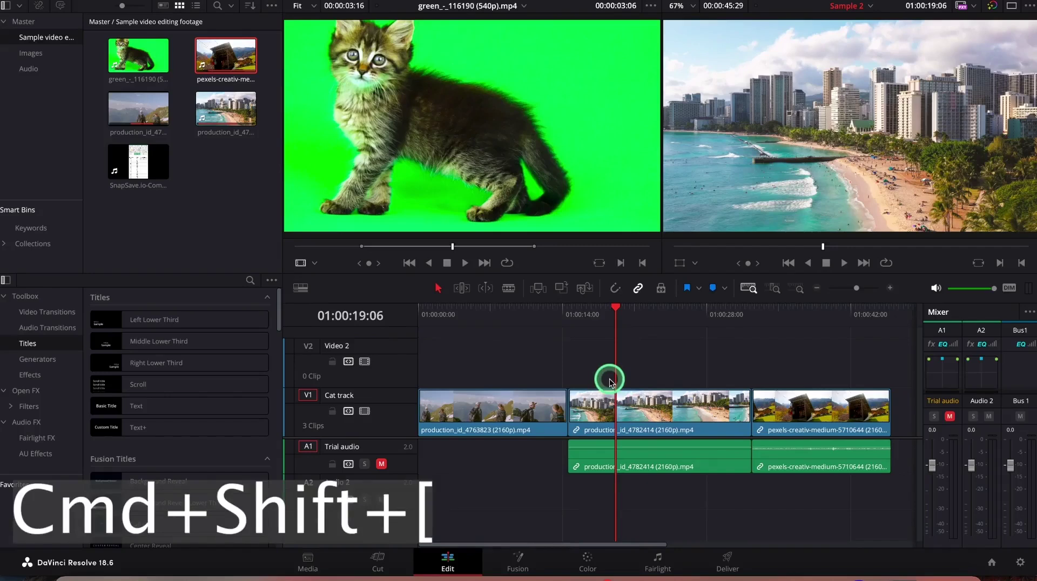
{"action": "key", "text": "super+shift+bracketleft"}
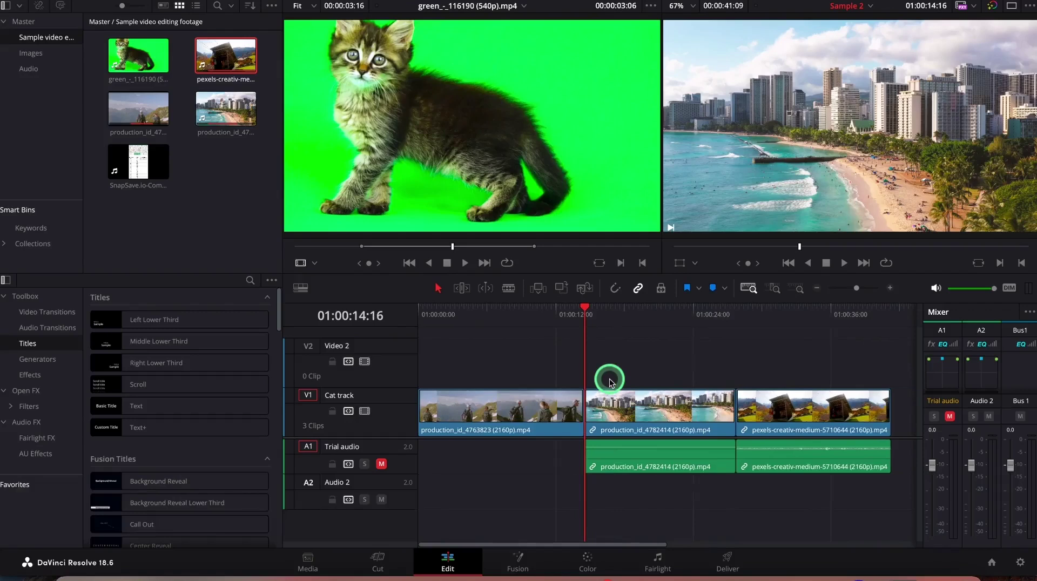
Step: Ripple trim the end of the city beach clip at 01:00:22:10
{"action": "left_click_drag", "start_coordinate": [588, 311], "coordinate": [676, 316]}
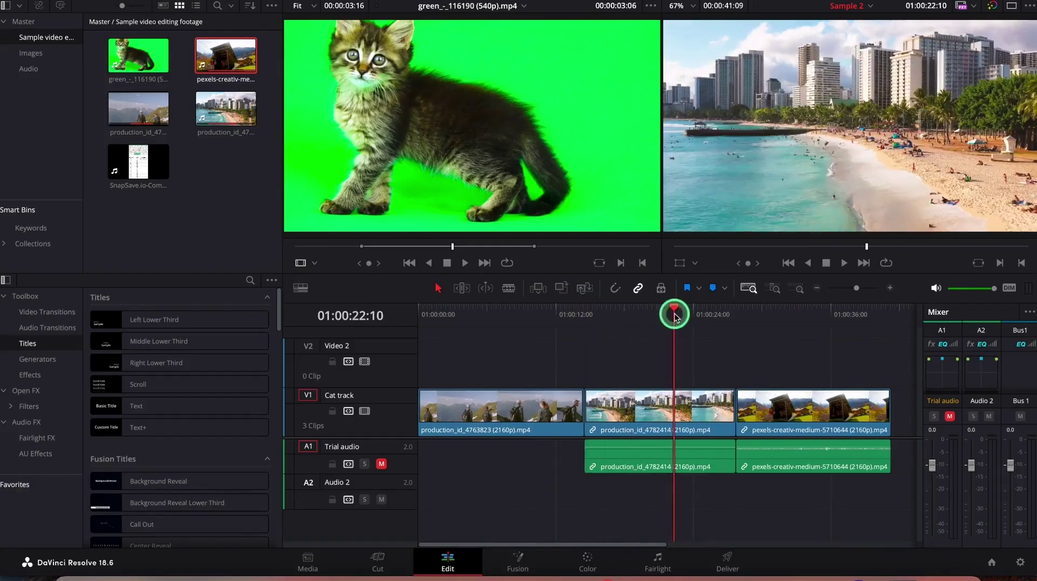
{"action": "key", "text": "super+shift+bracketright"}
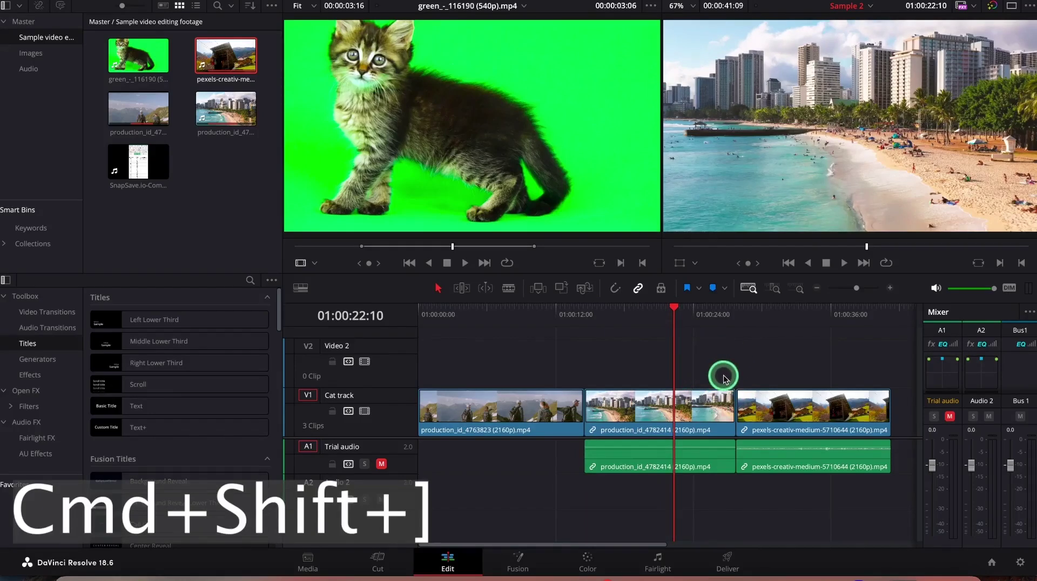
{"action": "key", "text": "super+shift+bracketright"}
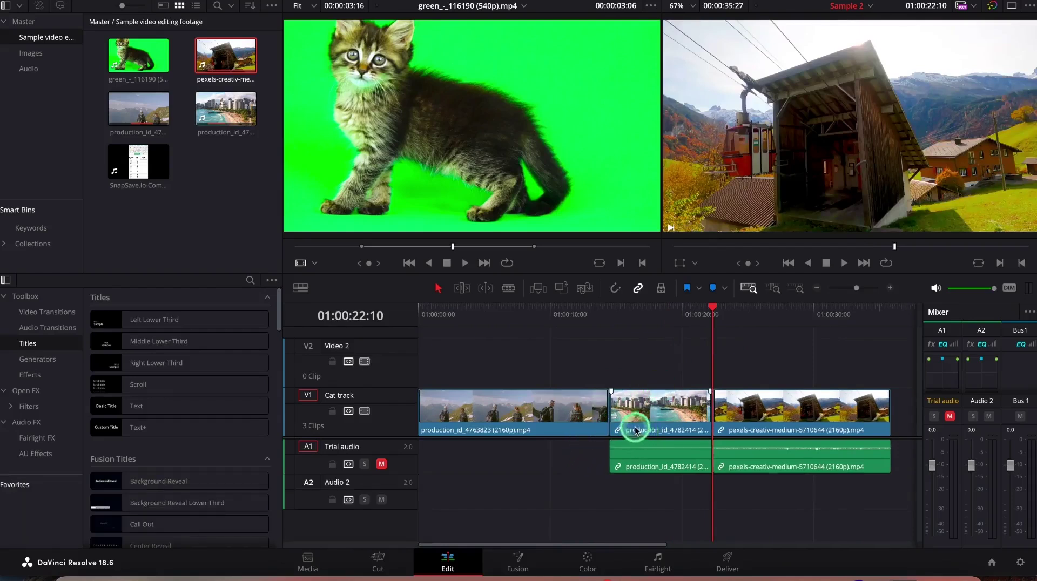
Step: Insert the green-screen kitten clip with its marked in and out range at 01:00:36:09 on the Cat track, and undo the insertion
{"action": "left_click_drag", "start_coordinate": [713, 311], "coordinate": [773, 314]}
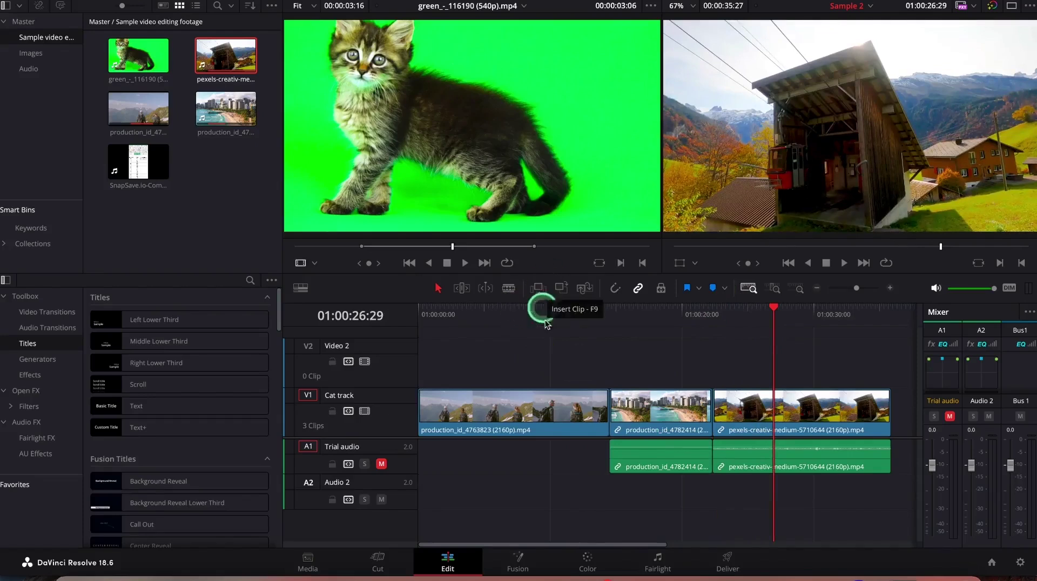
{"action": "left_click_drag", "start_coordinate": [553, 547], "coordinate": [630, 545]}
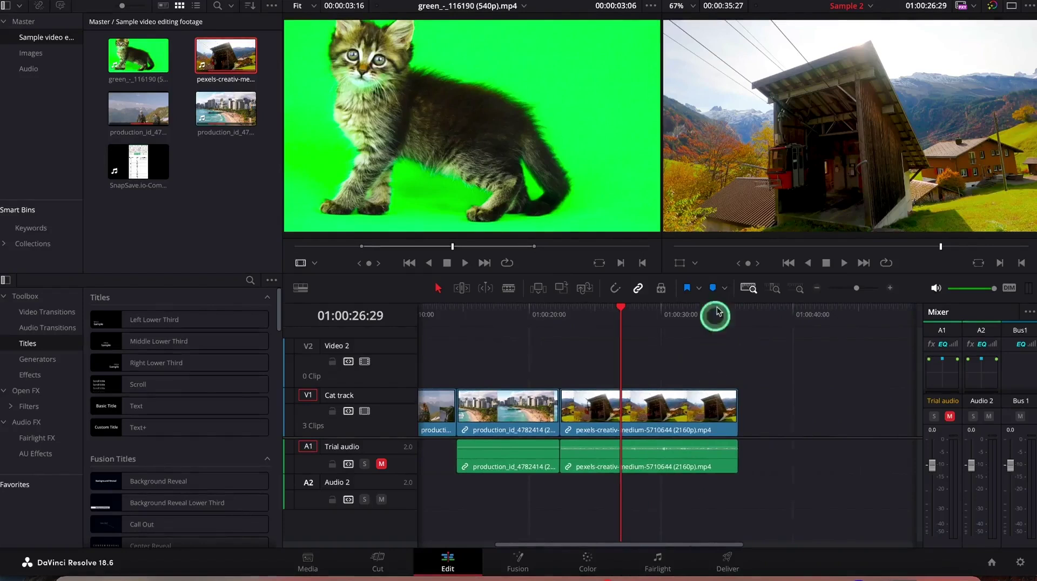
{"action": "left_click", "coordinate": [743, 307]}
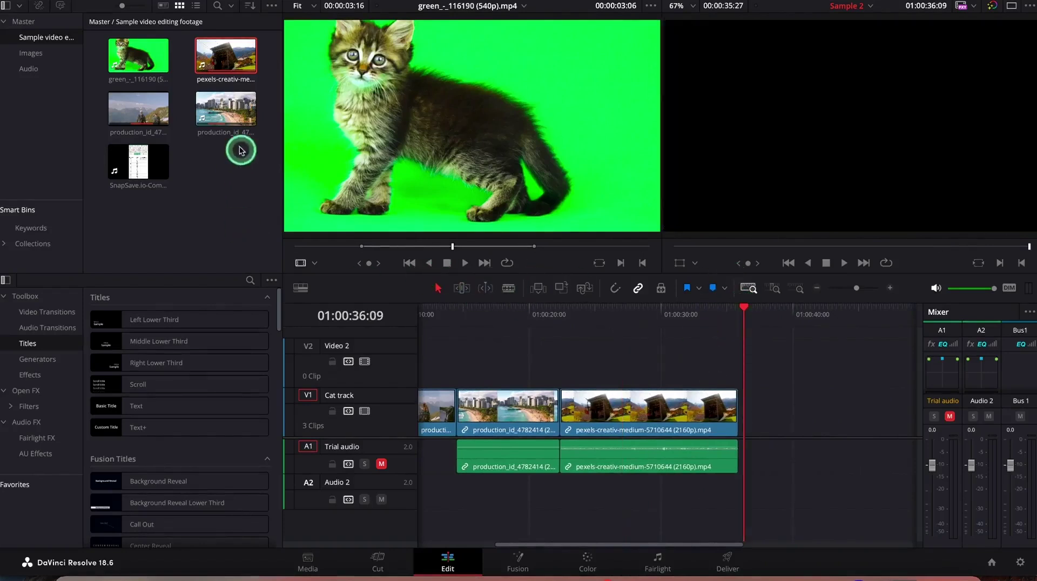
{"action": "left_click", "coordinate": [157, 71]}
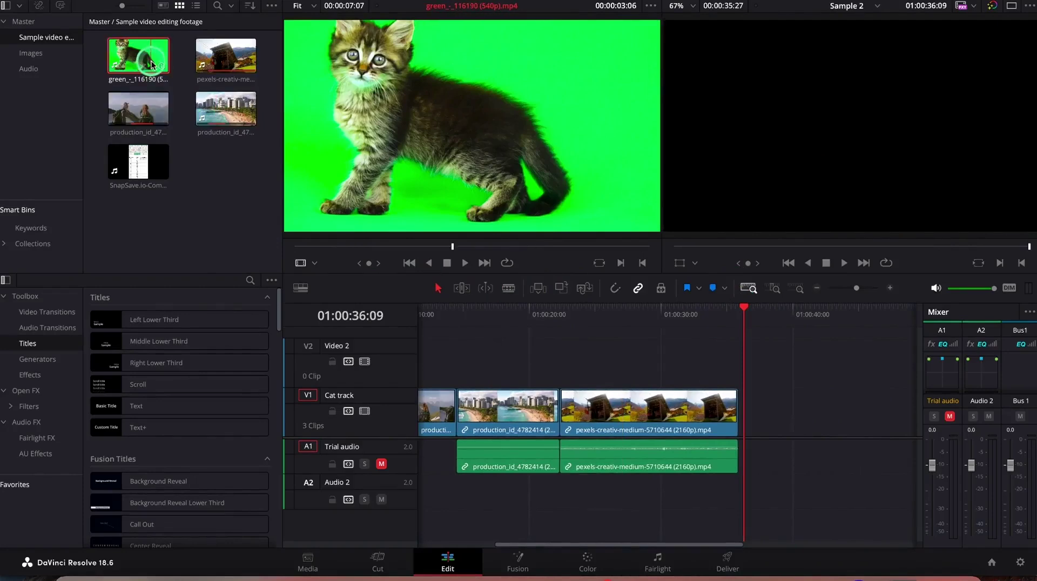
{"action": "left_click_drag", "start_coordinate": [486, 233], "coordinate": [452, 209]}
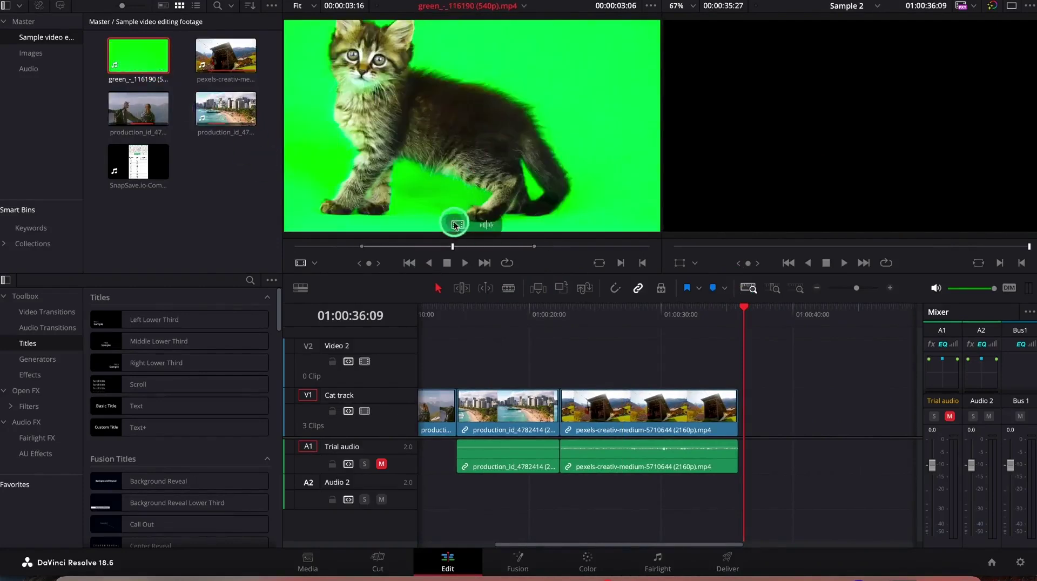
{"action": "left_click", "coordinate": [416, 156]}
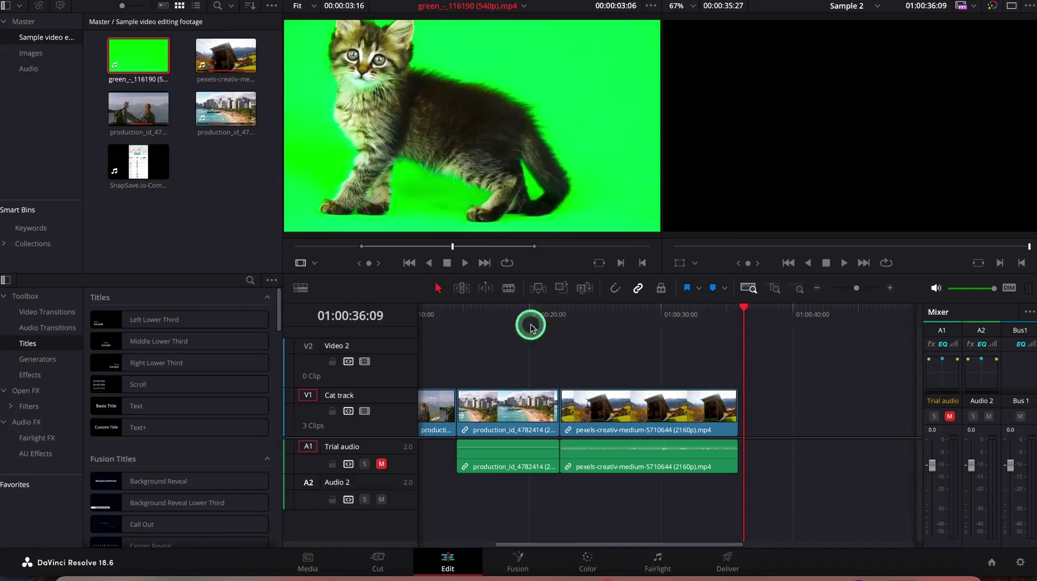
{"action": "left_click", "coordinate": [539, 288]}
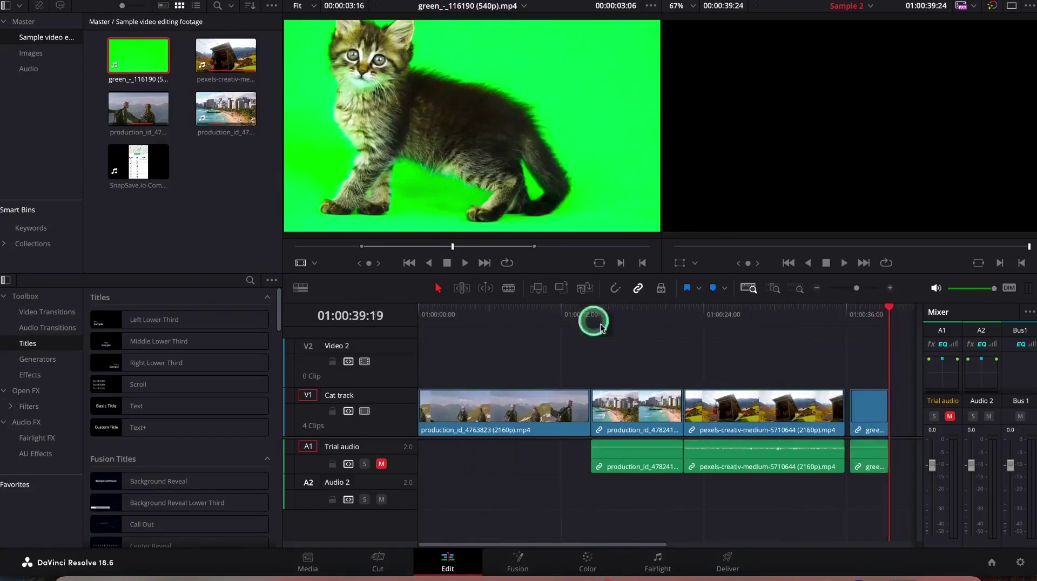
{"action": "left_click", "coordinate": [870, 417]}
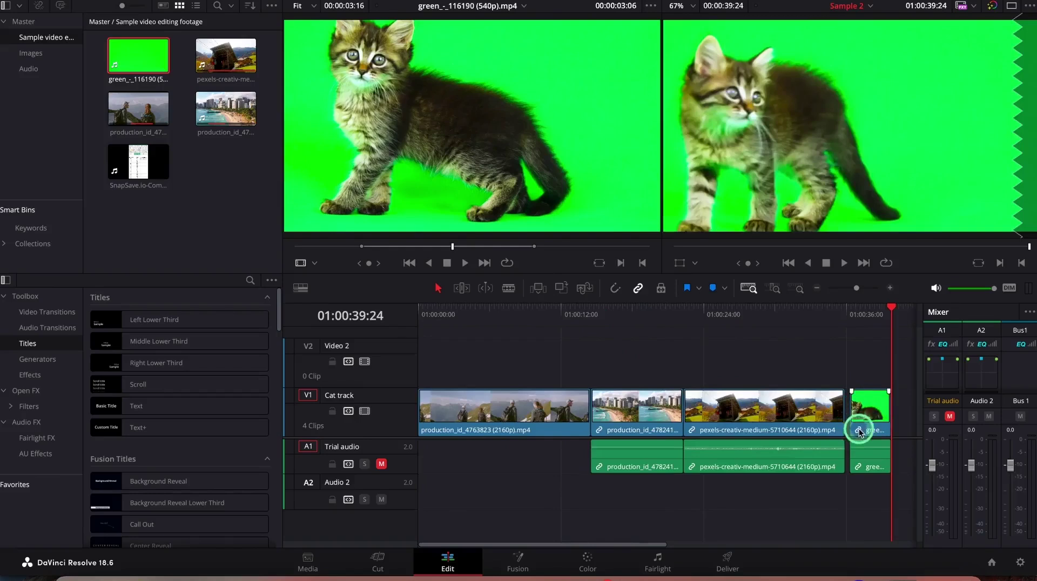
{"action": "key", "text": "ctrl+z"}
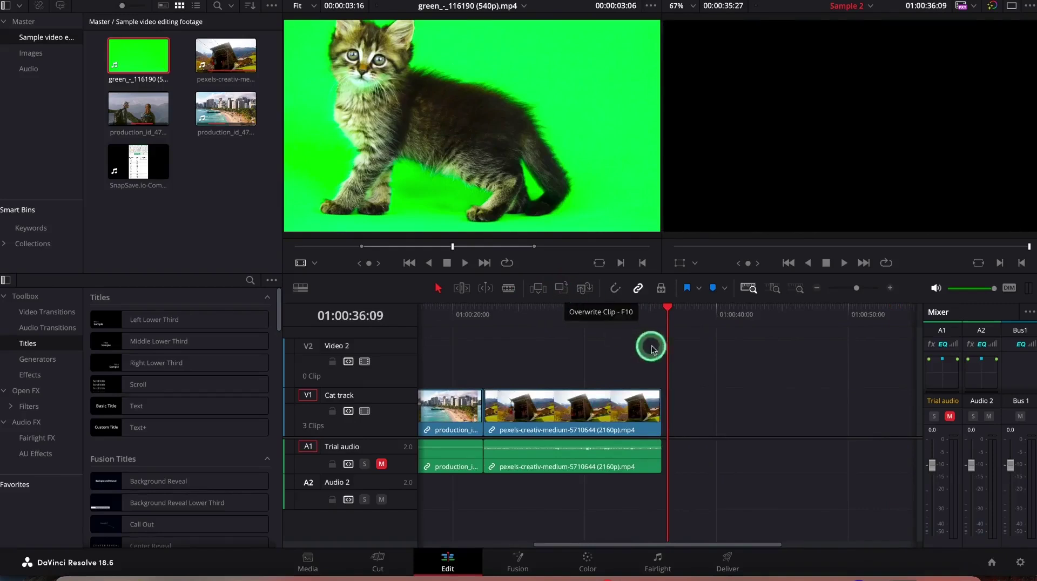
Step: Place the green-screen kitten clip at 01:00:36:09 using Overwrite Clip, and undo the edit
{"action": "left_click", "coordinate": [535, 453]}
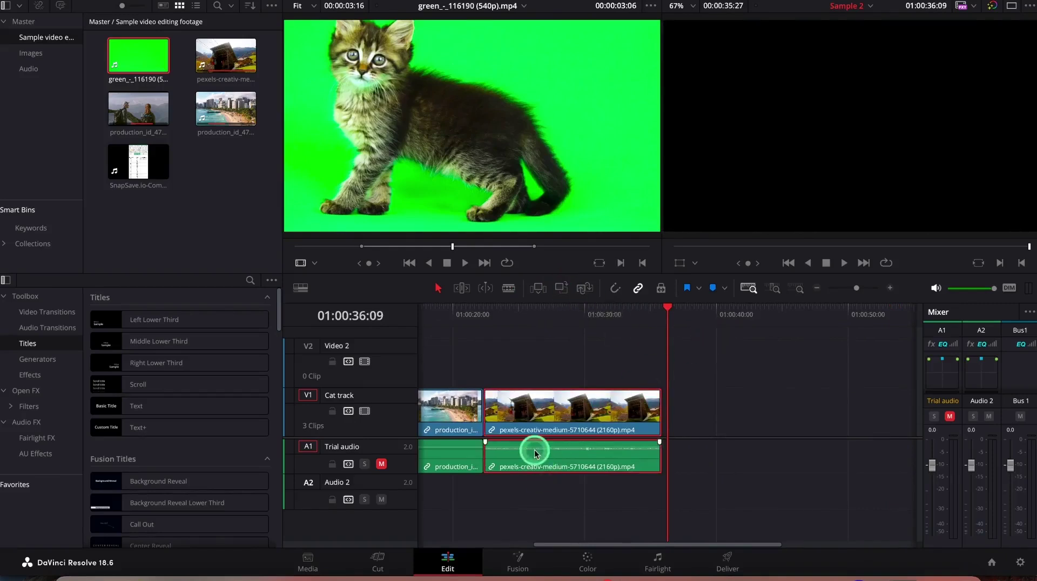
{"action": "left_click", "coordinate": [119, 56]}
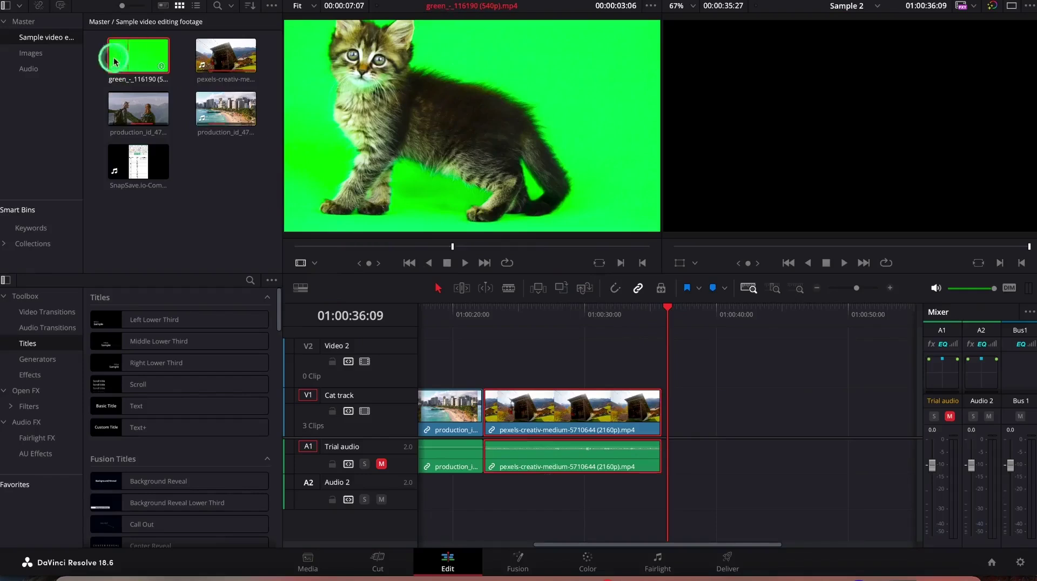
{"action": "left_click", "coordinate": [585, 287]}
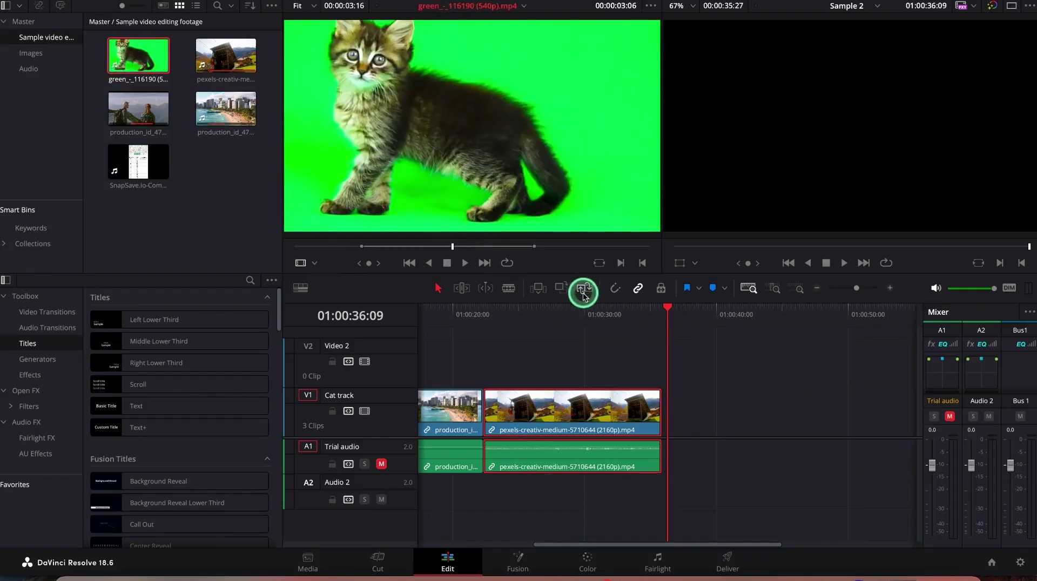
{"action": "left_click", "coordinate": [562, 290]}
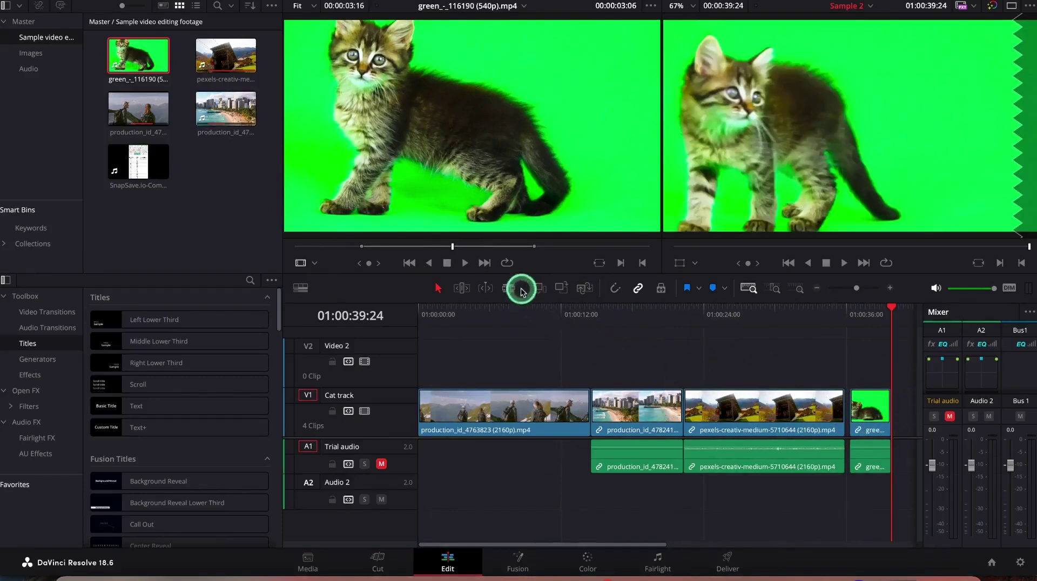
{"action": "key", "text": "ctrl+z"}
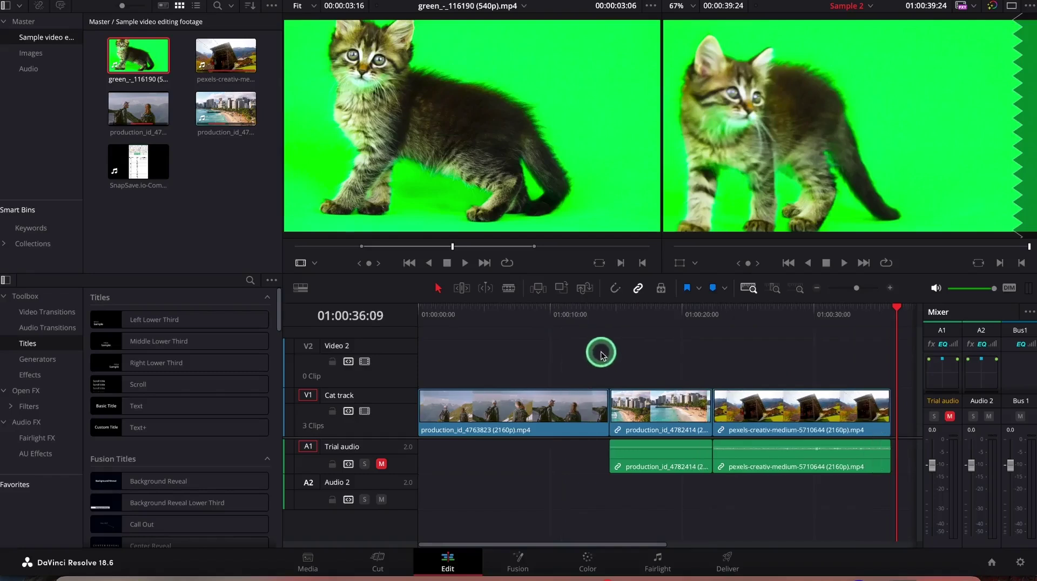
Step: Replace the opening of the wooden cable-car clip at 01:00:22:11 with the kitten clip's marked range using Replace Clip
{"action": "left_click", "coordinate": [813, 415]}
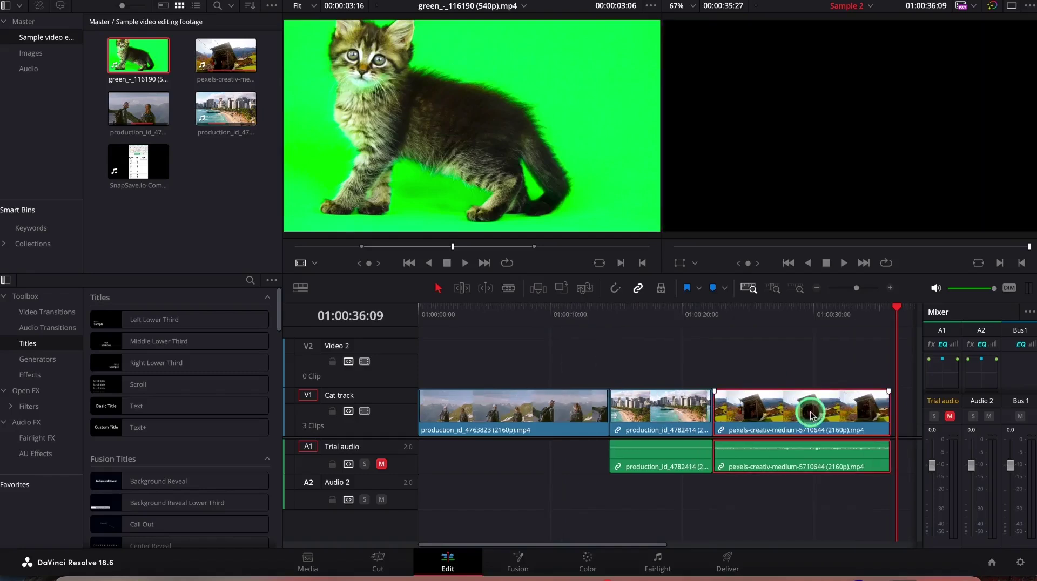
{"action": "left_click", "coordinate": [589, 292]}
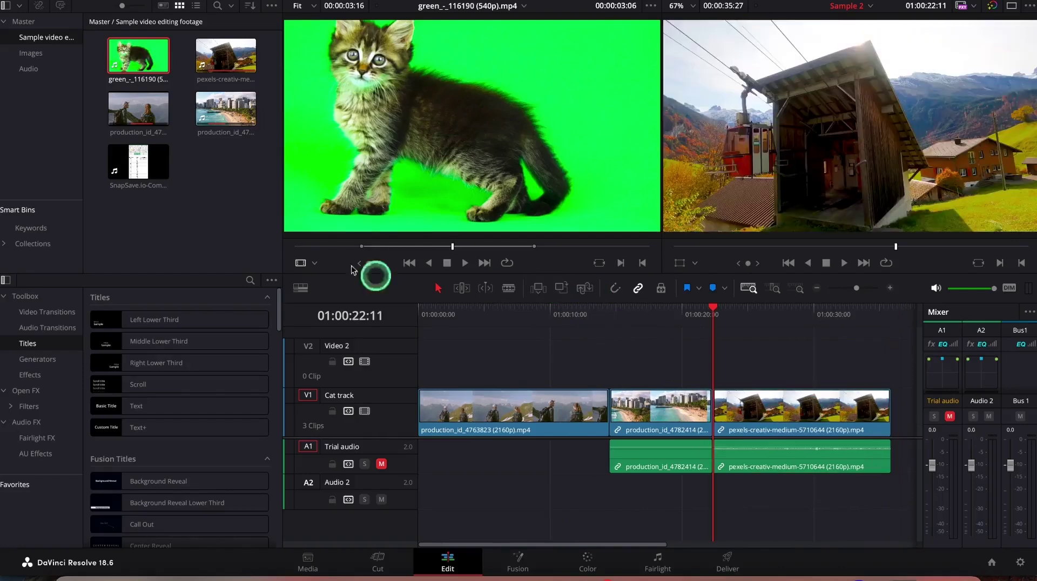
{"action": "left_click", "coordinate": [141, 72]}
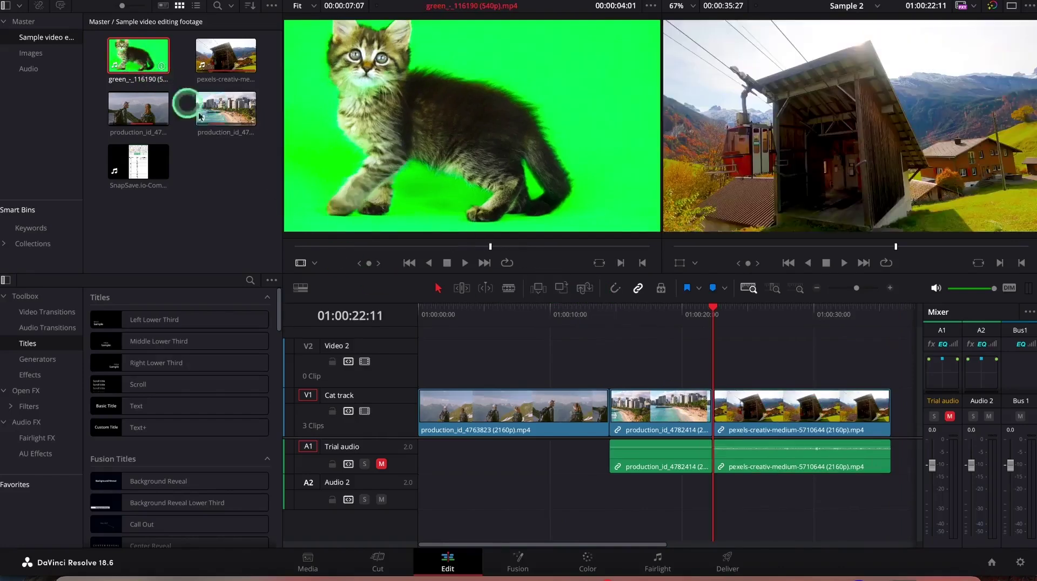
{"action": "left_click", "coordinate": [793, 421]}
{"action": "left_click", "coordinate": [584, 289]}
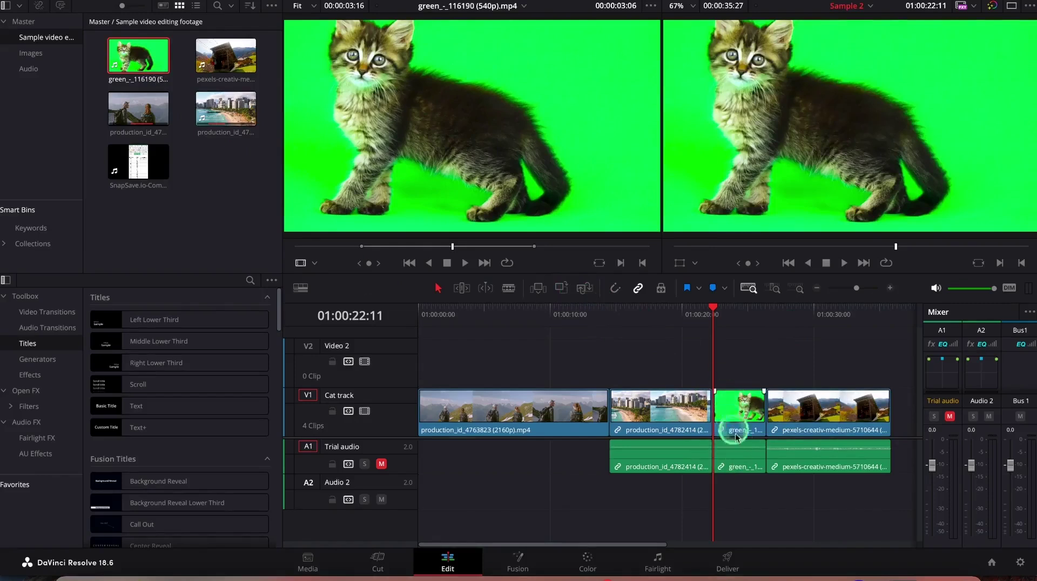
{"action": "left_click", "coordinate": [144, 46]}
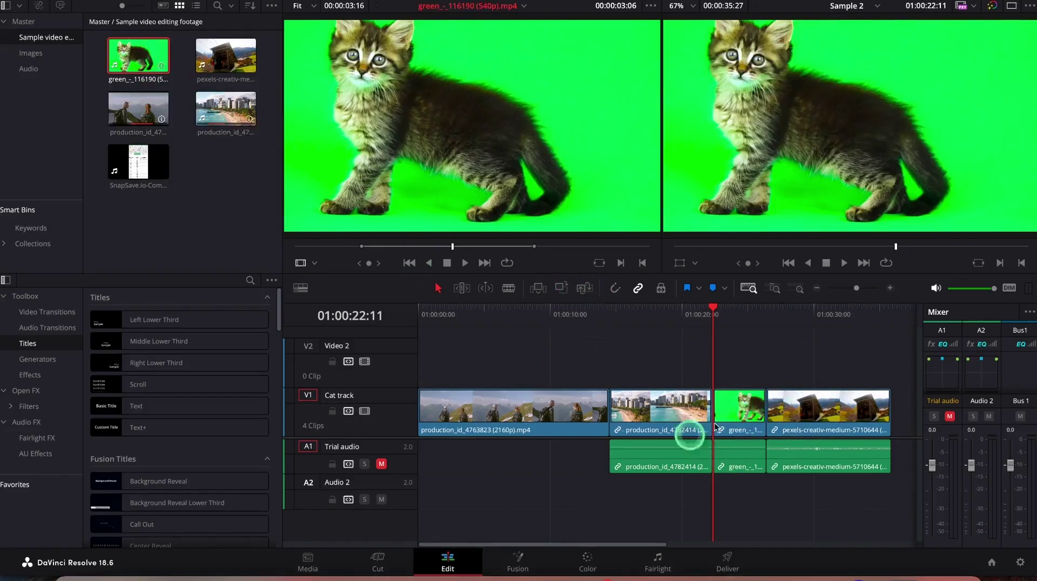
{"action": "left_click", "coordinate": [740, 422]}
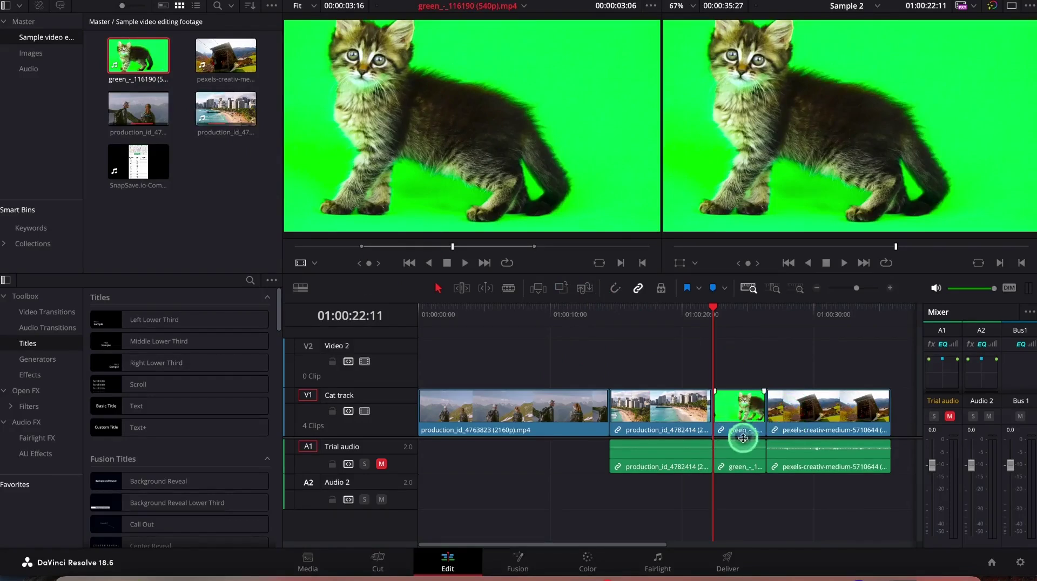
{"action": "left_click", "coordinate": [533, 335]}
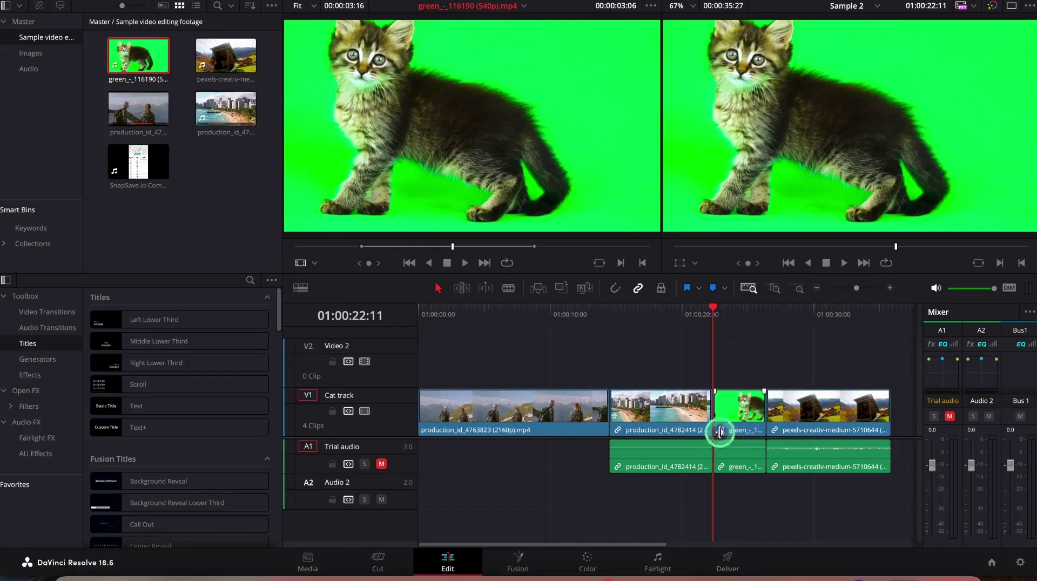
Step: Move the cable-car clip away from the kitten clip without snapping, and with snapping enabled snap it back against the kitten clip's end
{"action": "left_click", "coordinate": [793, 415]}
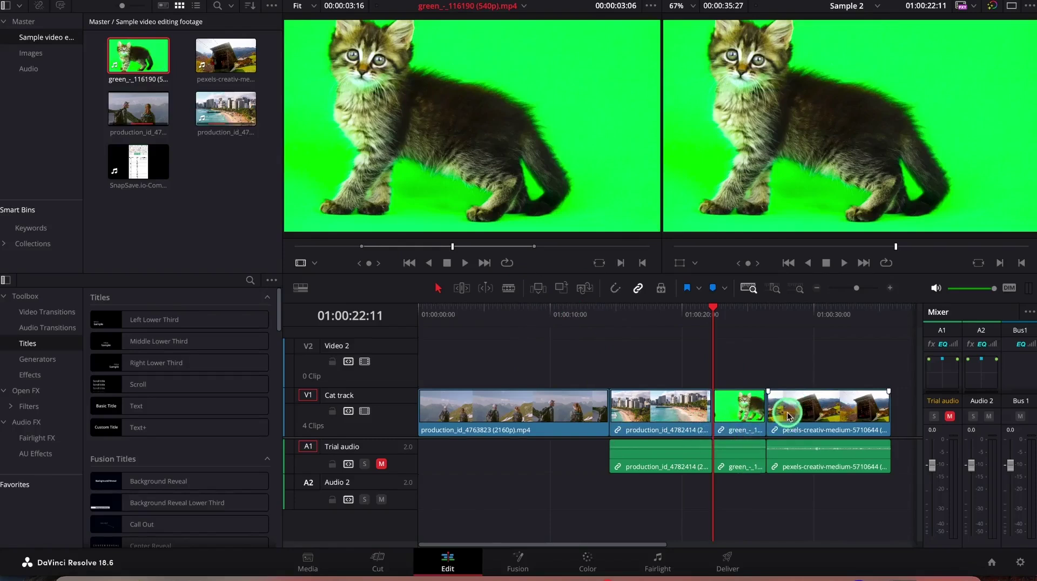
{"action": "left_click", "coordinate": [614, 292]}
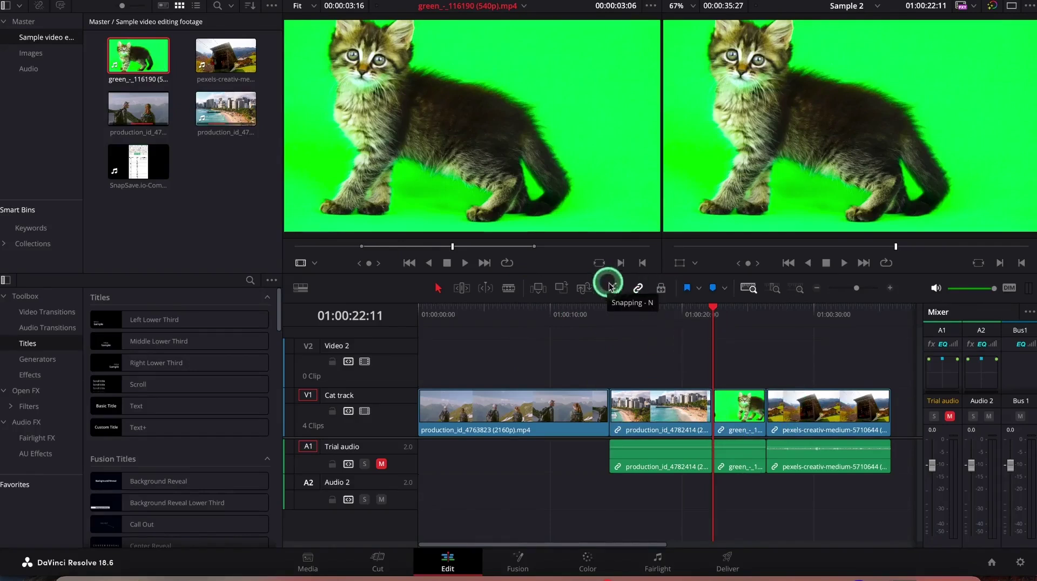
{"action": "left_click", "coordinate": [831, 418]}
{"action": "left_click_drag", "start_coordinate": [821, 414], "coordinate": [822, 416]}
{"action": "left_click", "coordinate": [616, 288]}
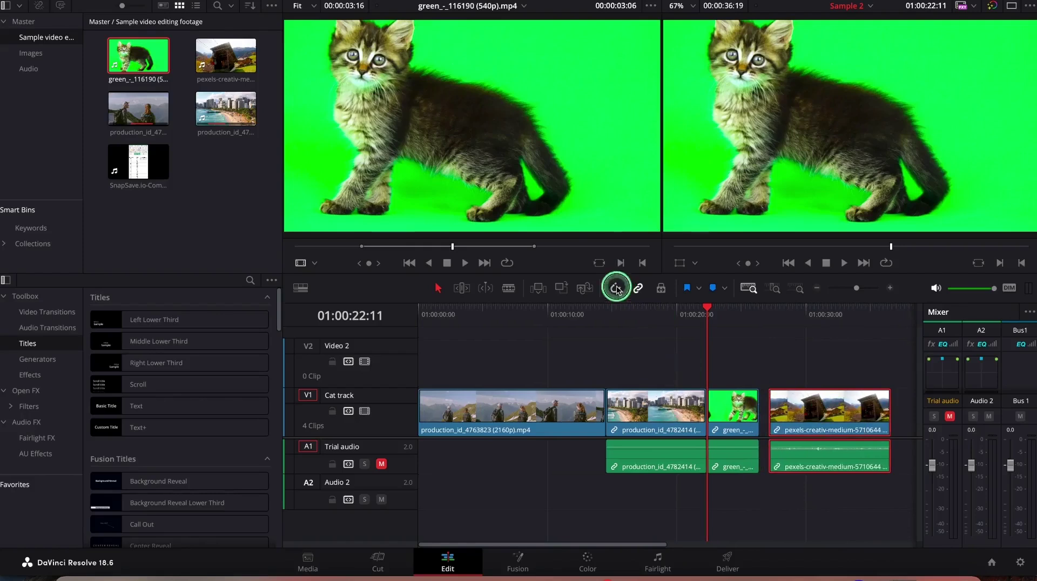
{"action": "left_click_drag", "start_coordinate": [829, 410], "coordinate": [821, 408]}
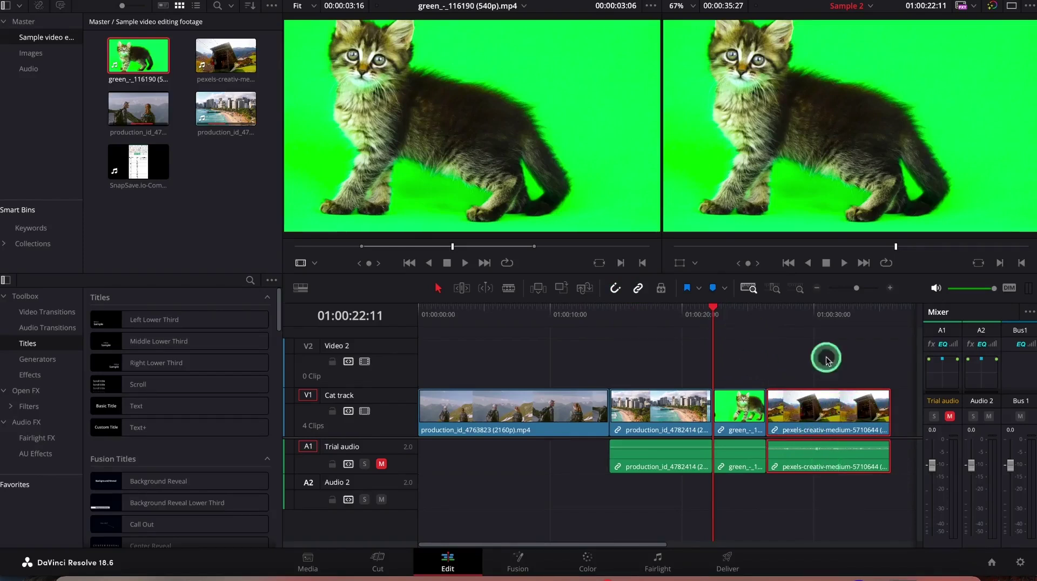
Step: Turn off linked selection, select only the cable-car clip's audio, and turn linked selection back on
{"action": "left_click", "coordinate": [640, 290]}
{"action": "left_click_drag", "start_coordinate": [821, 414], "coordinate": [816, 450]}
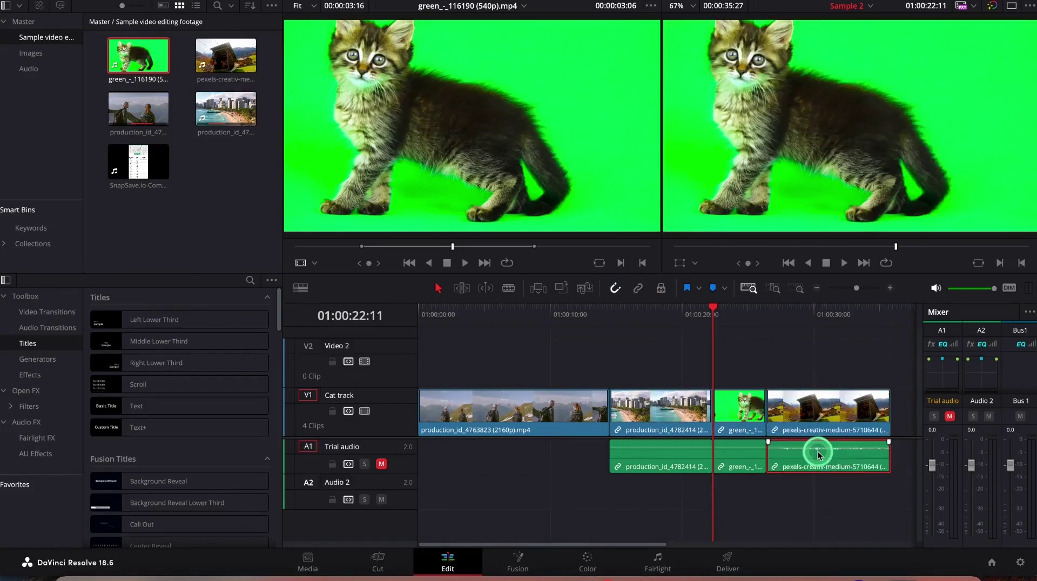
{"action": "left_click_drag", "start_coordinate": [797, 357], "coordinate": [833, 448]}
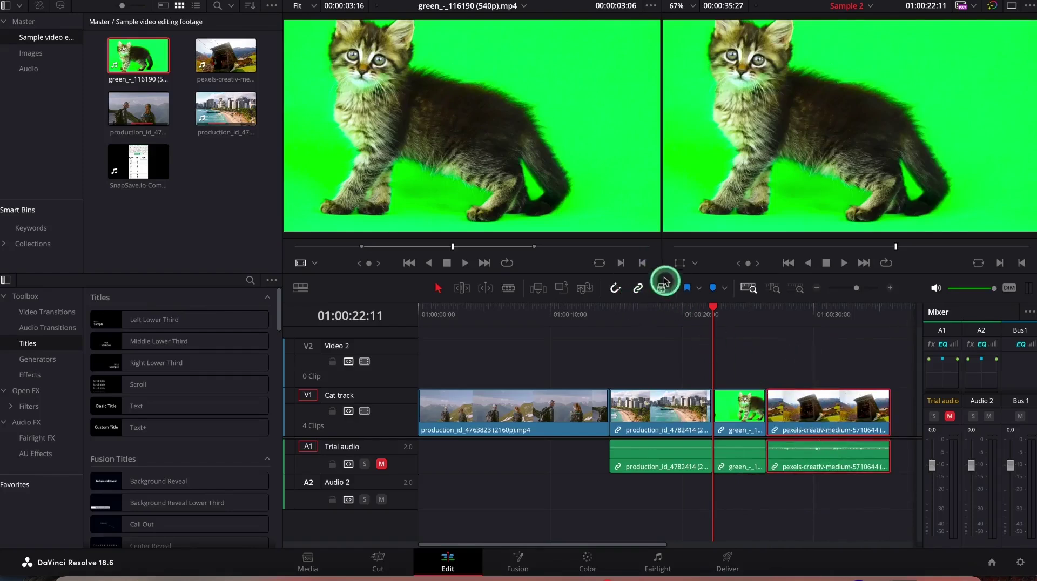
Step: Unlink the cable-car clip's video from its audio and try to move the audio part on its own
{"action": "left_click", "coordinate": [816, 368]}
{"action": "mouse_move", "coordinate": [825, 419]}
{"action": "left_mouse_down"}
{"action": "mouse_move", "coordinate": [815, 387]}
{"action": "mouse_move", "coordinate": [820, 420]}
{"action": "mouse_move", "coordinate": [825, 410]}
{"action": "left_mouse_up"}
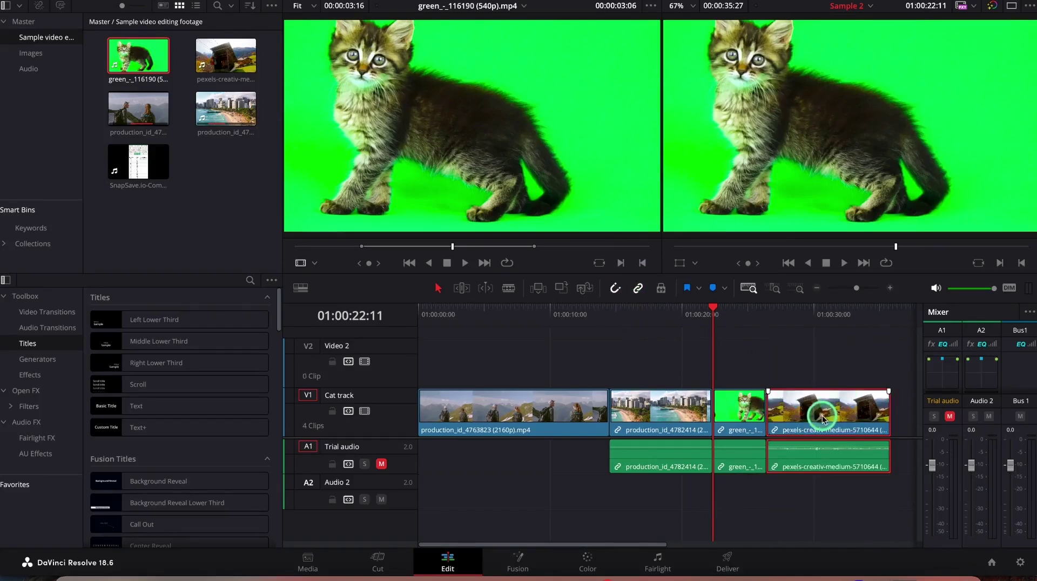
{"action": "right_click", "coordinate": [822, 416]}
{"action": "left_click", "coordinate": [868, 407]}
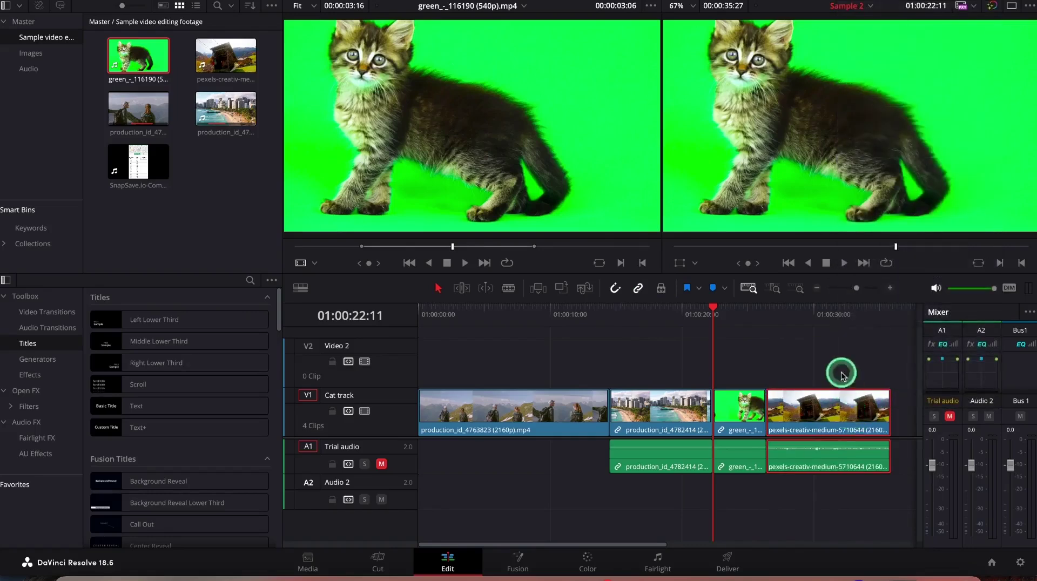
{"action": "left_click", "coordinate": [823, 459]}
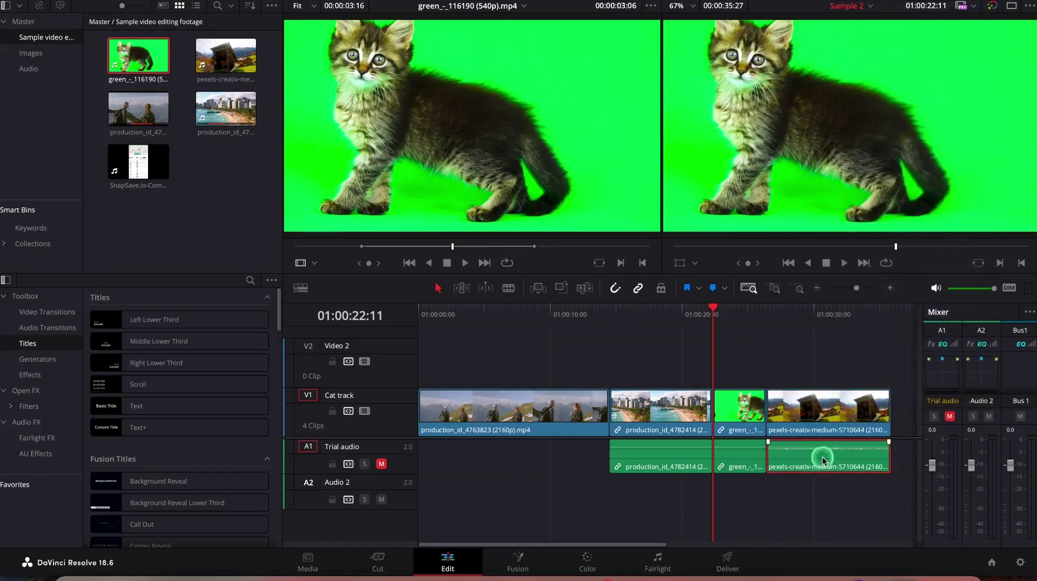
{"action": "left_click_drag", "start_coordinate": [823, 460], "coordinate": [822, 493]}
Step: Select the cable-car clip's video and audio parts together and link them again
{"action": "left_click", "coordinate": [815, 409]}
{"action": "left_click_drag", "start_coordinate": [815, 406], "coordinate": [831, 456]}
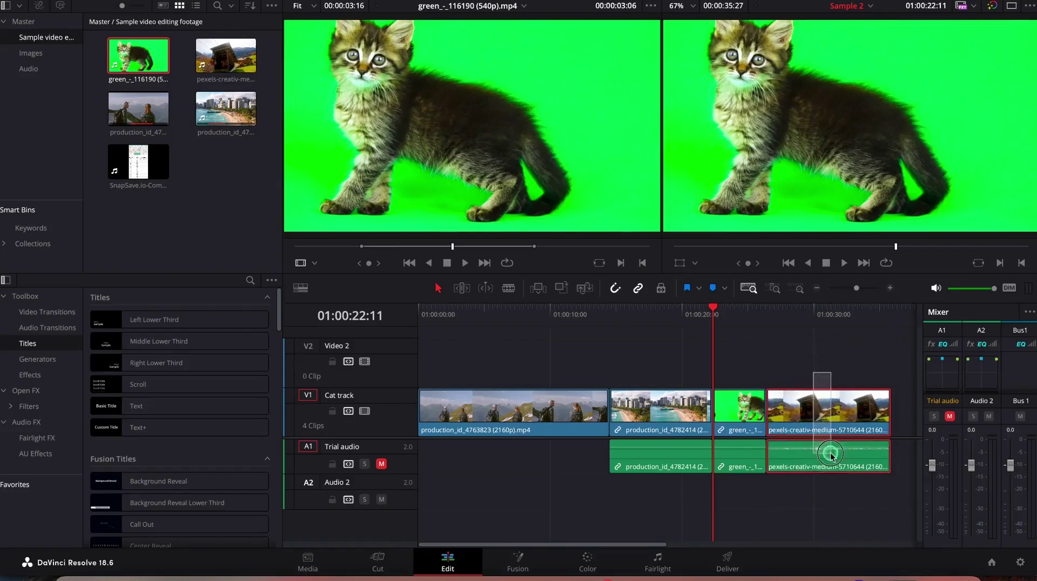
{"action": "right_click", "coordinate": [831, 453]}
{"action": "left_click", "coordinate": [857, 440]}
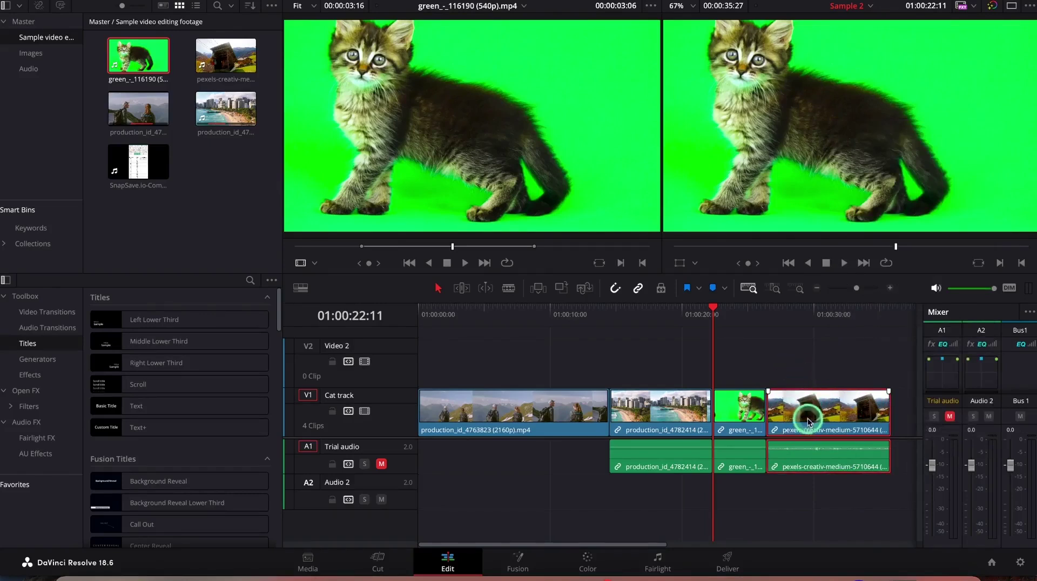
{"action": "left_click", "coordinate": [805, 464]}
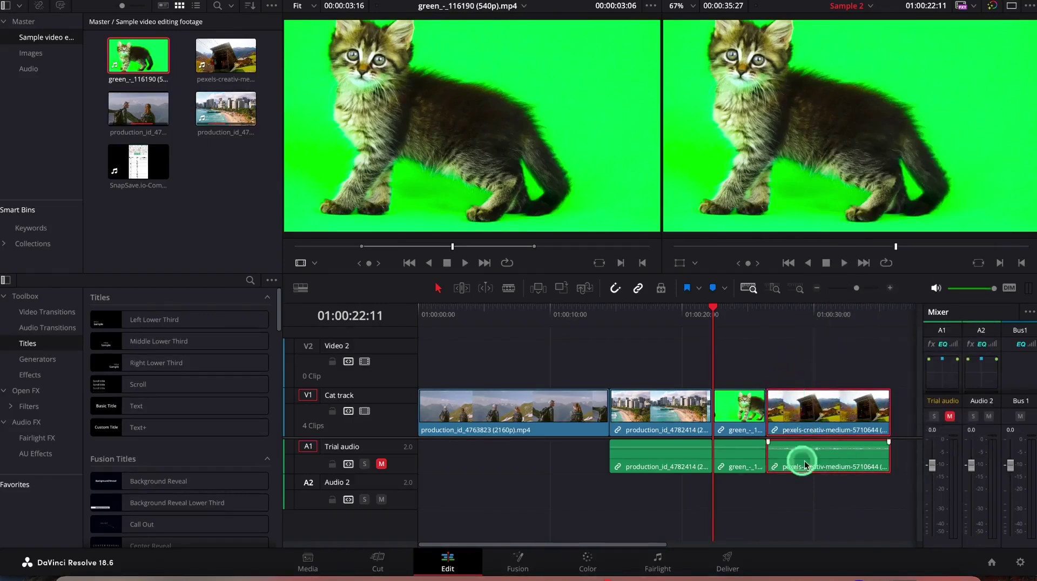
Step: Lock all tracks with Position Lock, check the lock on the city beach clip, and turn the lock off
{"action": "left_click", "coordinate": [662, 289]}
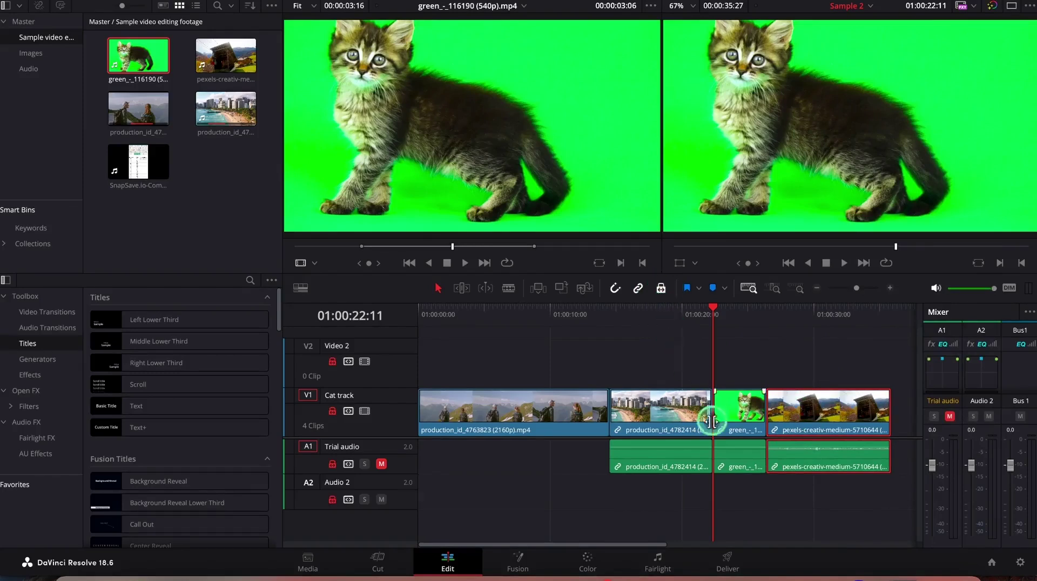
{"action": "left_click", "coordinate": [675, 390]}
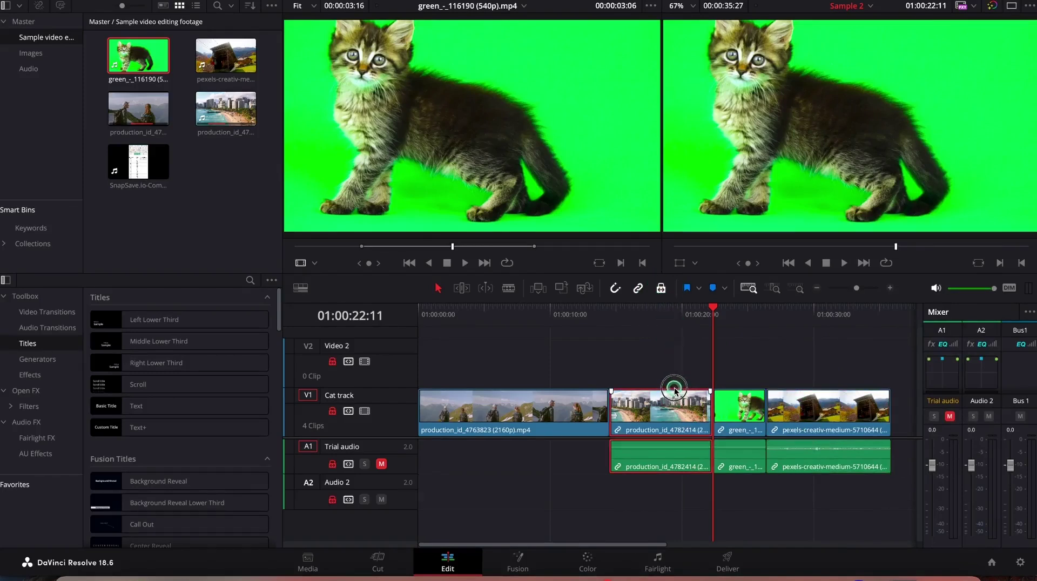
{"action": "left_click", "coordinate": [663, 291]}
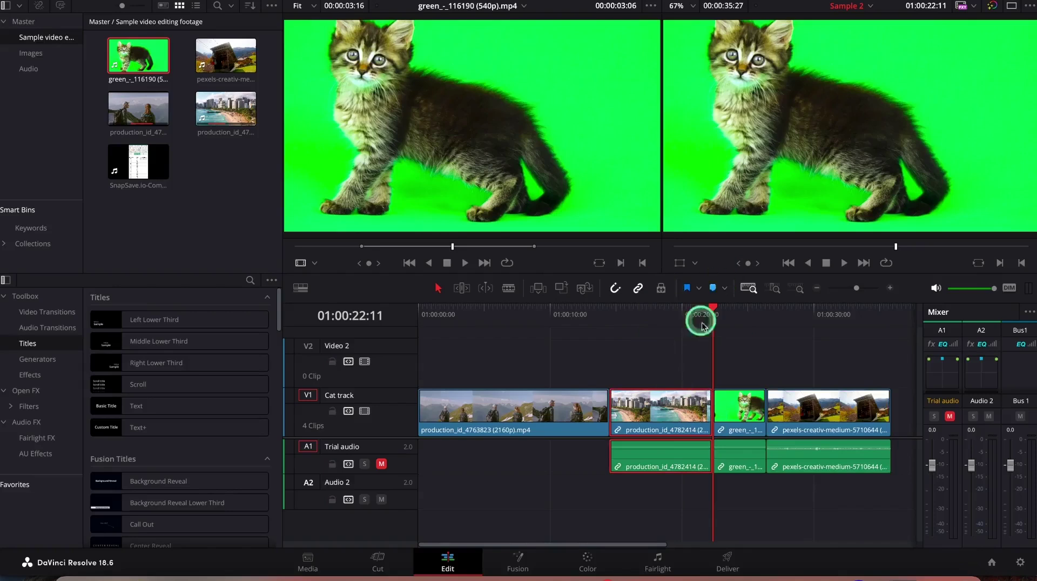
Step: Add a timeline marker at 01:00:22:11 named "Colouration" with the note "add saturation" and pink colour
{"action": "left_click", "coordinate": [713, 289]}
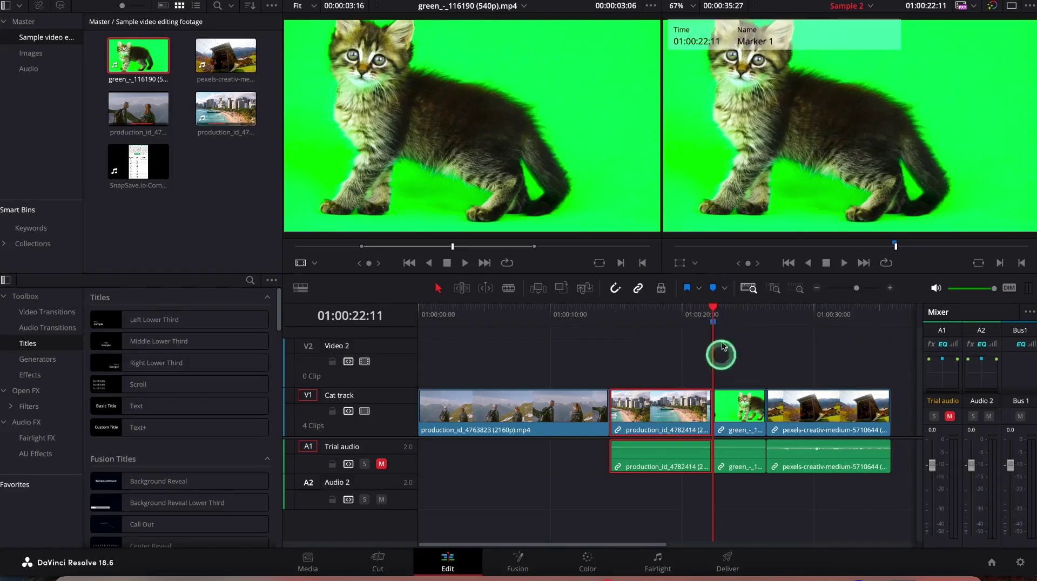
{"action": "left_click_drag", "start_coordinate": [710, 310], "coordinate": [692, 308]}
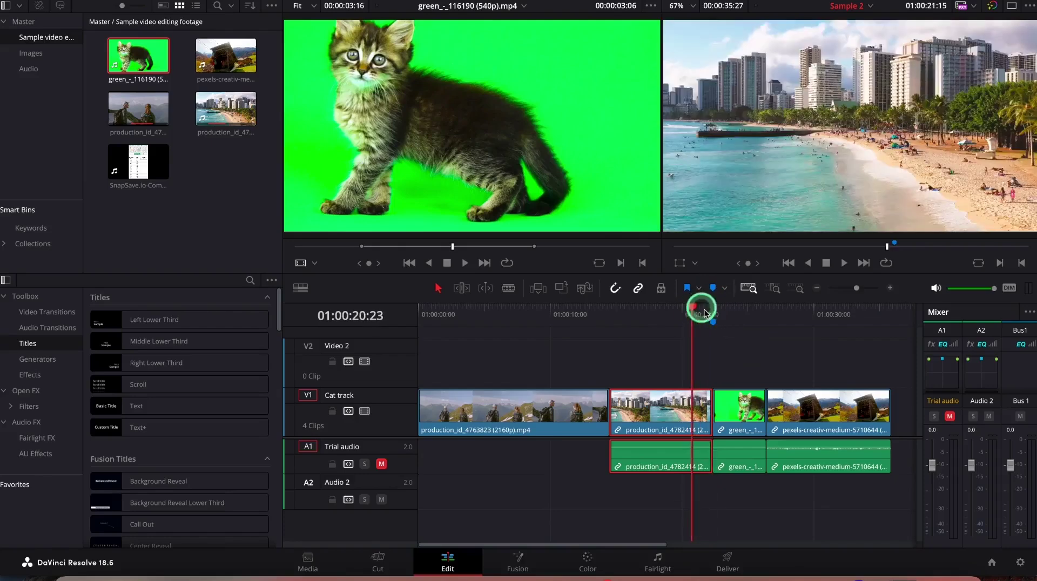
{"action": "double_click", "coordinate": [714, 322]}
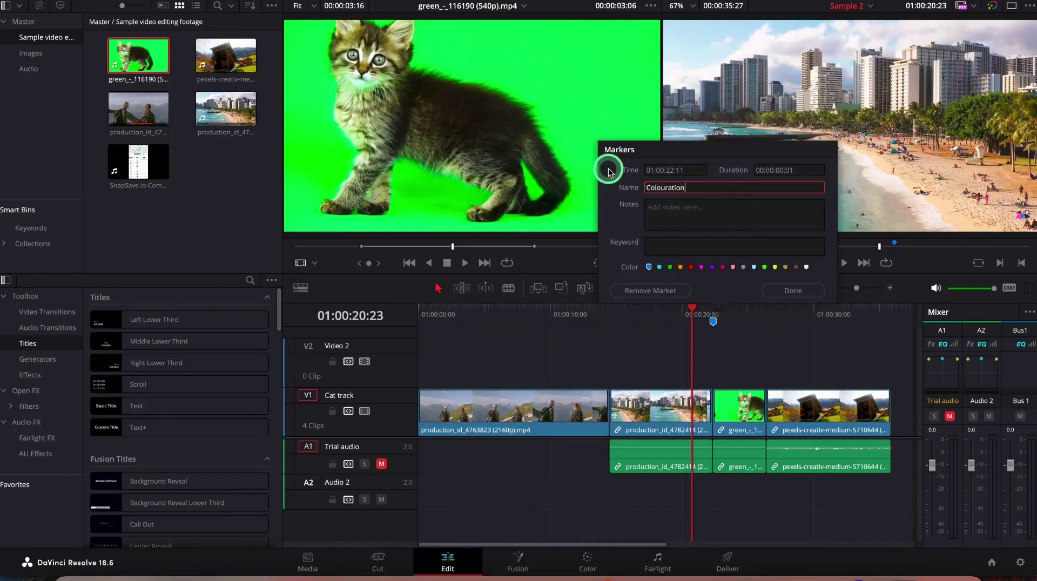
{"action": "left_click", "coordinate": [677, 207]}
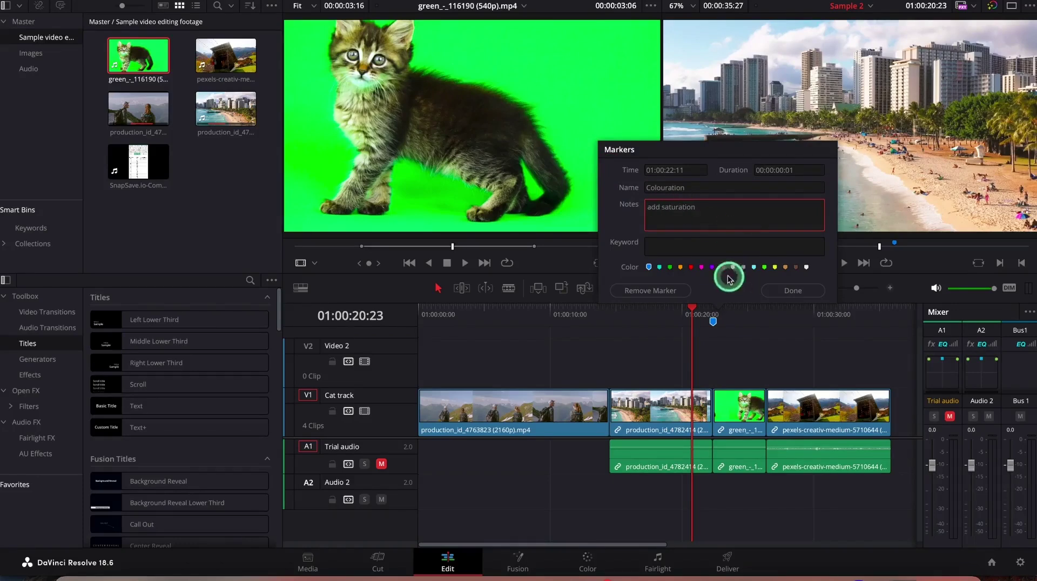
{"action": "left_click", "coordinate": [700, 268]}
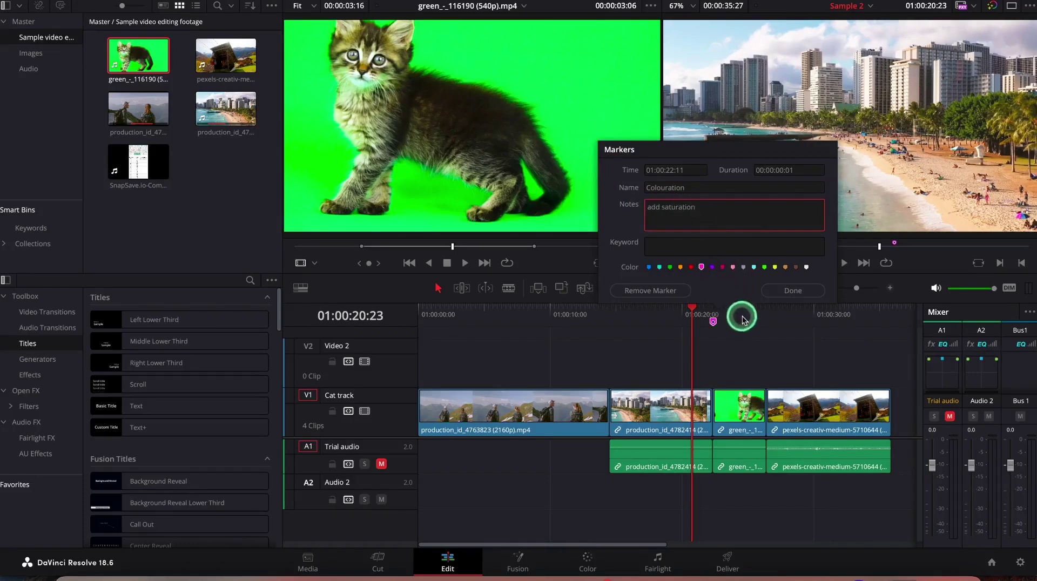
{"action": "left_click", "coordinate": [792, 292]}
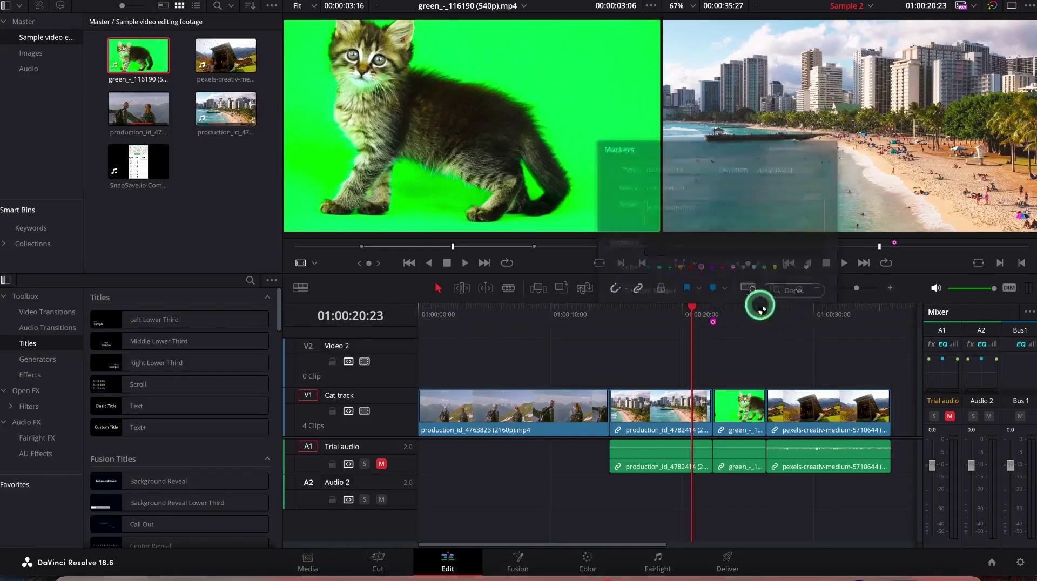
{"action": "double_click", "coordinate": [713, 322]}
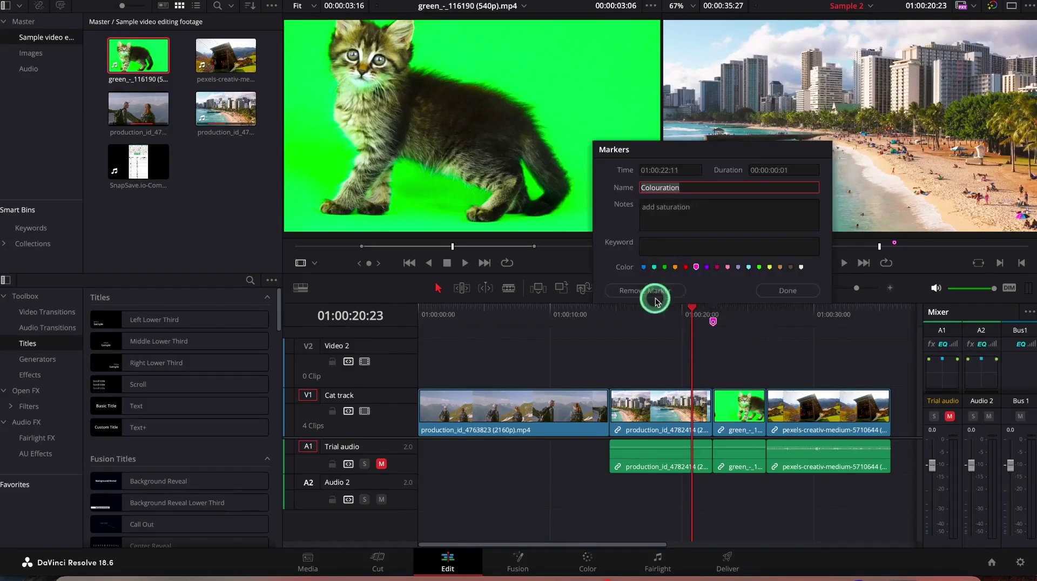
{"action": "left_click", "coordinate": [760, 352]}
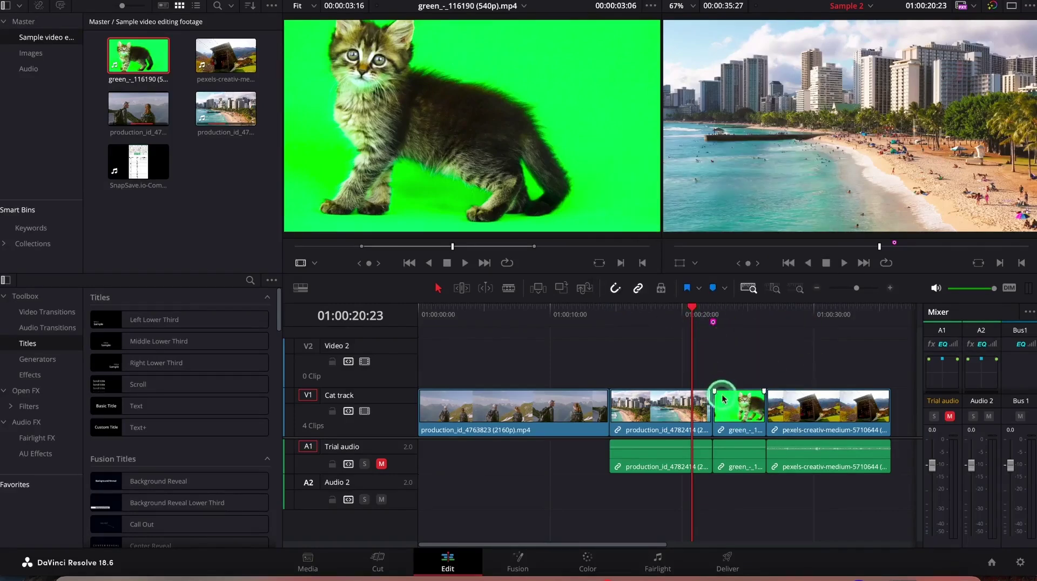
Step: Add a blue flag to the city beach clip
{"action": "left_click_drag", "start_coordinate": [696, 310], "coordinate": [653, 308]}
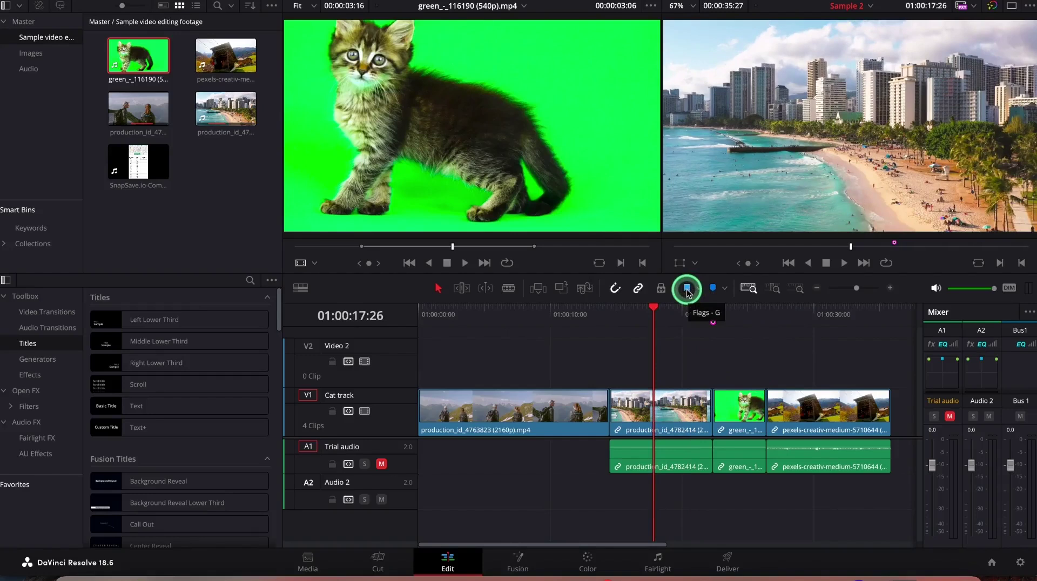
{"action": "left_click", "coordinate": [681, 402]}
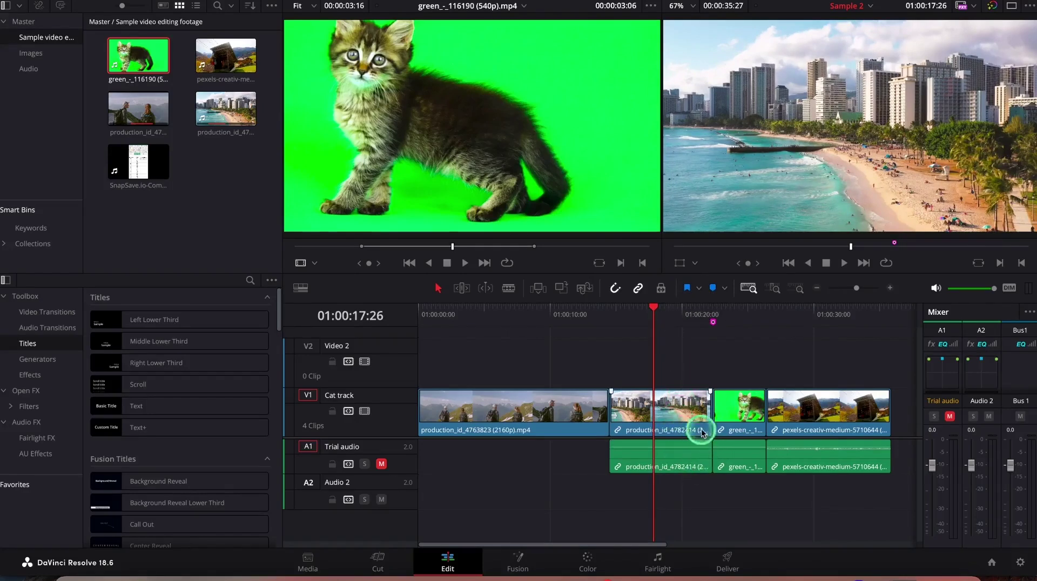
{"action": "left_click", "coordinate": [665, 427]}
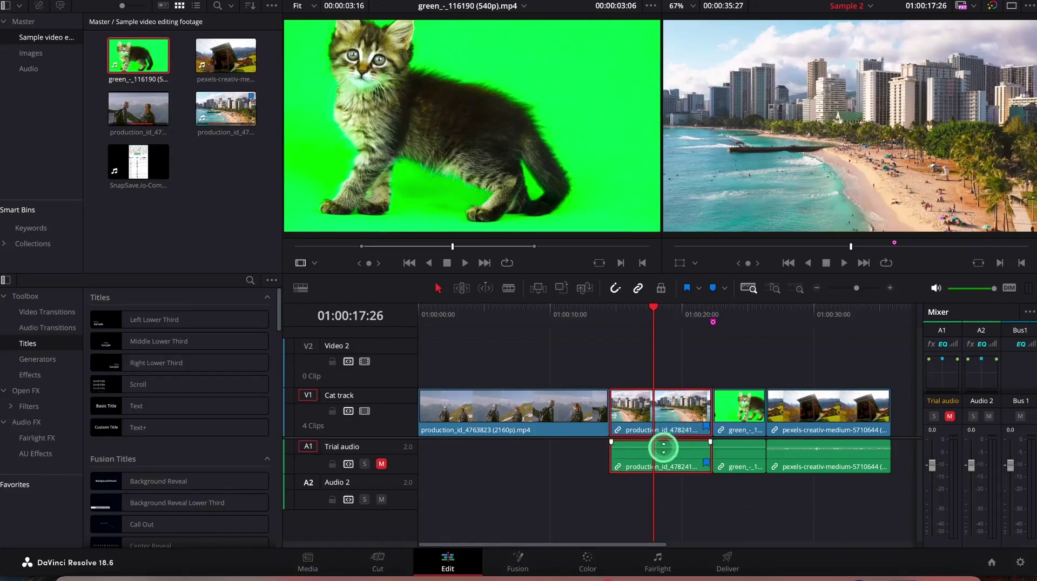
Step: Move the flagged city beach clip up to Video 2 with its audio on Audio 2, and restore its original position
{"action": "left_click", "coordinate": [679, 424]}
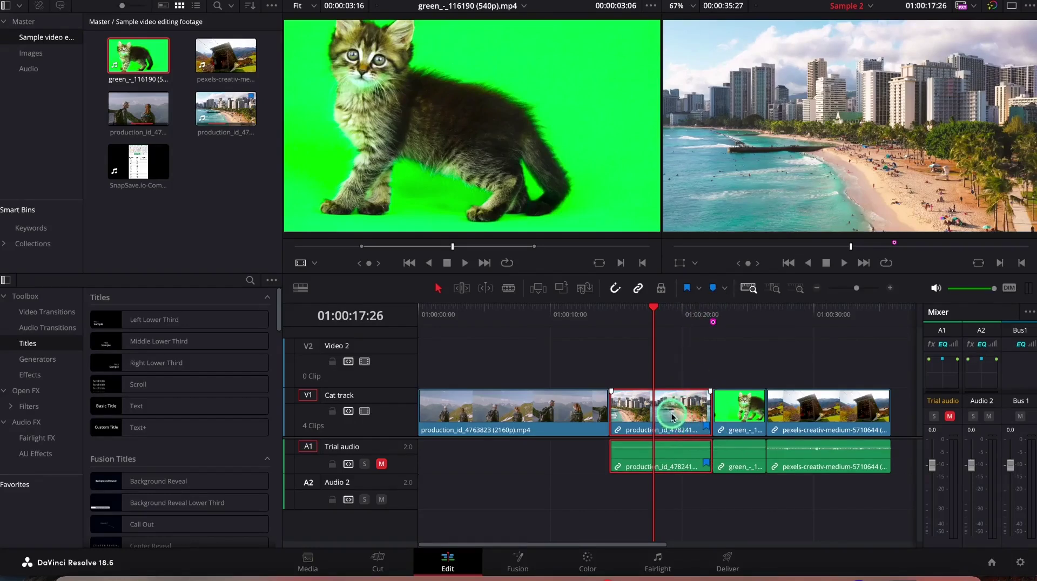
{"action": "left_click_drag", "start_coordinate": [672, 412], "coordinate": [770, 372]}
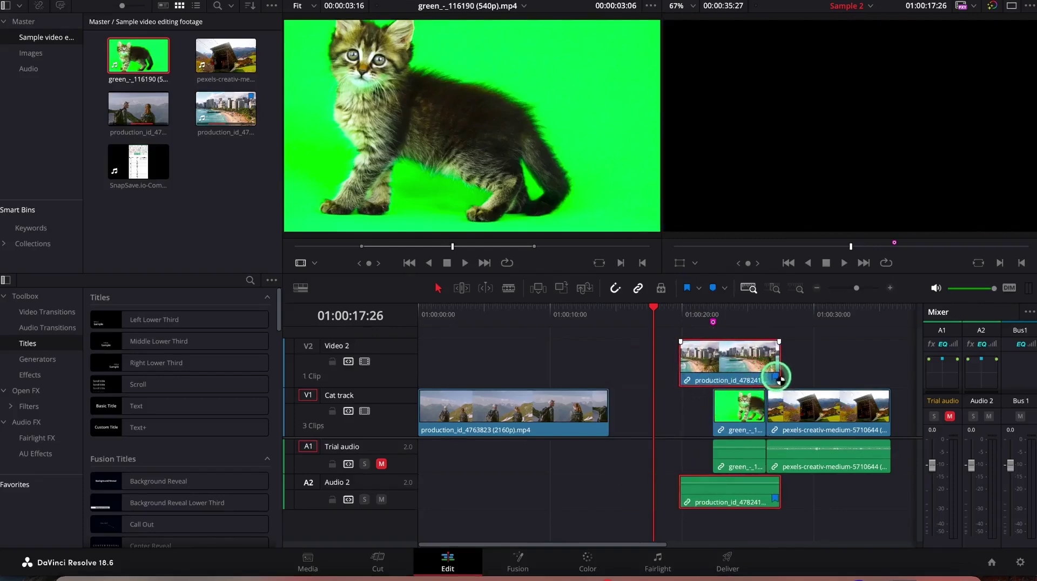
{"action": "left_click_drag", "start_coordinate": [744, 361], "coordinate": [736, 388]}
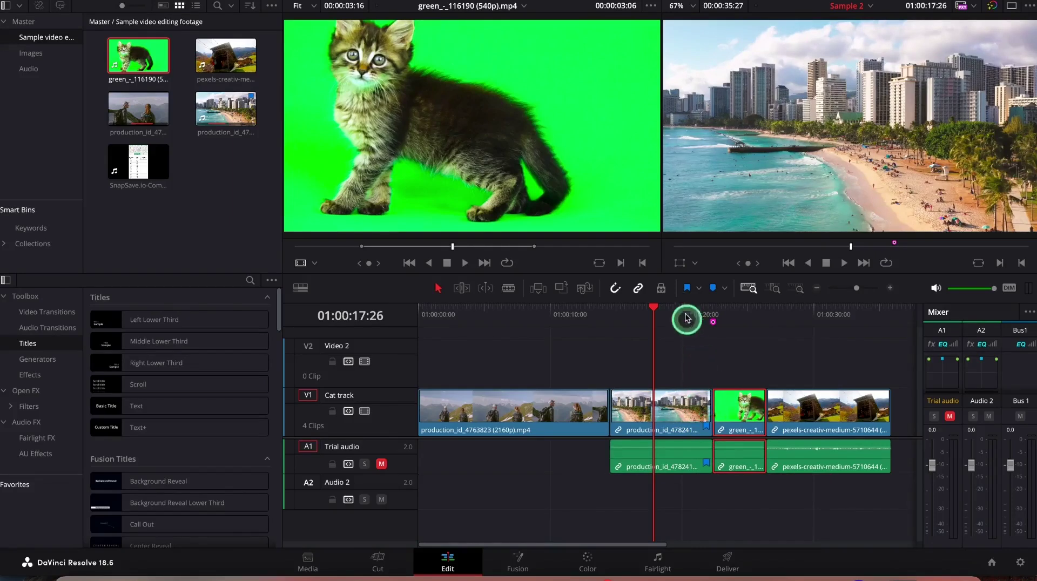
Step: Add a blue flag to the green-screen kitten clip and open the flag's settings
{"action": "left_click", "coordinate": [749, 423]}
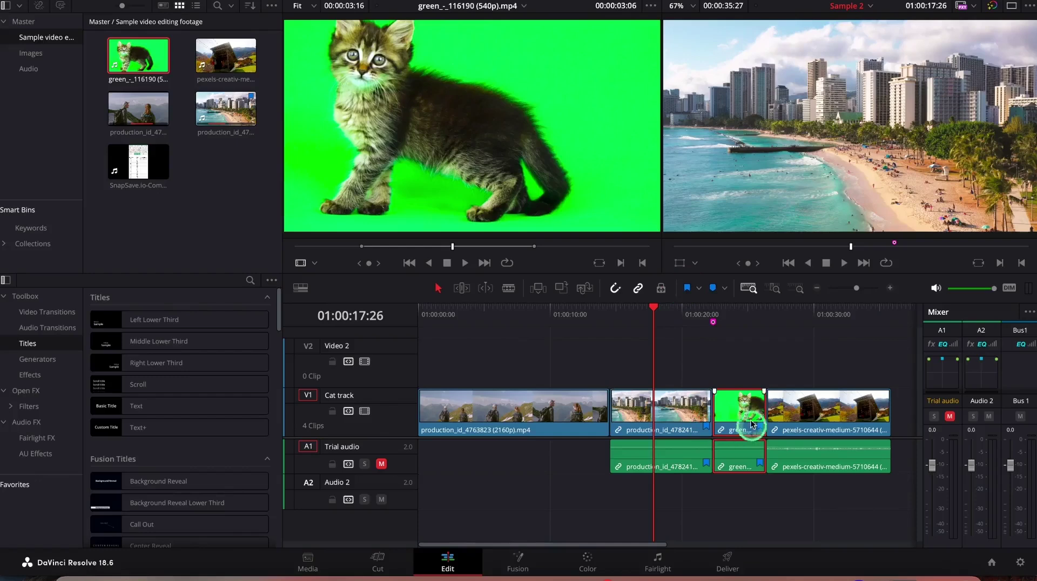
{"action": "left_click", "coordinate": [761, 424]}
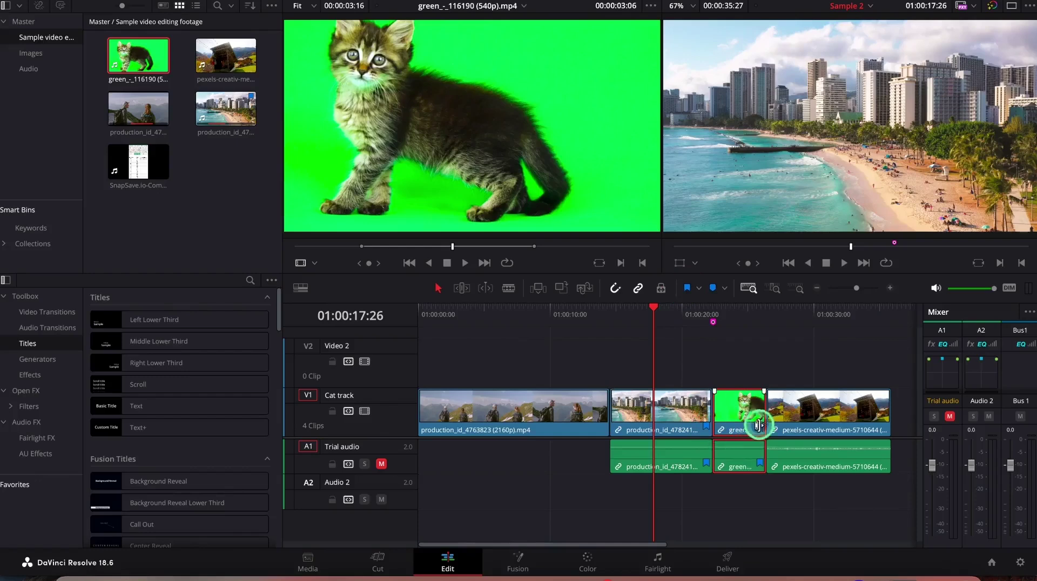
{"action": "double_click", "coordinate": [761, 427]}
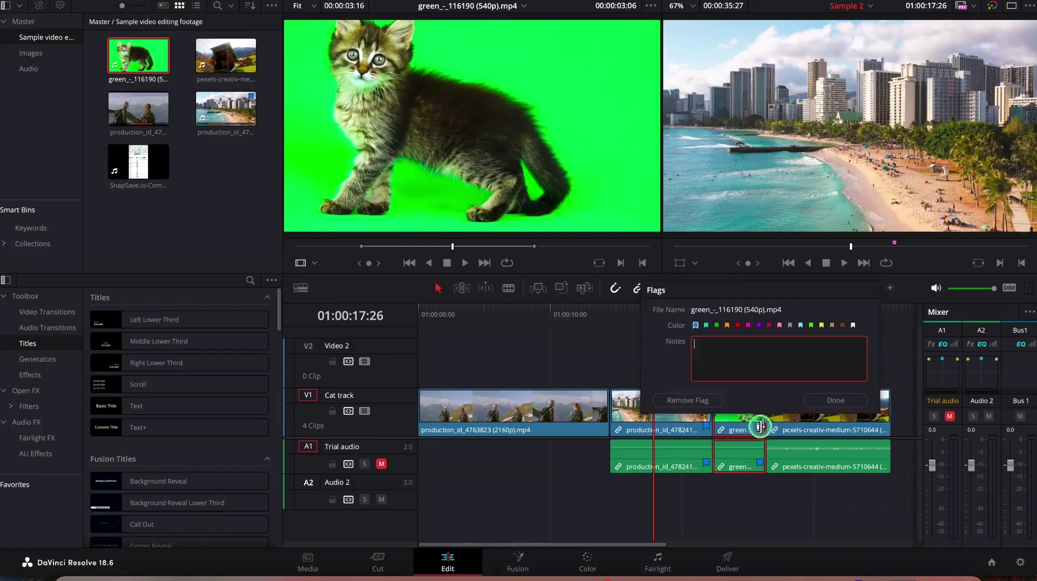
Step: Set the green-screen kitten clip's flag color to red and add the note "dsfsdfsdfssdf"
{"action": "left_click", "coordinate": [746, 330]}
{"action": "left_click", "coordinate": [738, 326]}
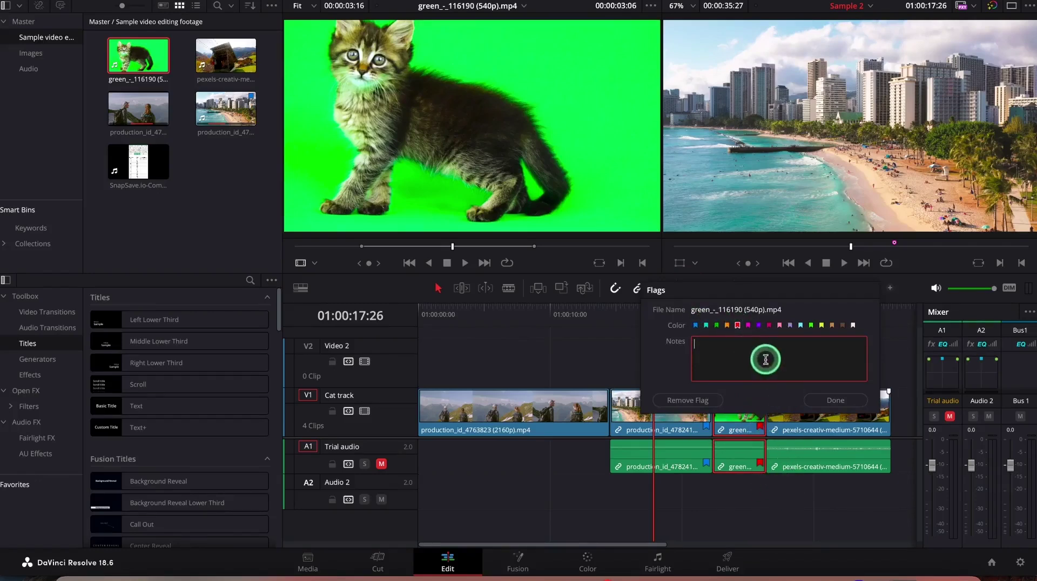
{"action": "left_click", "coordinate": [754, 352]}
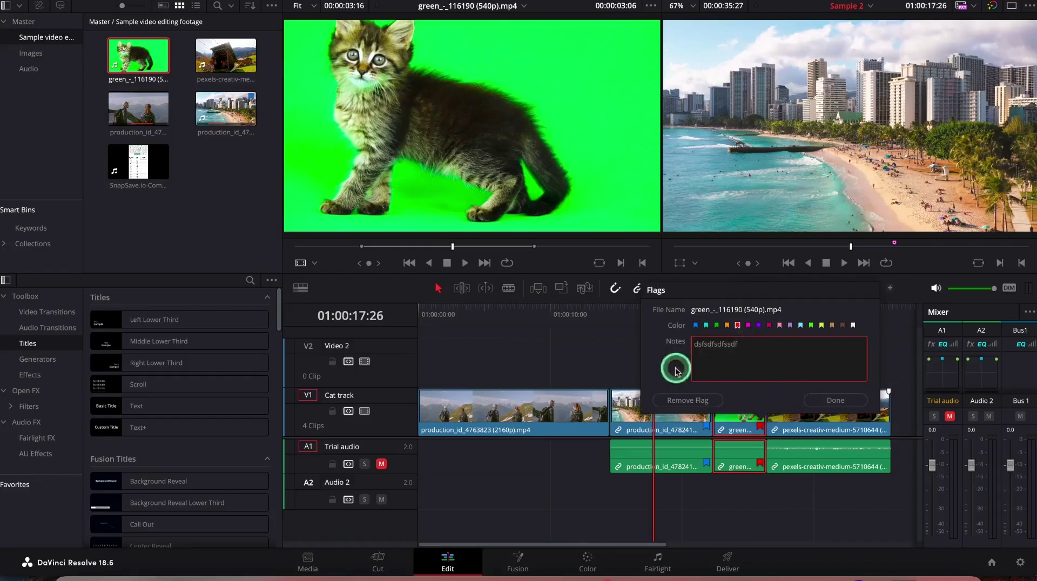
{"action": "left_click", "coordinate": [578, 348]}
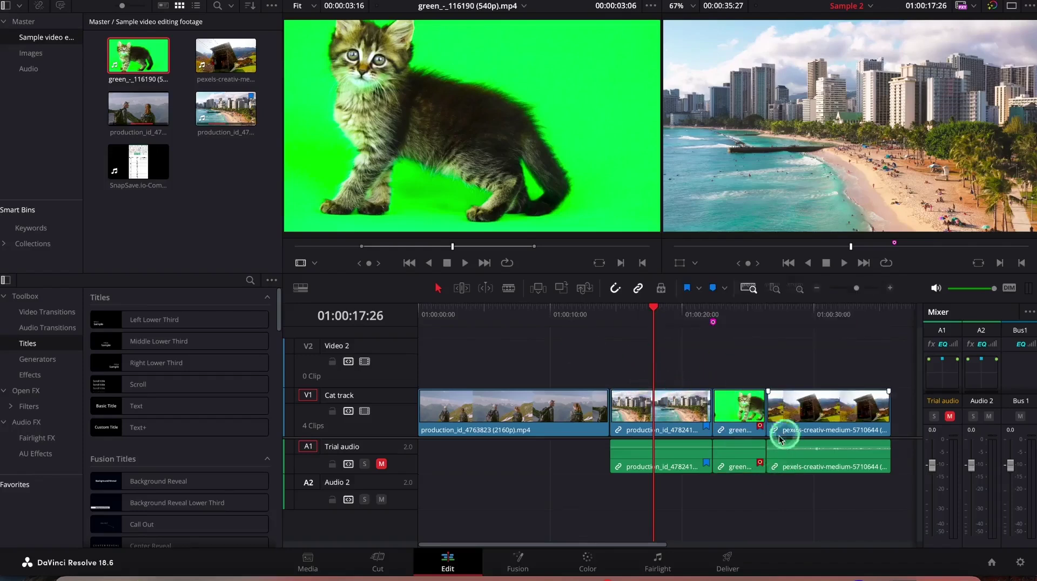
{"action": "mouse_move", "coordinate": [698, 438]}
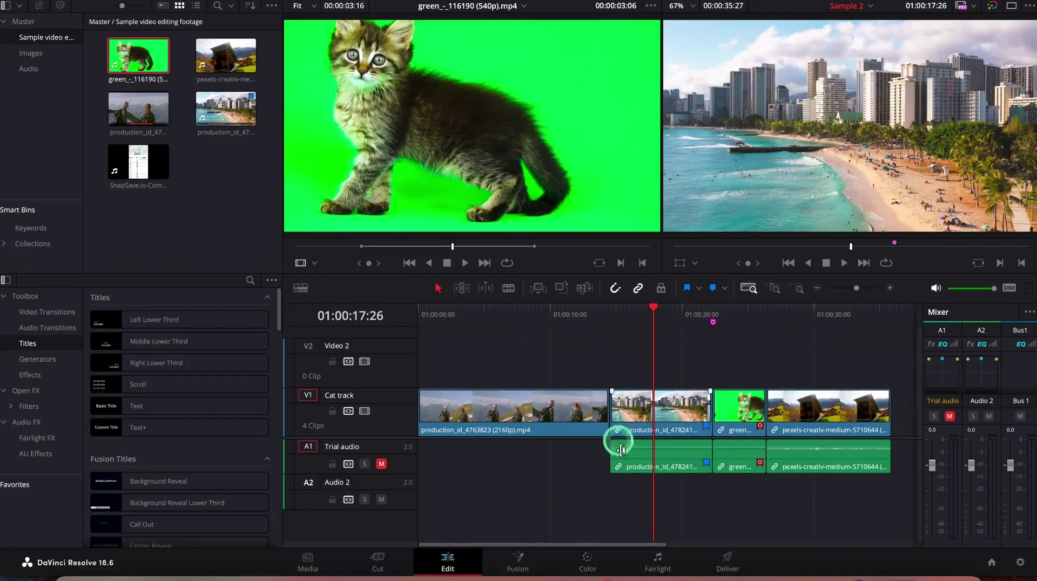
{"action": "left_click", "coordinate": [599, 260]}
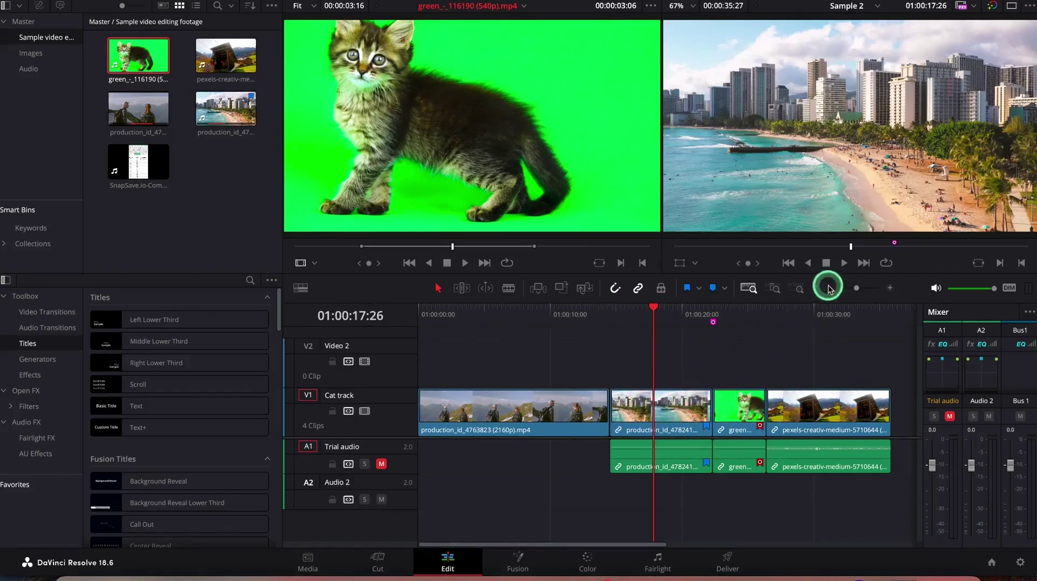
Step: Try several custom zoom levels on the timeline and return it to Full Extent Zoom
{"action": "left_click_drag", "start_coordinate": [858, 289], "coordinate": [855, 290]}
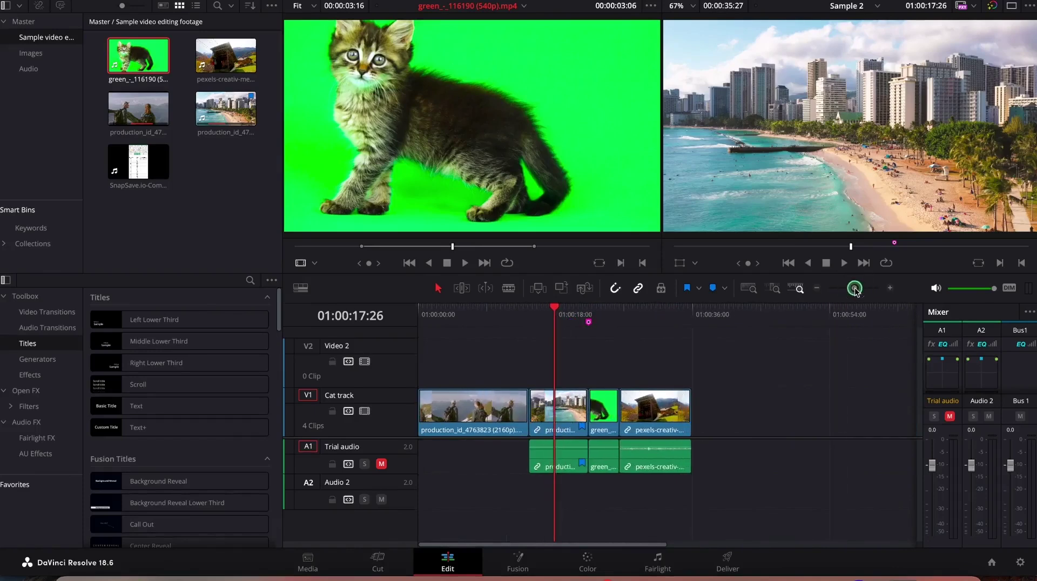
{"action": "left_click", "coordinate": [890, 288]}
{"action": "left_click", "coordinate": [890, 288]}
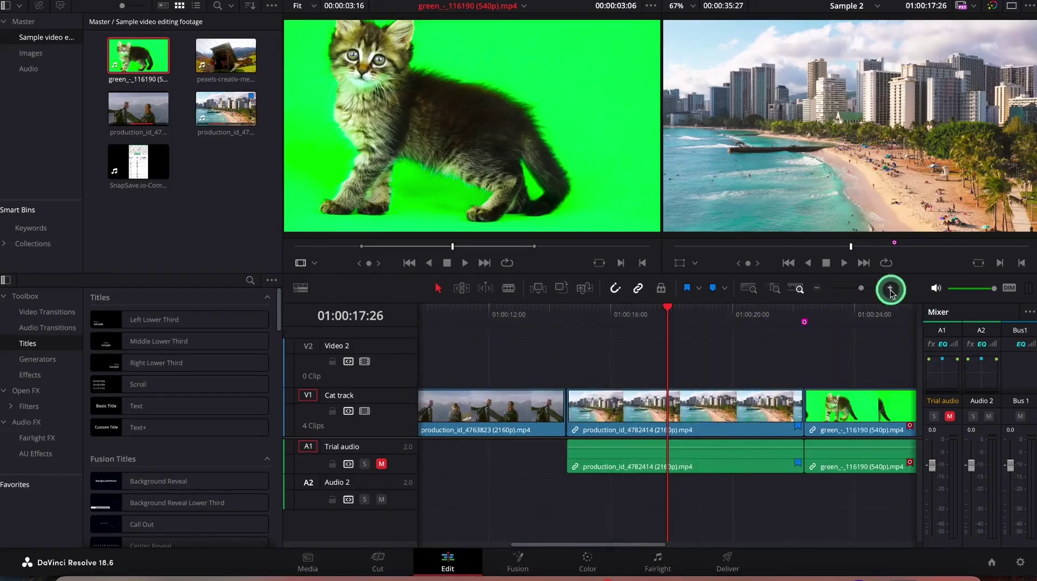
{"action": "left_click", "coordinate": [818, 290]}
{"action": "left_click", "coordinate": [818, 291]}
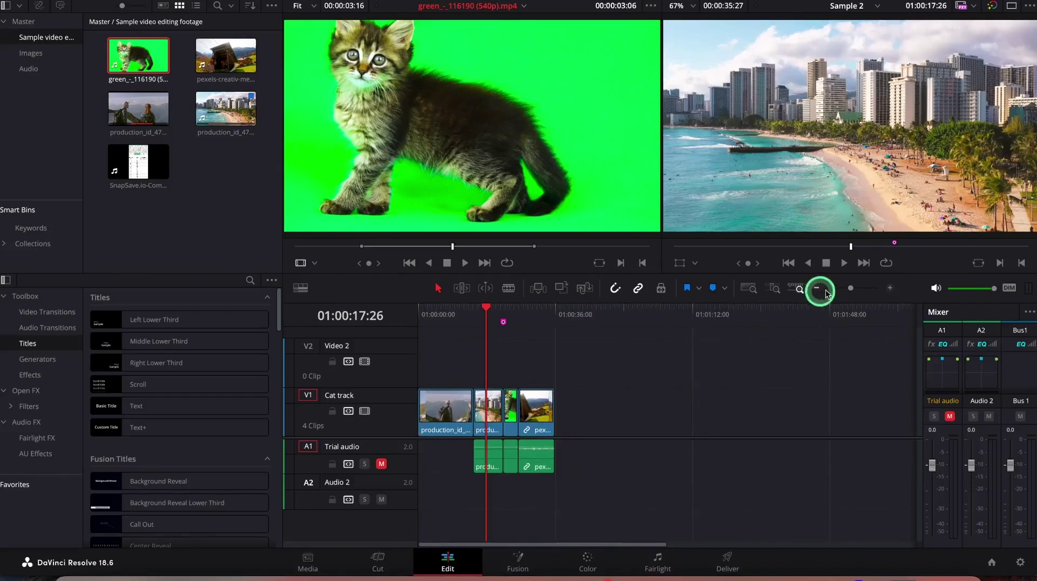
{"action": "left_click", "coordinate": [890, 290]}
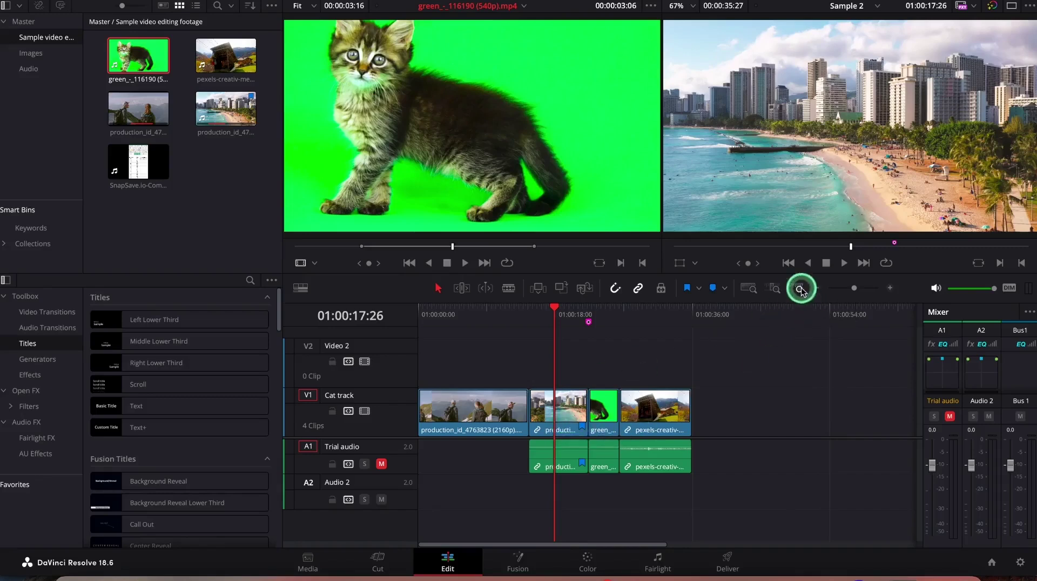
{"action": "left_click", "coordinate": [748, 291]}
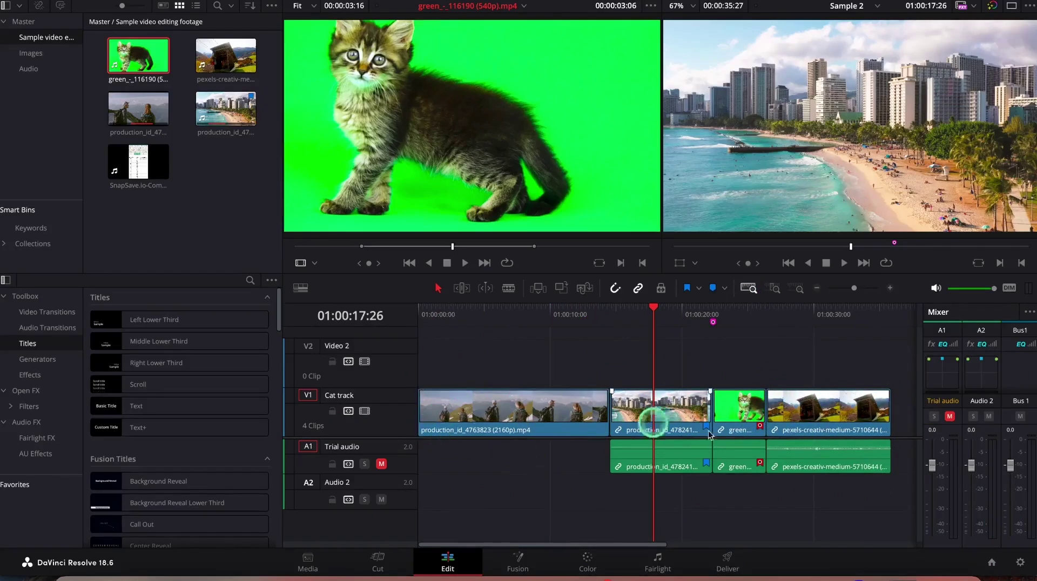
Step: Add the SnapSave.io-Compute Exam Grades clip with its audio after the last clip on V1, keeping the whole timeline in view
{"action": "left_click_drag", "start_coordinate": [139, 162], "coordinate": [727, 404]}
{"action": "key", "text": "shift+z"}
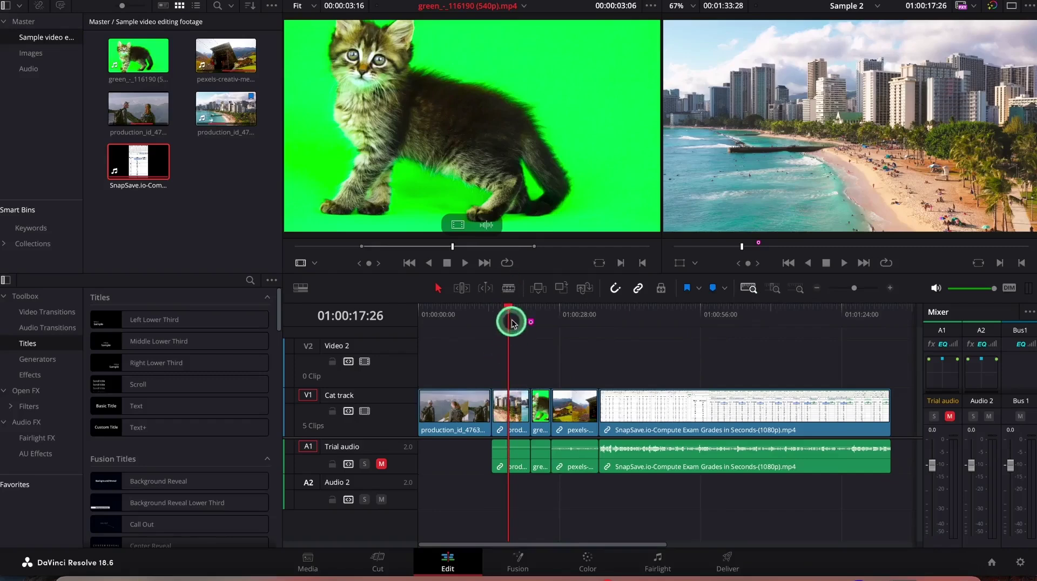
Step: Inspect the frames around the playhead in Detail Zoom and restore Full Extent Zoom
{"action": "left_click", "coordinate": [796, 290]}
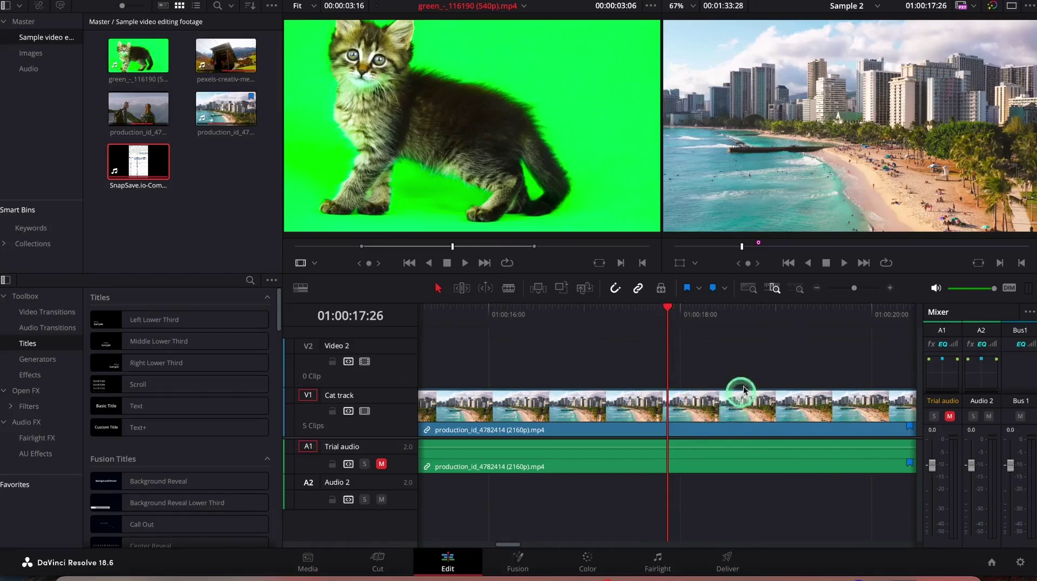
{"action": "left_click", "coordinate": [751, 291]}
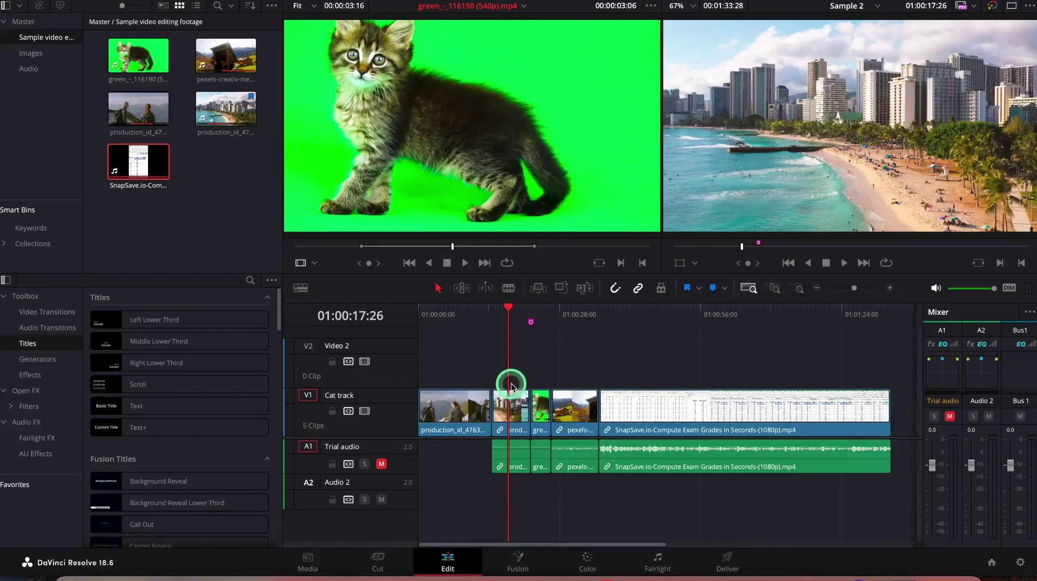
{"action": "left_click", "coordinate": [513, 418]}
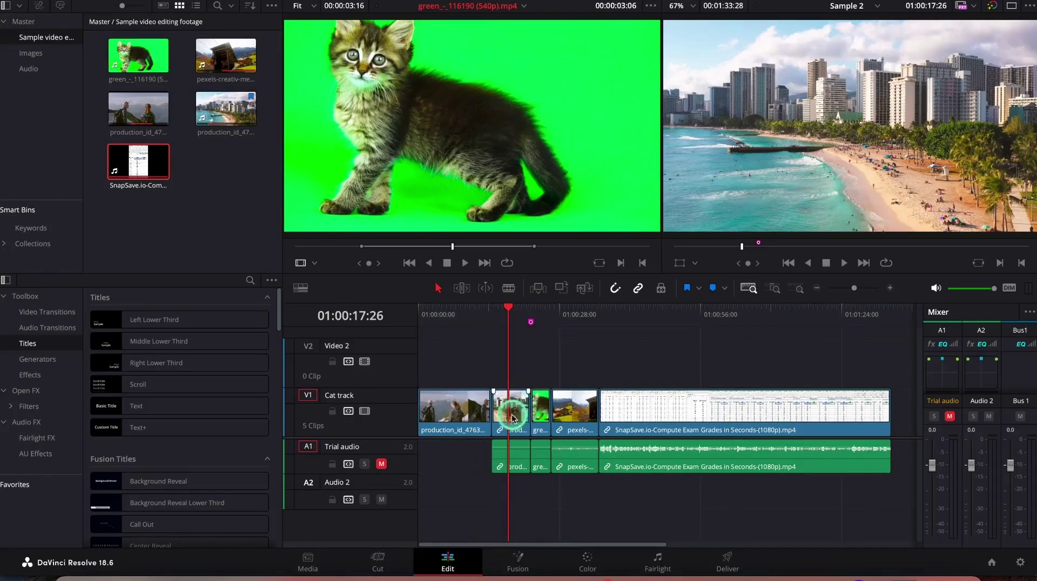
{"action": "mouse_move", "coordinate": [527, 314]}
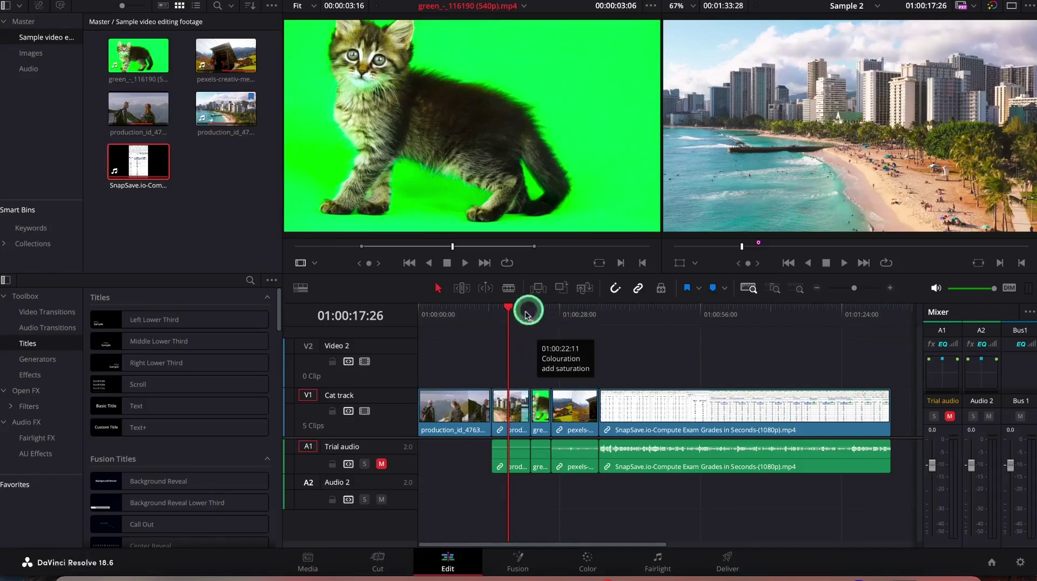
Step: Place the playhead at 01:00:04:11, select the first clip of the hikers, and show its Inspector settings
{"action": "left_click", "coordinate": [441, 319]}
{"action": "left_click", "coordinate": [460, 419]}
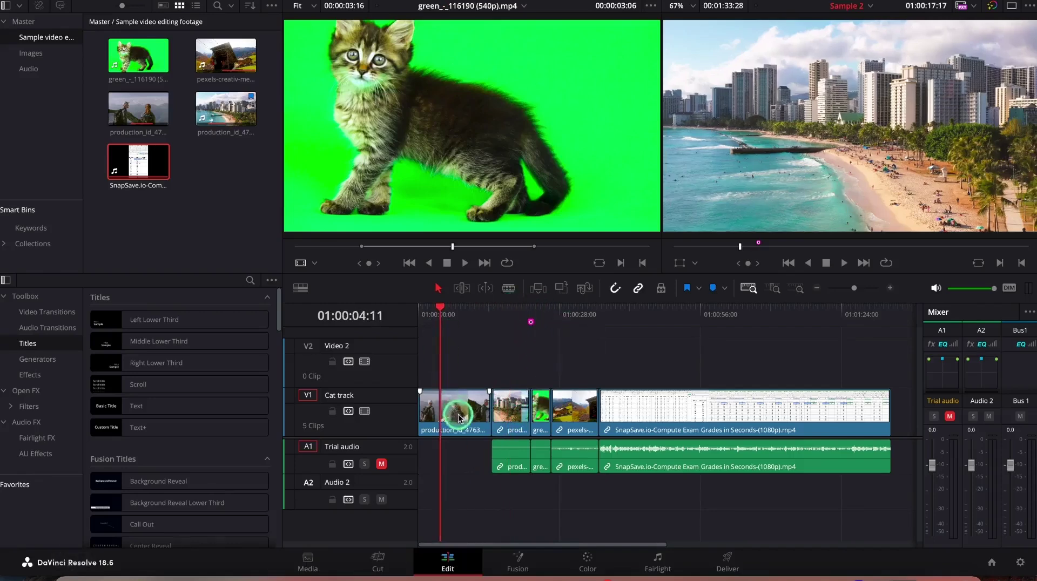
{"action": "left_click", "coordinate": [461, 390]}
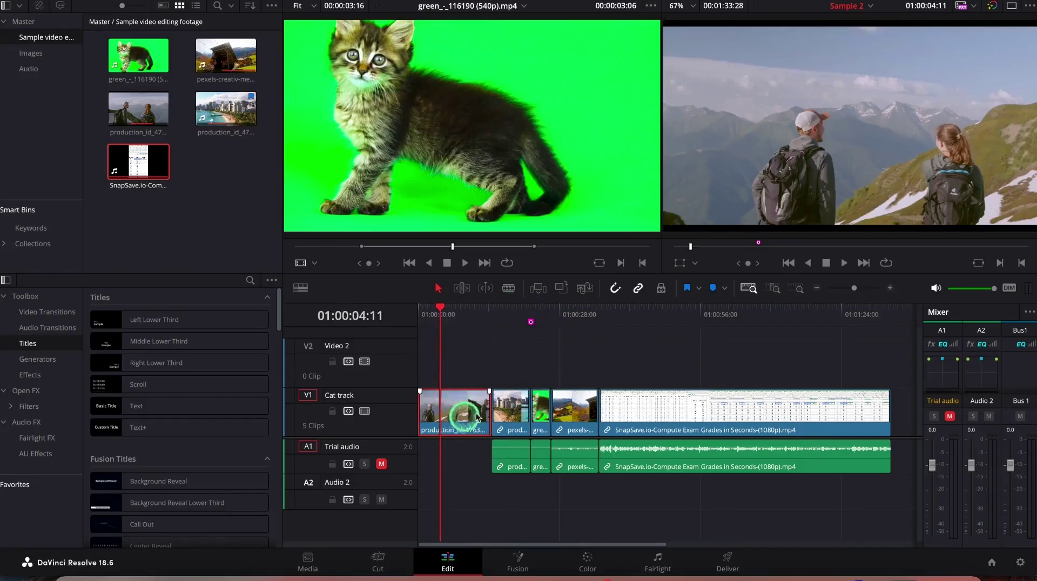
{"action": "left_click", "coordinate": [993, 1]}
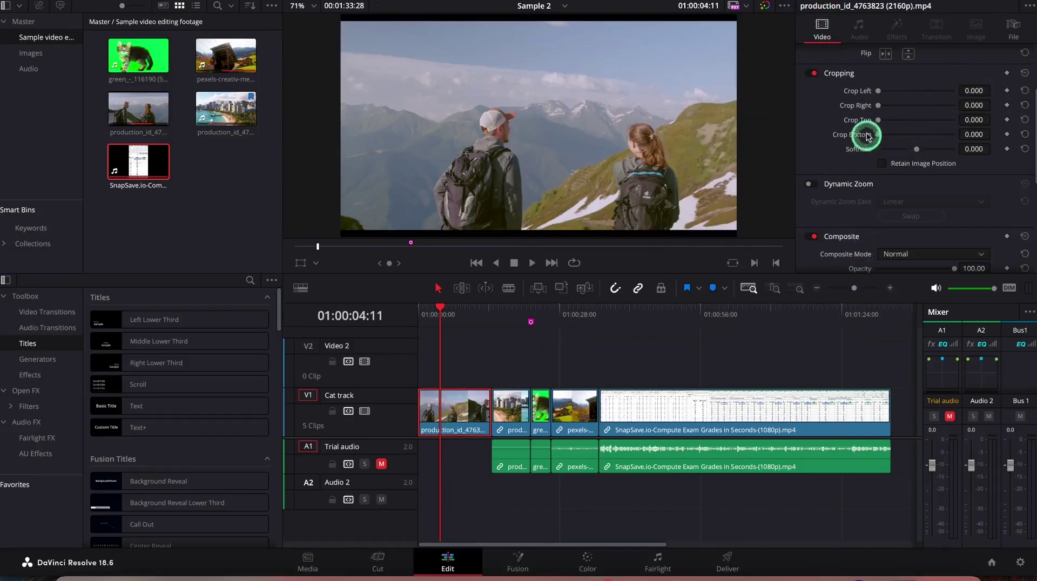
Step: Try a left crop of about 572 on the hikers clip, and reset the crop
{"action": "mouse_move", "coordinate": [883, 92]}
{"action": "left_mouse_down"}
{"action": "mouse_move", "coordinate": [900, 100]}
{"action": "mouse_move", "coordinate": [876, 108]}
{"action": "left_mouse_up"}
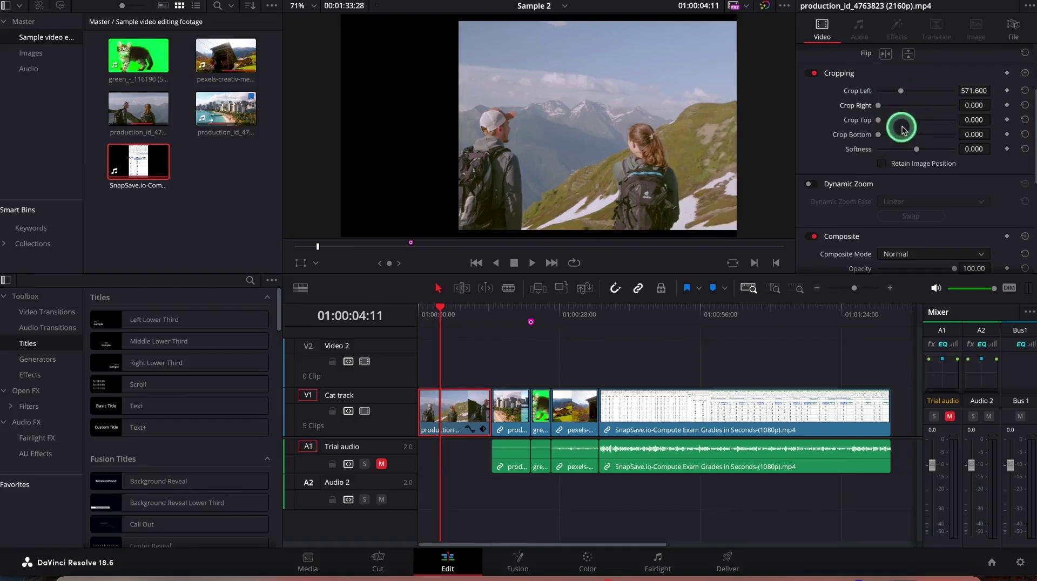
{"action": "left_click", "coordinate": [1025, 91]}
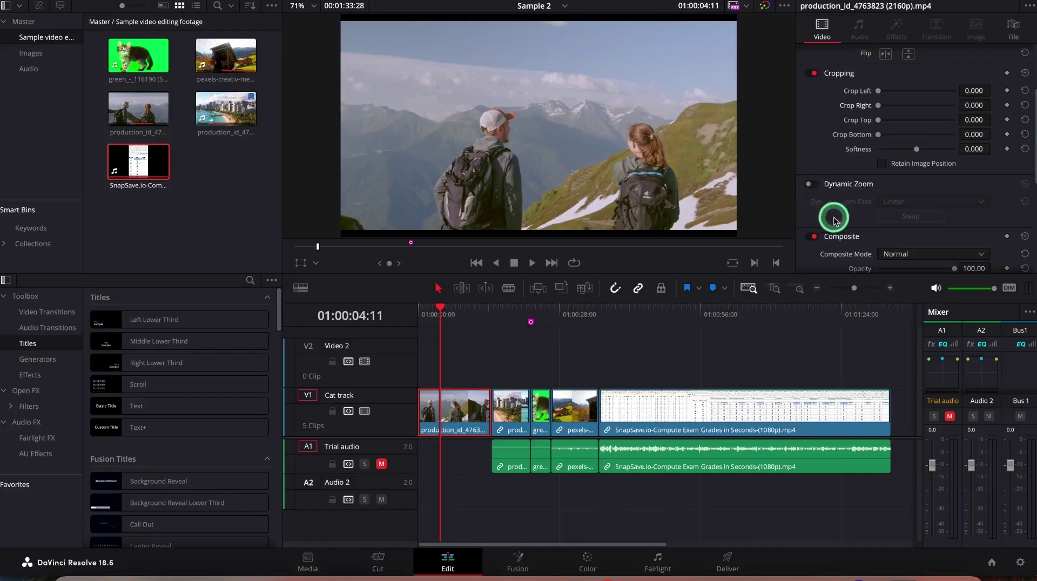
Step: Scale the hikers clip to a zoom of 0.820 and set its X position to -102
{"action": "scroll", "coordinate": [838, 219], "scroll_direction": "down", "scroll_amount": 3}
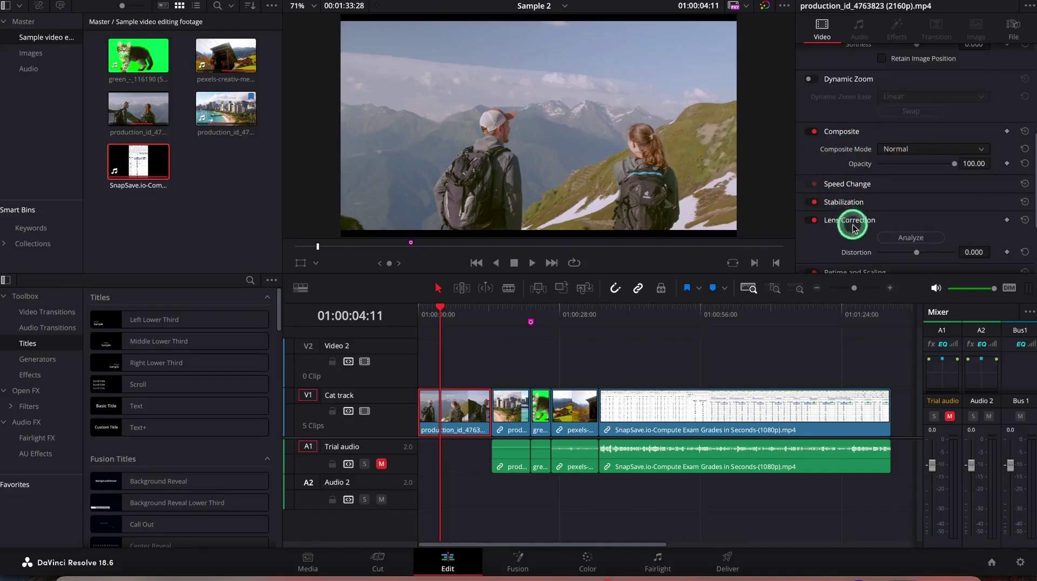
{"action": "scroll", "coordinate": [853, 227], "scroll_direction": "down", "scroll_amount": 3}
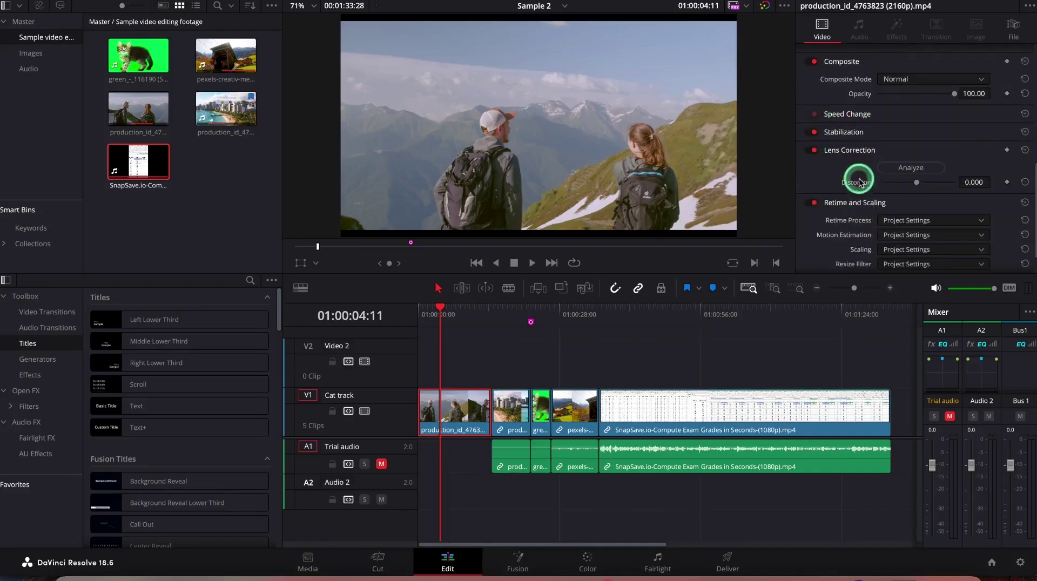
{"action": "scroll", "coordinate": [860, 181], "scroll_direction": "up", "scroll_amount": 5}
{"action": "scroll", "coordinate": [862, 139], "scroll_direction": "down", "scroll_amount": 3}
{"action": "scroll", "coordinate": [865, 178], "scroll_direction": "down", "scroll_amount": 1}
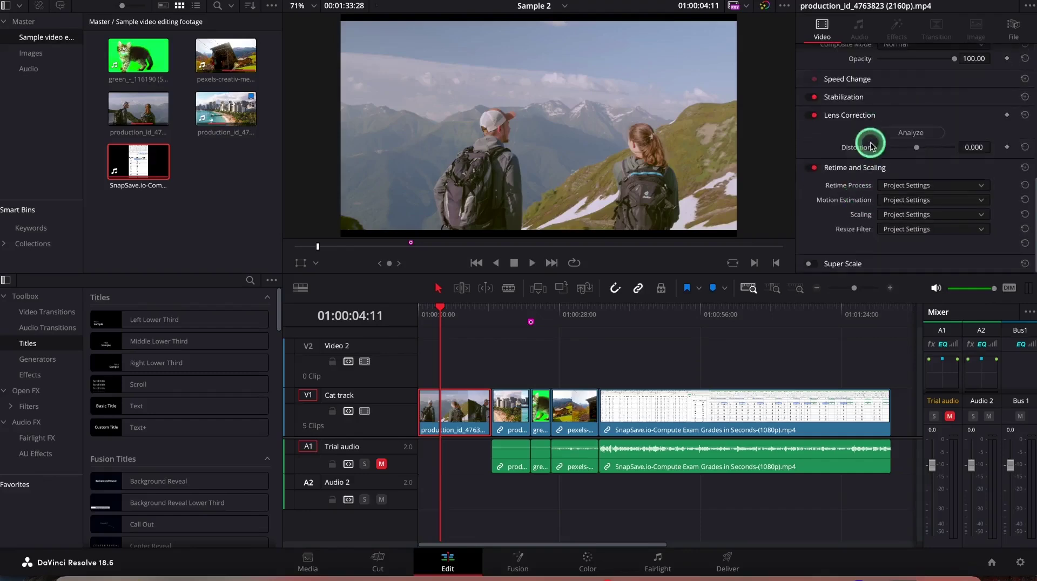
{"action": "scroll", "coordinate": [865, 141], "scroll_direction": "up", "scroll_amount": 6}
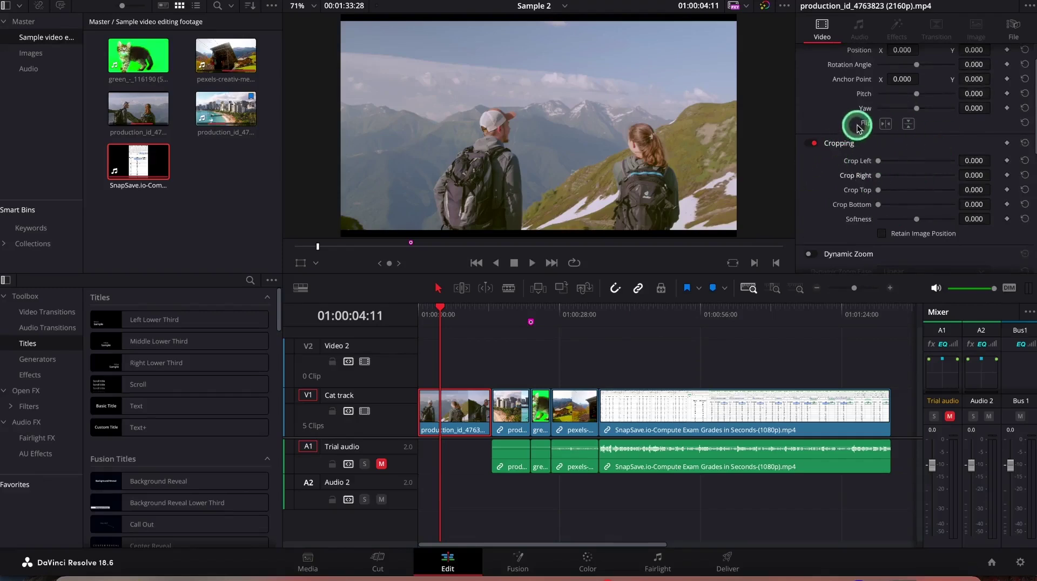
{"action": "scroll", "coordinate": [862, 123], "scroll_direction": "up", "scroll_amount": 1}
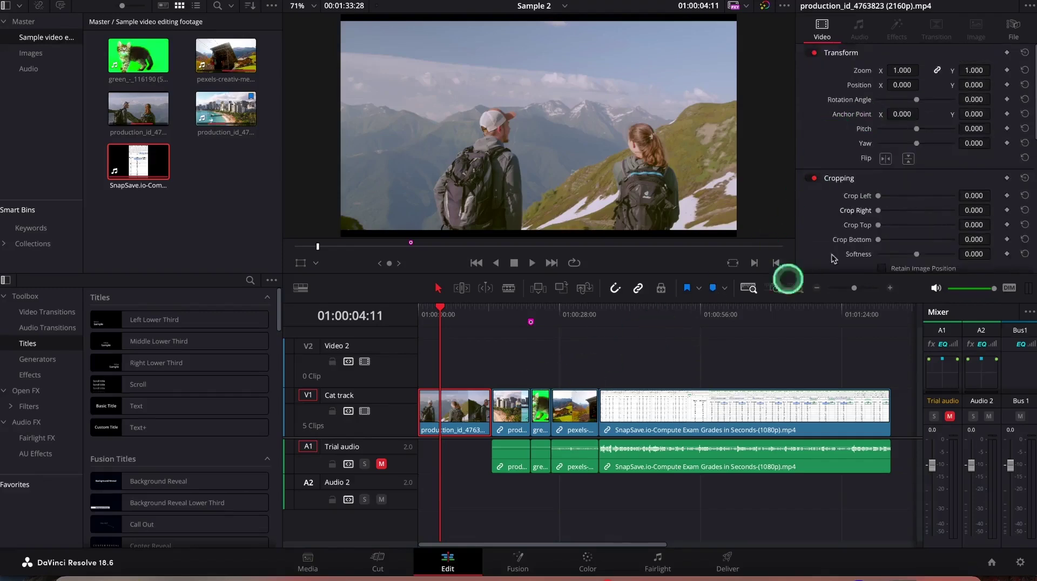
{"action": "mouse_move", "coordinate": [903, 70]}
{"action": "left_mouse_down"}
{"action": "mouse_move", "coordinate": [938, 74]}
{"action": "mouse_move", "coordinate": [901, 74]}
{"action": "mouse_move", "coordinate": [924, 84]}
{"action": "mouse_move", "coordinate": [903, 84]}
{"action": "left_mouse_up"}
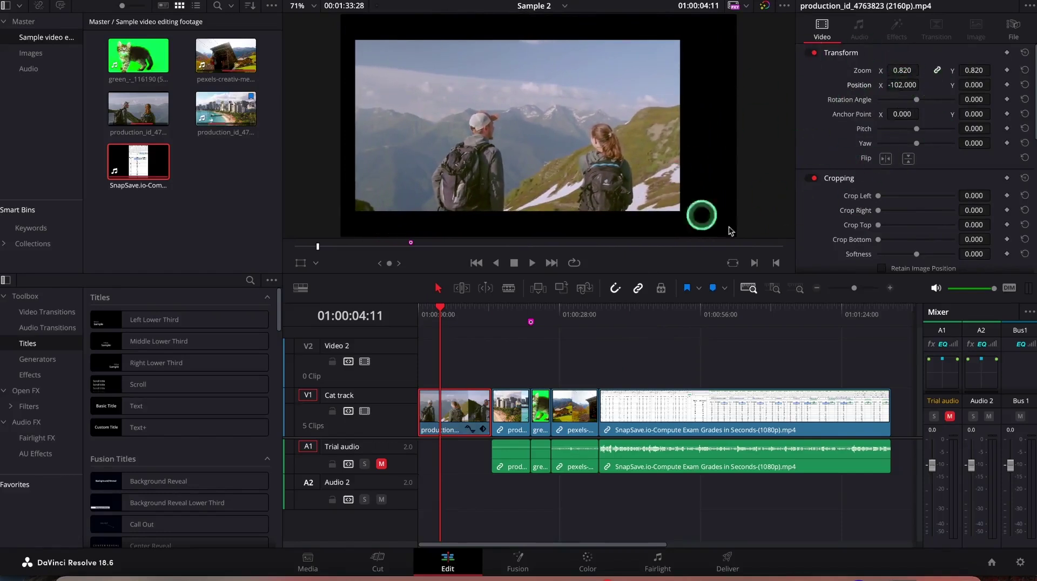
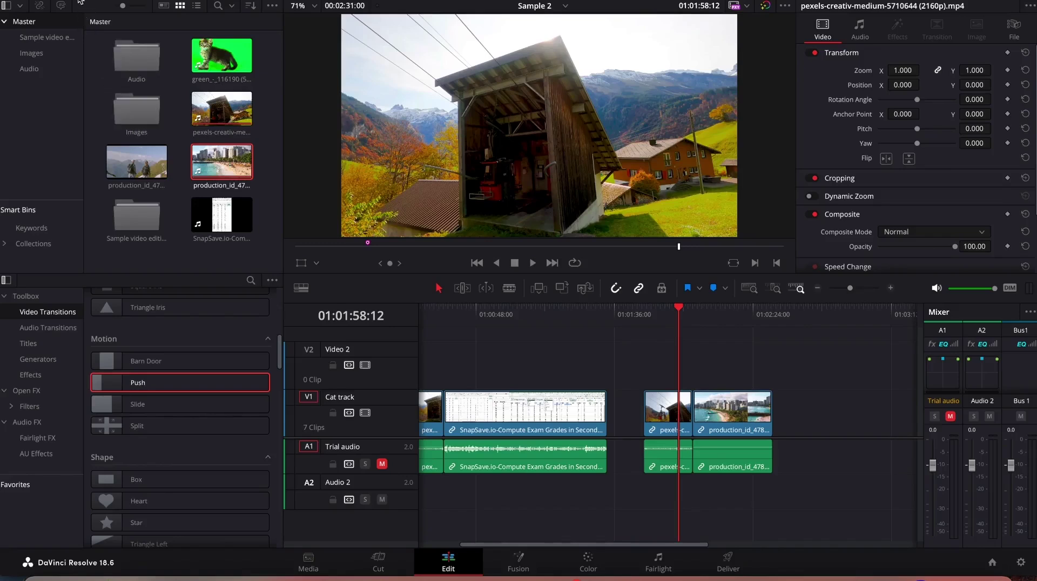
Step: Play the timeline across the cut between the wooden hut clip and the final beach clip
{"action": "key", "text": "q"}
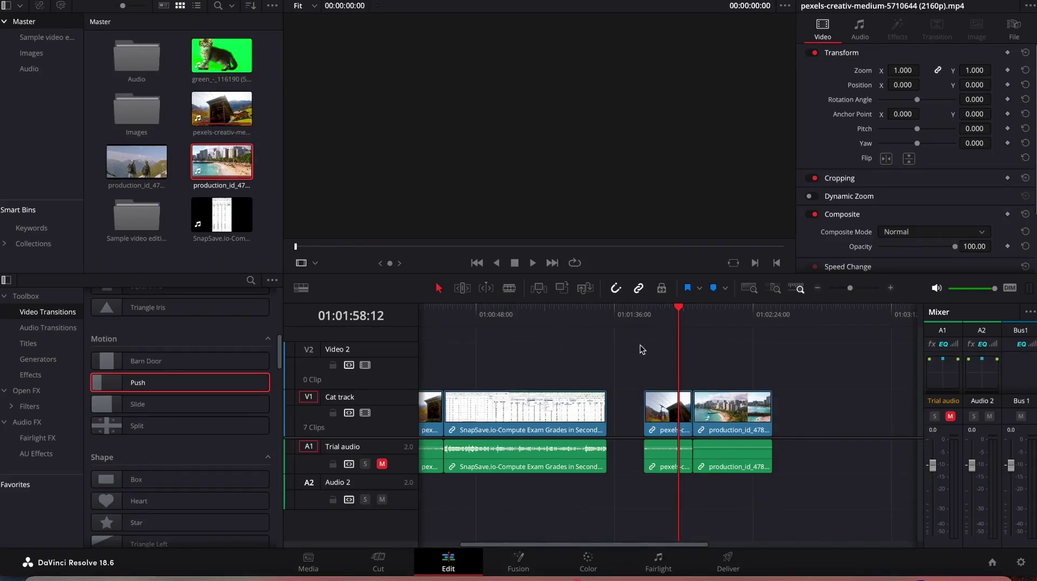
{"action": "left_click", "coordinate": [678, 415]}
{"action": "left_click", "coordinate": [730, 416]}
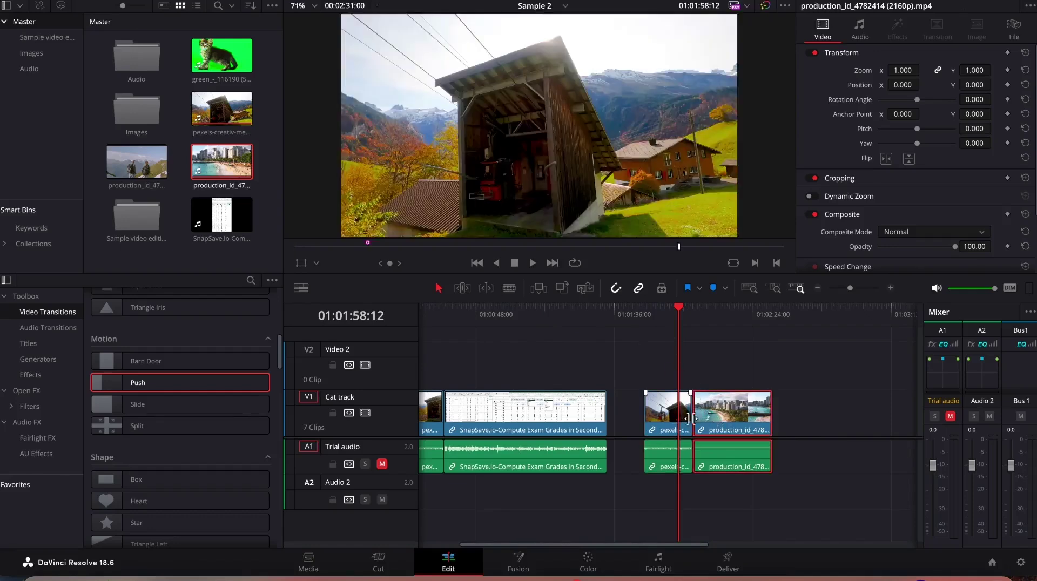
{"action": "left_click", "coordinate": [717, 427]}
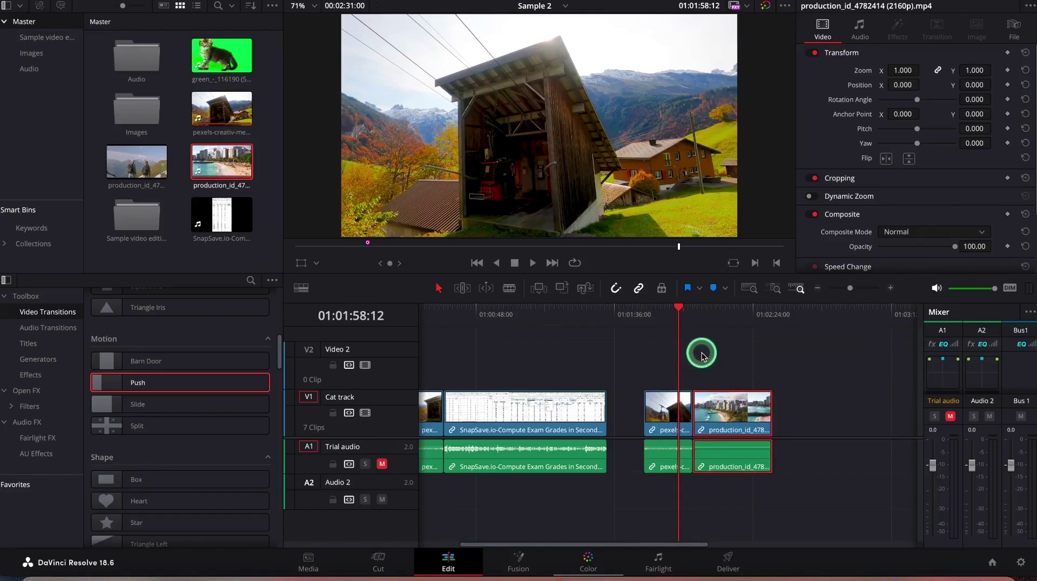
{"action": "key", "text": "space"}
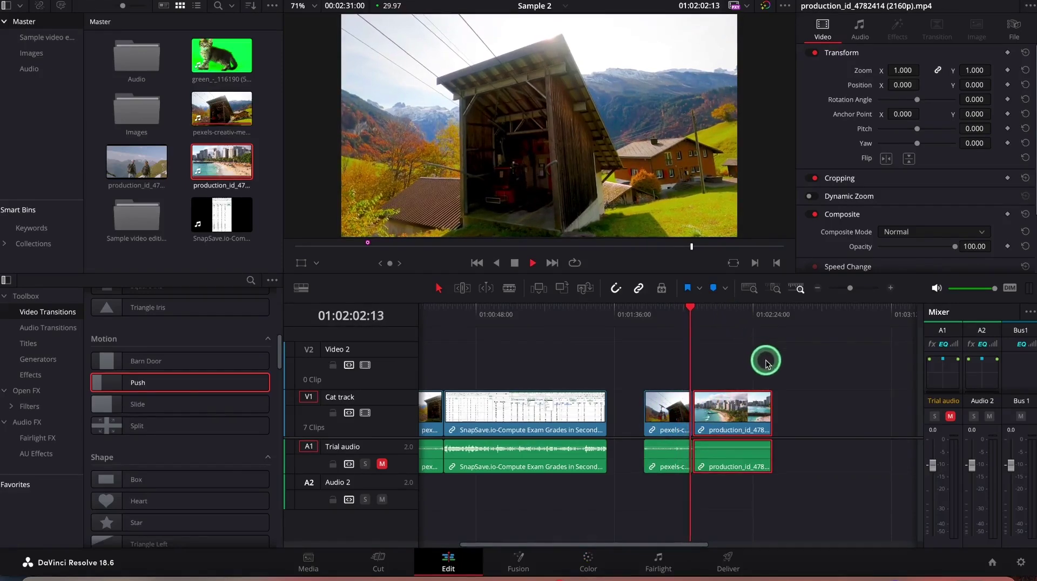
{"action": "key", "text": "space"}
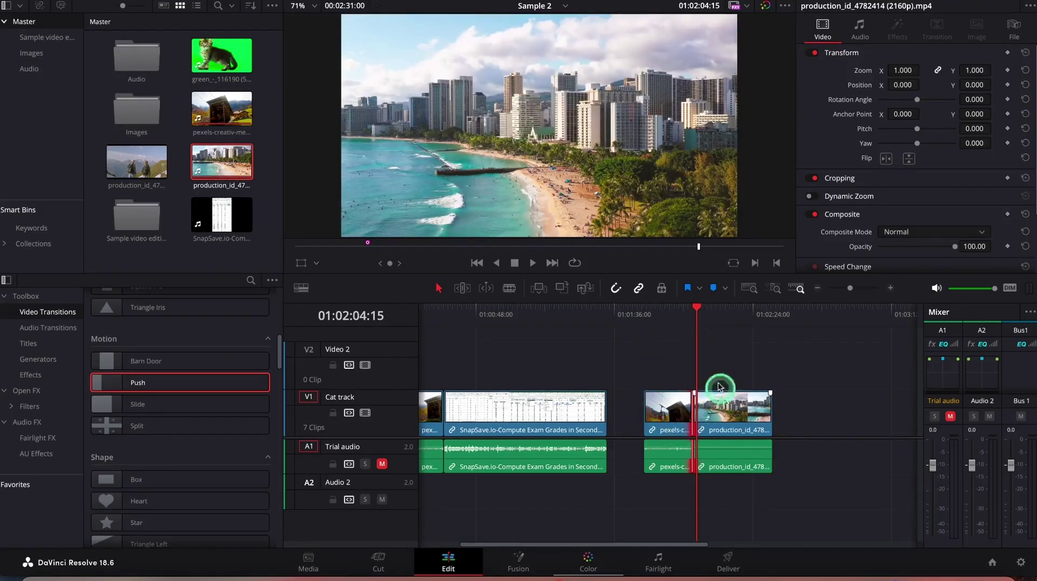
Step: Add the default transition at the cut between the wooden hut clip and the beach clip, trimming the clips to provide handles
{"action": "left_click_drag", "start_coordinate": [697, 310], "coordinate": [671, 310]}
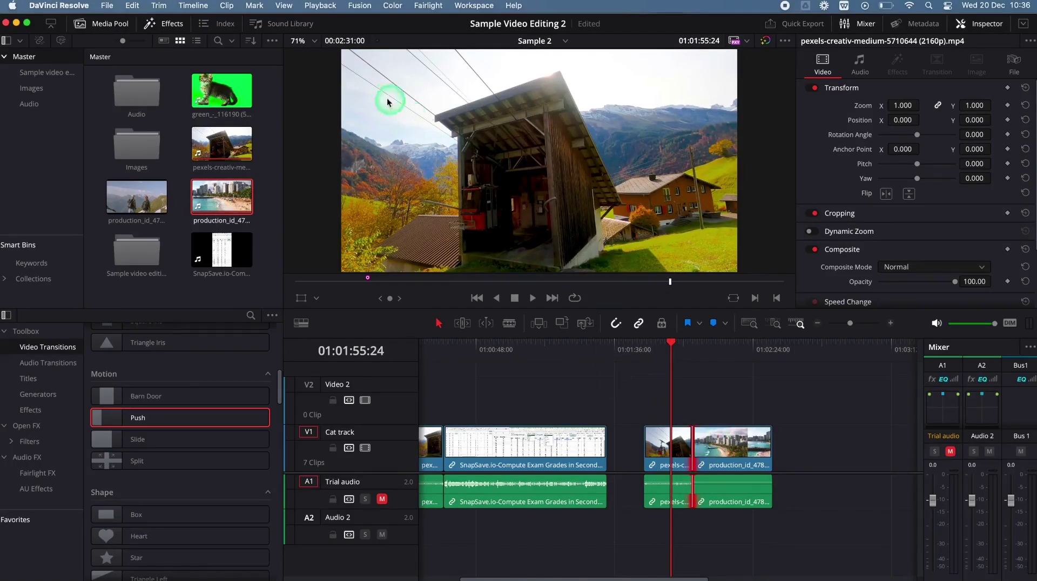
{"action": "left_click", "coordinate": [193, 6]}
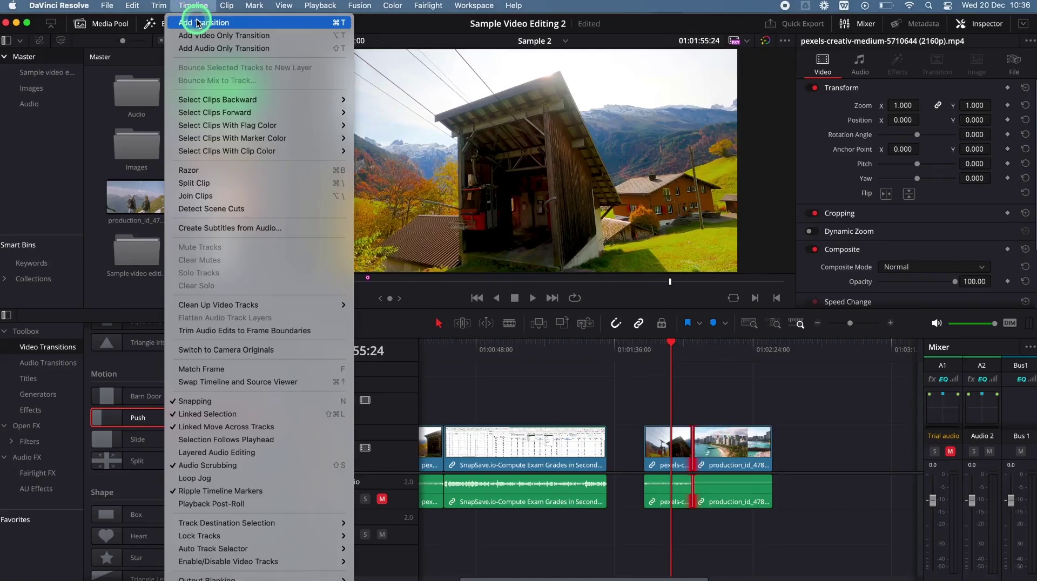
{"action": "left_click", "coordinate": [198, 23]}
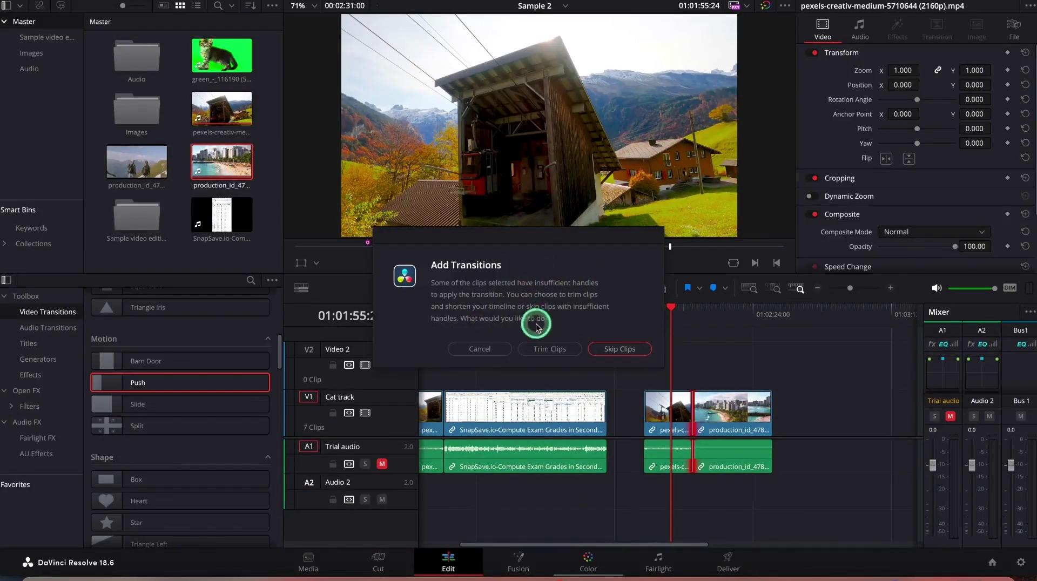
{"action": "left_click", "coordinate": [558, 351]}
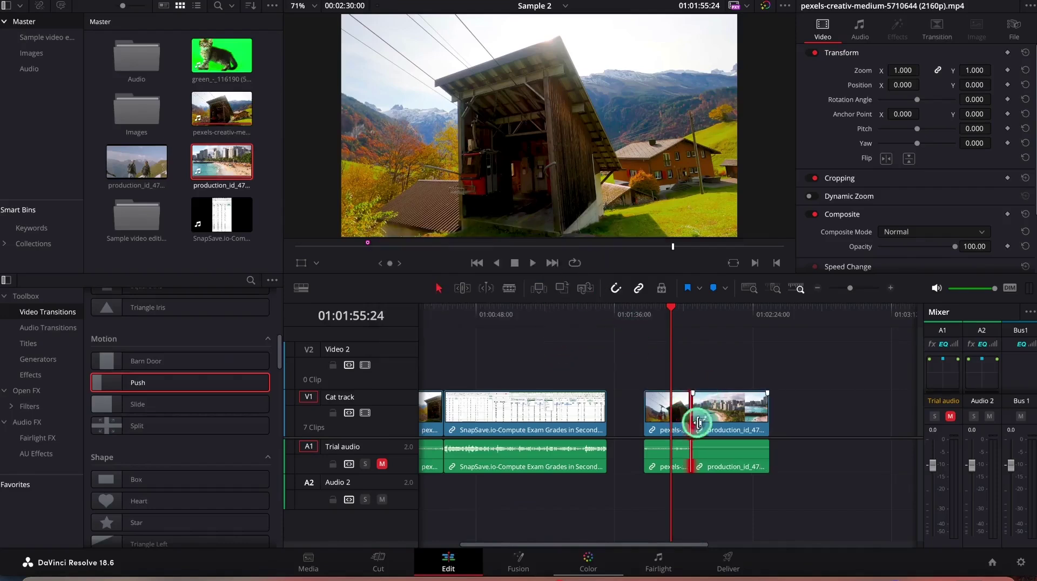
Step: Play the timeline twice across the new transition between the wooden hut clip and the beach clip
{"action": "double_click", "coordinate": [685, 415]}
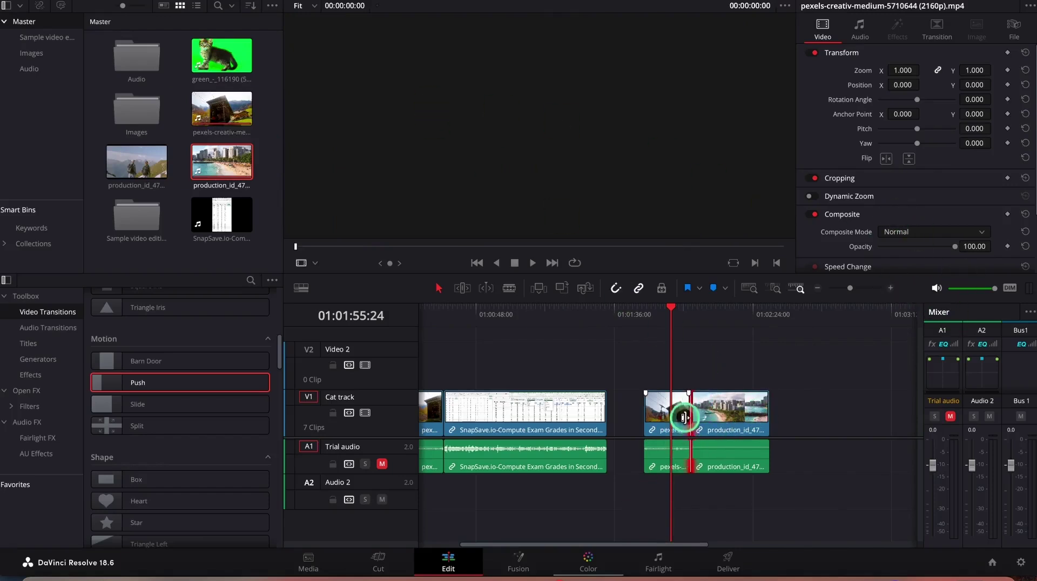
{"action": "scroll", "coordinate": [684, 418], "scroll_direction": "up", "scroll_amount": 5}
{"action": "scroll", "coordinate": [756, 418], "scroll_direction": "up", "scroll_amount": 3}
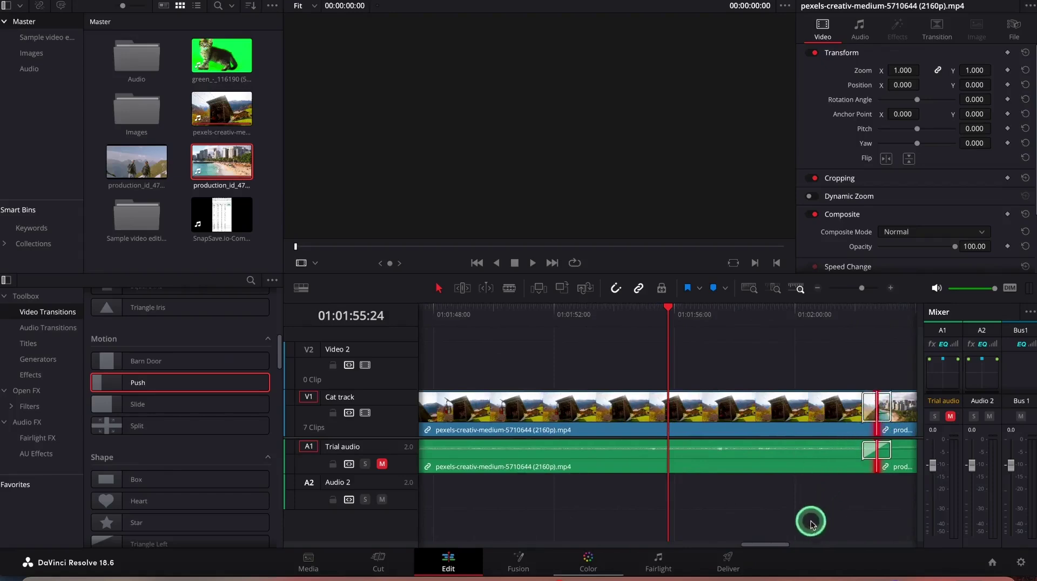
{"action": "left_click_drag", "start_coordinate": [783, 550], "coordinate": [801, 546]}
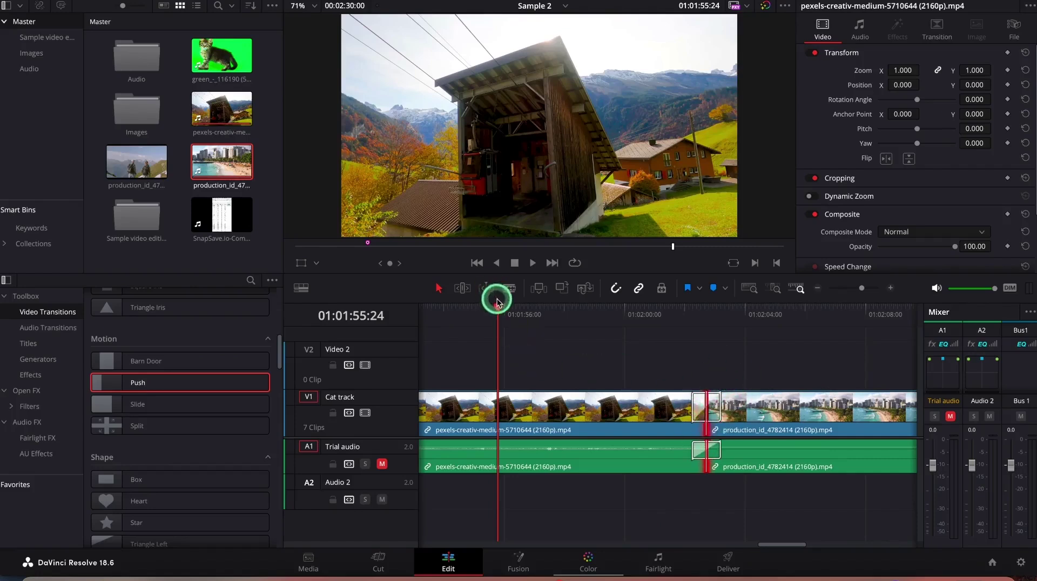
{"action": "left_click_drag", "start_coordinate": [500, 309], "coordinate": [668, 308]}
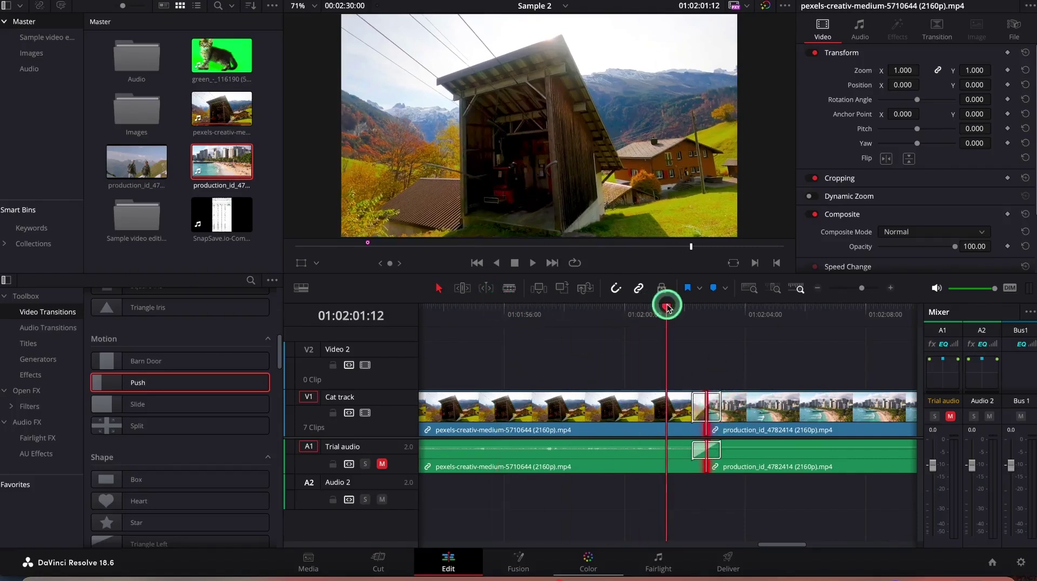
{"action": "key", "text": "space"}
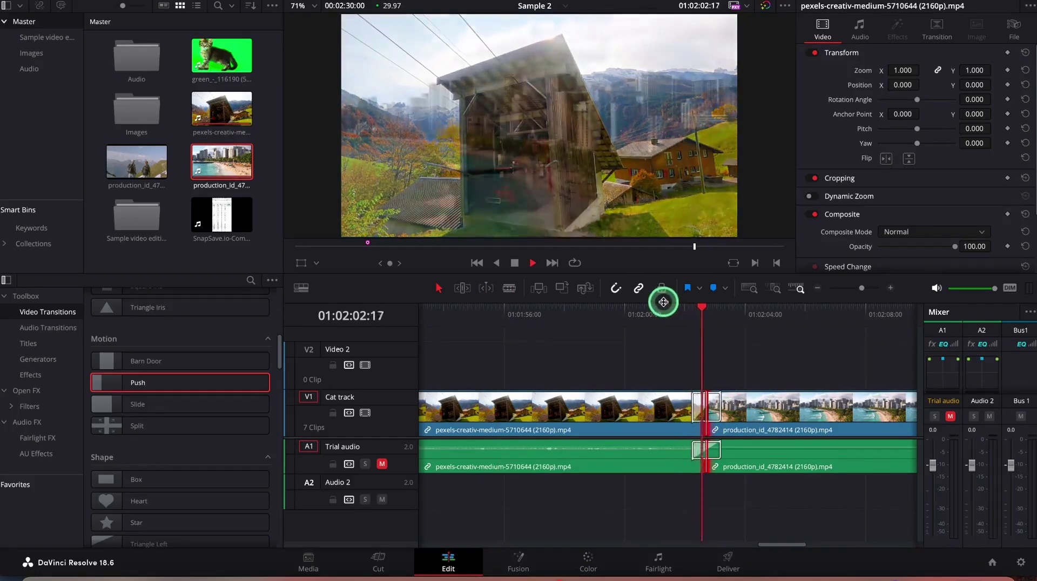
{"action": "key", "text": "space"}
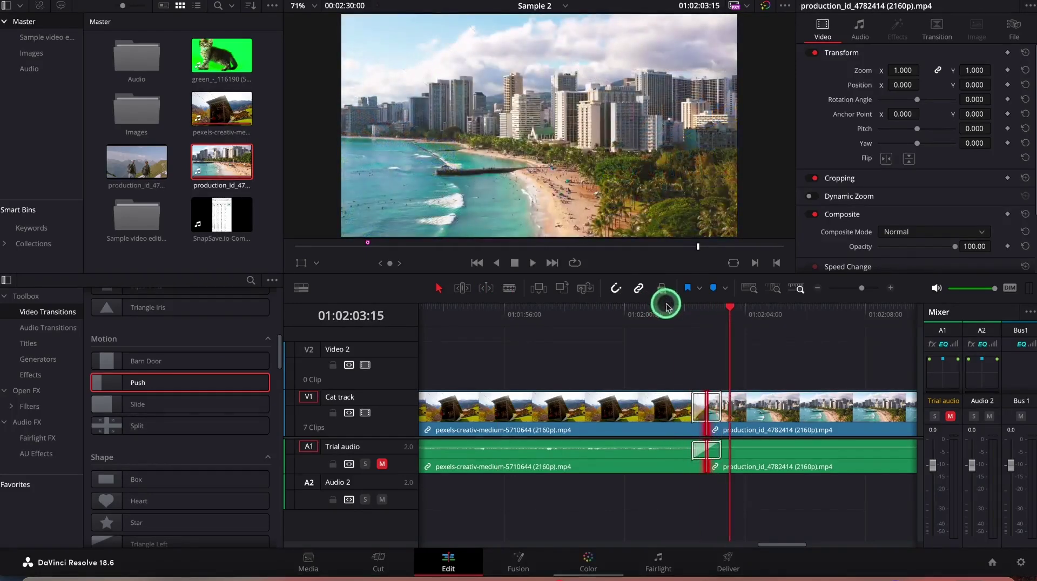
{"action": "left_click_drag", "start_coordinate": [734, 308], "coordinate": [669, 317]}
{"action": "key", "text": "space"}
{"action": "key", "text": "space"}
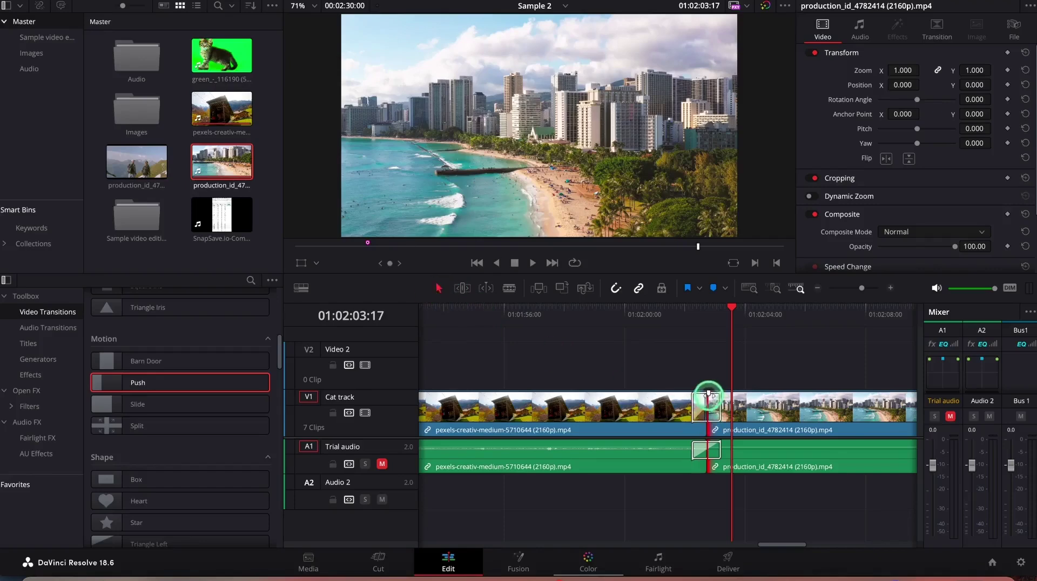
Step: Select the Cross Dissolve at the cut and try shortening it to 24 frames on the timeline, extending it again
{"action": "left_click", "coordinate": [720, 403]}
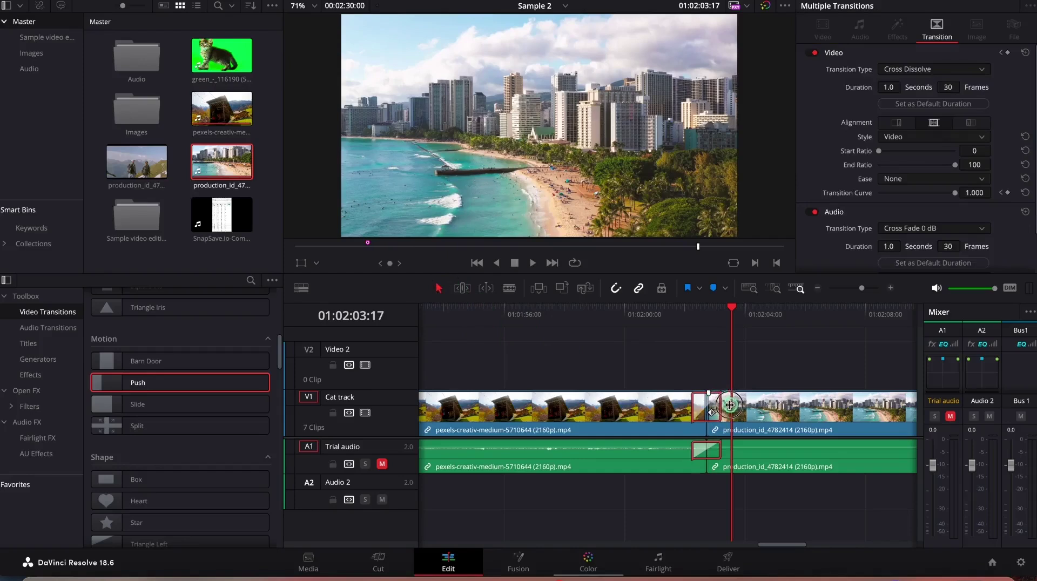
{"action": "left_click_drag", "start_coordinate": [720, 406], "coordinate": [716, 407]}
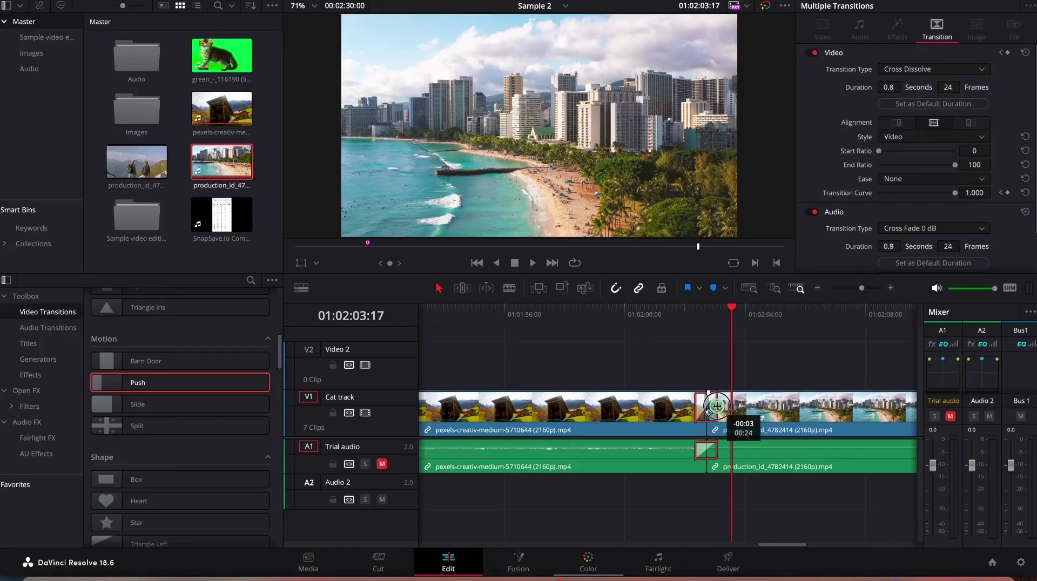
{"action": "left_click_drag", "start_coordinate": [716, 407], "coordinate": [726, 408]}
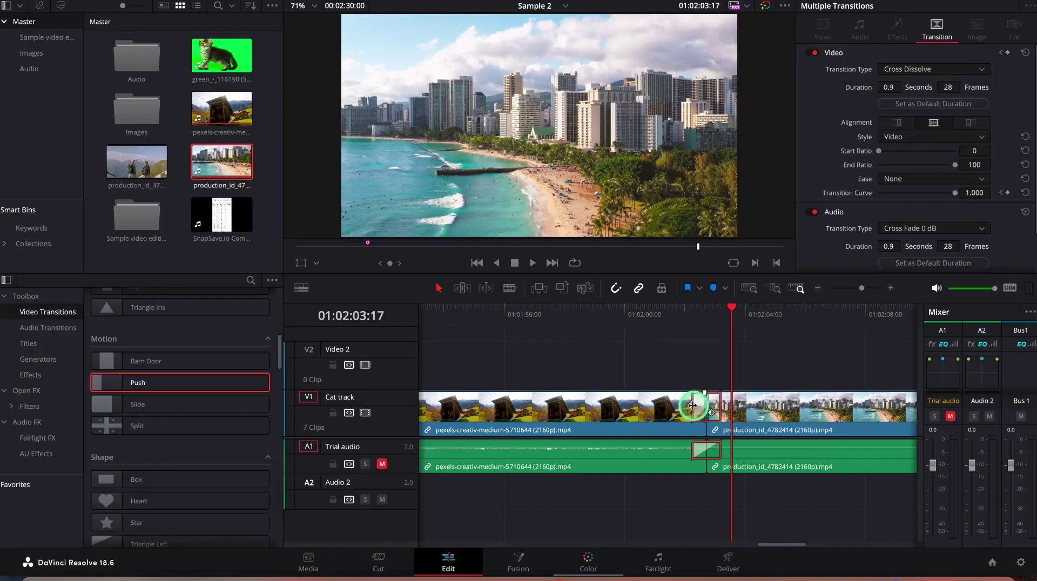
{"action": "right_click", "coordinate": [697, 411]}
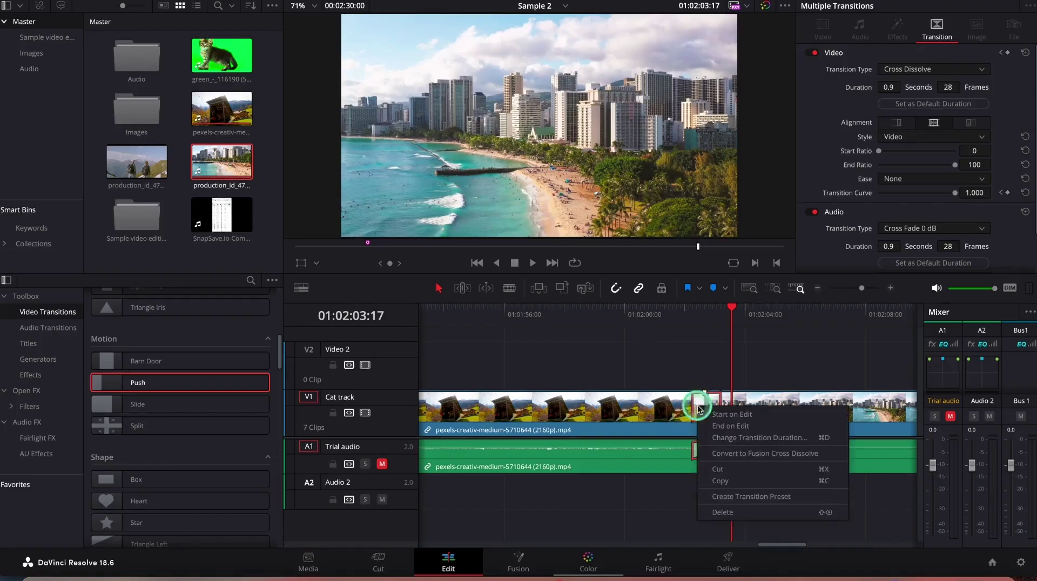
{"action": "left_click", "coordinate": [772, 442]}
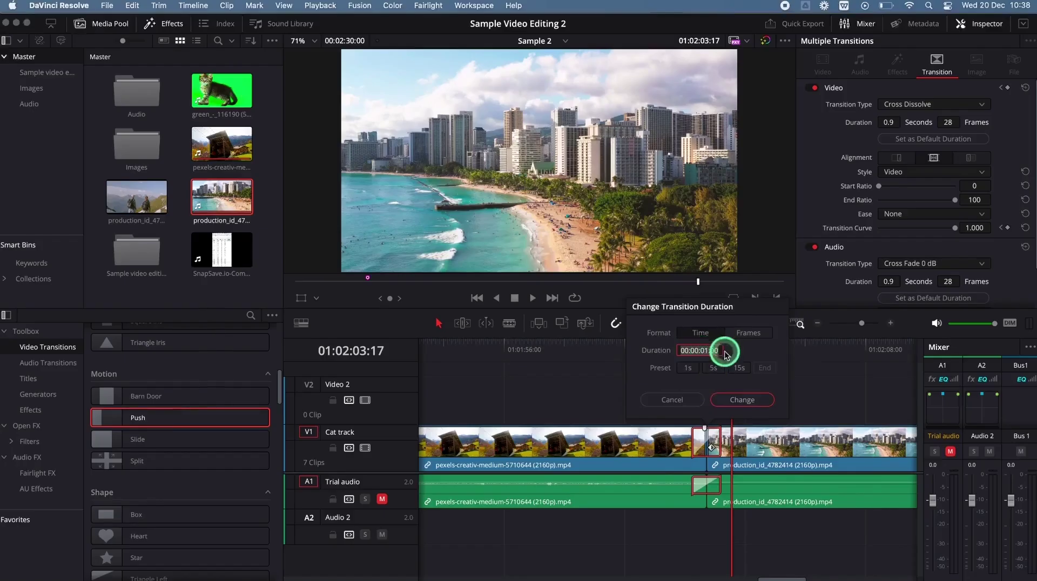
{"action": "left_click", "coordinate": [715, 367]}
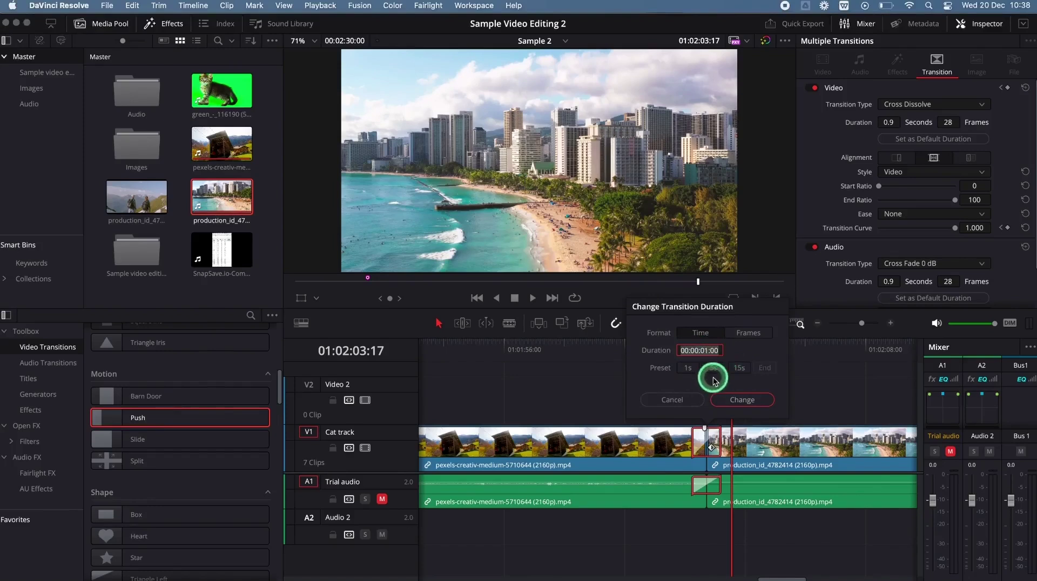
{"action": "left_click", "coordinate": [672, 400]}
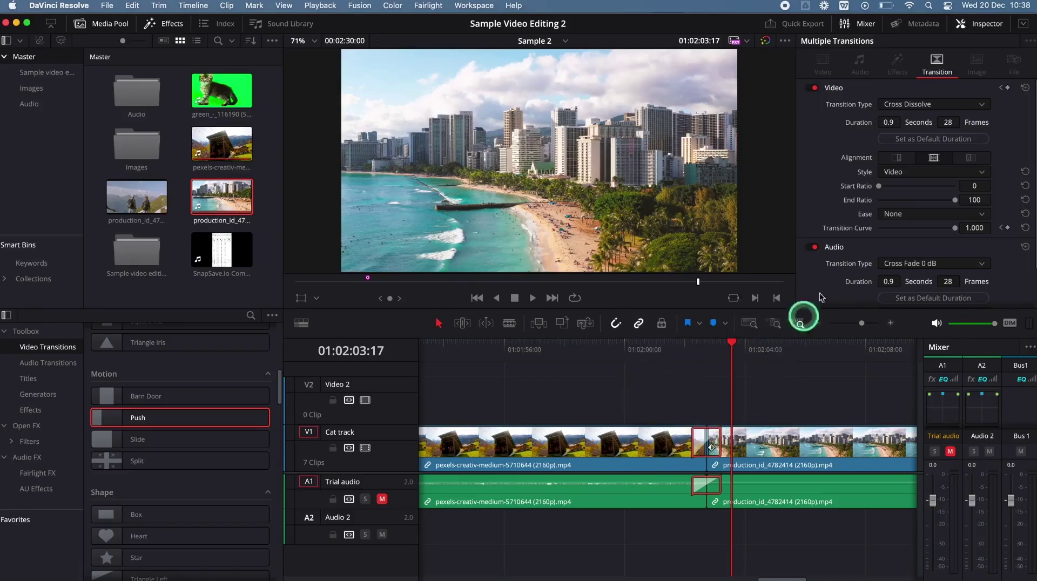
{"action": "left_click", "coordinate": [985, 26]}
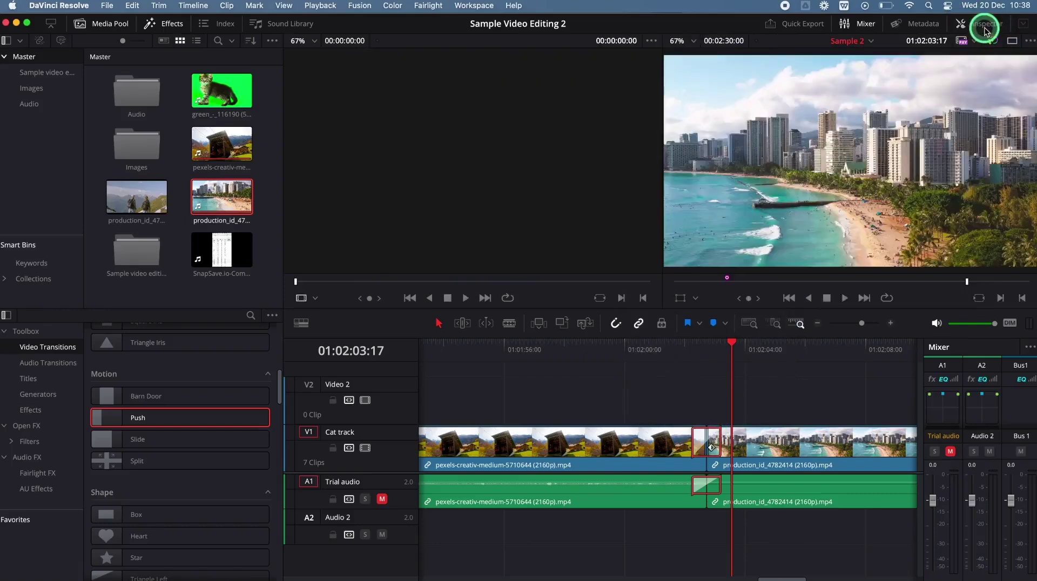
{"action": "left_click", "coordinate": [985, 28]}
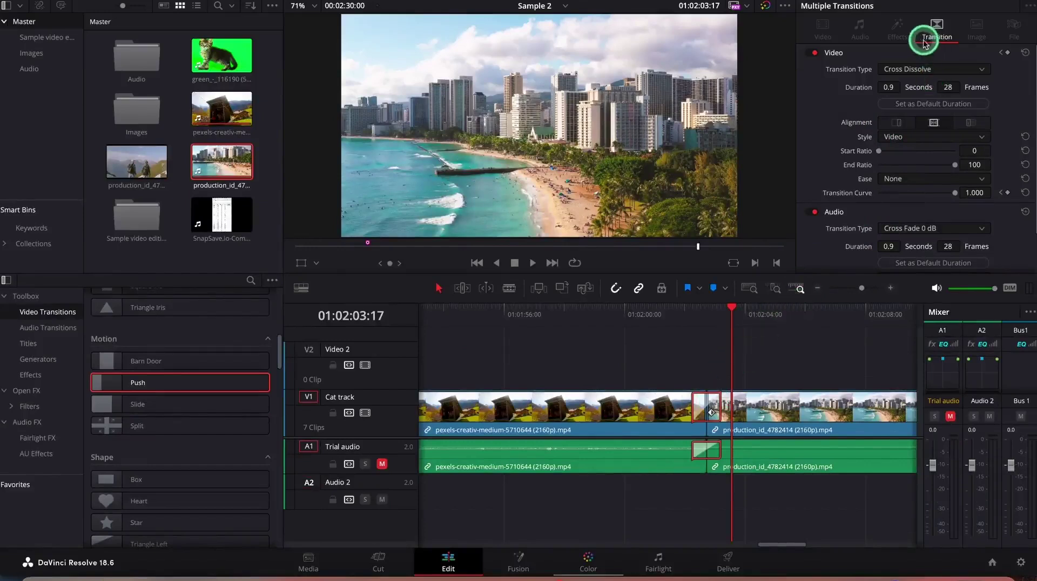
Step: Try the Band Wipe type for the selected transition and play the timeline around the cut
{"action": "left_click", "coordinate": [982, 70]}
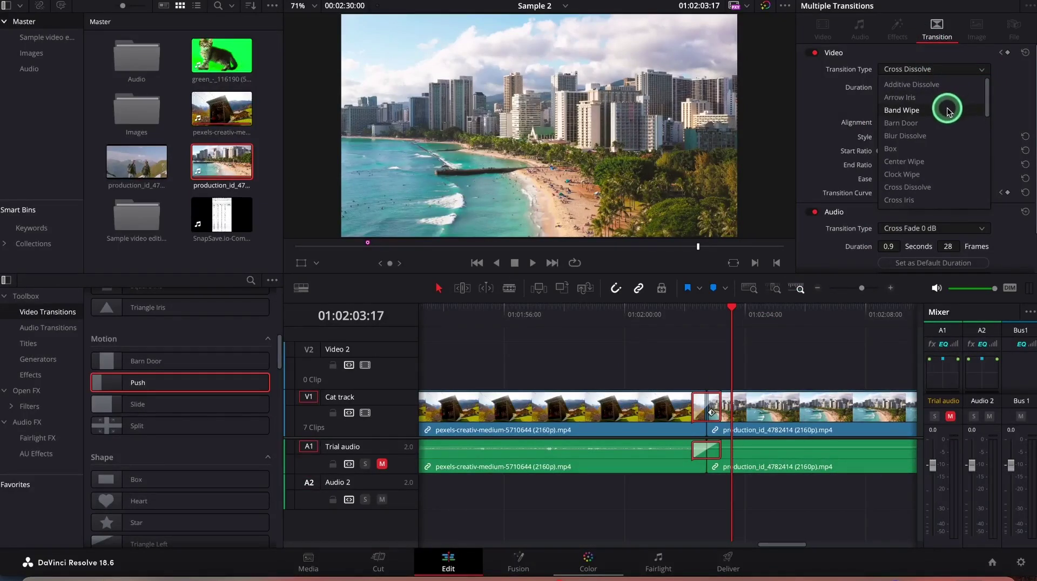
{"action": "left_click", "coordinate": [949, 111]}
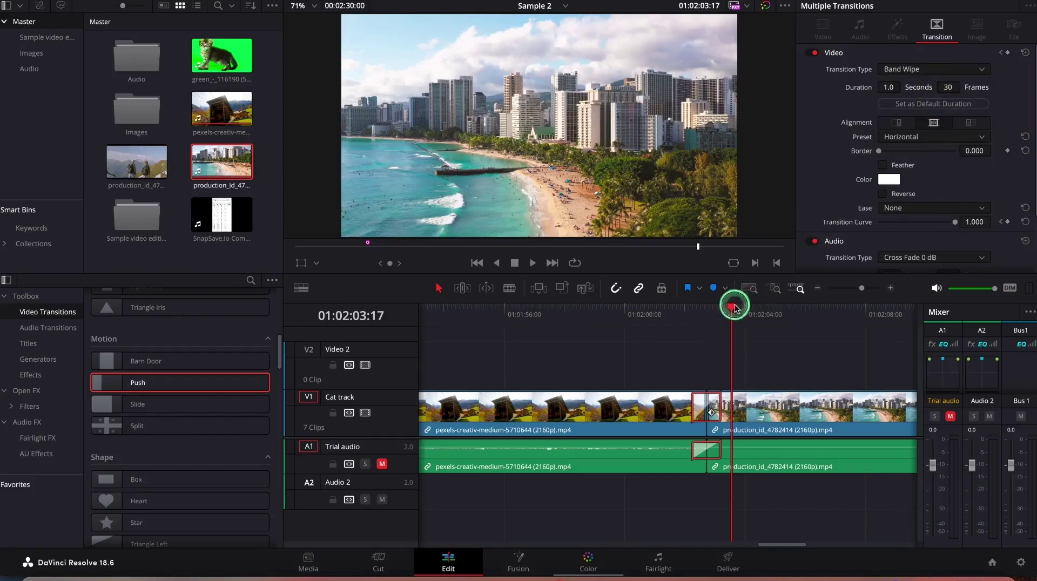
{"action": "left_click_drag", "start_coordinate": [735, 309], "coordinate": [688, 306]}
{"action": "key", "text": "space"}
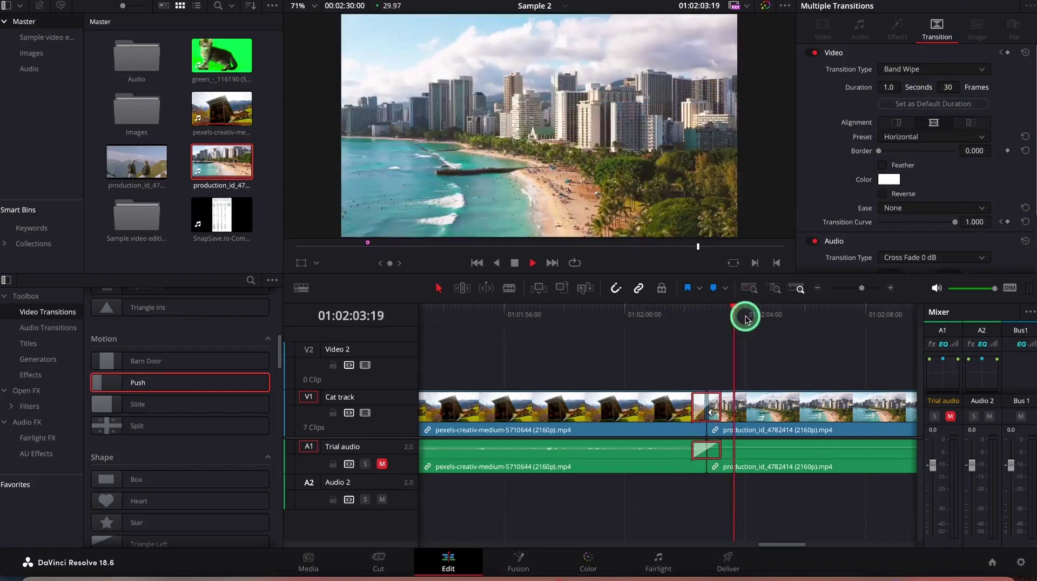
{"action": "key", "text": "space"}
Step: Change the selected transition's type to Heart and play it across the cut
{"action": "left_click", "coordinate": [954, 70]}
{"action": "scroll", "coordinate": [956, 125], "scroll_direction": "down", "scroll_amount": 5}
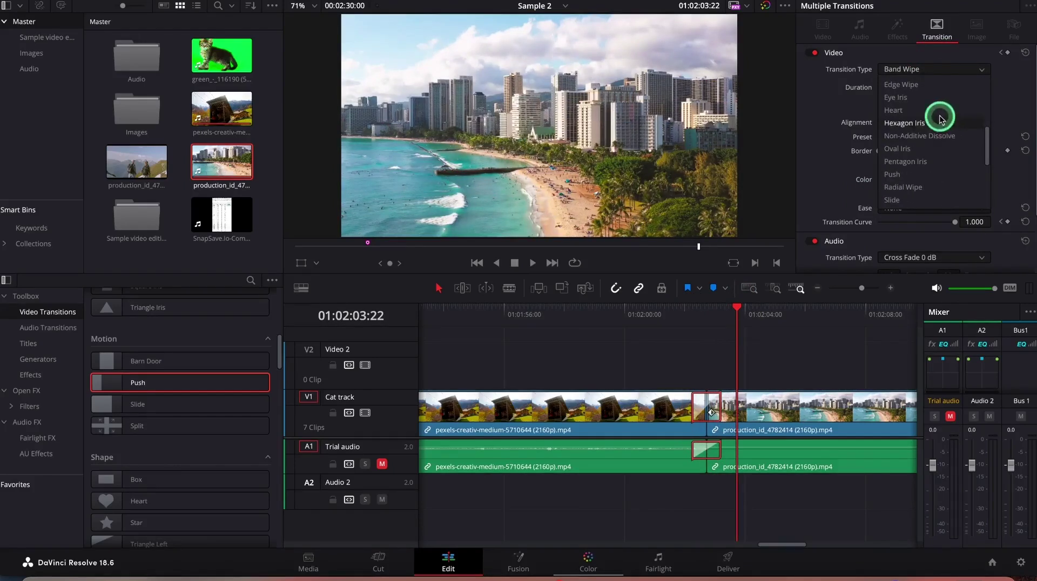
{"action": "left_click", "coordinate": [936, 110]}
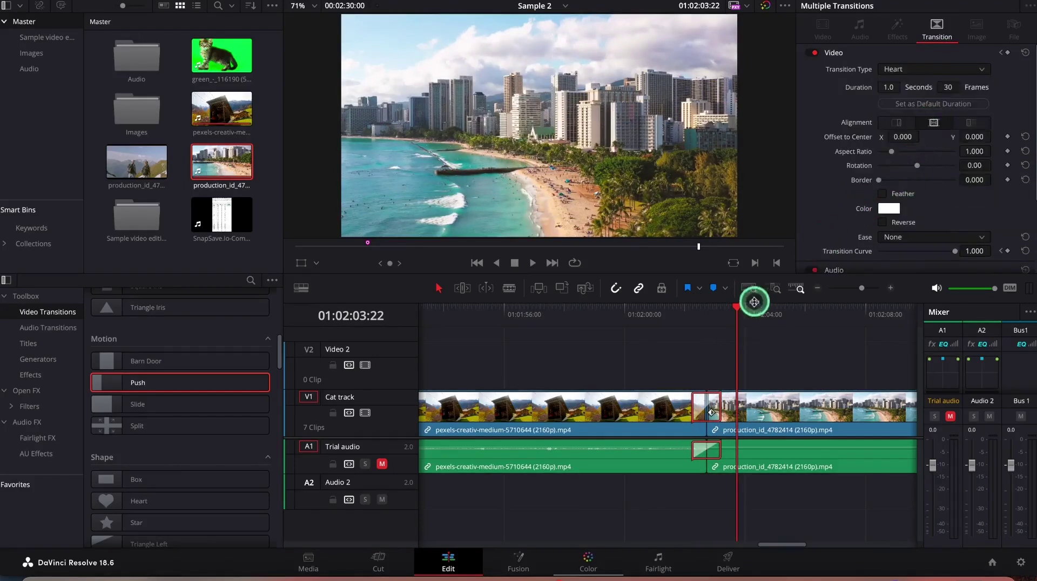
{"action": "left_click_drag", "start_coordinate": [740, 306], "coordinate": [683, 323]}
{"action": "key", "text": "space"}
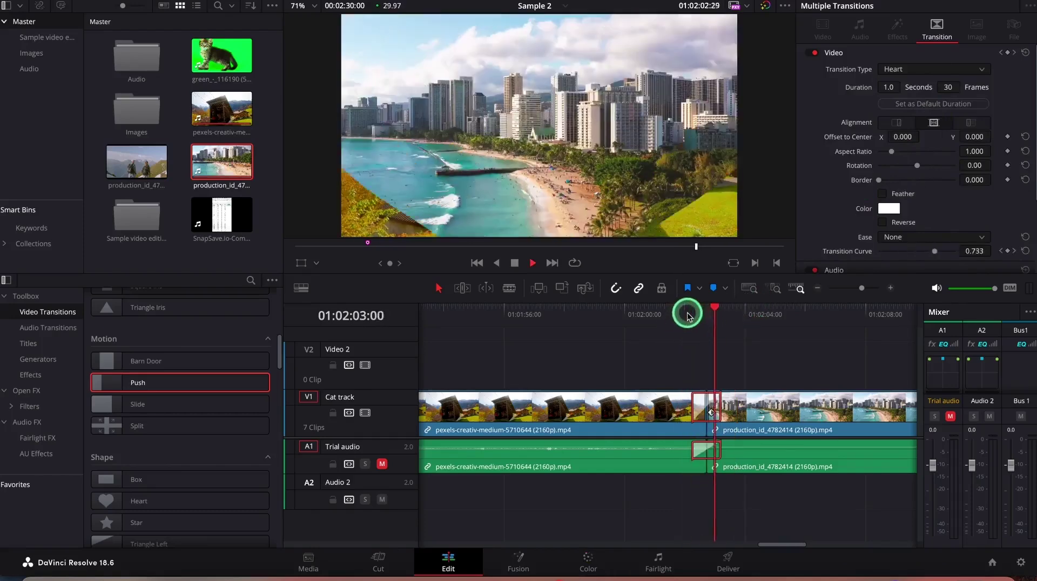
{"action": "key", "text": "space"}
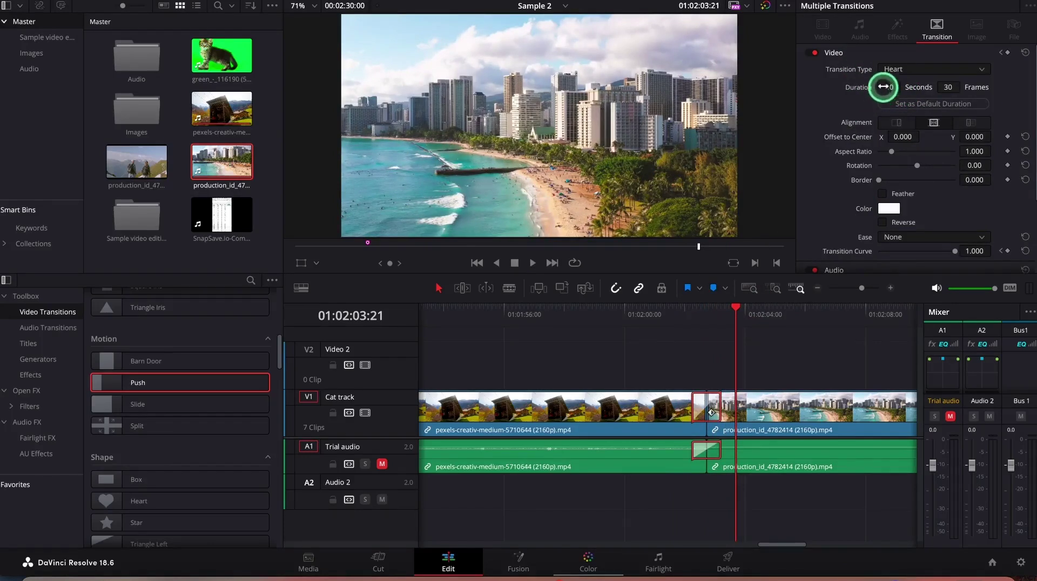
Step: Set the Heart transition's duration to 0.9 seconds, 26 frames, and make it the default duration
{"action": "left_click_drag", "start_coordinate": [897, 86], "coordinate": [868, 105]}
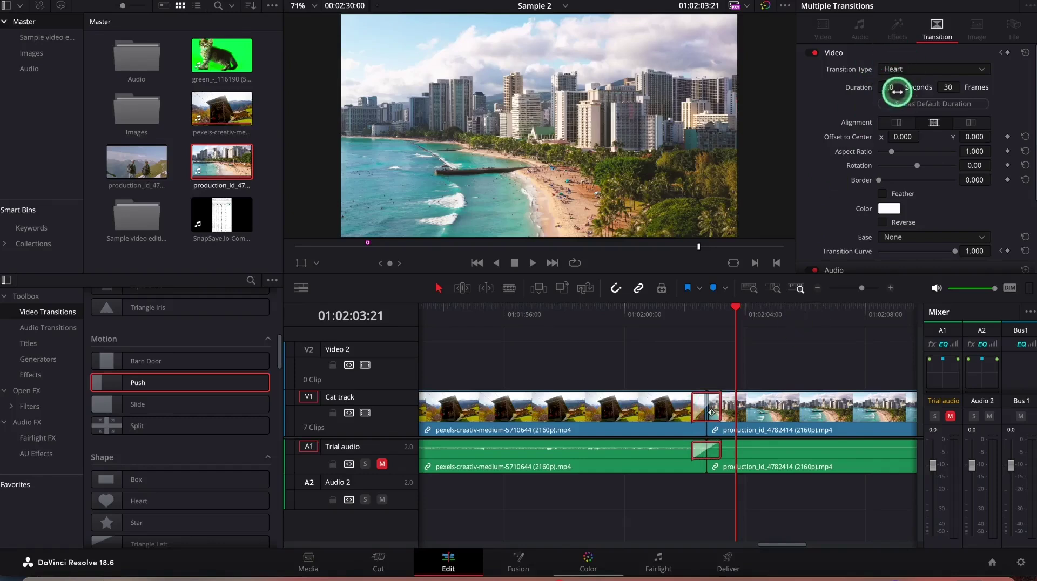
{"action": "left_click_drag", "start_coordinate": [890, 89], "coordinate": [888, 93]}
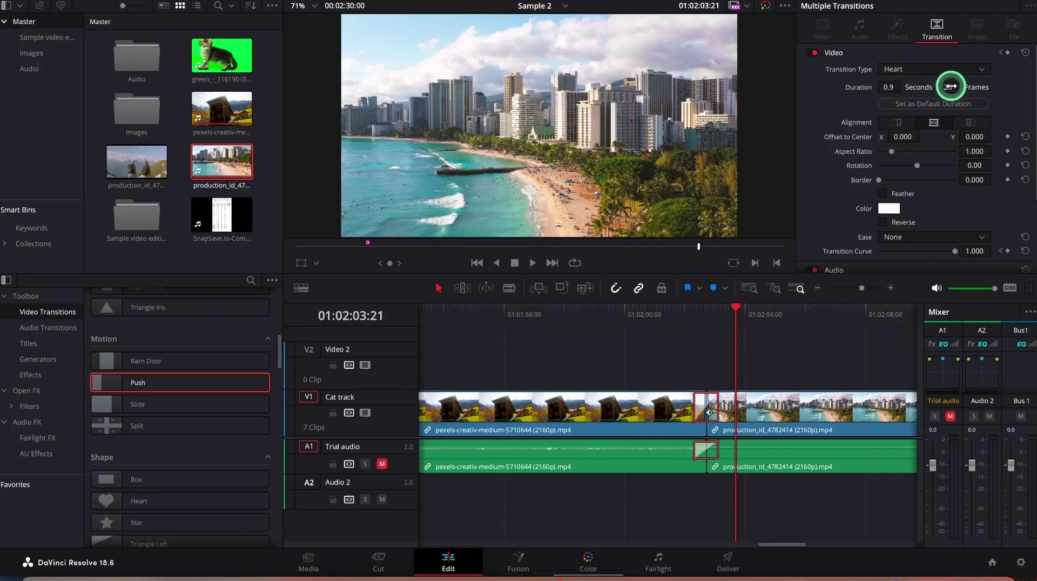
{"action": "left_click", "coordinate": [927, 108]}
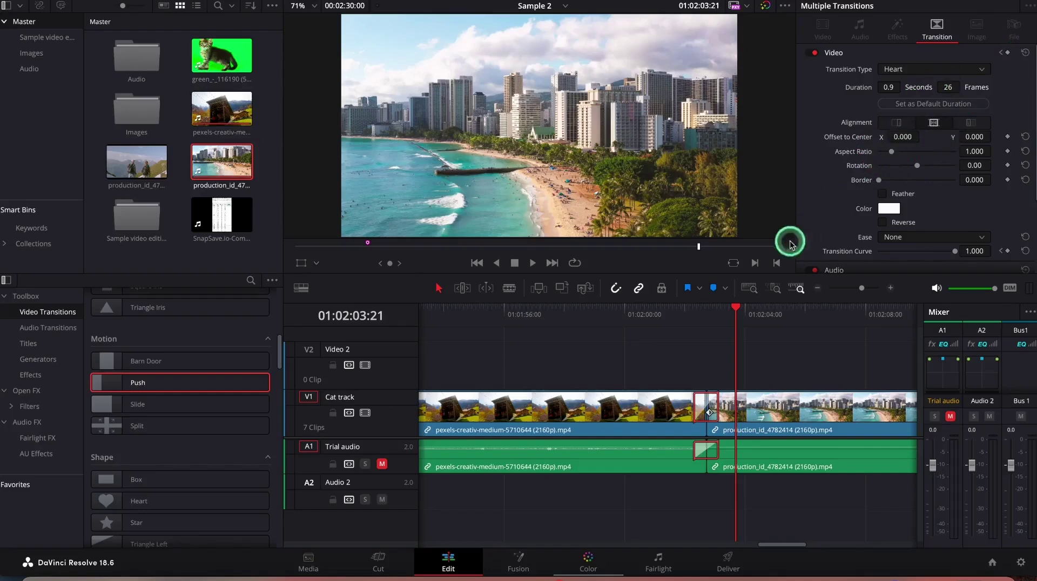
Step: Place the playhead inside the Heart transition at 01:02:02:22, and set its rotation to 41.22 and border to 7.680
{"action": "left_click_drag", "start_coordinate": [736, 308], "coordinate": [714, 309]}
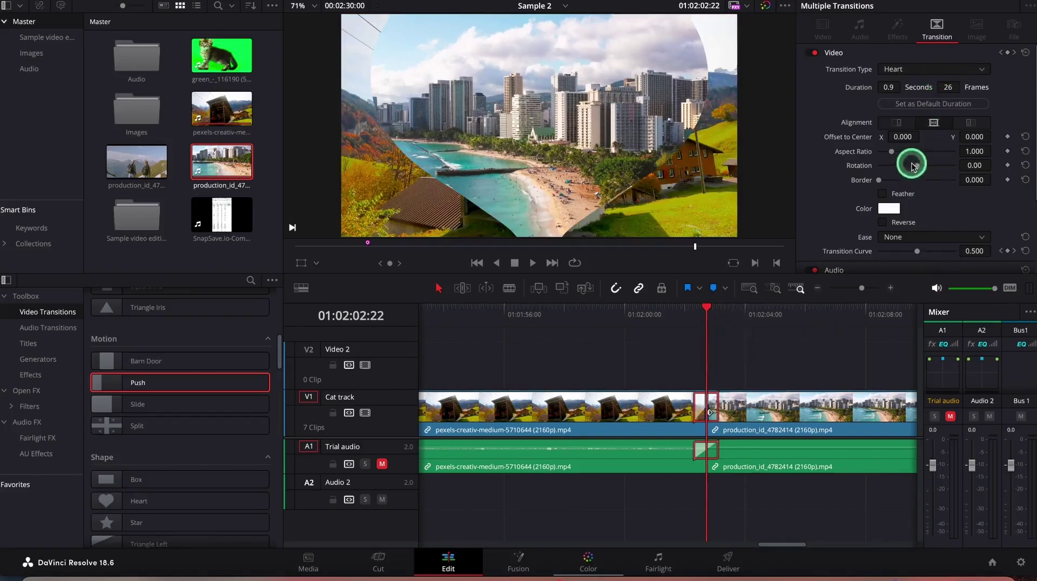
{"action": "left_click_drag", "start_coordinate": [916, 168], "coordinate": [922, 168]}
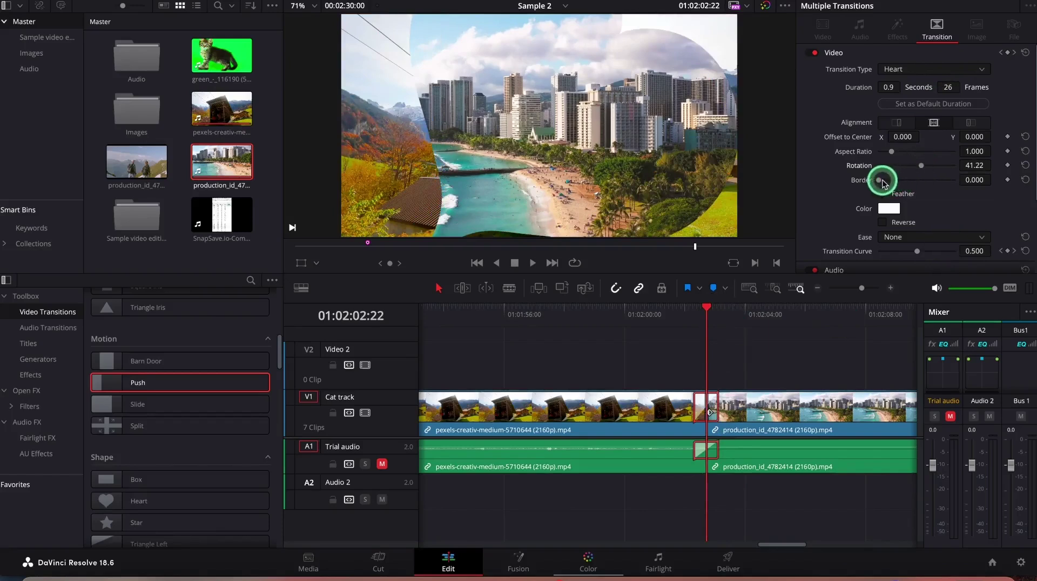
{"action": "left_click_drag", "start_coordinate": [881, 182], "coordinate": [881, 183]}
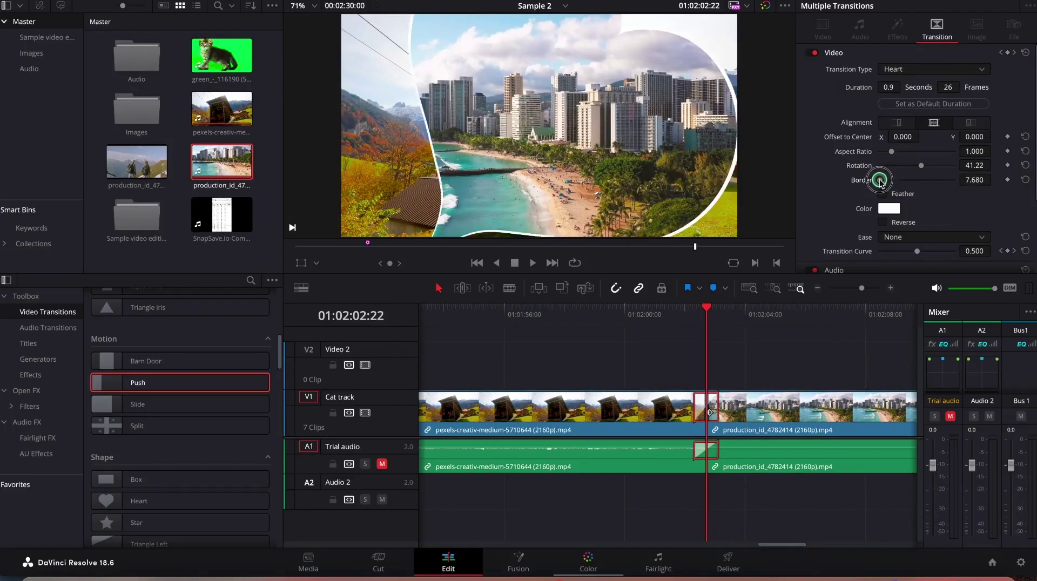
Step: Change the Heart transition's border colour to violet-blue
{"action": "left_click", "coordinate": [892, 210]}
{"action": "left_click", "coordinate": [294, 172]}
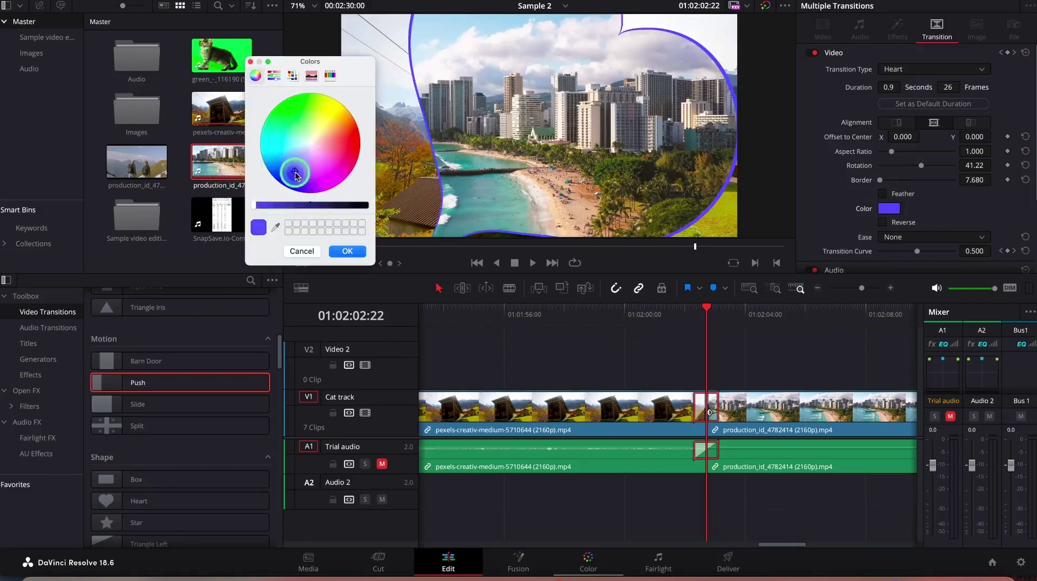
{"action": "left_click", "coordinate": [348, 251]}
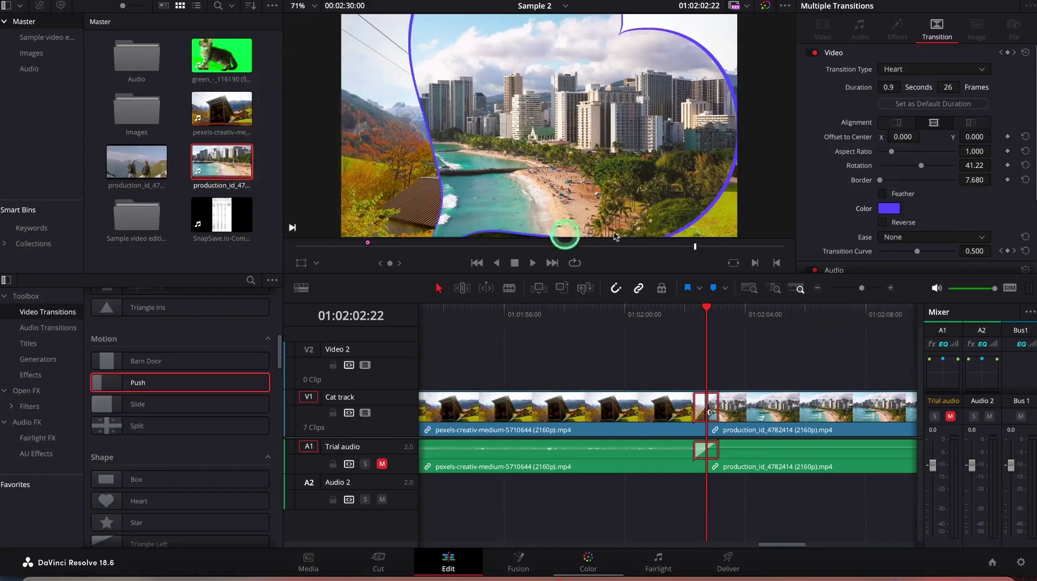
Step: Try the Out ease on the Heart transition, and switch its ease to In
{"action": "left_click", "coordinate": [952, 239]}
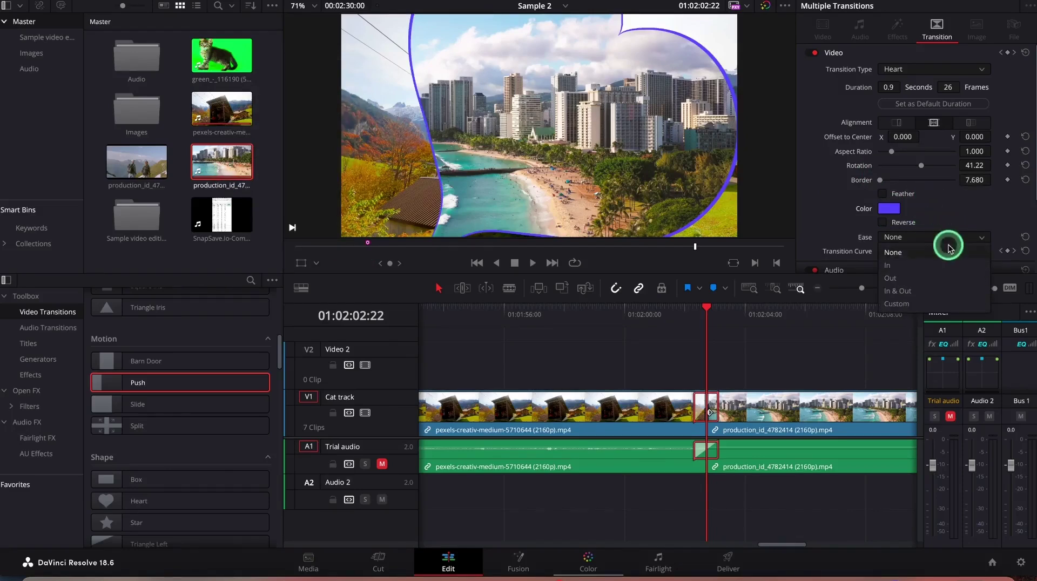
{"action": "left_click", "coordinate": [989, 219]}
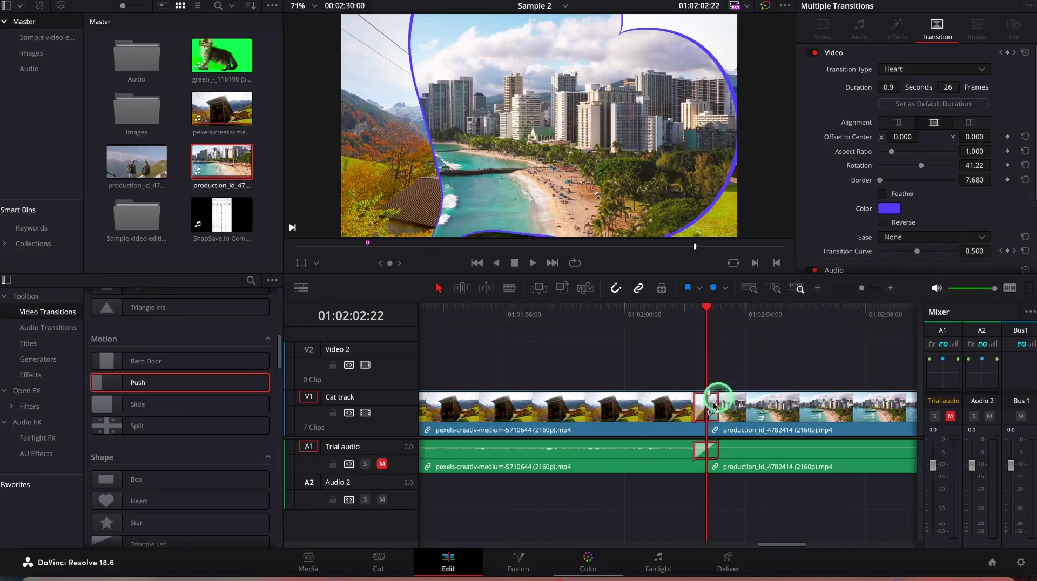
{"action": "left_click", "coordinate": [923, 235]}
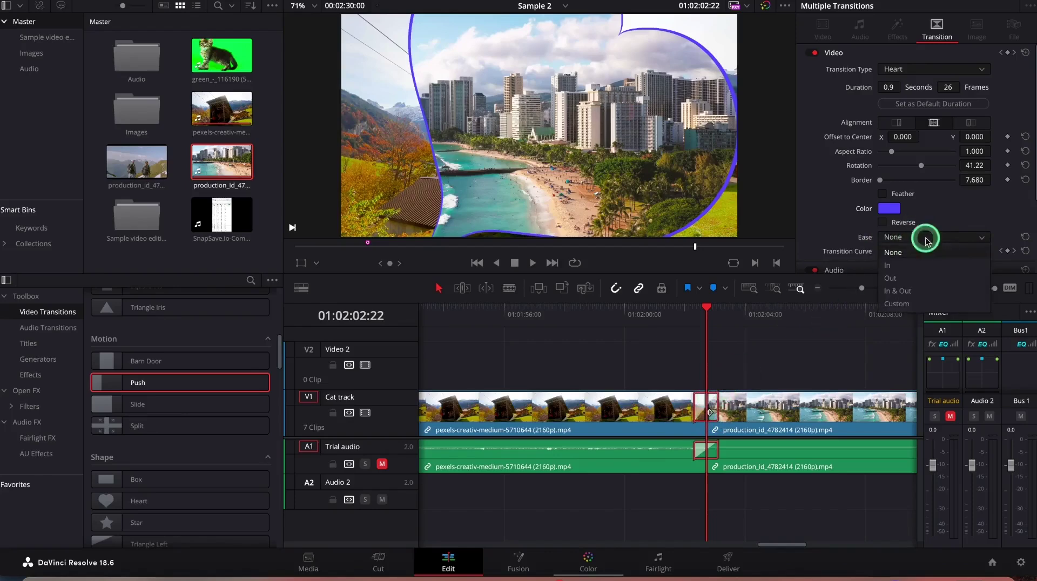
{"action": "left_click", "coordinate": [918, 278]}
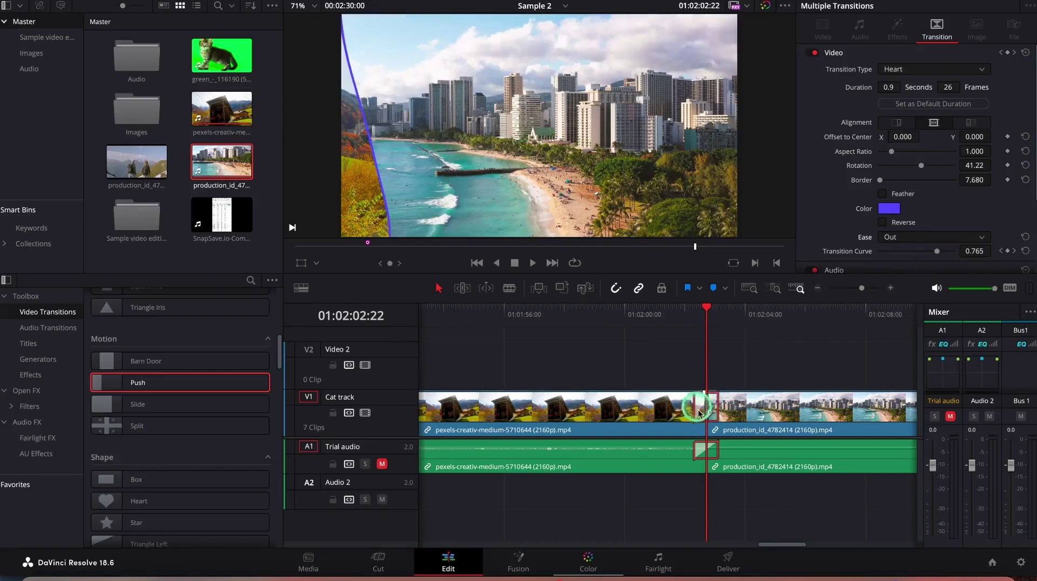
{"action": "left_click", "coordinate": [922, 236]}
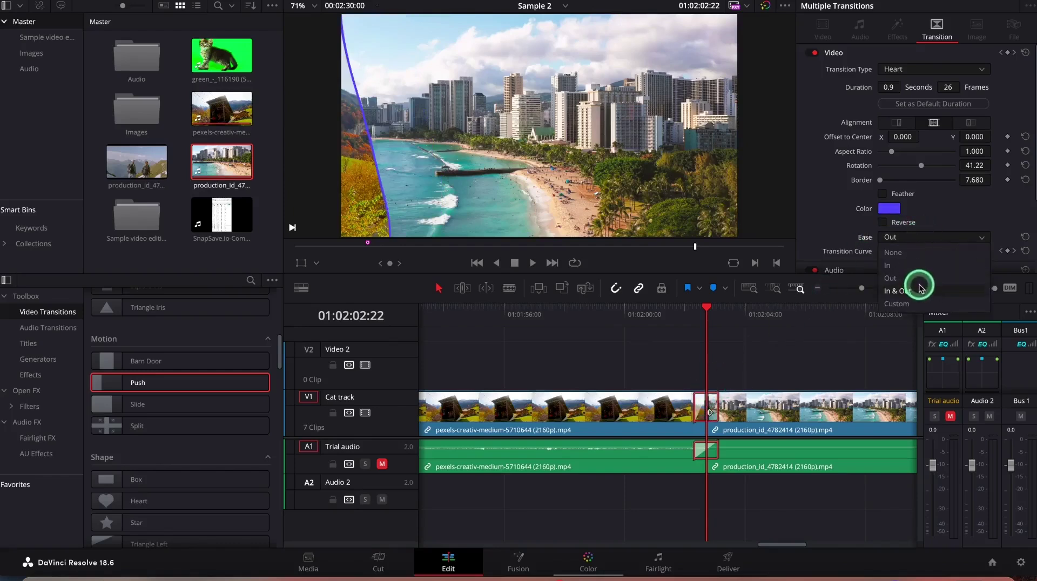
{"action": "left_click", "coordinate": [917, 265]}
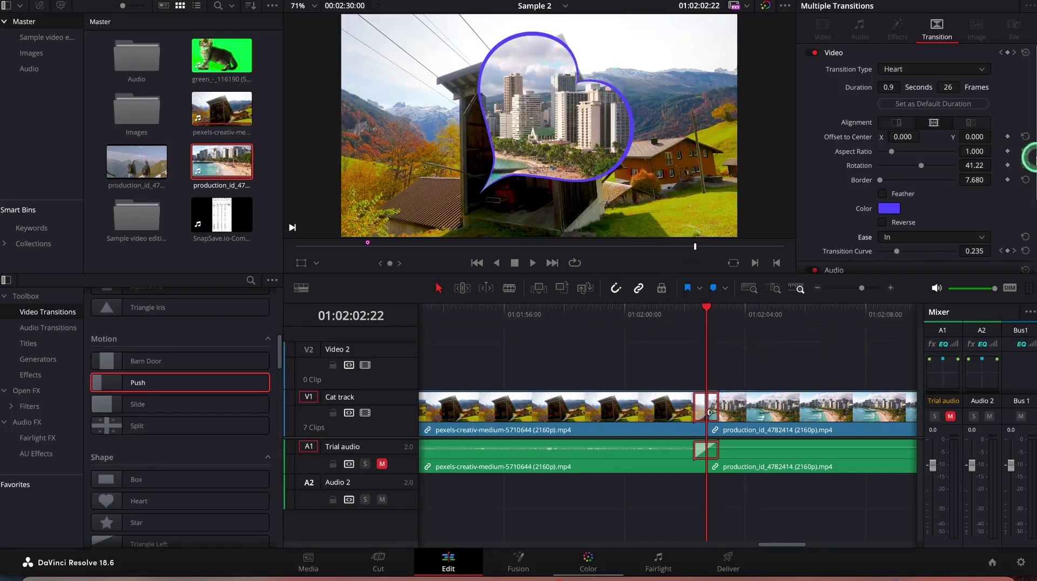
Step: Set the Heart transition's Transition Curve to 0.221, and view its audio cross fade settings
{"action": "scroll", "coordinate": [1029, 162], "scroll_direction": "down", "scroll_amount": 4}
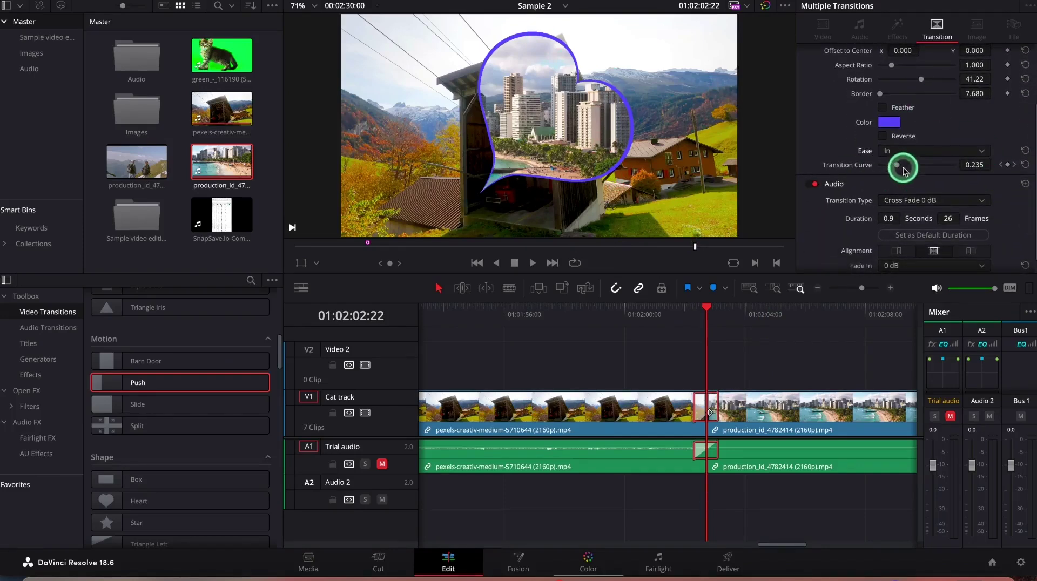
{"action": "left_click_drag", "start_coordinate": [897, 166], "coordinate": [896, 165]}
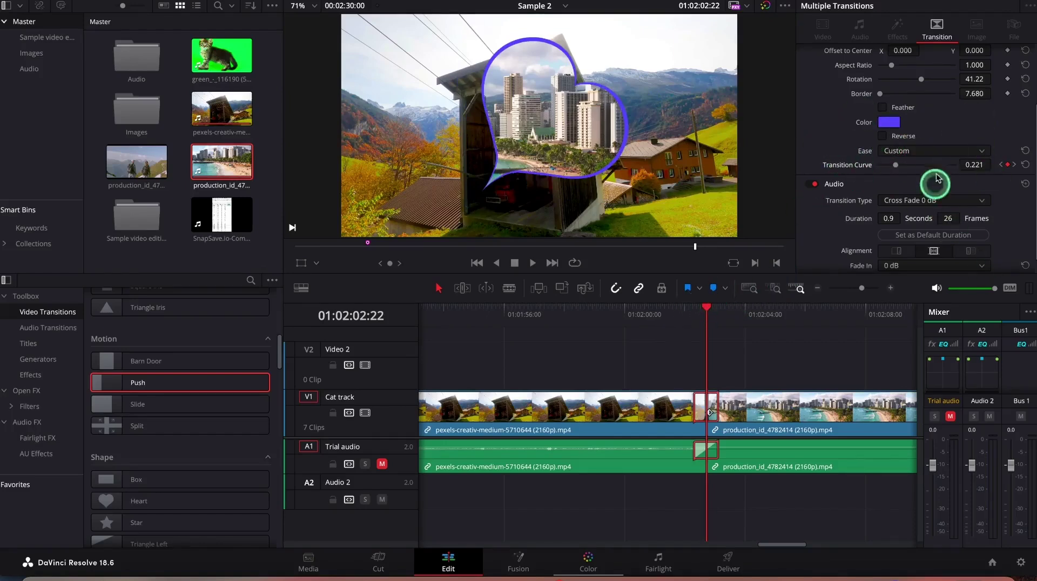
{"action": "scroll", "coordinate": [943, 178], "scroll_direction": "down", "scroll_amount": 1}
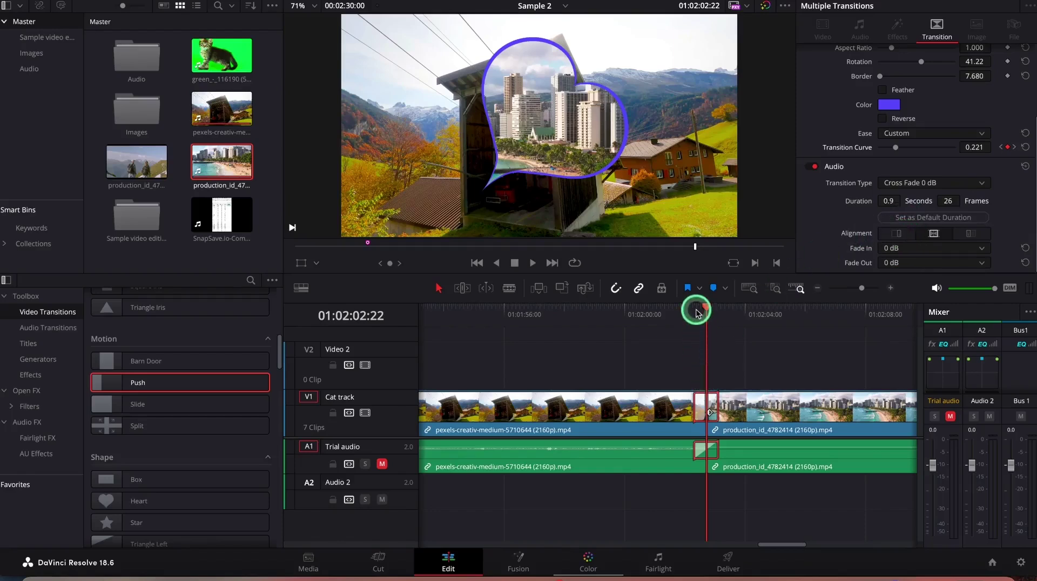
Step: Undo the transition edits back to the plain cut between the cabin clip and the beach clip
{"action": "left_click", "coordinate": [748, 357]}
{"action": "key", "text": "ctrl+z"}
{"action": "key", "text": "ctrl+z"}
{"action": "key", "text": "ctrl+z"}
{"action": "key", "text": "ctrl+z"}
{"action": "key", "text": "ctrl+z"}
{"action": "key", "text": "ctrl+z"}
{"action": "key", "text": "ctrl+z"}
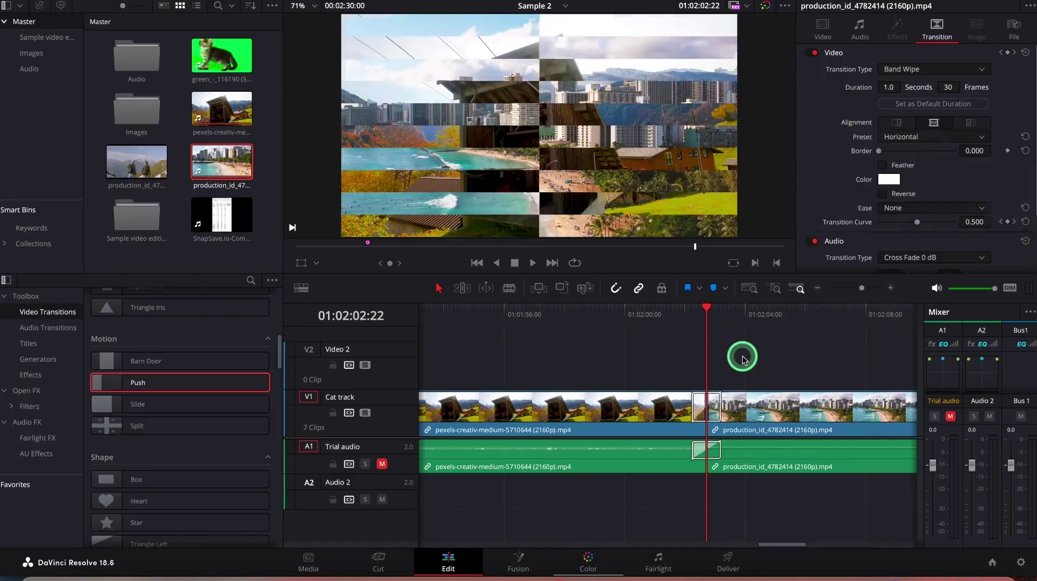
{"action": "key", "text": "ctrl+z"}
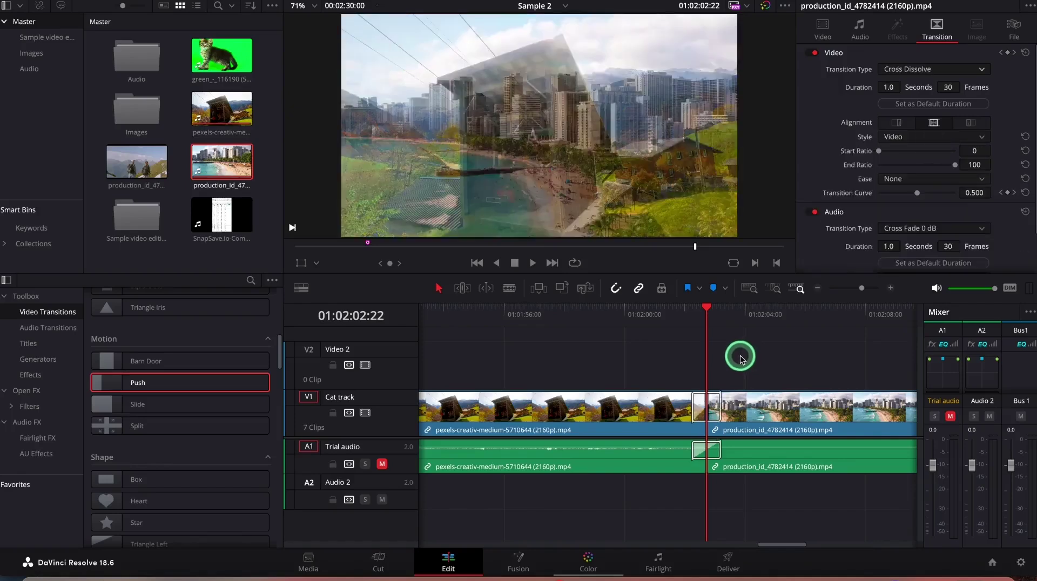
{"action": "key", "text": "ctrl+z"}
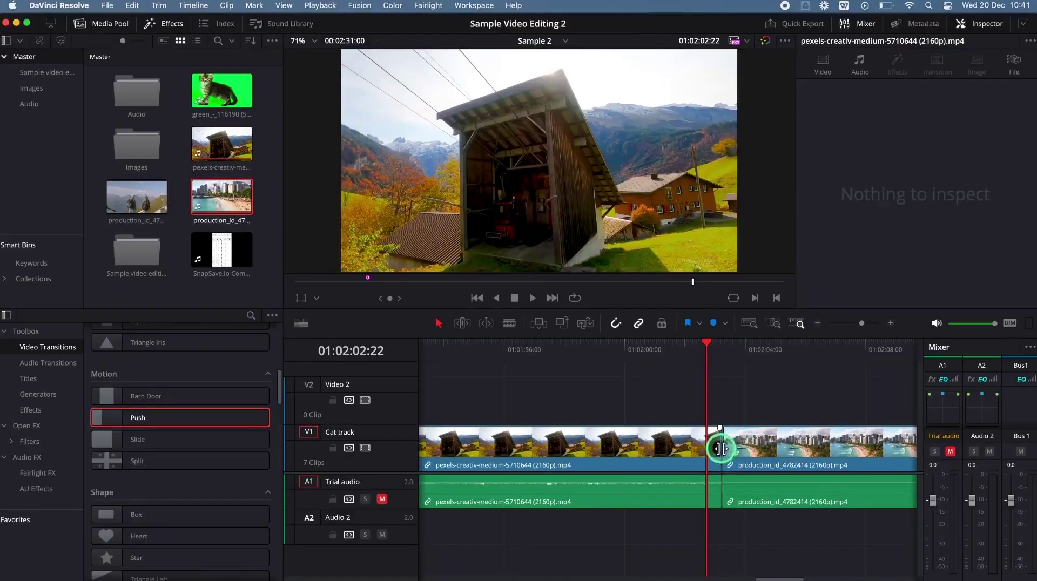
Step: Select the edit point between the cabin and beach clips, and move the playhead to the cut at 01:02:03:07
{"action": "left_click", "coordinate": [720, 449]}
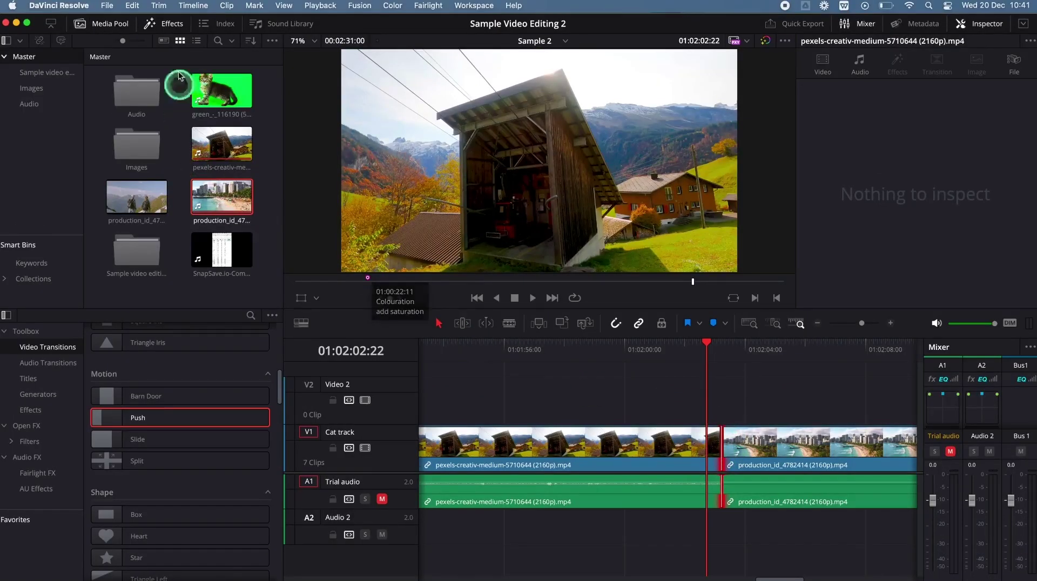
{"action": "left_click", "coordinate": [171, 26]}
{"action": "left_click", "coordinate": [171, 25]}
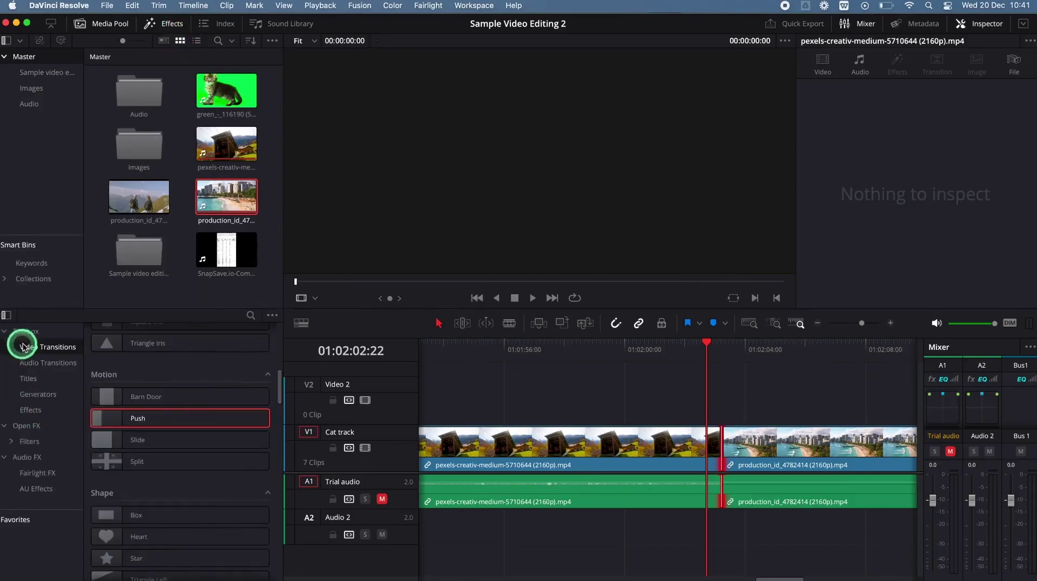
{"action": "left_click", "coordinate": [181, 342]}
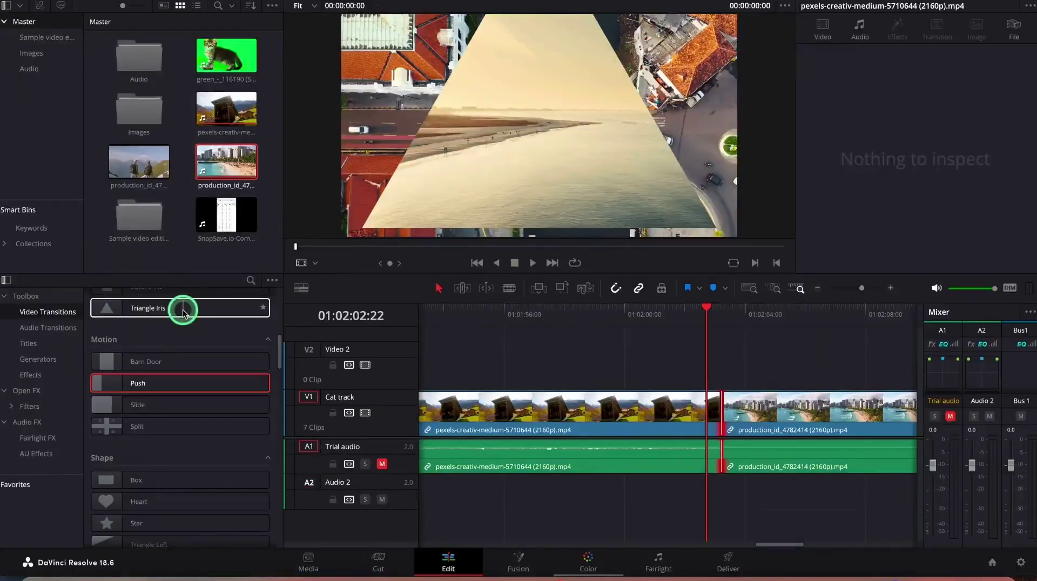
{"action": "mouse_move", "coordinate": [736, 442]}
{"action": "left_mouse_down"}
{"action": "mouse_move", "coordinate": [720, 416]}
{"action": "mouse_move", "coordinate": [685, 424]}
{"action": "mouse_move", "coordinate": [720, 416]}
{"action": "left_mouse_up"}
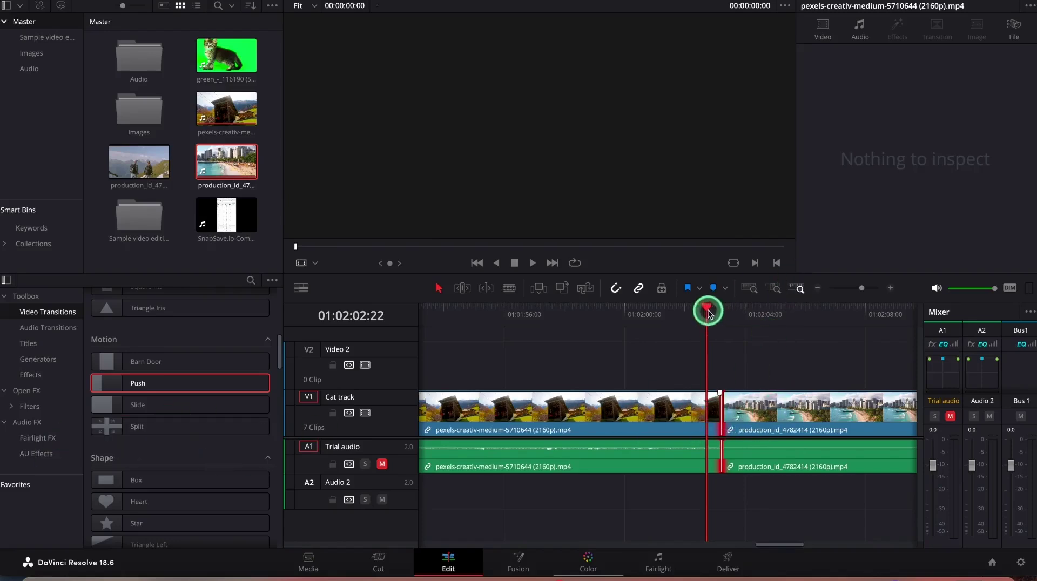
{"action": "left_click_drag", "start_coordinate": [709, 314], "coordinate": [722, 313]}
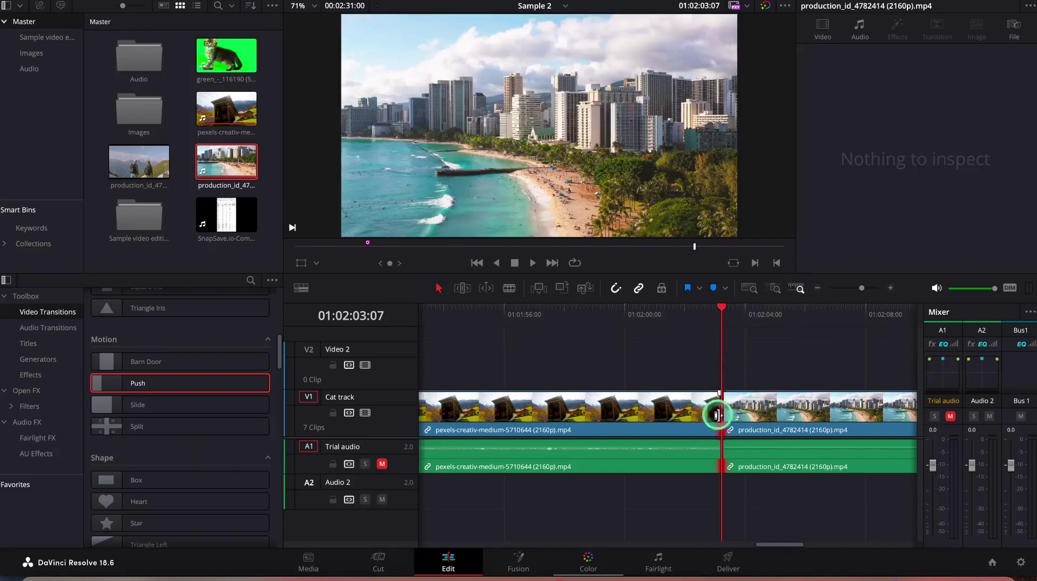
Step: Look through the Dissolve, Iris, Motion and Shape video transitions, previewing Cross Iris, Diamond Iris and Slide on the cut
{"action": "scroll", "coordinate": [192, 405], "scroll_direction": "up", "scroll_amount": 6}
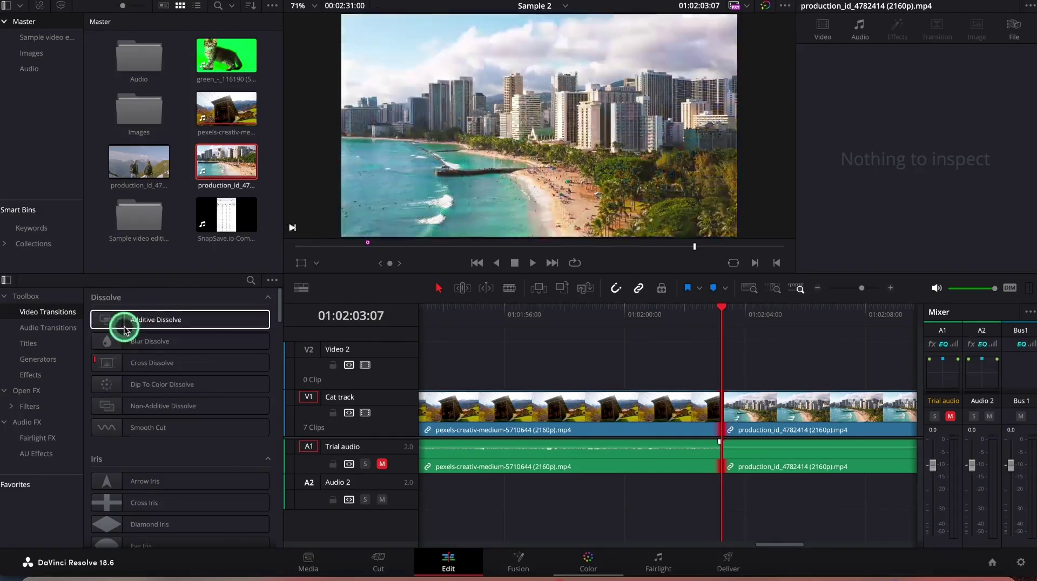
{"action": "mouse_move", "coordinate": [260, 327]}
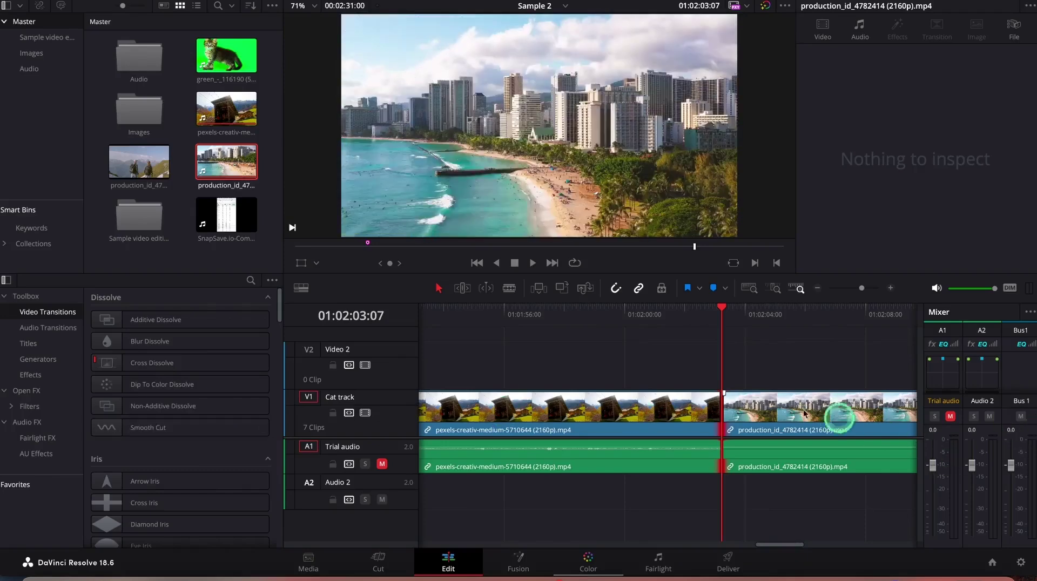
{"action": "left_click_drag", "start_coordinate": [214, 429], "coordinate": [762, 426]}
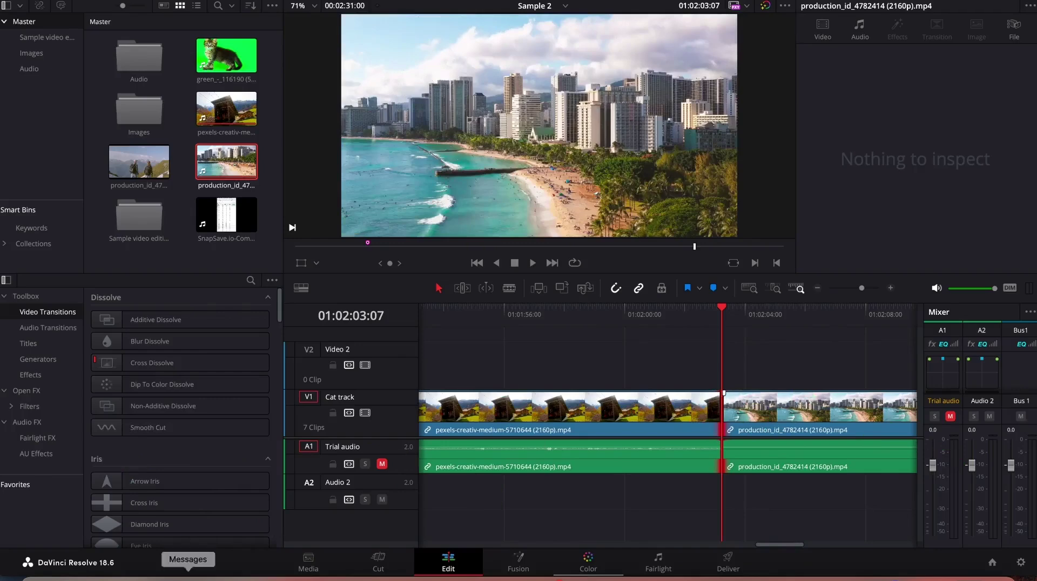
{"action": "left_click", "coordinate": [123, 511]}
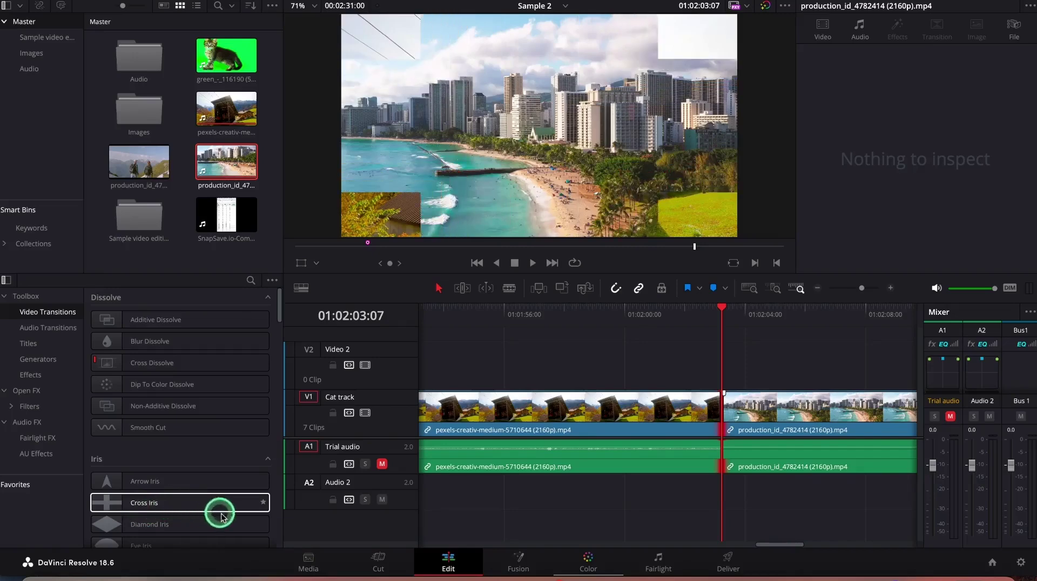
{"action": "left_click", "coordinate": [180, 524]}
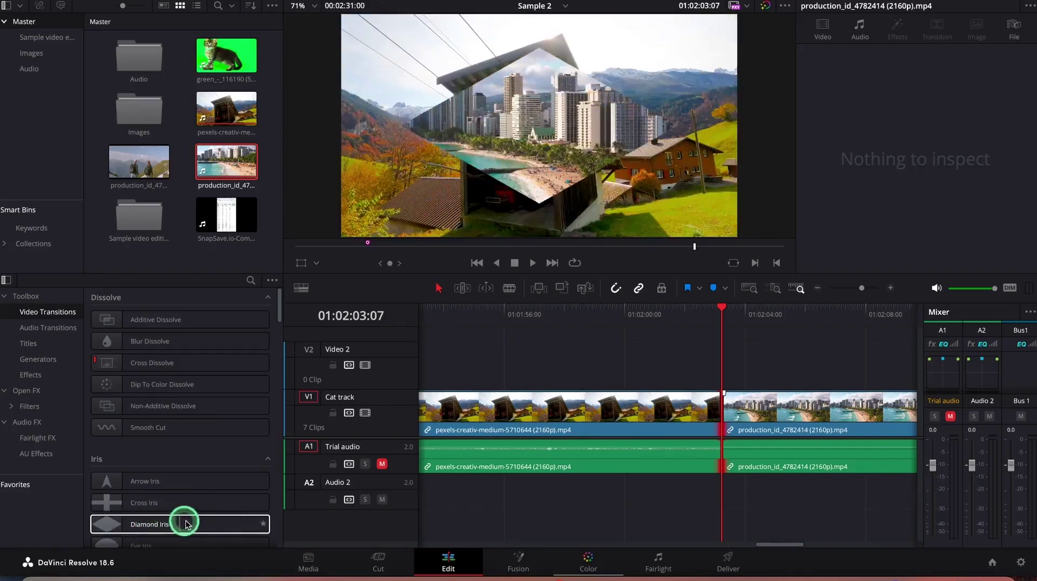
{"action": "scroll", "coordinate": [167, 494], "scroll_direction": "down", "scroll_amount": 5}
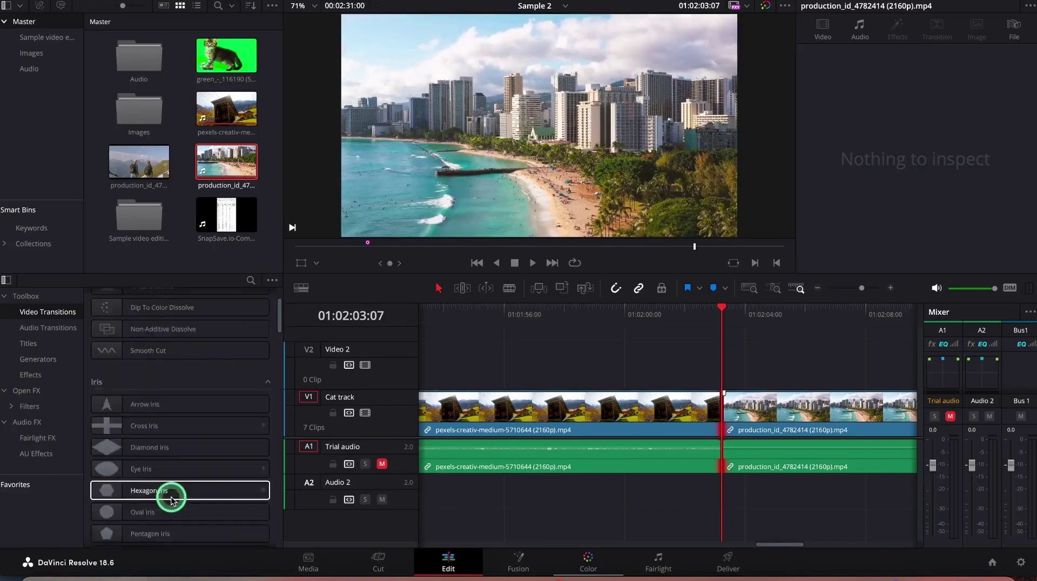
{"action": "scroll", "coordinate": [160, 417], "scroll_direction": "down", "scroll_amount": 3}
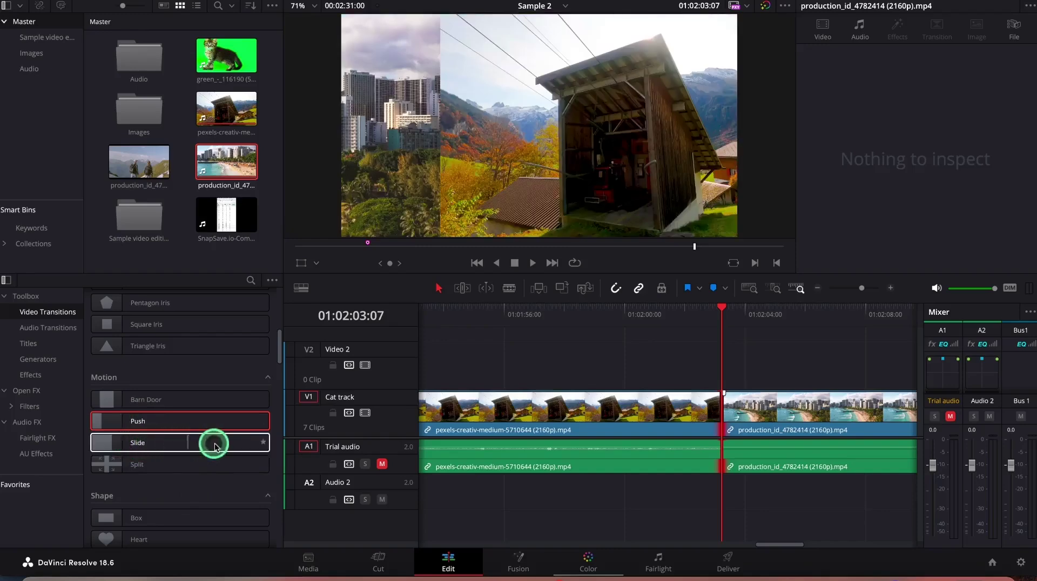
{"action": "scroll", "coordinate": [169, 483], "scroll_direction": "down", "scroll_amount": 1}
{"action": "scroll", "coordinate": [169, 483], "scroll_direction": "down", "scroll_amount": 1}
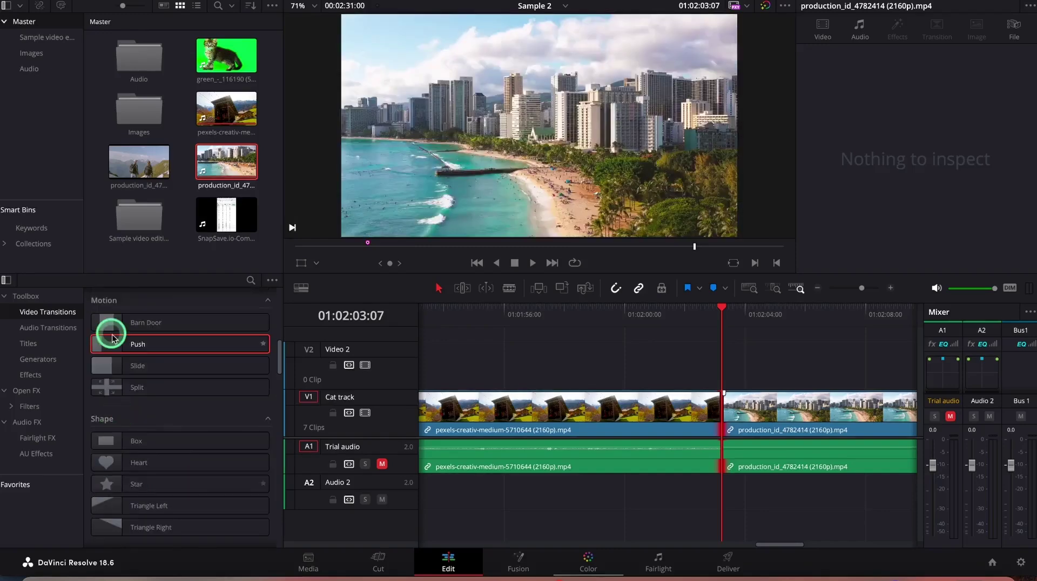
Step: Try to add the Slide transition at the cut between the cabin and beach clips
{"action": "left_click_drag", "start_coordinate": [160, 367], "coordinate": [731, 416]}
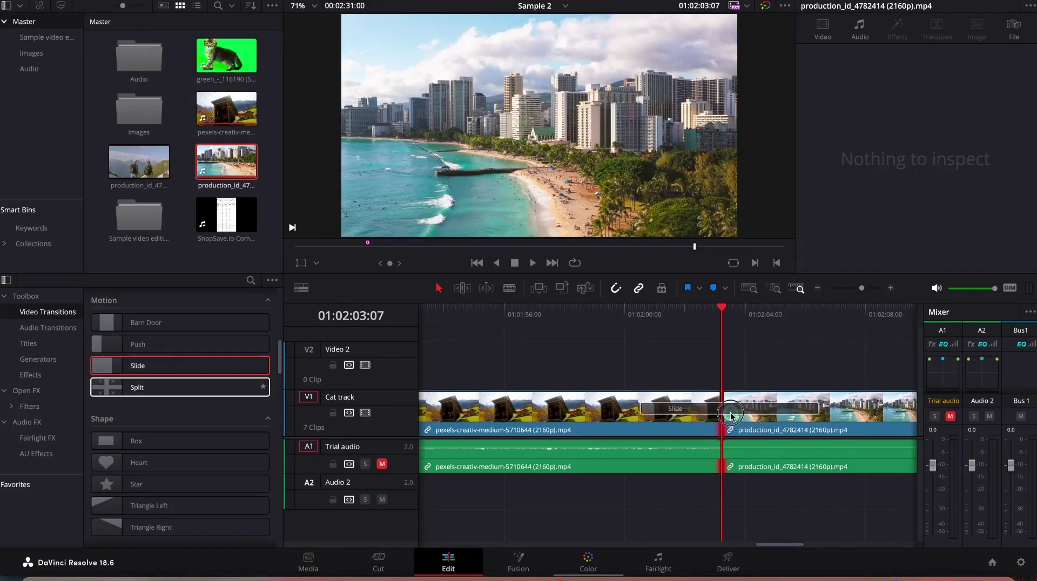
{"action": "left_click_drag", "start_coordinate": [731, 416], "coordinate": [730, 413]}
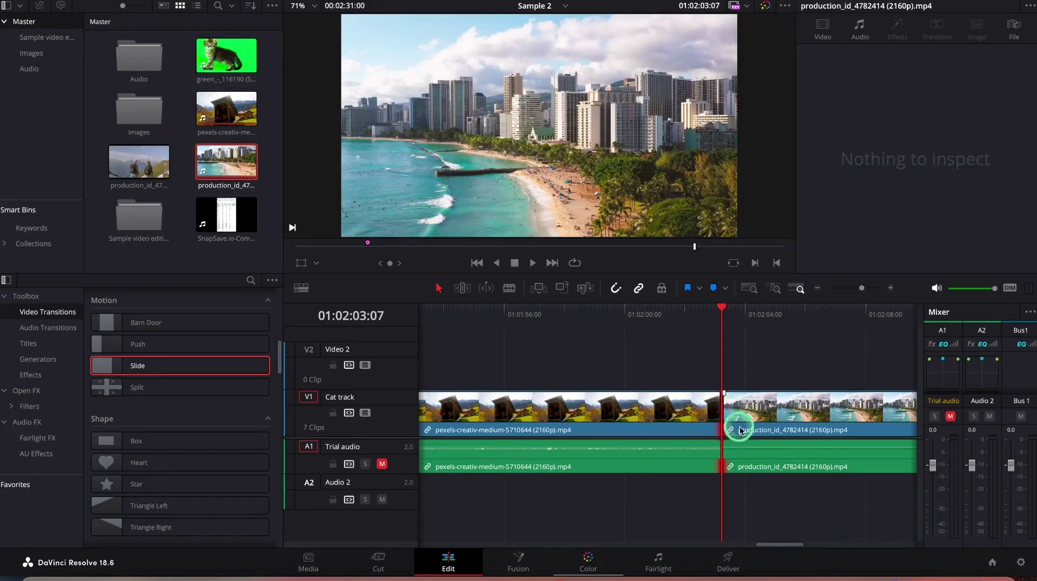
{"action": "left_click", "coordinate": [649, 365]}
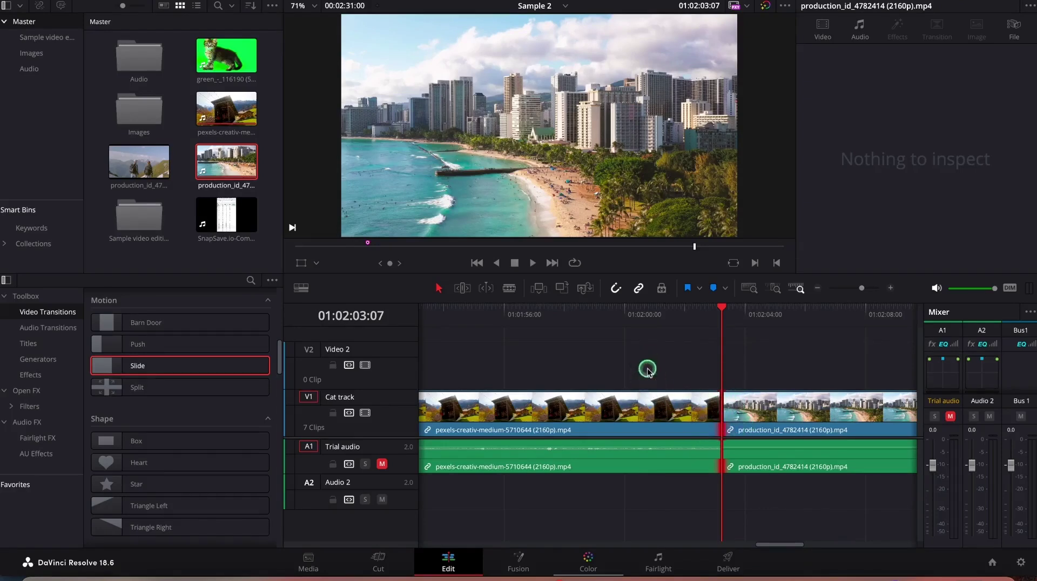
Step: Check the start edge of the beach clip and the end edge of the cabin clip at the cut
{"action": "left_click", "coordinate": [745, 418]}
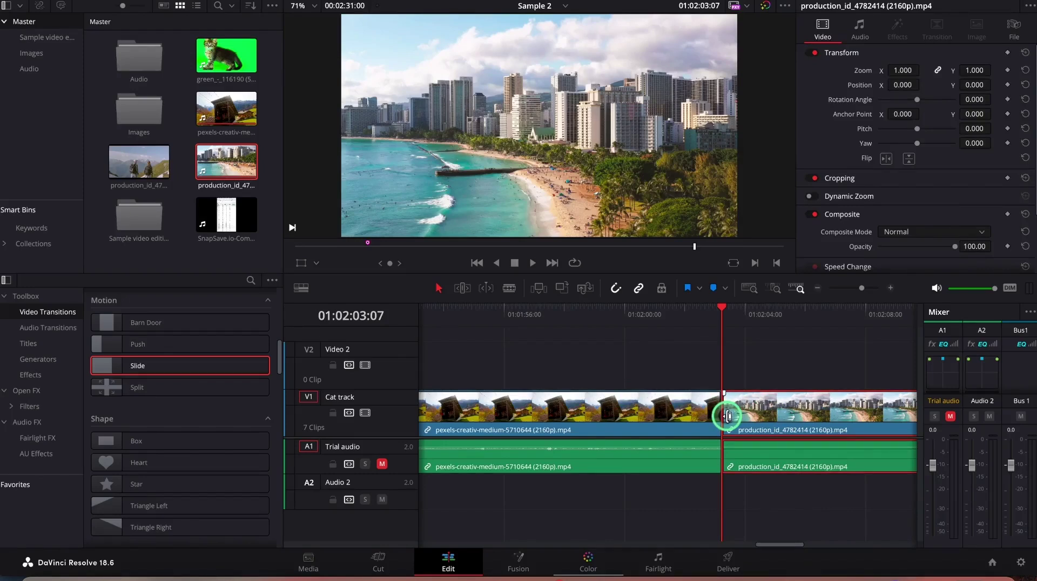
{"action": "left_click", "coordinate": [727, 416]}
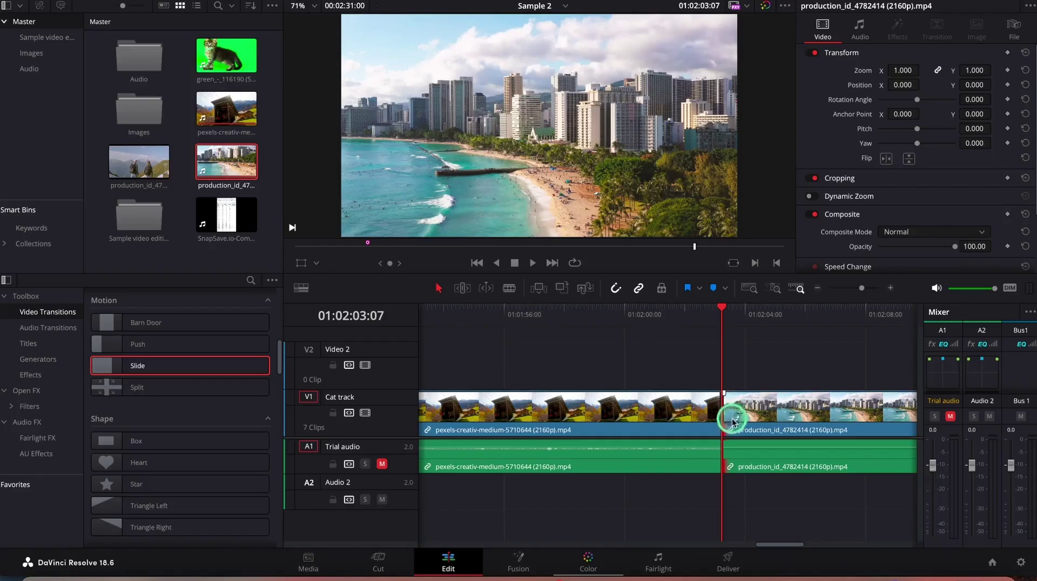
{"action": "left_click", "coordinate": [701, 419]}
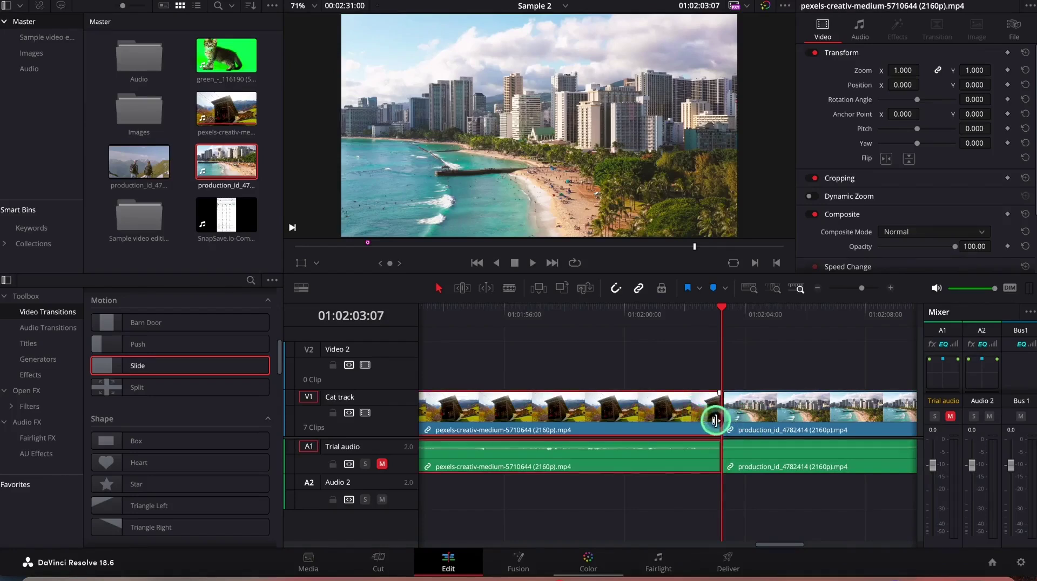
{"action": "left_click", "coordinate": [716, 419]}
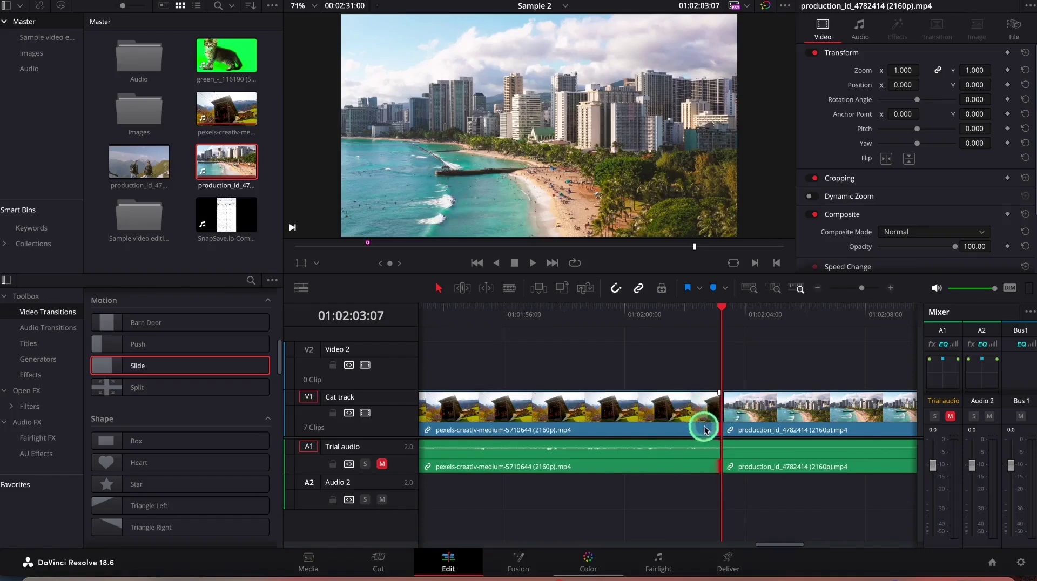
Step: Ripple-trim the start of the beach clip by 11 frames in trim edit mode
{"action": "left_click", "coordinate": [774, 414]}
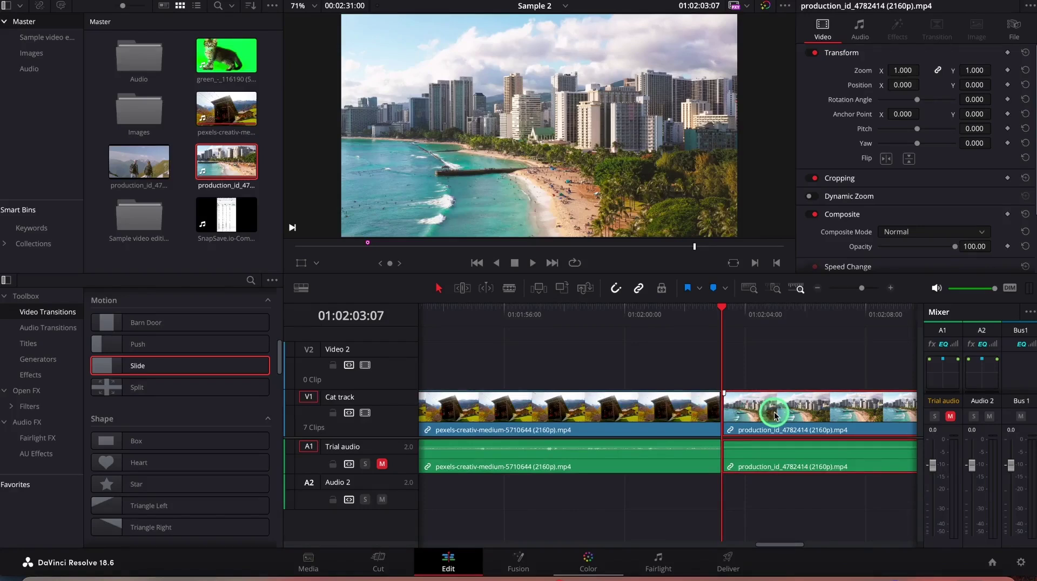
{"action": "left_click", "coordinate": [466, 289]}
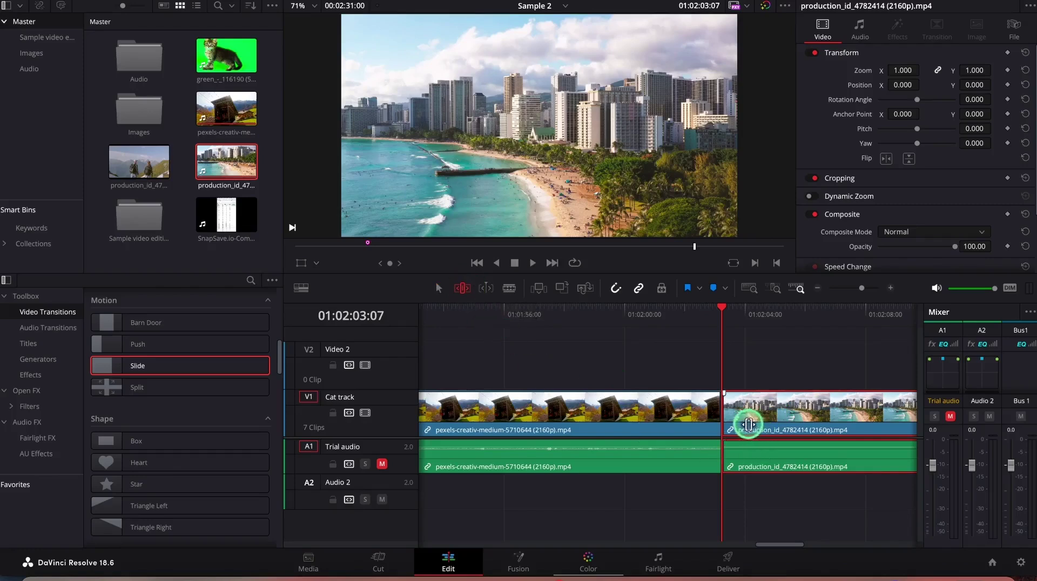
{"action": "left_click_drag", "start_coordinate": [749, 425], "coordinate": [737, 425]}
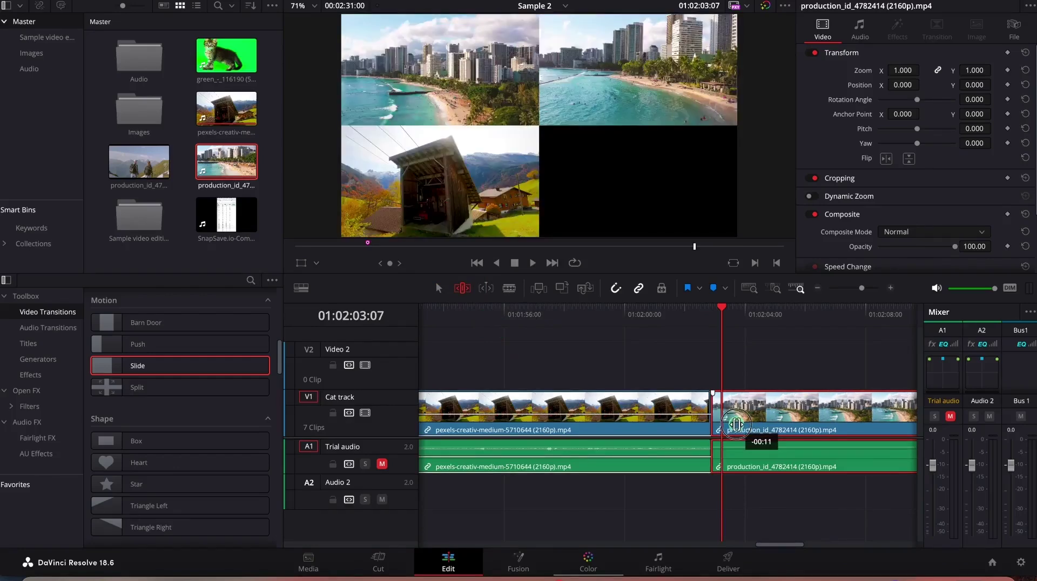
{"action": "left_click_drag", "start_coordinate": [737, 425], "coordinate": [737, 422]}
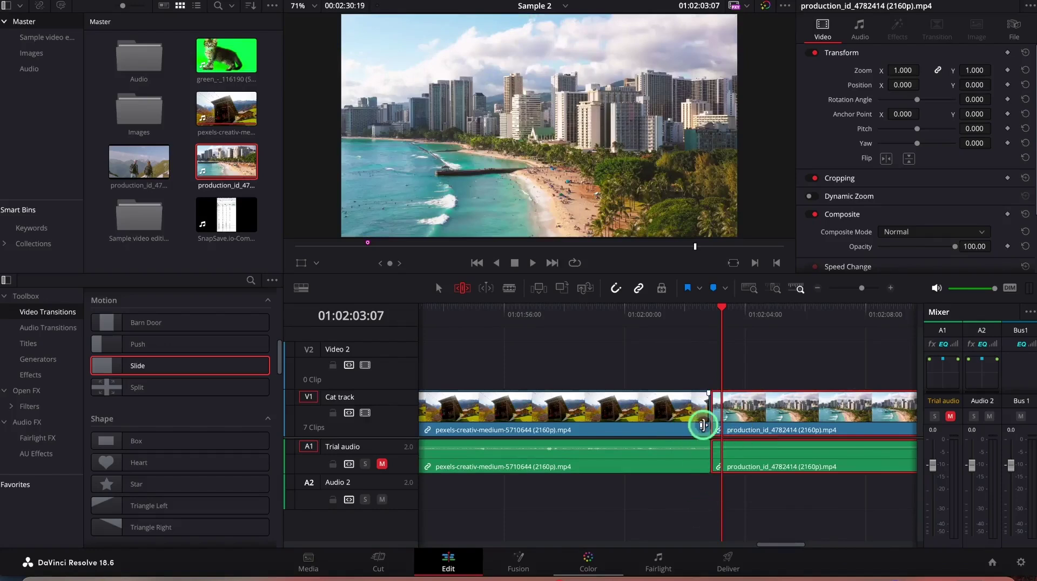
Step: Move the cut between the cabin and beach clips later, to about 01:02:03:18
{"action": "left_click", "coordinate": [705, 422]}
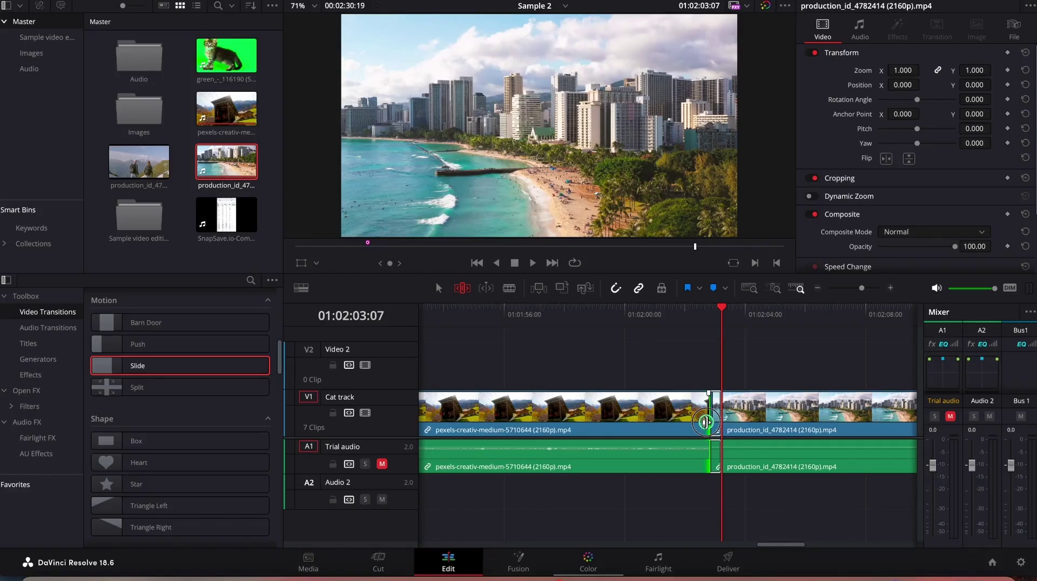
{"action": "left_click", "coordinate": [725, 422]}
{"action": "left_click", "coordinate": [719, 416]}
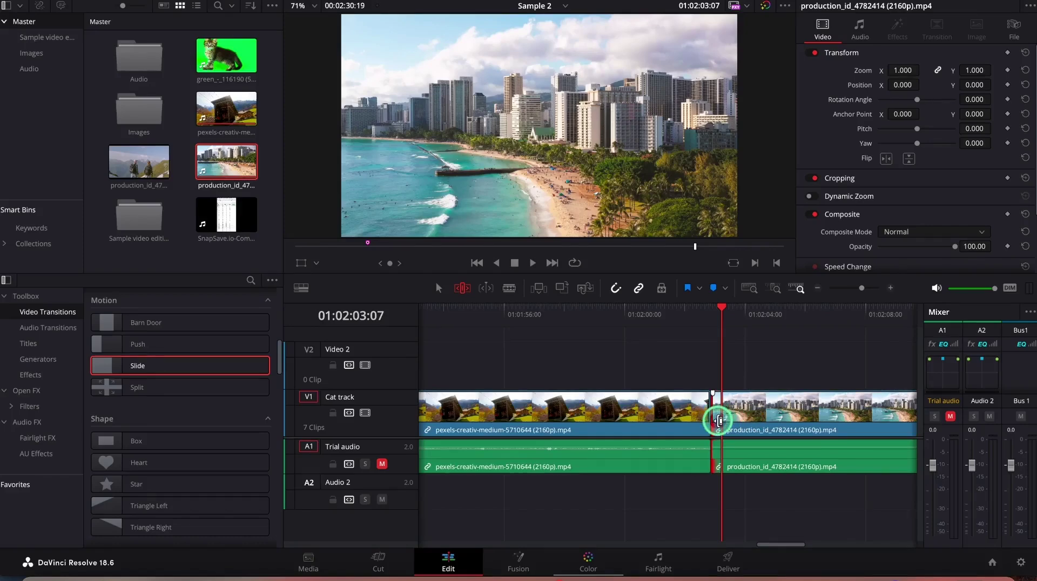
{"action": "left_click_drag", "start_coordinate": [697, 417], "coordinate": [716, 429]}
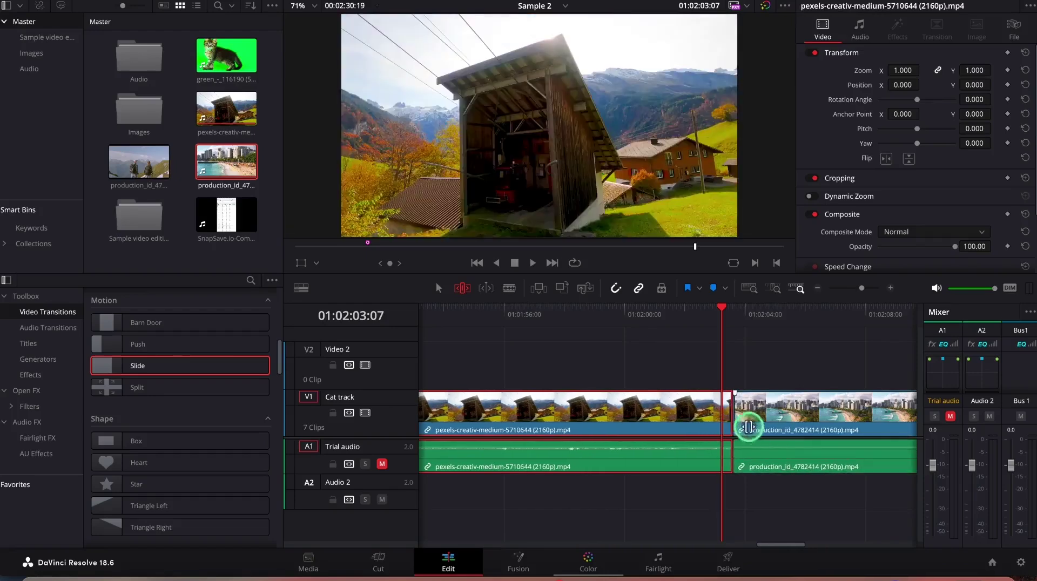
Step: Add the Slide transition at the cut between the cabin and beach clips and play across it
{"action": "left_click", "coordinate": [738, 419]}
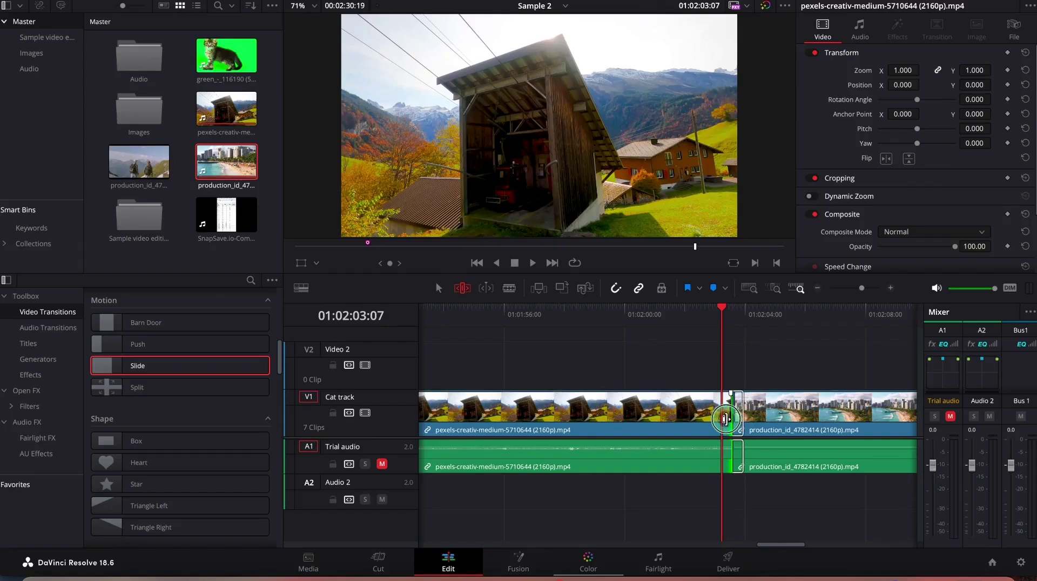
{"action": "left_click", "coordinate": [733, 419]}
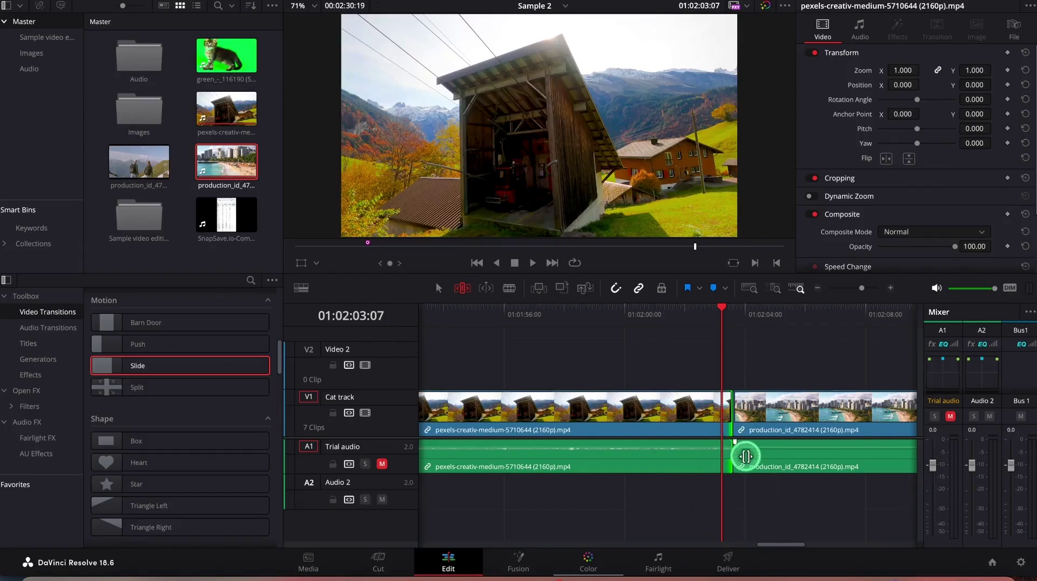
{"action": "left_click_drag", "start_coordinate": [122, 368], "coordinate": [739, 416]}
{"action": "left_click", "coordinate": [708, 307]}
{"action": "key", "text": "space"}
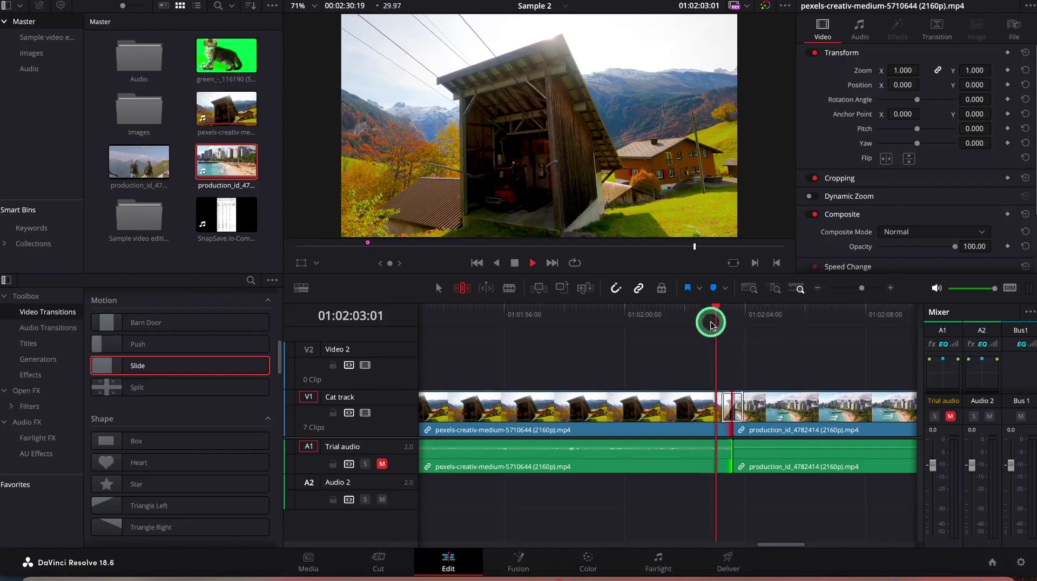
{"action": "key", "text": "space"}
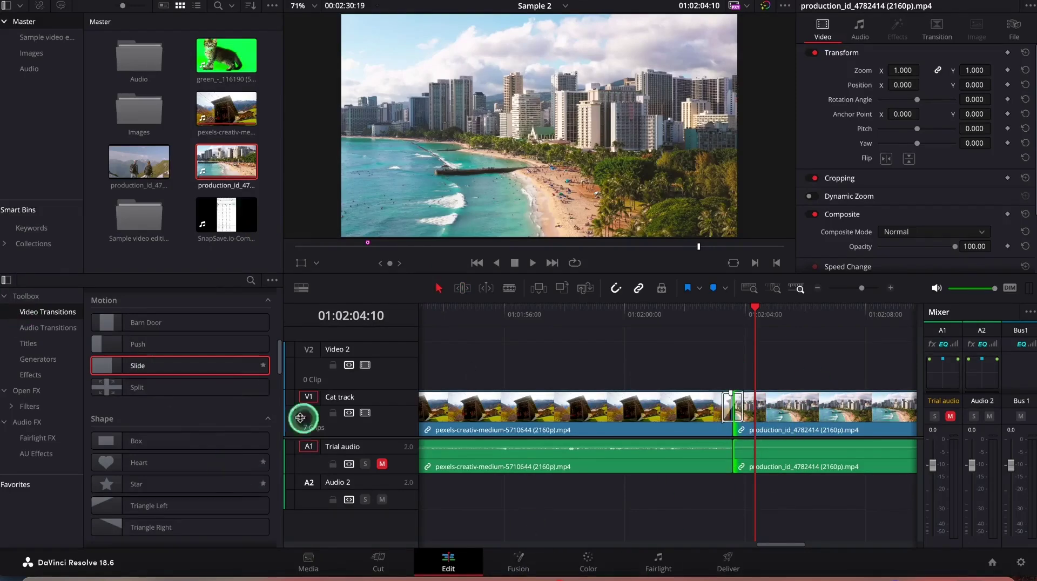
Step: Look through the Wipe and Fusion transitions, previewing some with the playhead on the cut at 01:02:03:18
{"action": "scroll", "coordinate": [162, 416], "scroll_direction": "down", "scroll_amount": 2}
{"action": "scroll", "coordinate": [155, 408], "scroll_direction": "down", "scroll_amount": 7}
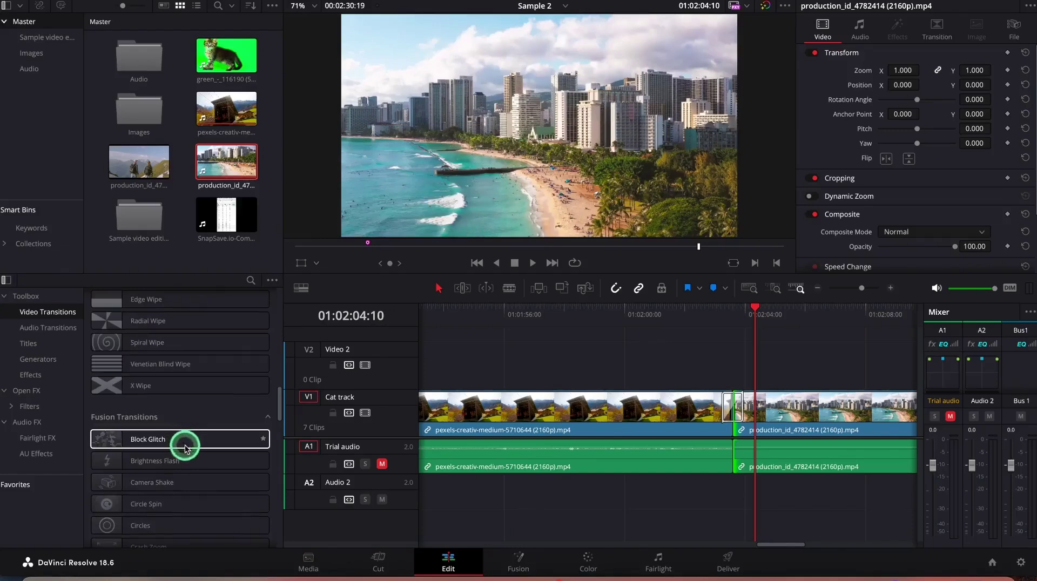
{"action": "scroll", "coordinate": [200, 486], "scroll_direction": "down", "scroll_amount": 7}
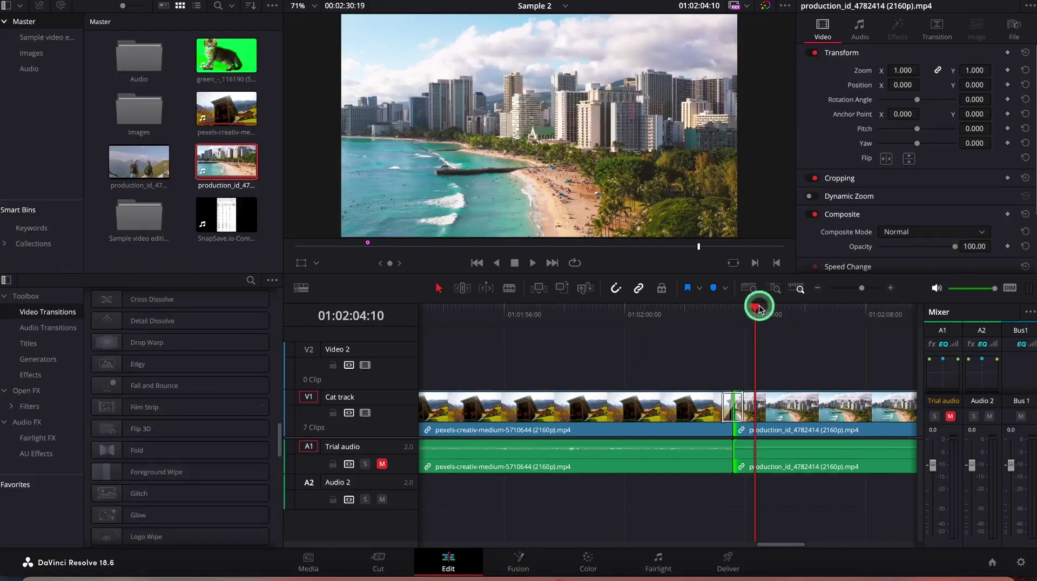
{"action": "left_click_drag", "start_coordinate": [741, 308], "coordinate": [733, 309]}
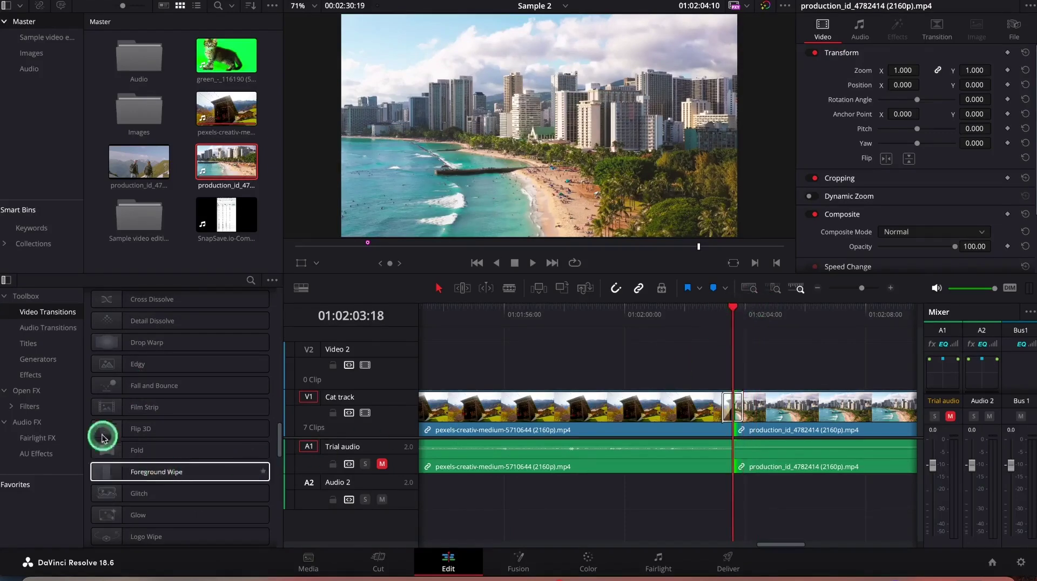
{"action": "left_click_drag", "start_coordinate": [112, 387], "coordinate": [241, 427]}
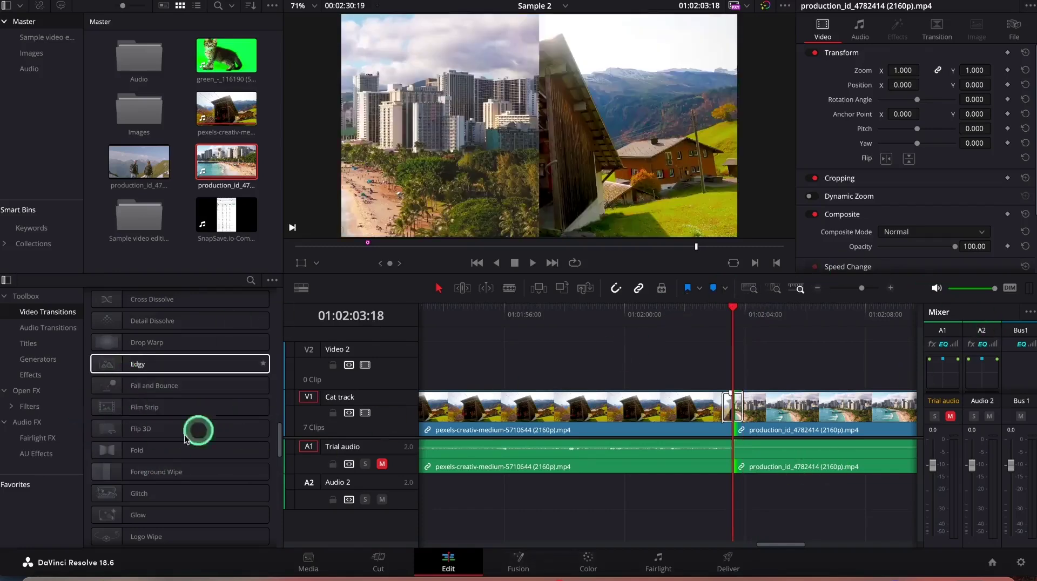
Step: Remove the video transition from the cabin–beach cut and move the cut back to its earlier position
{"action": "left_click_drag", "start_coordinate": [141, 416], "coordinate": [739, 459]}
{"action": "key", "text": "Delete"}
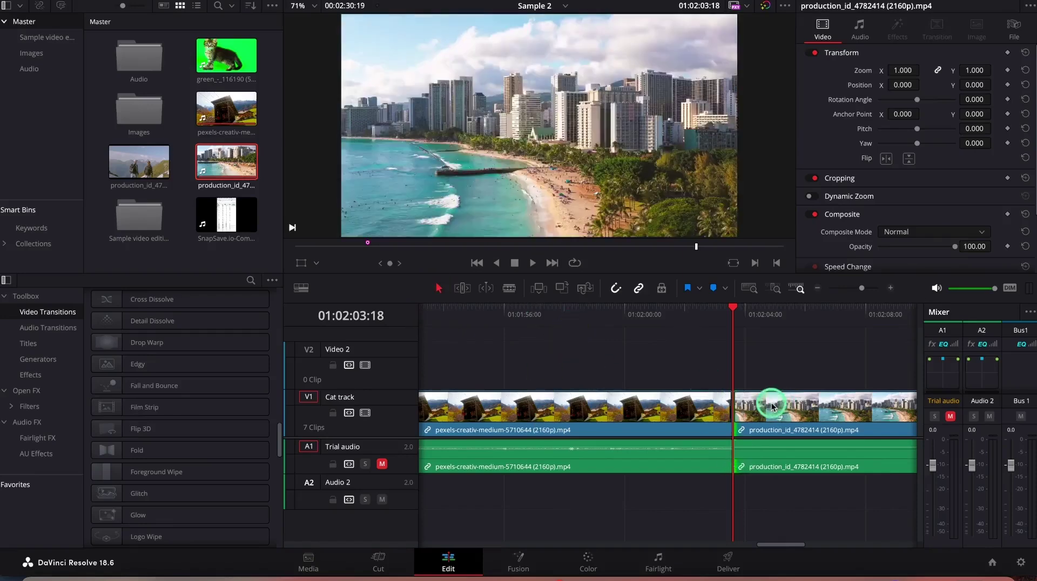
{"action": "left_click_drag", "start_coordinate": [736, 411], "coordinate": [712, 373]}
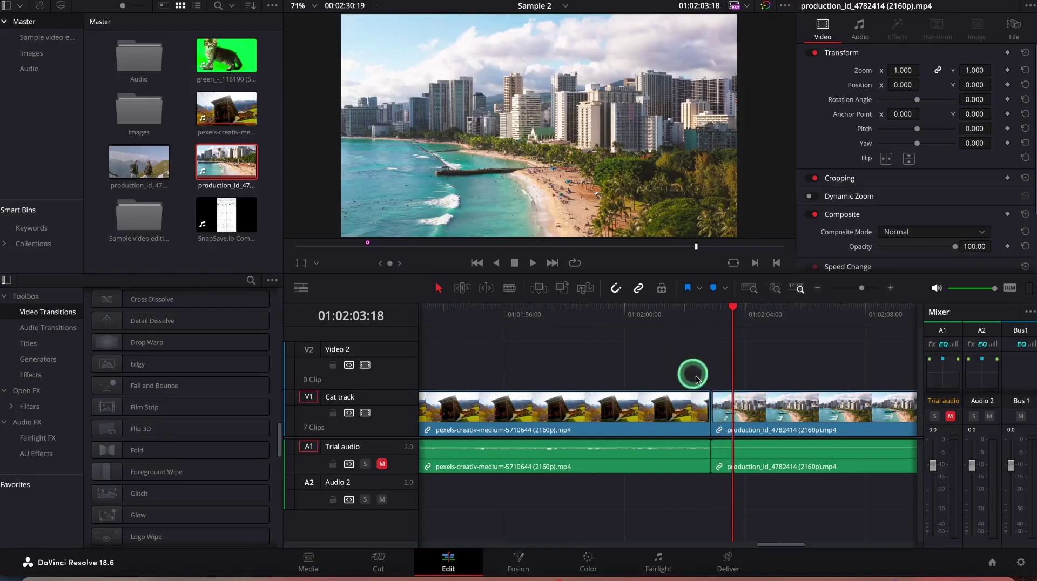
Step: Try adding the standard transition at the selected cabin–beach edit point using Trim Clips, and undo it
{"action": "left_click", "coordinate": [712, 407]}
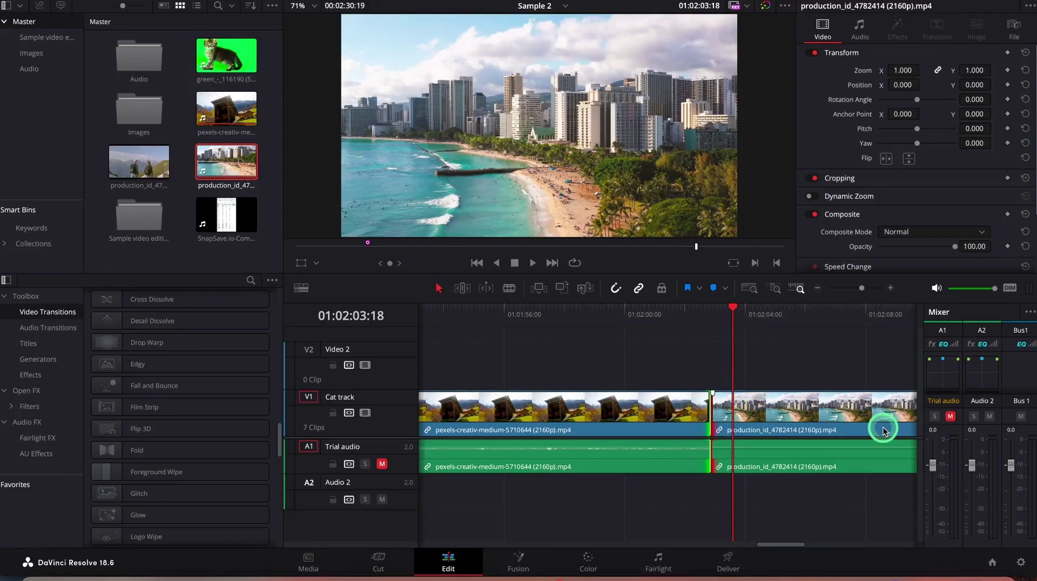
{"action": "key", "text": "ctrl+t"}
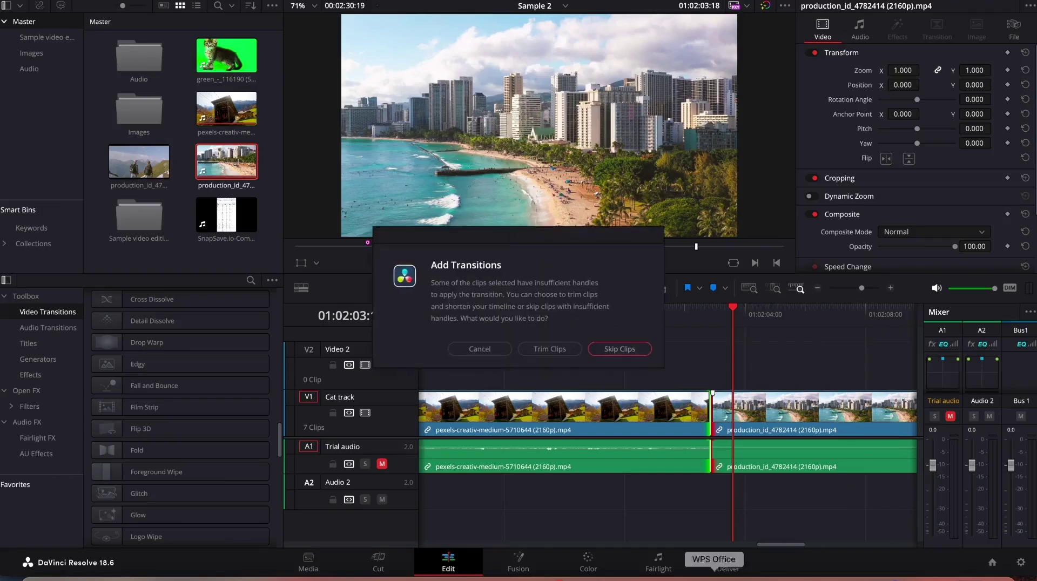
{"action": "left_click", "coordinate": [552, 350]}
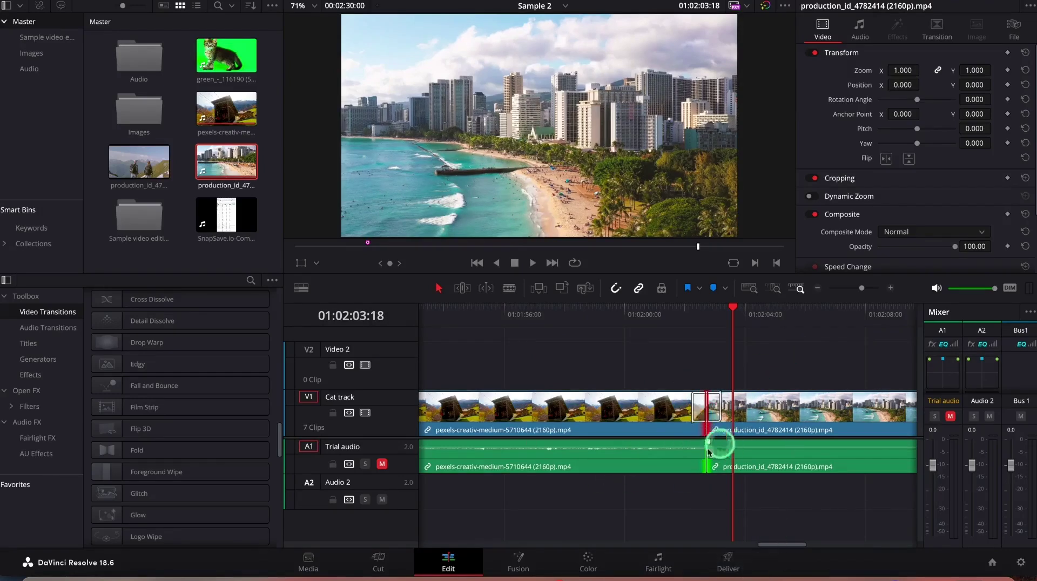
{"action": "left_click_drag", "start_coordinate": [712, 428], "coordinate": [696, 434]}
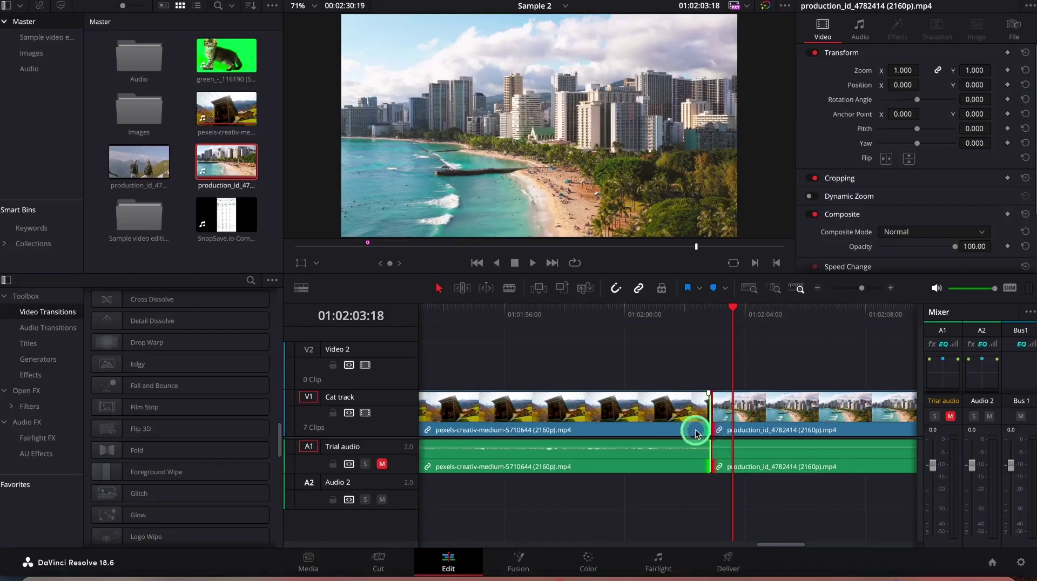
Step: Add the standard video and audio transitions to the selected beach clip, trimming clips where handles are insufficient
{"action": "left_click", "coordinate": [786, 410]}
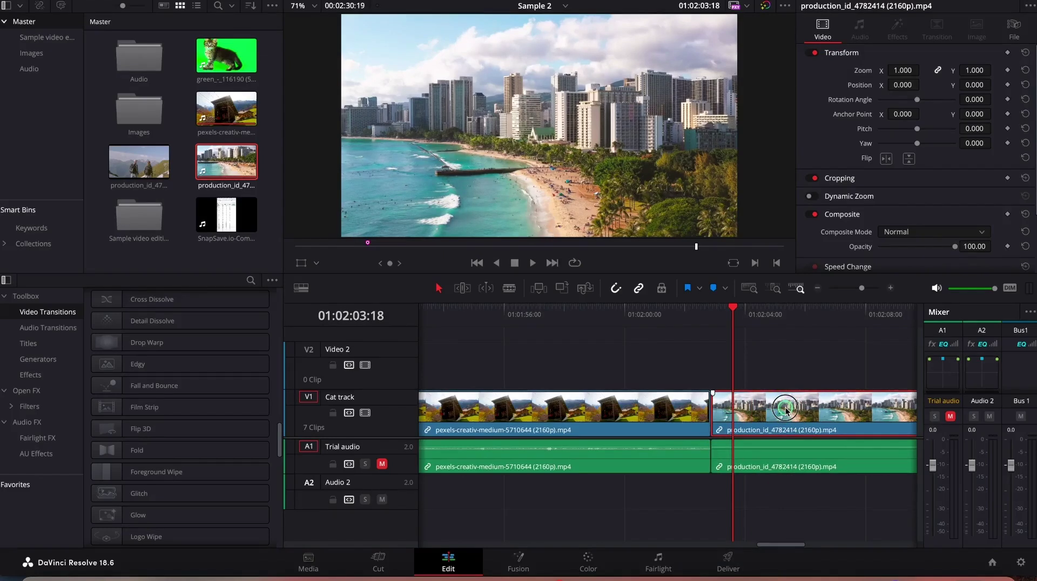
{"action": "left_click", "coordinate": [789, 446]}
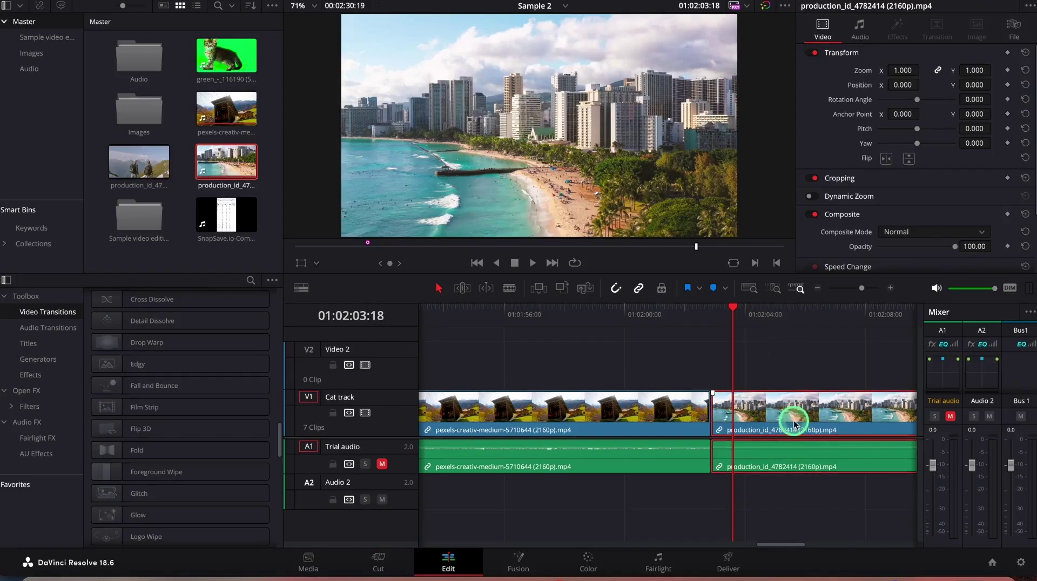
{"action": "left_click_drag", "start_coordinate": [792, 423], "coordinate": [773, 421]}
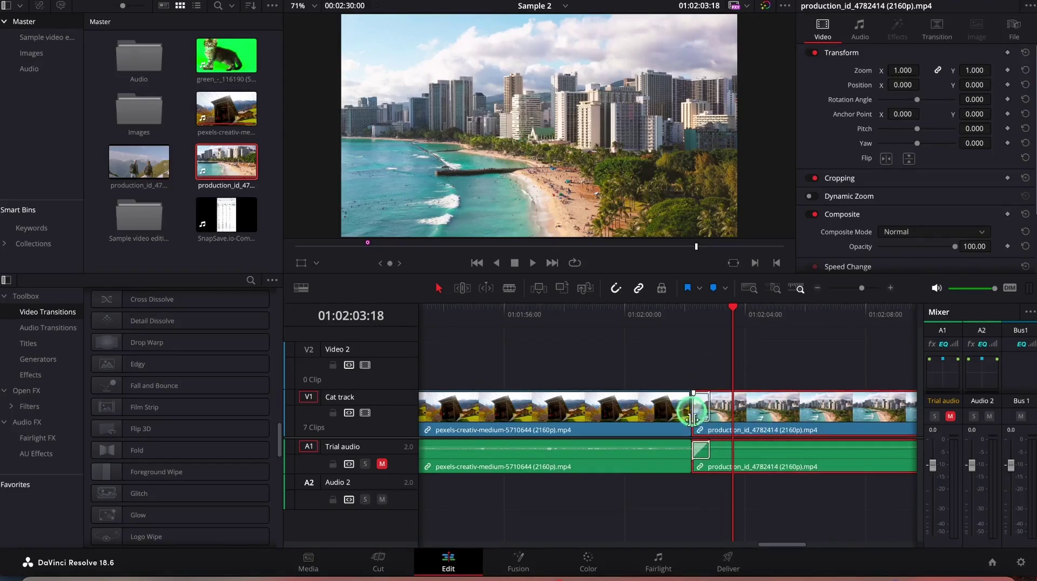
Step: Play the timeline from 01:02:01:24 across the transitions at the start of the beach clip
{"action": "left_click", "coordinate": [702, 448]}
{"action": "left_click_drag", "start_coordinate": [735, 306], "coordinate": [680, 306]}
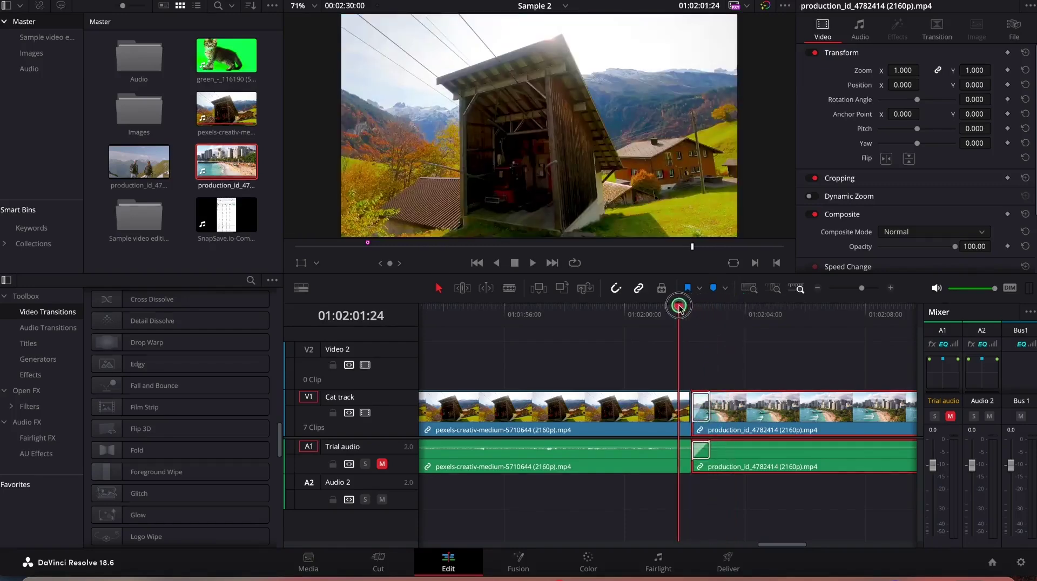
{"action": "key", "text": "space"}
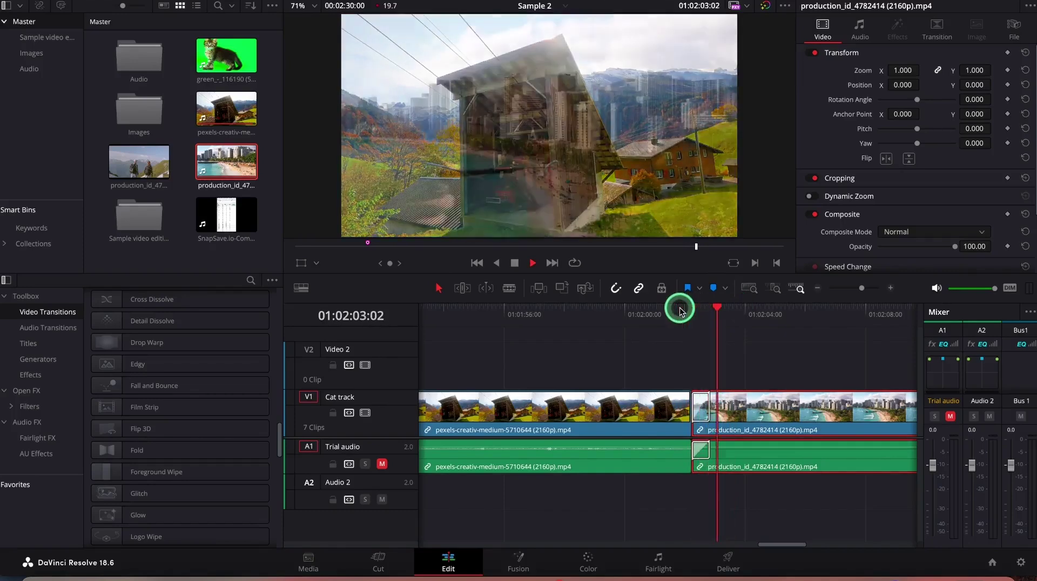
{"action": "key", "text": "space"}
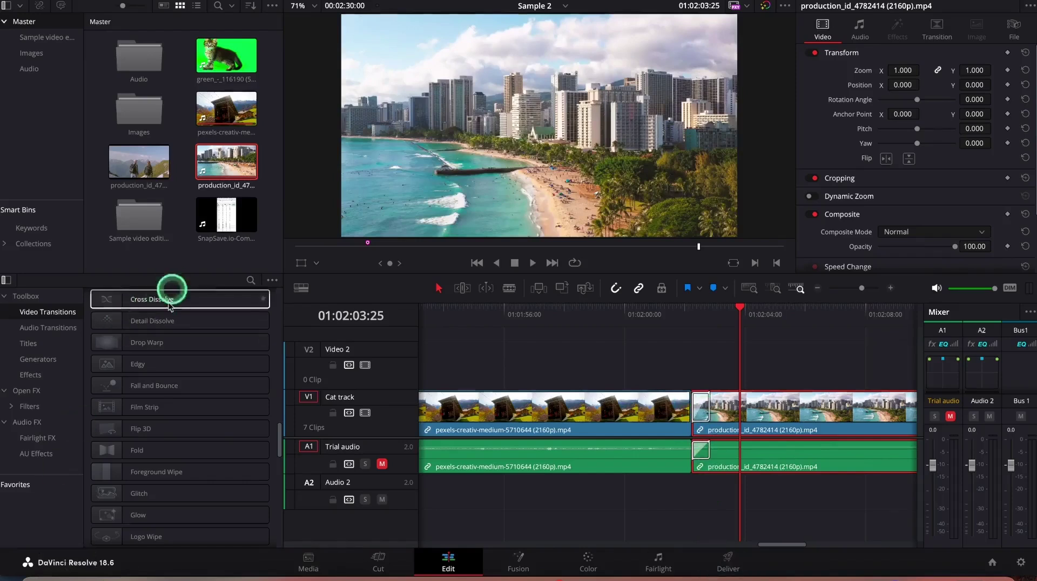
Step: Set the Heart shape as the standard video transition and move the playhead to 01:02:01:19
{"action": "scroll", "coordinate": [167, 387], "scroll_direction": "up", "scroll_amount": 6}
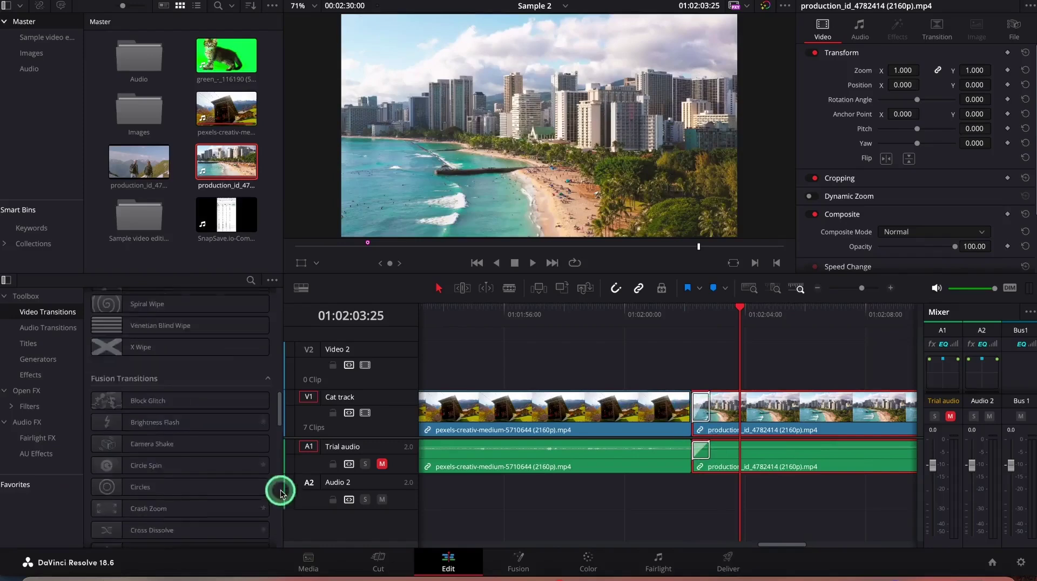
{"action": "scroll", "coordinate": [208, 421], "scroll_direction": "up", "scroll_amount": 3}
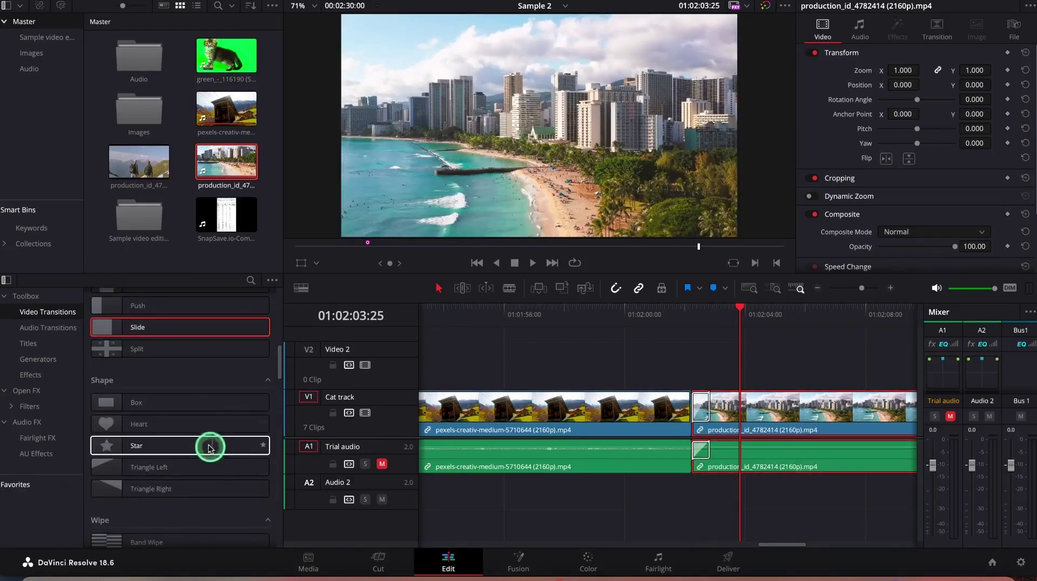
{"action": "right_click", "coordinate": [184, 427]}
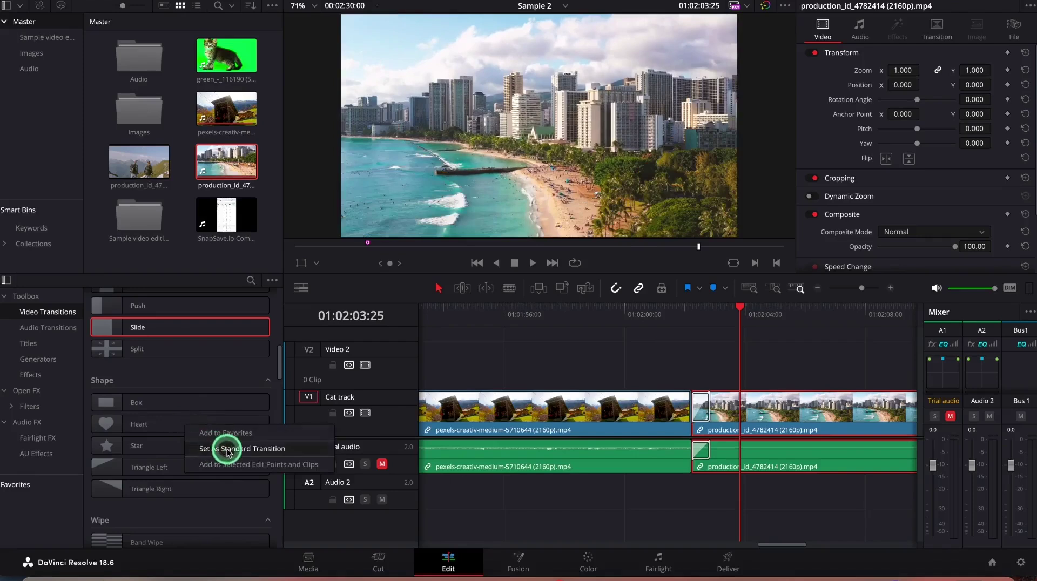
{"action": "left_click", "coordinate": [252, 450]}
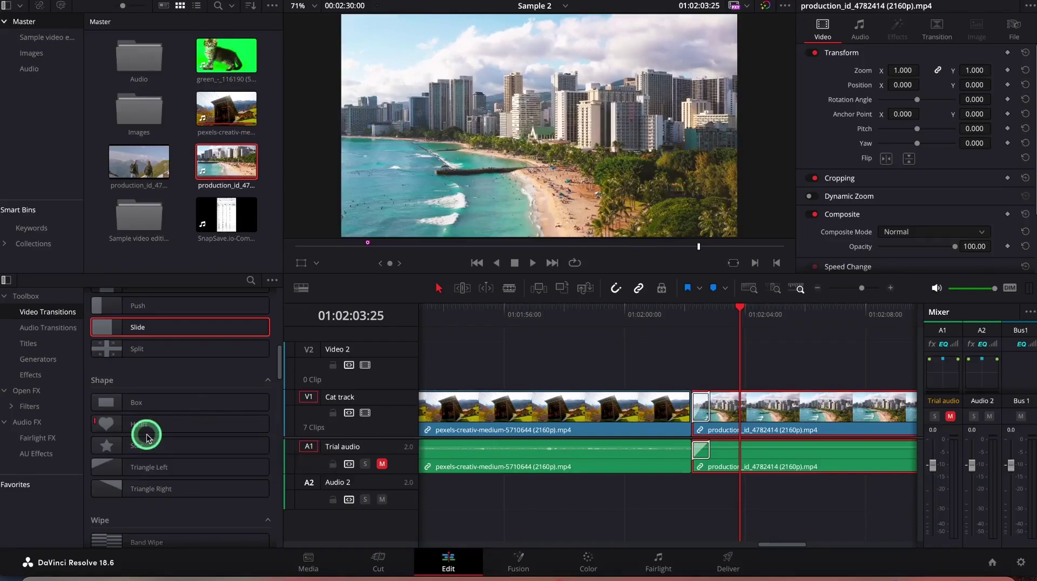
{"action": "left_click", "coordinate": [175, 451]}
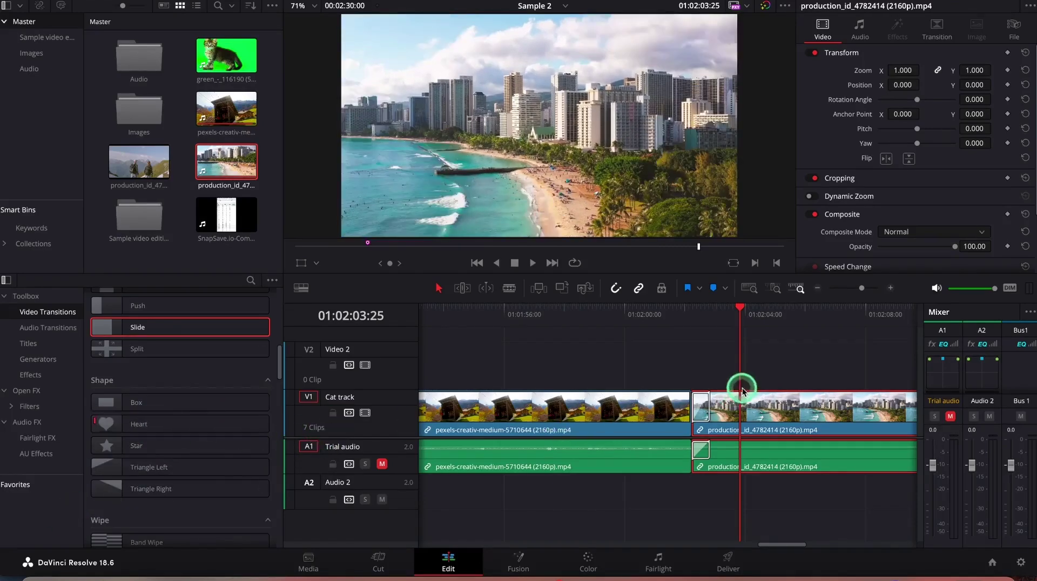
{"action": "left_click_drag", "start_coordinate": [743, 306], "coordinate": [673, 306]}
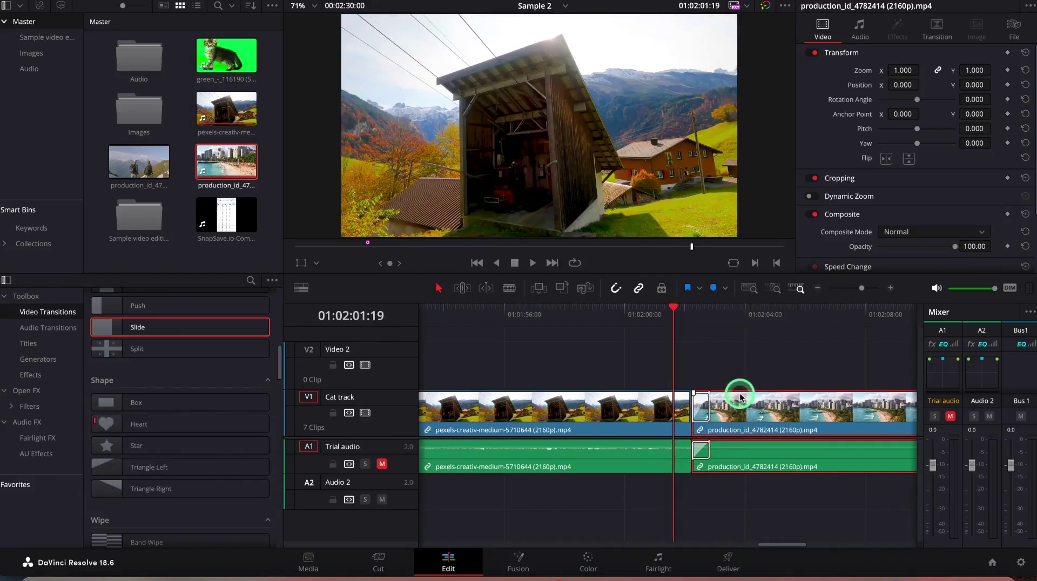
{"action": "right_click", "coordinate": [144, 427]}
{"action": "left_click", "coordinate": [182, 445]}
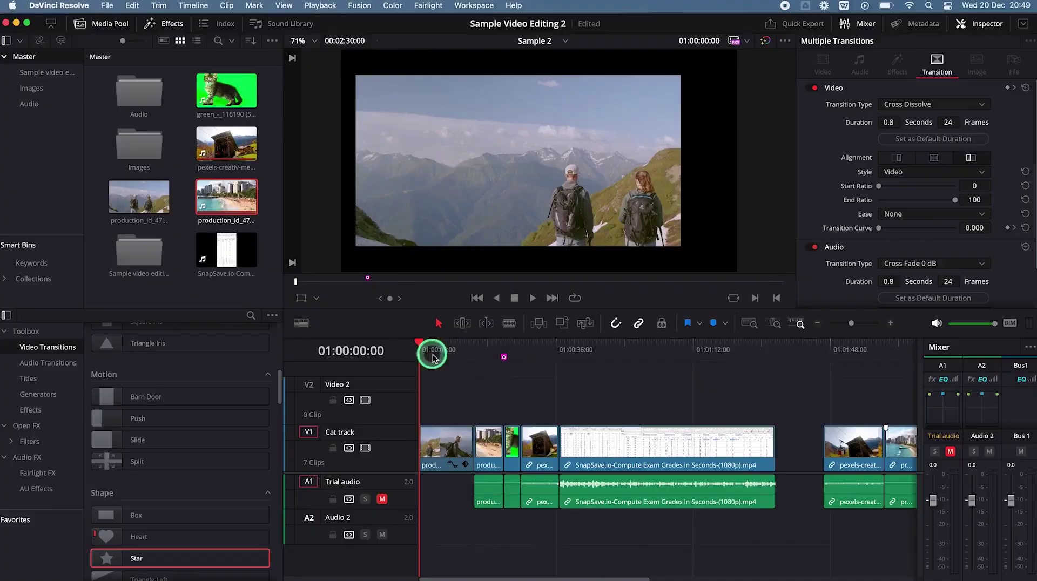
{"action": "left_click", "coordinate": [165, 86]}
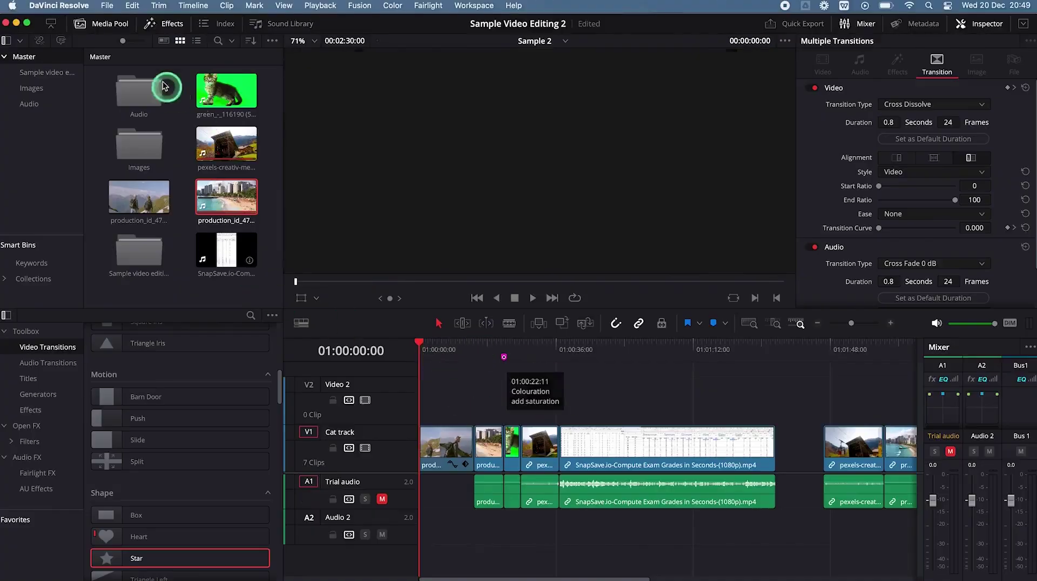
Step: Hide the Media Pool and show the Titles collection from its beginning in the Effects library
{"action": "left_click", "coordinate": [114, 27]}
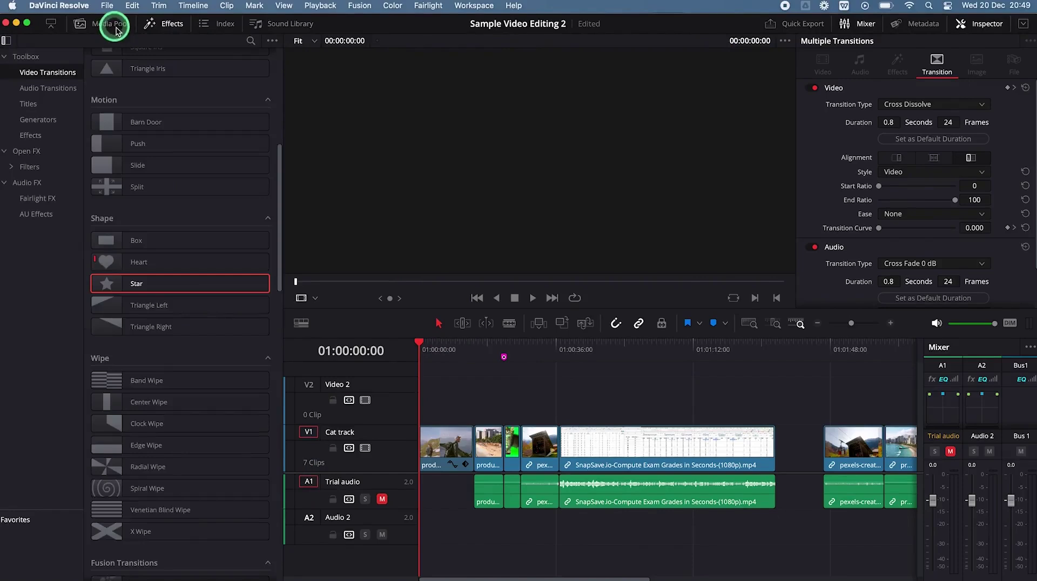
{"action": "left_click", "coordinate": [156, 27]}
{"action": "left_click", "coordinate": [162, 28]}
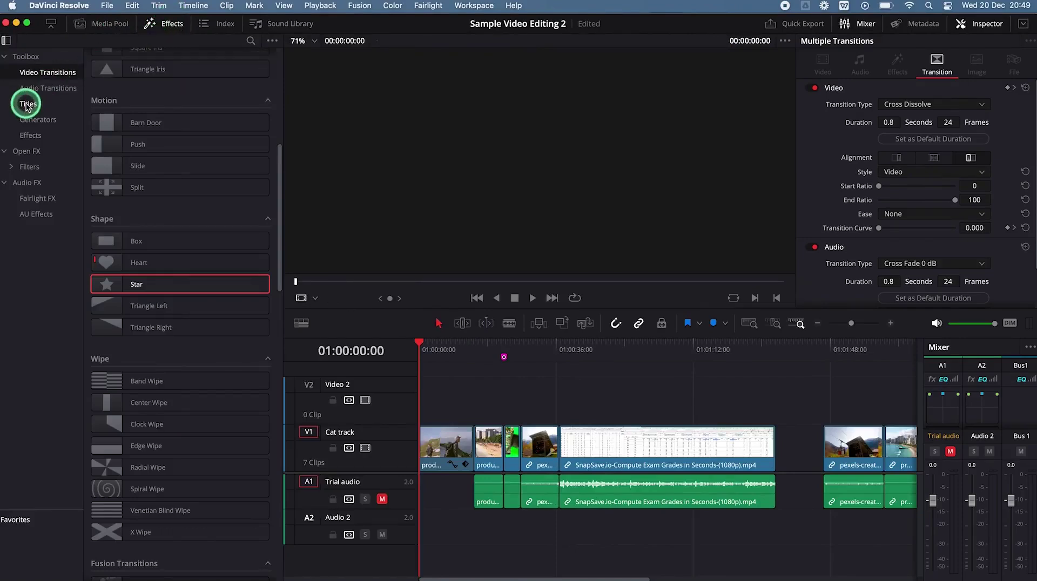
{"action": "left_click", "coordinate": [26, 104]}
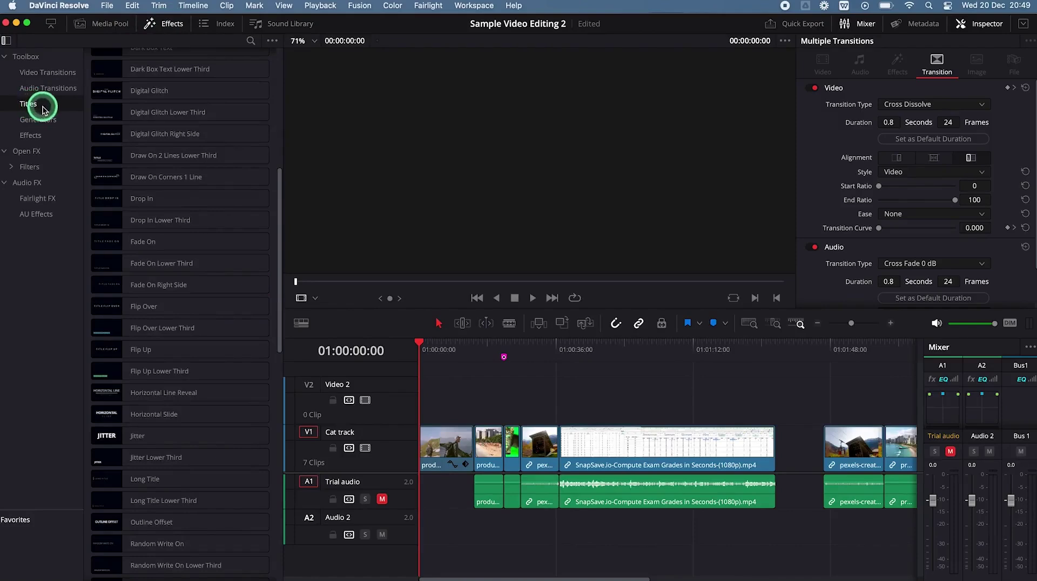
{"action": "scroll", "coordinate": [173, 184], "scroll_direction": "up", "scroll_amount": 10}
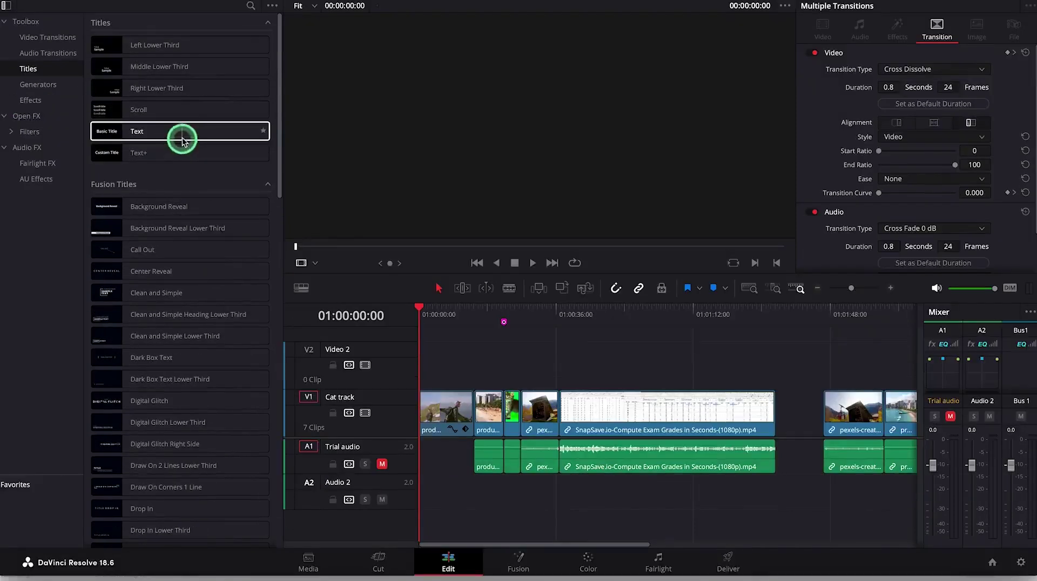
{"action": "mouse_move", "coordinate": [179, 43]}
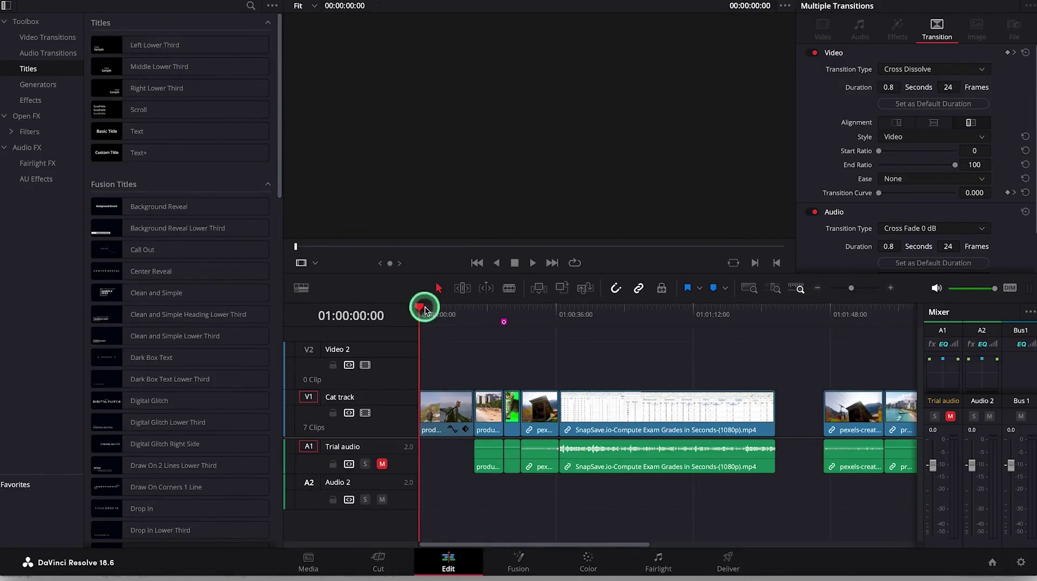
Step: Move the playhead to 01:00:03:15 on the hikers clip and browse the available titles and Fusion titles with their previews
{"action": "left_click_drag", "start_coordinate": [420, 310], "coordinate": [432, 310]}
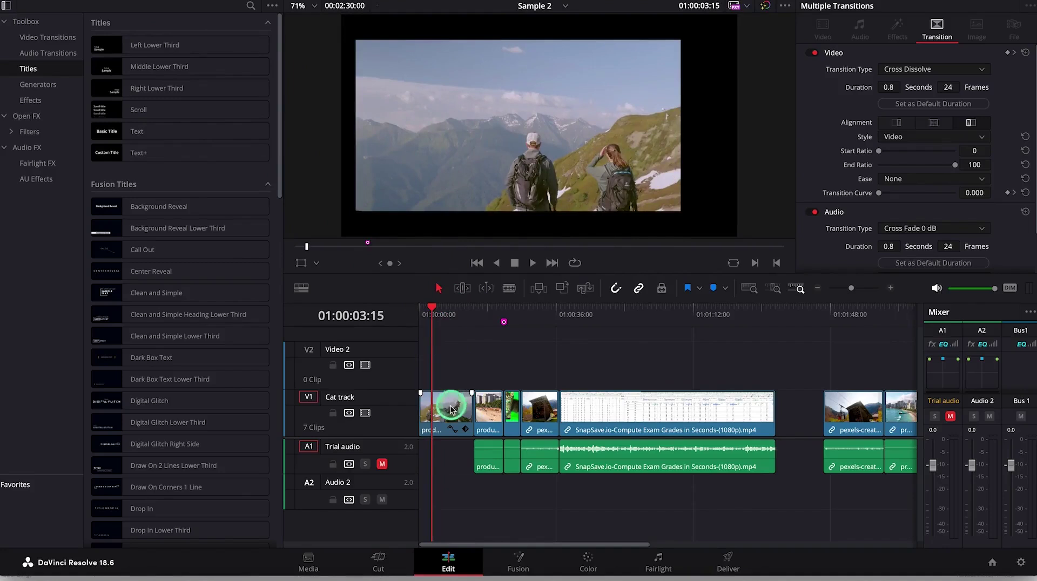
{"action": "left_click", "coordinate": [449, 409]}
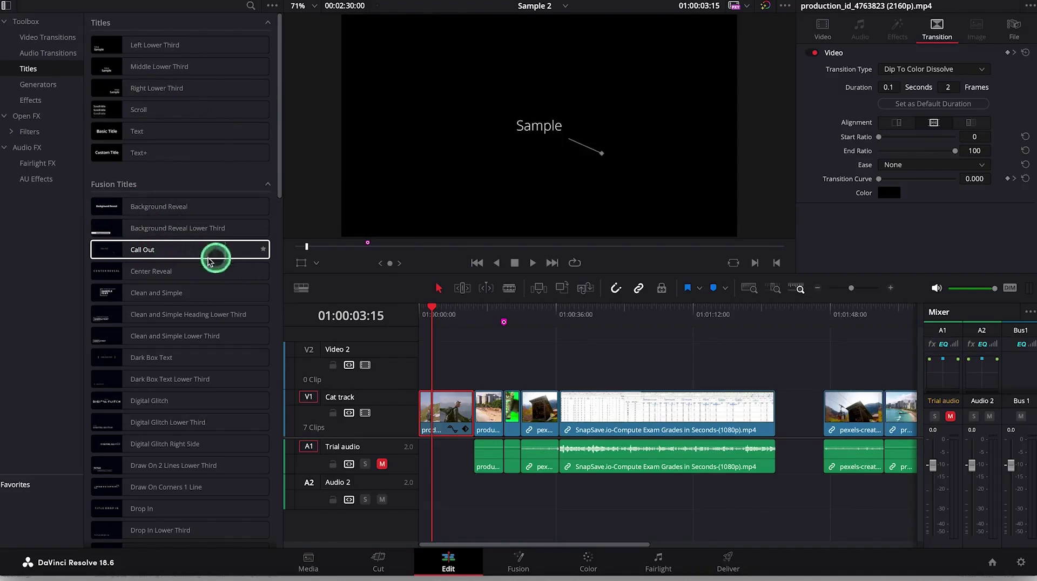
{"action": "left_click", "coordinate": [187, 281]}
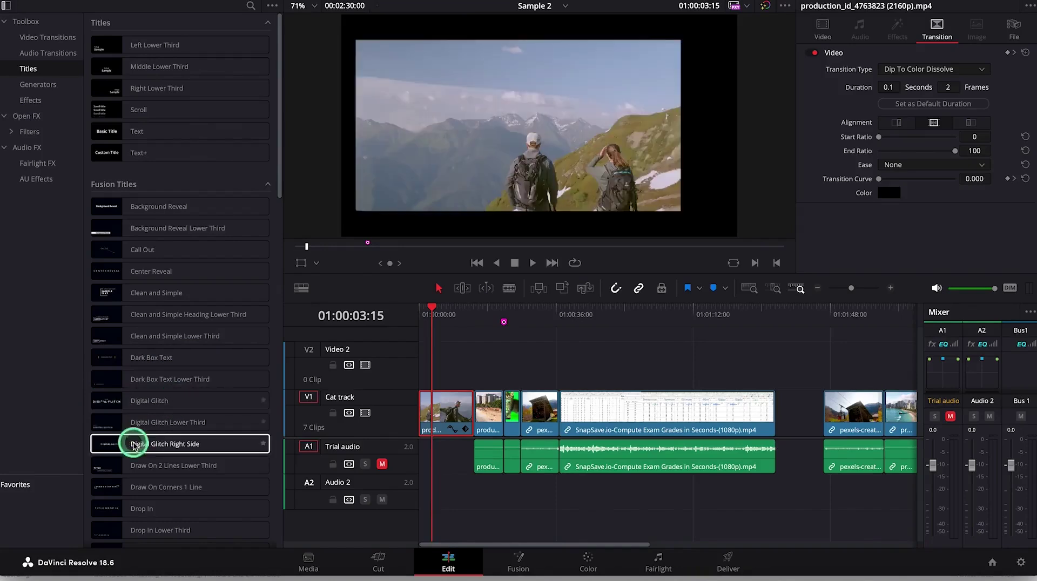
{"action": "scroll", "coordinate": [176, 371], "scroll_direction": "down", "scroll_amount": 5}
{"action": "scroll", "coordinate": [179, 374], "scroll_direction": "down", "scroll_amount": 8}
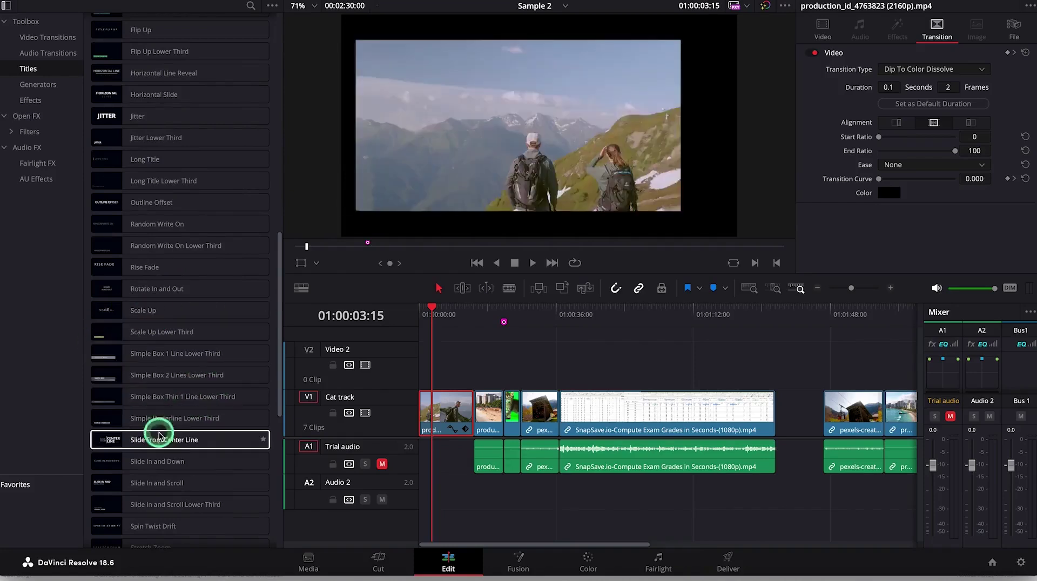
{"action": "scroll", "coordinate": [153, 296], "scroll_direction": "up", "scroll_amount": 12}
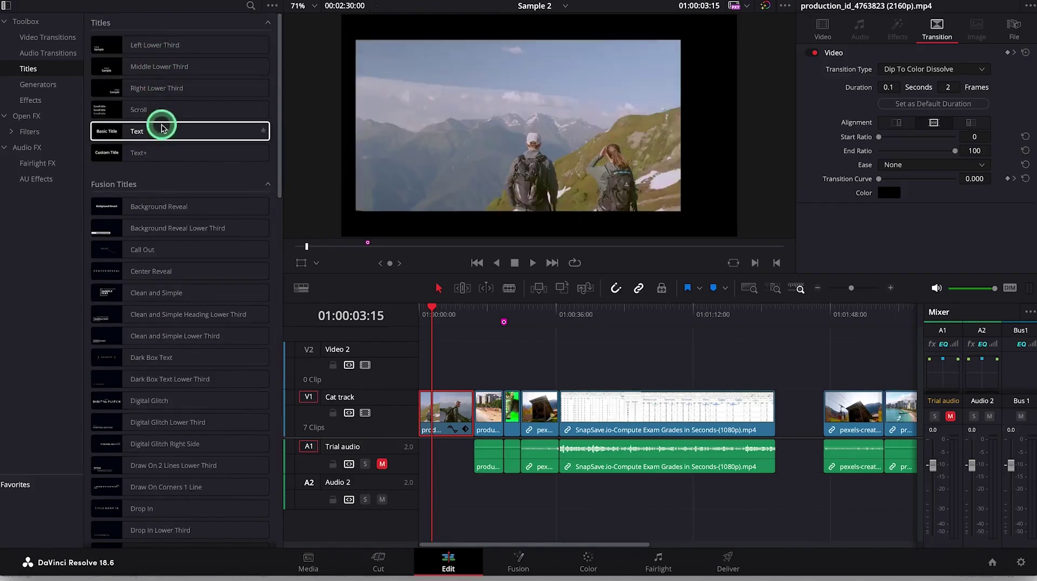
Step: Add the basic Text title to Video 2 at the playhead and extend it to the end of the green-screen cat clip
{"action": "left_click_drag", "start_coordinate": [161, 128], "coordinate": [440, 382]}
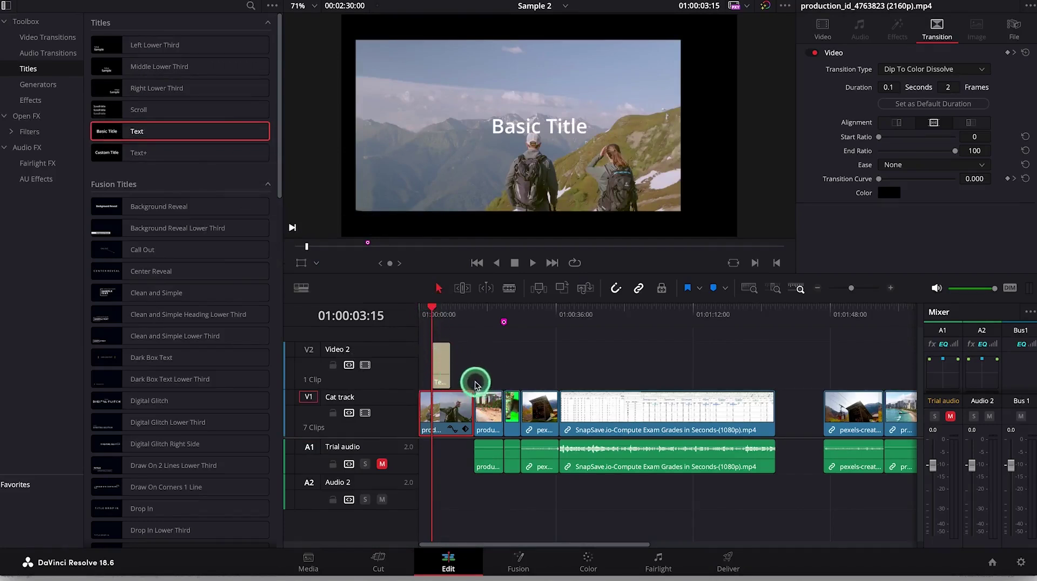
{"action": "left_click", "coordinate": [442, 366]}
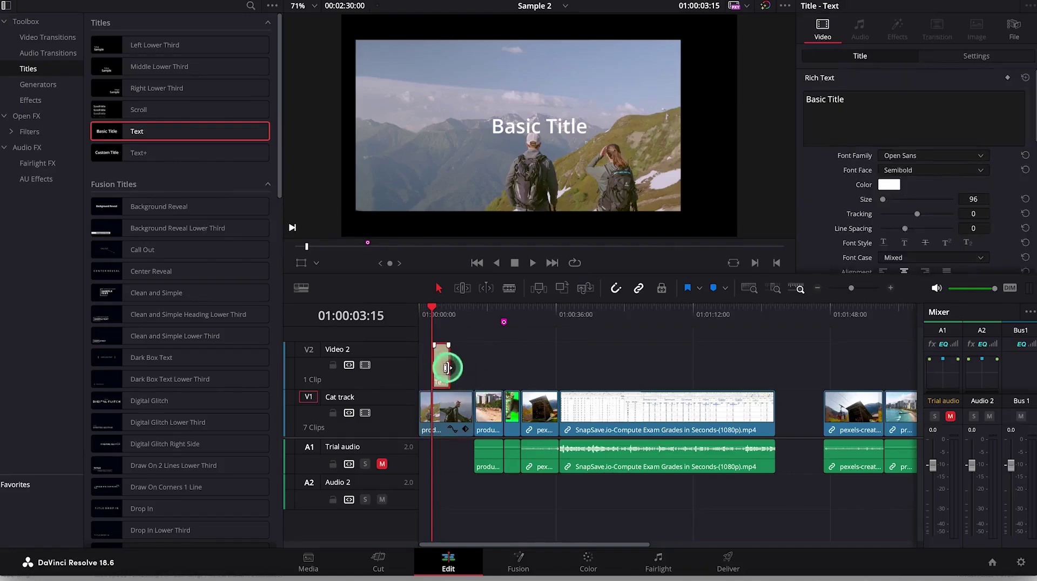
{"action": "left_click_drag", "start_coordinate": [448, 368], "coordinate": [518, 378]}
{"action": "left_click", "coordinate": [478, 351]}
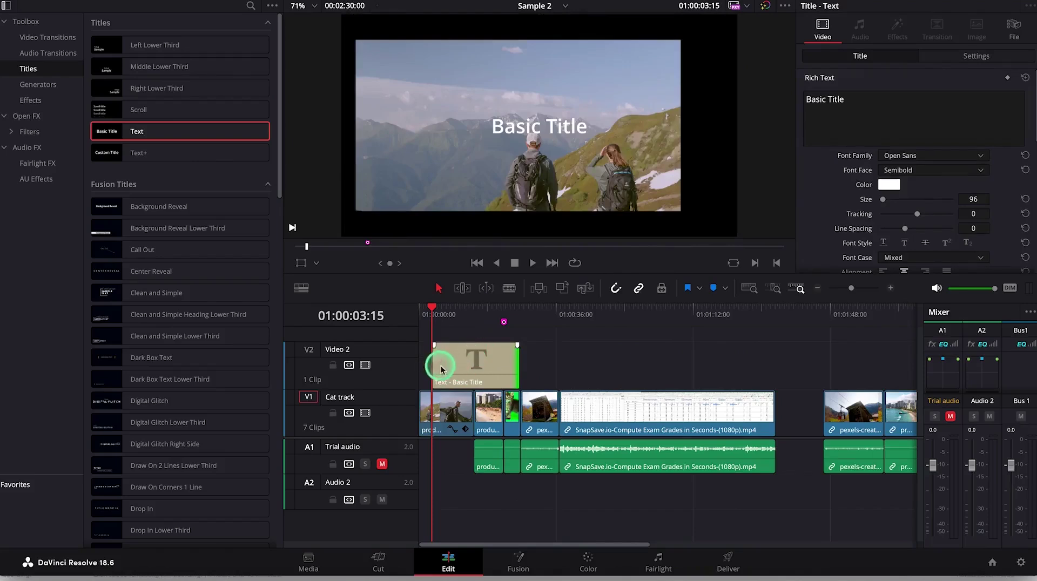
Step: Try the text title above the spreadsheet clip, with the playhead at 01:00:51:04
{"action": "left_click_drag", "start_coordinate": [475, 365], "coordinate": [614, 371]}
{"action": "left_click", "coordinate": [614, 307]}
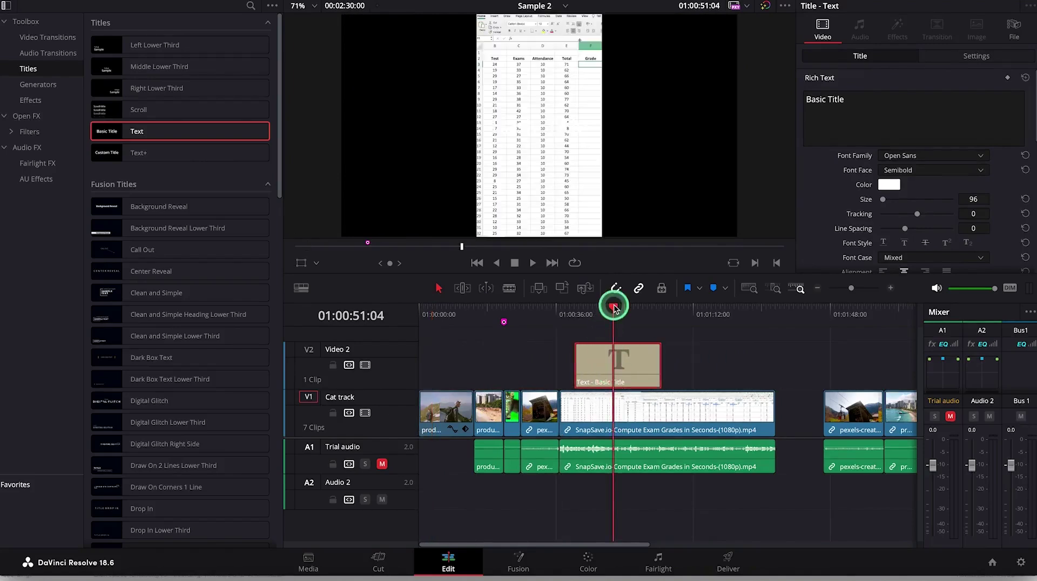
{"action": "left_click", "coordinate": [621, 368]}
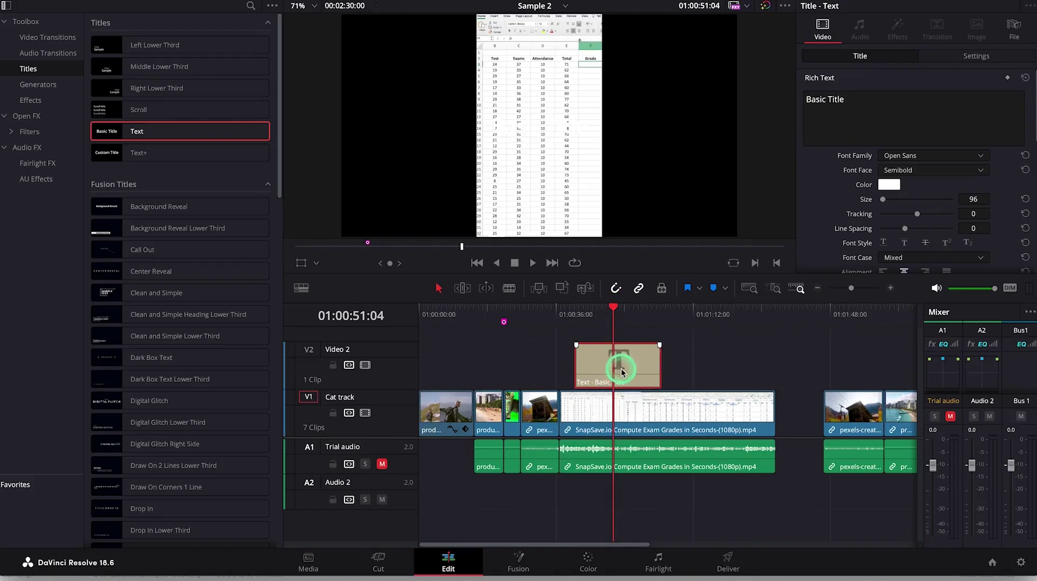
Step: Move the text title to the start of the timeline on Video 2 and the playhead to 01:00:09:05
{"action": "left_click_drag", "start_coordinate": [622, 372], "coordinate": [463, 368]}
{"action": "left_click", "coordinate": [614, 307]}
{"action": "left_click_drag", "start_coordinate": [613, 307], "coordinate": [457, 318]}
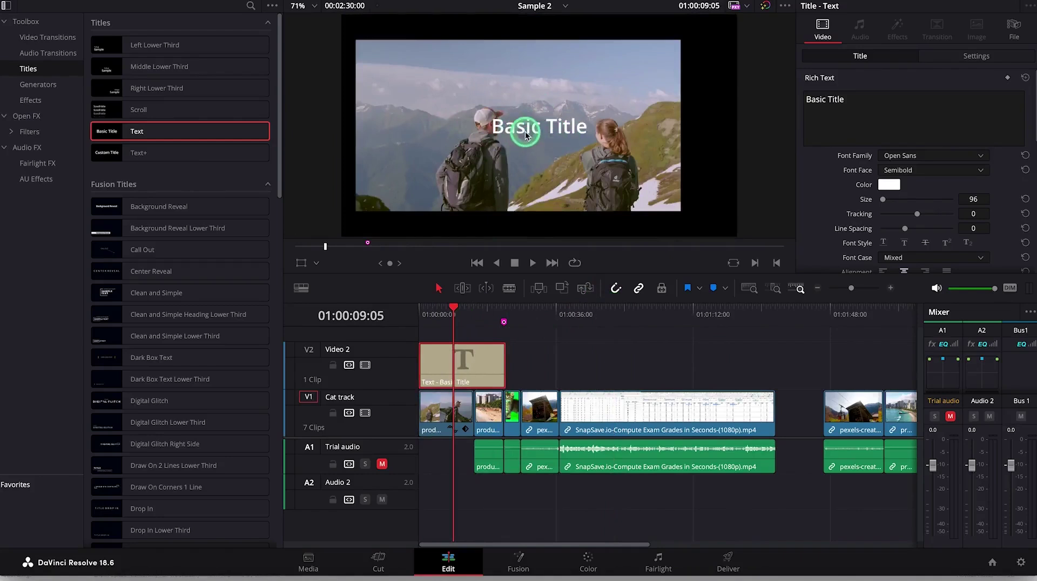
Step: Replace the title's text in the Inspector with "Welcome to my Channel"
{"action": "mouse_move", "coordinate": [456, 359]}
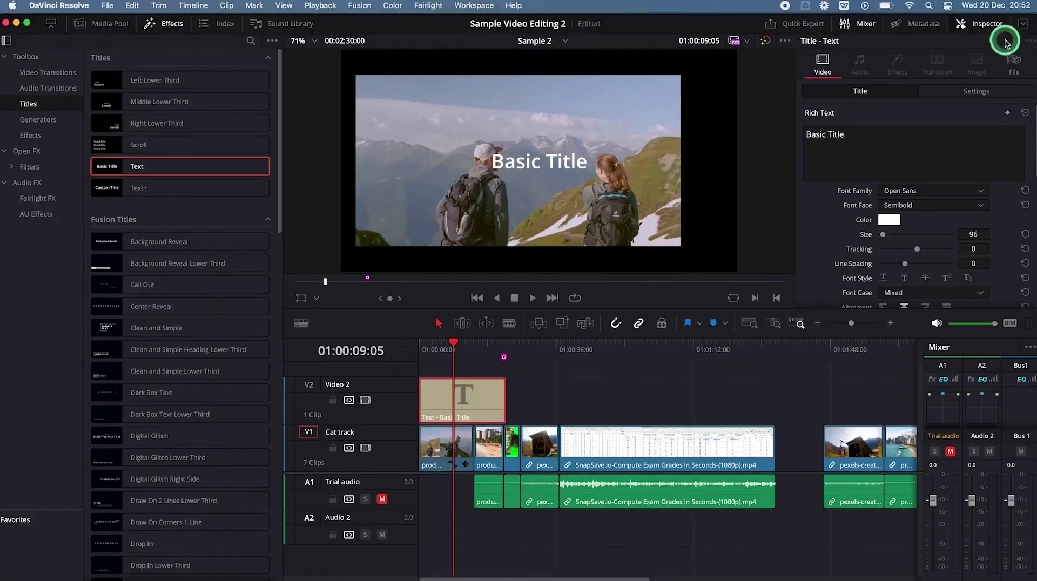
{"action": "left_click", "coordinate": [1001, 26]}
{"action": "left_click", "coordinate": [999, 28]}
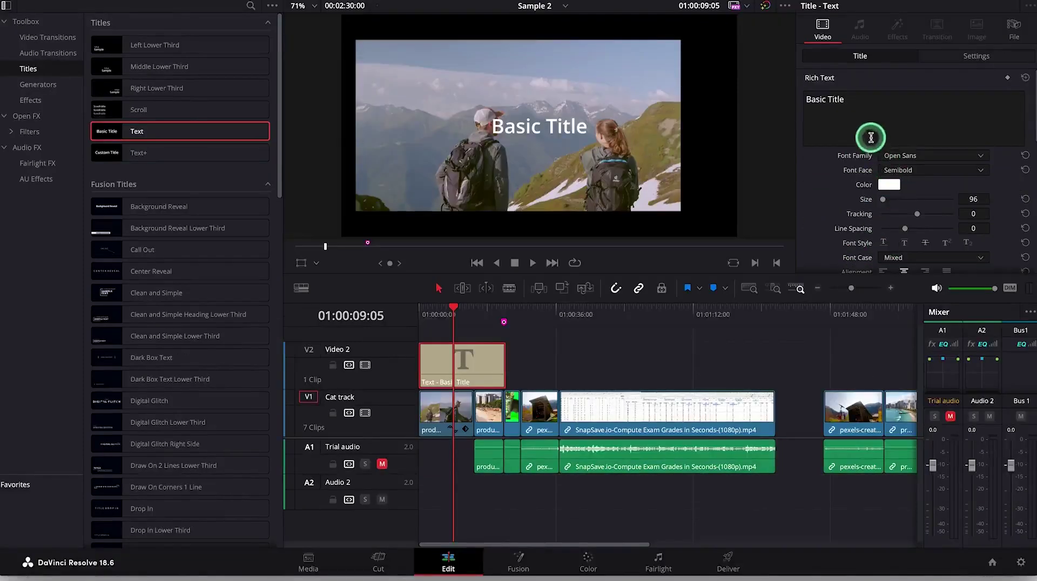
{"action": "left_click", "coordinate": [860, 100]}
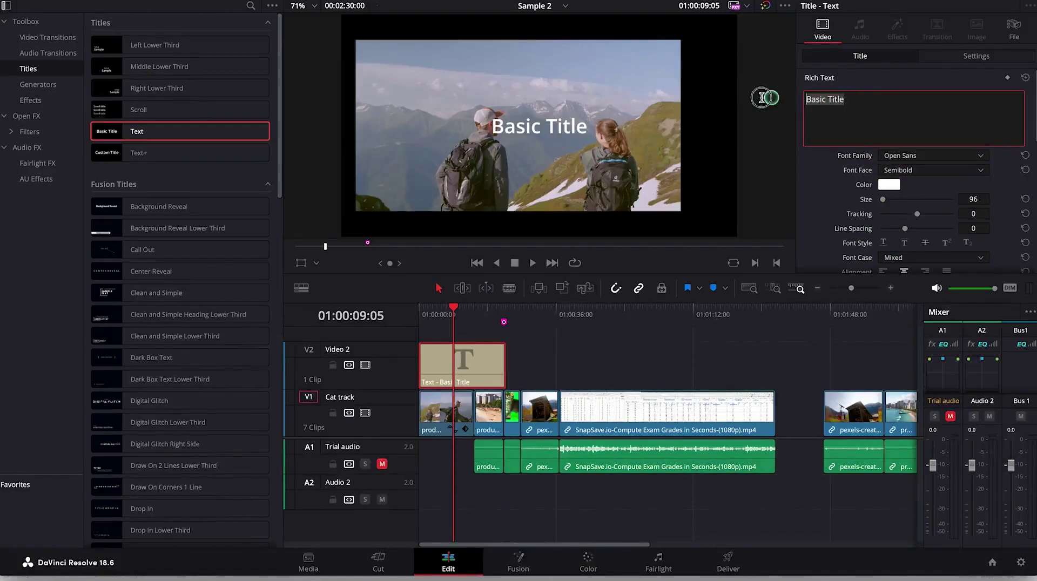
{"action": "type", "text": "Welcome to my"}
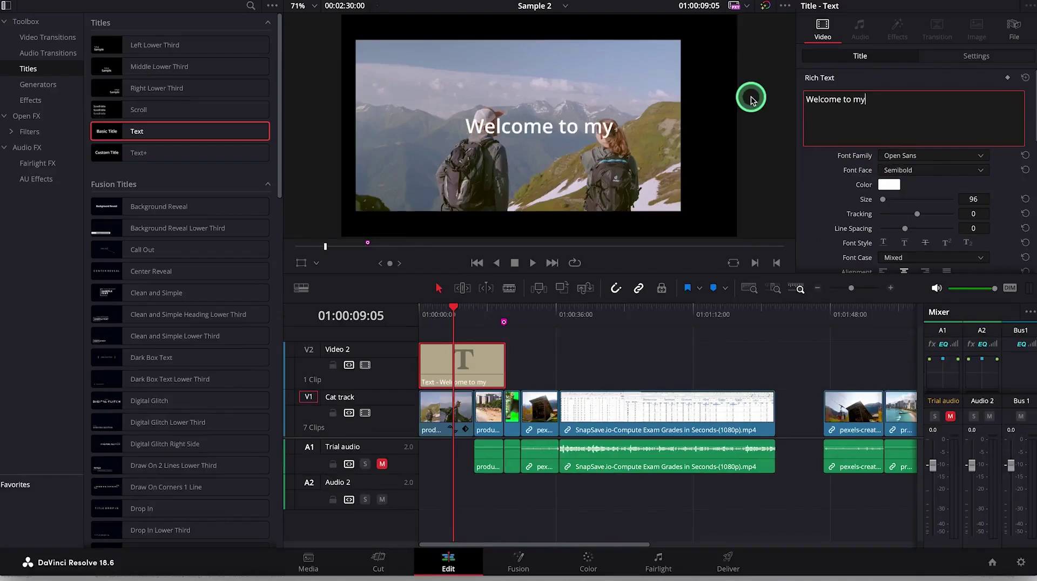
{"action": "type", "text": " Channel"}
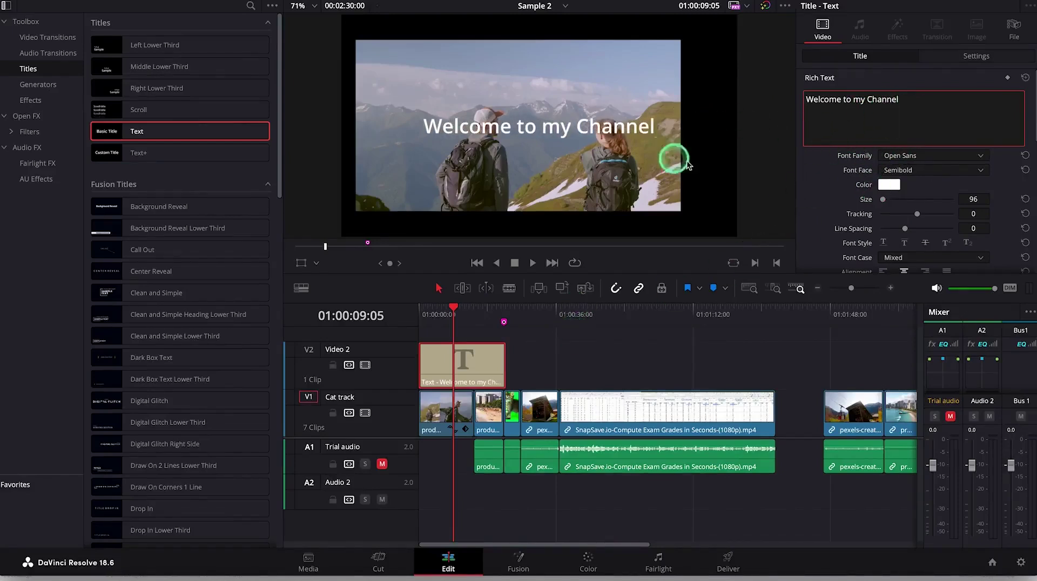
Step: Set the font of all the title text to Optima with the Regular face
{"action": "triple_click", "coordinate": [908, 99]}
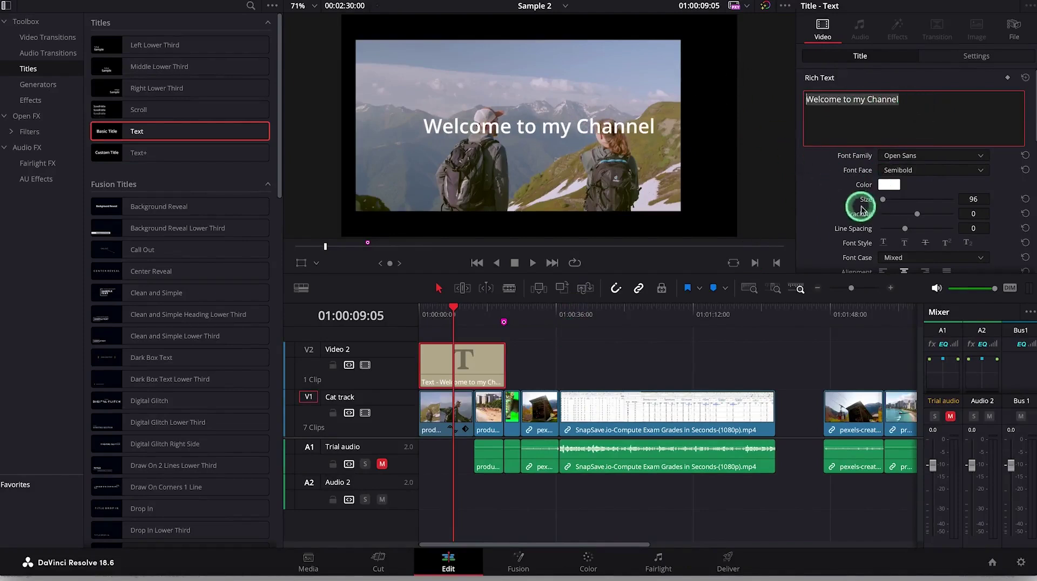
{"action": "left_click", "coordinate": [980, 155]}
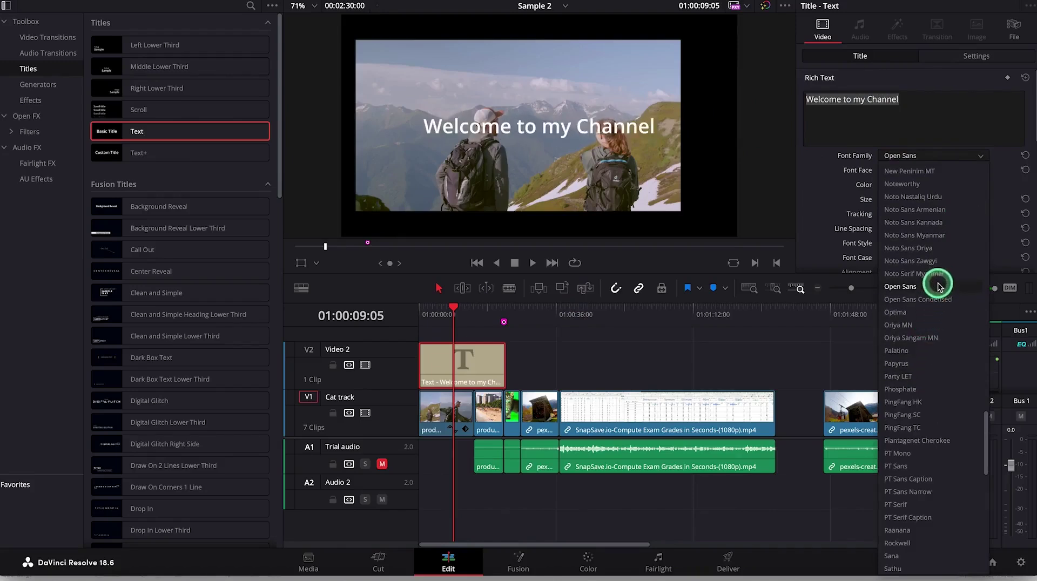
{"action": "left_click", "coordinate": [928, 320]}
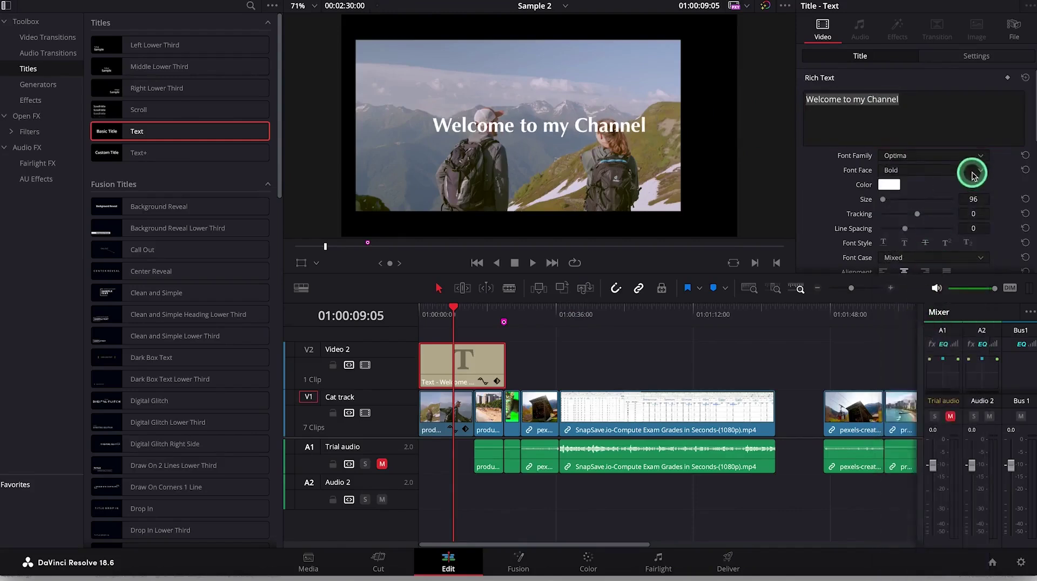
{"action": "left_click", "coordinate": [973, 176]}
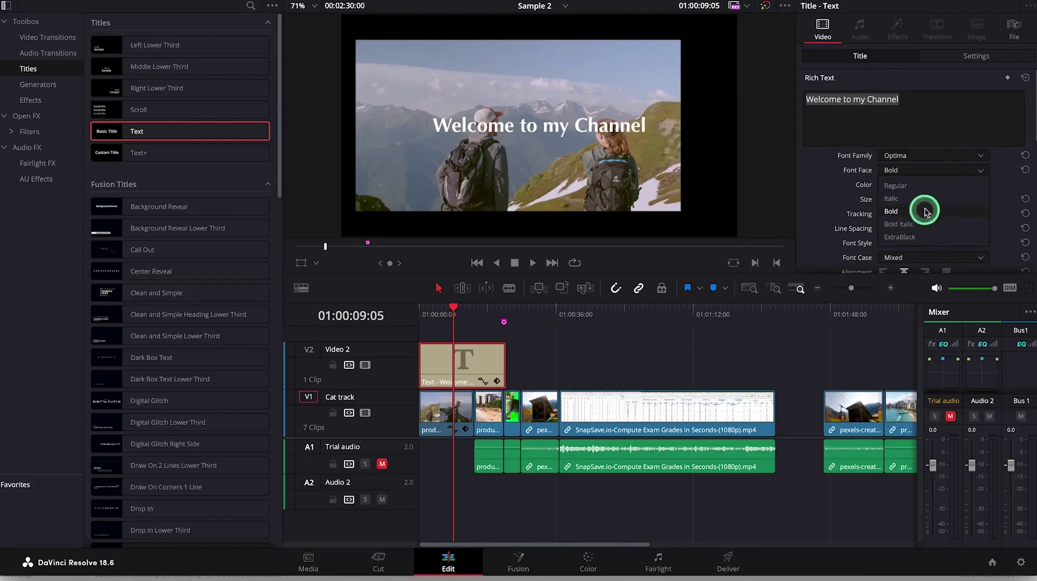
{"action": "left_click", "coordinate": [924, 187]}
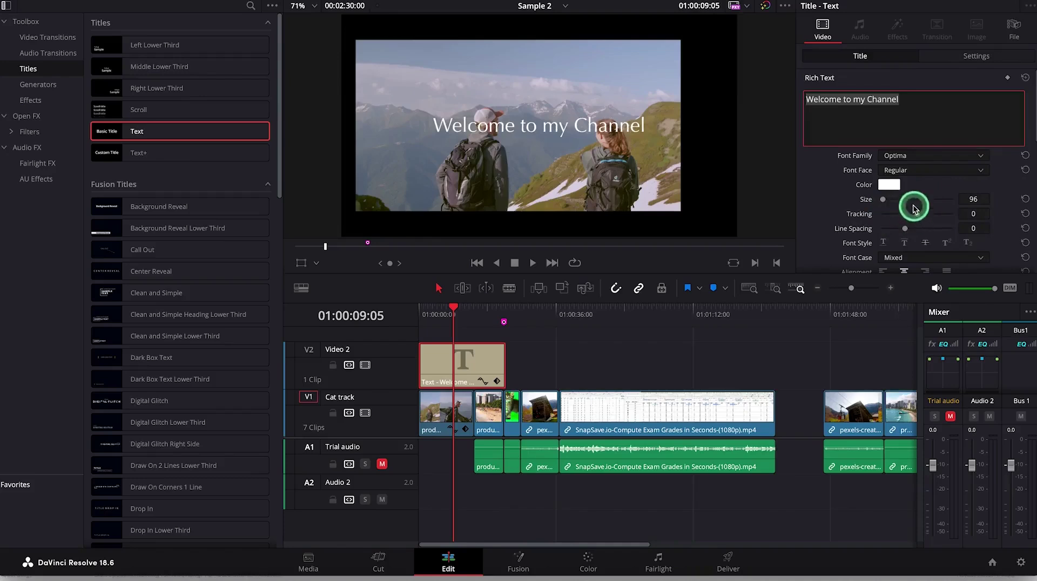
Step: Color the title text a very pale pinkish lilac and set its size to 101
{"action": "left_click", "coordinate": [889, 185]}
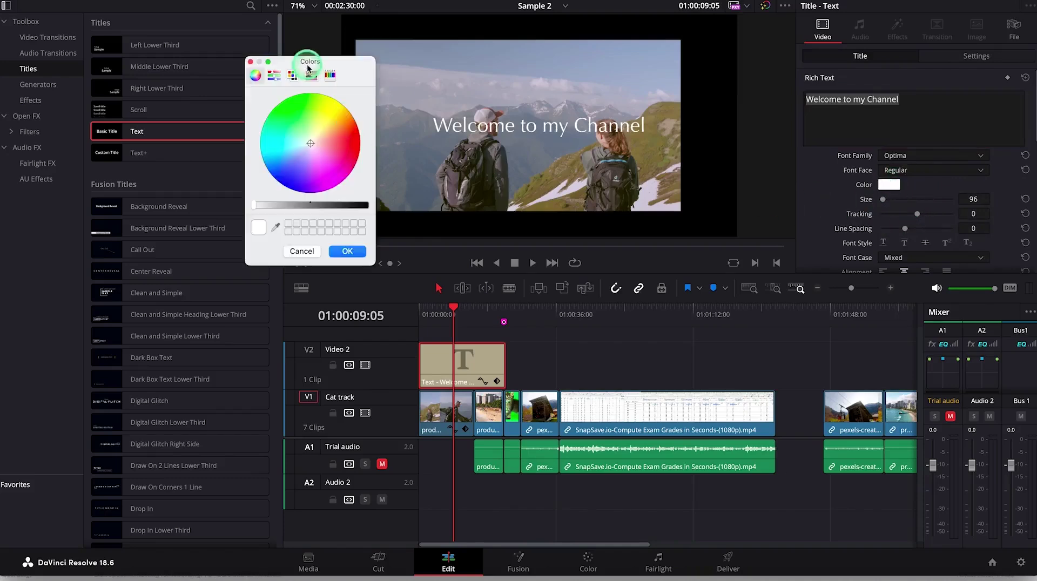
{"action": "left_click_drag", "start_coordinate": [332, 64], "coordinate": [516, 226]}
{"action": "left_click_drag", "start_coordinate": [518, 300], "coordinate": [493, 309]}
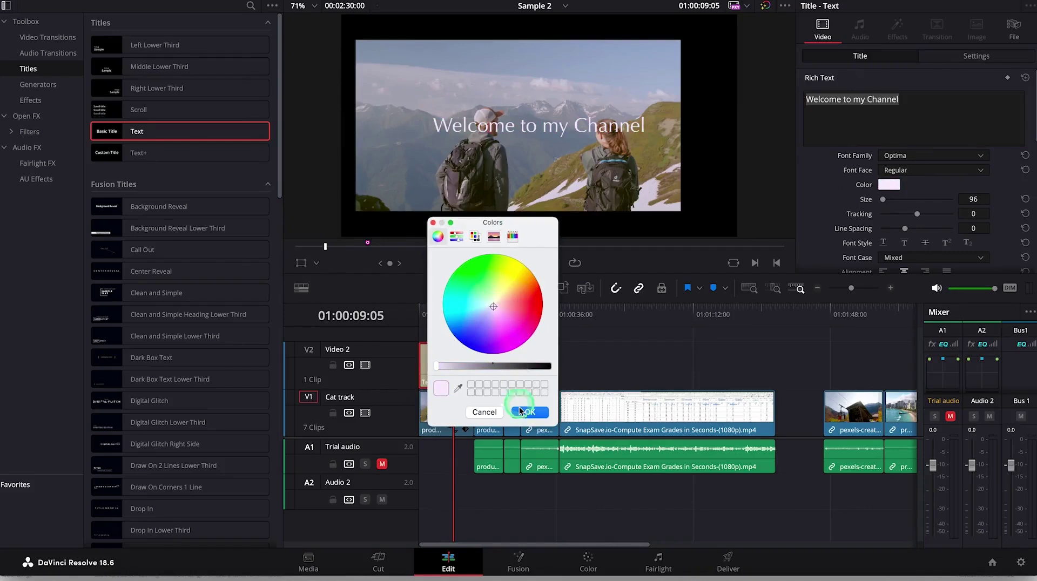
{"action": "left_click", "coordinate": [522, 413]}
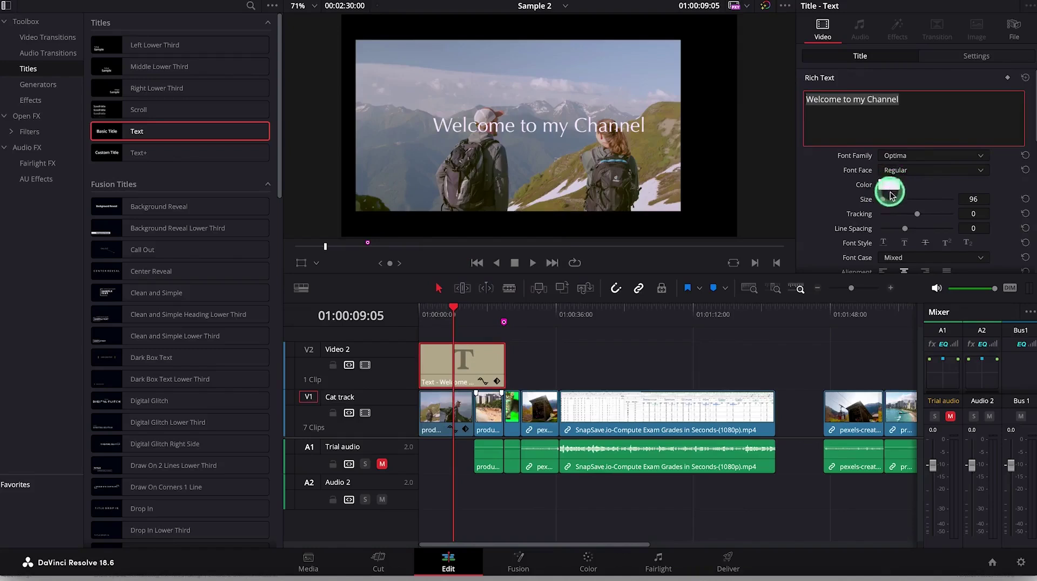
{"action": "left_click_drag", "start_coordinate": [885, 201], "coordinate": [884, 201]}
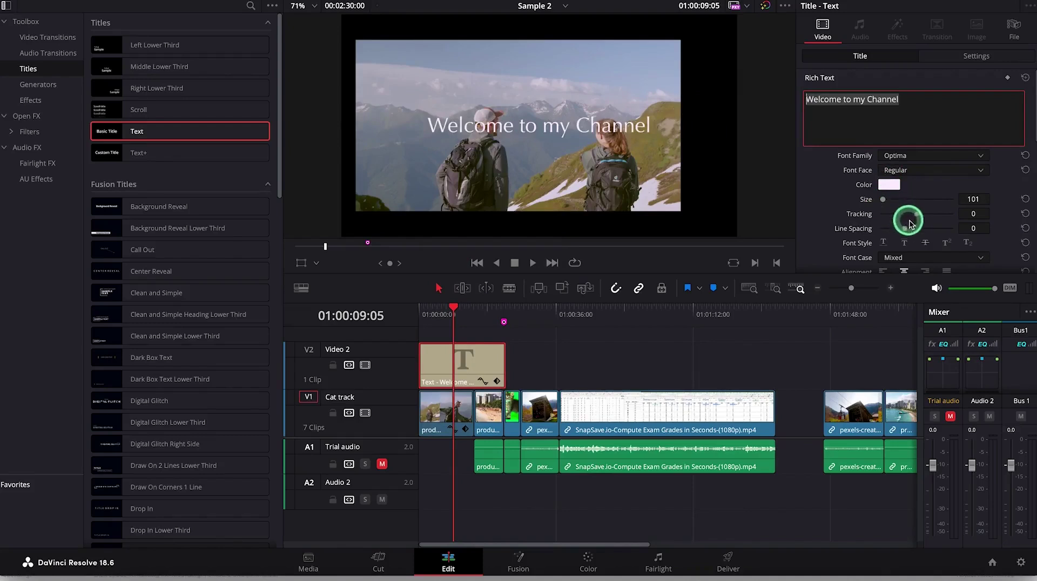
Step: Try a wider tracking of 30 on the title text, and reset the tracking
{"action": "left_click_drag", "start_coordinate": [918, 219], "coordinate": [963, 213]}
{"action": "left_click", "coordinate": [1026, 214]}
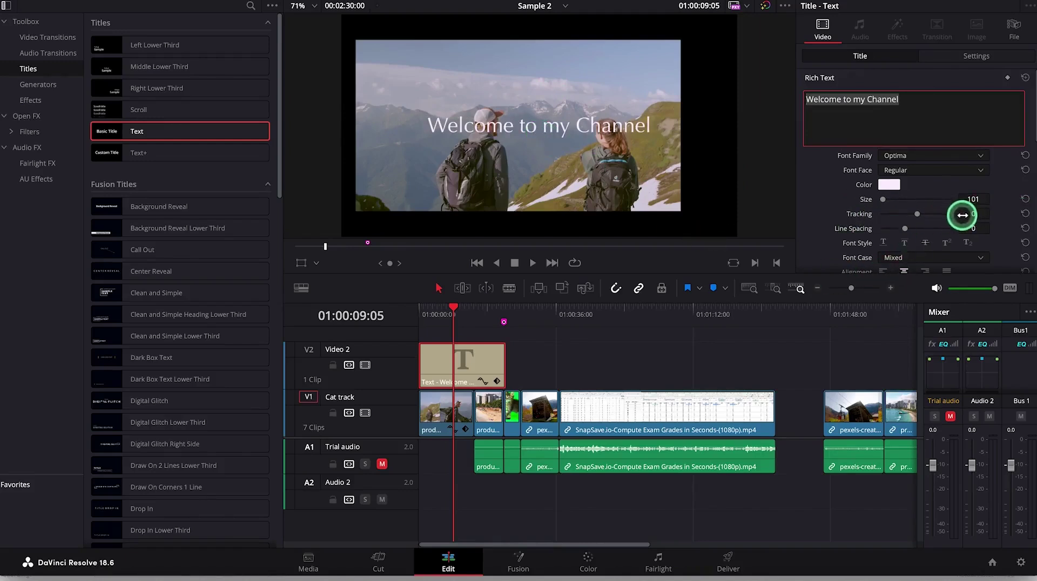
{"action": "key", "text": "ctrl+z"}
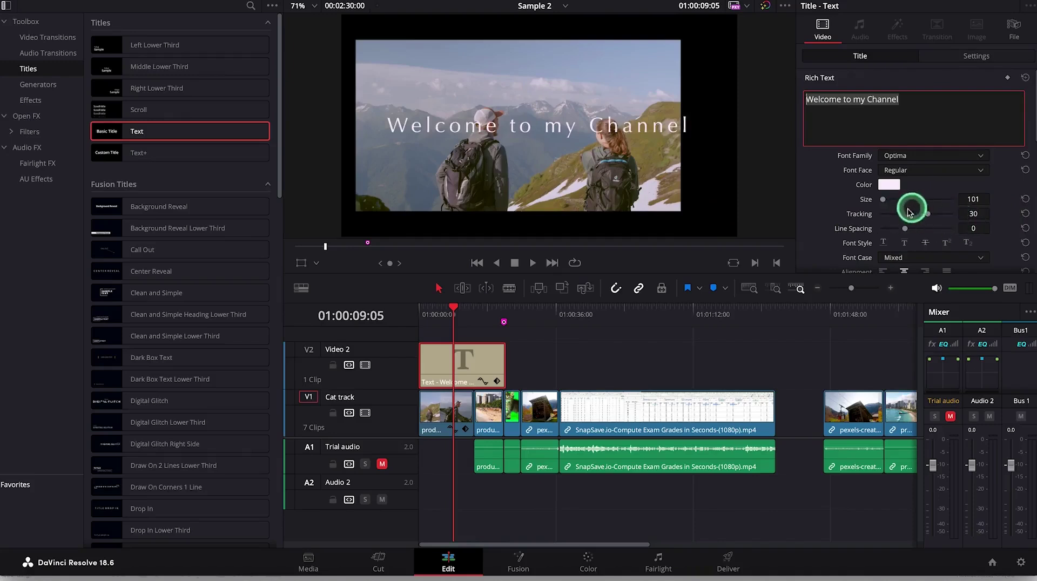
{"action": "double_click", "coordinate": [861, 215]}
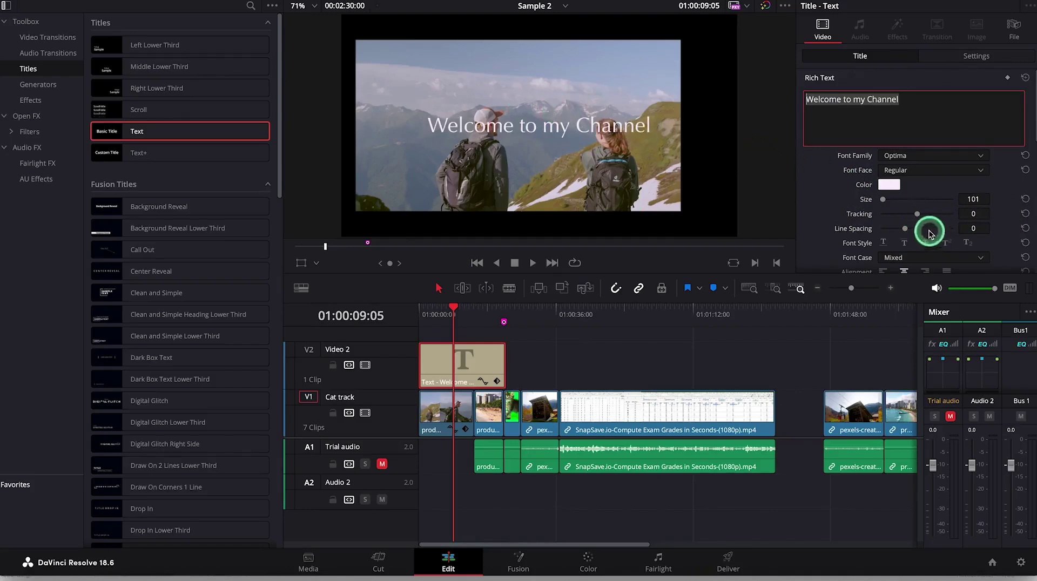
Step: Set the title's line spacing to -13 and turn on the second font style option
{"action": "left_click_drag", "start_coordinate": [906, 229], "coordinate": [904, 230]}
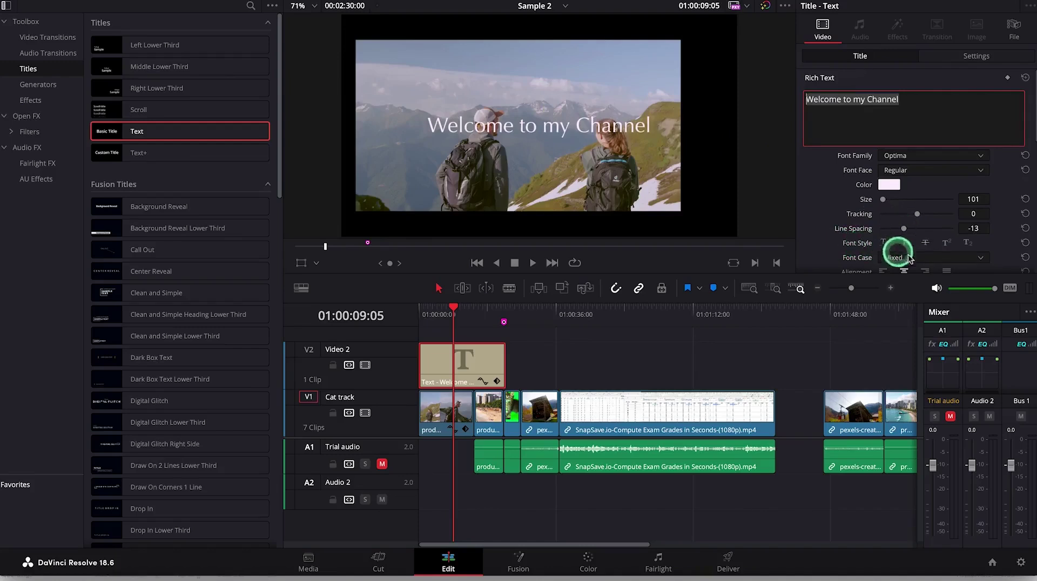
{"action": "left_click", "coordinate": [904, 243]}
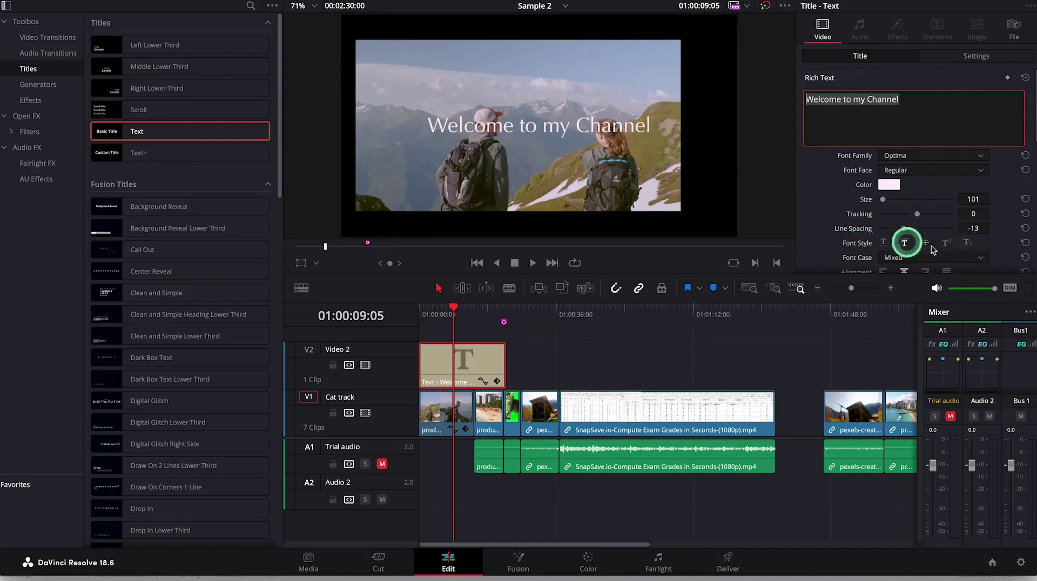
Step: Reposition the title text at X 887 and Y 549
{"action": "left_click", "coordinate": [960, 260]}
{"action": "left_click", "coordinate": [955, 259]}
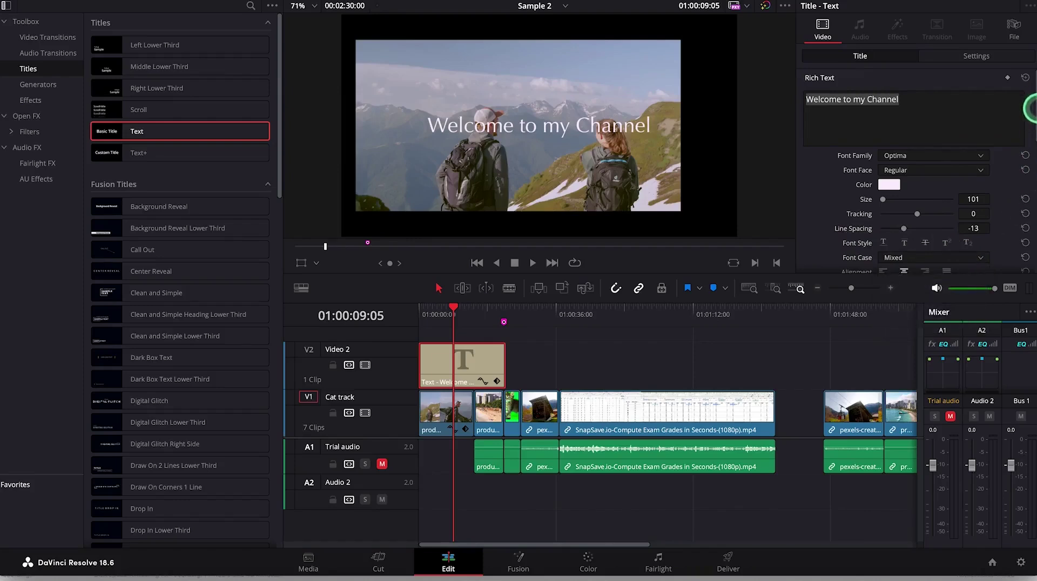
{"action": "left_click_drag", "start_coordinate": [1032, 108], "coordinate": [1032, 152]}
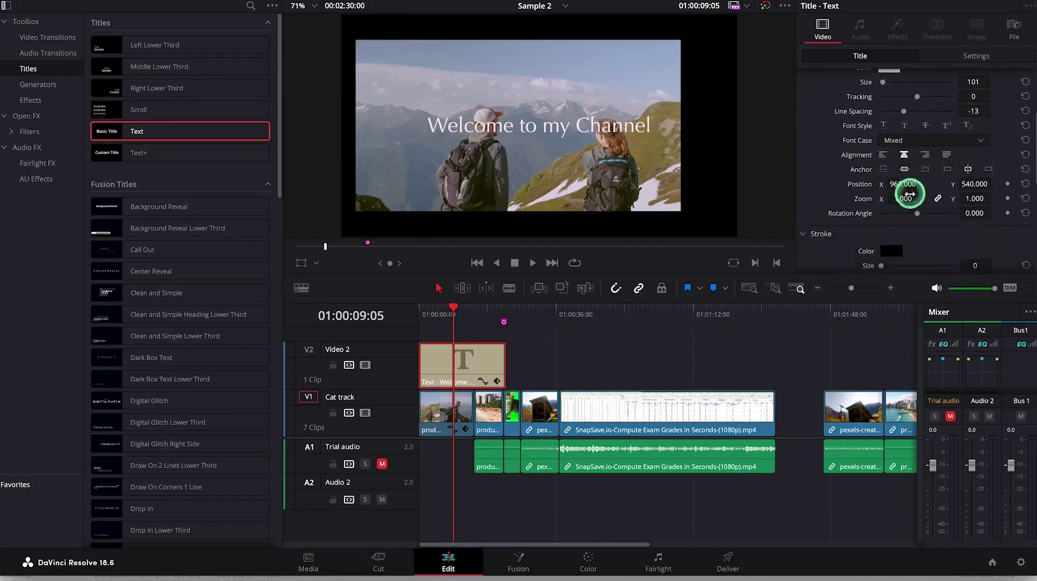
{"action": "left_click_drag", "start_coordinate": [899, 184], "coordinate": [856, 184]}
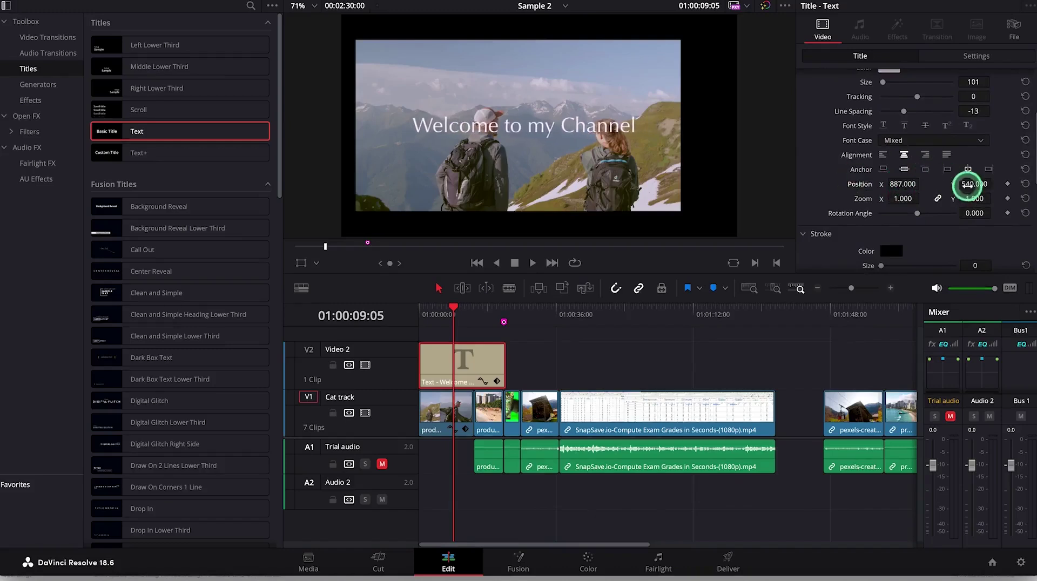
{"action": "mouse_move", "coordinate": [967, 188]}
{"action": "left_mouse_down"}
{"action": "mouse_move", "coordinate": [988, 187]}
{"action": "mouse_move", "coordinate": [949, 183]}
{"action": "mouse_move", "coordinate": [1002, 181]}
{"action": "mouse_move", "coordinate": [965, 186]}
{"action": "left_mouse_up"}
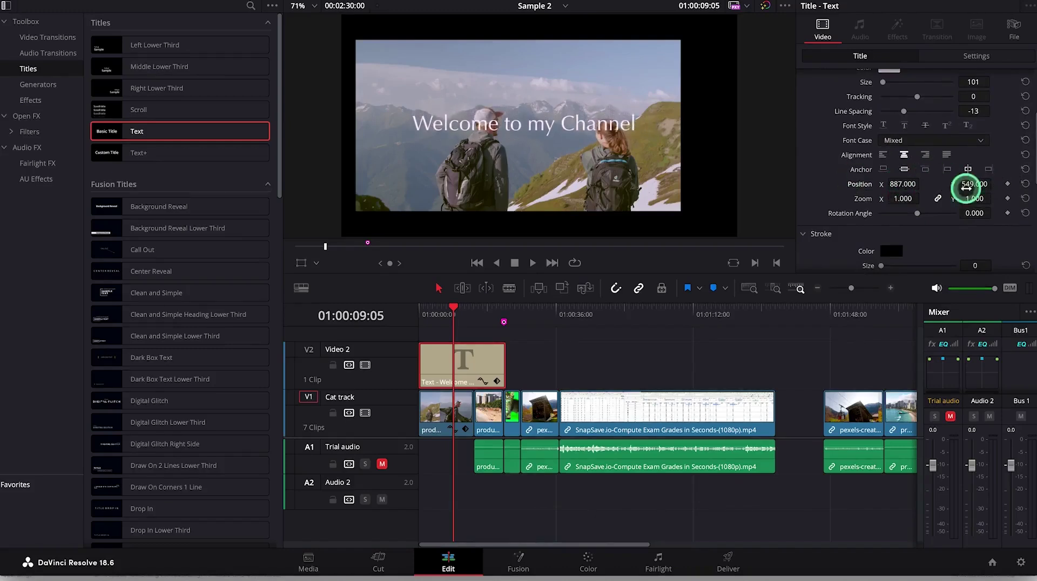
Step: Move the title directly on the preview image back to the frame's centre, at position X 960, Y 540
{"action": "left_click", "coordinate": [562, 129]}
{"action": "left_click_drag", "start_coordinate": [544, 128], "coordinate": [546, 145]}
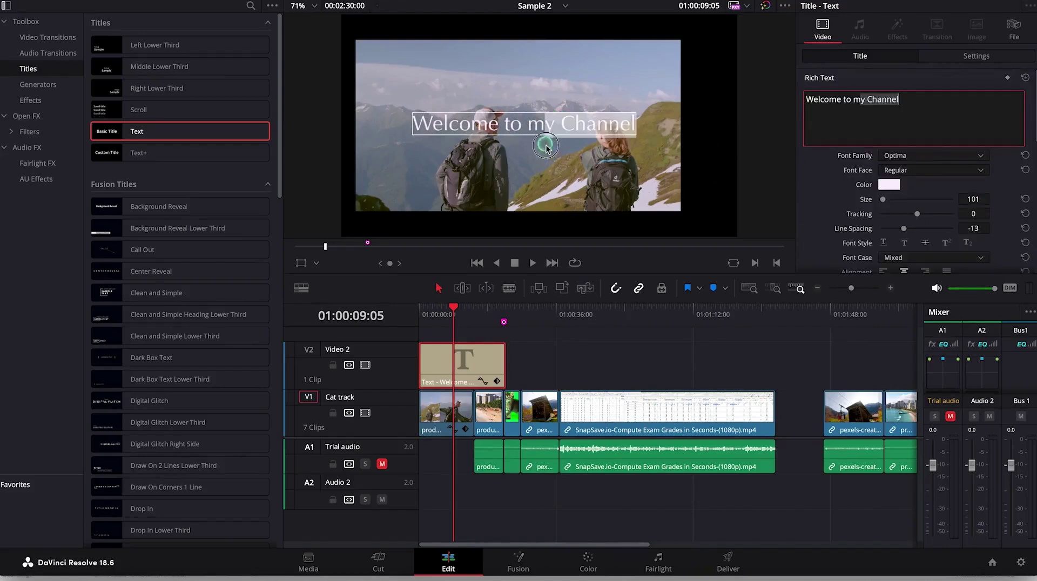
{"action": "left_click", "coordinate": [527, 109]}
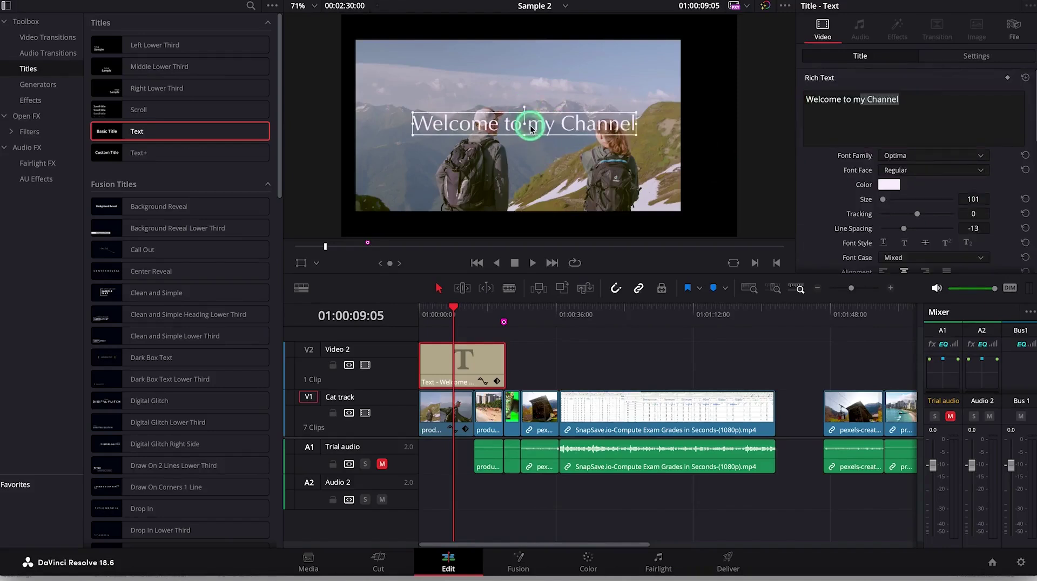
{"action": "left_click_drag", "start_coordinate": [534, 128], "coordinate": [565, 140]}
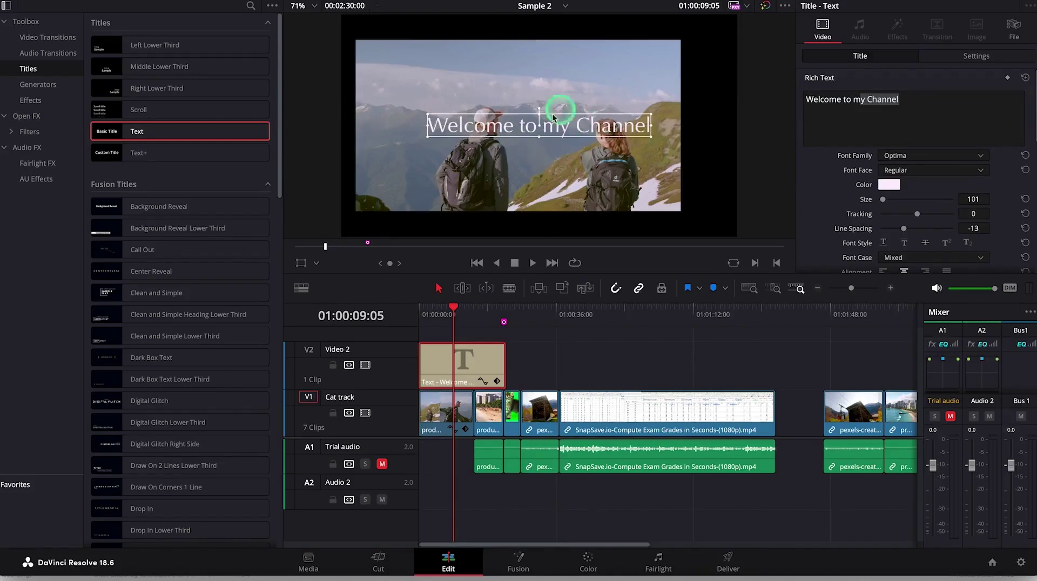
Step: Scale the title text down to a zoom of 0.900 on both axes, keeping X and Y linked
{"action": "left_click_drag", "start_coordinate": [1032, 120], "coordinate": [1033, 179]}
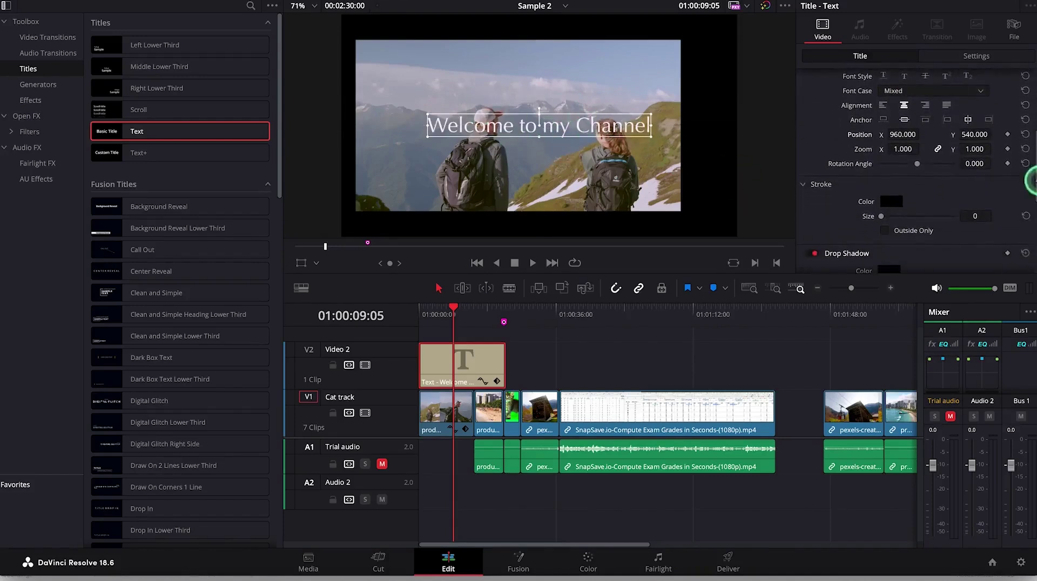
{"action": "left_click_drag", "start_coordinate": [902, 150], "coordinate": [898, 153]}
{"action": "left_click", "coordinate": [938, 149]}
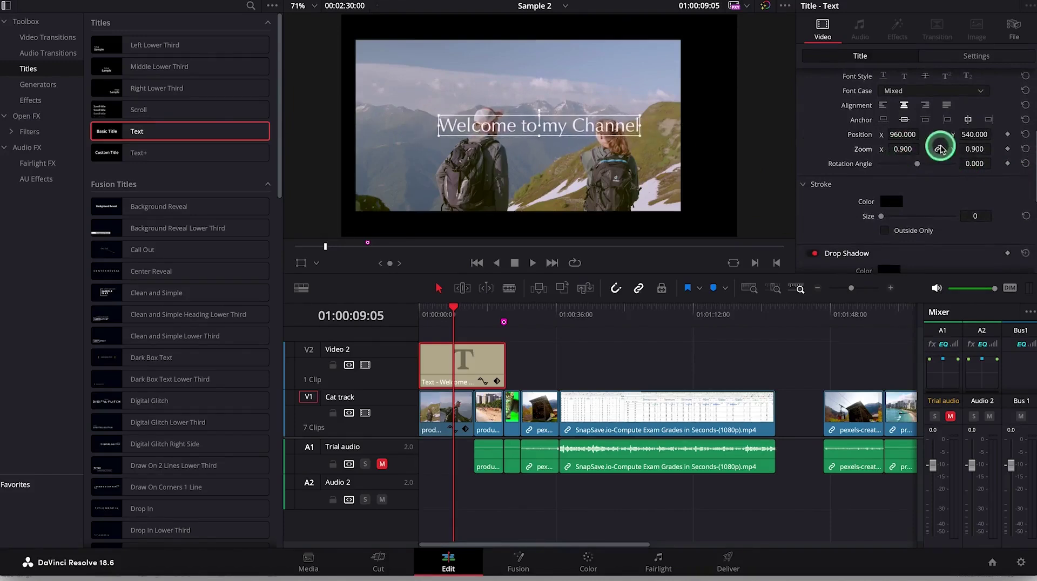
{"action": "left_click", "coordinate": [904, 151]}
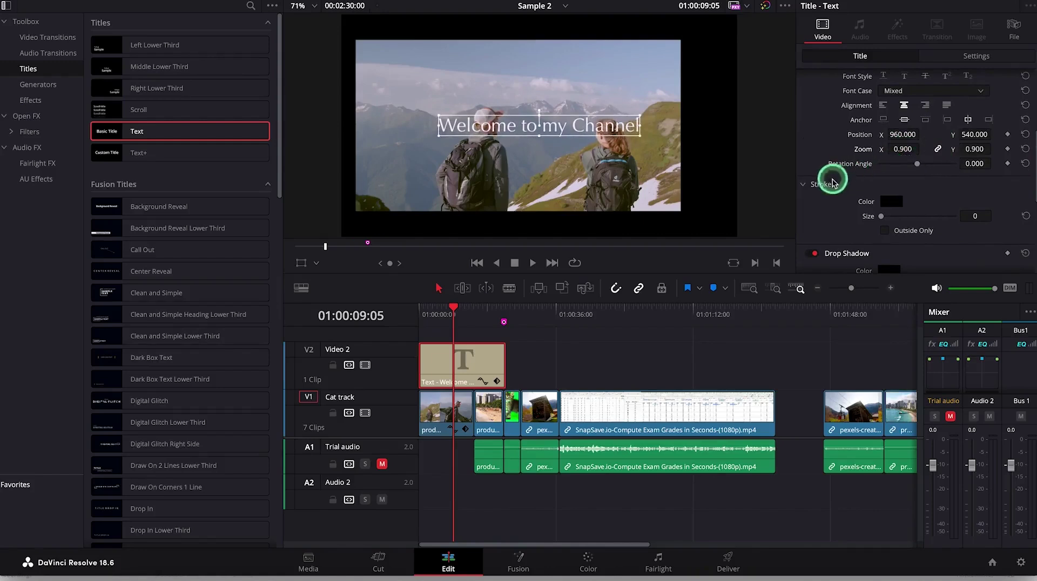
Step: Try a rotation angle of -19.240 on the title text, and reset the rotation
{"action": "left_click_drag", "start_coordinate": [915, 163], "coordinate": [916, 166]}
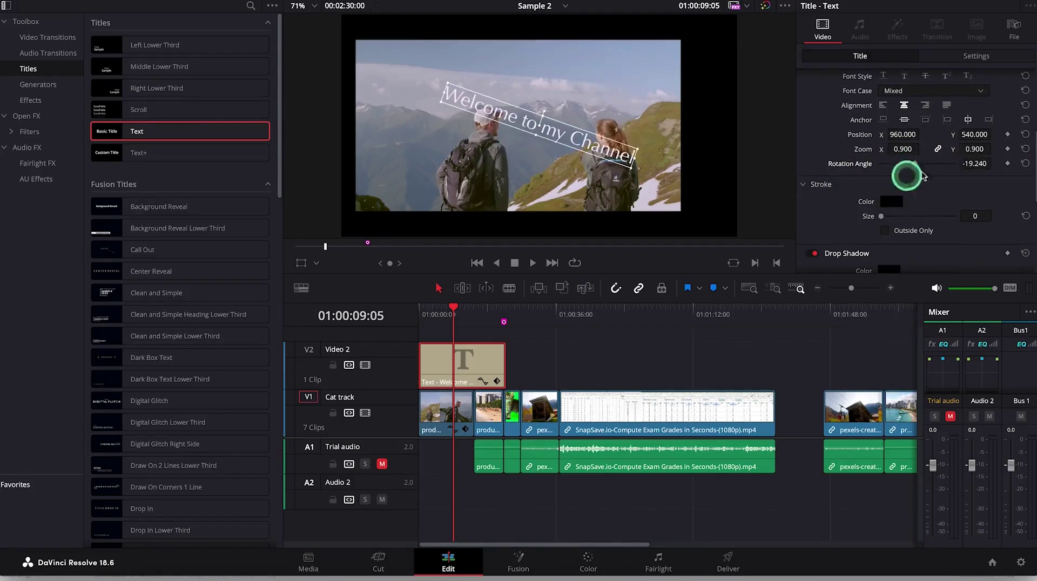
{"action": "left_click", "coordinate": [1025, 163]}
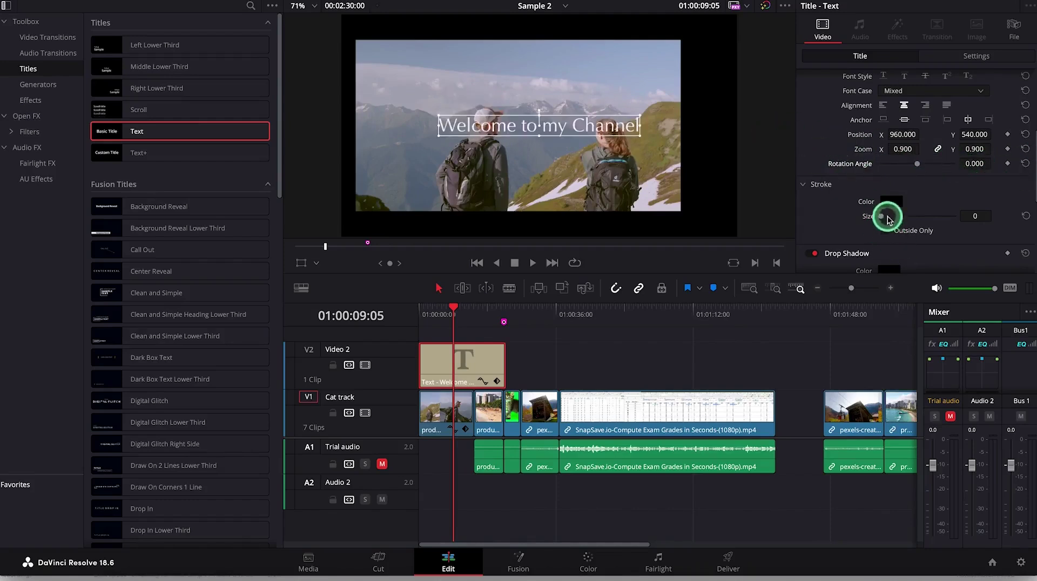
Step: Give the title's stroke a very dark, nearly black red color and a size of 6
{"action": "left_click", "coordinate": [890, 202]}
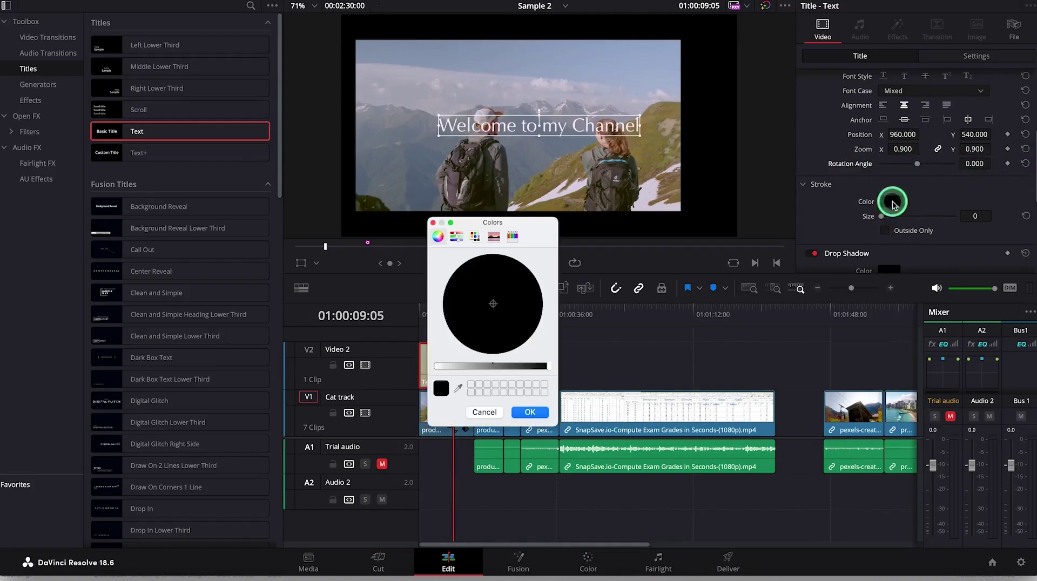
{"action": "left_click", "coordinate": [474, 330]}
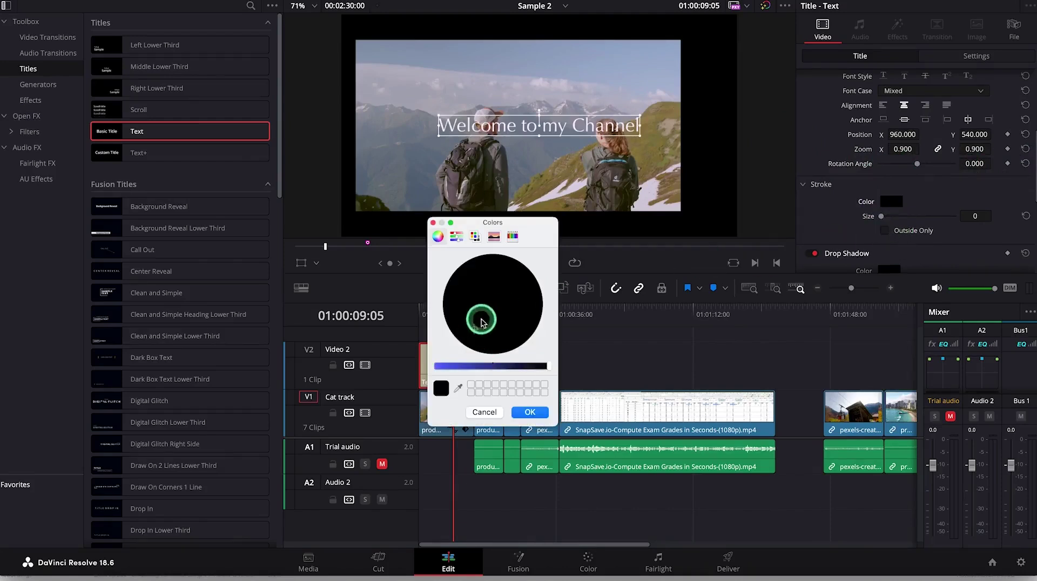
{"action": "left_click", "coordinate": [456, 366]}
{"action": "left_click", "coordinate": [497, 301]}
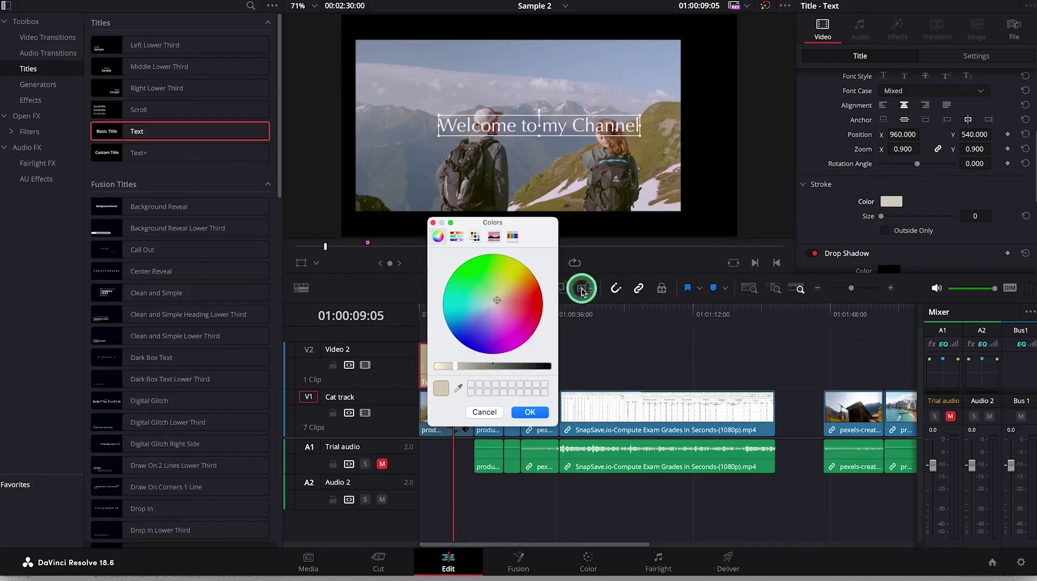
{"action": "left_click", "coordinate": [531, 305]}
{"action": "left_click", "coordinate": [542, 366]}
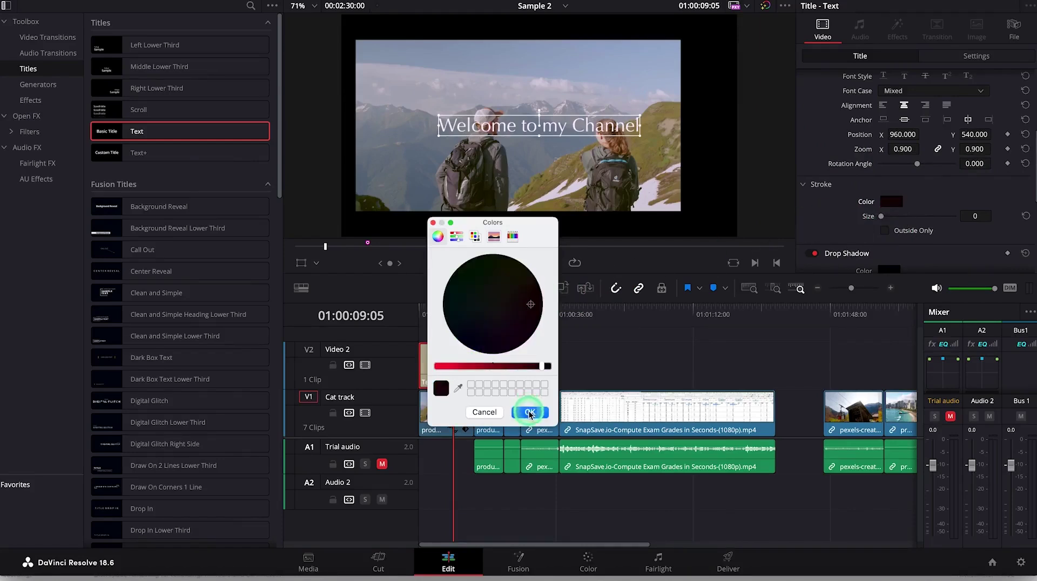
{"action": "left_click", "coordinate": [530, 414]}
{"action": "mouse_move", "coordinate": [883, 218]}
{"action": "left_mouse_down"}
{"action": "mouse_move", "coordinate": [916, 224]}
{"action": "mouse_move", "coordinate": [909, 218]}
{"action": "left_mouse_up"}
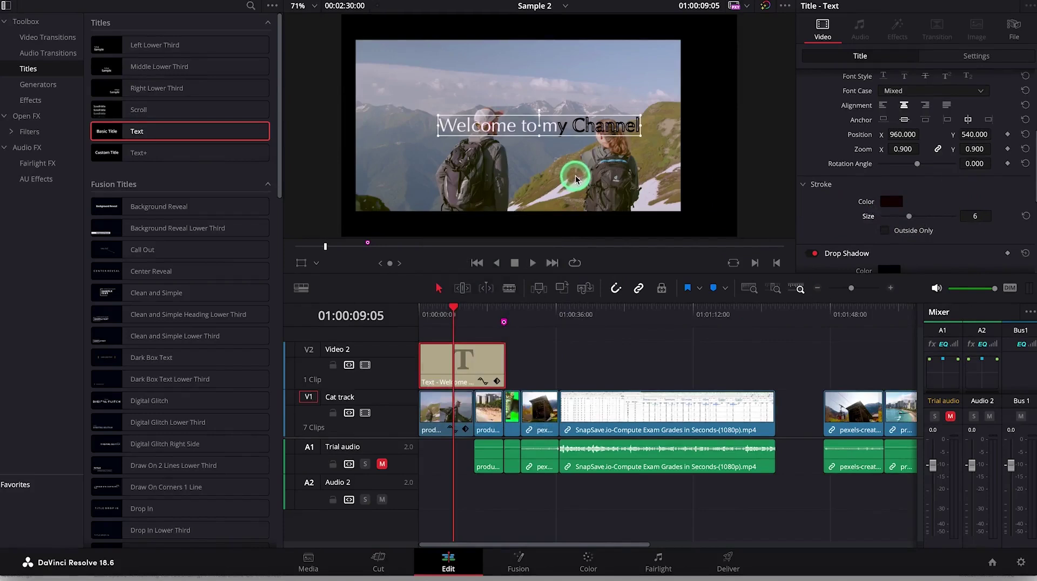
Step: Select the whole title text and set its stroke size to 9
{"action": "double_click", "coordinate": [495, 125]}
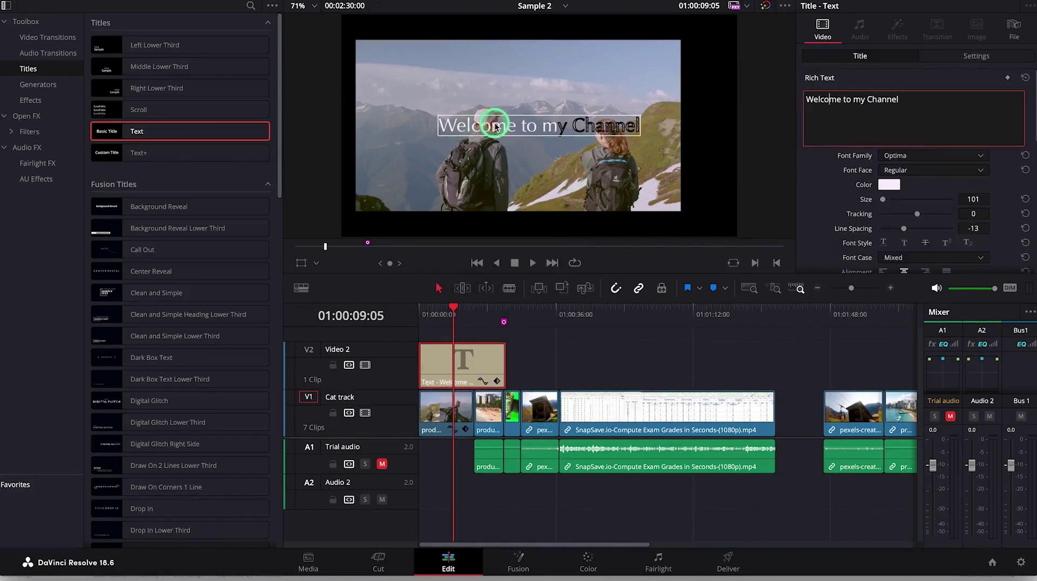
{"action": "key", "text": "ctrl+a"}
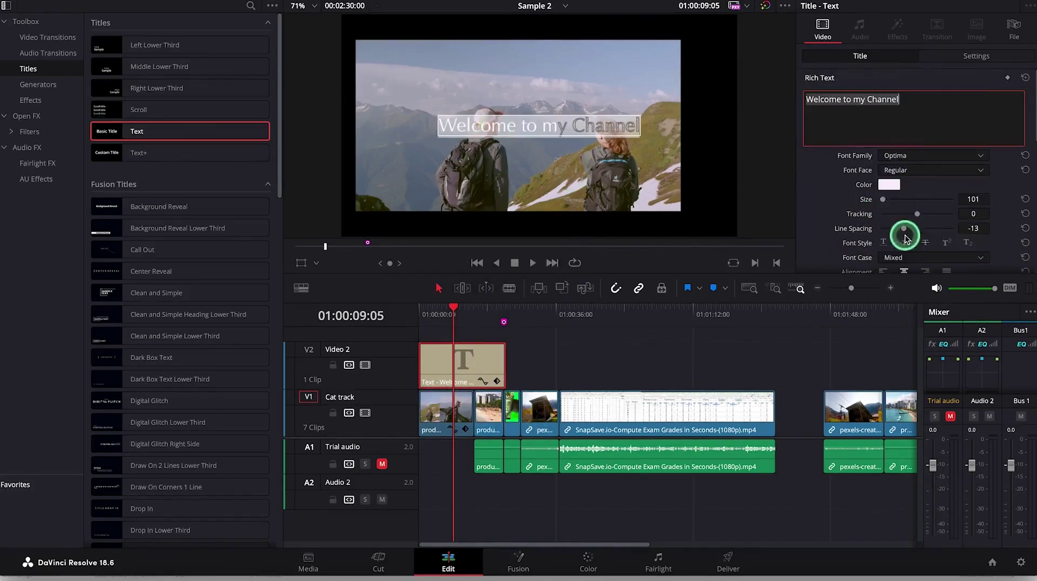
{"action": "left_click_drag", "start_coordinate": [1030, 135], "coordinate": [1031, 224]}
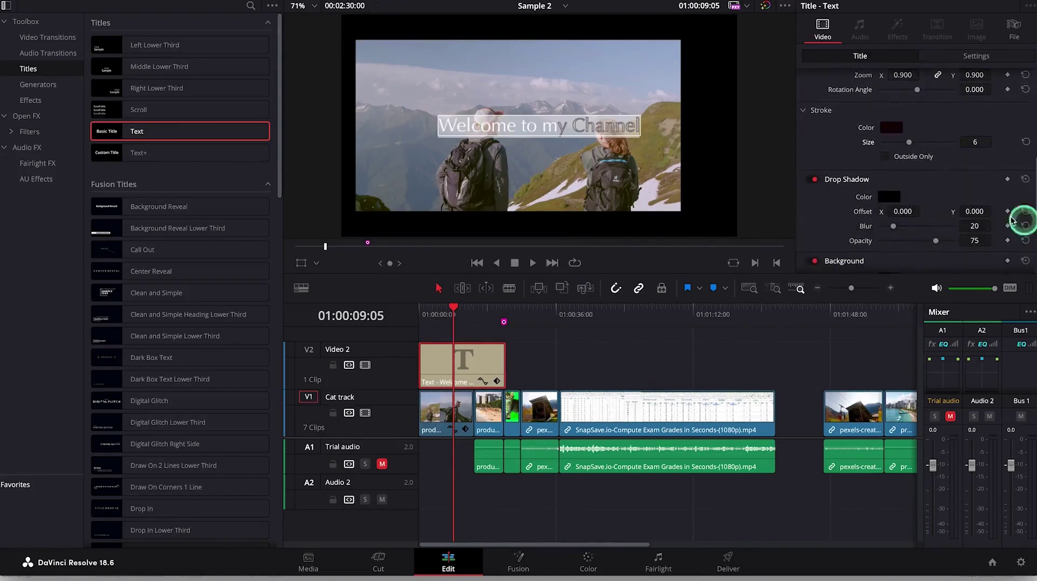
{"action": "left_click_drag", "start_coordinate": [910, 143], "coordinate": [916, 147]}
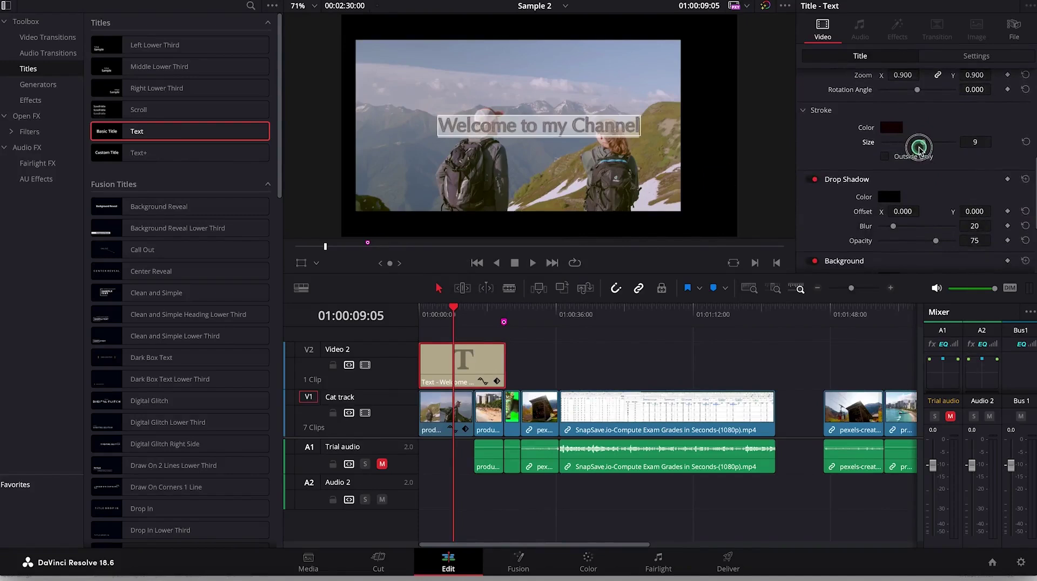
{"action": "left_click", "coordinate": [598, 135]}
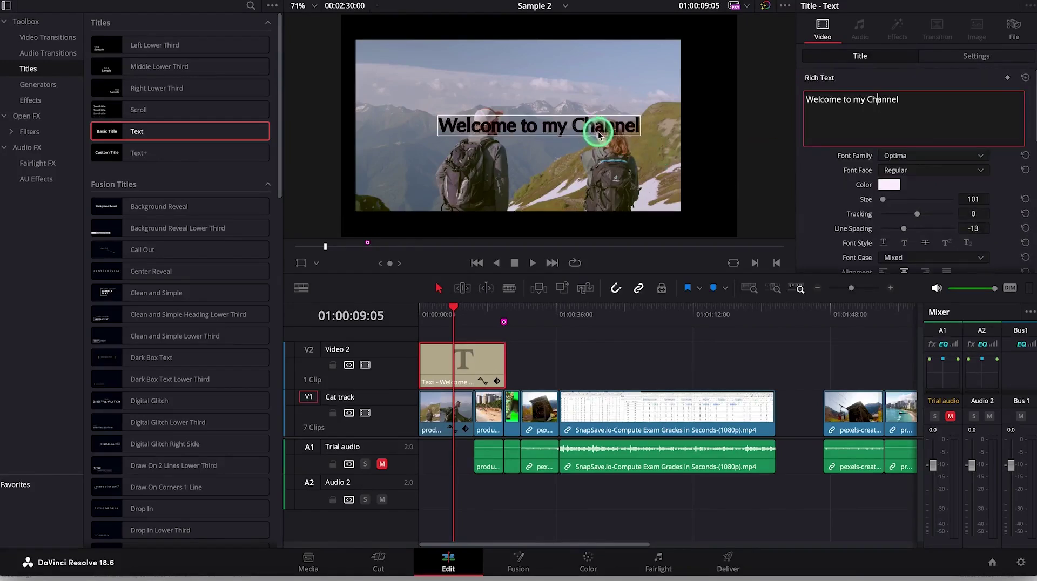
Step: Change the title's drop shadow color to white and set its X offset to -13
{"action": "left_click", "coordinate": [1031, 211]}
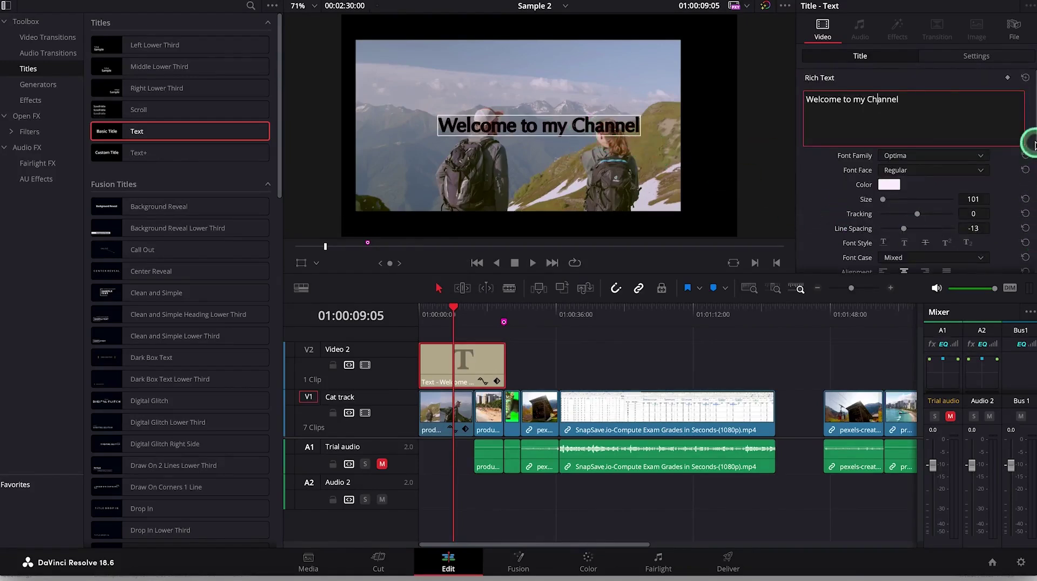
{"action": "mouse_move", "coordinate": [1032, 136]}
{"action": "left_mouse_down"}
{"action": "mouse_move", "coordinate": [857, 192]}
{"action": "mouse_move", "coordinate": [907, 212]}
{"action": "mouse_move", "coordinate": [881, 188]}
{"action": "left_mouse_up"}
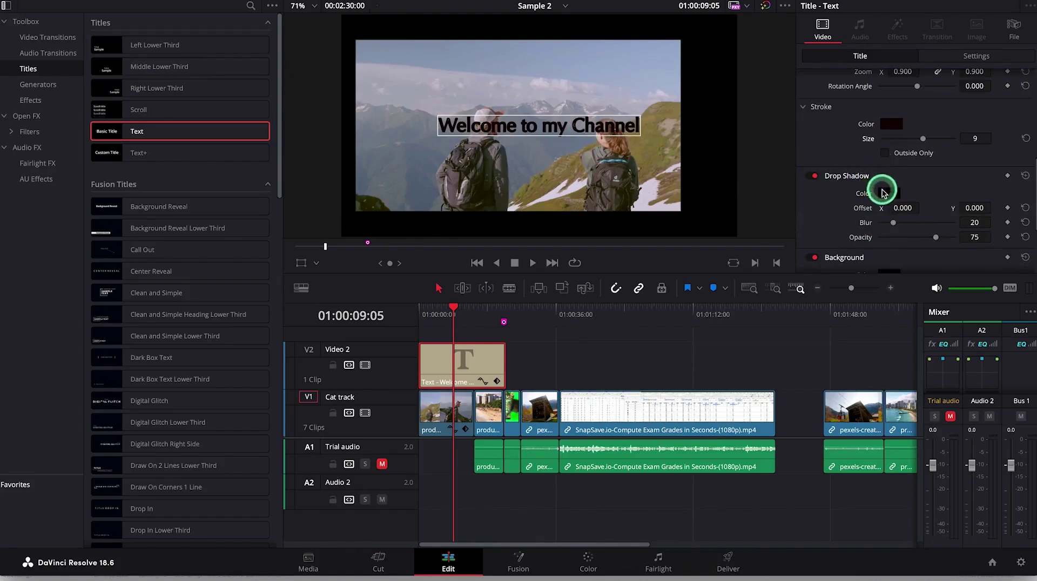
{"action": "left_click", "coordinate": [884, 192]}
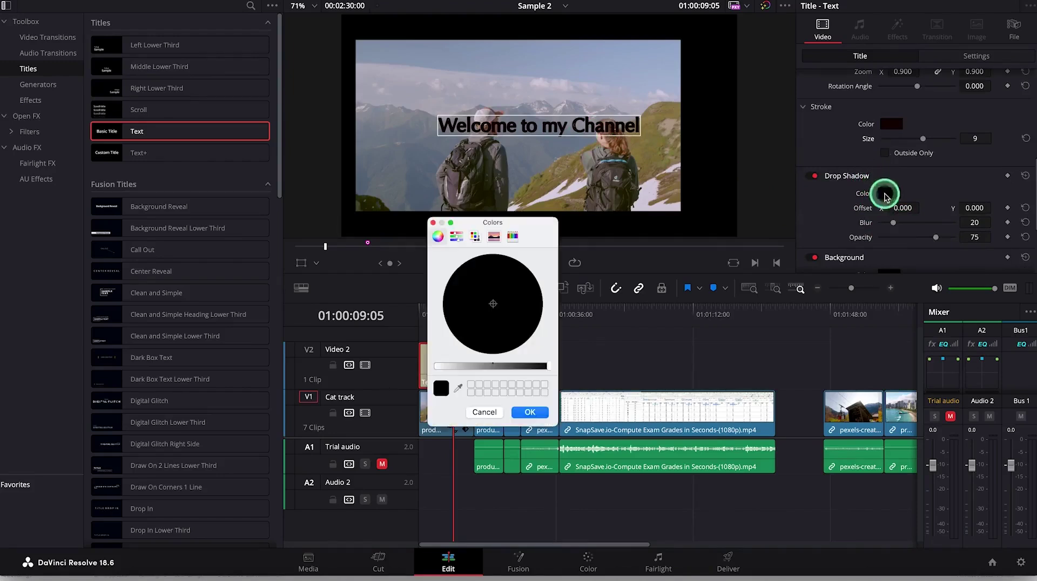
{"action": "left_click", "coordinate": [442, 369]}
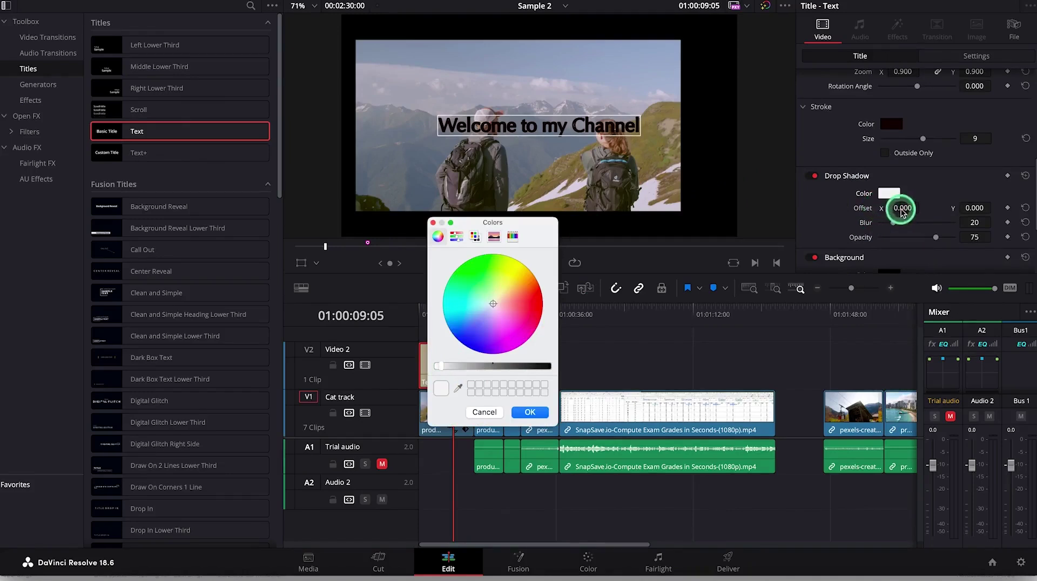
{"action": "left_click", "coordinate": [530, 413]}
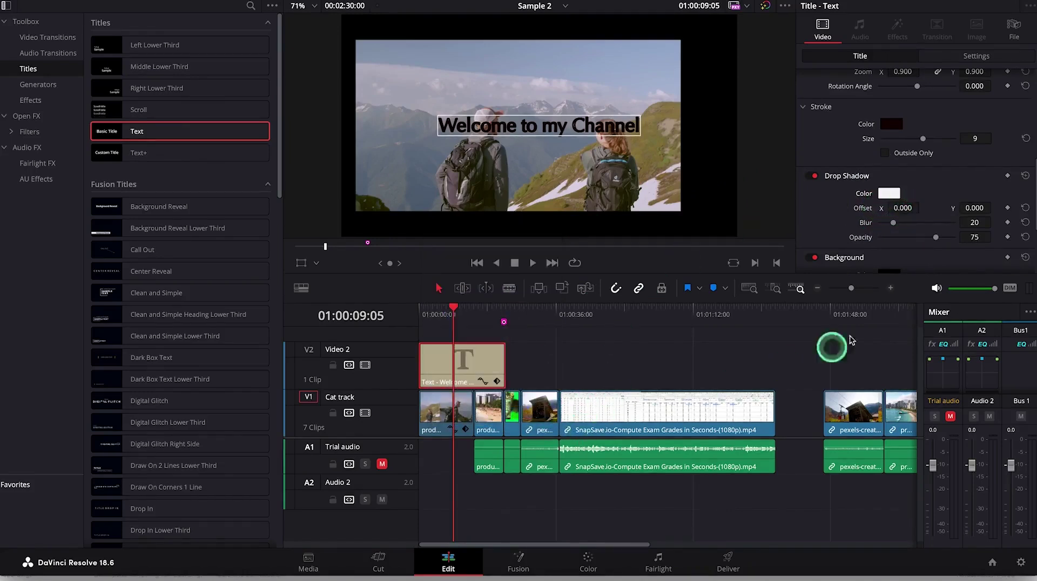
{"action": "left_click_drag", "start_coordinate": [903, 209], "coordinate": [923, 210]}
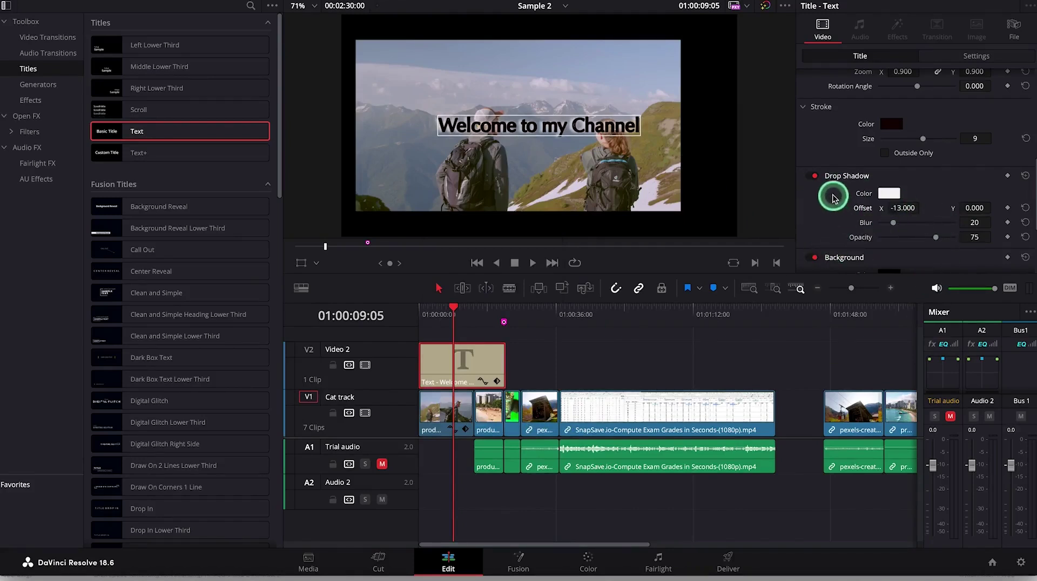
Step: Switch the title's drop shadow off and on again to compare its effect on the text
{"action": "left_click", "coordinate": [815, 177]}
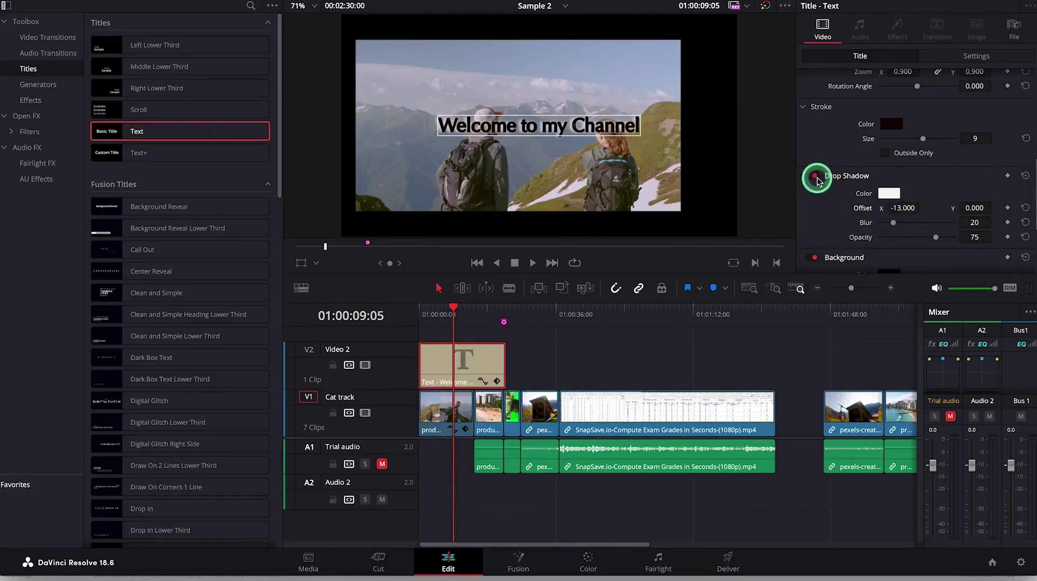
{"action": "left_click", "coordinate": [814, 176]}
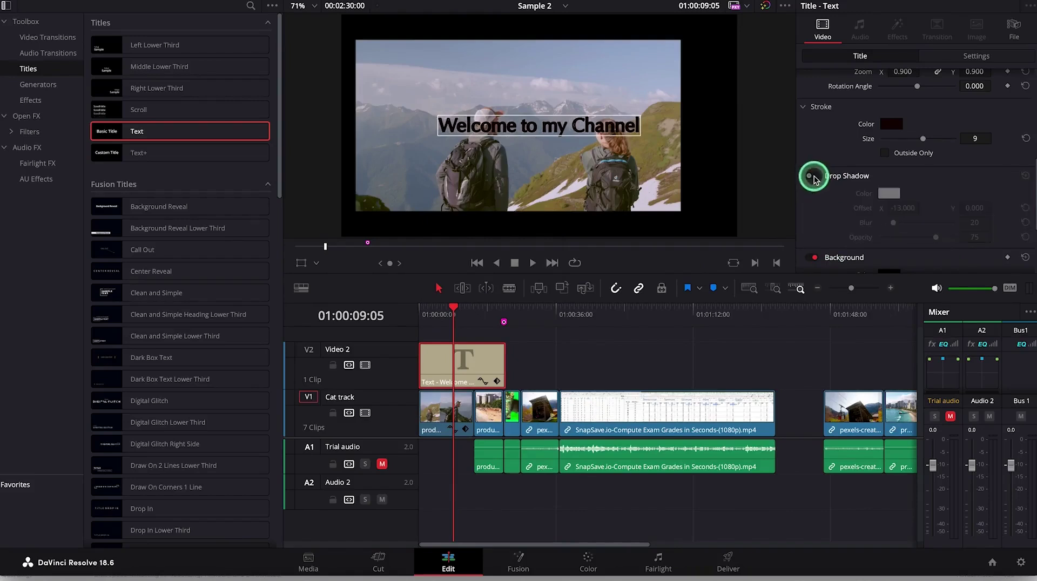
{"action": "left_click", "coordinate": [815, 177]}
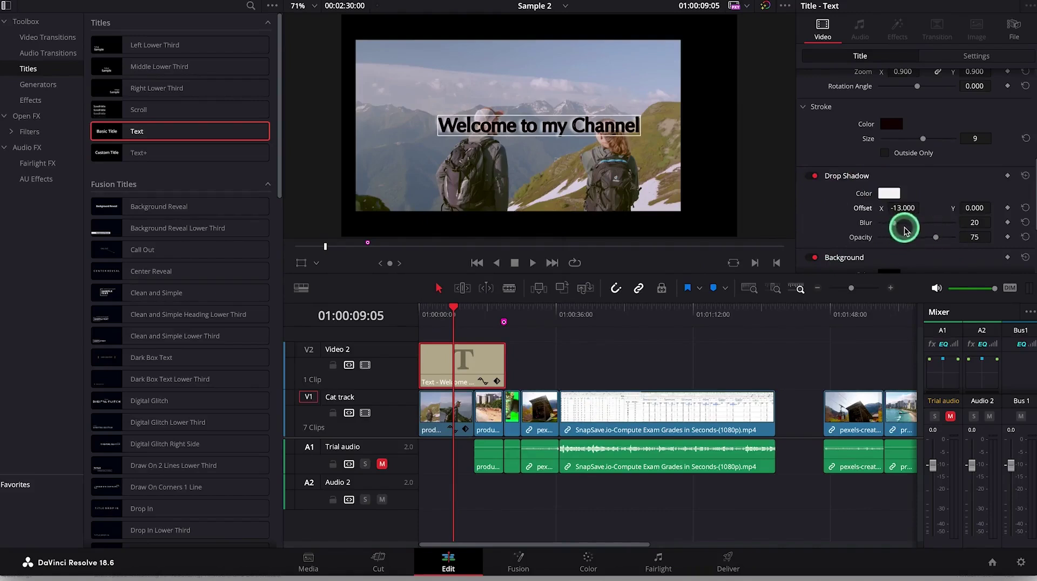
{"action": "left_click", "coordinate": [815, 178]}
{"action": "left_click", "coordinate": [815, 178]}
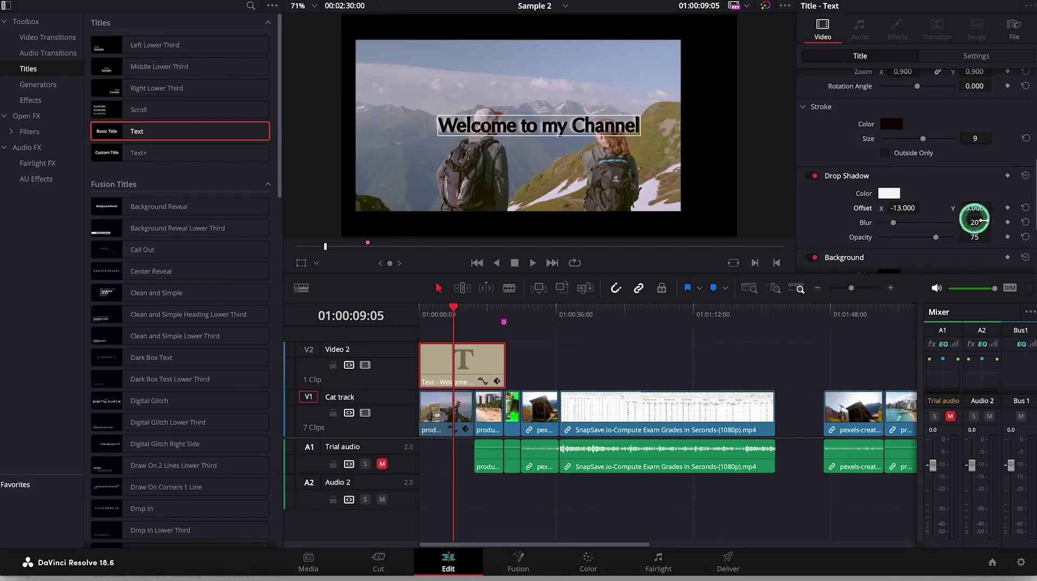
Step: Set the title's background color to an orange-red
{"action": "scroll", "coordinate": [1016, 203], "scroll_direction": "down", "scroll_amount": 4}
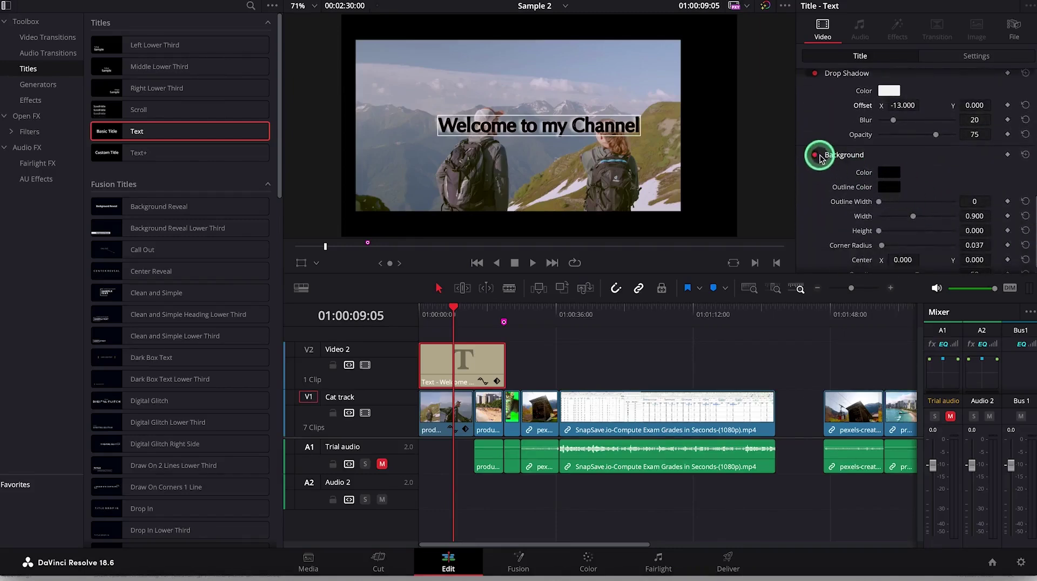
{"action": "scroll", "coordinate": [819, 156], "scroll_direction": "up", "scroll_amount": 4}
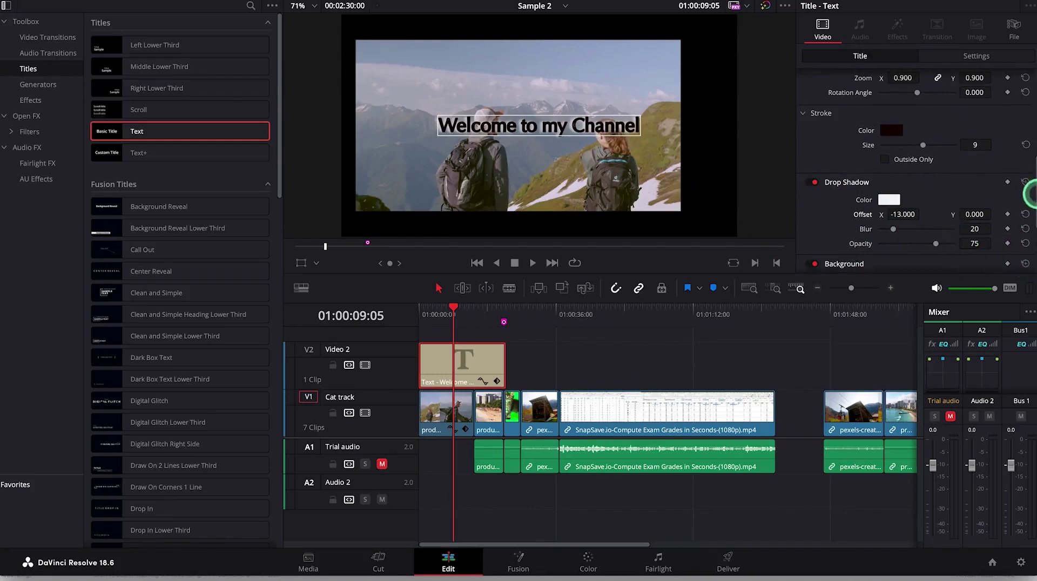
{"action": "scroll", "coordinate": [1032, 195], "scroll_direction": "down", "scroll_amount": 5}
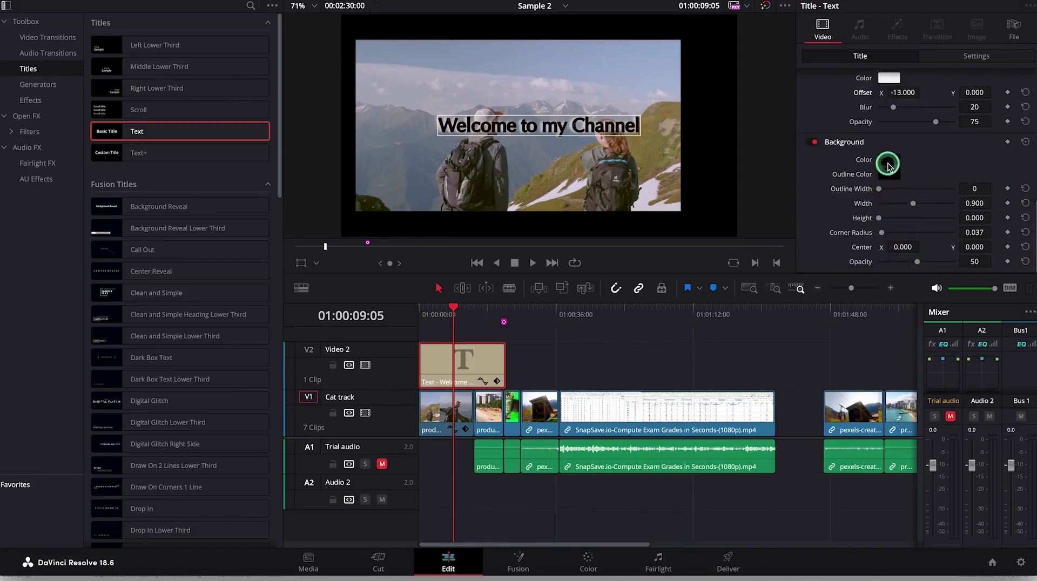
{"action": "left_click", "coordinate": [888, 163]}
{"action": "left_click", "coordinate": [524, 295]}
{"action": "left_click_drag", "start_coordinate": [457, 365], "coordinate": [461, 366]}
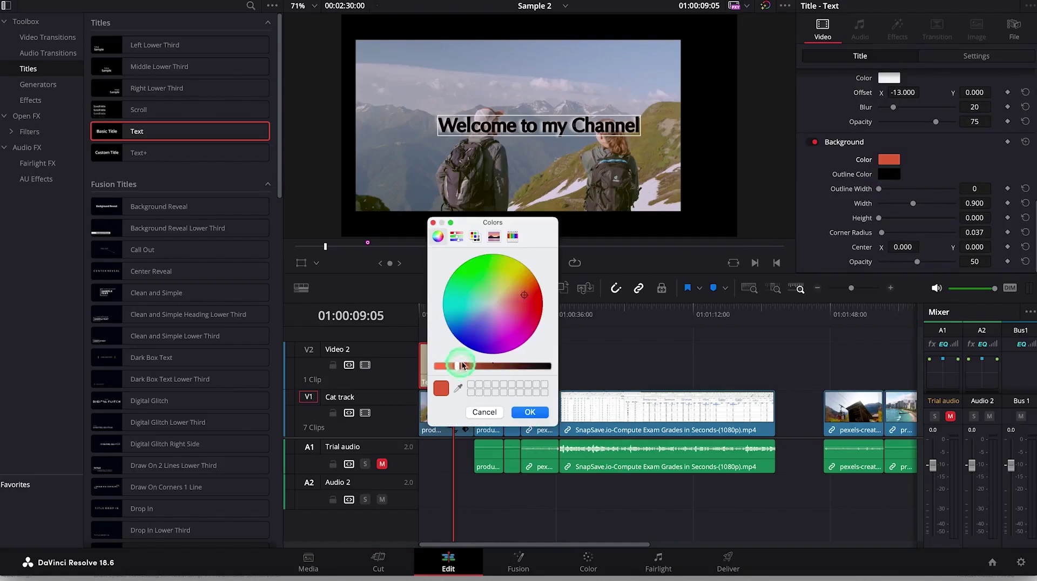
{"action": "left_click", "coordinate": [530, 412]}
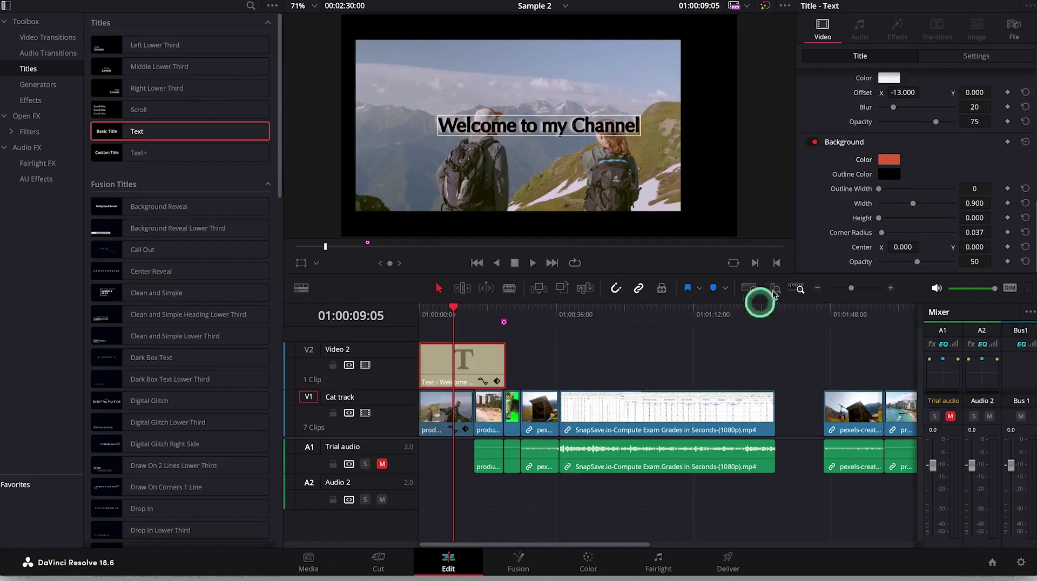
Step: Set the title background's outline color to blue
{"action": "left_click", "coordinate": [890, 175]}
{"action": "left_click", "coordinate": [474, 328]}
{"action": "left_click_drag", "start_coordinate": [463, 366], "coordinate": [448, 367]}
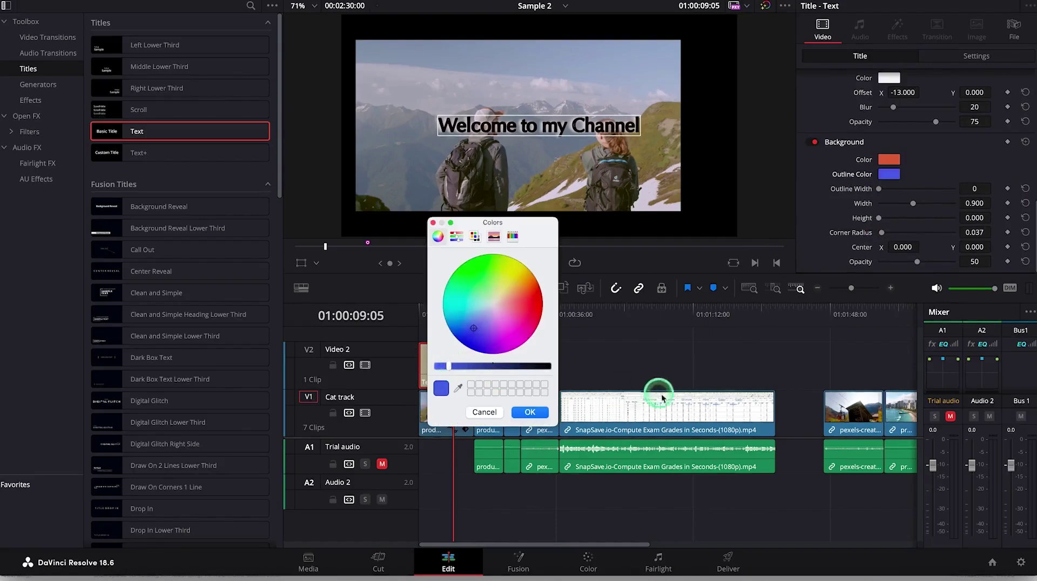
{"action": "left_click", "coordinate": [532, 412]}
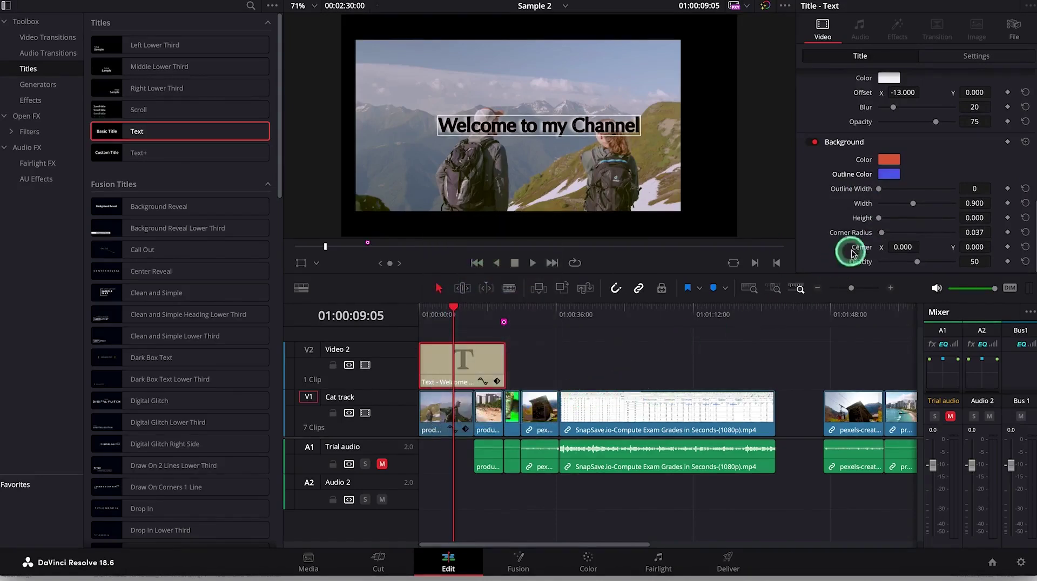
Step: Shape the title background with width 0.885, height 0.168 and corner radius 0.779, and toggle it off and on to compare
{"action": "left_click_drag", "start_coordinate": [923, 215], "coordinate": [888, 236]}
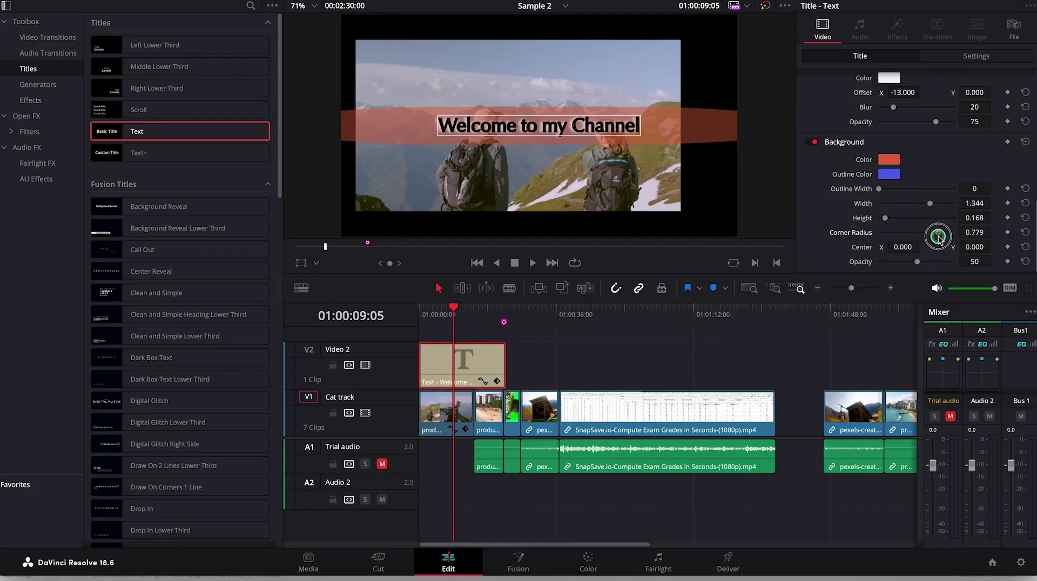
{"action": "left_click_drag", "start_coordinate": [930, 203], "coordinate": [915, 202]}
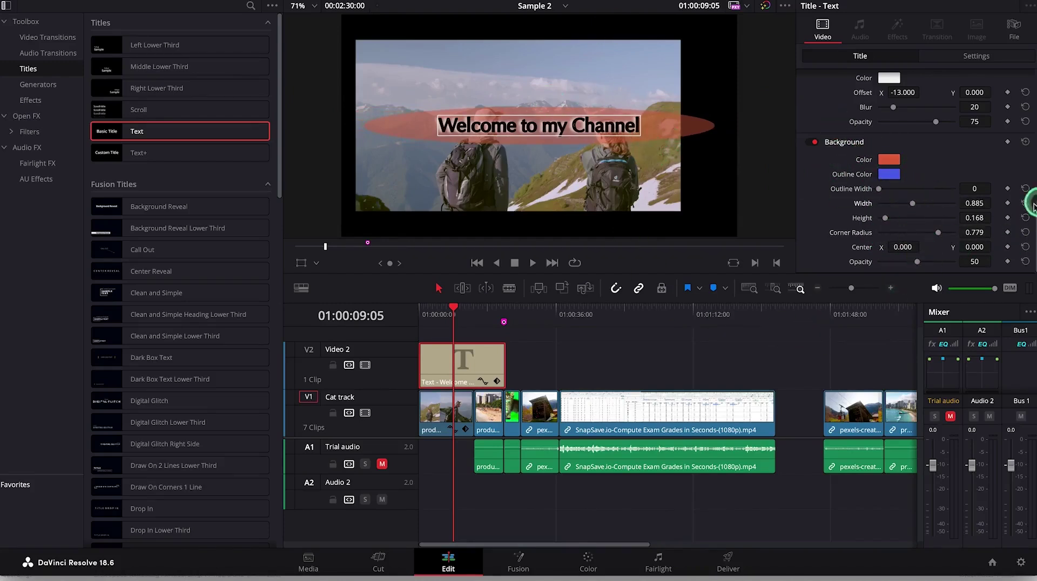
{"action": "left_click", "coordinate": [815, 143]}
{"action": "left_click", "coordinate": [815, 143]}
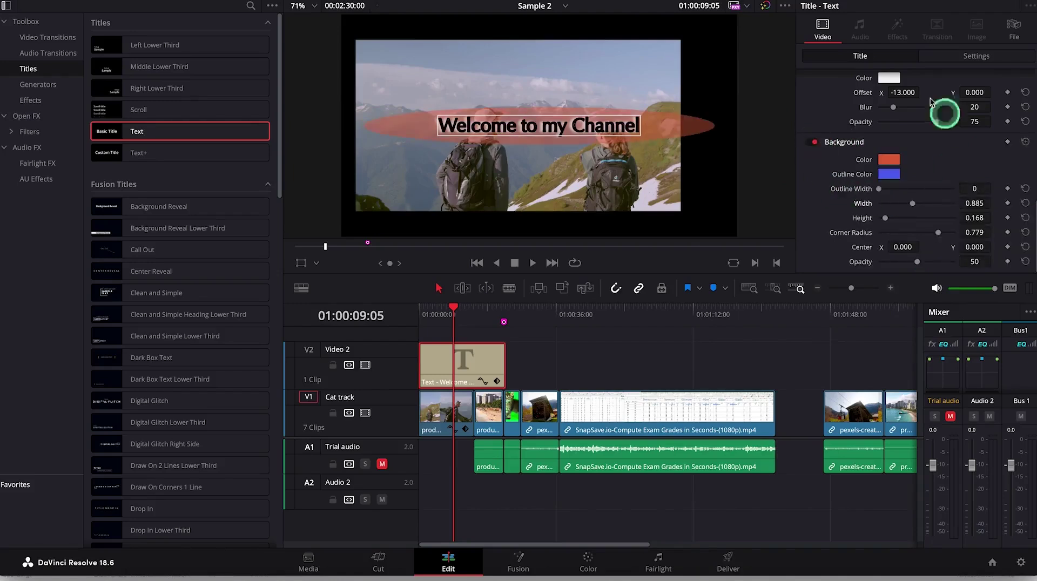
Step: Trim the end of the text title clip to match the end of the first video clip beneath it
{"action": "left_click", "coordinate": [492, 378]}
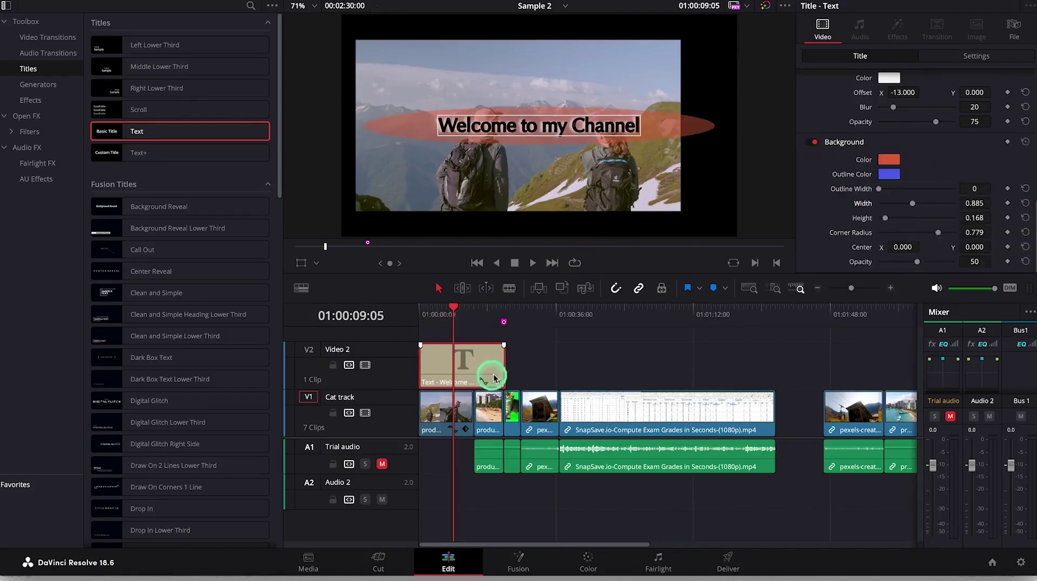
{"action": "left_click_drag", "start_coordinate": [502, 372], "coordinate": [475, 371]}
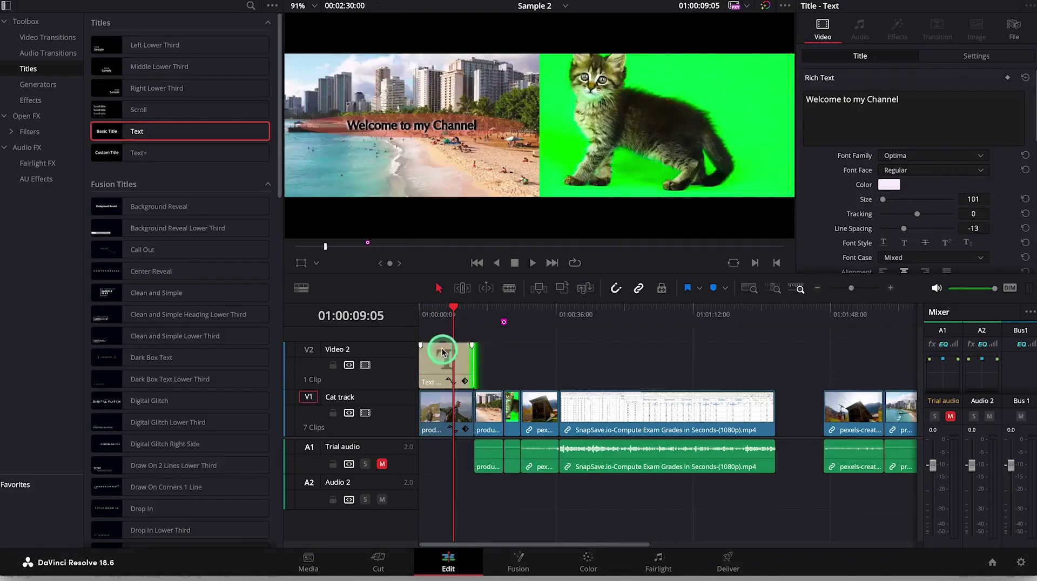
{"action": "left_click", "coordinate": [442, 352]}
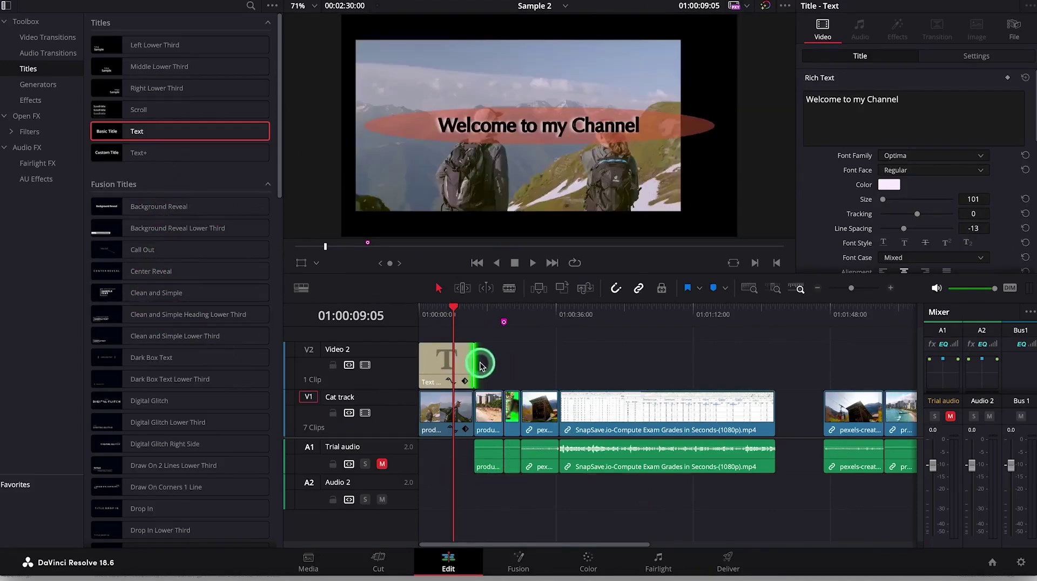
{"action": "left_click", "coordinate": [462, 377]}
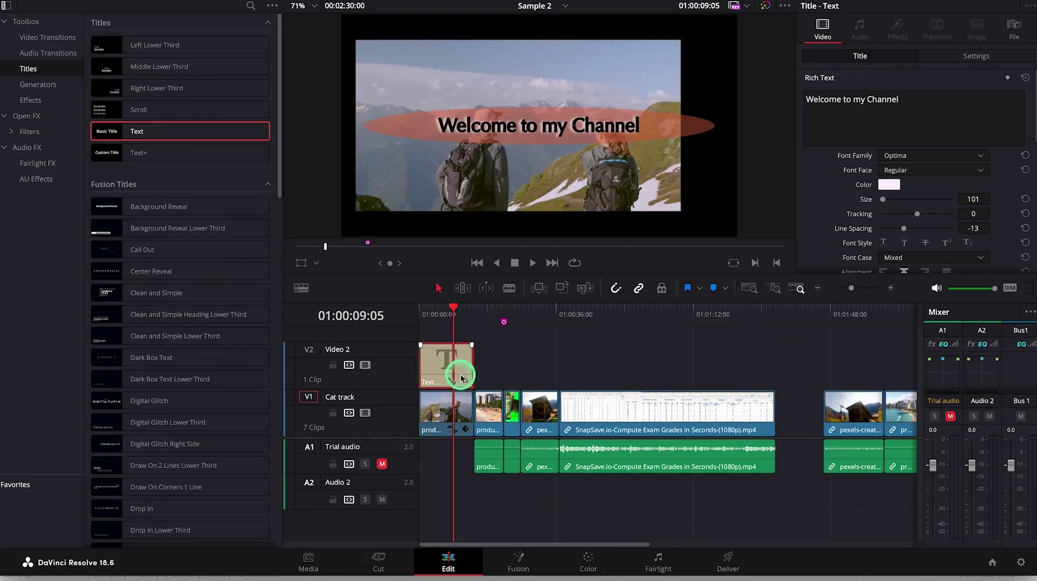
Step: Shift all timeline clips later to leave a gap at the beginning, and return the playhead to 01:00:00:00
{"action": "key", "text": "ctrl+a"}
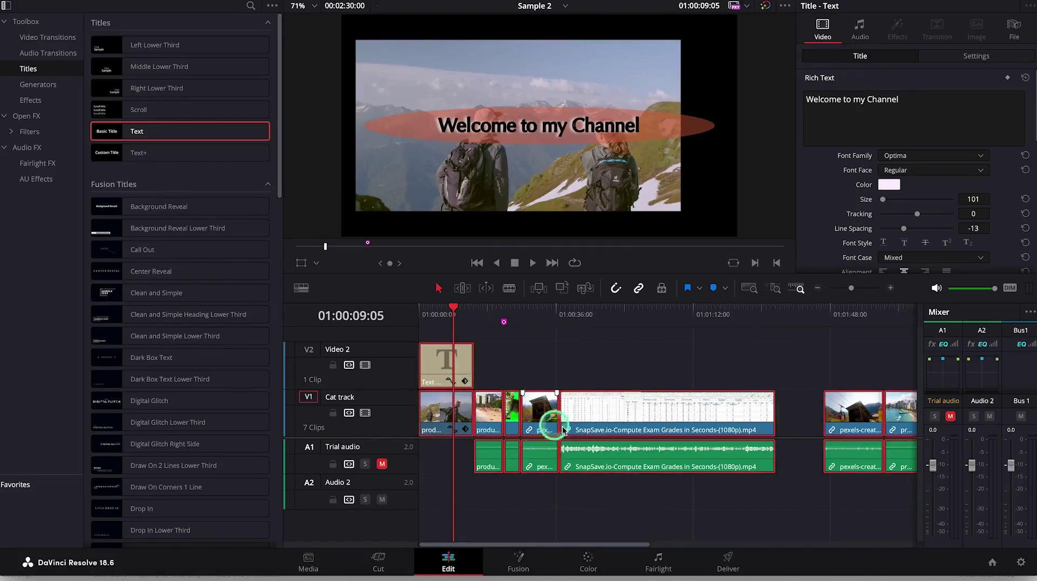
{"action": "left_click_drag", "start_coordinate": [577, 425], "coordinate": [643, 433]}
{"action": "left_click_drag", "start_coordinate": [466, 311], "coordinate": [397, 316]}
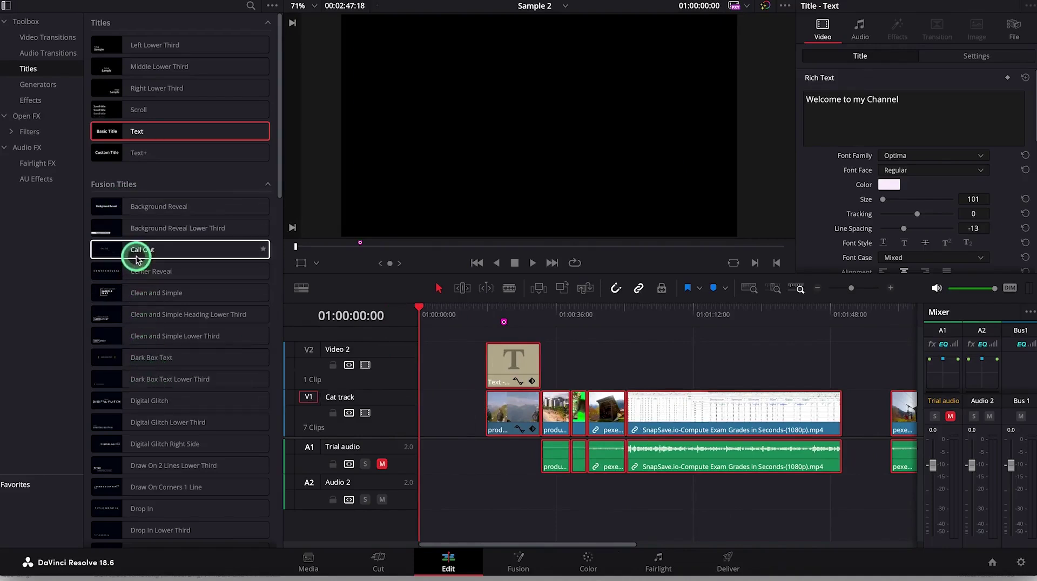
Step: Add a Dark Box Text title on Video 2 and stretch it to fill the gap before the existing text title
{"action": "left_click_drag", "start_coordinate": [153, 363], "coordinate": [441, 380]}
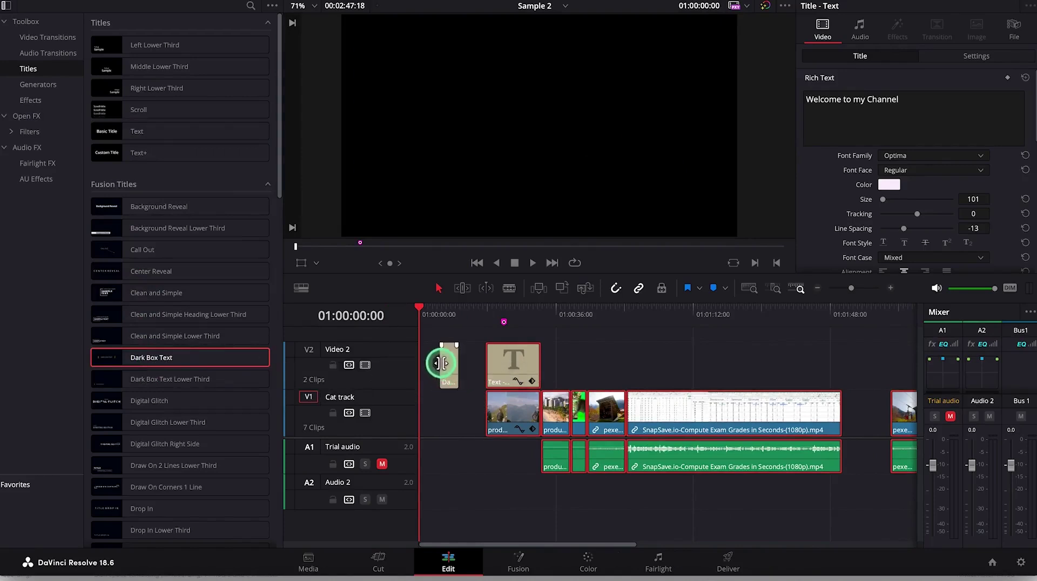
{"action": "left_click", "coordinate": [442, 363]}
{"action": "left_click", "coordinate": [452, 368]}
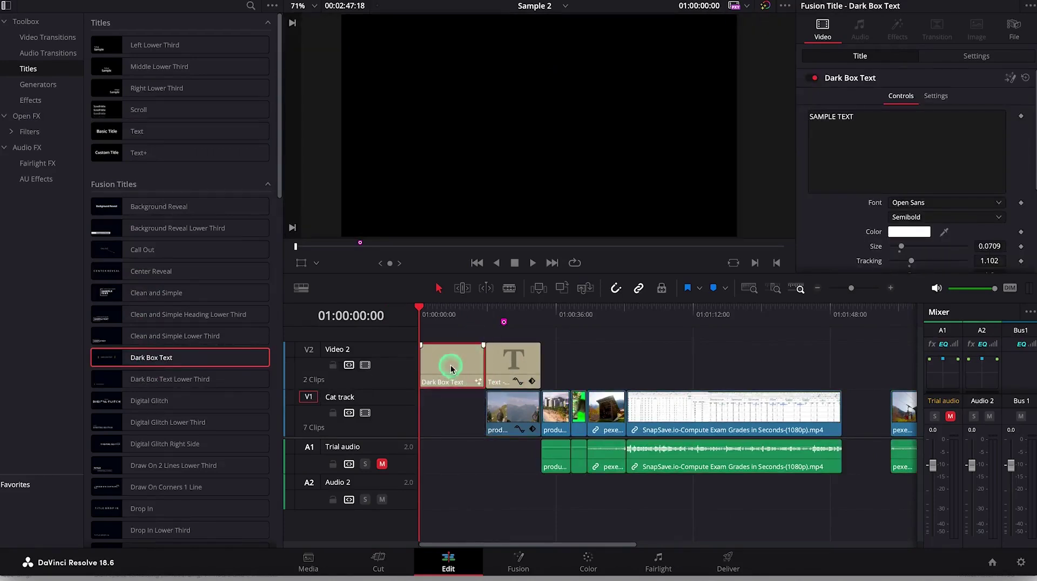
Step: Replace the Dark Box Text title's sample text with "Welcome to my Channel" and play the title back
{"action": "left_click", "coordinate": [863, 121]}
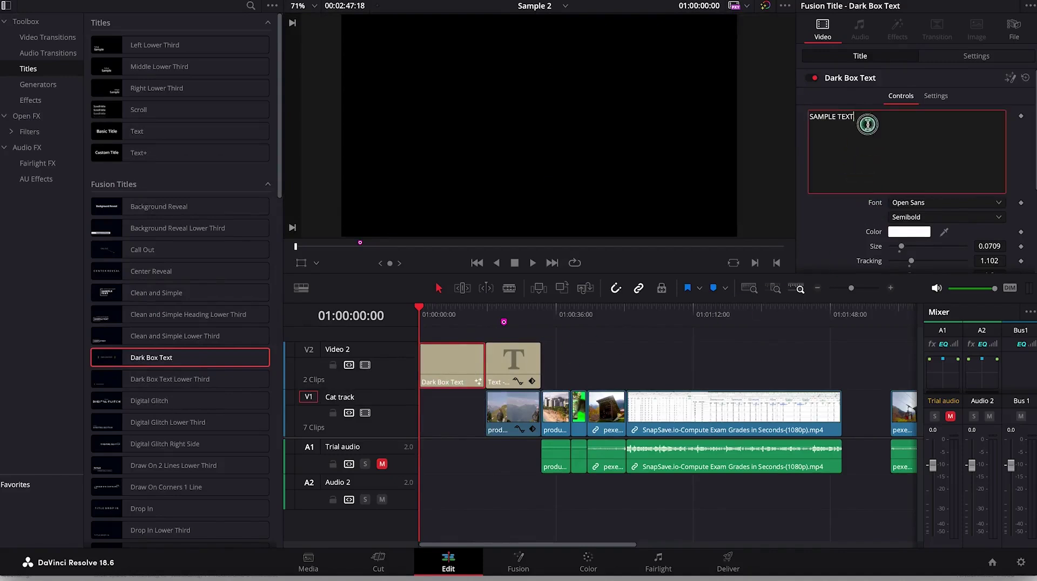
{"action": "left_click_drag", "start_coordinate": [864, 121], "coordinate": [789, 106]}
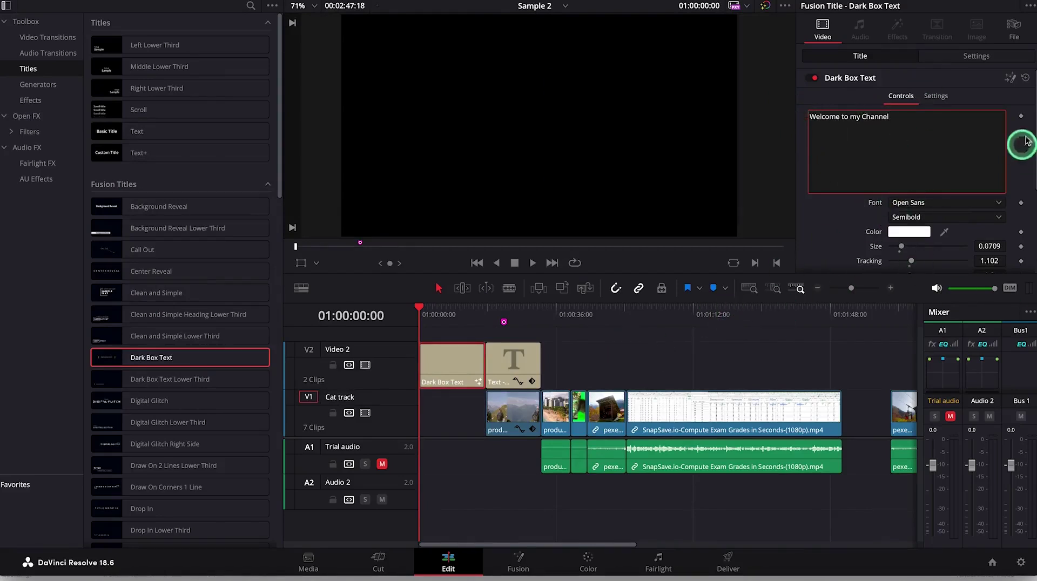
{"action": "left_click_drag", "start_coordinate": [1031, 115], "coordinate": [1032, 204]}
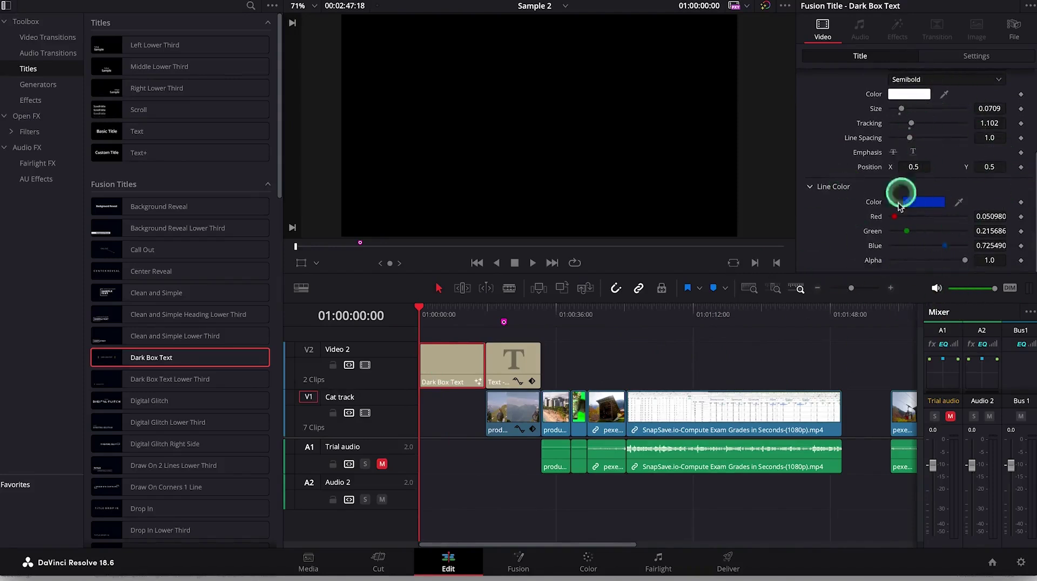
{"action": "left_click", "coordinate": [458, 412]}
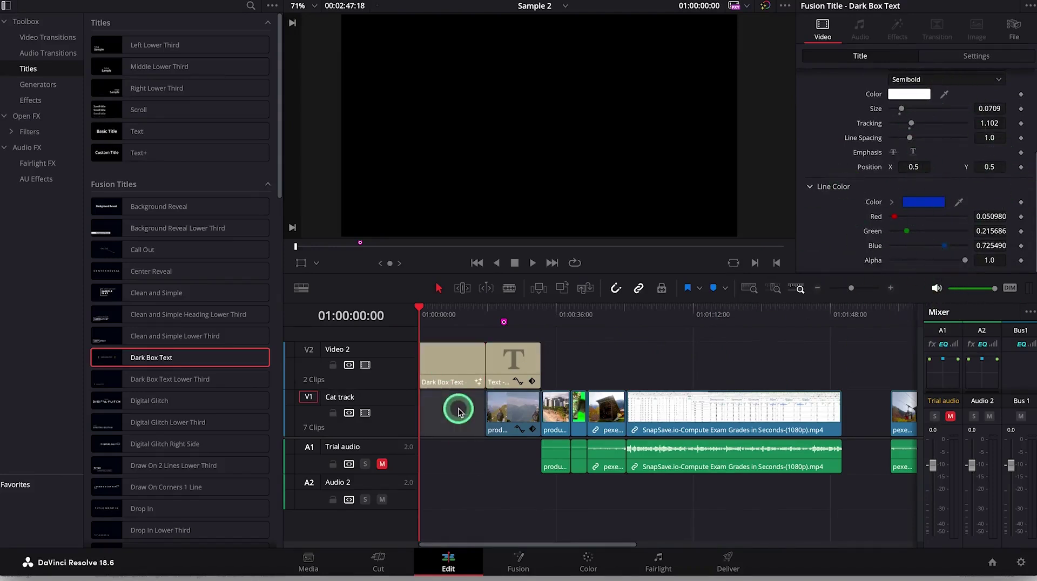
{"action": "left_click", "coordinate": [533, 263]}
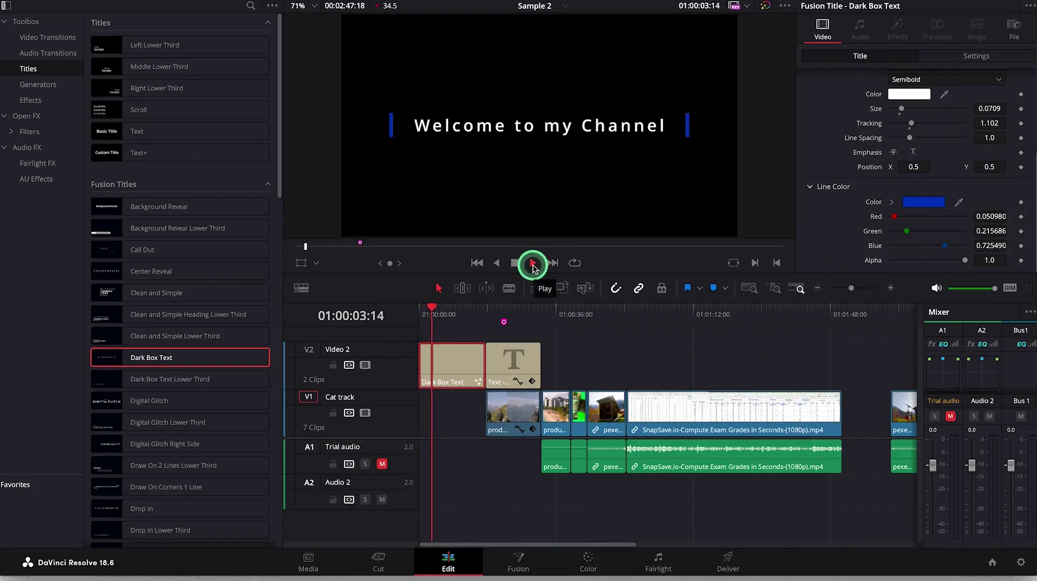
Step: Shorten the Dark Box Text clip to about 8 seconds and play it again from the start of the timeline
{"action": "left_click", "coordinate": [480, 358]}
{"action": "left_click_drag", "start_coordinate": [481, 362], "coordinate": [445, 366]}
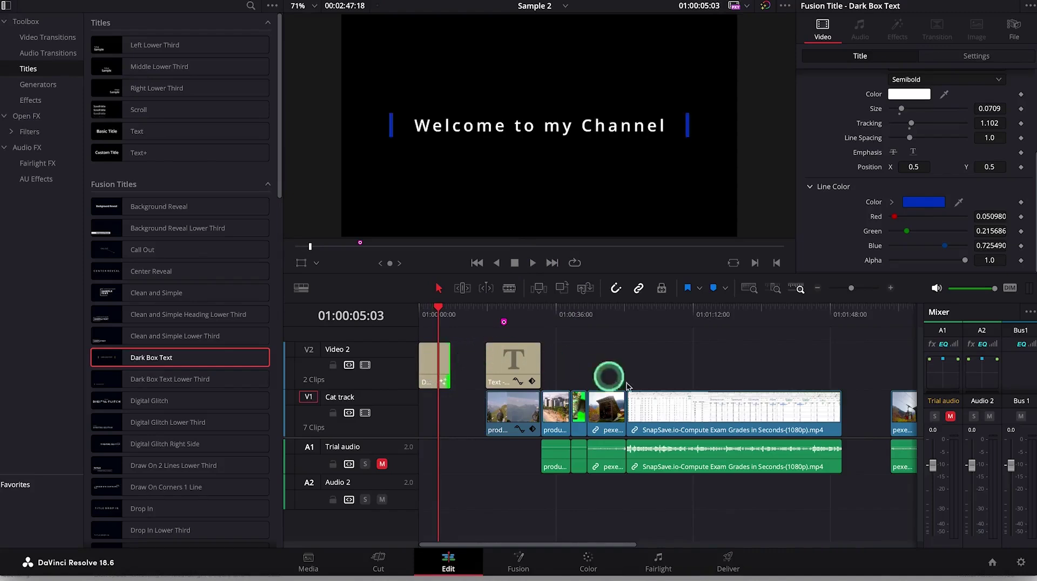
{"action": "key", "text": "space"}
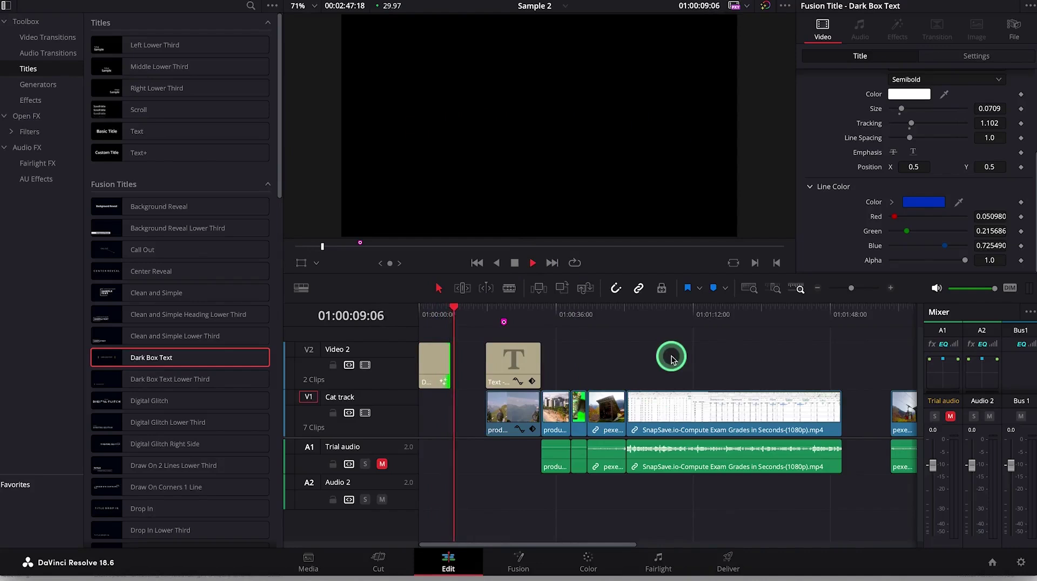
{"action": "left_click", "coordinate": [672, 359]}
{"action": "left_click_drag", "start_coordinate": [454, 306], "coordinate": [411, 308]}
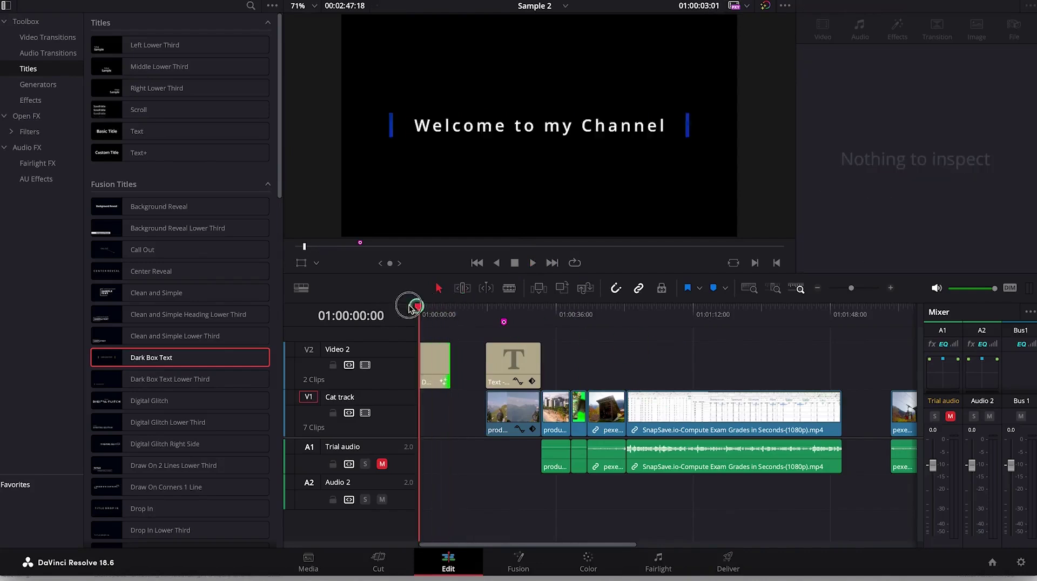
{"action": "key", "text": "space"}
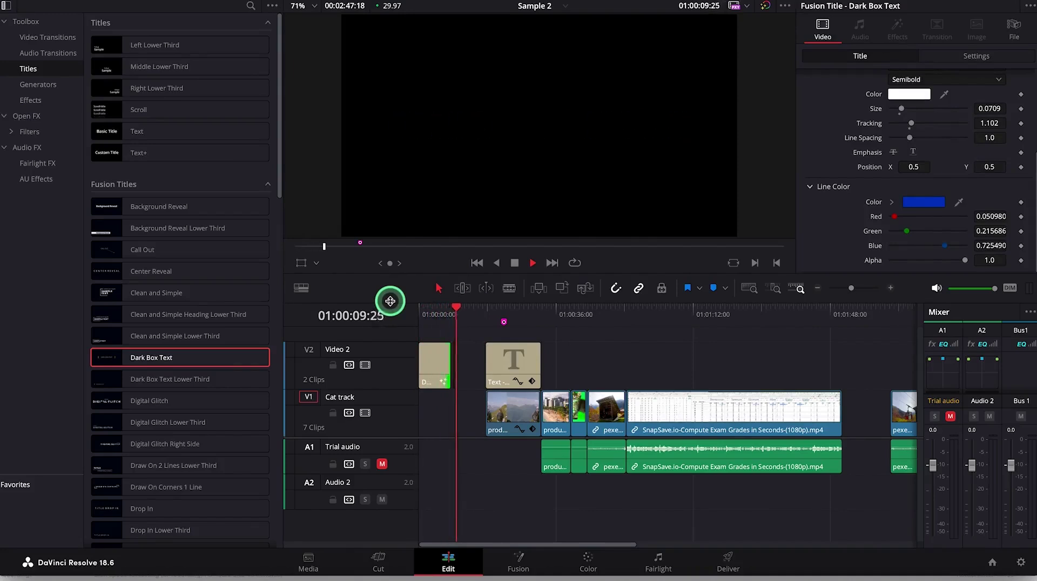
{"action": "left_click", "coordinate": [479, 382]}
Step: Browse the Fusion titles and add Text Over Shape Lower Third on Video 2 above the cable car station clip
{"action": "left_click_drag", "start_coordinate": [281, 154], "coordinate": [271, 407]}
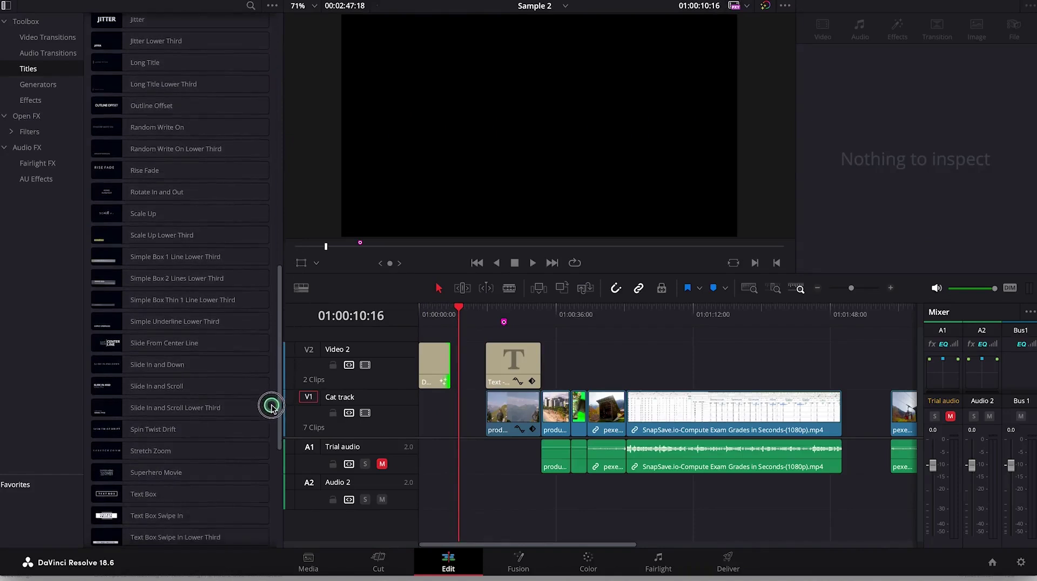
{"action": "left_click_drag", "start_coordinate": [281, 322], "coordinate": [254, 435]}
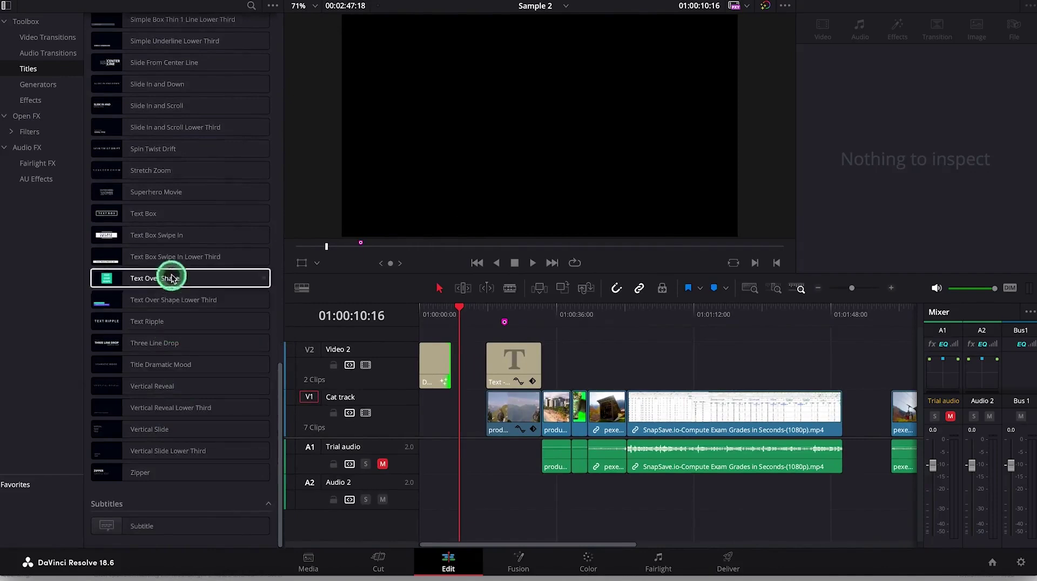
{"action": "scroll", "coordinate": [169, 190], "scroll_direction": "up", "scroll_amount": 15}
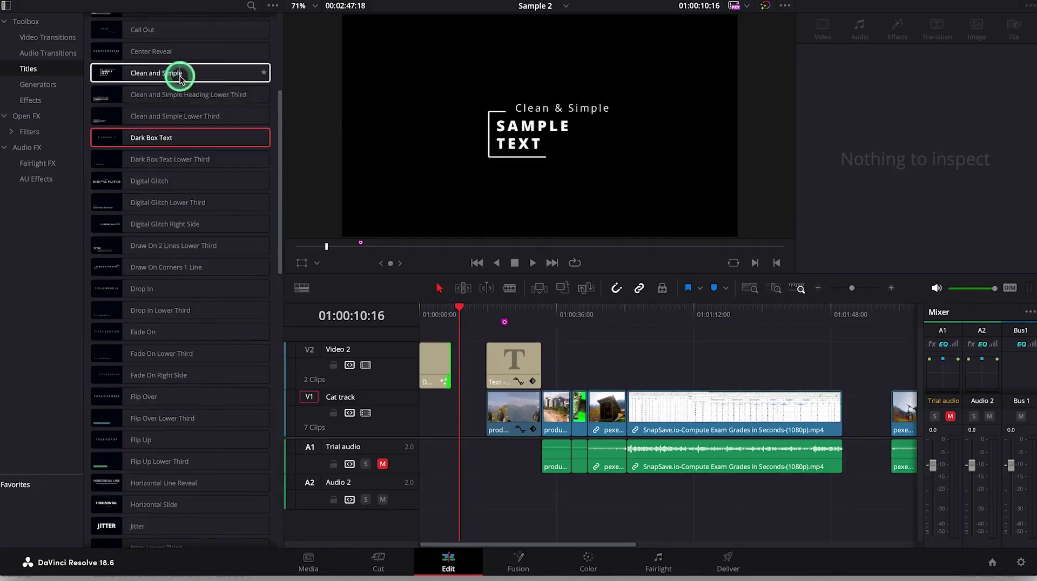
{"action": "scroll", "coordinate": [180, 78], "scroll_direction": "up", "scroll_amount": 5}
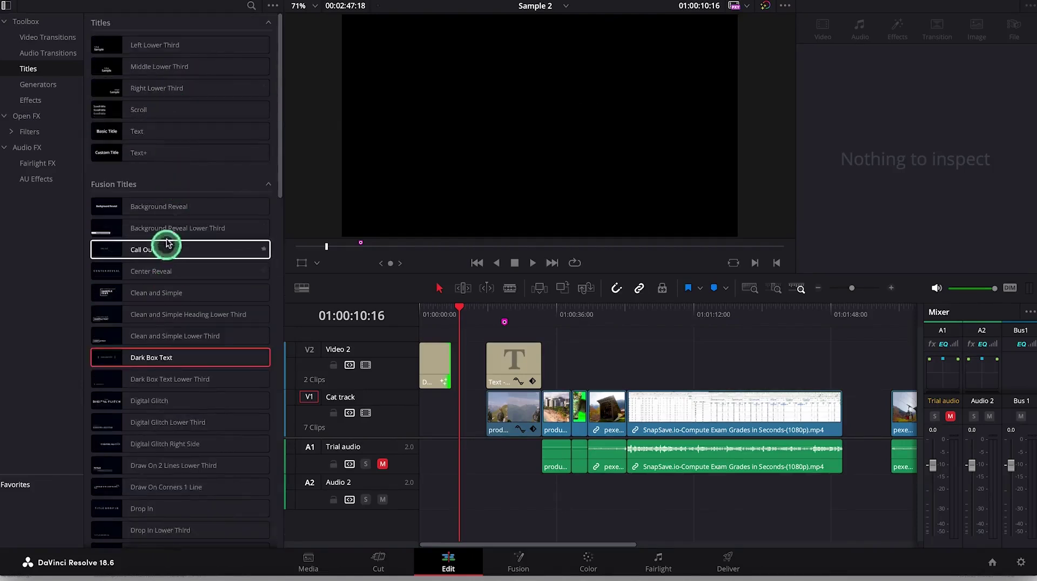
{"action": "scroll", "coordinate": [167, 248], "scroll_direction": "down", "scroll_amount": 15}
{"action": "left_click_drag", "start_coordinate": [124, 455], "coordinate": [589, 376]}
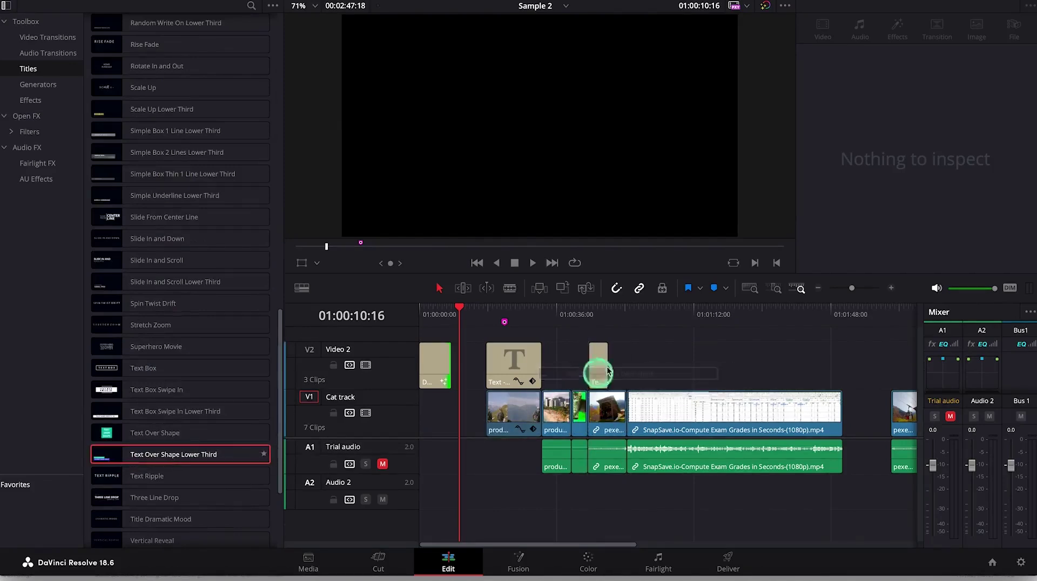
Step: Extend the lower third title to the end of the cable car station clip and show its Upper Text settings
{"action": "left_click", "coordinate": [597, 308]}
{"action": "left_click_drag", "start_coordinate": [596, 312], "coordinate": [602, 310]}
{"action": "left_click", "coordinate": [601, 363]}
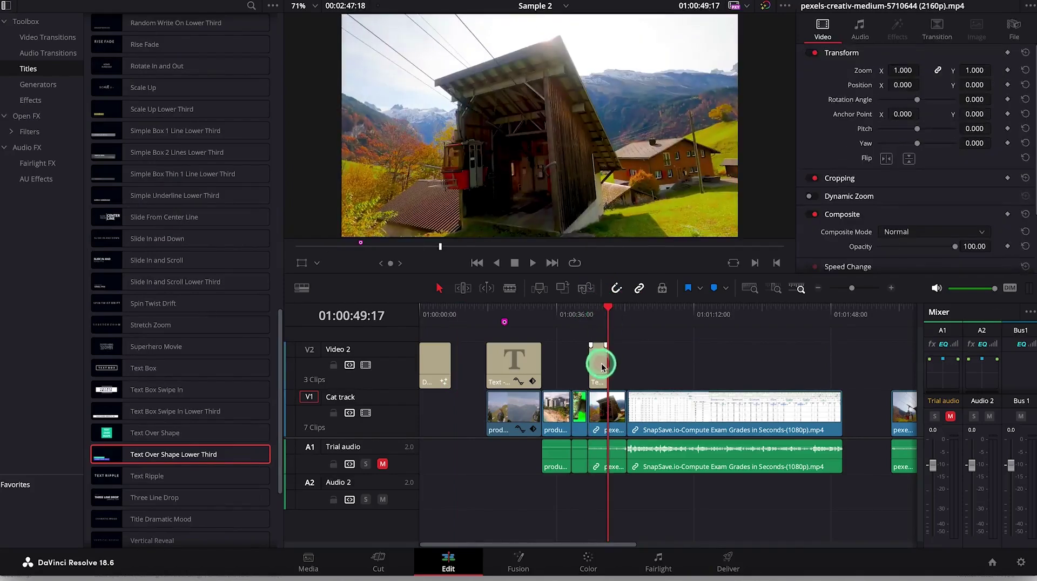
{"action": "left_click_drag", "start_coordinate": [606, 365], "coordinate": [626, 367]}
{"action": "left_click", "coordinate": [615, 370]}
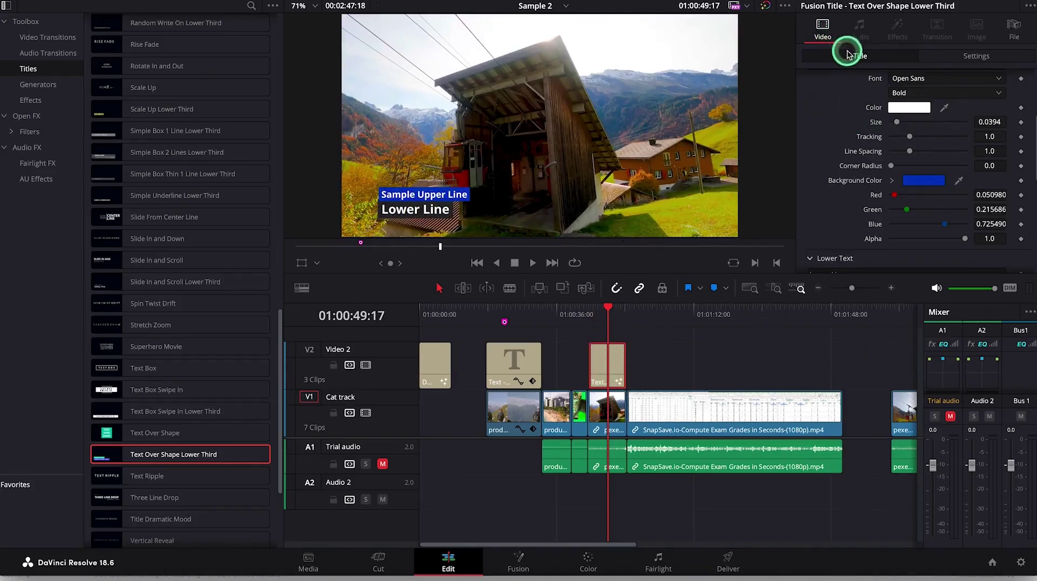
{"action": "scroll", "coordinate": [899, 172], "scroll_direction": "up", "scroll_amount": 3}
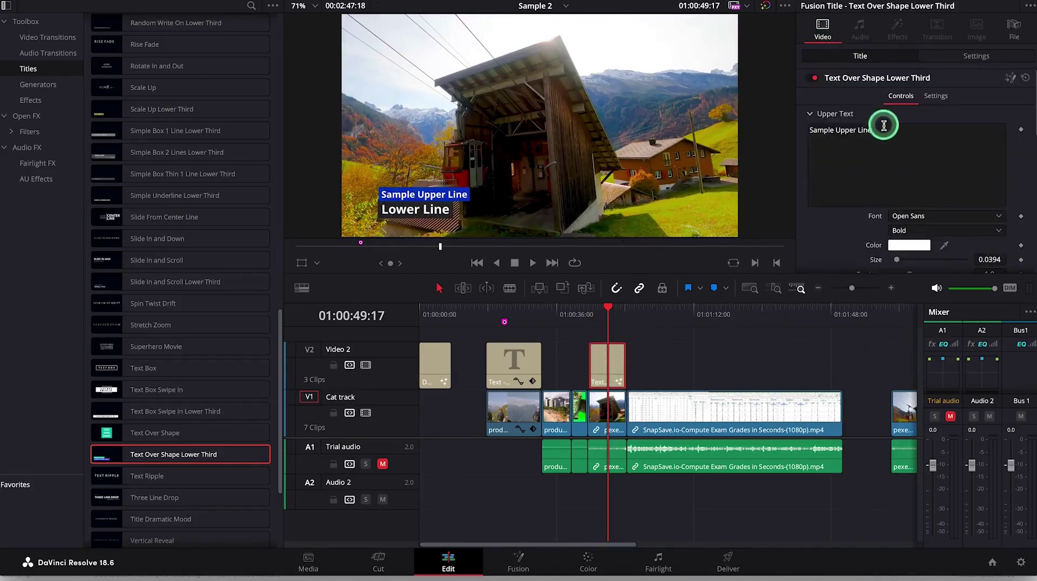
Step: Replace the lower third's upper text with the instructor's name and its lower text with "Instructor"
{"action": "left_click_drag", "start_coordinate": [871, 135], "coordinate": [799, 135]}
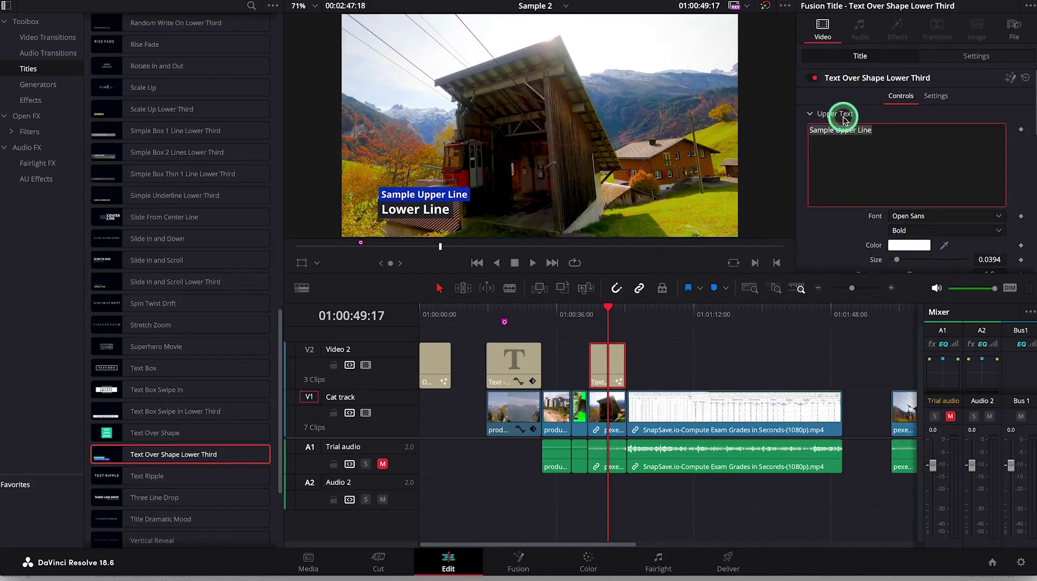
{"action": "type", "text": "Dr. Rasheed"}
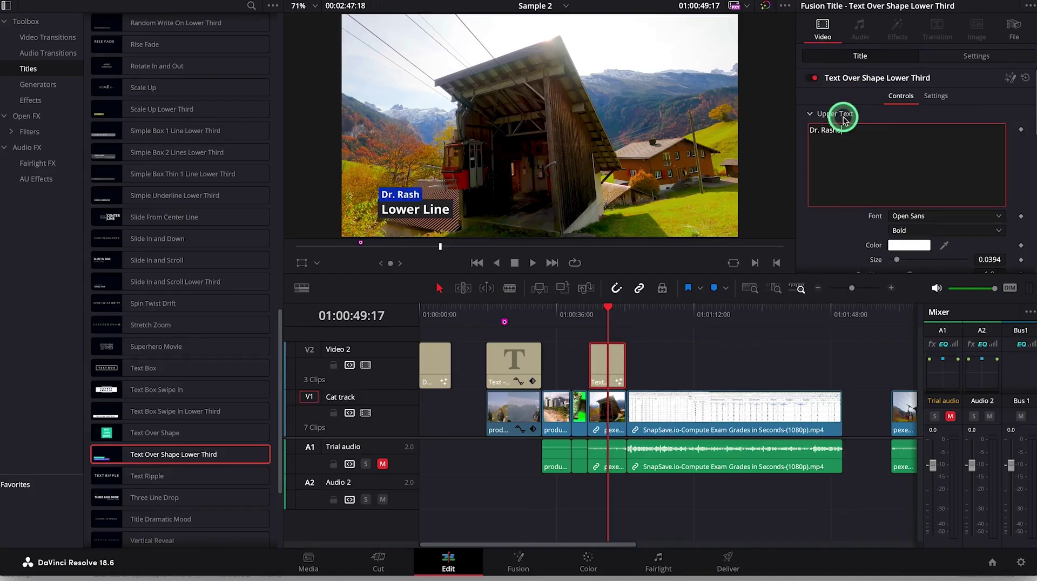
{"action": "left_click_drag", "start_coordinate": [1031, 93], "coordinate": [1030, 178]}
{"action": "left_click", "coordinate": [875, 194]}
{"action": "left_click_drag", "start_coordinate": [875, 193], "coordinate": [790, 189]}
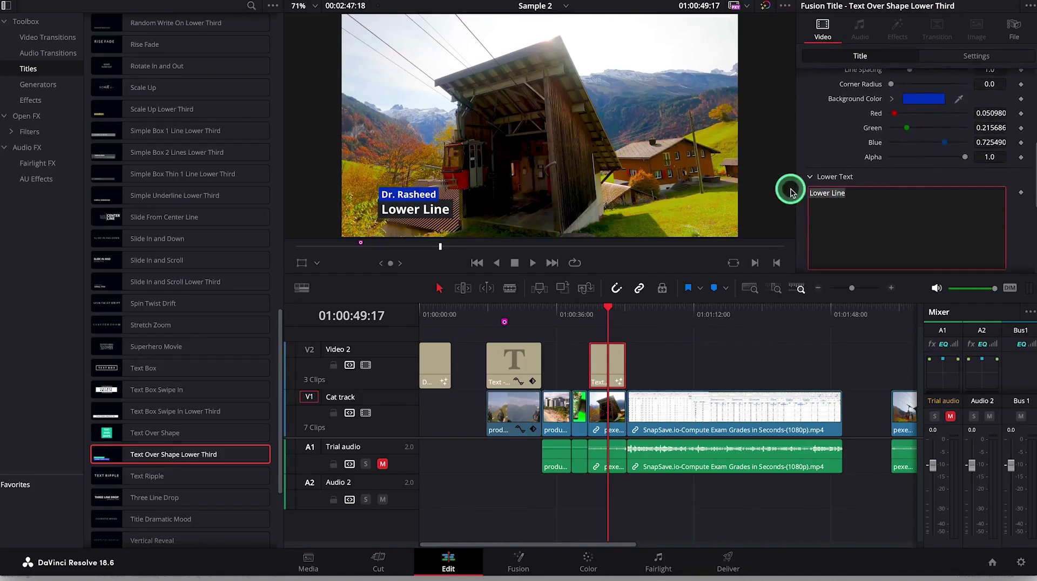
{"action": "key", "text": "BackSpace"}
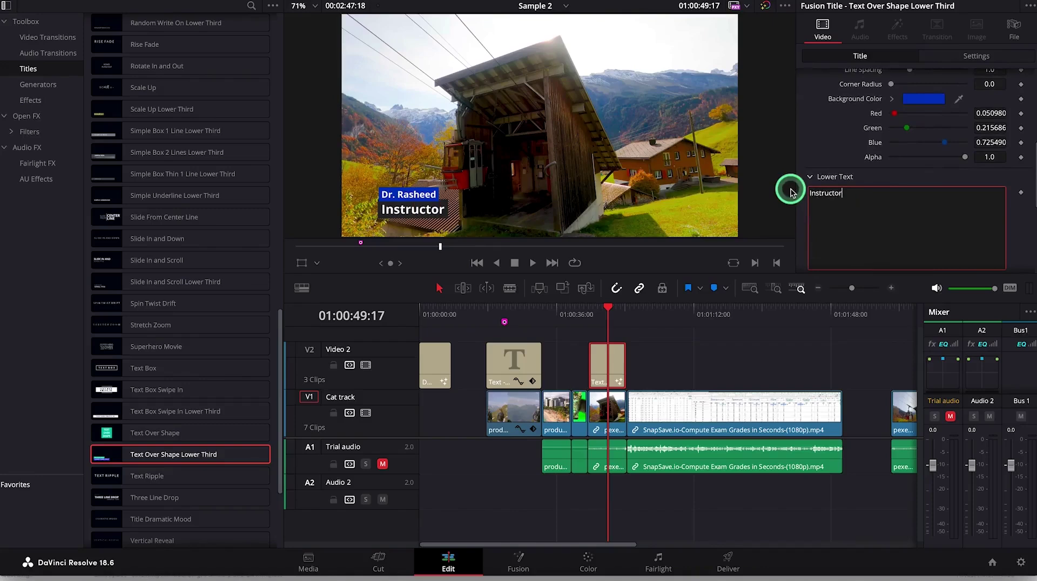
Step: Play the lower third title back from the start of the cable car station clip
{"action": "left_click_drag", "start_coordinate": [609, 314], "coordinate": [587, 314]}
{"action": "left_click", "coordinate": [740, 364]}
{"action": "key", "text": "space"}
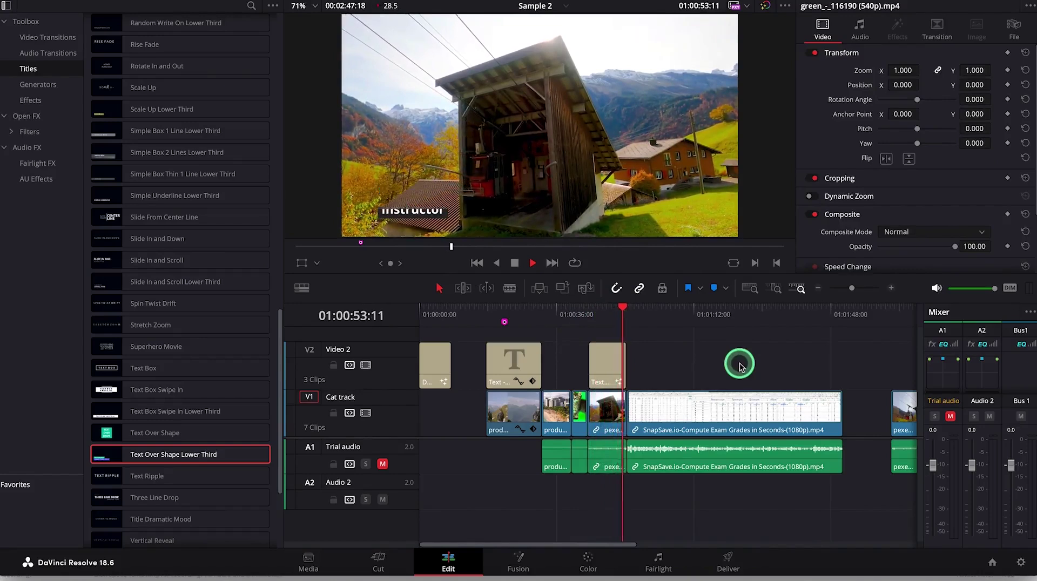
{"action": "key", "text": "space"}
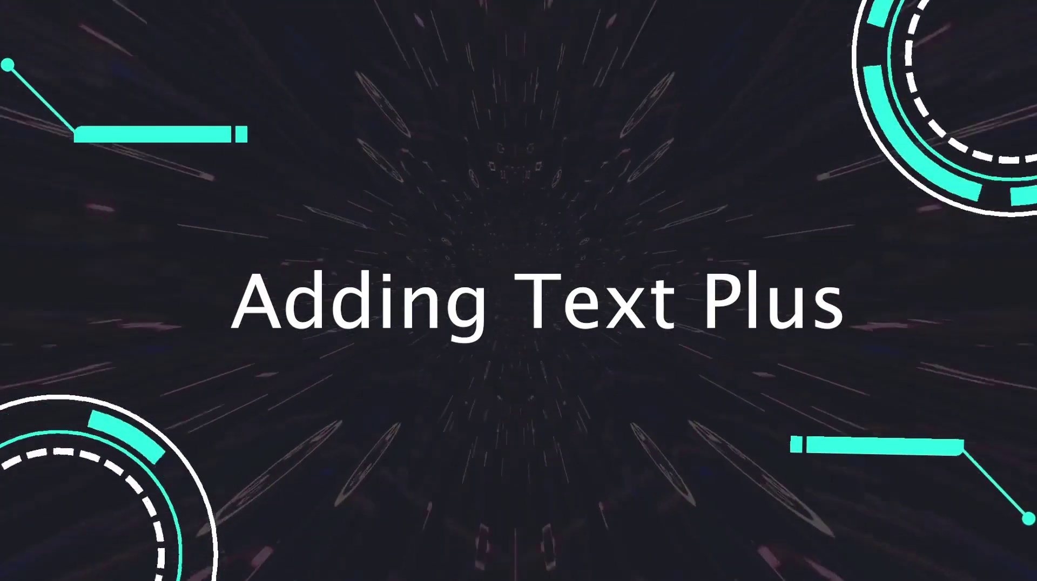
Step: Delete all three titles from Video 2 and add a Text+ title there above the hikers clip
{"action": "left_click", "coordinate": [431, 361]}
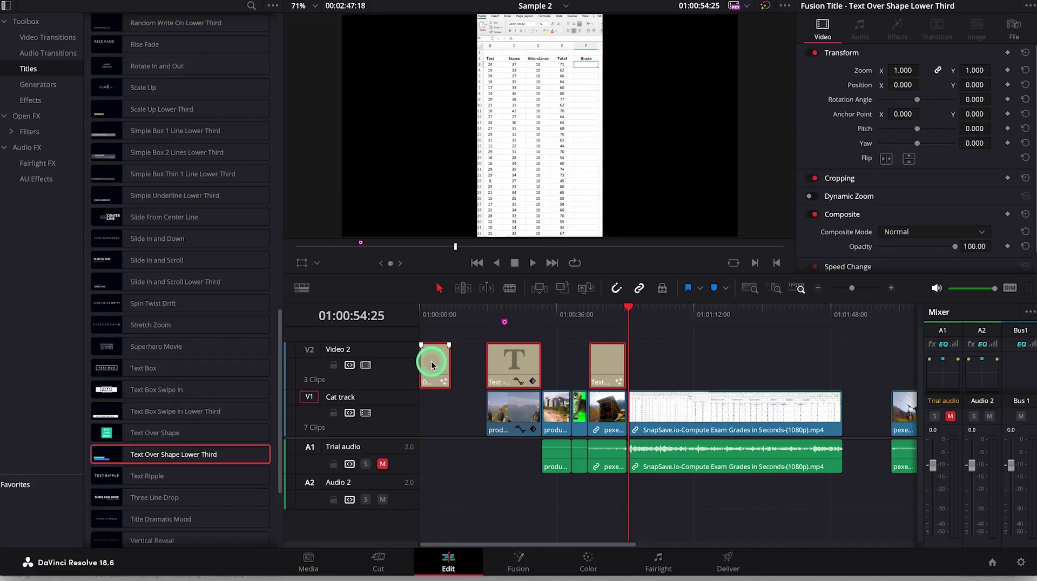
{"action": "key", "text": "Delete"}
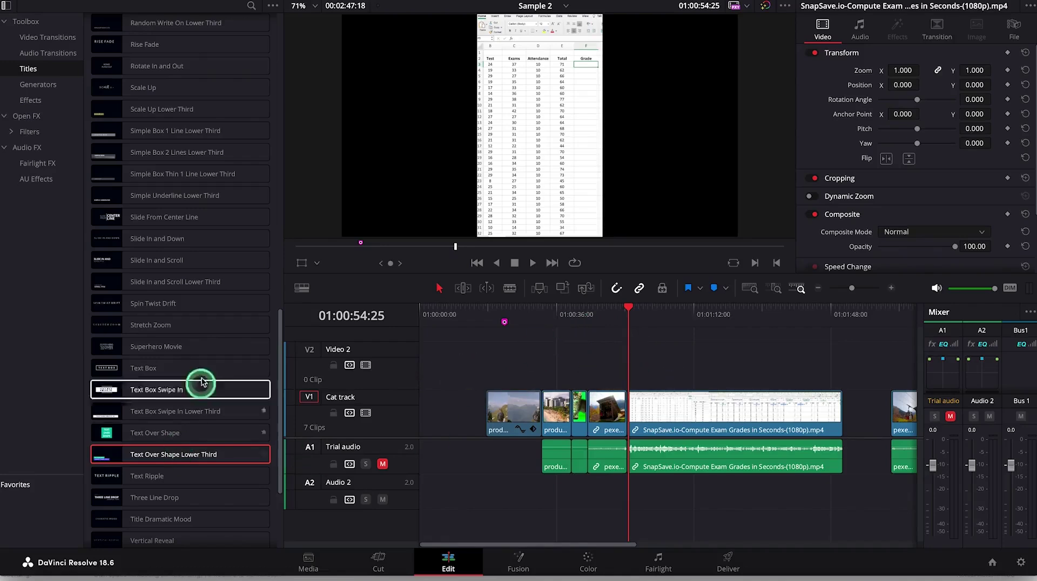
{"action": "scroll", "coordinate": [211, 354], "scroll_direction": "up", "scroll_amount": 3}
{"action": "scroll", "coordinate": [211, 354], "scroll_direction": "up", "scroll_amount": 15}
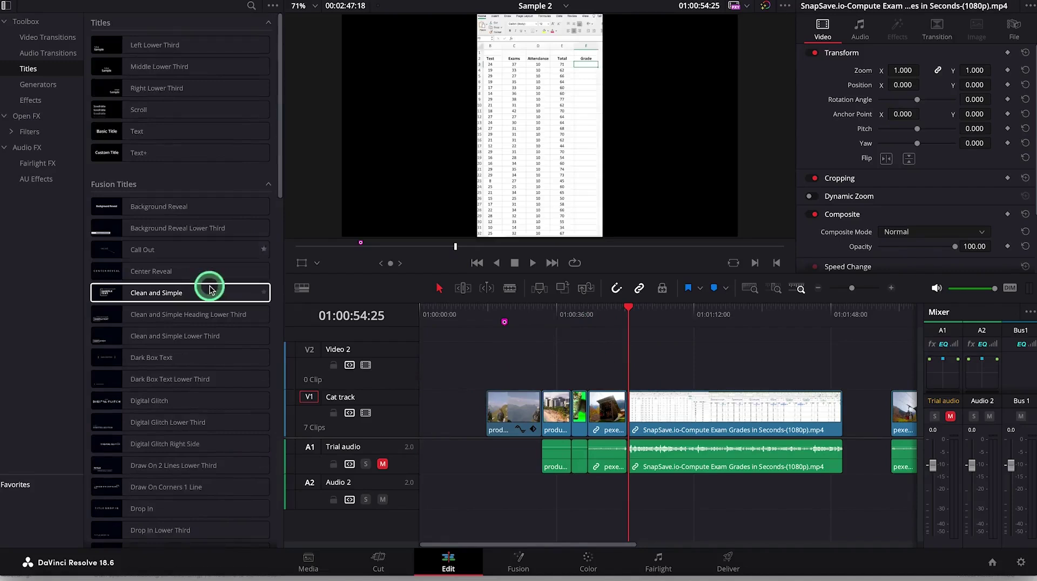
{"action": "left_click_drag", "start_coordinate": [184, 157], "coordinate": [542, 362]}
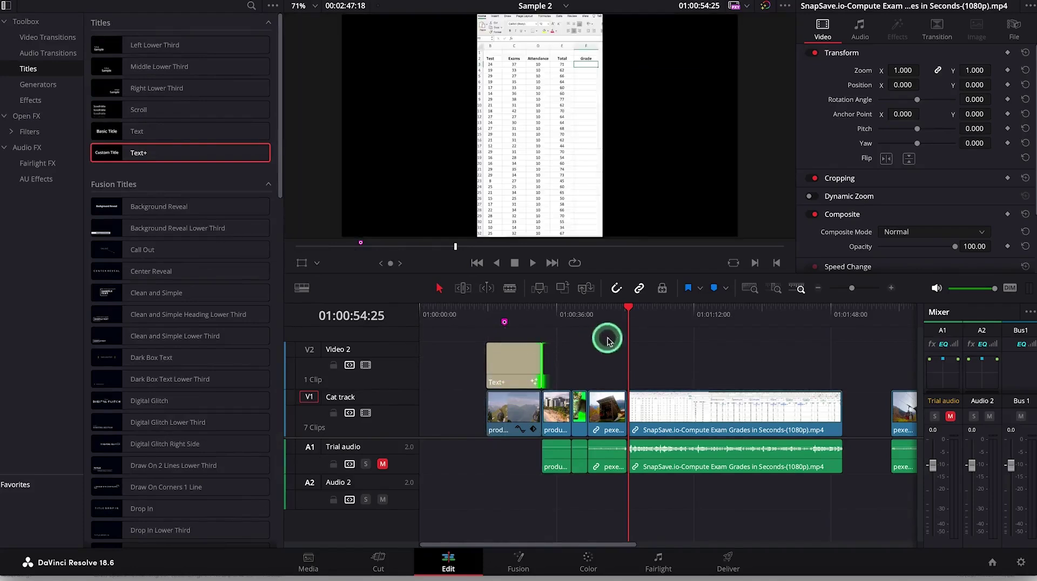
Step: Move the playhead to 01:00:22:11, select the Text+ title and show its title settings in the Inspector
{"action": "mouse_move", "coordinate": [629, 308]}
{"action": "left_mouse_down"}
{"action": "mouse_move", "coordinate": [494, 322]}
{"action": "mouse_move", "coordinate": [505, 348]}
{"action": "left_mouse_up"}
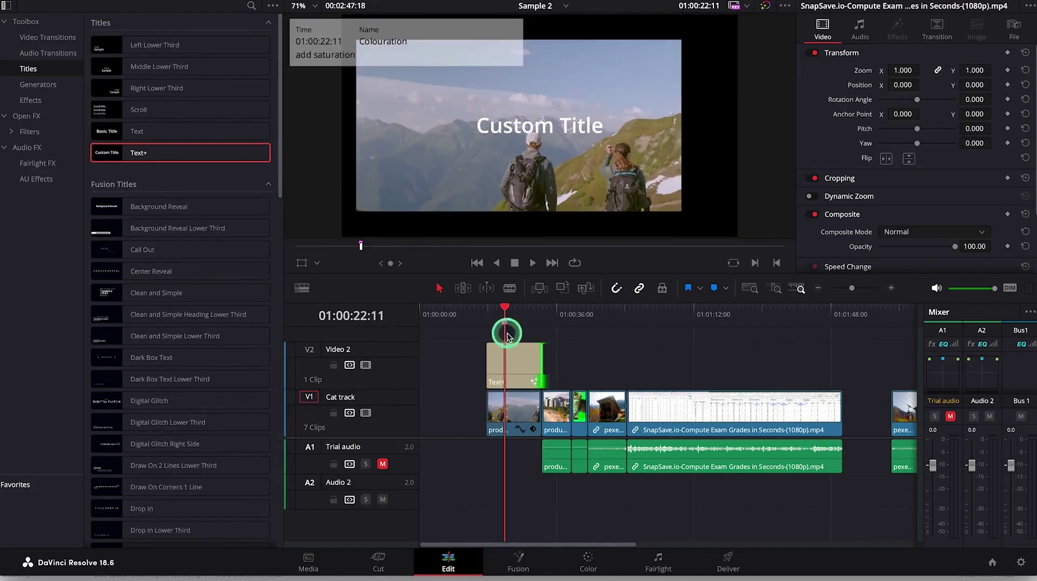
{"action": "left_click", "coordinate": [511, 369]}
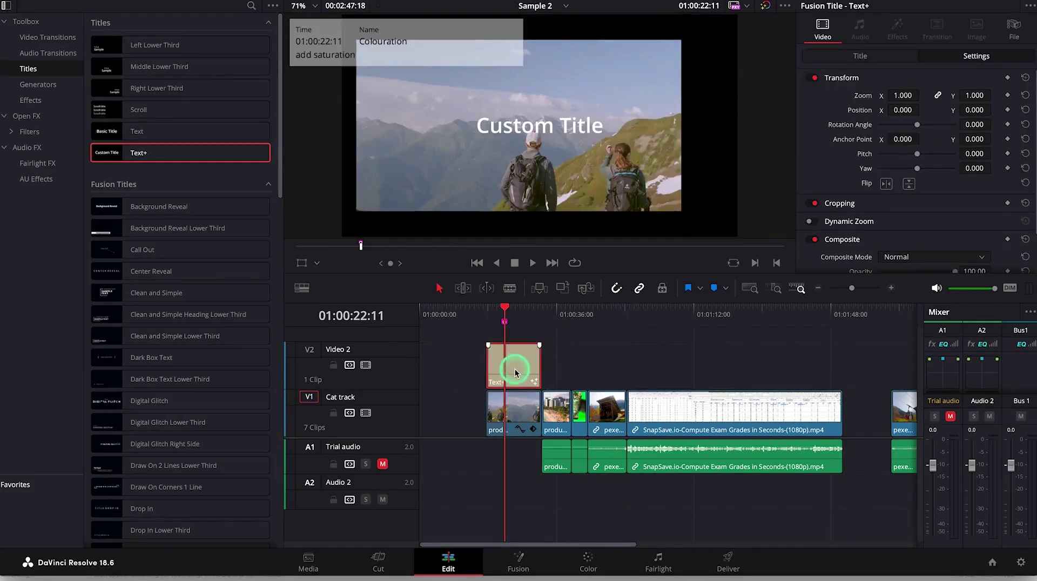
{"action": "left_click", "coordinate": [561, 362]}
{"action": "left_click", "coordinate": [526, 361]}
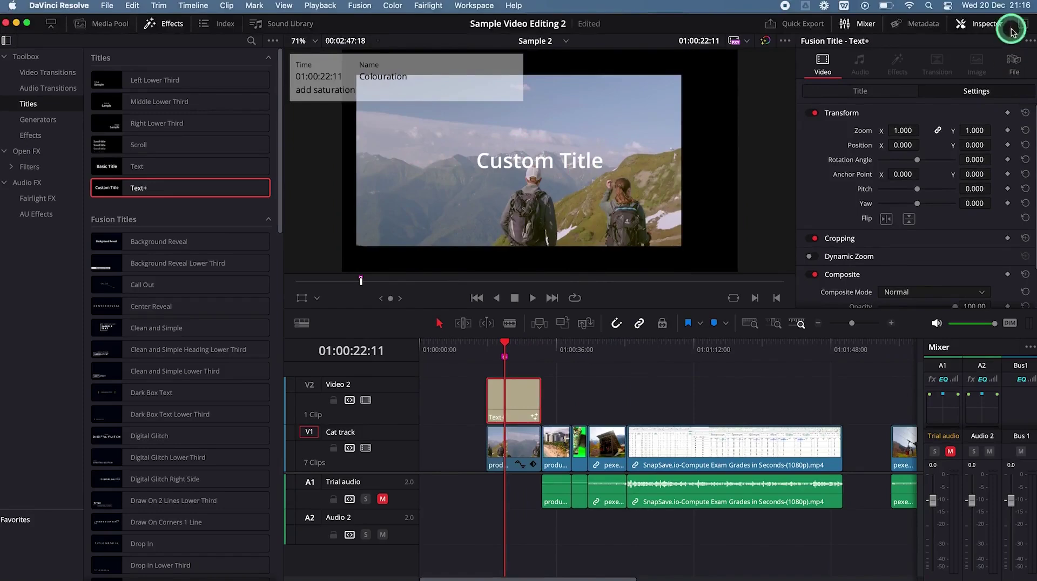
{"action": "left_click", "coordinate": [992, 24]}
{"action": "left_click", "coordinate": [993, 23]}
{"action": "left_click", "coordinate": [964, 166]}
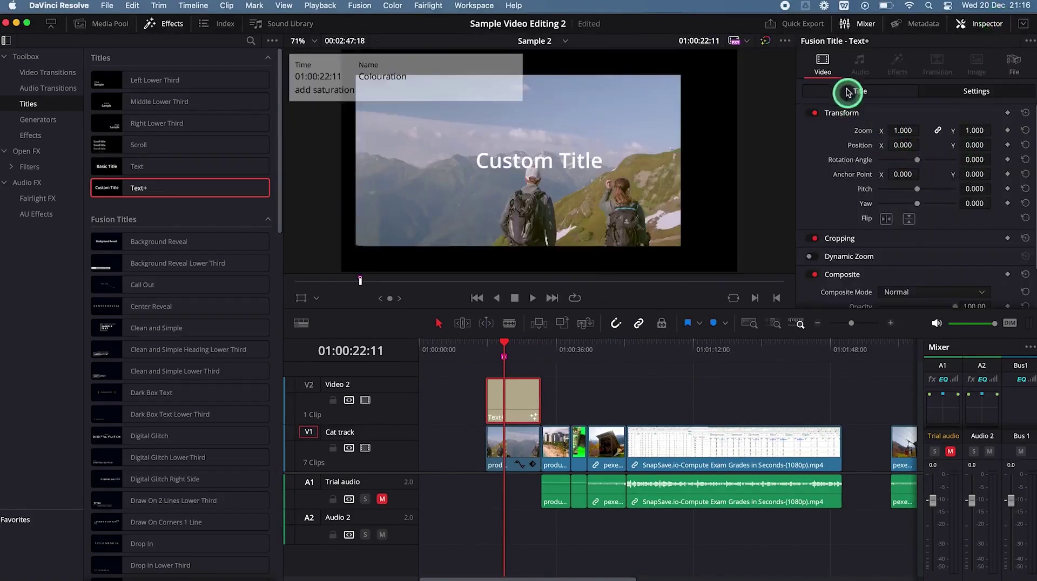
{"action": "left_click", "coordinate": [873, 95]}
{"action": "scroll", "coordinate": [886, 145], "scroll_direction": "up", "scroll_amount": 5}
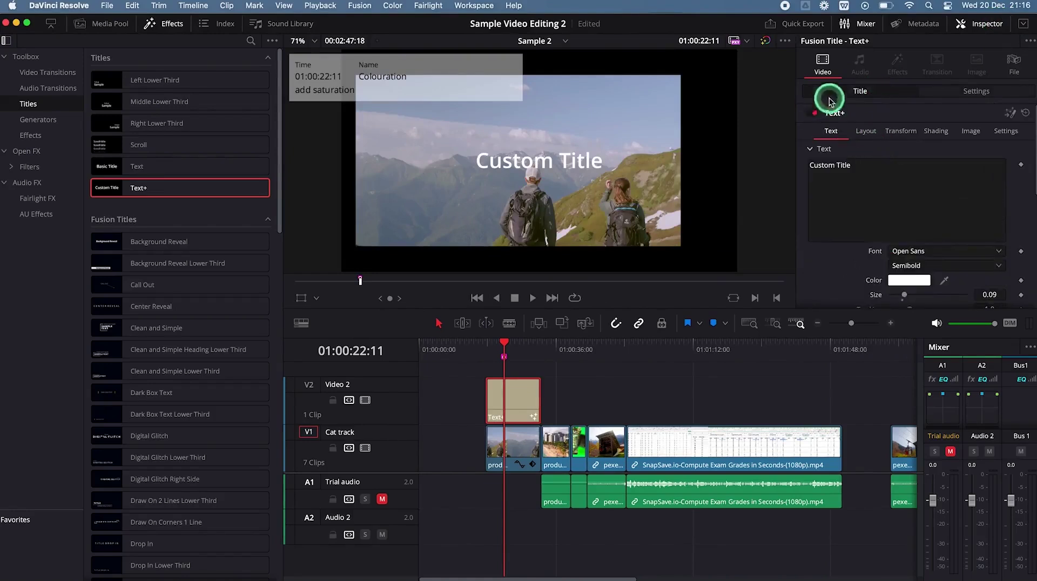
Step: Replace the Text+ title's sample text with "Welcome to my channel"
{"action": "scroll", "coordinate": [859, 187], "scroll_direction": "down", "scroll_amount": 3}
{"action": "scroll", "coordinate": [858, 192], "scroll_direction": "down", "scroll_amount": 3}
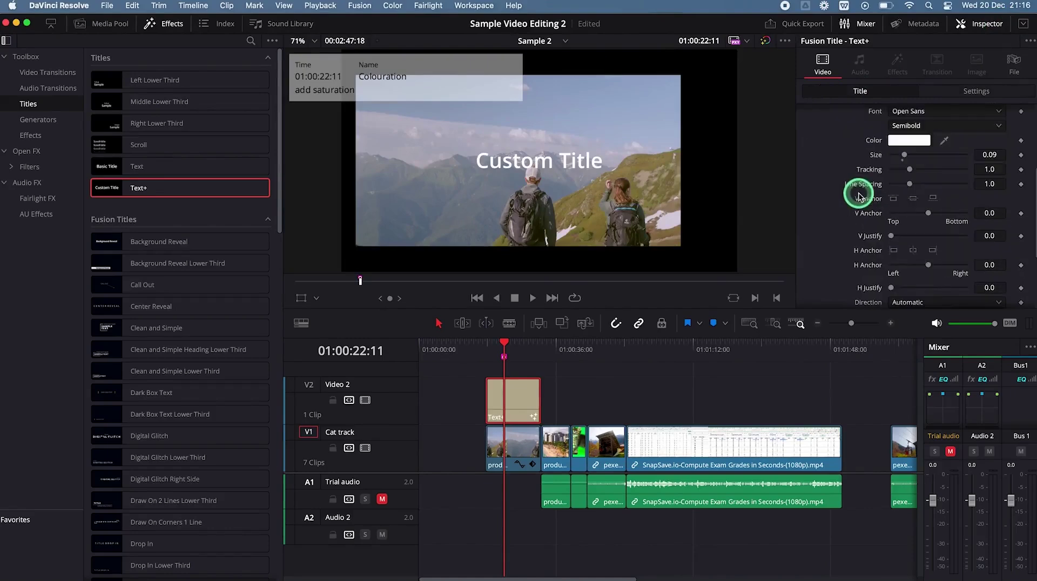
{"action": "scroll", "coordinate": [856, 201], "scroll_direction": "up", "scroll_amount": 5}
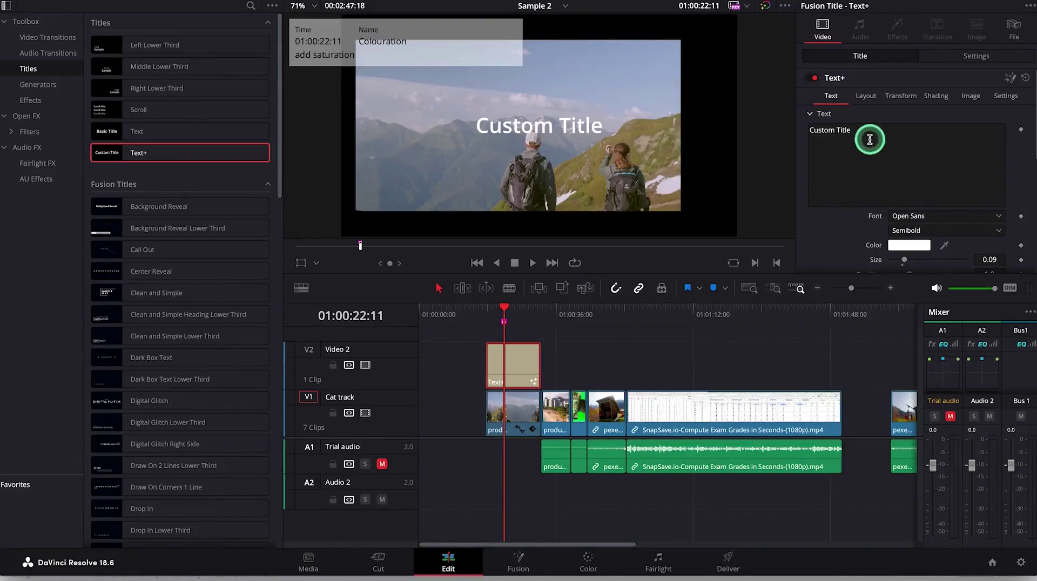
{"action": "left_click_drag", "start_coordinate": [869, 135], "coordinate": [806, 126]}
{"action": "type", "text": "wEl"}
{"action": "key", "text": "BackSpace"}
{"action": "key", "text": "BackSpace"}
{"action": "key", "text": "BackSpace"}
{"action": "key", "text": "BackSpace"}
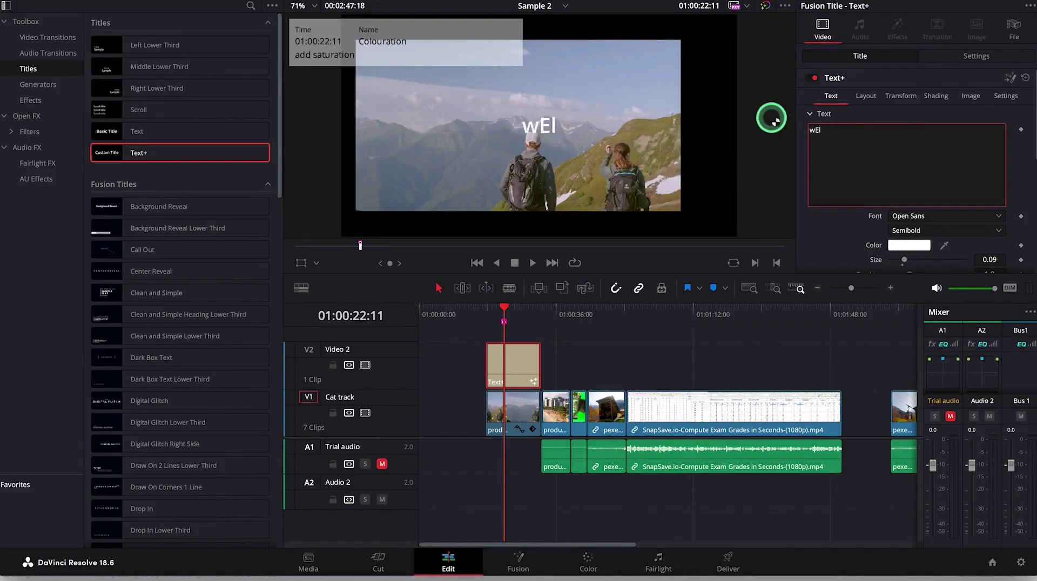
{"action": "type", "text": "come to my channel"}
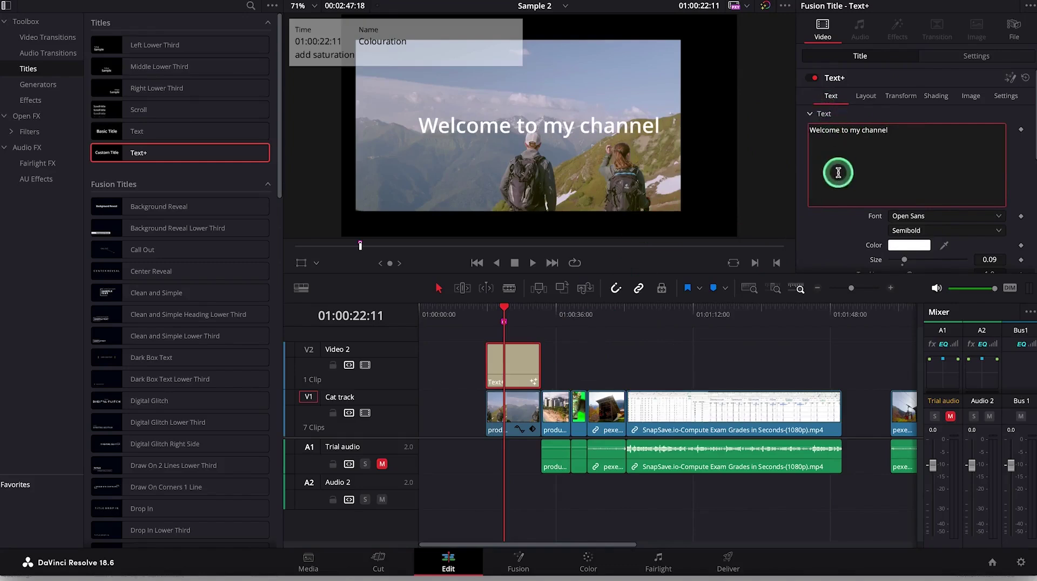
Step: Look at the available fonts for the Text+ title and reduce its text size to 0.0866
{"action": "scroll", "coordinate": [1030, 129], "scroll_direction": "down", "scroll_amount": 3}
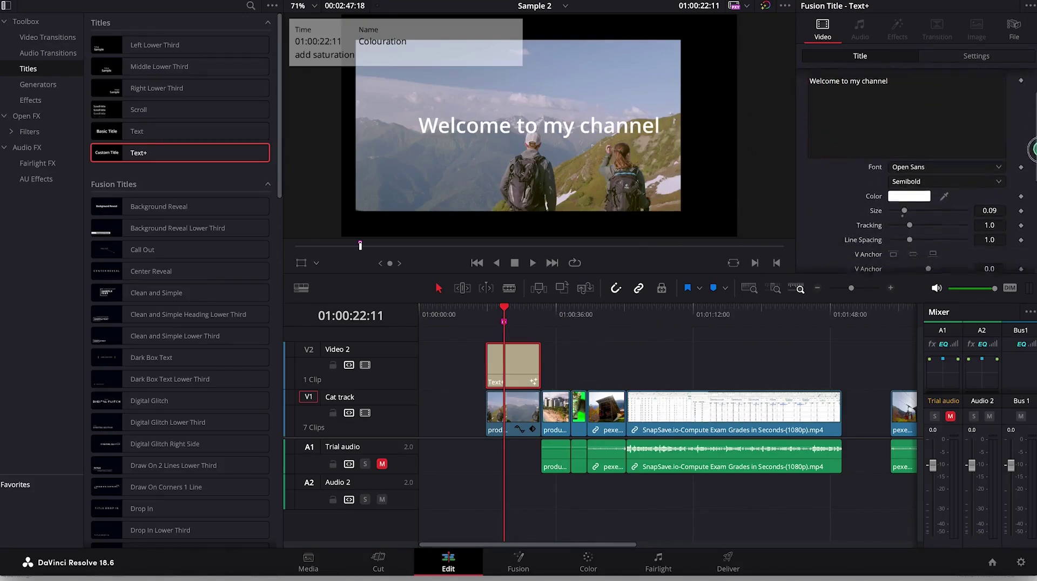
{"action": "left_click", "coordinate": [936, 142]}
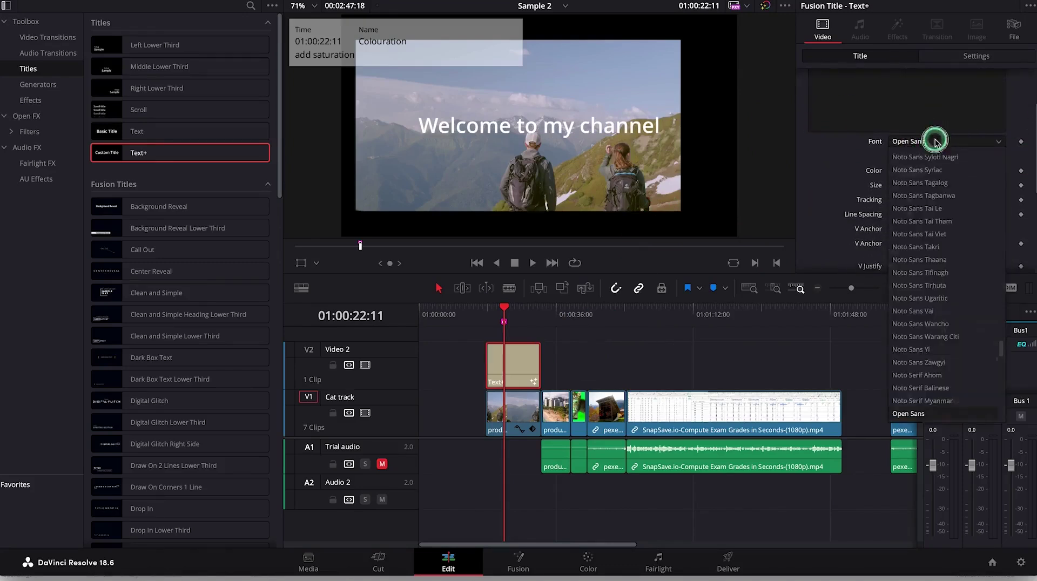
{"action": "left_click", "coordinate": [937, 142]}
{"action": "left_click", "coordinate": [949, 158]}
{"action": "left_click", "coordinate": [950, 159]}
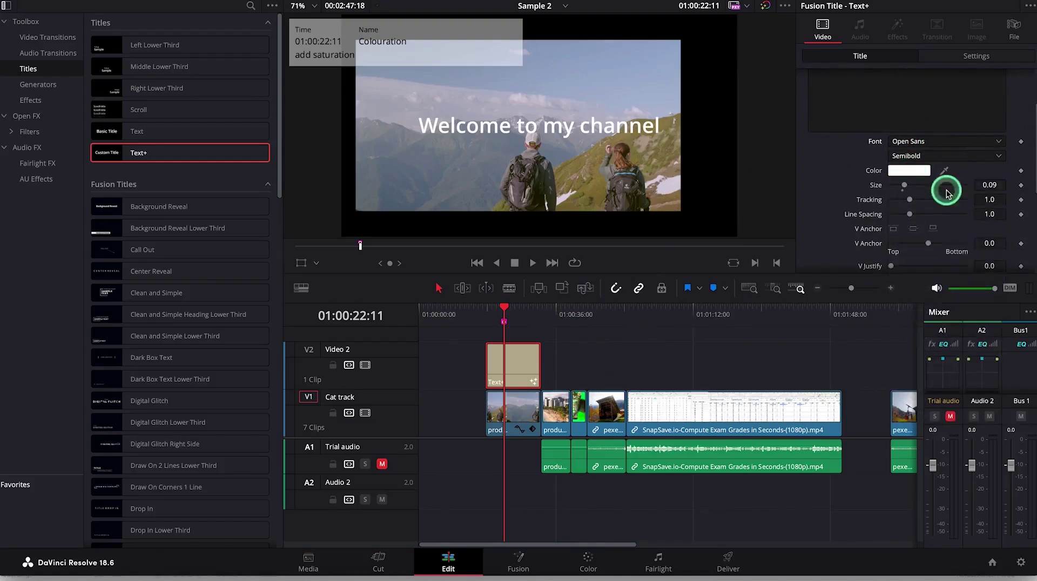
{"action": "left_click_drag", "start_coordinate": [906, 188], "coordinate": [904, 186]}
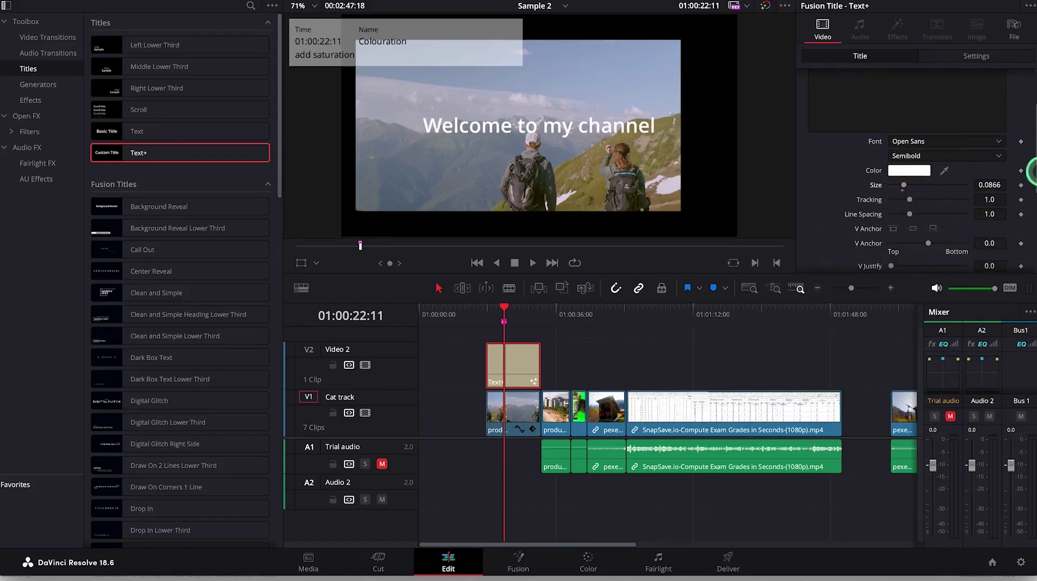
Step: Expand the Text+ title's Tab Spacing settings and try different positions for tab 1, ending at 0.125
{"action": "left_click_drag", "start_coordinate": [1032, 163], "coordinate": [1034, 231]}
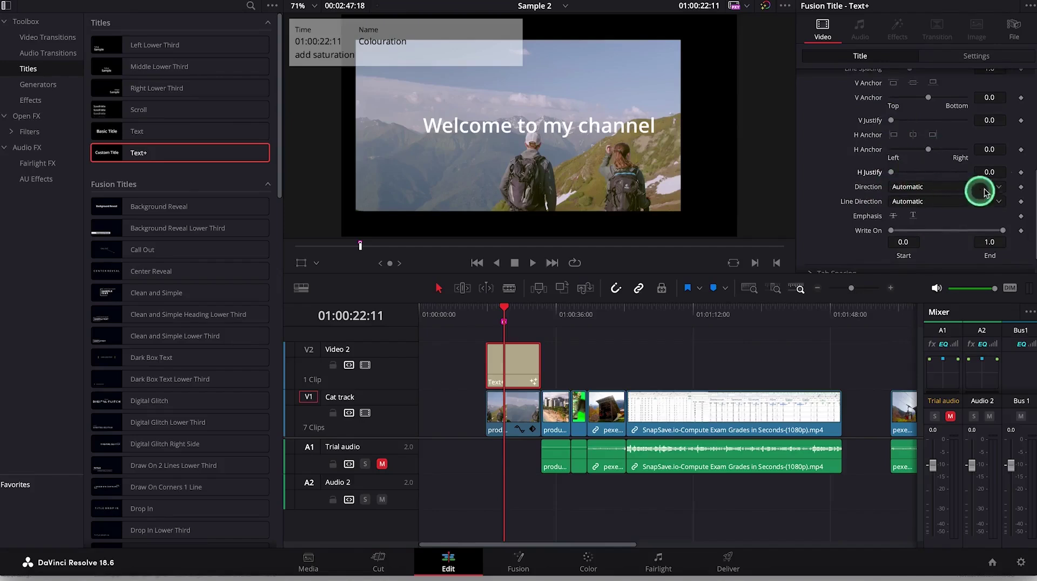
{"action": "scroll", "coordinate": [1033, 186], "scroll_direction": "down", "scroll_amount": 2}
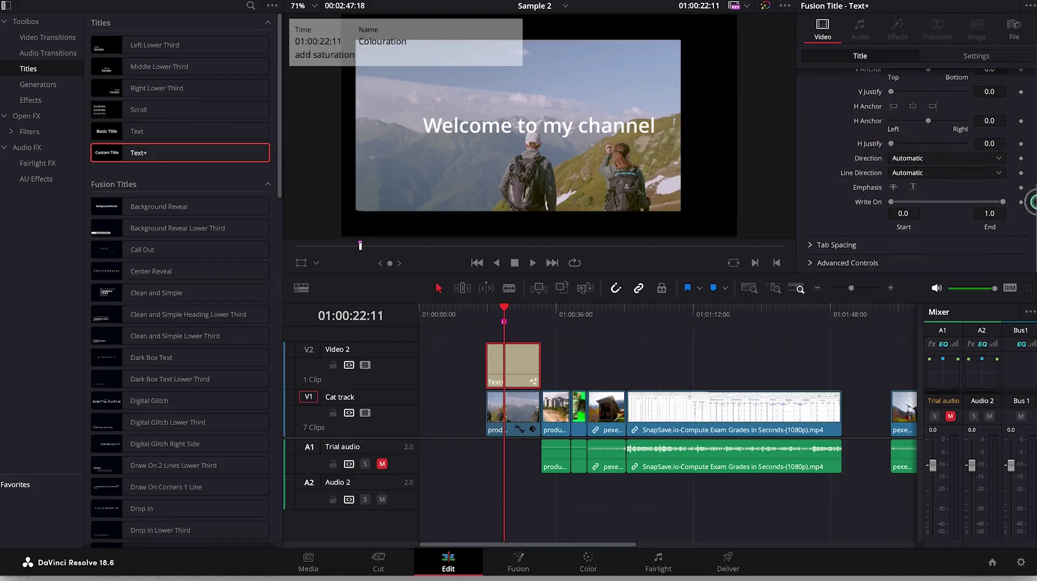
{"action": "left_click", "coordinate": [811, 246]}
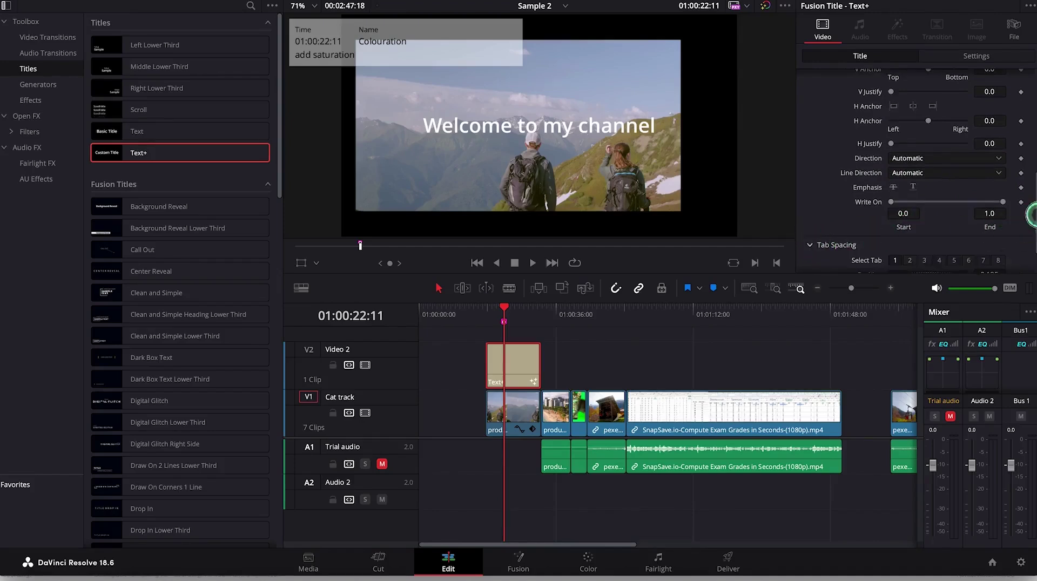
{"action": "left_click_drag", "start_coordinate": [1034, 214], "coordinate": [1034, 246]}
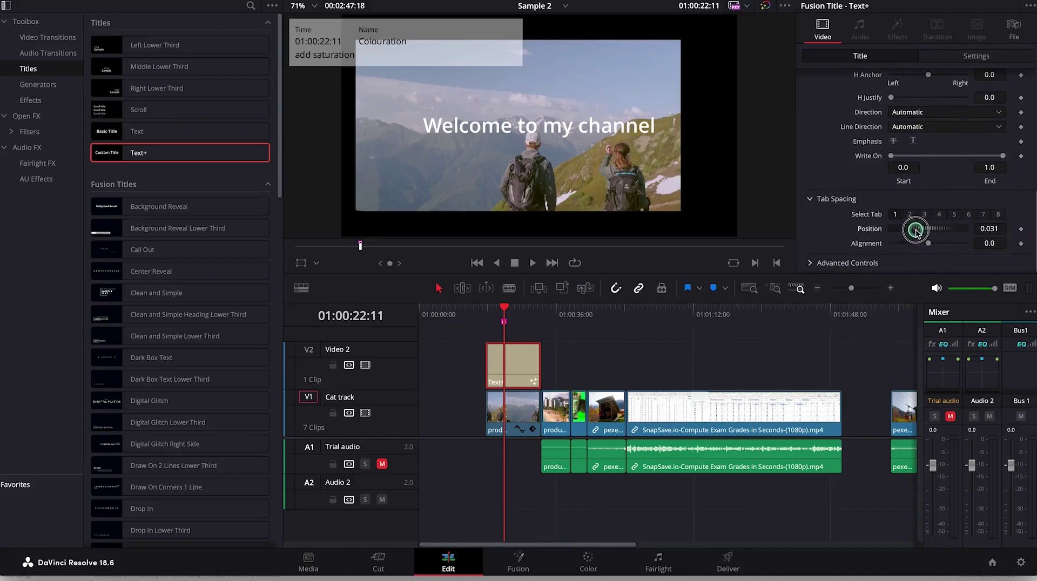
{"action": "left_click_drag", "start_coordinate": [1034, 216], "coordinate": [1026, 77]}
{"action": "left_click", "coordinate": [843, 134]}
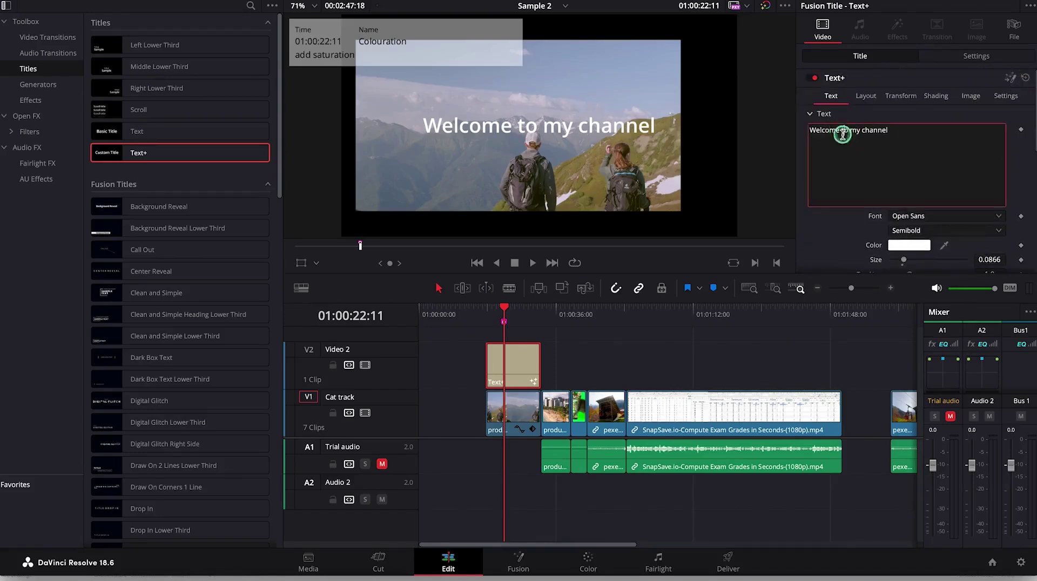
{"action": "left_click_drag", "start_coordinate": [1032, 115], "coordinate": [1032, 236]}
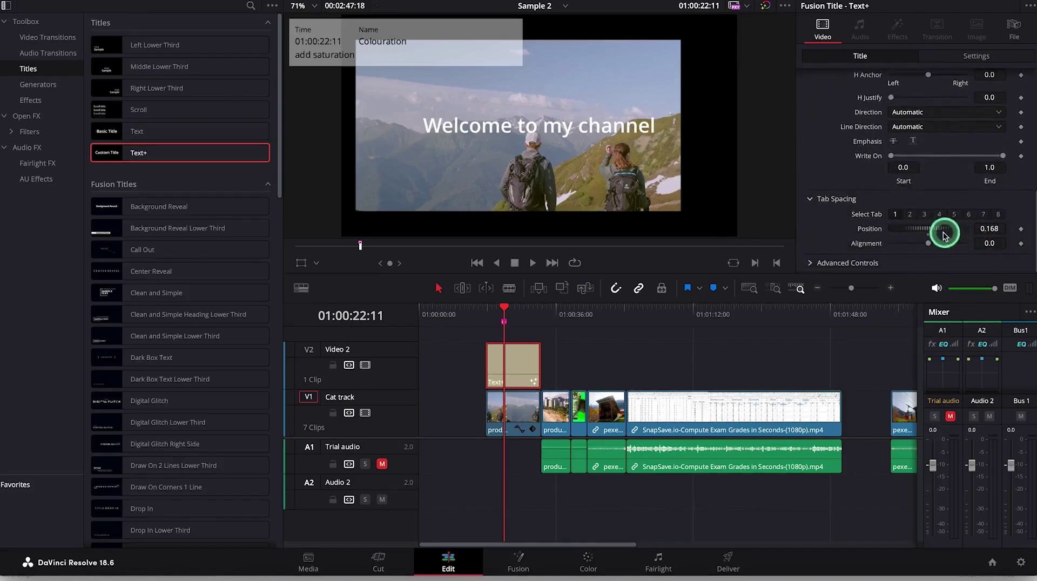
{"action": "left_click_drag", "start_coordinate": [930, 232], "coordinate": [929, 248]}
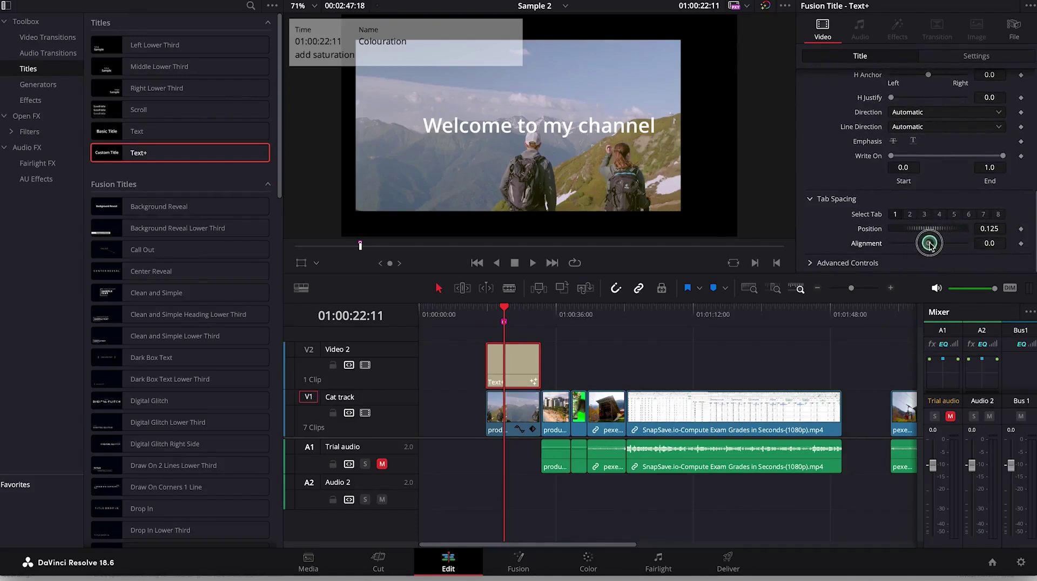
{"action": "left_click_drag", "start_coordinate": [937, 232], "coordinate": [924, 230]}
{"action": "left_click_drag", "start_coordinate": [1033, 208], "coordinate": [1030, 249]}
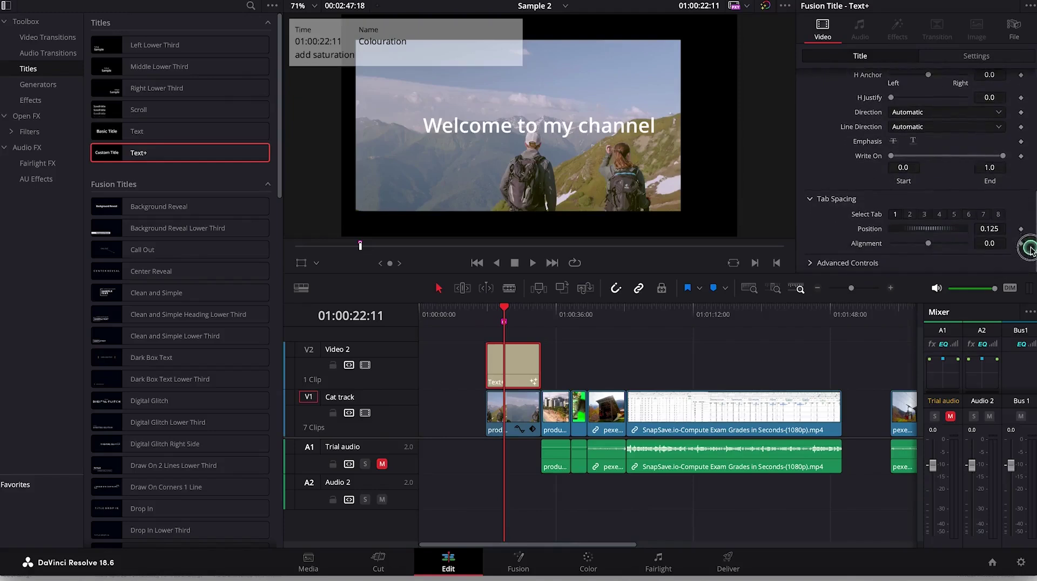
Step: Expand the Text+ title's Advanced Controls and review the reading direction, kerning and ligature options
{"action": "left_click", "coordinate": [809, 262]}
{"action": "scroll", "coordinate": [946, 162], "scroll_direction": "down", "scroll_amount": 5}
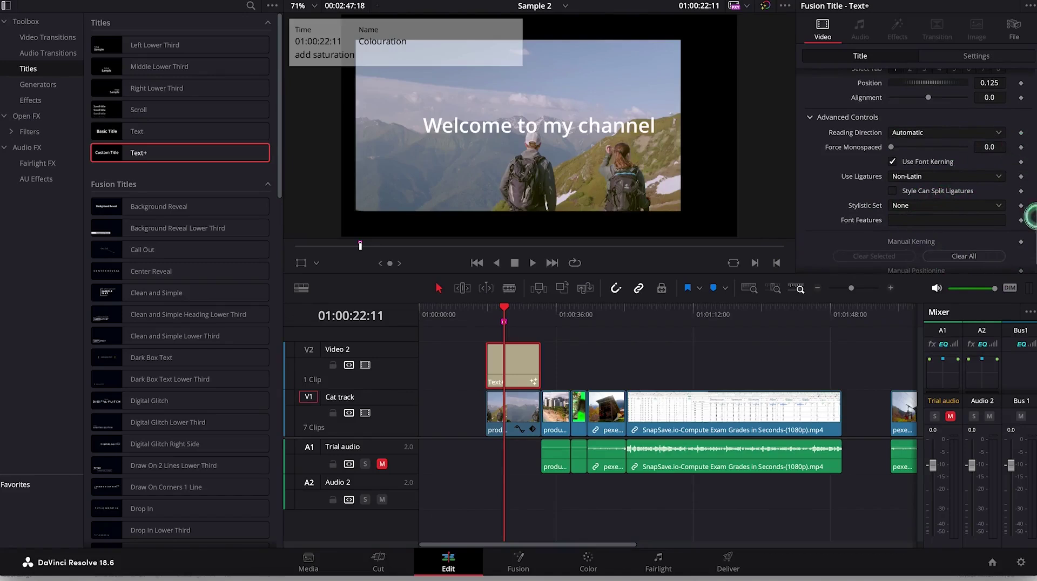
{"action": "scroll", "coordinate": [1030, 219], "scroll_direction": "up", "scroll_amount": 10}
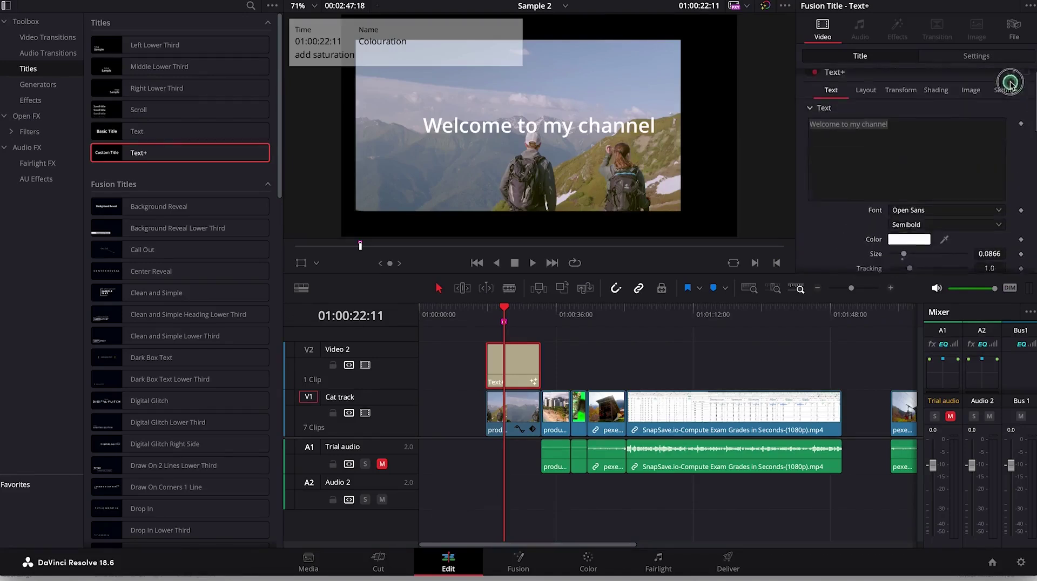
Step: Set Center Z to 0.08 in the Text+ title's layout settings
{"action": "left_click", "coordinate": [873, 98]}
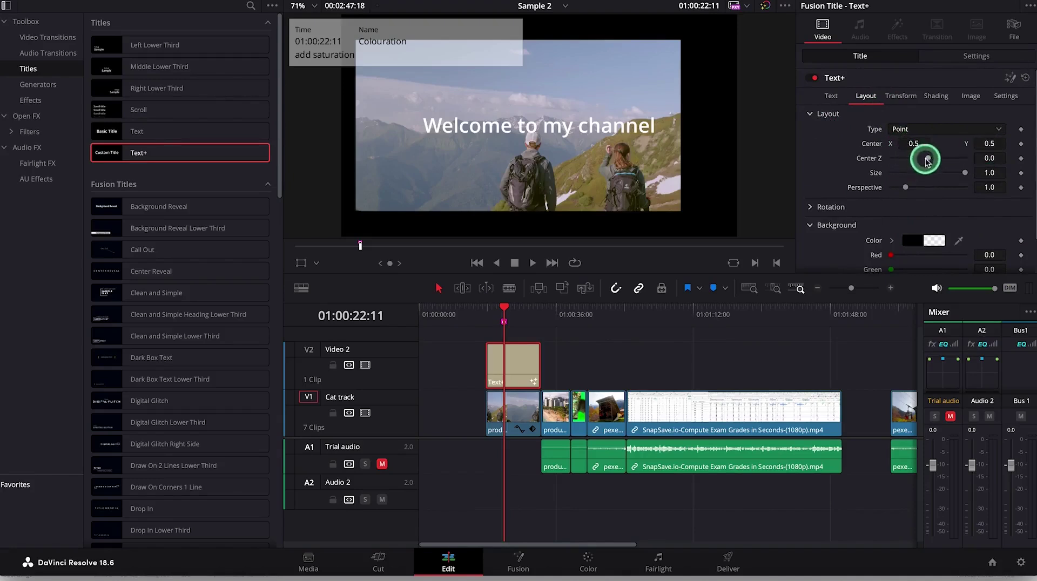
{"action": "left_click_drag", "start_coordinate": [931, 160], "coordinate": [931, 161]}
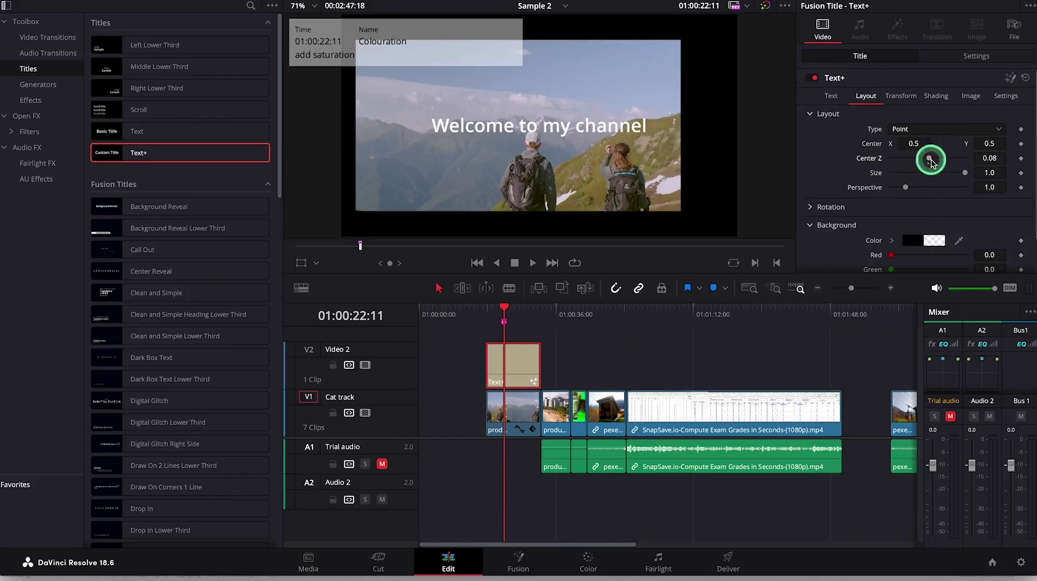
Step: Try rotating the Text+ title's layout to 18.3 on Y and 2.6 on Z, and reset all rotation angles to 0
{"action": "left_click", "coordinate": [810, 209]}
{"action": "scroll", "coordinate": [1029, 162], "scroll_direction": "down", "scroll_amount": 3}
{"action": "left_click_drag", "start_coordinate": [928, 174], "coordinate": [924, 201]}
{"action": "left_click", "coordinate": [934, 96]}
{"action": "double_click", "coordinate": [880, 174]}
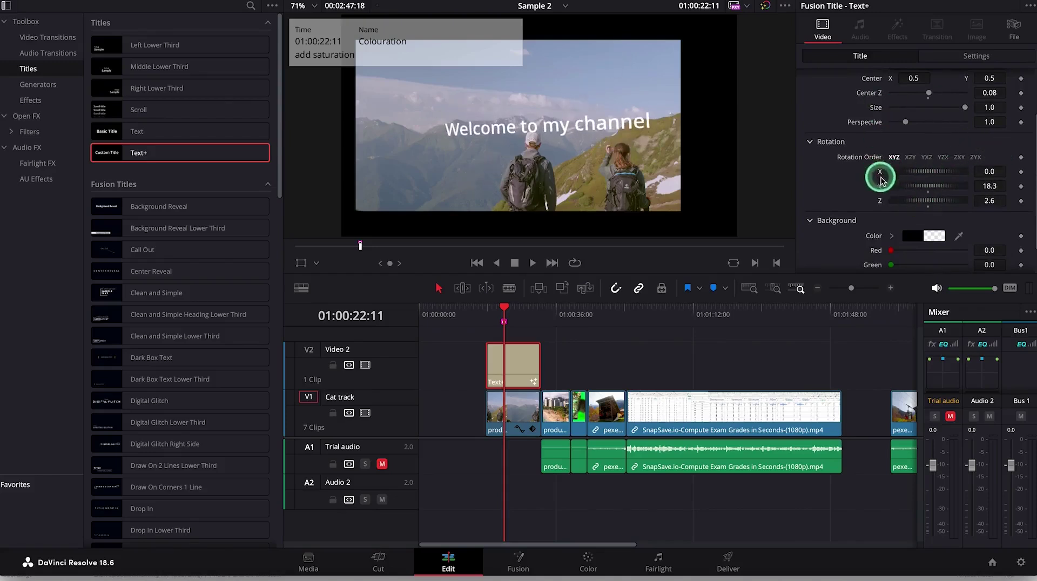
{"action": "double_click", "coordinate": [881, 186]}
{"action": "double_click", "coordinate": [881, 200]}
{"action": "left_click", "coordinate": [640, 165]}
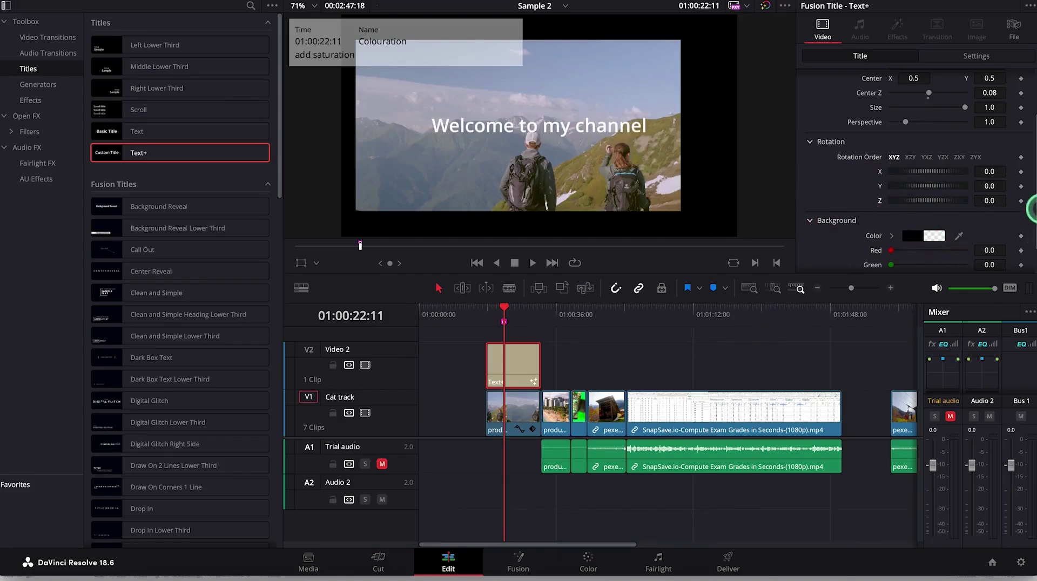
Step: Look at the transform and composite settings of the SnapSave.io exam grades clip
{"action": "scroll", "coordinate": [1029, 211], "scroll_direction": "down", "scroll_amount": 2}
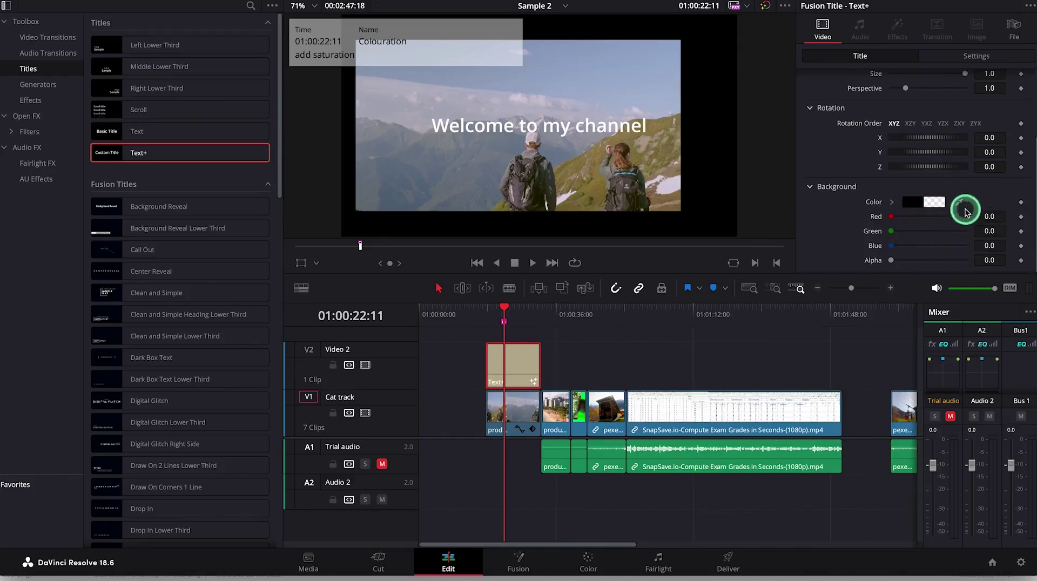
{"action": "left_click", "coordinate": [714, 468]}
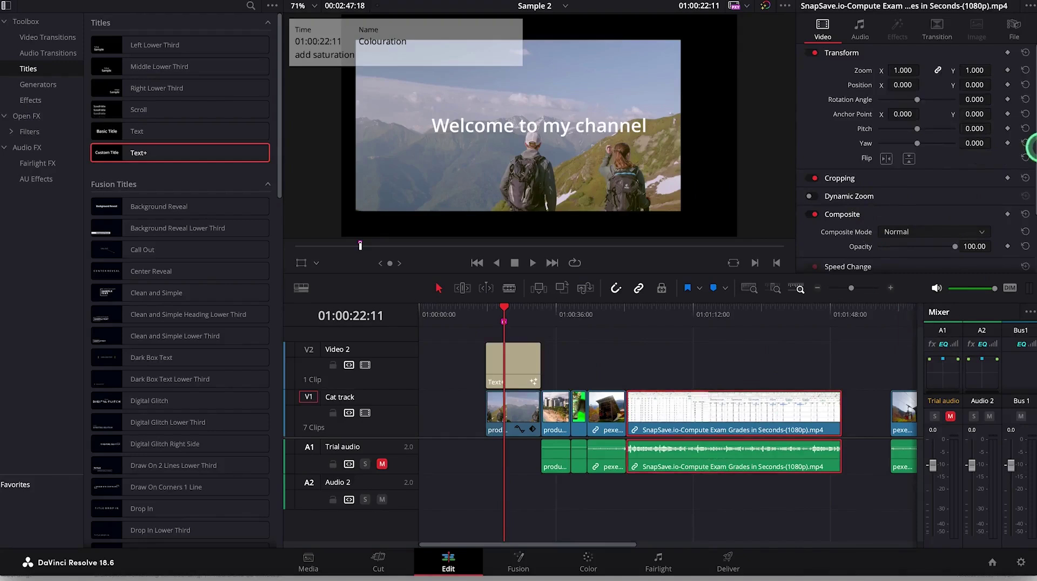
{"action": "scroll", "coordinate": [1002, 153], "scroll_direction": "down", "scroll_amount": 3}
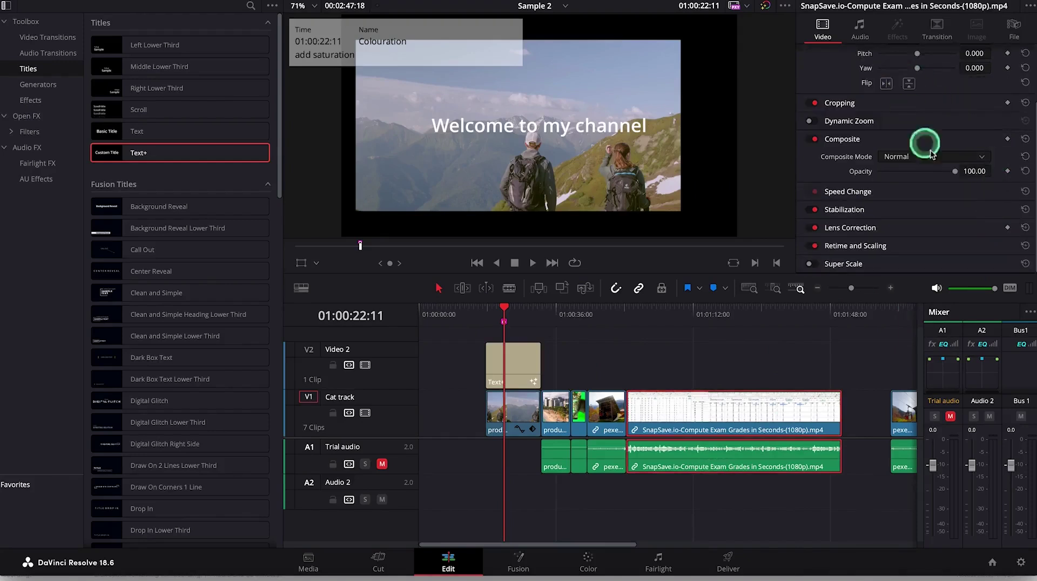
{"action": "scroll", "coordinate": [986, 219], "scroll_direction": "up", "scroll_amount": 3}
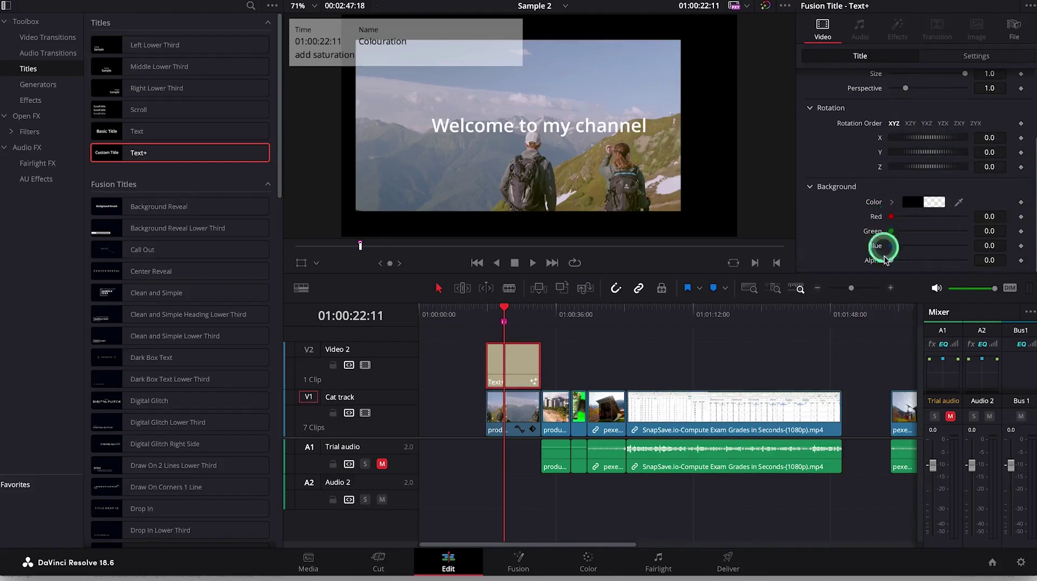
Step: Try adding red and green to the Text+ title's layout background colour, and return both to 0.0
{"action": "mouse_move", "coordinate": [892, 218]}
{"action": "left_mouse_down"}
{"action": "mouse_move", "coordinate": [908, 216]}
{"action": "mouse_move", "coordinate": [895, 218]}
{"action": "left_mouse_up"}
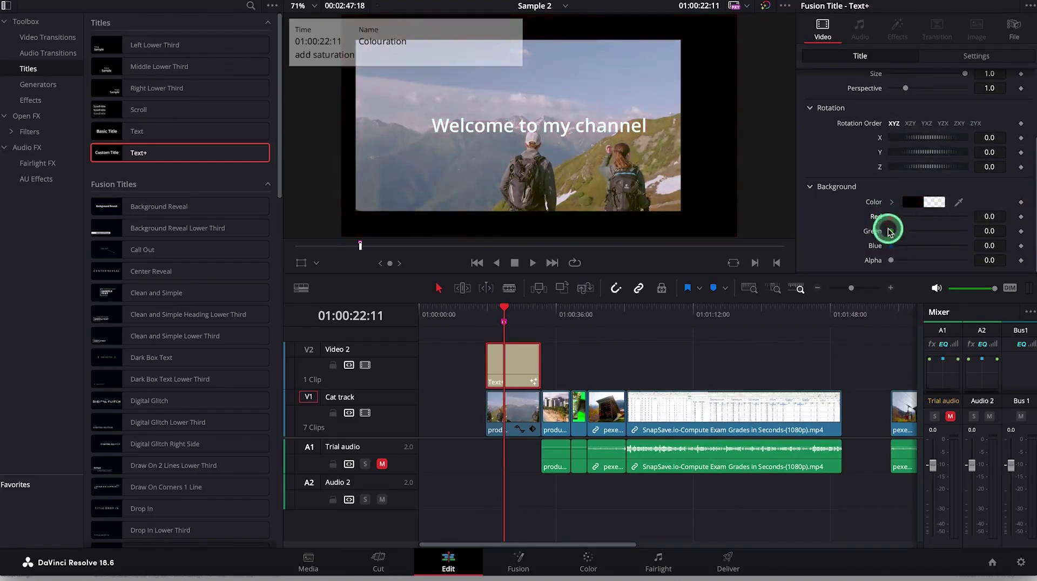
{"action": "mouse_move", "coordinate": [892, 232]}
{"action": "left_mouse_down"}
{"action": "mouse_move", "coordinate": [913, 232]}
{"action": "mouse_move", "coordinate": [882, 230]}
{"action": "left_mouse_up"}
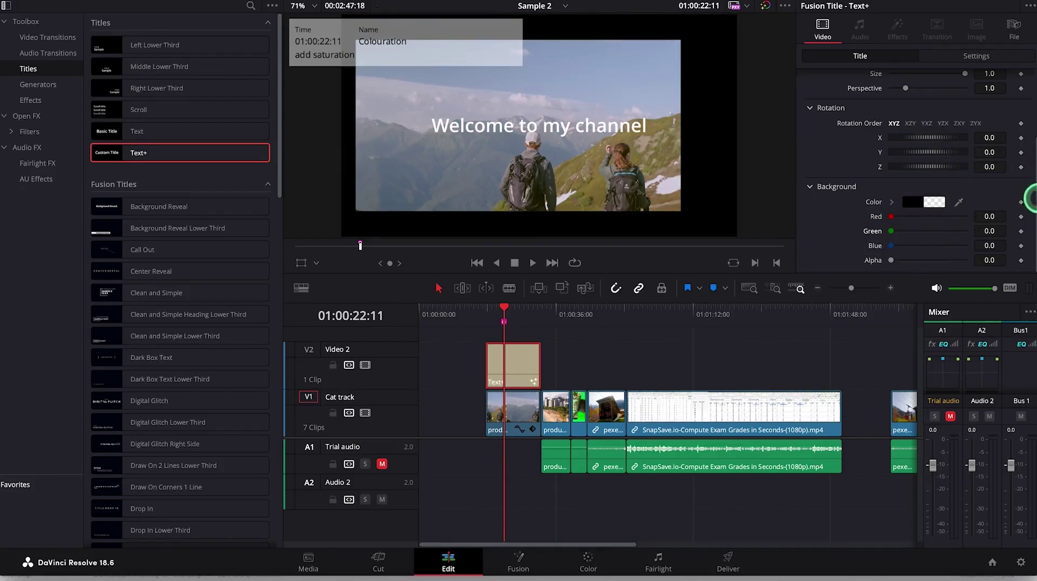
{"action": "left_click_drag", "start_coordinate": [1032, 199], "coordinate": [1033, 100]}
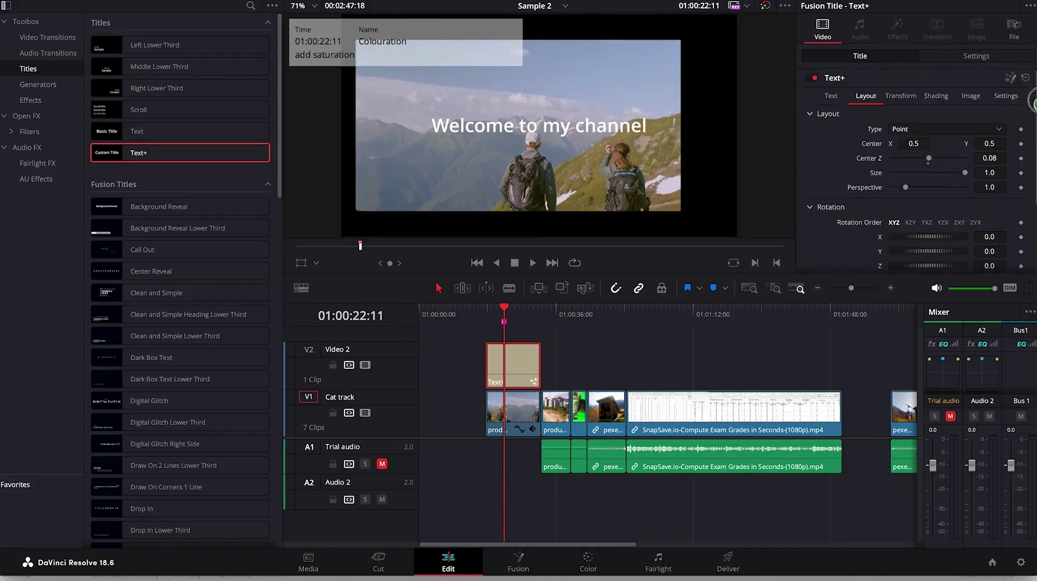
Step: Set Pivot Z to -0.023 in the Text+ title's character transform and expose its rotation, shear and size settings
{"action": "left_click", "coordinate": [901, 96]}
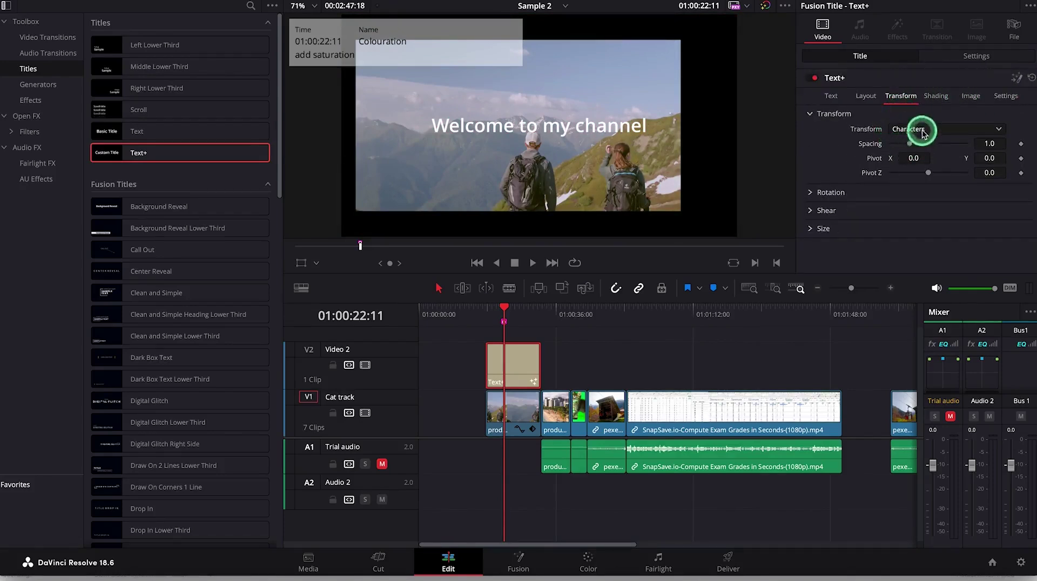
{"action": "left_click", "coordinate": [997, 130]}
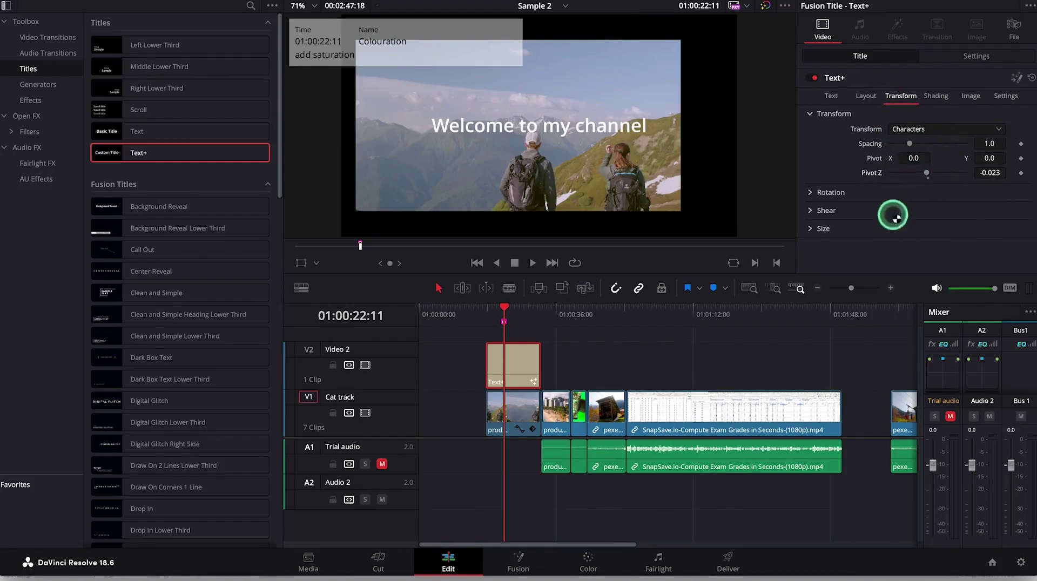
{"action": "left_click", "coordinate": [811, 194]}
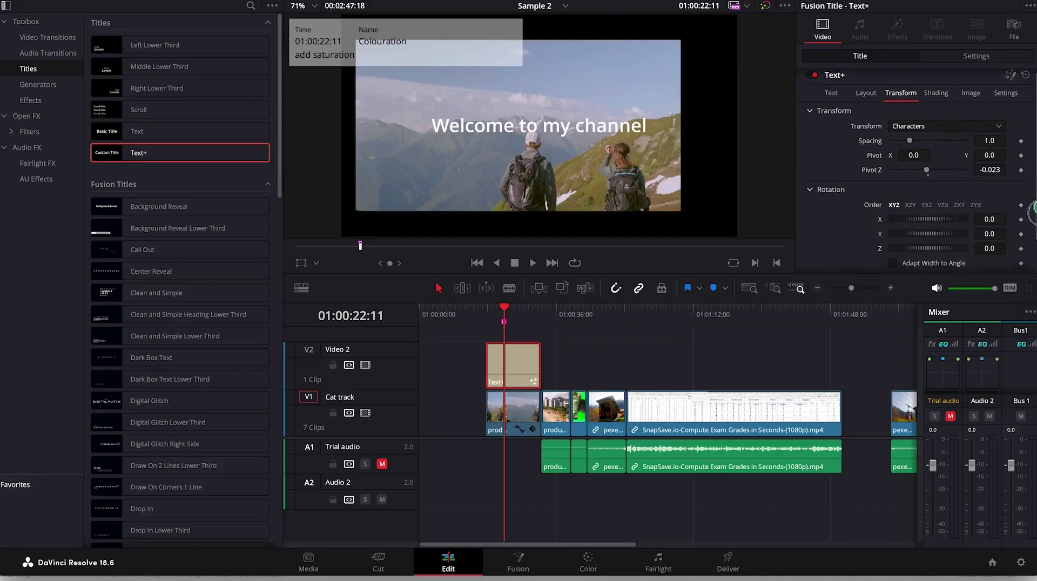
{"action": "scroll", "coordinate": [1031, 254], "scroll_direction": "down", "scroll_amount": 2}
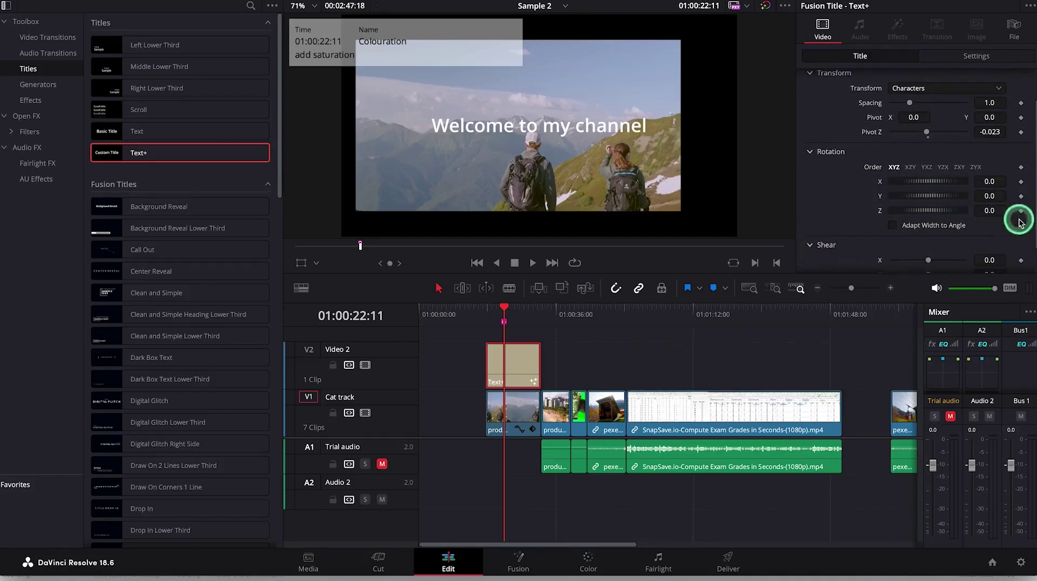
{"action": "scroll", "coordinate": [1029, 196], "scroll_direction": "down", "scroll_amount": 2}
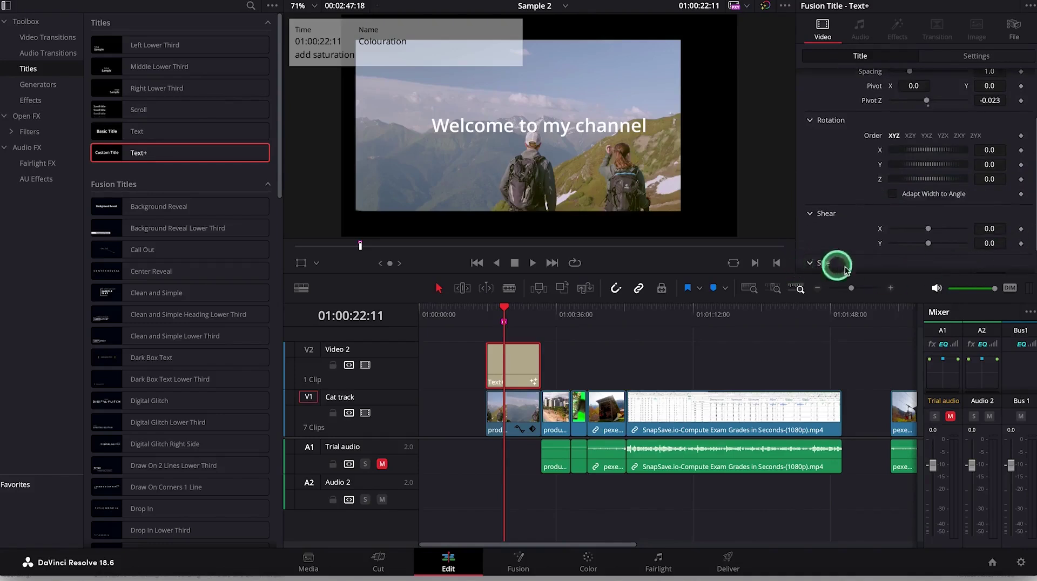
{"action": "scroll", "coordinate": [1031, 192], "scroll_direction": "down", "scroll_amount": 2}
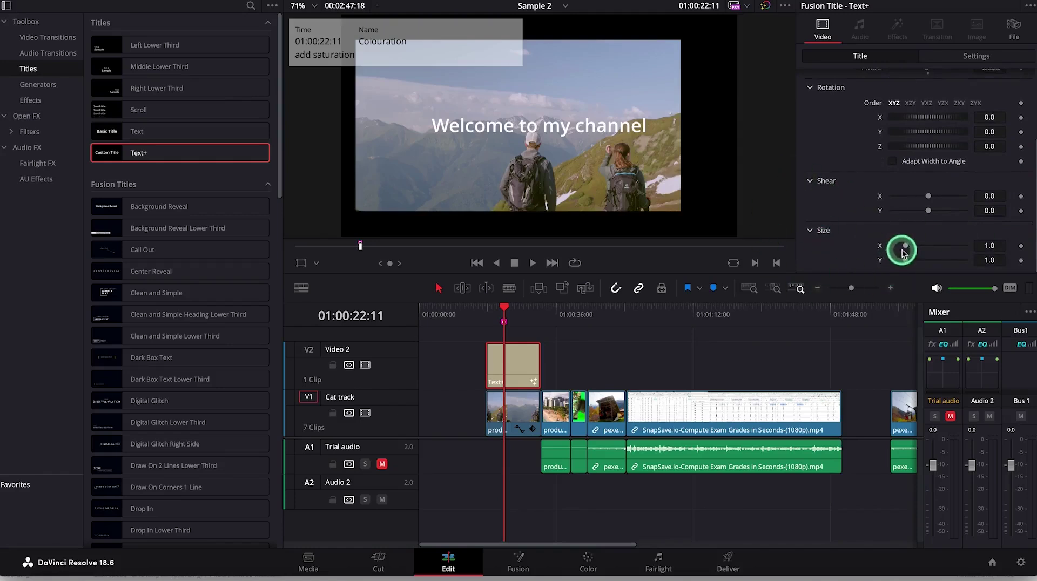
Step: Try a character size X of 0.906 on the Text+ title and reset it to 1.0
{"action": "left_click_drag", "start_coordinate": [908, 249], "coordinate": [907, 252]}
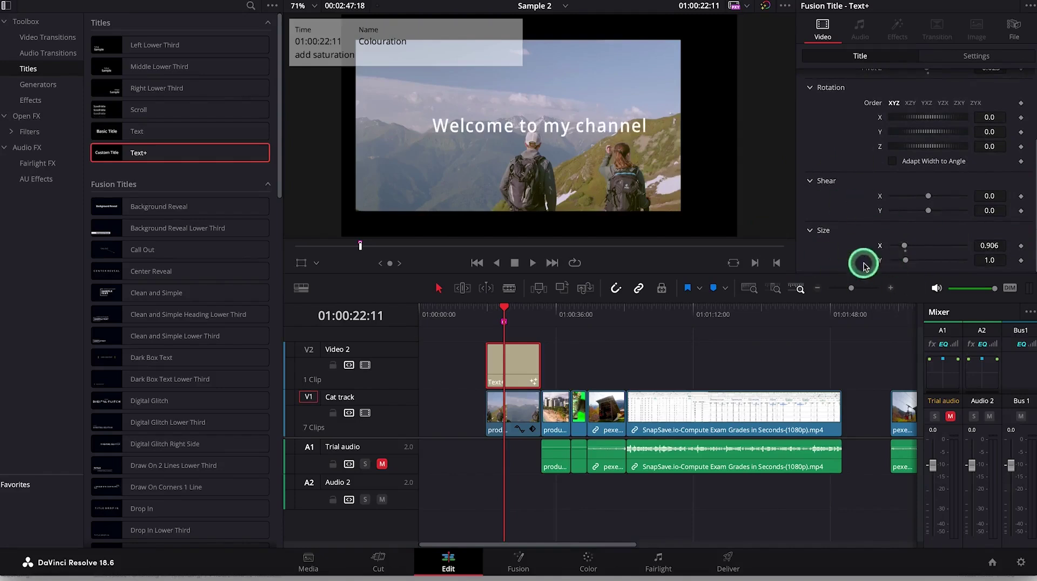
{"action": "double_click", "coordinate": [877, 245]}
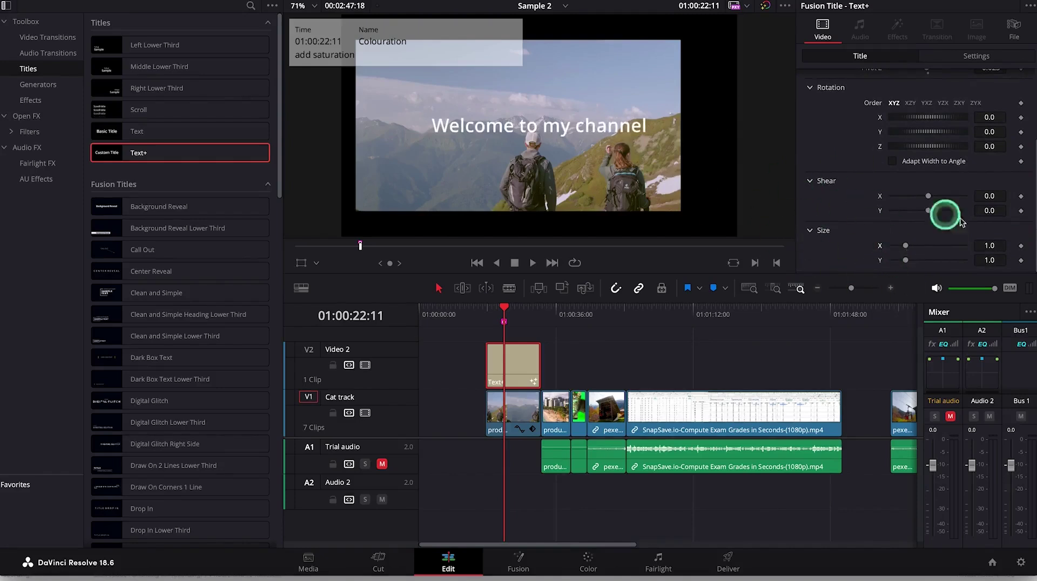
{"action": "scroll", "coordinate": [1032, 215], "scroll_direction": "up", "scroll_amount": 4}
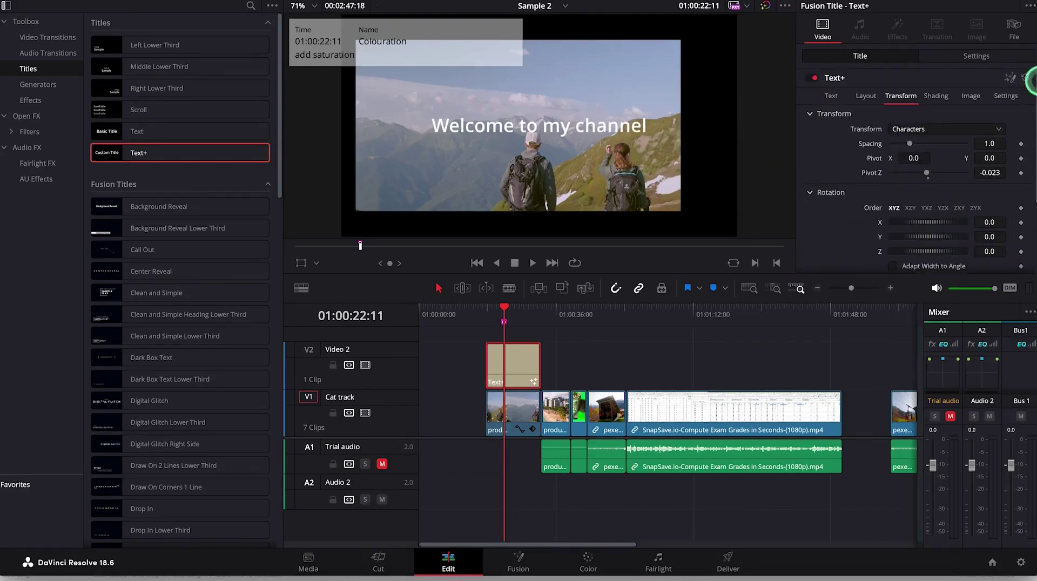
Step: Review the Text+ title's shading element, fill colour and softness options, and its image settings
{"action": "left_click", "coordinate": [939, 96]}
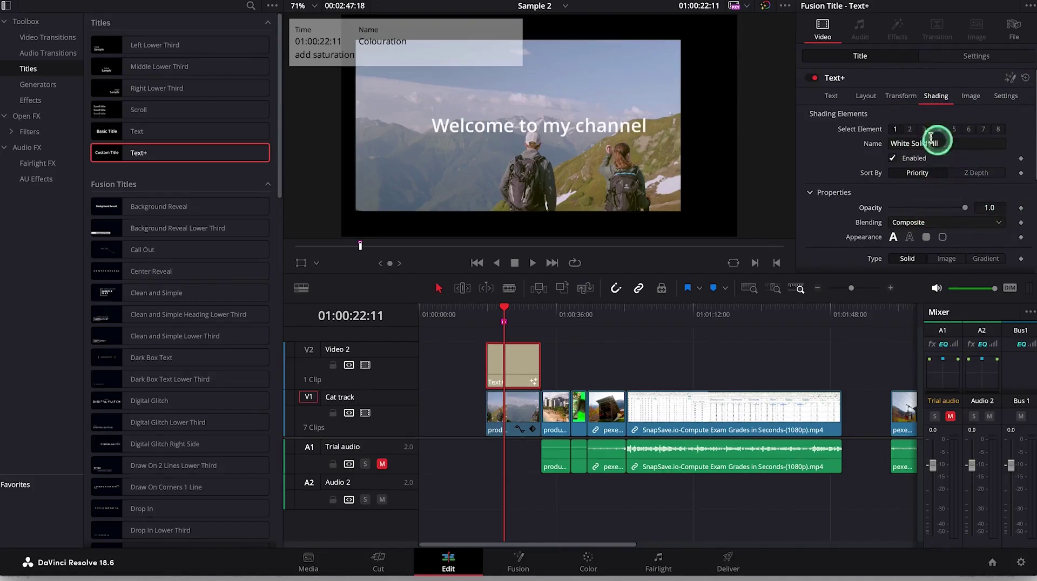
{"action": "scroll", "coordinate": [1031, 158], "scroll_direction": "down", "scroll_amount": 3}
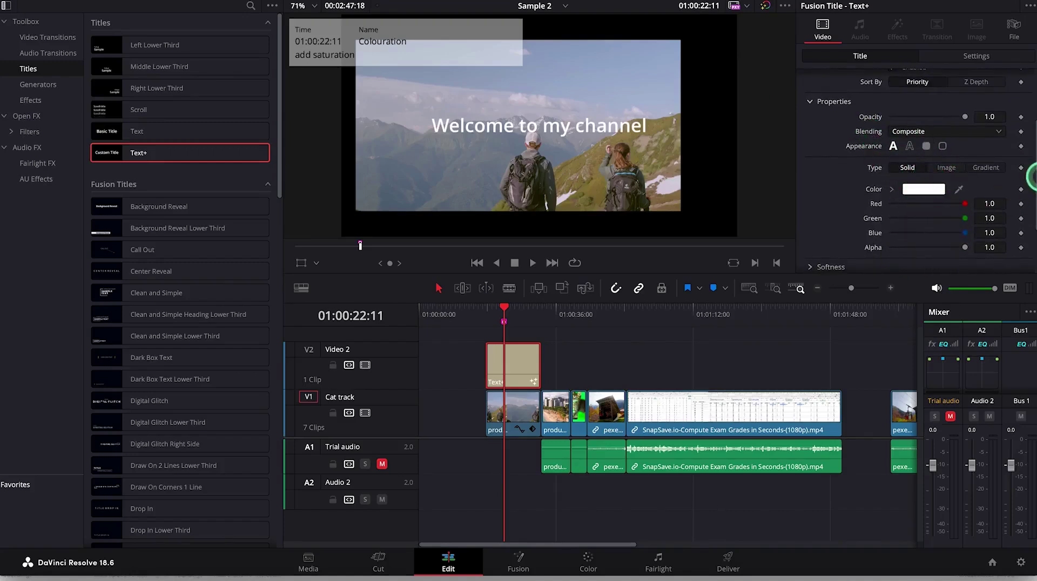
{"action": "scroll", "coordinate": [1029, 178], "scroll_direction": "down", "scroll_amount": 3}
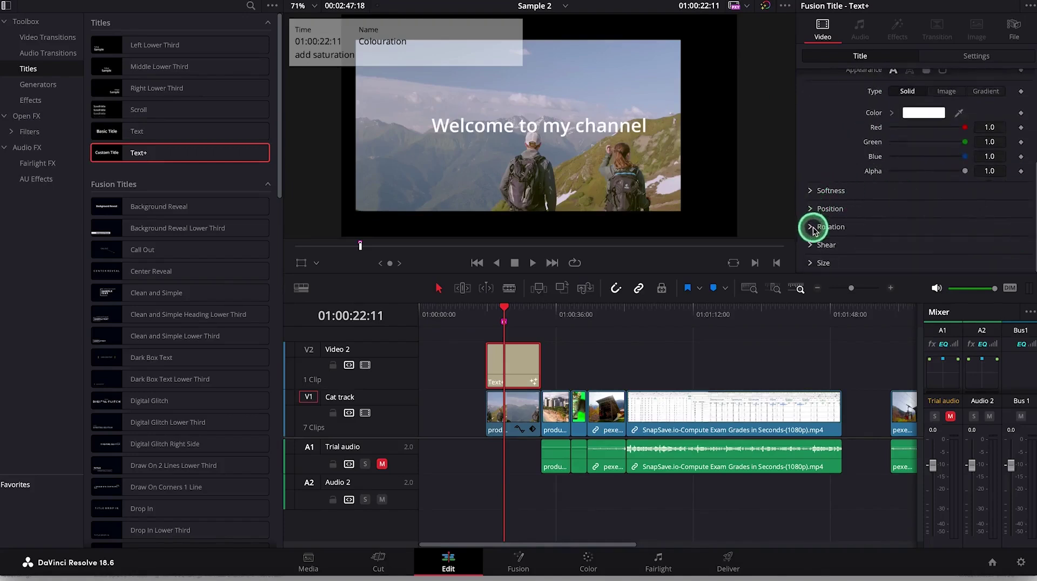
{"action": "left_click", "coordinate": [812, 191]}
{"action": "left_click_drag", "start_coordinate": [1035, 179], "coordinate": [1034, 214]}
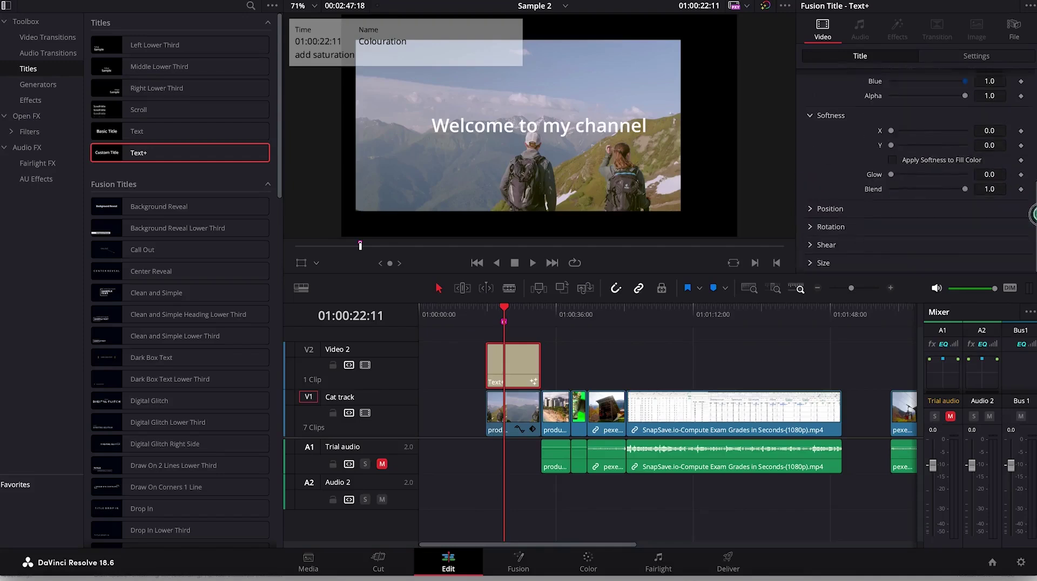
{"action": "left_click_drag", "start_coordinate": [1032, 212], "coordinate": [1033, 89]}
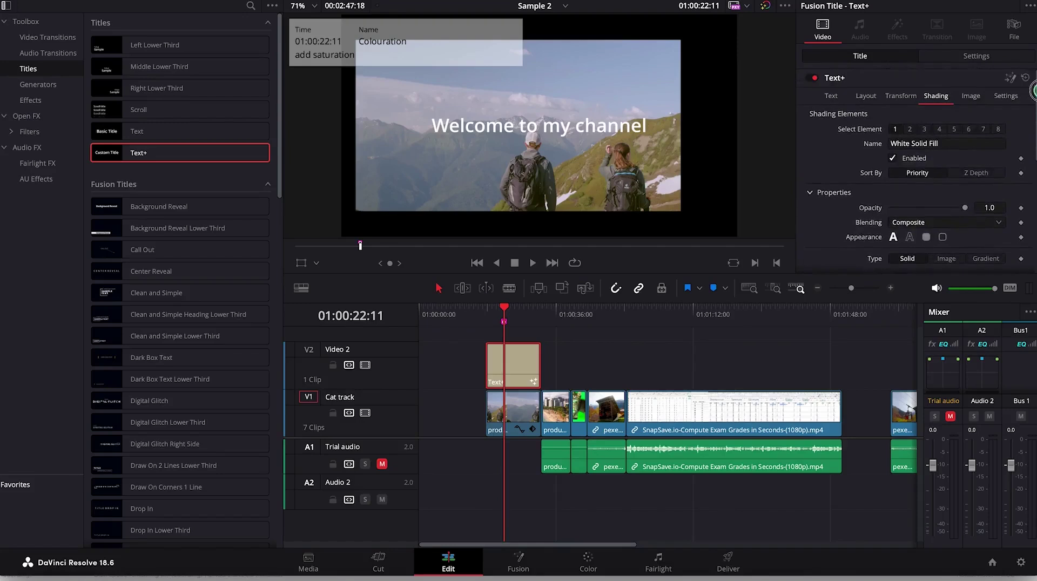
{"action": "left_click", "coordinate": [970, 99]}
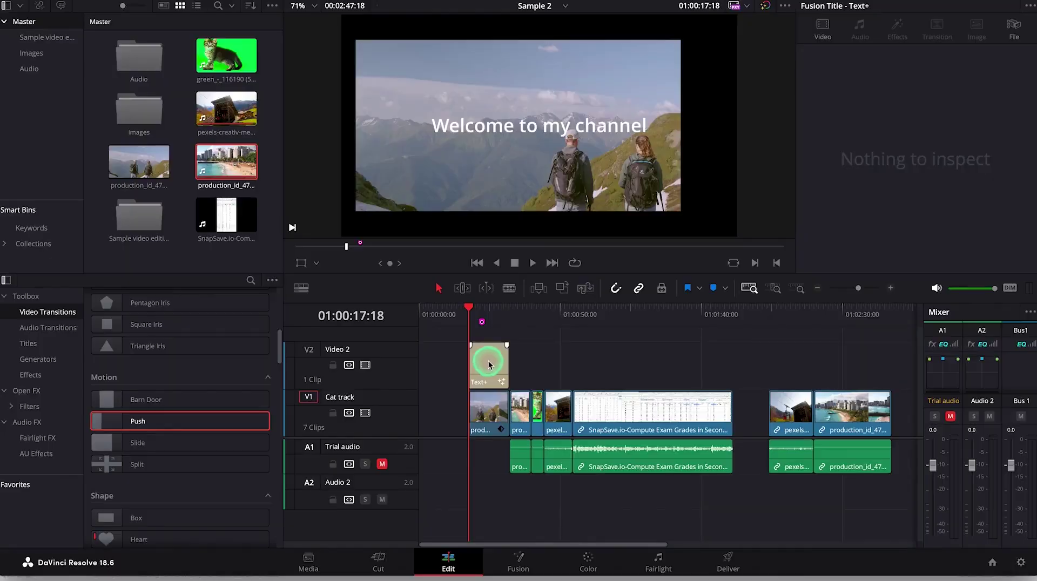
{"action": "left_click", "coordinate": [485, 357]}
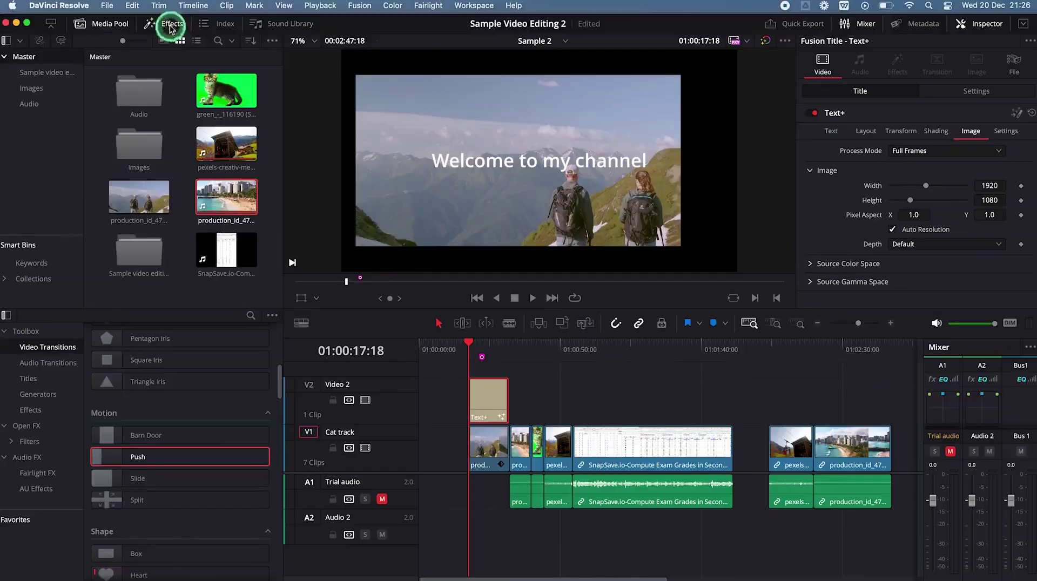
Step: Hide the Media Pool and add an Edge Wipe transition to the start of the Text+ title clip
{"action": "left_click", "coordinate": [98, 23]}
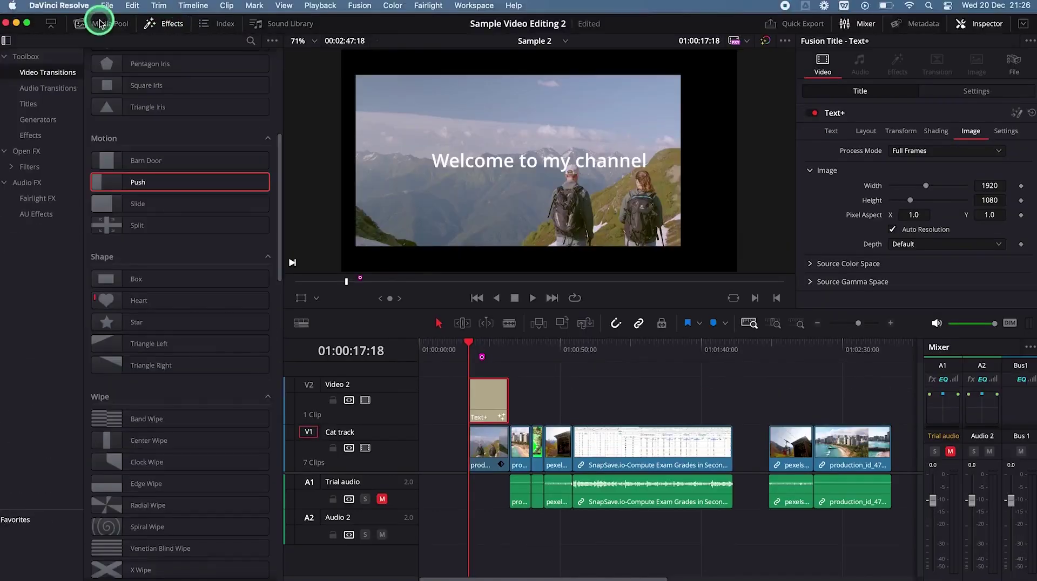
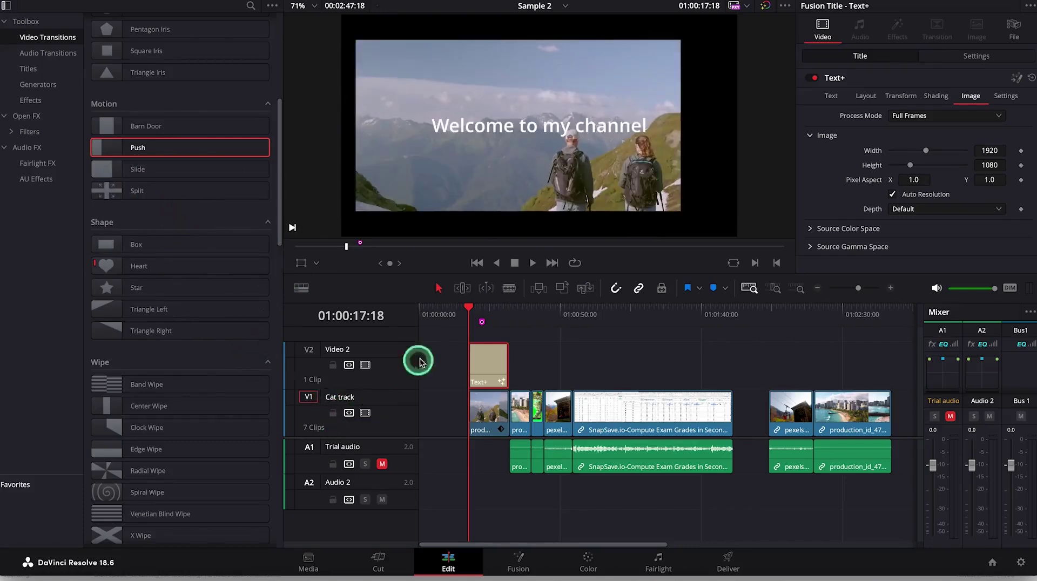
{"action": "scroll", "coordinate": [157, 279], "scroll_direction": "down", "scroll_amount": 4}
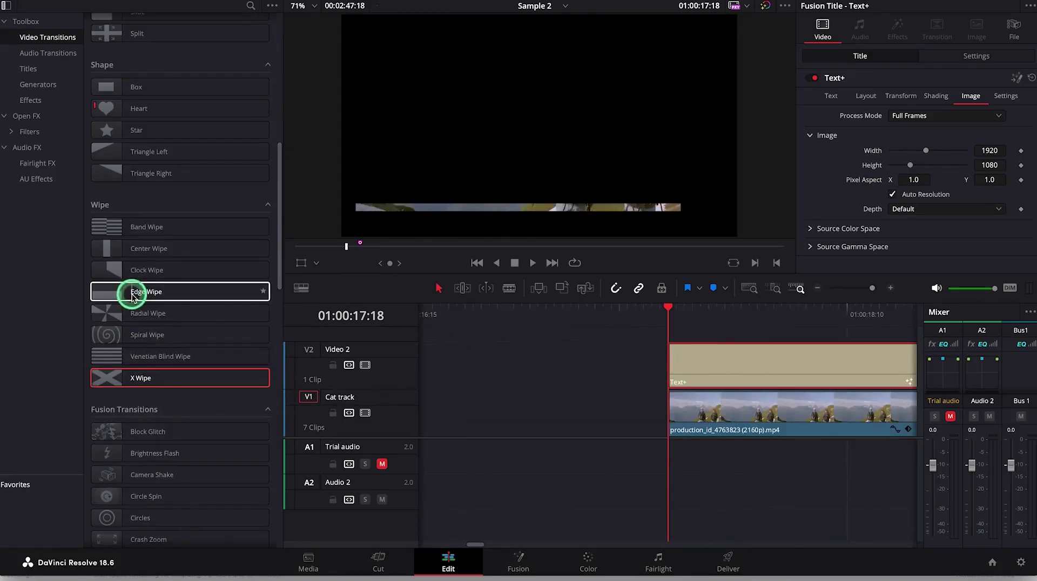
{"action": "left_click_drag", "start_coordinate": [132, 298], "coordinate": [687, 382]}
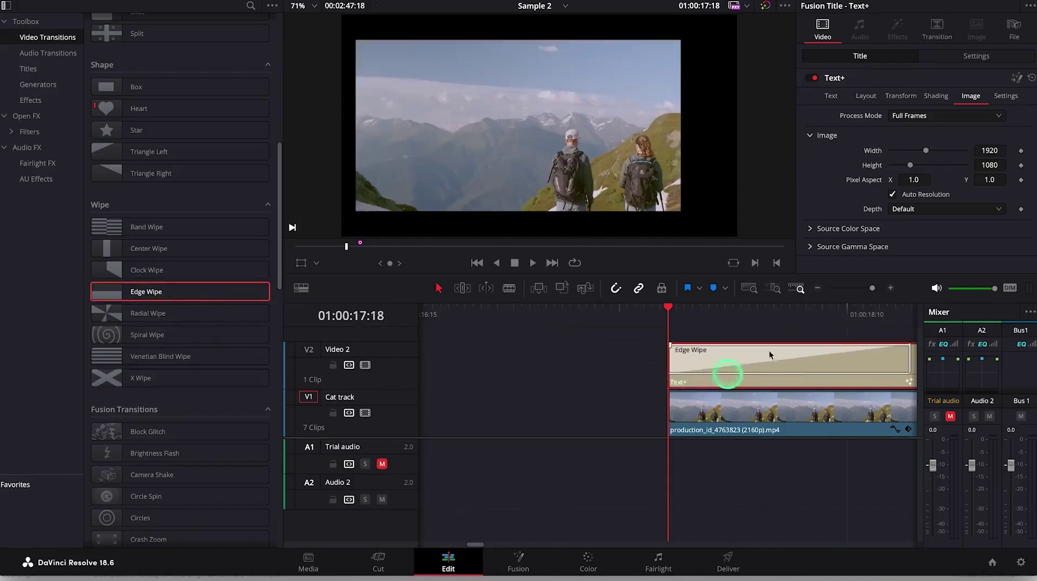
Step: Lengthen the Edge Wipe transition at the start of the Text+ clip to 2.5 seconds (75 frames)
{"action": "left_click", "coordinate": [817, 288]}
{"action": "left_click", "coordinate": [817, 288]}
{"action": "left_click", "coordinate": [817, 288]}
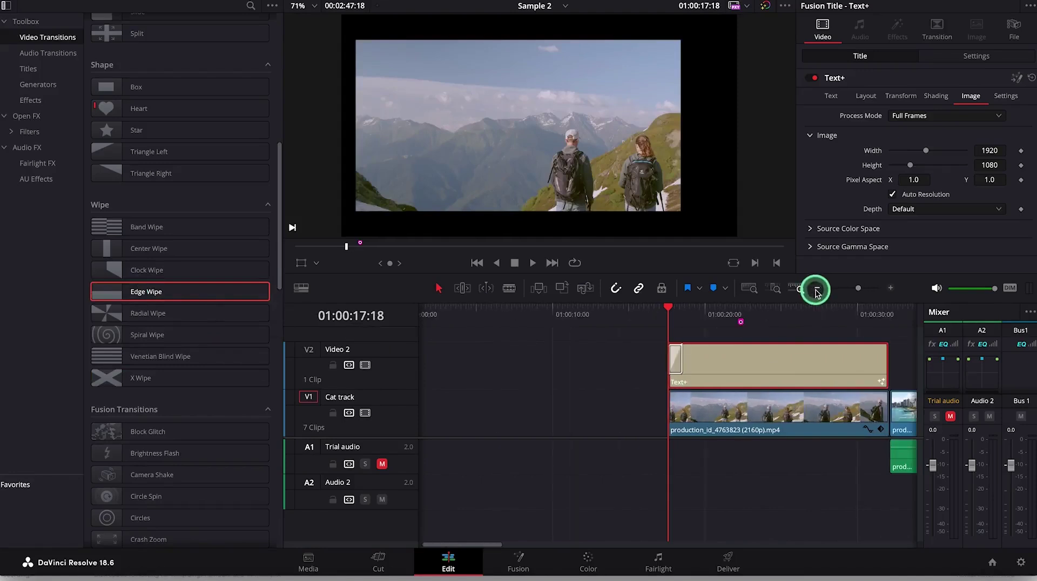
{"action": "left_click", "coordinate": [693, 349]}
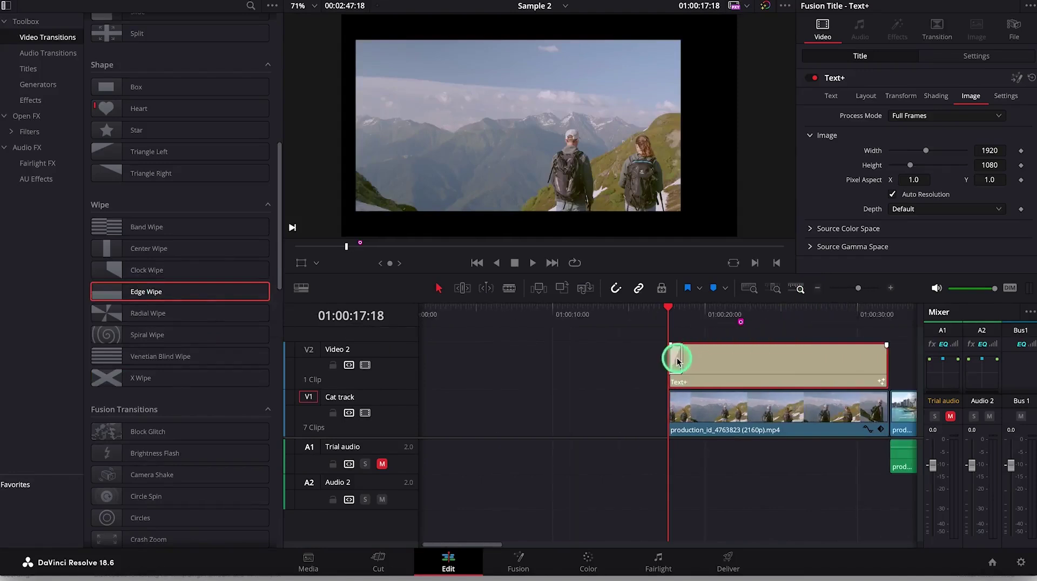
{"action": "left_click", "coordinate": [678, 361]}
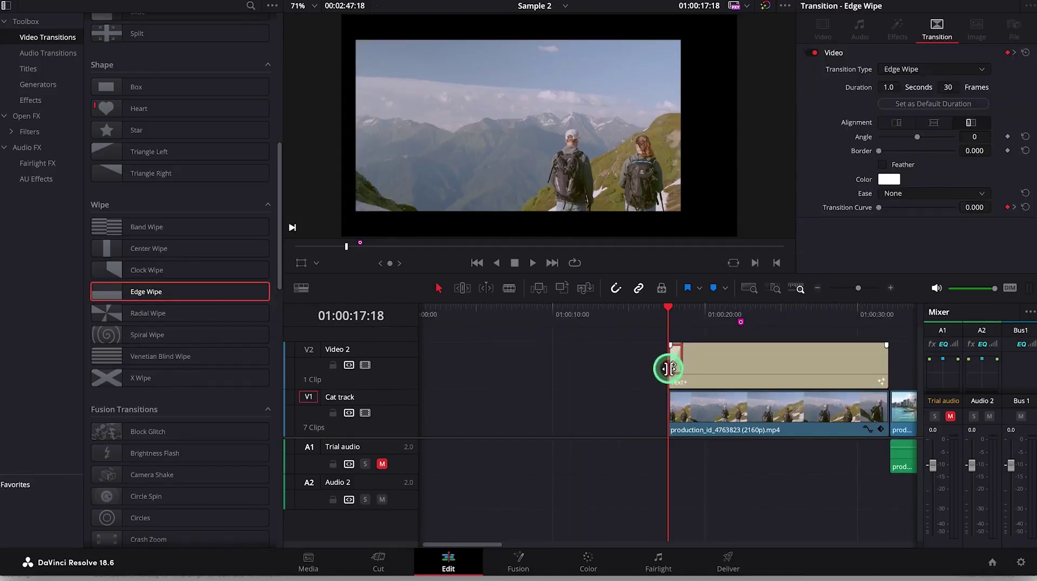
{"action": "left_click", "coordinate": [672, 377]}
{"action": "left_click_drag", "start_coordinate": [681, 364], "coordinate": [701, 367]}
{"action": "left_click", "coordinate": [667, 383]}
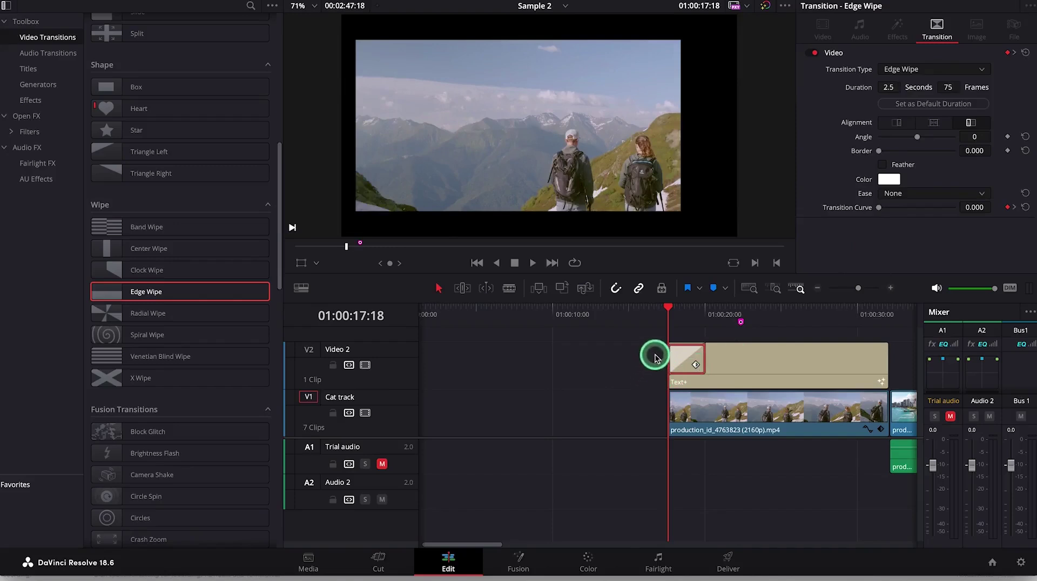
Step: Play back the start of the Text+ title to preview the Edge Wipe transition
{"action": "left_click", "coordinate": [647, 394]}
{"action": "key", "text": "space"}
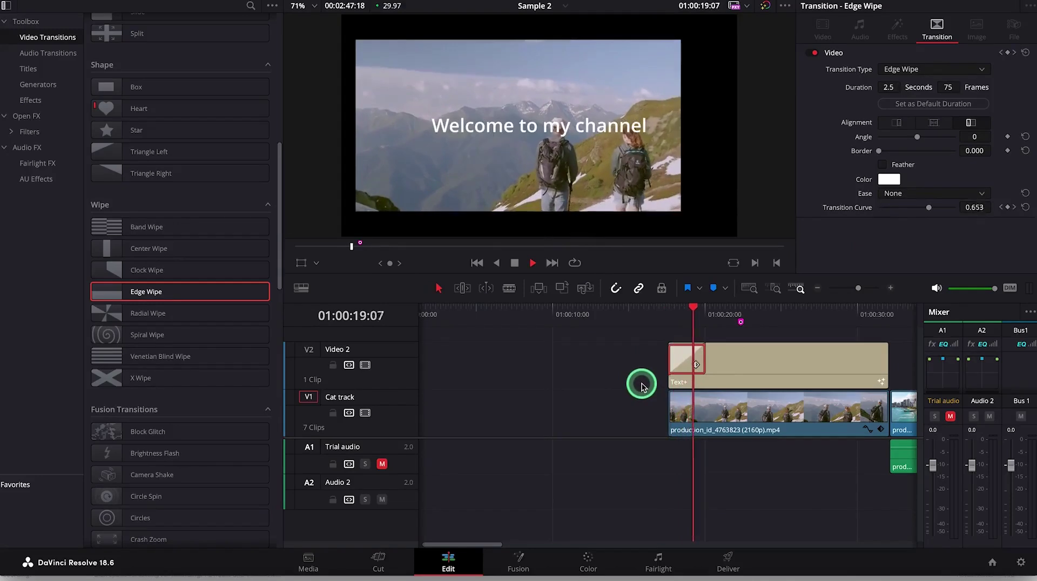
{"action": "key", "text": "space"}
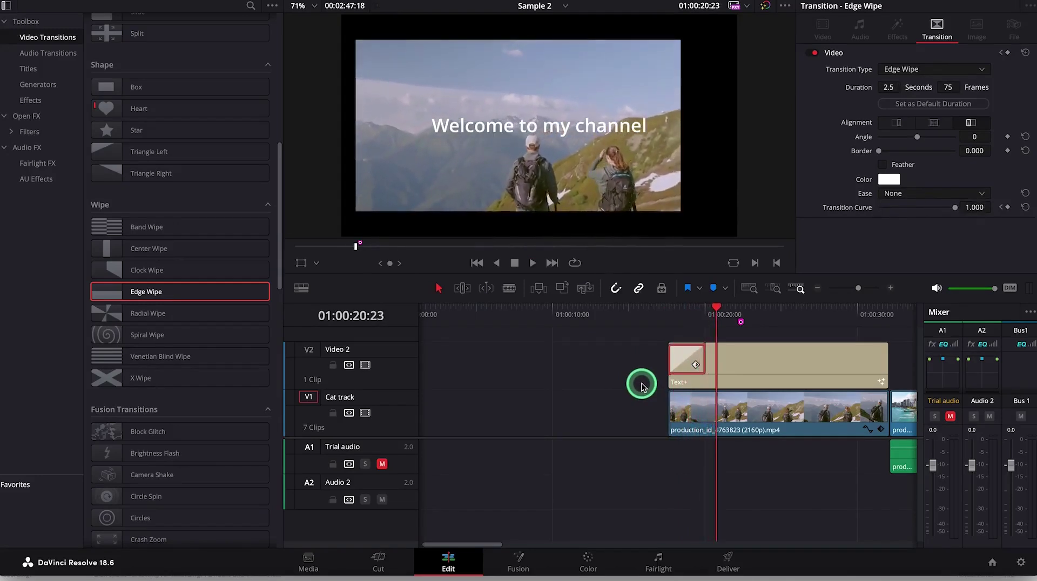
Step: Change the Text+ title's opening transition from Edge Wipe to Box and play it back from the clip's start
{"action": "left_click", "coordinate": [700, 363]}
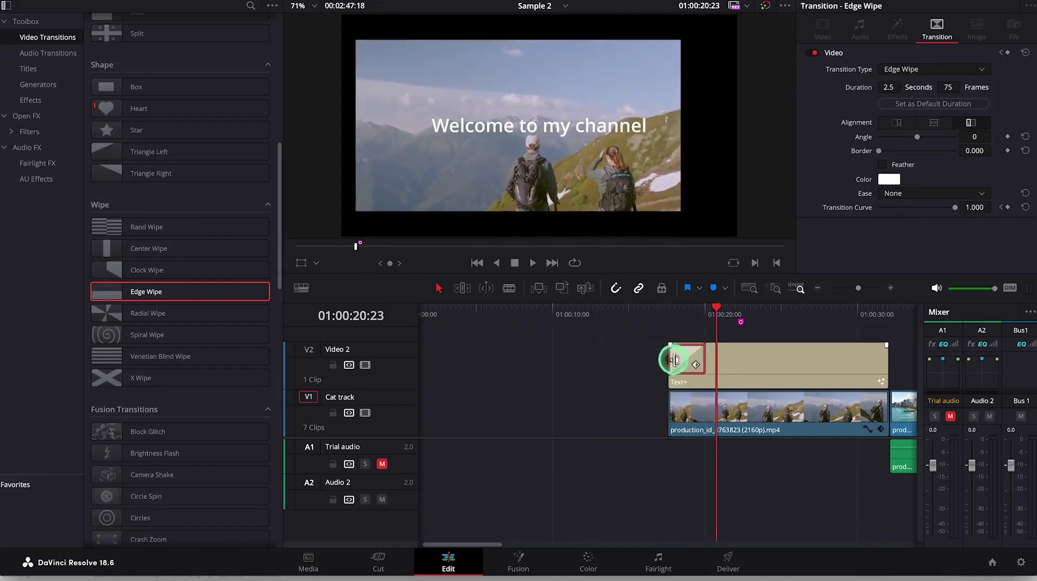
{"action": "left_click", "coordinate": [983, 69]}
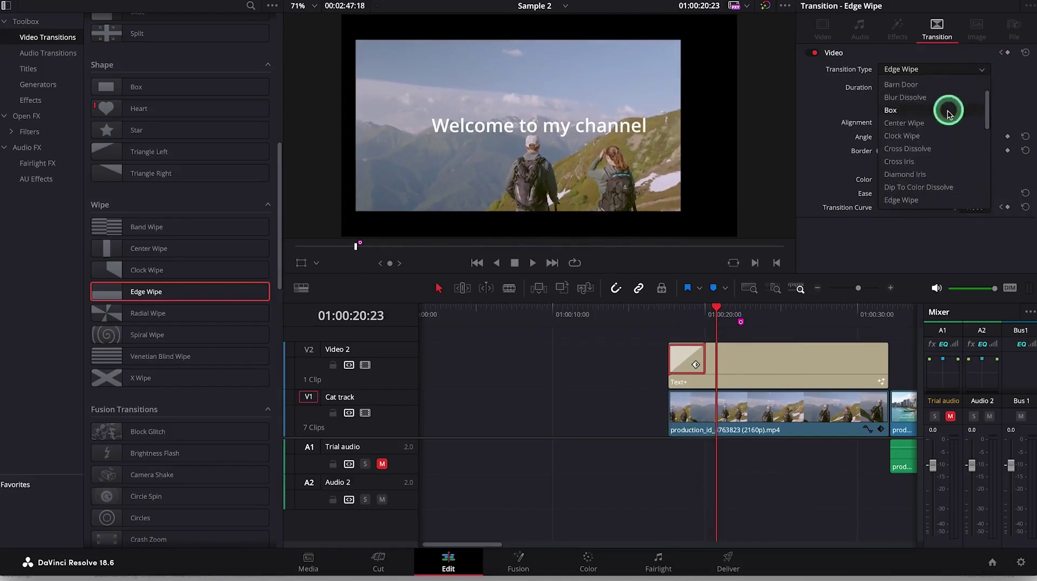
{"action": "left_click", "coordinate": [945, 111]}
{"action": "left_click_drag", "start_coordinate": [713, 303], "coordinate": [667, 305]}
{"action": "key", "text": "space"}
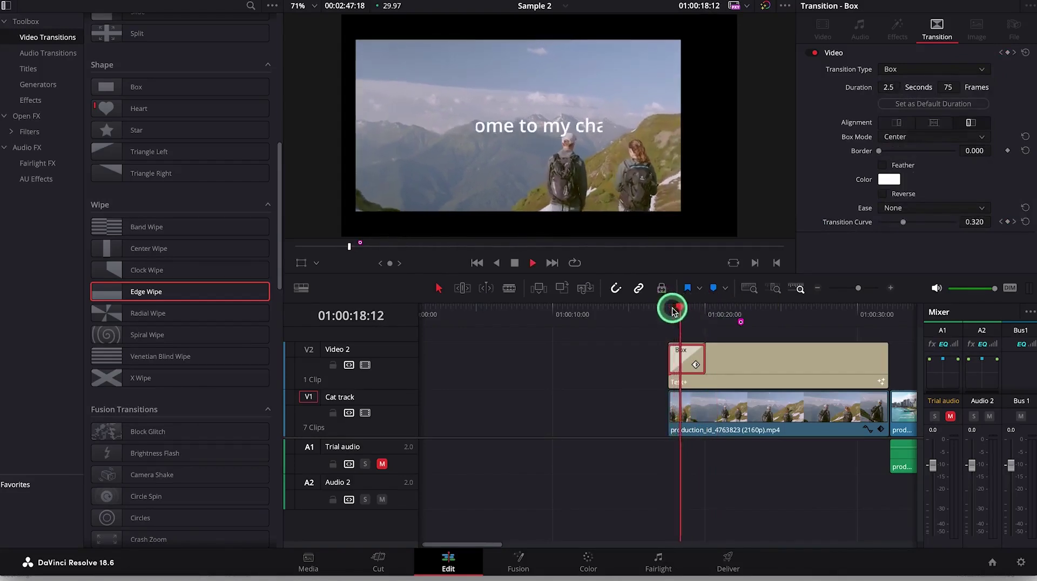
{"action": "key", "text": "space"}
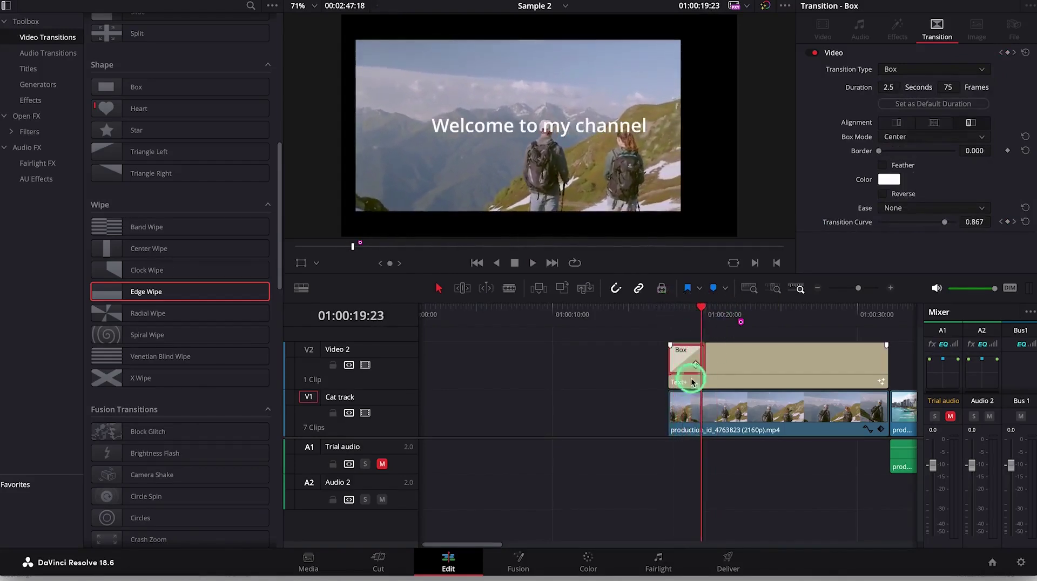
Step: Change the Text+ title's opening transition to Barn Door and play it back from the clip's start
{"action": "left_click", "coordinate": [931, 70]}
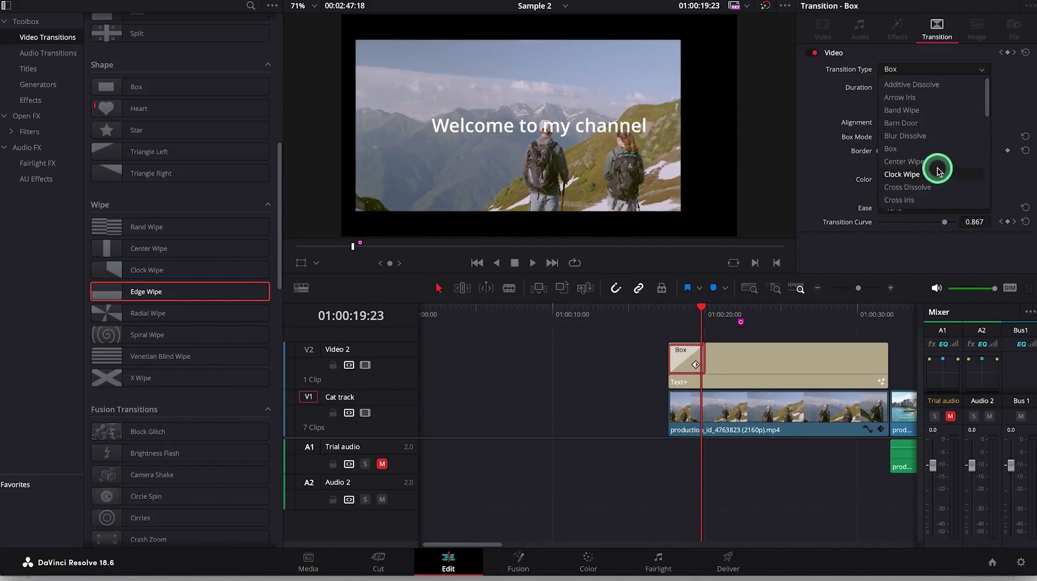
{"action": "left_click", "coordinate": [939, 123]}
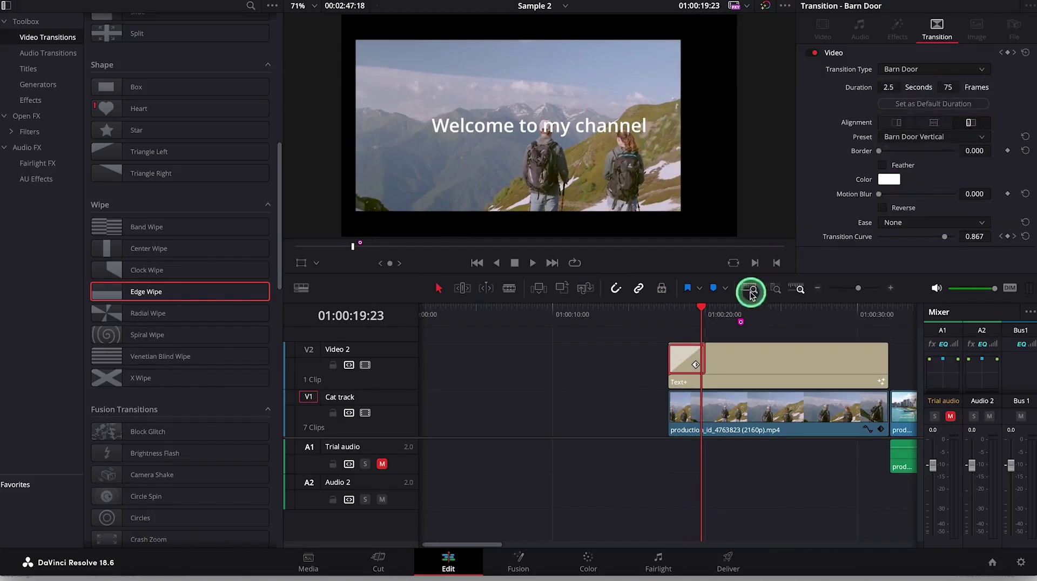
{"action": "left_click", "coordinate": [706, 307]}
{"action": "left_click", "coordinate": [672, 310]}
{"action": "key", "text": "space"}
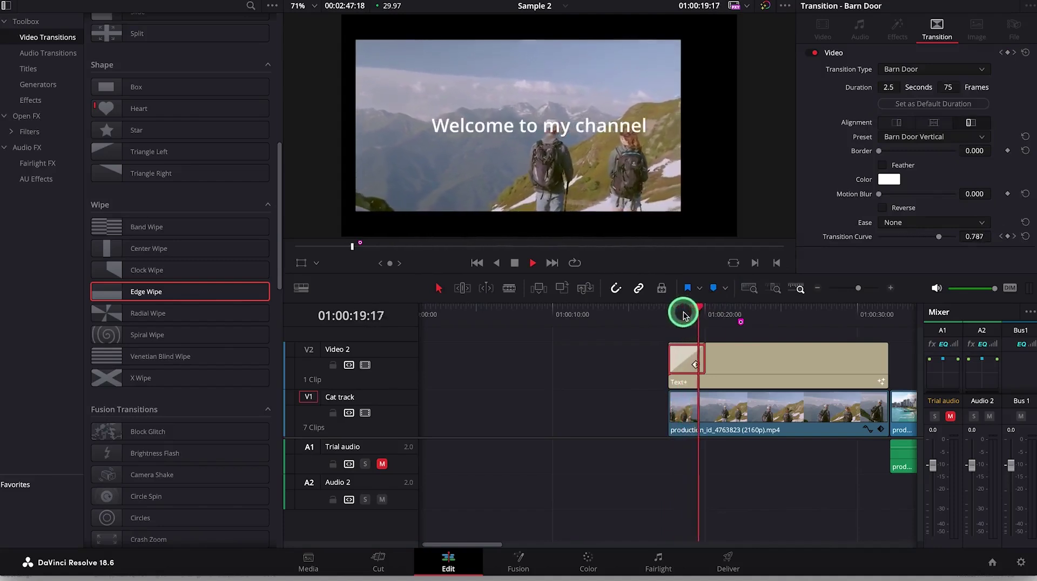
{"action": "left_click", "coordinate": [670, 366]}
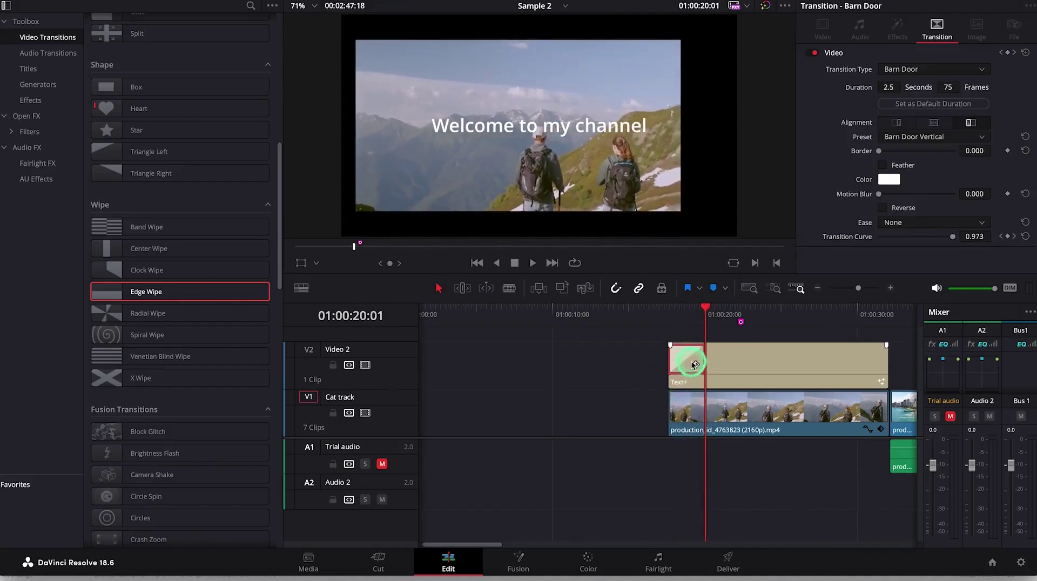
Step: Set the duration of the Text+ title's Barn Door transition to 1.7 seconds (51 frames)
{"action": "left_click_drag", "start_coordinate": [706, 355], "coordinate": [695, 357]}
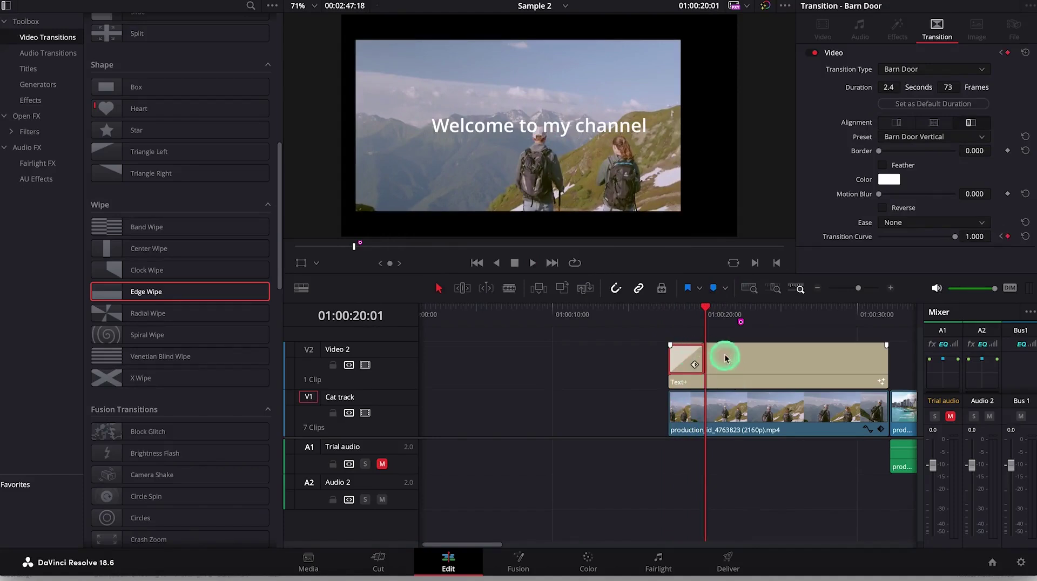
{"action": "left_click", "coordinate": [717, 309]}
{"action": "left_click_drag", "start_coordinate": [705, 353], "coordinate": [705, 352]}
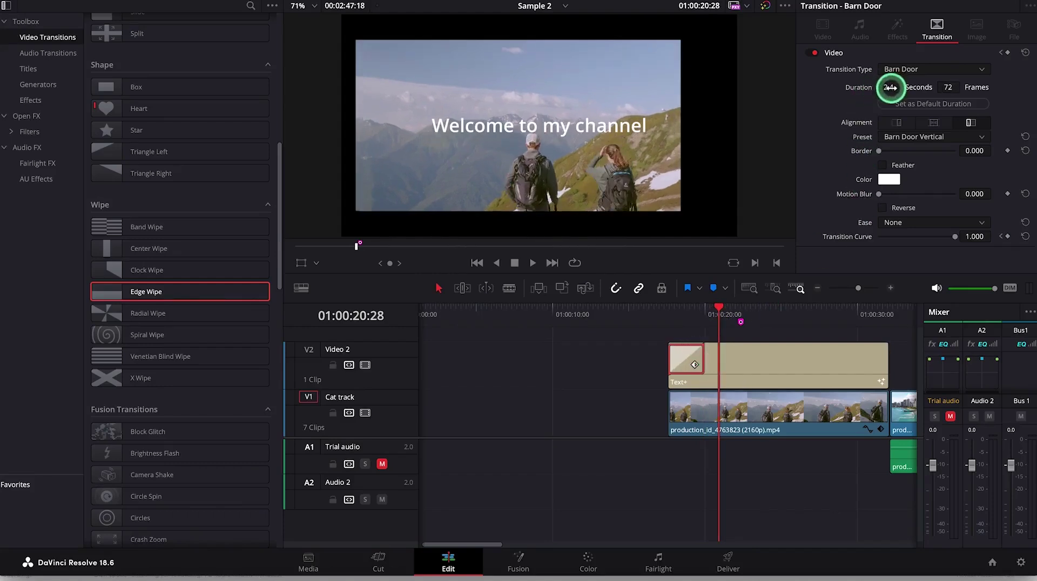
{"action": "left_click_drag", "start_coordinate": [889, 87], "coordinate": [901, 87]}
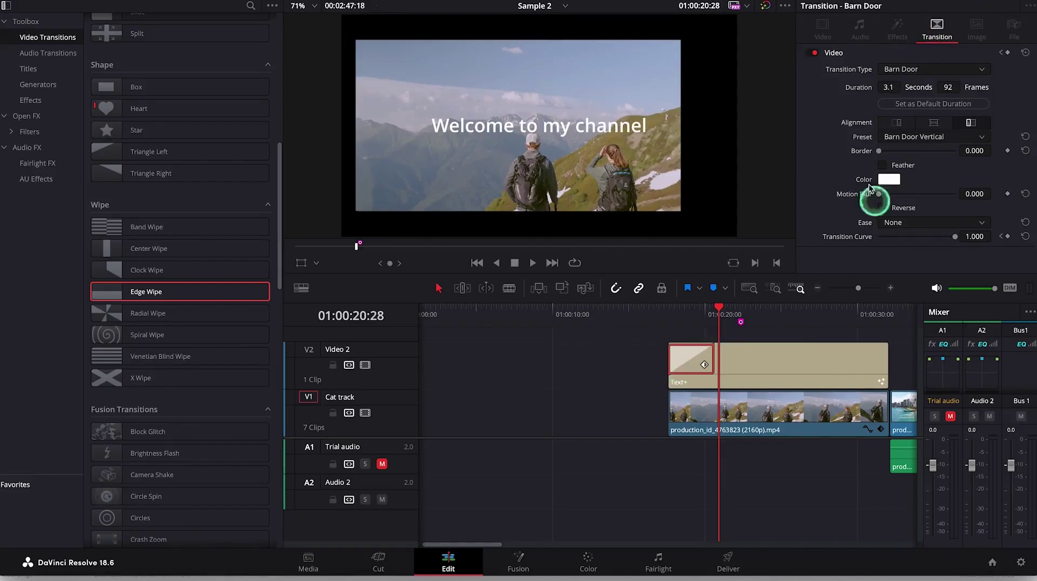
{"action": "left_click_drag", "start_coordinate": [886, 88], "coordinate": [887, 90]}
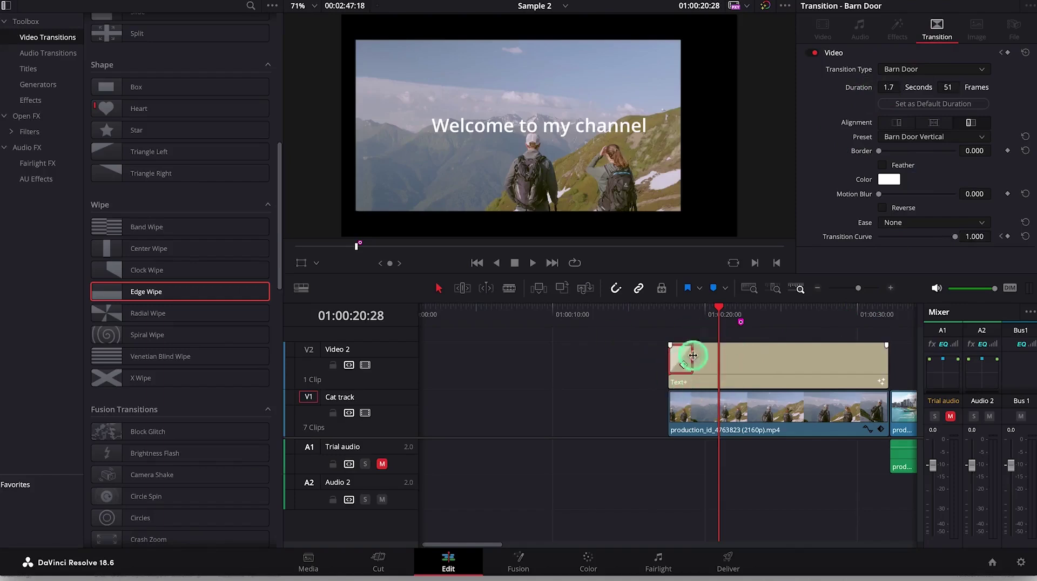
Step: Play back the start of the Text+ title to preview the shortened Barn Door transition
{"action": "left_click_drag", "start_coordinate": [717, 312], "coordinate": [672, 314]}
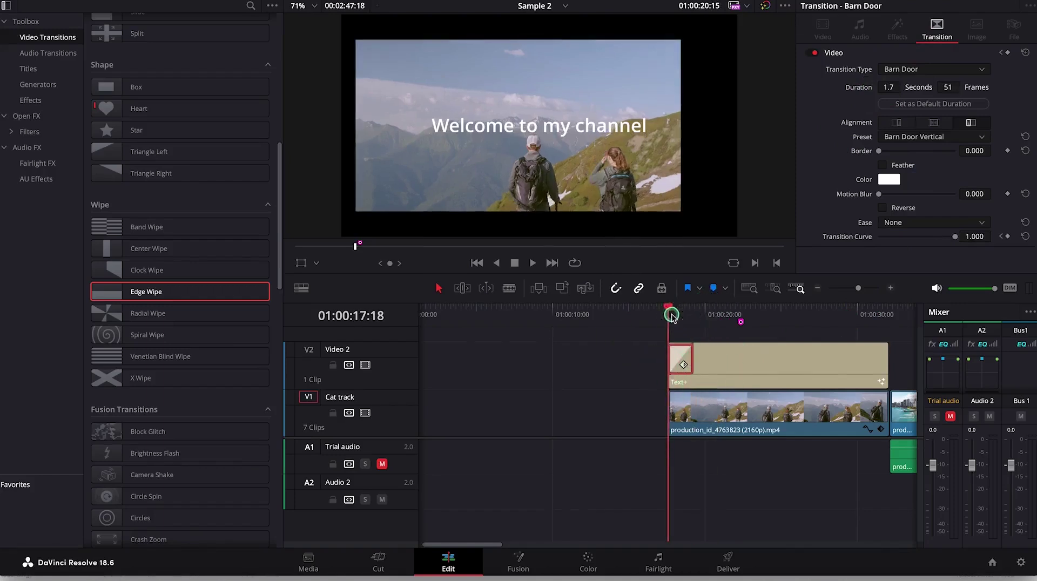
{"action": "key", "text": "space"}
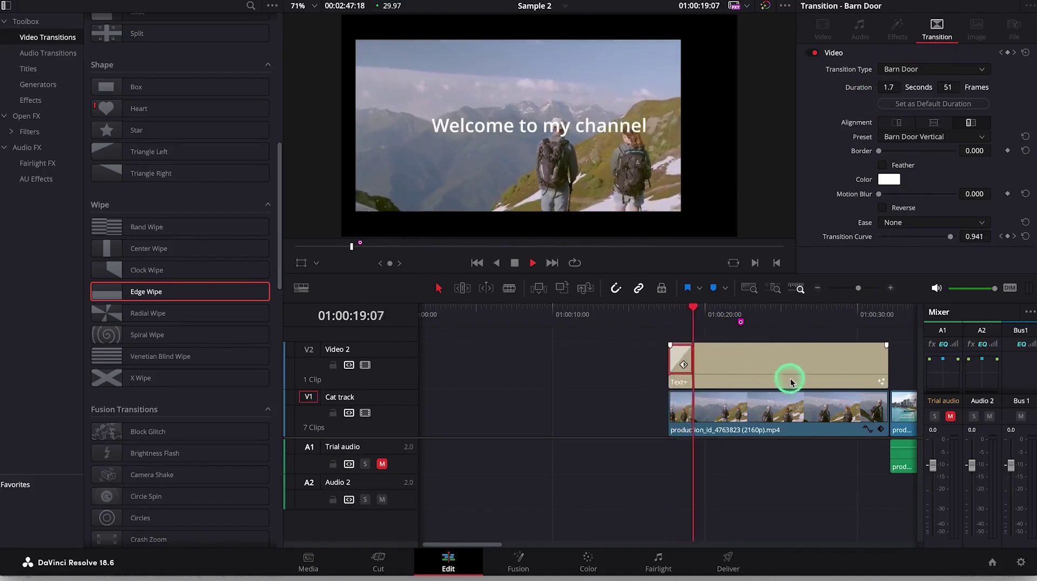
{"action": "key", "text": "space"}
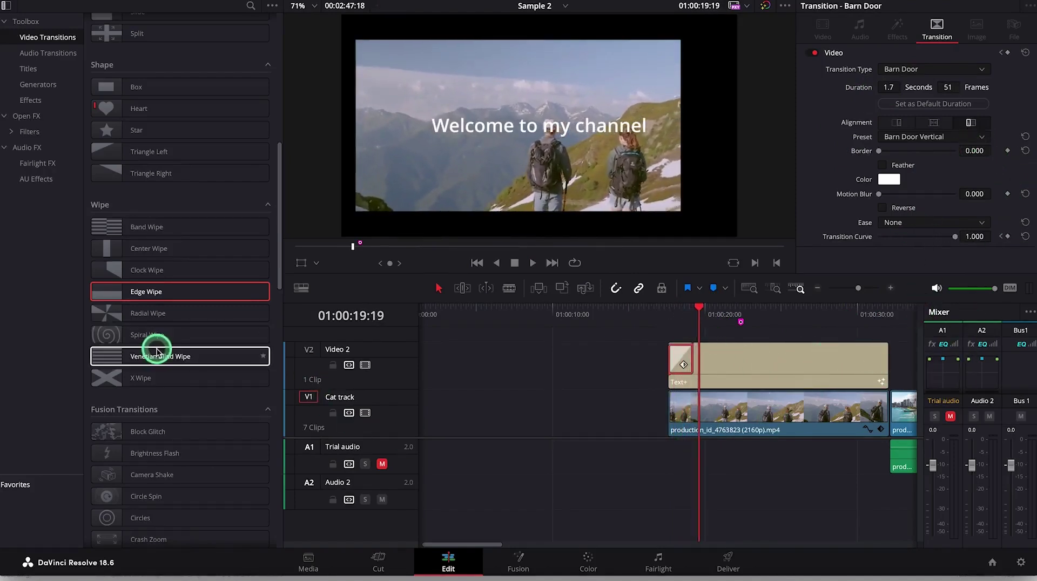
Step: Add a Spiral Wipe transition to the end of the Text+ clip, preview it, and select it to show its settings
{"action": "mouse_move", "coordinate": [145, 341]}
{"action": "left_click_drag", "start_coordinate": [144, 340], "coordinate": [875, 361]}
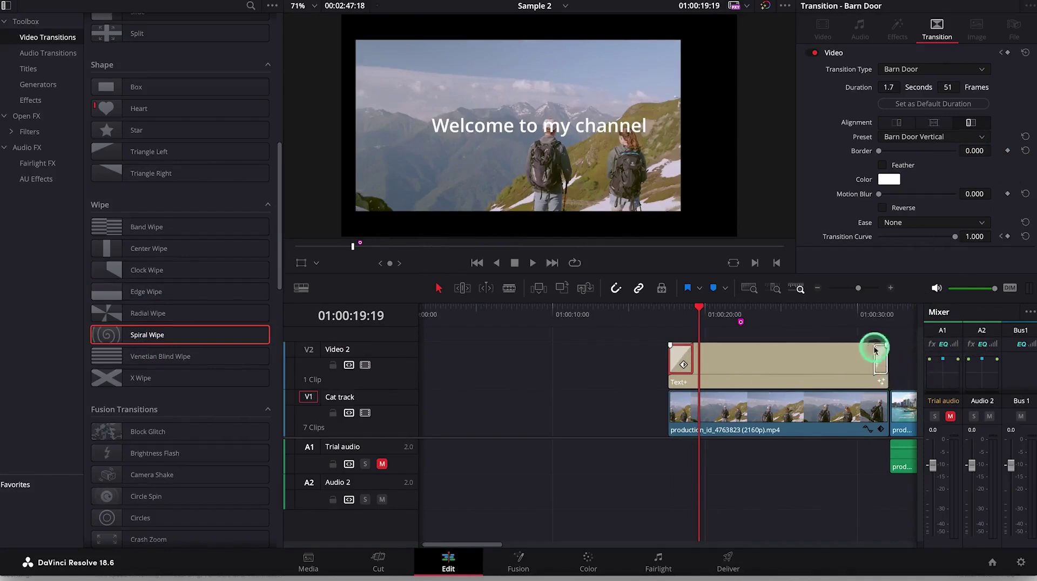
{"action": "left_click", "coordinate": [876, 306]}
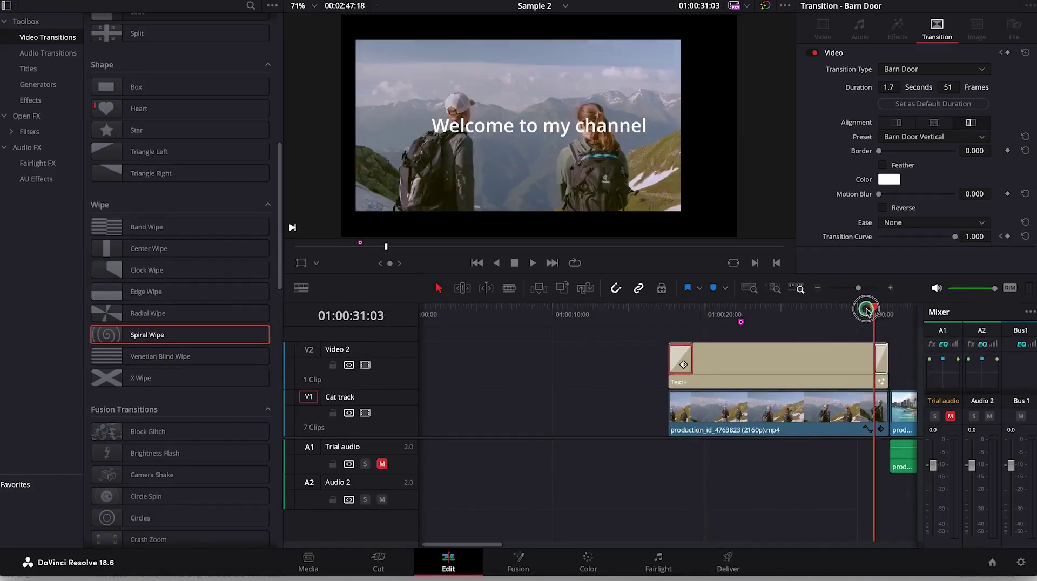
{"action": "left_click_drag", "start_coordinate": [866, 310], "coordinate": [863, 309]}
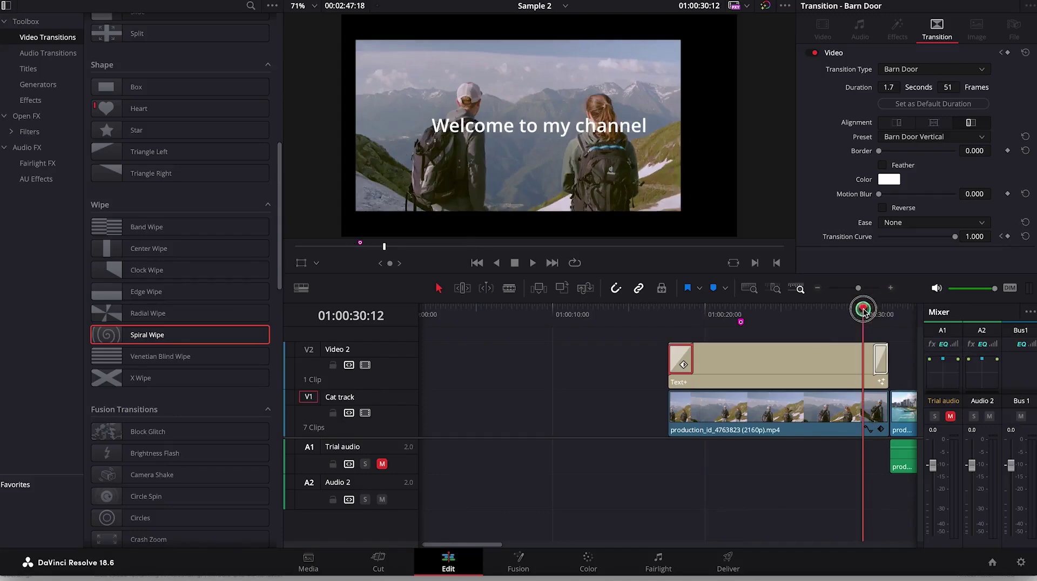
{"action": "key", "text": "space"}
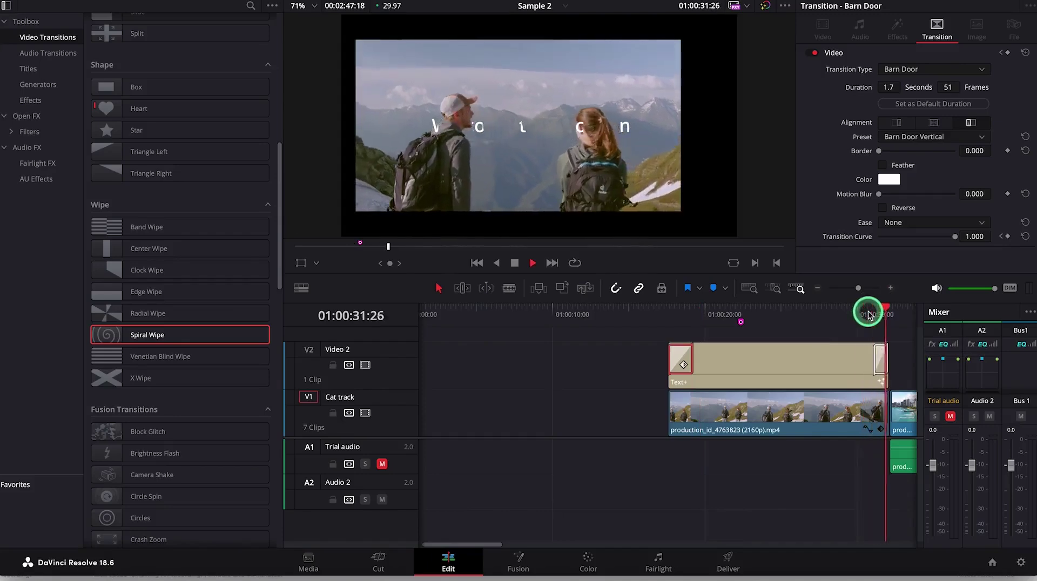
{"action": "key", "text": "space"}
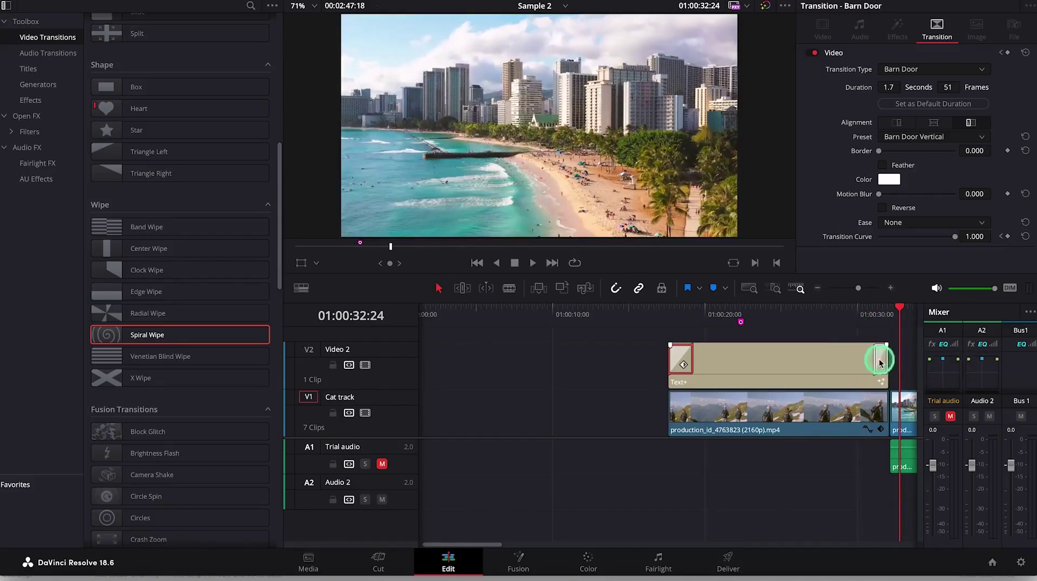
{"action": "left_click", "coordinate": [880, 364]}
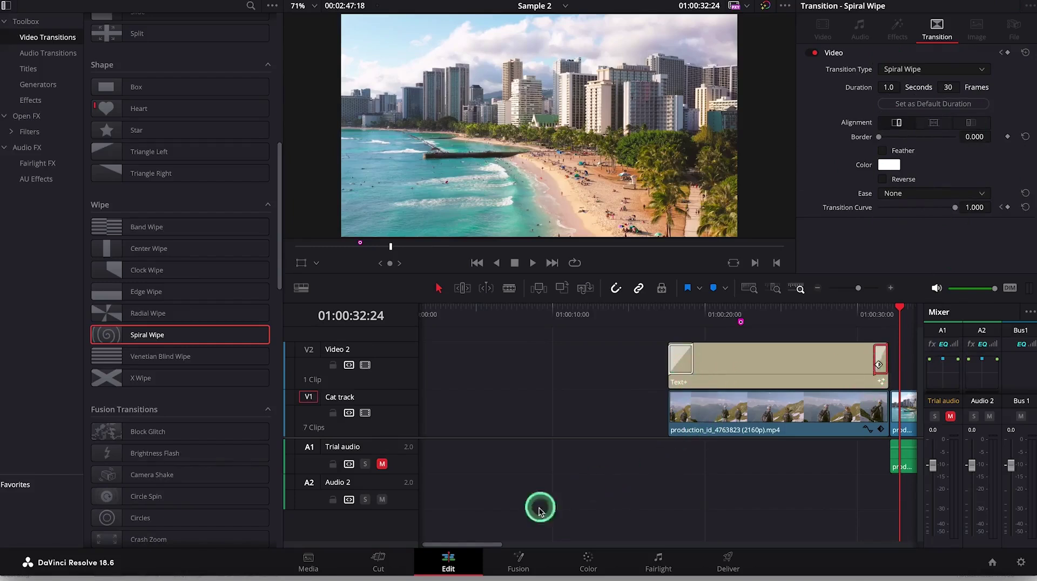
Step: Browse the available titles and place a basic Text title on Video 2 above the beach clip
{"action": "left_click_drag", "start_coordinate": [453, 550], "coordinate": [501, 559]}
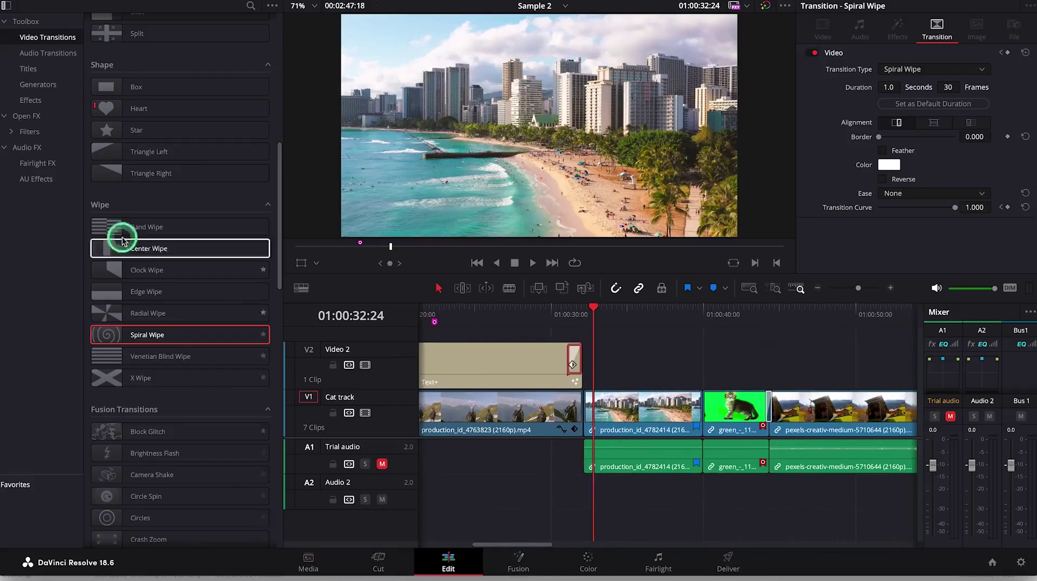
{"action": "left_click", "coordinate": [29, 68]}
{"action": "scroll", "coordinate": [315, 197], "scroll_direction": "up", "scroll_amount": 1}
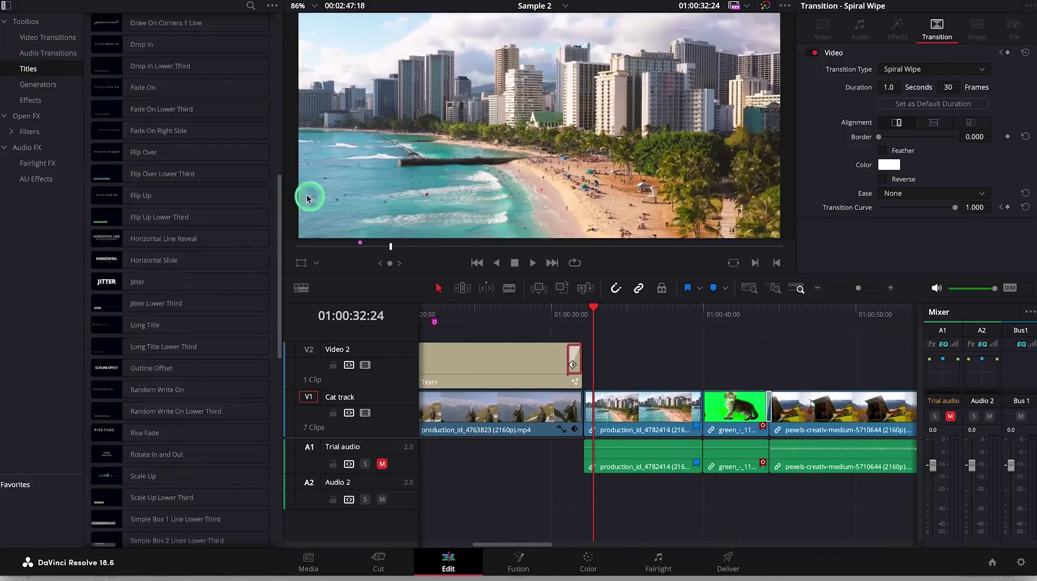
{"action": "scroll", "coordinate": [417, 202], "scroll_direction": "down", "scroll_amount": 1}
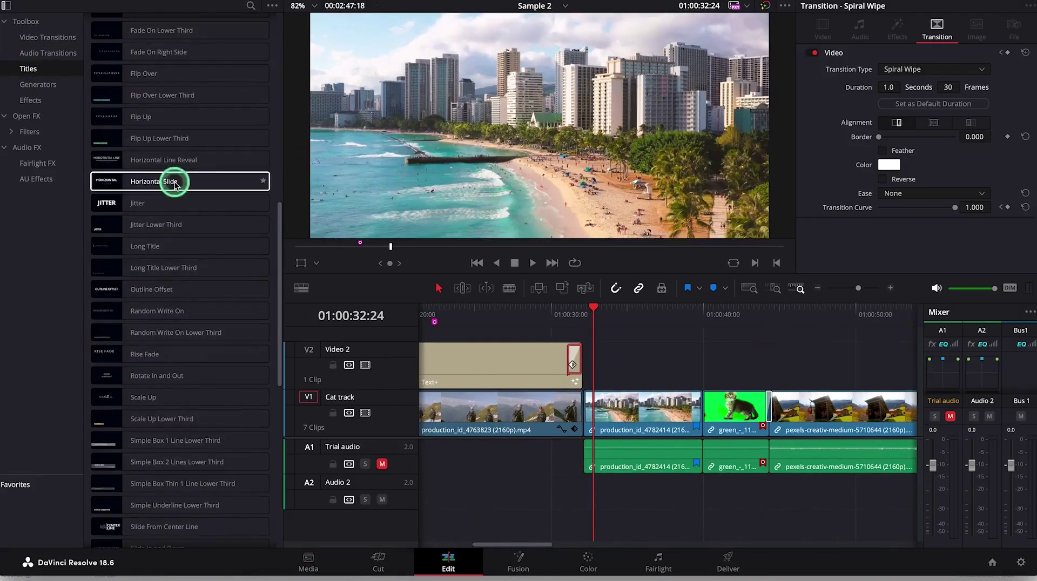
{"action": "scroll", "coordinate": [184, 178], "scroll_direction": "up", "scroll_amount": 8}
{"action": "scroll", "coordinate": [202, 163], "scroll_direction": "up", "scroll_amount": 2}
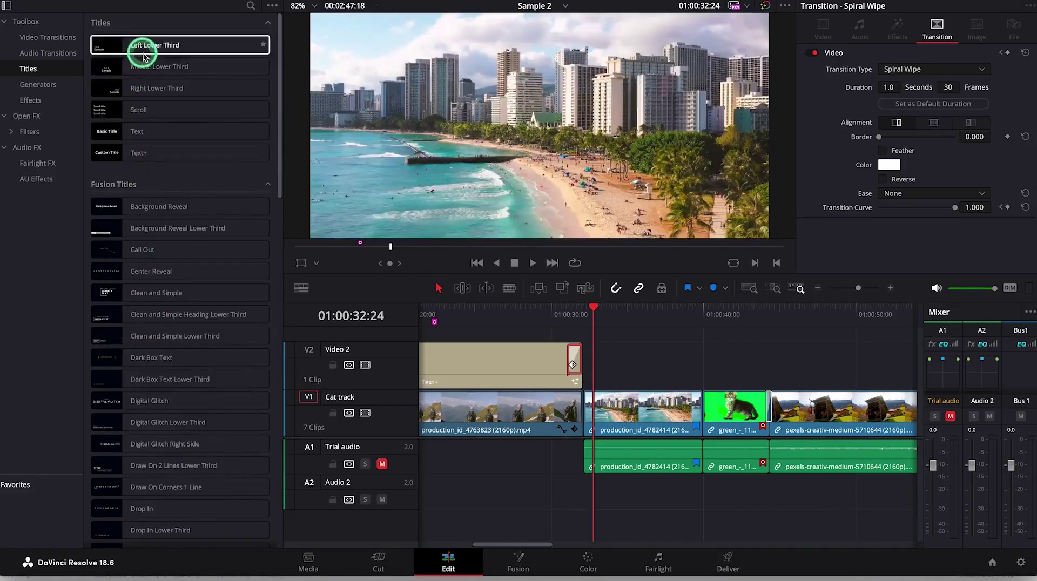
{"action": "left_click", "coordinate": [145, 133]}
{"action": "left_click_drag", "start_coordinate": [144, 133], "coordinate": [622, 351]}
Step: Select the new Text title above the beach clip and change its text to "Enjoying the Beach"
{"action": "left_click_drag", "start_coordinate": [593, 308], "coordinate": [657, 318]}
{"action": "left_click", "coordinate": [671, 378]}
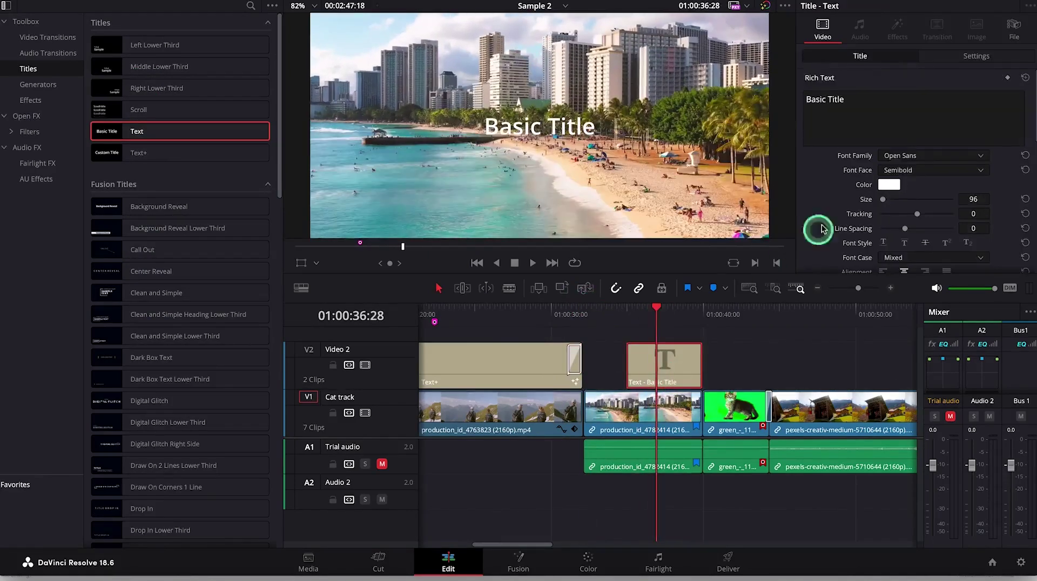
{"action": "left_click", "coordinate": [890, 116]}
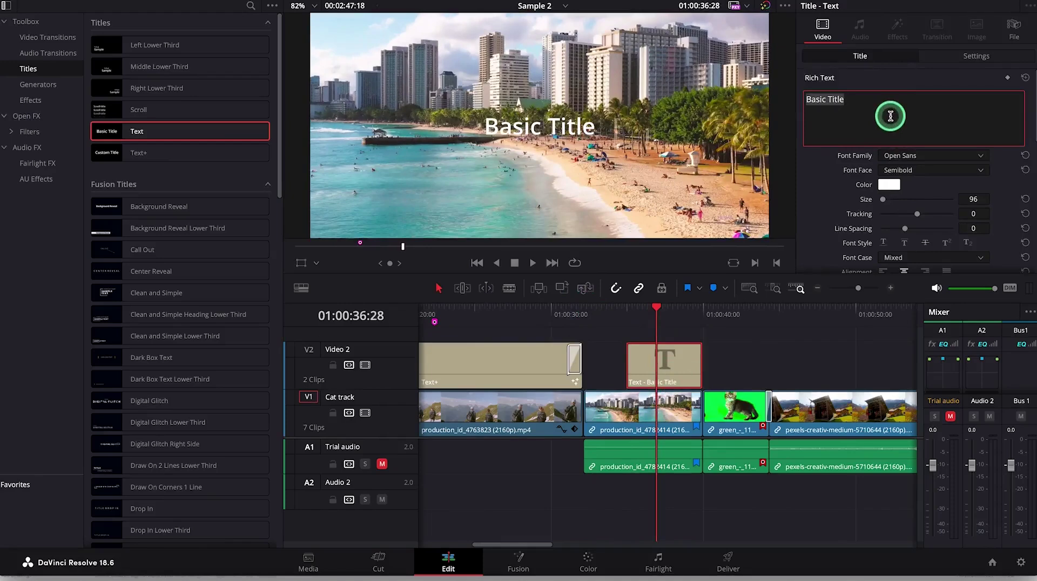
{"action": "type", "text": "Enjoying the B"}
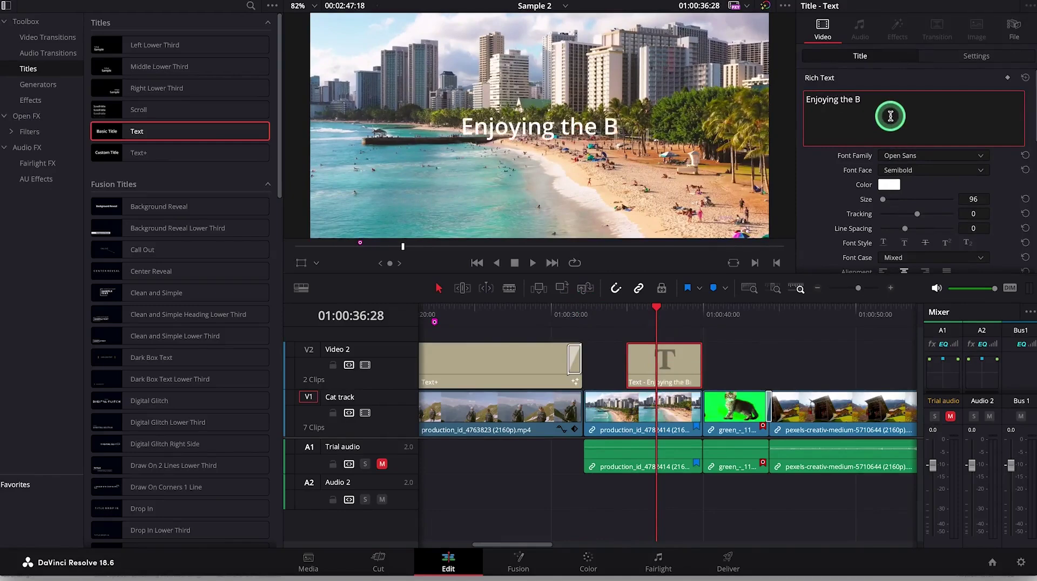
{"action": "type", "text": "each"}
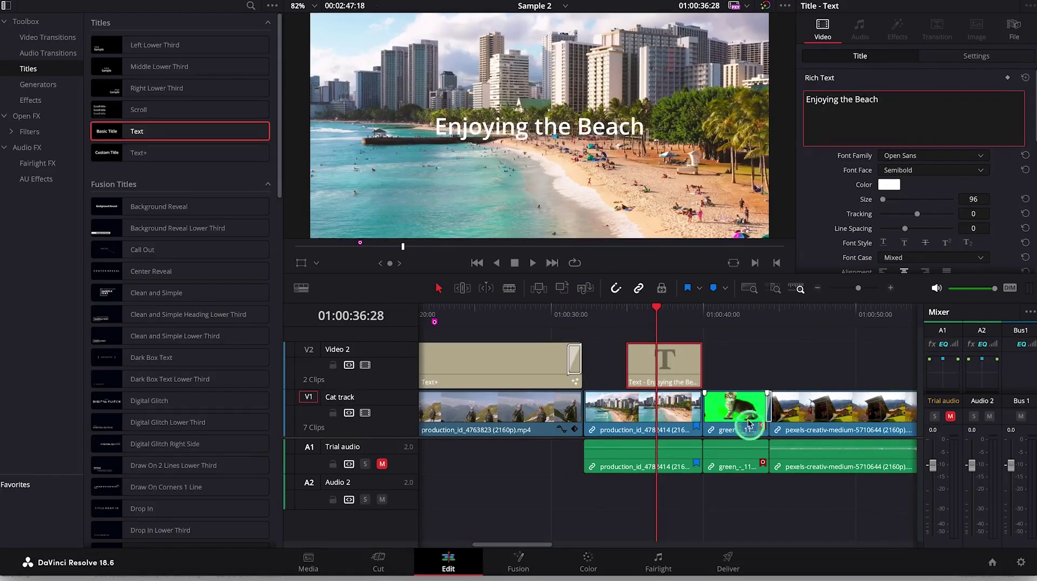
Step: Add a fade-in and a fade-out to the "Enjoying the Beach" title using its clip fade handles
{"action": "left_click", "coordinate": [685, 363]}
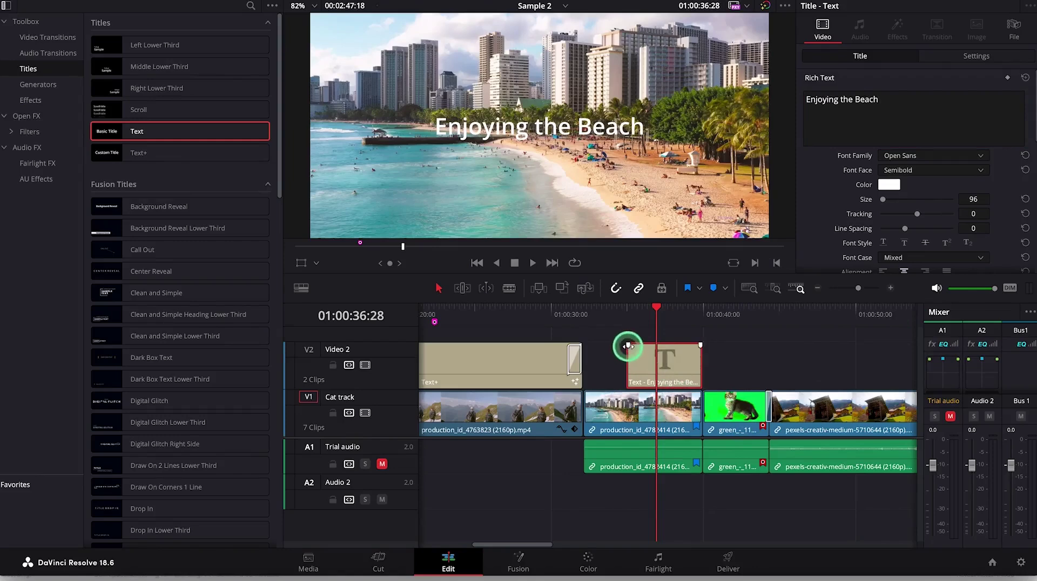
{"action": "left_click_drag", "start_coordinate": [628, 346], "coordinate": [649, 361]}
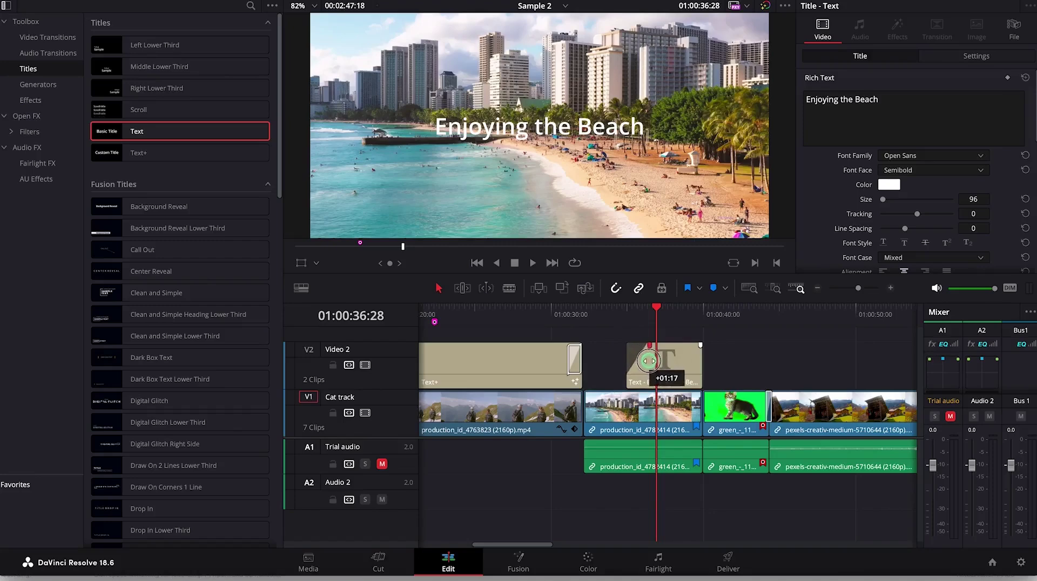
{"action": "left_click_drag", "start_coordinate": [644, 362], "coordinate": [650, 368]}
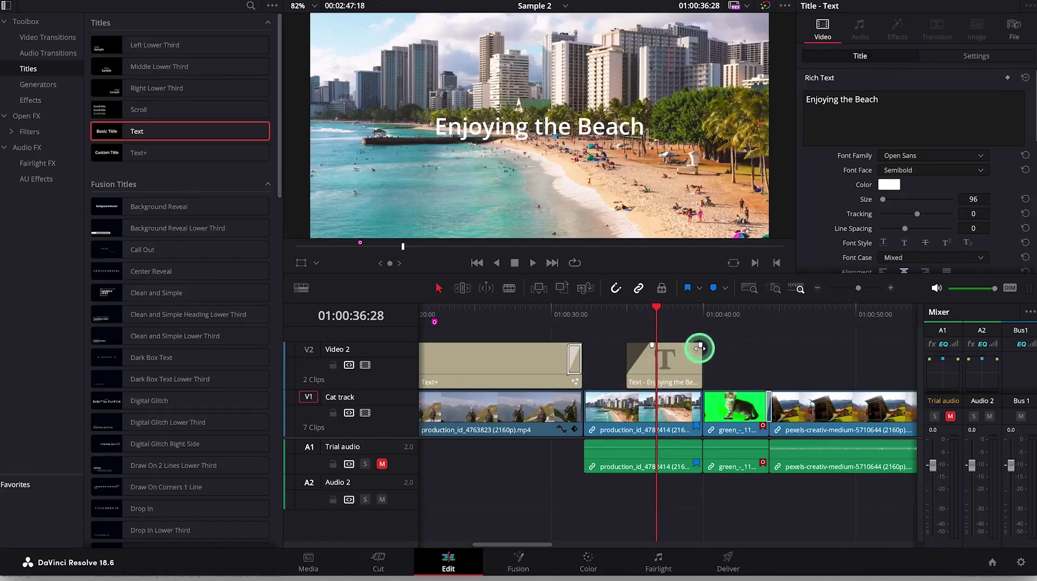
{"action": "left_click_drag", "start_coordinate": [701, 346], "coordinate": [673, 352]}
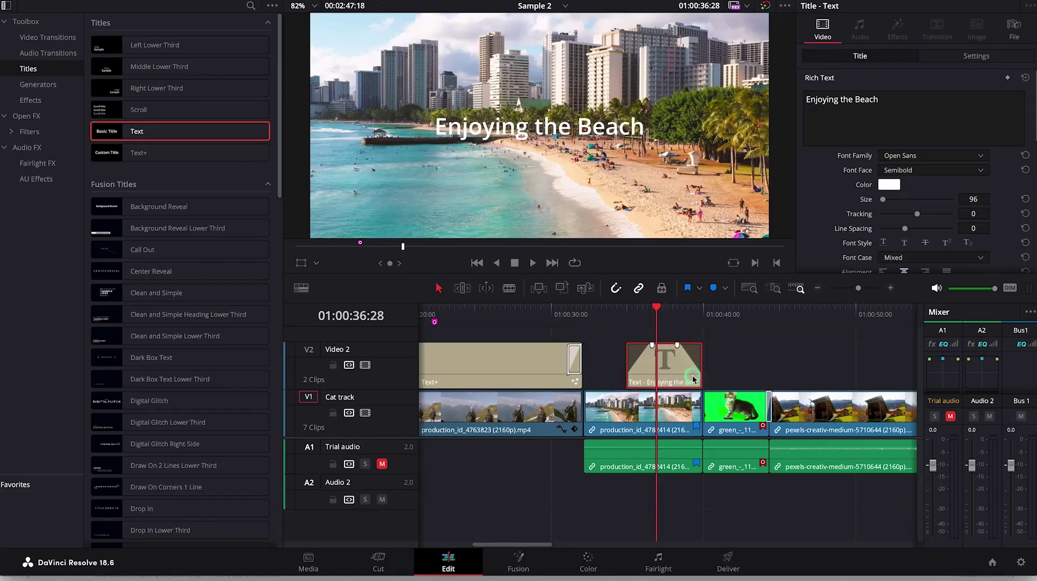
Step: Extend the end of the "Enjoying the Beach" title over the cat clip and play it back to preview the fades
{"action": "left_click_drag", "start_coordinate": [703, 374], "coordinate": [735, 374]}
{"action": "left_click_drag", "start_coordinate": [658, 312], "coordinate": [633, 306]}
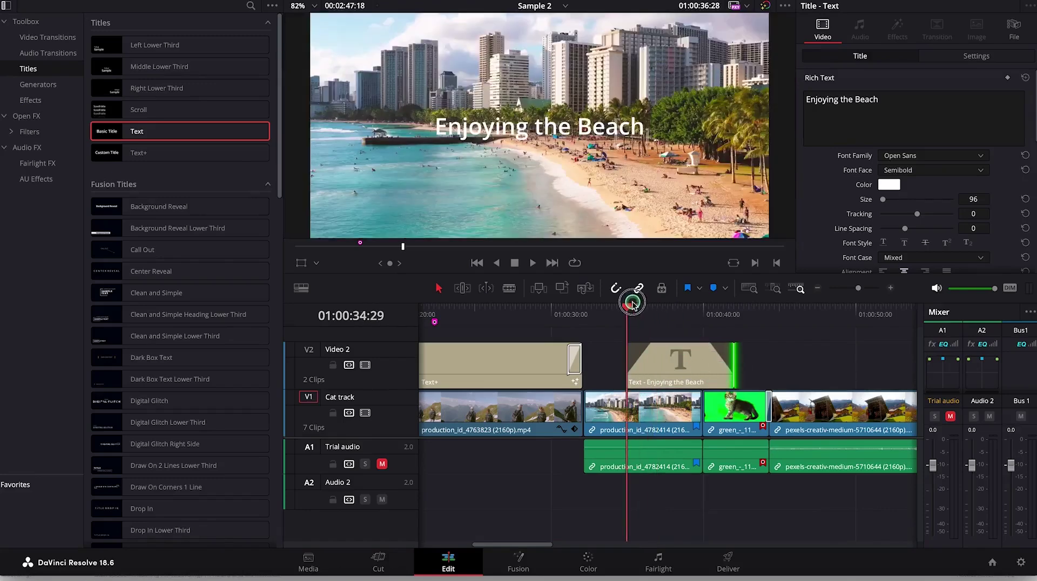
{"action": "key", "text": "space"}
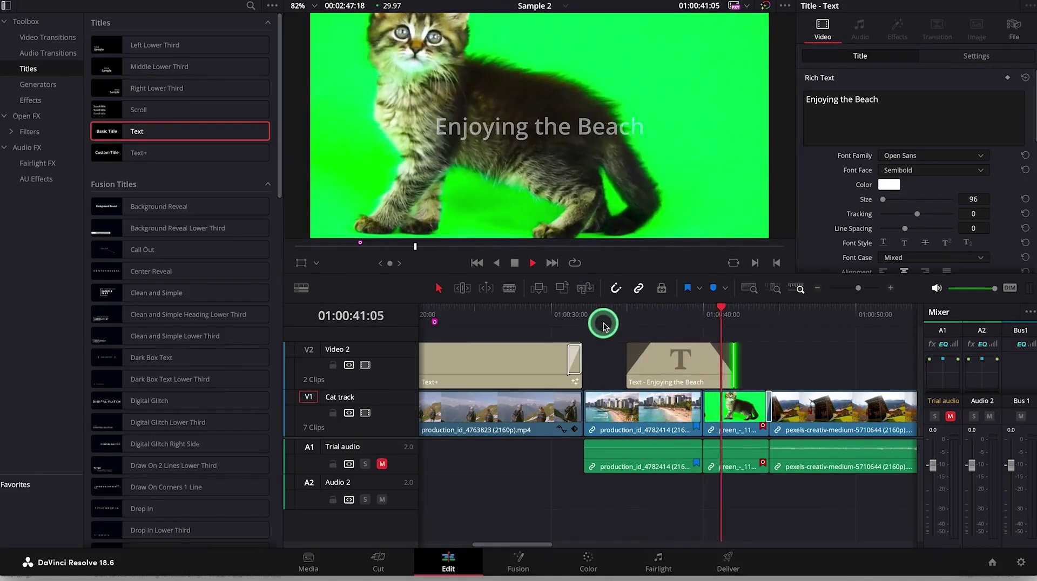
{"action": "key", "text": "space"}
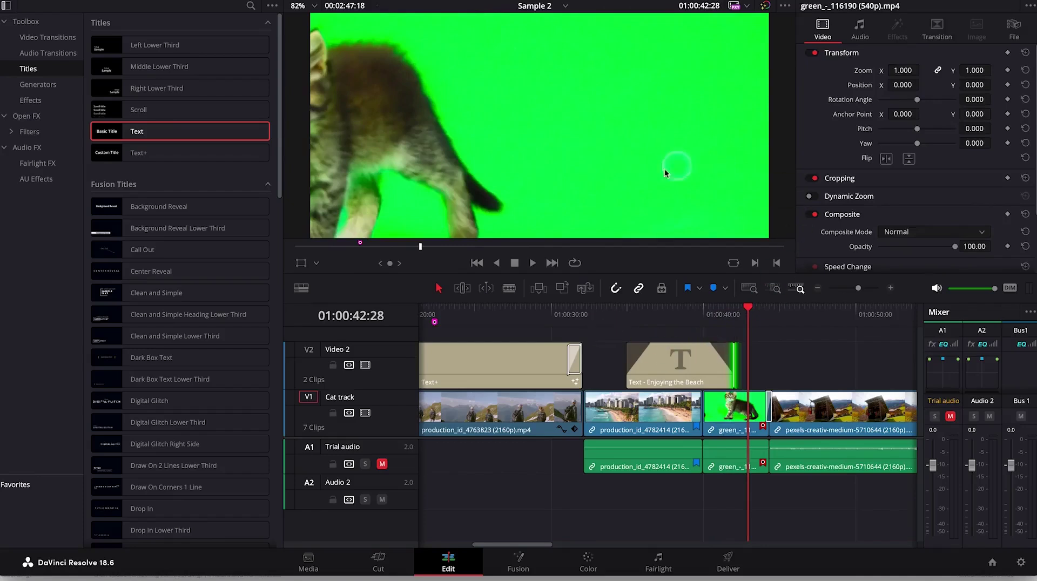
Step: Move the playhead back to the "Welcome to my channel" Text+ title
{"action": "mouse_move", "coordinate": [680, 352]}
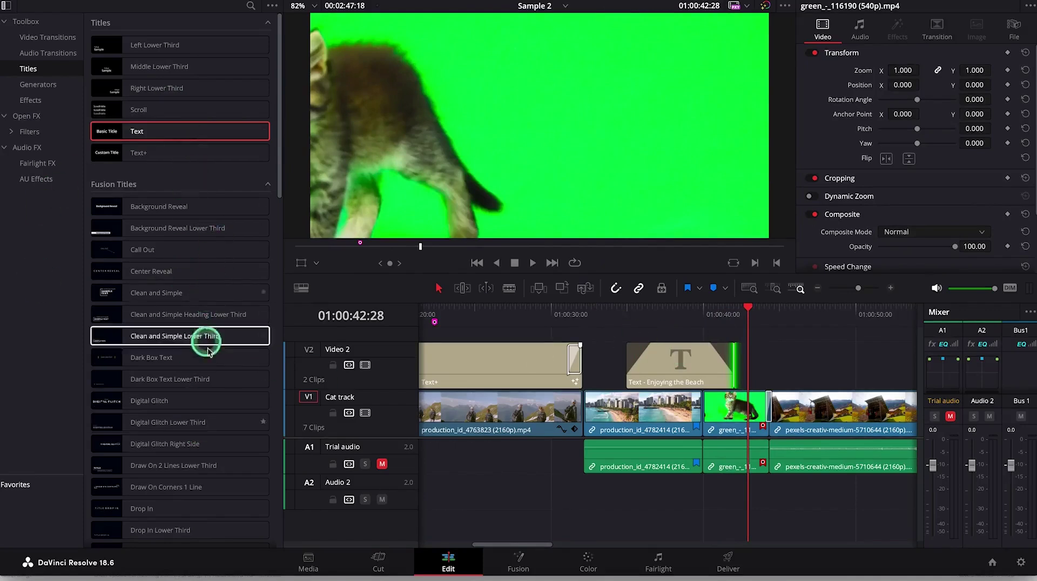
{"action": "mouse_move", "coordinate": [230, 322]}
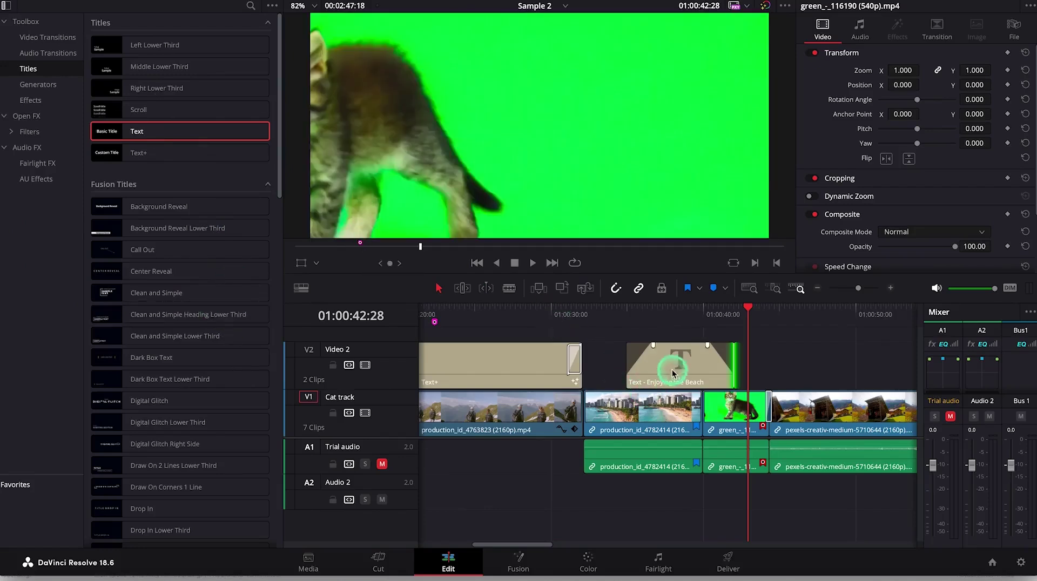
{"action": "left_click_drag", "start_coordinate": [750, 308], "coordinate": [730, 350]}
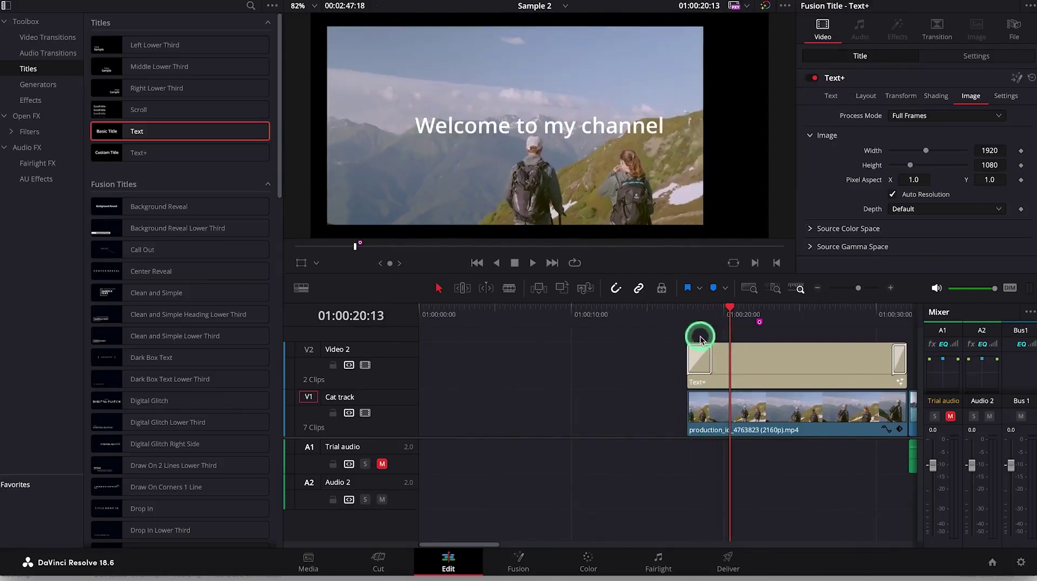
Step: Examine the text and transform settings of the "Welcome to my channel" Text+ title
{"action": "left_click", "coordinate": [769, 359]}
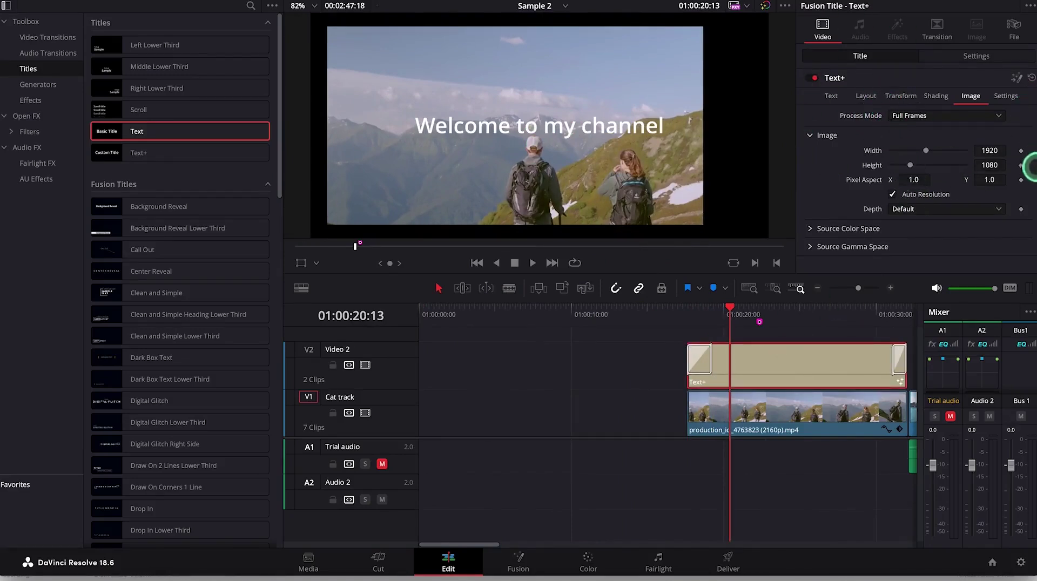
{"action": "left_click", "coordinate": [831, 96]}
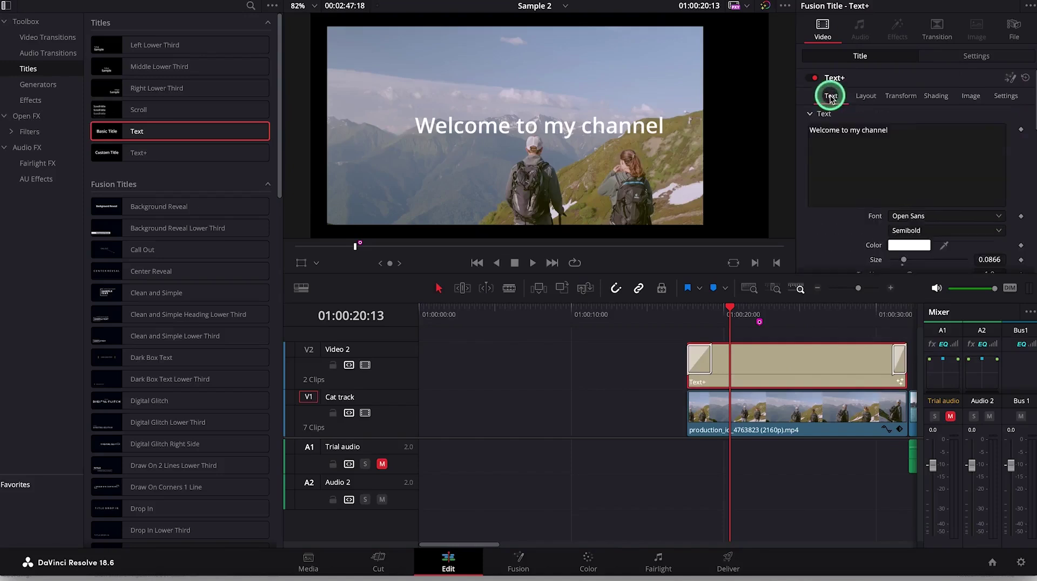
{"action": "left_click", "coordinate": [899, 93]}
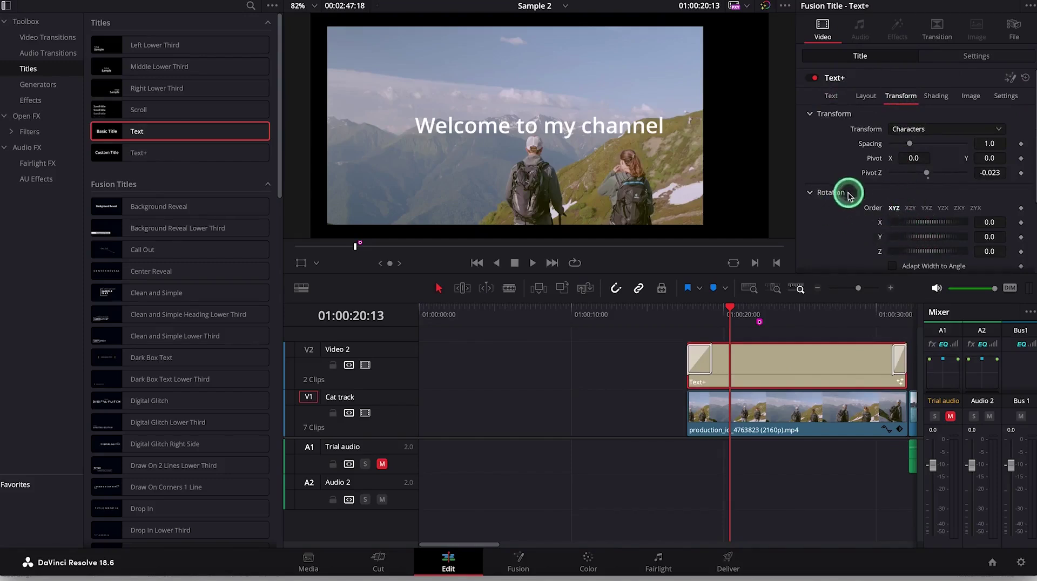
{"action": "scroll", "coordinate": [1029, 186], "scroll_direction": "down", "scroll_amount": 2}
{"action": "left_click", "coordinate": [1021, 162]}
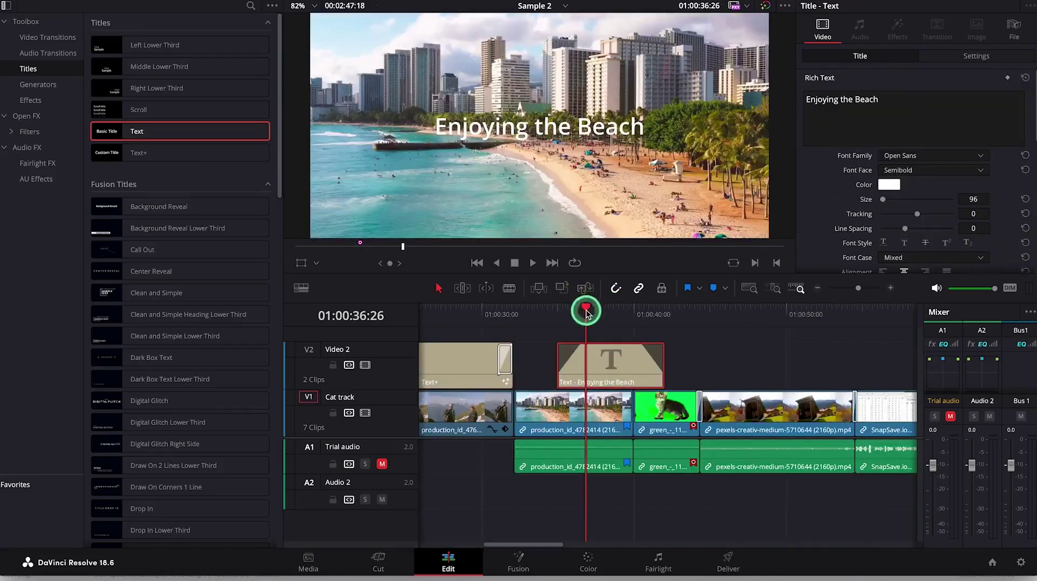
Step: Remove both fades from the "Enjoying the Beach" title and move it earlier so it ends with the beach clip
{"action": "left_click_drag", "start_coordinate": [588, 312], "coordinate": [634, 311]}
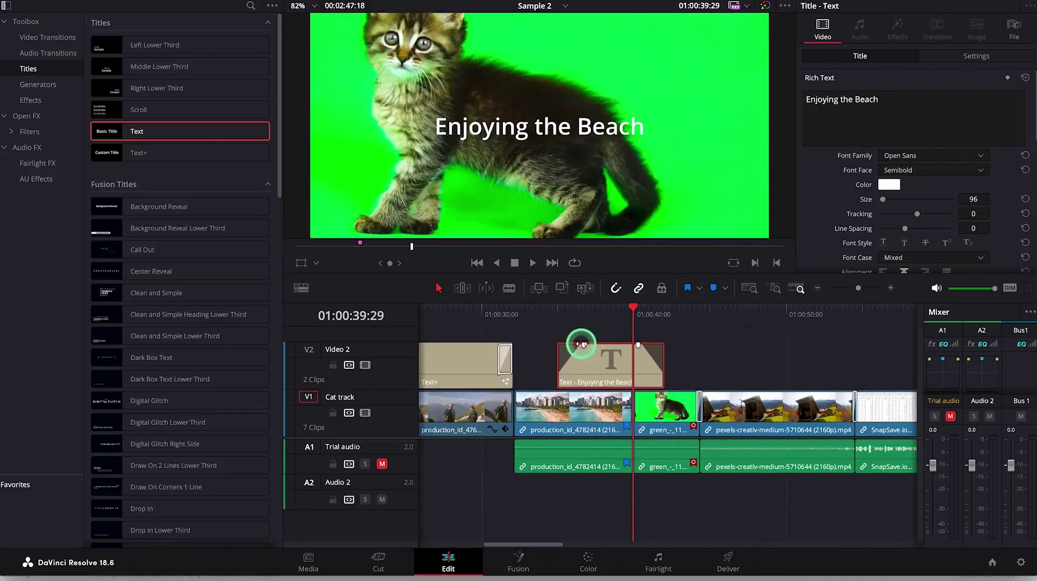
{"action": "left_click_drag", "start_coordinate": [582, 344], "coordinate": [558, 343]}
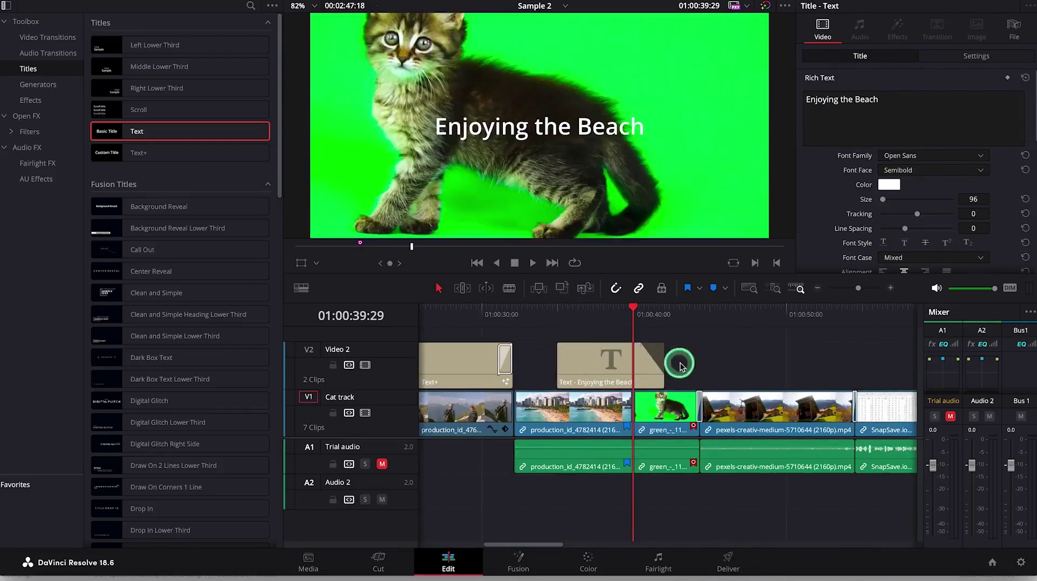
{"action": "left_click_drag", "start_coordinate": [638, 345], "coordinate": [672, 342]}
{"action": "left_click", "coordinate": [609, 363]}
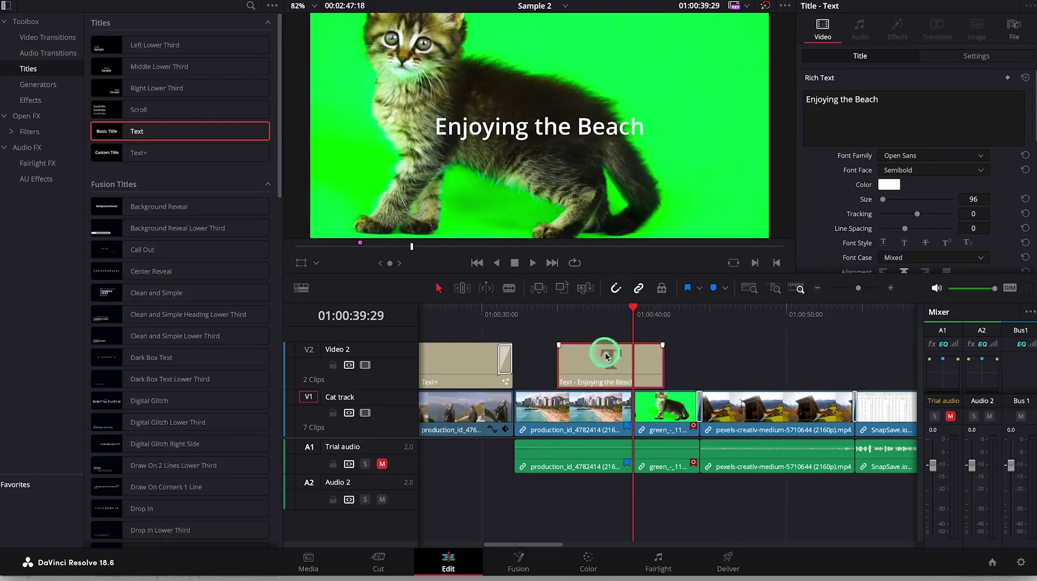
{"action": "left_click_drag", "start_coordinate": [596, 364], "coordinate": [573, 369]}
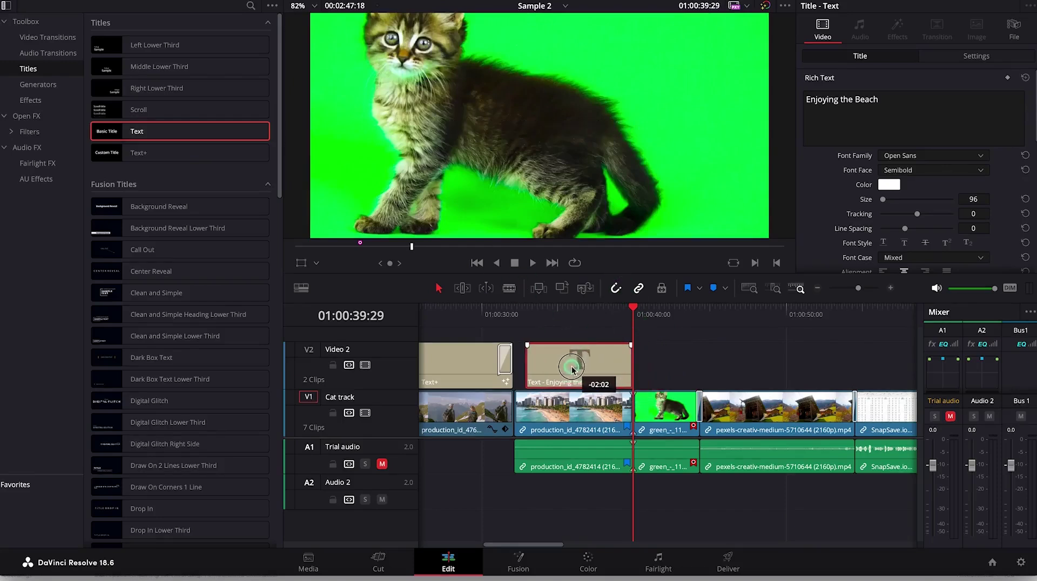
Step: Add a Rotation Angle keyframe to the "Enjoying the Beach" title at 01:00:33:28 and set its angle to 24.730
{"action": "left_click_drag", "start_coordinate": [630, 309], "coordinate": [583, 312]}
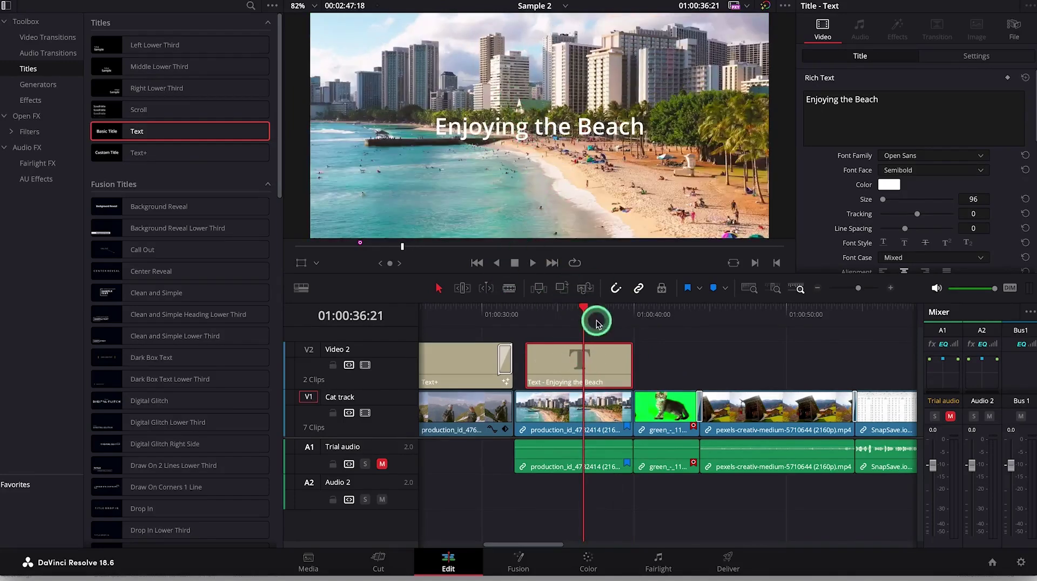
{"action": "left_click_drag", "start_coordinate": [587, 316], "coordinate": [544, 313]}
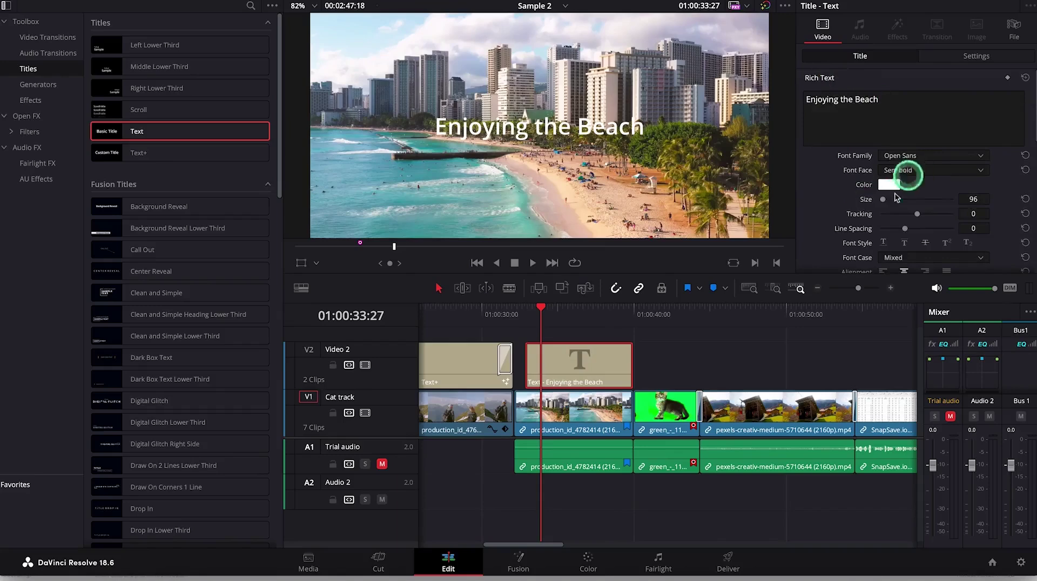
{"action": "left_click_drag", "start_coordinate": [1032, 116], "coordinate": [1032, 166]}
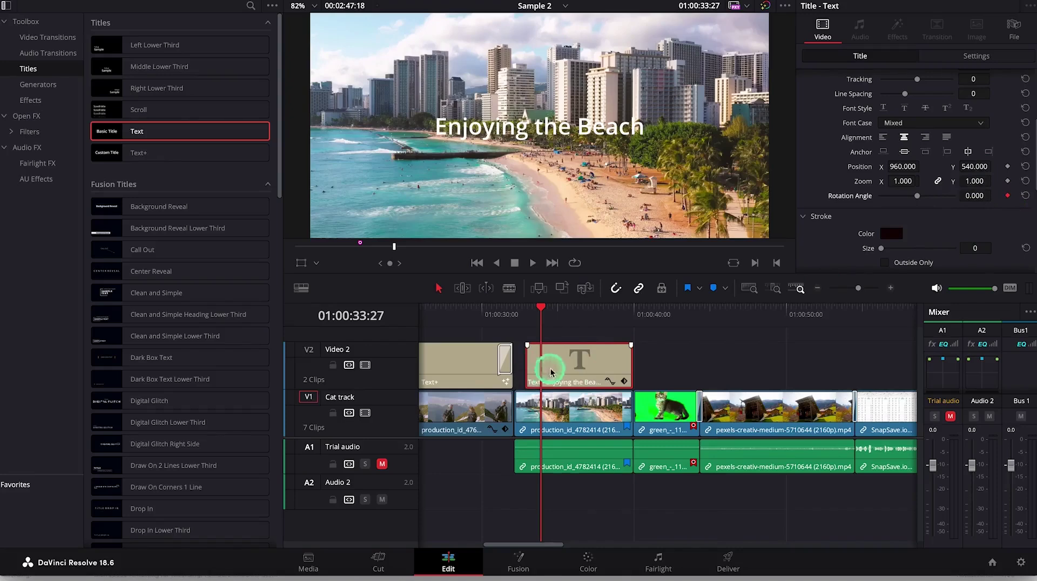
{"action": "key", "text": "space"}
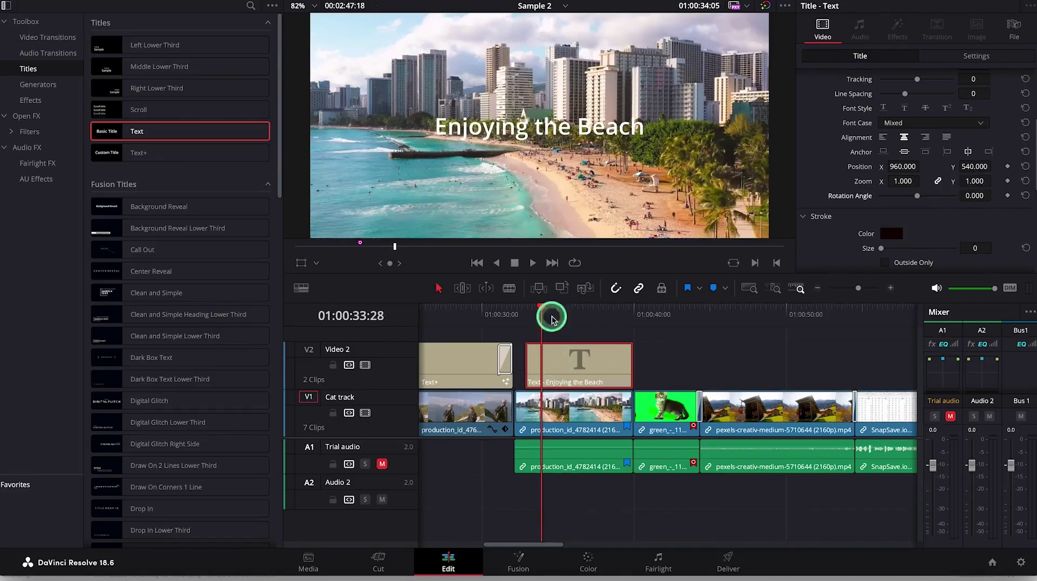
{"action": "left_click", "coordinate": [1009, 196]}
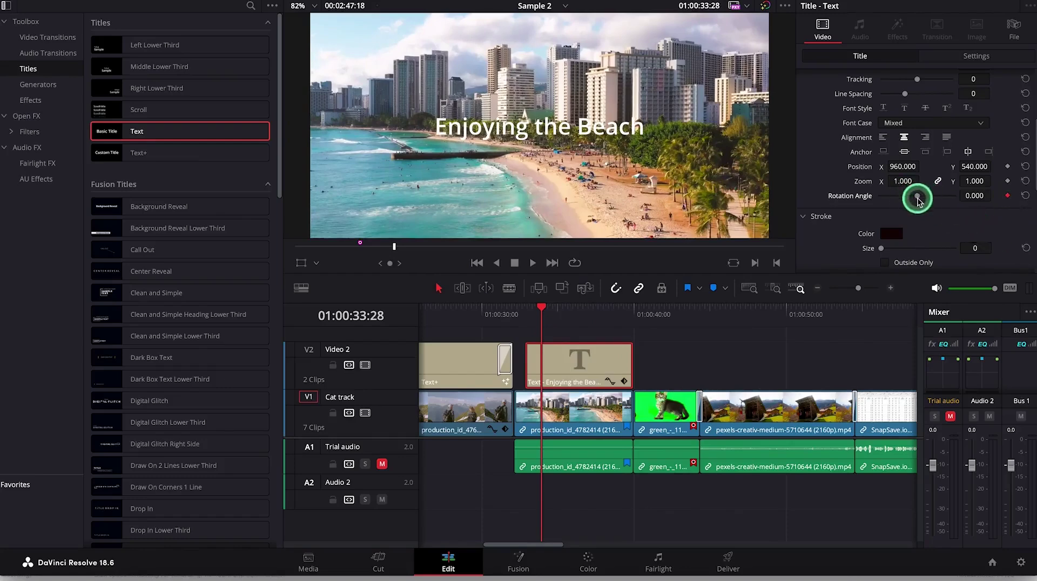
{"action": "left_click_drag", "start_coordinate": [918, 199], "coordinate": [920, 200]}
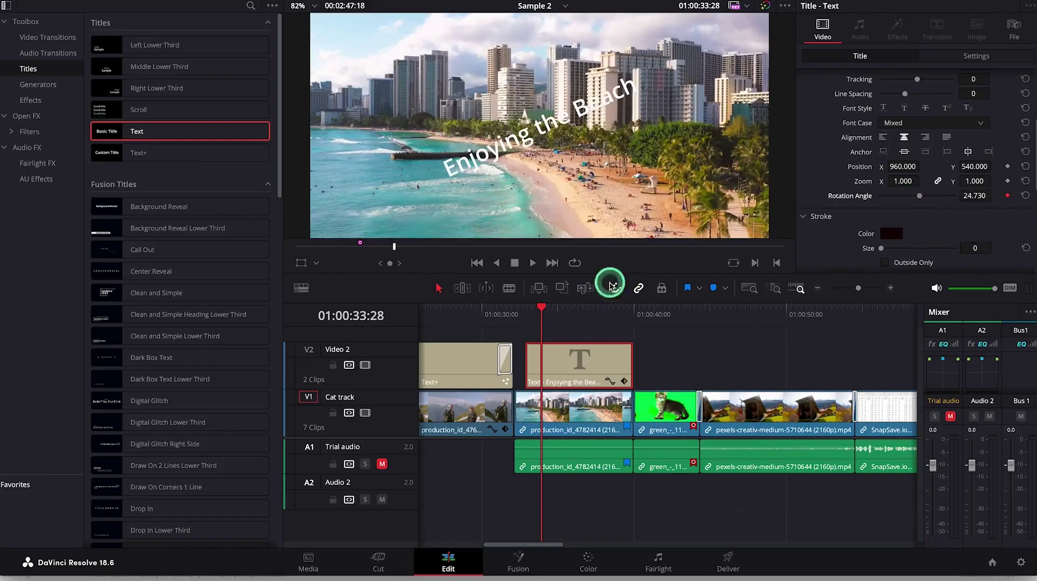
Step: Add a Rotation Angle keyframe to the beach title at 01:00:35:15 with an angle of -30.230
{"action": "left_click_drag", "start_coordinate": [542, 311], "coordinate": [566, 322]}
{"action": "left_click", "coordinate": [600, 370]}
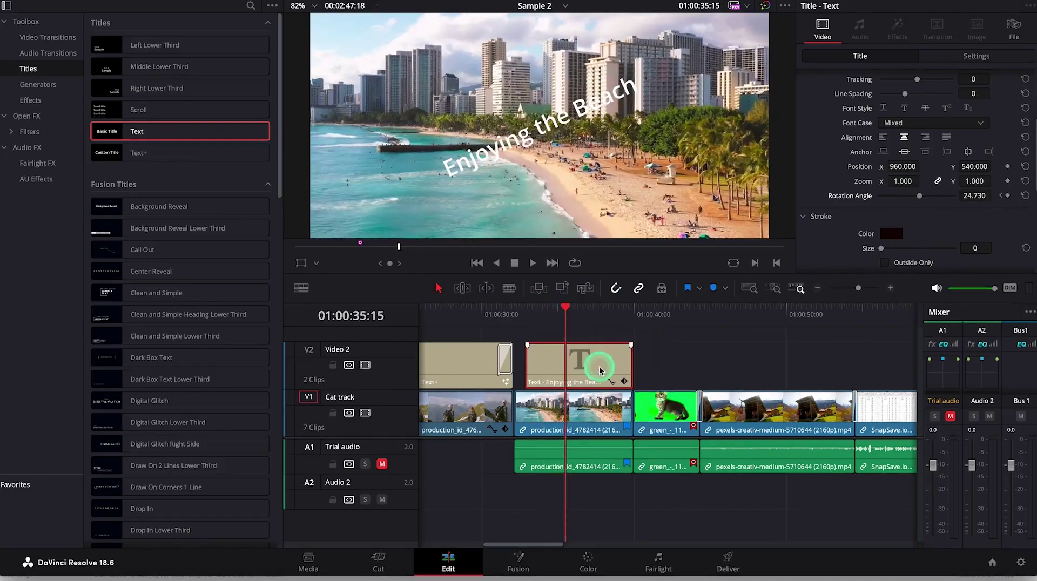
{"action": "left_click", "coordinate": [1008, 196]}
{"action": "left_click_drag", "start_coordinate": [922, 200], "coordinate": [887, 234]}
Step: Add a Rotation Angle keyframe to the beach title at 01:00:37:15 with an angle of 79.690
{"action": "left_click", "coordinate": [557, 315]}
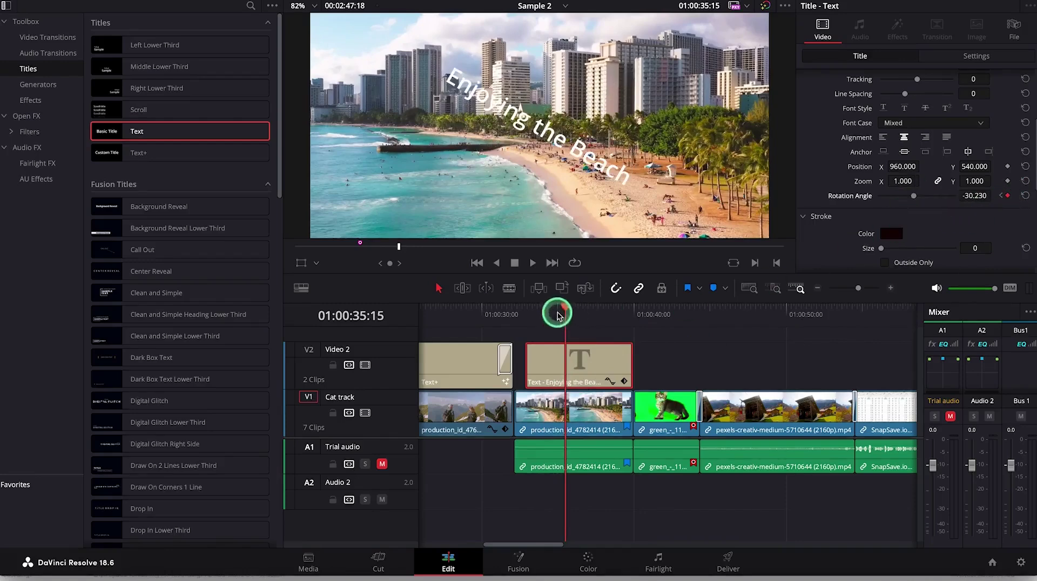
{"action": "left_click_drag", "start_coordinate": [566, 312], "coordinate": [596, 311]}
{"action": "left_click", "coordinate": [878, 218]}
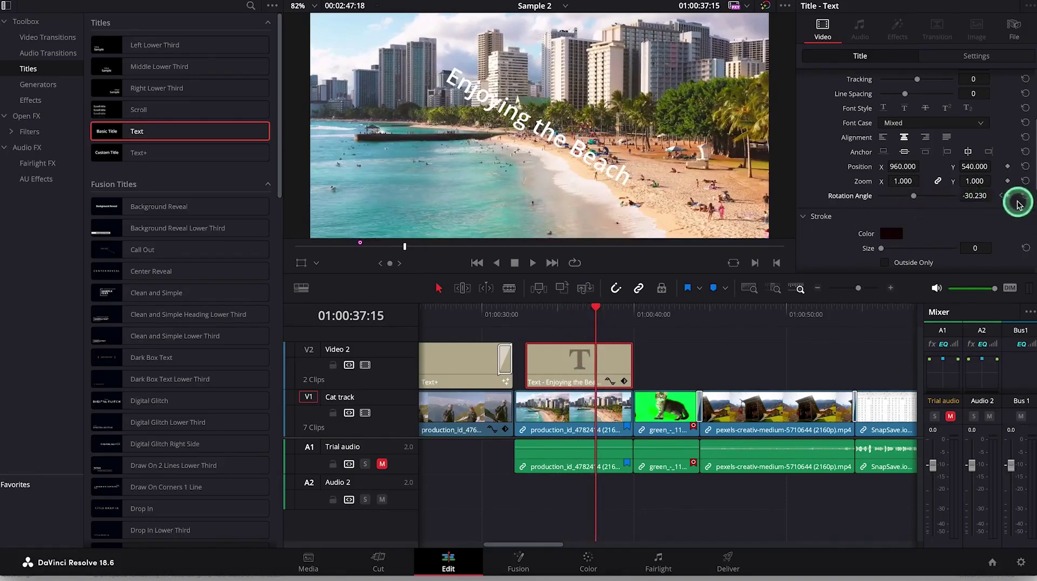
{"action": "left_click", "coordinate": [1007, 196]}
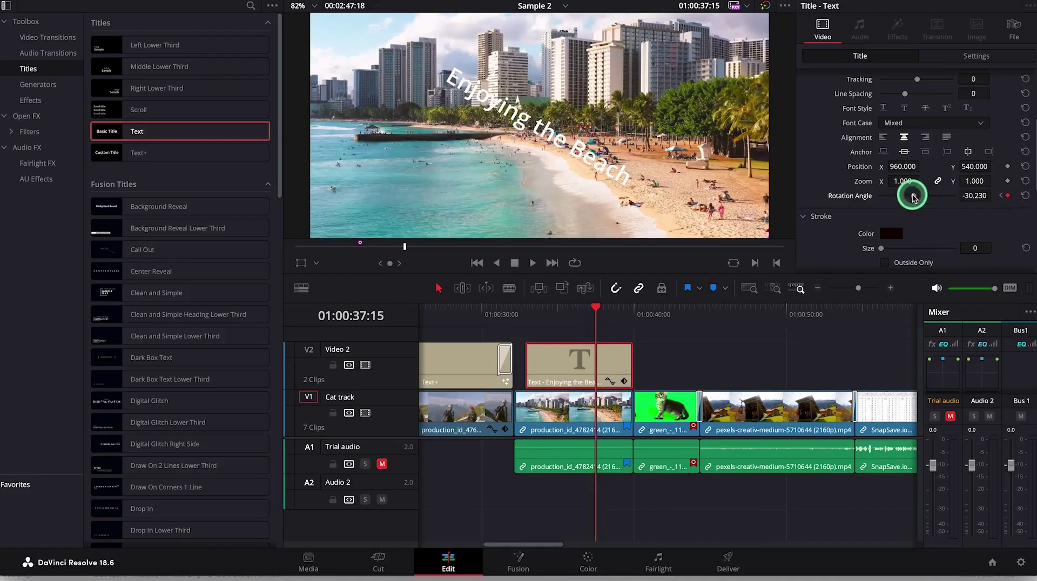
{"action": "left_click_drag", "start_coordinate": [913, 197], "coordinate": [926, 204]}
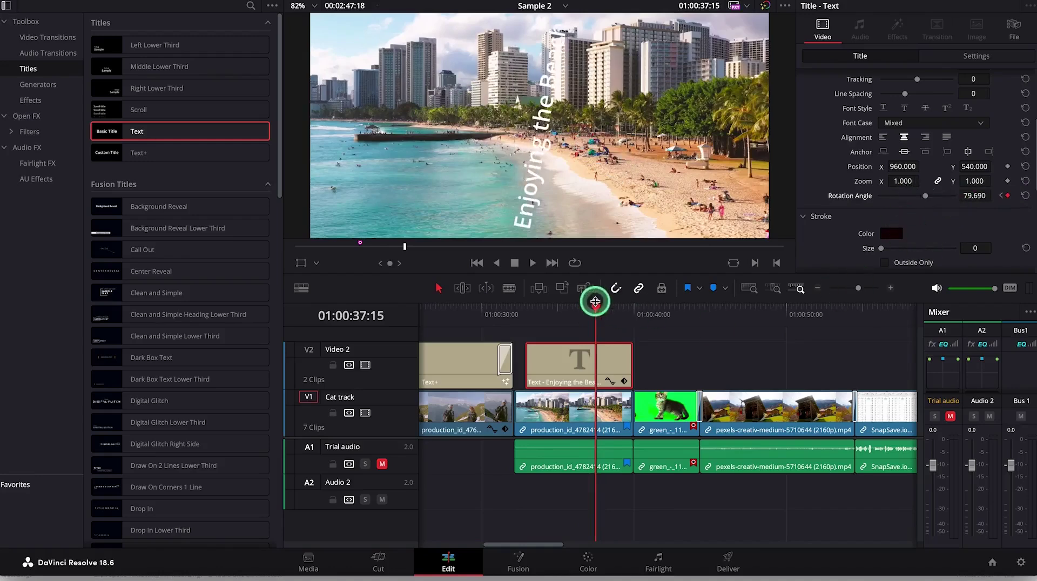
Step: Add a Rotation Angle keyframe to the beach title at 01:00:39:08 with an angle of -2.750
{"action": "left_click_drag", "start_coordinate": [597, 309], "coordinate": [621, 318]}
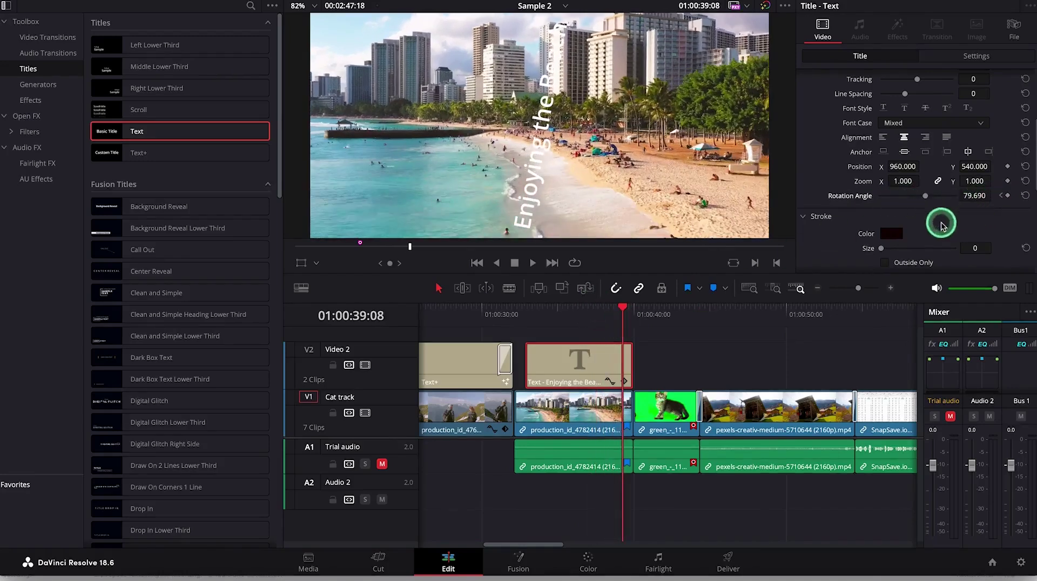
{"action": "left_click", "coordinate": [1008, 195]}
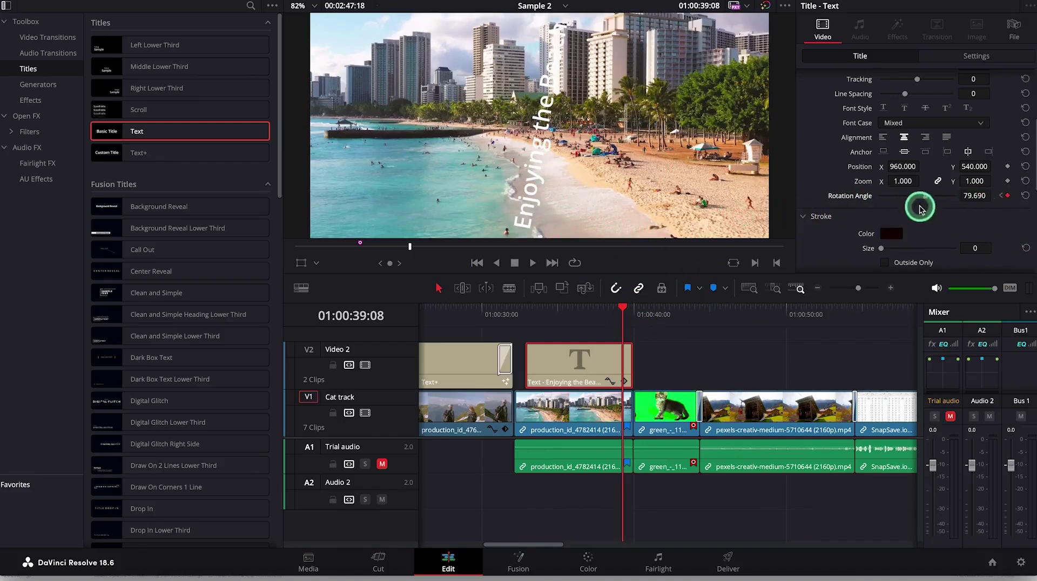
{"action": "mouse_move", "coordinate": [926, 198]}
{"action": "left_mouse_down"}
{"action": "mouse_move", "coordinate": [935, 202]}
{"action": "mouse_move", "coordinate": [916, 201]}
{"action": "left_mouse_up"}
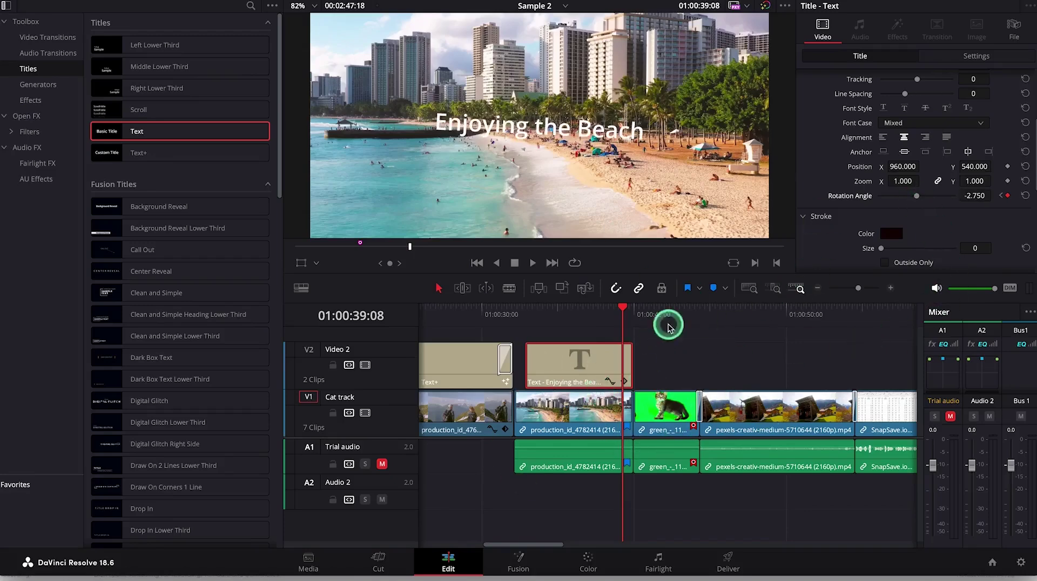
Step: Show the beach title's keyframe track in the timeline and play the rotation animation from the title's start
{"action": "left_click_drag", "start_coordinate": [621, 307], "coordinate": [526, 308]}
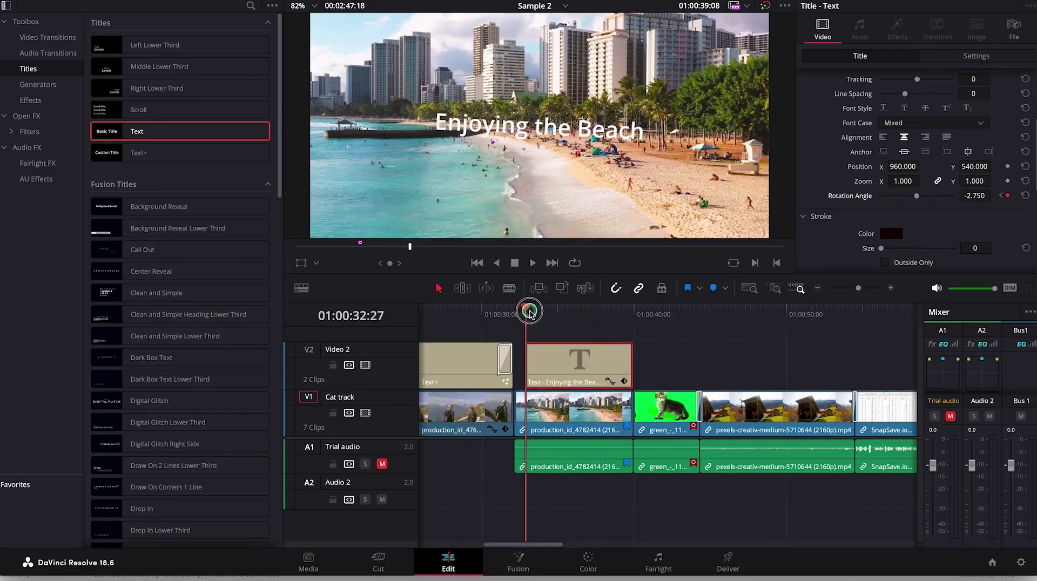
{"action": "left_click", "coordinate": [625, 382]}
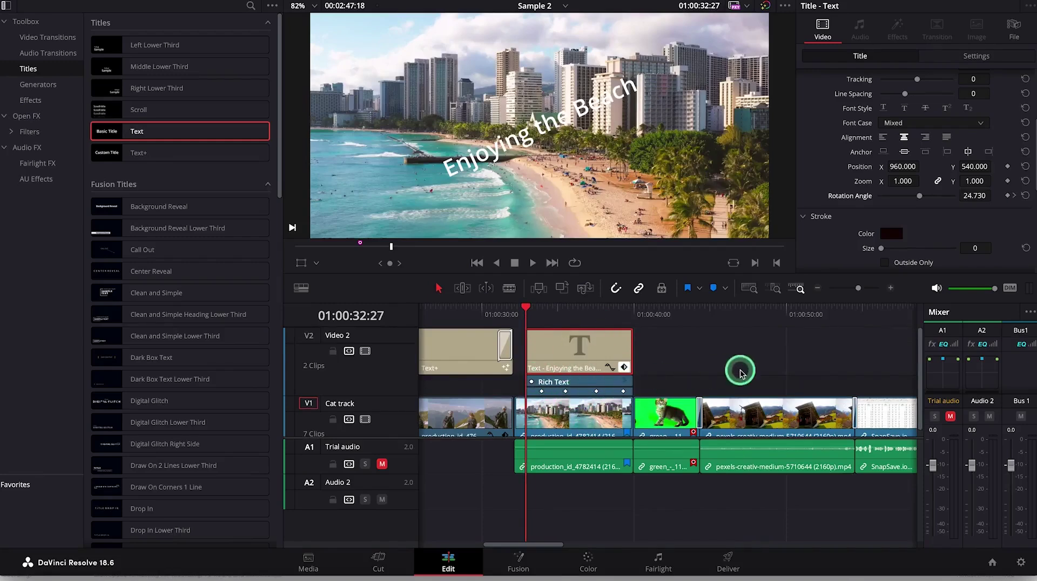
{"action": "key", "text": "space"}
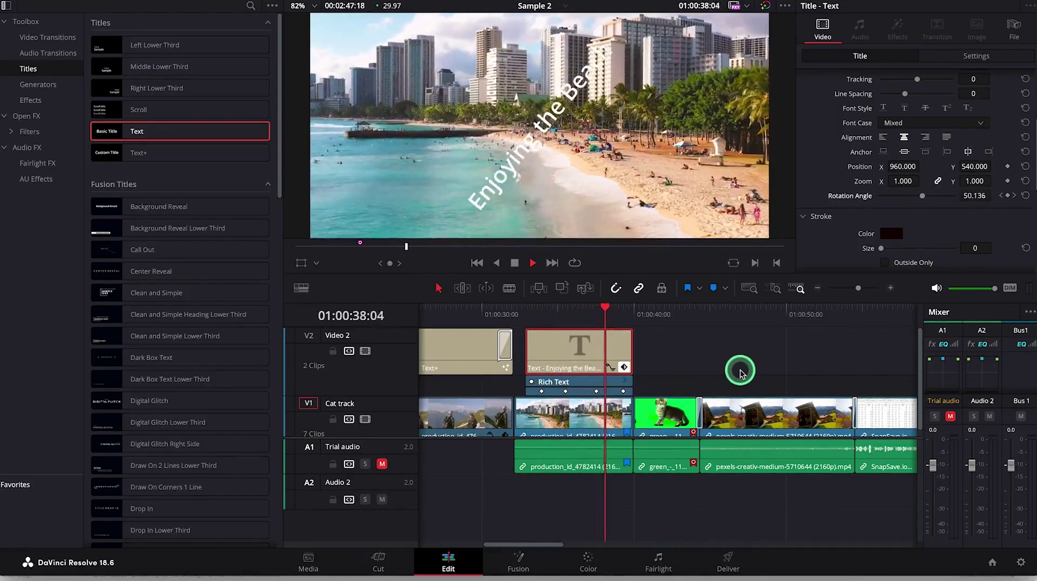
{"action": "key", "text": "space"}
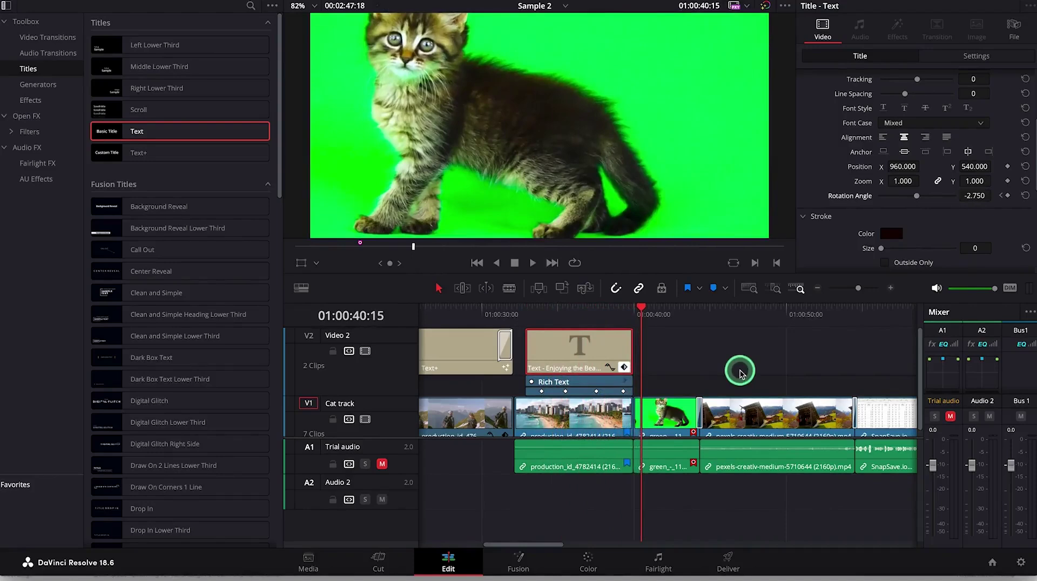
Step: Retime the title's rotation keyframes: move the first 16 frames earlier, the second later, the third 7 frames earlier and the last 8 frames later
{"action": "left_click_drag", "start_coordinate": [647, 311], "coordinate": [553, 309]}
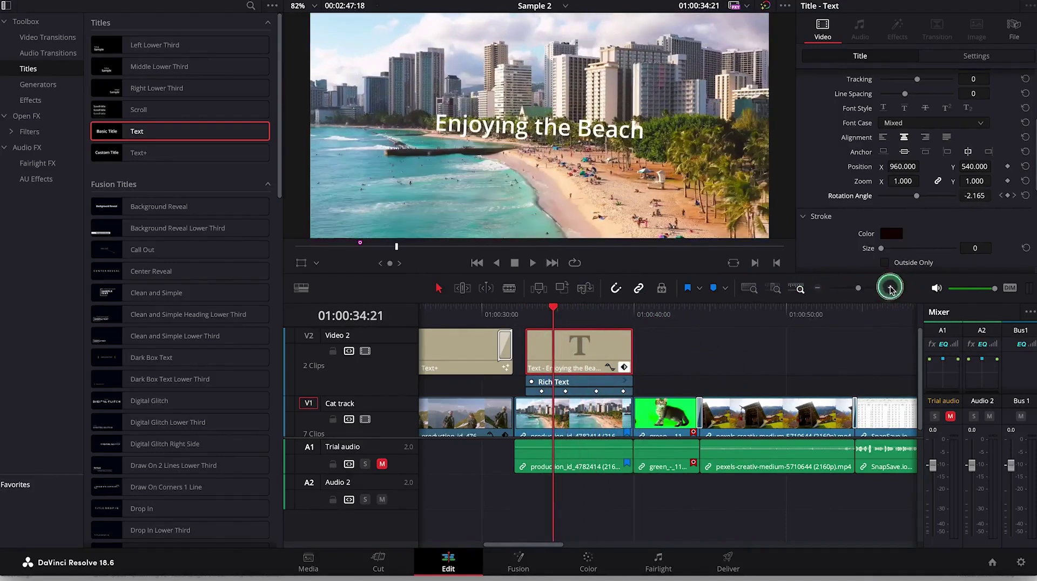
{"action": "left_click", "coordinate": [890, 289]}
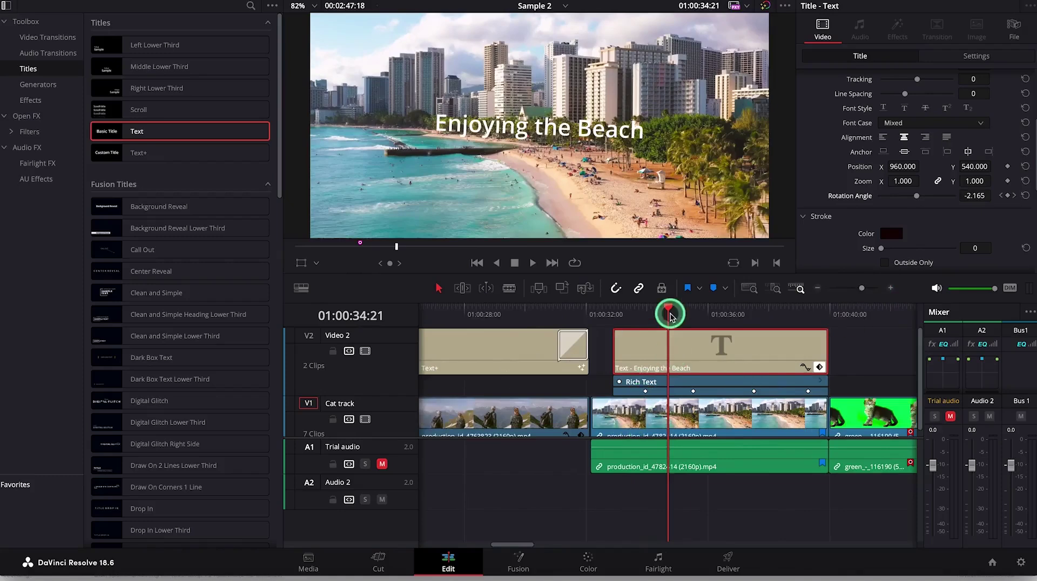
{"action": "left_click_drag", "start_coordinate": [669, 309], "coordinate": [628, 309]}
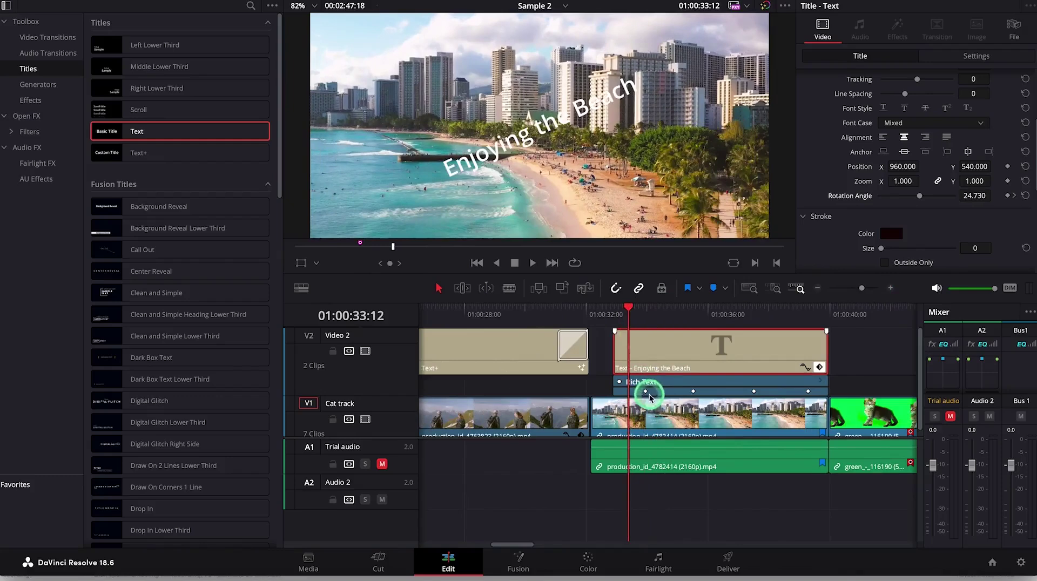
{"action": "left_click_drag", "start_coordinate": [643, 392], "coordinate": [630, 390]}
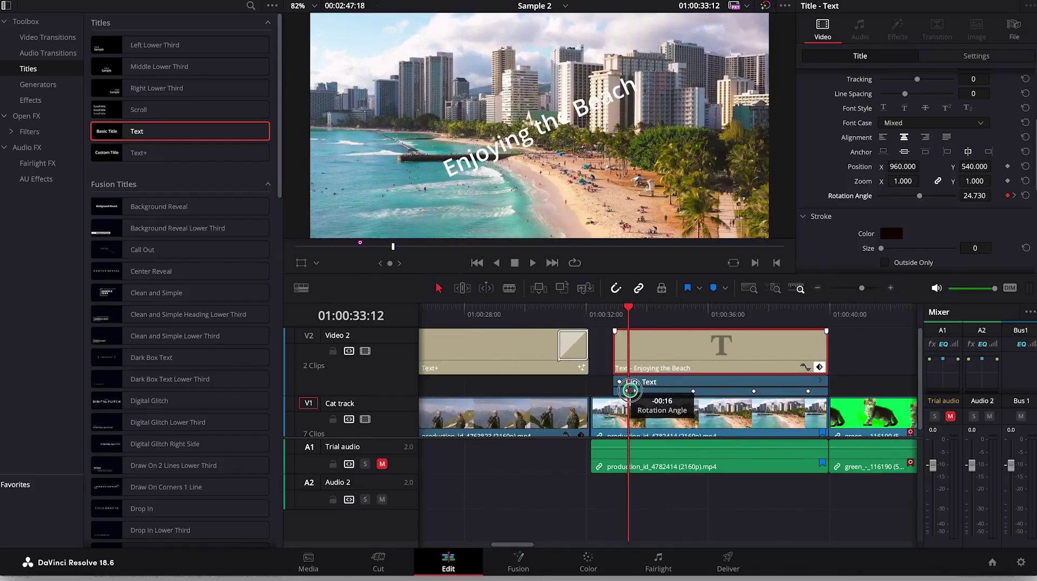
{"action": "left_click_drag", "start_coordinate": [696, 391], "coordinate": [745, 392]}
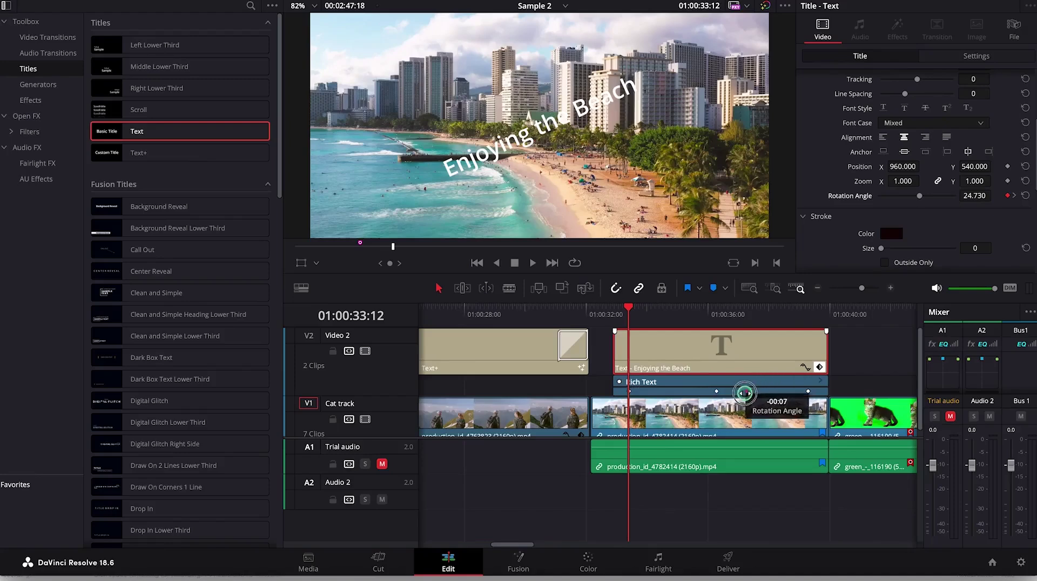
{"action": "left_click_drag", "start_coordinate": [808, 391], "coordinate": [817, 392]}
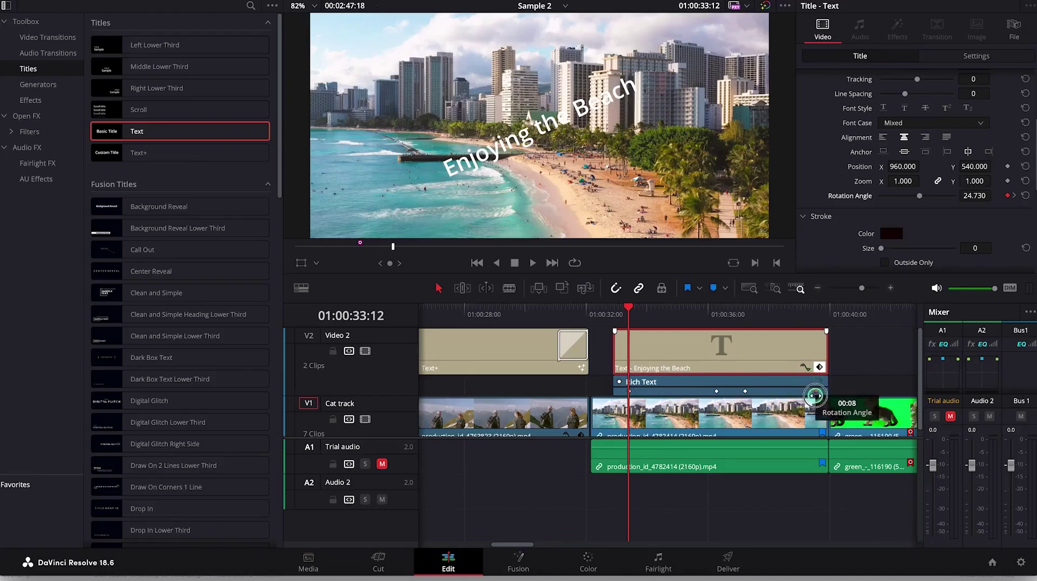
Step: Play the retimed rotation animation from the start of the beach title
{"action": "left_click_drag", "start_coordinate": [623, 315], "coordinate": [619, 316]}
{"action": "key", "text": "space"}
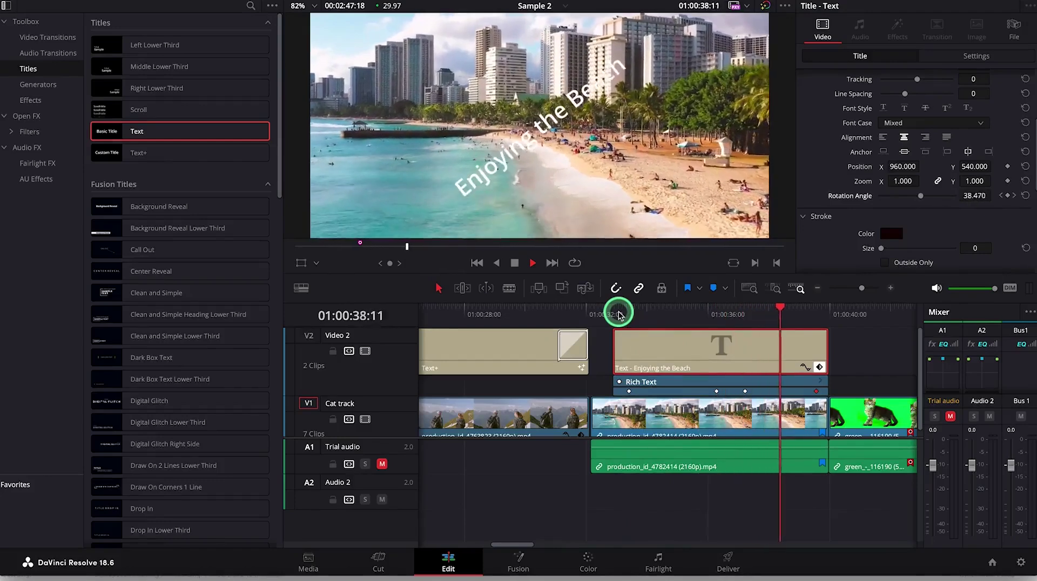
{"action": "key", "text": "space"}
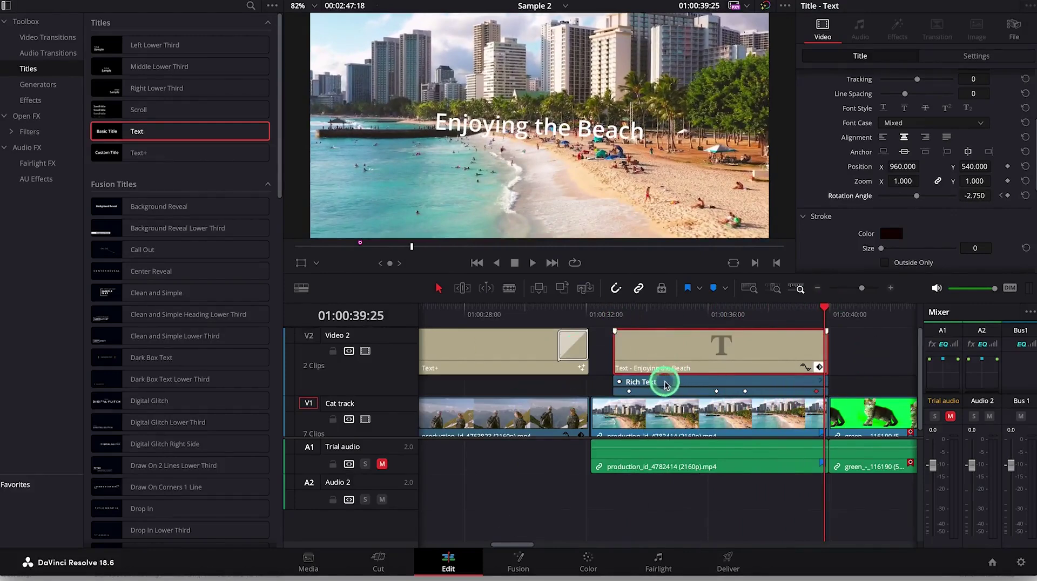
{"action": "left_click", "coordinate": [924, 328]}
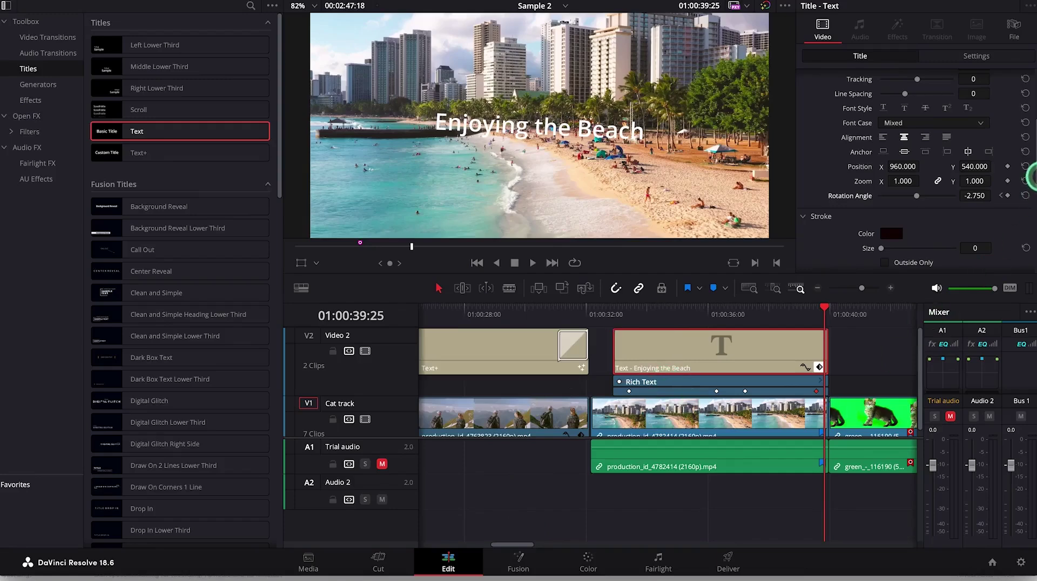
Step: Scrub back through the beach title's rotation animation towards its start
{"action": "left_click_drag", "start_coordinate": [1029, 176], "coordinate": [1030, 132]}
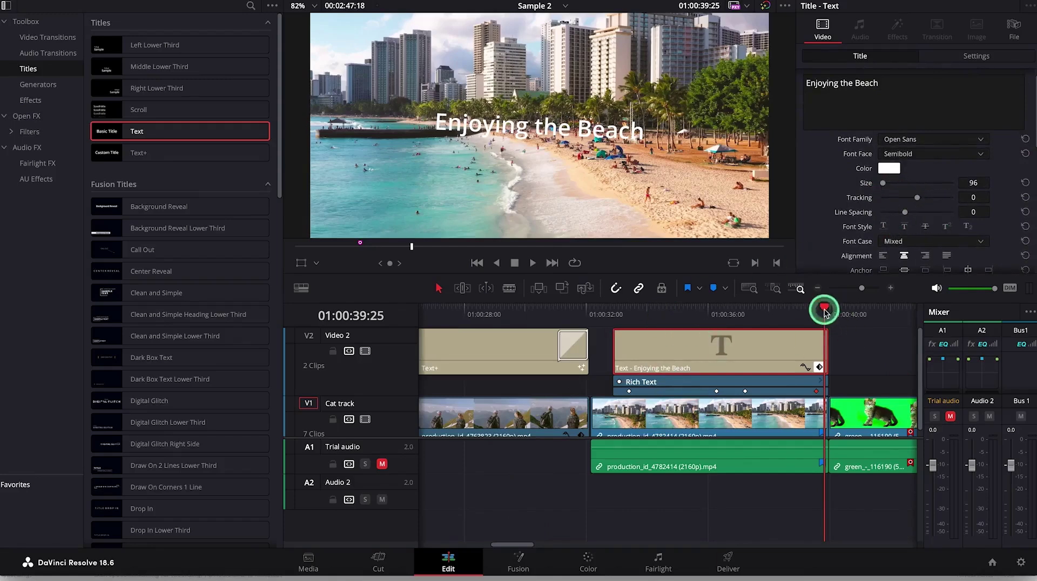
{"action": "left_click_drag", "start_coordinate": [821, 308], "coordinate": [632, 349]}
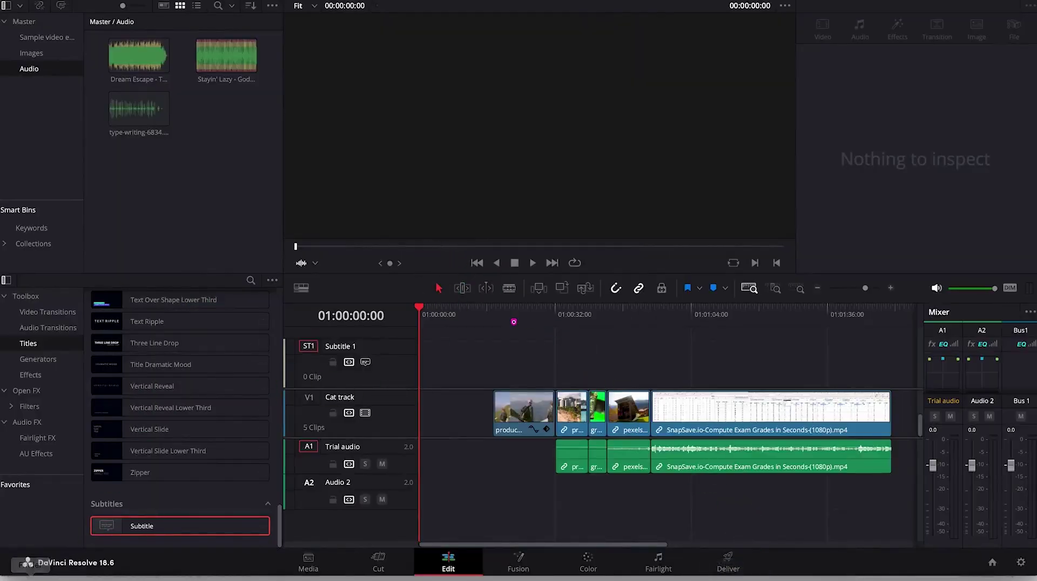
Step: Import "Sample audio recording.mp3" from the Davinci Resolve Tutorial folder into the Audio bin
{"action": "left_click", "coordinate": [30, 577]}
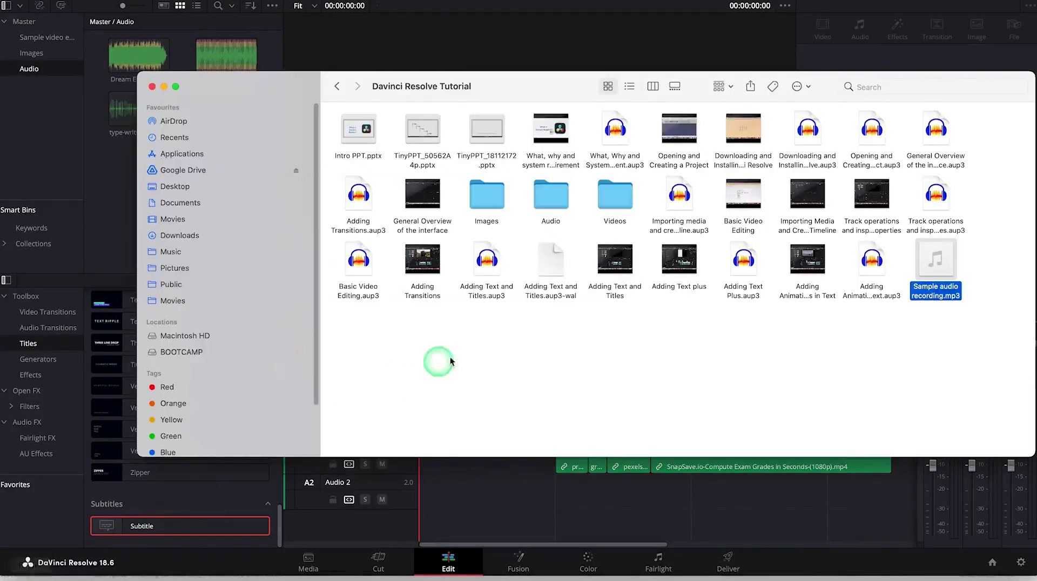
{"action": "left_click_drag", "start_coordinate": [948, 290], "coordinate": [115, 183]}
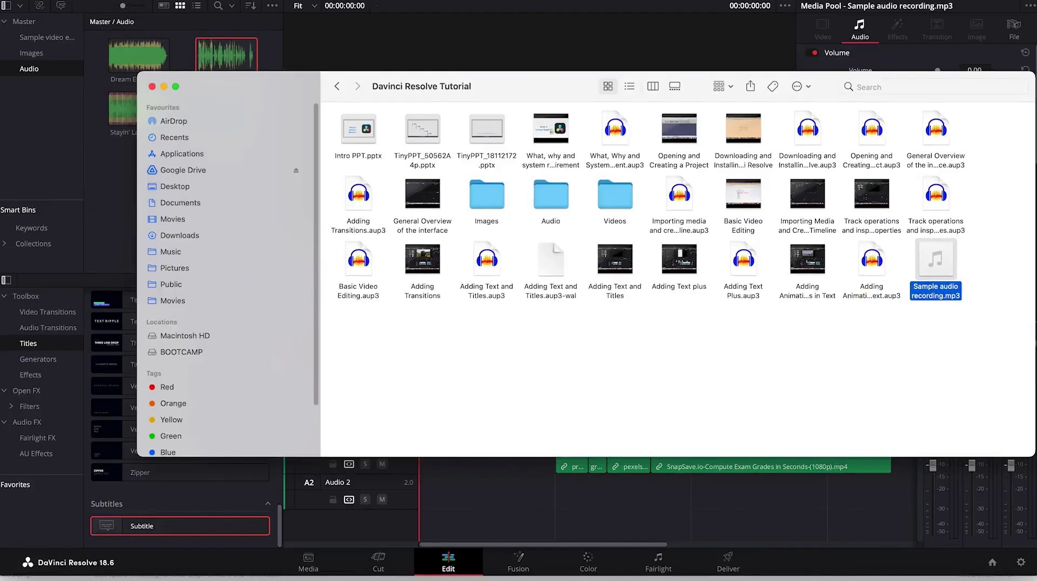
{"action": "left_click", "coordinate": [82, 2]}
{"action": "left_click", "coordinate": [81, 1]}
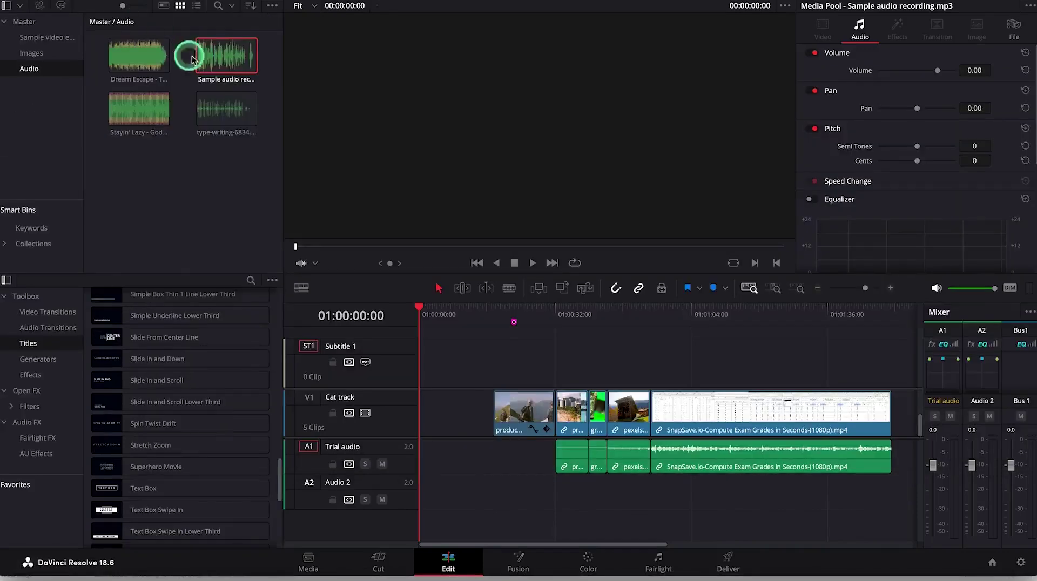
Step: Place the sample audio recording on the Trial audio track at the start of the timeline
{"action": "left_click", "coordinate": [193, 59]}
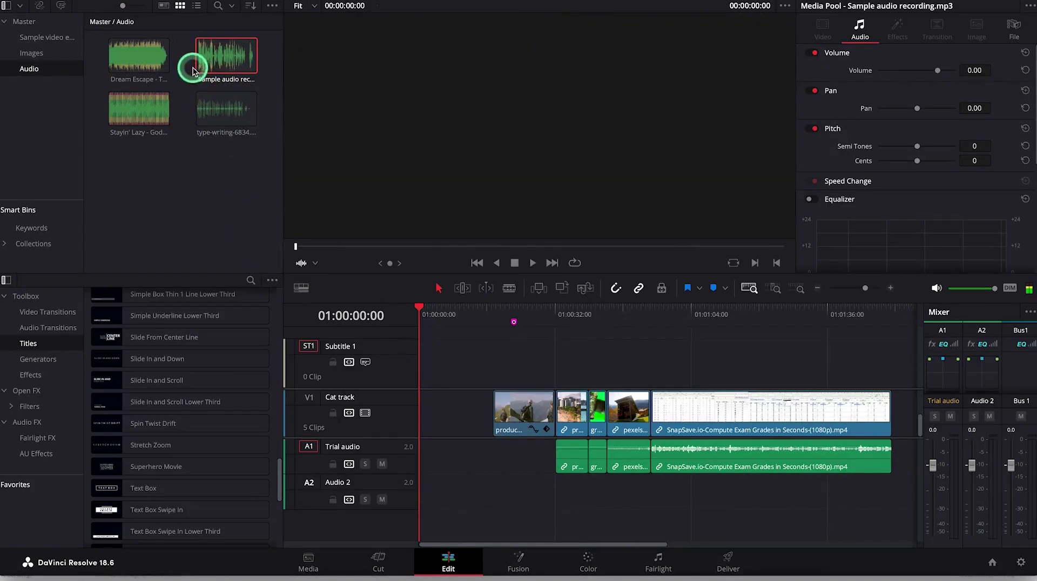
{"action": "left_click", "coordinate": [193, 70]}
{"action": "left_click_drag", "start_coordinate": [208, 58], "coordinate": [421, 437]}
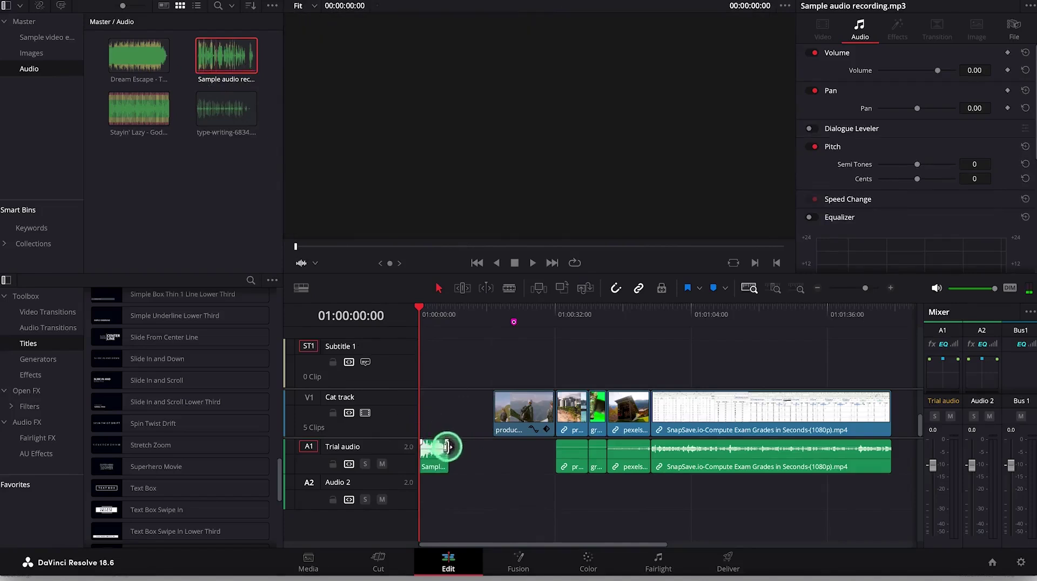
Step: Play the sample audio recording with its waveform enlarged, and return the playhead to 01:00:00:00
{"action": "left_click", "coordinate": [890, 288]}
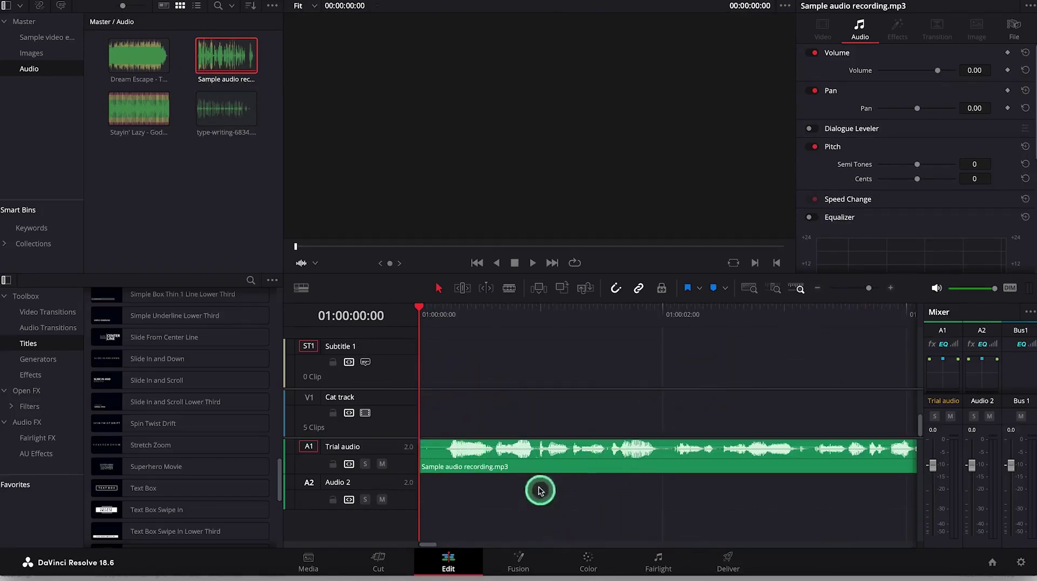
{"action": "key", "text": "space"}
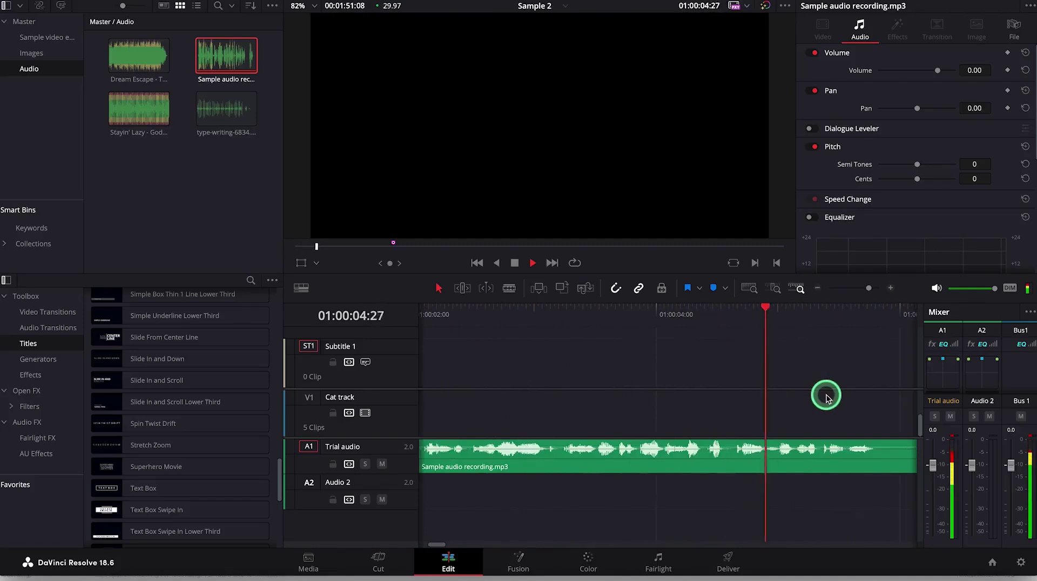
{"action": "key", "text": "space"}
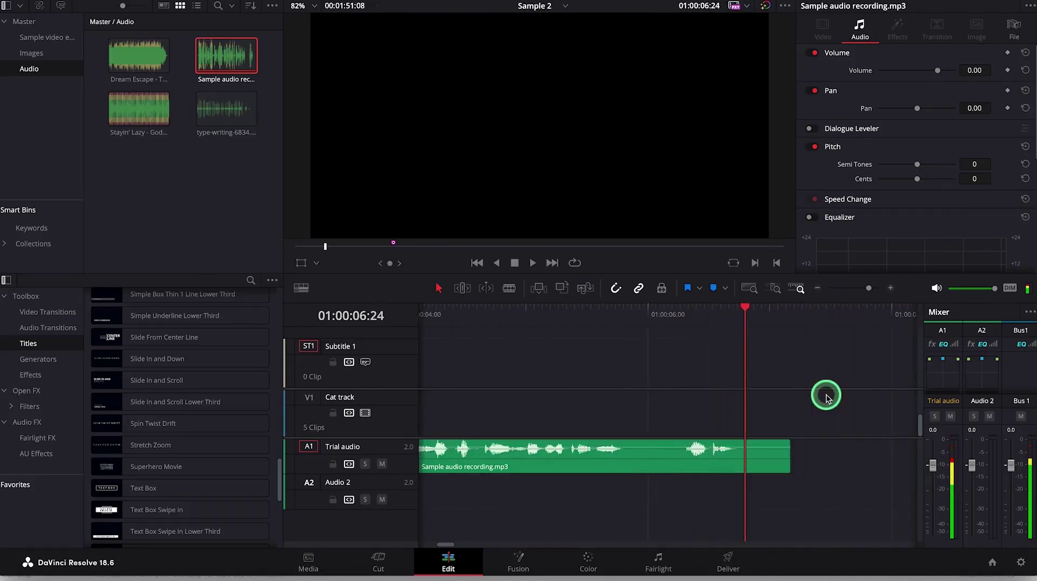
{"action": "left_click_drag", "start_coordinate": [749, 312], "coordinate": [362, 372]}
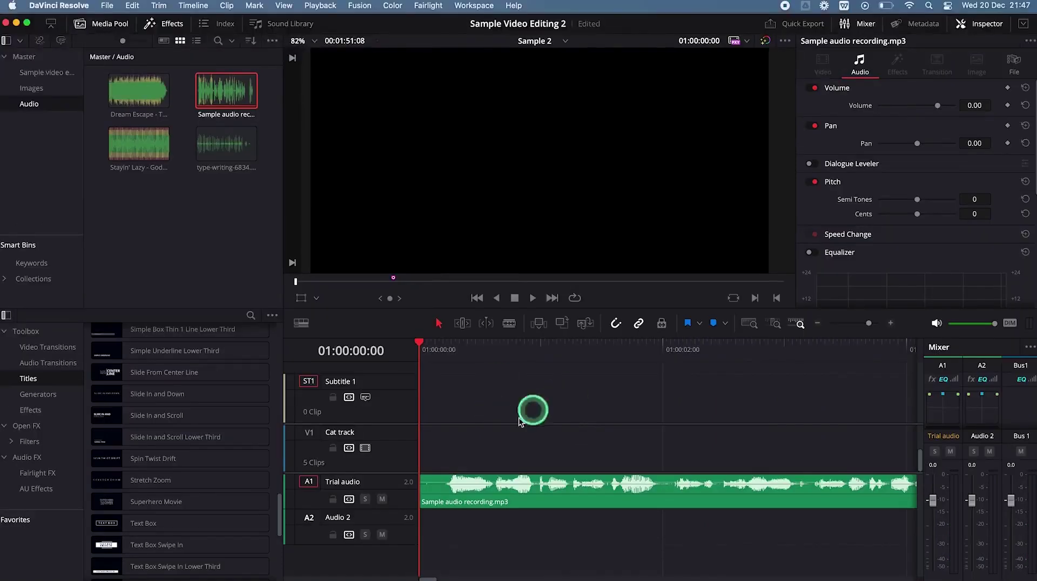
Step: Hide the media pool while keeping the effects library open
{"action": "left_click", "coordinate": [165, 25]}
{"action": "left_click", "coordinate": [165, 25]}
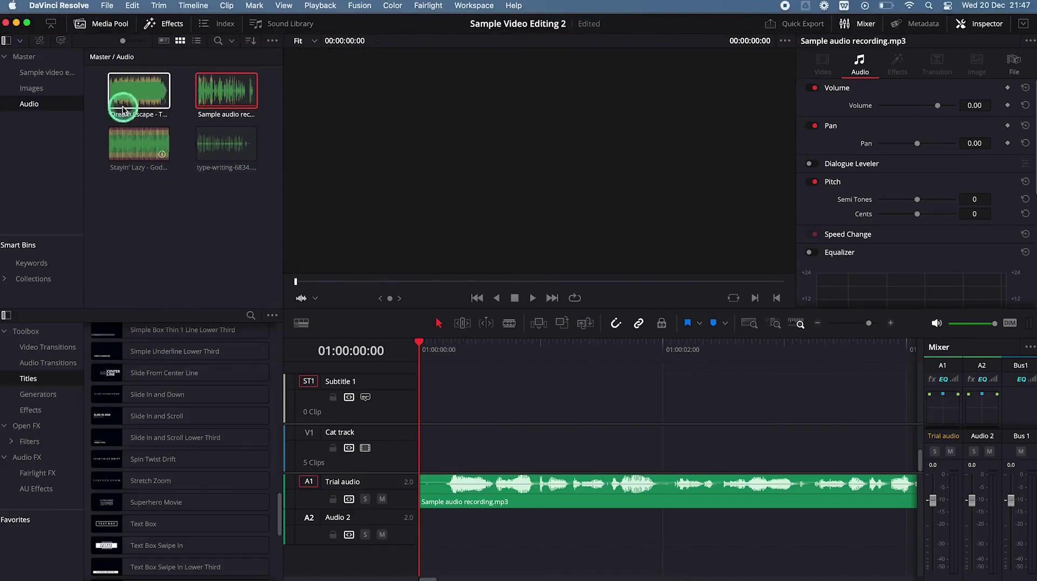
{"action": "left_click", "coordinate": [108, 24]}
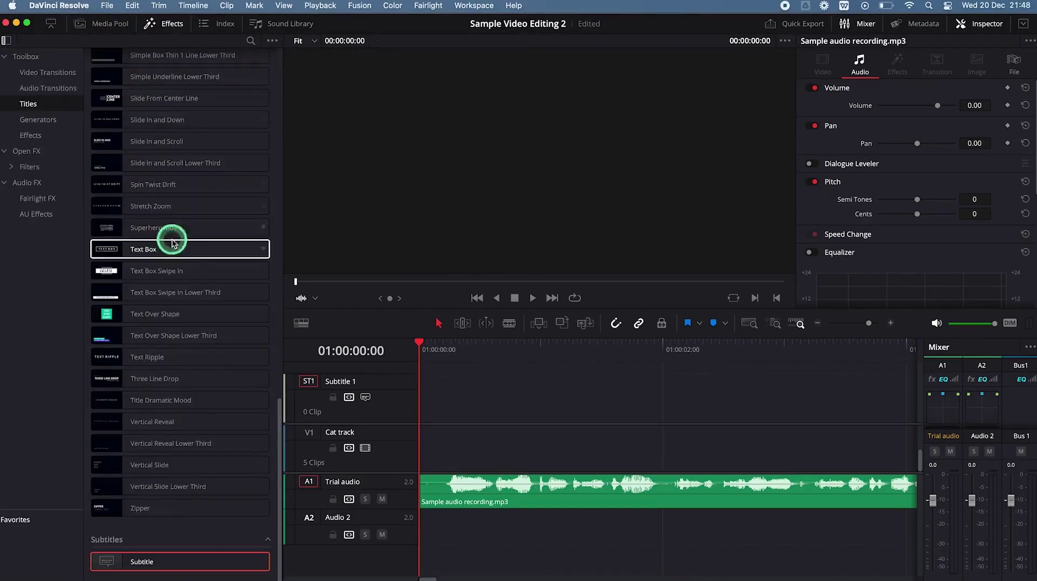
Step: Add a Subtitle from the Titles effects to the Subtitle 1 track at the start of the timeline
{"action": "left_click_drag", "start_coordinate": [281, 432], "coordinate": [270, 108]}
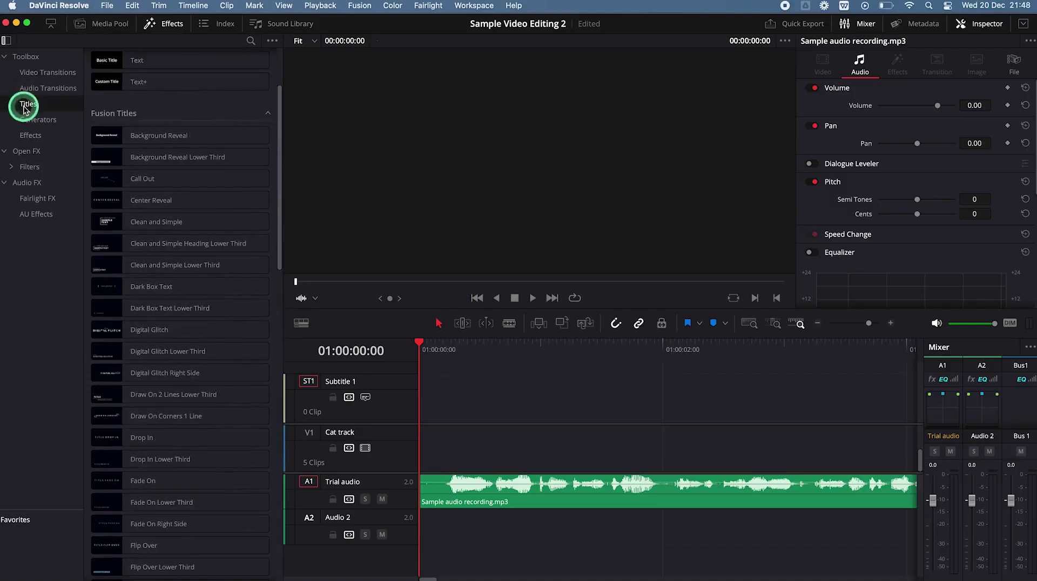
{"action": "left_click_drag", "start_coordinate": [279, 120], "coordinate": [290, 422]}
{"action": "left_click", "coordinate": [224, 549]}
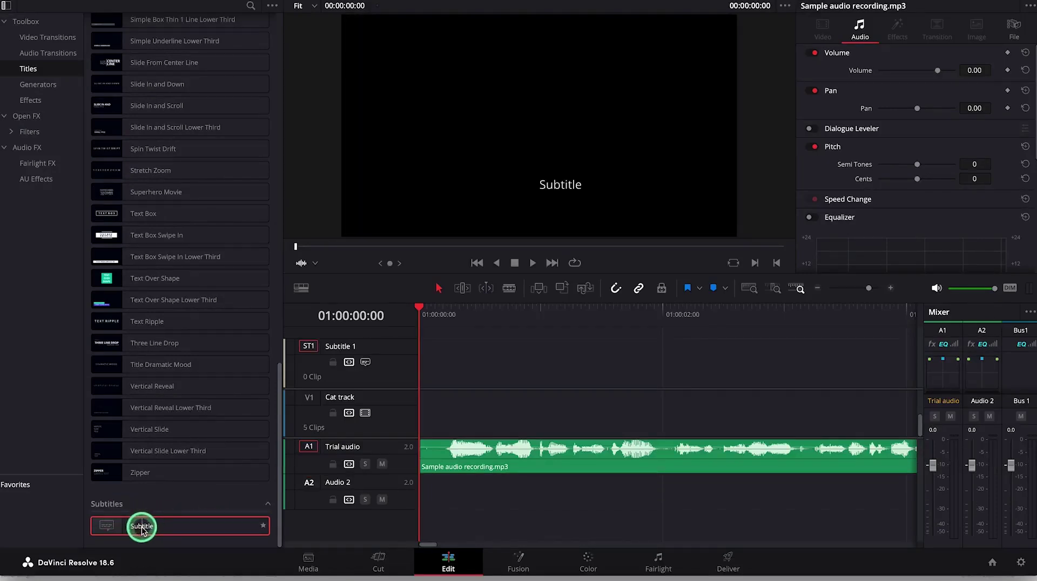
{"action": "left_click_drag", "start_coordinate": [187, 529], "coordinate": [165, 532]}
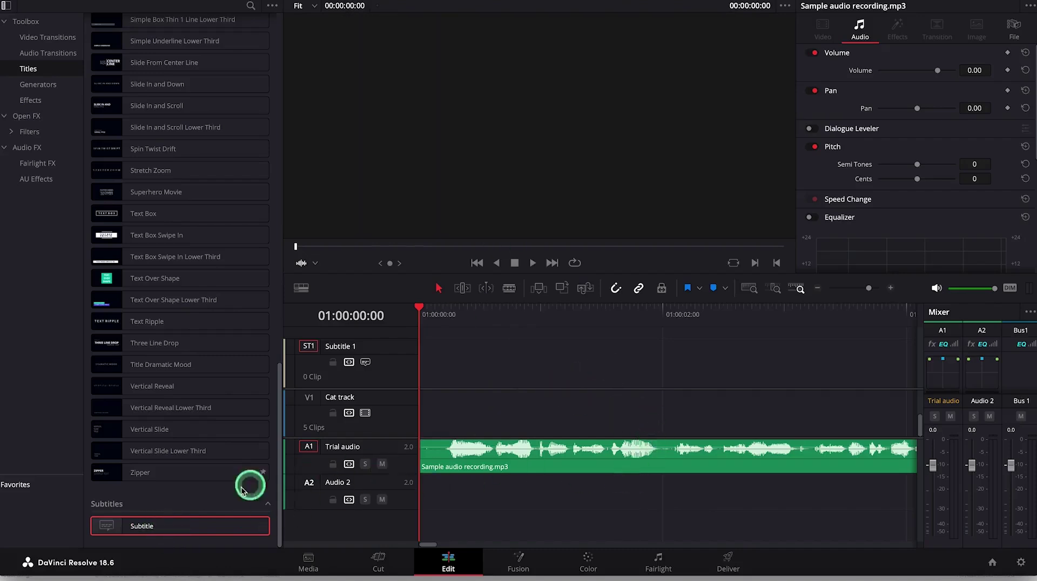
{"action": "left_click_drag", "start_coordinate": [151, 531], "coordinate": [422, 406]}
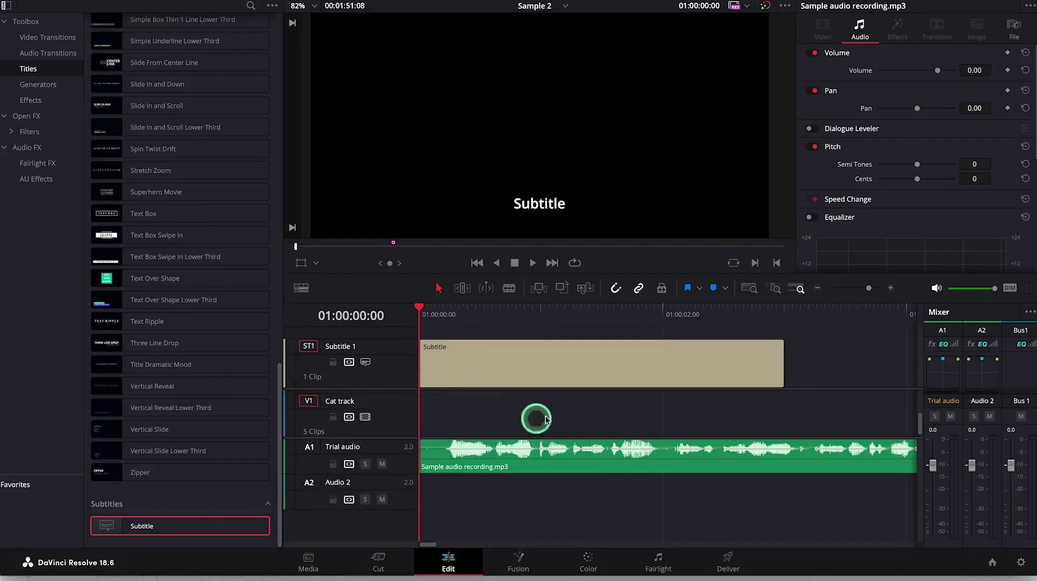
Step: Listen to the first spoken phrase and trim the subtitle's end to 01:00:02:00 to match it
{"action": "left_click", "coordinate": [493, 371]}
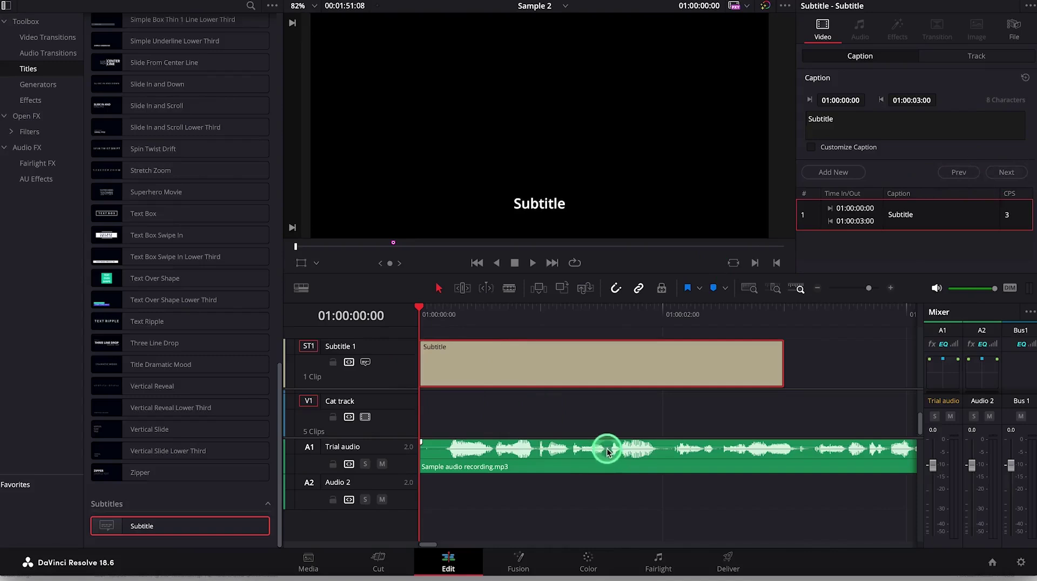
{"action": "key", "text": "space"}
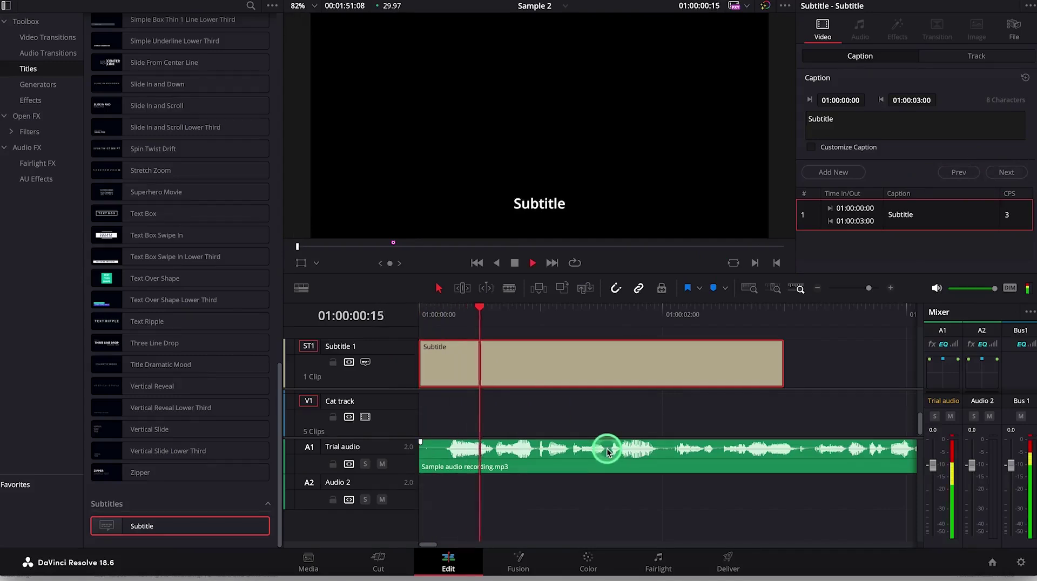
{"action": "key", "text": "space"}
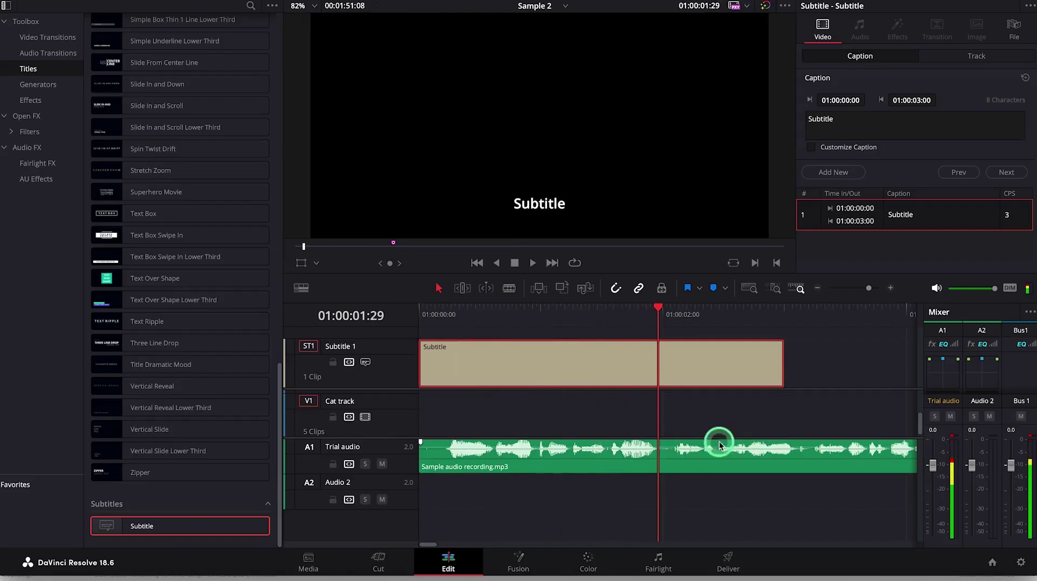
{"action": "left_click", "coordinate": [664, 302]}
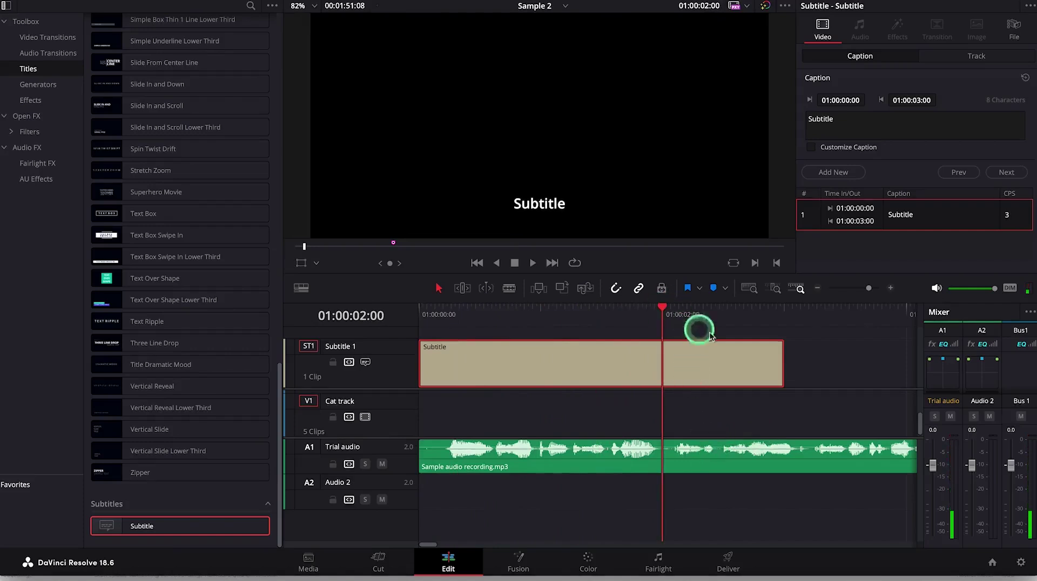
{"action": "left_click_drag", "start_coordinate": [785, 367], "coordinate": [663, 370]}
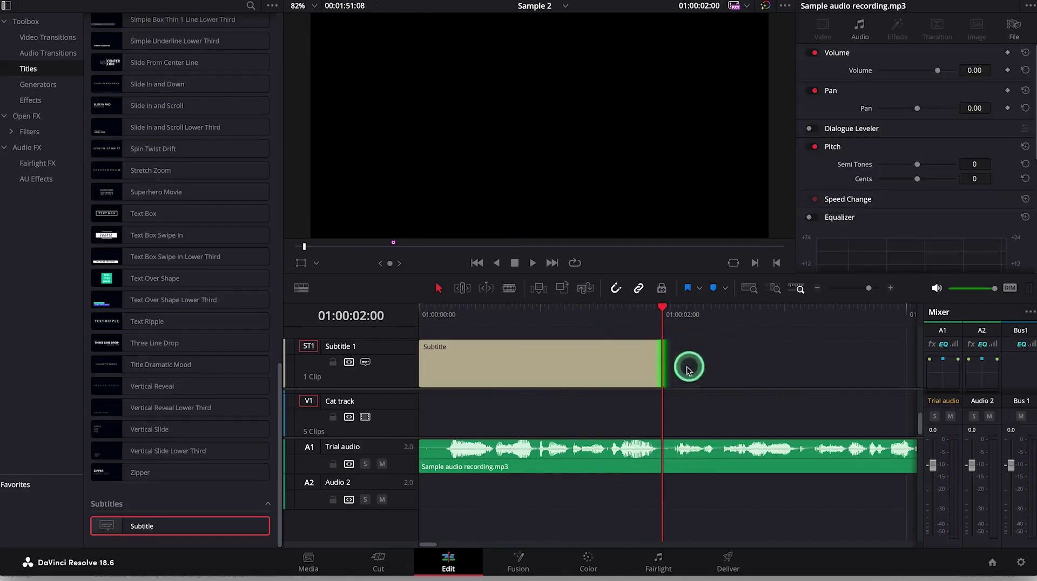
Step: Set the first subtitle's caption text to "Hello and welcome to my channel"
{"action": "left_click_drag", "start_coordinate": [663, 308], "coordinate": [621, 306]}
{"action": "left_click", "coordinate": [540, 364]}
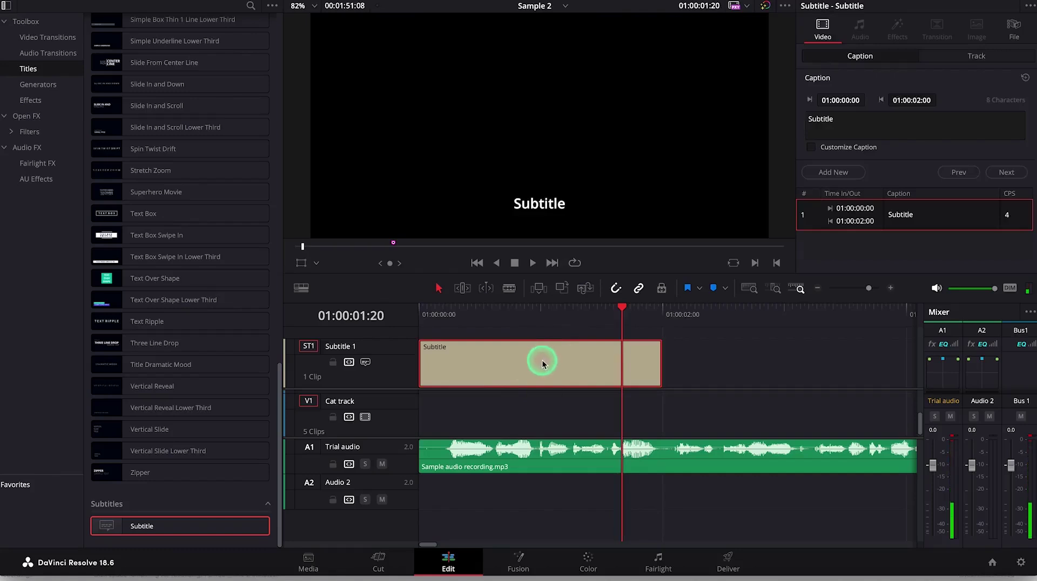
{"action": "double_click", "coordinate": [851, 119]}
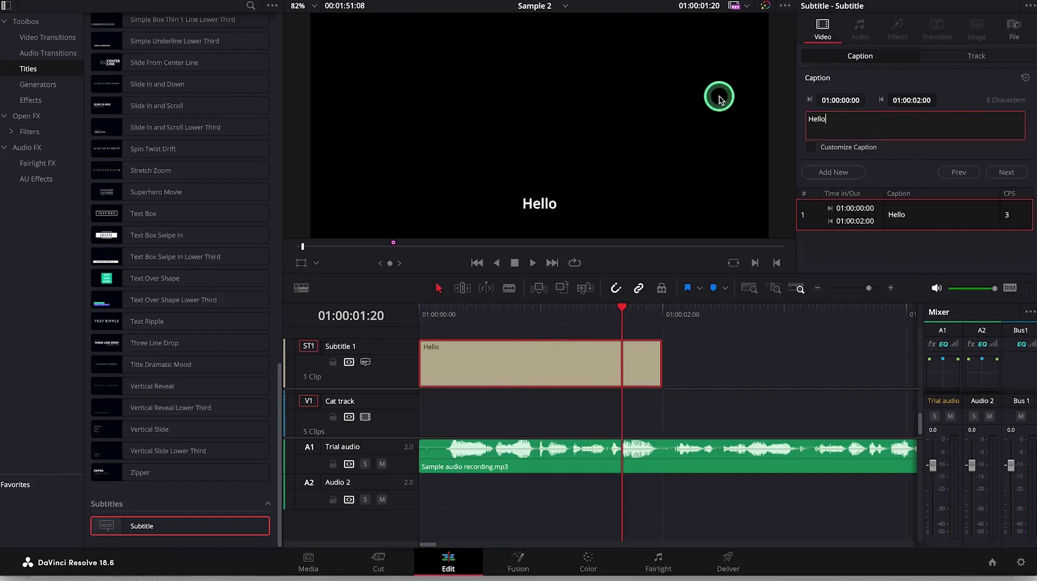
{"action": "type", "text": "Hello and welcome to my channel"}
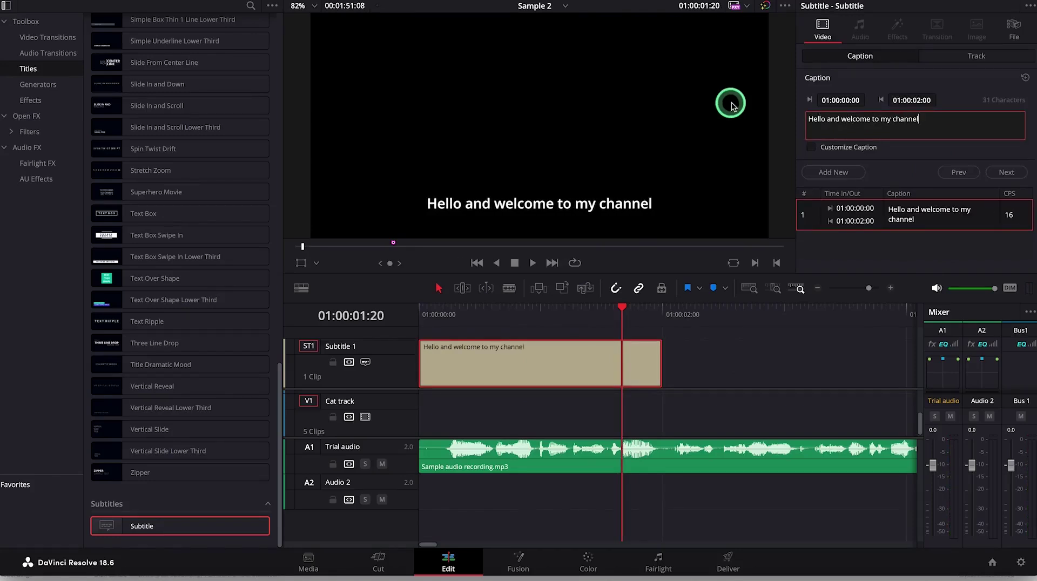
Step: Listen to the second phrase and add a new subtitle at 01:00:03:06 reading "I am" followed by the speaker's title and name
{"action": "left_click_drag", "start_coordinate": [622, 307], "coordinate": [661, 320]}
{"action": "key", "text": "space"}
{"action": "key", "text": "space"}
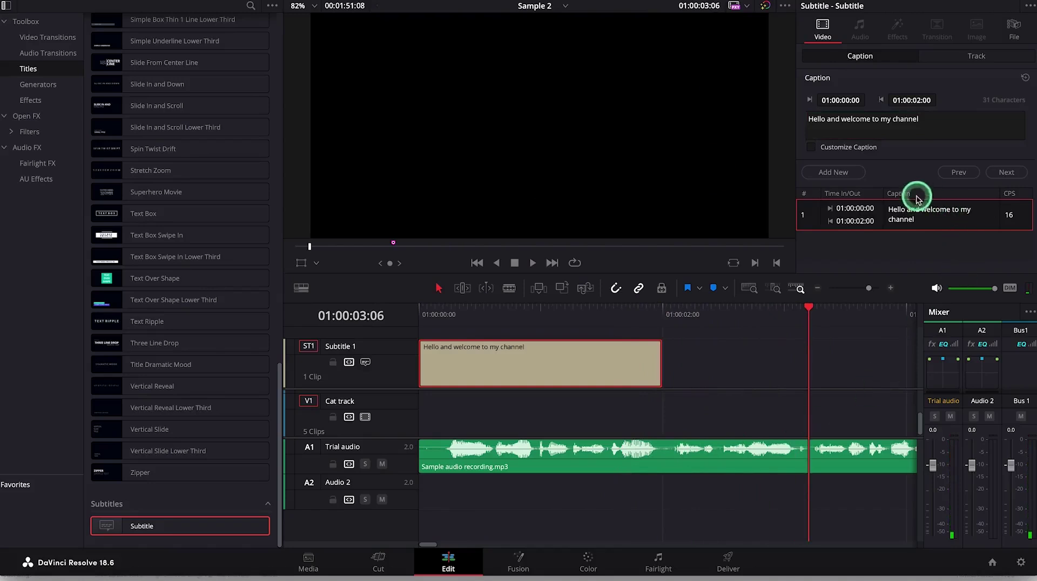
{"action": "left_click", "coordinate": [841, 172]}
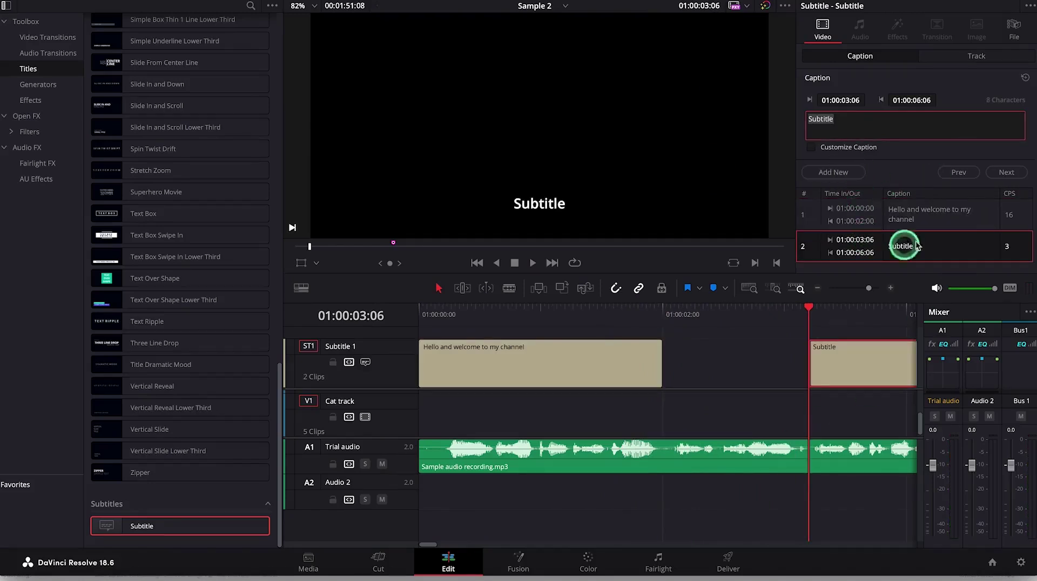
{"action": "left_click", "coordinate": [838, 119]}
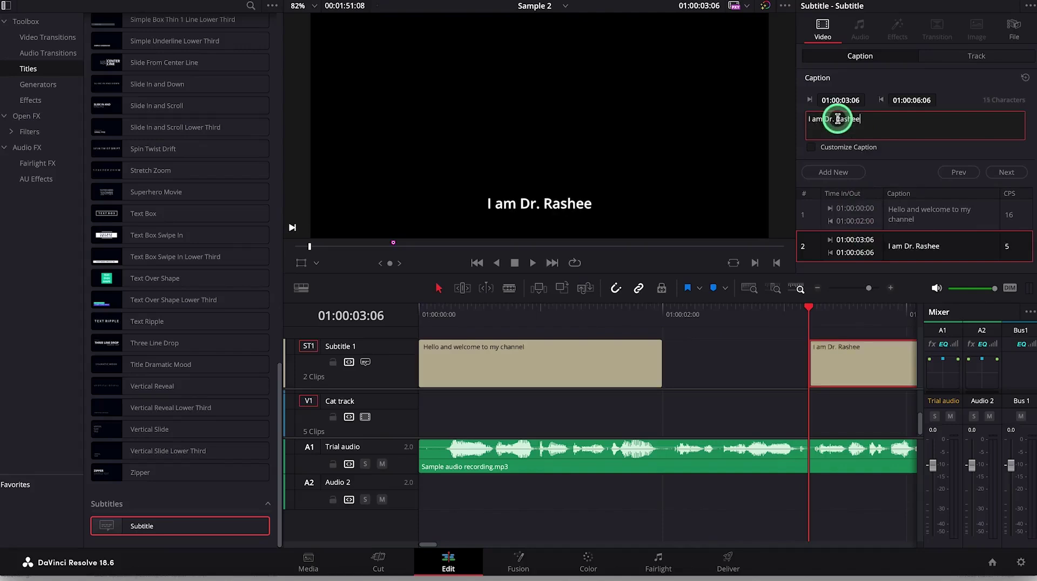
Step: Move the second subtitle to start at 01:00:02:00 and trim its end to 01:00:03:06
{"action": "left_click_drag", "start_coordinate": [854, 353], "coordinate": [713, 373]}
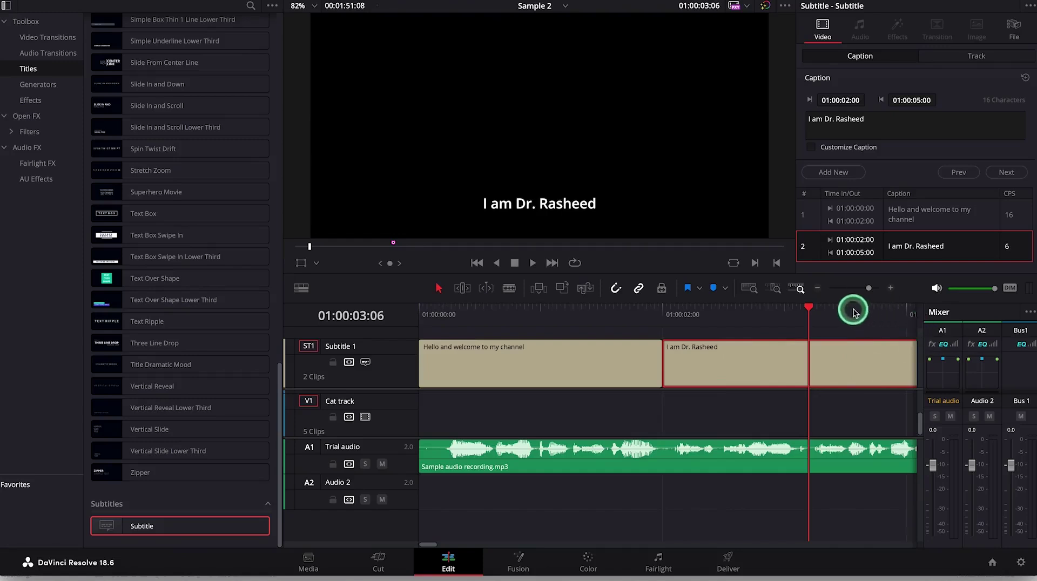
{"action": "left_click_drag", "start_coordinate": [868, 292], "coordinate": [865, 289]}
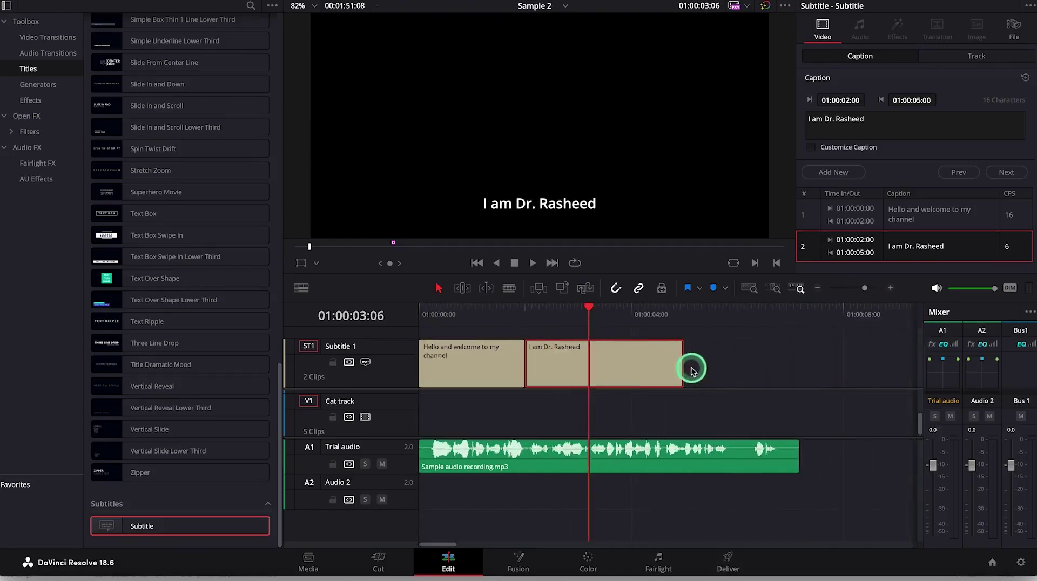
{"action": "left_click_drag", "start_coordinate": [684, 362], "coordinate": [590, 362]}
Step: Play the audio under the second subtitle to check its timing
{"action": "left_click_drag", "start_coordinate": [595, 313], "coordinate": [536, 321]}
{"action": "key", "text": "space"}
{"action": "left_click", "coordinate": [660, 463]}
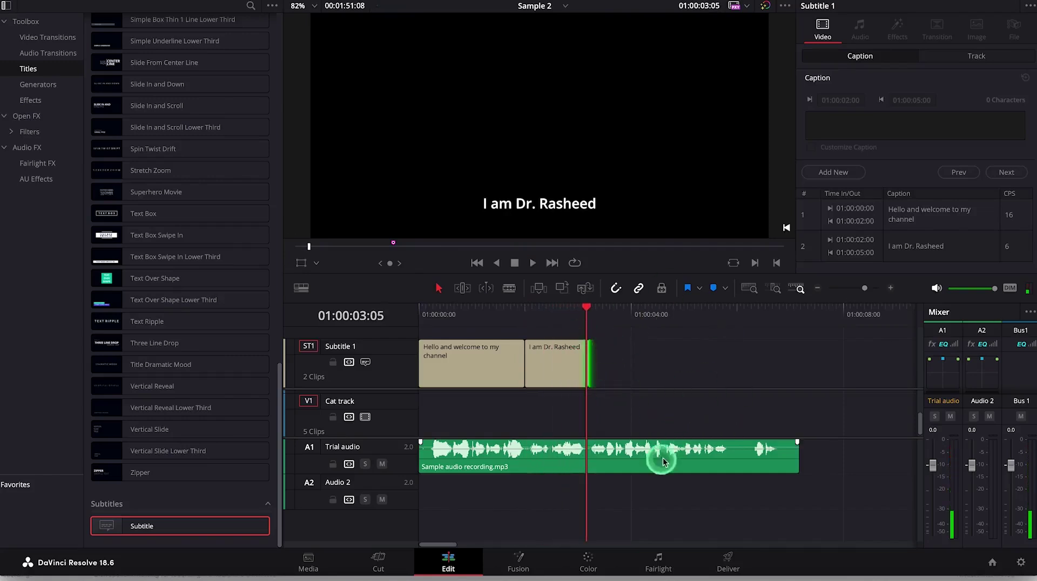
Step: Listen to the next phrase, add a third subtitle at 01:00:04:28 and move it directly after the second, starting at 01:00:03:06
{"action": "key", "text": "space"}
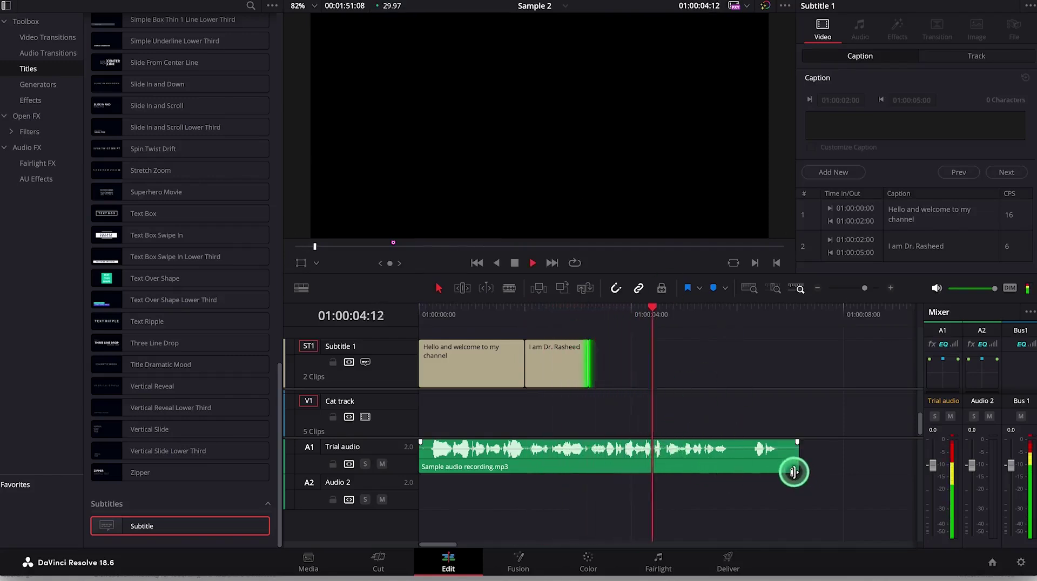
{"action": "key", "text": "space"}
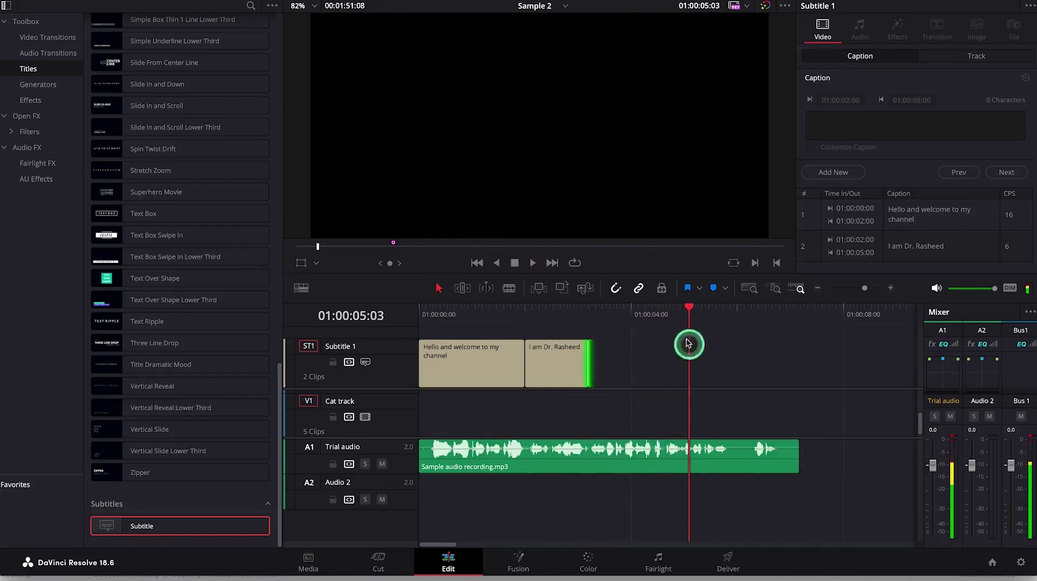
{"action": "left_click_drag", "start_coordinate": [690, 312], "coordinate": [682, 314]}
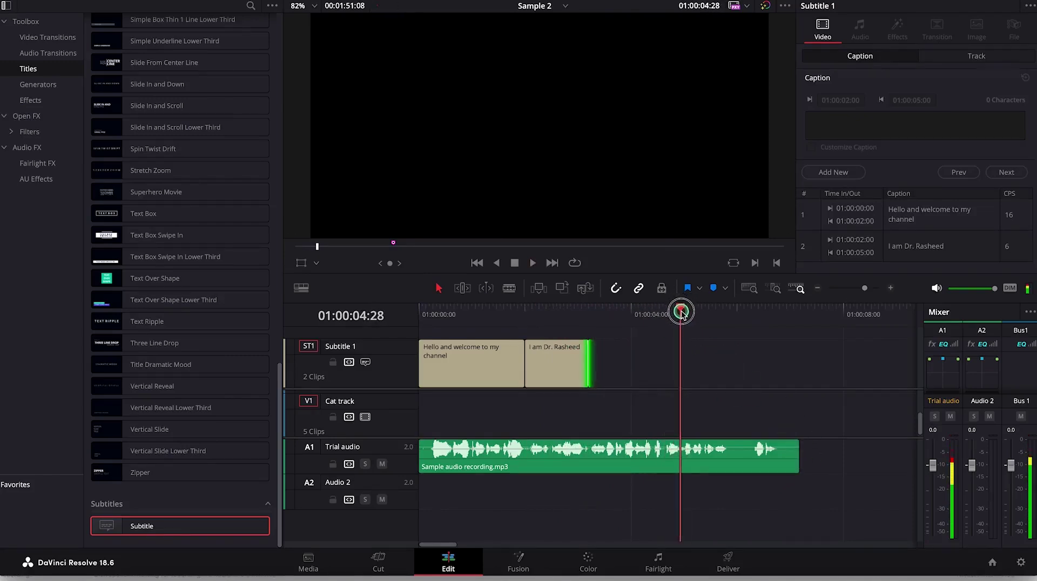
{"action": "left_click", "coordinate": [825, 173]}
{"action": "left_click_drag", "start_coordinate": [763, 376], "coordinate": [670, 370]}
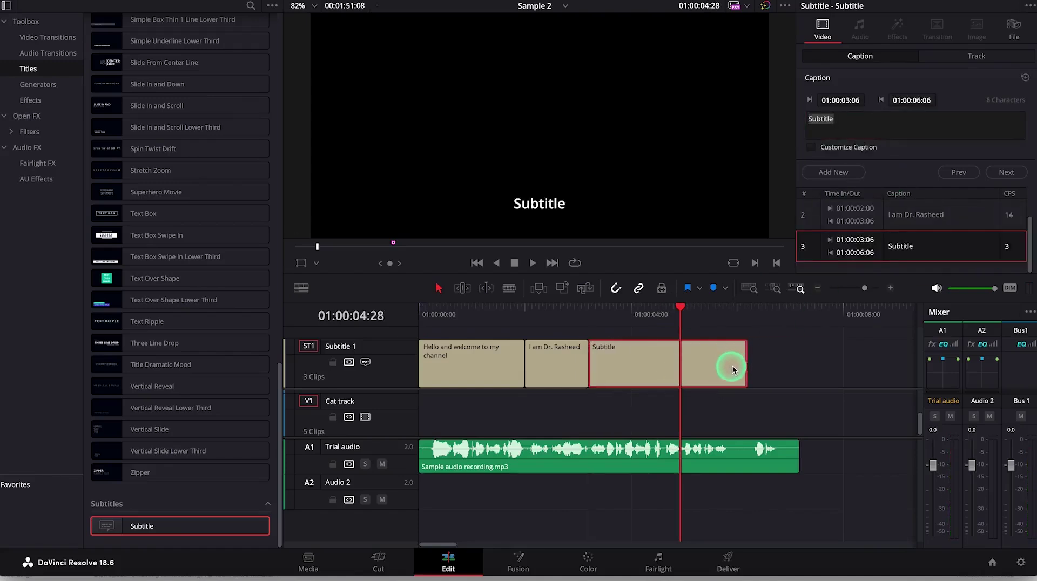
Step: Trim the third subtitle's end to 01:00:04:28 and caption it "and I am going to be the instructor"
{"action": "left_click_drag", "start_coordinate": [744, 361], "coordinate": [680, 361]}
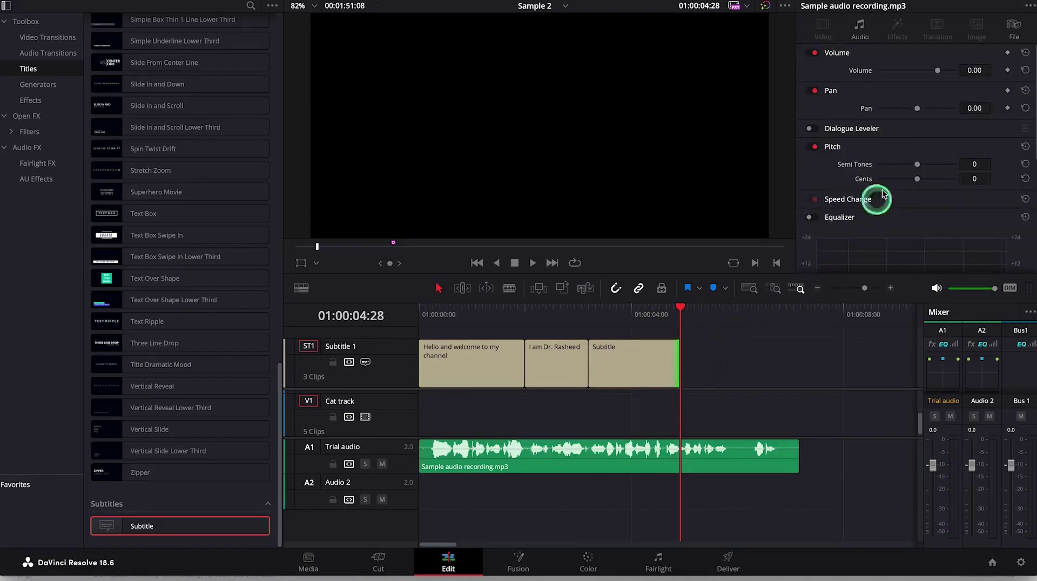
{"action": "left_click", "coordinate": [629, 362]}
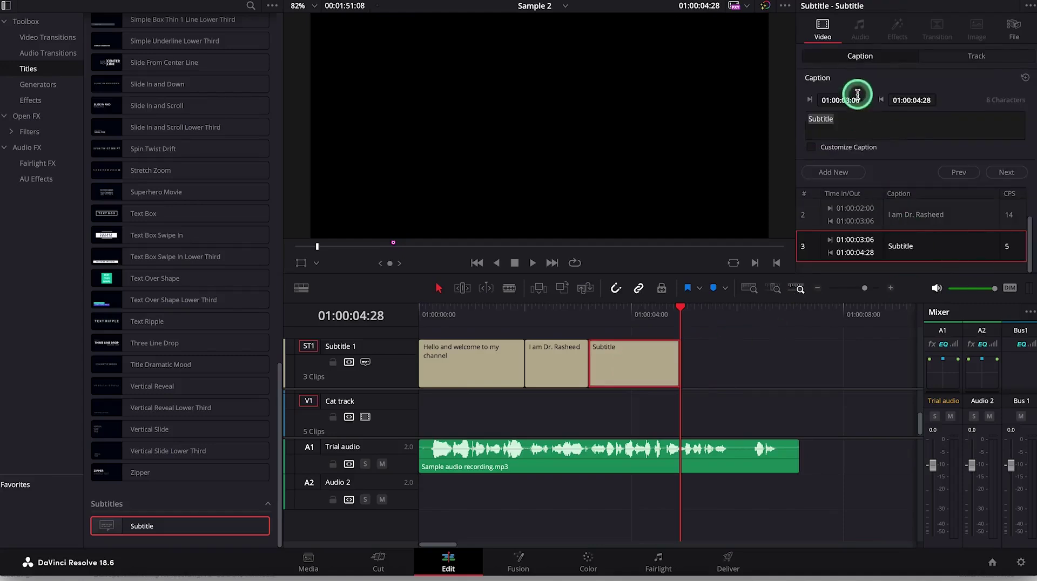
{"action": "left_click", "coordinate": [849, 125]}
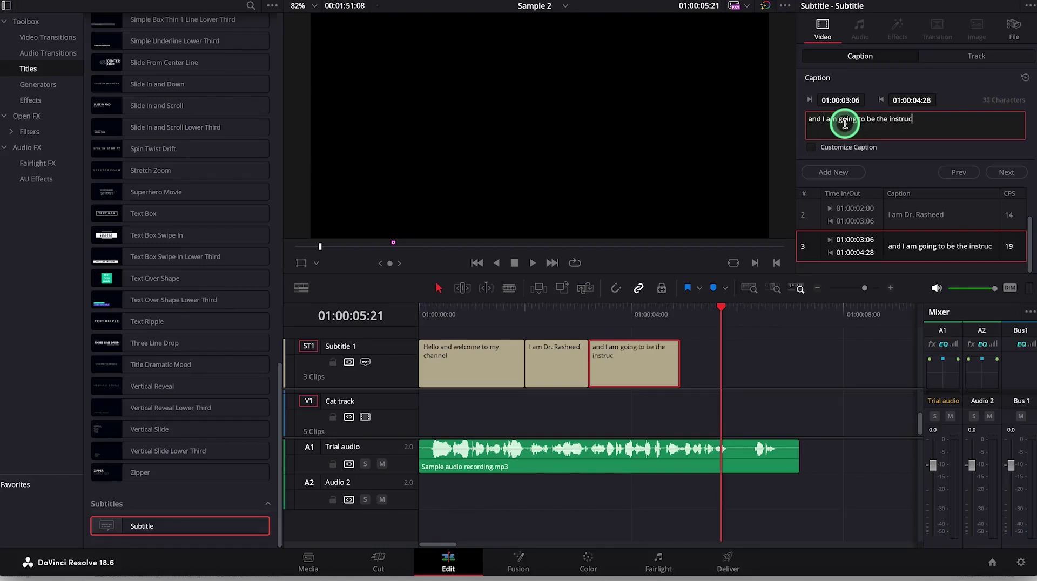
{"action": "type", "text": "ctor"}
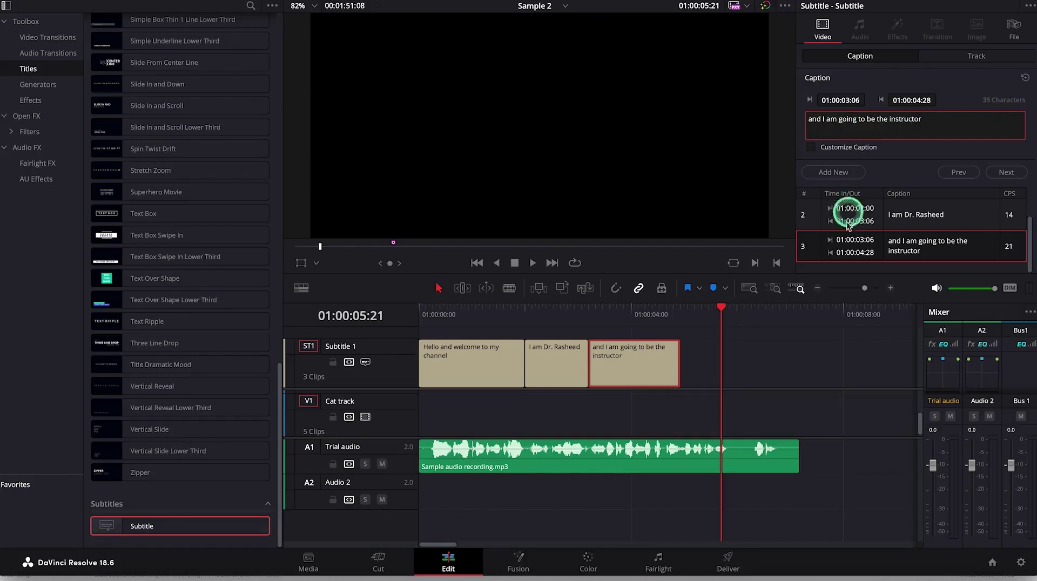
Step: Return the playhead to 01:00:04:28, the end of the third subtitle, and add a fourth subtitle there
{"action": "left_click_drag", "start_coordinate": [721, 308], "coordinate": [695, 309]}
{"action": "left_click", "coordinate": [532, 316]}
{"action": "key", "text": "space"}
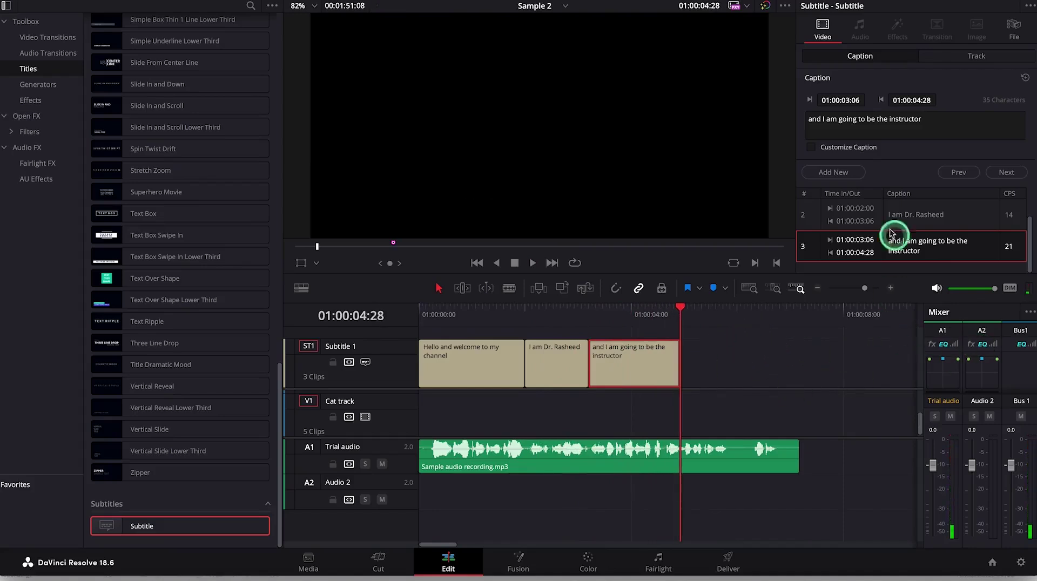
{"action": "left_click", "coordinate": [830, 173]}
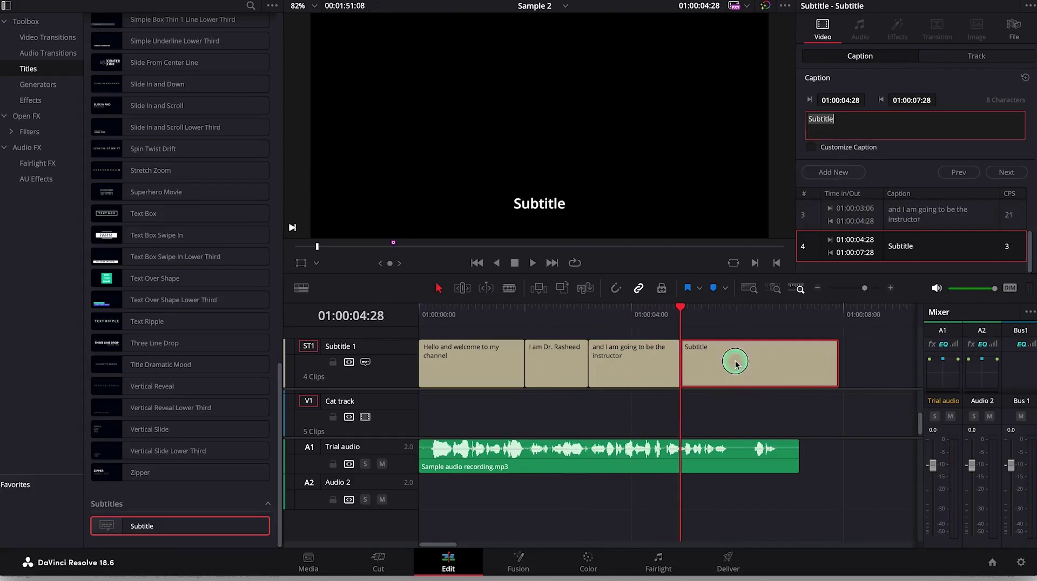
Step: Listen to the next phrase, trim the fourth subtitle's end to 01:00:05:29 and caption it "for this course"
{"action": "key", "text": "space"}
{"action": "key", "text": "space"}
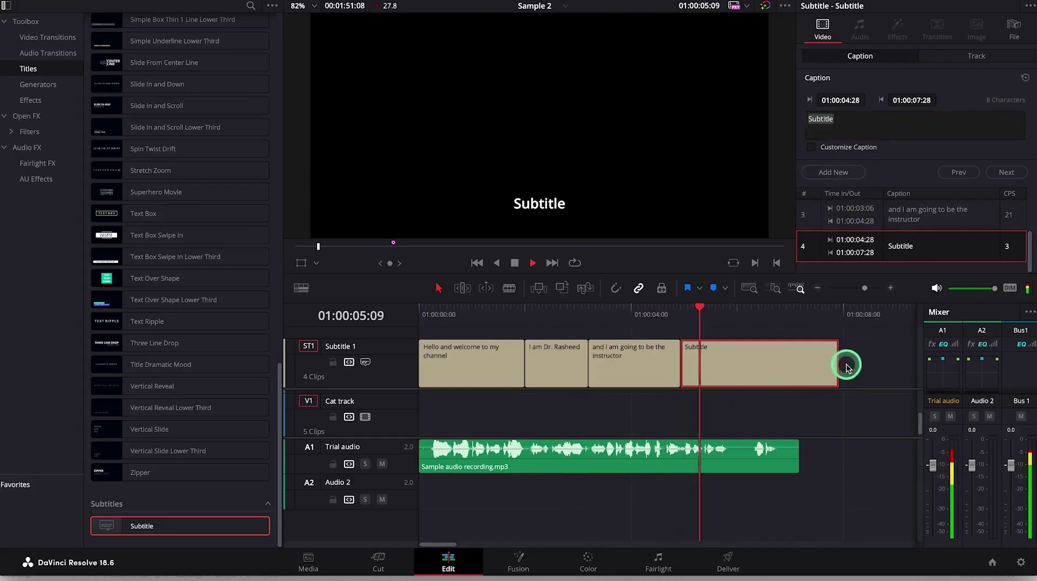
{"action": "left_click_drag", "start_coordinate": [844, 367], "coordinate": [737, 369]}
{"action": "left_click", "coordinate": [811, 342]}
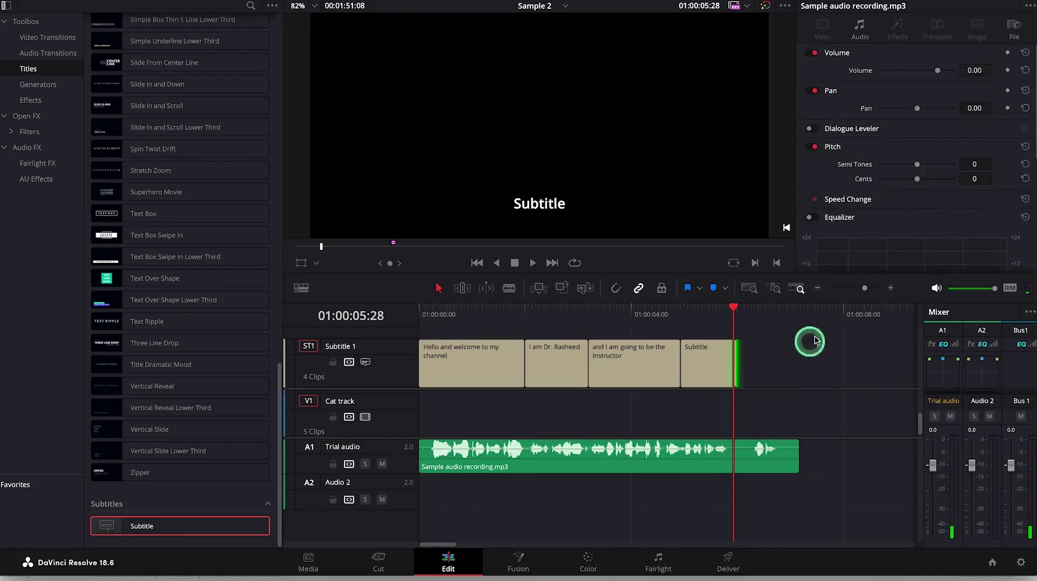
{"action": "left_click", "coordinate": [725, 352]}
{"action": "left_click", "coordinate": [894, 126]}
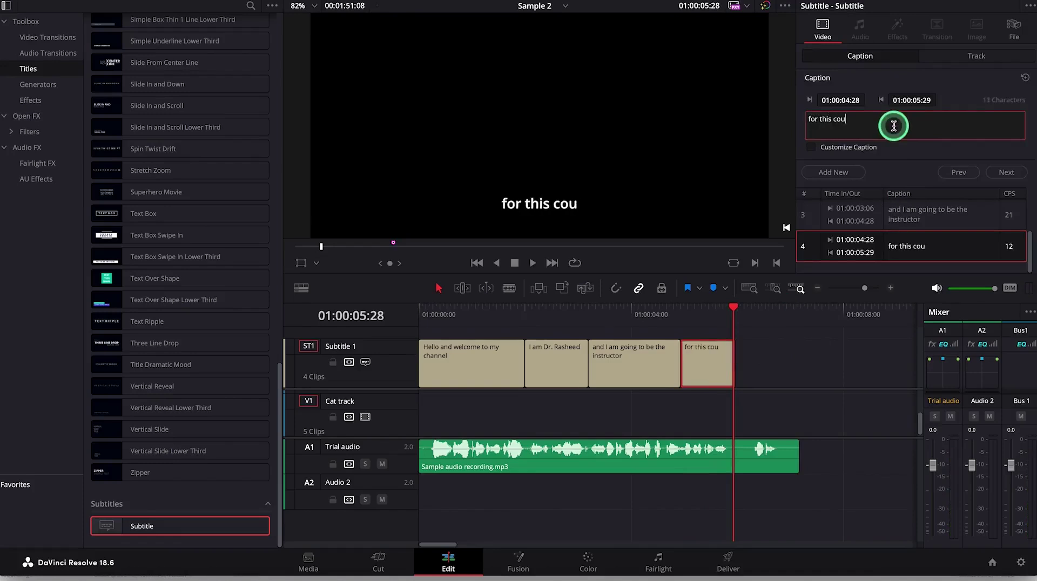
Step: Listen to the final phrase after the fourth subtitle and add a fifth subtitle at 01:00:06:25
{"action": "left_click", "coordinate": [755, 360]}
{"action": "key", "text": "space"}
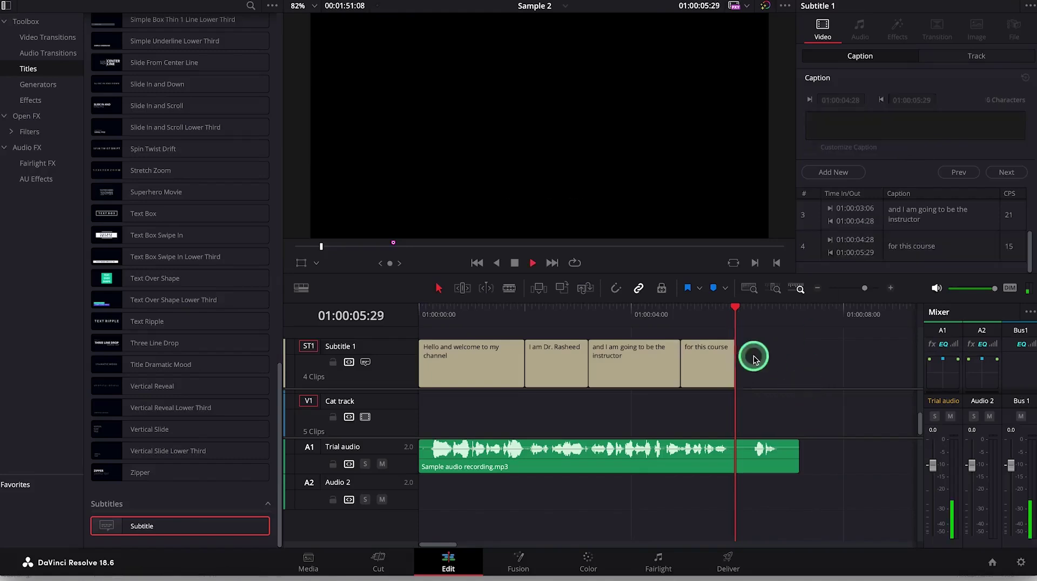
{"action": "key", "text": "space"}
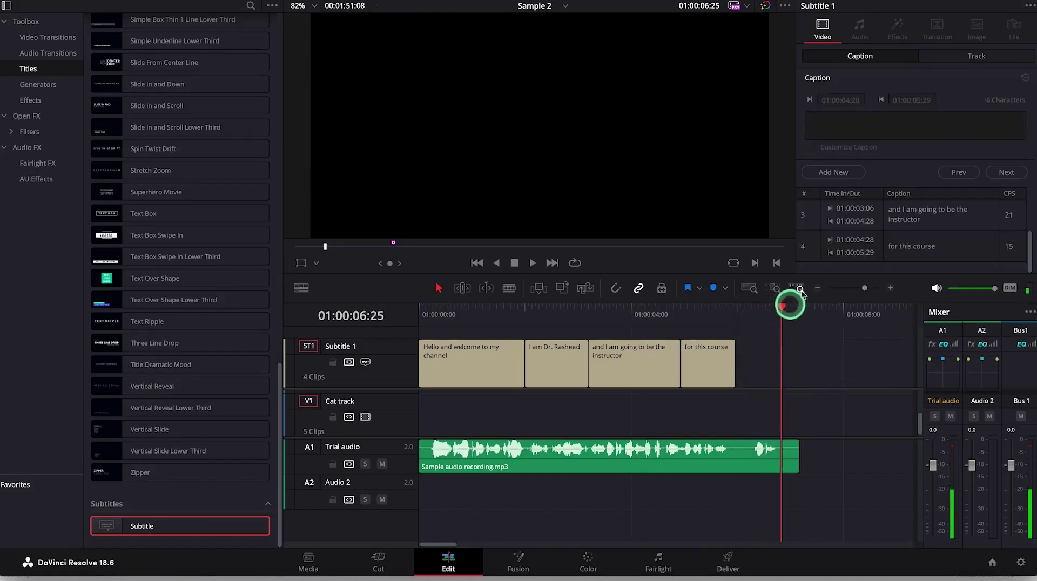
{"action": "left_click", "coordinate": [832, 172]}
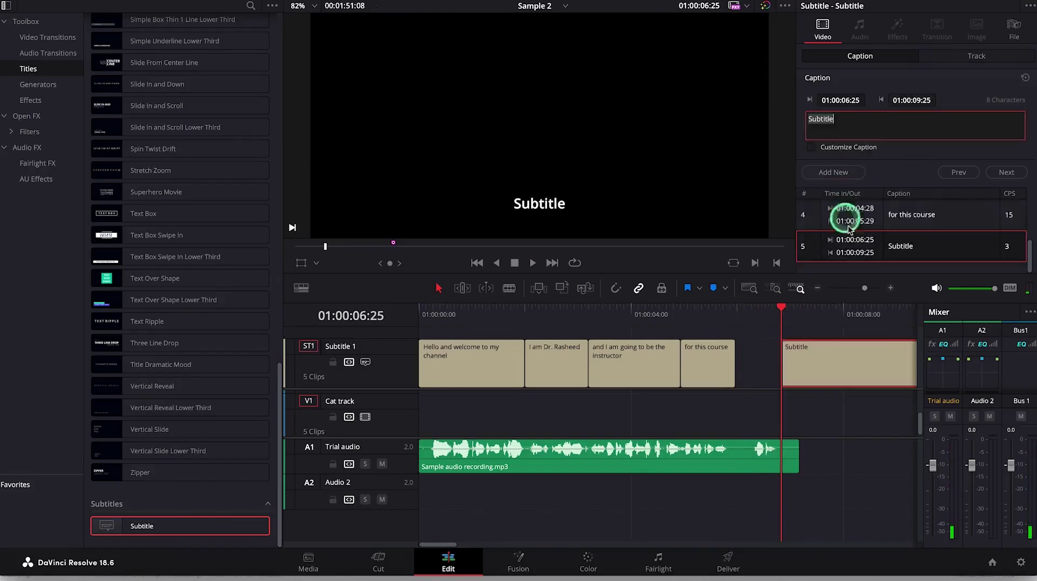
Step: Move the fifth subtitle to start at 01:00:05:28, trim its end to 01:00:07:05 and caption it "Thank you"
{"action": "left_click_drag", "start_coordinate": [868, 359], "coordinate": [798, 359]}
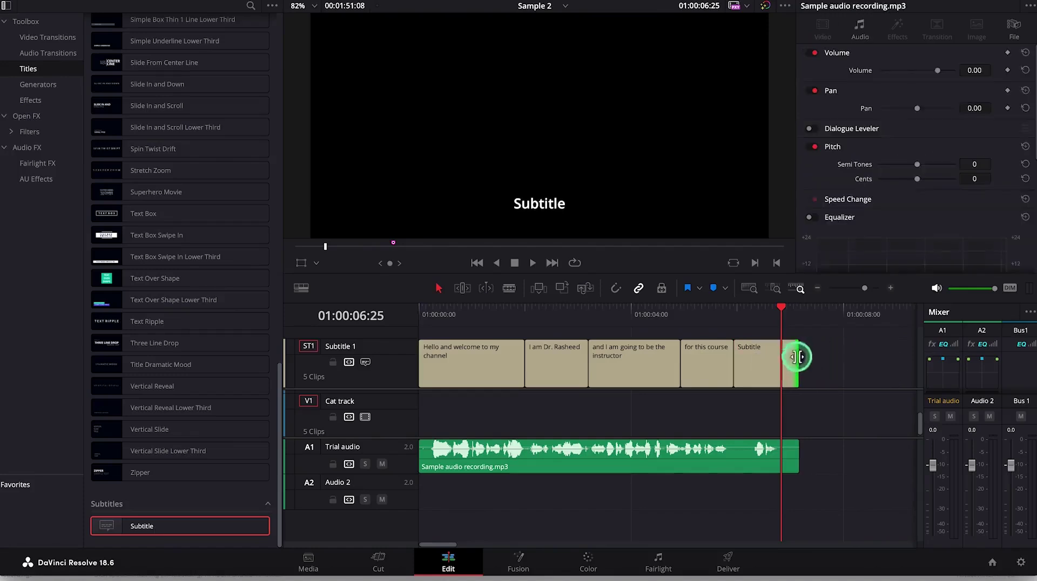
{"action": "left_click", "coordinate": [764, 357]}
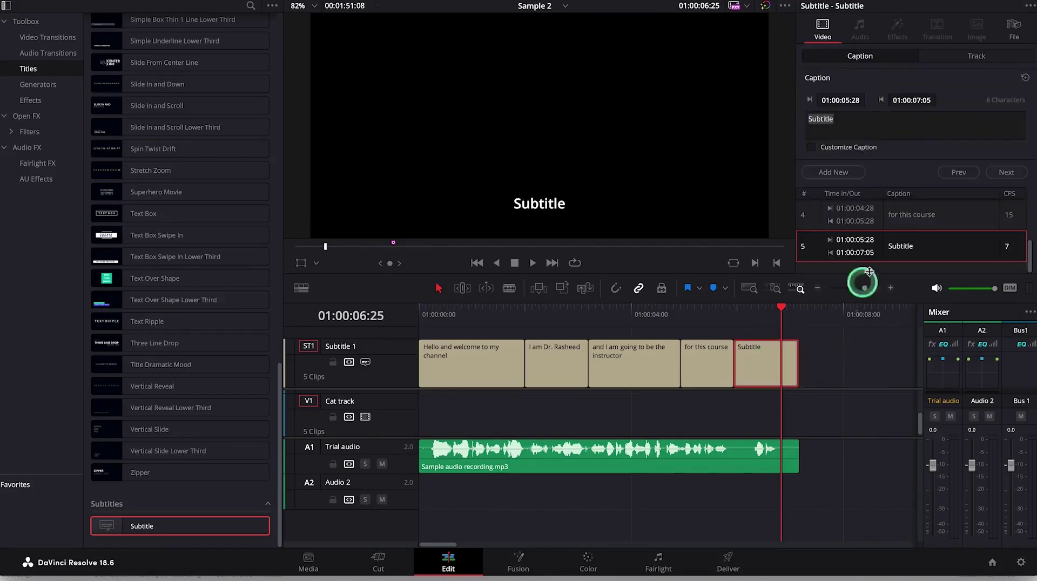
{"action": "left_click", "coordinate": [875, 136]}
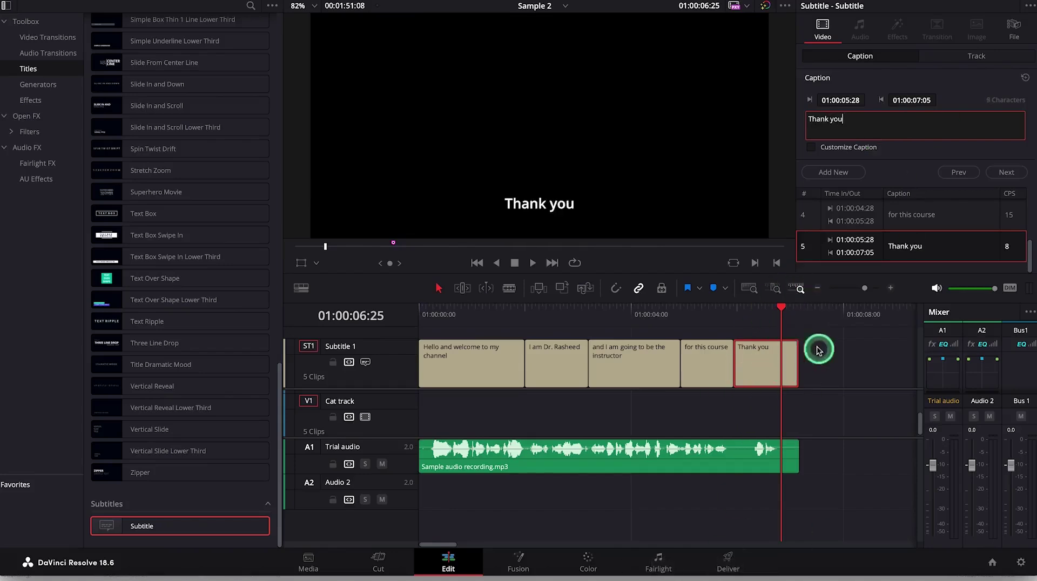
Step: Step backward and forward through all five subtitles to review their captions, ending on the first one
{"action": "left_click", "coordinate": [961, 174]}
{"action": "left_click", "coordinate": [960, 174]}
{"action": "left_click", "coordinate": [961, 174]}
{"action": "left_click", "coordinate": [961, 174]}
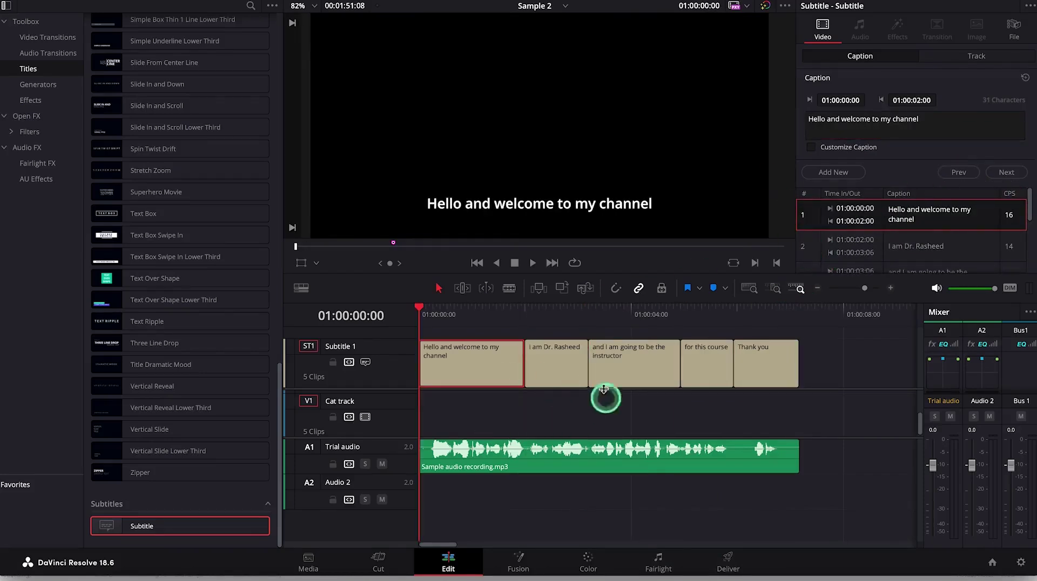
{"action": "left_click", "coordinate": [1008, 173]}
{"action": "left_click", "coordinate": [1008, 172]}
{"action": "left_click", "coordinate": [1008, 173]}
{"action": "left_click", "coordinate": [1008, 172]}
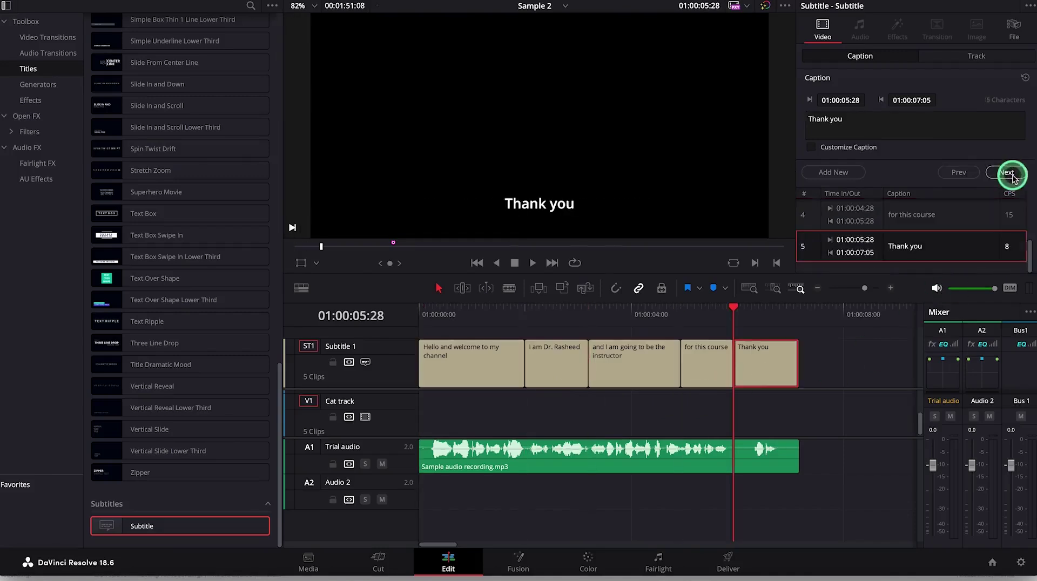
{"action": "left_click", "coordinate": [971, 177]}
{"action": "left_click", "coordinate": [971, 177]}
{"action": "left_click", "coordinate": [971, 177]}
{"action": "left_click", "coordinate": [971, 177]}
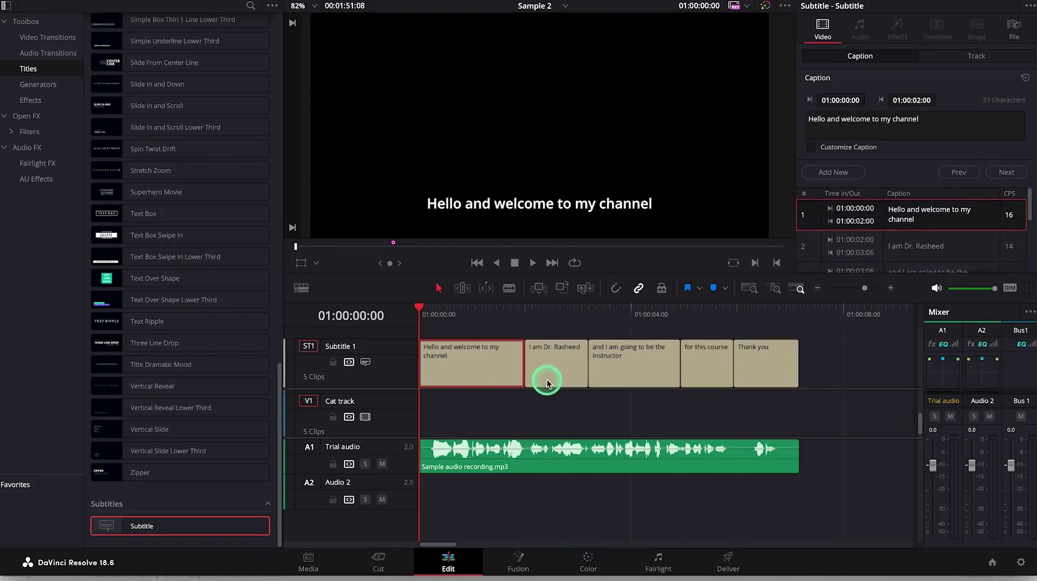
Step: Play the subtitled audio from the beginning, and view the "for this course" and "Thank you" subtitles from the caption list
{"action": "key", "text": "space"}
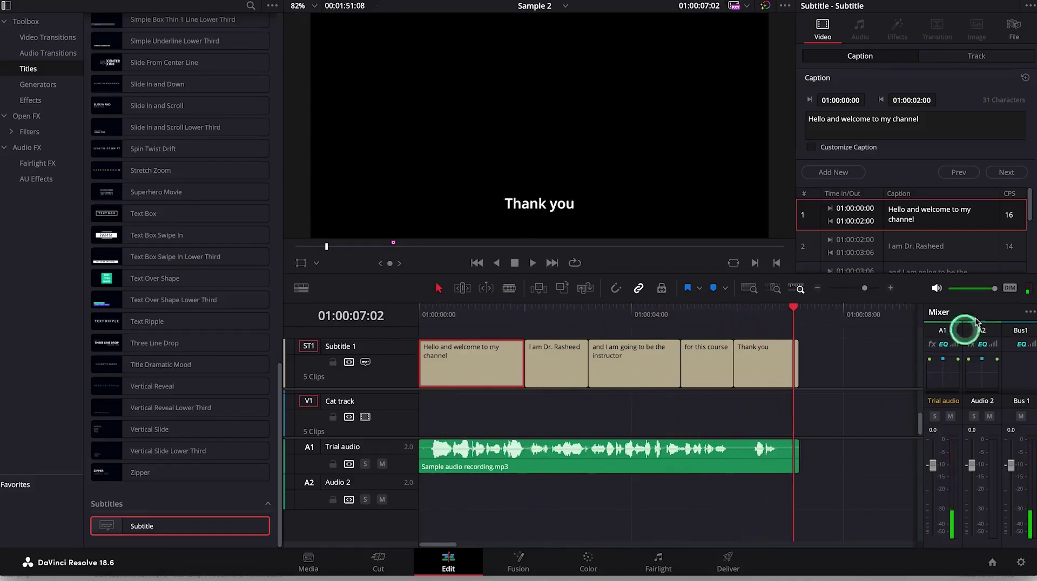
{"action": "left_click_drag", "start_coordinate": [1031, 210], "coordinate": [1032, 256]}
{"action": "left_click", "coordinate": [892, 214]}
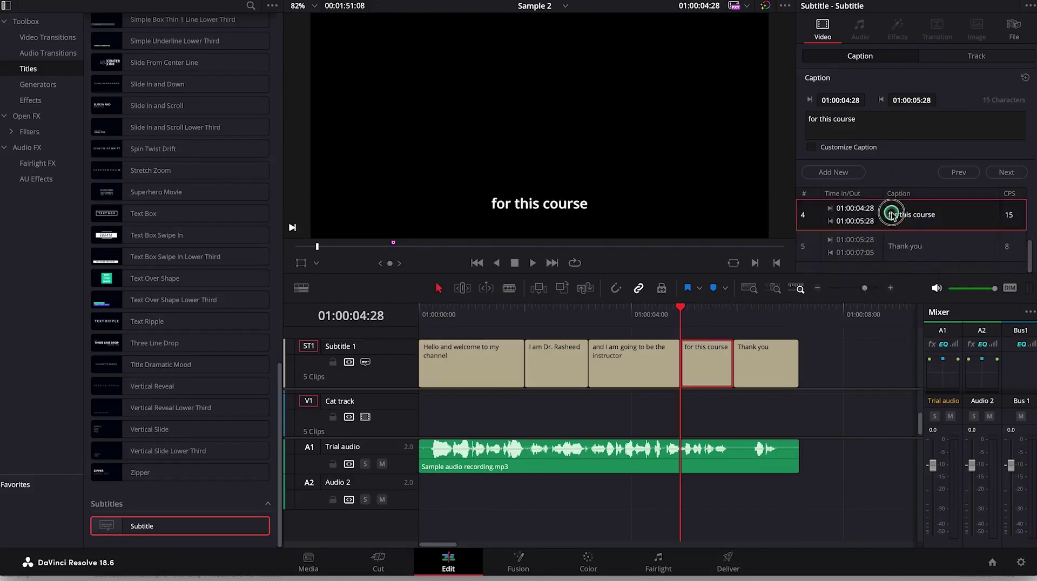
{"action": "left_click", "coordinate": [891, 241]}
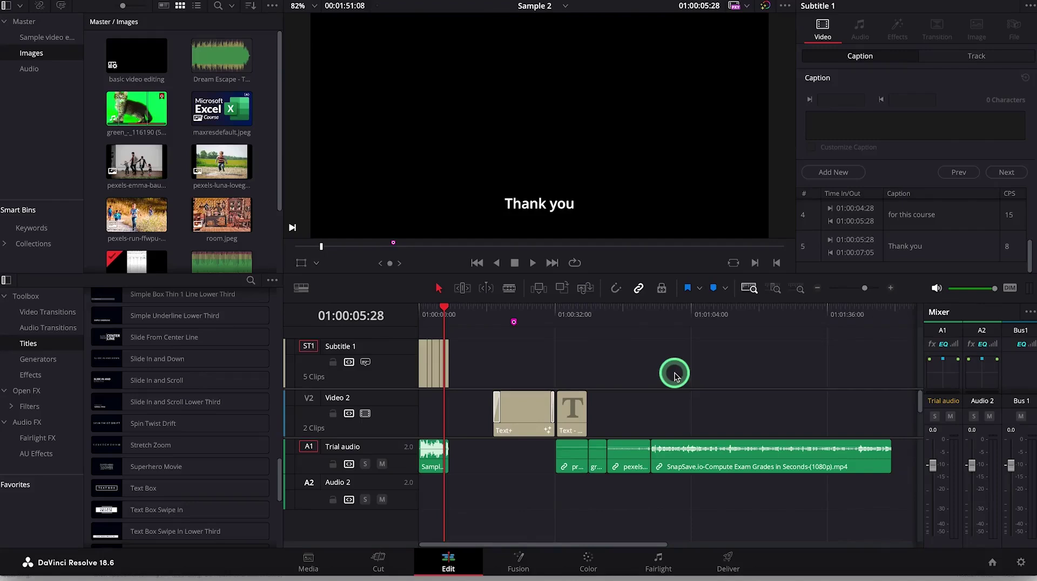
Step: Delete all clips and subtitles from the Sample 2 timeline
{"action": "left_click", "coordinate": [678, 453]}
{"action": "key", "text": "ctrl+a"}
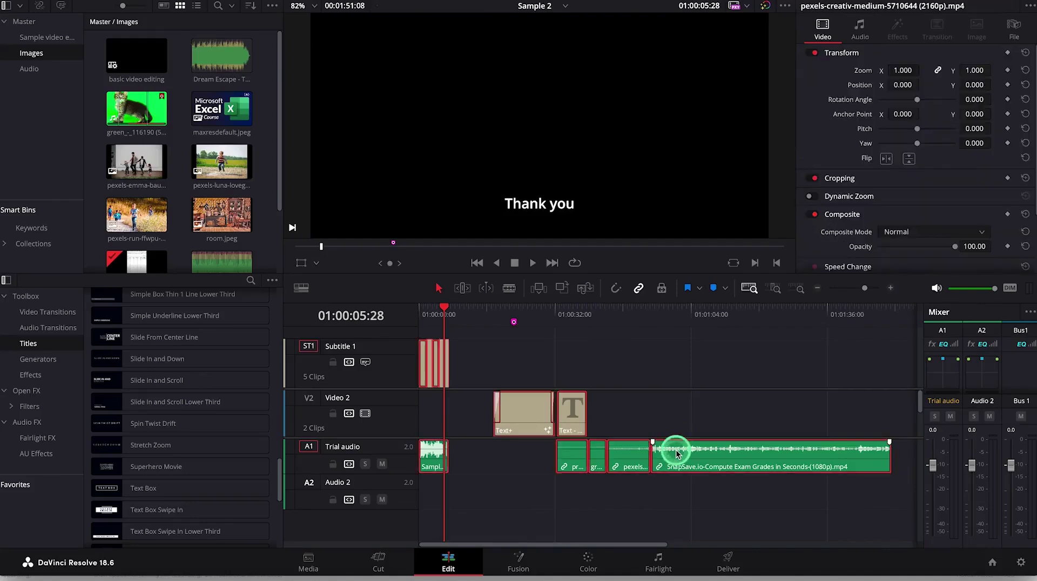
{"action": "key", "text": "Delete"}
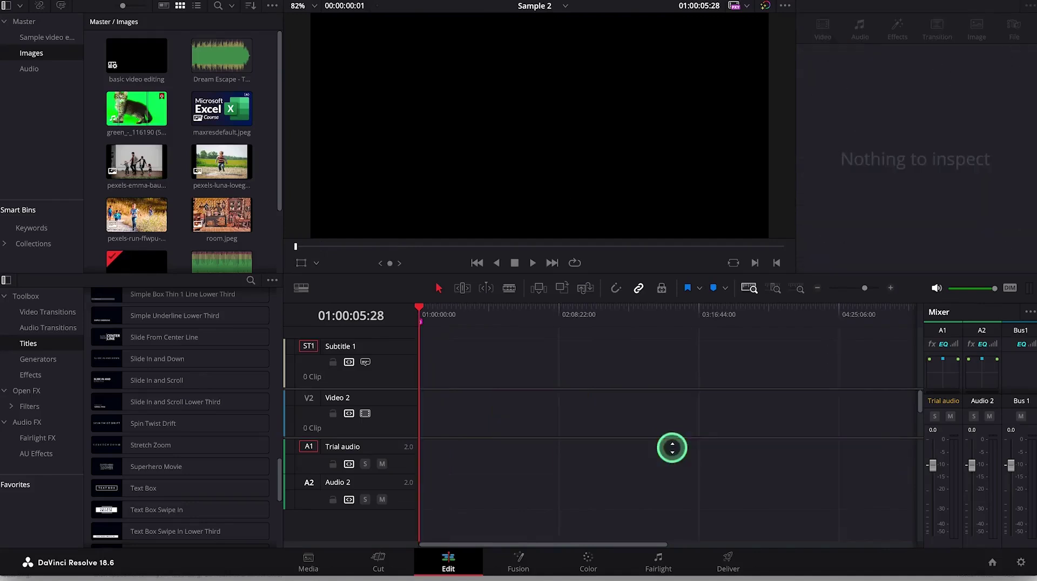
{"action": "left_click", "coordinate": [38, 37]}
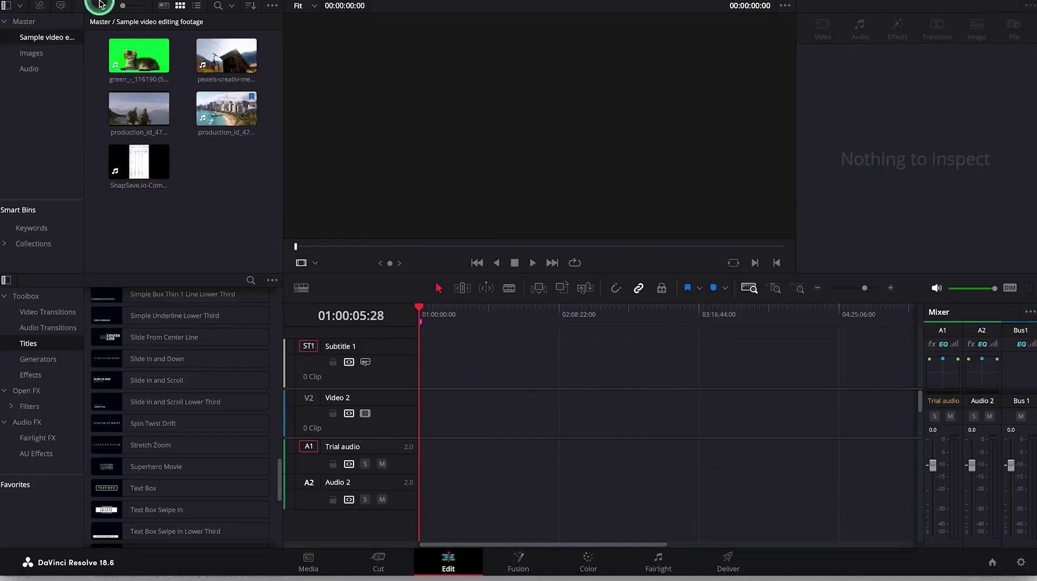
{"action": "left_click", "coordinate": [130, 116]}
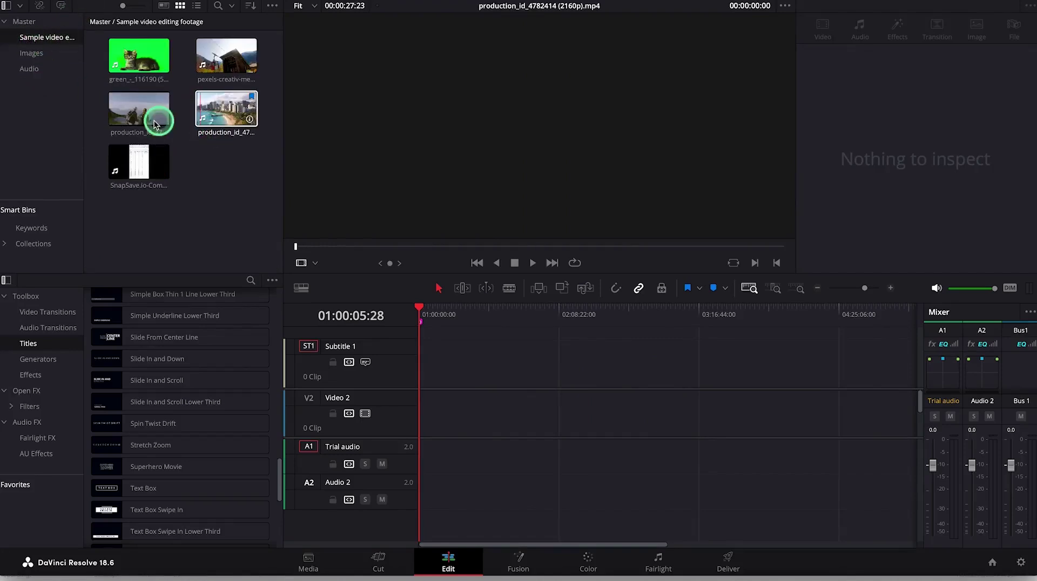
{"action": "left_click_drag", "start_coordinate": [129, 116], "coordinate": [457, 418]}
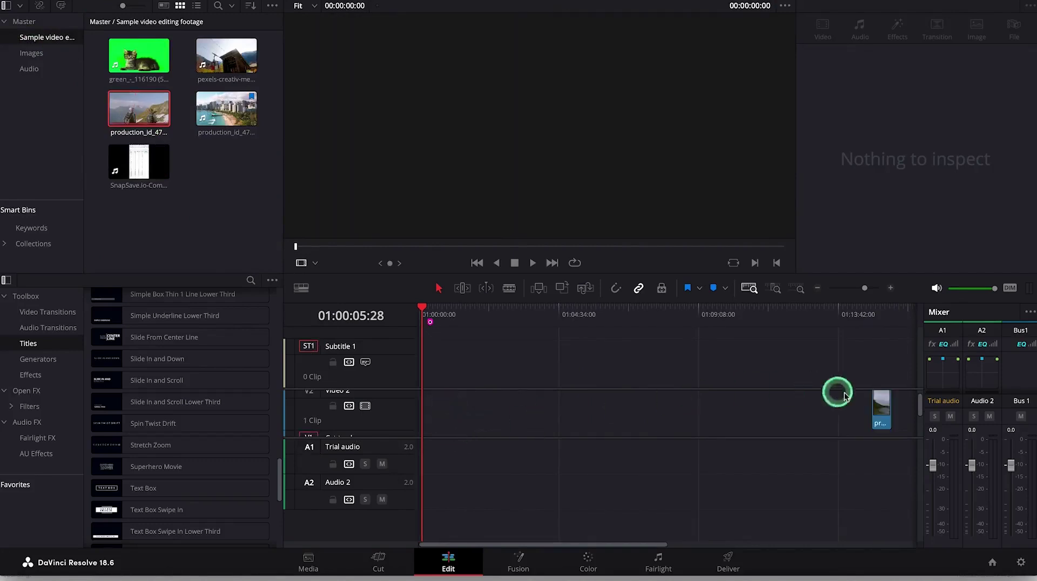
{"action": "left_click_drag", "start_coordinate": [882, 412], "coordinate": [443, 388]}
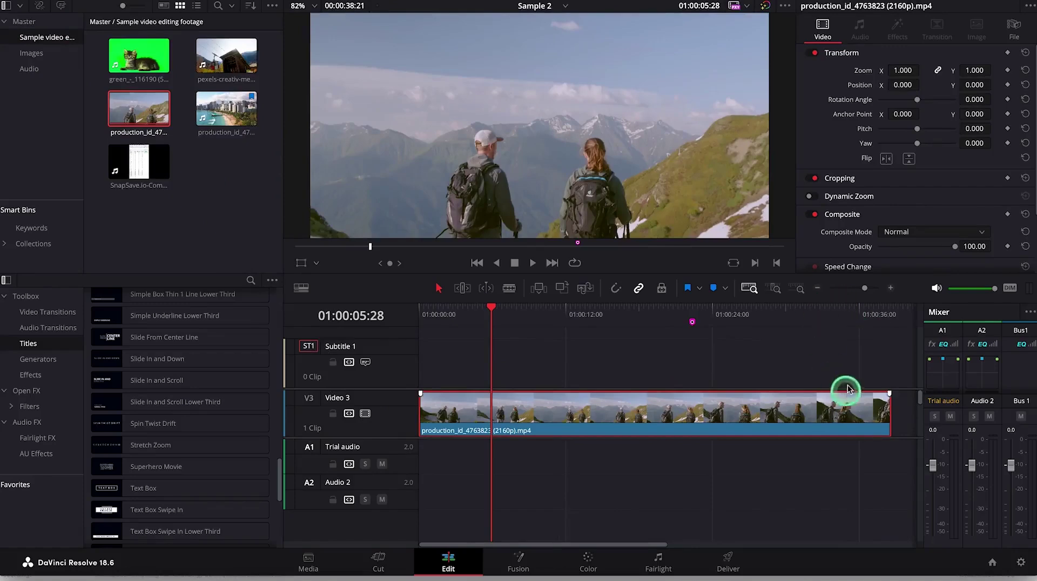
{"action": "left_click", "coordinate": [852, 288]}
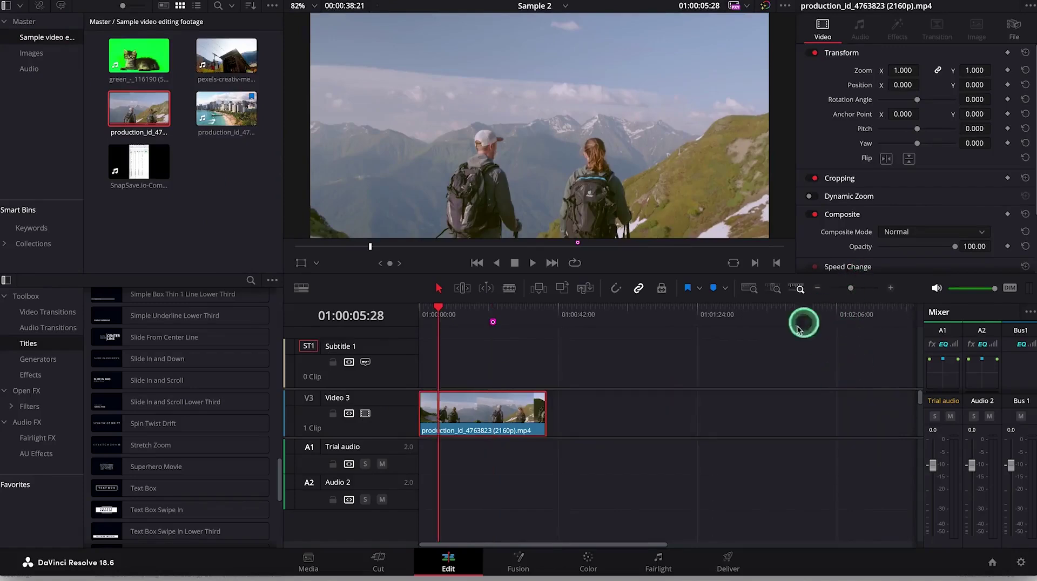
{"action": "double_click", "coordinate": [227, 117]}
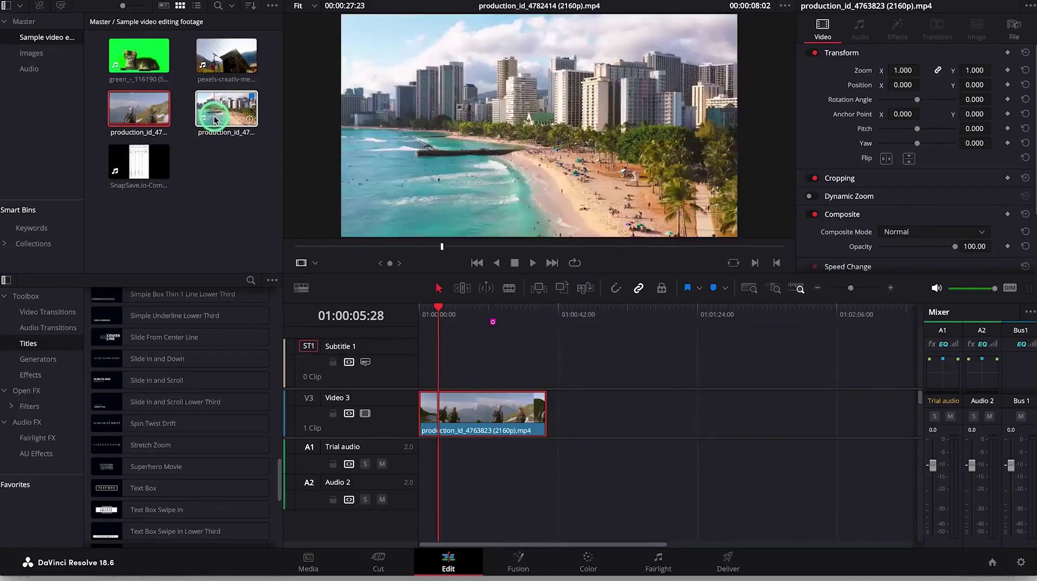
{"action": "left_click", "coordinate": [215, 147]}
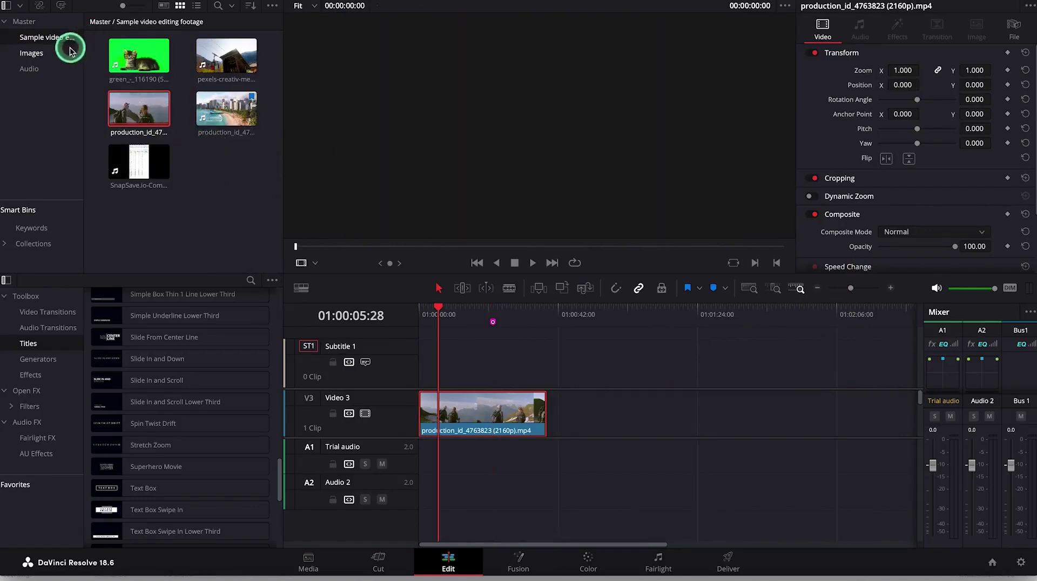
{"action": "left_click_drag", "start_coordinate": [227, 111], "coordinate": [523, 415]}
{"action": "left_click_drag", "start_coordinate": [601, 421], "coordinate": [577, 420]}
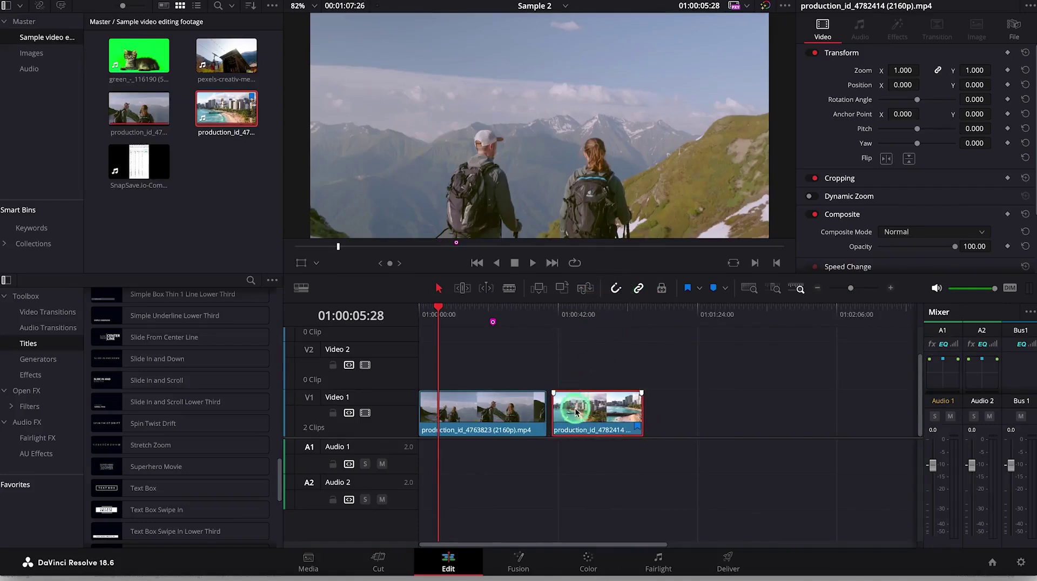
{"action": "left_click_drag", "start_coordinate": [577, 412], "coordinate": [572, 411]}
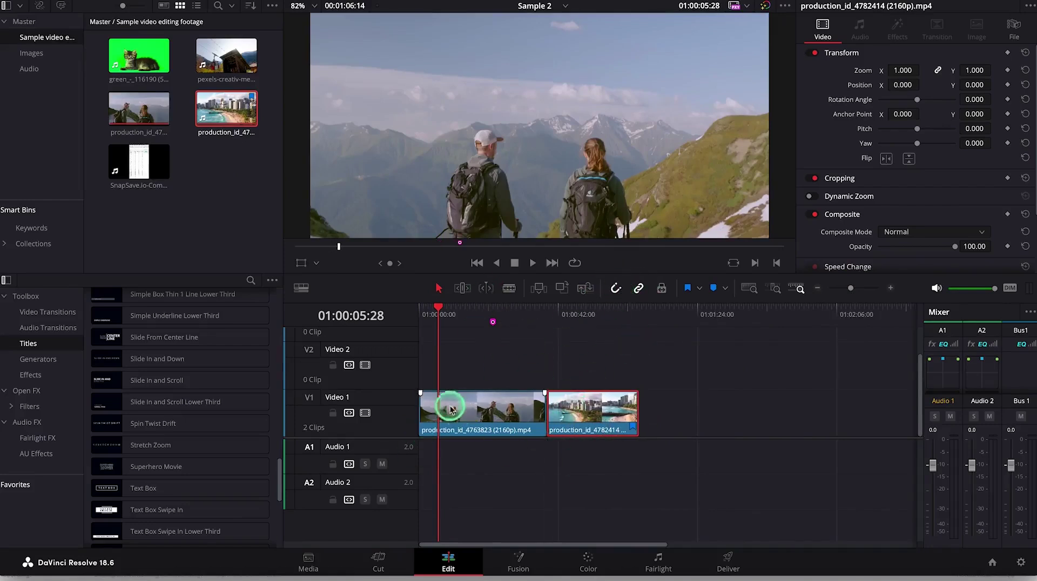
Step: Return the playhead to 01:00:00:00, select the hikers clip and play the timeline
{"action": "left_click_drag", "start_coordinate": [438, 311], "coordinate": [400, 378]}
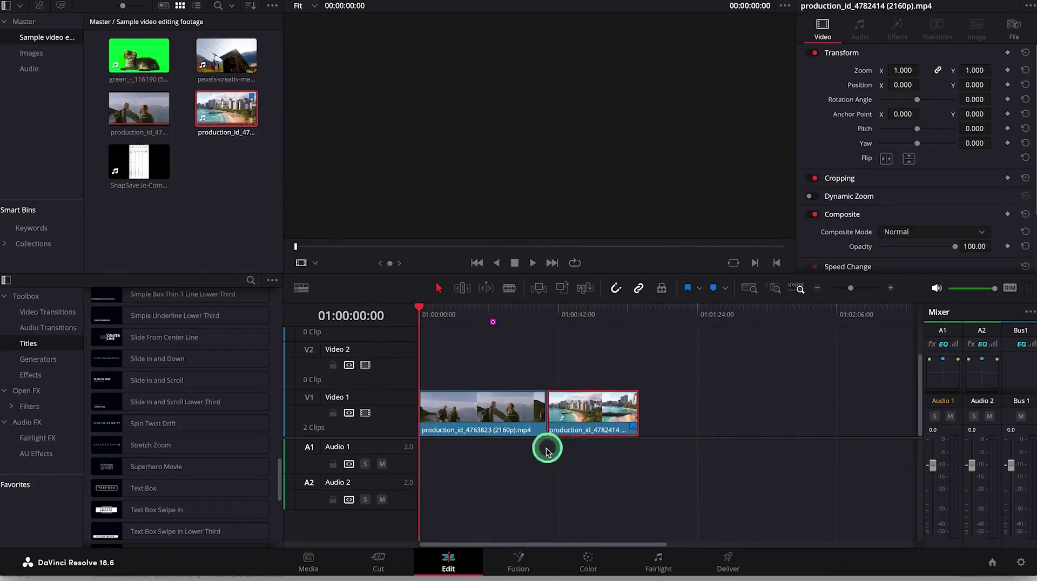
{"action": "left_click", "coordinate": [467, 422]}
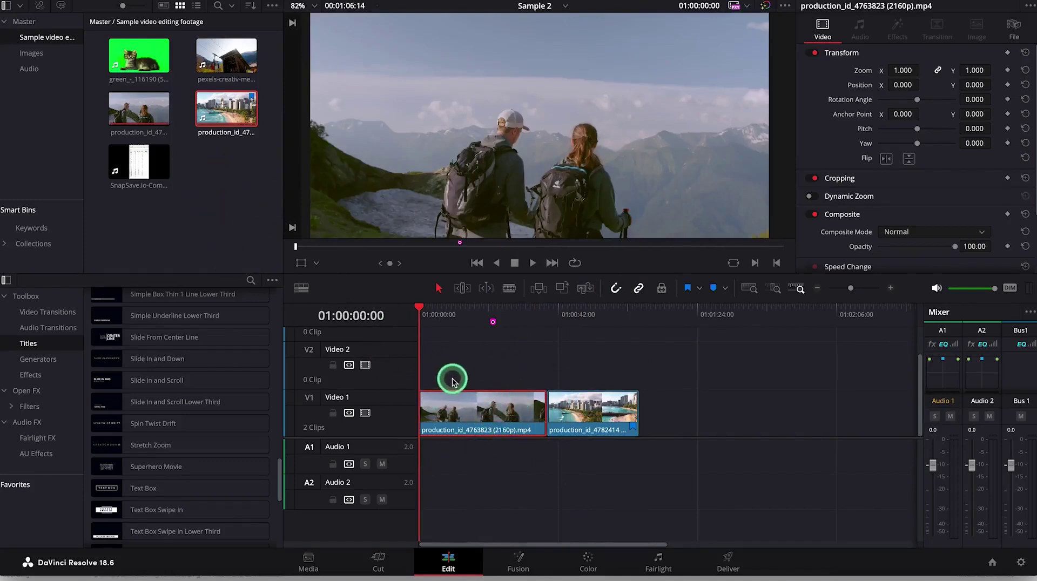
{"action": "key", "text": "space"}
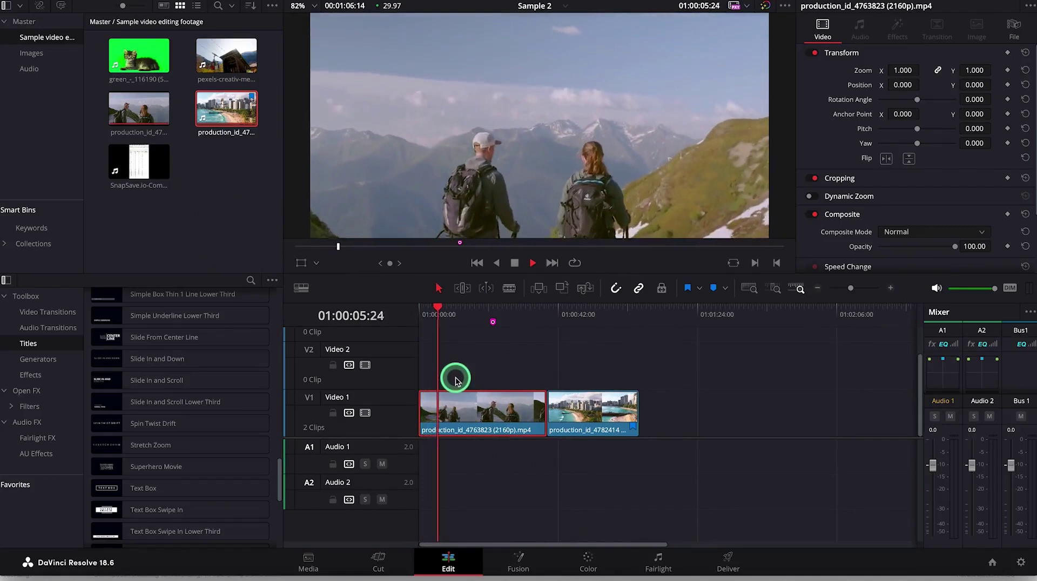
Step: Stop playback and place pexels-luna-lovegood-1104014.jpg from the Images bin on Video 2 above the hikers clip, starting at about 01:00:11:00
{"action": "key", "text": "space"}
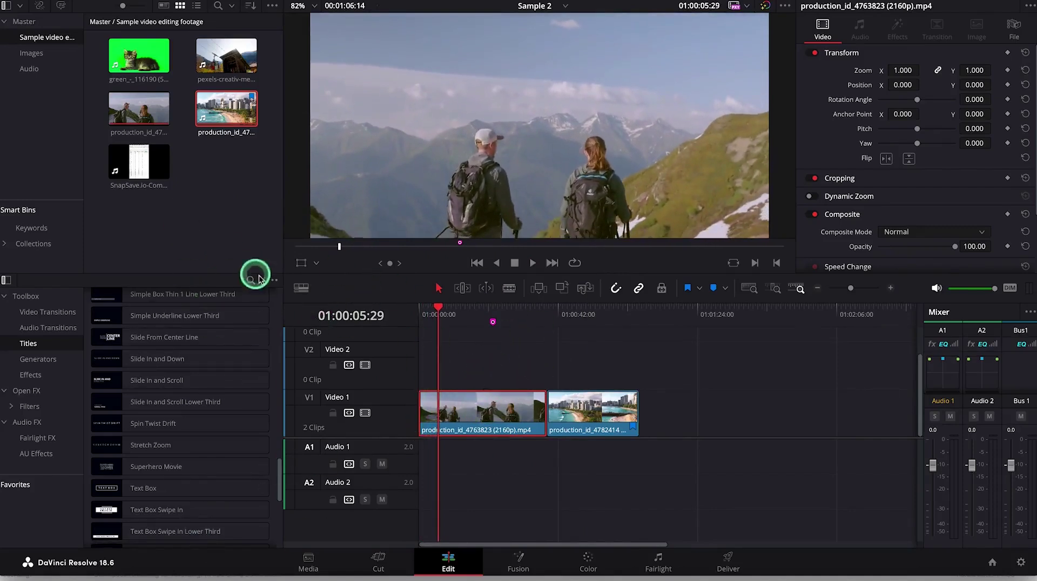
{"action": "left_click", "coordinate": [31, 53]}
{"action": "left_click", "coordinate": [148, 225]}
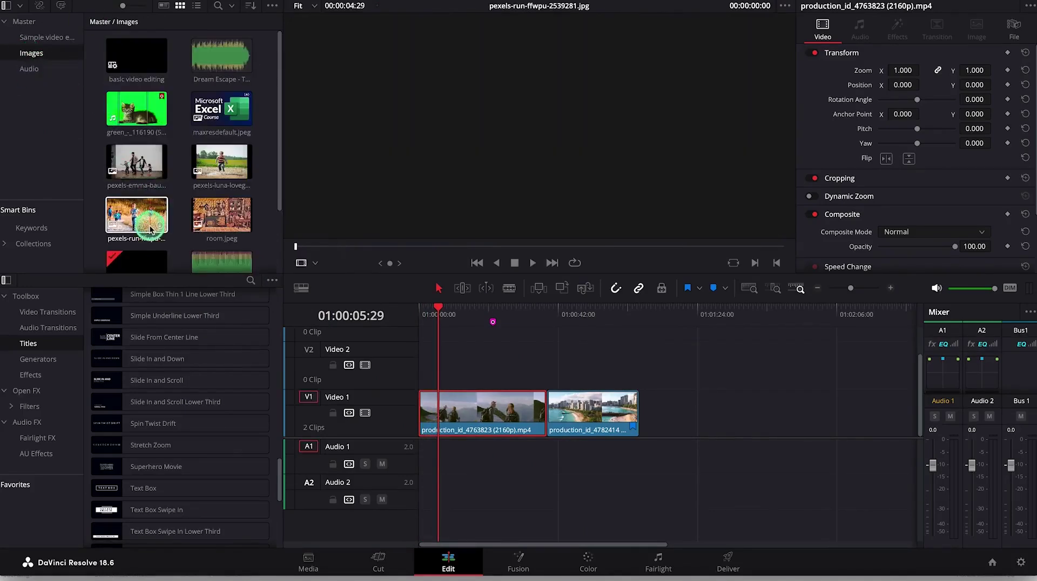
{"action": "left_click", "coordinate": [583, 365]}
{"action": "left_click", "coordinate": [486, 436]}
{"action": "left_click", "coordinate": [222, 162]}
{"action": "left_click_drag", "start_coordinate": [222, 162], "coordinate": [480, 374]}
{"action": "left_click", "coordinate": [463, 363]}
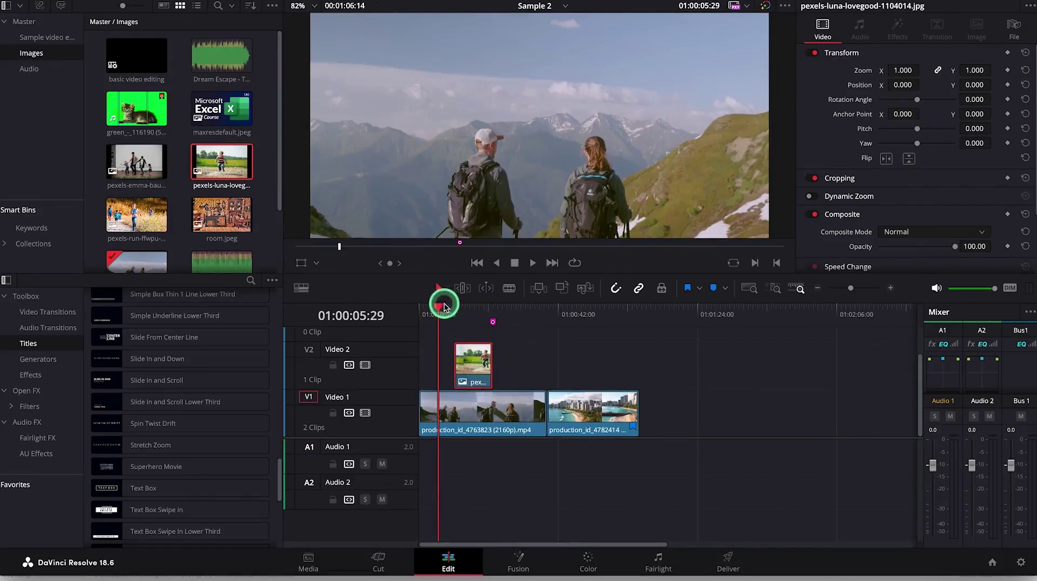
Step: Move the playhead to 01:00:15:14 and set the boy image's zoom to 1.320 and its position to X 4 and Y -37
{"action": "left_click_drag", "start_coordinate": [437, 306], "coordinate": [470, 309]}
{"action": "left_click", "coordinate": [479, 347]}
{"action": "left_click", "coordinate": [474, 359]}
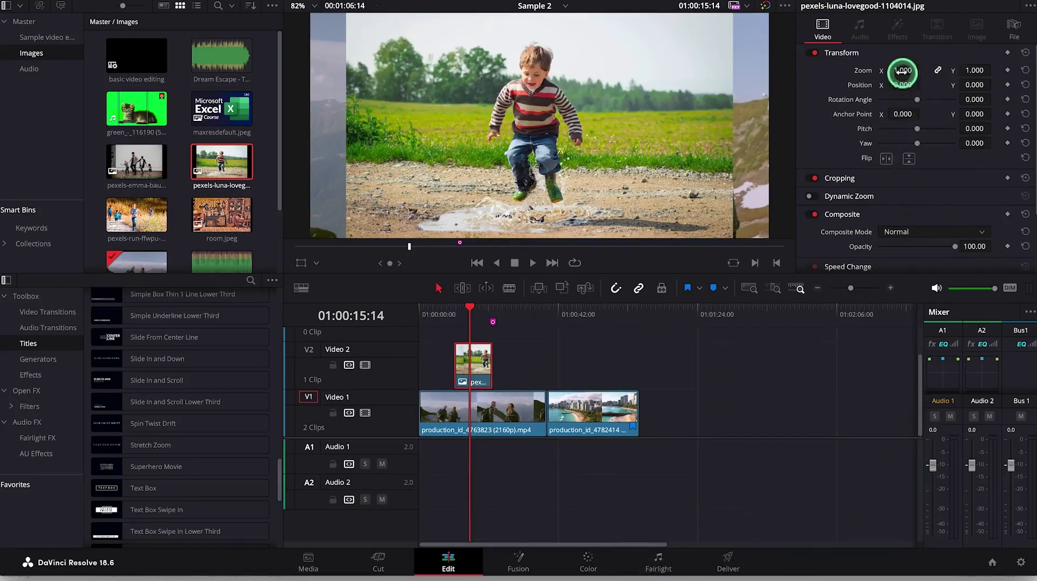
{"action": "left_click_drag", "start_coordinate": [902, 70], "coordinate": [920, 83]}
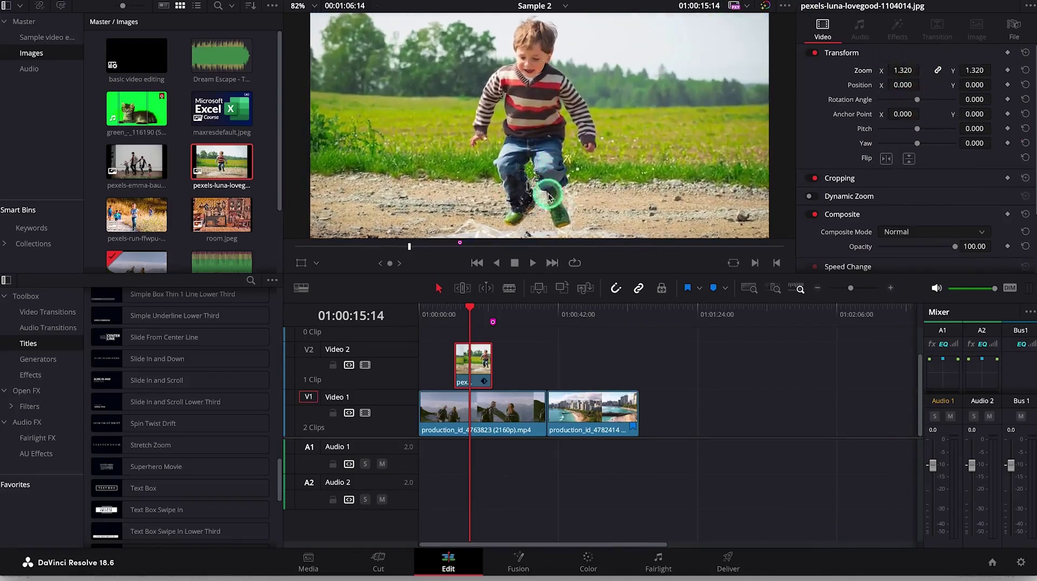
{"action": "left_click_drag", "start_coordinate": [903, 85], "coordinate": [942, 91]}
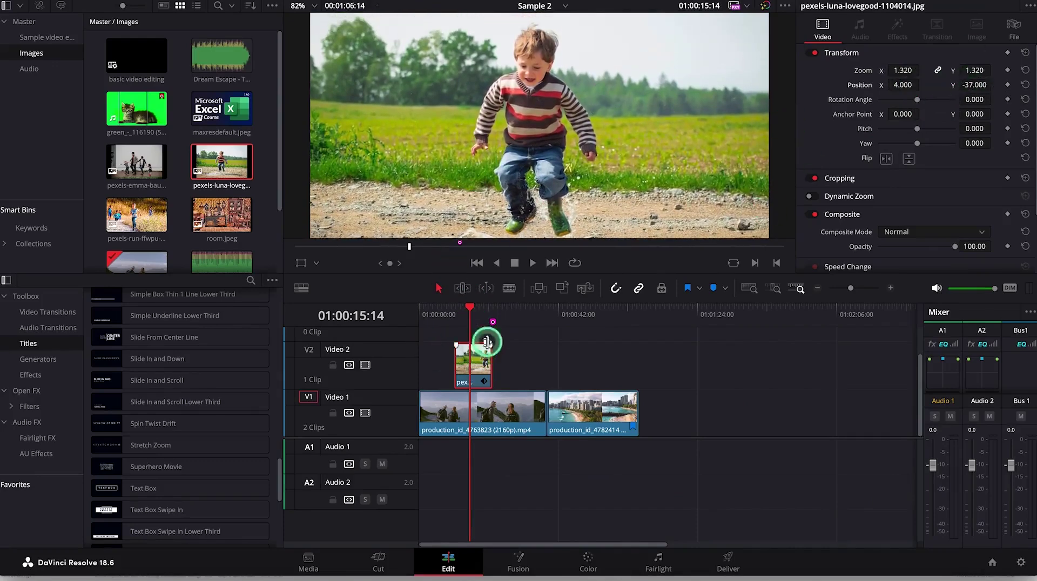
Step: Play the timeline from the start, and again from just before the boy image, to preview the overlay
{"action": "left_click_drag", "start_coordinate": [469, 306], "coordinate": [419, 311]}
{"action": "key", "text": "space"}
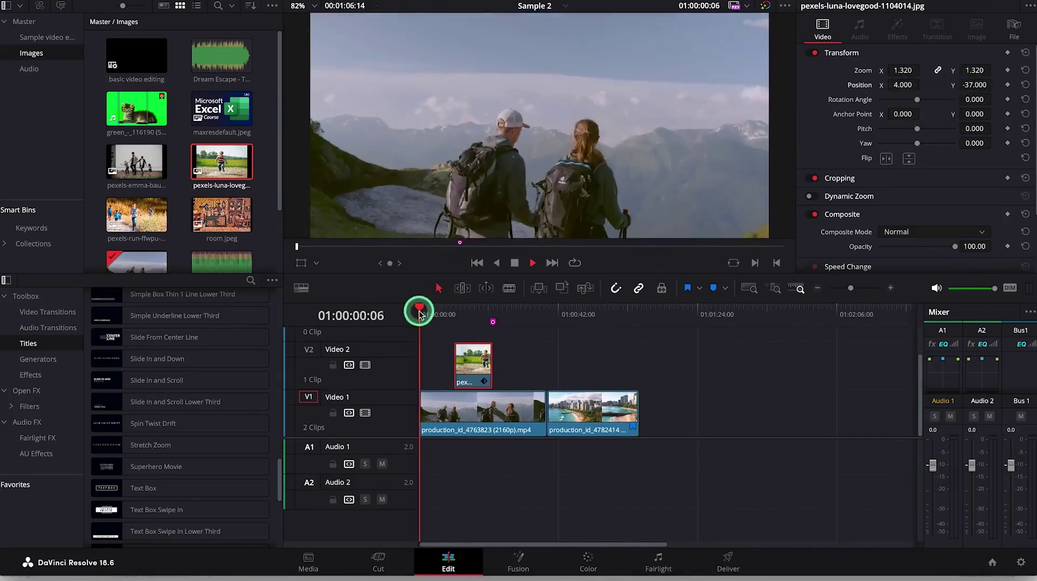
{"action": "left_click_drag", "start_coordinate": [425, 308], "coordinate": [442, 316]}
{"action": "key", "text": "space"}
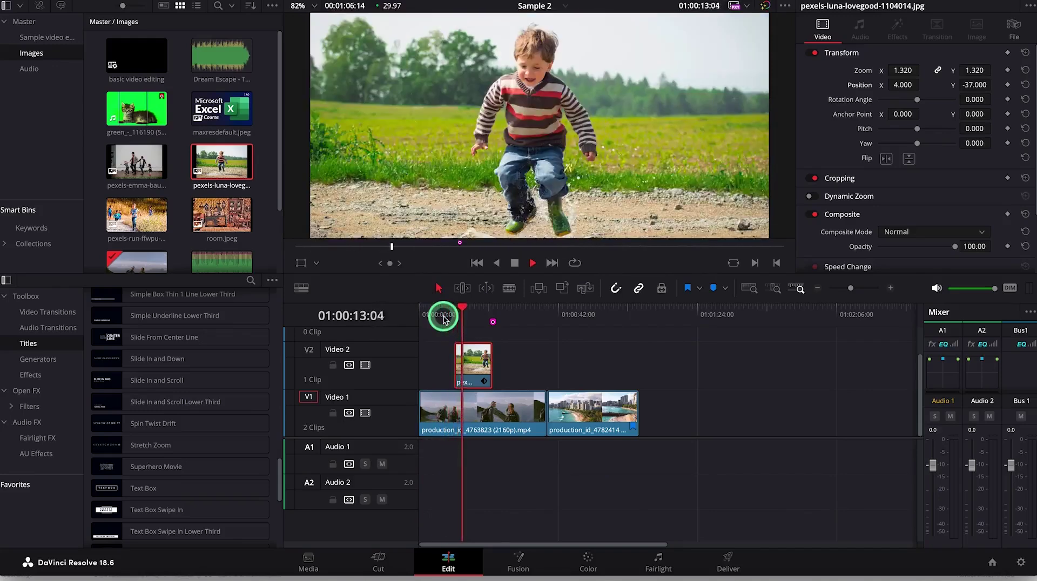
Step: Stop playback and trim both ends of the boy image on Video 2 so it runs from about 01:00:12:00 to 01:00:19:00
{"action": "left_click", "coordinate": [485, 359]}
{"action": "mouse_move", "coordinate": [486, 358]}
{"action": "left_mouse_down"}
{"action": "mouse_move", "coordinate": [464, 359]}
{"action": "mouse_move", "coordinate": [477, 365]}
{"action": "left_mouse_up"}
{"action": "left_click", "coordinate": [547, 344]}
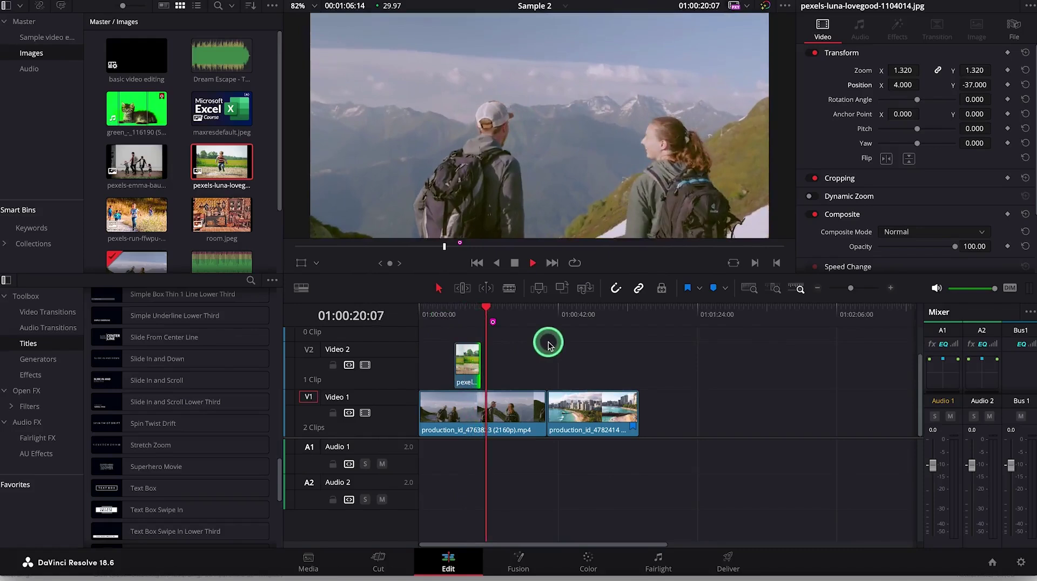
{"action": "key", "text": "space"}
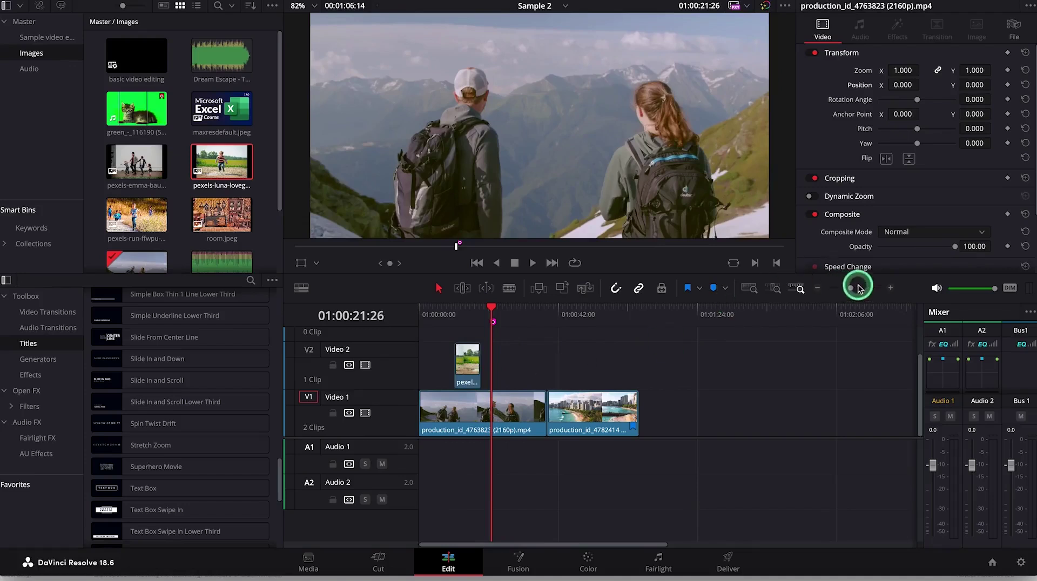
{"action": "left_click_drag", "start_coordinate": [852, 292], "coordinate": [854, 290]}
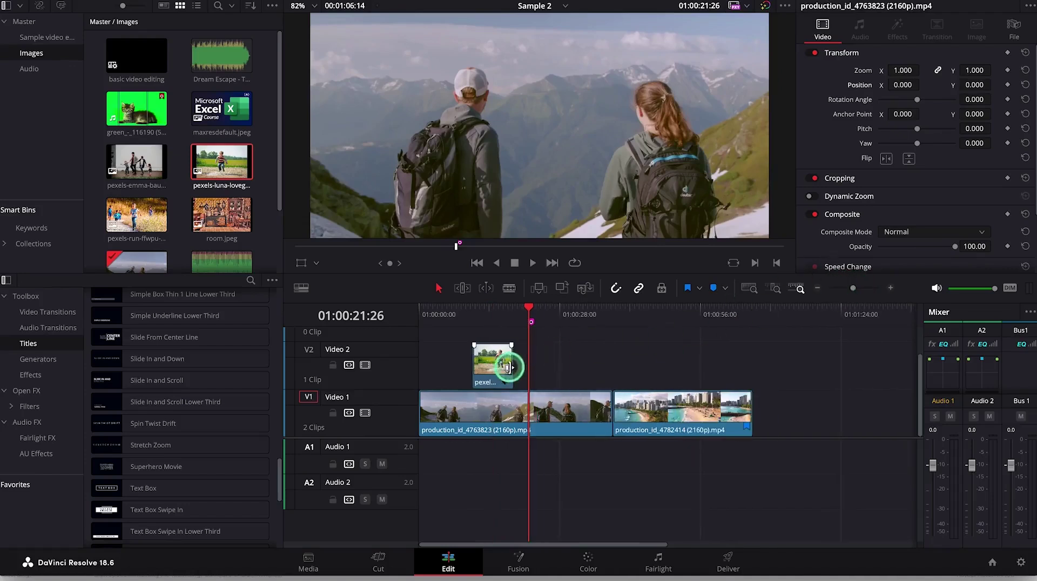
{"action": "left_click_drag", "start_coordinate": [474, 364], "coordinate": [479, 365]}
{"action": "left_click", "coordinate": [497, 376]}
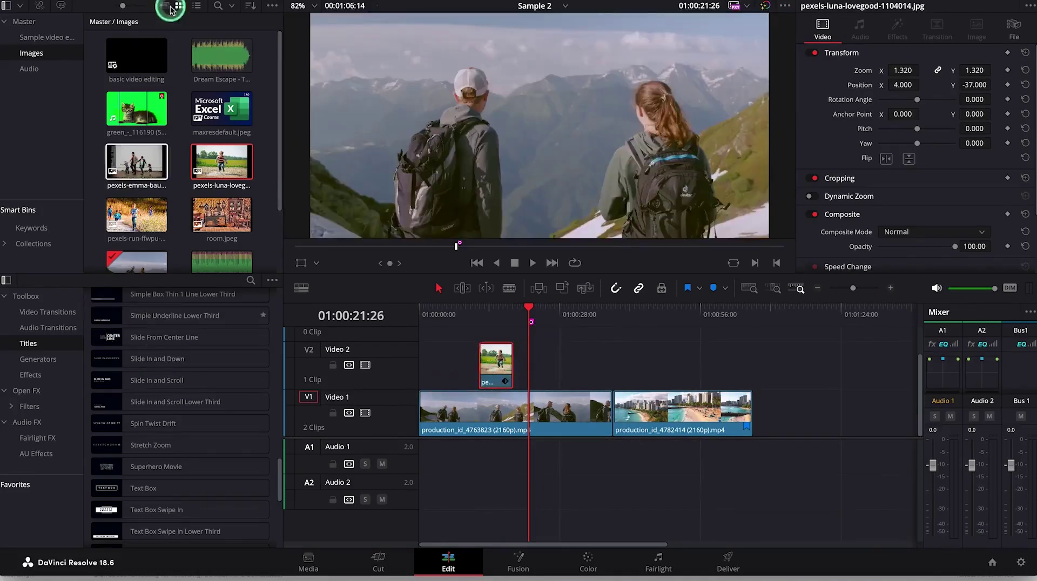
Step: Add a Cross Dissolve video transition to both the start and the end of the boy image on Video 2
{"action": "left_click", "coordinate": [48, 312]}
{"action": "left_click", "coordinate": [156, 326]}
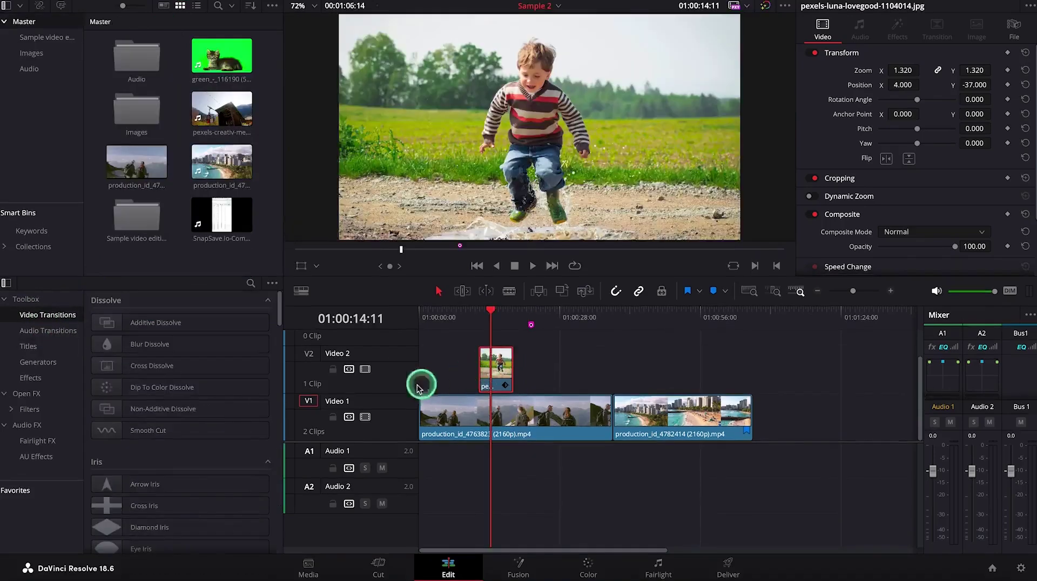
{"action": "left_click", "coordinate": [137, 369]}
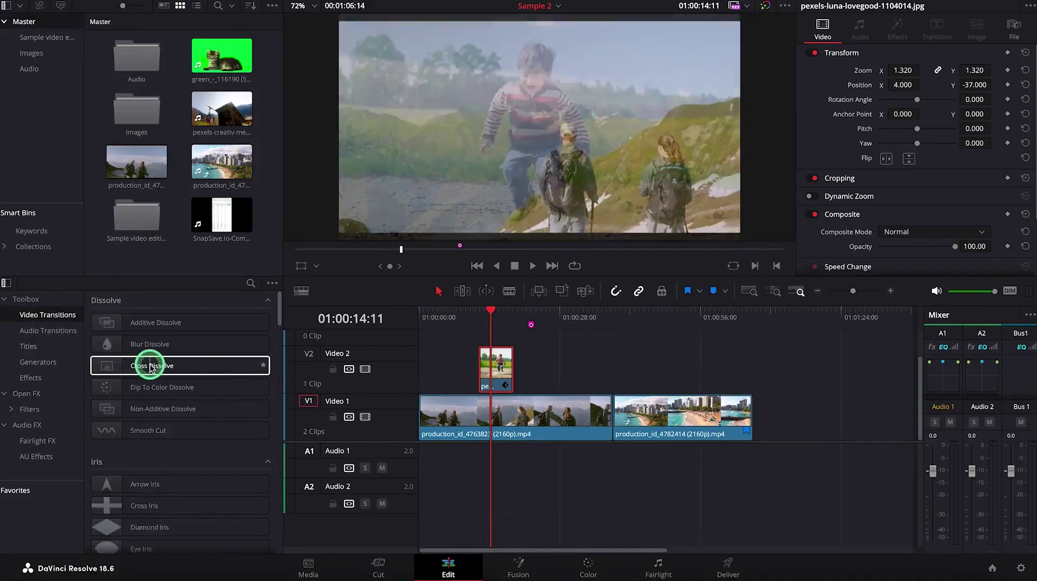
{"action": "left_click_drag", "start_coordinate": [146, 369], "coordinate": [498, 369]}
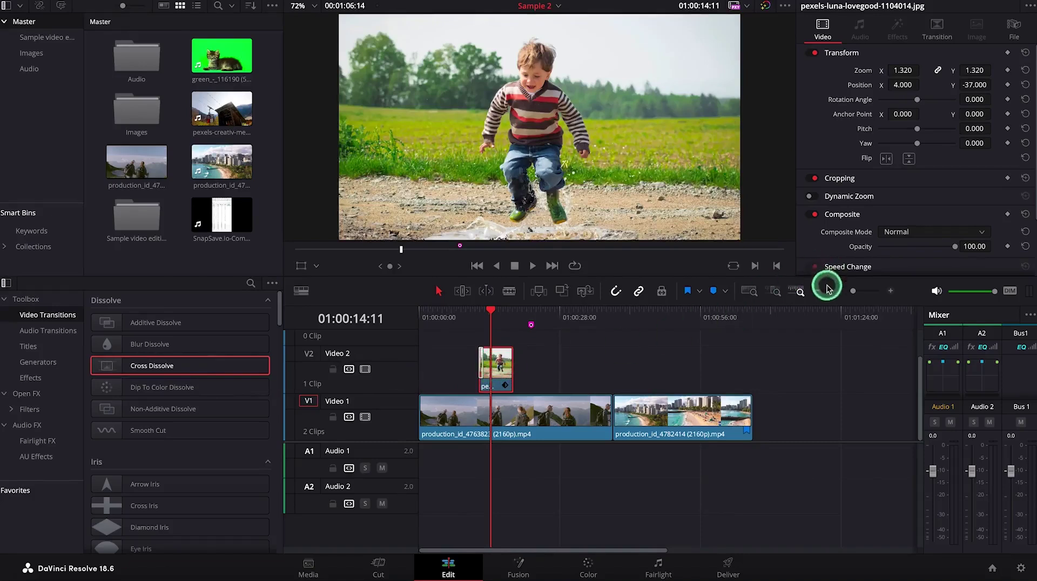
{"action": "left_click", "coordinate": [891, 292]}
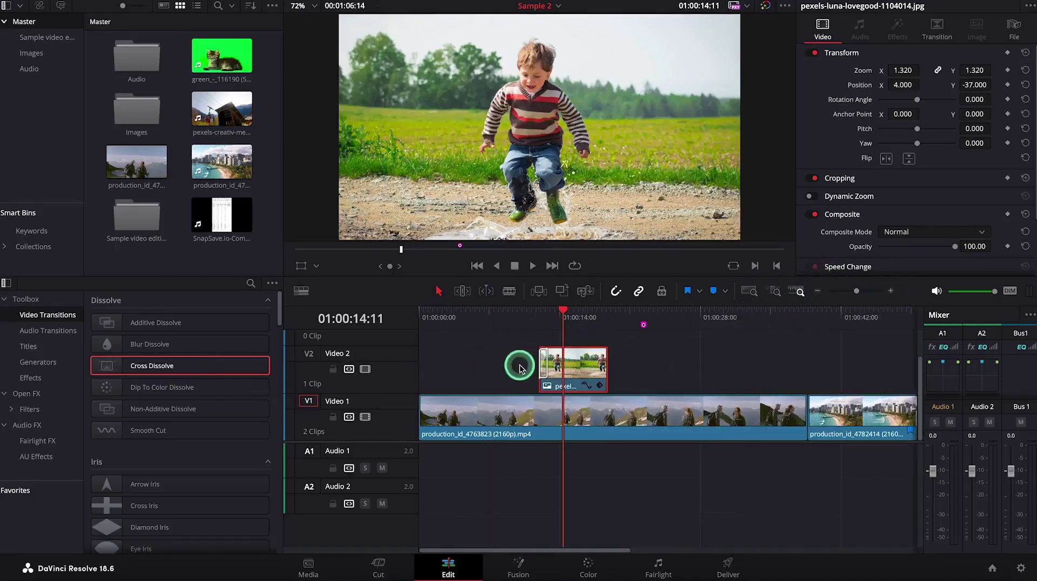
{"action": "left_click", "coordinate": [549, 368]}
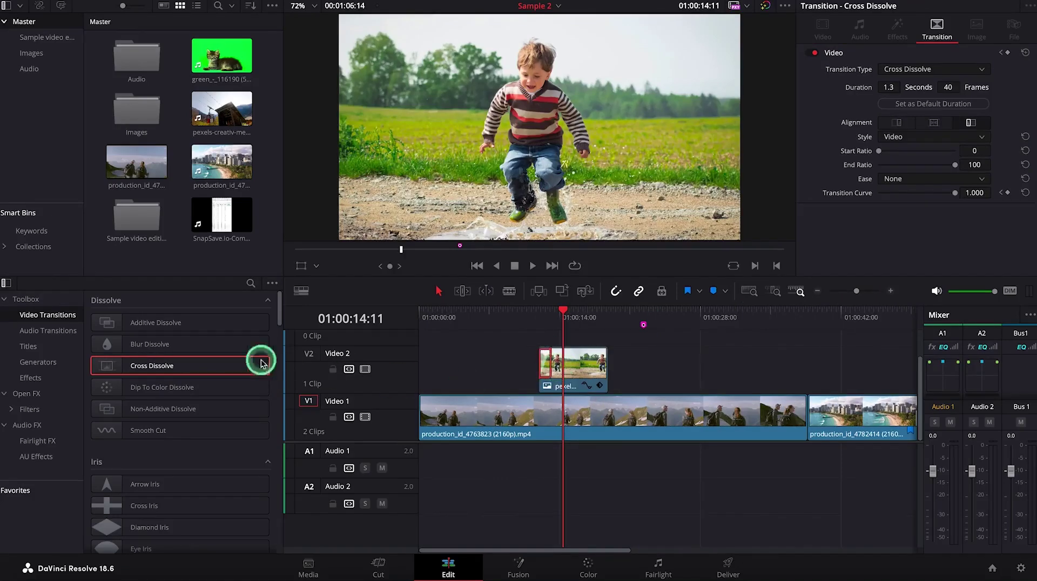
{"action": "left_click_drag", "start_coordinate": [262, 363], "coordinate": [604, 371]}
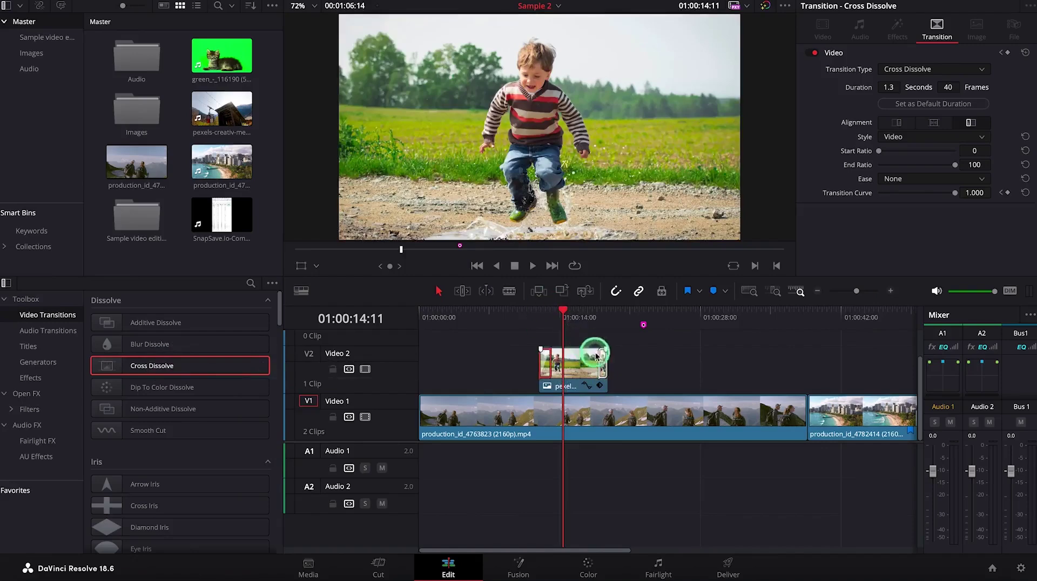
{"action": "left_click", "coordinate": [606, 409]}
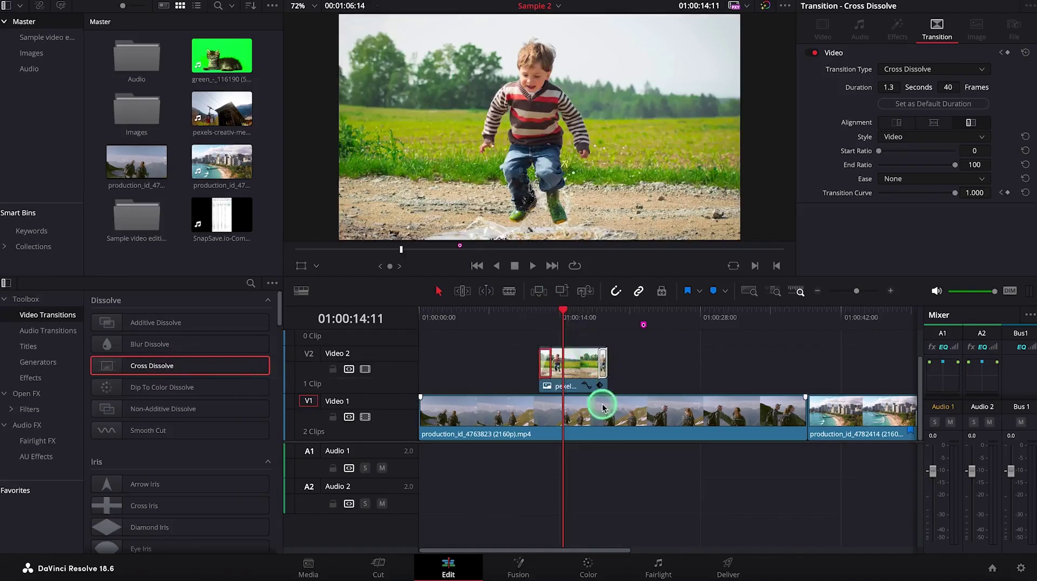
Step: Play the timeline from just before the boy image to preview both Cross Dissolve transitions
{"action": "left_click_drag", "start_coordinate": [541, 313], "coordinate": [521, 313]}
{"action": "key", "text": "space"}
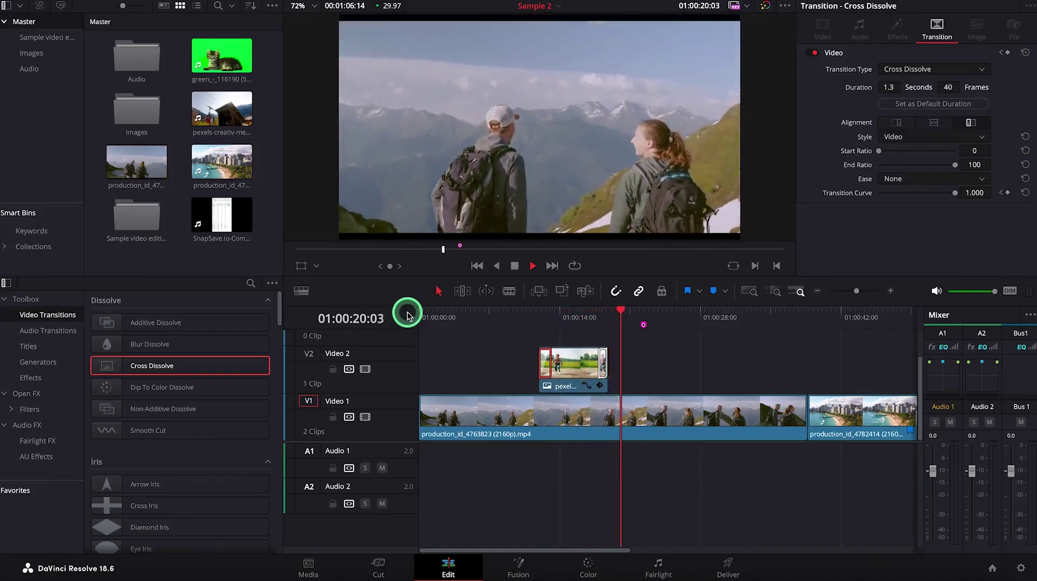
{"action": "key", "text": "space"}
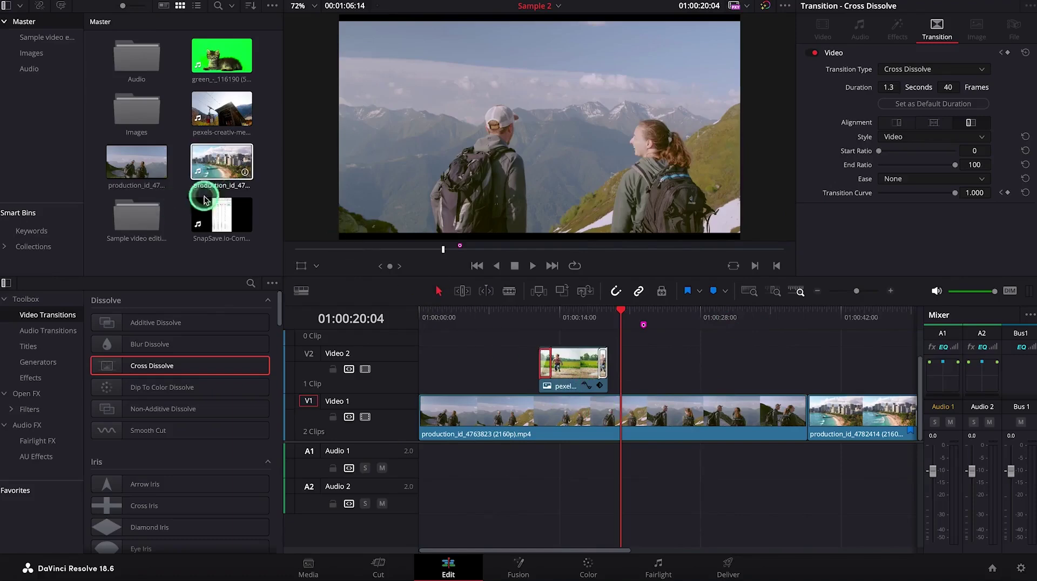
{"action": "left_click", "coordinate": [224, 59]}
{"action": "left_click", "coordinate": [227, 103]}
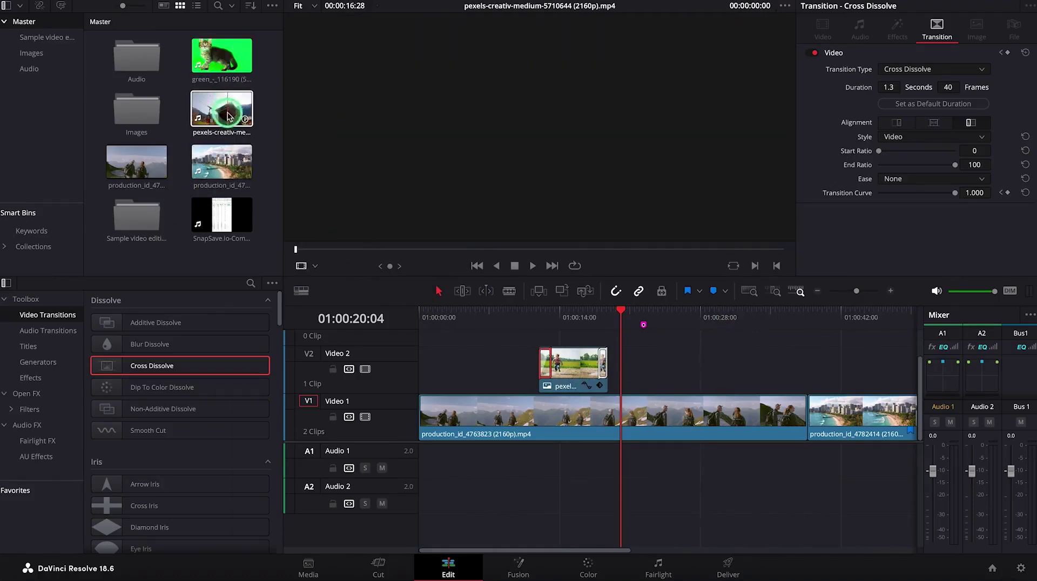
{"action": "left_click_drag", "start_coordinate": [227, 115], "coordinate": [678, 369]}
{"action": "left_click", "coordinate": [755, 497]}
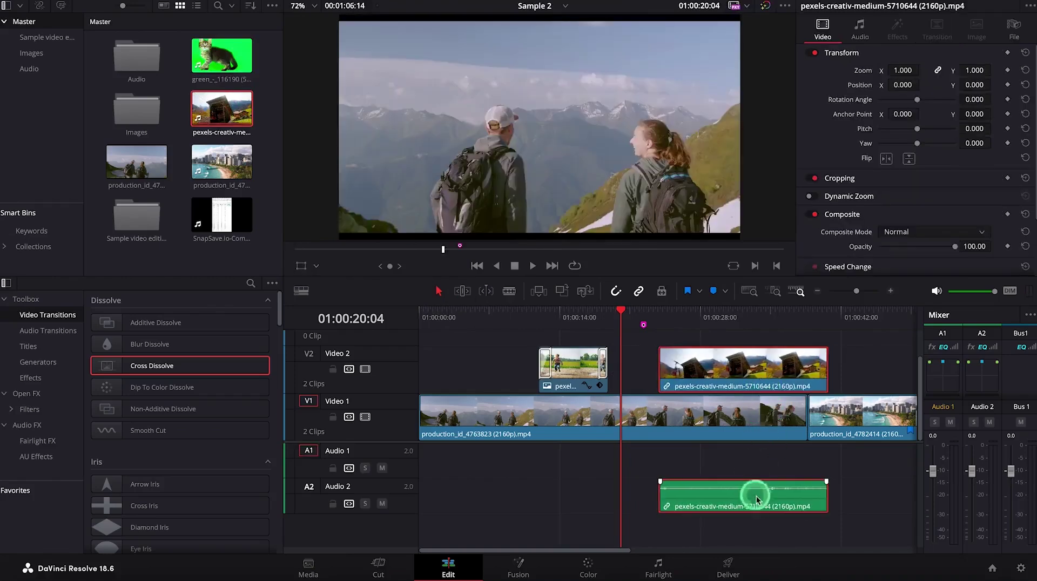
Step: Turn off linked selection and delete the wooden station clip's audio from Audio 2, keeping its video
{"action": "right_click", "coordinate": [741, 379]}
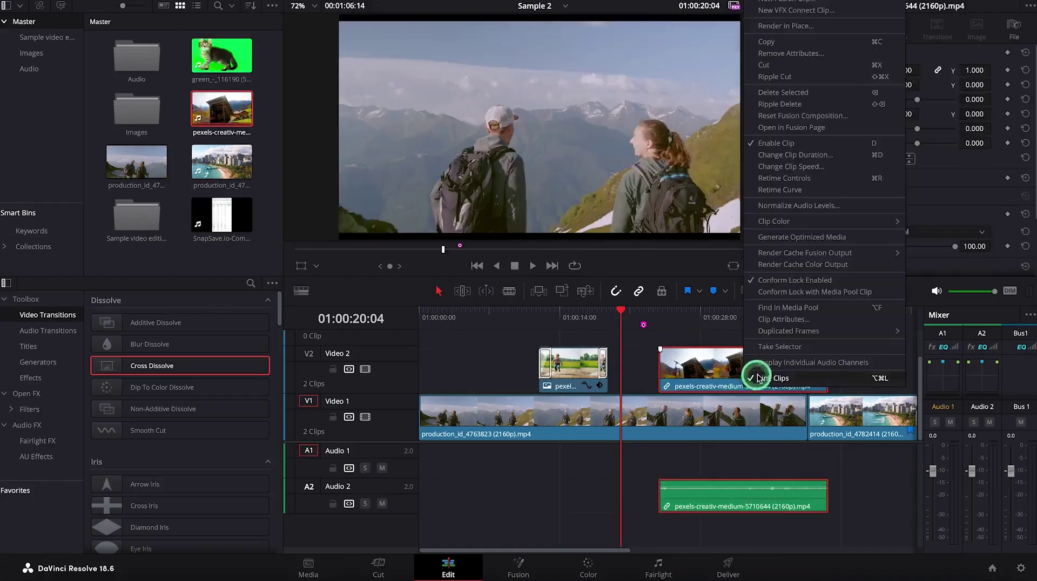
{"action": "left_click", "coordinate": [767, 367]}
{"action": "left_click", "coordinate": [639, 294]}
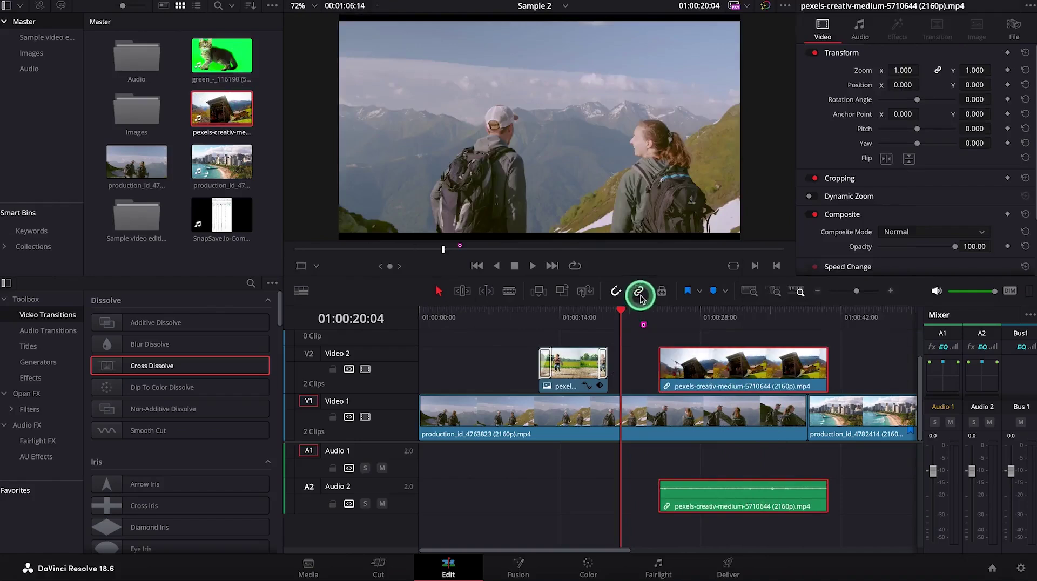
{"action": "left_click", "coordinate": [730, 523]}
{"action": "left_click", "coordinate": [627, 465]}
{"action": "left_click", "coordinate": [694, 507]}
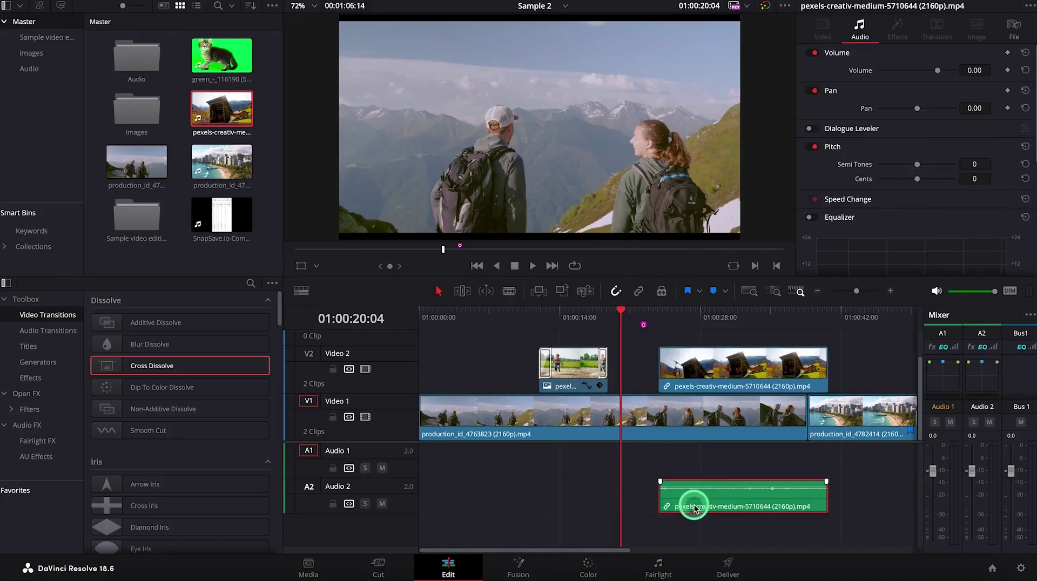
{"action": "key", "text": "Delete"}
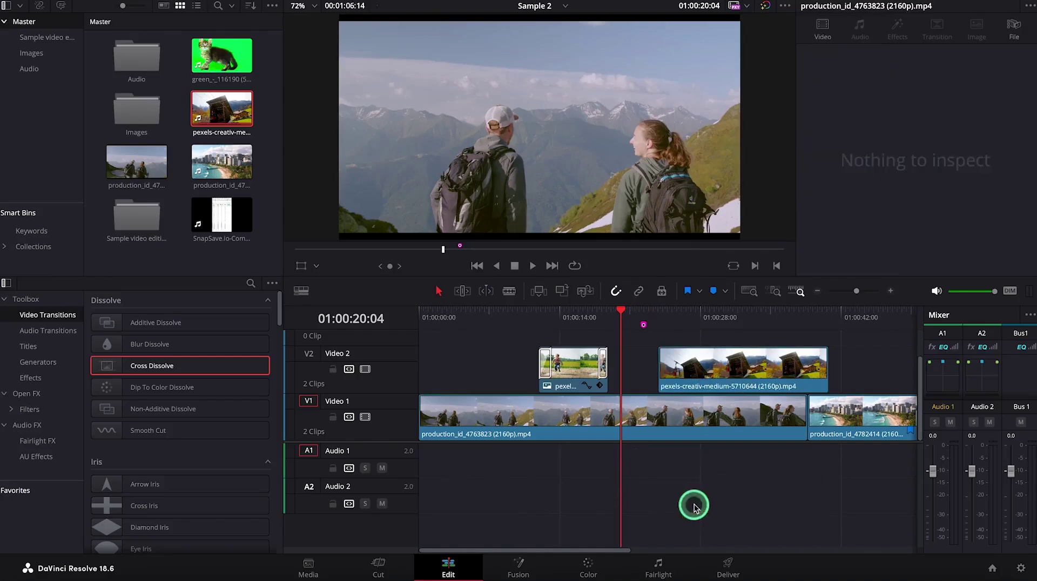
Step: Trim both ends of the wooden station clip on Video 2 to a length of about 4 seconds
{"action": "mouse_move", "coordinate": [705, 362]}
{"action": "left_mouse_down"}
{"action": "mouse_move", "coordinate": [675, 377]}
{"action": "mouse_move", "coordinate": [707, 376]}
{"action": "left_mouse_up"}
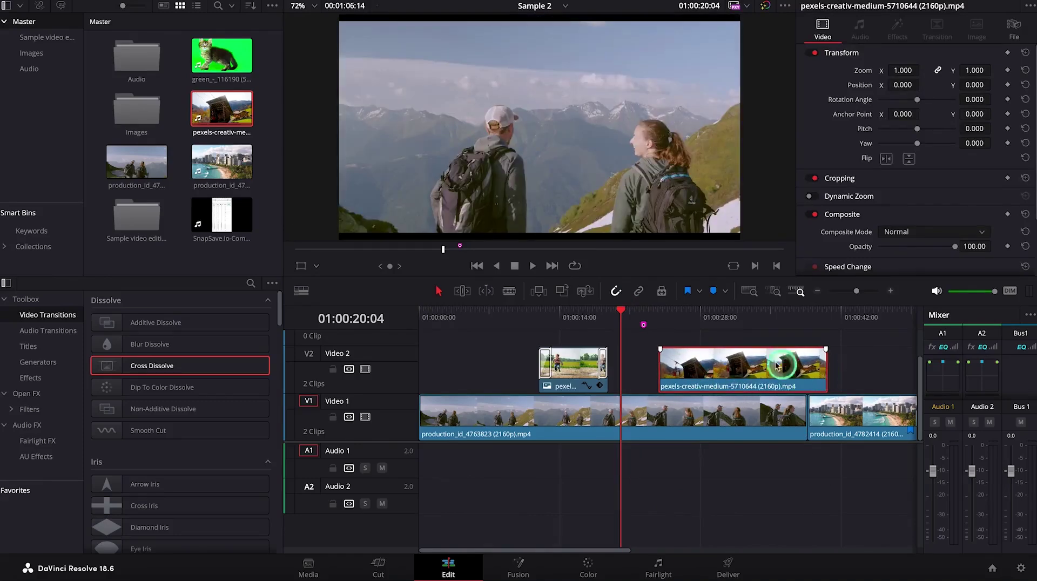
{"action": "left_click_drag", "start_coordinate": [820, 374], "coordinate": [759, 374]}
{"action": "left_click_drag", "start_coordinate": [664, 367], "coordinate": [708, 382]}
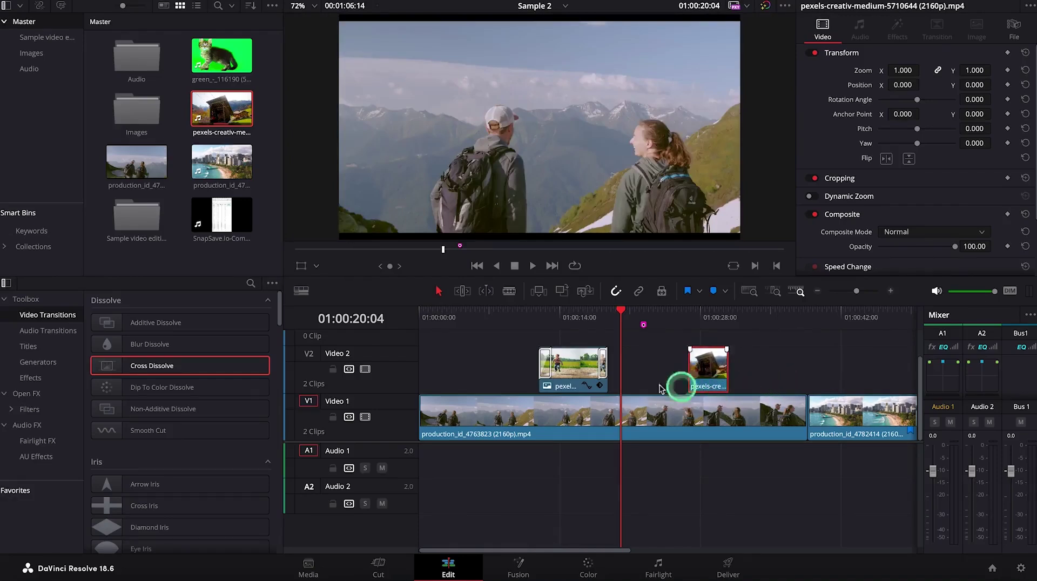
Step: Play the timeline from 01:00:25:17 past the trimmed station clip to preview it
{"action": "left_click_drag", "start_coordinate": [624, 312], "coordinate": [676, 337]}
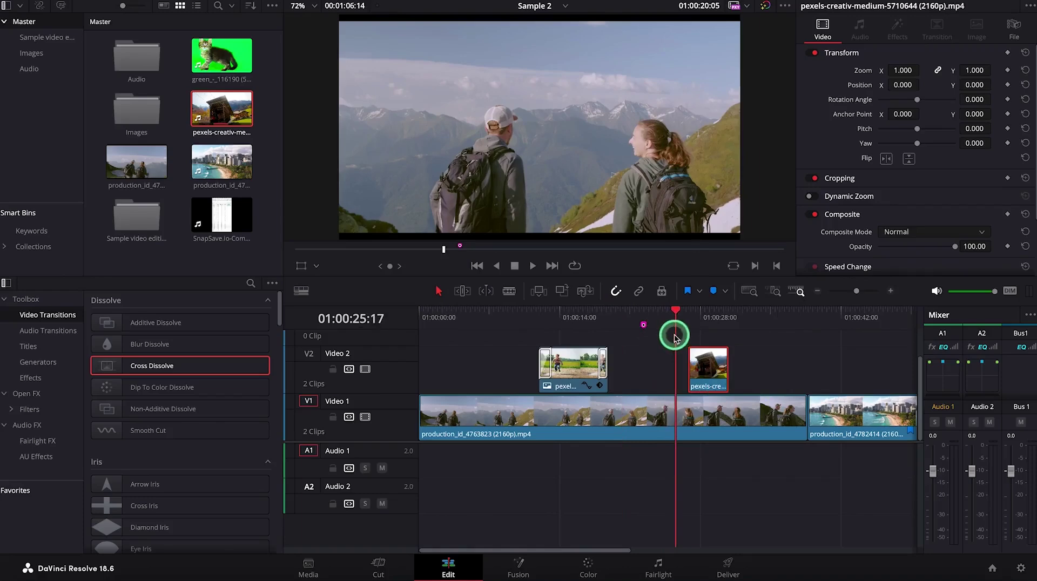
{"action": "key", "text": "space"}
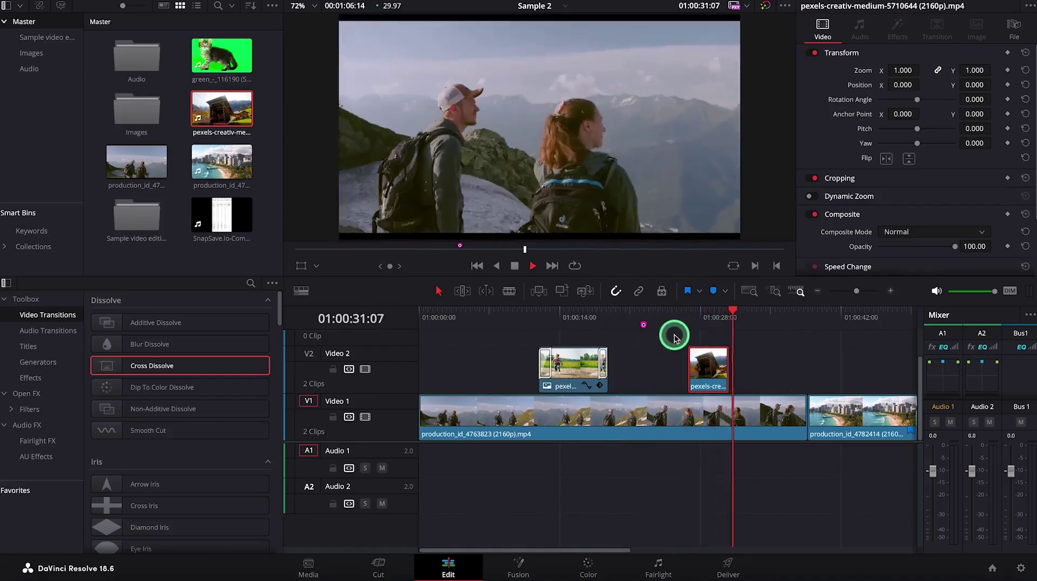
{"action": "key", "text": "space"}
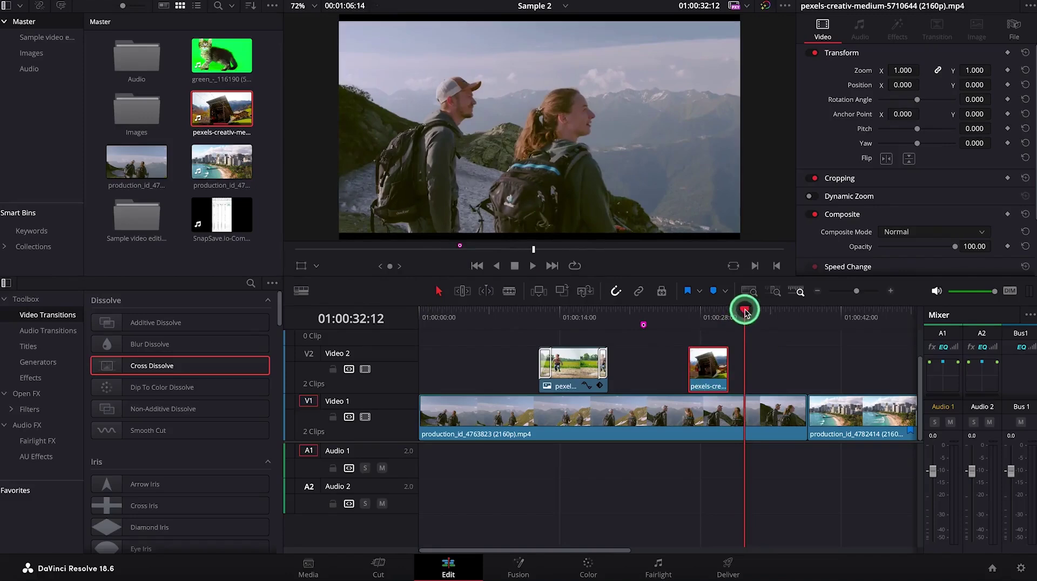
Step: Move the playhead to 01:00:29:02 and set the station clip's zoom to 1.030
{"action": "left_click_drag", "start_coordinate": [746, 319], "coordinate": [711, 316]}
{"action": "left_click", "coordinate": [964, 150]}
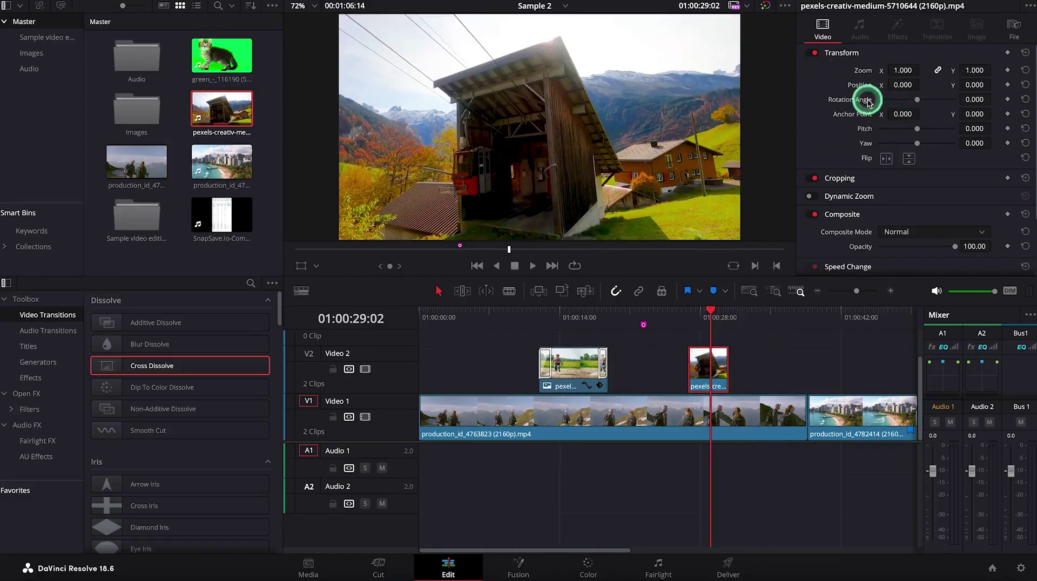
{"action": "left_click_drag", "start_coordinate": [901, 71], "coordinate": [913, 70]}
{"action": "left_click", "coordinate": [759, 156]}
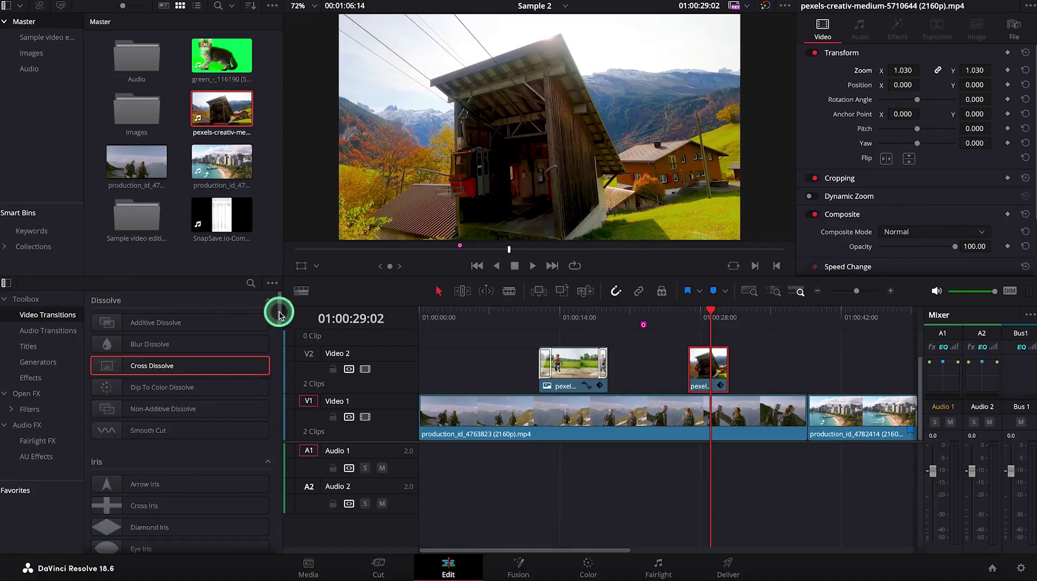
Step: Add transitions from the Motion group, including Slide, to the start and end of the station clip on Video 2
{"action": "left_click_drag", "start_coordinate": [279, 315], "coordinate": [280, 332]}
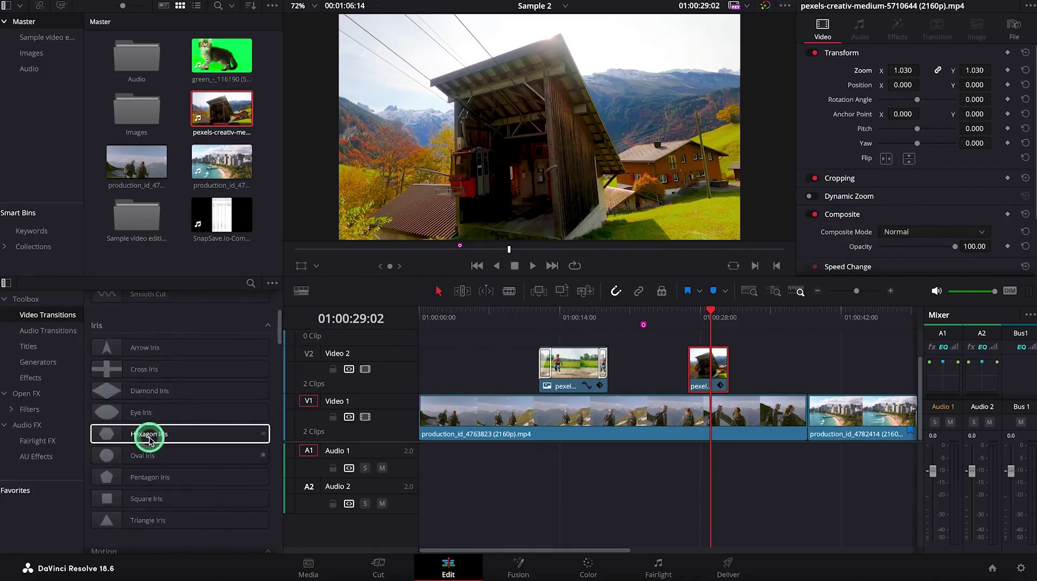
{"action": "mouse_move", "coordinate": [149, 439]}
{"action": "scroll", "coordinate": [148, 449], "scroll_direction": "down", "scroll_amount": 5}
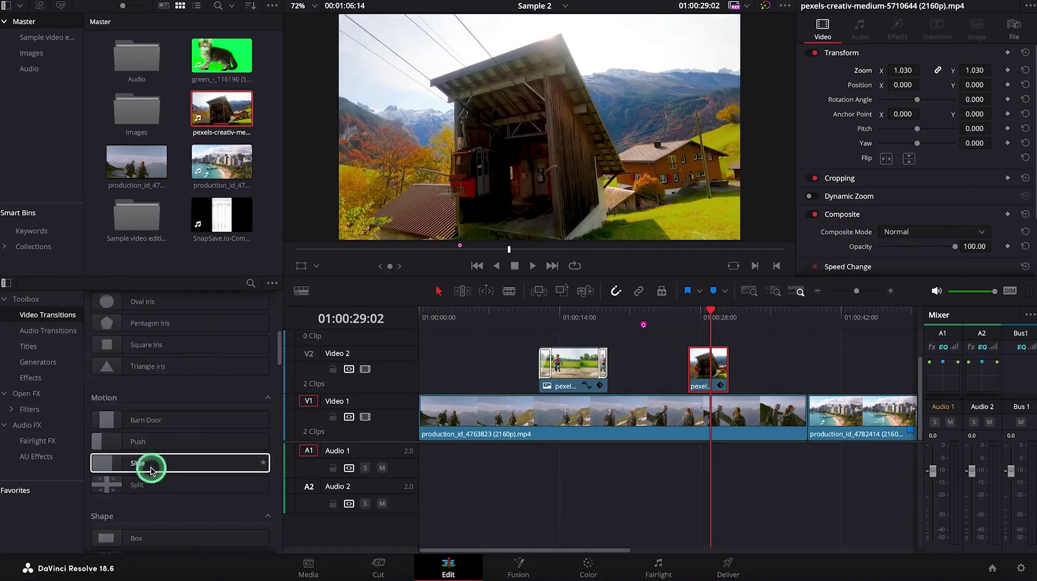
{"action": "left_click_drag", "start_coordinate": [144, 441], "coordinate": [737, 361]}
{"action": "left_click", "coordinate": [139, 473]}
{"action": "left_click_drag", "start_coordinate": [366, 473], "coordinate": [676, 317]}
Step: Play through the station clip to preview its transitions, slightly adjusting the opening transition before replaying it
{"action": "key", "text": "space"}
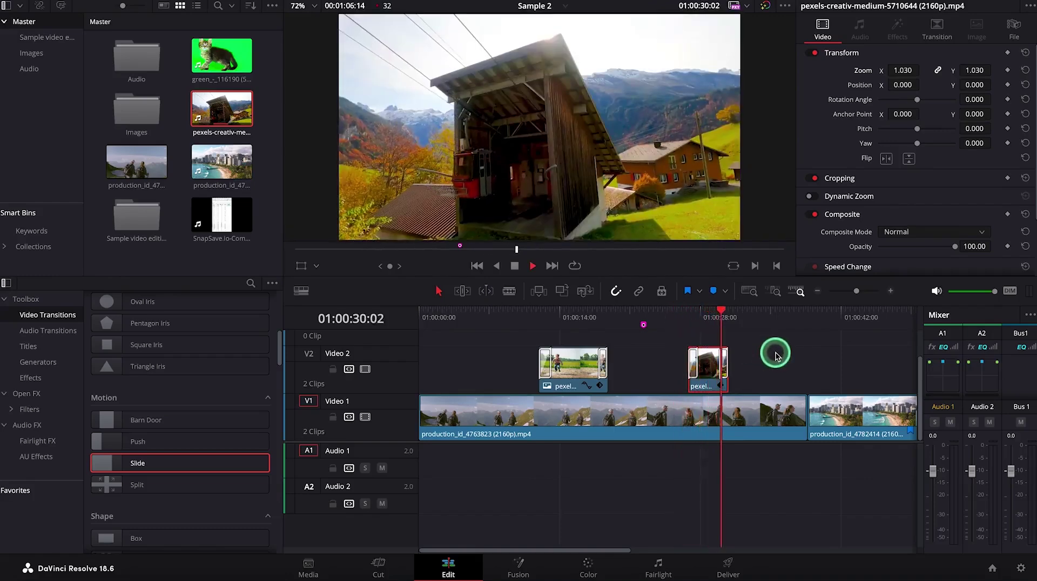
{"action": "key", "text": "space"}
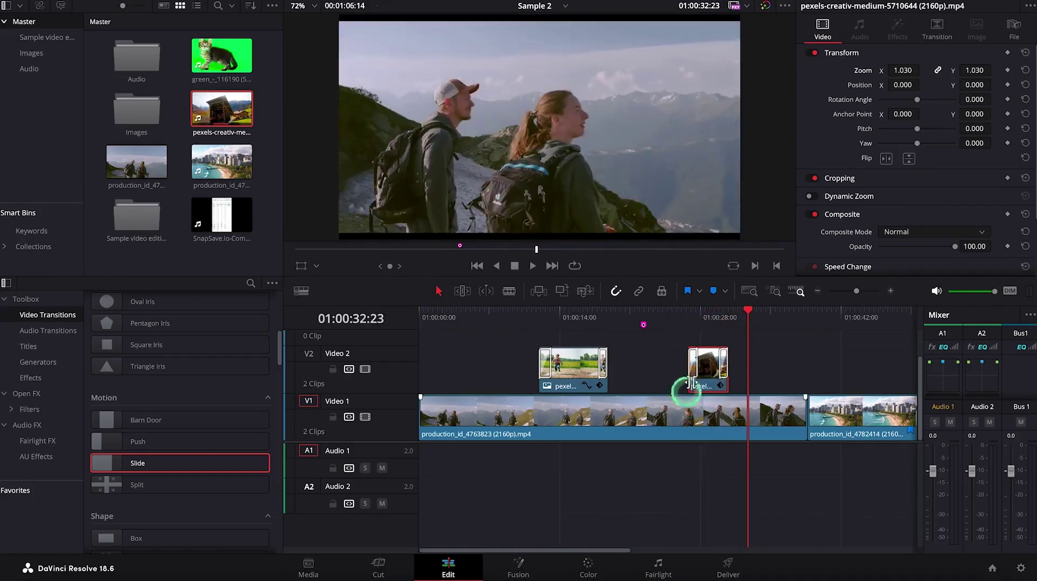
{"action": "left_click_drag", "start_coordinate": [699, 364], "coordinate": [701, 365]}
{"action": "left_click_drag", "start_coordinate": [751, 314], "coordinate": [678, 331]}
{"action": "key", "text": "space"}
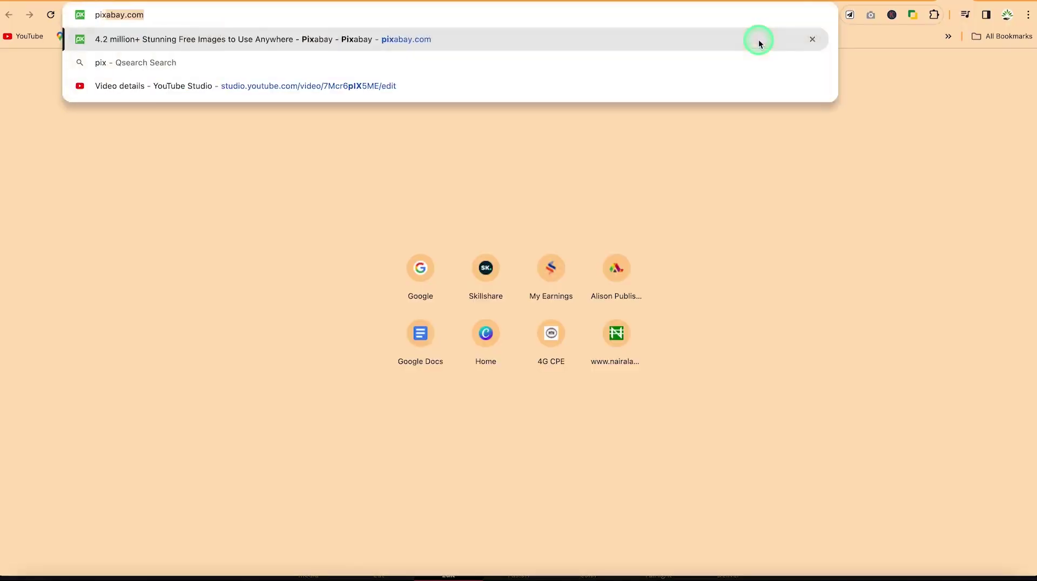
Step: Open pixabay.com in Chrome and search its Music category for "background"
{"action": "key", "text": "Return"}
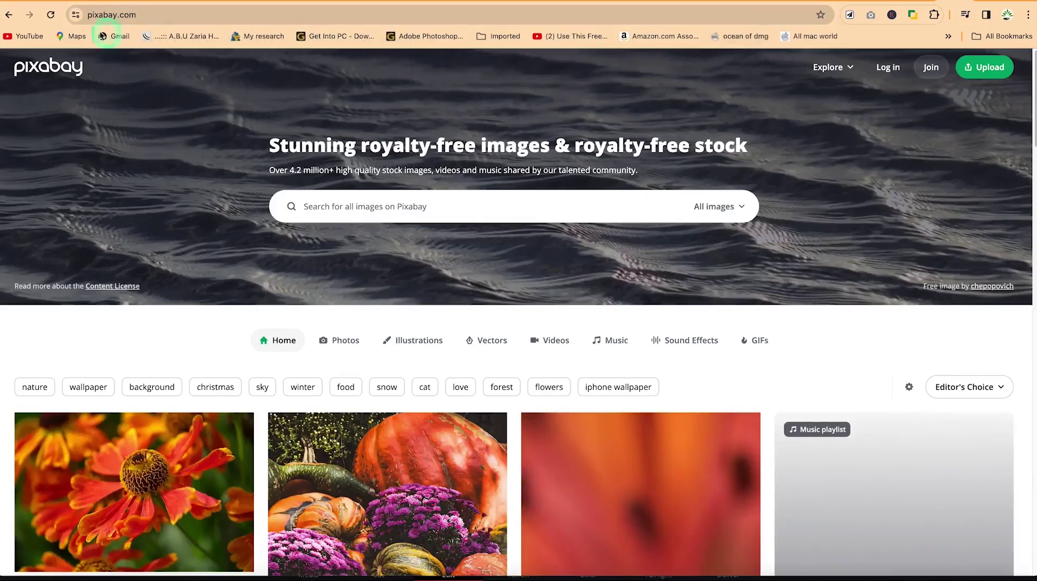
{"action": "left_click", "coordinate": [748, 211]}
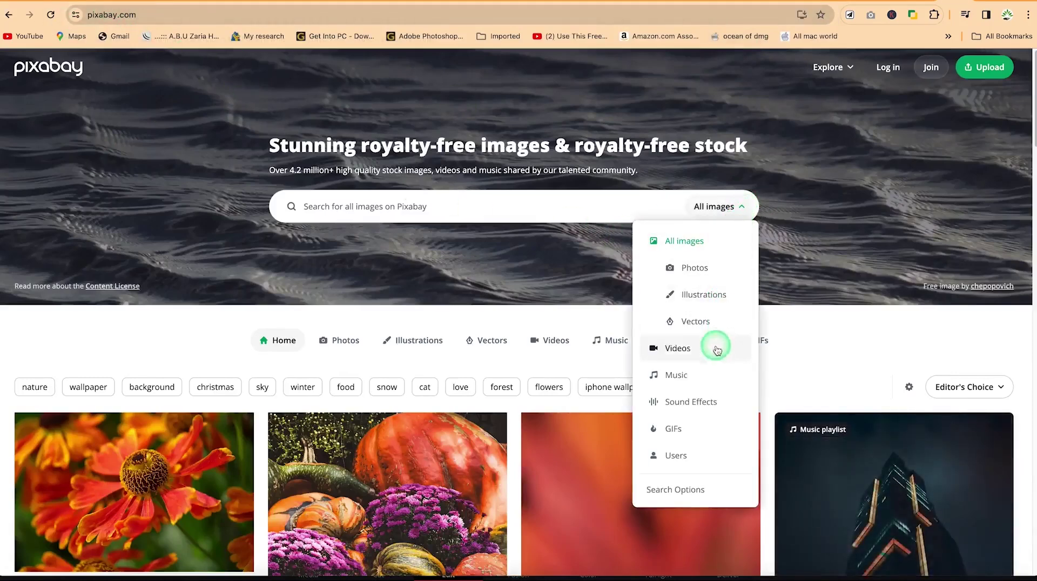
{"action": "left_click", "coordinate": [700, 378]}
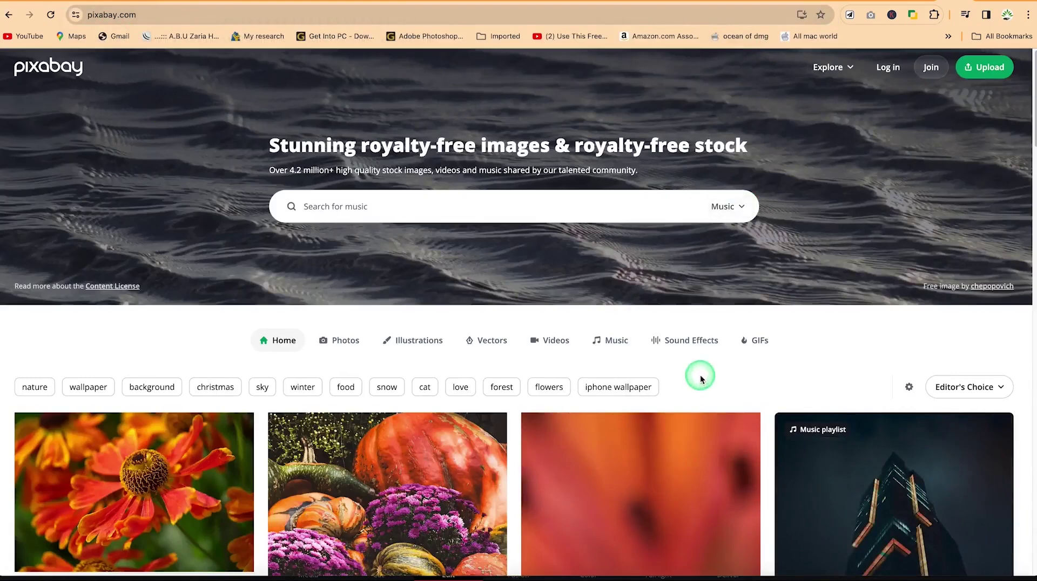
{"action": "left_click", "coordinate": [368, 211]}
{"action": "left_click", "coordinate": [378, 235]}
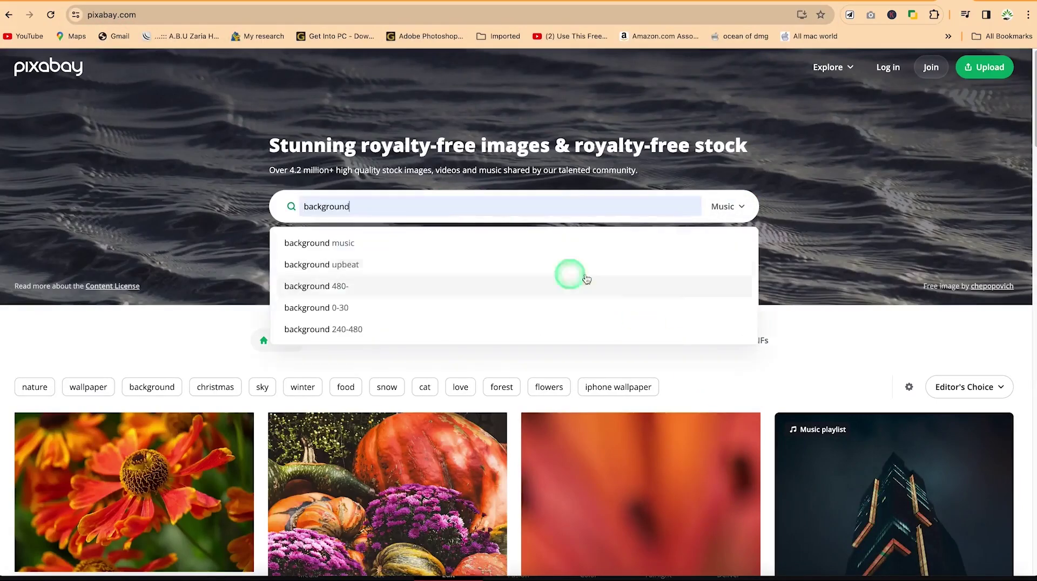
{"action": "key", "text": "Return"}
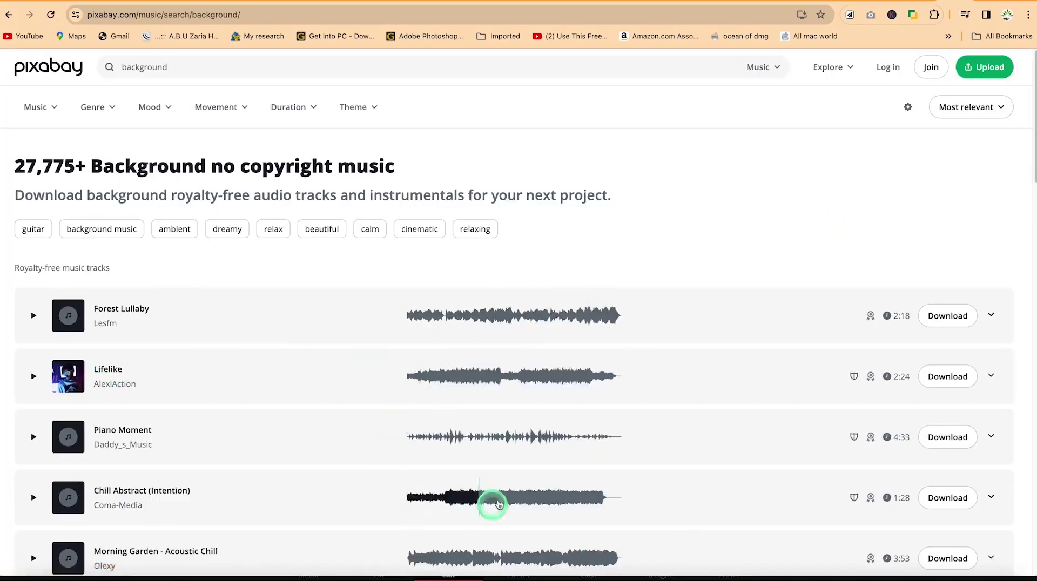
Step: Listen briefly to the Forest Lullaby track on Pixabay and return to DaVinci Resolve
{"action": "left_click", "coordinate": [33, 317]}
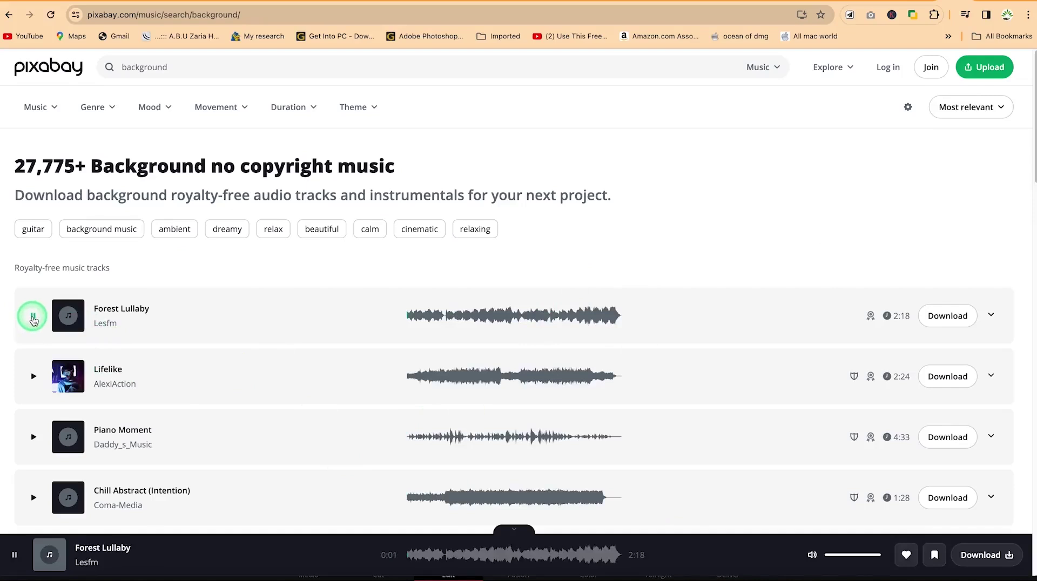
{"action": "left_click", "coordinate": [33, 317]}
{"action": "left_click", "coordinate": [955, 324]}
{"action": "left_click", "coordinate": [821, 576]}
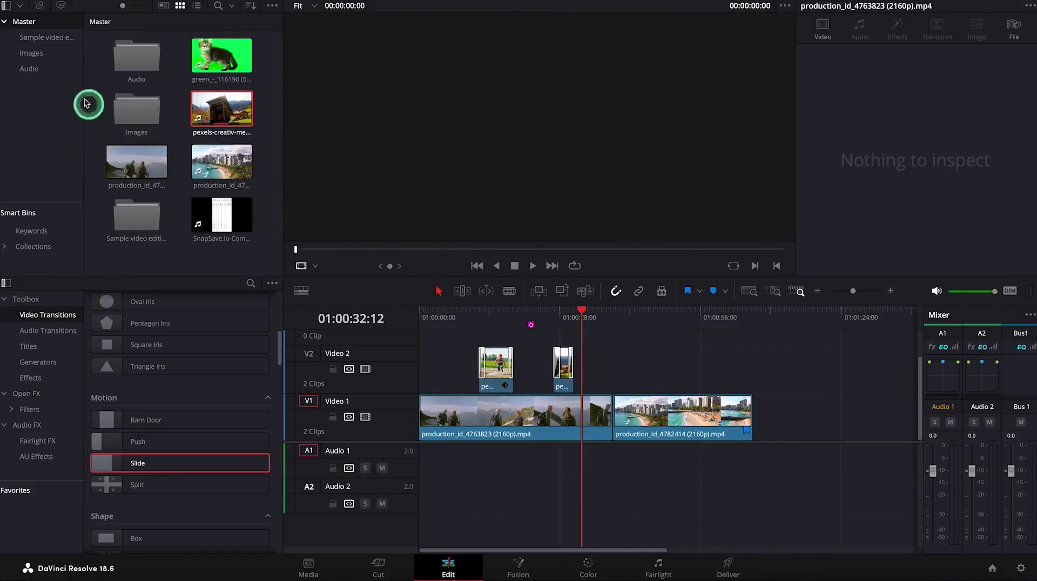
Step: Open the Audio bin and browse the Downloads folder for media to import, leaving without importing anything
{"action": "left_click", "coordinate": [28, 70]}
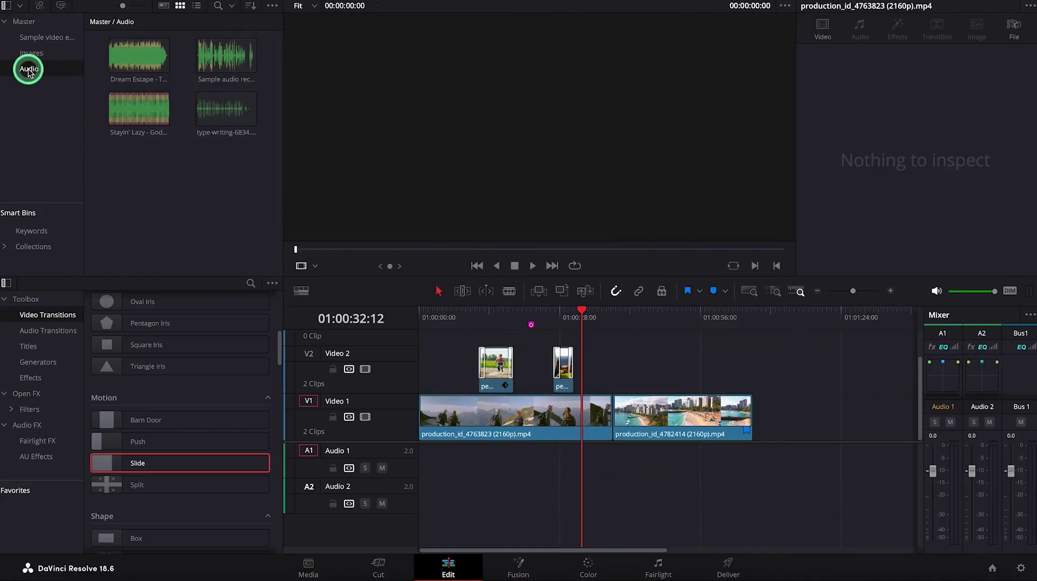
{"action": "right_click", "coordinate": [170, 205]}
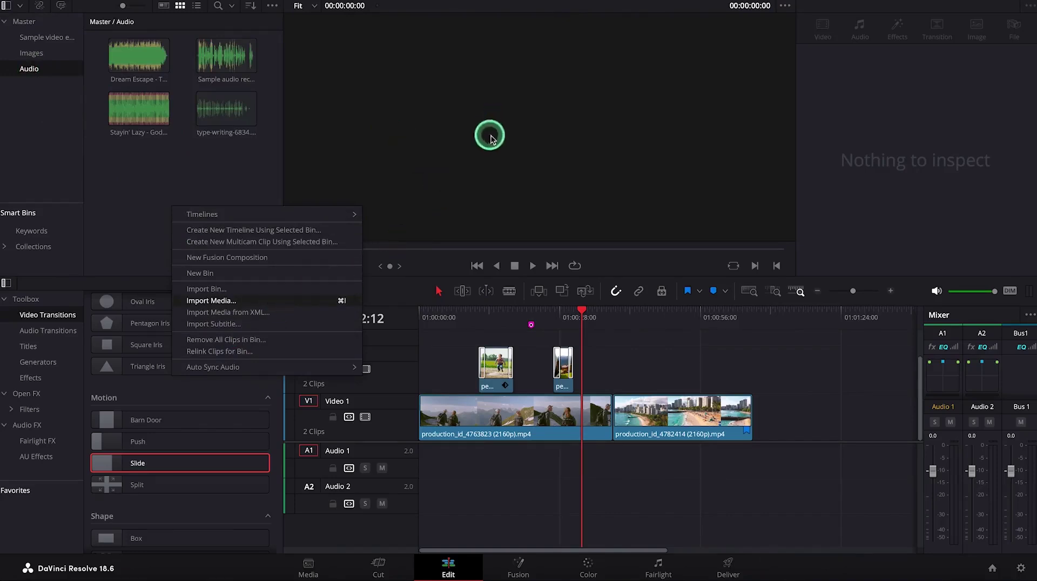
{"action": "key", "text": "super+i"}
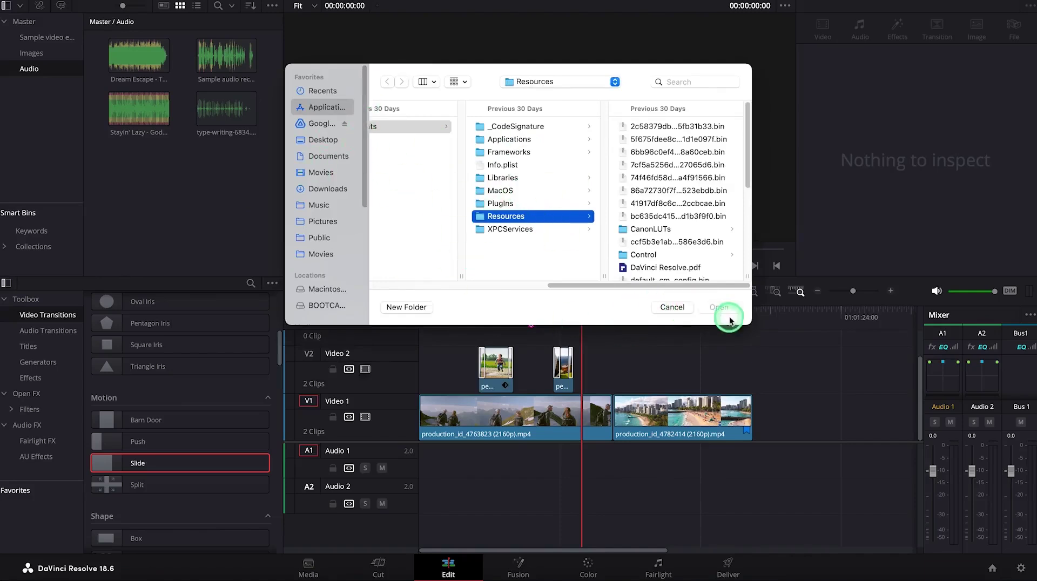
{"action": "left_click", "coordinate": [332, 186]}
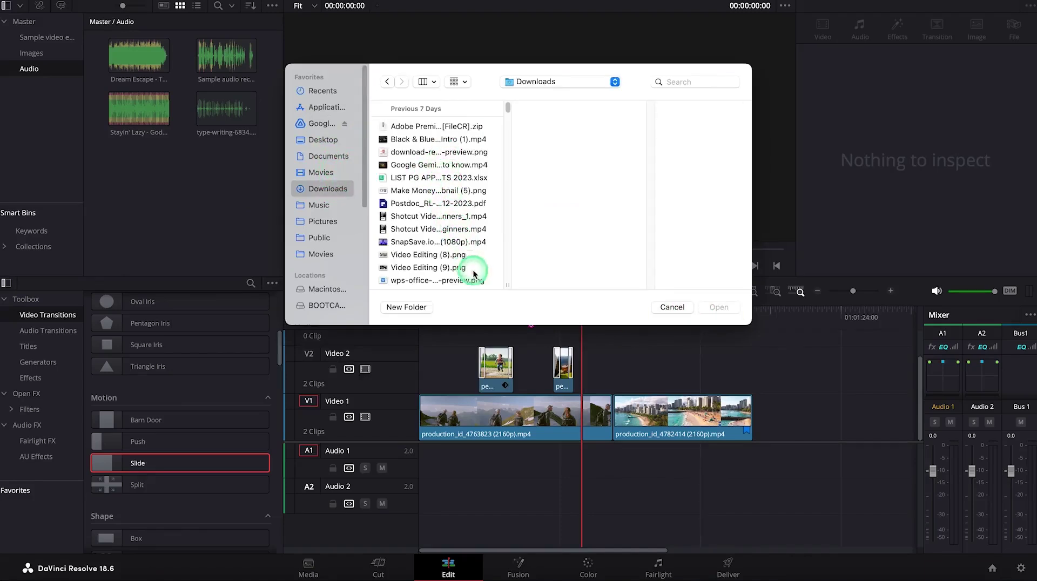
{"action": "left_click", "coordinate": [672, 307]}
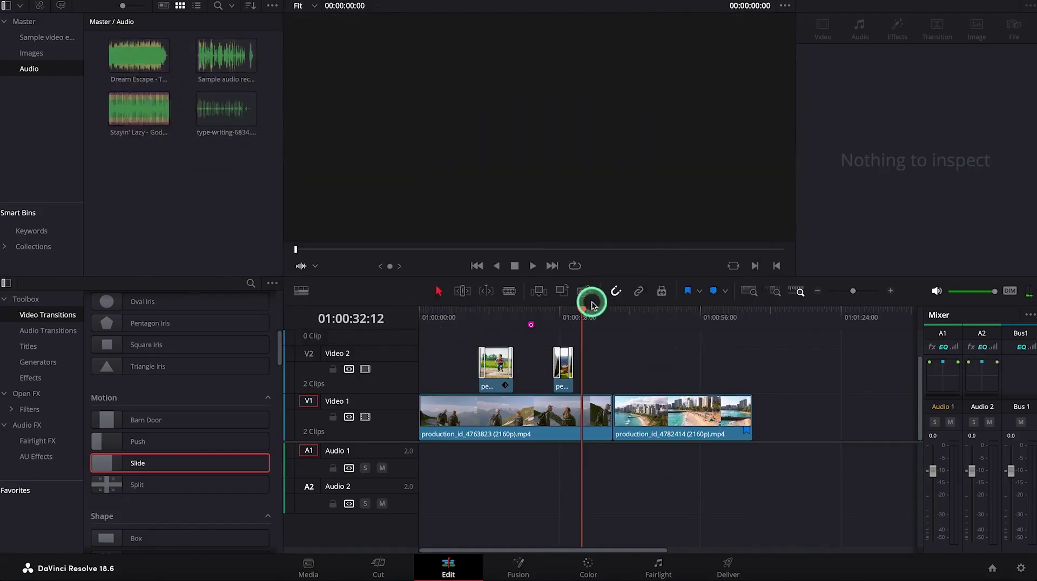
Step: Place Dream Escape - The Tides.mp3 on Audio 1 from the timeline's start and return the playhead to the beginning
{"action": "left_click", "coordinate": [590, 310]}
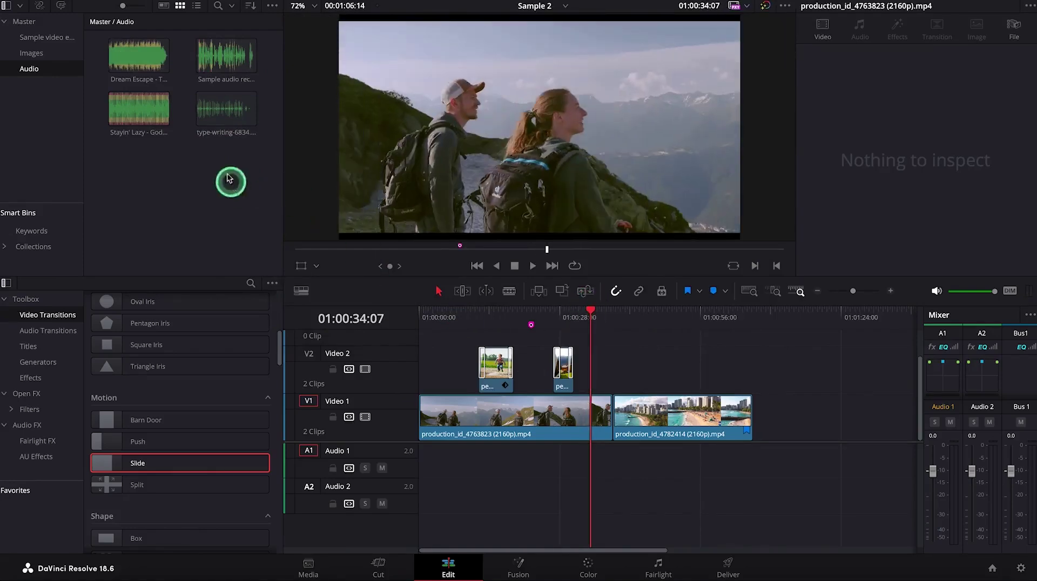
{"action": "left_click", "coordinate": [135, 87]}
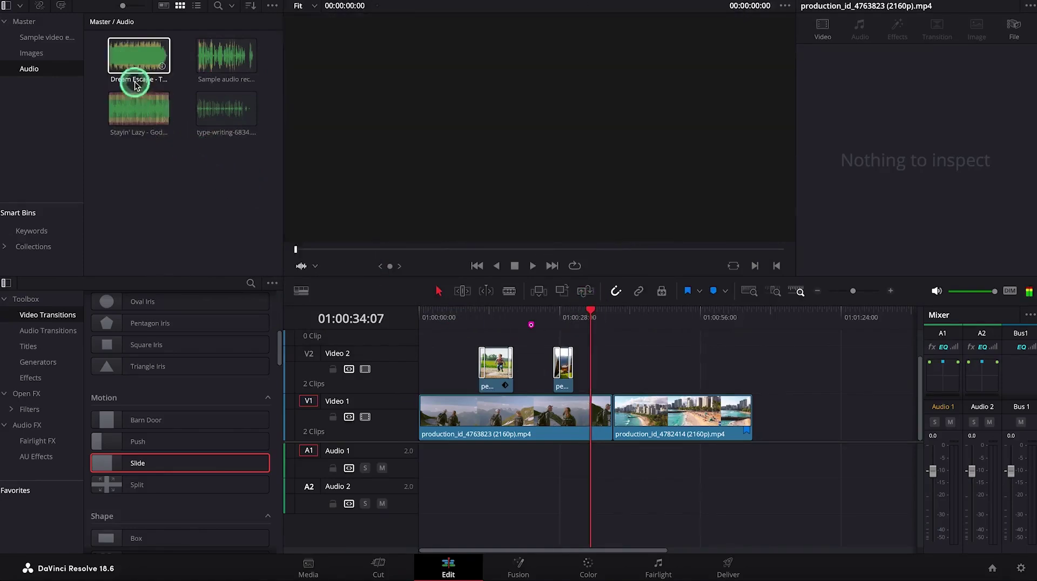
{"action": "left_click_drag", "start_coordinate": [135, 87], "coordinate": [417, 457]}
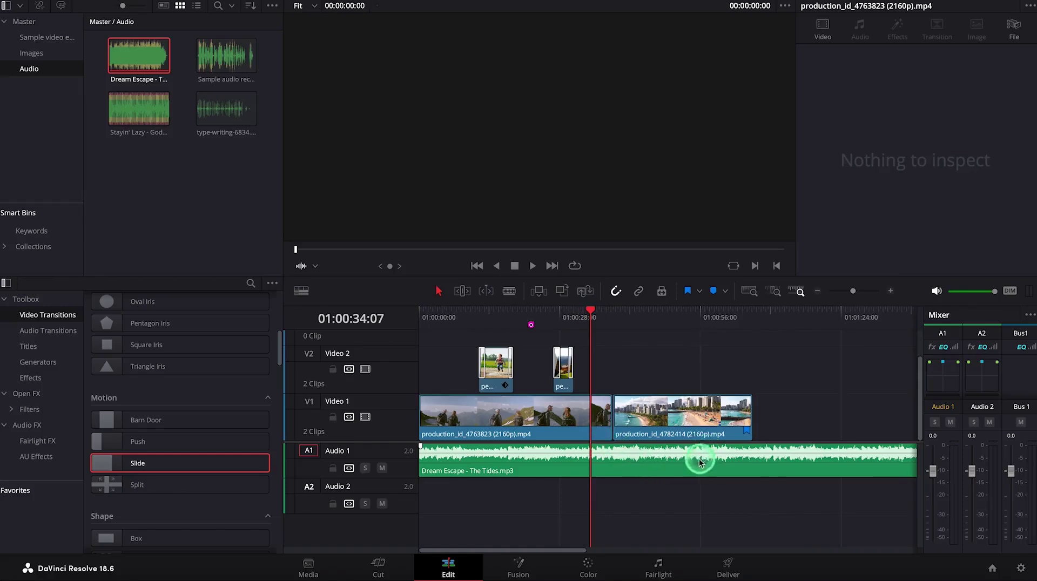
{"action": "left_click_drag", "start_coordinate": [588, 310], "coordinate": [324, 363]}
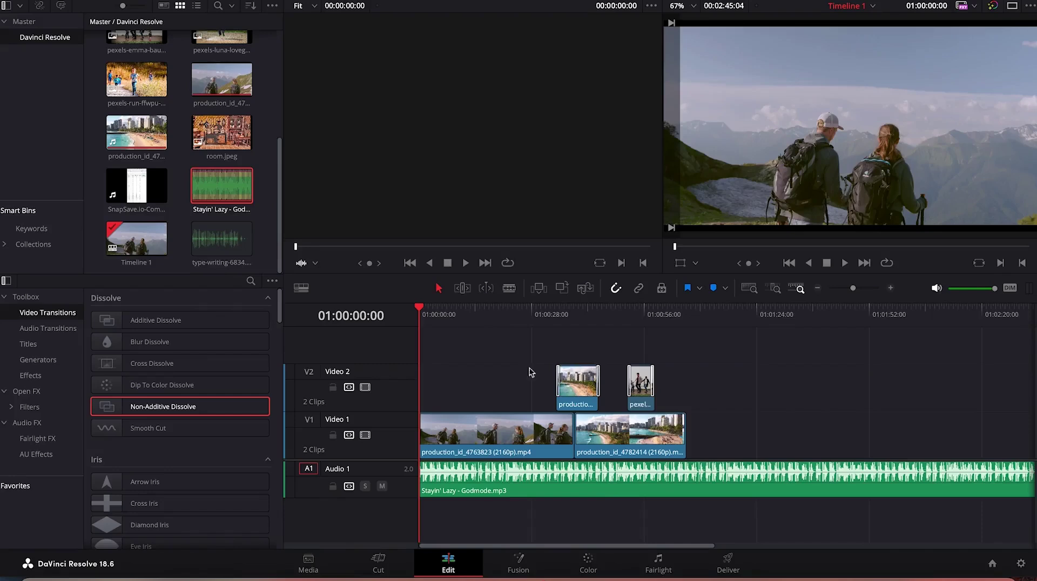
Step: Select the Stayin' Lazy - Godmode.mp3 clip in Timeline 1 and play the opening seconds with the music
{"action": "left_click", "coordinate": [517, 490]}
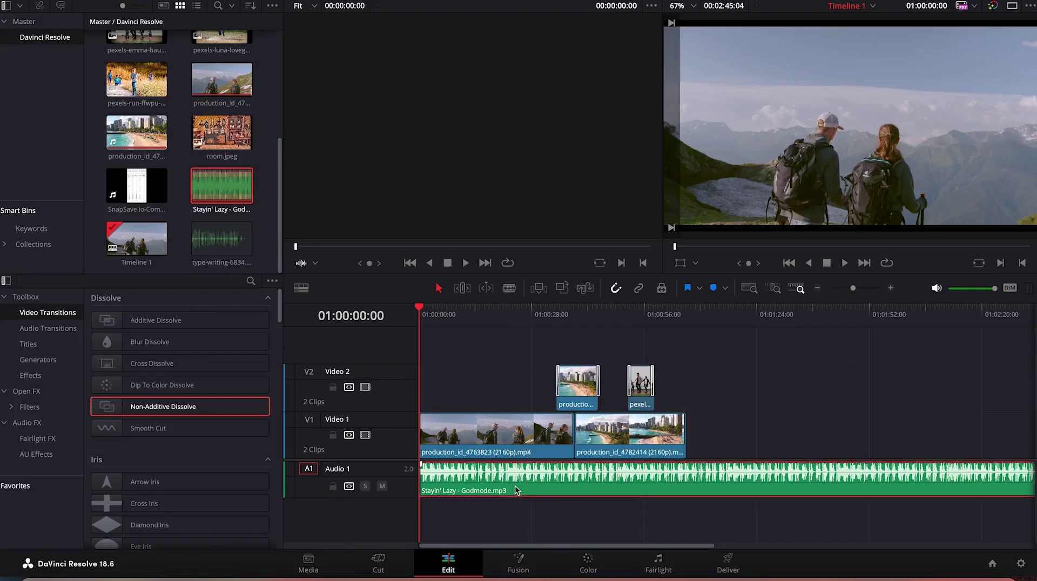
{"action": "key", "text": "space"}
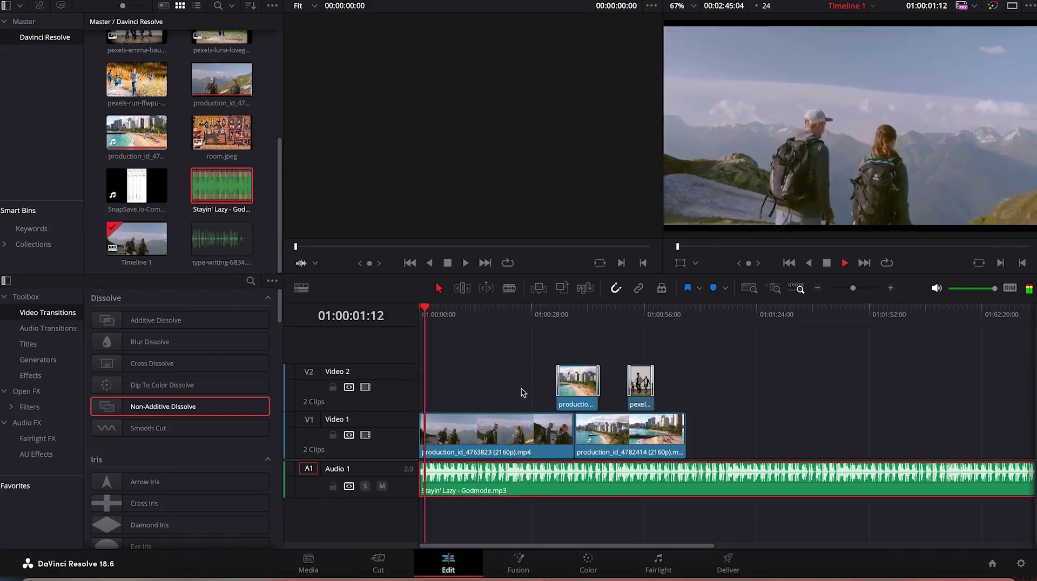
{"action": "key", "text": "space"}
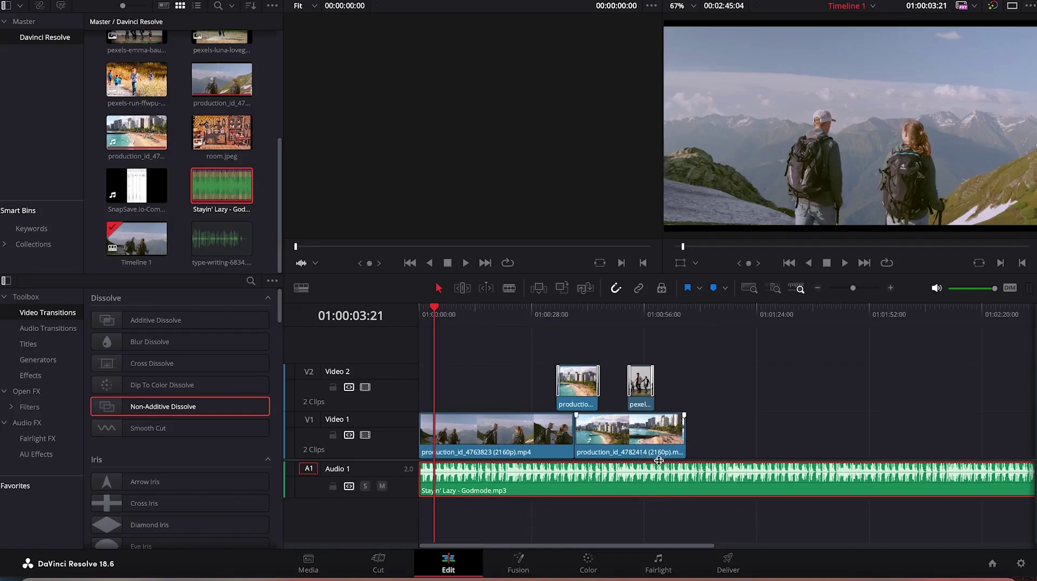
Step: Split the Stayin' Lazy music clip at 01:01:06:13, where the video ends, and delete the excess after the cut
{"action": "left_click_drag", "start_coordinate": [437, 310], "coordinate": [686, 313]}
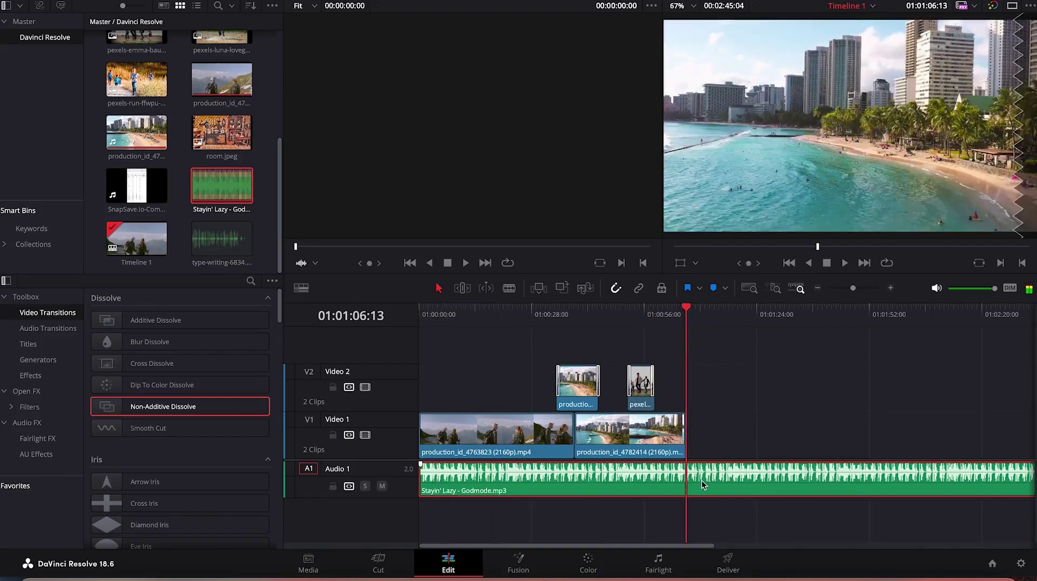
{"action": "left_click", "coordinate": [508, 288]}
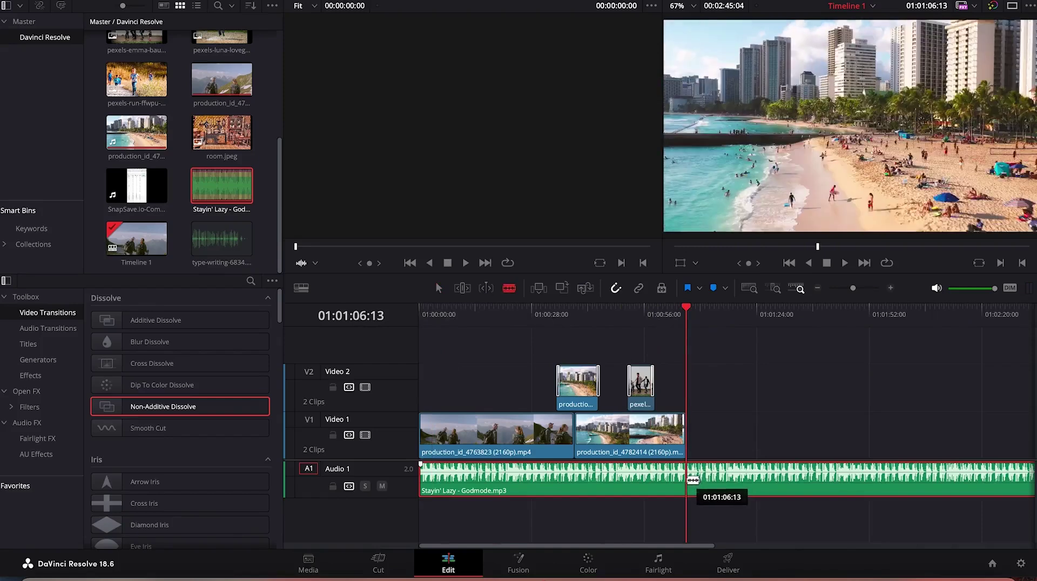
{"action": "left_click", "coordinate": [693, 480]}
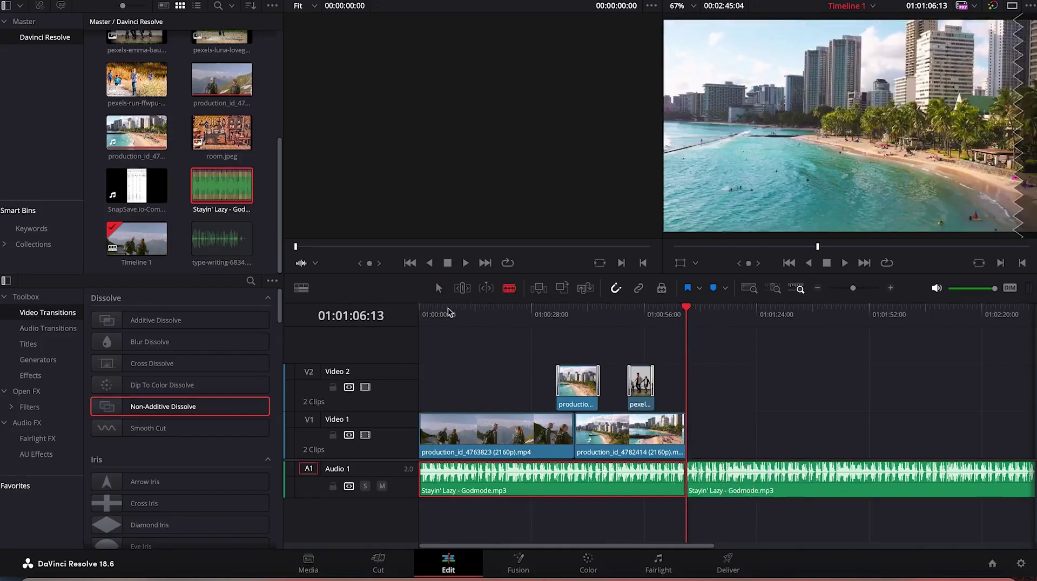
{"action": "left_click", "coordinate": [439, 288]}
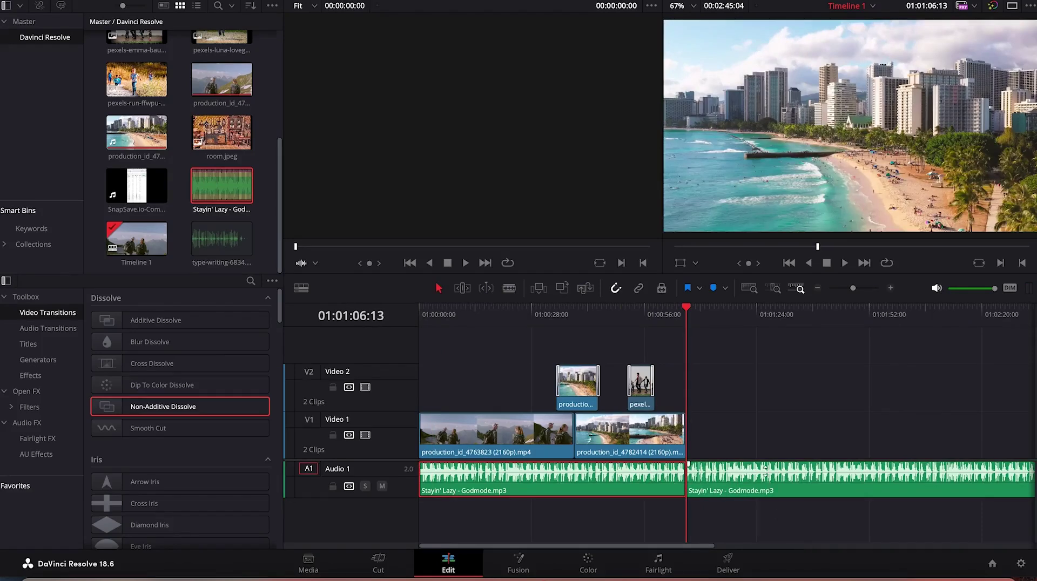
{"action": "left_click", "coordinate": [767, 478]}
{"action": "key", "text": "Delete"}
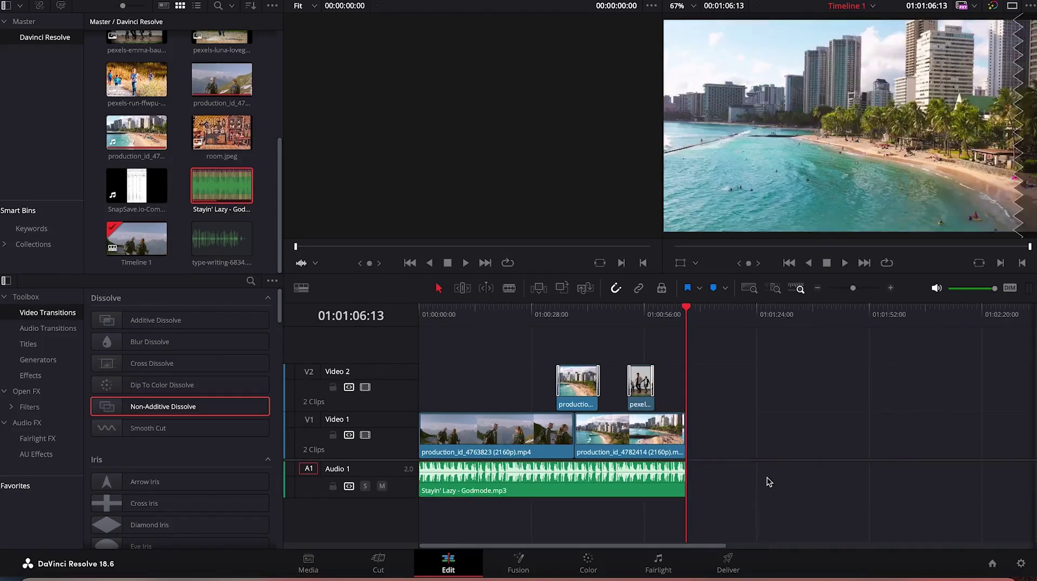
Step: Give the Stayin' Lazy music clip a fade-out of about 9 seconds and a fade-in of about 6 seconds, and preview the ending
{"action": "left_click", "coordinate": [618, 482]}
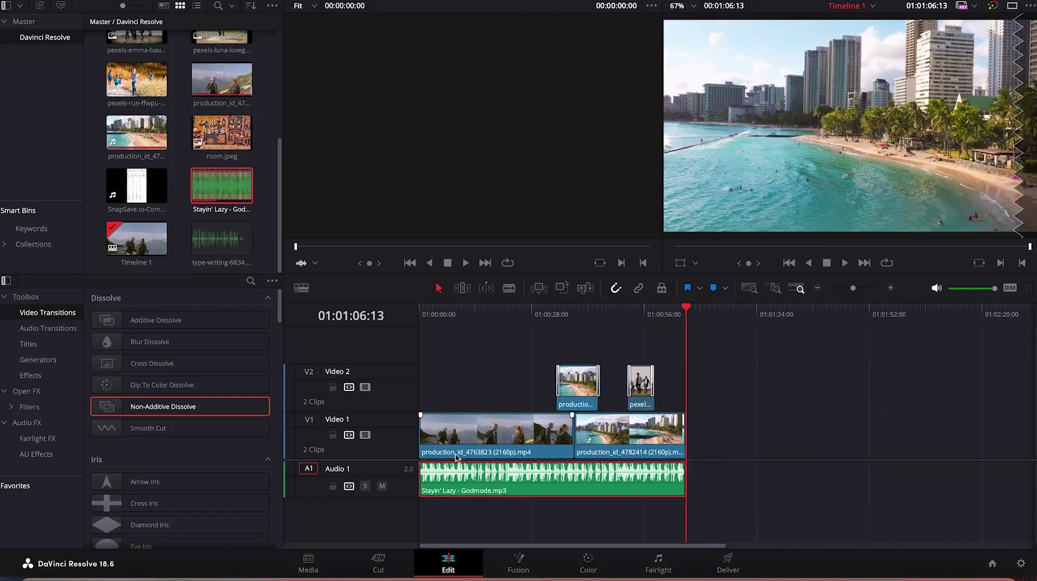
{"action": "left_click_drag", "start_coordinate": [692, 308], "coordinate": [669, 307]}
{"action": "key", "text": "space"}
{"action": "left_click_drag", "start_coordinate": [684, 463], "coordinate": [648, 463]}
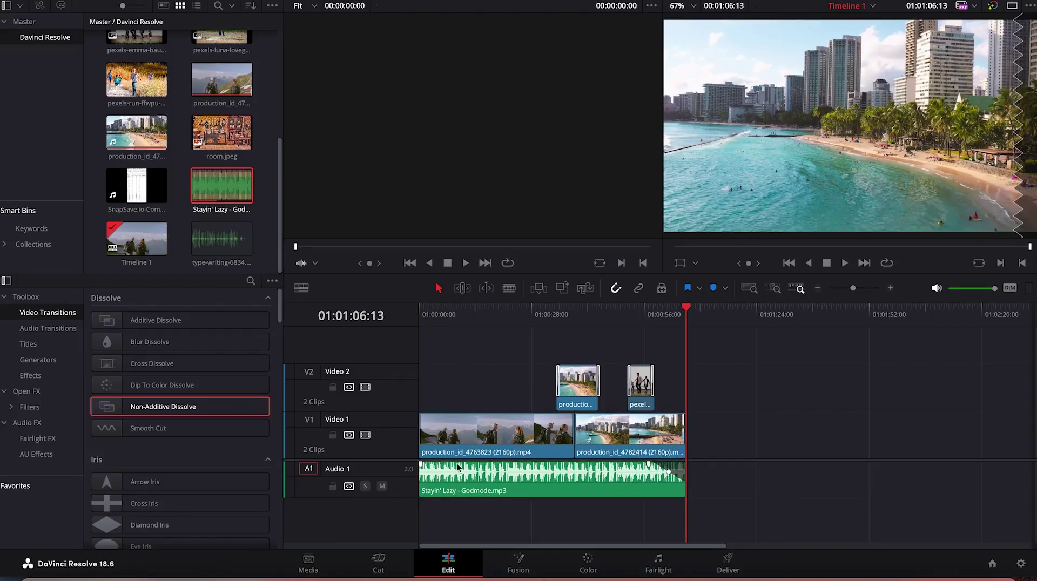
{"action": "left_click_drag", "start_coordinate": [421, 465], "coordinate": [443, 466]}
{"action": "left_click_drag", "start_coordinate": [686, 306], "coordinate": [633, 307]}
{"action": "key", "text": "space"}
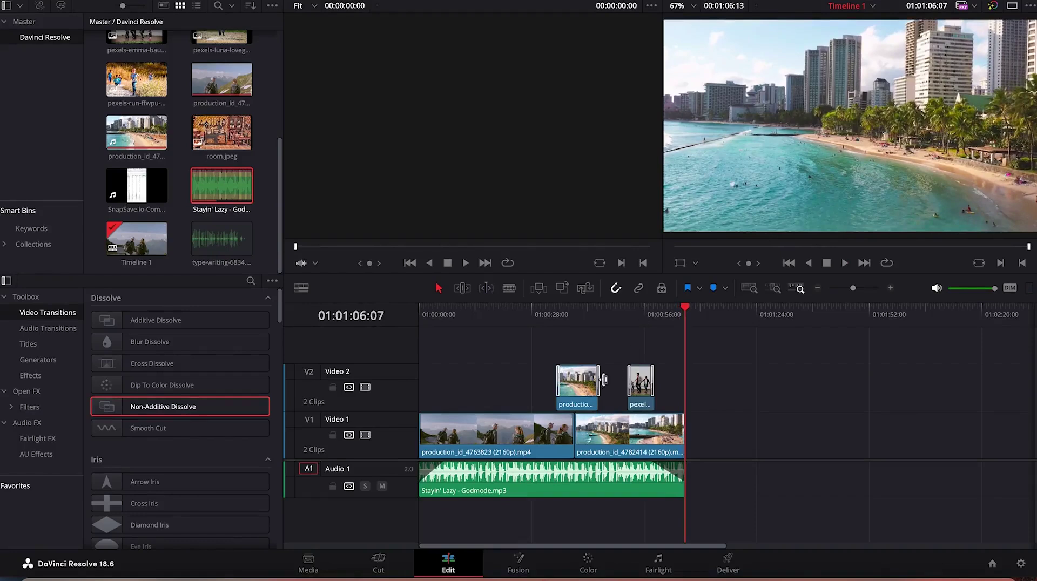
Step: Lower the Stayin' Lazy music clip's volume to -12.67 dB in the Inspector and preview it from 01:00:18:20
{"action": "mouse_move", "coordinate": [602, 496]}
{"action": "left_click_drag", "start_coordinate": [688, 309], "coordinate": [495, 310]}
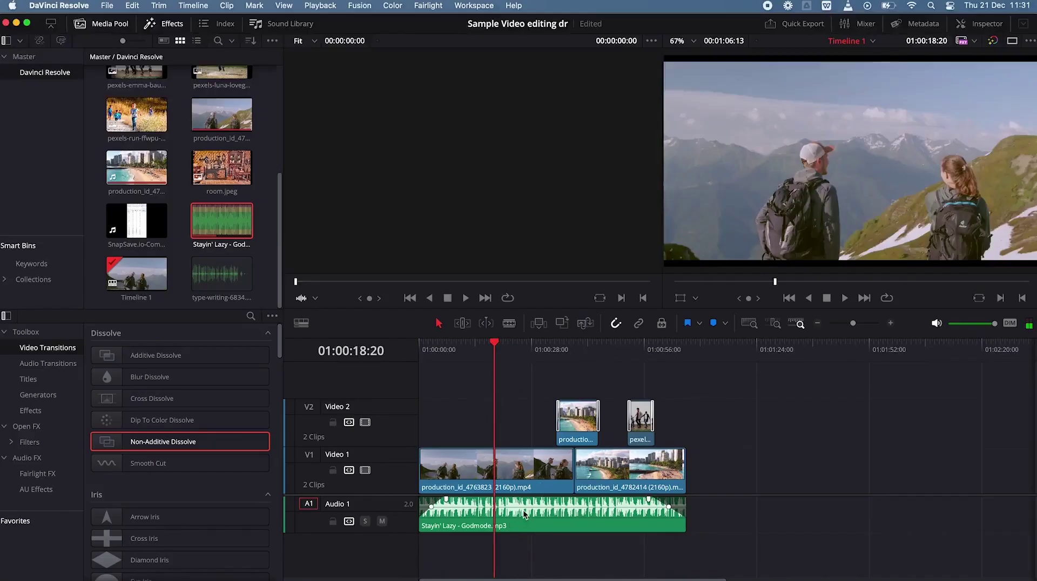
{"action": "left_click", "coordinate": [524, 515]}
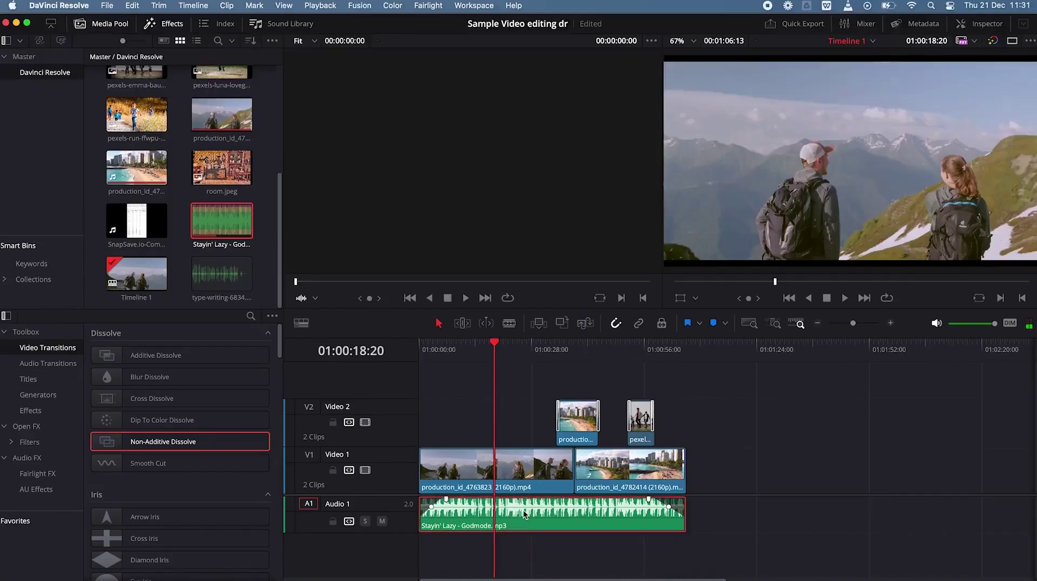
{"action": "left_click", "coordinate": [988, 24]}
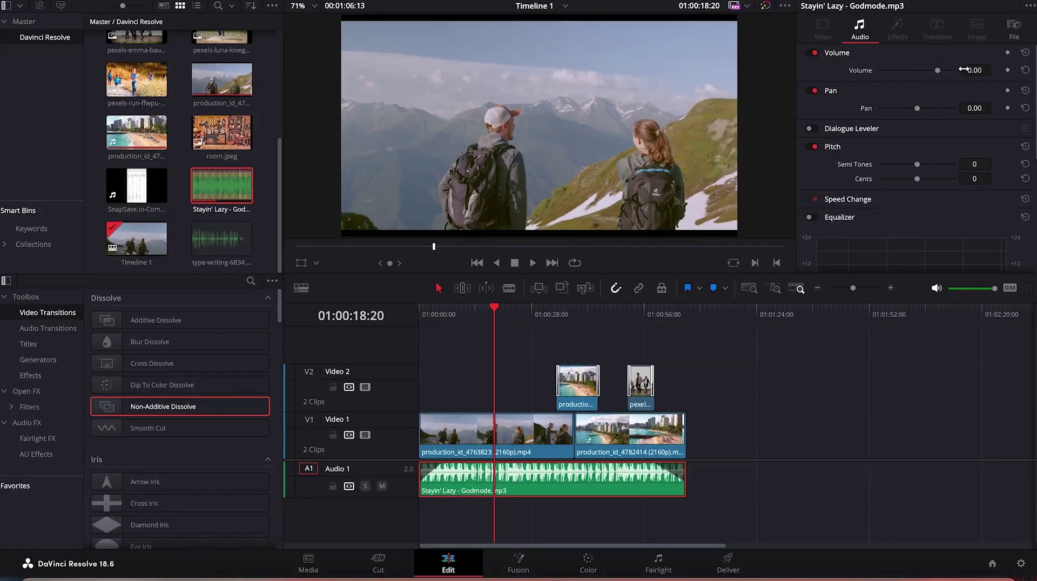
{"action": "left_click_drag", "start_coordinate": [940, 74], "coordinate": [927, 72]}
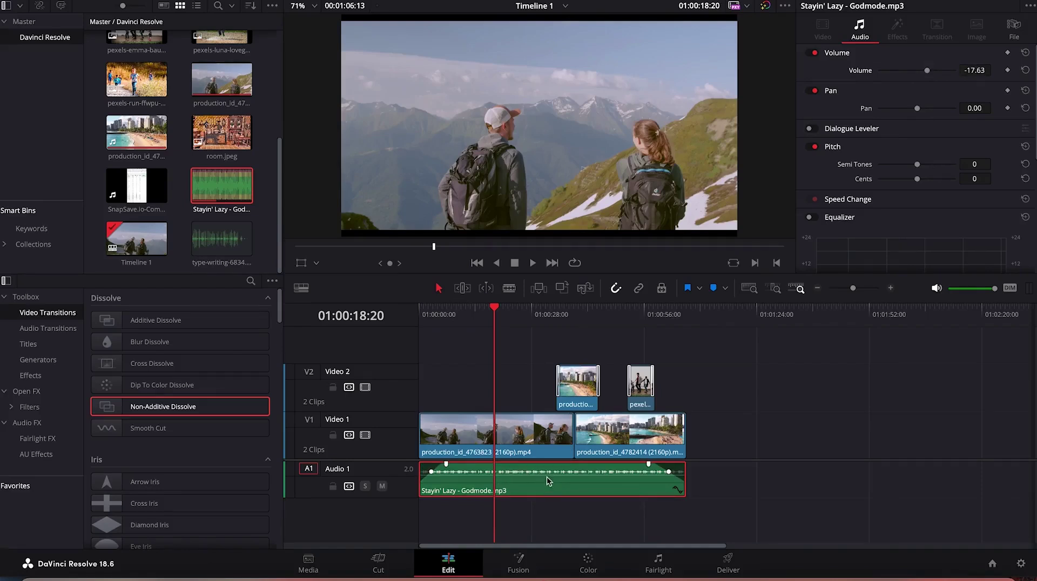
{"action": "mouse_move", "coordinate": [931, 72]}
{"action": "left_mouse_down"}
{"action": "mouse_move", "coordinate": [916, 74]}
{"action": "mouse_move", "coordinate": [931, 81]}
{"action": "left_mouse_up"}
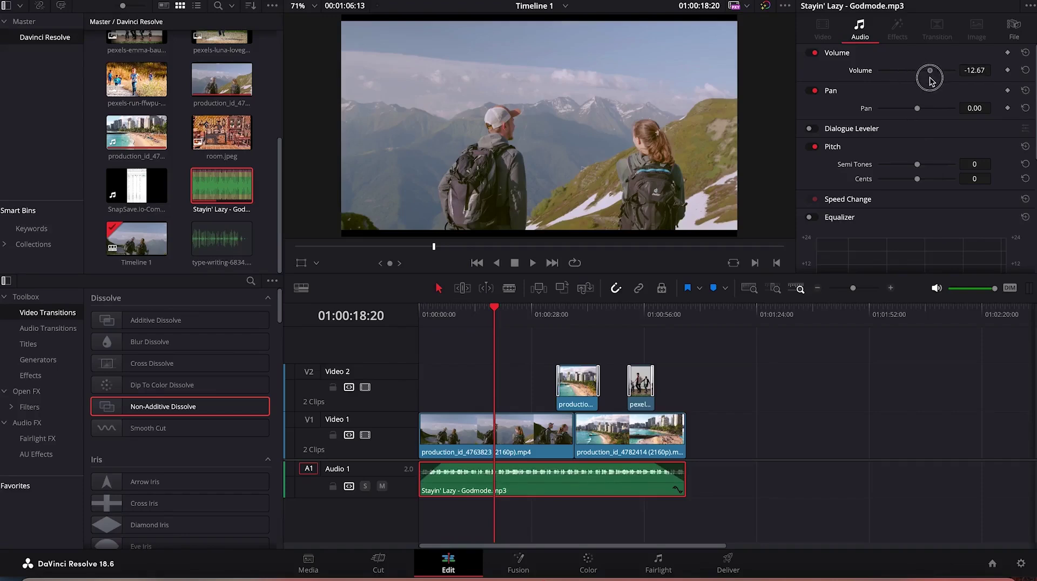
{"action": "key", "text": "space"}
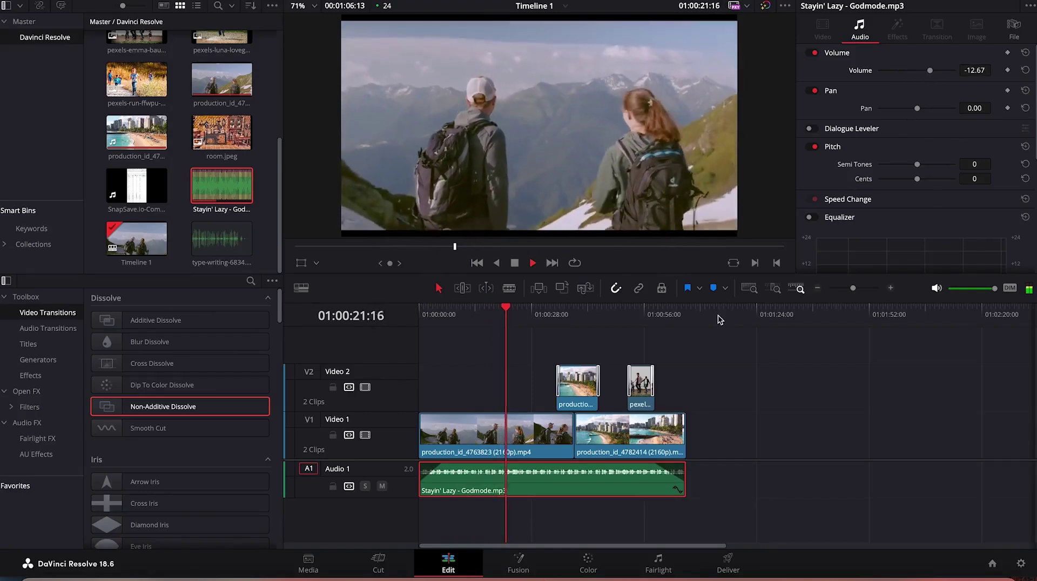
{"action": "key", "text": "XF86AudioRaiseVolume"}
{"action": "key", "text": "XF86AudioLowerVolume"}
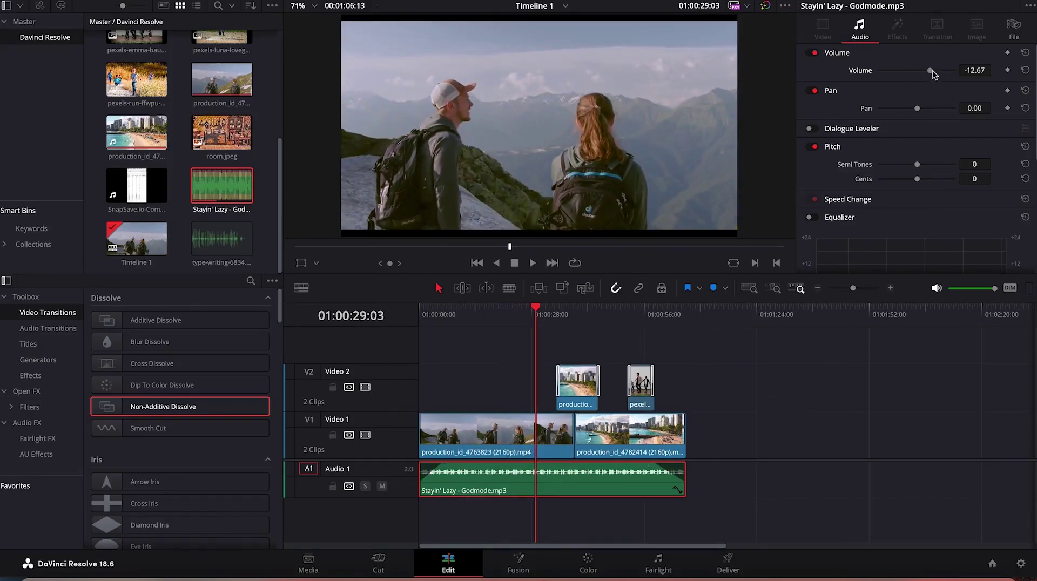
Step: Reset the music clip's volume, raise its level line to 4.17 dB and add two volume keyframes around 01:00:20
{"action": "left_click", "coordinate": [1026, 71]}
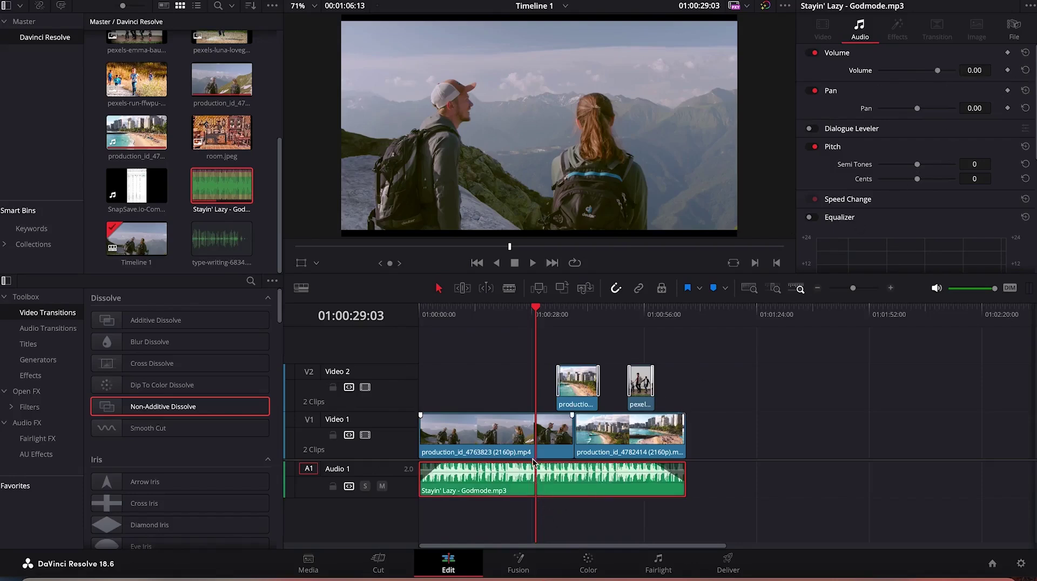
{"action": "left_click_drag", "start_coordinate": [537, 312], "coordinate": [601, 312]}
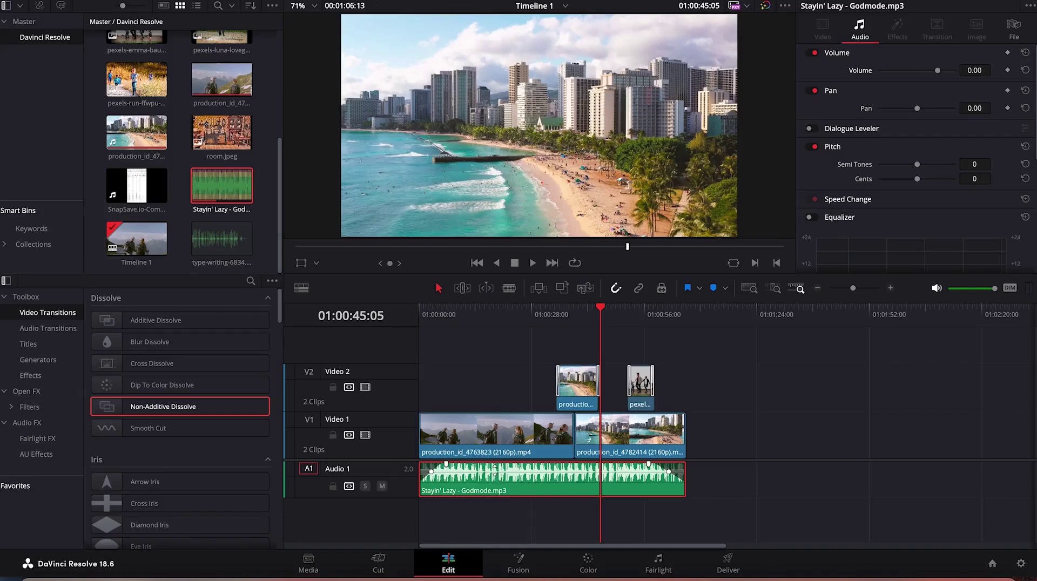
{"action": "left_click", "coordinate": [498, 472]}
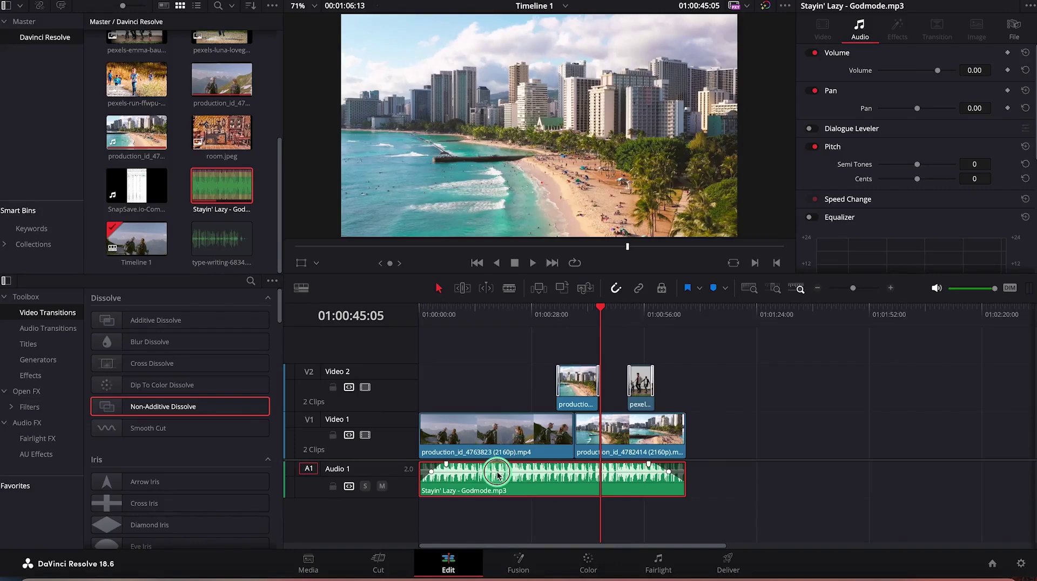
{"action": "left_click_drag", "start_coordinate": [497, 475], "coordinate": [497, 472]}
{"action": "left_click", "coordinate": [497, 473]}
{"action": "left_click", "coordinate": [496, 471]}
{"action": "left_click", "coordinate": [541, 475]}
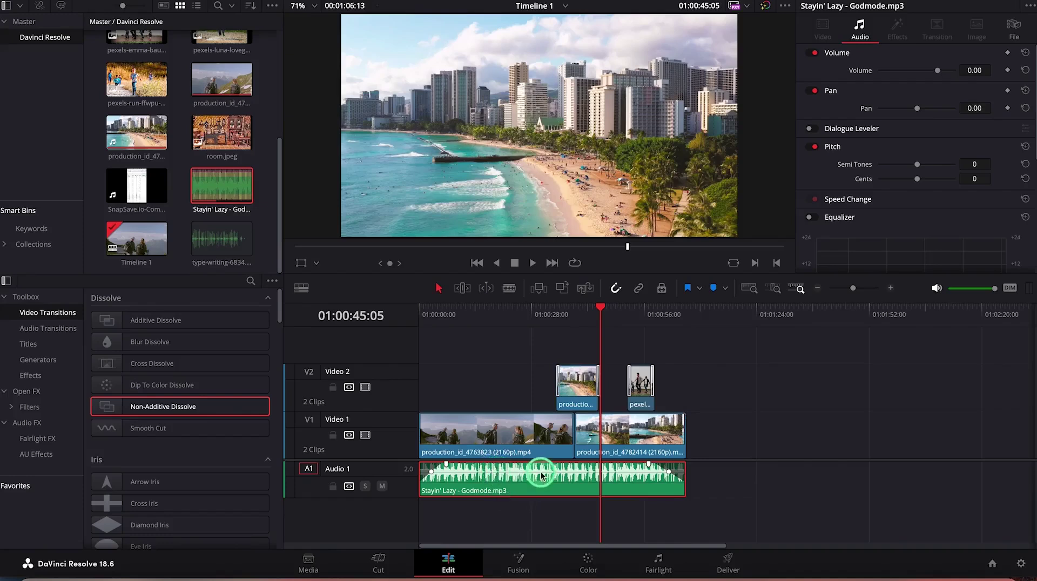
{"action": "mouse_move", "coordinate": [540, 471]}
{"action": "left_mouse_down"}
{"action": "mouse_move", "coordinate": [539, 479]}
{"action": "mouse_move", "coordinate": [536, 467]}
{"action": "left_mouse_up"}
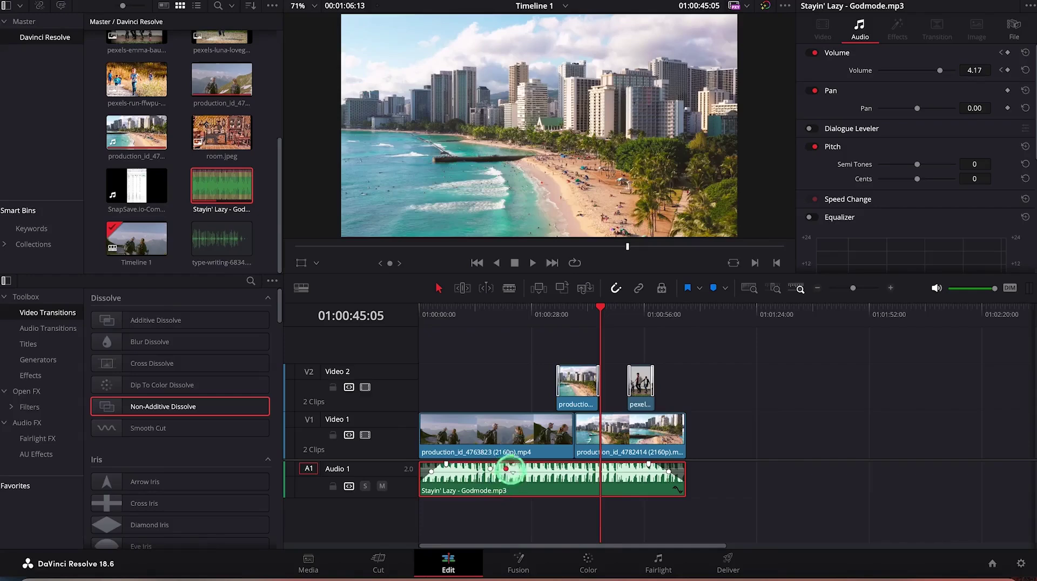
Step: Lower the music level after the second volume keyframe to -8.33 dB and move the two keyframes closer together
{"action": "left_click", "coordinate": [891, 288]}
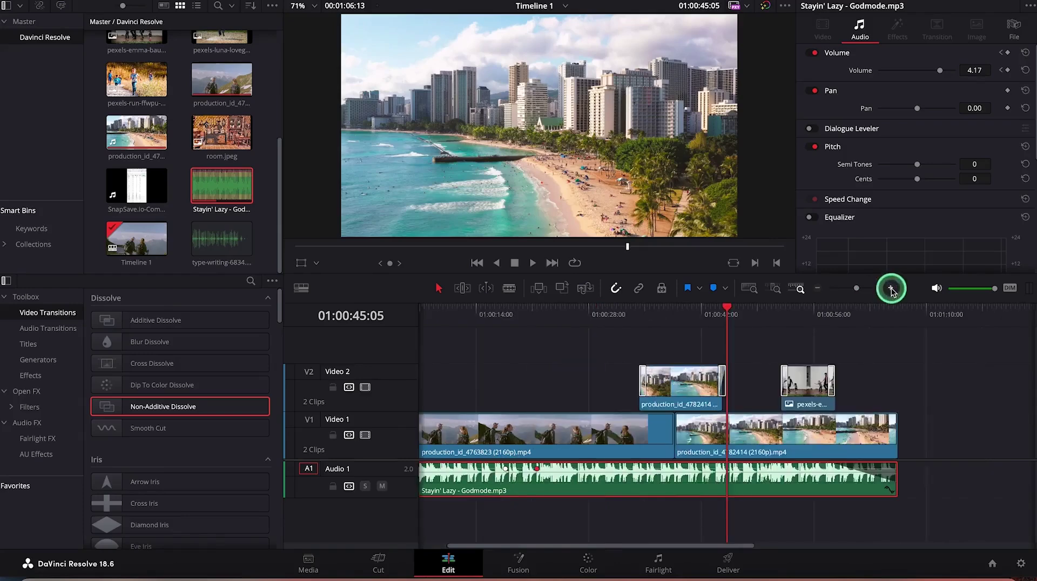
{"action": "left_click", "coordinate": [891, 289]}
{"action": "left_click_drag", "start_coordinate": [671, 552], "coordinate": [575, 553]}
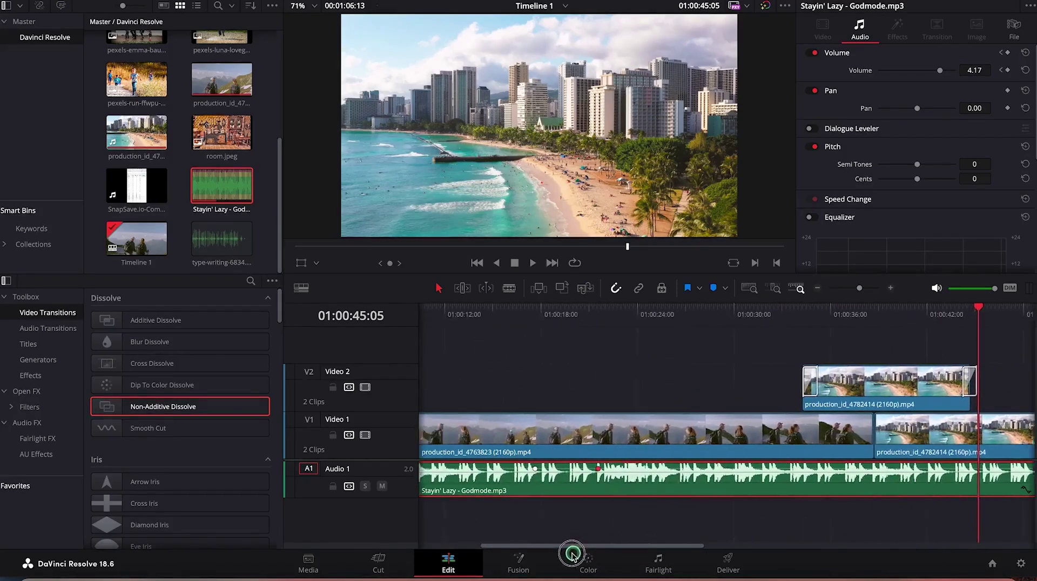
{"action": "left_click_drag", "start_coordinate": [609, 475], "coordinate": [589, 473]}
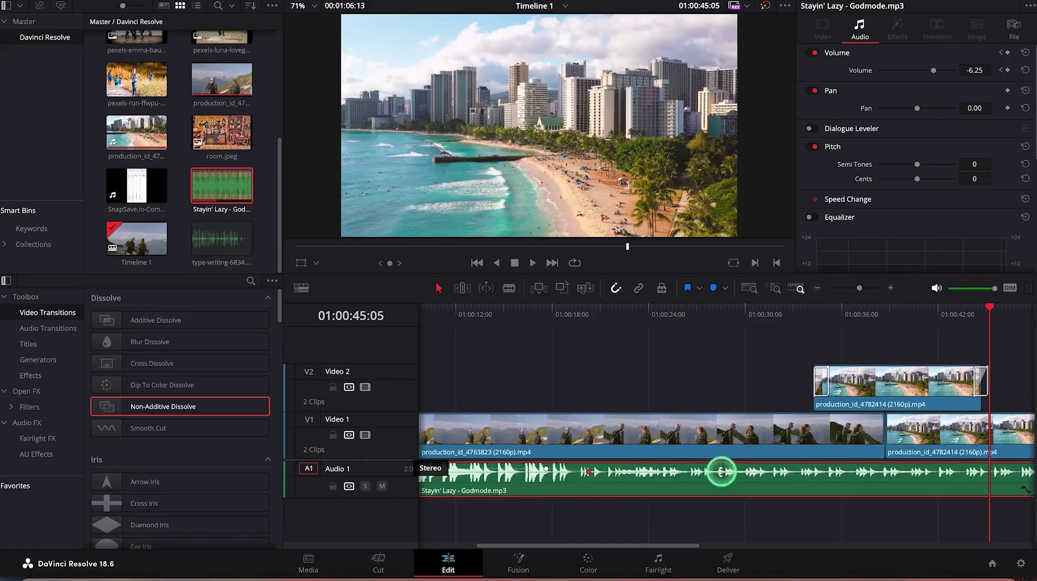
{"action": "left_click_drag", "start_coordinate": [556, 474], "coordinate": [587, 473]}
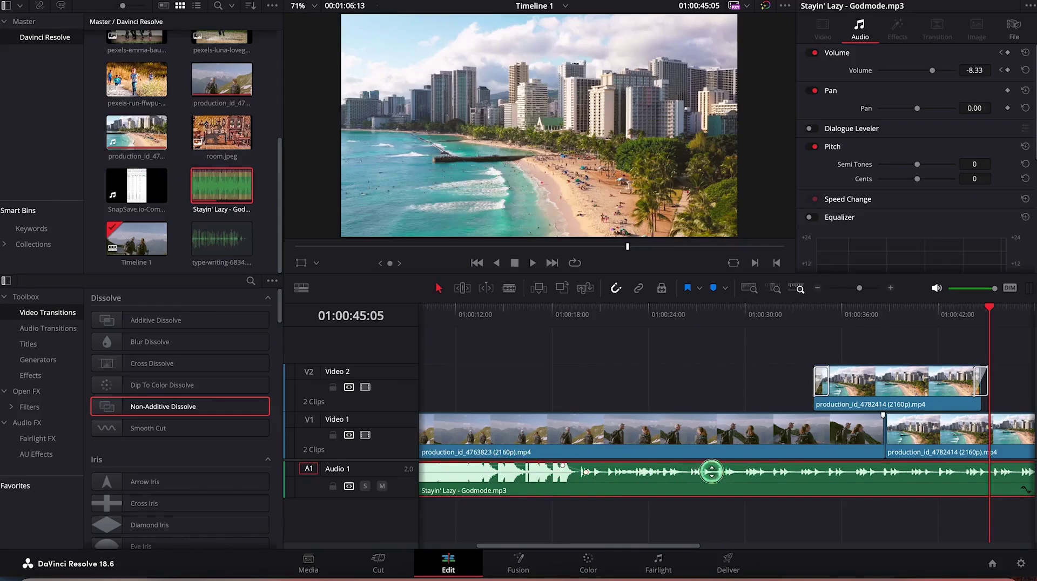
Step: Add another pair of volume keyframes around 01:00:28 and raise the music level after them to 4.17 dB
{"action": "left_click", "coordinate": [714, 473], "text": "alt"}
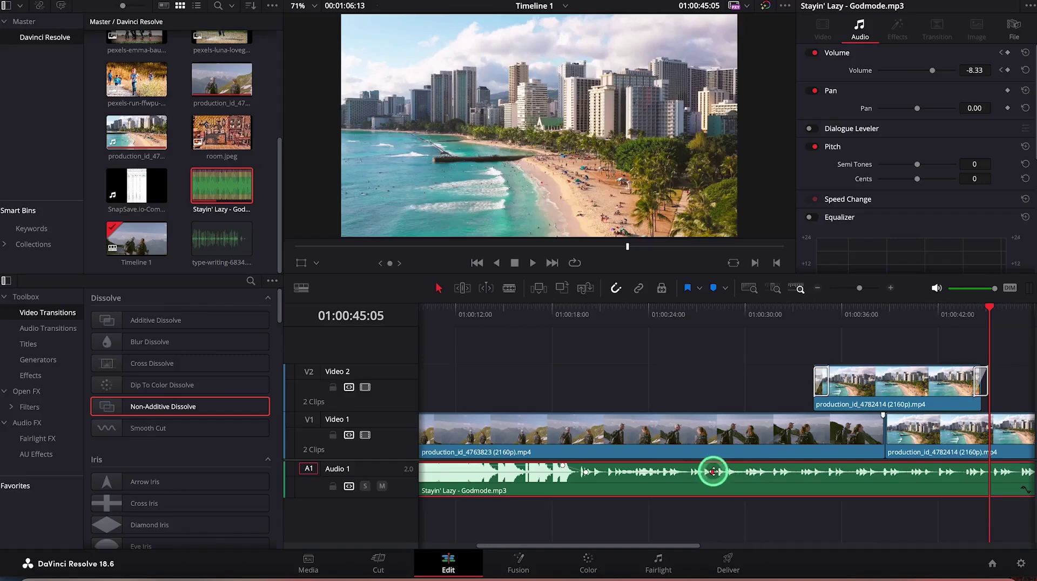
{"action": "left_click_drag", "start_coordinate": [724, 472], "coordinate": [721, 469]}
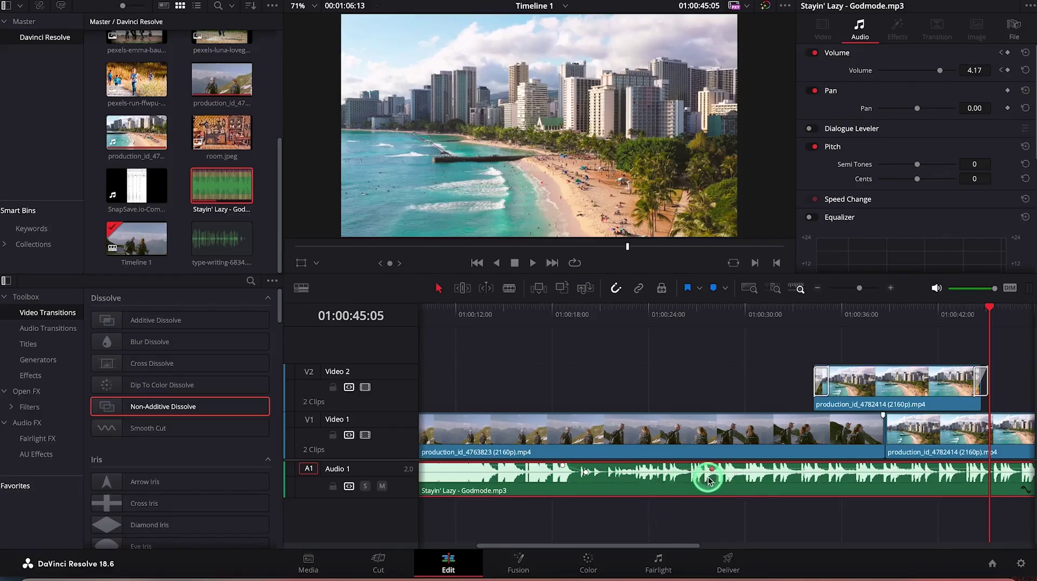
{"action": "left_click_drag", "start_coordinate": [708, 476], "coordinate": [707, 476]}
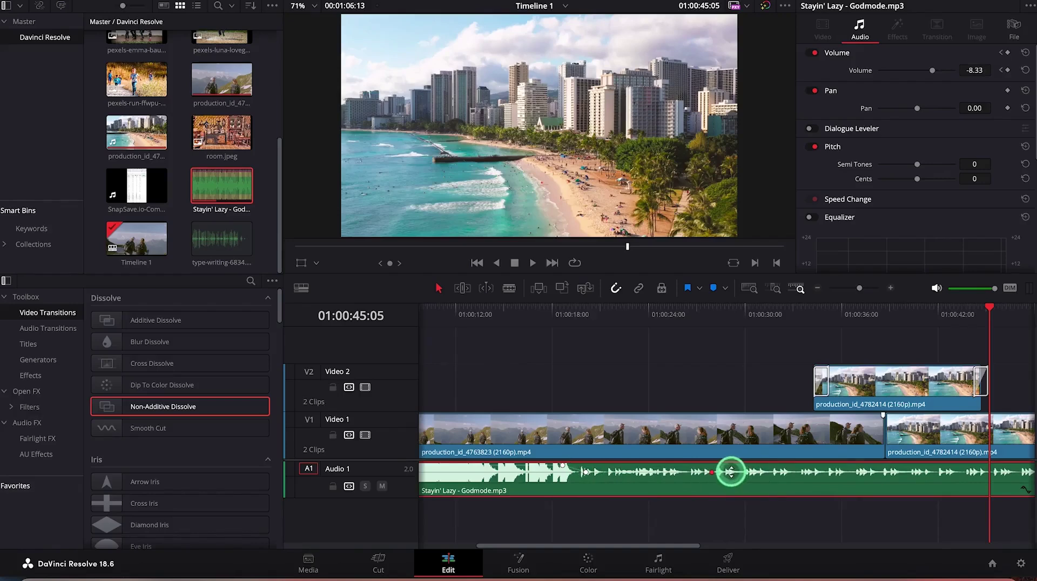
{"action": "left_click", "coordinate": [726, 472], "text": "alt"}
{"action": "left_click_drag", "start_coordinate": [731, 473], "coordinate": [731, 470]}
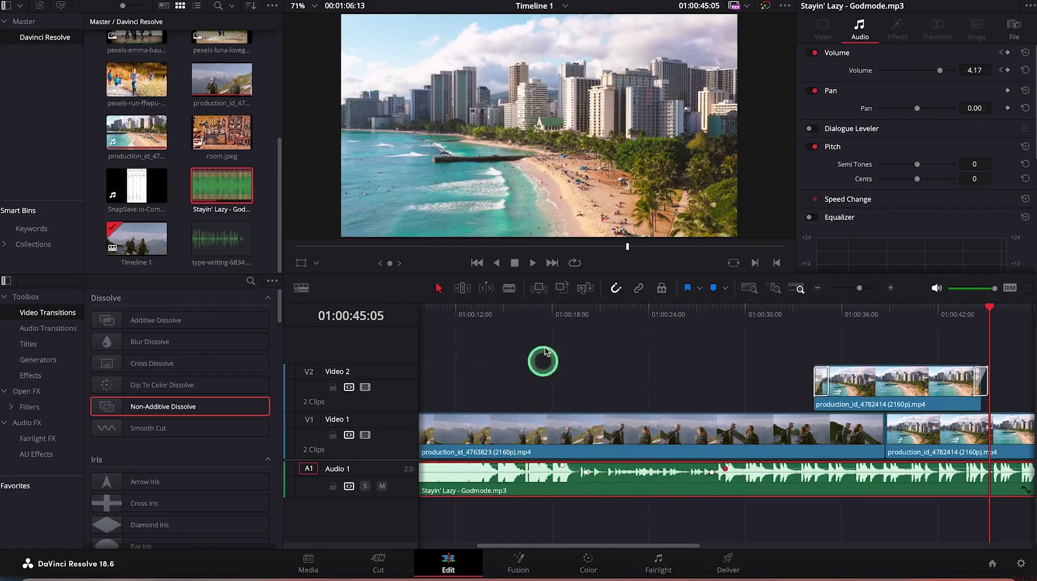
Step: Play the music from 01:00:17:18 and again near 01:00:27 to check both keyframed volume changes
{"action": "left_click", "coordinate": [548, 311]}
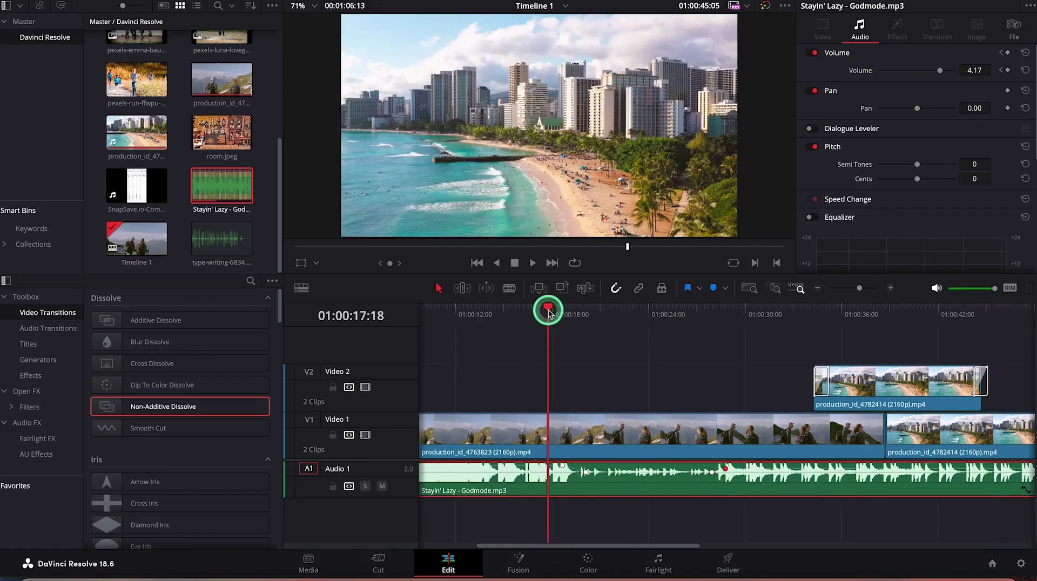
{"action": "key", "text": "space"}
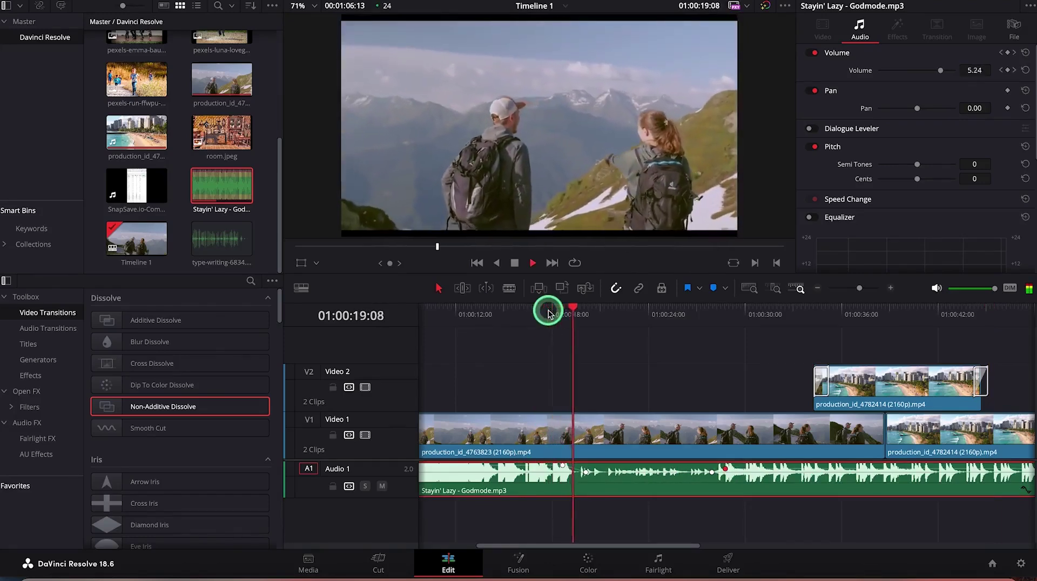
{"action": "key", "text": "space"}
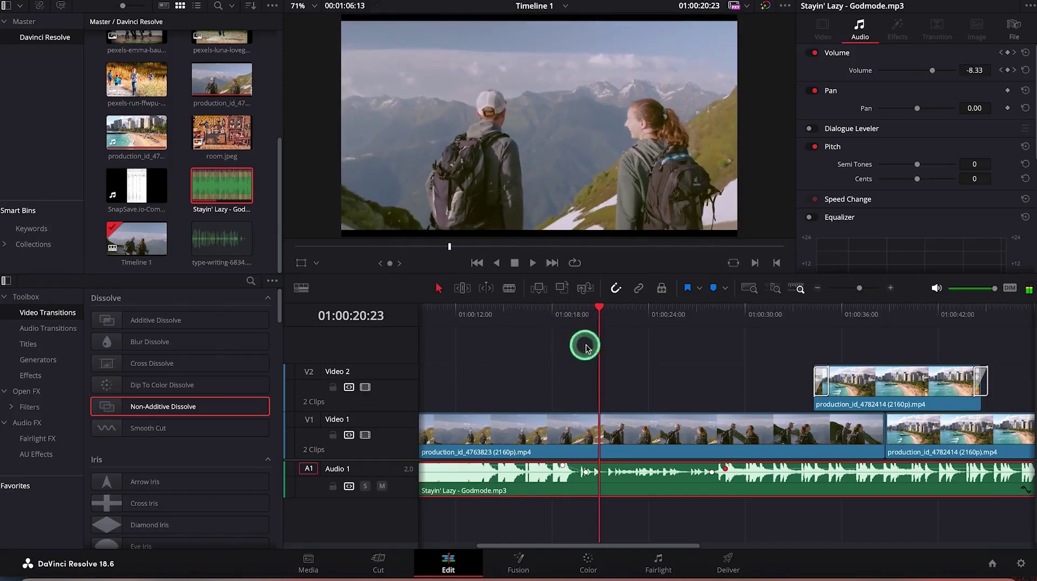
{"action": "left_click_drag", "start_coordinate": [597, 308], "coordinate": [685, 342]}
{"action": "key", "text": "space"}
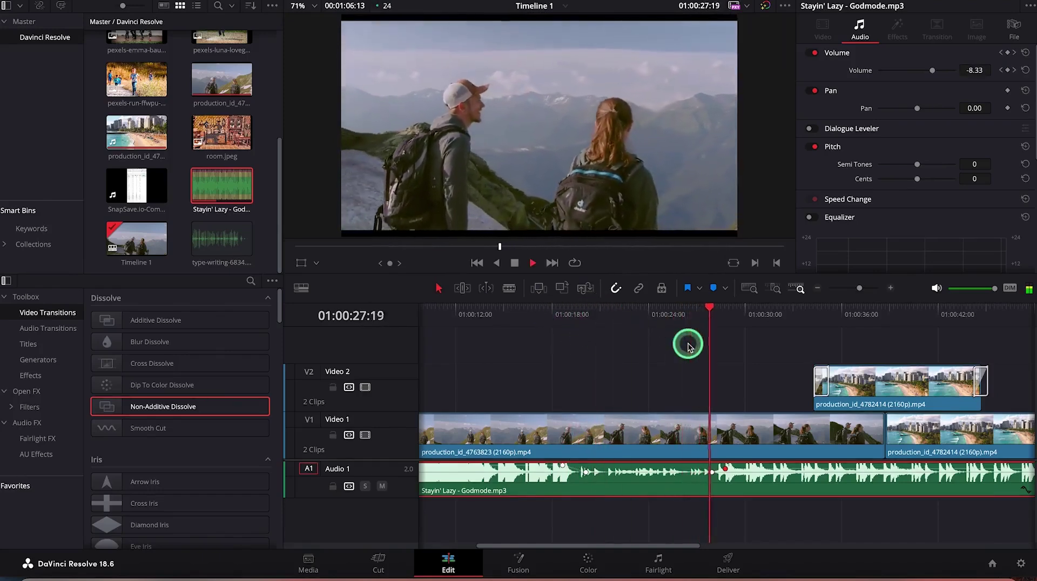
{"action": "key", "text": "space"}
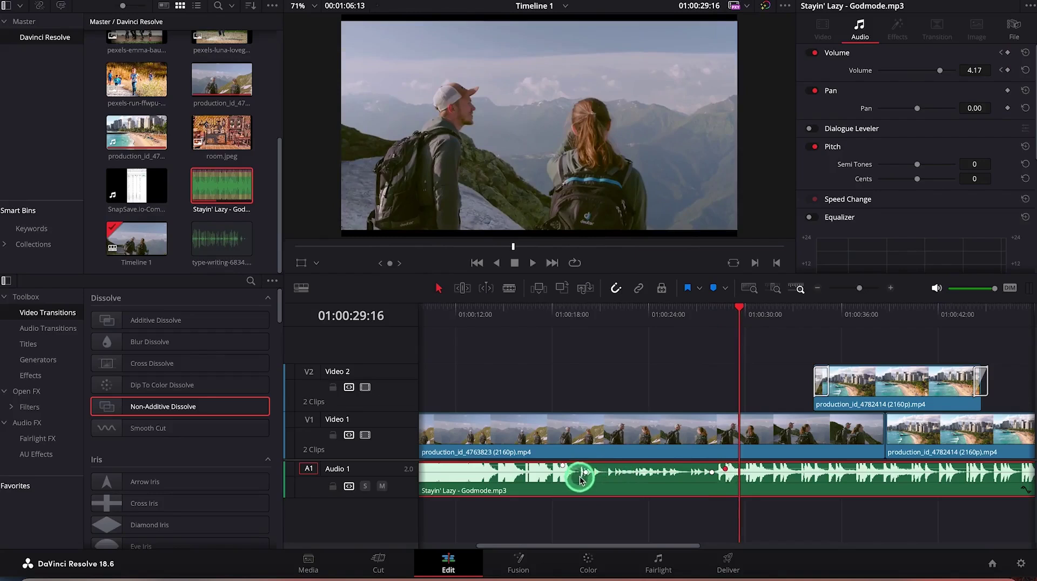
Step: Undo the volume keyframe edits on the Stayin' Lazy clip until all keyframes are gone
{"action": "left_click_drag", "start_coordinate": [580, 479], "coordinate": [577, 477]}
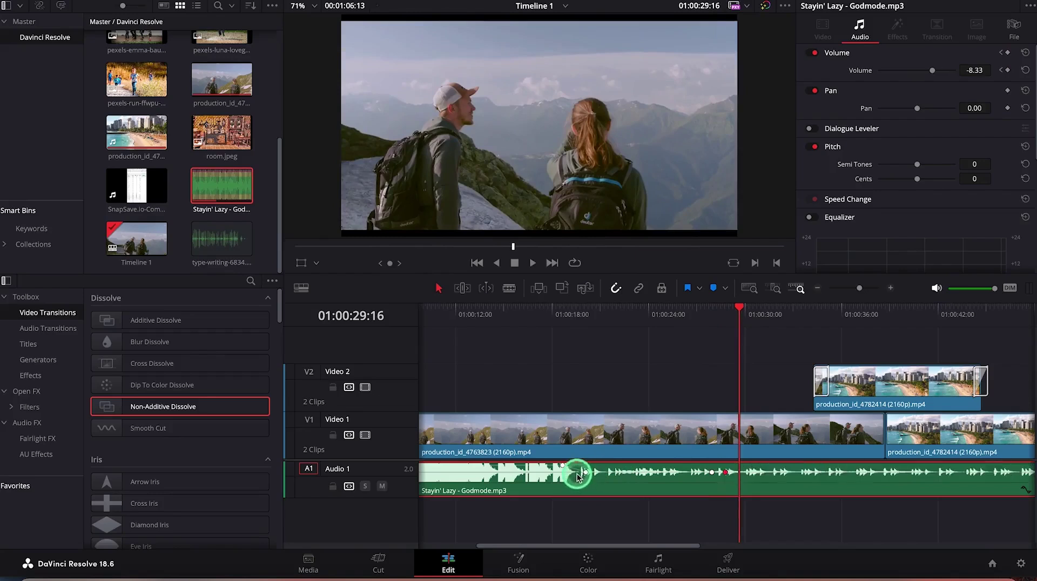
{"action": "key", "text": "ctrl+z"}
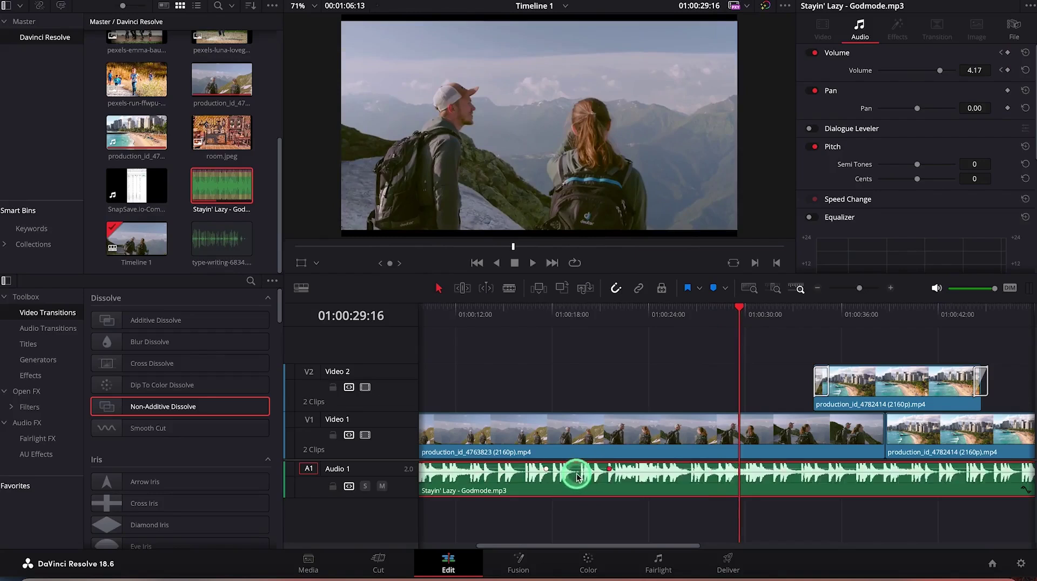
{"action": "key", "text": "ctrl+z"}
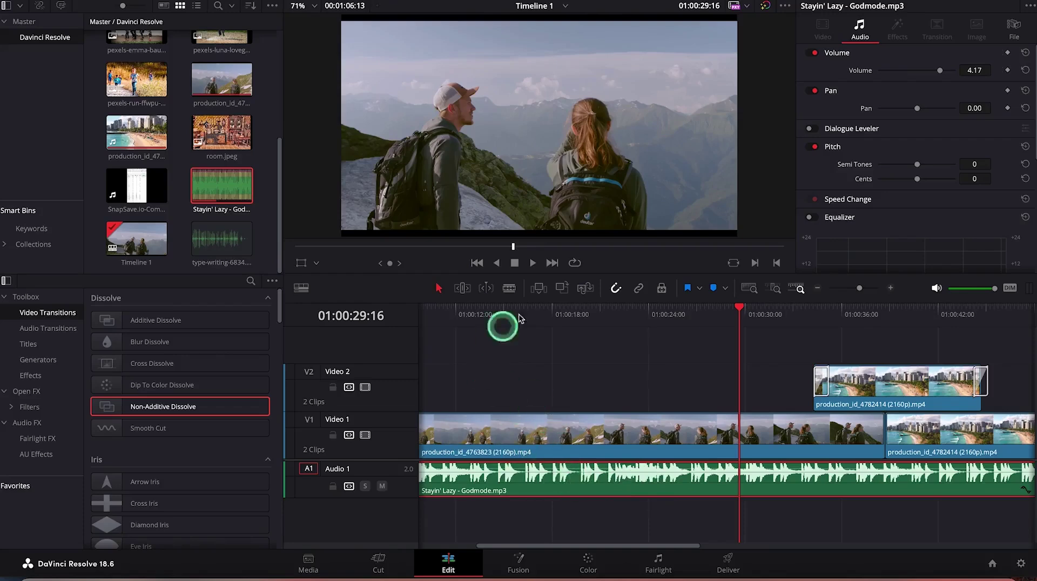
Step: Split the Stayin' Lazy clip with the Blade tool around 01:00:19 and lower the second part's volume to -10.42 dB
{"action": "left_click", "coordinate": [511, 289]}
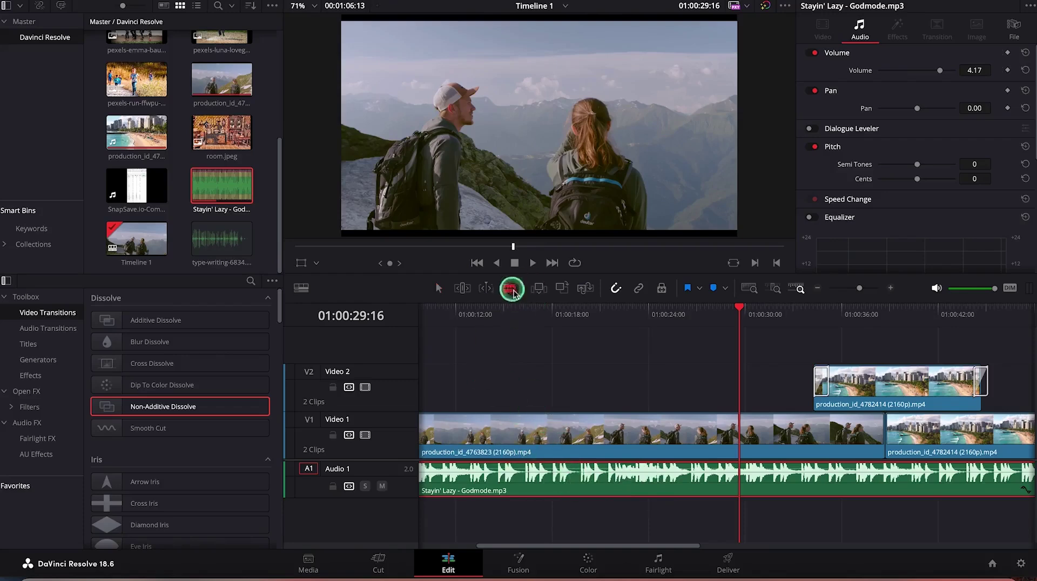
{"action": "left_click", "coordinate": [579, 478]}
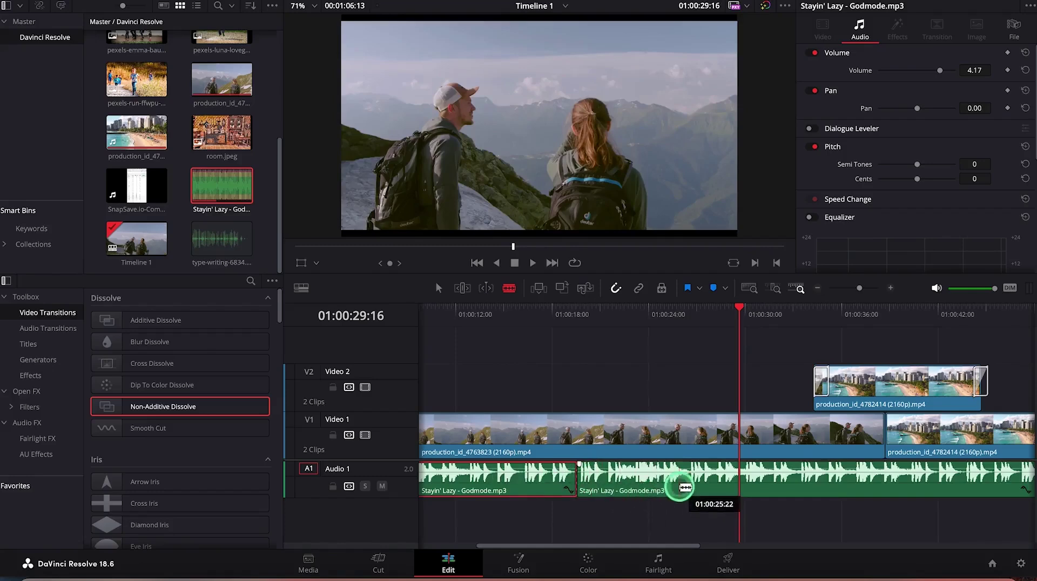
{"action": "left_click", "coordinate": [438, 288]}
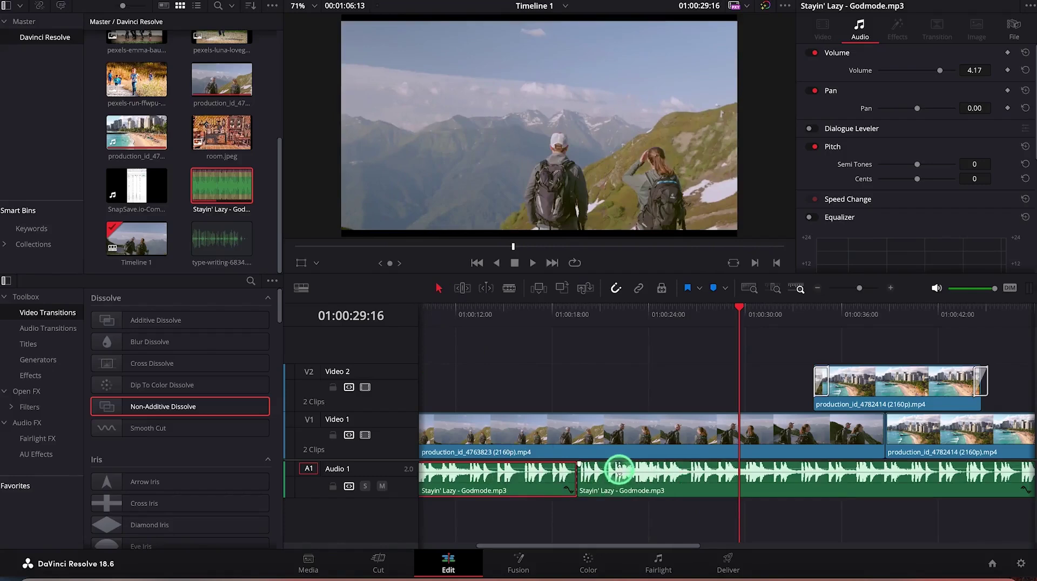
{"action": "left_click_drag", "start_coordinate": [619, 470], "coordinate": [620, 474]}
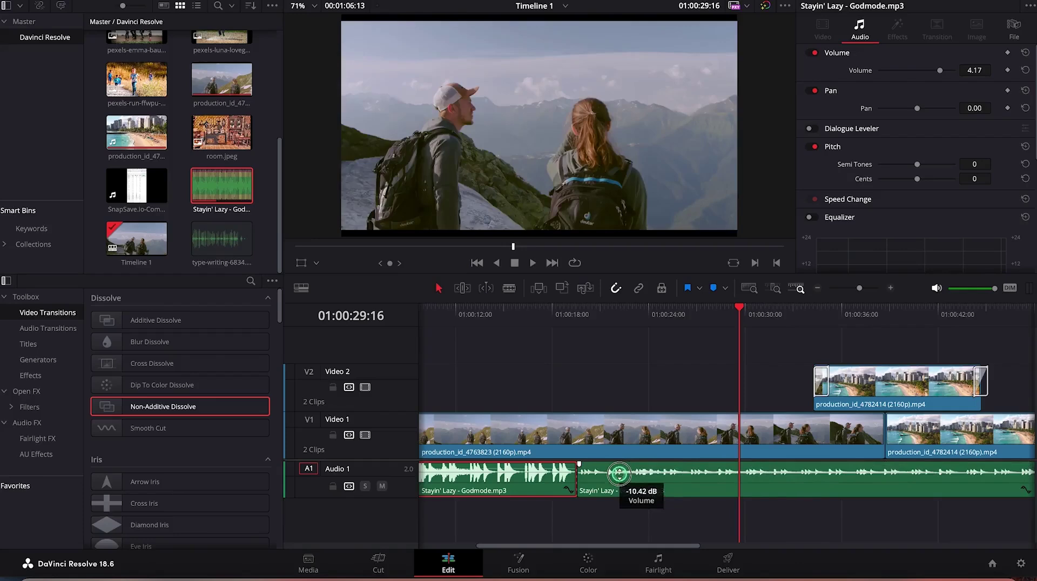
Step: Play the timeline from 01:00:16:12 across the music cut to hear the volume change
{"action": "left_click_drag", "start_coordinate": [739, 307], "coordinate": [528, 373]}
{"action": "left_click", "coordinate": [576, 457]}
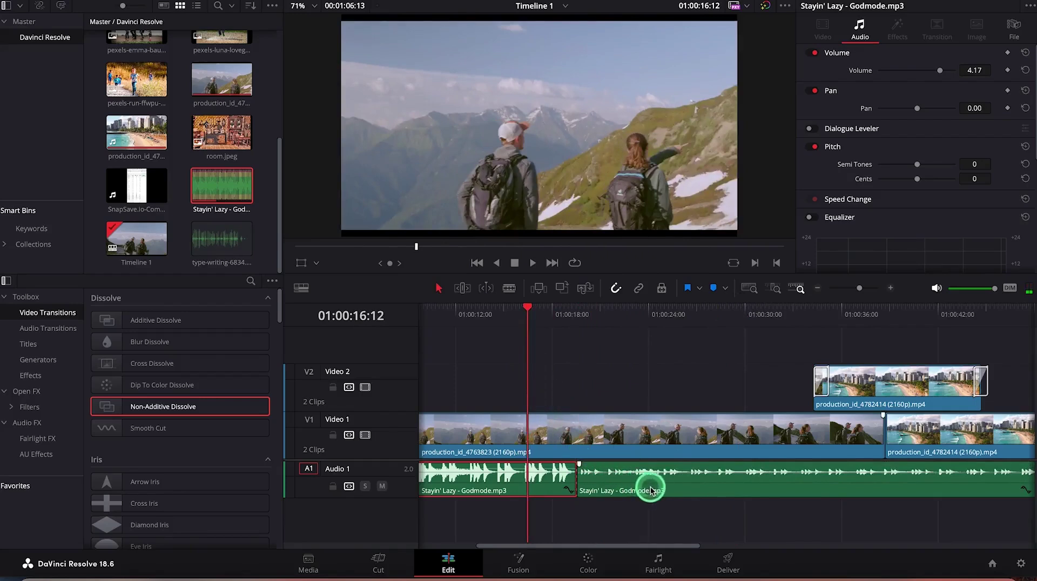
{"action": "key", "text": "space"}
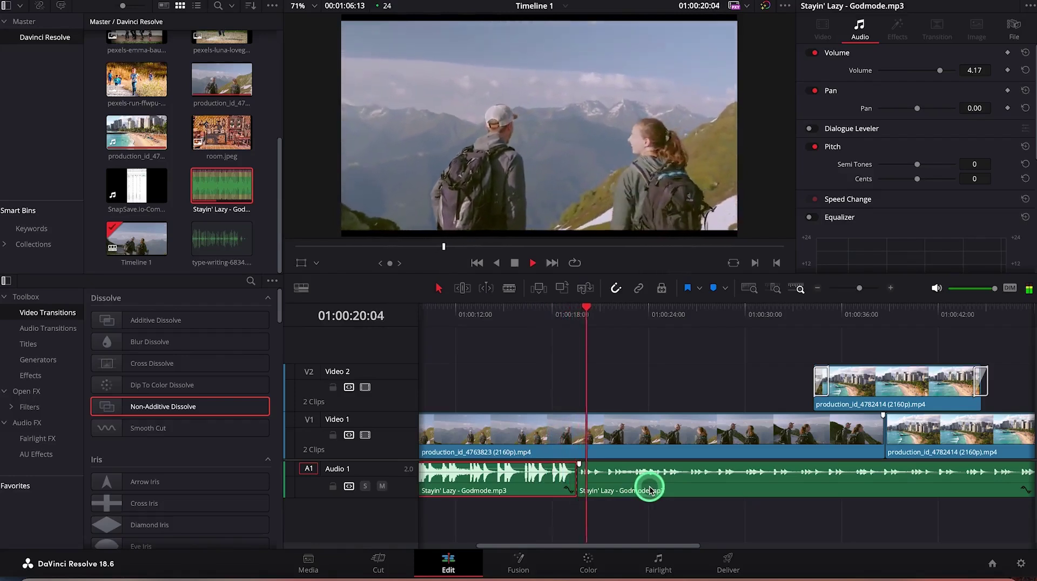
{"action": "key", "text": "space"}
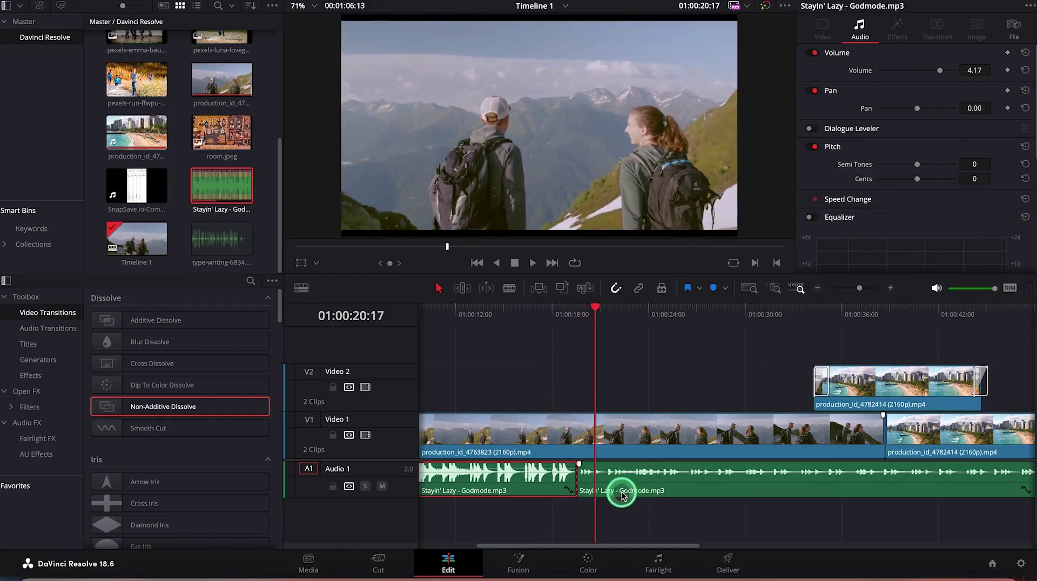
Step: Add a 12-frame 0 dB cross fade at the cut between the two Stayin' Lazy clips
{"action": "left_click", "coordinate": [577, 476]}
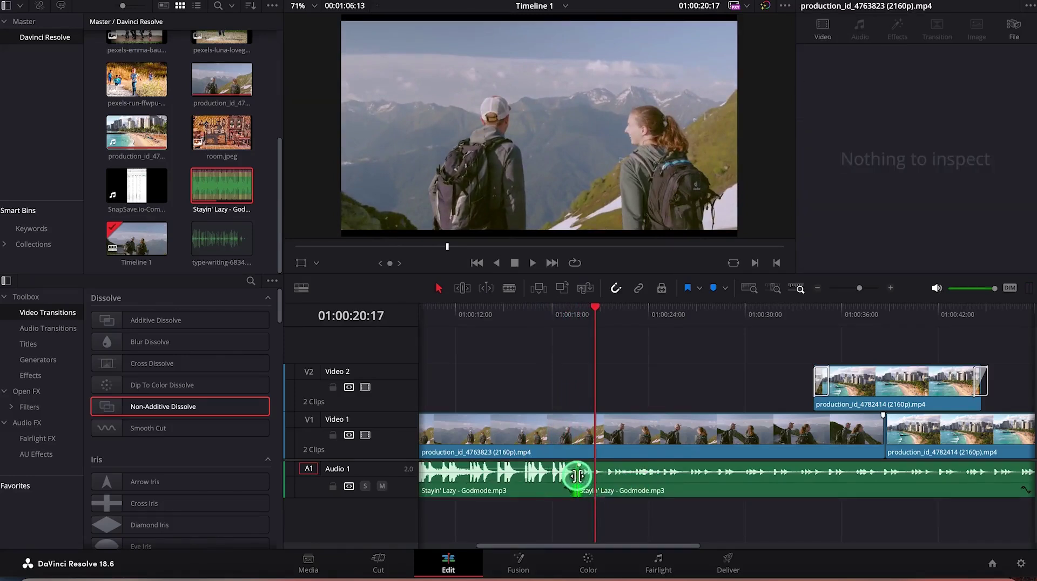
{"action": "right_click", "coordinate": [577, 476]}
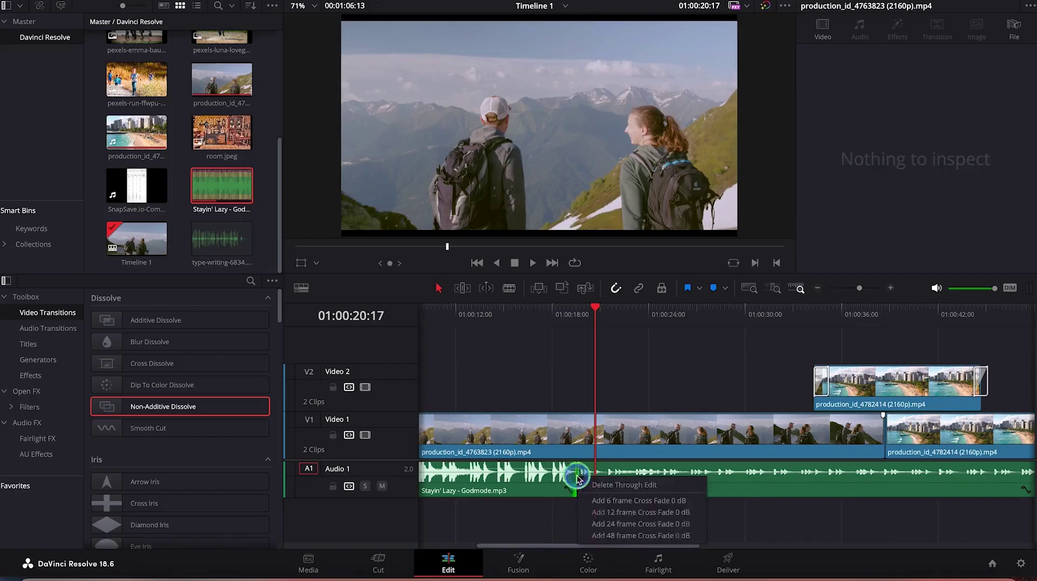
{"action": "left_click", "coordinate": [575, 477]}
{"action": "right_click", "coordinate": [576, 477]}
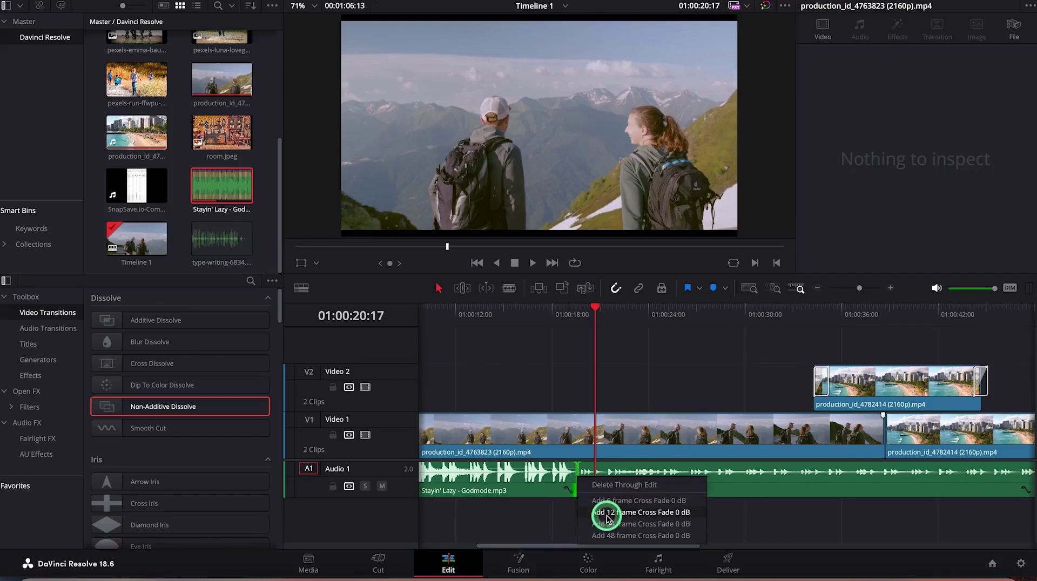
{"action": "left_click", "coordinate": [607, 515]}
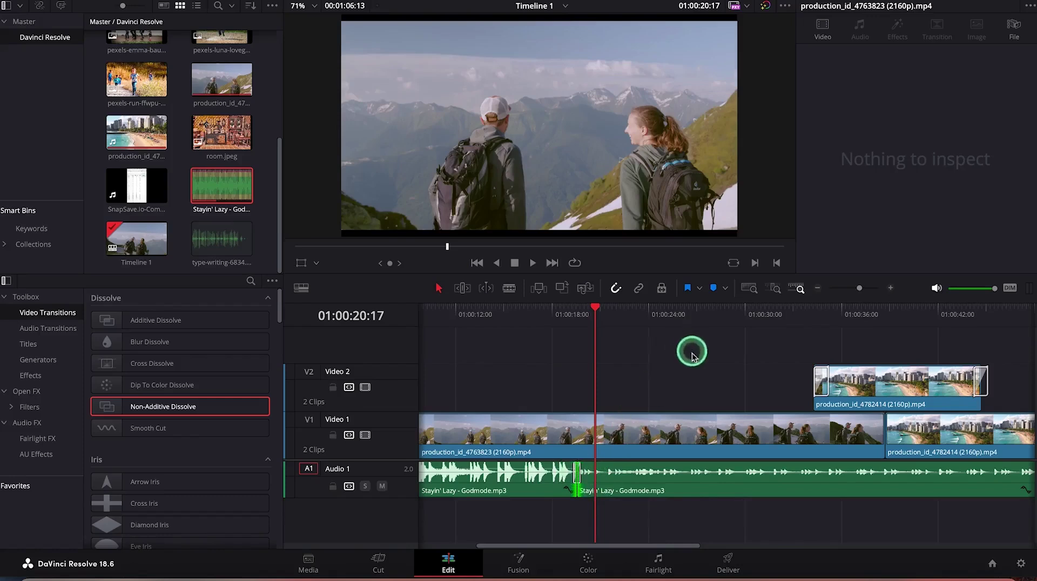
Step: Play the timeline from 01:00:18:02 across the cross fade to hear the volume transition
{"action": "left_click", "coordinate": [891, 289]}
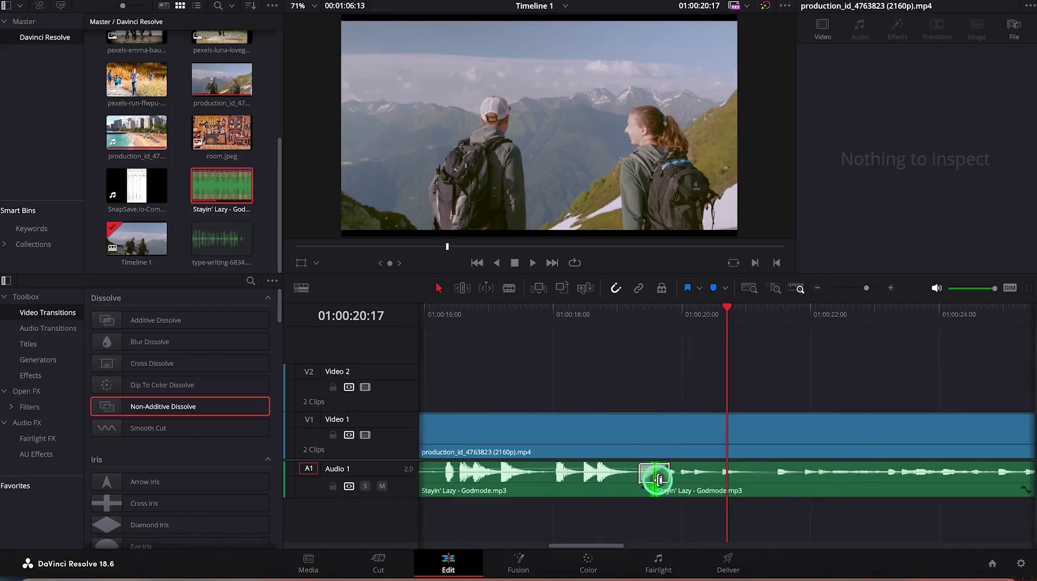
{"action": "left_click", "coordinate": [558, 353]}
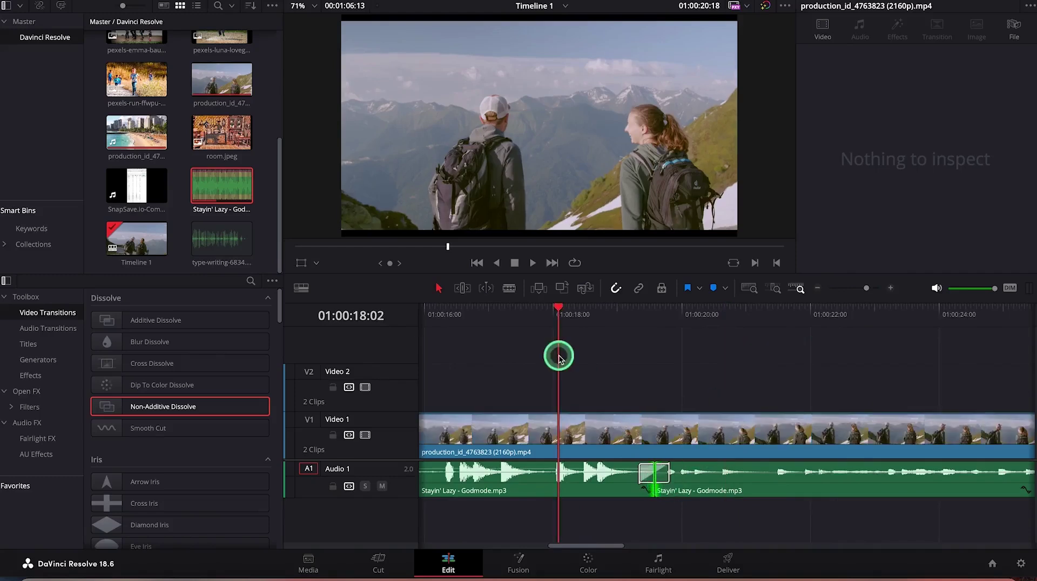
{"action": "key", "text": "space"}
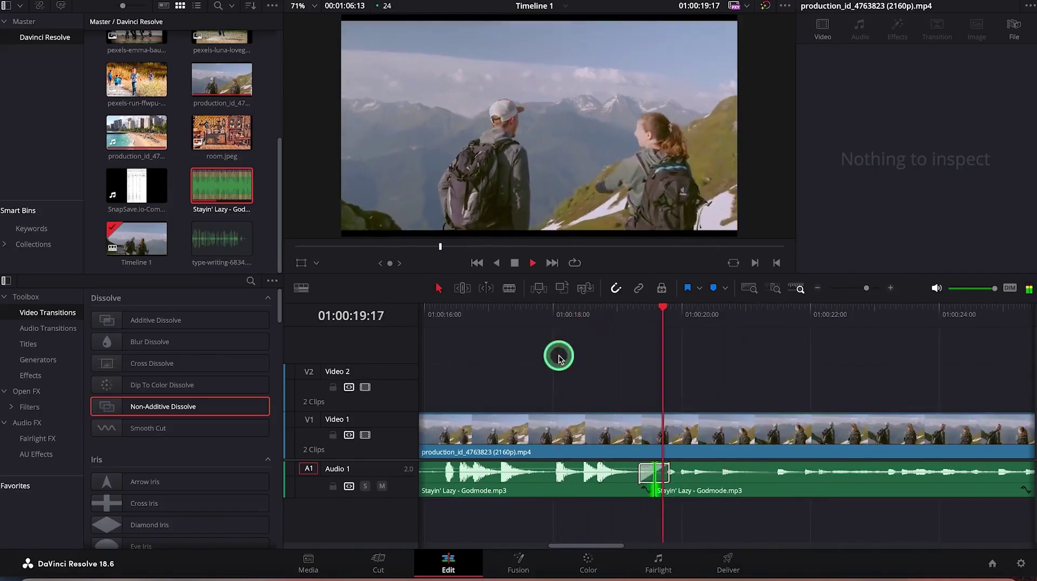
{"action": "key", "text": "space"}
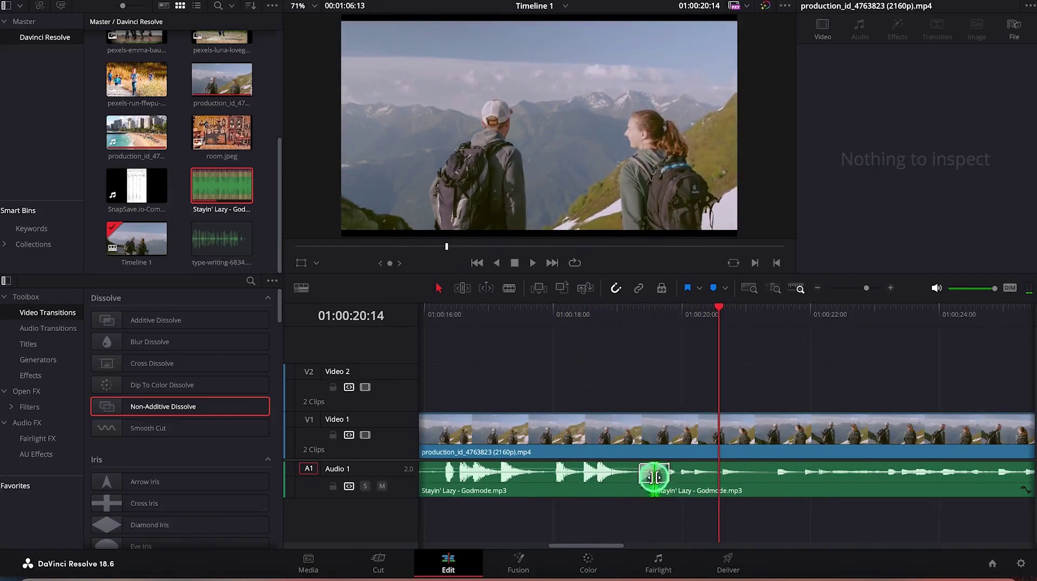
Step: Lengthen the music cross fade to 34 frames and roll the cut with it to about 01:00:19:04
{"action": "mouse_move", "coordinate": [654, 475]}
{"action": "left_mouse_down"}
{"action": "mouse_move", "coordinate": [458, 477]}
{"action": "mouse_move", "coordinate": [848, 475]}
{"action": "mouse_move", "coordinate": [597, 481]}
{"action": "mouse_move", "coordinate": [673, 480]}
{"action": "left_mouse_up"}
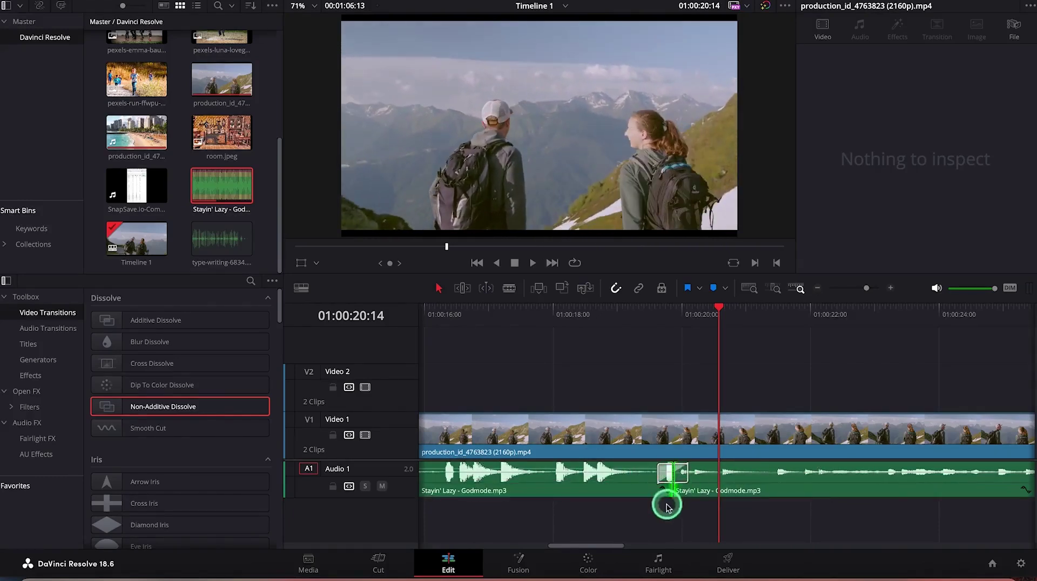
{"action": "left_click", "coordinate": [664, 475]}
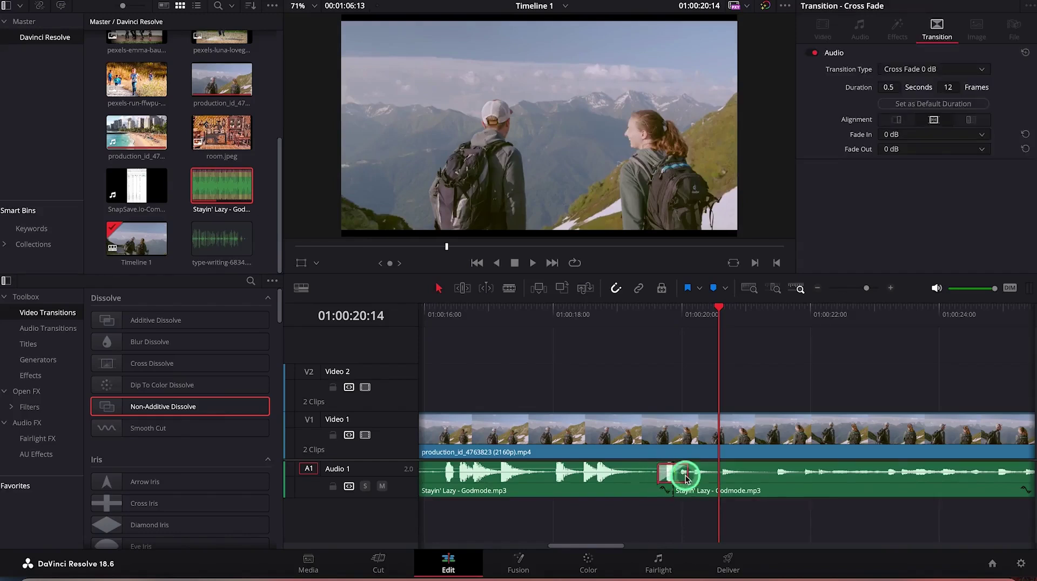
{"action": "left_click_drag", "start_coordinate": [690, 475], "coordinate": [713, 481]}
{"action": "left_click", "coordinate": [665, 466]}
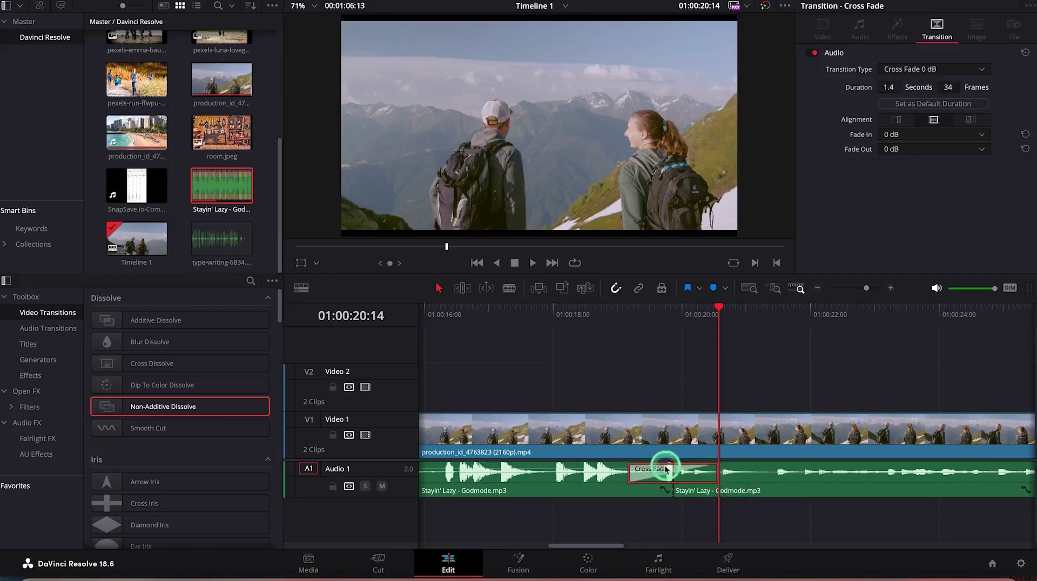
{"action": "mouse_move", "coordinate": [649, 468]}
{"action": "left_mouse_down"}
{"action": "mouse_move", "coordinate": [685, 472]}
{"action": "mouse_move", "coordinate": [629, 469]}
{"action": "left_mouse_up"}
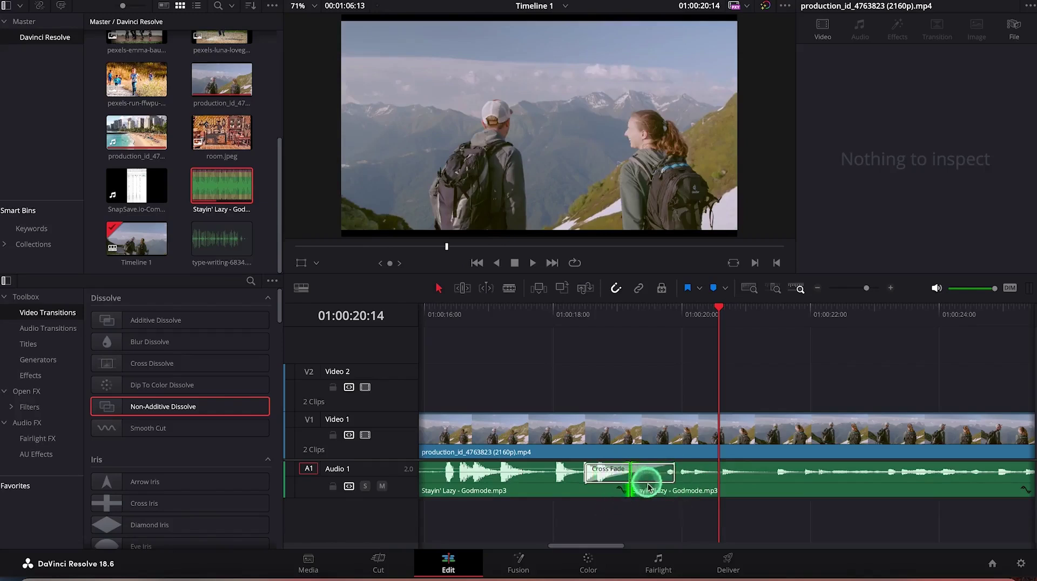
Step: Examine the audio settings of the second Stayin' Lazy clip down to its equalizer
{"action": "left_click", "coordinate": [751, 486]}
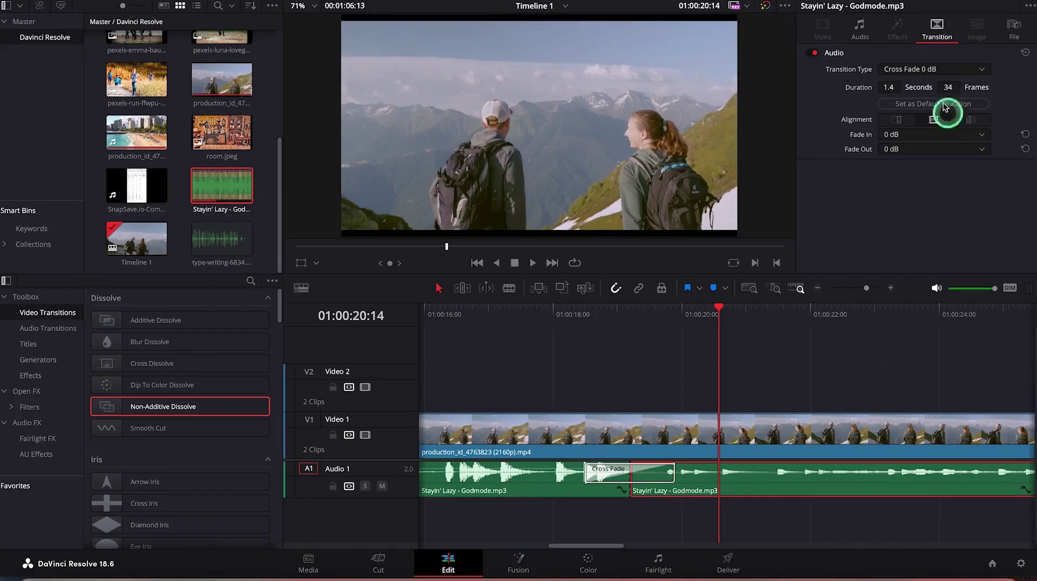
{"action": "left_click", "coordinate": [854, 34]}
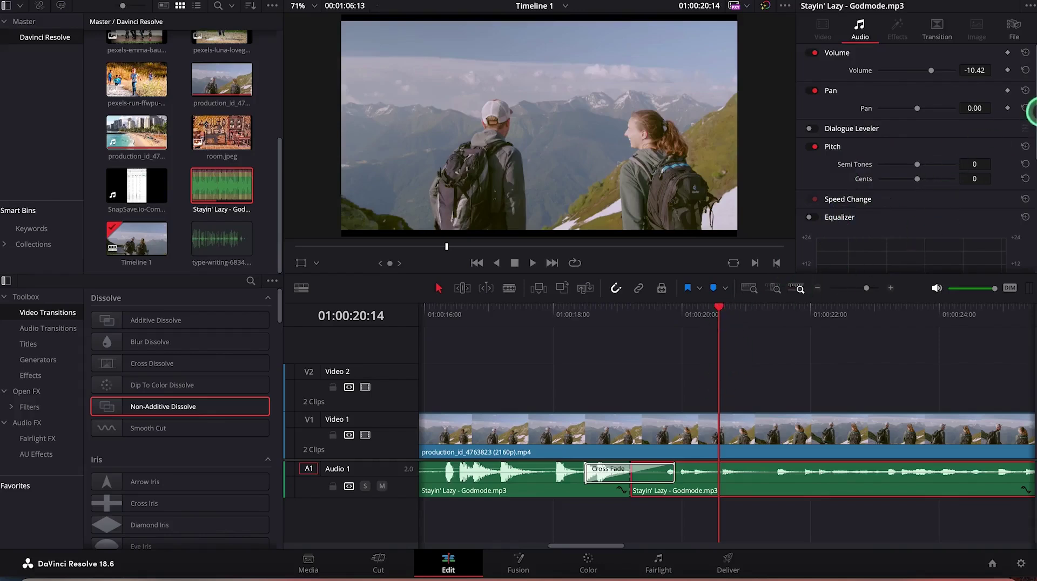
{"action": "left_click_drag", "start_coordinate": [1029, 108], "coordinate": [1031, 166]}
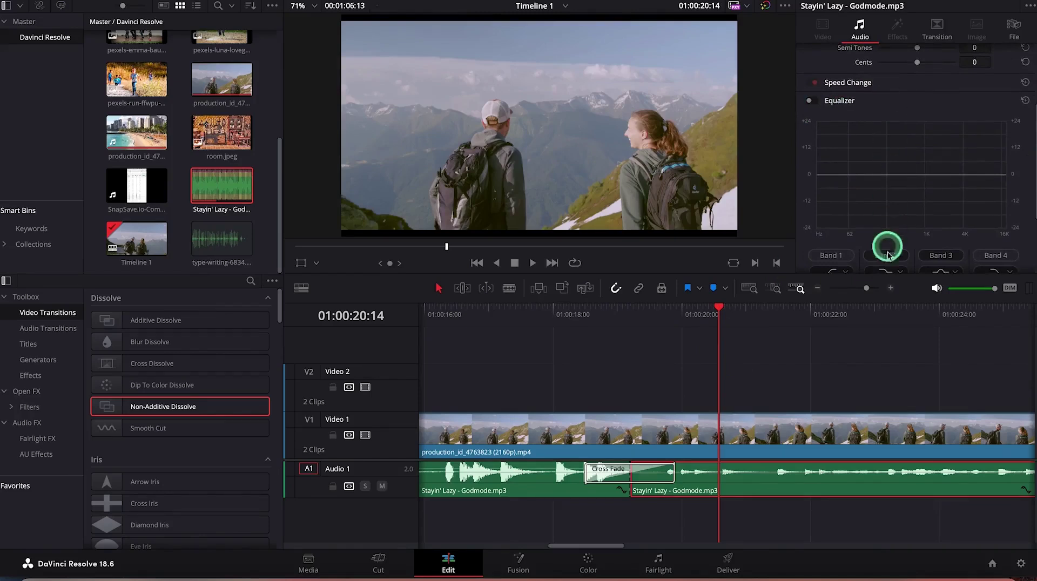
{"action": "scroll", "coordinate": [910, 253], "scroll_direction": "down", "scroll_amount": 3}
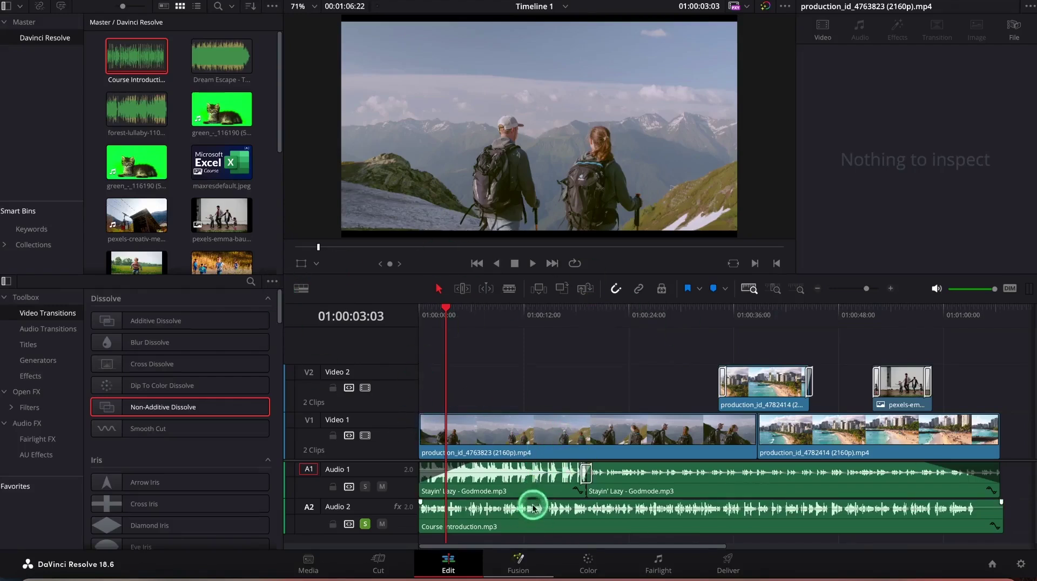
Step: Review the equalizer bands and the other audio settings of the Course Introduction clip
{"action": "left_click", "coordinate": [507, 516]}
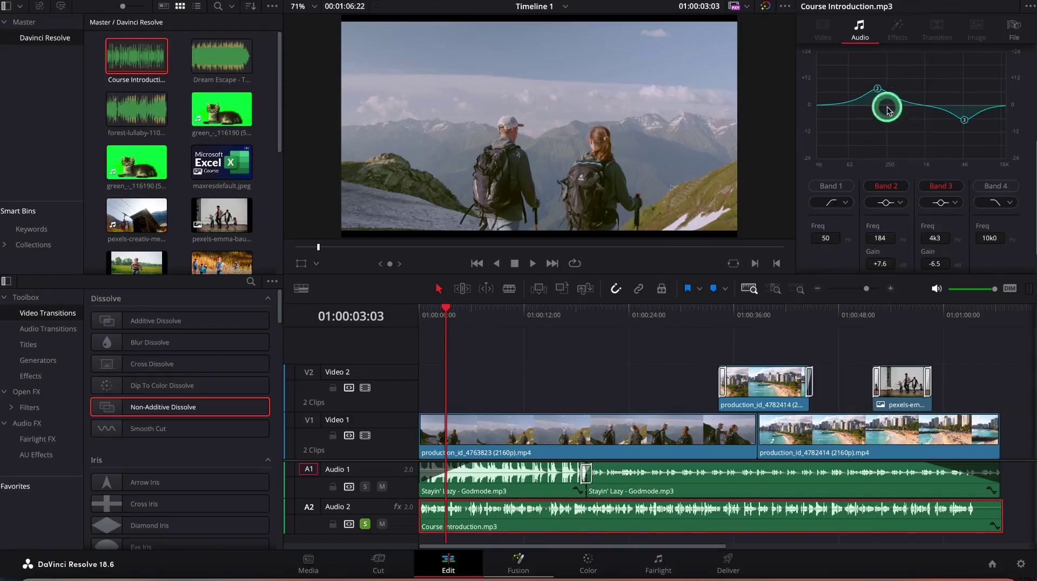
{"action": "scroll", "coordinate": [929, 176], "scroll_direction": "down", "scroll_amount": 1}
{"action": "scroll", "coordinate": [935, 196], "scroll_direction": "up", "scroll_amount": 2}
{"action": "scroll", "coordinate": [961, 151], "scroll_direction": "up", "scroll_amount": 2}
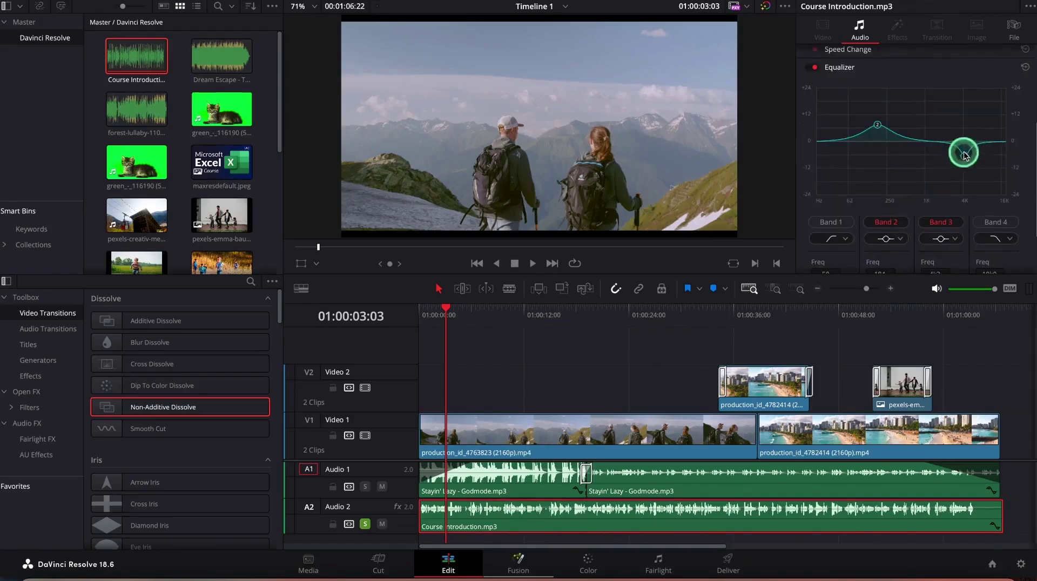
{"action": "scroll", "coordinate": [1031, 149], "scroll_direction": "up", "scroll_amount": 3}
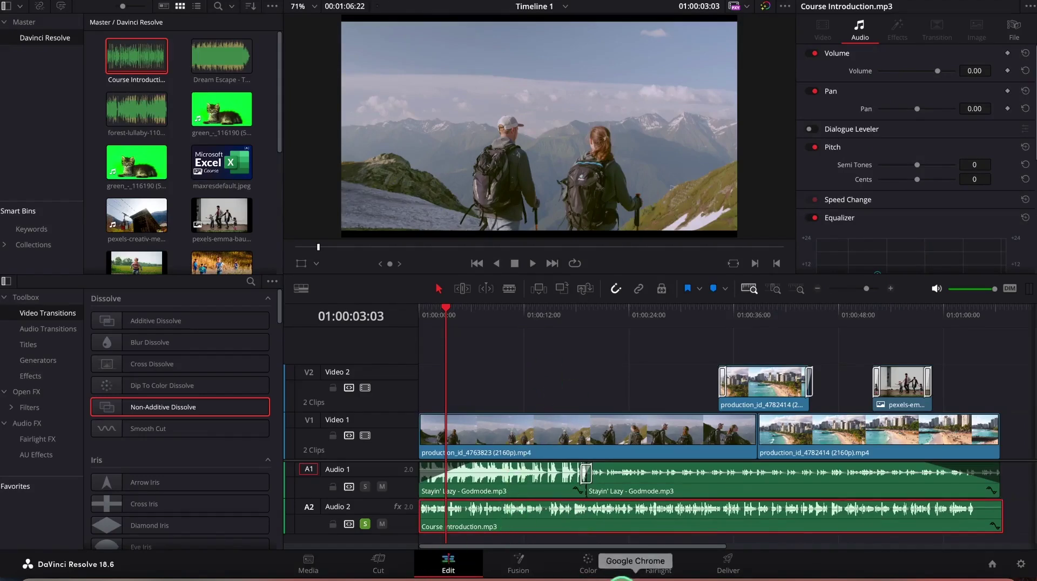
Step: Switch to the Fairlight page and play the timeline briefly from 01:00:03:03
{"action": "left_click", "coordinate": [660, 572]}
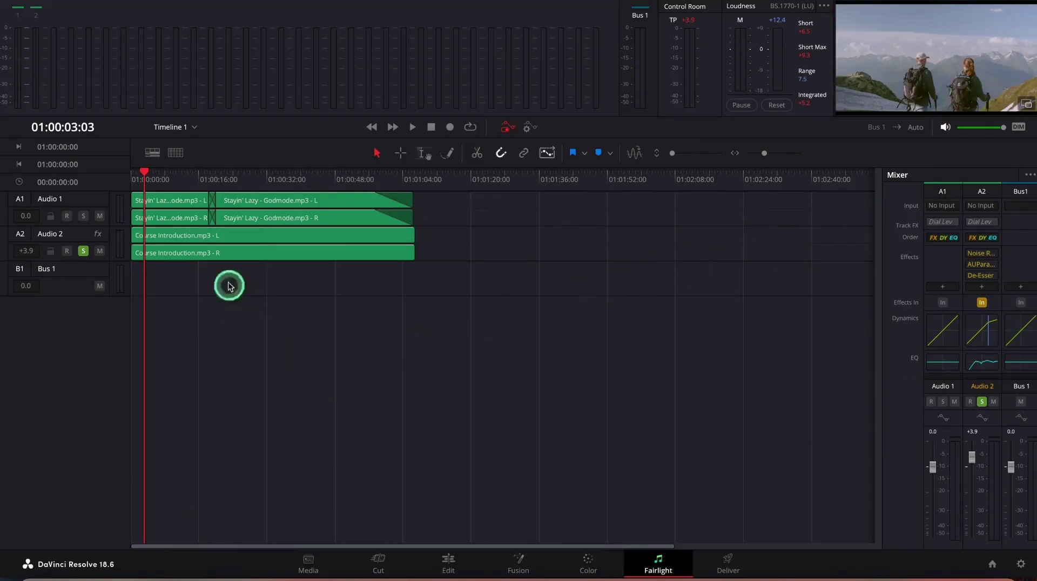
{"action": "key", "text": "space"}
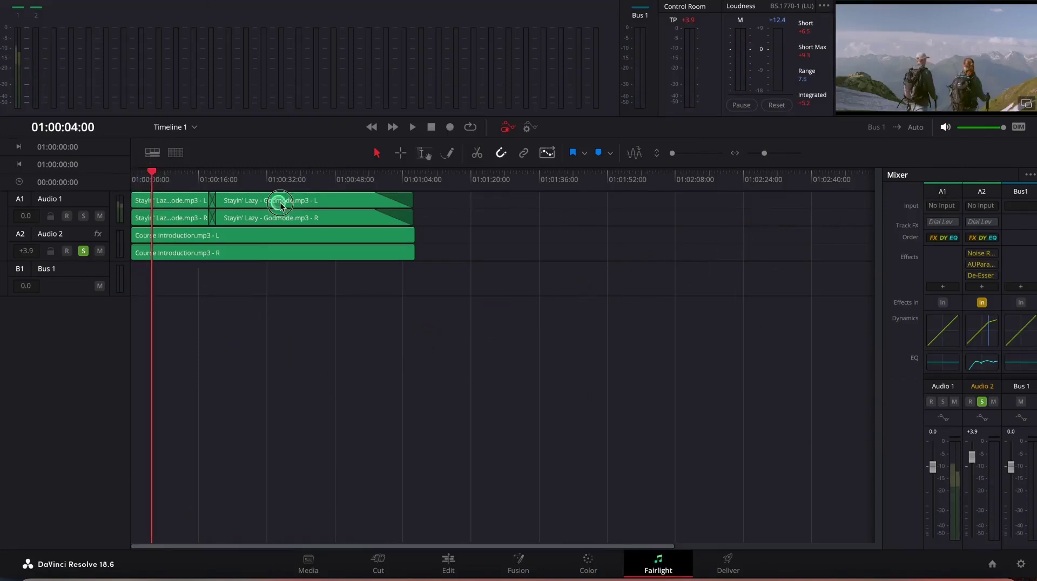
{"action": "left_click", "coordinate": [286, 204]}
{"action": "left_click", "coordinate": [154, 219]}
{"action": "key", "text": "space"}
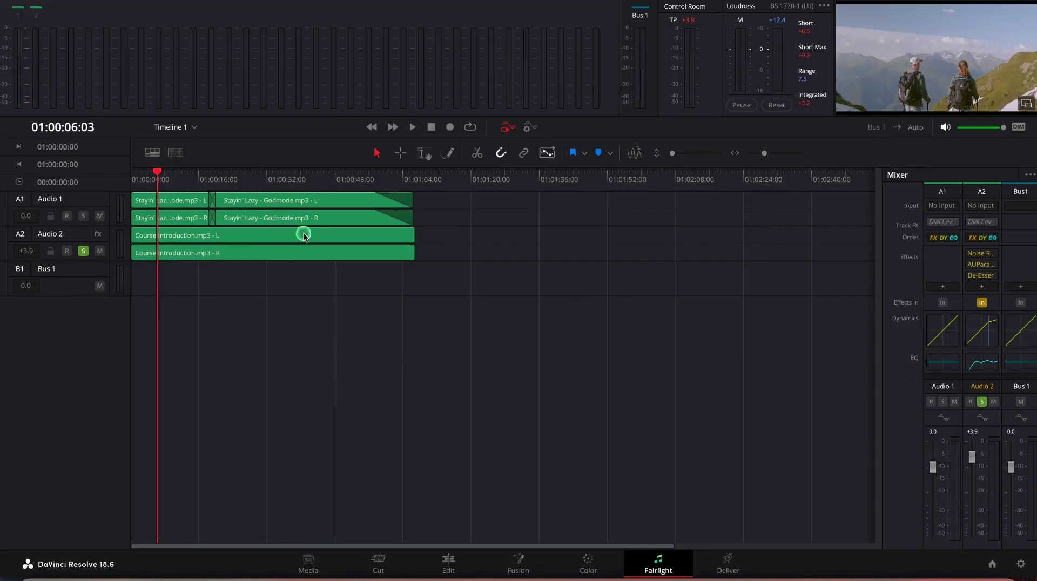
Step: Select the Stayin' Lazy clips on Audio 1 and the Course Introduction clip on Audio 2 in turn
{"action": "left_click", "coordinate": [250, 244]}
{"action": "left_click", "coordinate": [251, 211]}
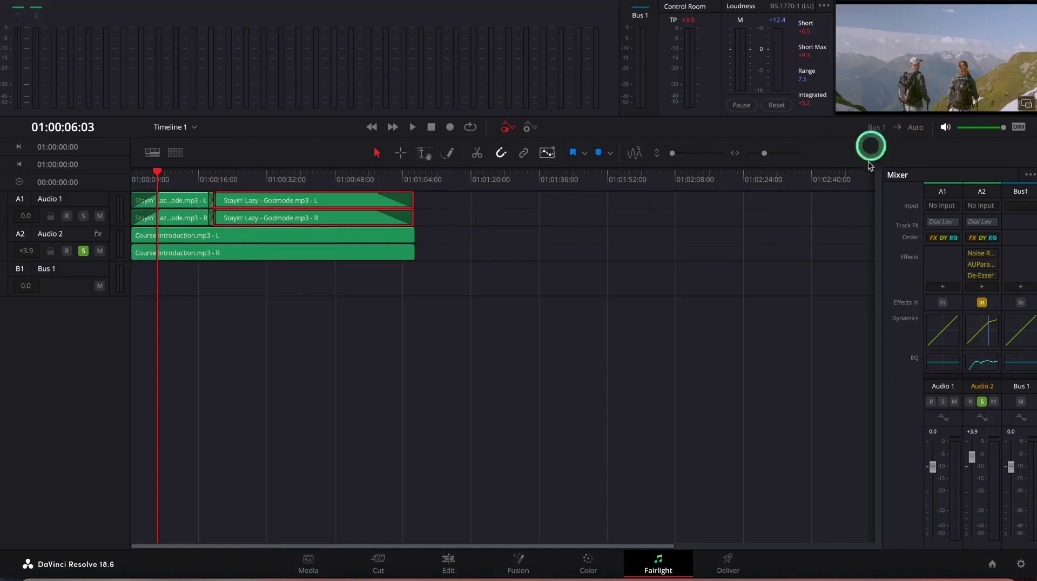
{"action": "left_click", "coordinate": [184, 211]}
{"action": "left_click", "coordinate": [200, 247]}
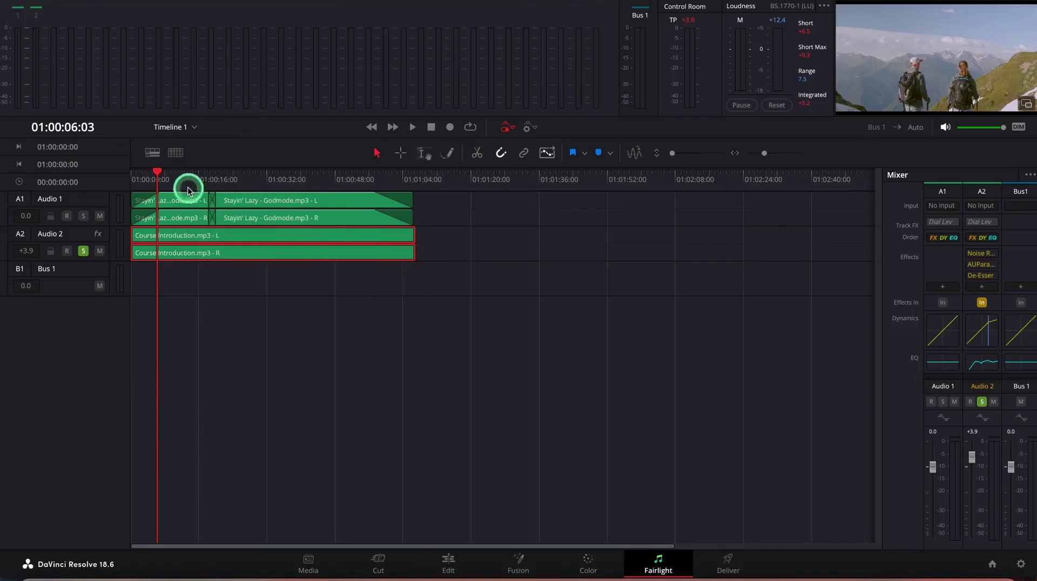
Step: Examine the Media Pool with its import options and the audio effects library, and hide both again
{"action": "left_click", "coordinate": [87, 24]}
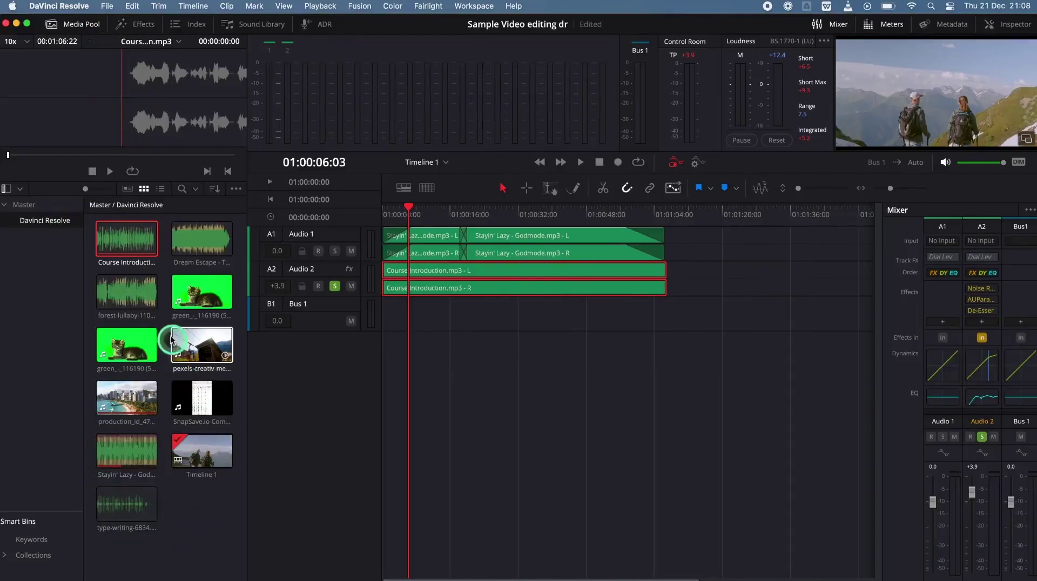
{"action": "right_click", "coordinate": [195, 563]}
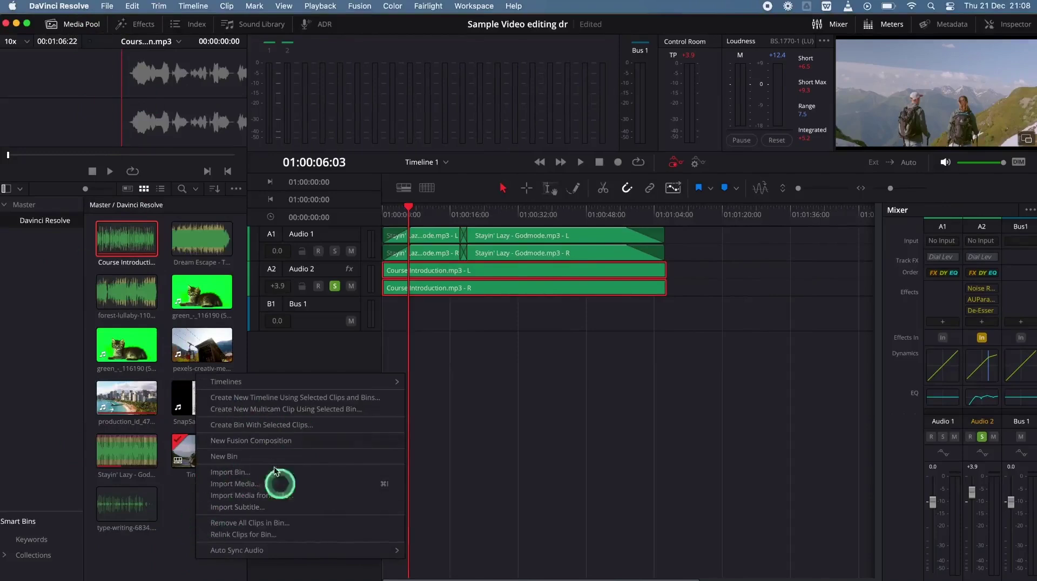
{"action": "left_click", "coordinate": [171, 565]}
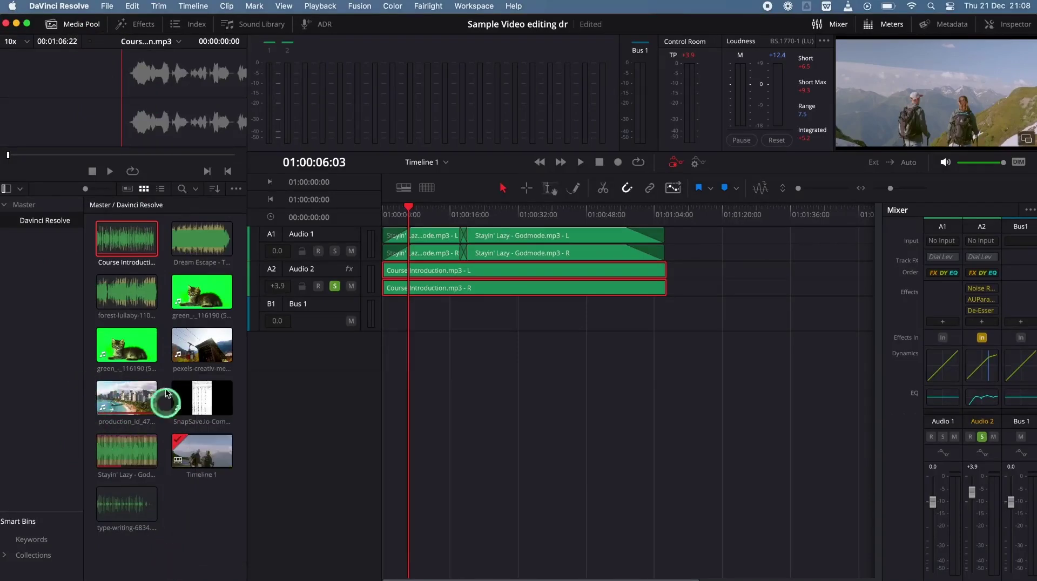
{"action": "left_click", "coordinate": [143, 26]}
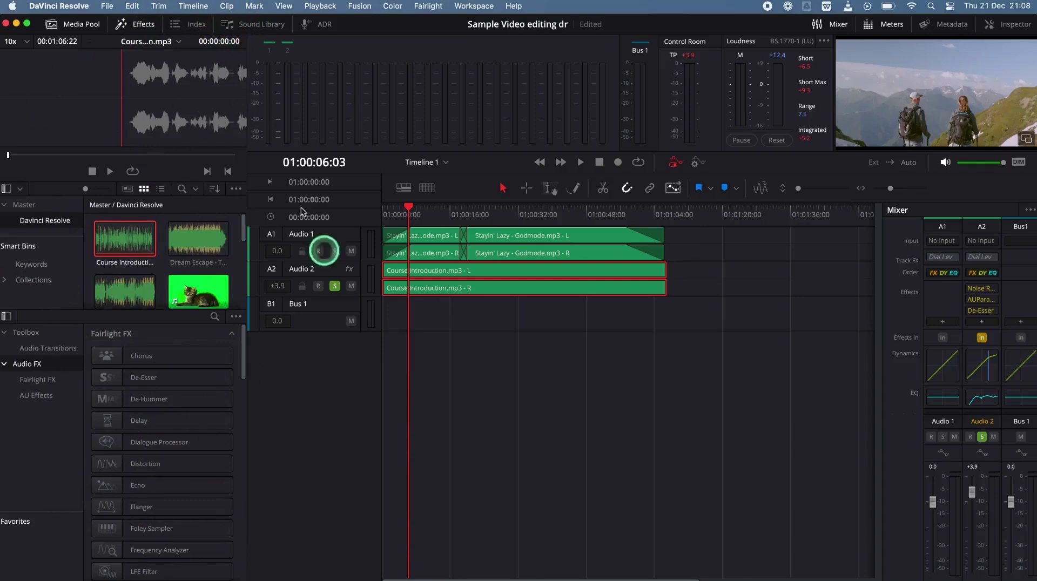
{"action": "left_click", "coordinate": [146, 24]}
{"action": "left_click", "coordinate": [87, 24]}
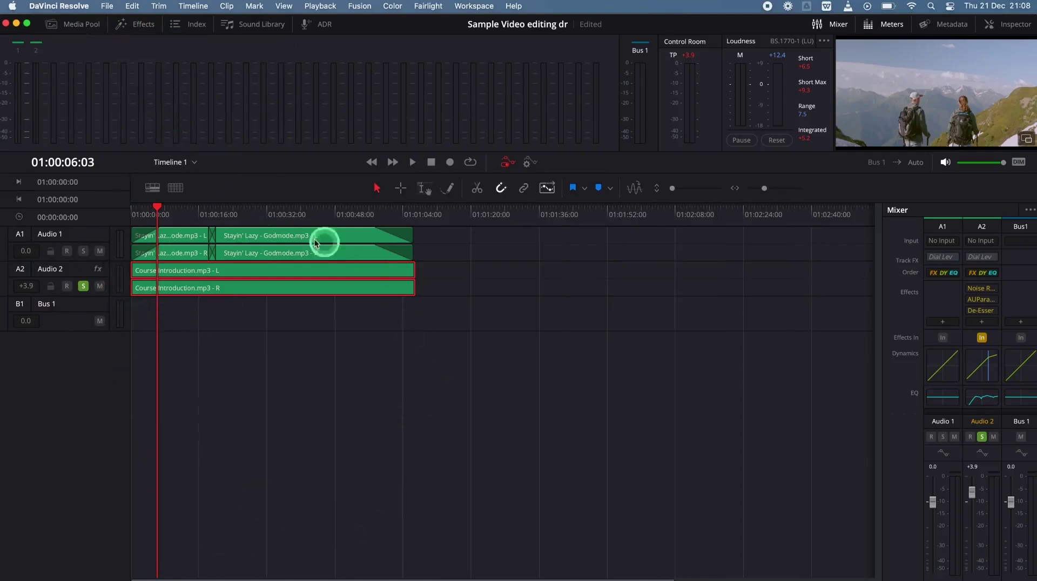
Step: Turn on the display of the video tracks above the audio tracks in the Fairlight timeline
{"action": "left_click", "coordinate": [99, 252]}
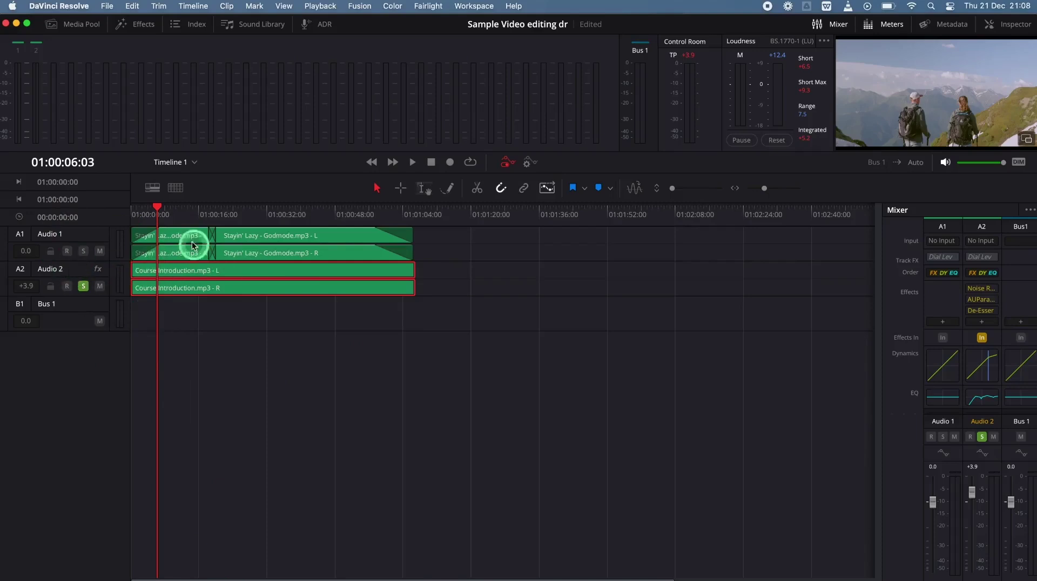
{"action": "left_click", "coordinate": [155, 190]}
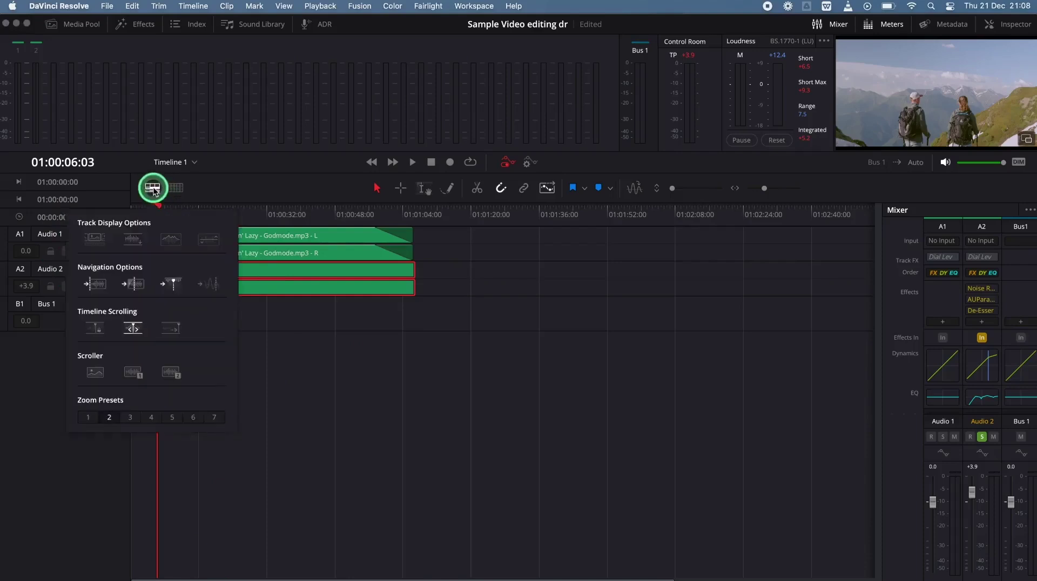
{"action": "left_click", "coordinate": [96, 236]}
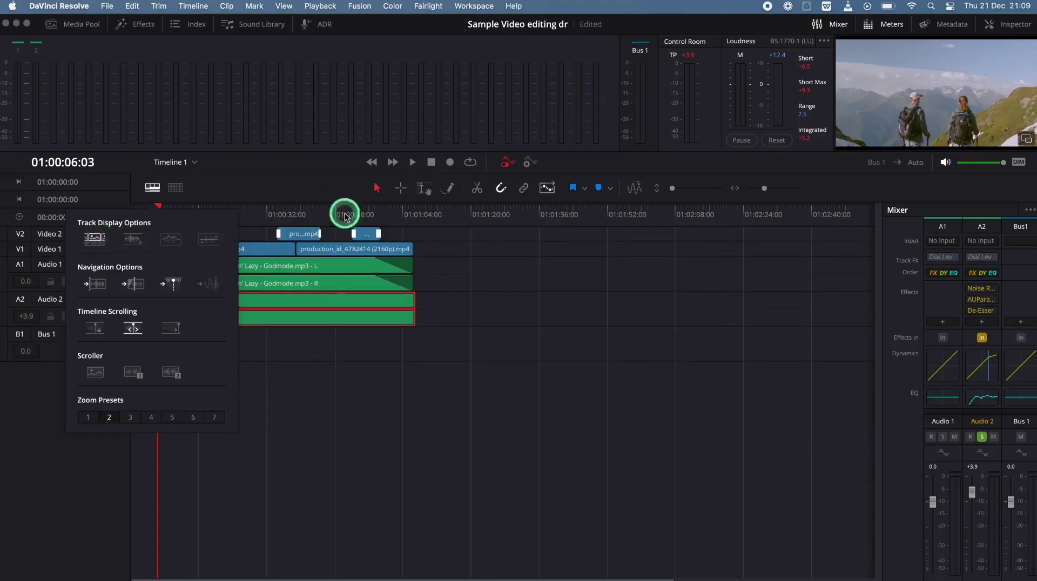
{"action": "left_click", "coordinate": [420, 351]}
{"action": "left_click", "coordinate": [219, 265]}
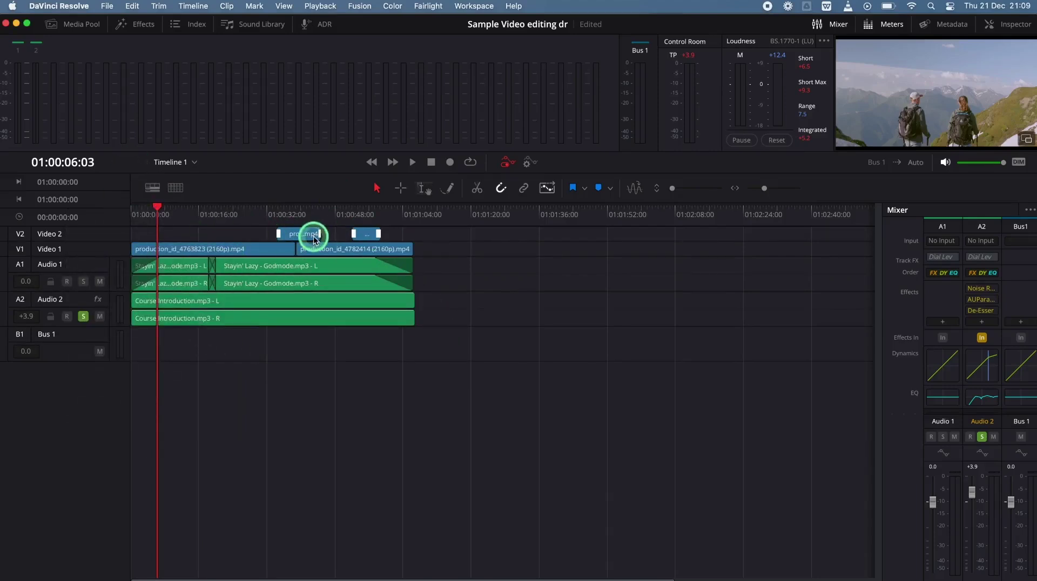
{"action": "left_click", "coordinate": [218, 237]}
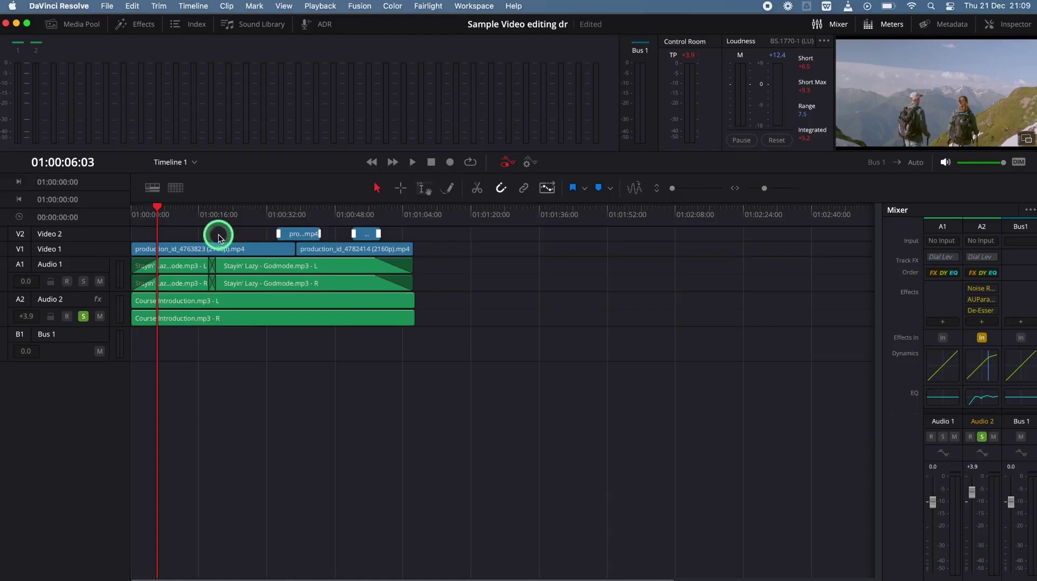
{"action": "left_click", "coordinate": [180, 240]}
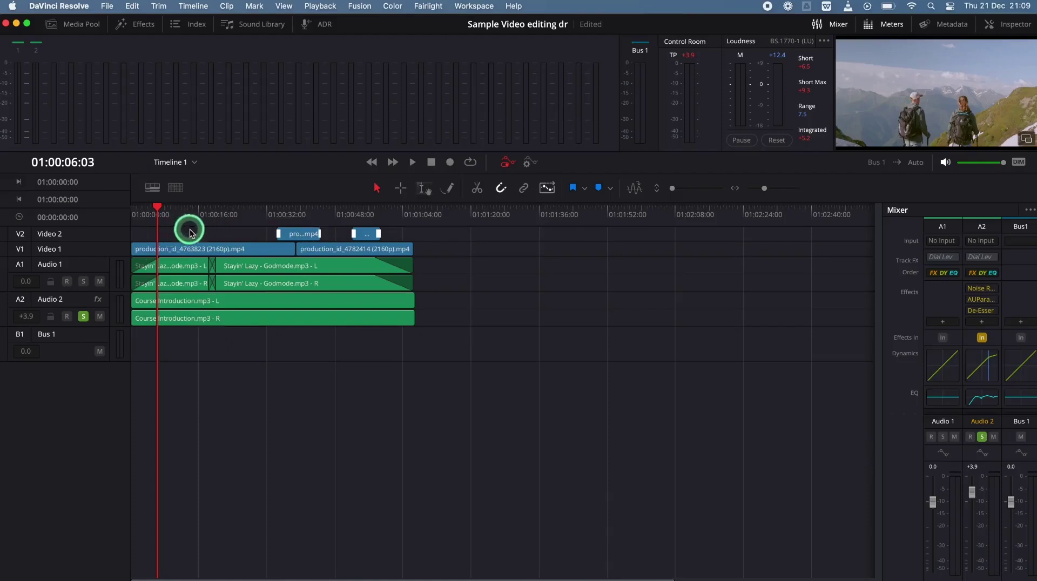
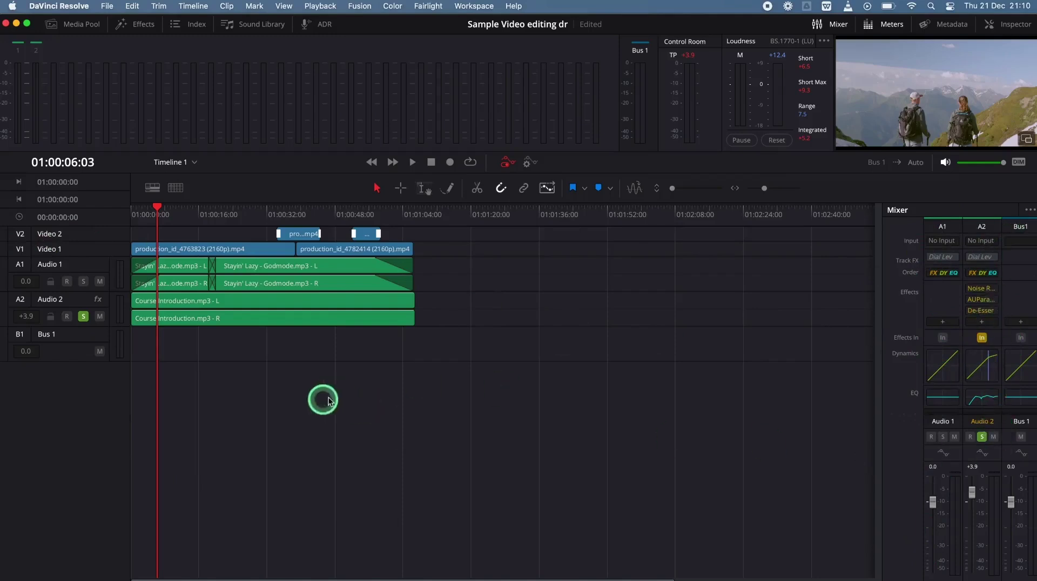
Step: Rename the Audio 2 track holding the Course Introduction clip as Voiceover
{"action": "left_click", "coordinate": [183, 310]}
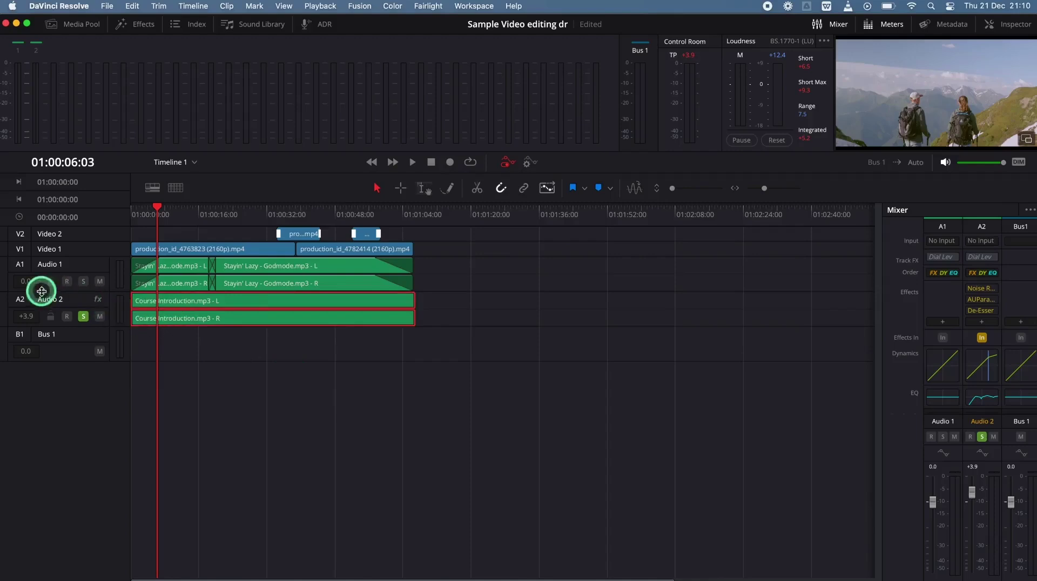
{"action": "left_click", "coordinate": [51, 301]}
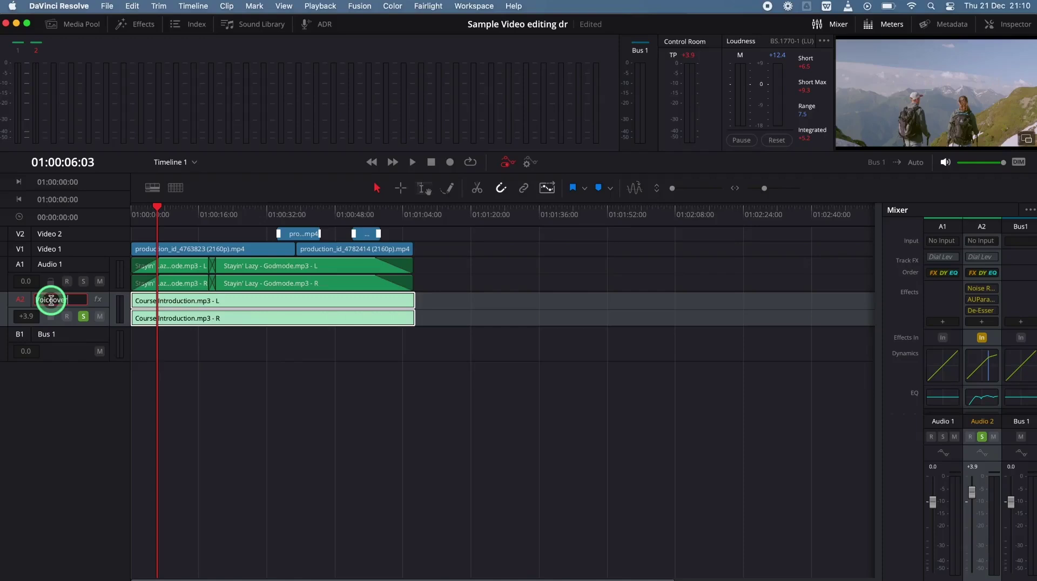
{"action": "left_click", "coordinate": [354, 442]}
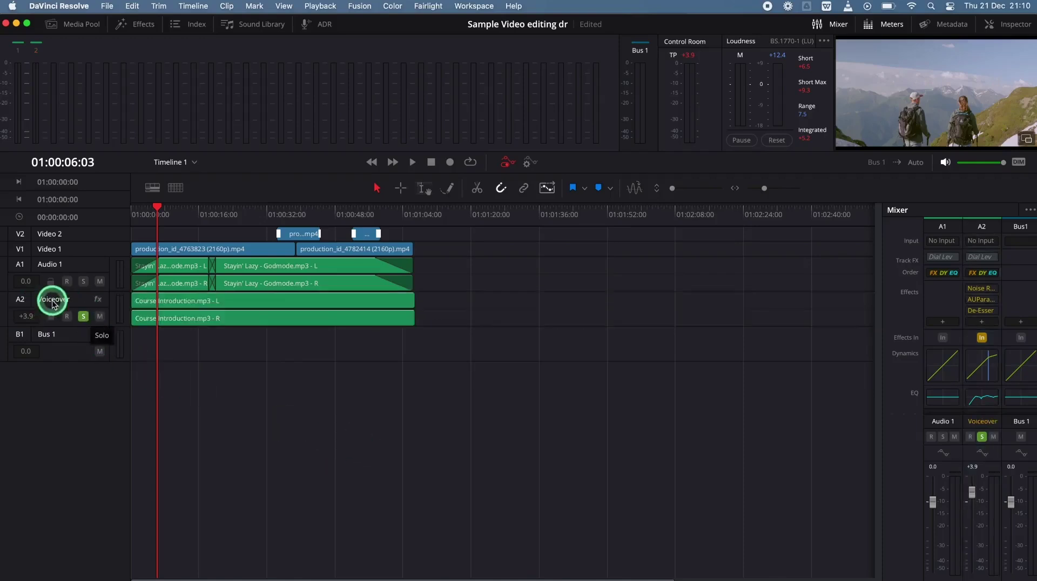
Step: Rename the Audio 1 track as Background music
{"action": "left_click", "coordinate": [67, 282]}
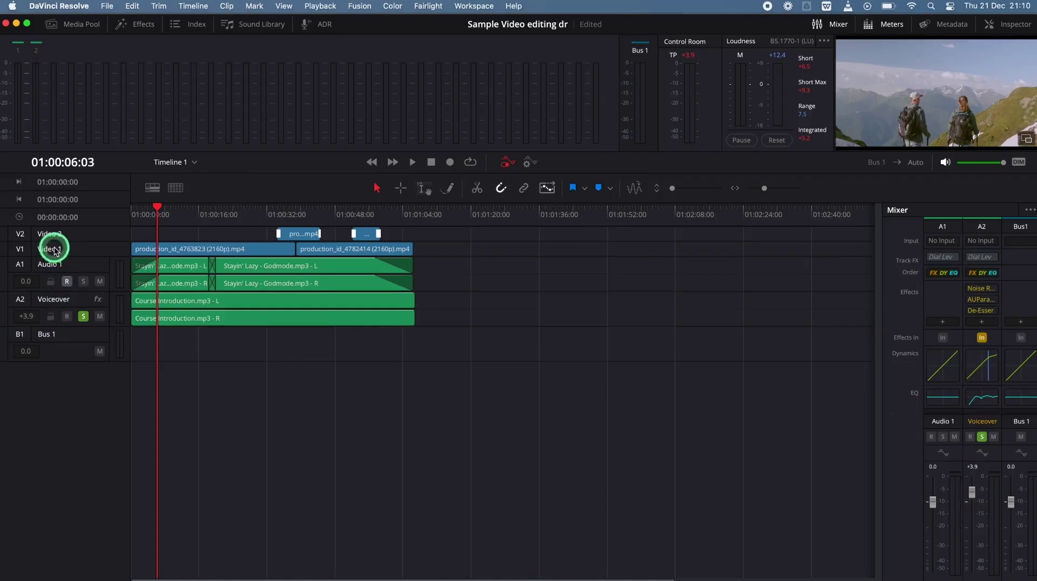
{"action": "left_click", "coordinate": [53, 265]}
{"action": "double_click", "coordinate": [62, 265]}
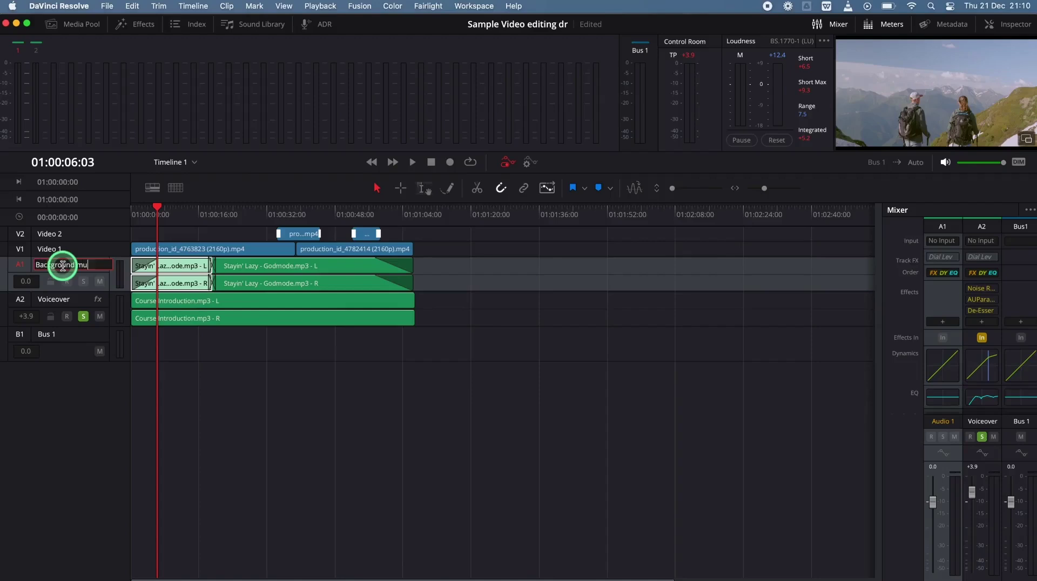
{"action": "left_click", "coordinate": [377, 426]}
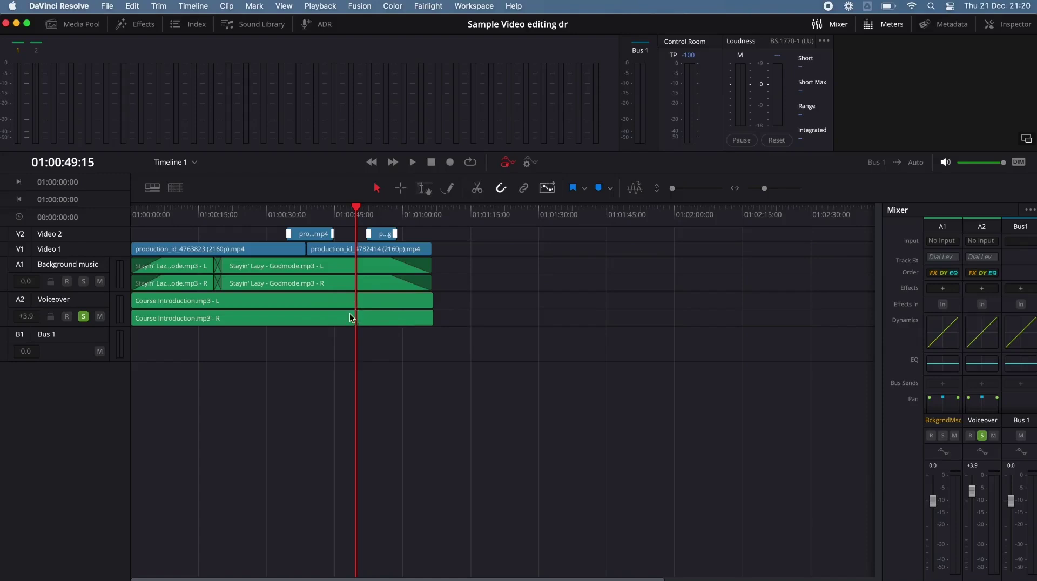
Step: Increase the height of the audio tracks to show their waveforms and widen the timeline scale, viewing it from its start
{"action": "left_click", "coordinate": [282, 312]}
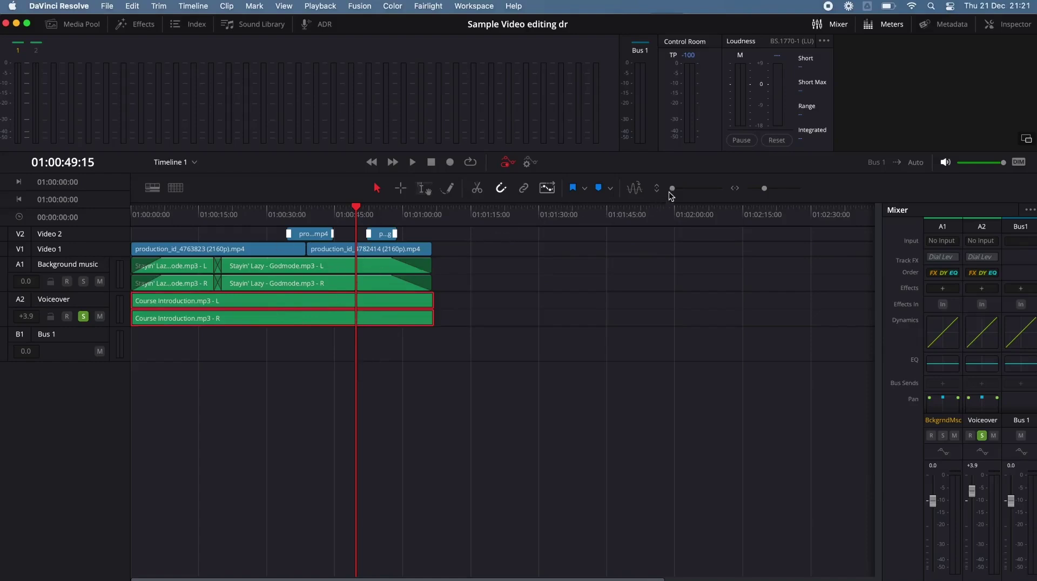
{"action": "left_click_drag", "start_coordinate": [674, 191], "coordinate": [687, 199]}
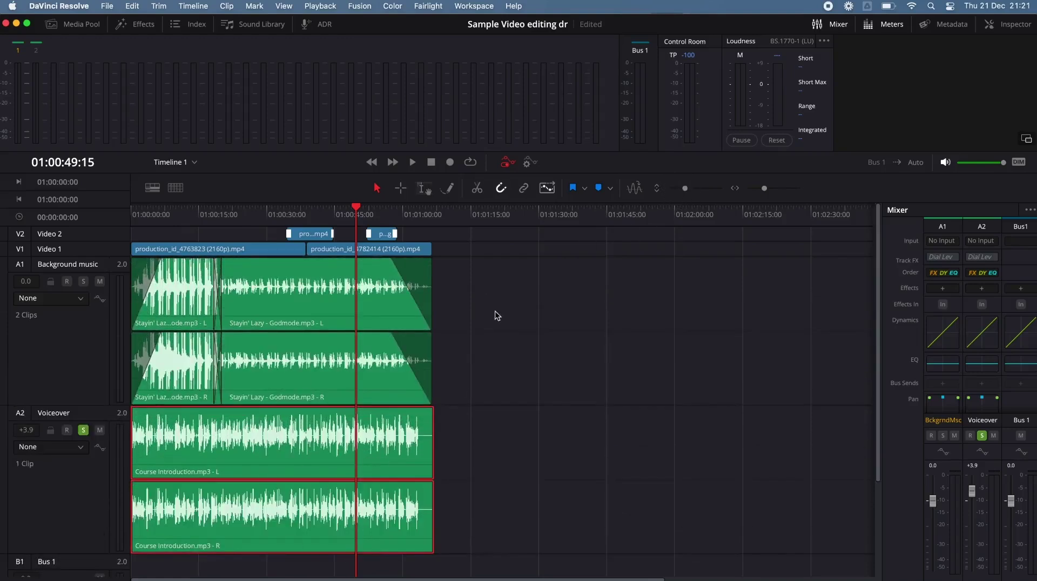
{"action": "left_click_drag", "start_coordinate": [766, 192], "coordinate": [771, 195]}
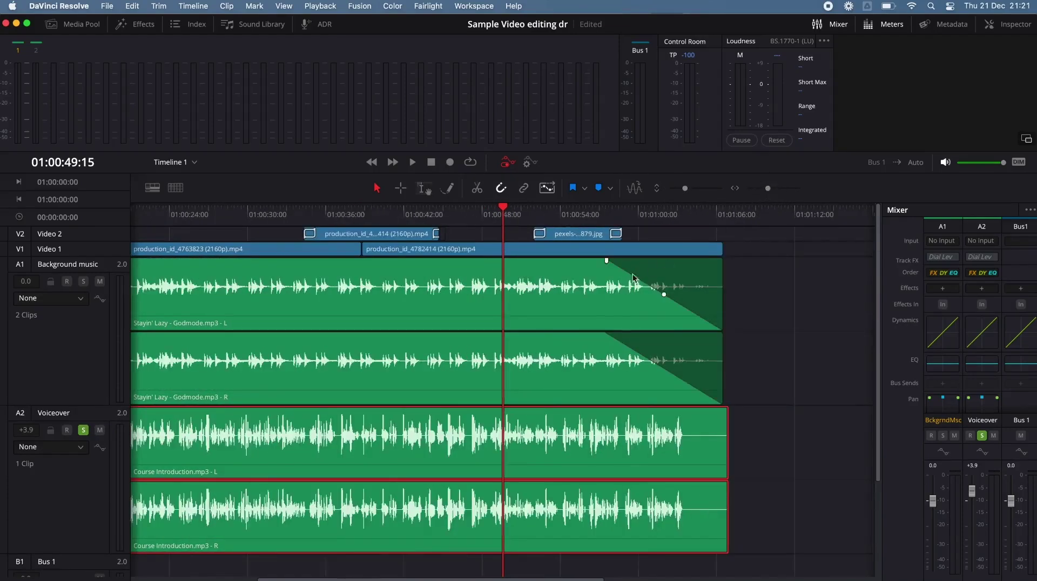
{"action": "left_click_drag", "start_coordinate": [364, 579], "coordinate": [204, 577]}
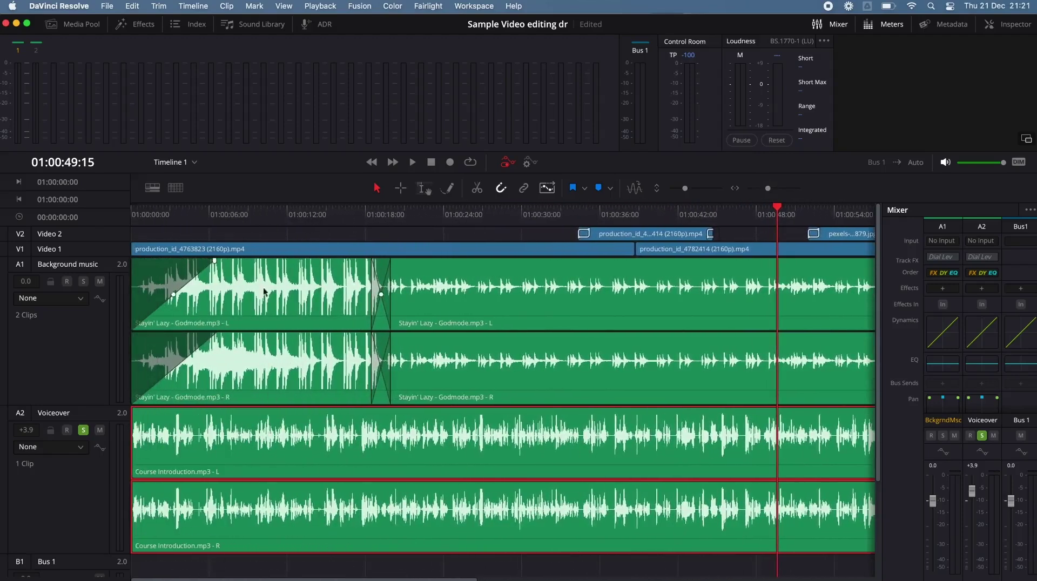
Step: Play the timeline from 01:00:00:00 to about 01:00:05:01 to check the voiceover's level
{"action": "left_click_drag", "start_coordinate": [163, 214], "coordinate": [123, 205]}
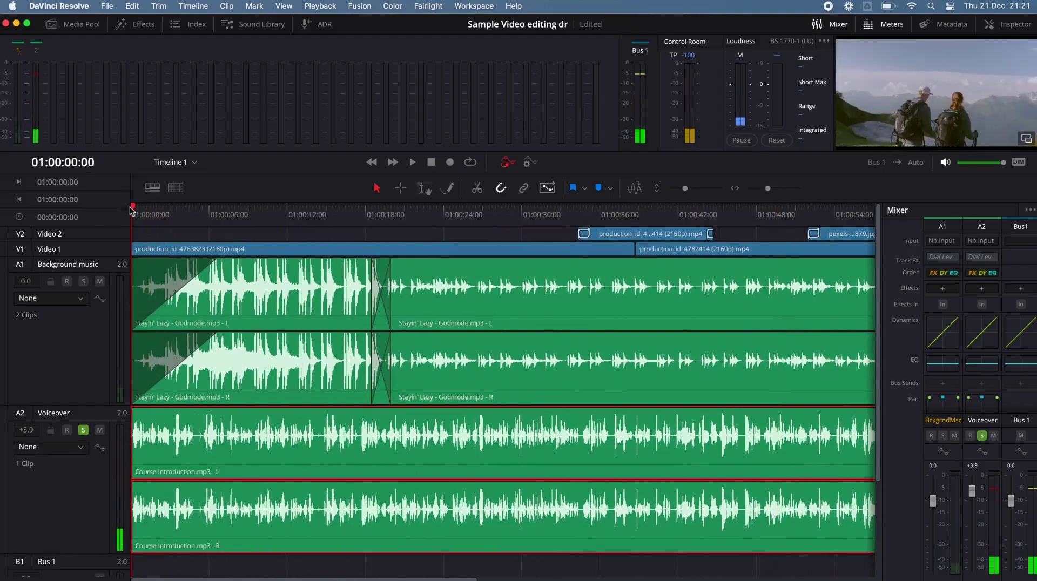
{"action": "key", "text": "space"}
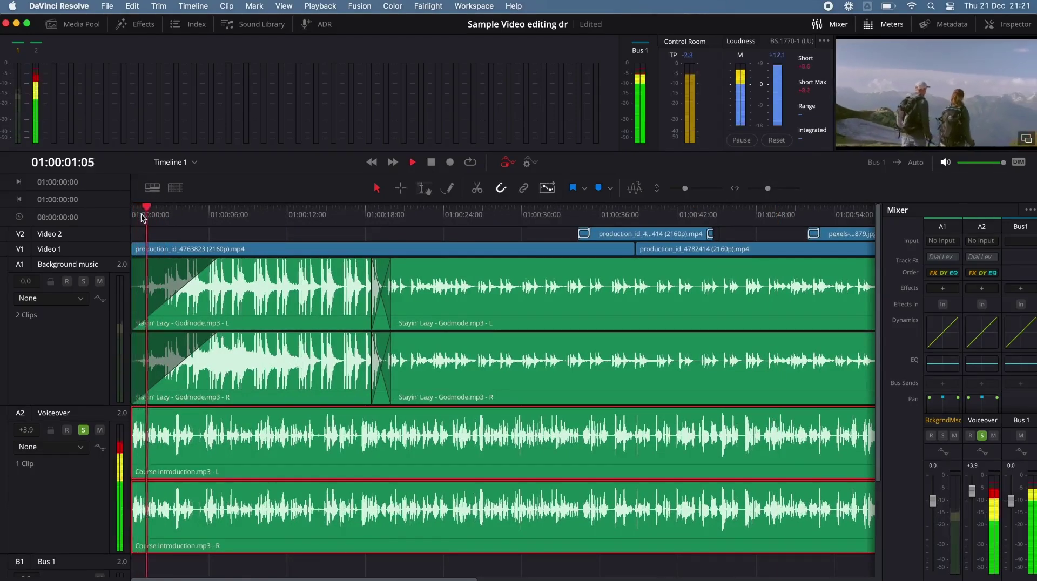
{"action": "left_click_drag", "start_coordinate": [163, 208], "coordinate": [16, 206]}
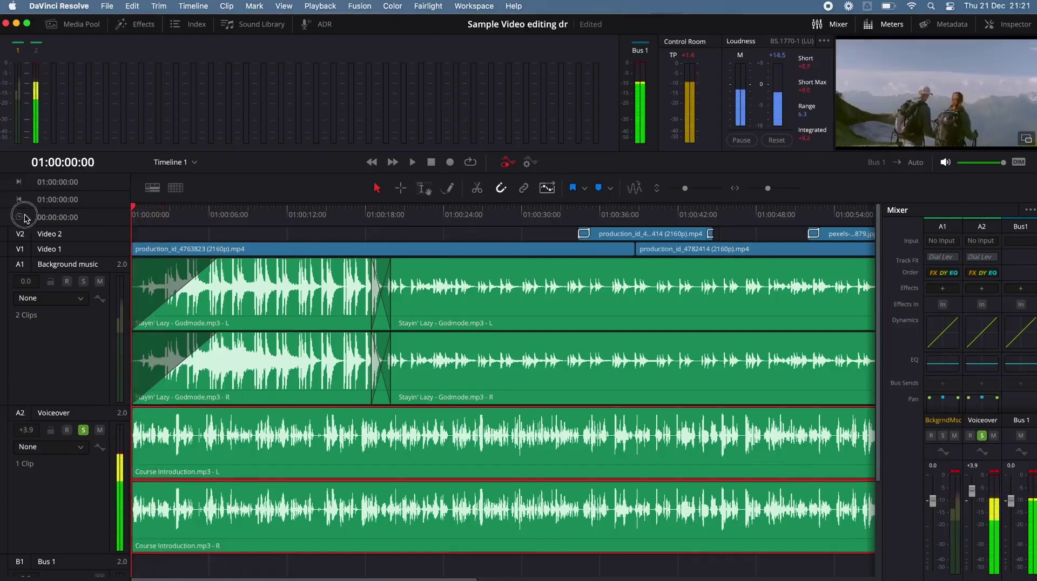
{"action": "key", "text": "space"}
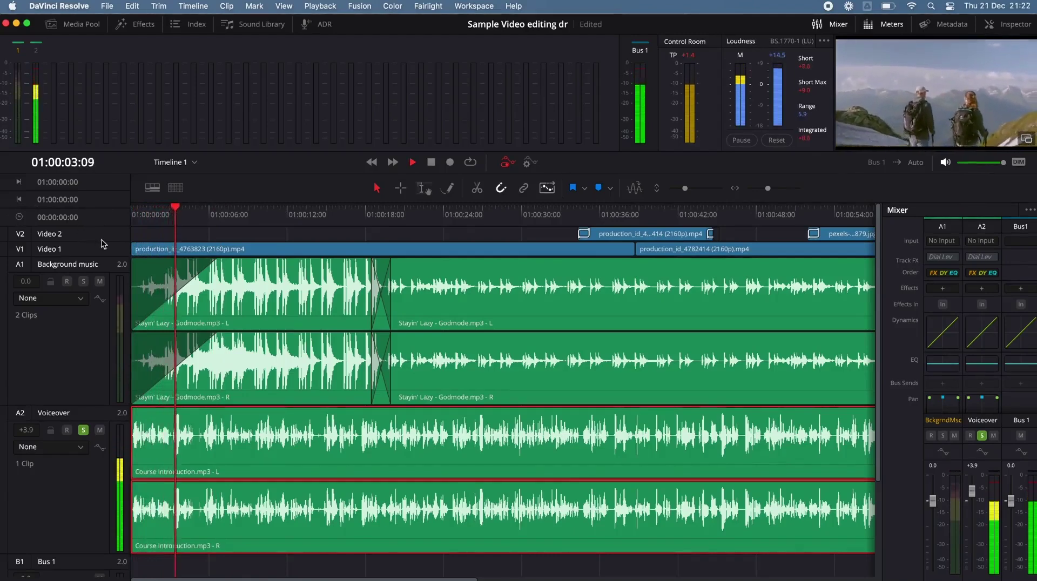
{"action": "key", "text": "space"}
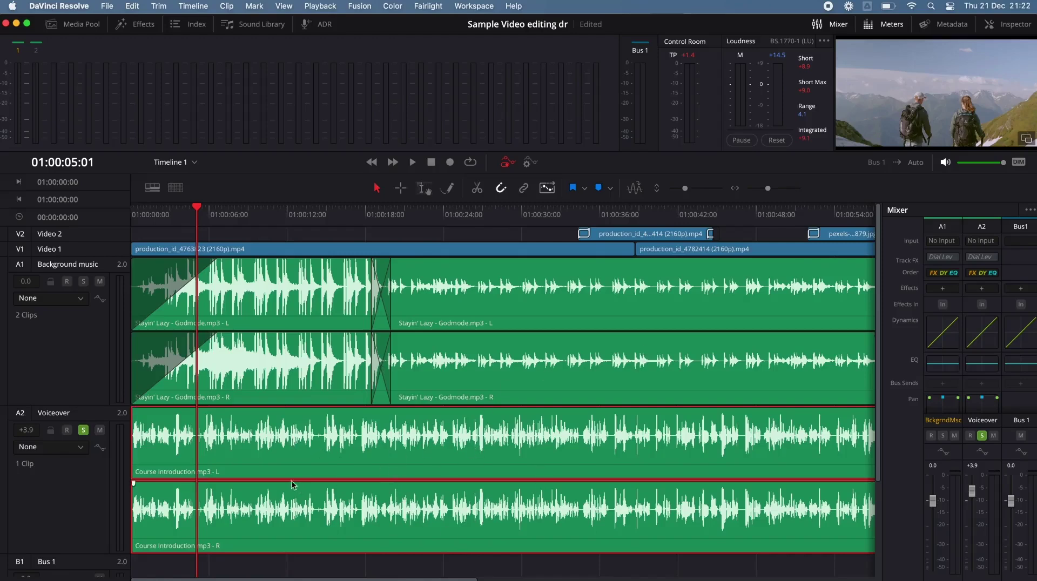
Step: Split the Course Introduction clip on the Voiceover track at 01:00:14:14
{"action": "left_click", "coordinate": [219, 214]}
{"action": "left_click_drag", "start_coordinate": [219, 214], "coordinate": [321, 242]}
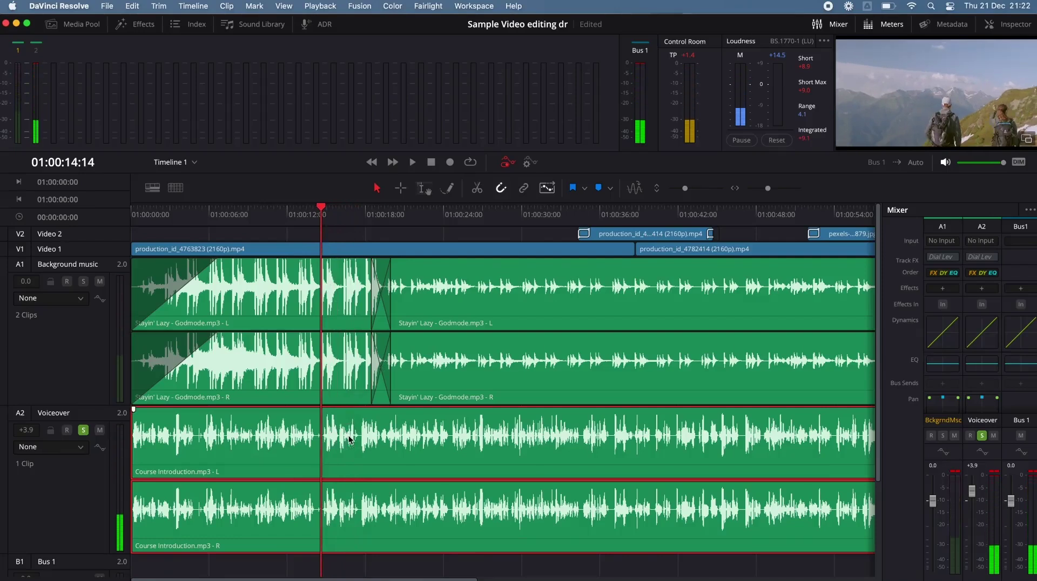
{"action": "key", "text": "ctrl+b"}
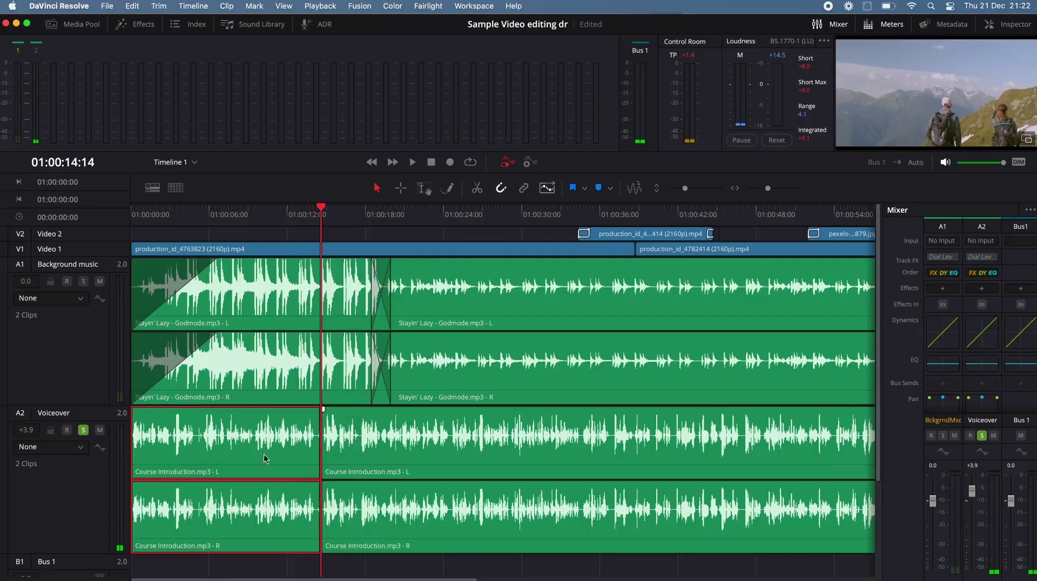
{"action": "left_click", "coordinate": [379, 457]}
{"action": "left_click", "coordinate": [288, 450]}
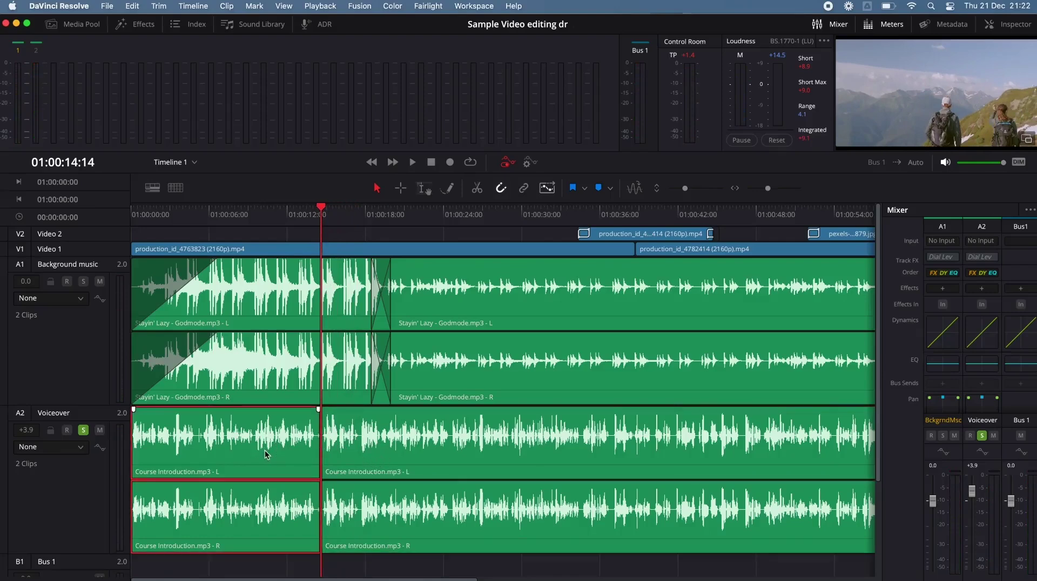
Step: Delete the voiceover part after the split and shift the remaining part to start at 01:00:14:14
{"action": "left_click_drag", "start_coordinate": [381, 459], "coordinate": [426, 458]}
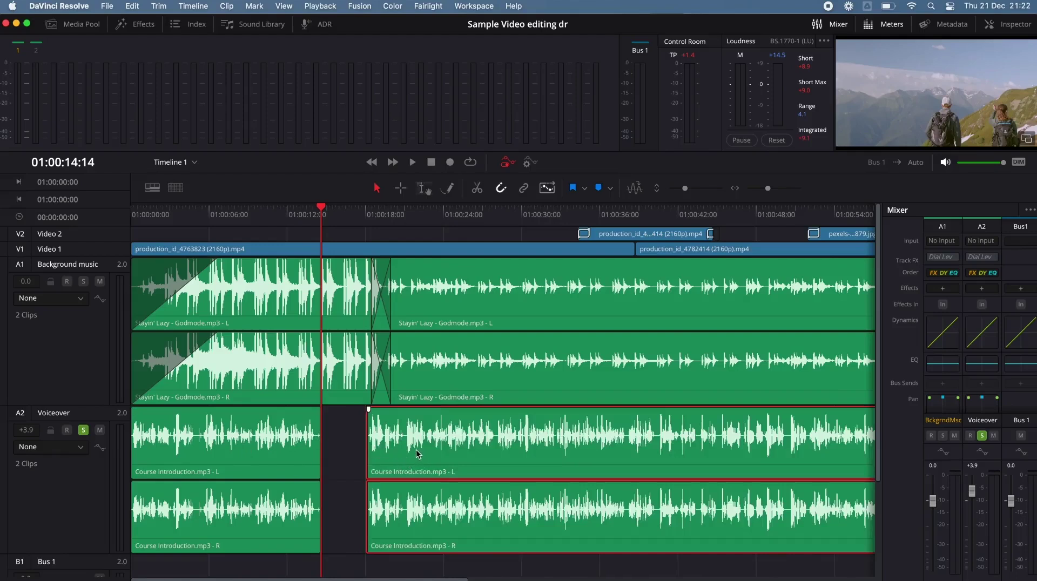
{"action": "key", "text": "Delete"}
{"action": "left_click_drag", "start_coordinate": [235, 434], "coordinate": [416, 440]}
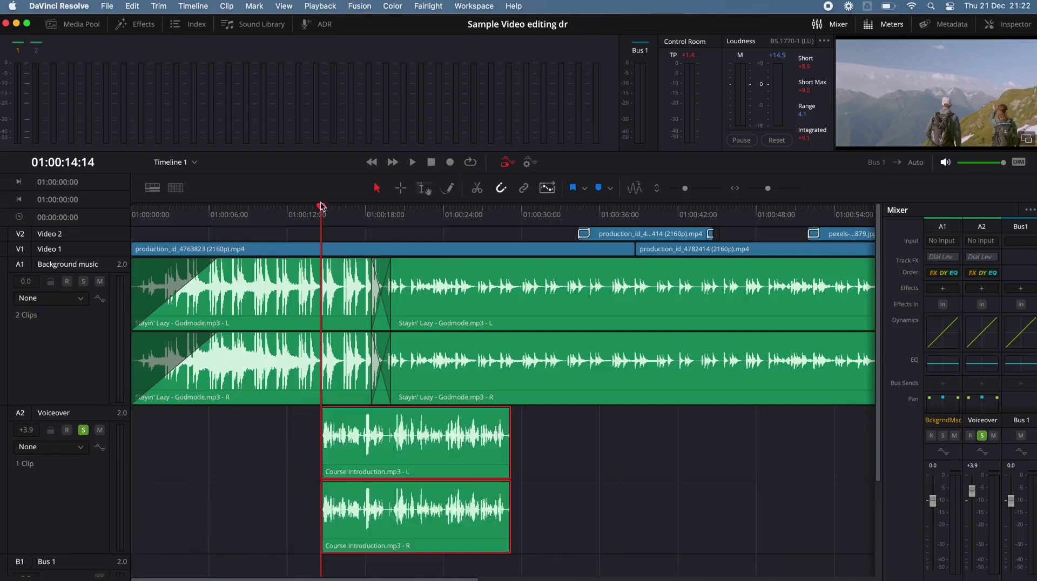
Step: Line up two copies of the remaining voiceover clip end to end from the timeline start and save the project
{"action": "left_click_drag", "start_coordinate": [322, 206], "coordinate": [549, 300]}
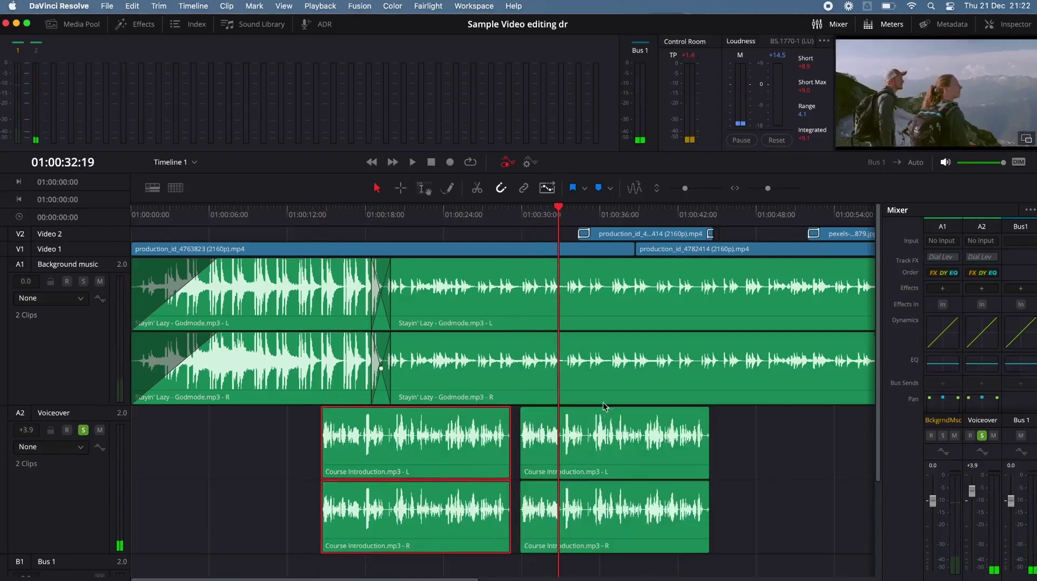
{"action": "left_click_drag", "start_coordinate": [454, 466], "coordinate": [268, 491]}
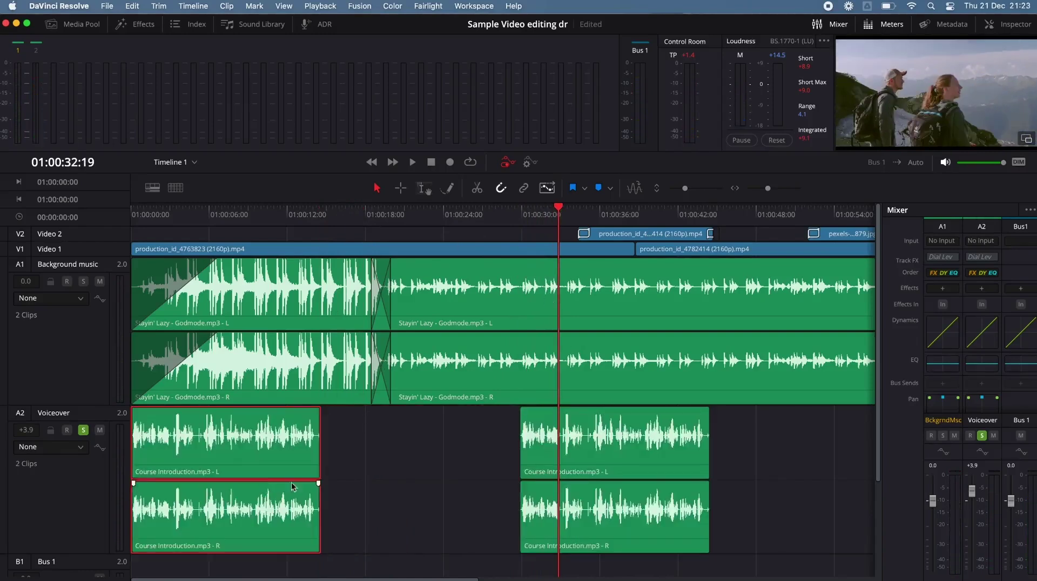
{"action": "left_click_drag", "start_coordinate": [587, 440], "coordinate": [391, 459]}
{"action": "key", "text": "super+s"}
Step: Move the second Course Introduction clip from the Voiceover track down onto a new Audio 3 track
{"action": "left_click", "coordinate": [233, 440]}
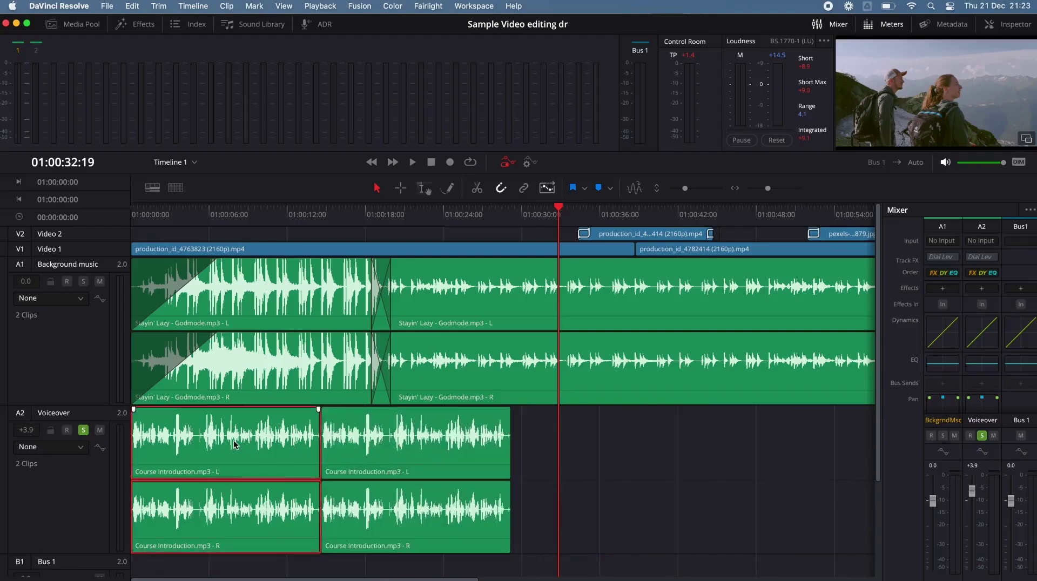
{"action": "left_click", "coordinate": [400, 461]}
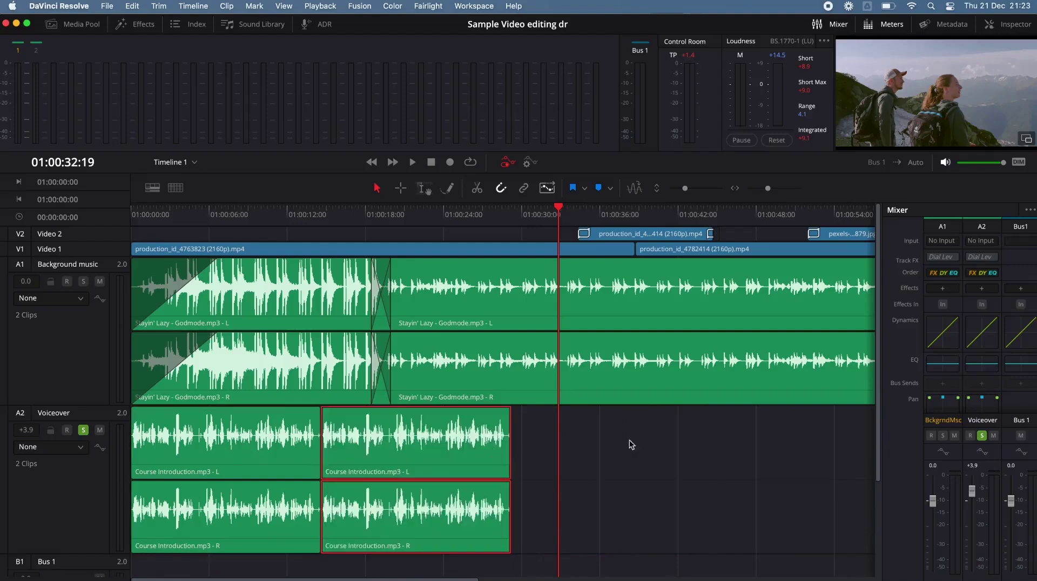
{"action": "left_click_drag", "start_coordinate": [407, 457], "coordinate": [409, 564]}
{"action": "scroll", "coordinate": [410, 537], "scroll_direction": "down", "scroll_amount": 5}
{"action": "scroll", "coordinate": [435, 461], "scroll_direction": "up", "scroll_amount": 5}
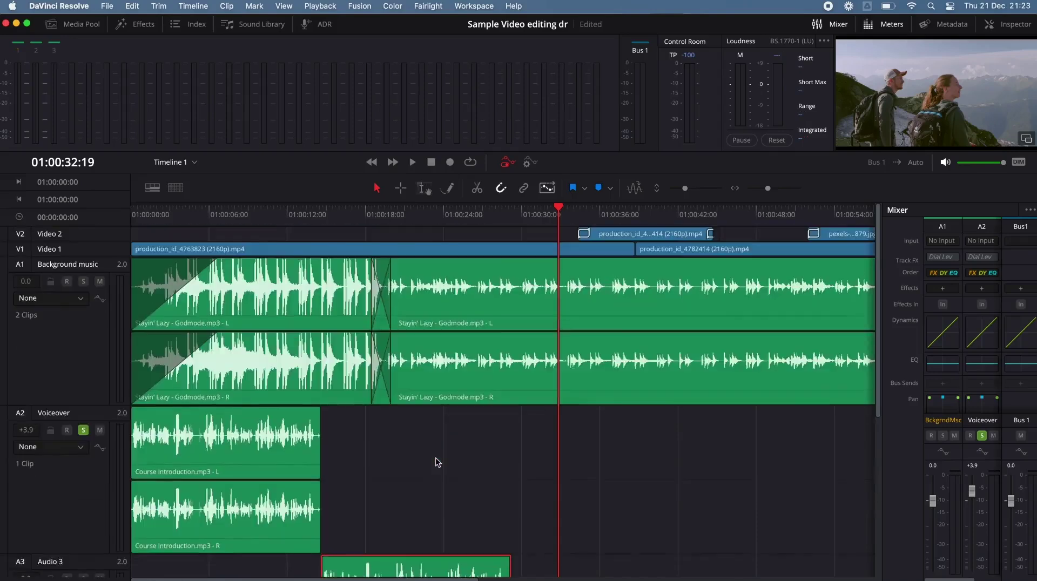
{"action": "scroll", "coordinate": [440, 462], "scroll_direction": "down", "scroll_amount": 3}
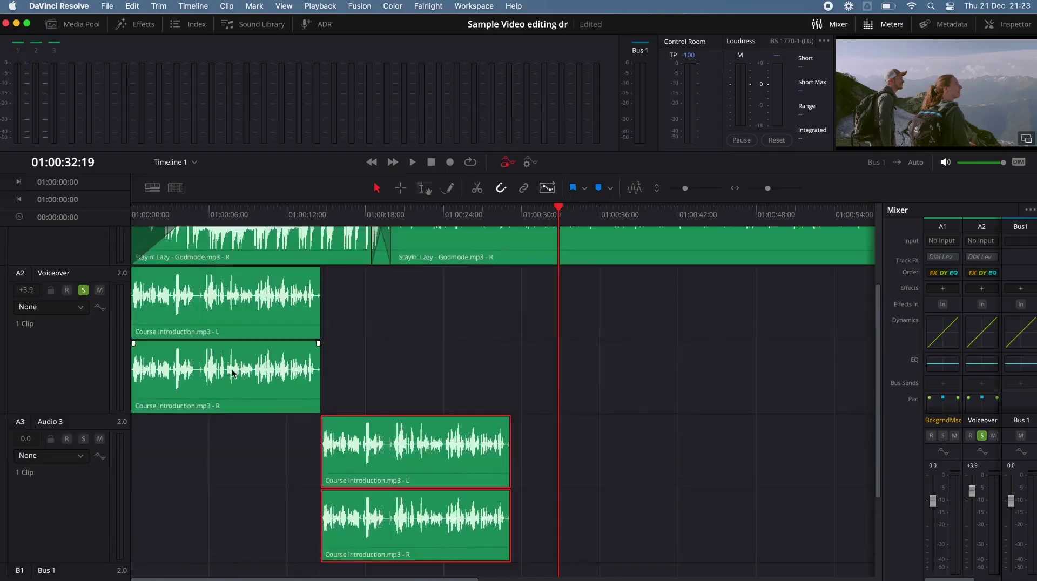
Step: With the playhead at 01:00:08:04, set the Voiceover channel's processing order in the mixer to EQ FX DY
{"action": "left_click", "coordinate": [235, 312]}
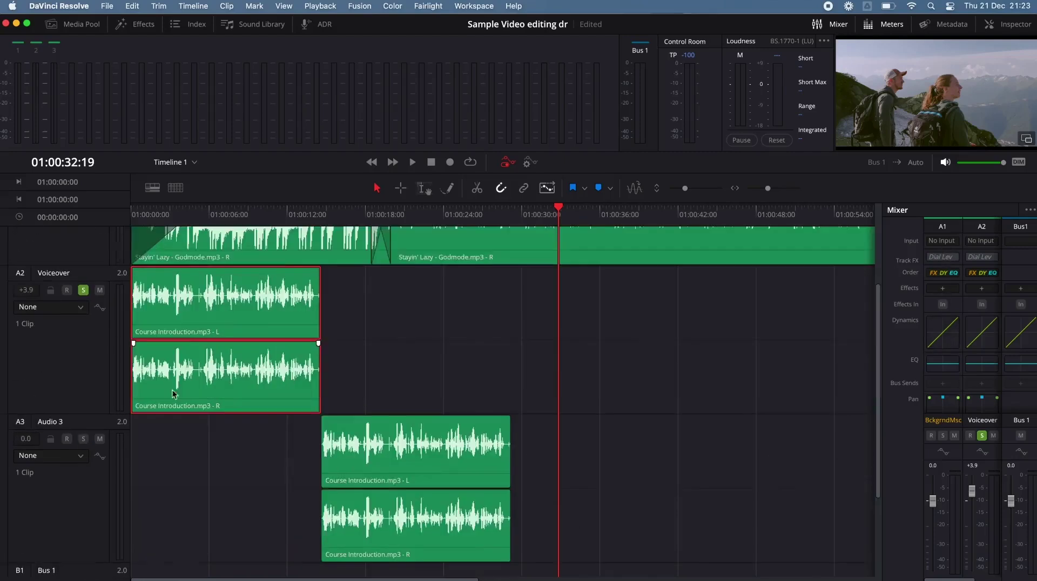
{"action": "left_click_drag", "start_coordinate": [558, 211], "coordinate": [237, 211]}
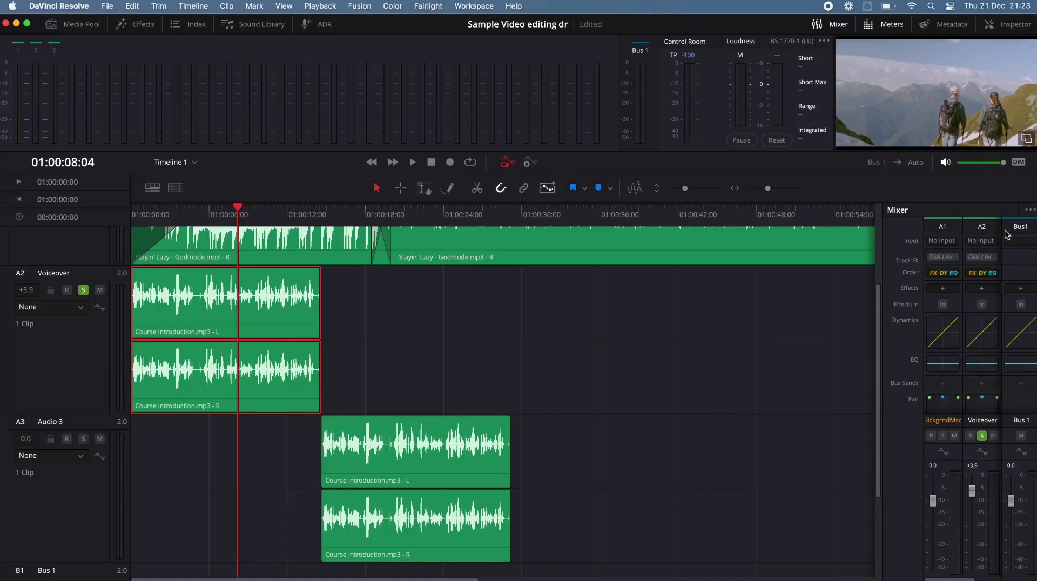
{"action": "left_click", "coordinate": [986, 257]}
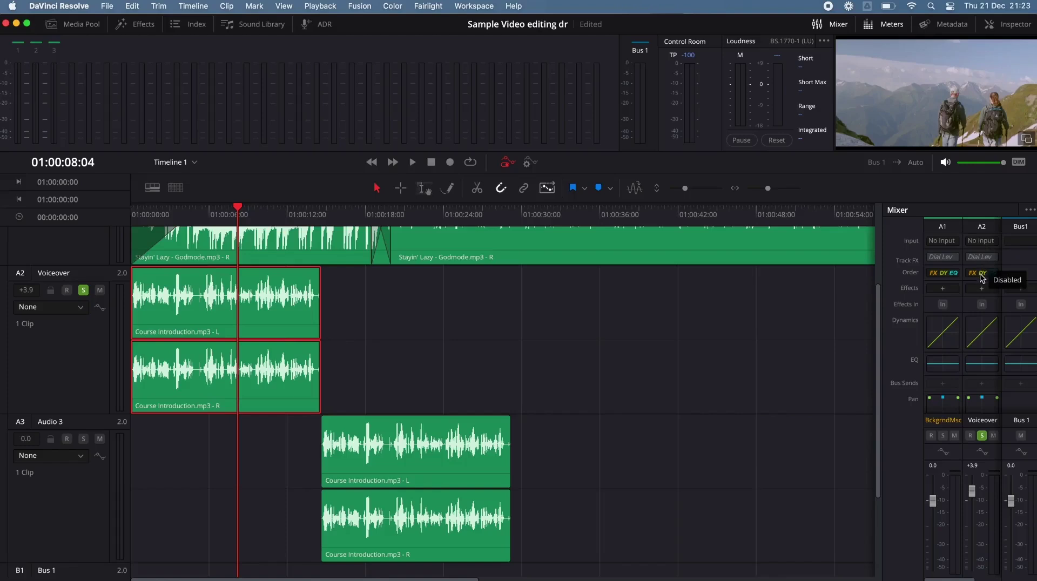
{"action": "left_click", "coordinate": [982, 274]}
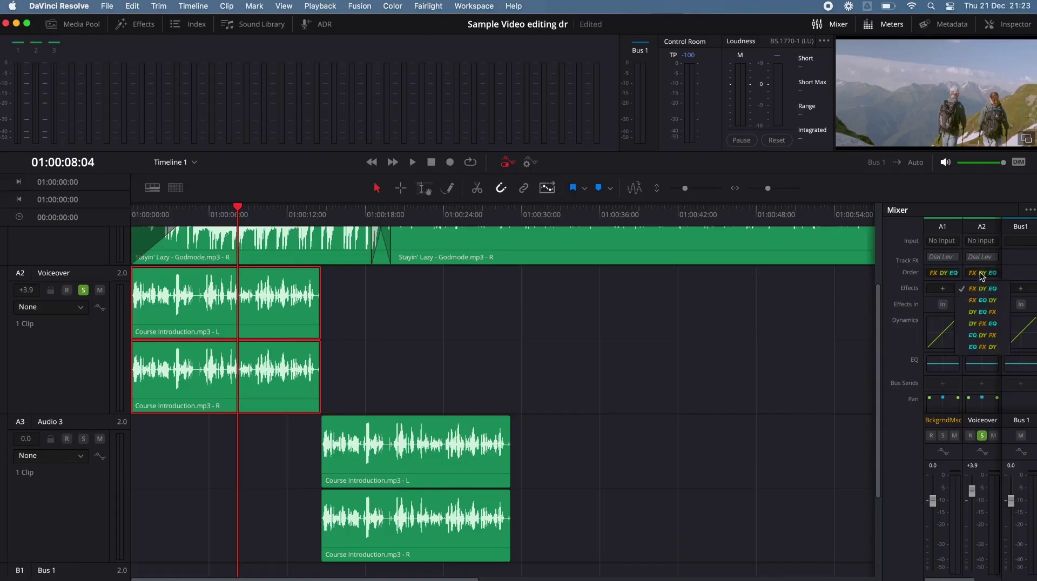
{"action": "left_click", "coordinate": [984, 345]}
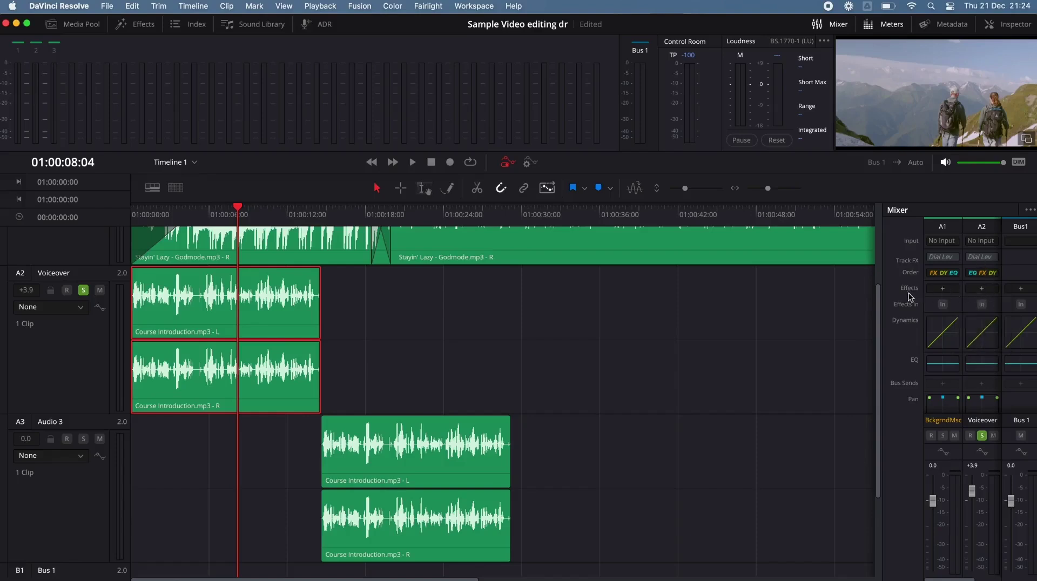
Step: Add the AUParametricEQ effect to the Voiceover channel in the mixer and close its settings window
{"action": "mouse_move", "coordinate": [992, 256]}
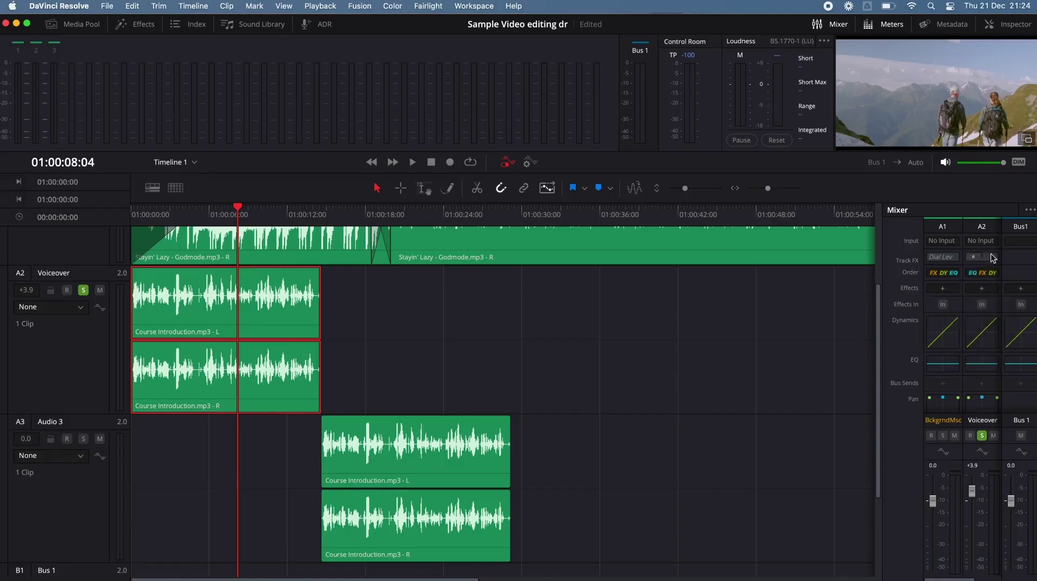
{"action": "left_click", "coordinate": [985, 288]}
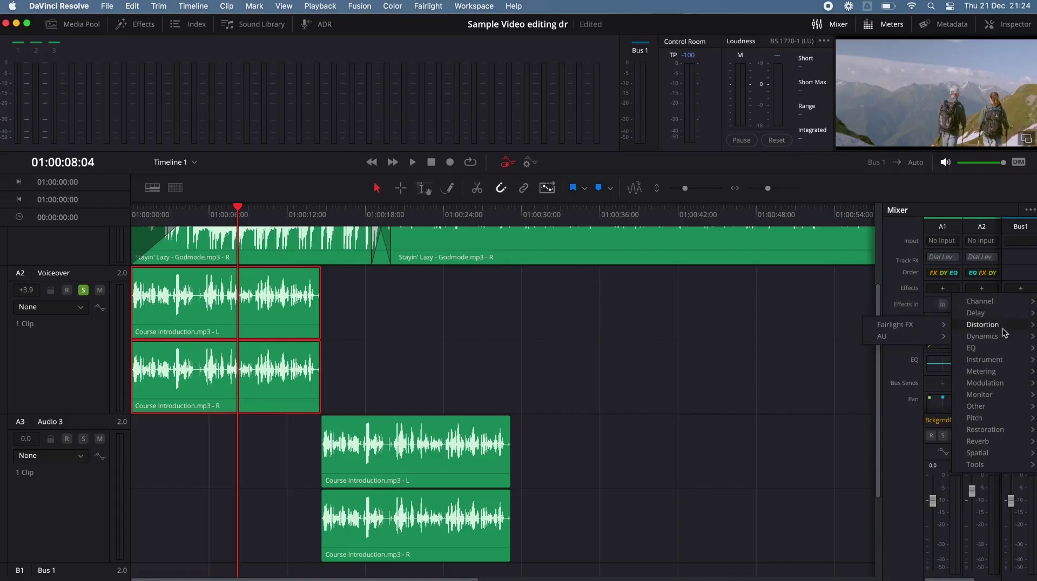
{"action": "mouse_move", "coordinate": [1004, 340]}
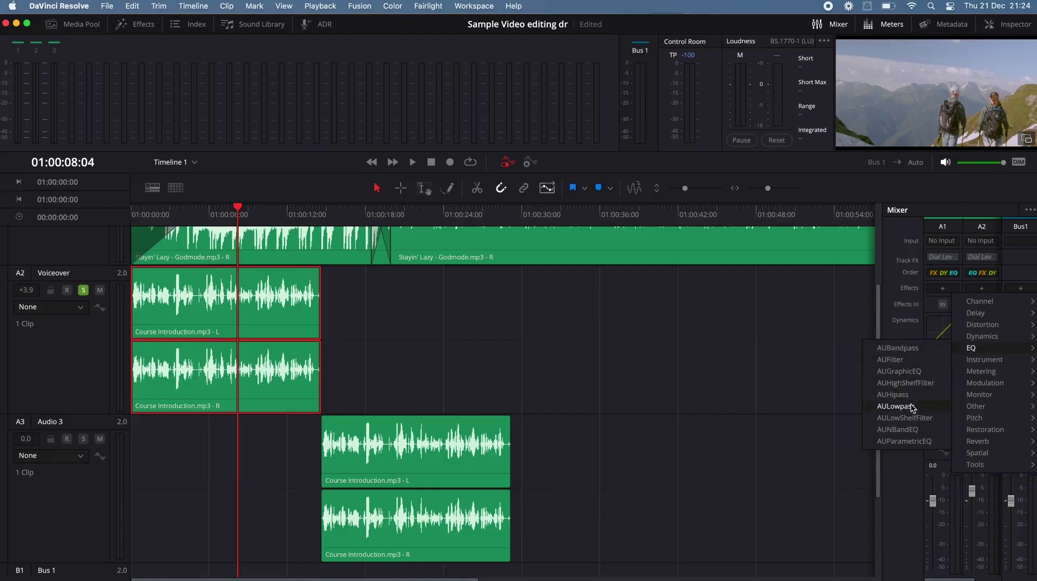
{"action": "left_click", "coordinate": [913, 439]}
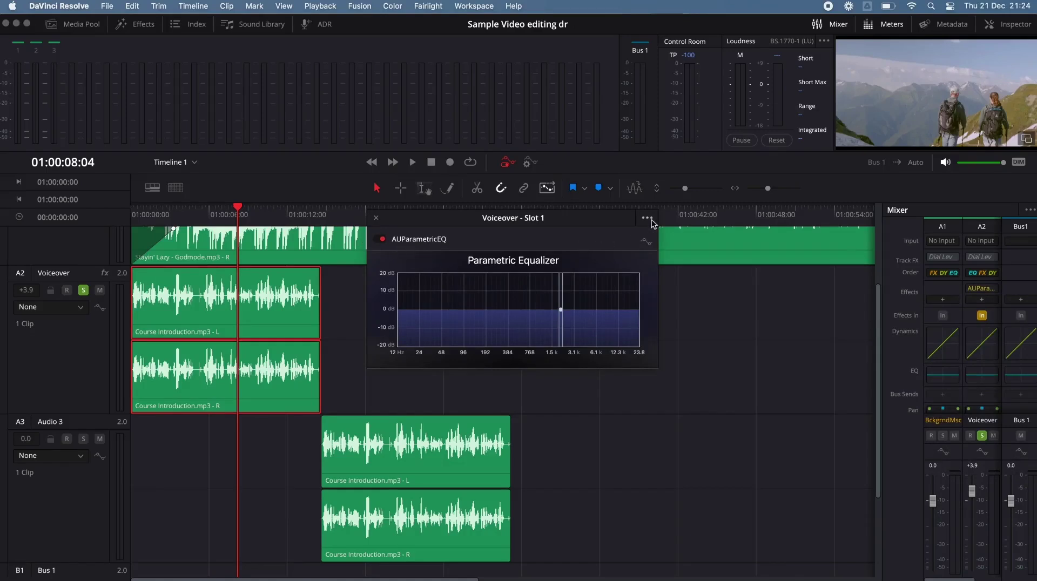
{"action": "left_click", "coordinate": [376, 219]}
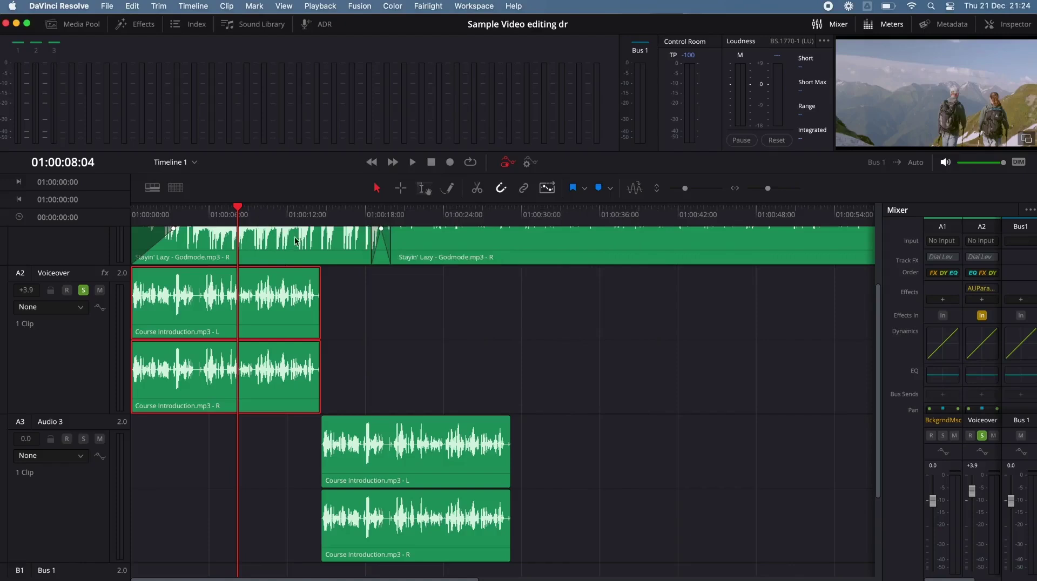
Step: Reopen the Voiceover channel's parametric equalizer and play the voiceover from the timeline start
{"action": "left_click", "coordinate": [982, 291]}
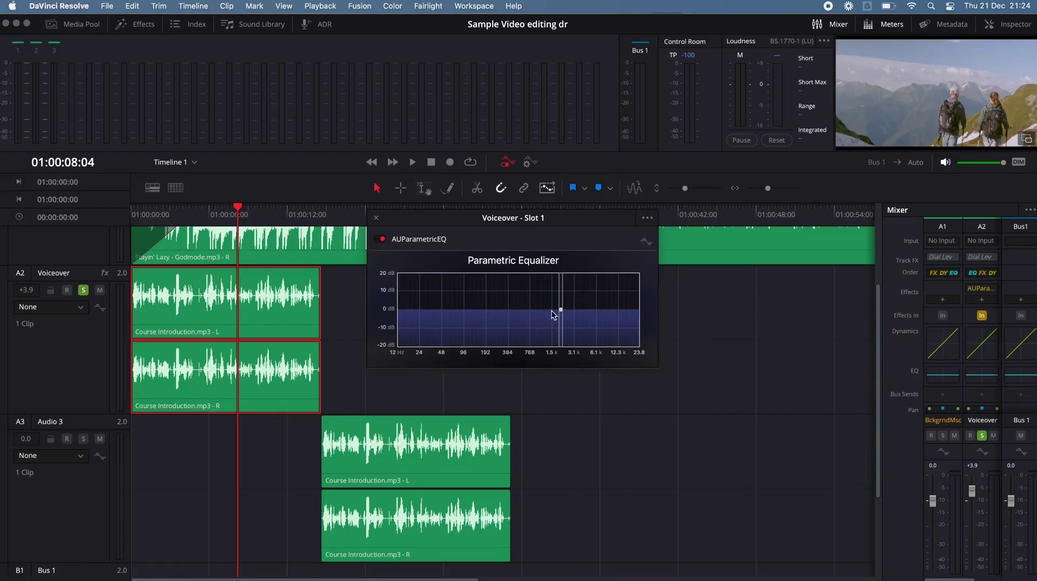
{"action": "left_click_drag", "start_coordinate": [239, 207], "coordinate": [135, 208]}
{"action": "key", "text": "space"}
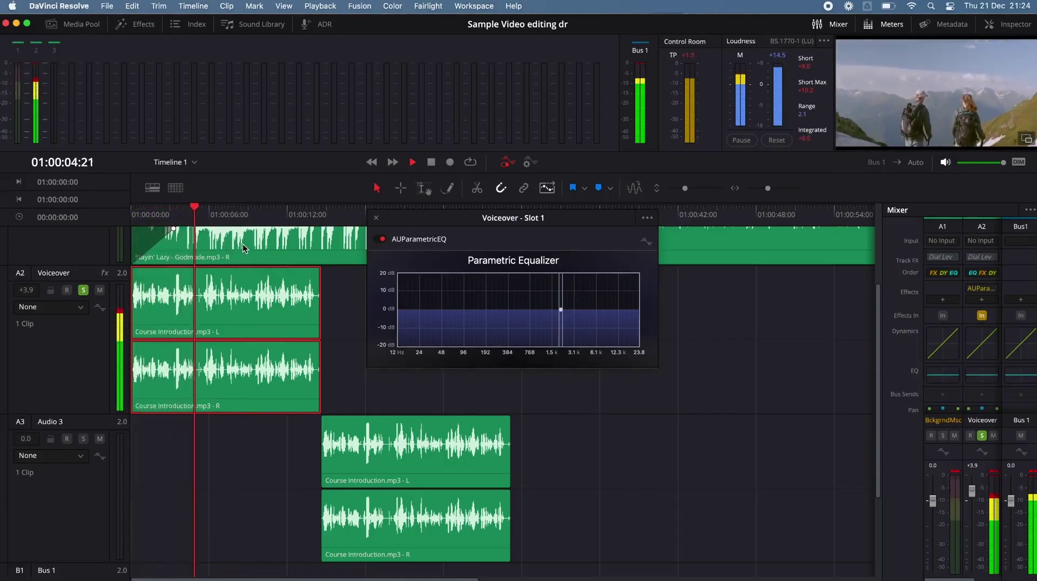
{"action": "key", "text": "space"}
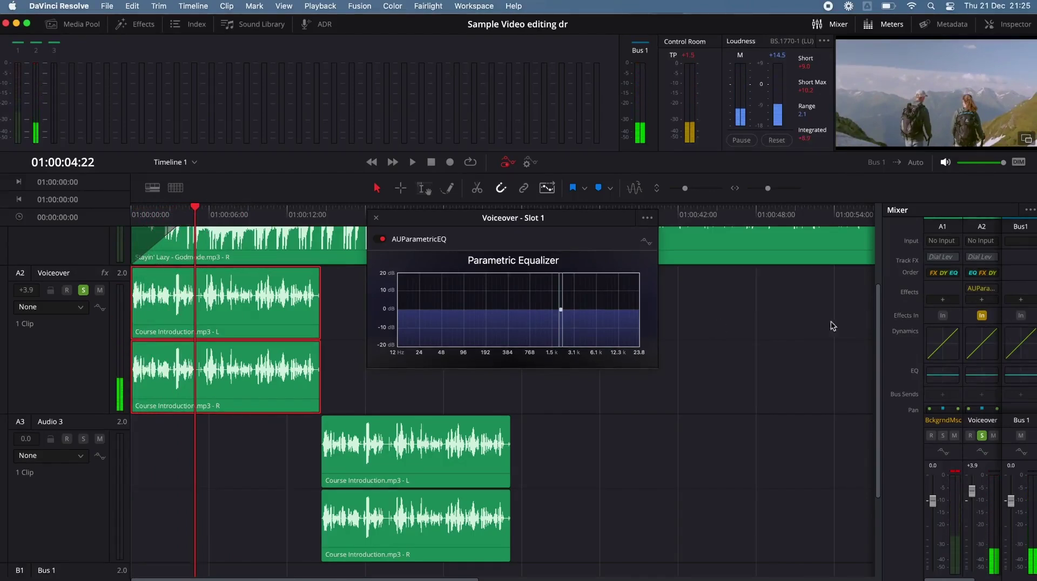
Step: Add the Noise Reduction restoration effect to the Voiceover channel, close the equalizer window and move the Noise Reduction window clear of the Voiceover clip
{"action": "left_click", "coordinate": [984, 298]}
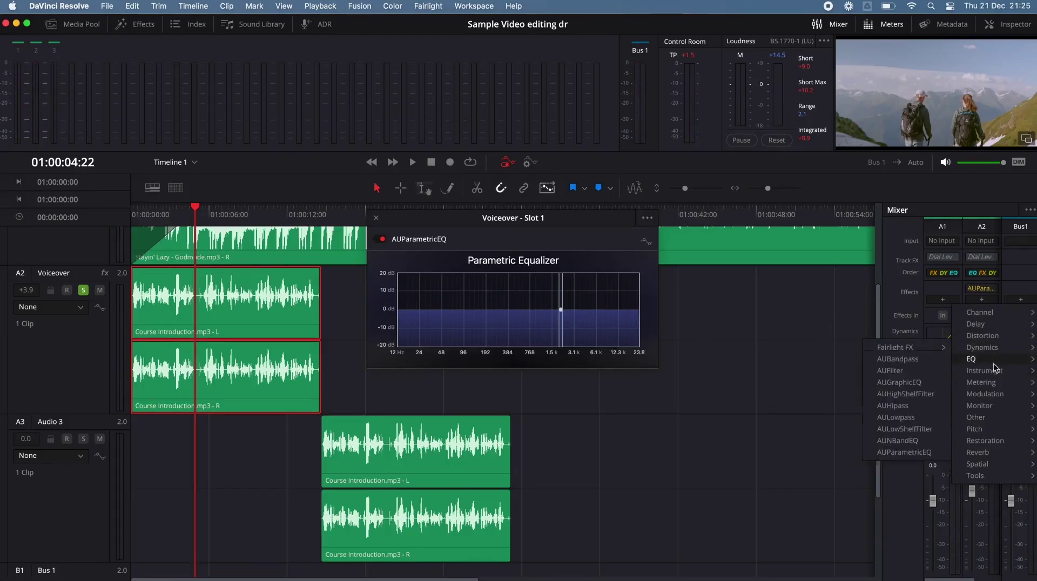
{"action": "mouse_move", "coordinate": [988, 443]}
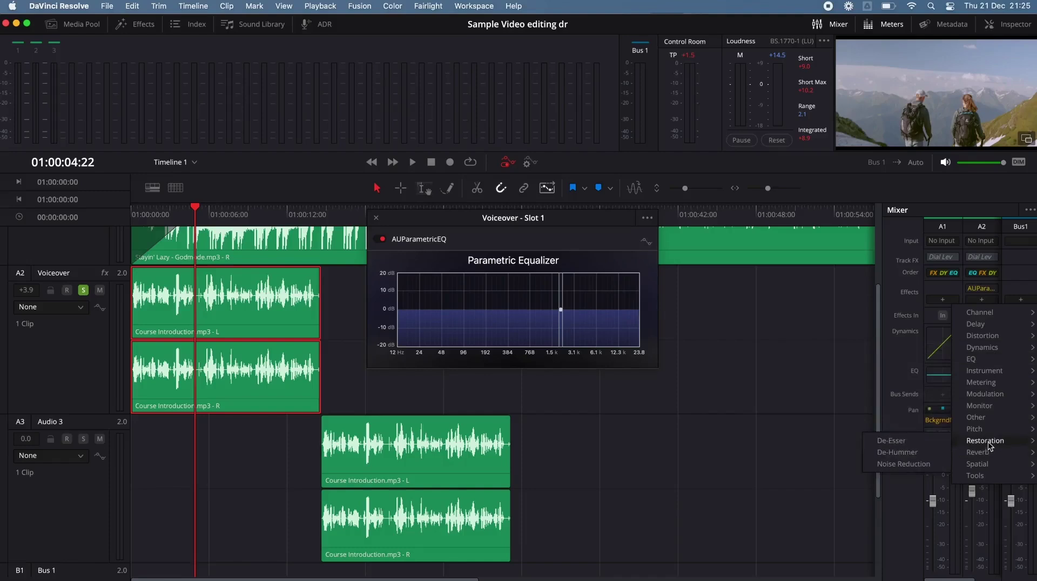
{"action": "left_click", "coordinate": [934, 465]}
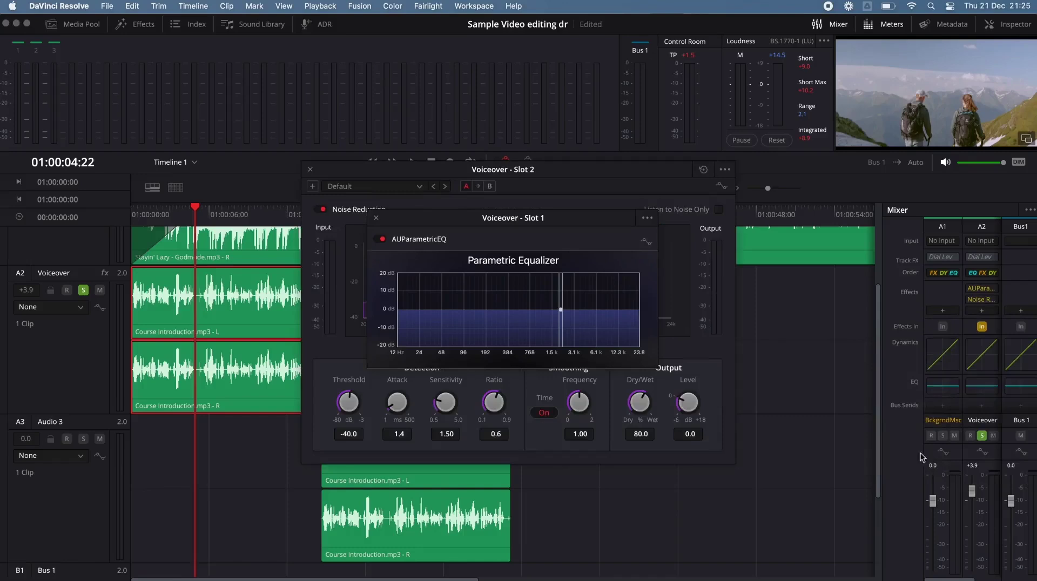
{"action": "left_click_drag", "start_coordinate": [534, 171], "coordinate": [701, 267]}
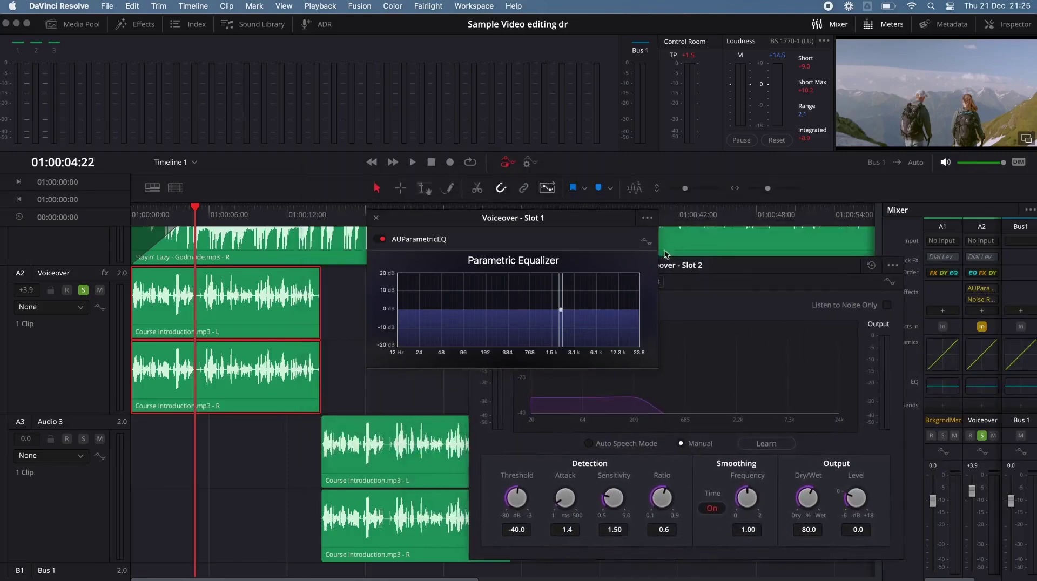
{"action": "left_click", "coordinate": [377, 218]}
{"action": "left_click_drag", "start_coordinate": [737, 266], "coordinate": [703, 238]}
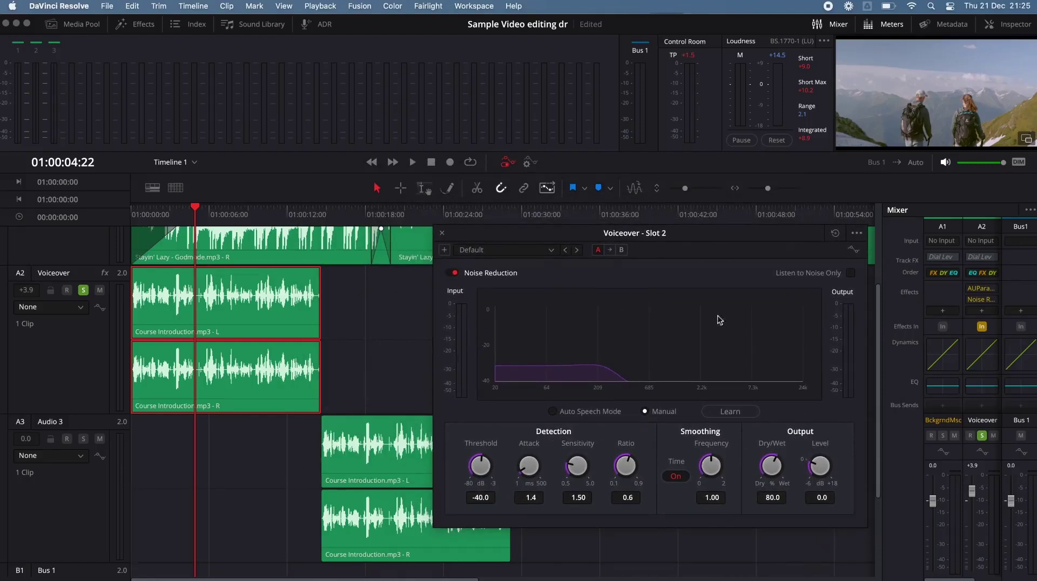
Step: Apply the De-Rumble preset to the Voiceover's Noise Reduction and play the voiceover from the timeline start
{"action": "left_click", "coordinate": [552, 252]}
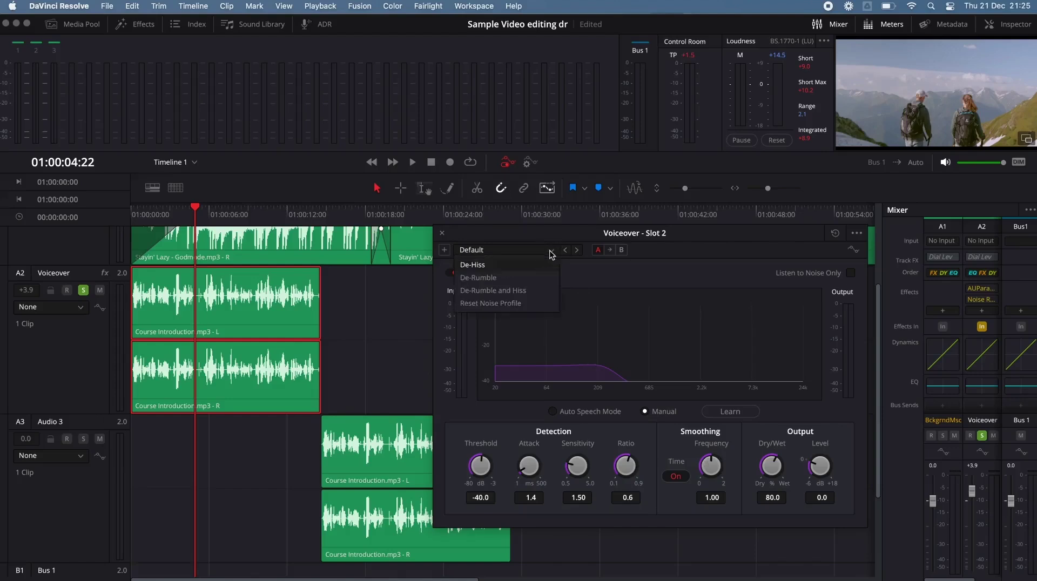
{"action": "left_click", "coordinate": [515, 276]}
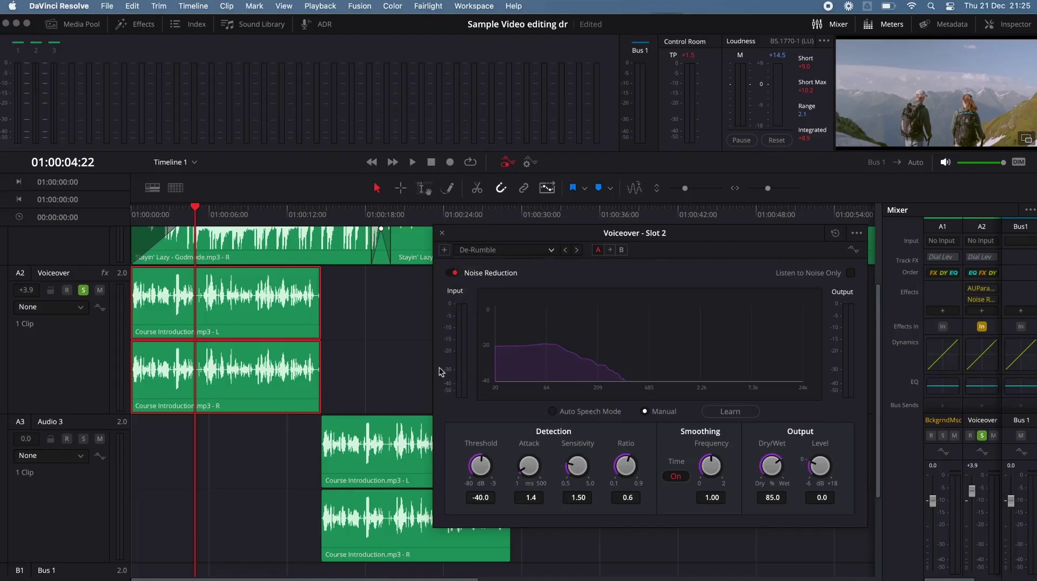
{"action": "left_click_drag", "start_coordinate": [195, 208], "coordinate": [108, 199]}
{"action": "key", "text": "space"}
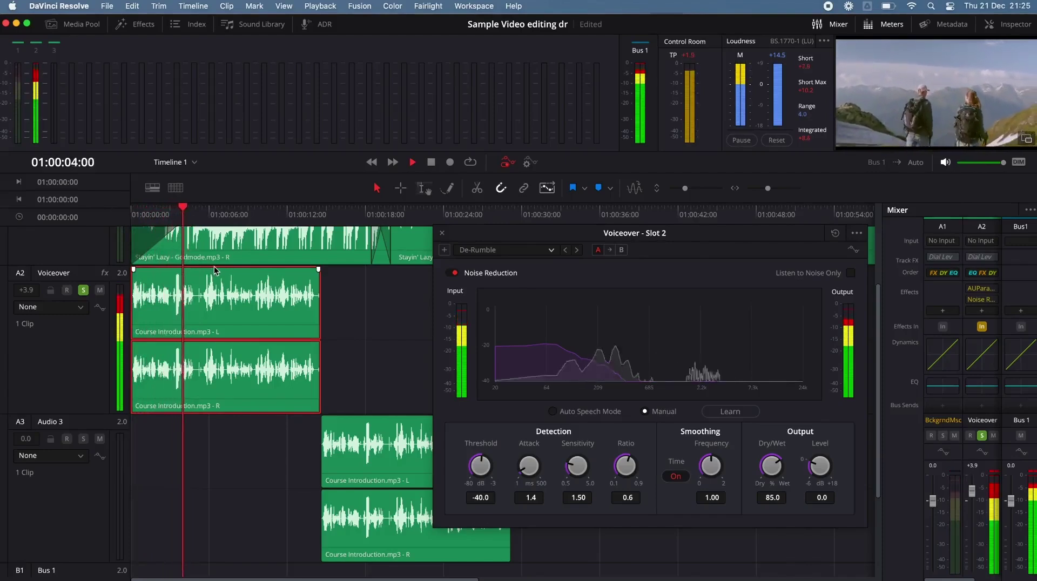
{"action": "key", "text": "space"}
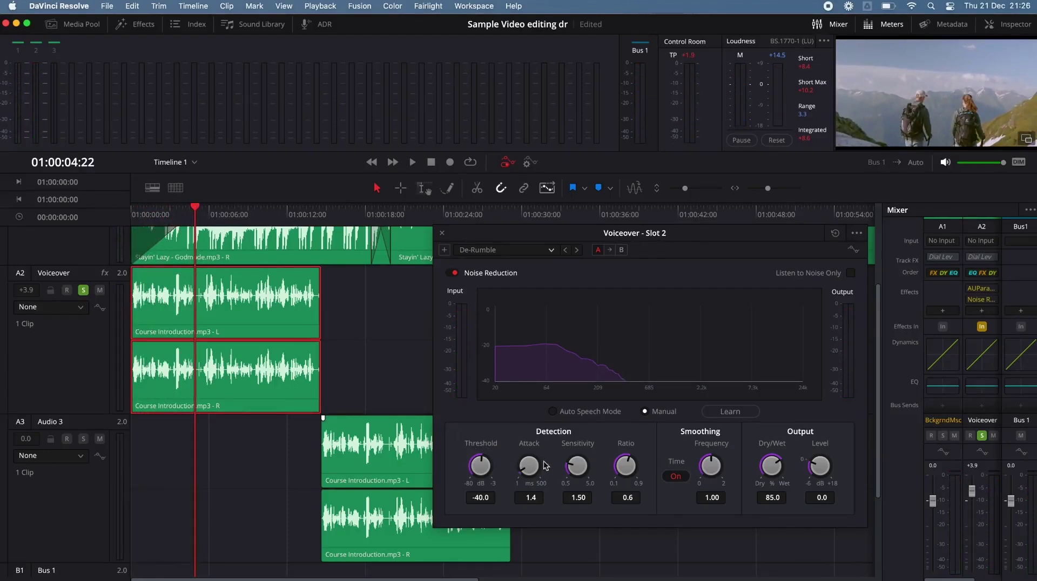
Step: Raise the Noise Reduction sensitivity to 2.82, play the voiceover from the start to check it and save the project
{"action": "left_click_drag", "start_coordinate": [572, 468], "coordinate": [619, 468]}
{"action": "left_click_drag", "start_coordinate": [197, 208], "coordinate": [121, 199]}
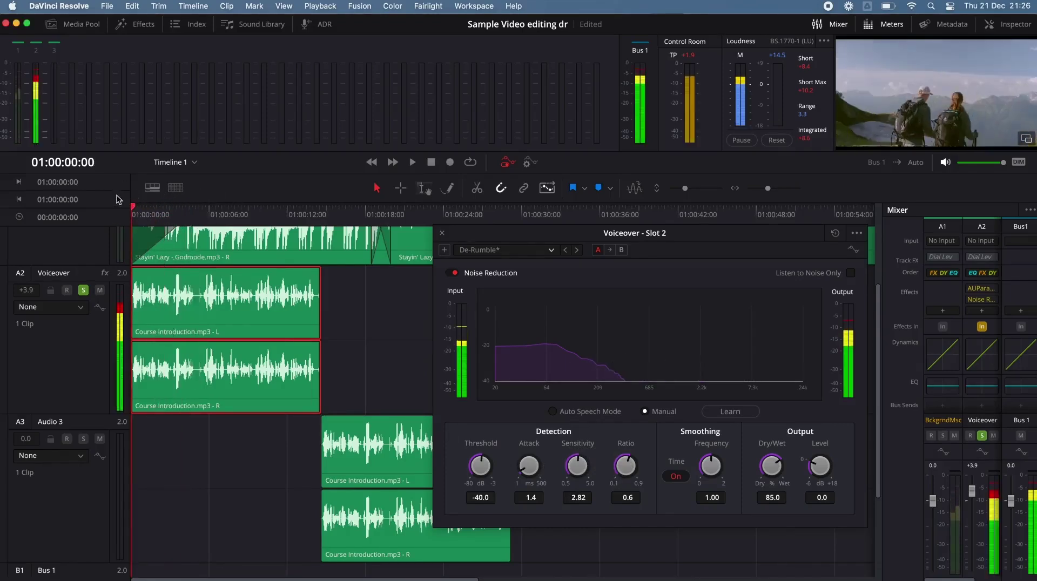
{"action": "key", "text": "space"}
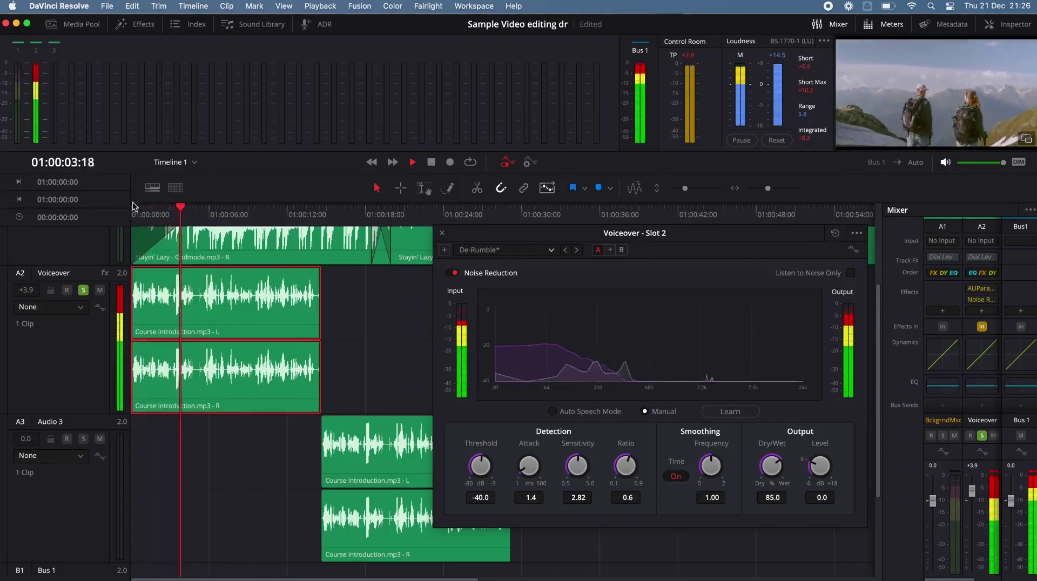
{"action": "key", "text": "space"}
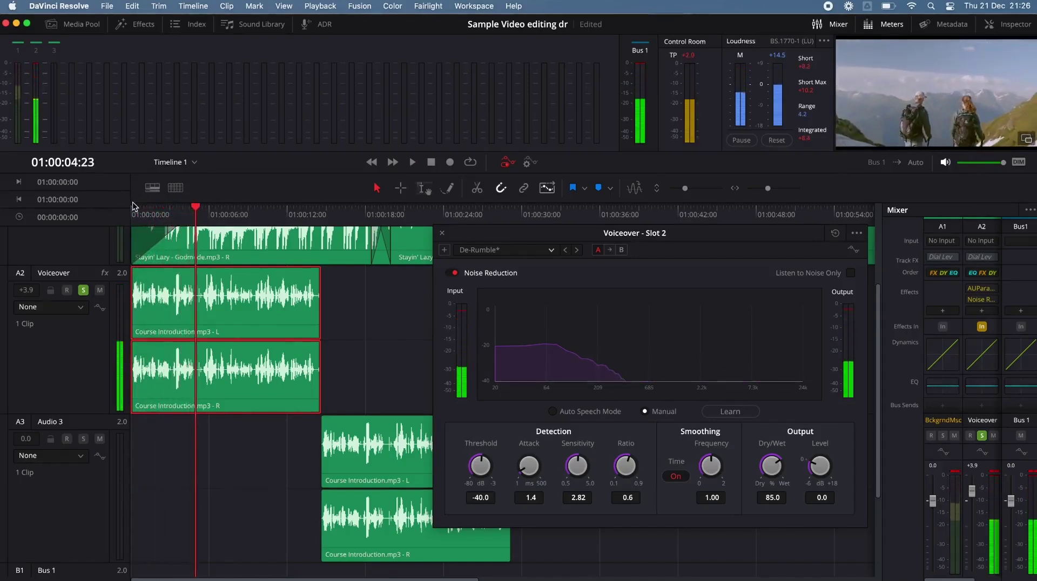
{"action": "key", "text": "super+s"}
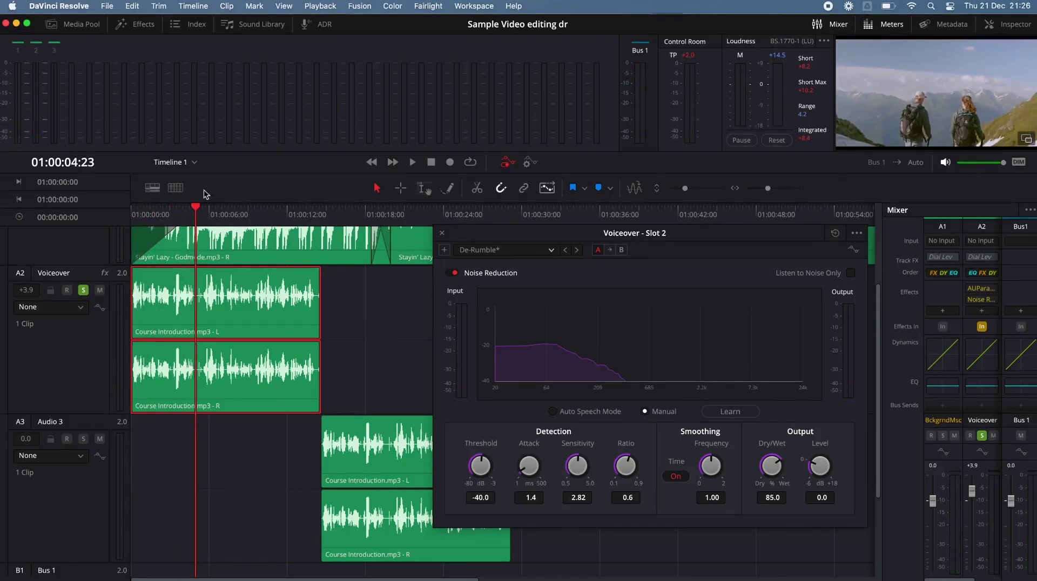
Step: Mute the Voiceover track, solo Audio 3 and play the untreated Course Introduction clip from its beginning for comparison
{"action": "left_click_drag", "start_coordinate": [196, 209], "coordinate": [322, 232]}
{"action": "key", "text": "space"}
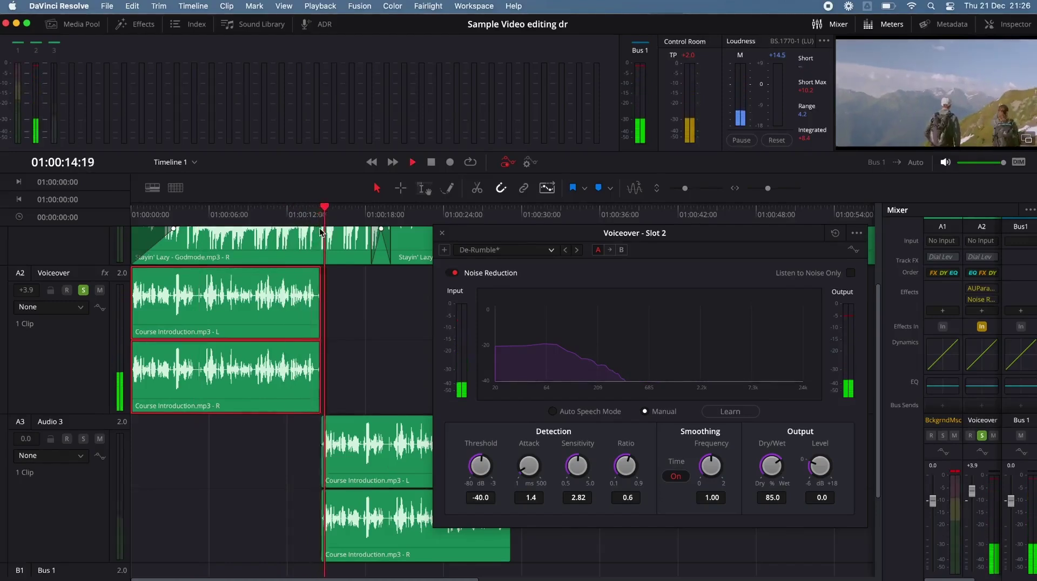
{"action": "key", "text": "space"}
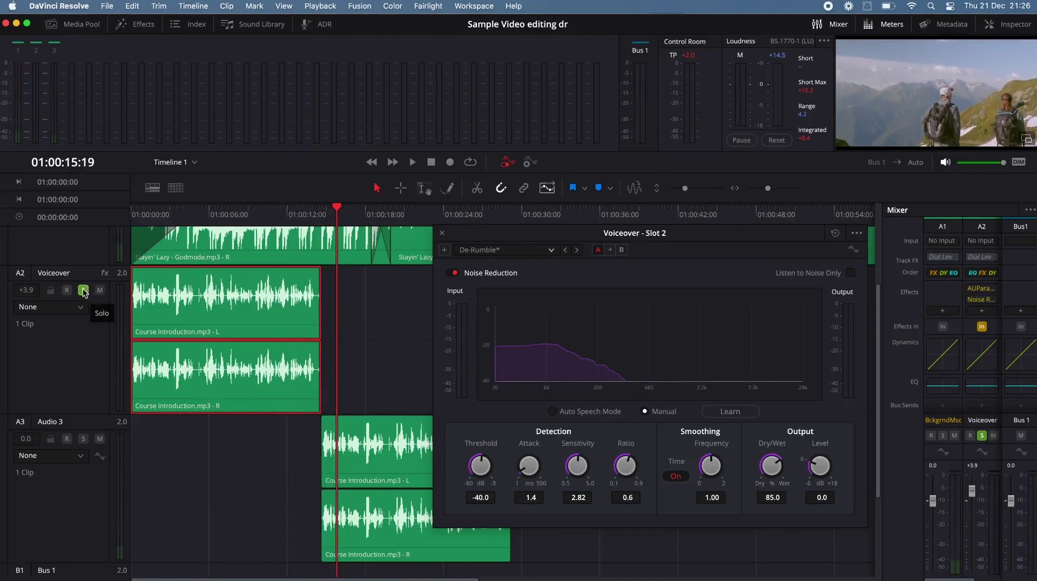
{"action": "left_click", "coordinate": [83, 291]}
{"action": "left_click", "coordinate": [99, 290]}
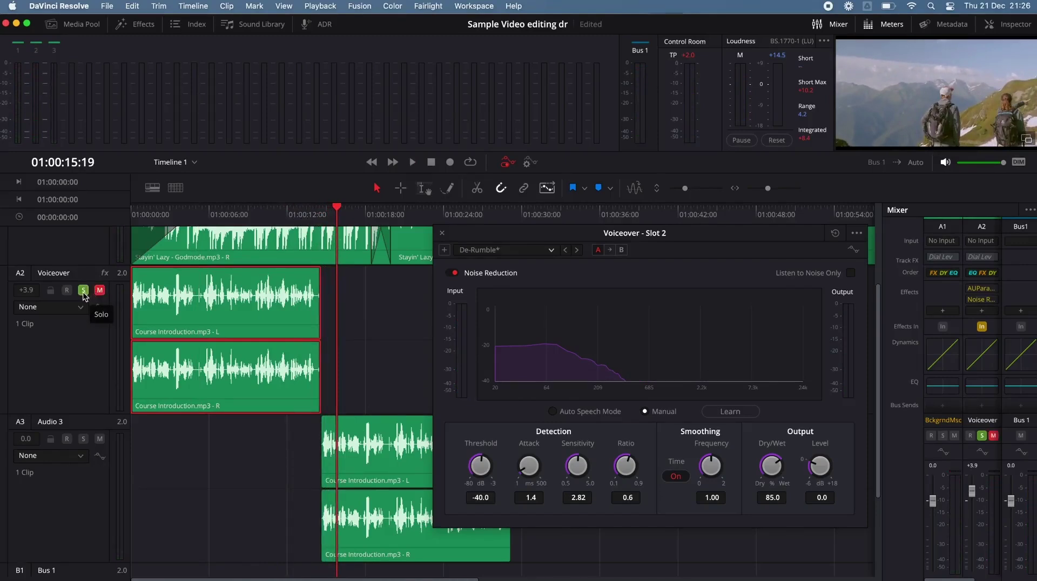
{"action": "left_click", "coordinate": [84, 439]}
{"action": "left_click_drag", "start_coordinate": [335, 210], "coordinate": [320, 206]}
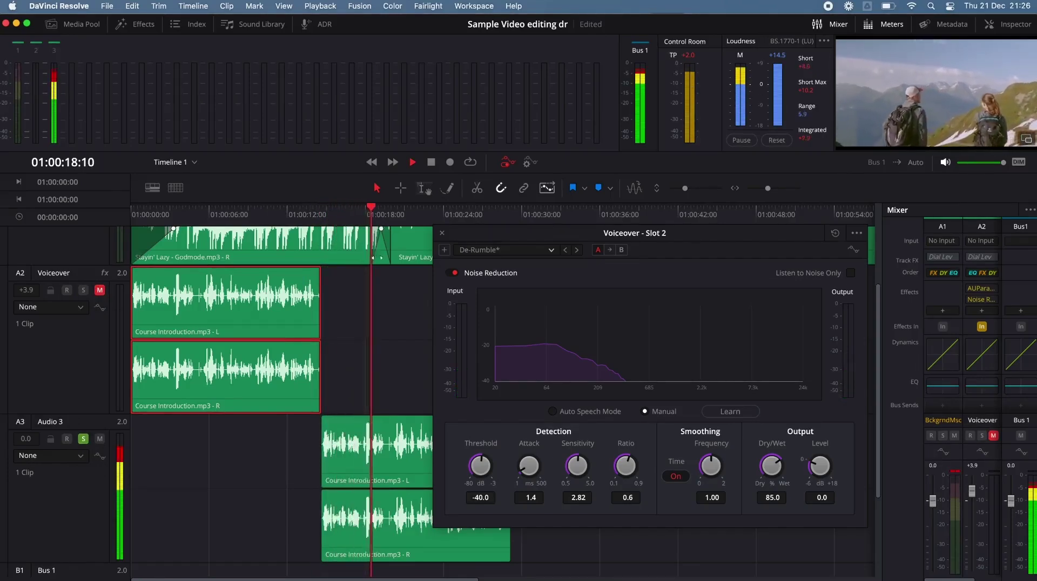
{"action": "key", "text": "space"}
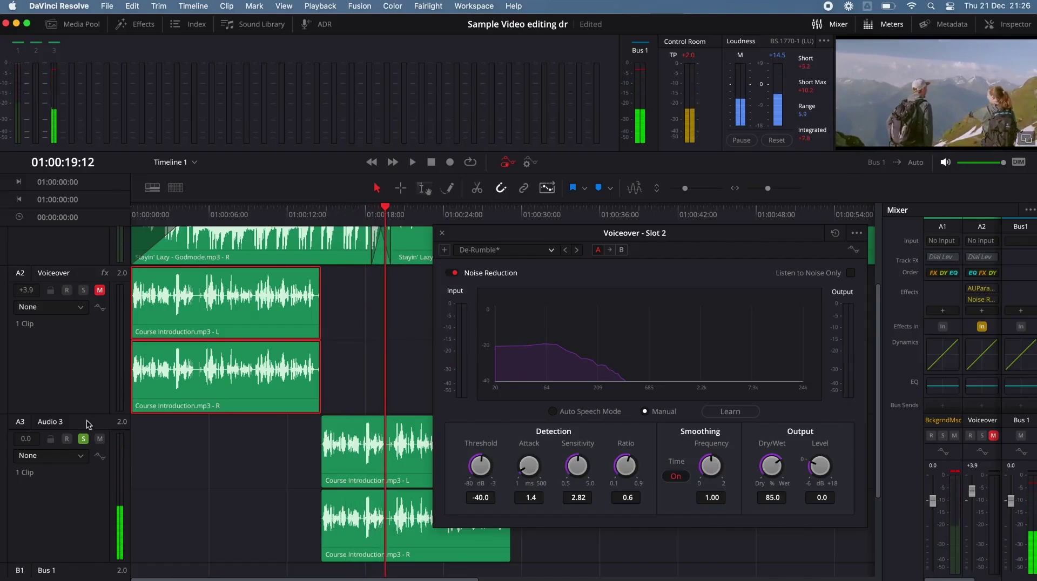
Step: Unsolo Audio 3, unmute and solo the Voiceover track, and play the noise-reduced voiceover from the timeline start
{"action": "left_click", "coordinate": [84, 439]}
{"action": "left_click", "coordinate": [99, 290]}
{"action": "left_click", "coordinate": [84, 290]}
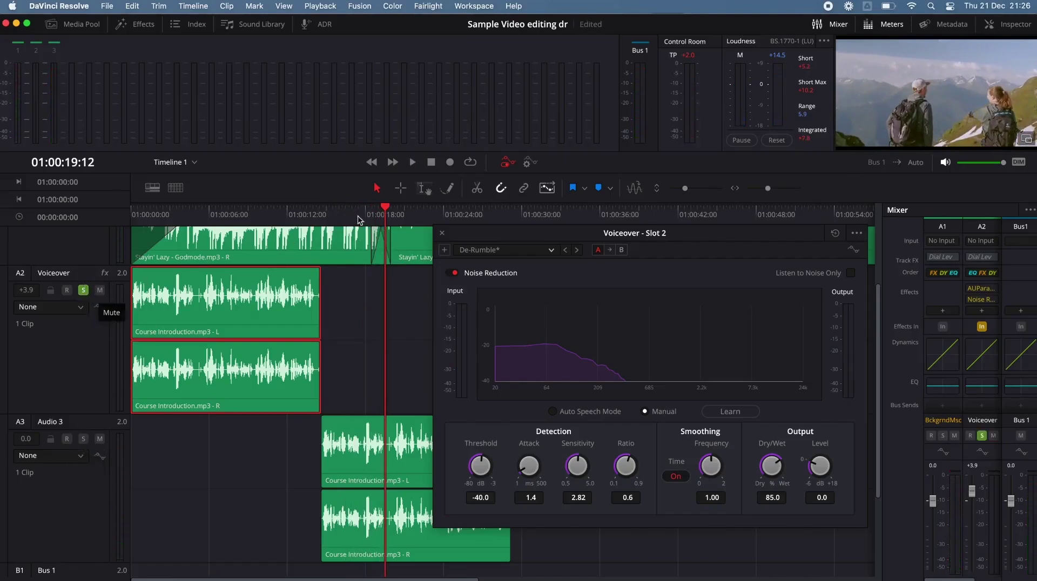
{"action": "left_click_drag", "start_coordinate": [386, 210], "coordinate": [132, 216]}
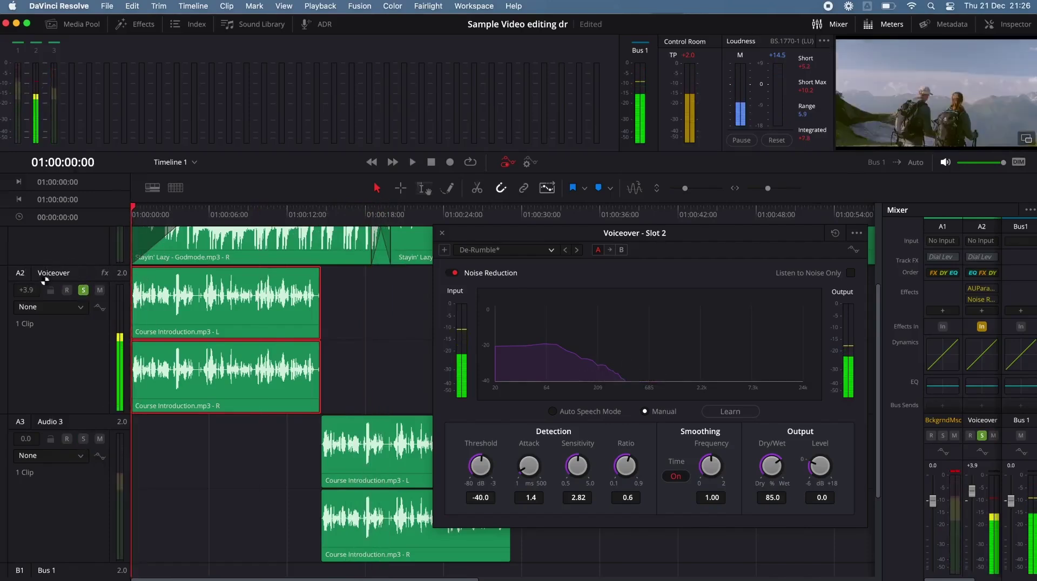
{"action": "key", "text": "space"}
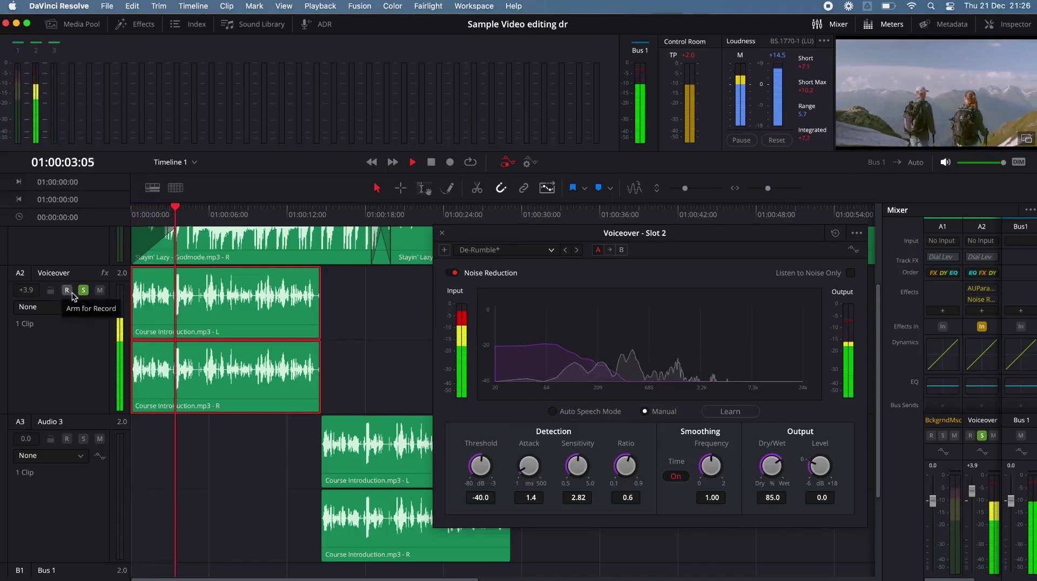
{"action": "key", "text": "space"}
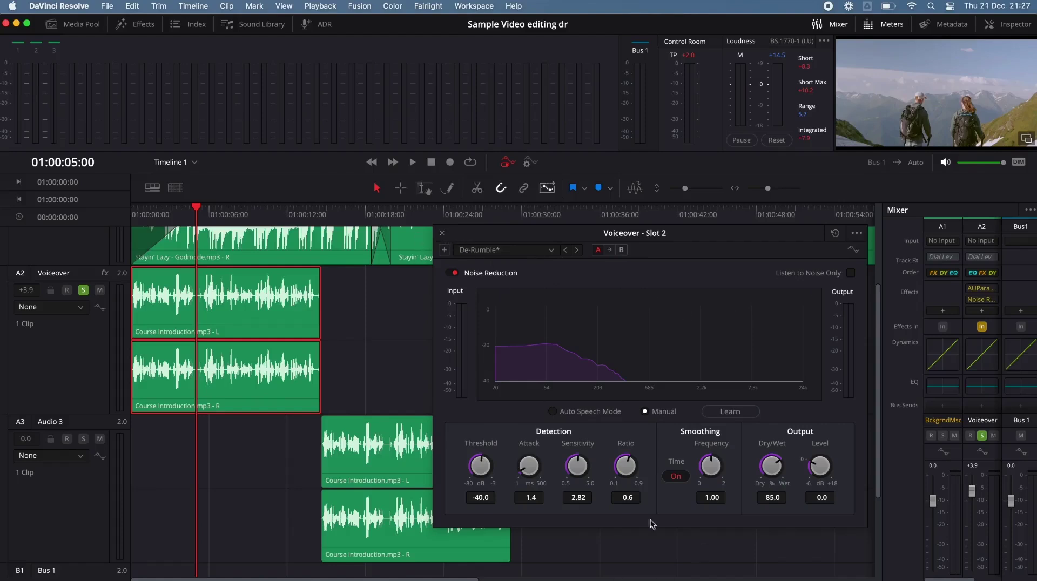
Step: Close the Noise Reduction settings, add a De-Esser effect to the Voiceover track and apply its Male ESS preset
{"action": "left_click", "coordinate": [443, 234]}
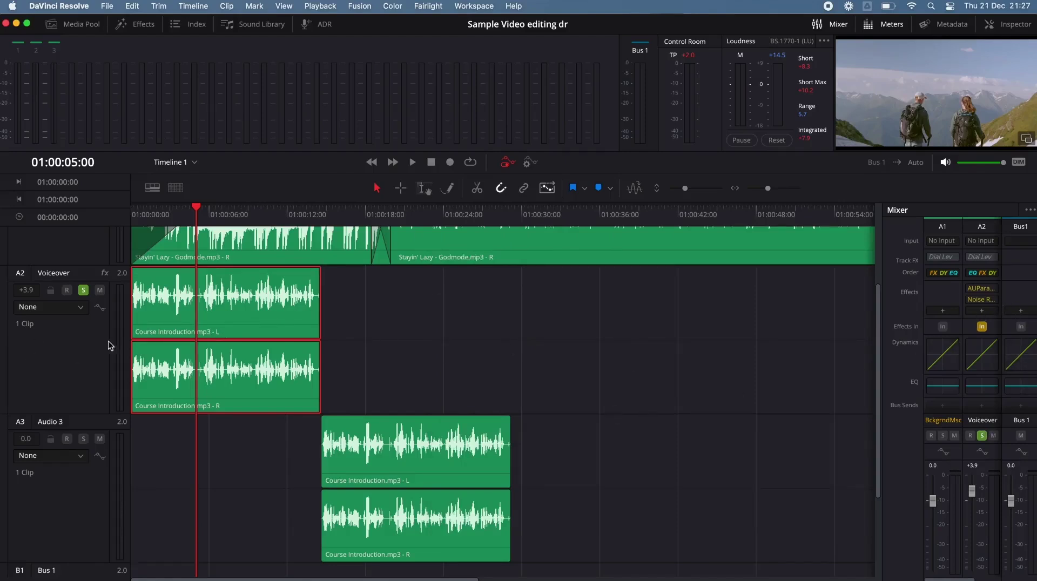
{"action": "mouse_move", "coordinate": [991, 303]}
{"action": "left_click", "coordinate": [982, 312]}
{"action": "mouse_move", "coordinate": [998, 411]}
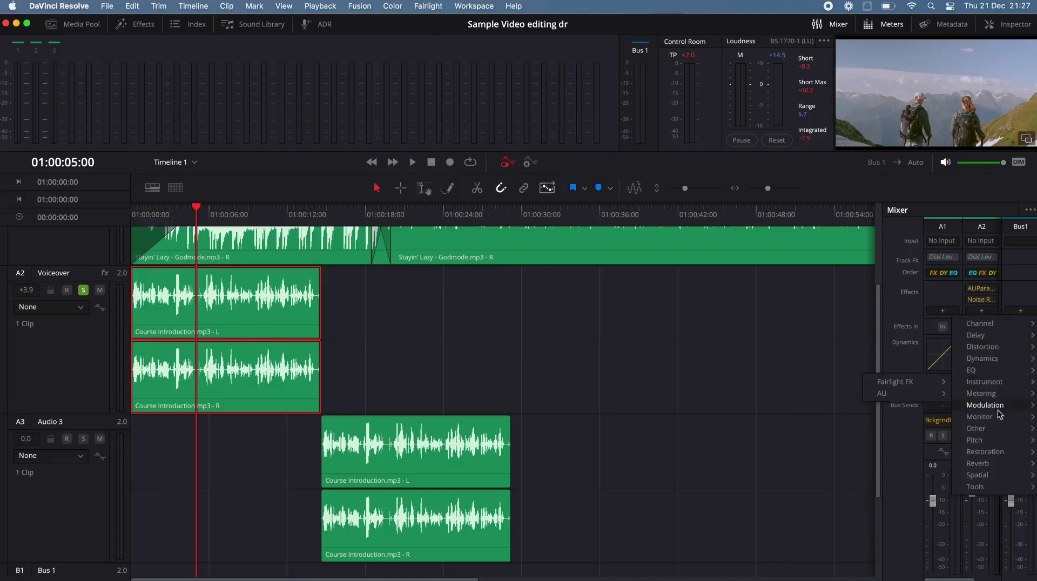
{"action": "mouse_move", "coordinate": [997, 453]}
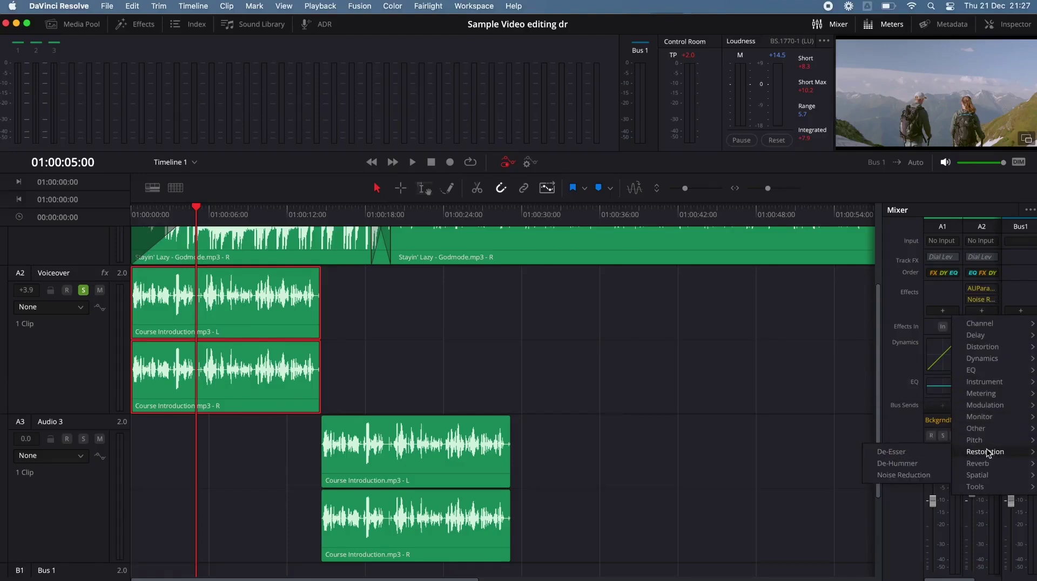
{"action": "left_click", "coordinate": [925, 457]}
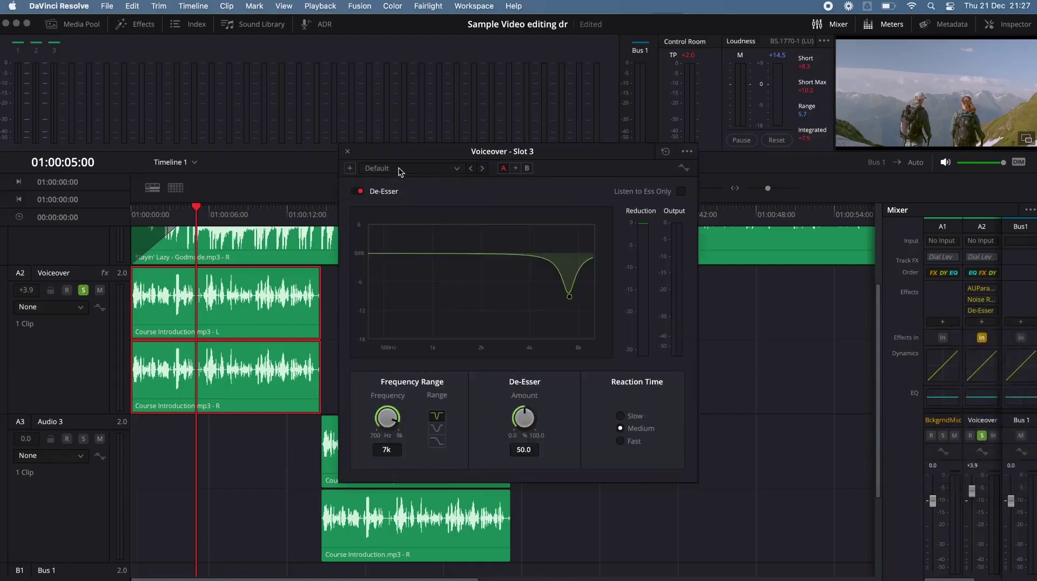
{"action": "left_click", "coordinate": [431, 173]}
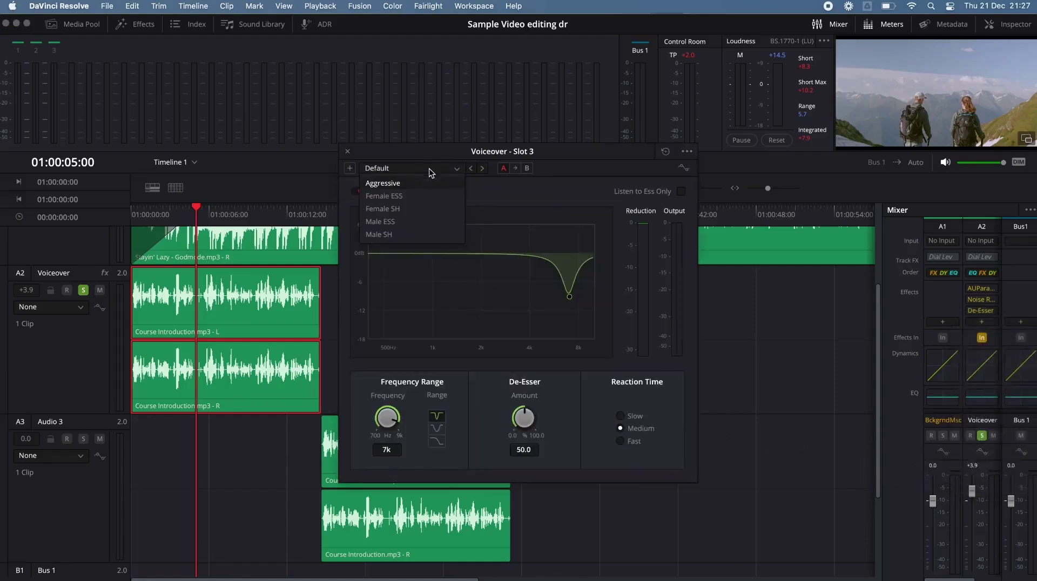
{"action": "left_click", "coordinate": [412, 221]}
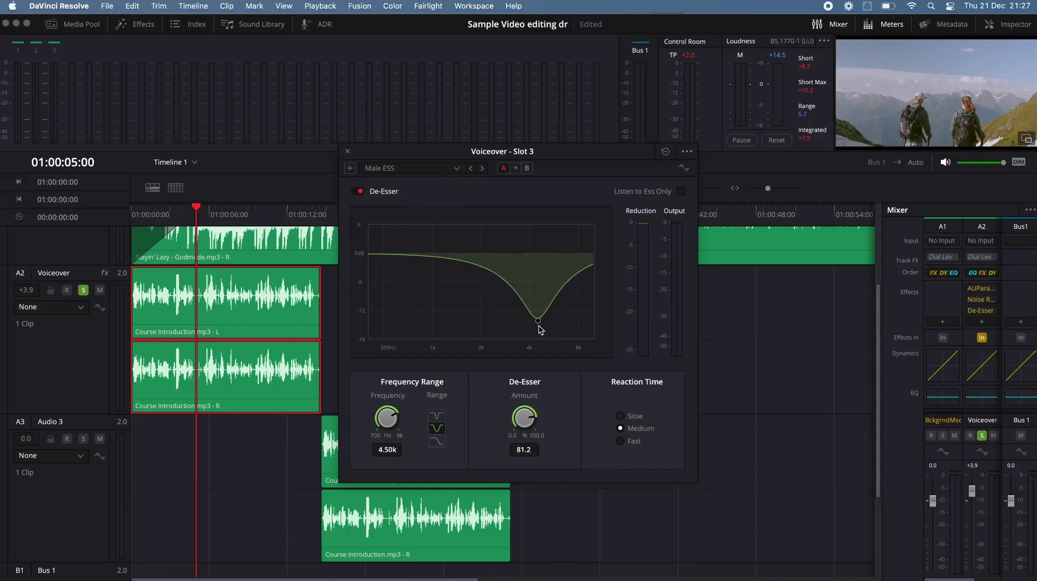
Step: Try De-Esser amounts of 63.2 and 91.2 on the Voiceover while listening to playback
{"action": "left_click_drag", "start_coordinate": [534, 422], "coordinate": [498, 414]}
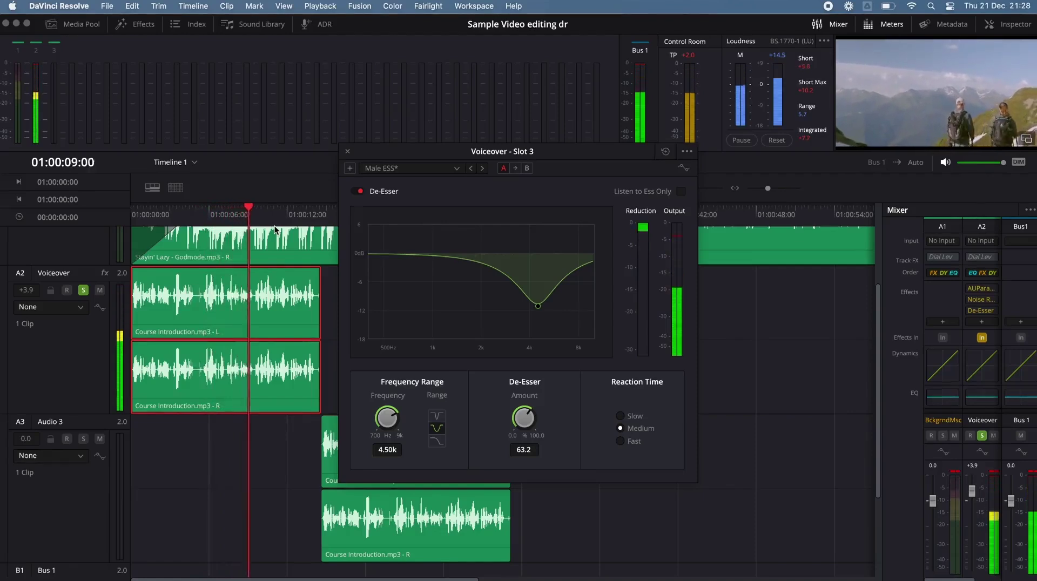
{"action": "key", "text": "space"}
{"action": "left_click_drag", "start_coordinate": [538, 308], "coordinate": [539, 328]}
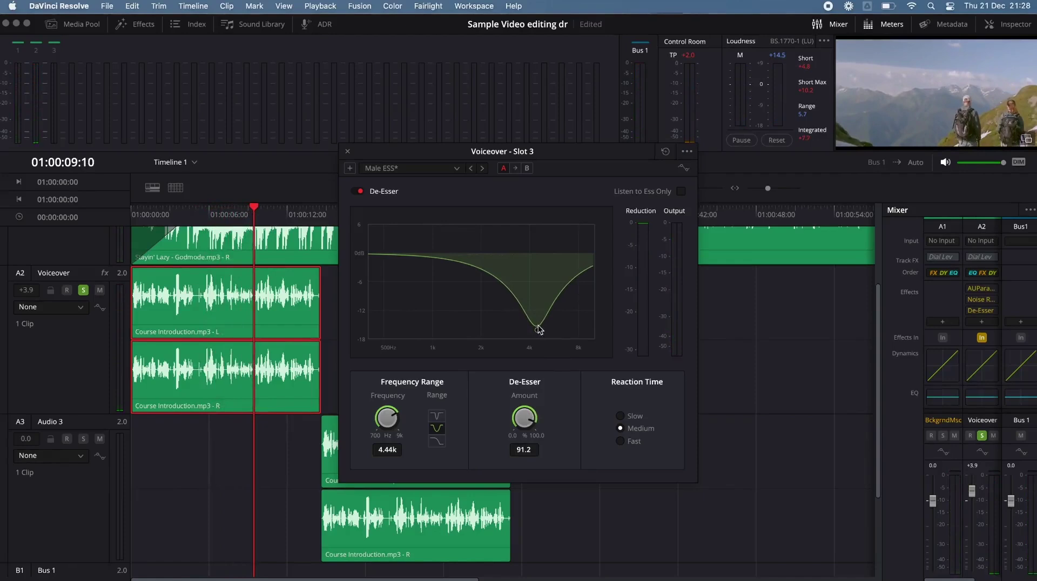
{"action": "key", "text": "space"}
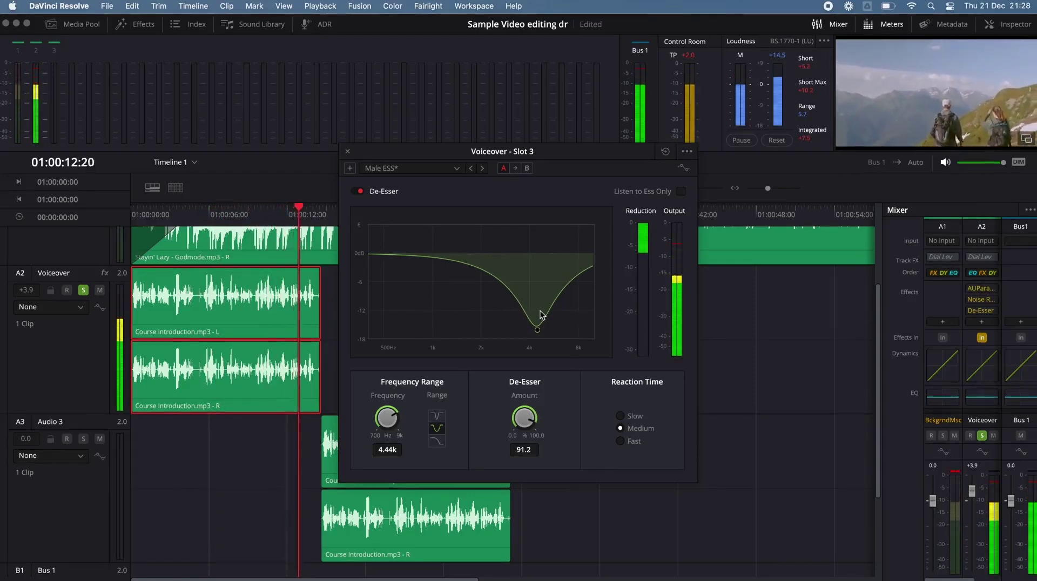
{"action": "key", "text": "space"}
Step: Set the De-Esser to a frequency of 4.70k and an amount of 81.0, and replay the end of the voiceover
{"action": "mouse_move", "coordinate": [538, 327]}
{"action": "left_mouse_down"}
{"action": "mouse_move", "coordinate": [542, 315]}
{"action": "mouse_move", "coordinate": [533, 324]}
{"action": "left_mouse_up"}
{"action": "key", "text": "space"}
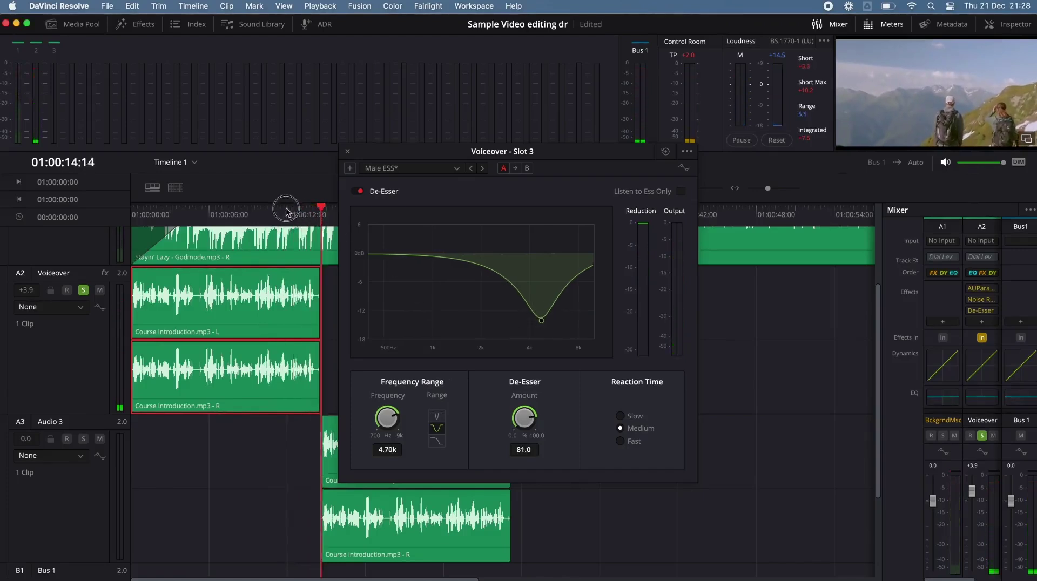
{"action": "left_click", "coordinate": [270, 210]}
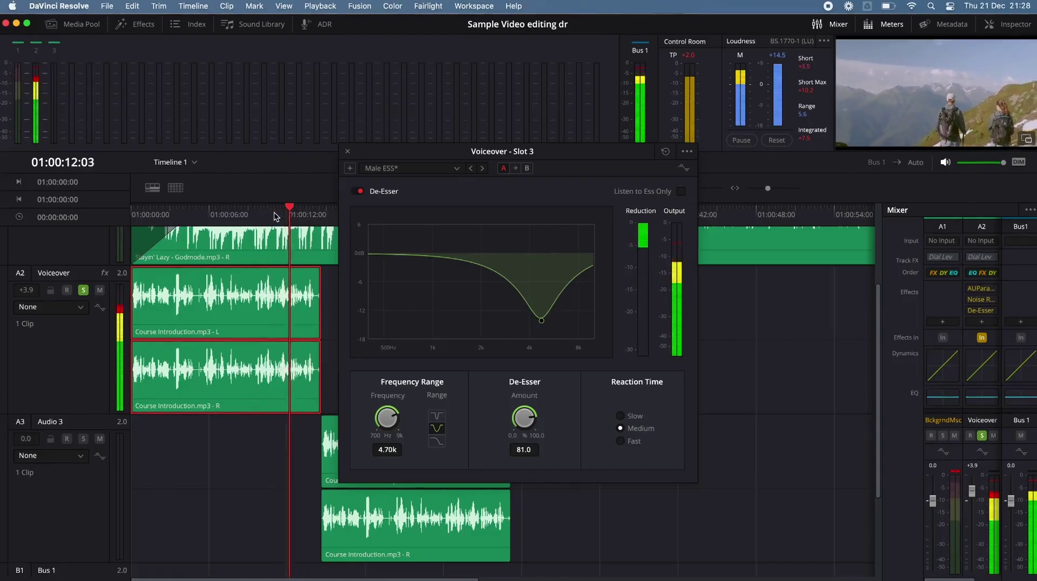
{"action": "key", "text": "space"}
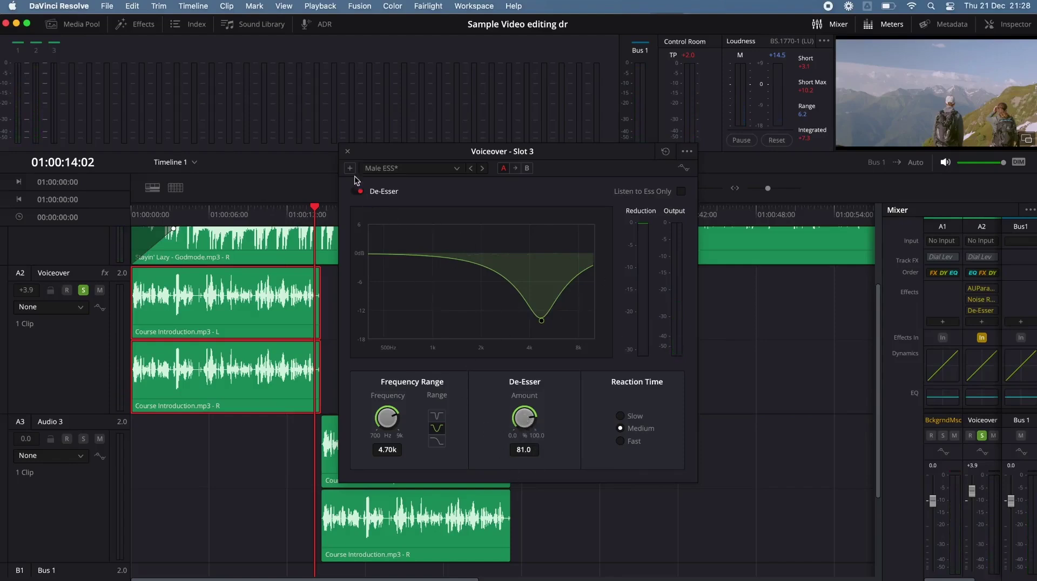
{"action": "left_click", "coordinate": [348, 152]}
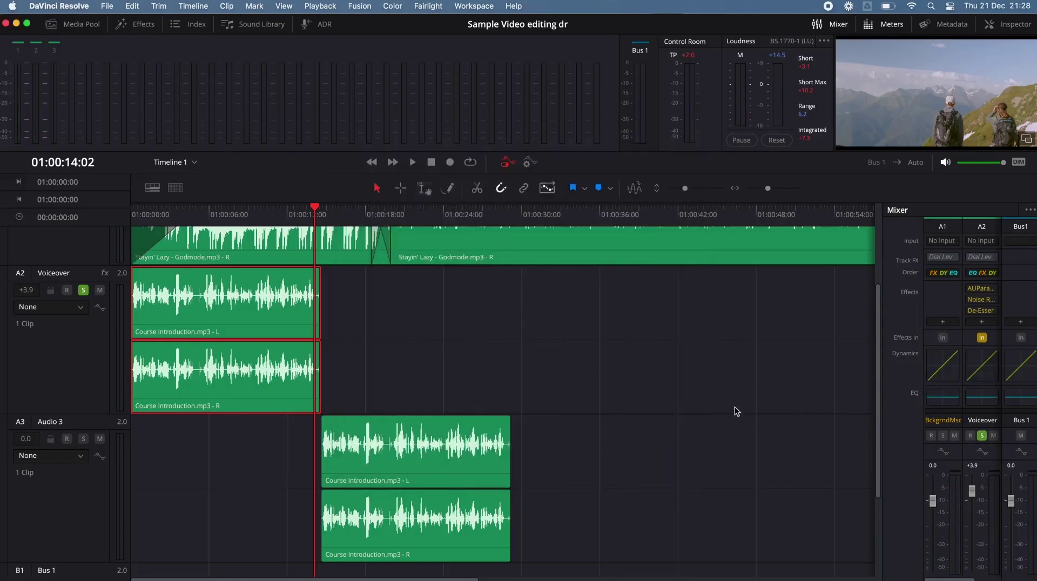
Step: Apply the Dialog - Basic preset to the Voiceover track's Dynamics
{"action": "double_click", "coordinate": [982, 363]}
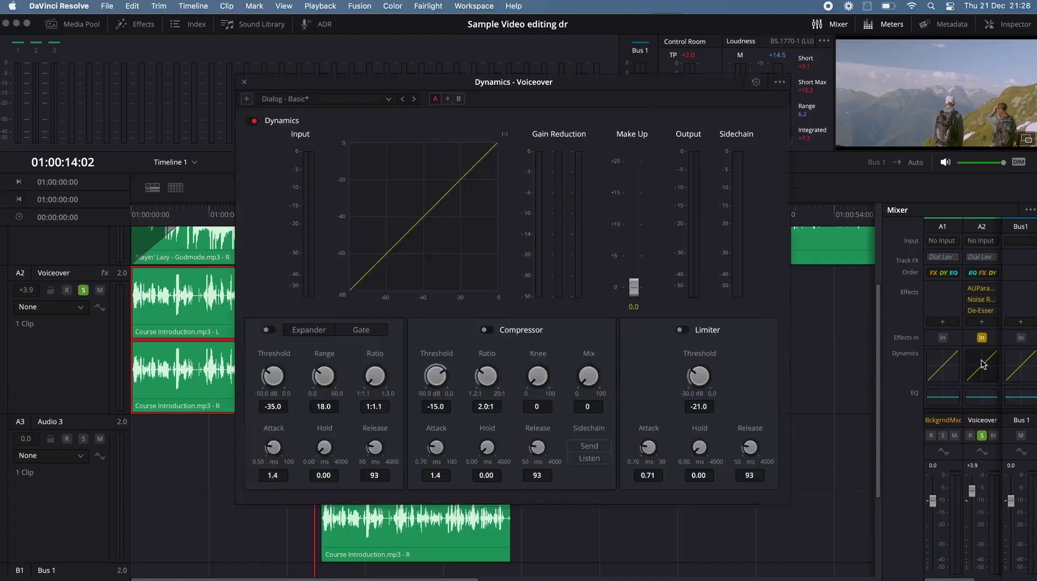
{"action": "left_click_drag", "start_coordinate": [562, 82], "coordinate": [742, 140]}
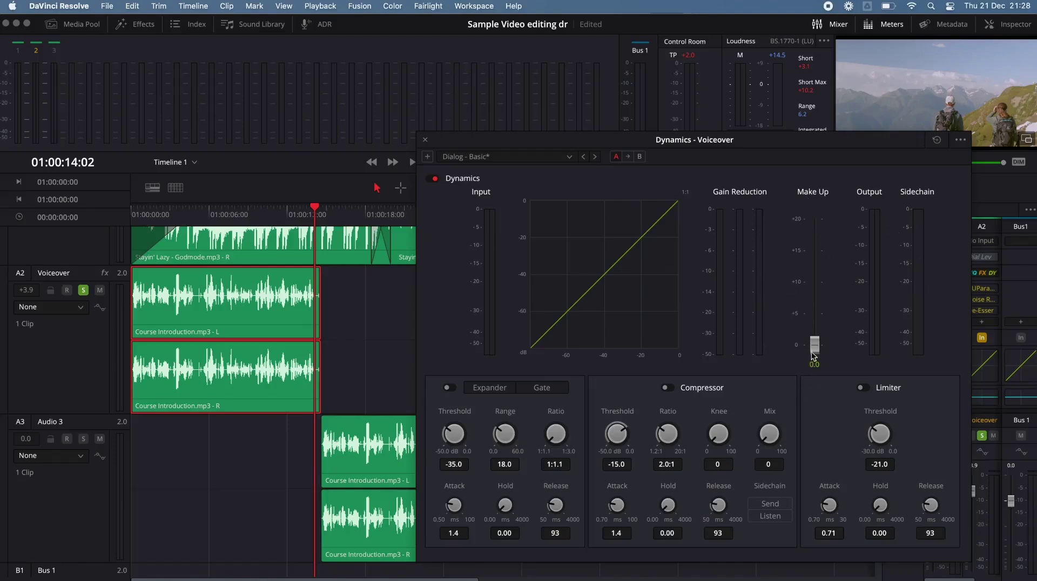
{"action": "mouse_move", "coordinate": [816, 346]}
{"action": "left_mouse_down"}
{"action": "mouse_move", "coordinate": [813, 301]}
{"action": "mouse_move", "coordinate": [805, 359]}
{"action": "mouse_move", "coordinate": [815, 283]}
{"action": "mouse_move", "coordinate": [820, 361]}
{"action": "left_mouse_up"}
{"action": "left_click", "coordinate": [538, 157]}
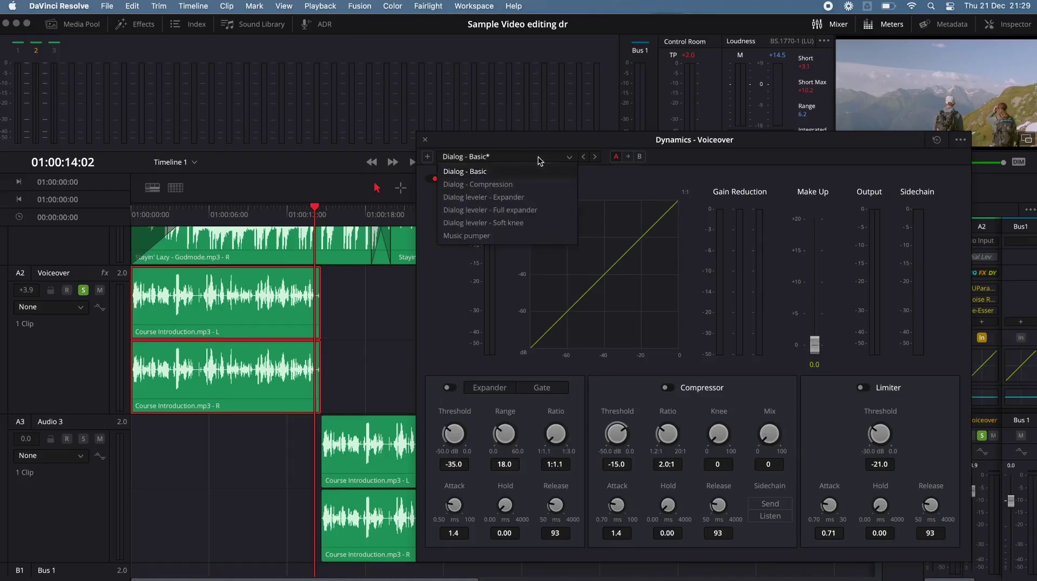
{"action": "left_click", "coordinate": [484, 174]}
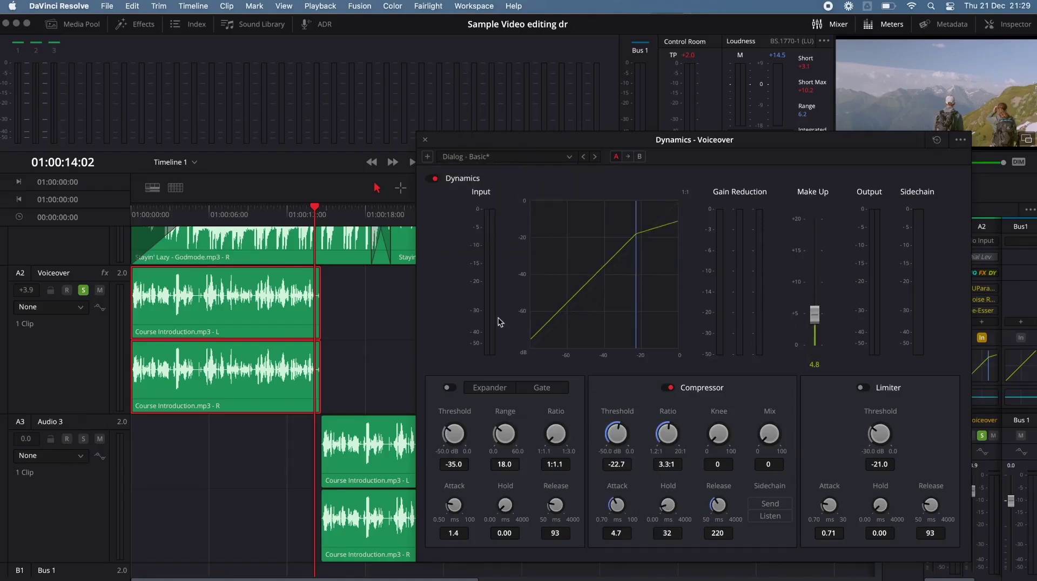
Step: Play the compressed voiceover from the timeline start, and stop playback past the end of its clip
{"action": "left_click_drag", "start_coordinate": [319, 211], "coordinate": [88, 205]}
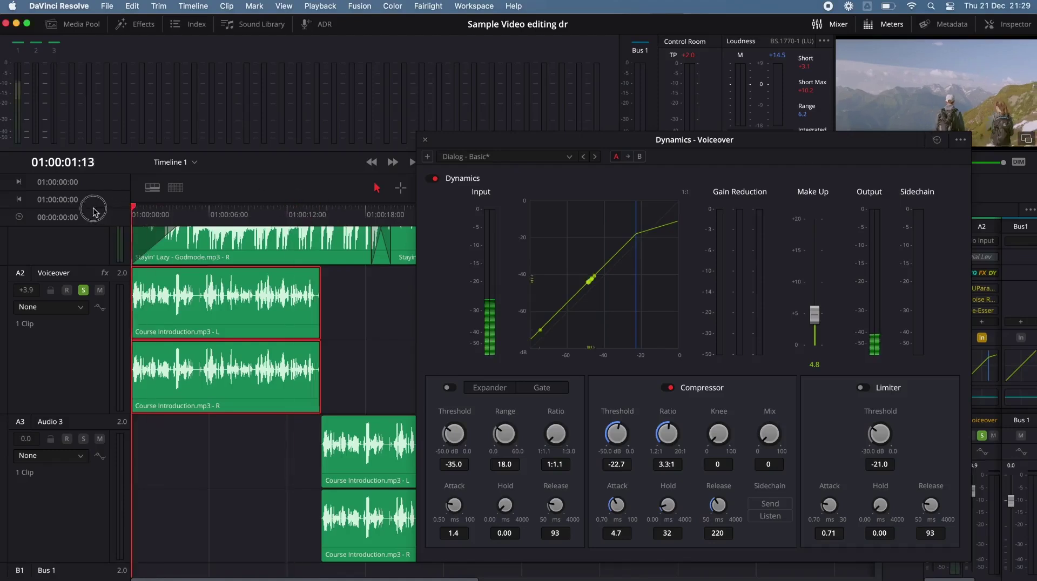
{"action": "key", "text": "space"}
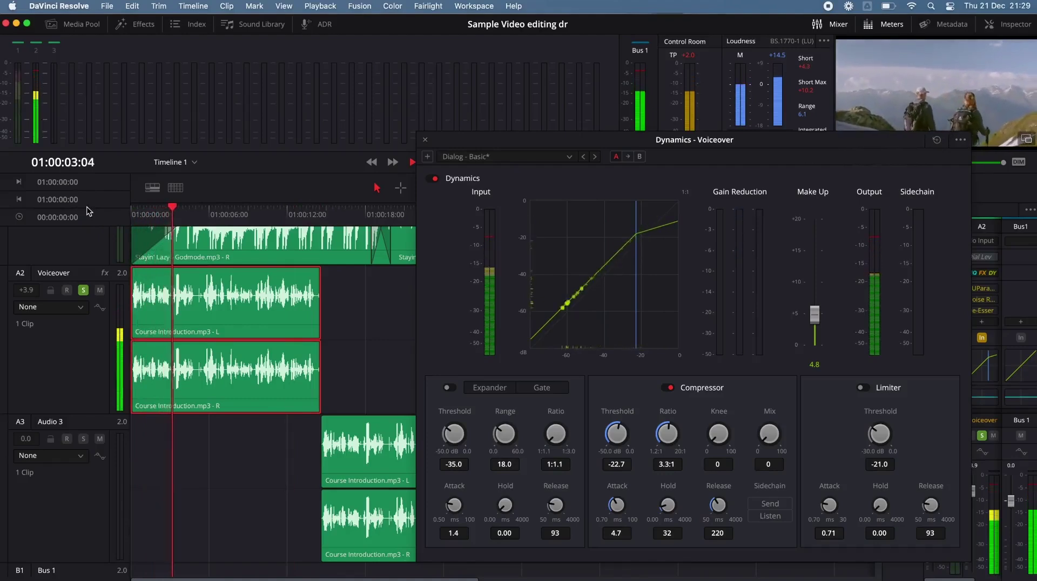
{"action": "key", "text": "space"}
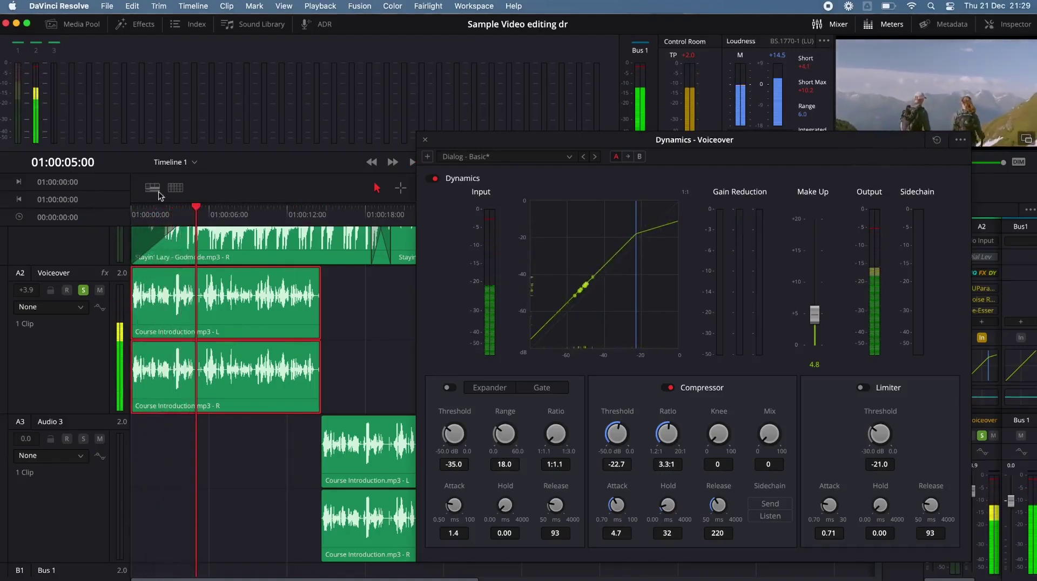
{"action": "left_click_drag", "start_coordinate": [196, 209], "coordinate": [316, 243]}
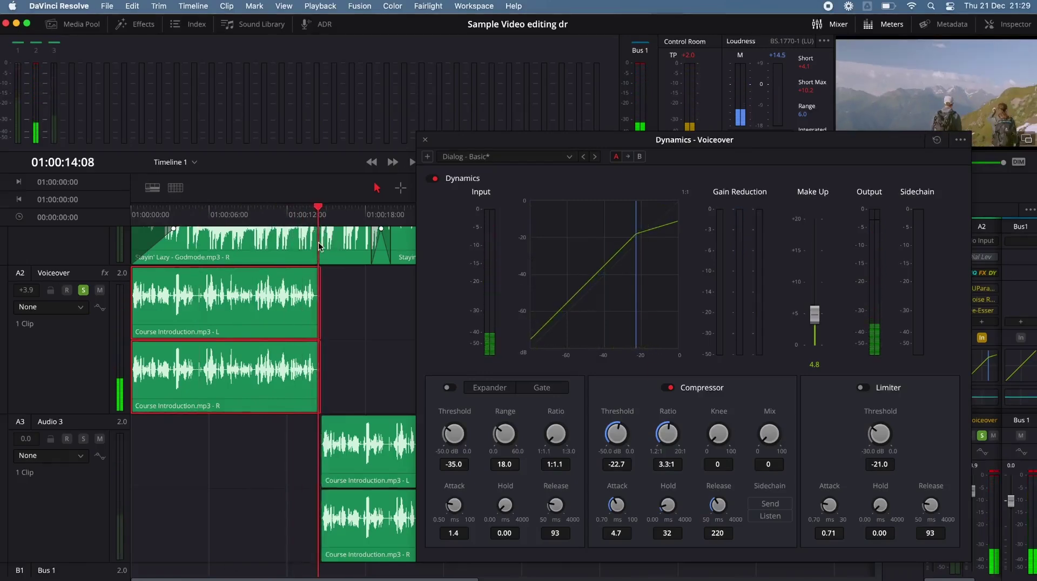
{"action": "key", "text": "space"}
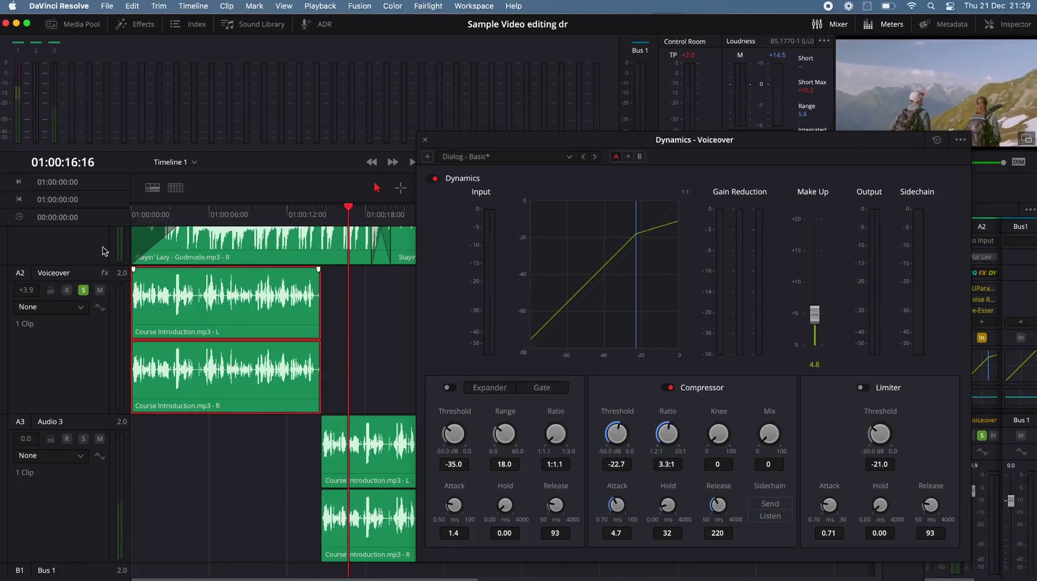
Step: Solo Audio 3 instead of the Voiceover track, play its untreated clip from the beginning and save the project
{"action": "left_click", "coordinate": [83, 291]}
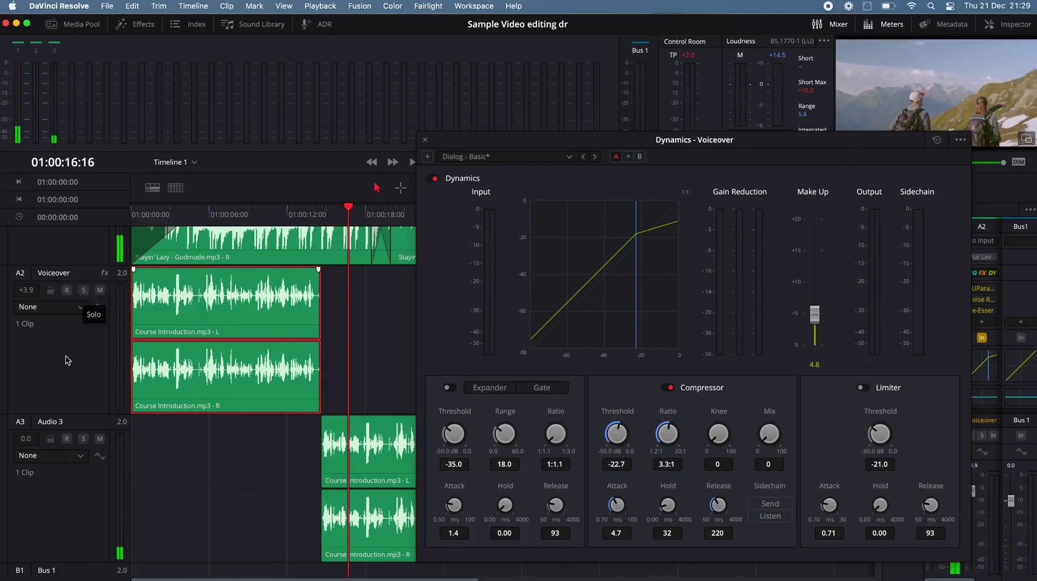
{"action": "left_click", "coordinate": [83, 438]}
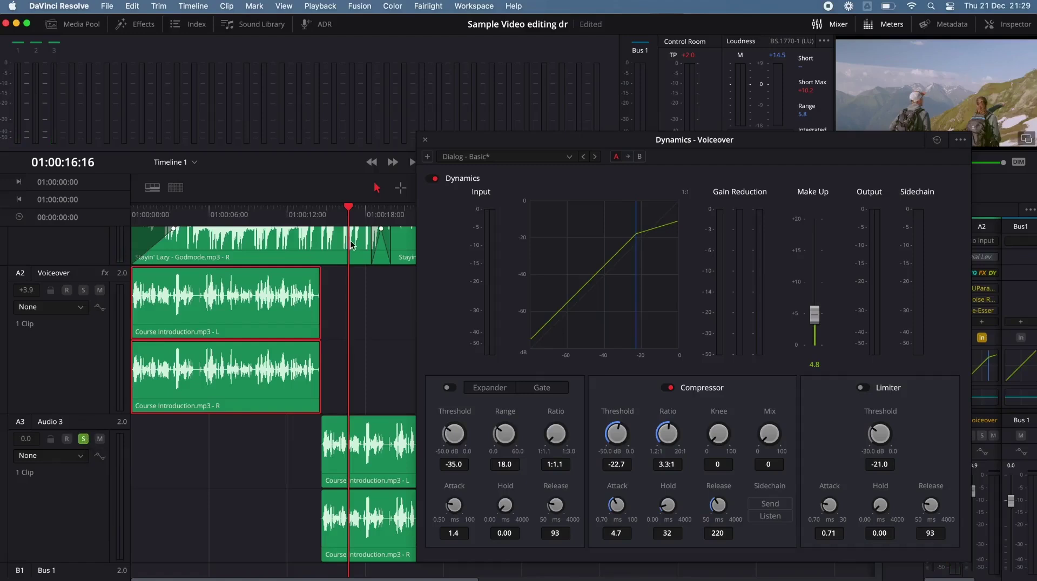
{"action": "left_click_drag", "start_coordinate": [348, 205], "coordinate": [322, 206]}
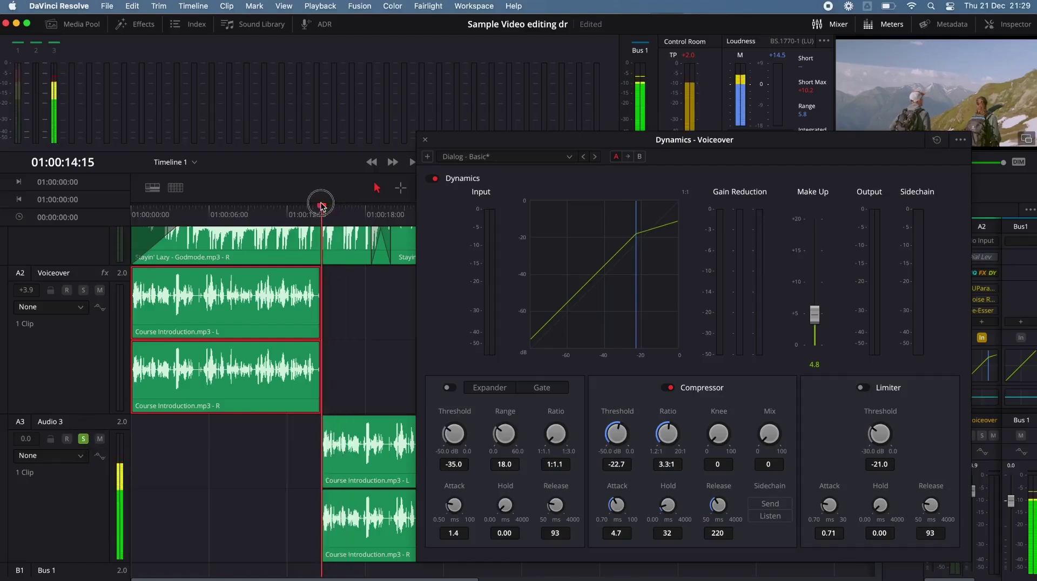
{"action": "key", "text": "space"}
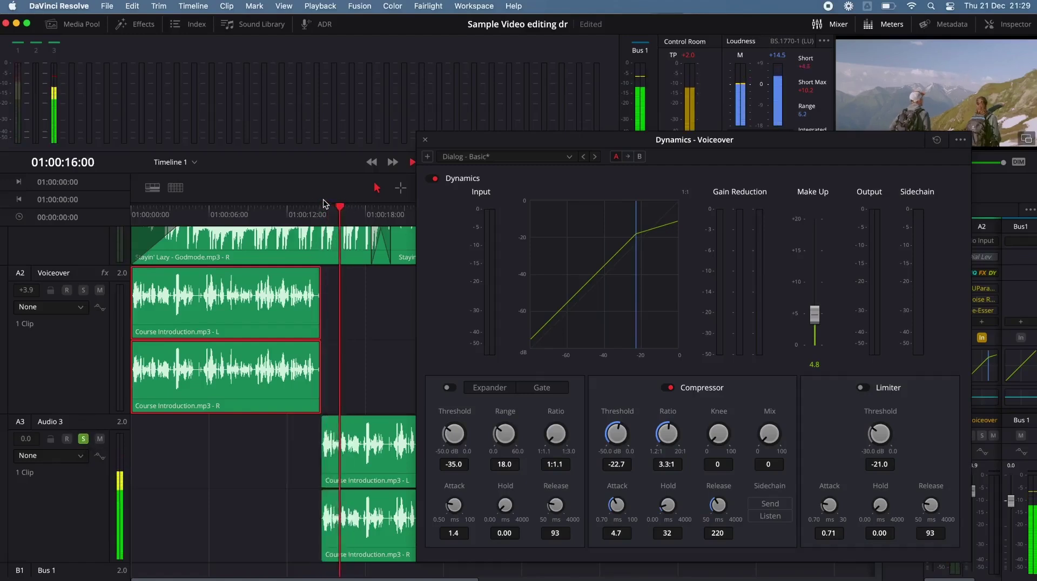
{"action": "key", "text": "space"}
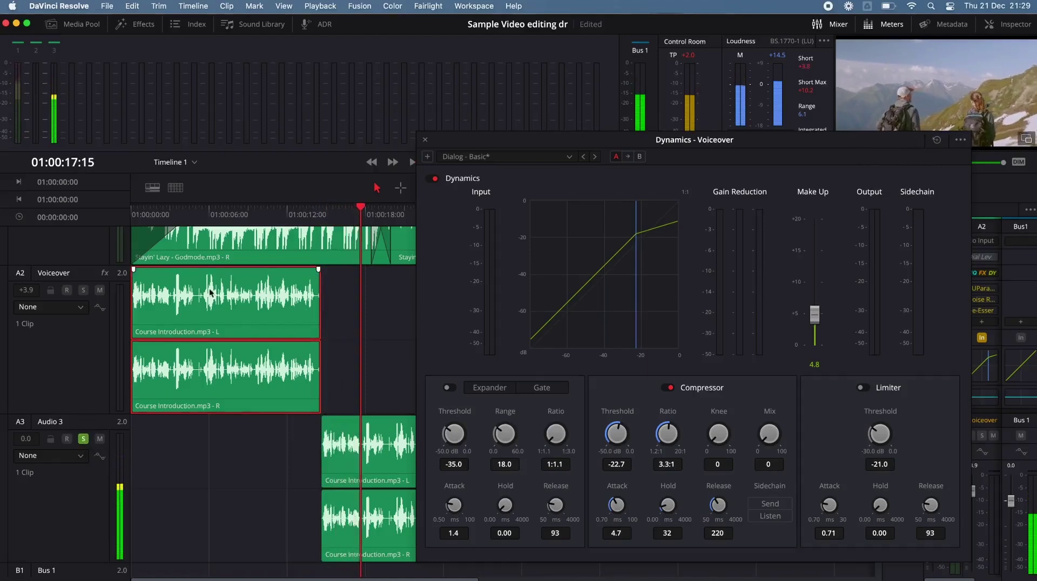
{"action": "key", "text": "super+s"}
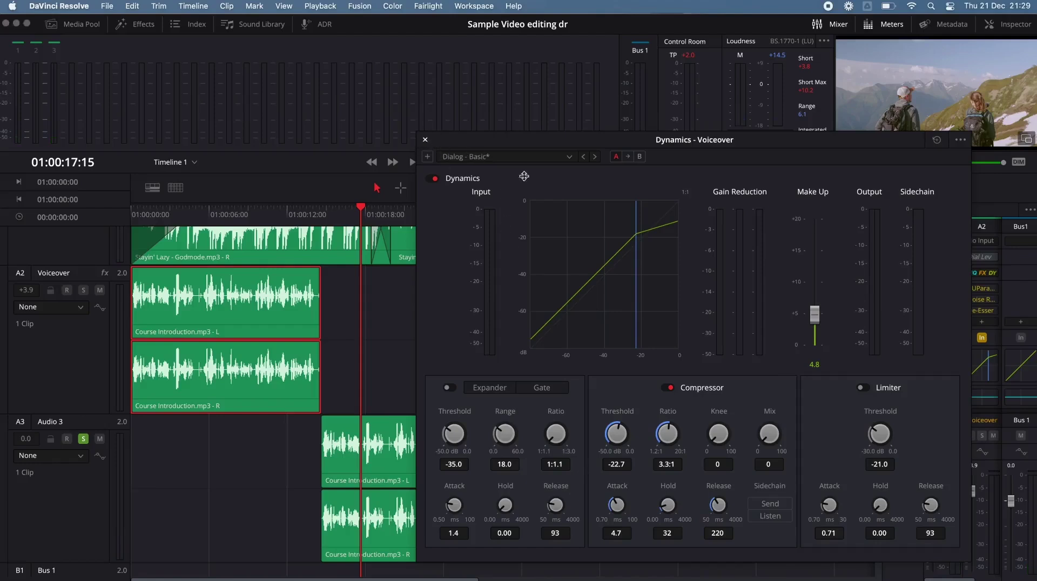
{"action": "left_click", "coordinate": [426, 141]}
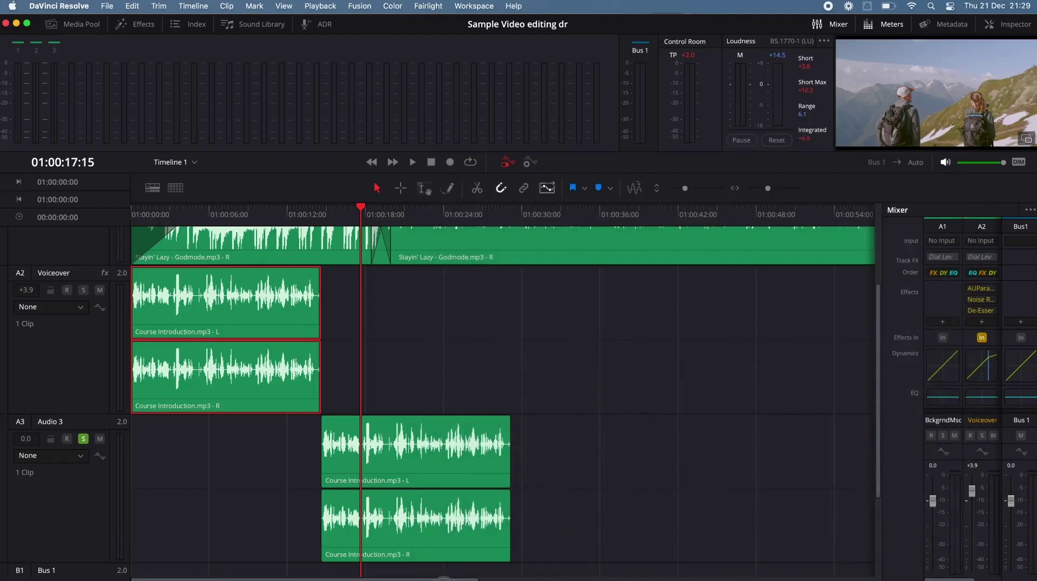
Step: On the Edit page, toggle the Equalizer of the Voiceover's Course Introduction clip on and off, and return to Fairlight
{"action": "key", "text": "shift+4"}
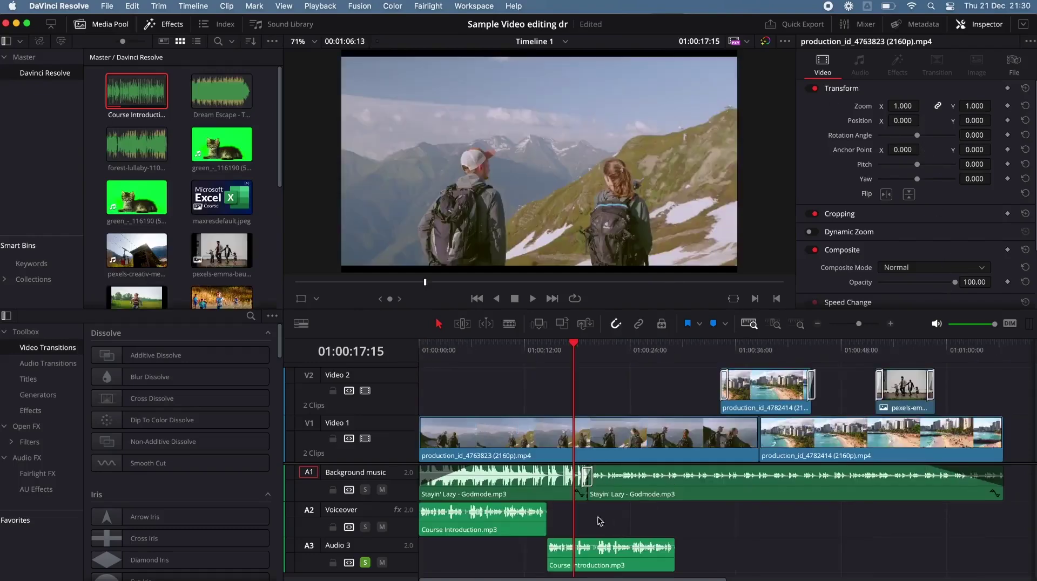
{"action": "left_click", "coordinate": [518, 522]}
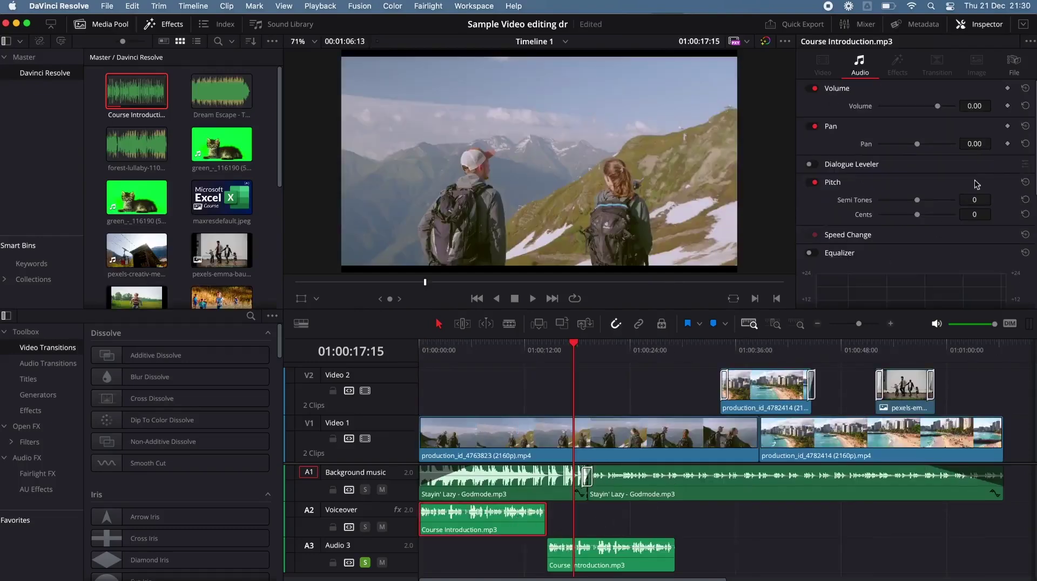
{"action": "scroll", "coordinate": [938, 167], "scroll_direction": "down", "scroll_amount": 5}
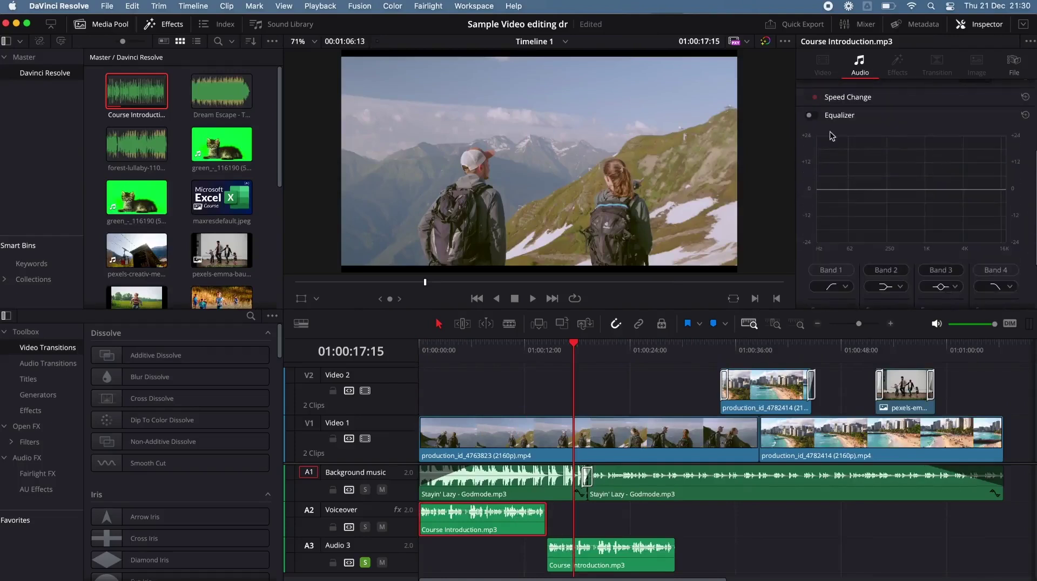
{"action": "left_click", "coordinate": [812, 116]}
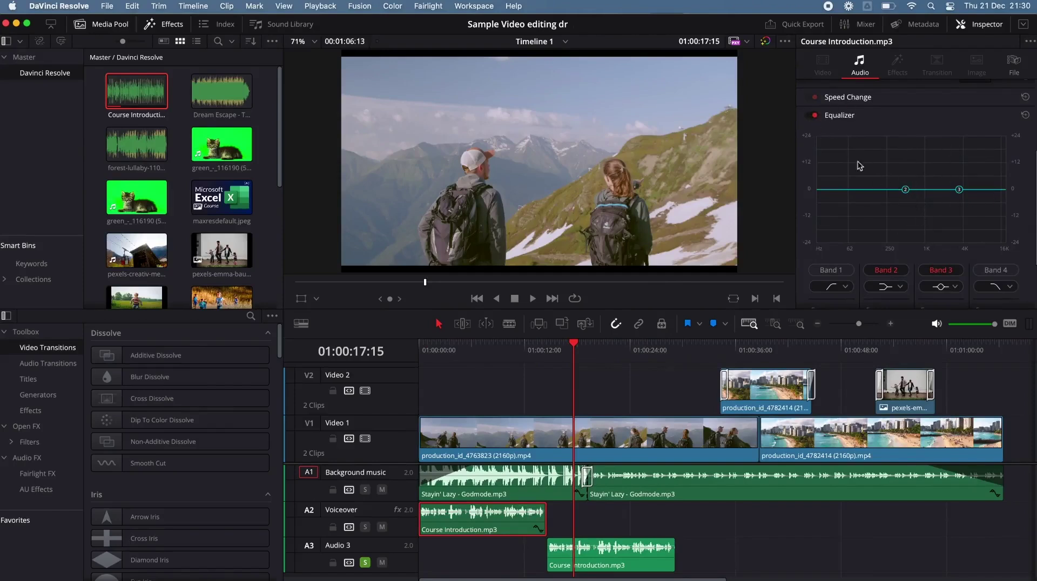
{"action": "left_click", "coordinate": [815, 116]}
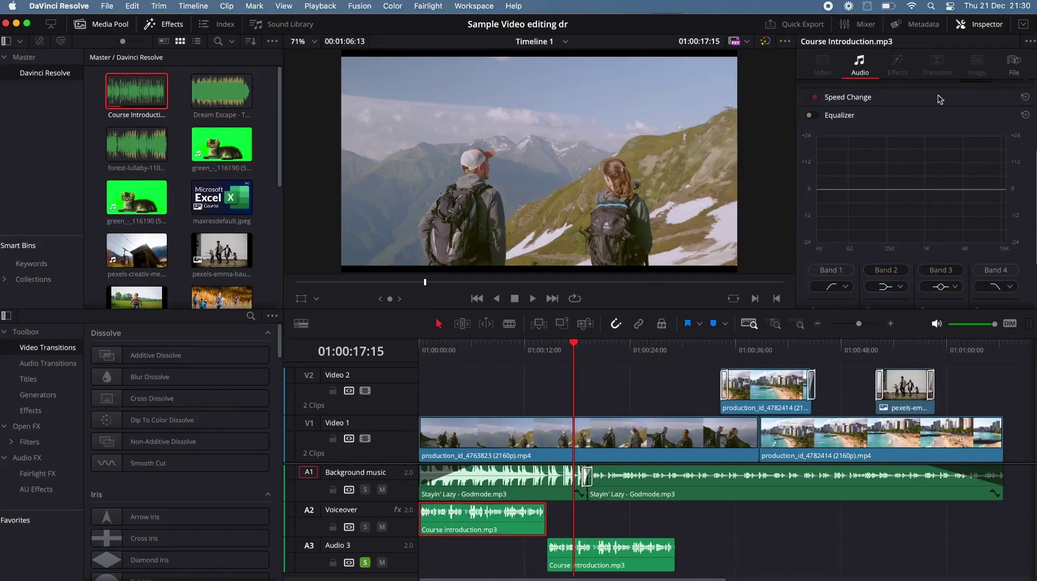
{"action": "key", "text": "shift+7"}
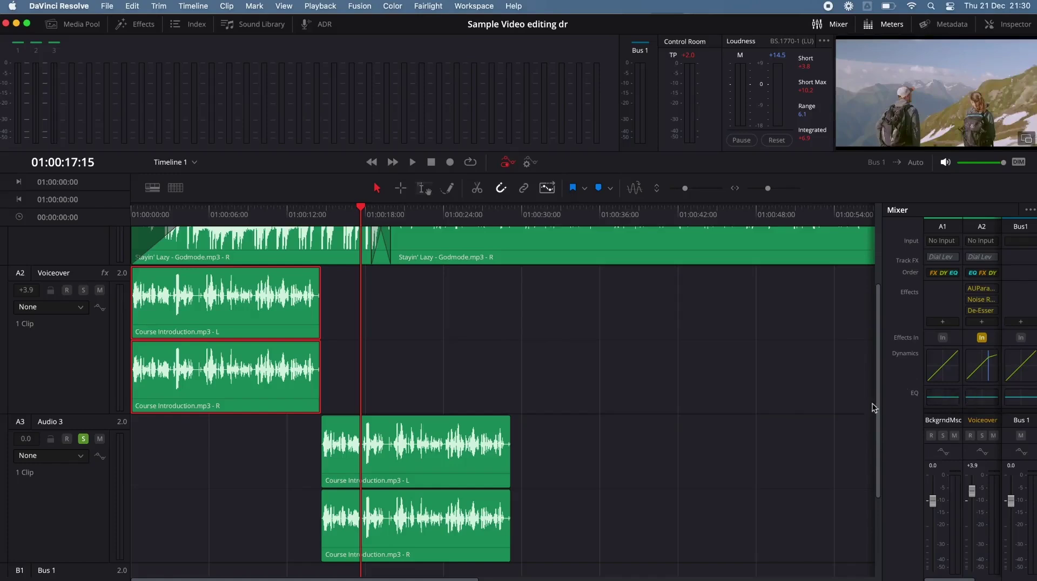
Step: Open the Voiceover track's Equalizer, return the playhead to the timeline start and boost Band 2 to +8.3 dB at 111 Hz
{"action": "double_click", "coordinate": [982, 400]}
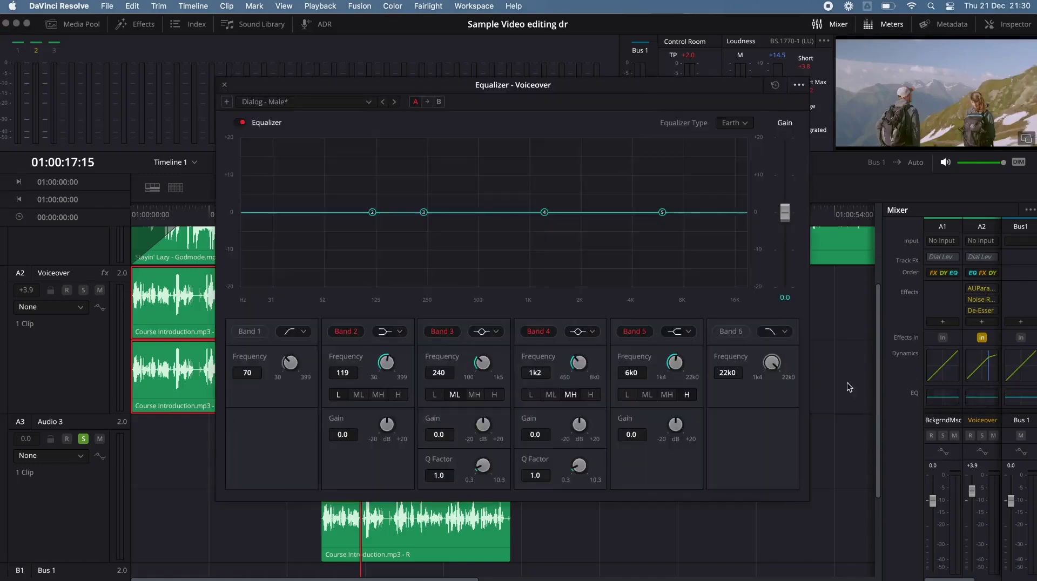
{"action": "left_click_drag", "start_coordinate": [494, 112], "coordinate": [730, 151]}
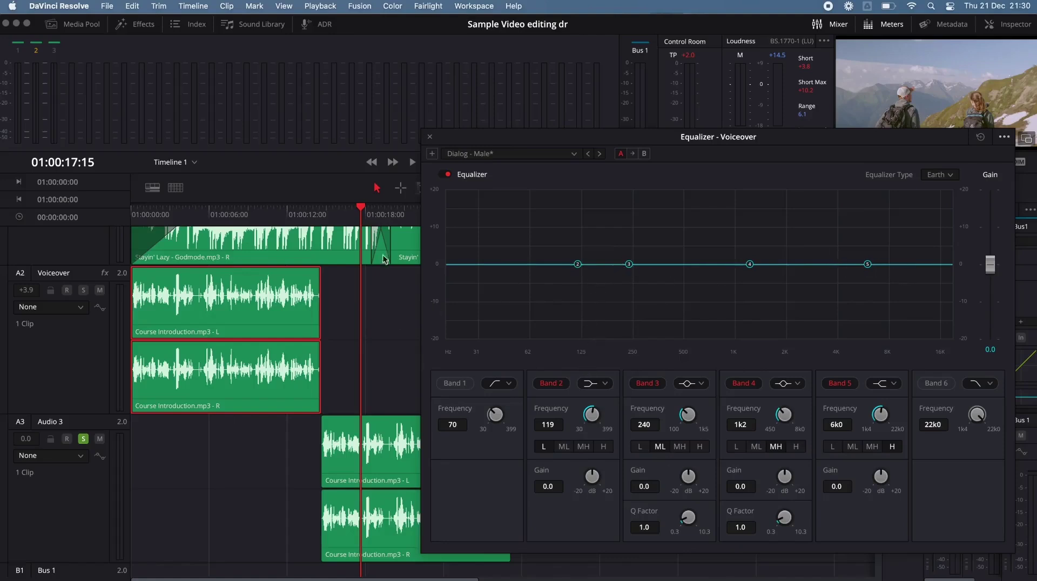
{"action": "left_click_drag", "start_coordinate": [360, 209], "coordinate": [80, 250]}
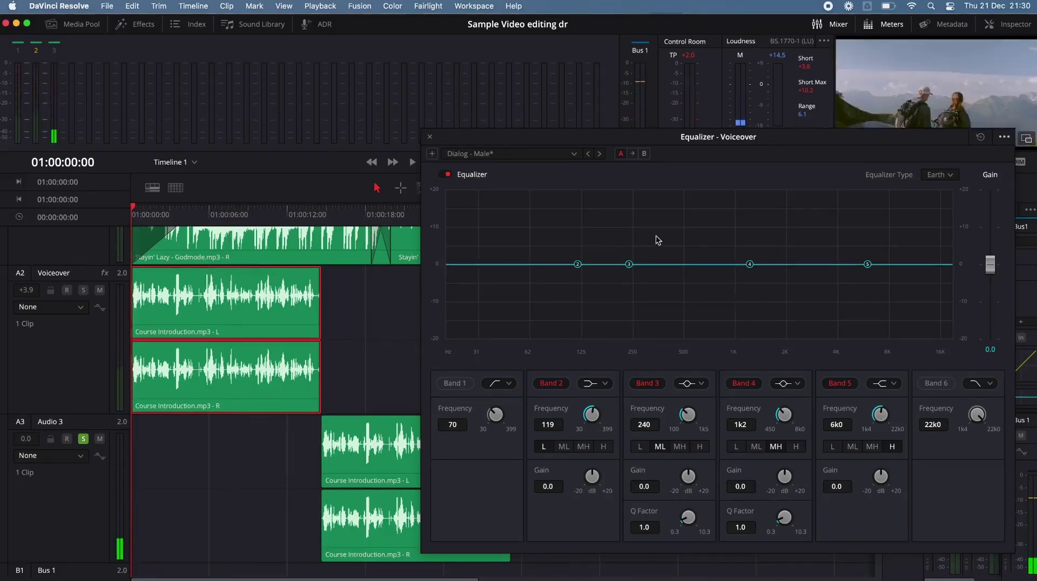
{"action": "mouse_move", "coordinate": [580, 262]}
{"action": "left_mouse_down"}
{"action": "mouse_move", "coordinate": [567, 254]}
{"action": "mouse_move", "coordinate": [575, 237]}
{"action": "left_mouse_up"}
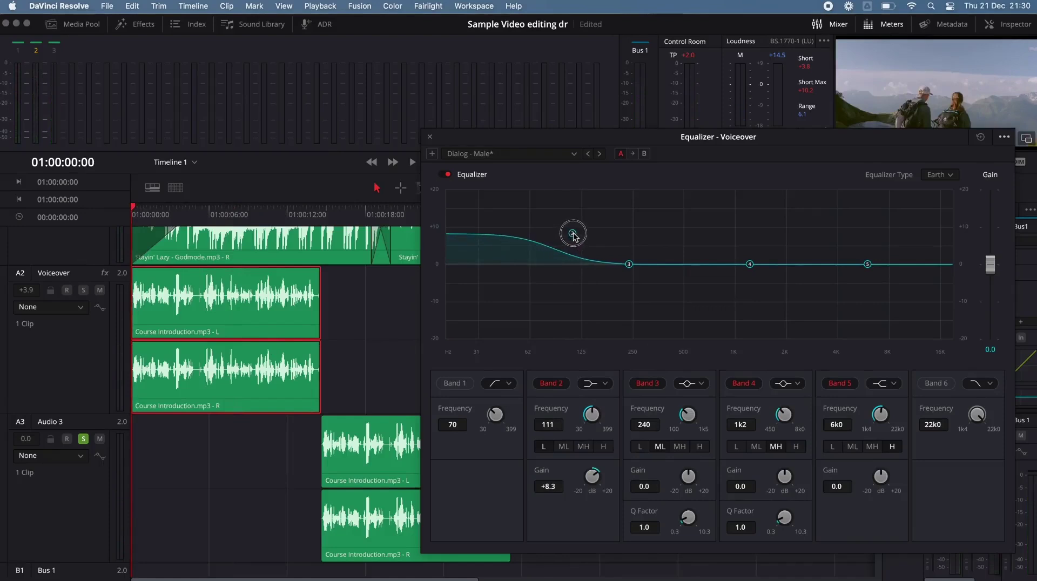
Step: Solo the Voiceover track instead of Audio 3, and play the first seconds of the bass-boosted clip from the timeline start
{"action": "key", "text": "space"}
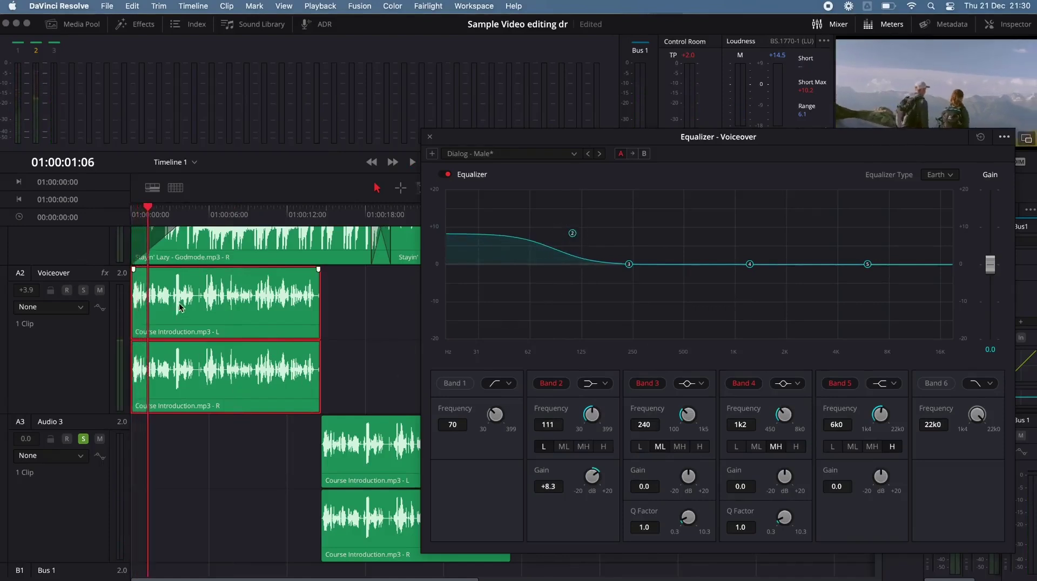
{"action": "left_click", "coordinate": [84, 290]}
{"action": "left_click", "coordinate": [83, 439]}
{"action": "left_click", "coordinate": [83, 439]}
{"action": "left_click_drag", "start_coordinate": [154, 205], "coordinate": [133, 205]}
{"action": "key", "text": "space"}
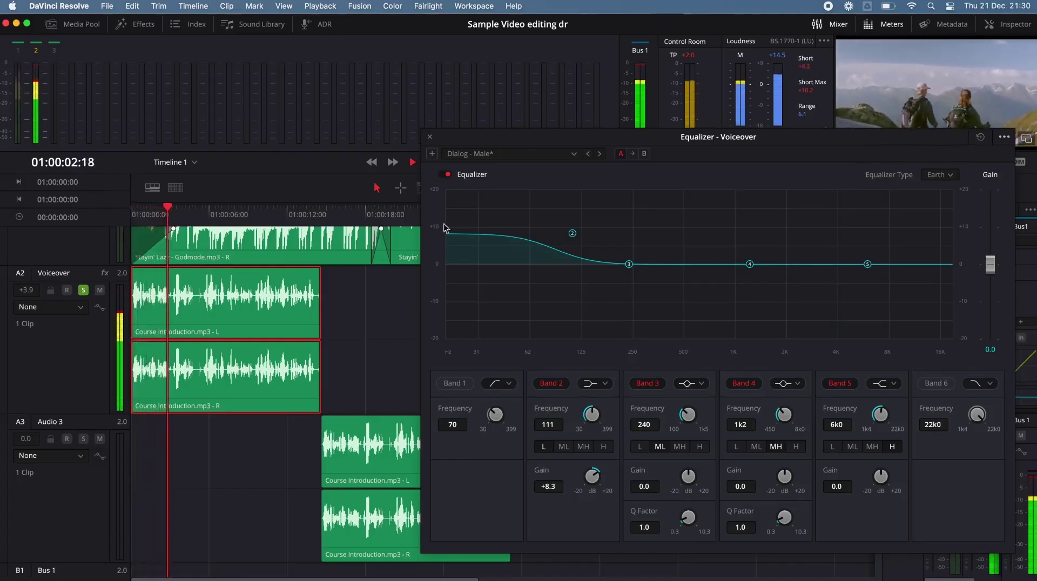
{"action": "key", "text": "space"}
Step: Cut Band 2 of the Voiceover Equalizer to -16.8 dB at 83 Hz and move the playhead back toward the timeline start
{"action": "left_click_drag", "start_coordinate": [573, 233], "coordinate": [551, 327]}
{"action": "left_click", "coordinate": [149, 212]}
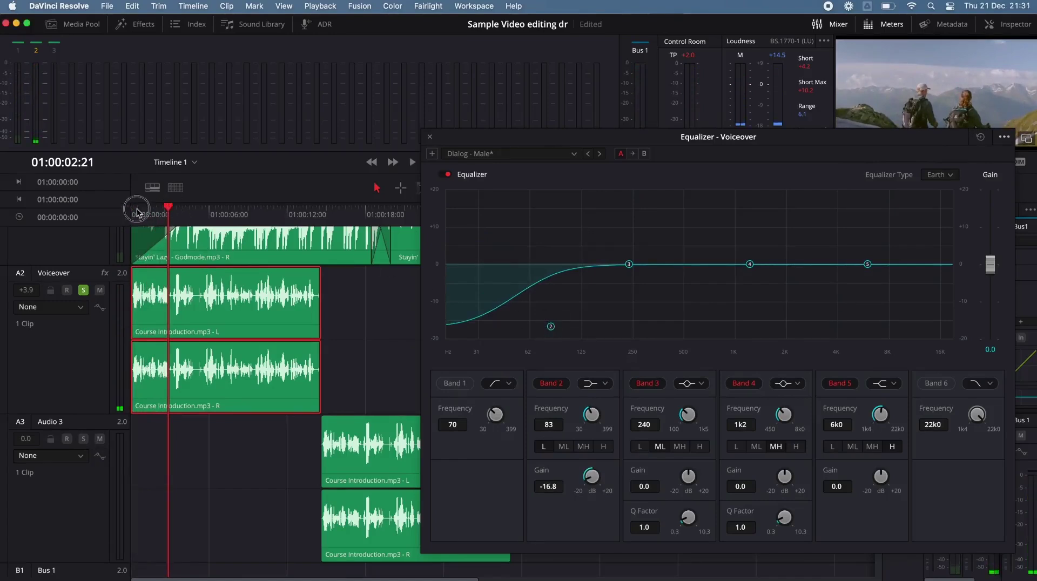
Step: Play the voiceover from the start, set equalizer band 2 to 63 Hz at -15.9 dB, and save the project
{"action": "left_click_drag", "start_coordinate": [149, 212], "coordinate": [108, 220]}
{"action": "key", "text": "space"}
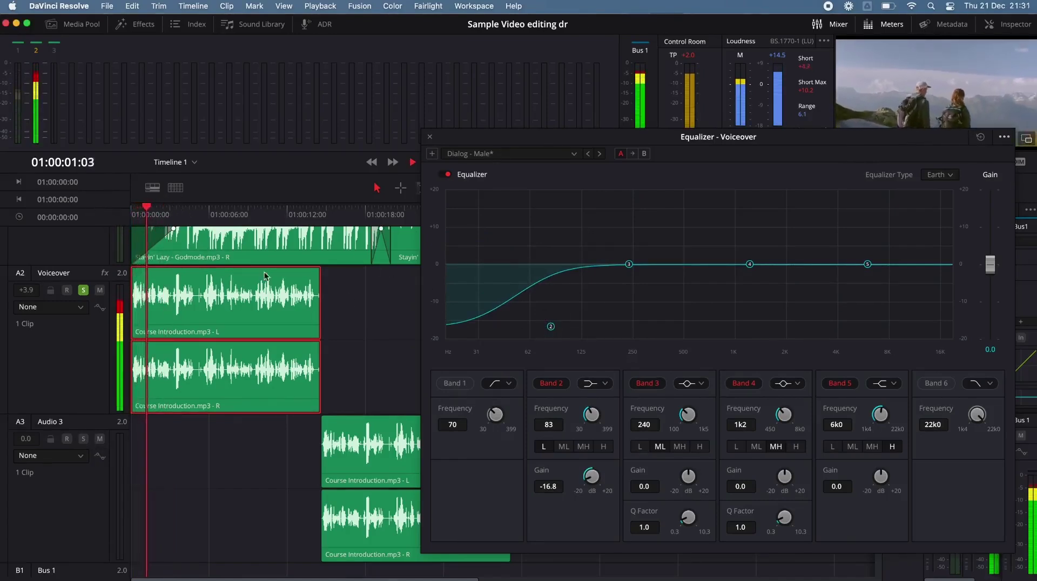
{"action": "left_click_drag", "start_coordinate": [551, 326], "coordinate": [530, 323]}
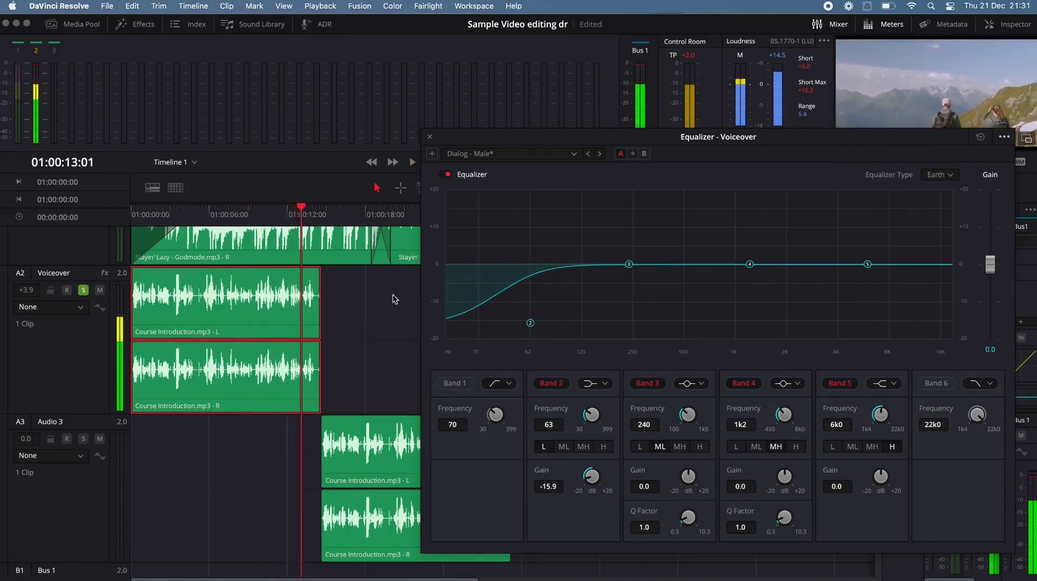
{"action": "key", "text": "super+s"}
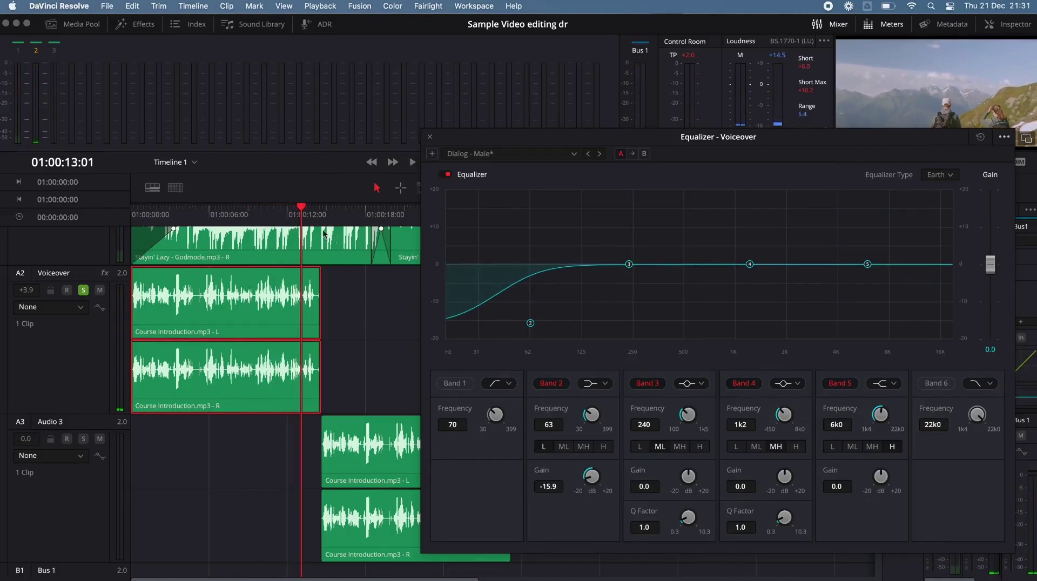
Step: Boost equalizer band 3 to about +7.1 dB at 225 Hz and listen to the voiceover from the start
{"action": "left_click_drag", "start_coordinate": [277, 209], "coordinate": [124, 215]}
{"action": "left_click_drag", "start_coordinate": [629, 265], "coordinate": [624, 238]}
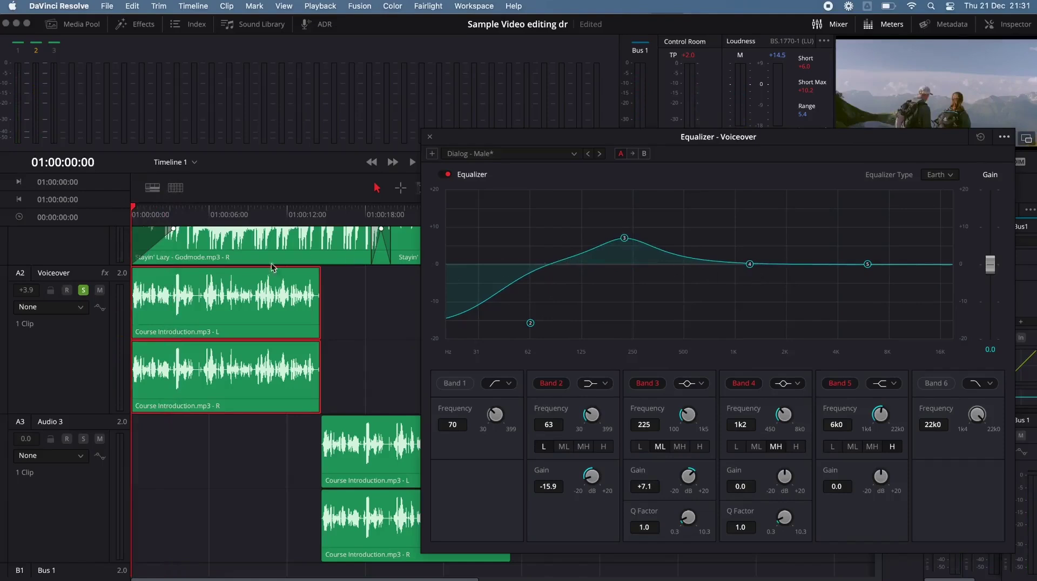
{"action": "key", "text": "space"}
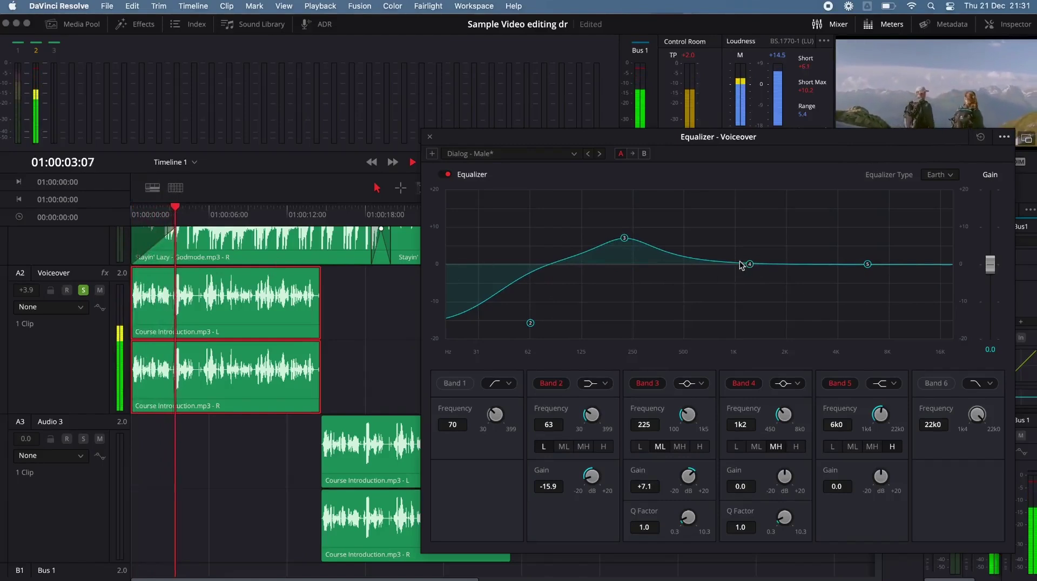
{"action": "key", "text": "space"}
Step: Cut equalizer band 3 to about -11.3 dB at 223 Hz and listen to the voiceover
{"action": "left_click_drag", "start_coordinate": [624, 238], "coordinate": [624, 307]}
{"action": "key", "text": "space"}
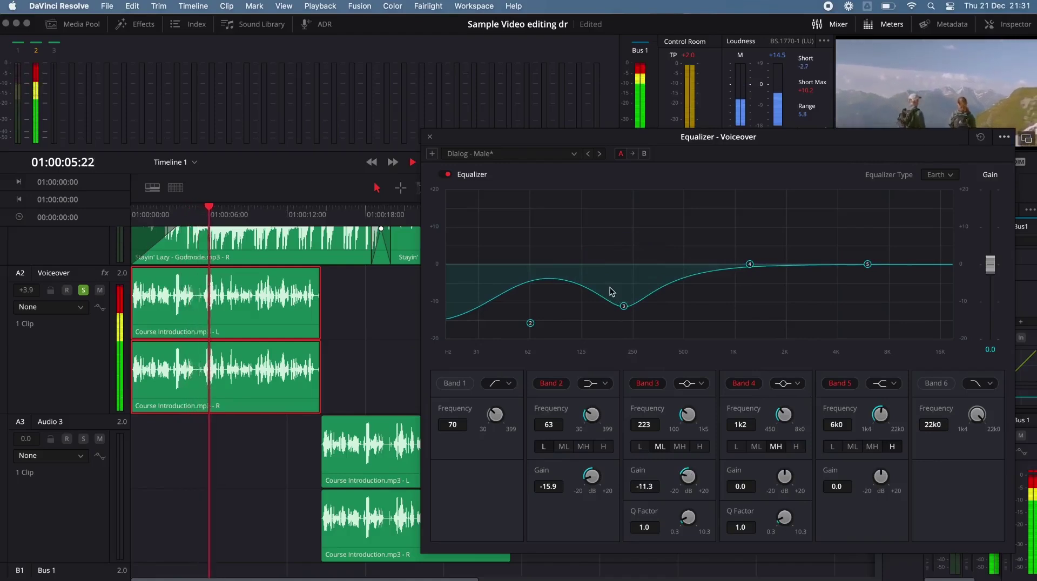
{"action": "key", "text": "space"}
Step: Raise equalizer band 3 to about +5.5 dB at 205 Hz and listen to the voiceover
{"action": "left_click_drag", "start_coordinate": [624, 306], "coordinate": [617, 244]}
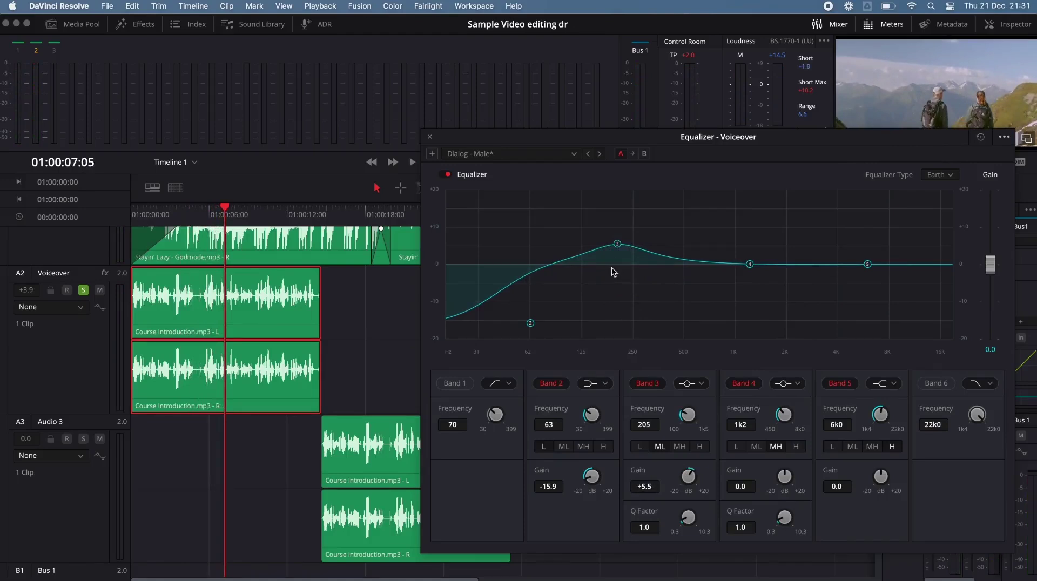
{"action": "key", "text": "space"}
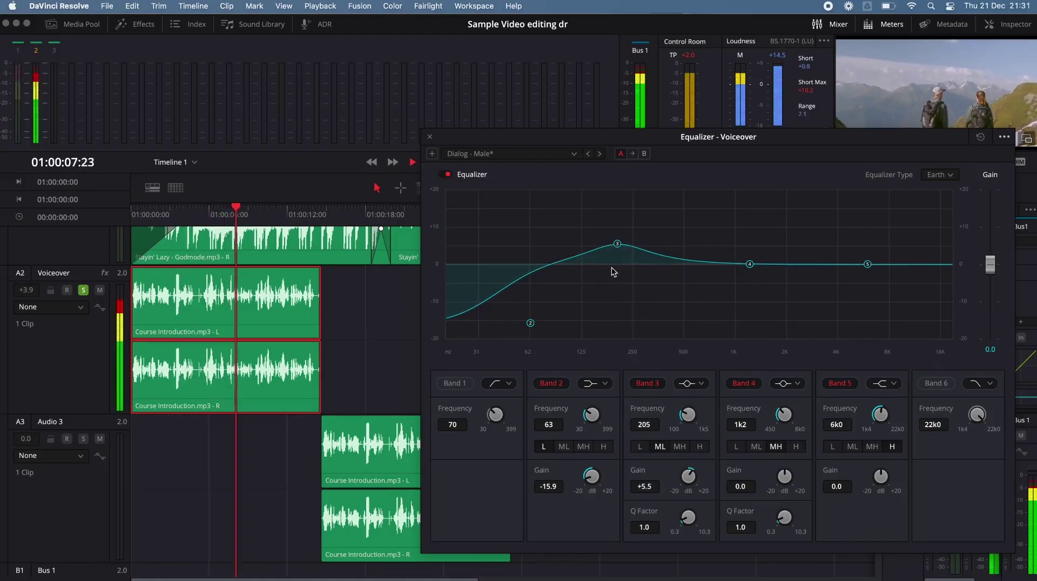
{"action": "key", "text": "space"}
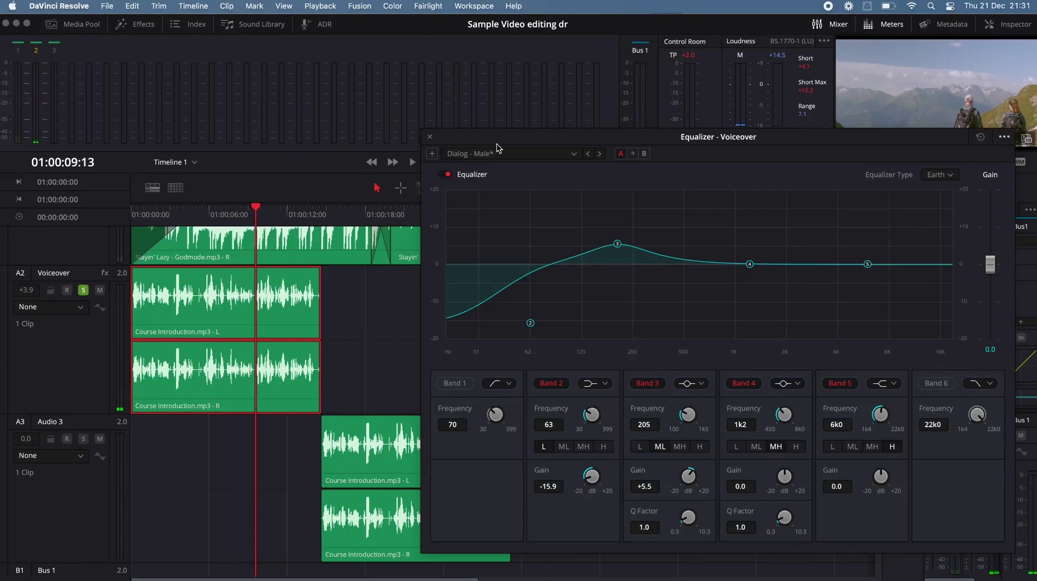
Step: Load the Dialog - Male equalizer preset, set band 2's frequency to 152 Hz, and listen to the voiceover from the start
{"action": "left_click", "coordinate": [539, 156]}
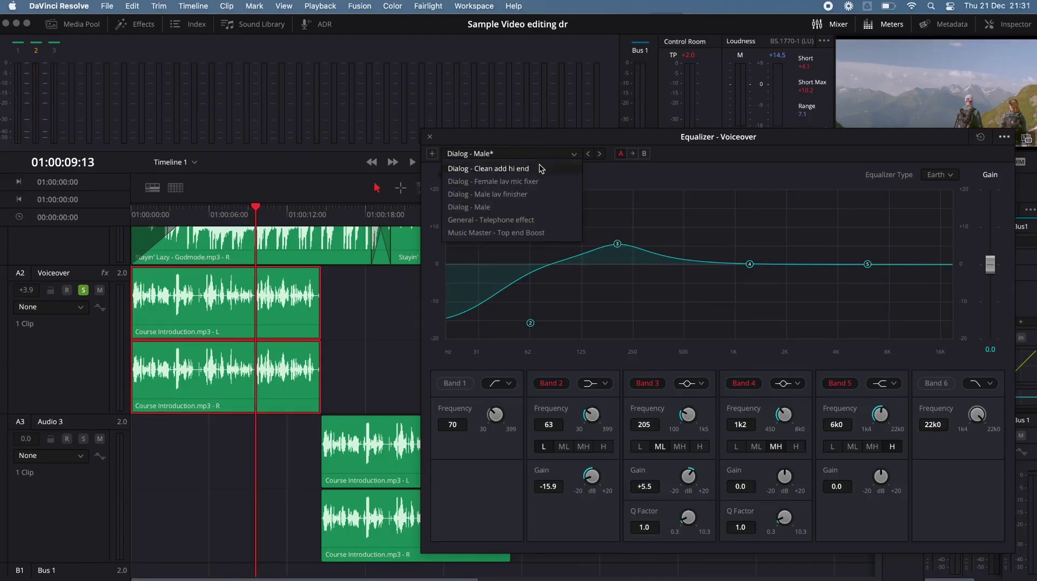
{"action": "left_click", "coordinate": [519, 207]}
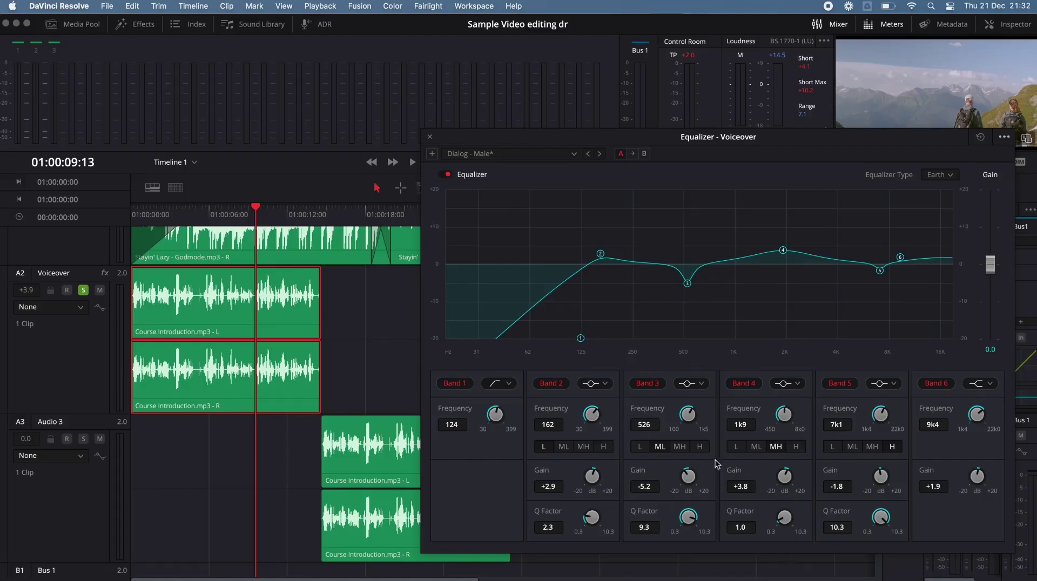
{"action": "left_click_drag", "start_coordinate": [592, 417], "coordinate": [584, 415]}
{"action": "left_click_drag", "start_coordinate": [261, 212], "coordinate": [131, 212]}
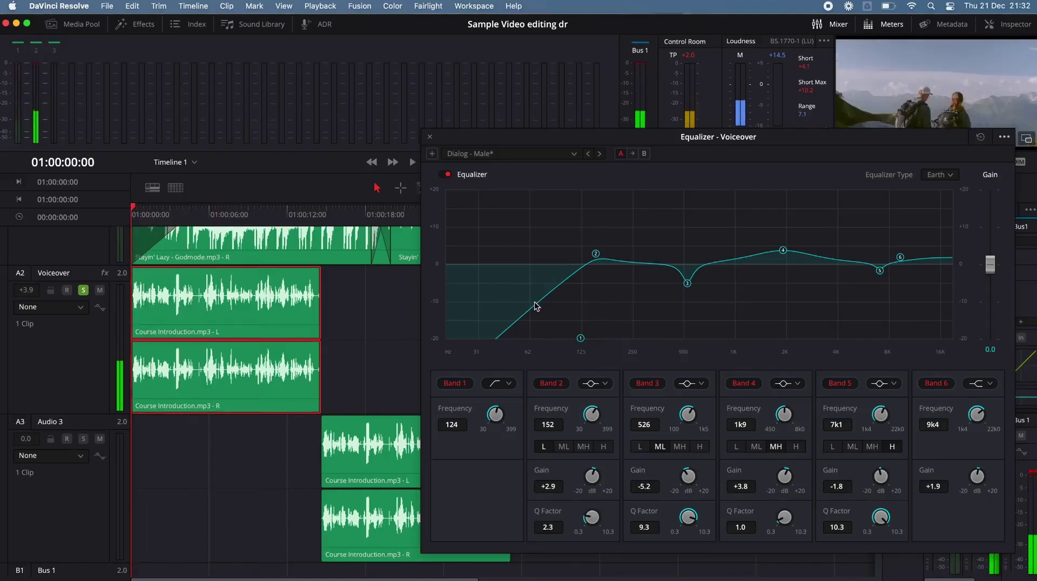
{"action": "key", "text": "space"}
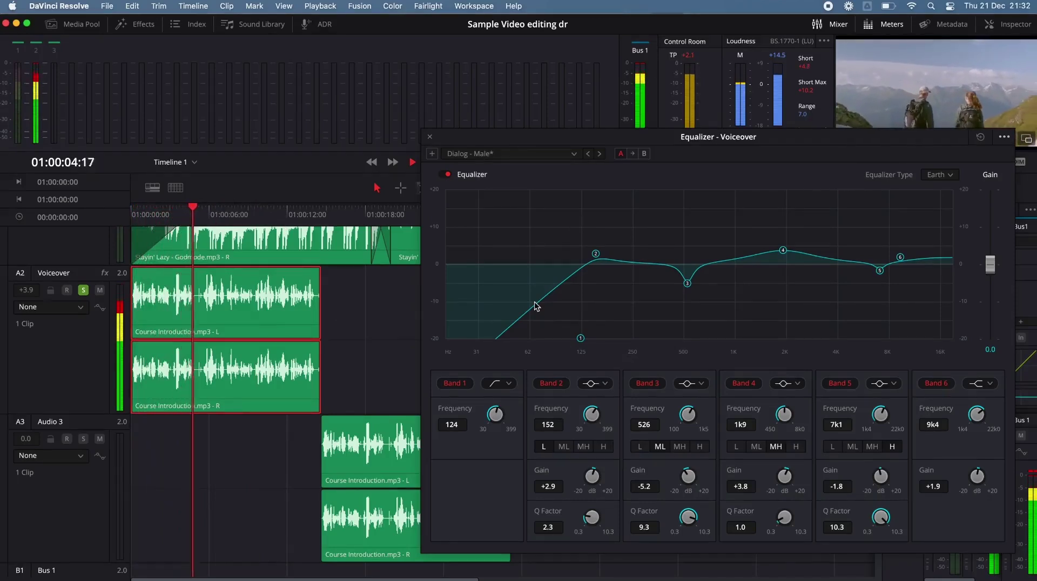
{"action": "key", "text": "space"}
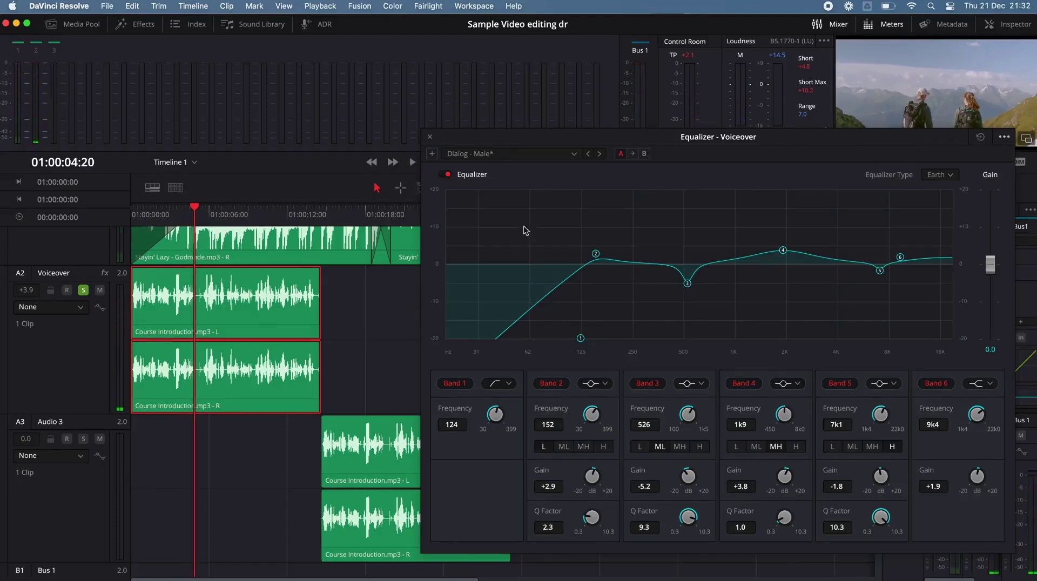
Step: Close the equalizer, set the Voiceover track's volume to +3.5, save the project, and play back part of the voiceover
{"action": "key", "text": "Escape"}
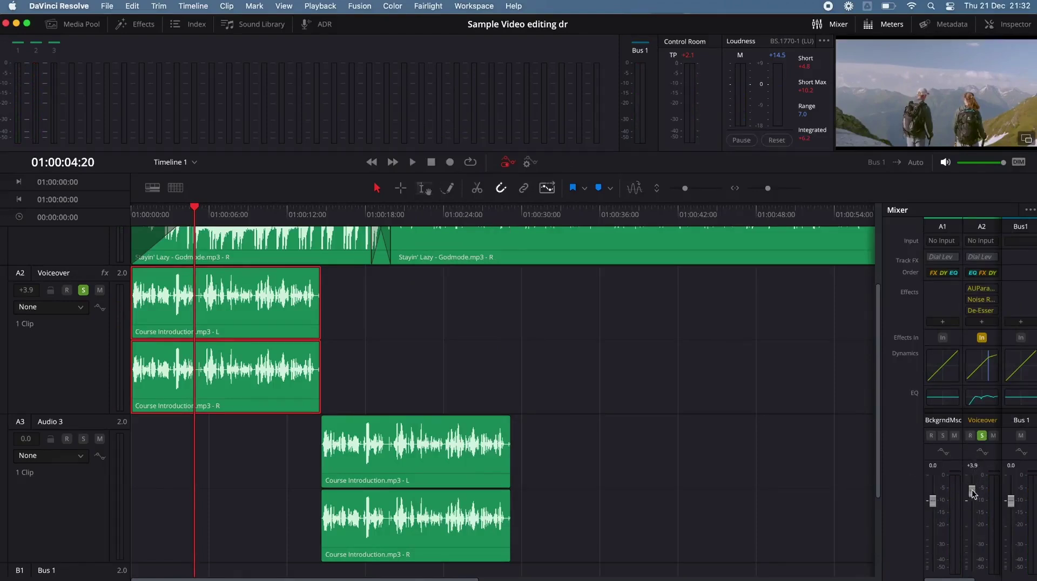
{"action": "mouse_move", "coordinate": [972, 493]}
{"action": "left_mouse_down"}
{"action": "mouse_move", "coordinate": [980, 486]}
{"action": "mouse_move", "coordinate": [978, 494]}
{"action": "left_mouse_up"}
{"action": "key", "text": "super+s"}
{"action": "left_click_drag", "start_coordinate": [198, 208], "coordinate": [166, 208]}
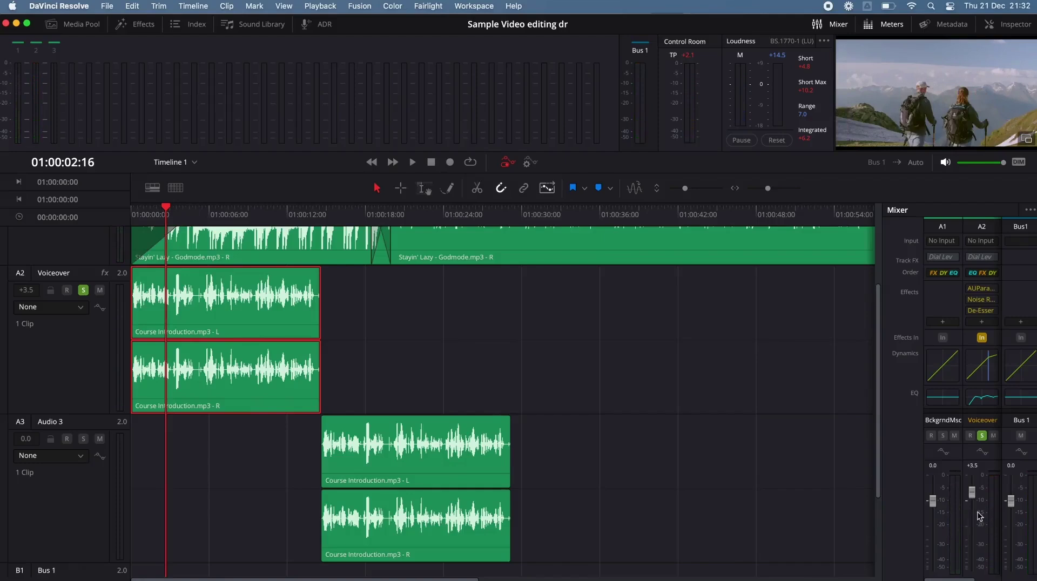
{"action": "key", "text": "space"}
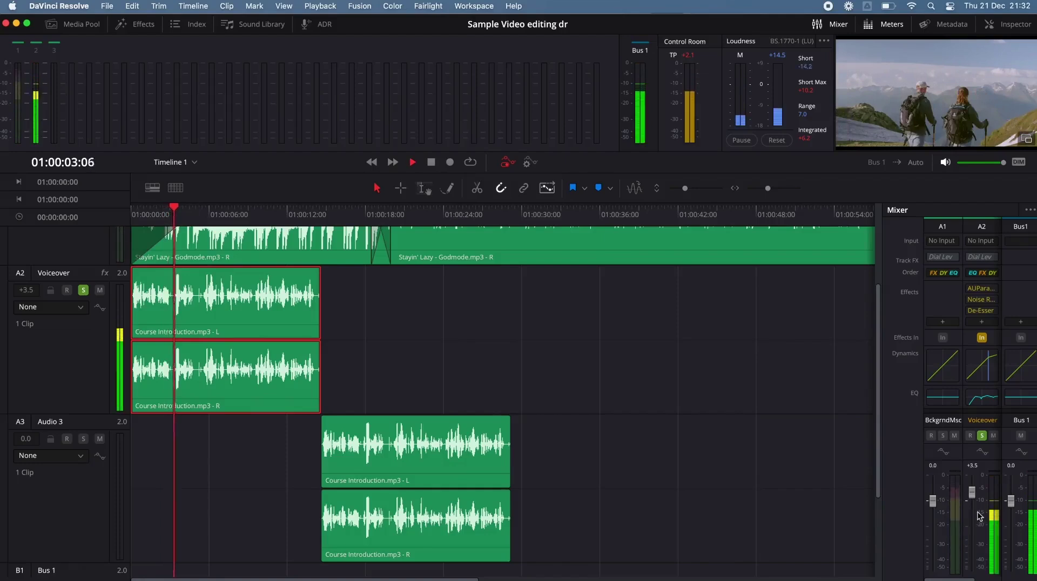
{"action": "key", "text": "space"}
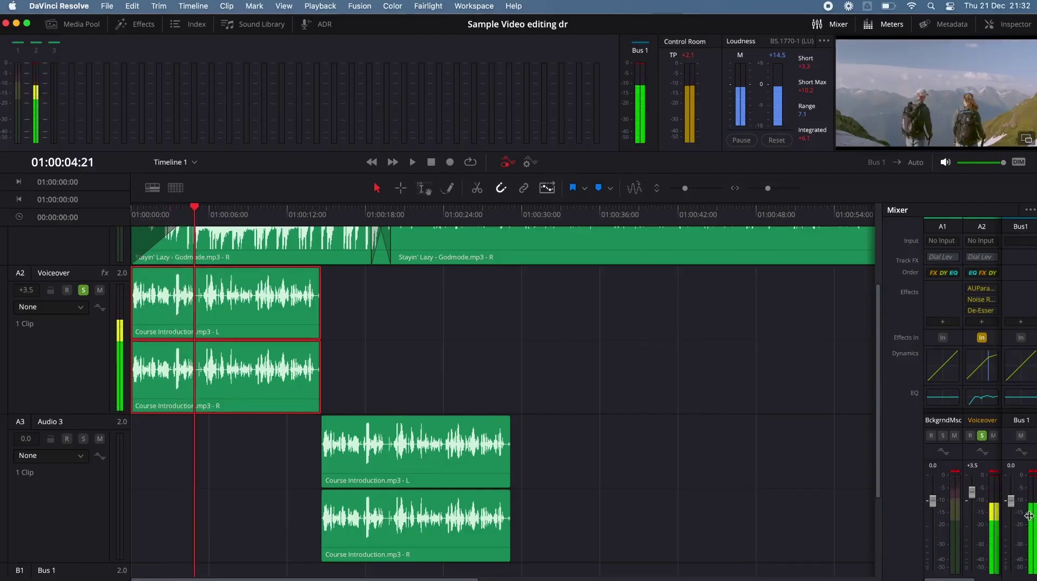
Step: Lower the Voiceover track's volume to about -0.3 while listening to the playback
{"action": "left_click", "coordinate": [974, 492]}
{"action": "left_click_drag", "start_coordinate": [974, 493], "coordinate": [971, 509]}
{"action": "key", "text": "space"}
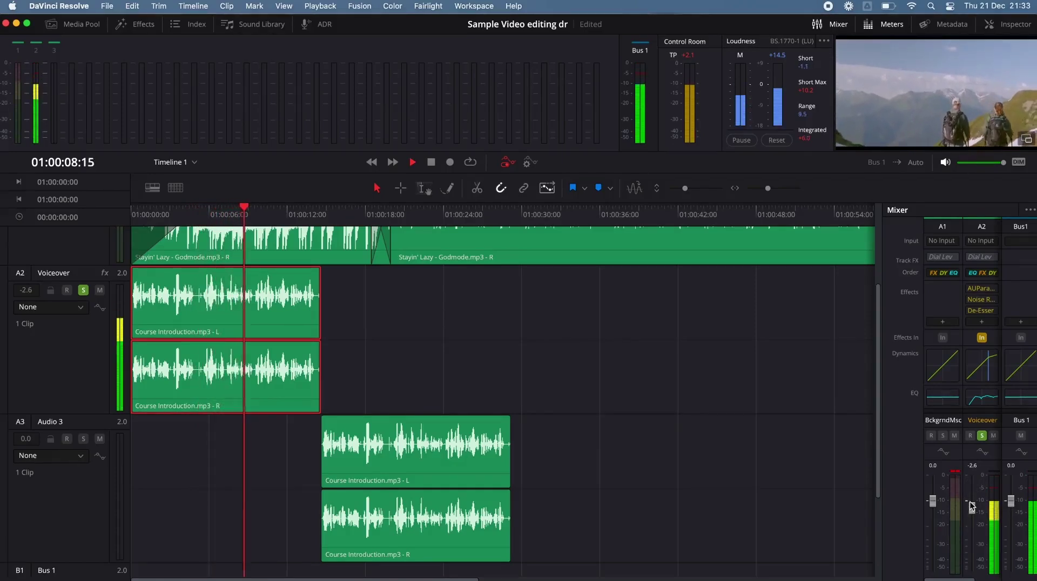
{"action": "key", "text": "space"}
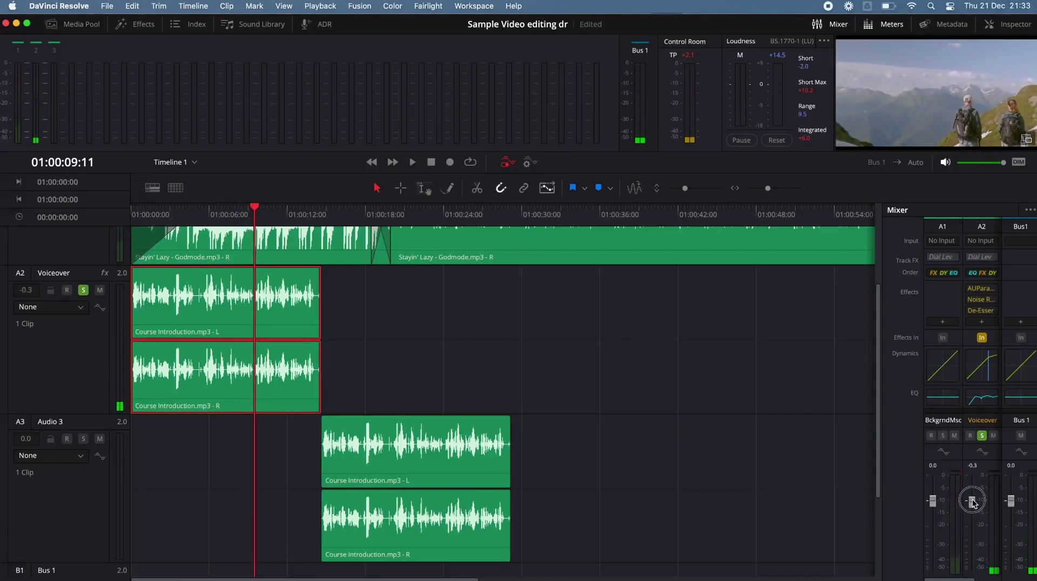
{"action": "key", "text": "space"}
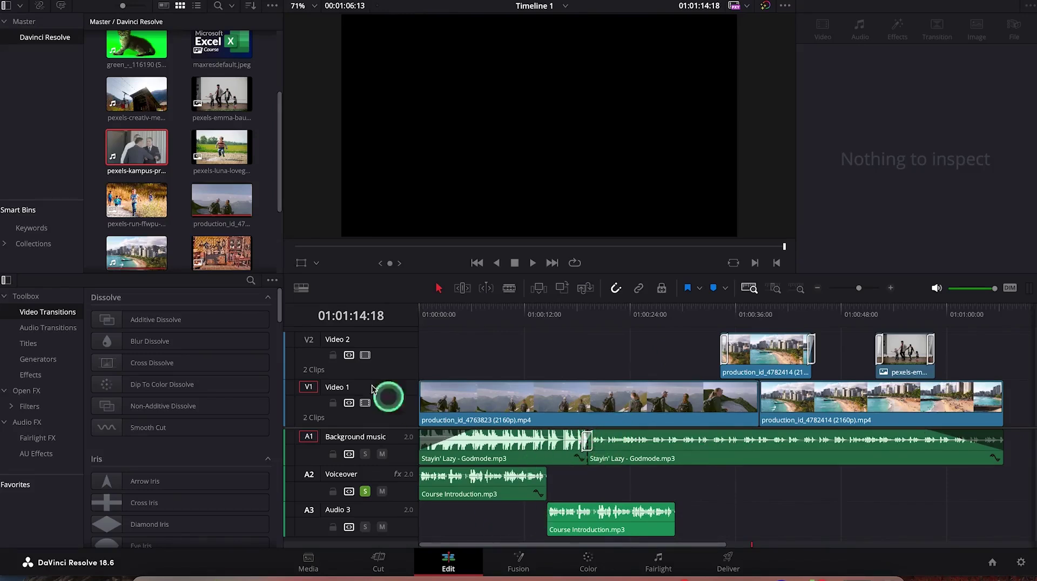
Step: Add the pexels-kampus-production clip to the end of Video 1 and move the playhead to 01:01:11:21 within it
{"action": "left_click", "coordinate": [266, 234]}
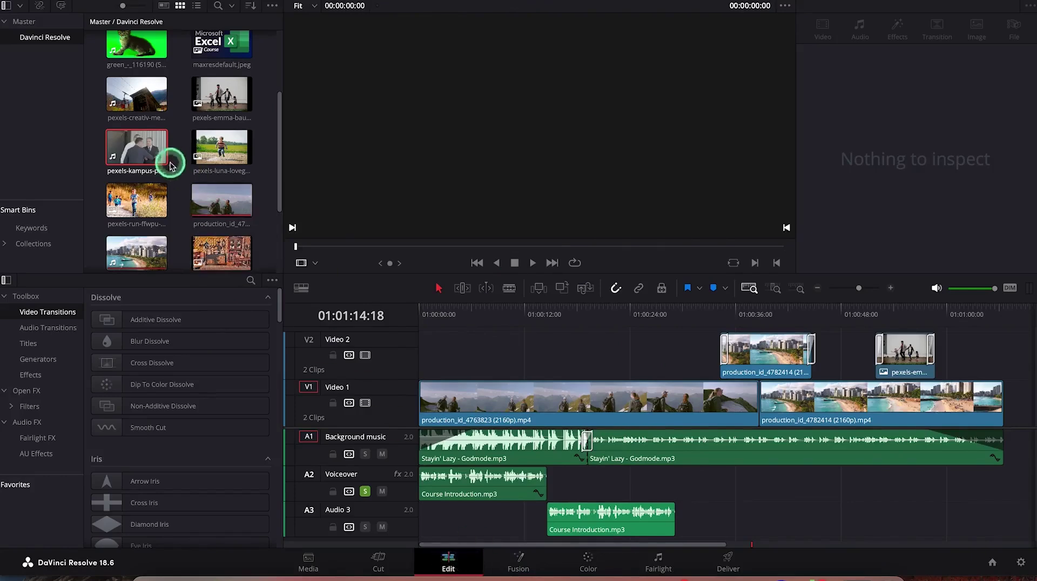
{"action": "left_click_drag", "start_coordinate": [145, 153], "coordinate": [864, 442]}
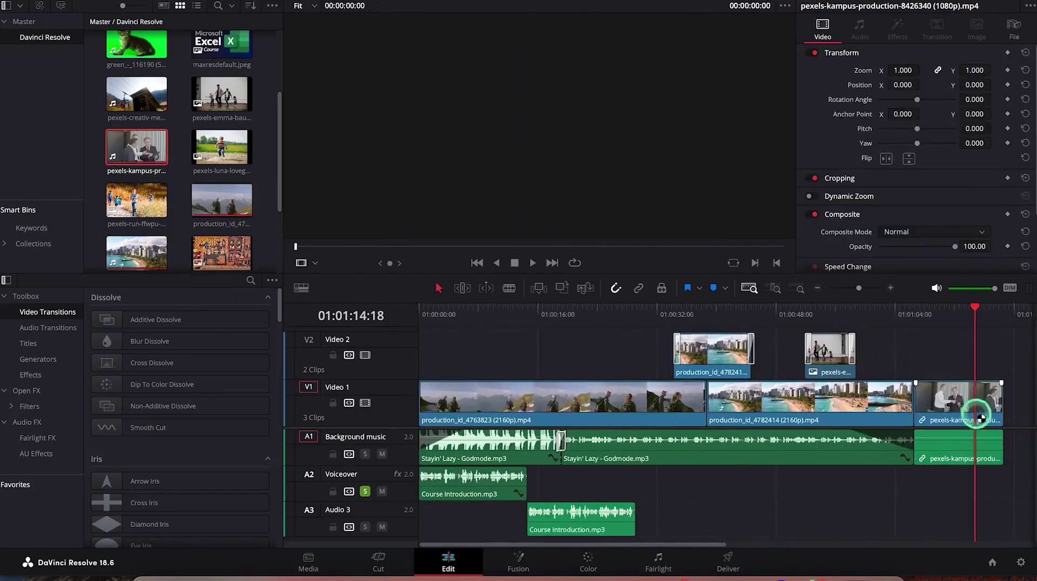
{"action": "left_click_drag", "start_coordinate": [977, 305], "coordinate": [955, 308]}
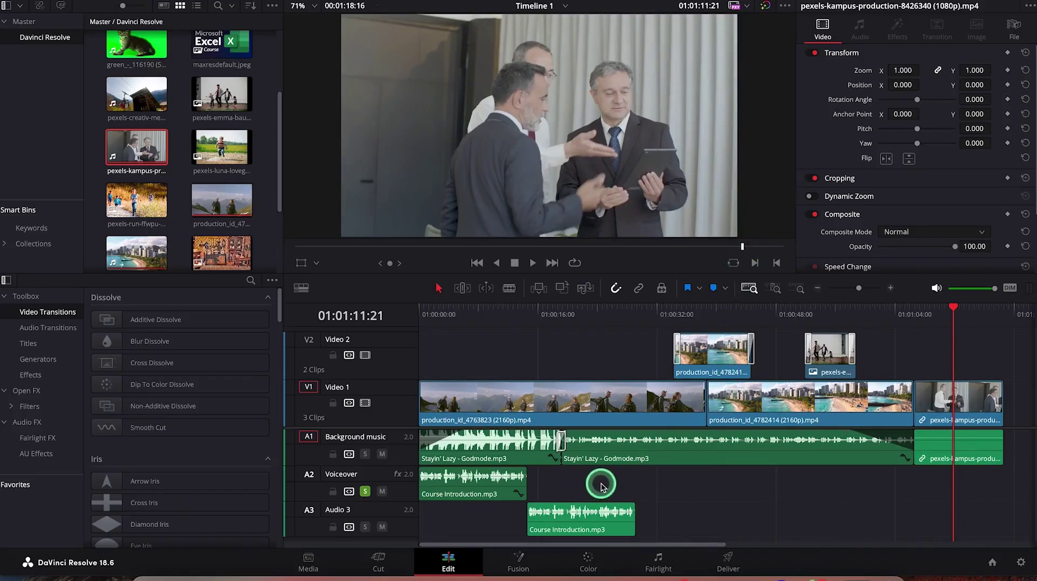
Step: Switch to the Color page, view the timeline's clips, and select clip 05 with the men in suits
{"action": "left_click", "coordinate": [591, 569]}
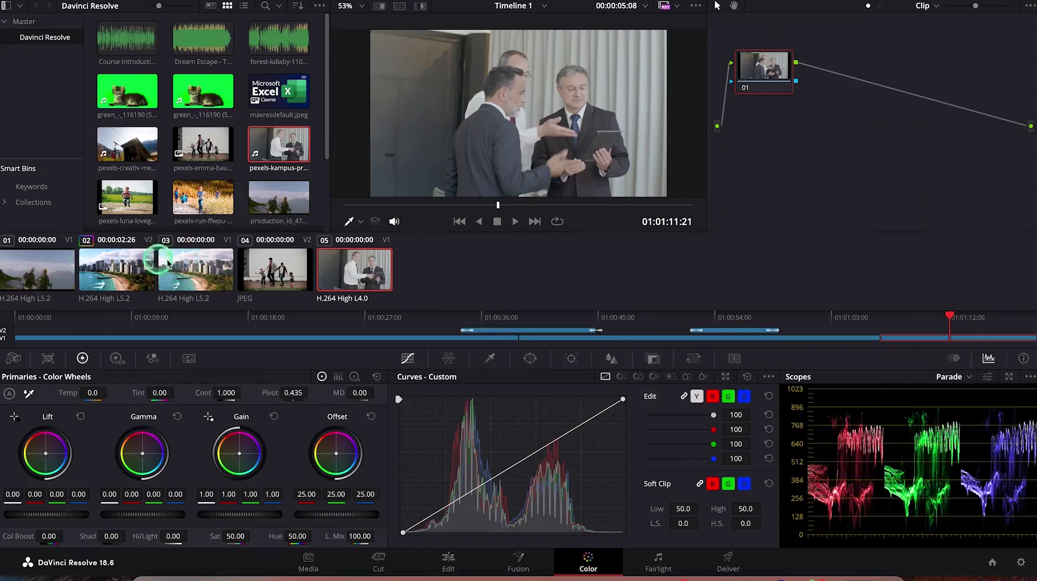
{"action": "left_click", "coordinate": [45, 320]}
{"action": "left_click", "coordinate": [75, 320]}
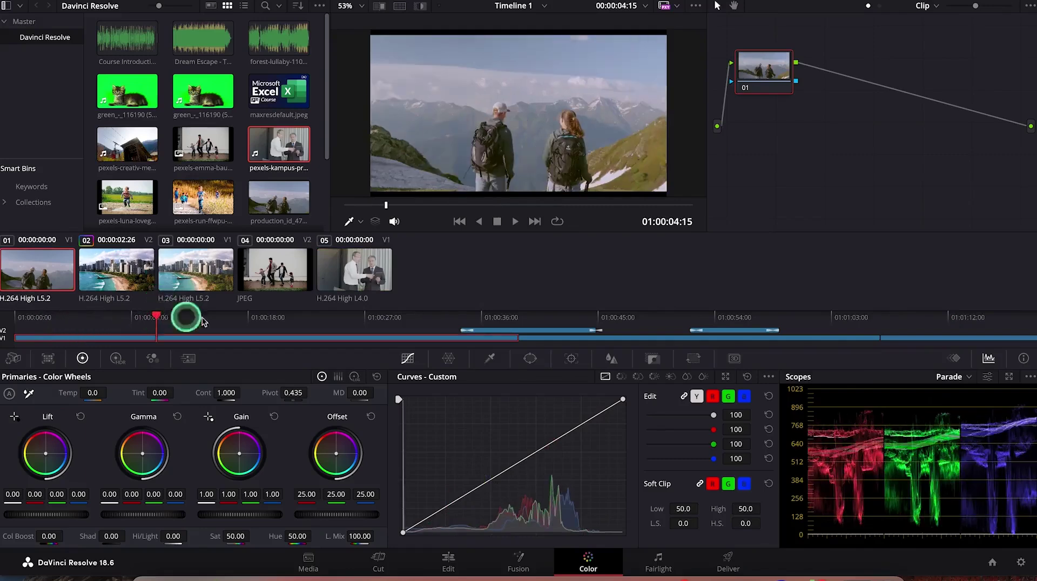
{"action": "left_click", "coordinate": [270, 319]}
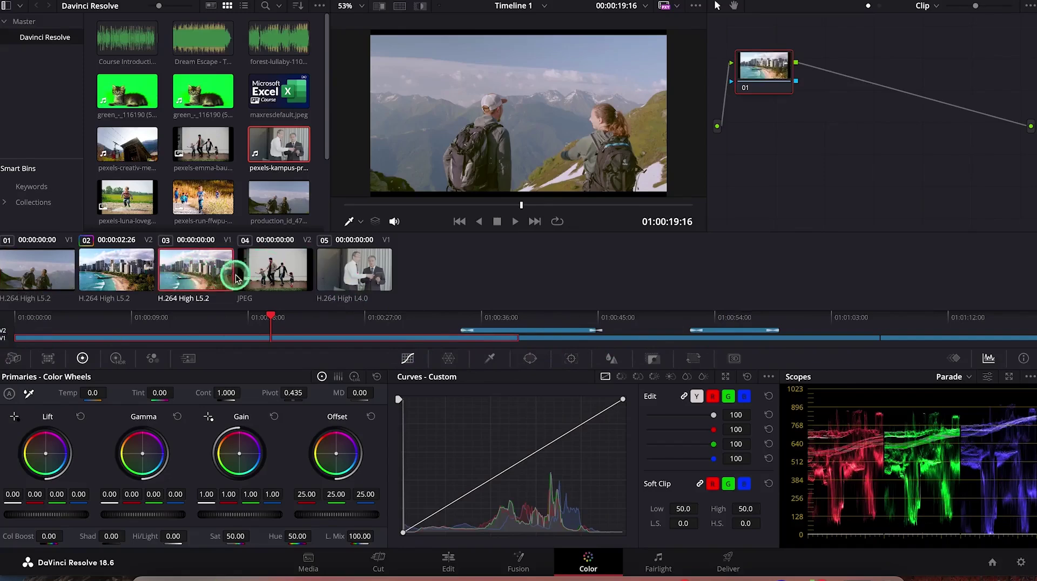
{"action": "left_click", "coordinate": [257, 273]}
{"action": "left_click", "coordinate": [382, 279]}
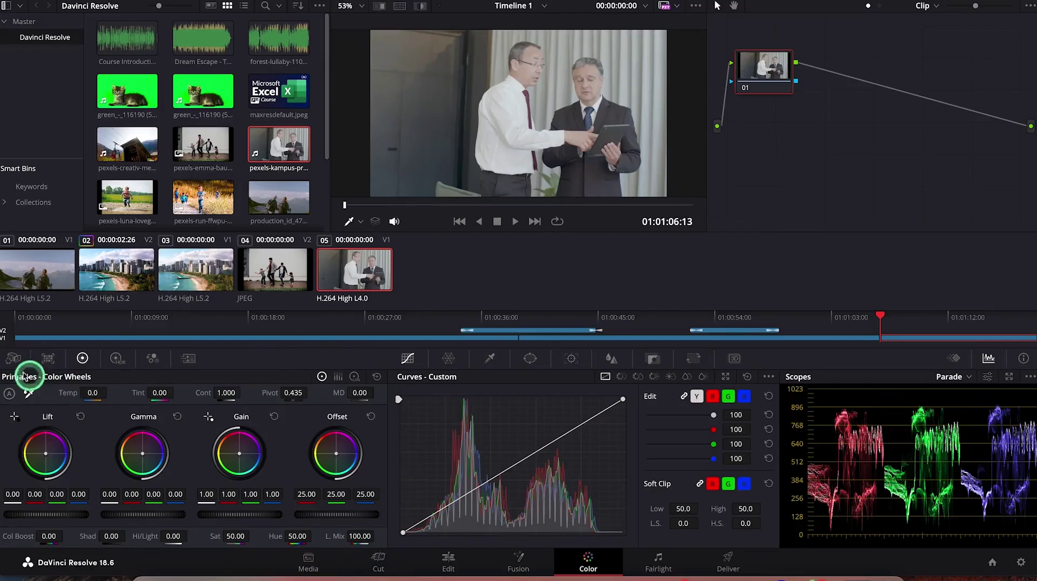
Step: Look through the Color Match, High Dynamic Range and RGB Mixer palettes, ending on the Primaries color wheels
{"action": "left_click", "coordinate": [21, 359]}
{"action": "left_click", "coordinate": [48, 359]}
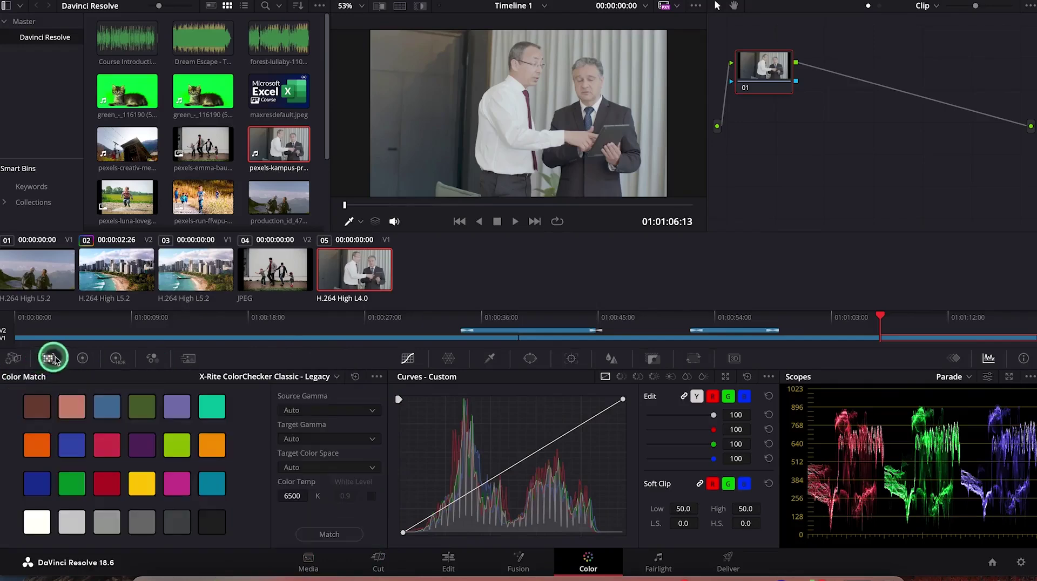
{"action": "left_click", "coordinate": [83, 359]}
{"action": "left_click", "coordinate": [116, 359]}
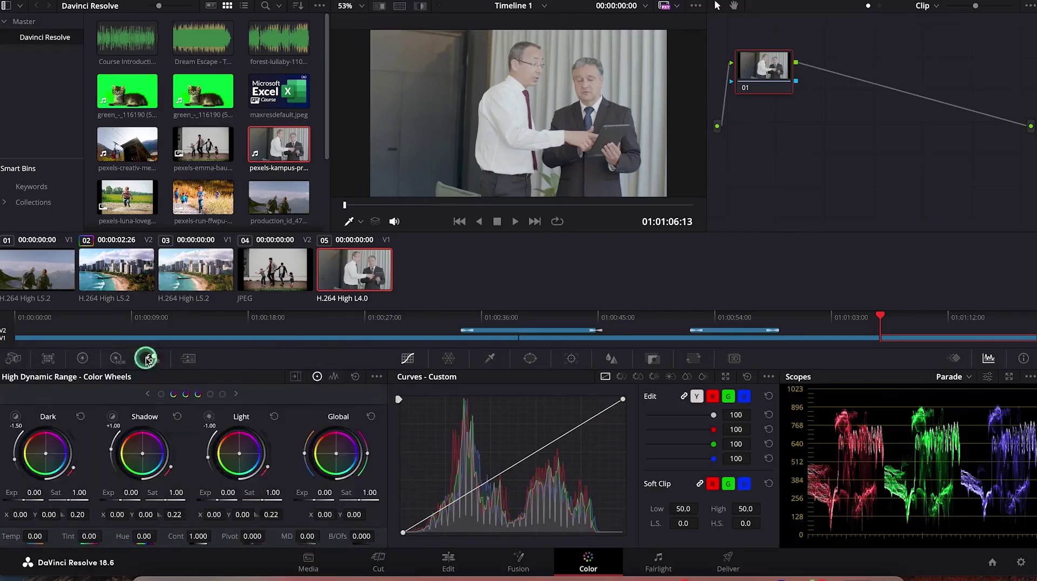
{"action": "left_click", "coordinate": [152, 359]}
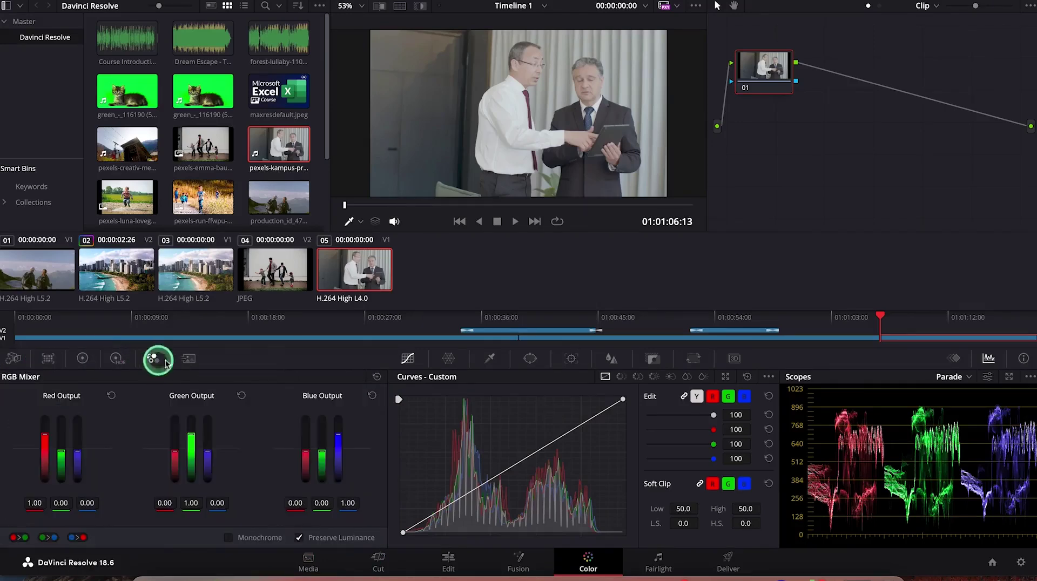
{"action": "left_click", "coordinate": [82, 360]}
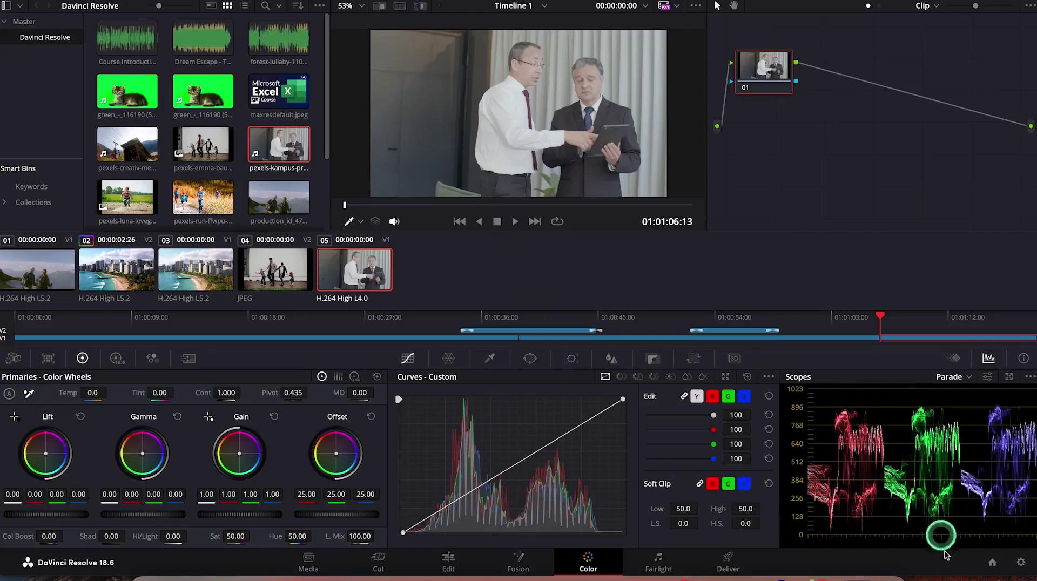
Step: Review the project's Color Management settings and close them without changes
{"action": "left_click", "coordinate": [1022, 563]}
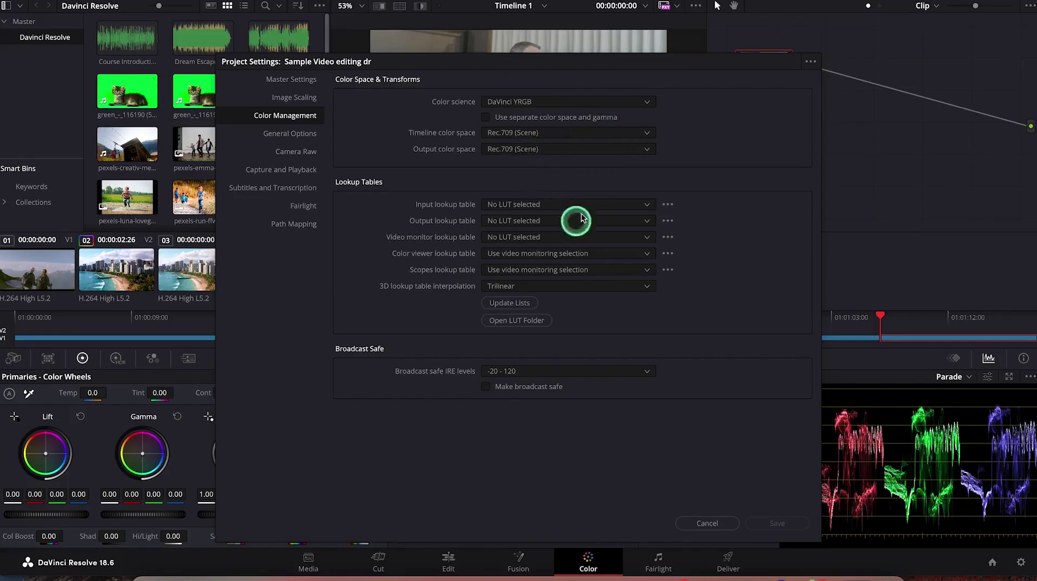
{"action": "left_click", "coordinate": [699, 524]}
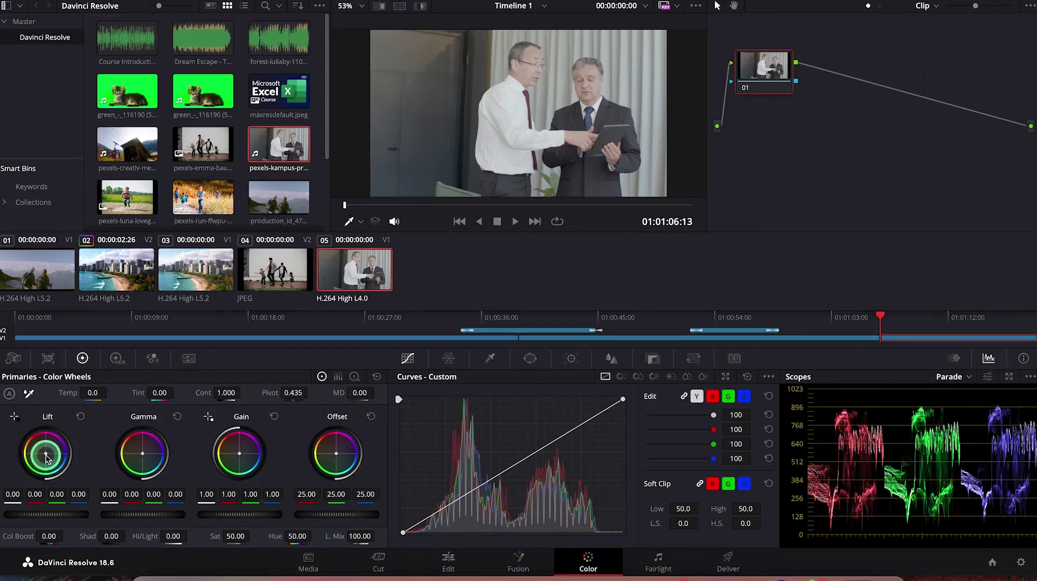
Step: Push clip 05's Lift color balance strongly toward green, to red -1.00, green 0.54 and blue -1.00
{"action": "mouse_move", "coordinate": [45, 454]}
{"action": "left_mouse_down"}
{"action": "mouse_move", "coordinate": [38, 448]}
{"action": "mouse_move", "coordinate": [93, 510]}
{"action": "mouse_move", "coordinate": [52, 468]}
{"action": "left_mouse_up"}
{"action": "left_click_drag", "start_coordinate": [552, 274], "coordinate": [269, 442]}
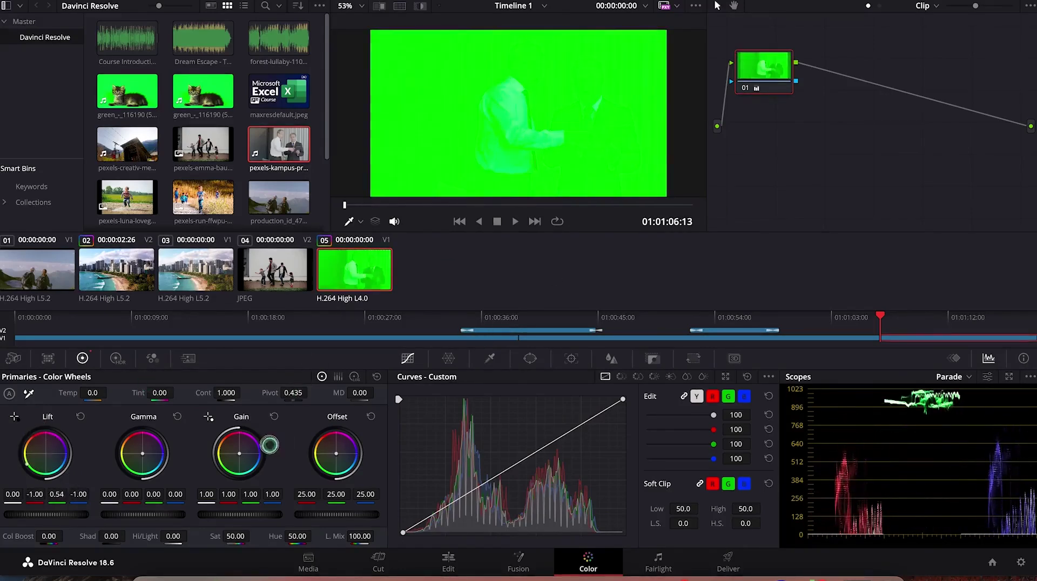
Step: Reset clip 05's Lift color balance to neutral and apply automatic color balancing to the clip
{"action": "double_click", "coordinate": [45, 458]}
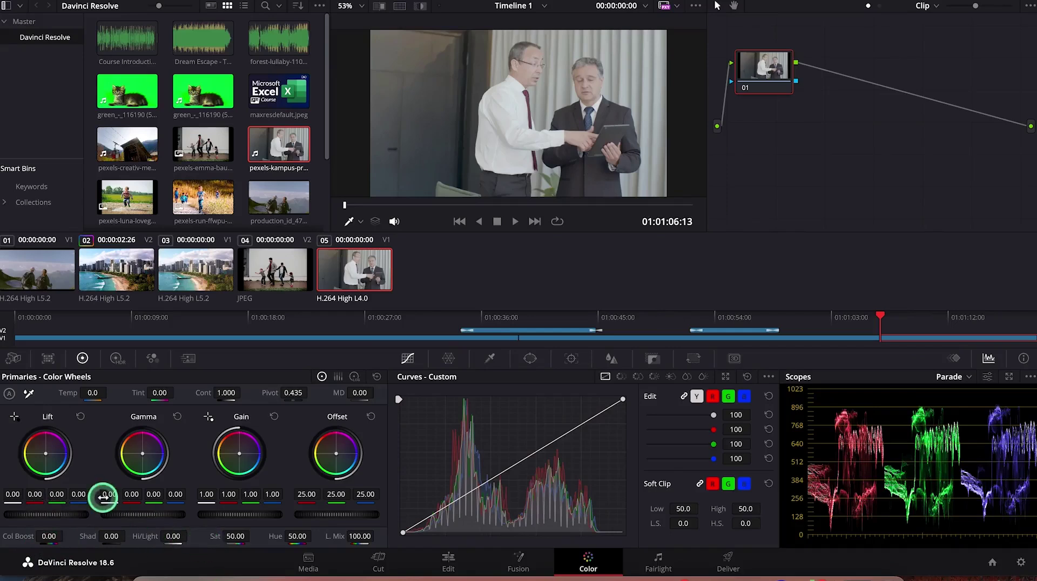
{"action": "left_click", "coordinate": [8, 395]}
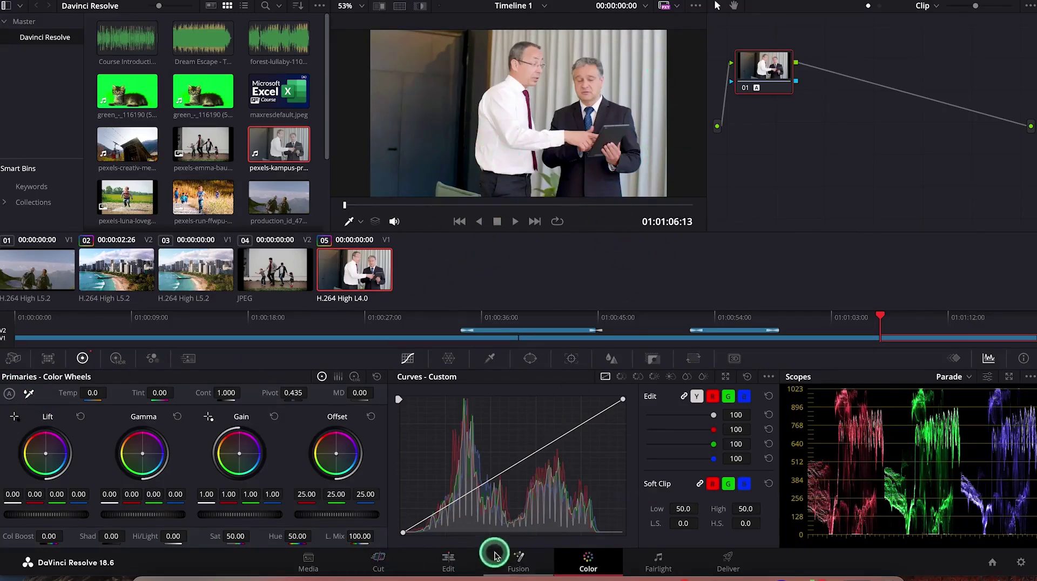
Step: Compare the auto-balanced clip with its original look on the Edit page by bypassing and restoring the color grades
{"action": "left_click", "coordinate": [450, 562]}
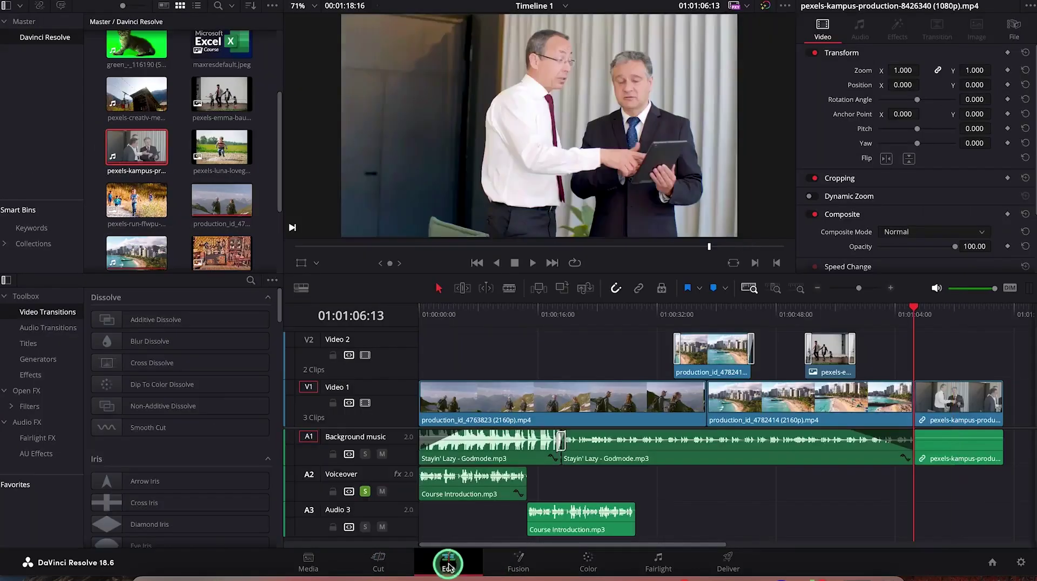
{"action": "left_click", "coordinate": [764, 8]}
{"action": "left_click", "coordinate": [764, 8]}
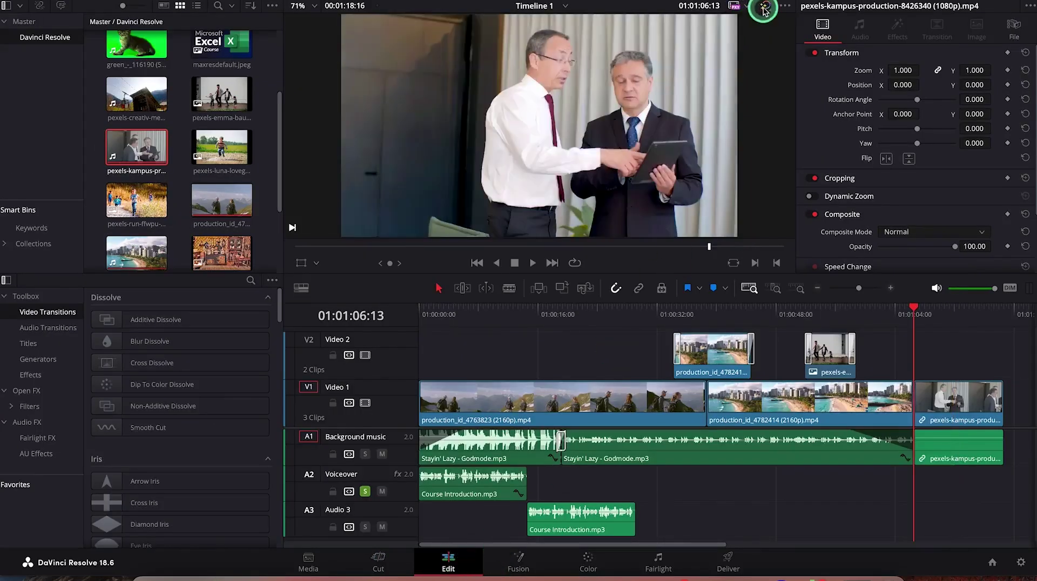
Step: Return to the Color page, move the playhead to 01:01:14:12 and raise the Lift master level to 0.03
{"action": "left_click", "coordinate": [588, 563]}
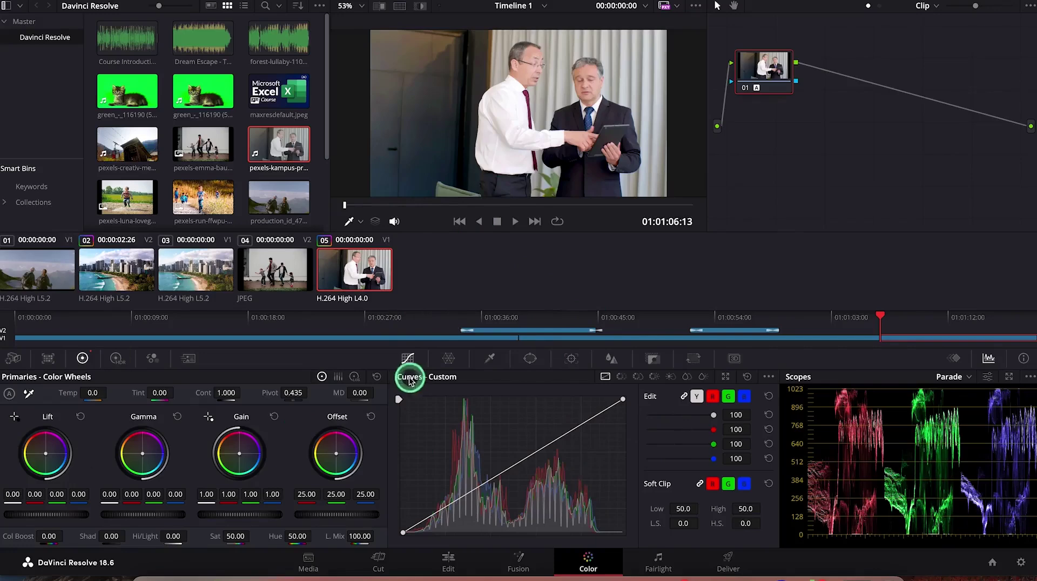
{"action": "left_click", "coordinate": [984, 326]}
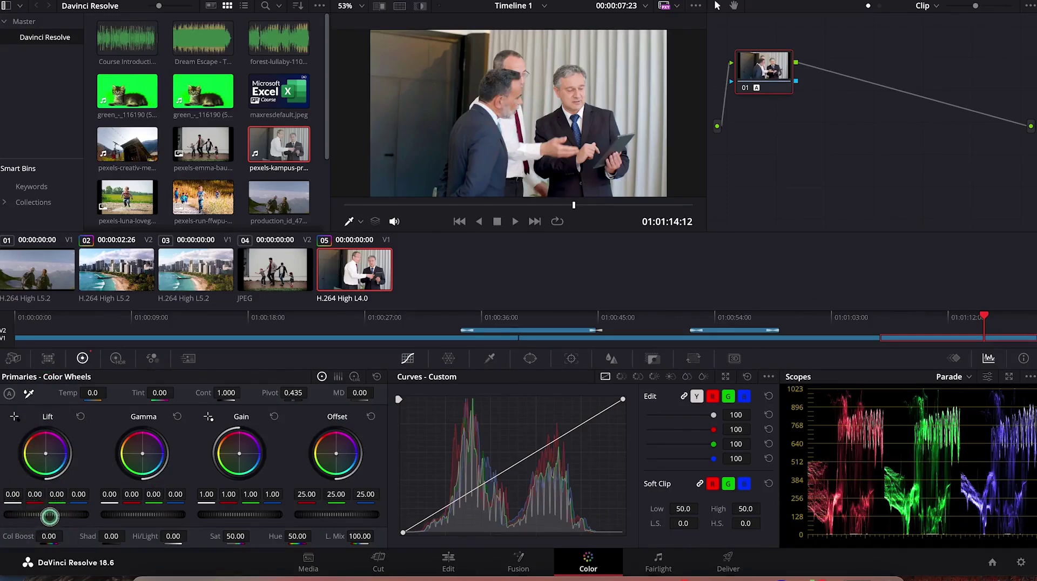
{"action": "mouse_move", "coordinate": [54, 515]}
{"action": "left_mouse_down"}
{"action": "mouse_move", "coordinate": [42, 511]}
{"action": "mouse_move", "coordinate": [55, 514]}
{"action": "left_mouse_up"}
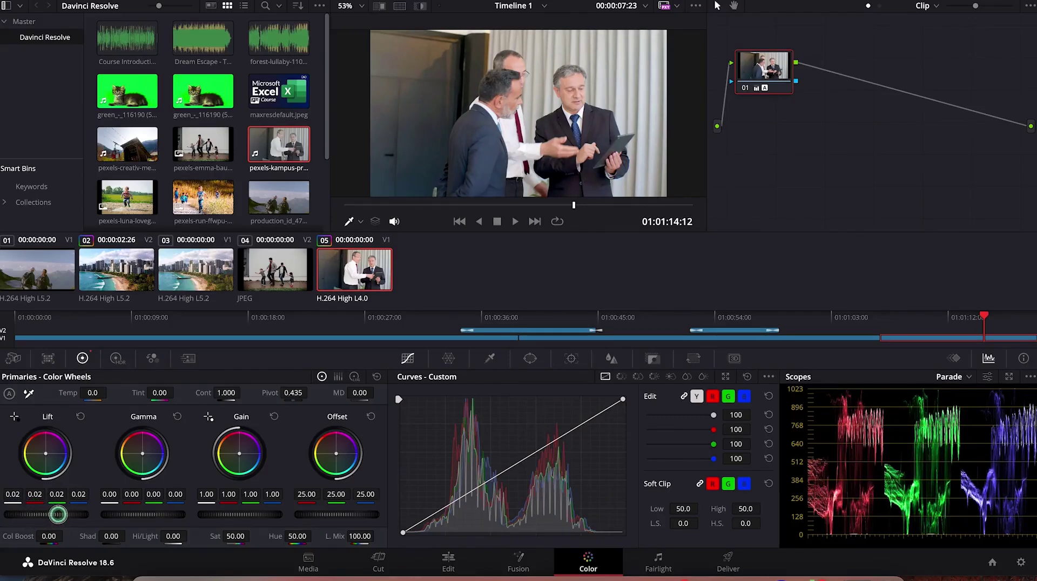
{"action": "left_click_drag", "start_coordinate": [61, 514], "coordinate": [73, 515]}
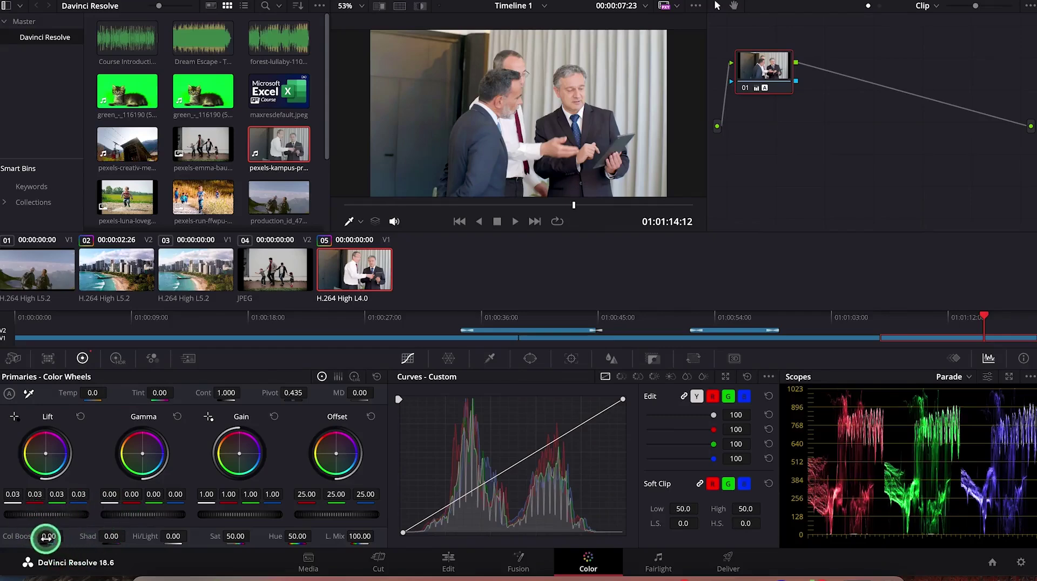
Step: Set clip 05's color boost to 29.50 and raise the Gamma master level to 0.01
{"action": "left_click_drag", "start_coordinate": [46, 538], "coordinate": [138, 539]}
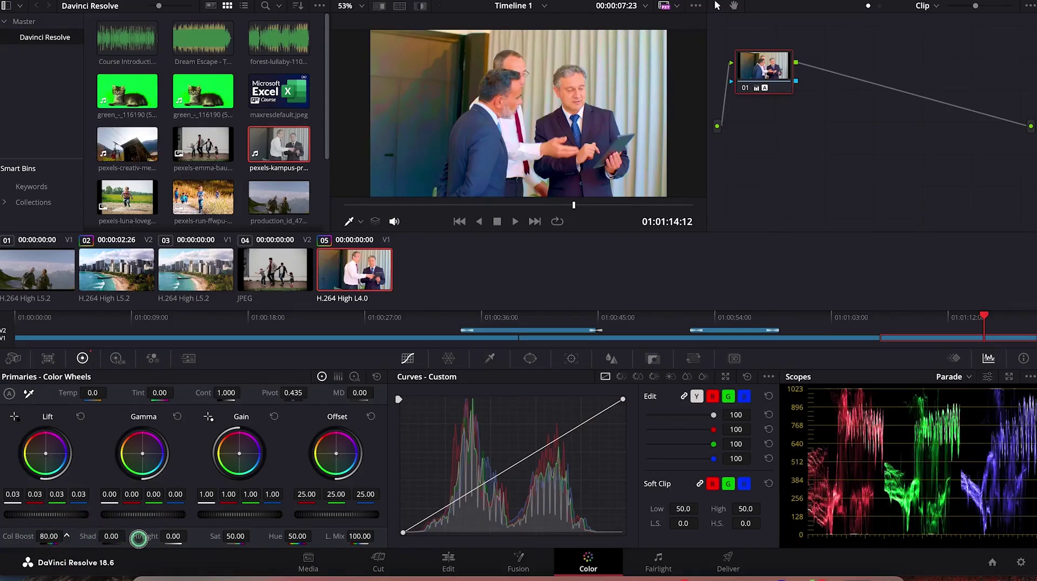
{"action": "left_click_drag", "start_coordinate": [136, 537], "coordinate": [80, 555]}
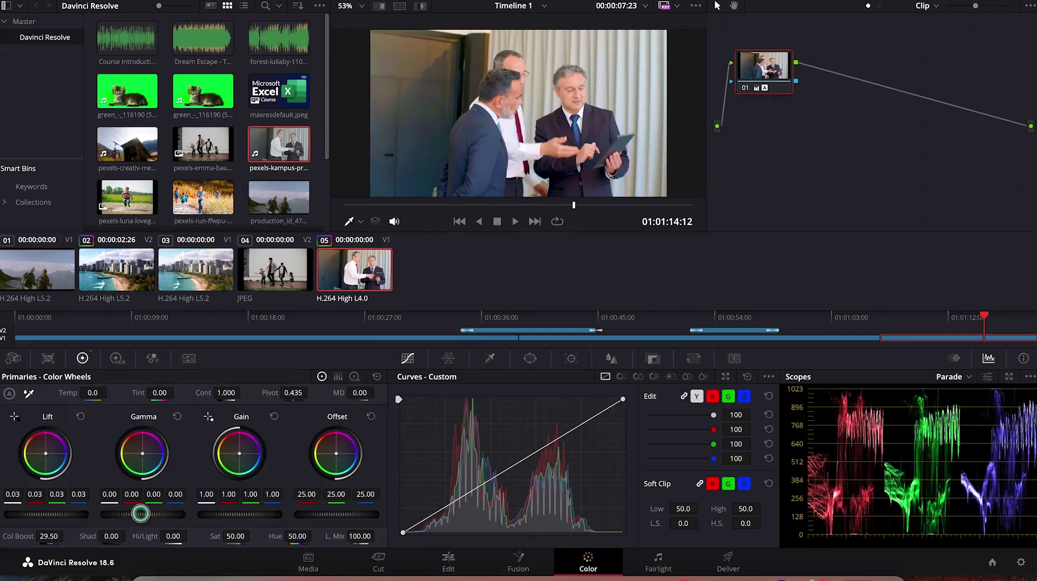
{"action": "left_click_drag", "start_coordinate": [159, 513], "coordinate": [174, 514]}
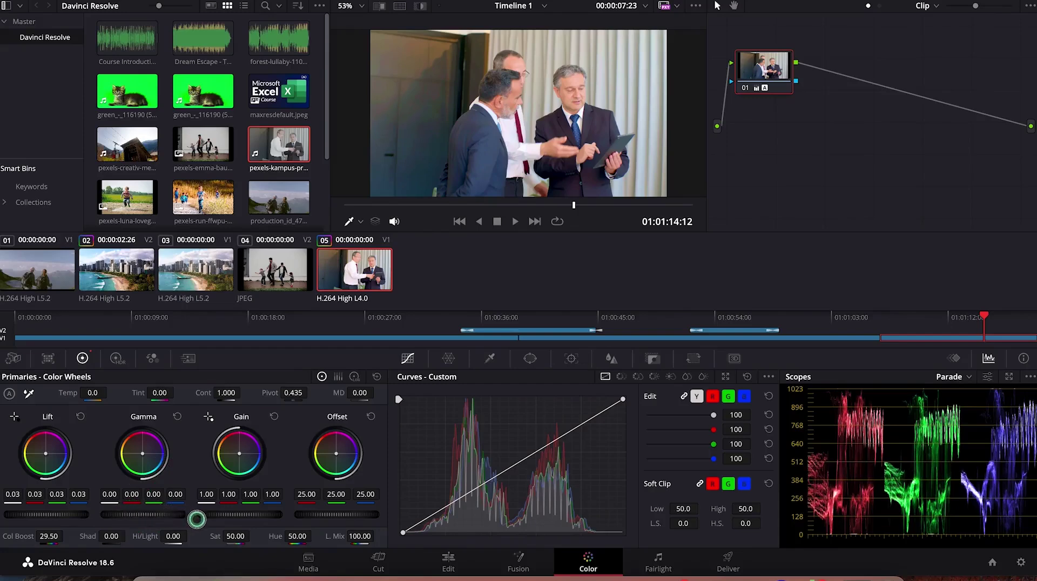
{"action": "left_click_drag", "start_coordinate": [148, 514], "coordinate": [157, 514]}
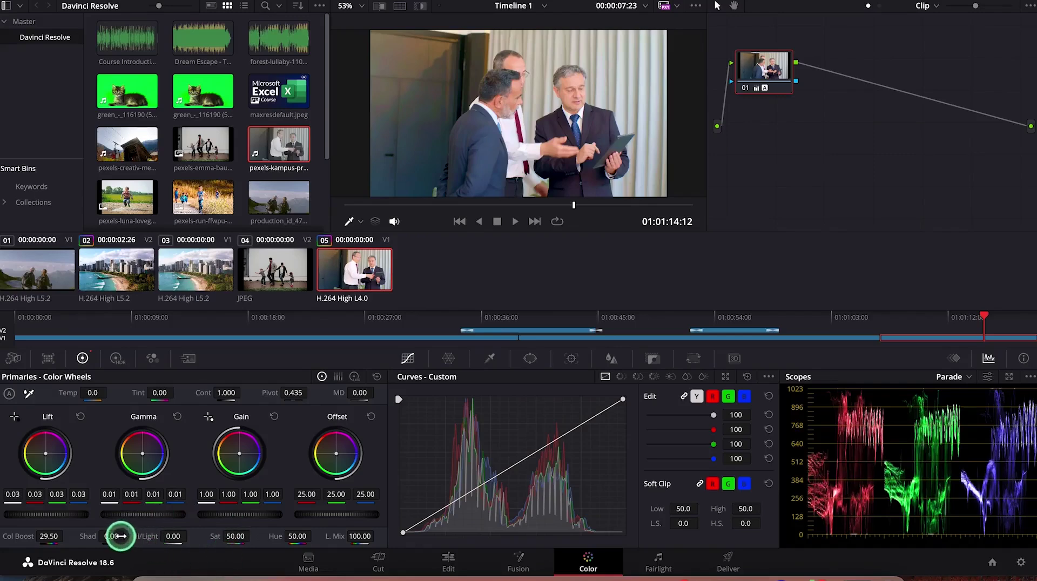
Step: Set clip 05's shadows to -20.50 and highlights to 4.50
{"action": "left_click_drag", "start_coordinate": [104, 536], "coordinate": [87, 537]}
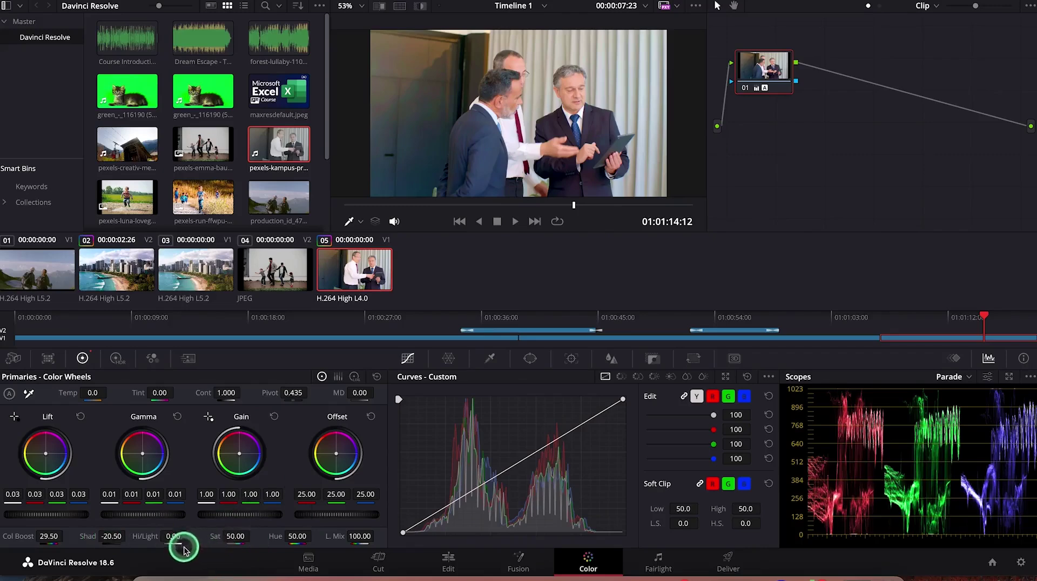
{"action": "mouse_move", "coordinate": [172, 538]}
{"action": "left_mouse_down"}
{"action": "mouse_move", "coordinate": [234, 540]}
{"action": "mouse_move", "coordinate": [176, 520]}
{"action": "left_mouse_up"}
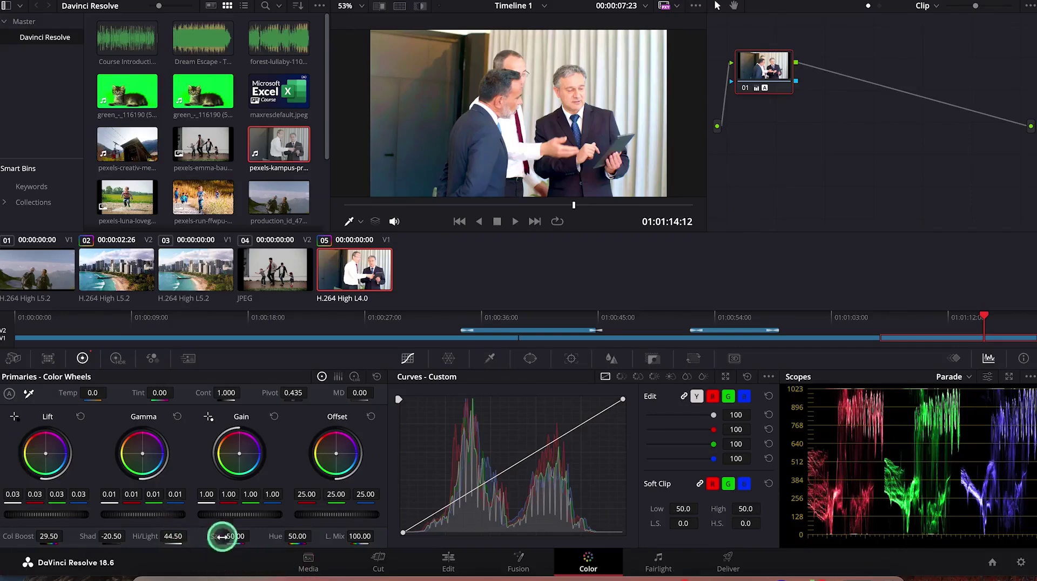
{"action": "left_click_drag", "start_coordinate": [173, 537], "coordinate": [111, 542]}
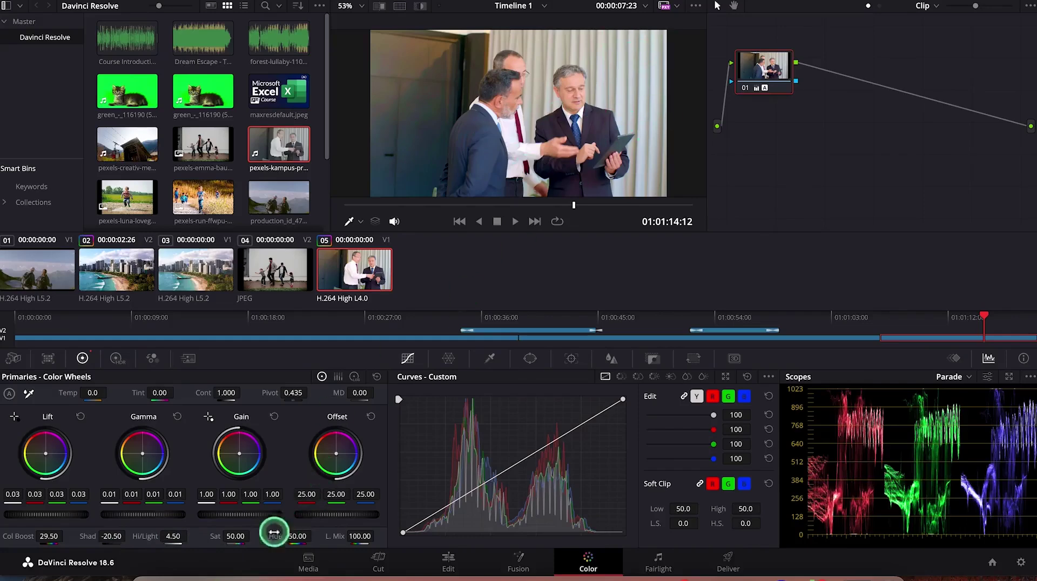
Step: Raise clip 05's saturation to 65.40 and lower the Offset master level to 24.95
{"action": "left_click", "coordinate": [231, 536]}
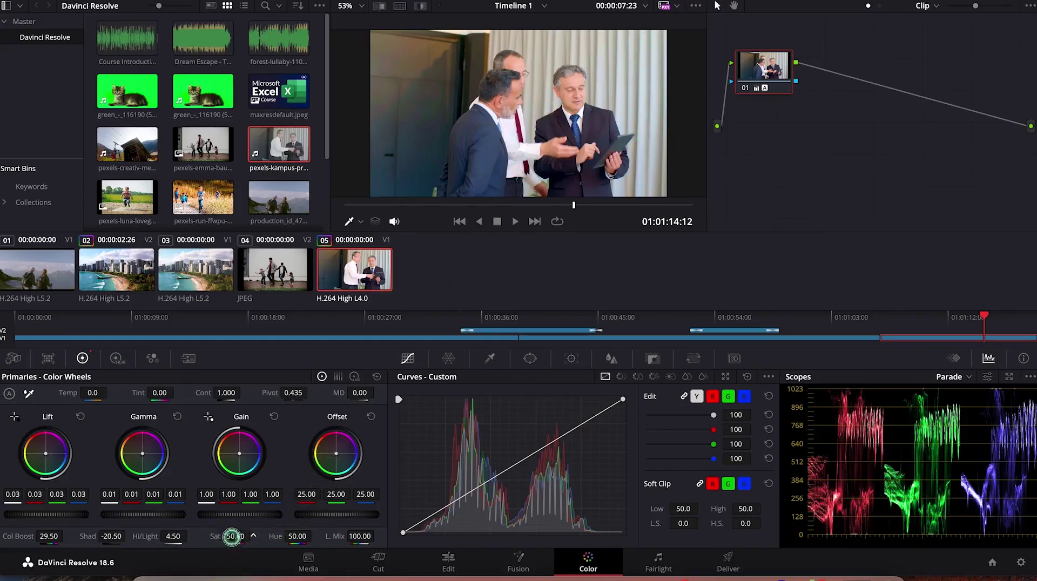
{"action": "left_click_drag", "start_coordinate": [256, 537], "coordinate": [263, 536]}
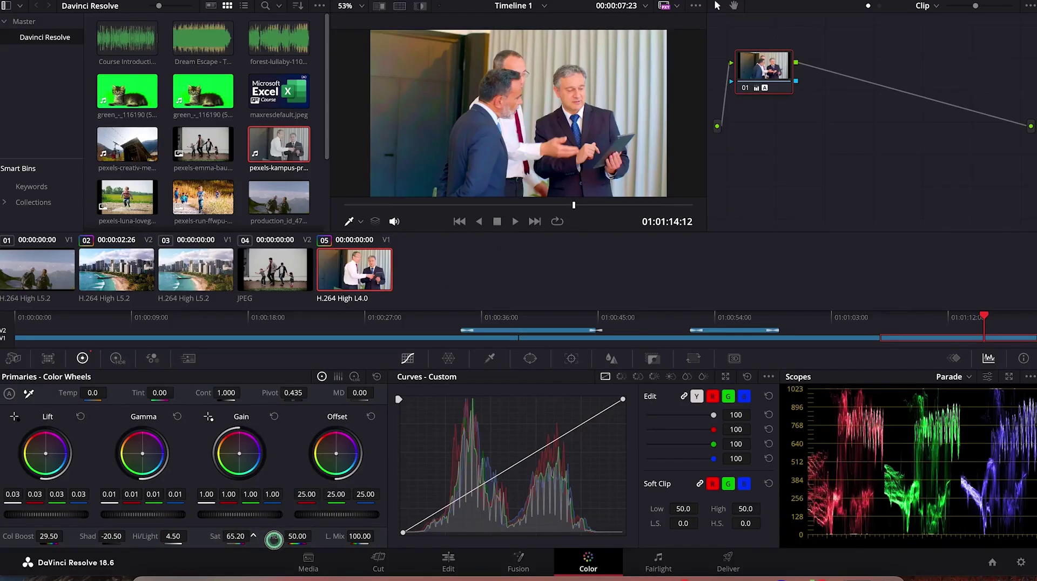
{"action": "left_click_drag", "start_coordinate": [275, 540], "coordinate": [273, 540]}
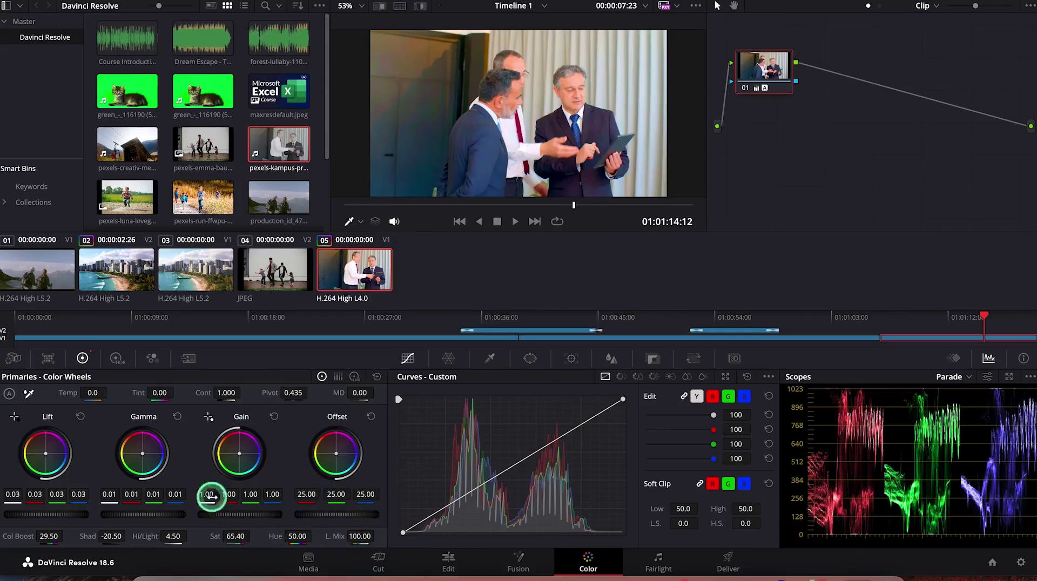
{"action": "left_click", "coordinate": [341, 520]}
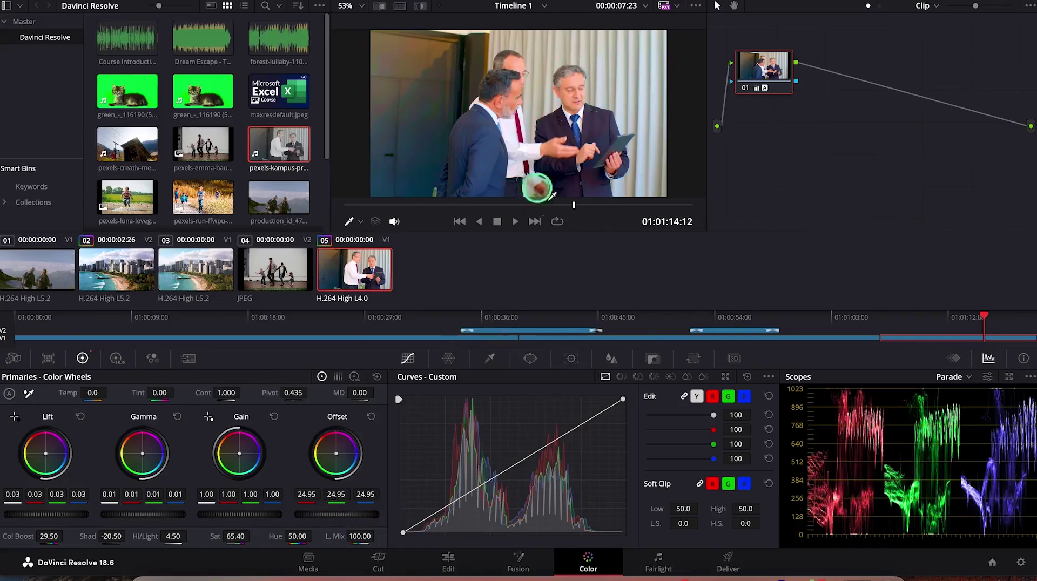
Step: On the Edit page, compare the frame at 01:01:14:12 with and without its color grade, leaving the grade enabled
{"action": "left_click", "coordinate": [451, 559]}
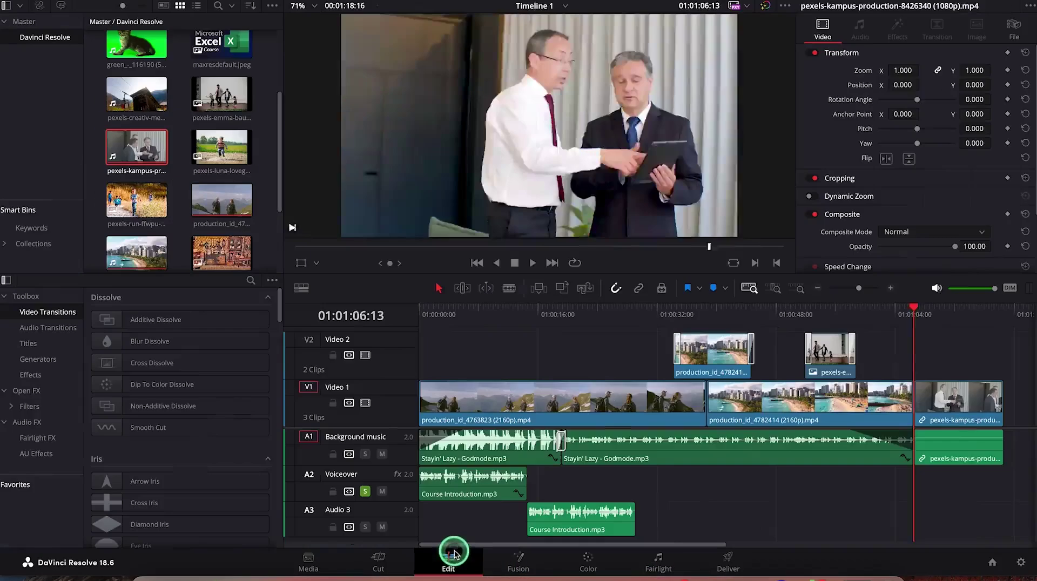
{"action": "left_click", "coordinate": [649, 375]}
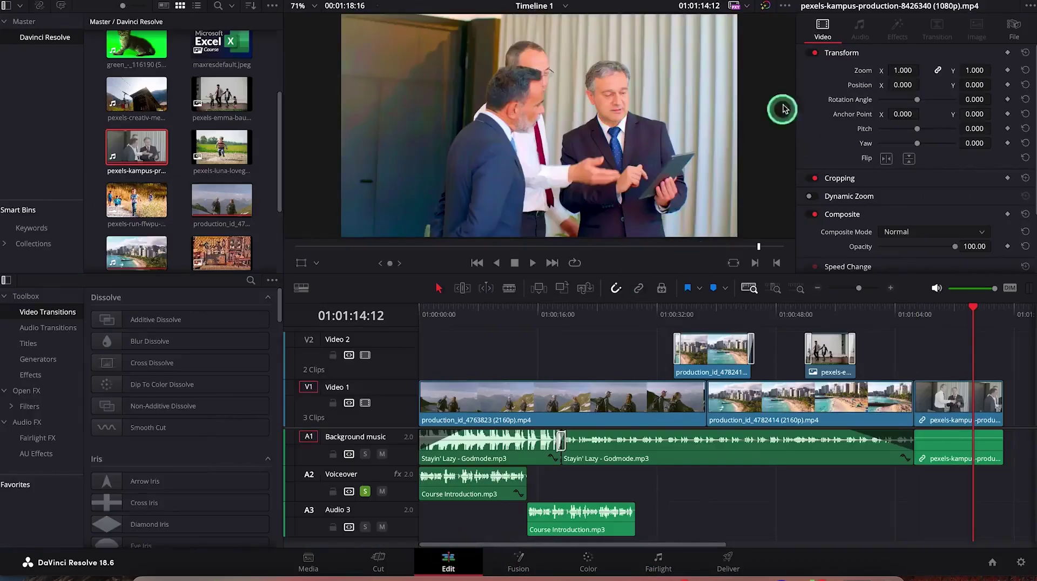
{"action": "left_click", "coordinate": [766, 6]}
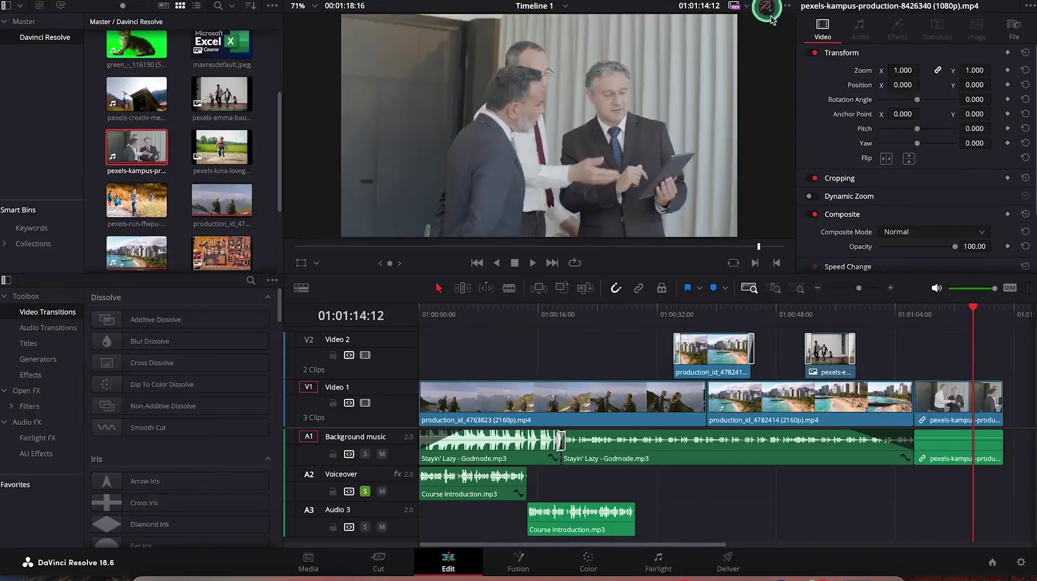
{"action": "left_click", "coordinate": [767, 8]}
{"action": "left_click", "coordinate": [767, 8]}
{"action": "left_click", "coordinate": [768, 8]}
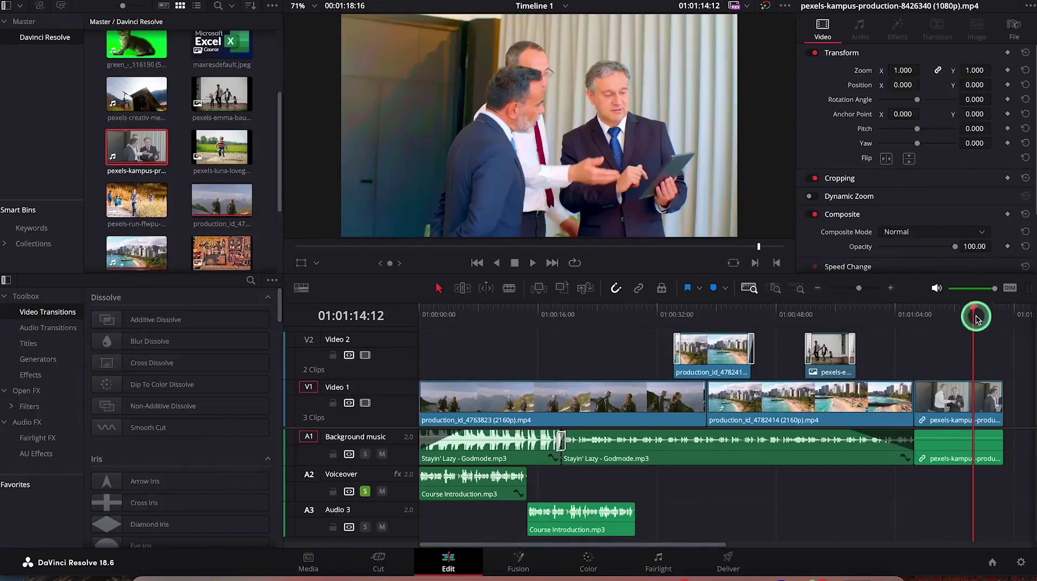
Step: Play the clip of the men in suits from its start with the grade on, replay it bypassed, and restore the grade
{"action": "left_click_drag", "start_coordinate": [974, 312], "coordinate": [914, 323]}
{"action": "key", "text": "space"}
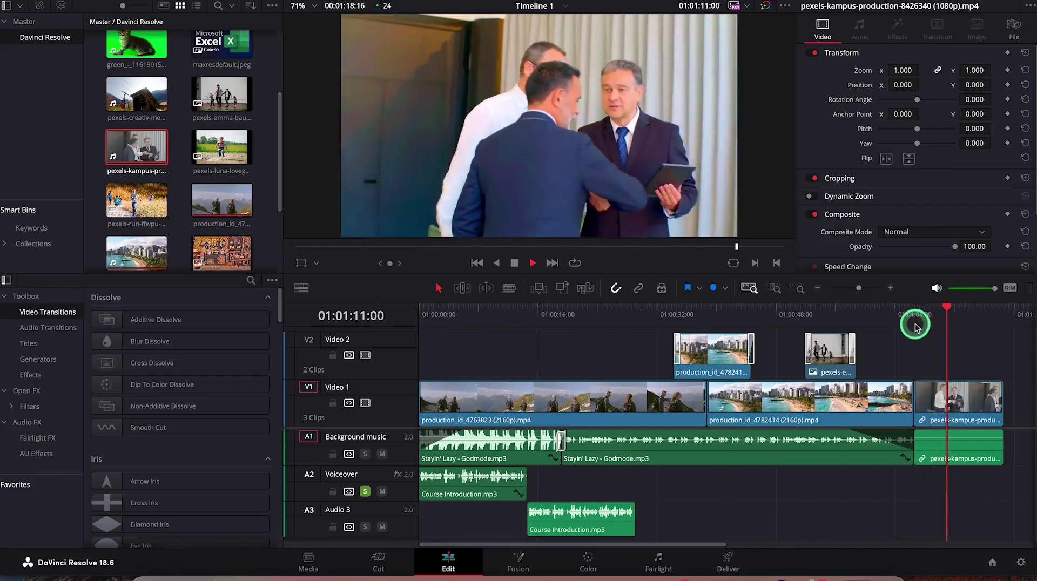
{"action": "key", "text": "space"}
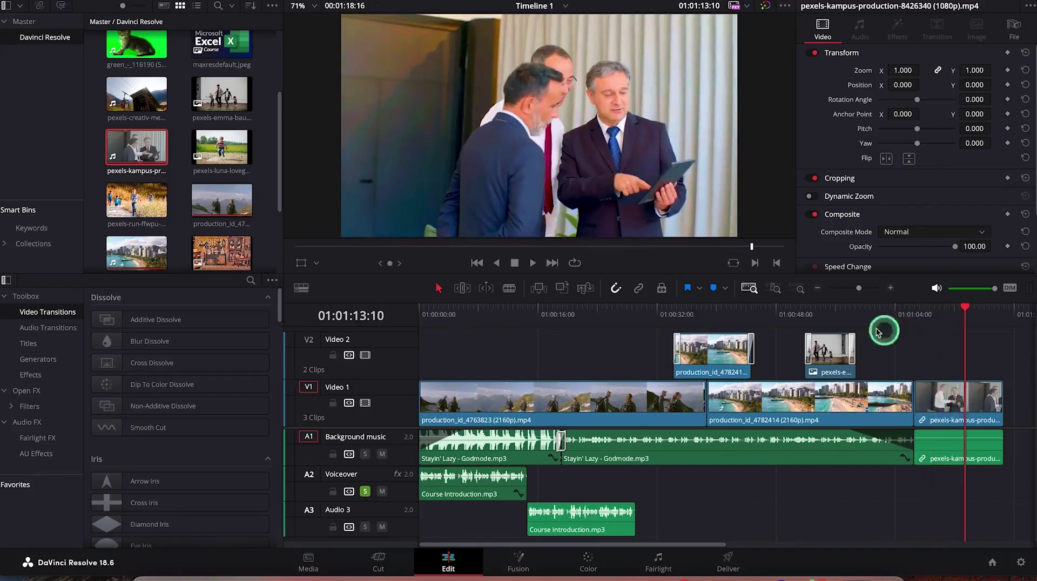
{"action": "left_click", "coordinate": [766, 7]}
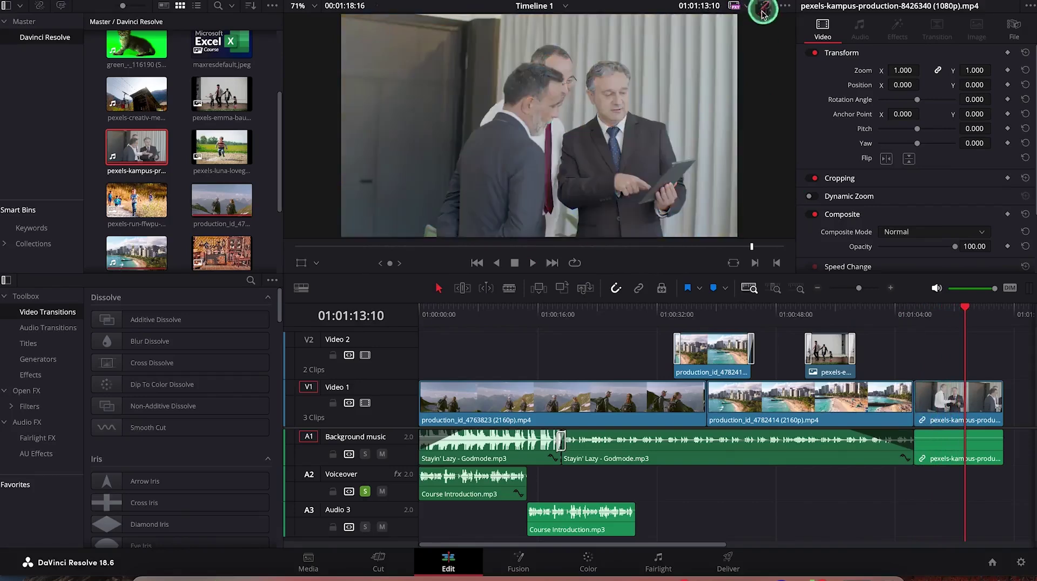
{"action": "left_click", "coordinate": [912, 307]}
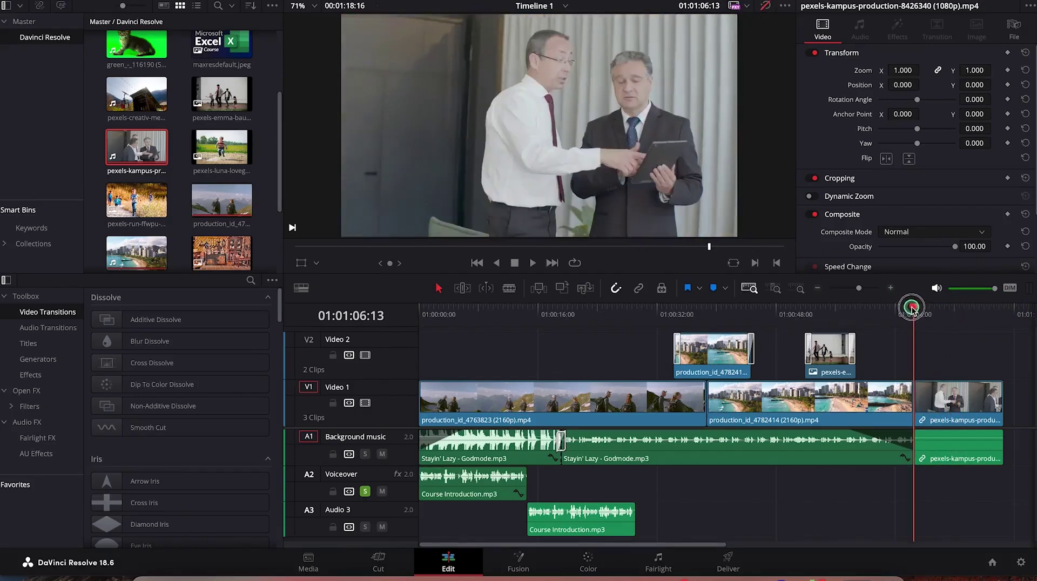
{"action": "key", "text": "space"}
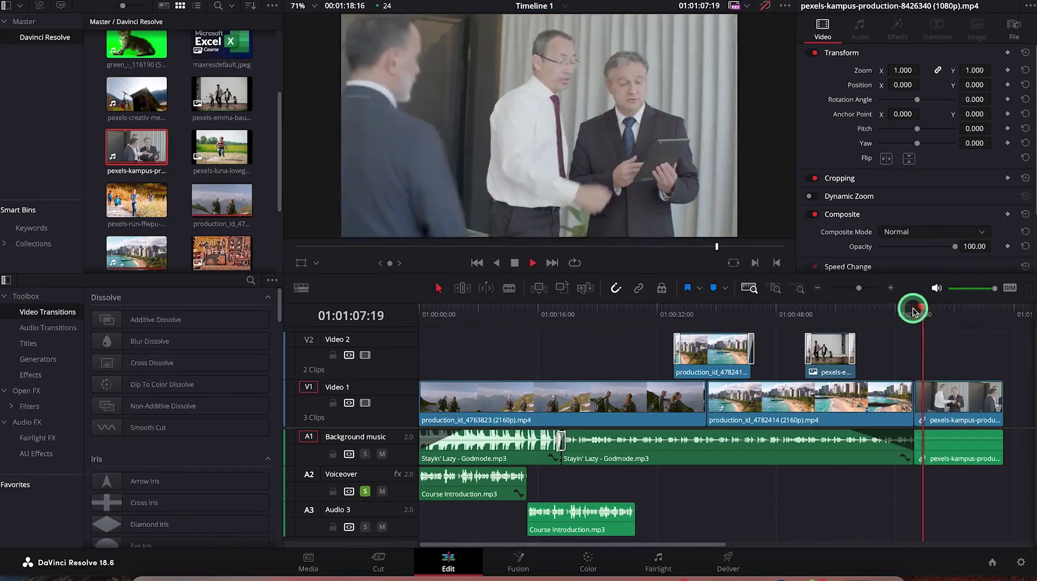
{"action": "key", "text": "space"}
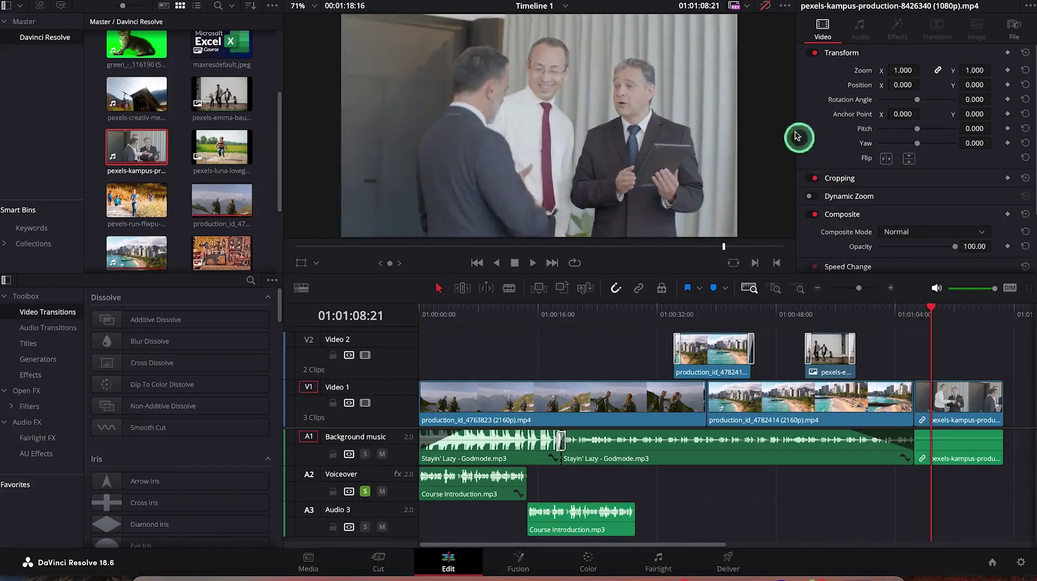
{"action": "left_click", "coordinate": [766, 6]}
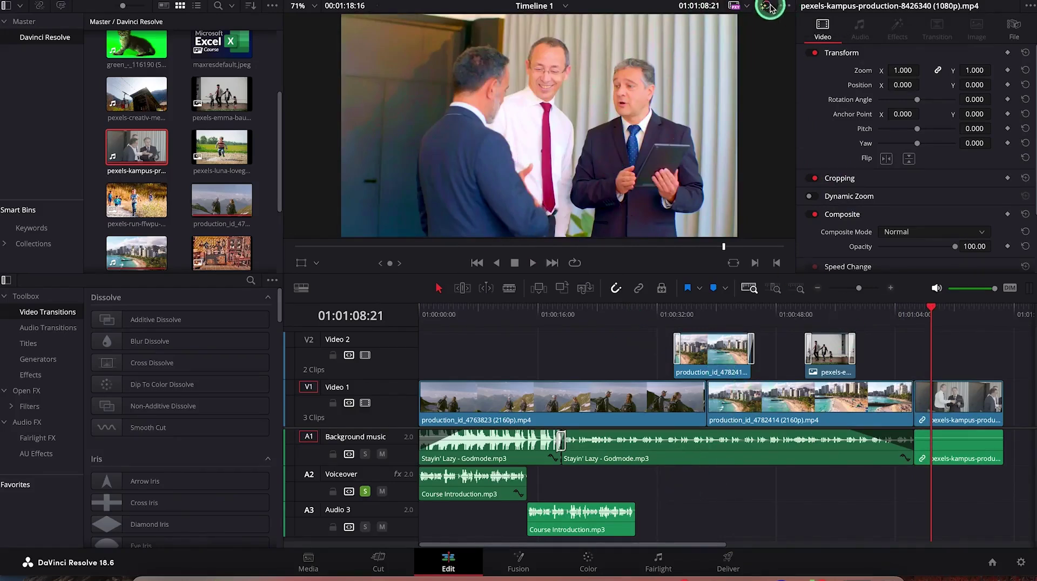
Step: On the Color page, isolate the luma channel of clip 05's custom curve, add shadow and highlight points, and slightly lower the shadow point
{"action": "left_click", "coordinate": [588, 567]}
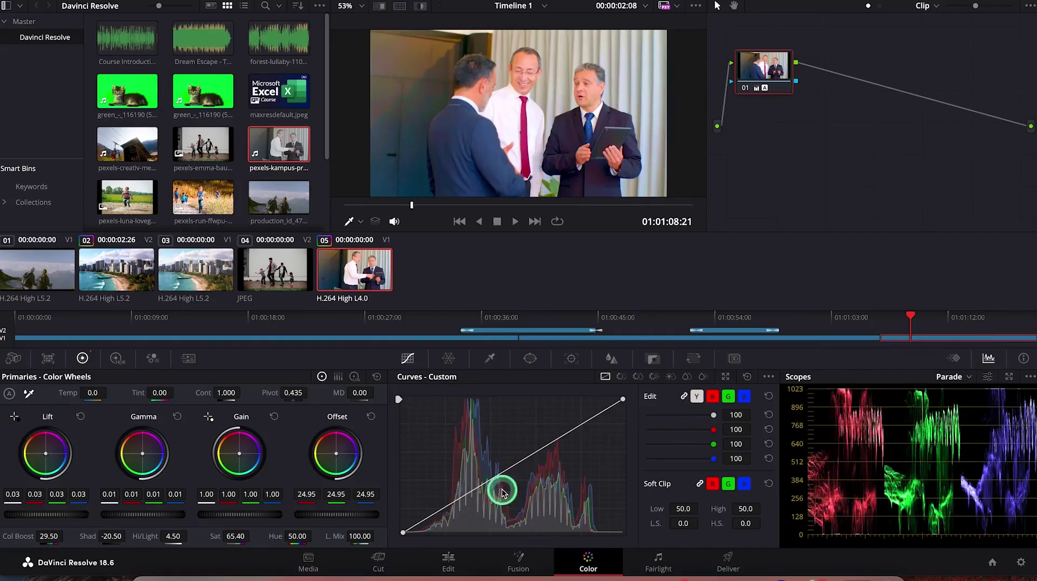
{"action": "left_click", "coordinate": [696, 398]}
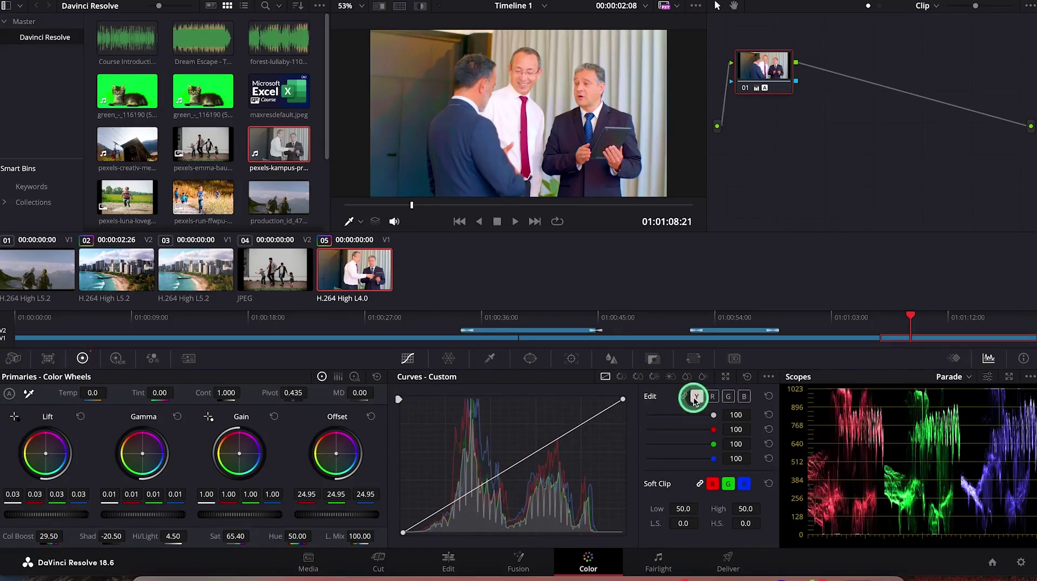
{"action": "left_click", "coordinate": [446, 508]}
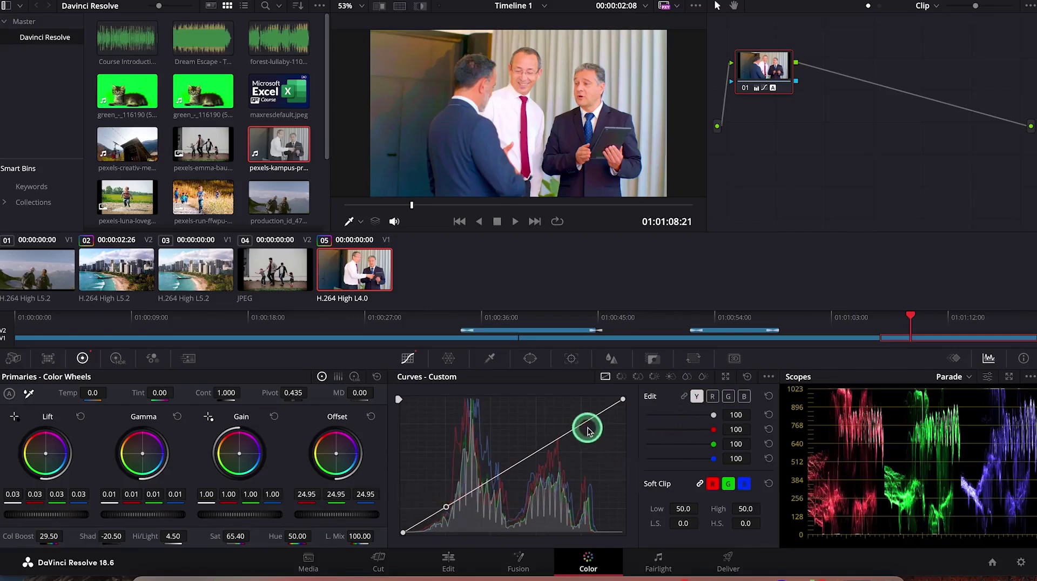
{"action": "left_click", "coordinate": [582, 427]}
{"action": "mouse_move", "coordinate": [582, 427]}
{"action": "left_mouse_down"}
{"action": "mouse_move", "coordinate": [561, 400]}
{"action": "mouse_move", "coordinate": [580, 429]}
{"action": "left_mouse_up"}
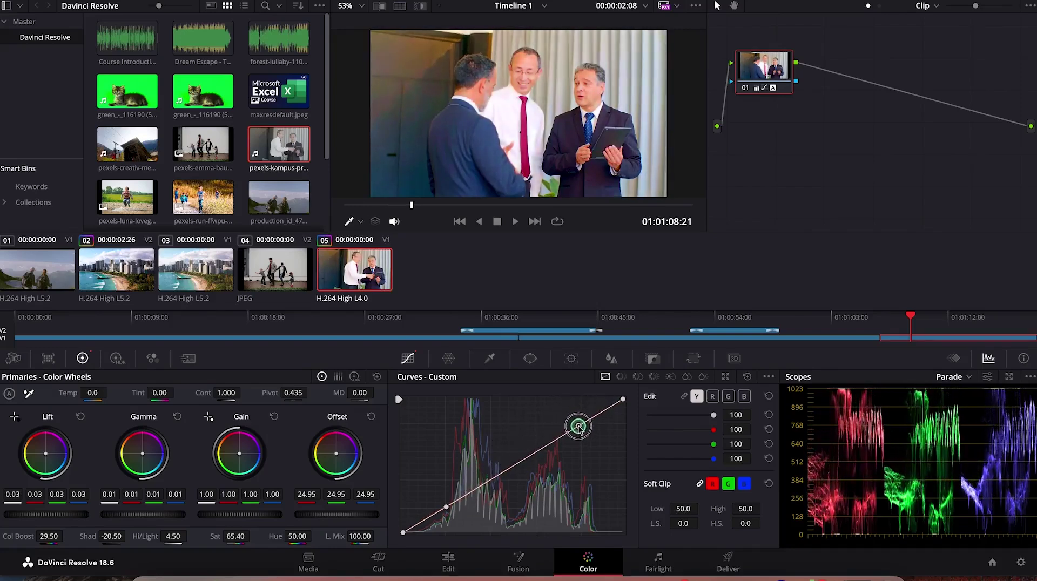
{"action": "left_click_drag", "start_coordinate": [446, 512], "coordinate": [447, 510]}
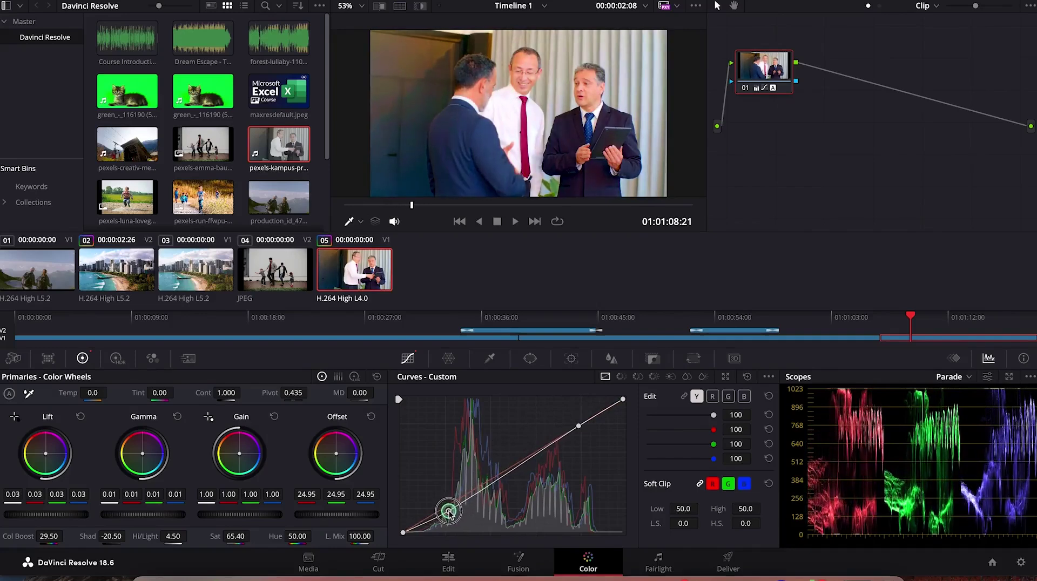
Step: Raise the luma highlight point on clip 05's custom curves slightly, and try a red midtone point and a green highlight point
{"action": "left_click_drag", "start_coordinate": [580, 430], "coordinate": [576, 427]}
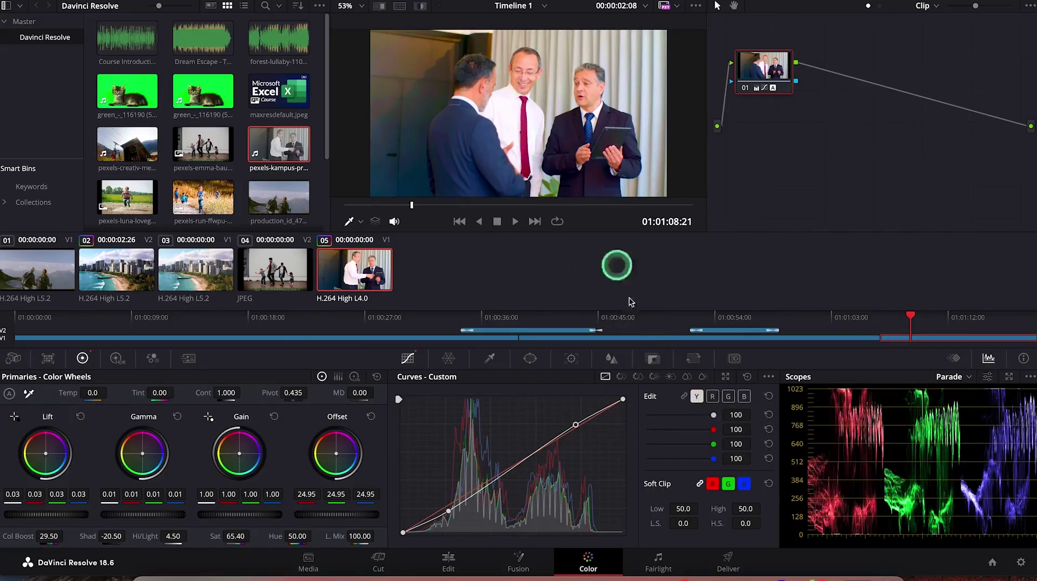
{"action": "left_click", "coordinate": [712, 398]}
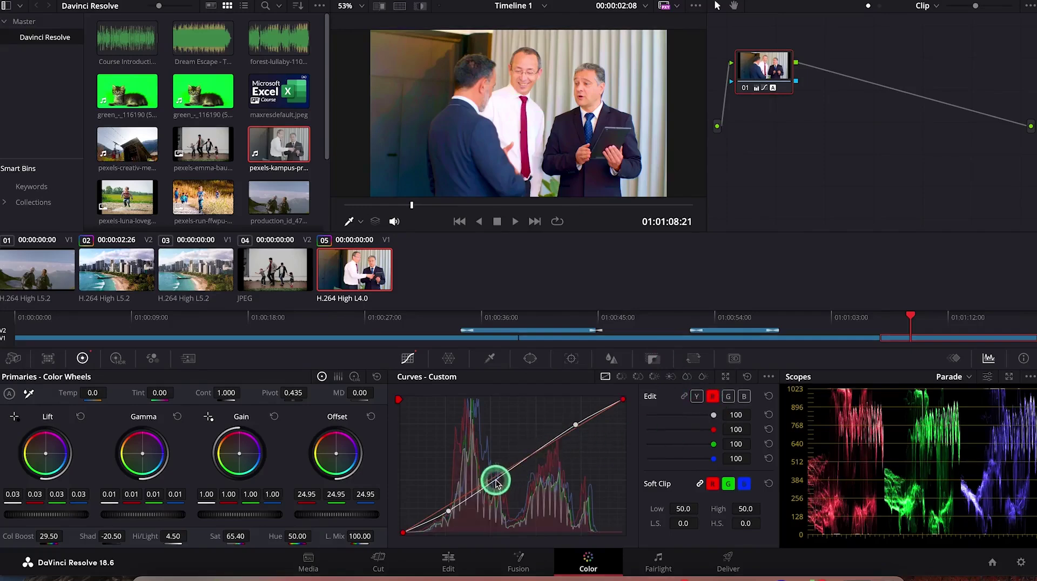
{"action": "left_click_drag", "start_coordinate": [494, 480], "coordinate": [500, 491]}
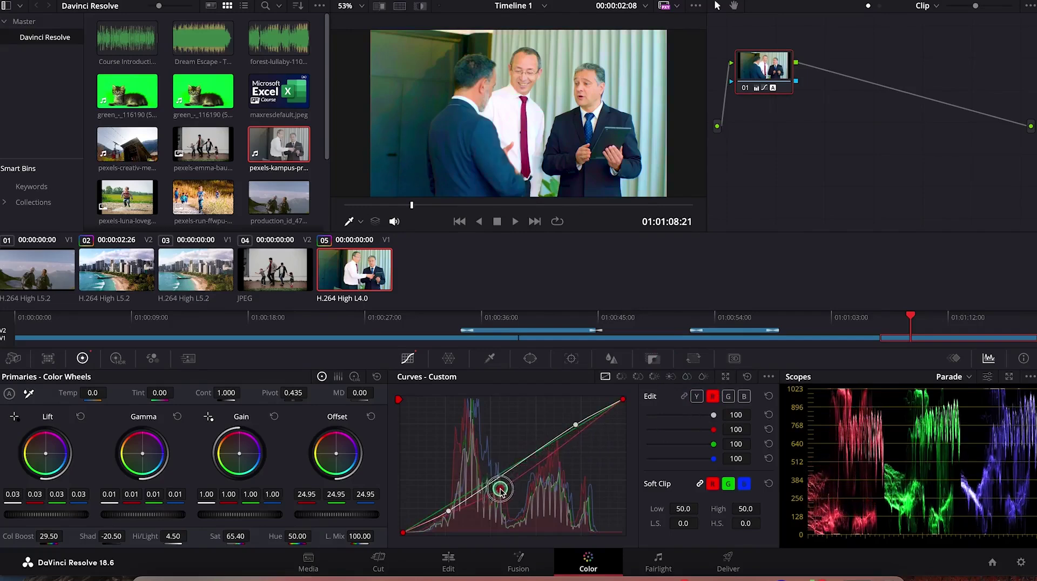
{"action": "left_click_drag", "start_coordinate": [500, 490], "coordinate": [497, 481]}
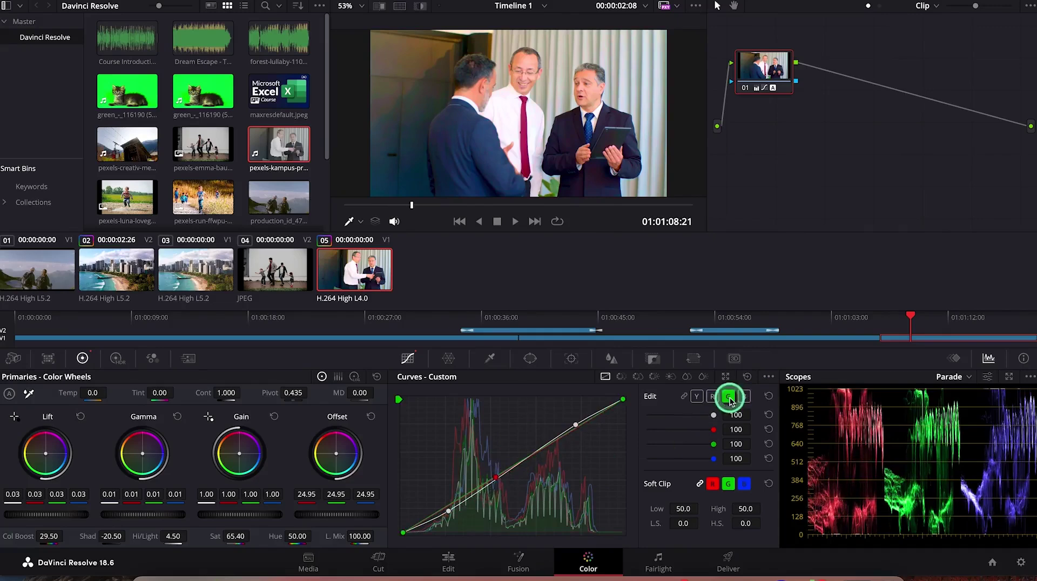
{"action": "left_click", "coordinate": [593, 426]}
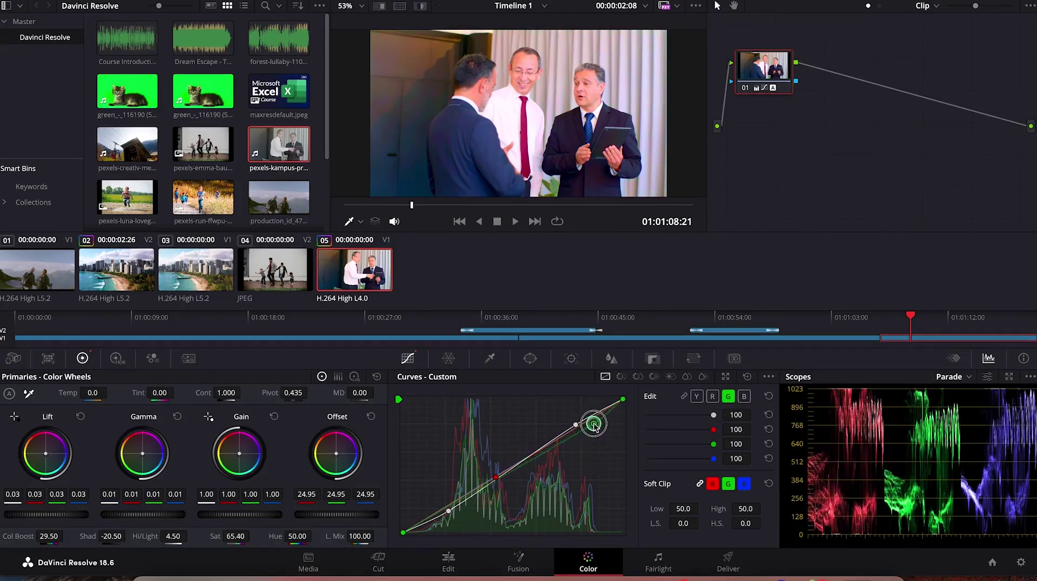
{"action": "mouse_move", "coordinate": [594, 427]}
{"action": "left_mouse_down"}
{"action": "mouse_move", "coordinate": [601, 436]}
{"action": "mouse_move", "coordinate": [573, 384]}
{"action": "mouse_move", "coordinate": [591, 420]}
{"action": "left_mouse_up"}
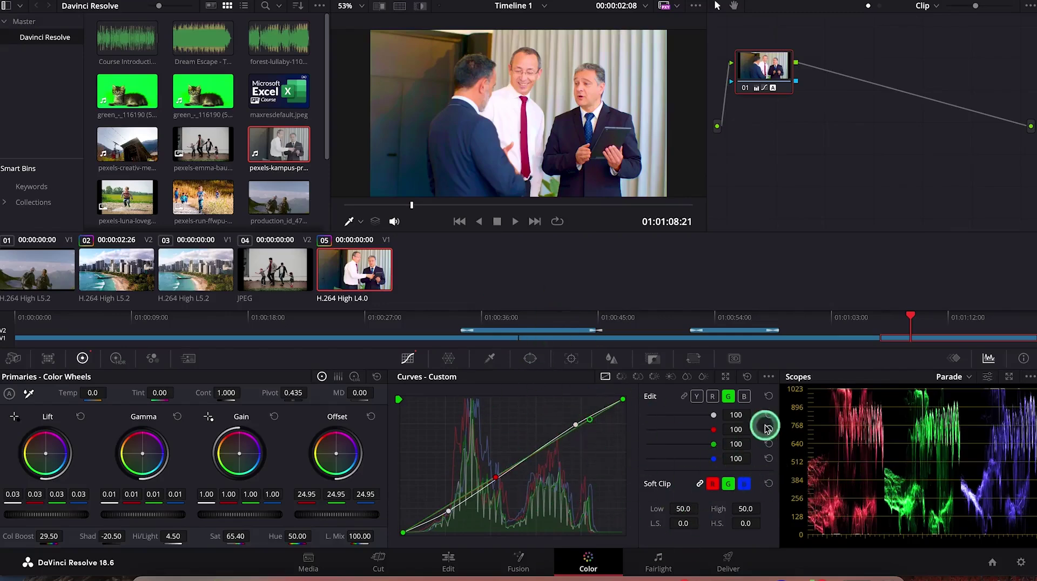
Step: Reset all of clip 05's custom curves and leave the luma channel active
{"action": "left_click", "coordinate": [746, 398]}
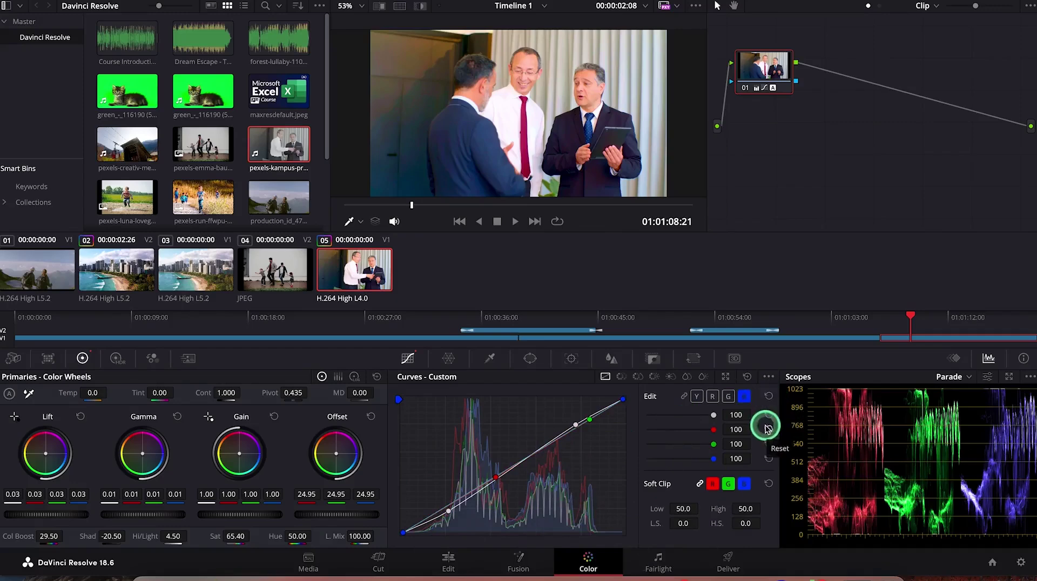
{"action": "left_click", "coordinate": [769, 399]}
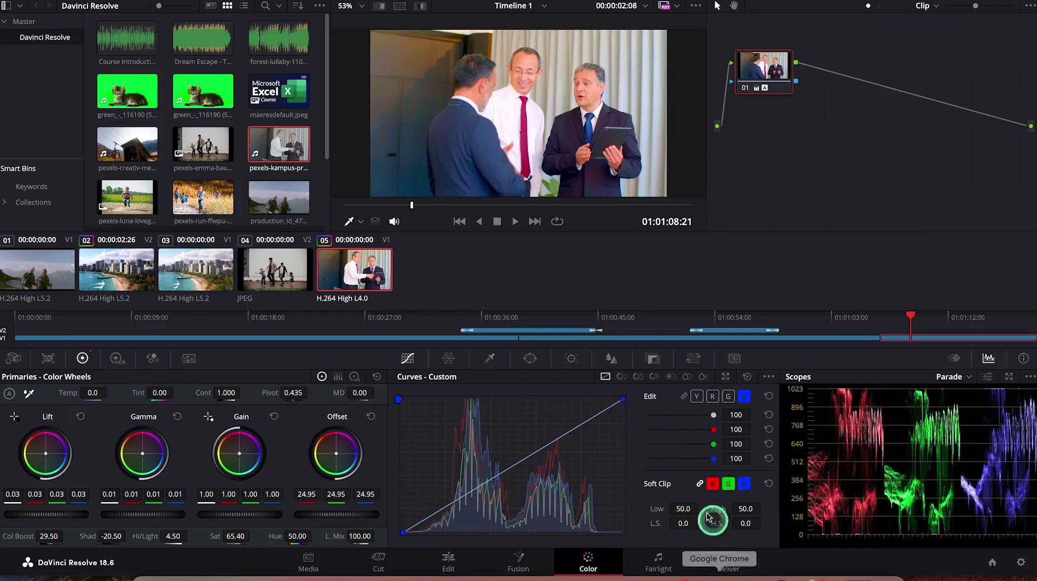
{"action": "left_click", "coordinate": [728, 399]}
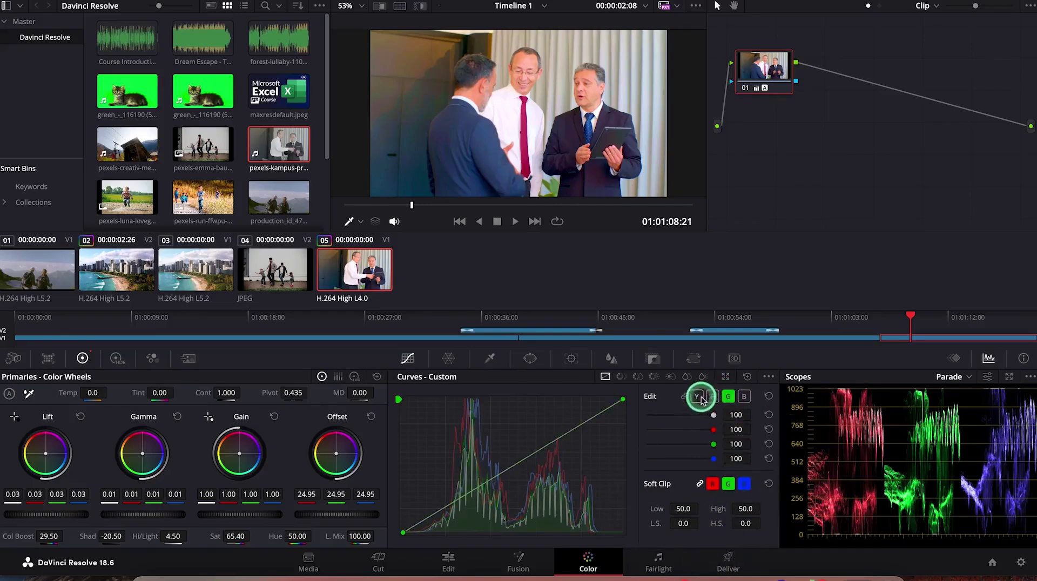
{"action": "left_click", "coordinate": [698, 398]}
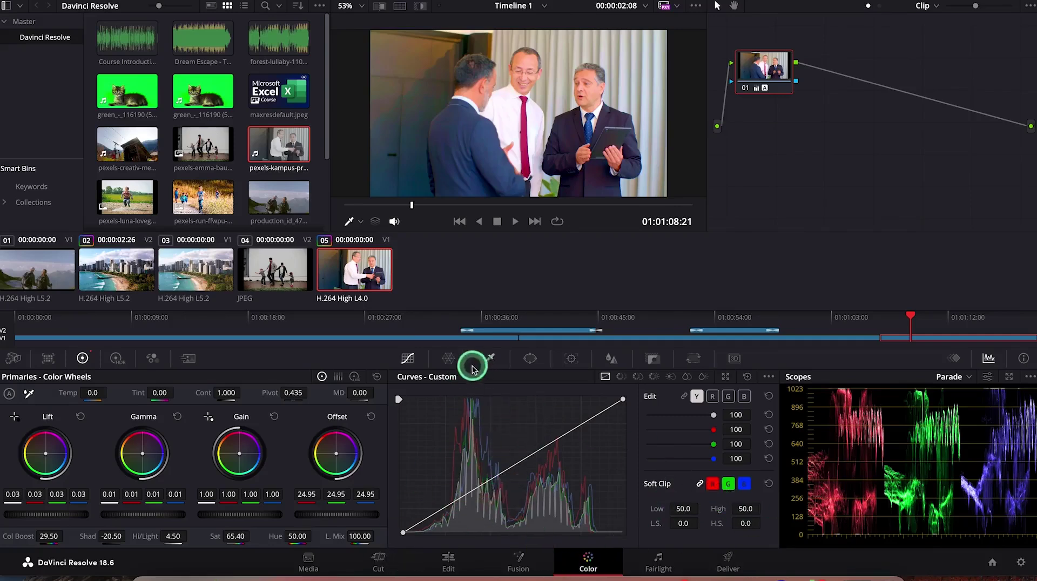
Step: Look over the Color Warper, HSL Qualifier and Window palettes for clip 05, and return to the custom curves
{"action": "left_click", "coordinate": [454, 359]}
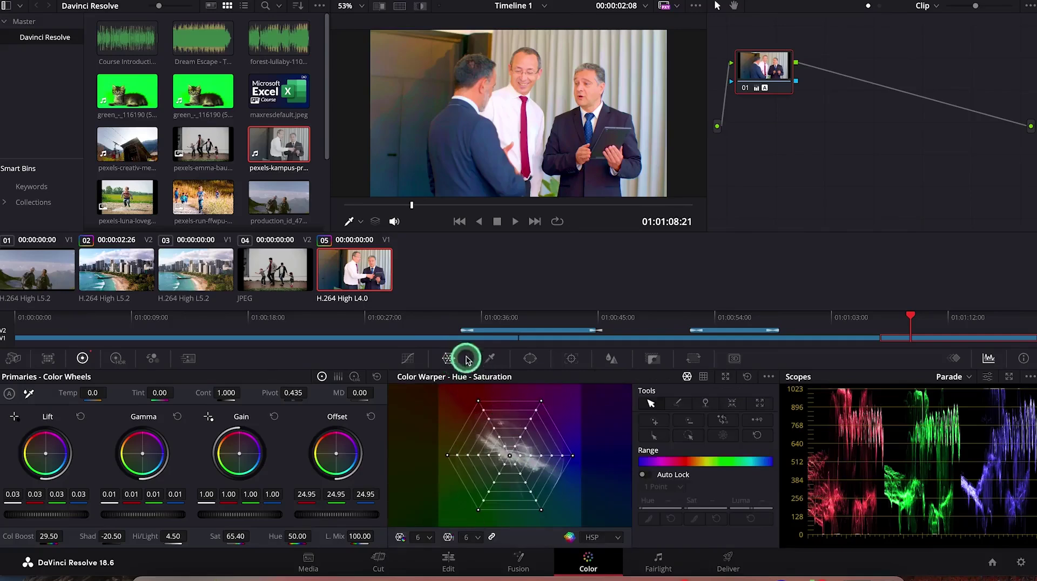
{"action": "left_click", "coordinate": [482, 360]}
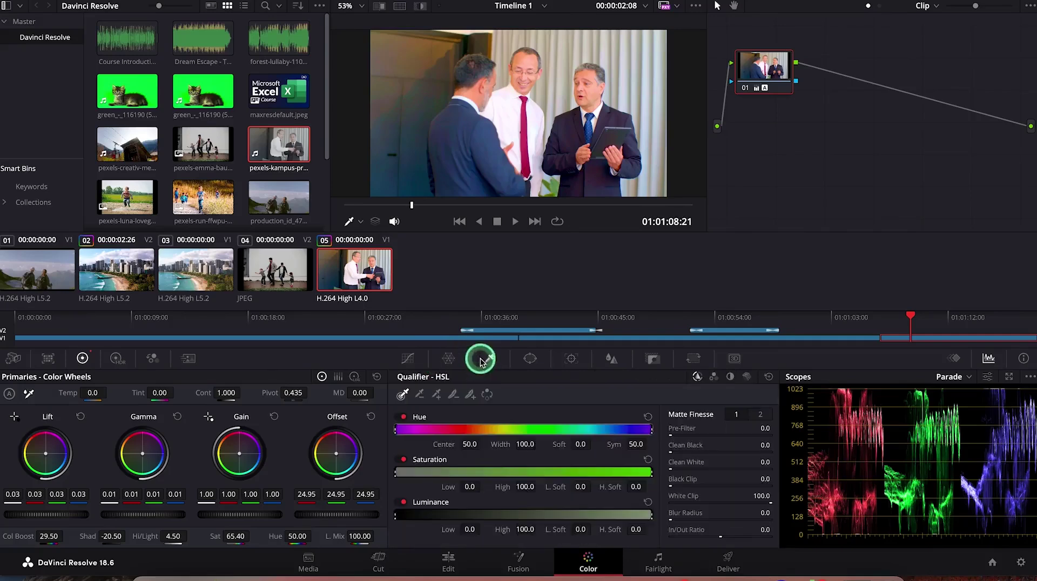
{"action": "left_click", "coordinate": [529, 362]}
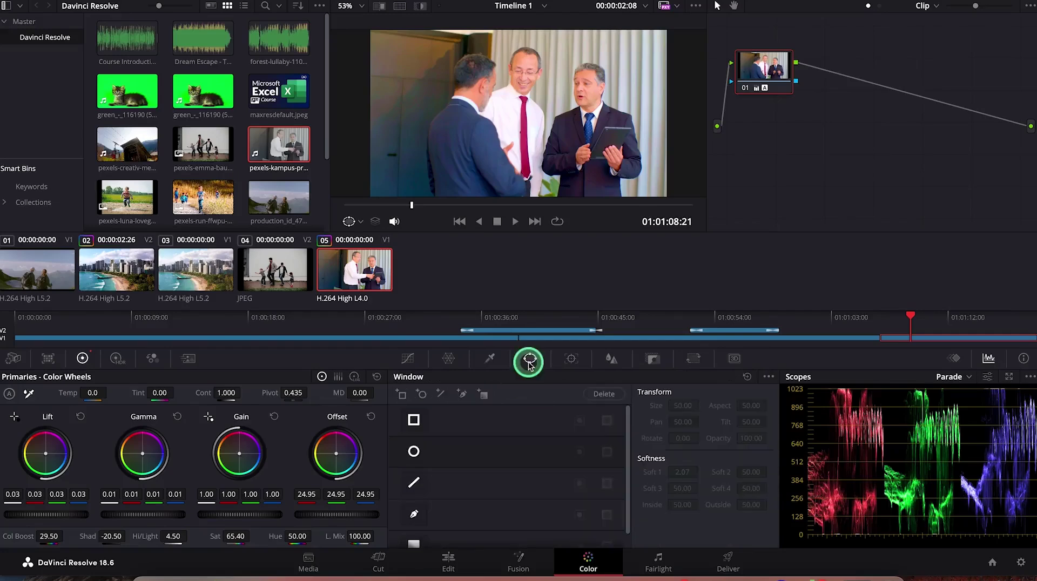
{"action": "left_click", "coordinate": [408, 359]}
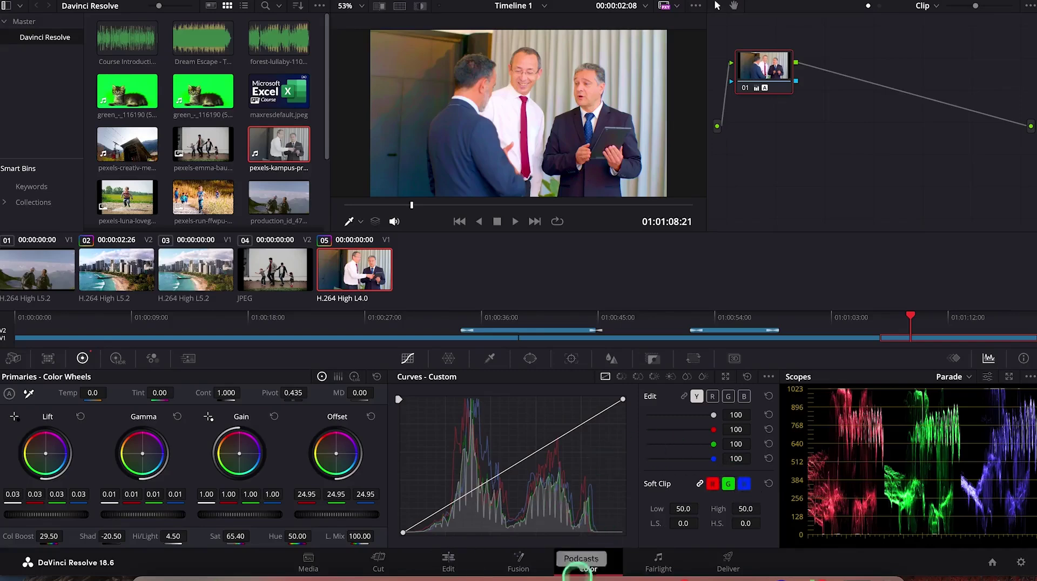
Step: Switch to the Edit page and save the project
{"action": "left_click", "coordinate": [447, 561]}
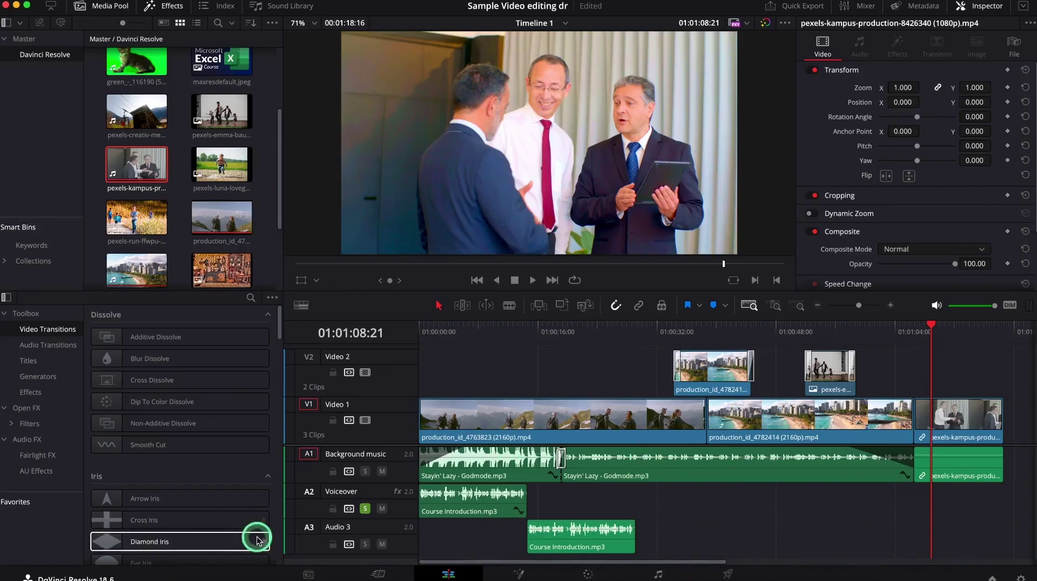
{"action": "key", "text": "q"}
{"action": "left_click", "coordinate": [103, 2]}
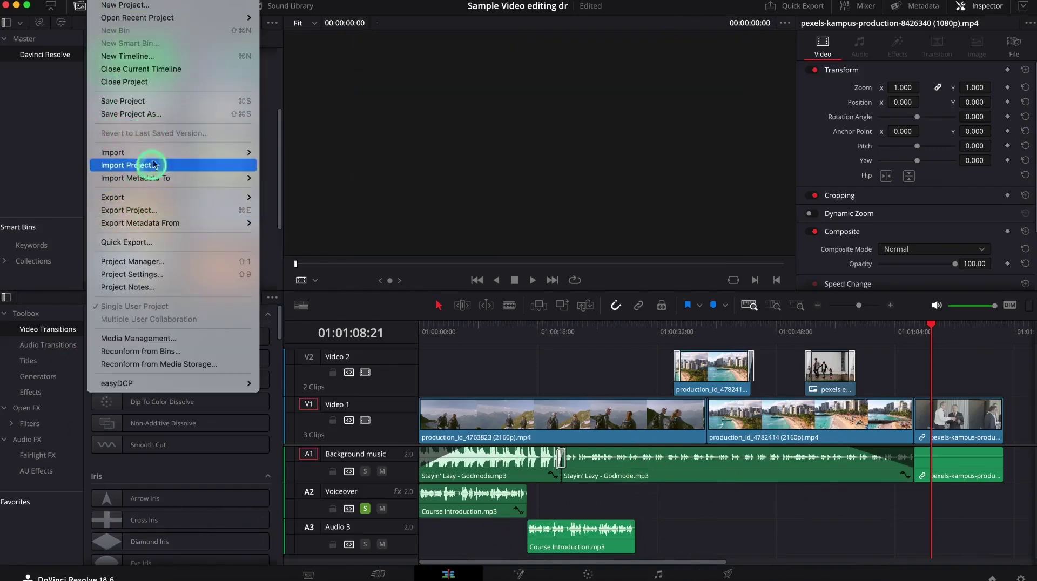
{"action": "left_click", "coordinate": [152, 99]}
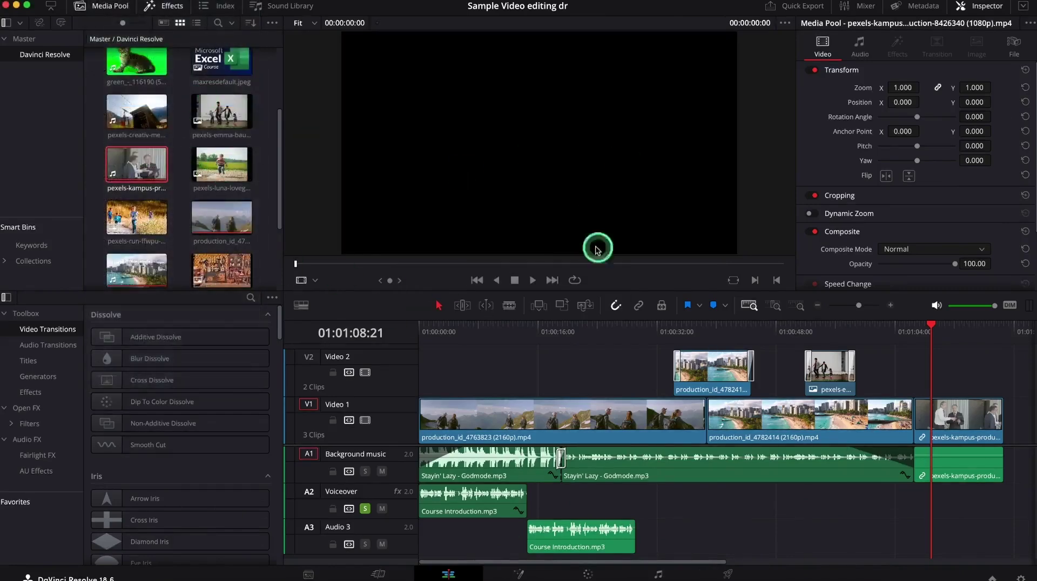
{"action": "left_click", "coordinate": [756, 537]}
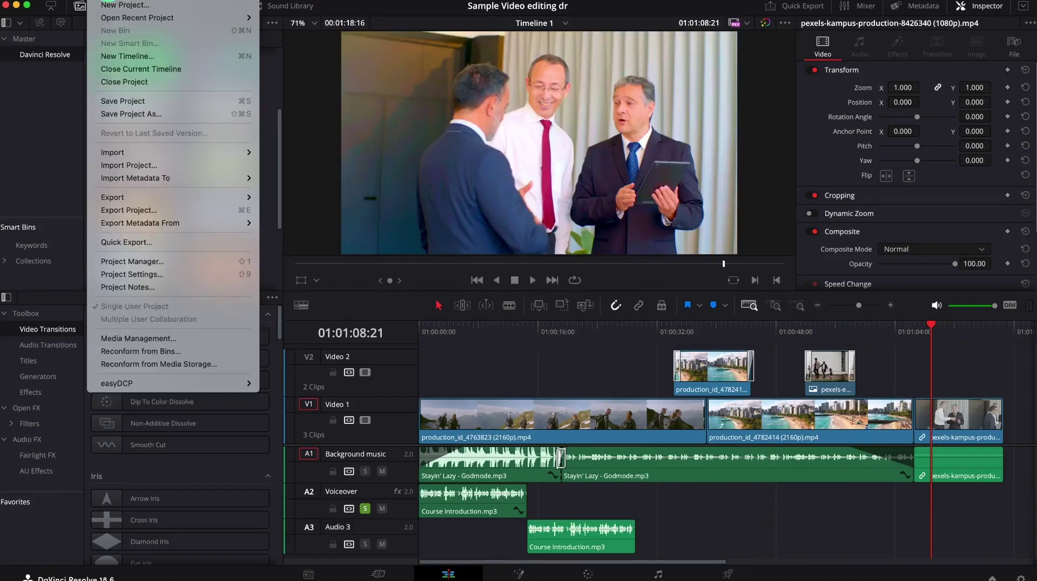
Step: Create a new project named "Complete video editing sample"
{"action": "left_click", "coordinate": [124, 5]}
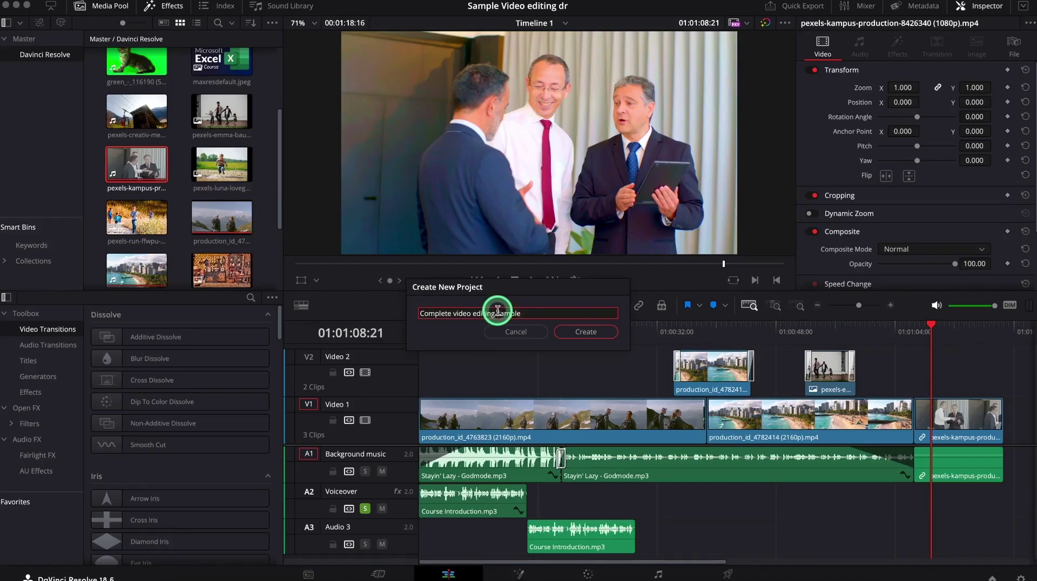
{"action": "left_click", "coordinate": [587, 332]}
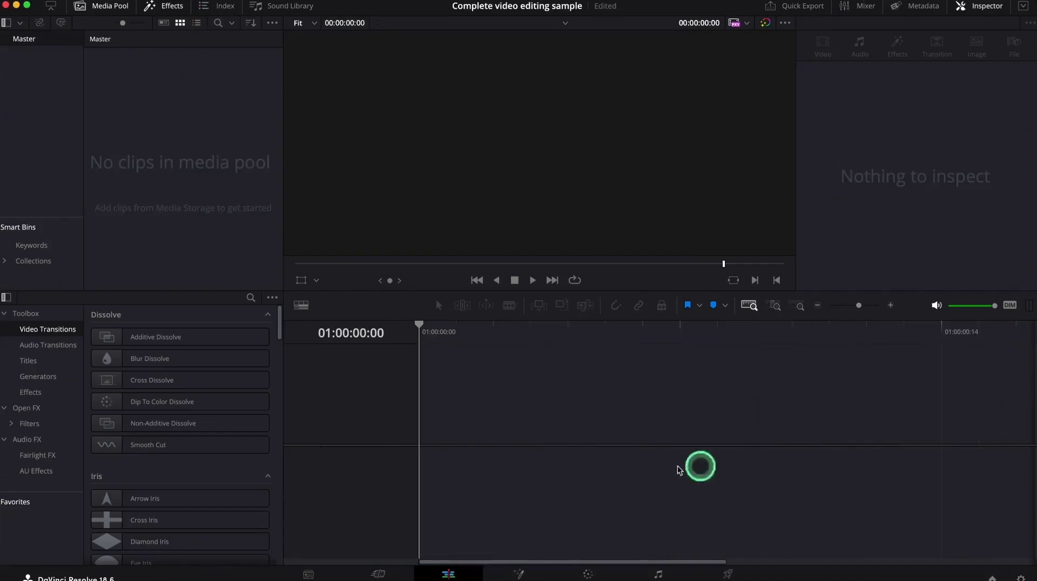
{"action": "left_click", "coordinate": [245, 355]}
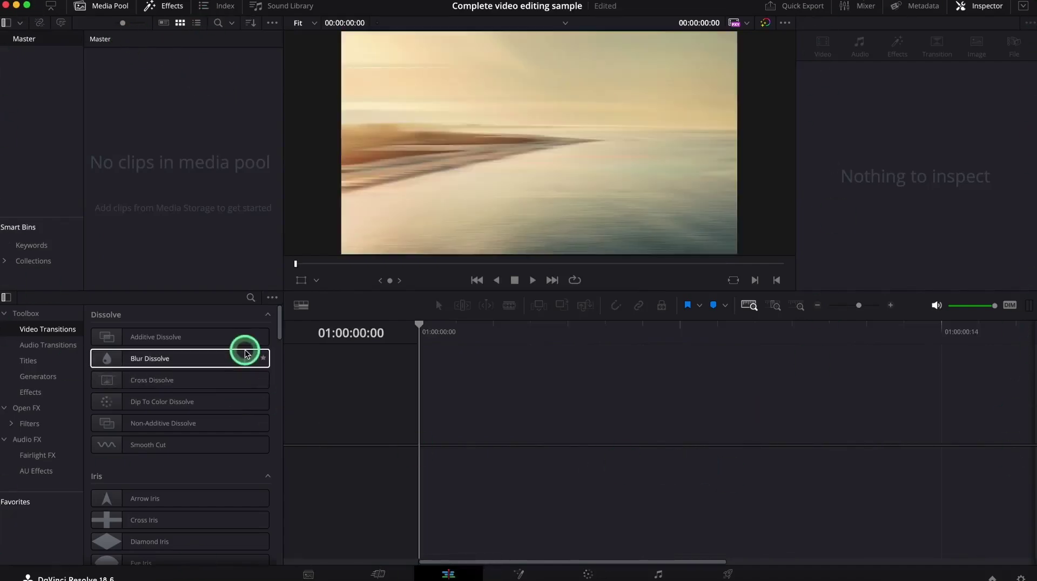
{"action": "left_click", "coordinate": [445, 441]}
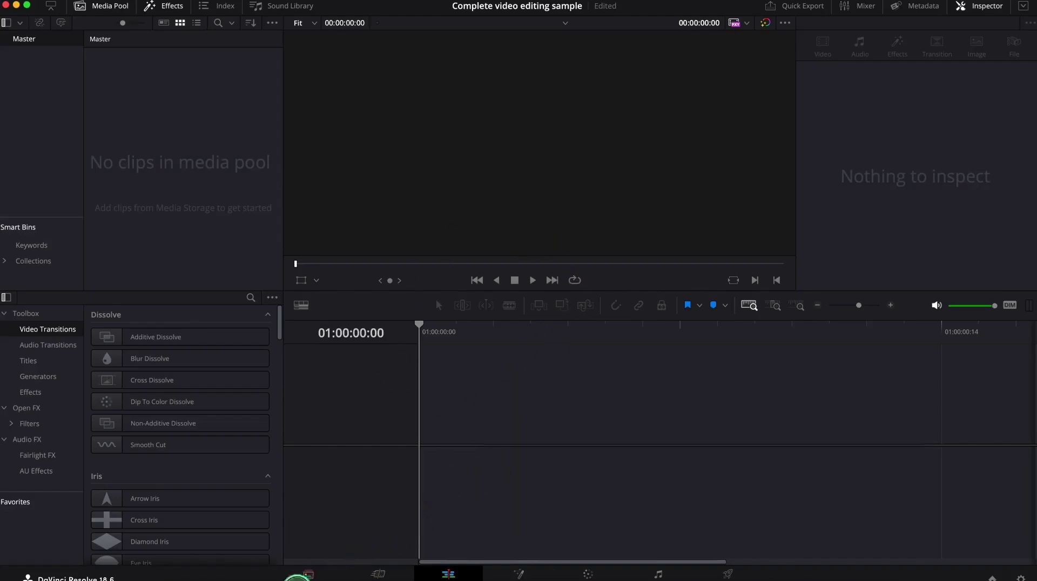
Step: On the Media page, add a bin named Media under Master and open it
{"action": "left_click", "coordinate": [307, 574]}
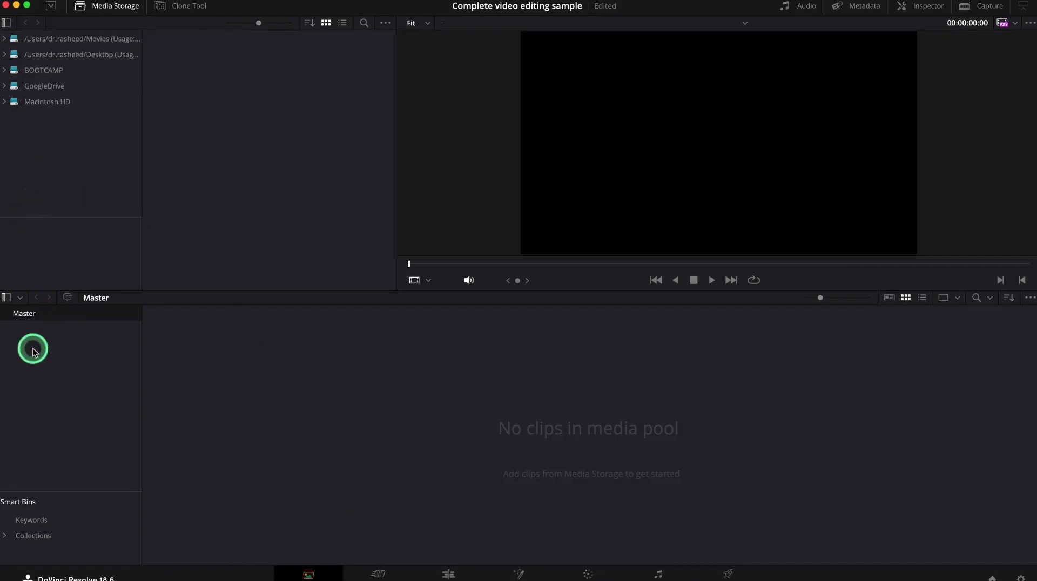
{"action": "left_click", "coordinate": [60, 364]}
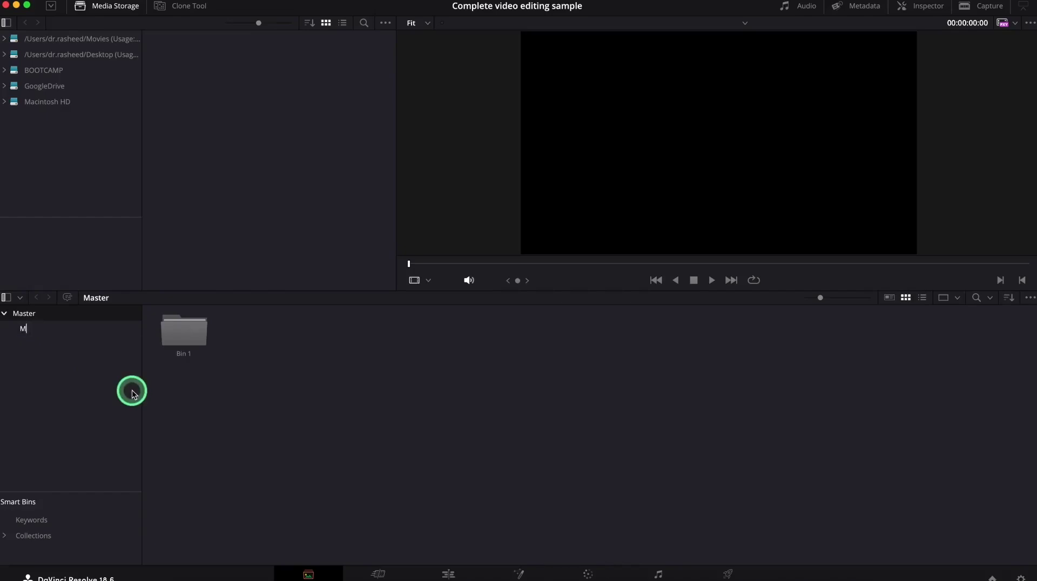
{"action": "key", "text": "Return"}
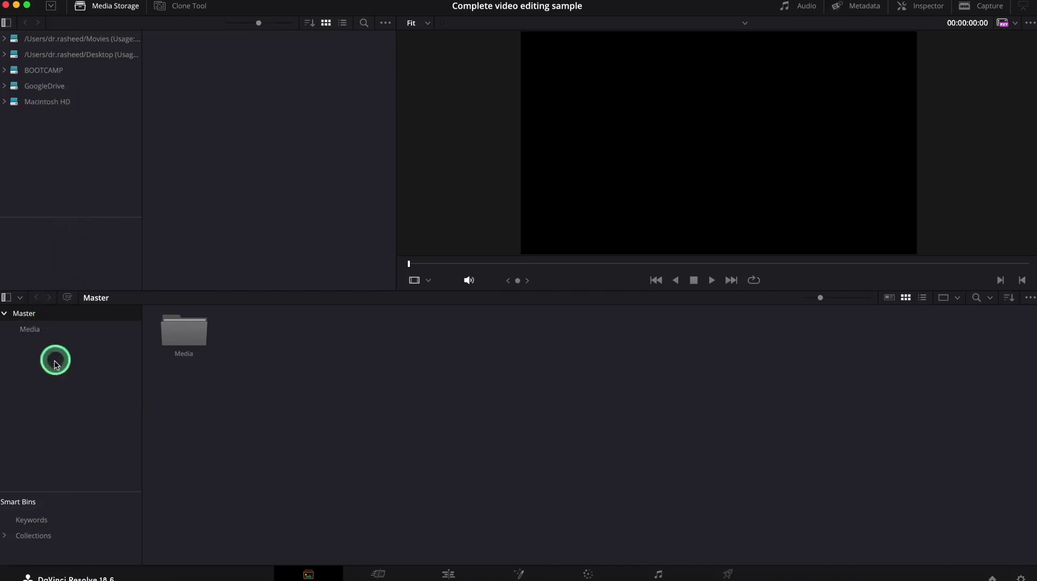
{"action": "left_click", "coordinate": [82, 335]}
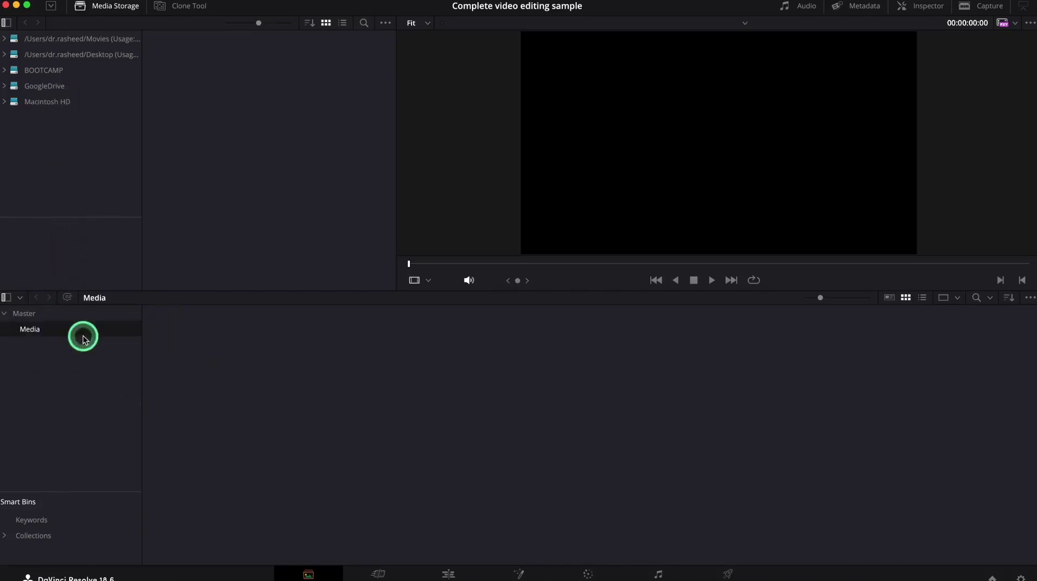
Step: Start a media import into the Media bin and browse to the Videos folder inside Davinci Resolve Tutorial
{"action": "right_click", "coordinate": [224, 336]}
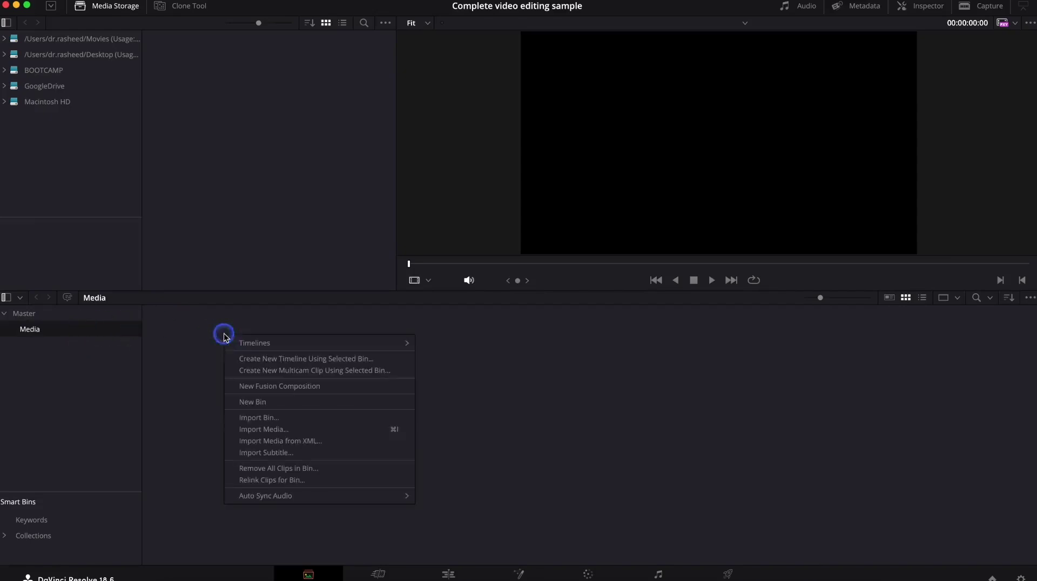
{"action": "left_click", "coordinate": [264, 430]}
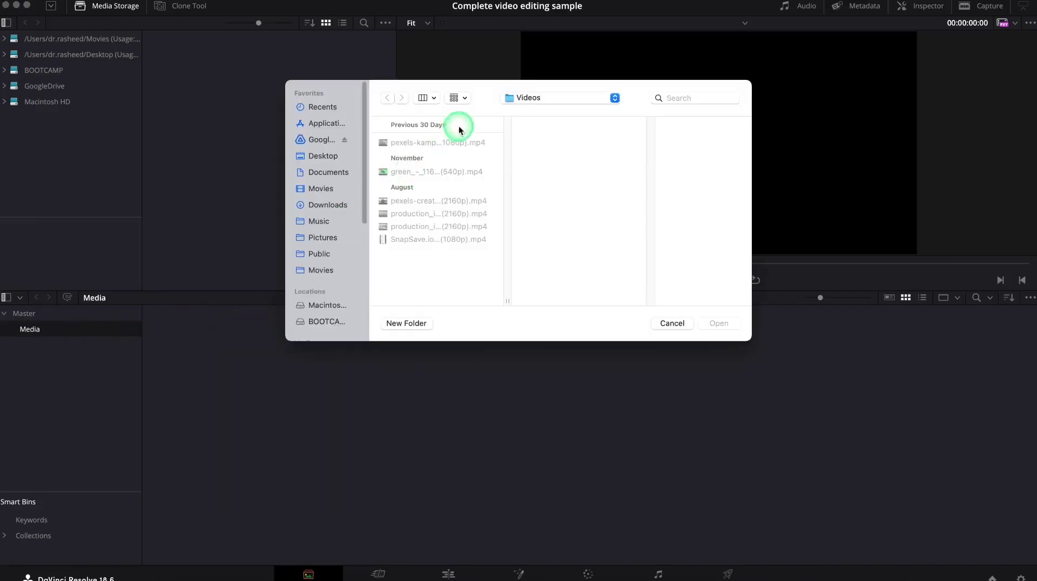
{"action": "left_click", "coordinate": [547, 106]}
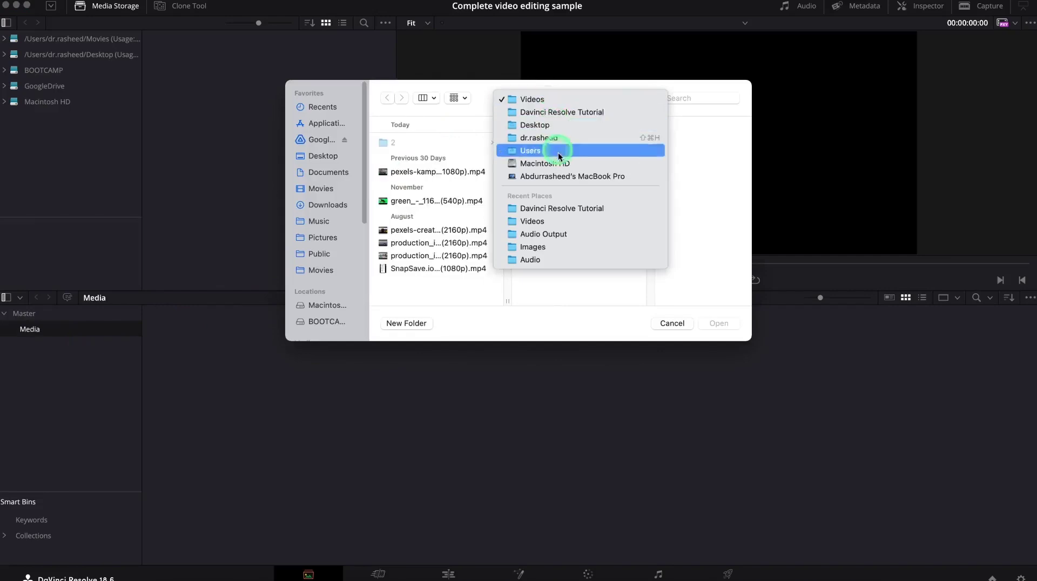
{"action": "left_click", "coordinate": [586, 201]}
{"action": "scroll", "coordinate": [597, 192], "scroll_direction": "down", "scroll_amount": 10}
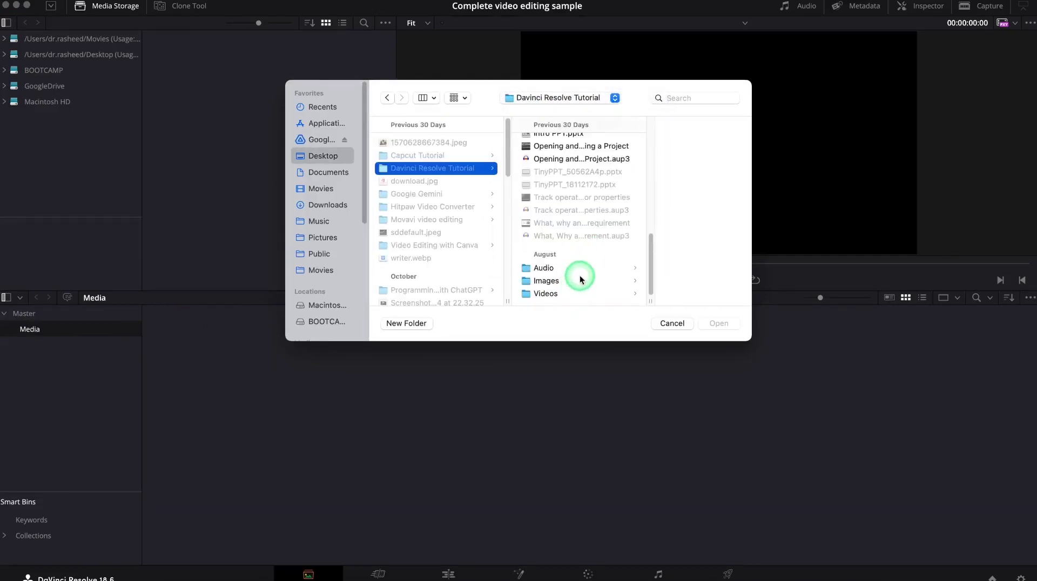
{"action": "scroll", "coordinate": [578, 280], "scroll_direction": "up", "scroll_amount": 10}
{"action": "left_click_drag", "start_coordinate": [646, 157], "coordinate": [612, 296]}
{"action": "scroll", "coordinate": [553, 289], "scroll_direction": "right", "scroll_amount": 2}
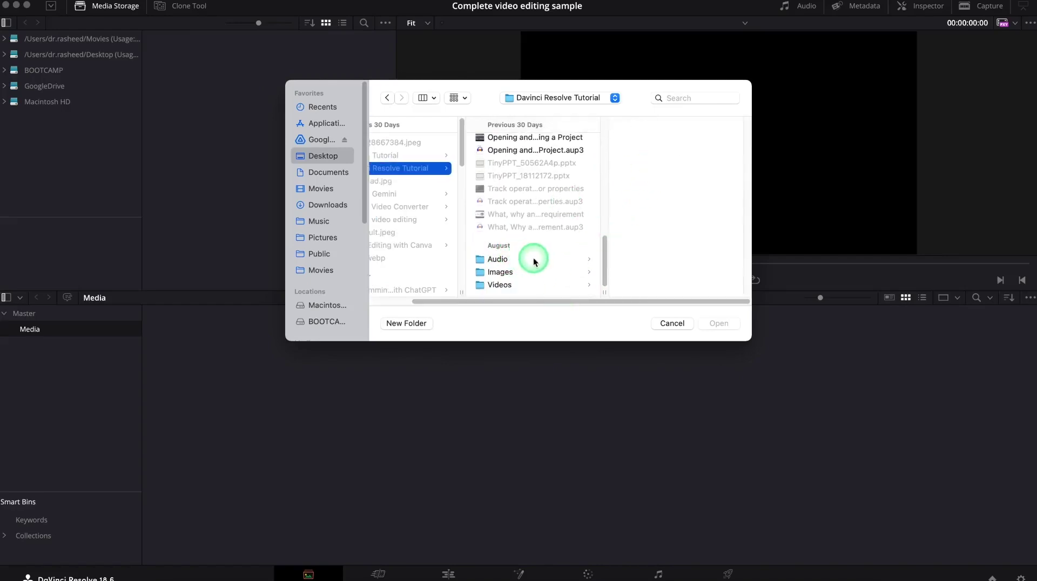
{"action": "left_click", "coordinate": [506, 286]}
Step: Import all four video clips from folder 2 and change the project frame rate to match them
{"action": "left_click", "coordinate": [676, 143]}
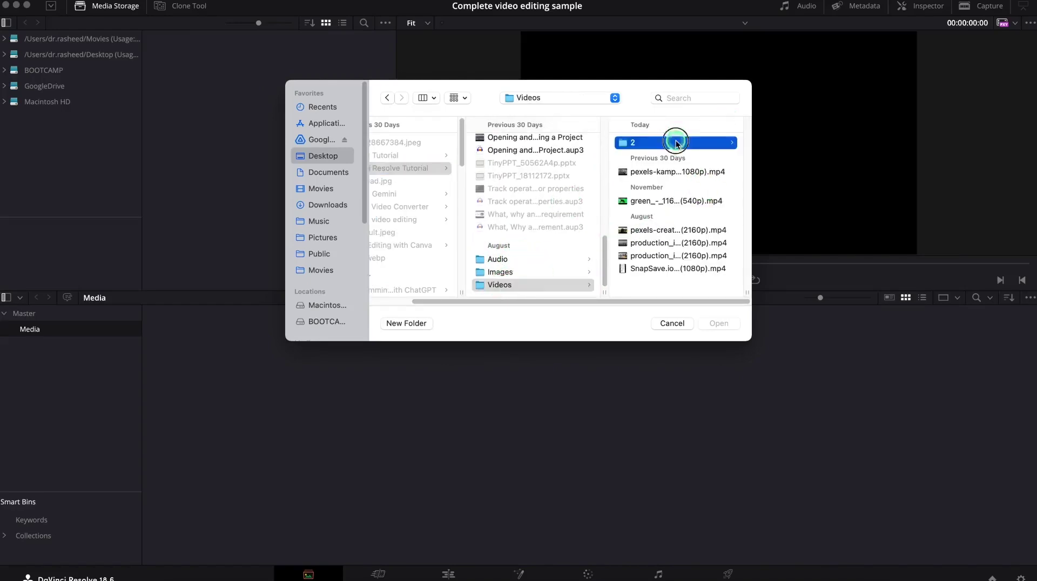
{"action": "left_click_drag", "start_coordinate": [676, 215], "coordinate": [645, 130]}
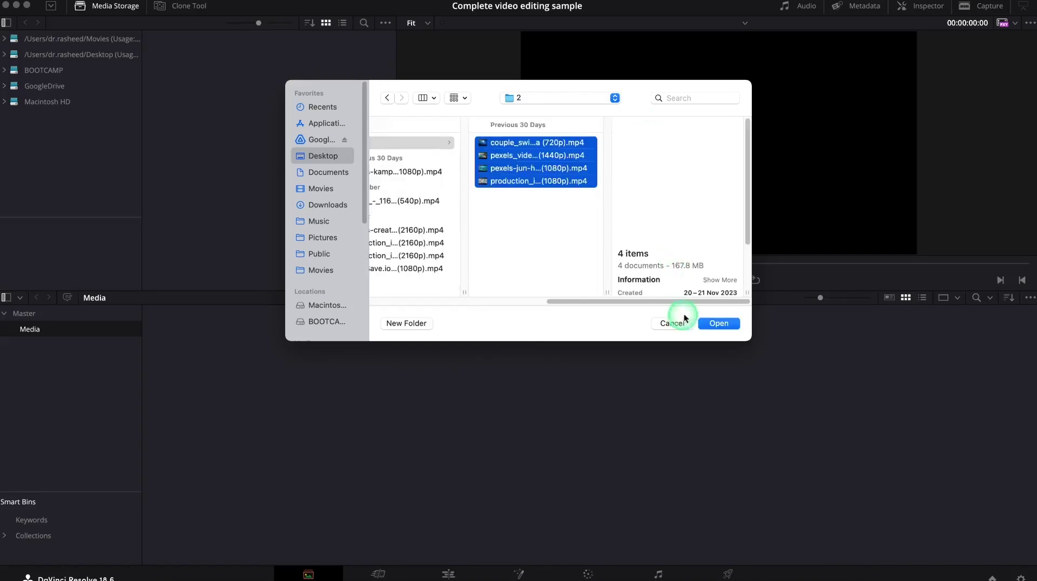
{"action": "left_click", "coordinate": [711, 324]}
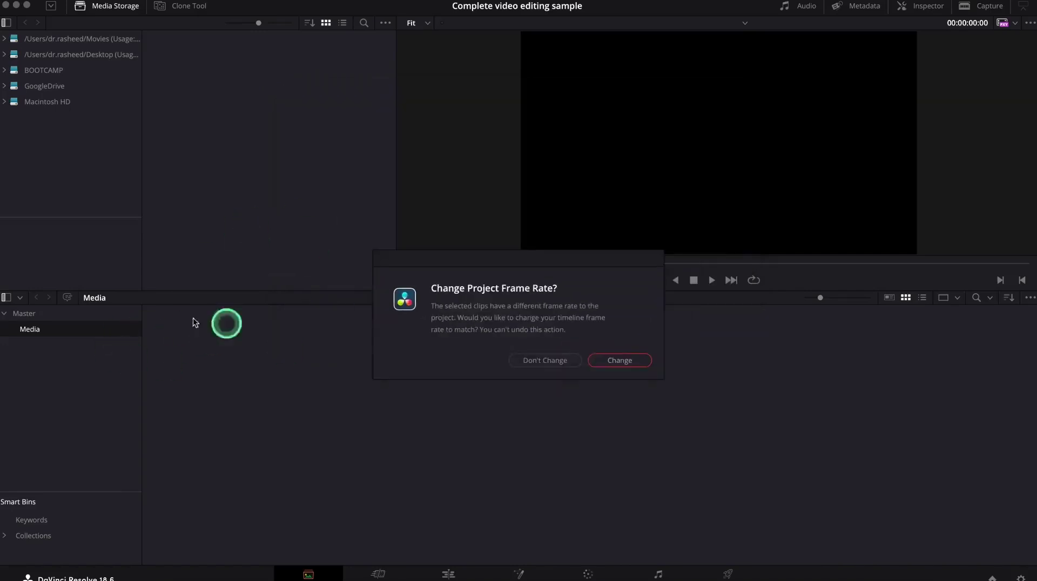
{"action": "left_click", "coordinate": [640, 365]}
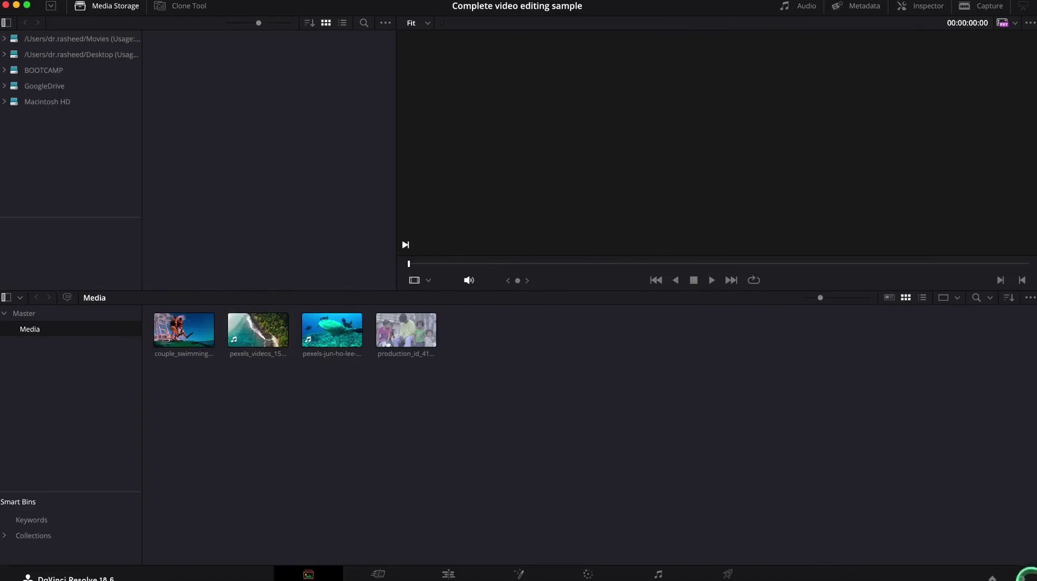
Step: Review the project's master settings for timeline resolution and frame rate, and close them without changes
{"action": "left_click", "coordinate": [1020, 576]}
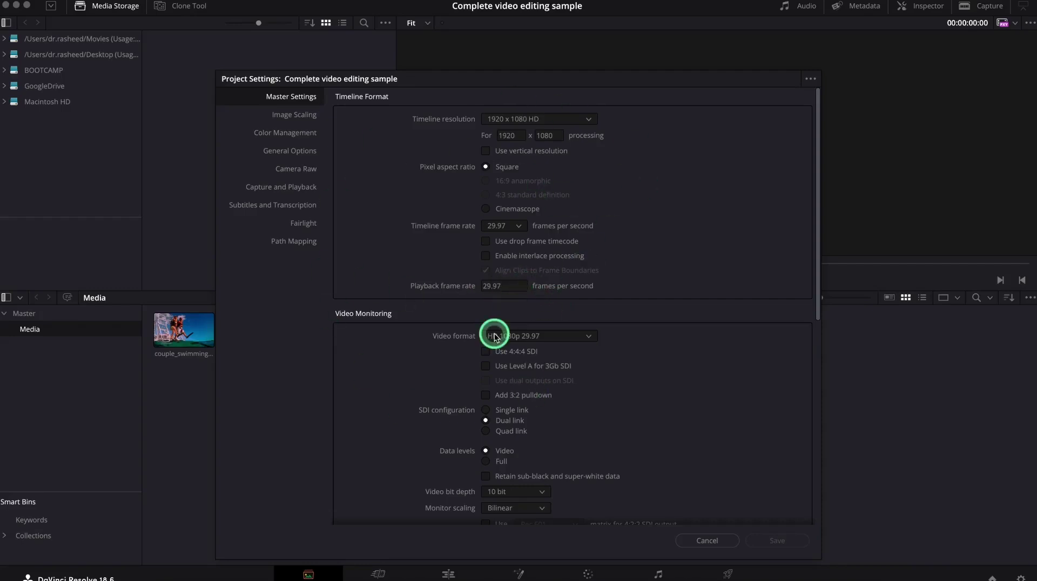
{"action": "left_click", "coordinate": [704, 545]}
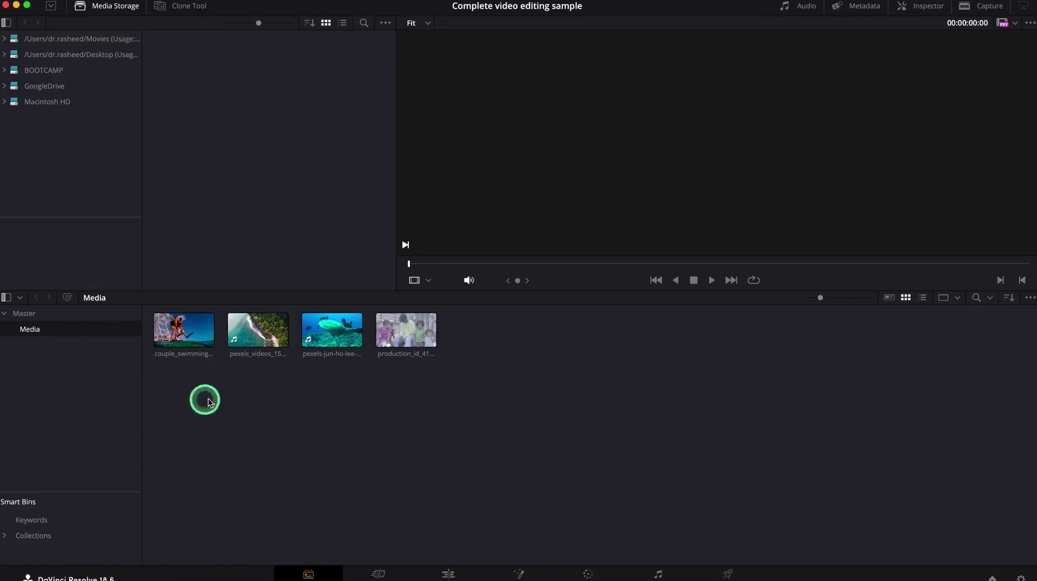
Step: Import all files from the Images folder inside Davinci Resolve Tutorial into the Media bin
{"action": "right_click", "coordinate": [239, 426]}
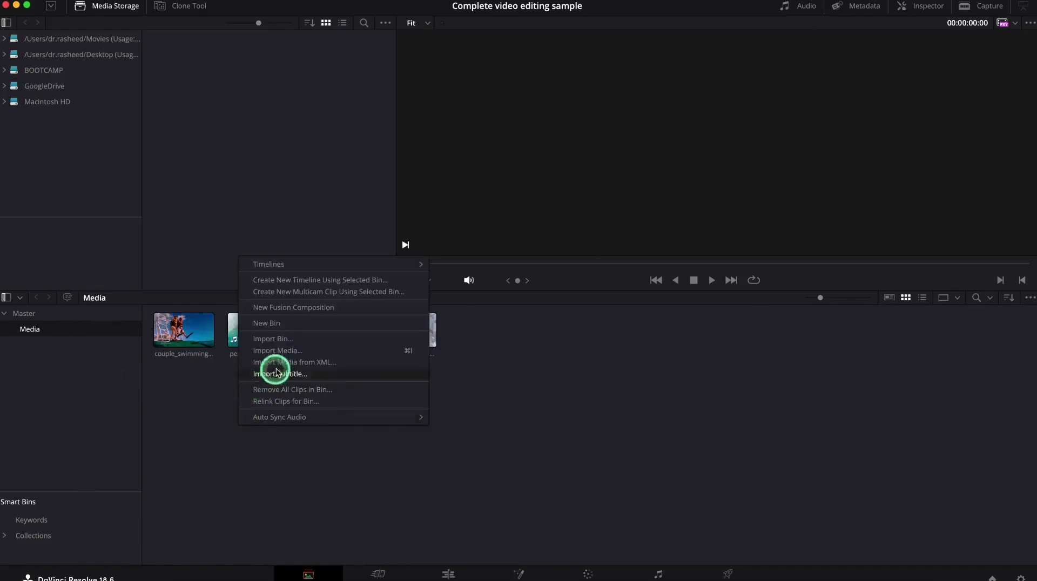
{"action": "left_click", "coordinate": [386, 351]}
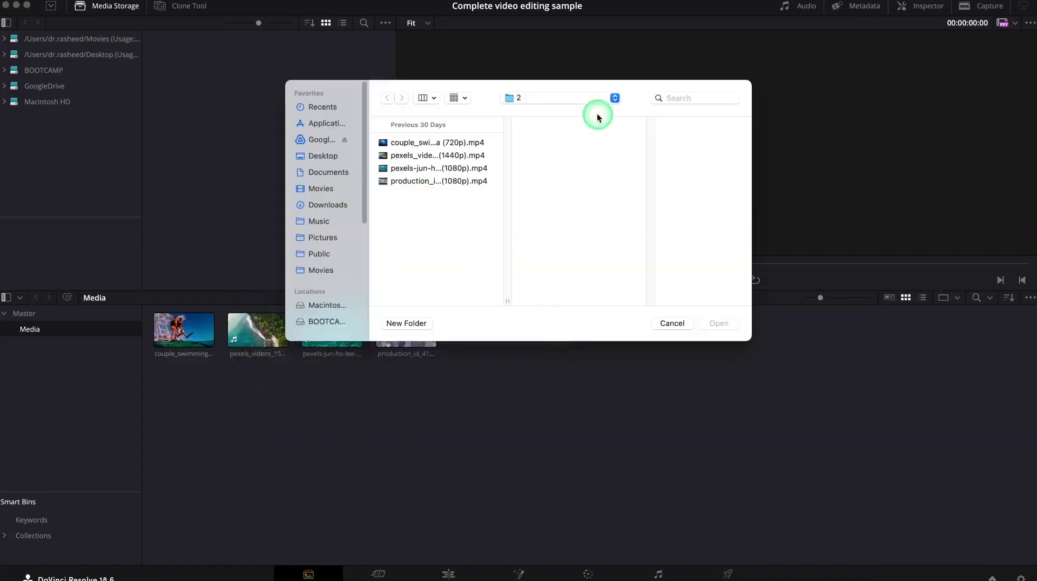
{"action": "left_click_drag", "start_coordinate": [598, 103], "coordinate": [590, 238]}
{"action": "scroll", "coordinate": [573, 259], "scroll_direction": "down", "scroll_amount": 5}
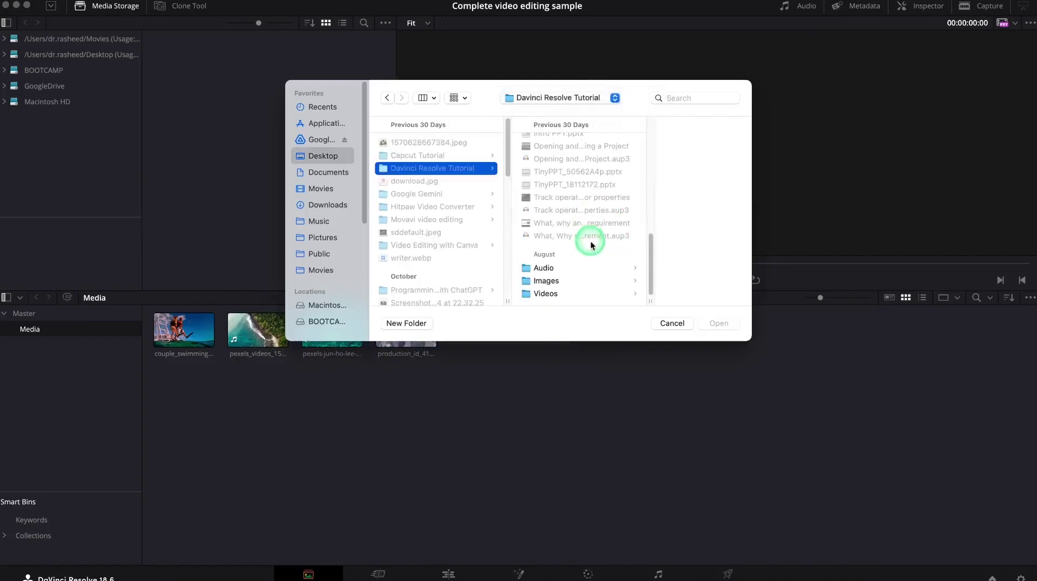
{"action": "left_click", "coordinate": [569, 280]}
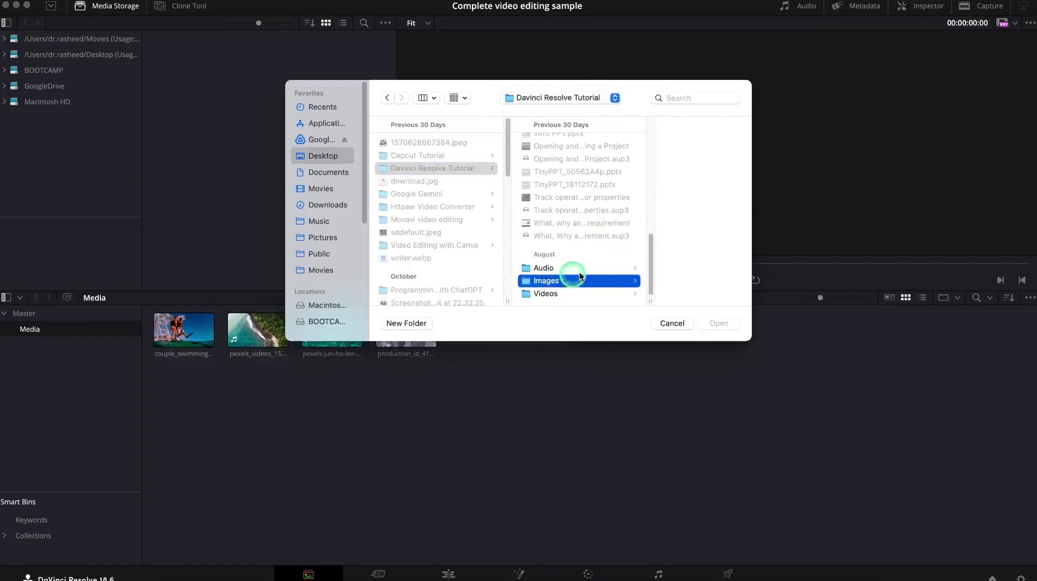
{"action": "left_click_drag", "start_coordinate": [669, 278], "coordinate": [651, 132]}
{"action": "left_click", "coordinate": [719, 324]}
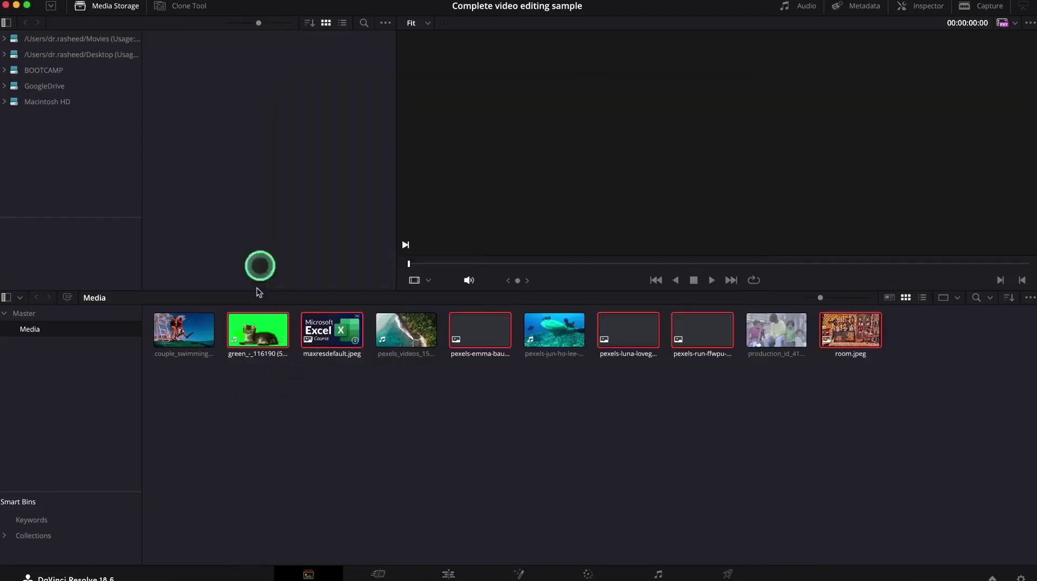
Step: Import the three MP3 files from the Audio folder inside Davinci Resolve Tutorial into the Media bin
{"action": "right_click", "coordinate": [307, 419]}
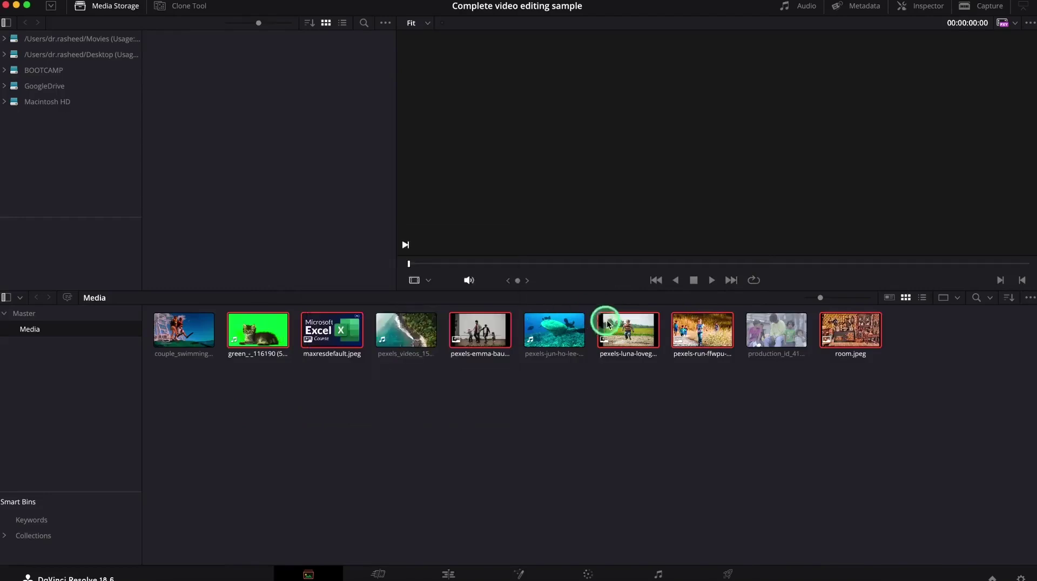
{"action": "key", "text": "Return"}
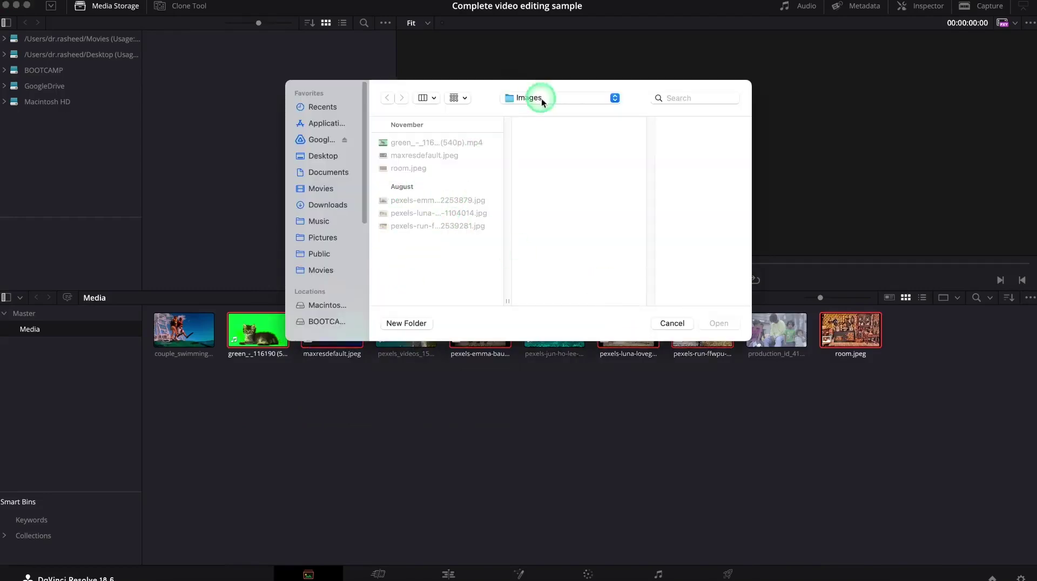
{"action": "left_click", "coordinate": [542, 100]}
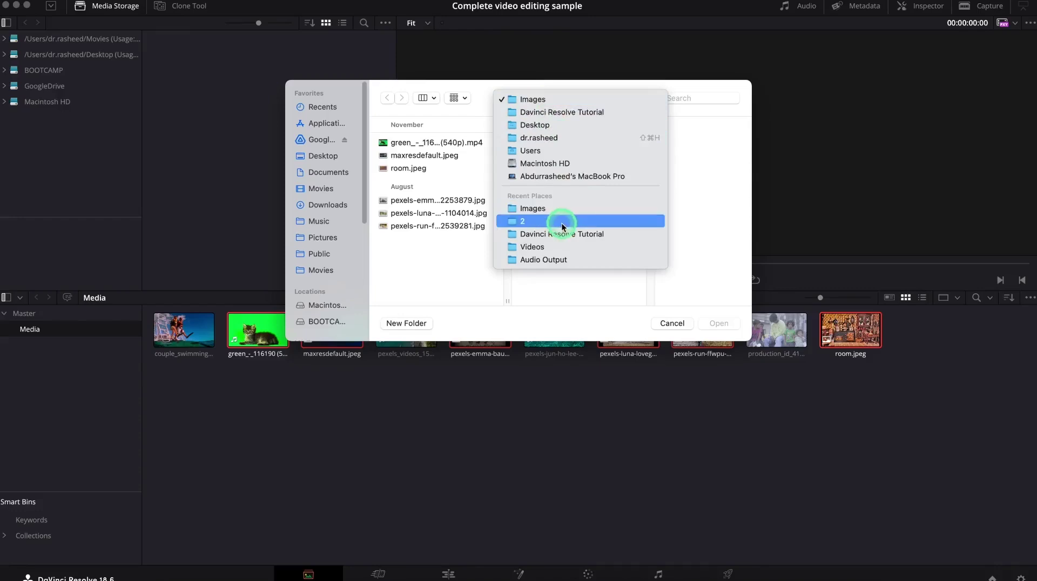
{"action": "left_click", "coordinate": [529, 235]}
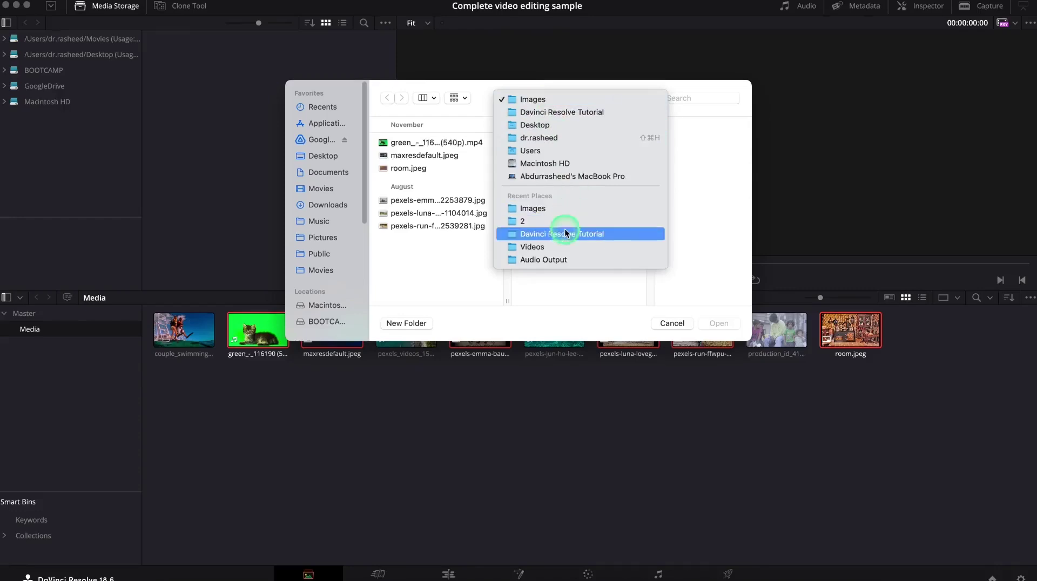
{"action": "scroll", "coordinate": [585, 219], "scroll_direction": "down", "scroll_amount": 10}
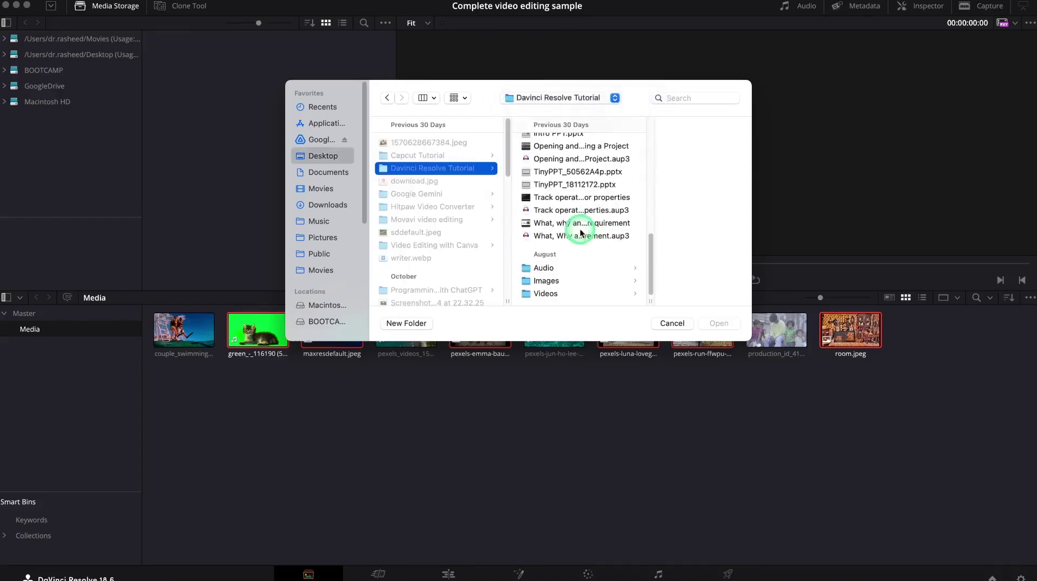
{"action": "left_click", "coordinate": [563, 276]}
{"action": "left_click_drag", "start_coordinate": [694, 258], "coordinate": [665, 132]}
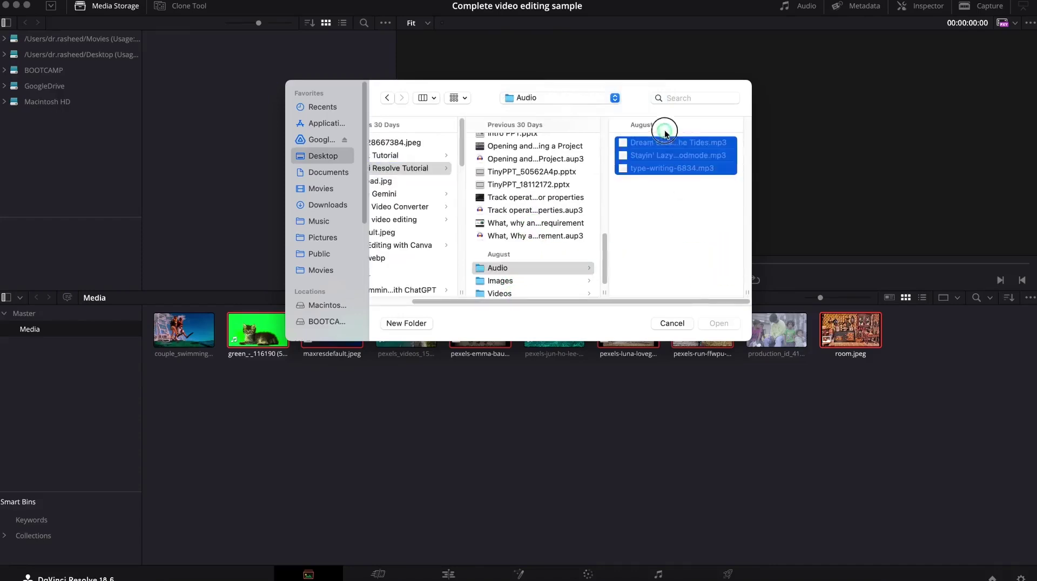
{"action": "left_click", "coordinate": [721, 324]}
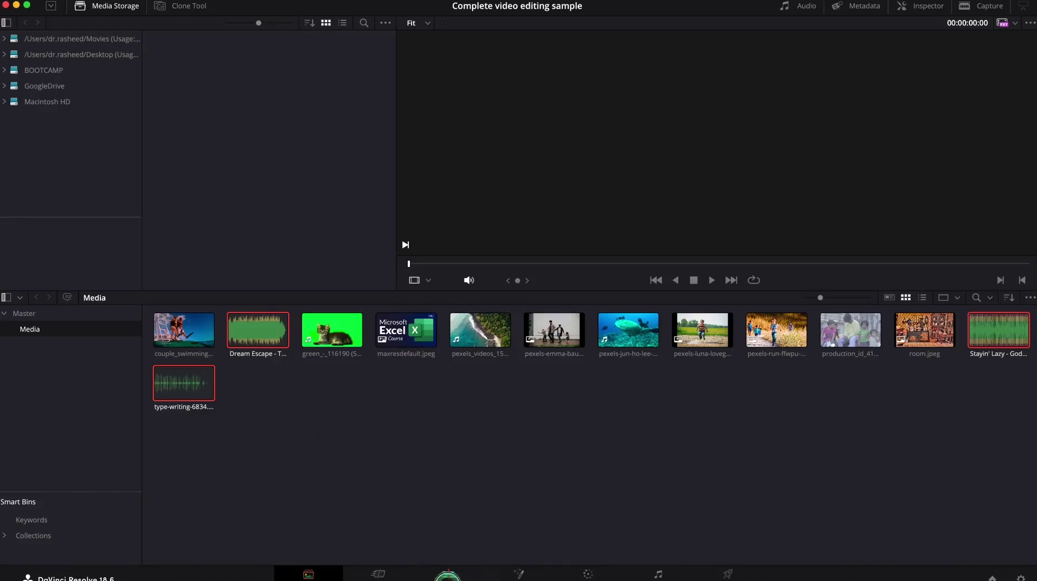
Step: On the Edit page, load couple_swimming_under_the_sea (720p).mp4 into the source viewer and play it through
{"action": "left_click", "coordinate": [448, 575]}
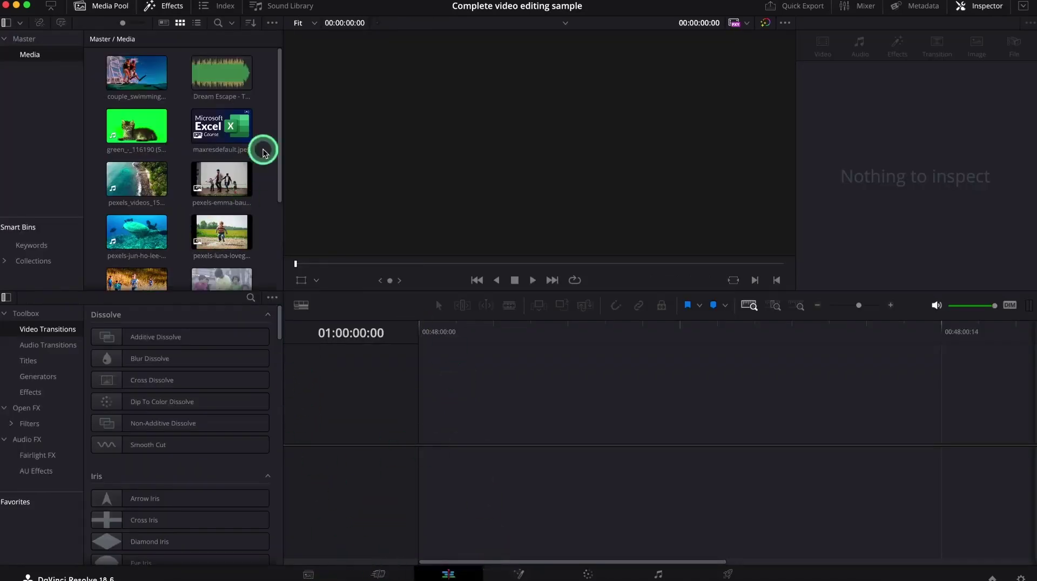
{"action": "left_click", "coordinate": [127, 82]}
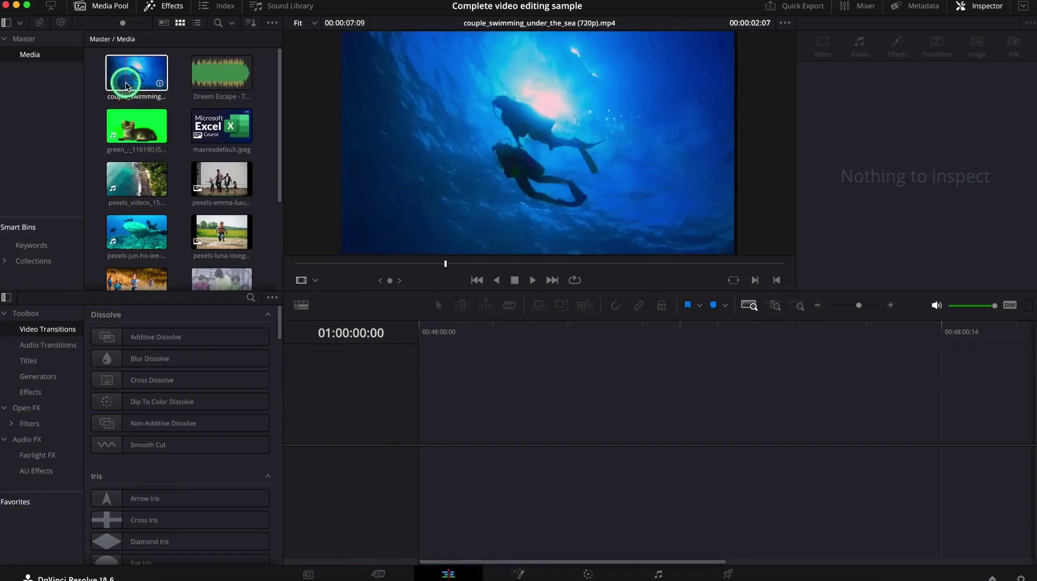
{"action": "left_click", "coordinate": [128, 83]}
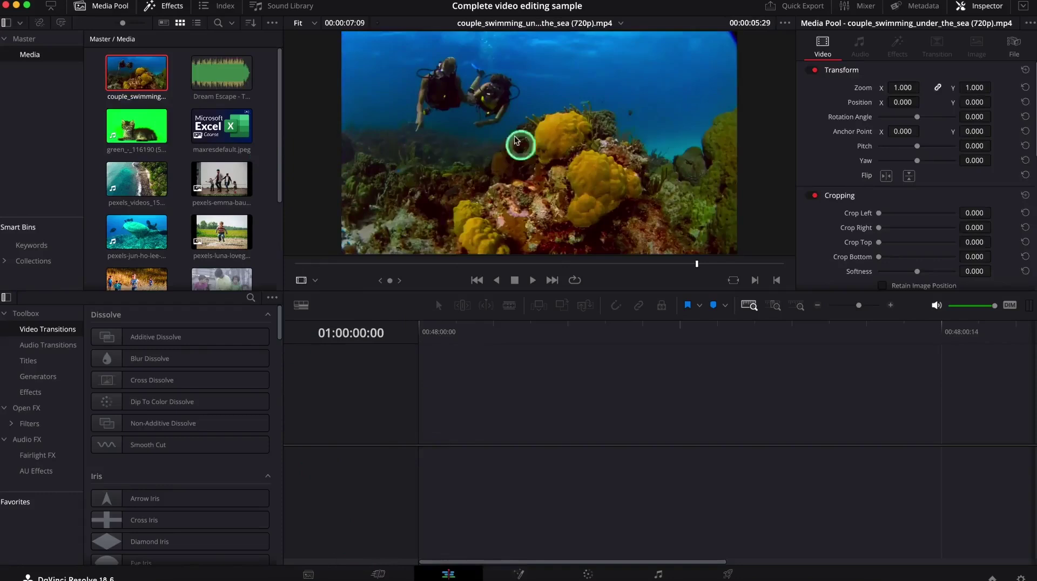
{"action": "left_click", "coordinate": [533, 281]}
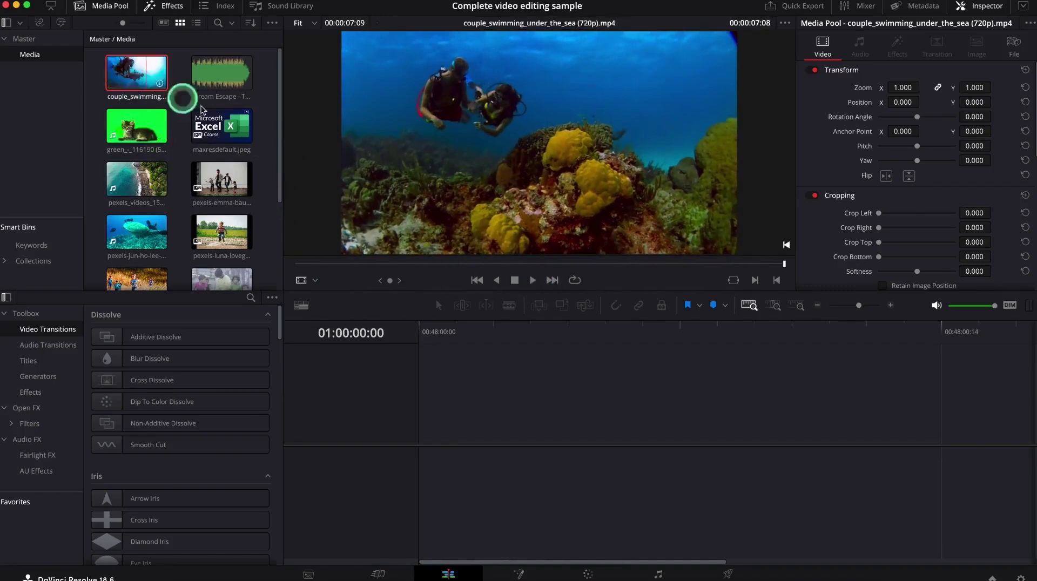
Step: Mark the opening section of the couple_swimming_under_the_sea source clip from its start to 00:00:01:21
{"action": "left_click_drag", "start_coordinate": [784, 266], "coordinate": [391, 262]}
{"action": "left_click", "coordinate": [143, 266]}
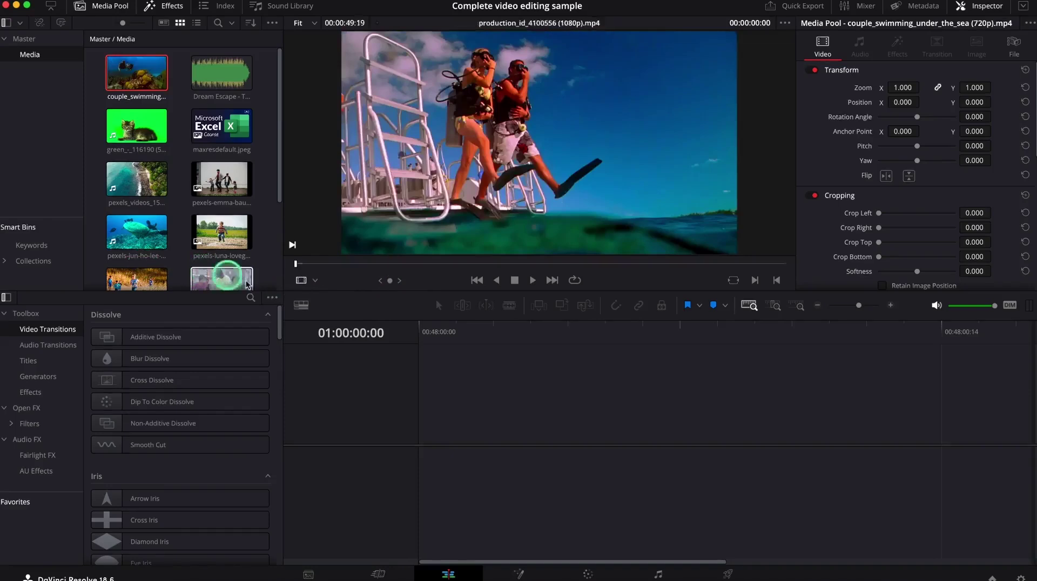
{"action": "left_click_drag", "start_coordinate": [296, 265], "coordinate": [411, 261]}
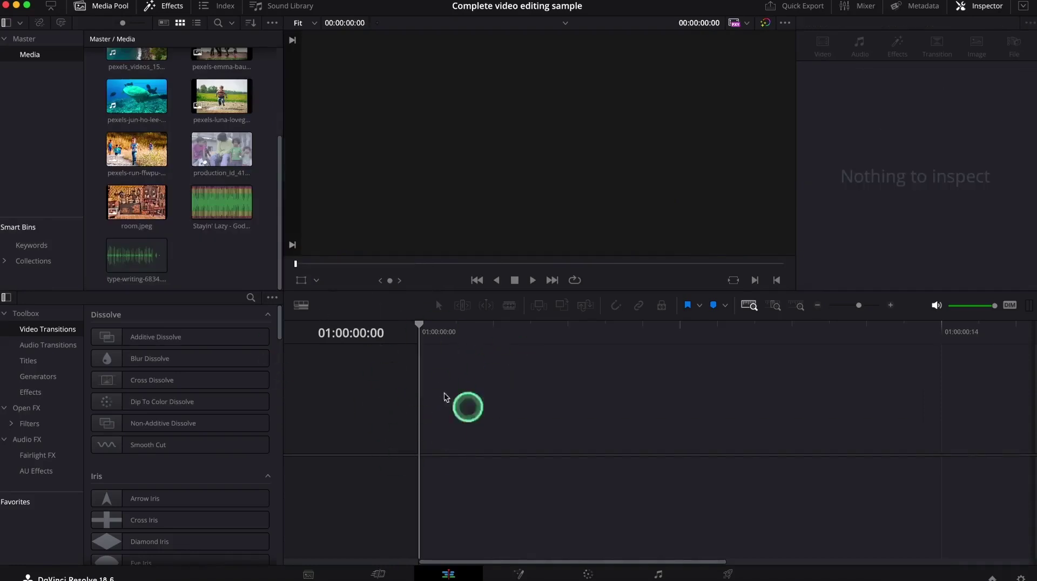
Step: Create an empty timeline named "Sample Editing" with one video track and one stereo audio track, using the project settings
{"action": "right_click", "coordinate": [210, 264]}
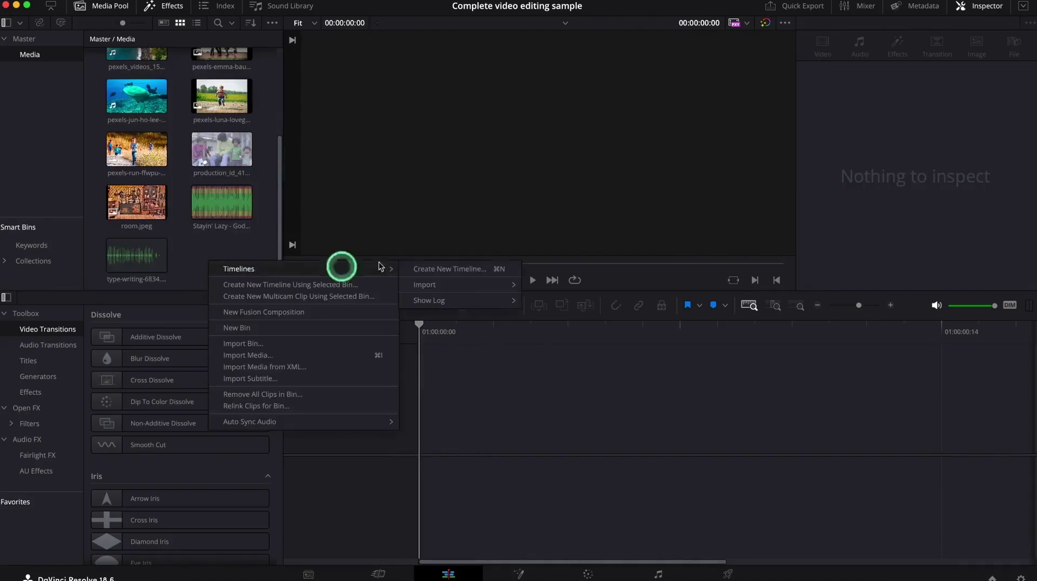
{"action": "left_click", "coordinate": [468, 267]}
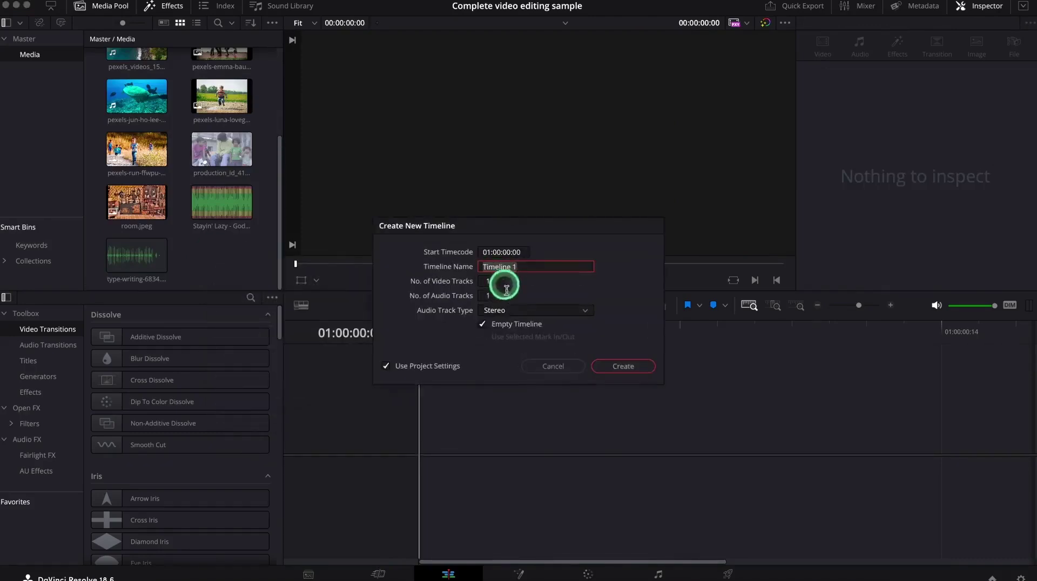
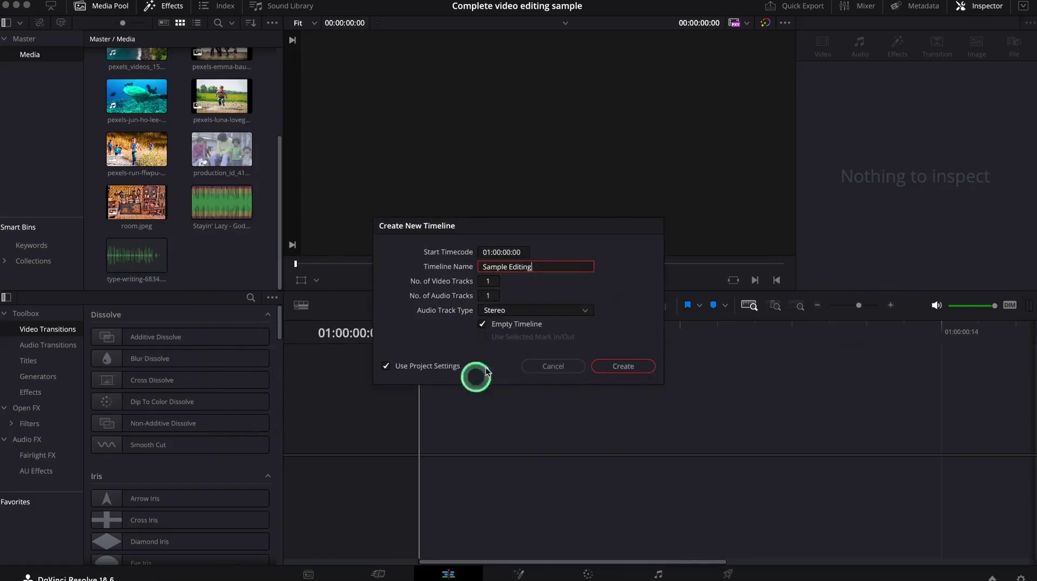
{"action": "left_click", "coordinate": [387, 367]}
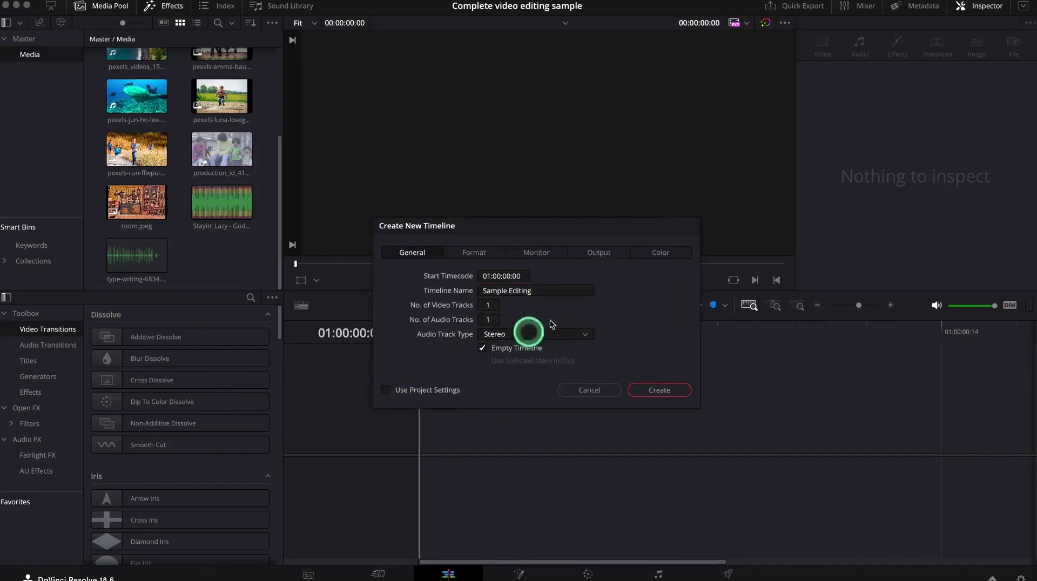
{"action": "left_click", "coordinate": [479, 261]}
{"action": "left_click", "coordinate": [414, 261]}
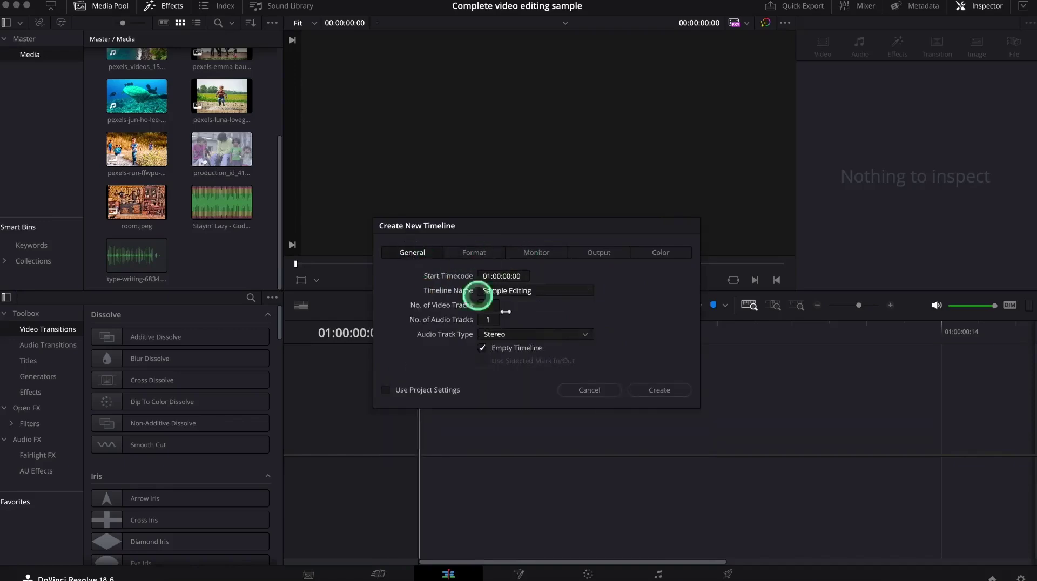
{"action": "left_click", "coordinate": [389, 398]}
{"action": "left_click", "coordinate": [621, 365]}
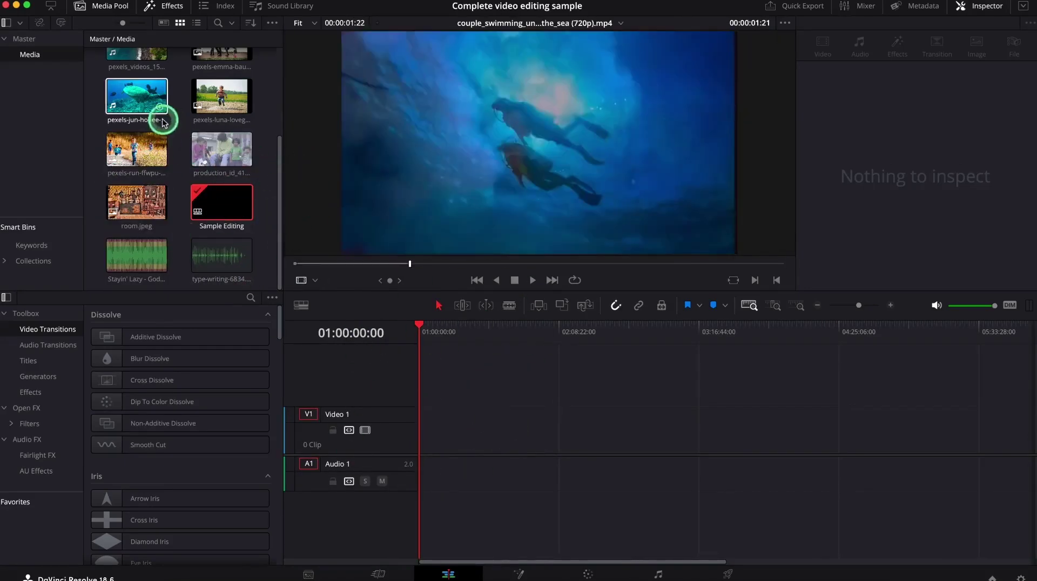
Step: Preview the pexels-jun-ho-lee turtle clip, and reload the couple swimming clip to check its marked range up to 00:00:01:21
{"action": "left_click", "coordinate": [148, 105]}
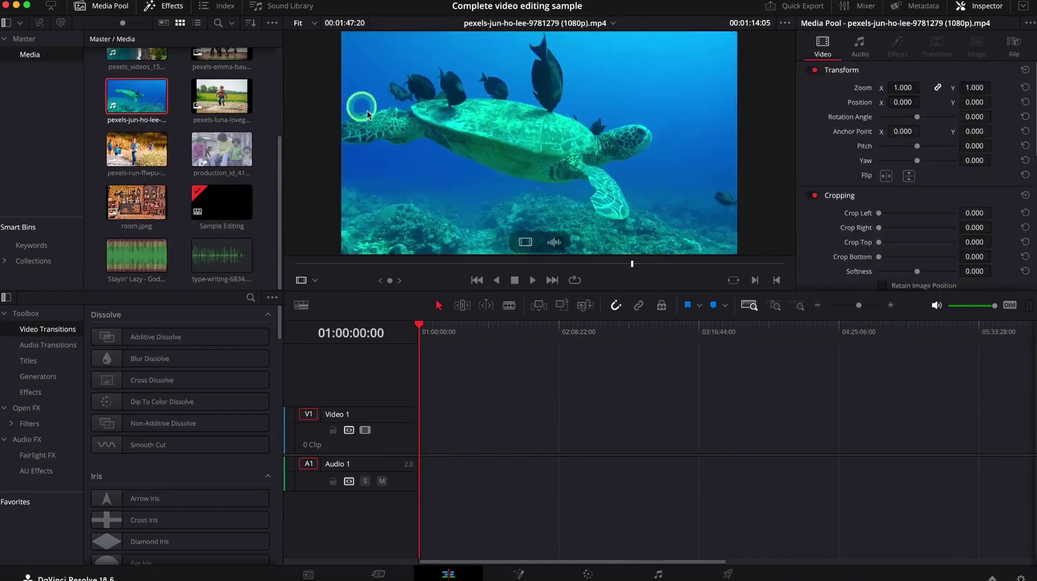
{"action": "scroll", "coordinate": [194, 202], "scroll_direction": "up", "scroll_amount": 5}
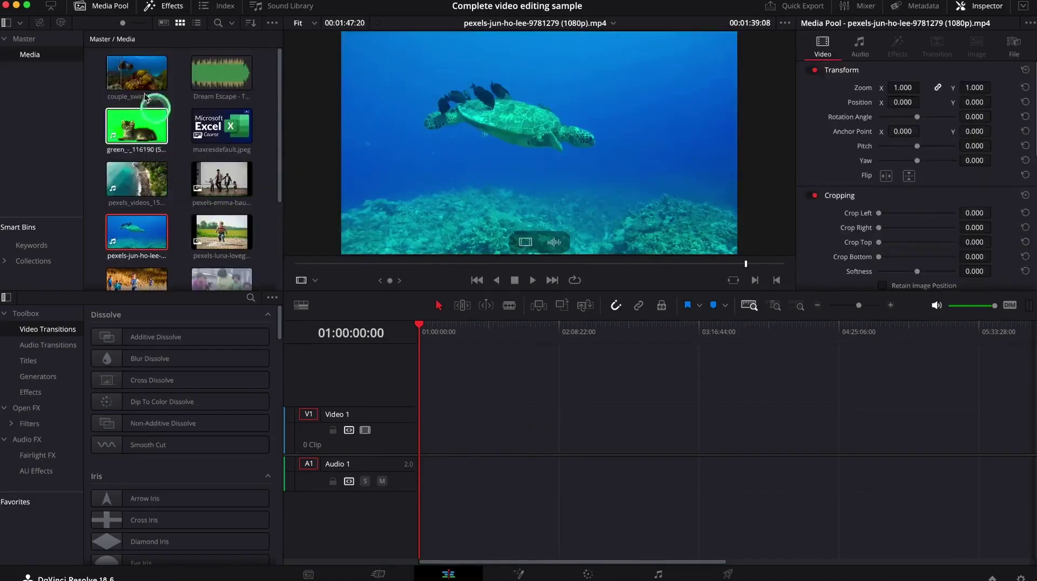
{"action": "left_click", "coordinate": [133, 72]}
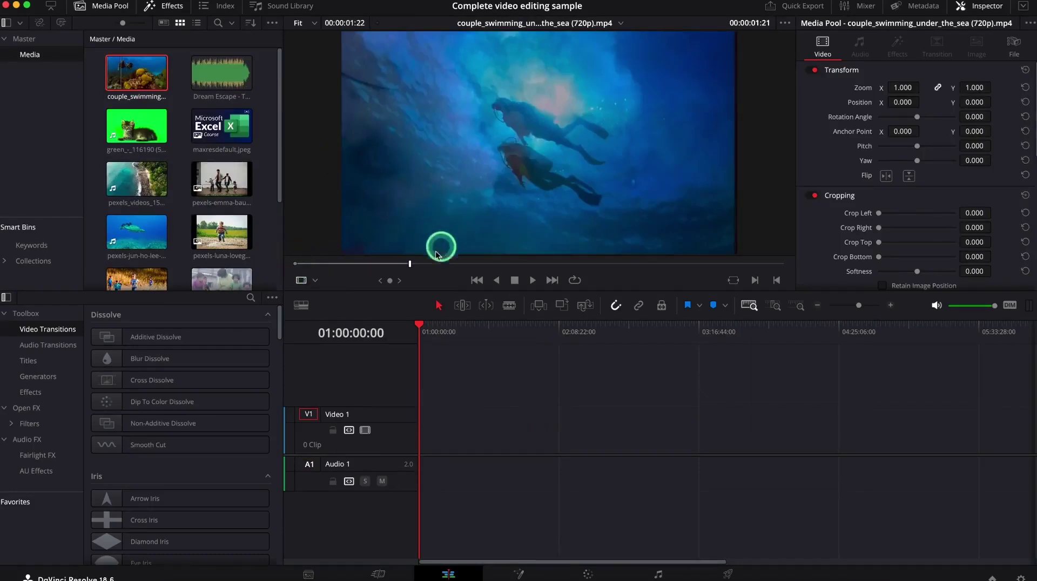
{"action": "left_click_drag", "start_coordinate": [407, 266], "coordinate": [185, 254]}
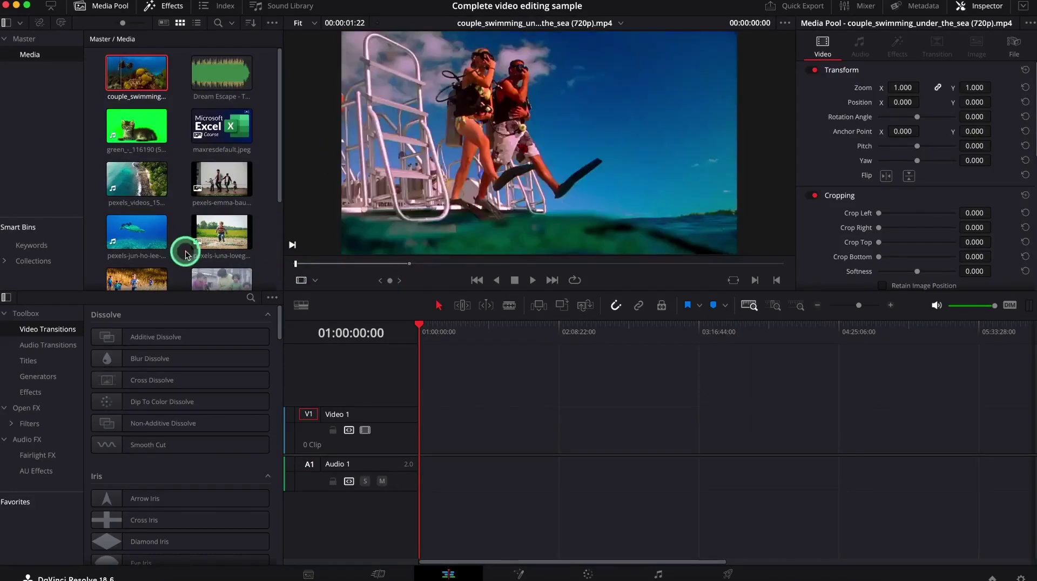
{"action": "left_click_drag", "start_coordinate": [296, 265], "coordinate": [409, 266]}
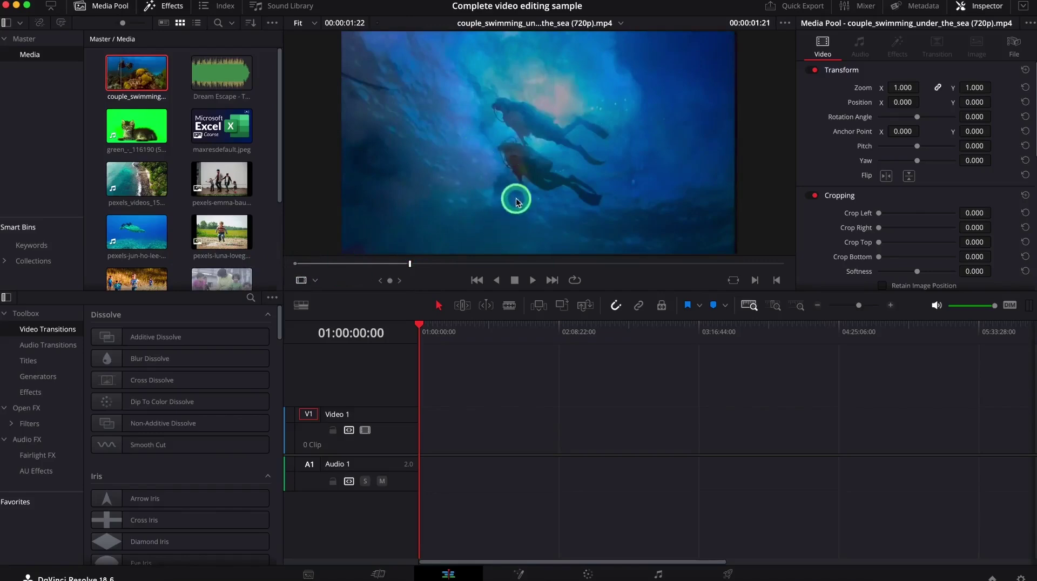
Step: Place the marked section of the couple swimming clip at the start of Video 1 and scrub the timeline to 01:00:01:17
{"action": "left_click_drag", "start_coordinate": [503, 182], "coordinate": [486, 435]}
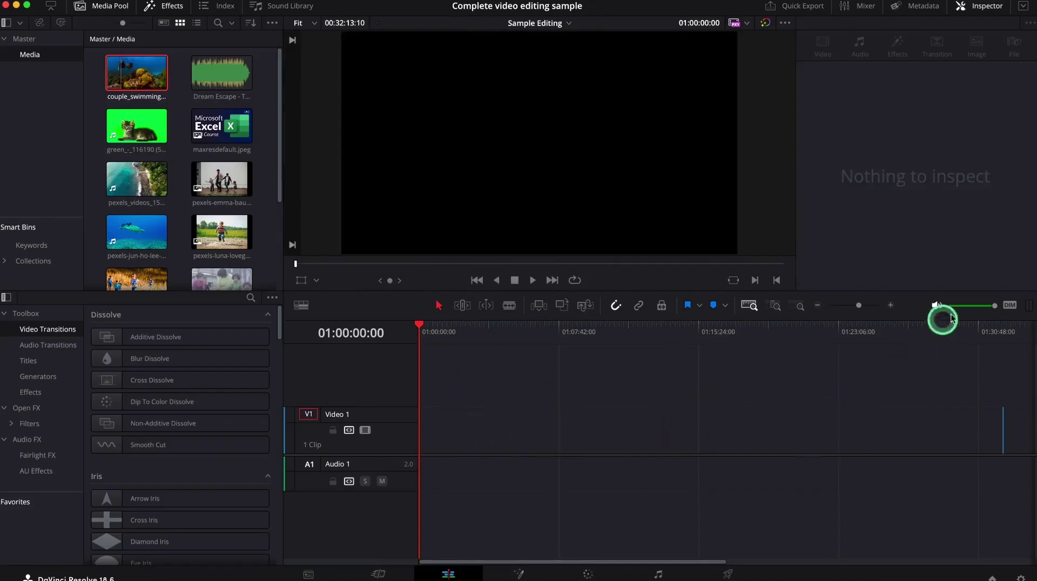
{"action": "left_click", "coordinate": [749, 307]}
{"action": "left_click", "coordinate": [456, 426]}
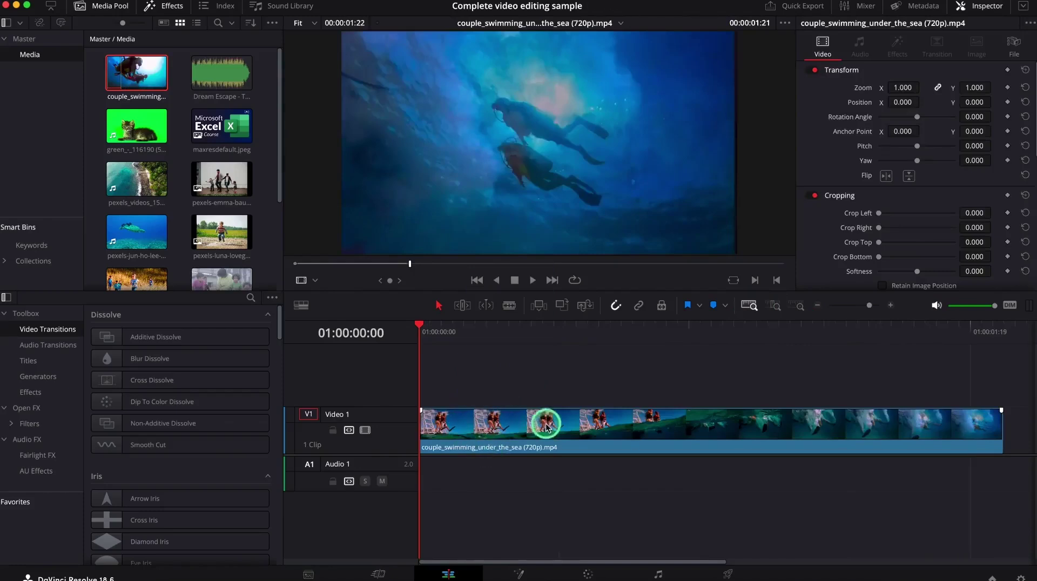
{"action": "left_click", "coordinate": [515, 429]}
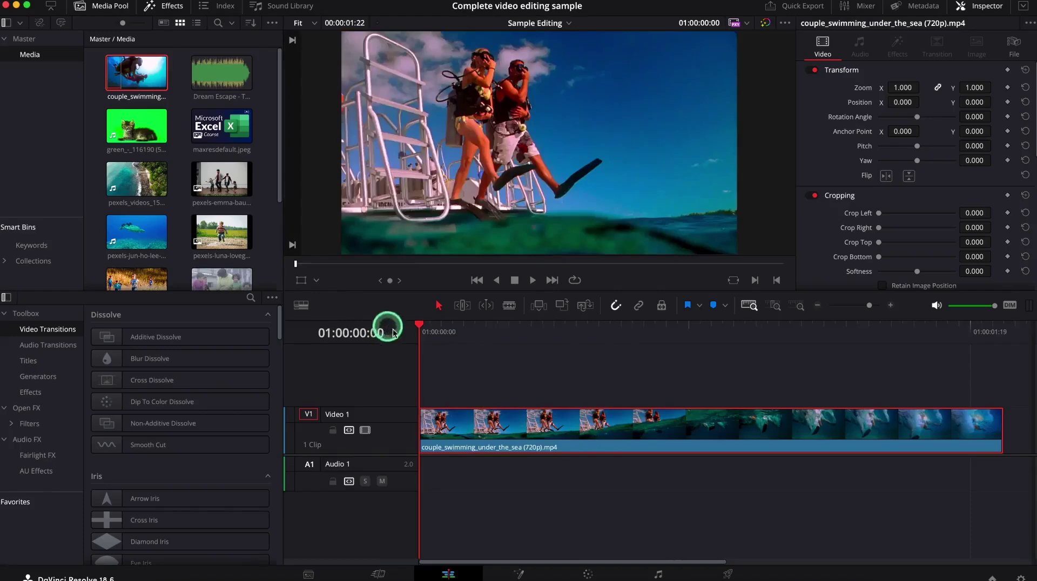
{"action": "left_click_drag", "start_coordinate": [419, 328], "coordinate": [910, 363]}
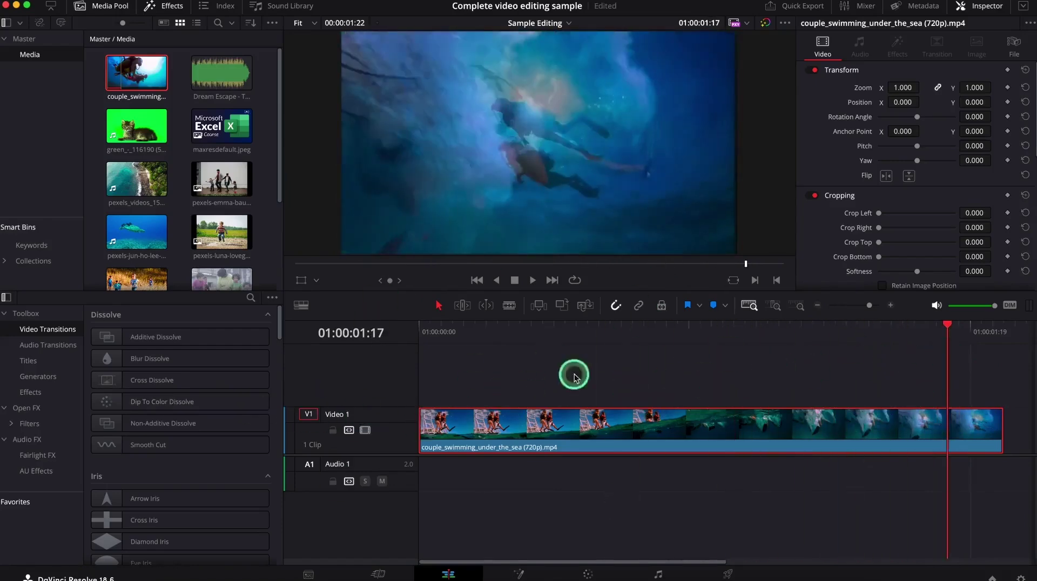
Step: Add the full pexels-jun-ho-lee turtle clip with its audio directly after the couple swimming clip on Video 1
{"action": "key", "text": "q"}
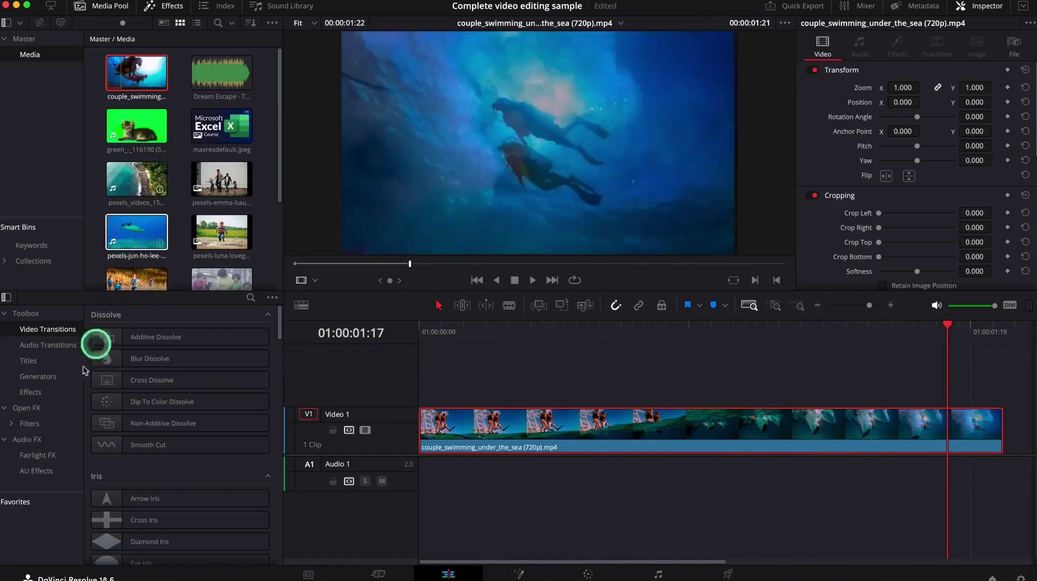
{"action": "scroll", "coordinate": [172, 232], "scroll_direction": "down", "scroll_amount": 3}
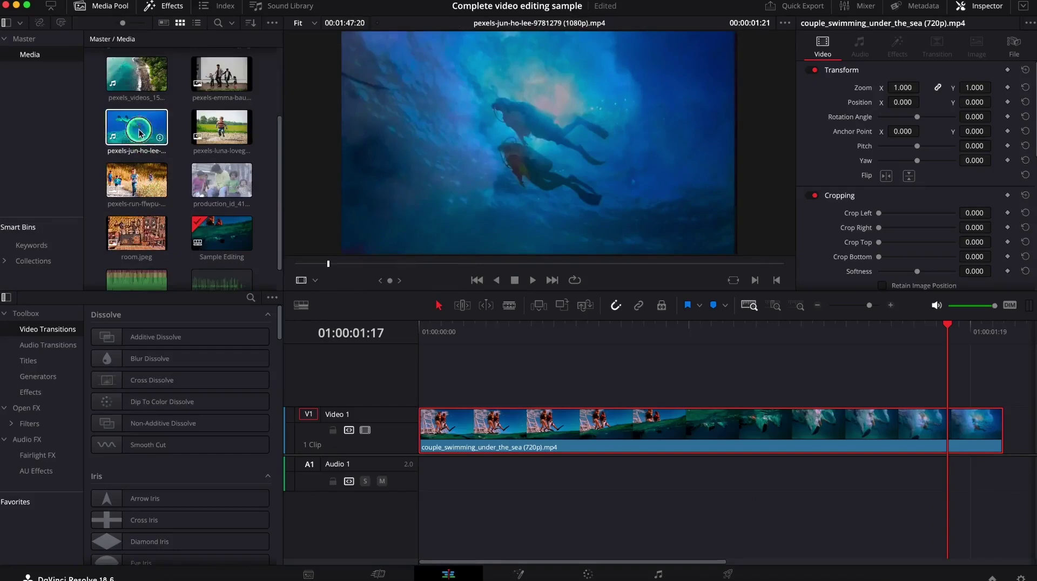
{"action": "left_click_drag", "start_coordinate": [134, 131], "coordinate": [917, 483]}
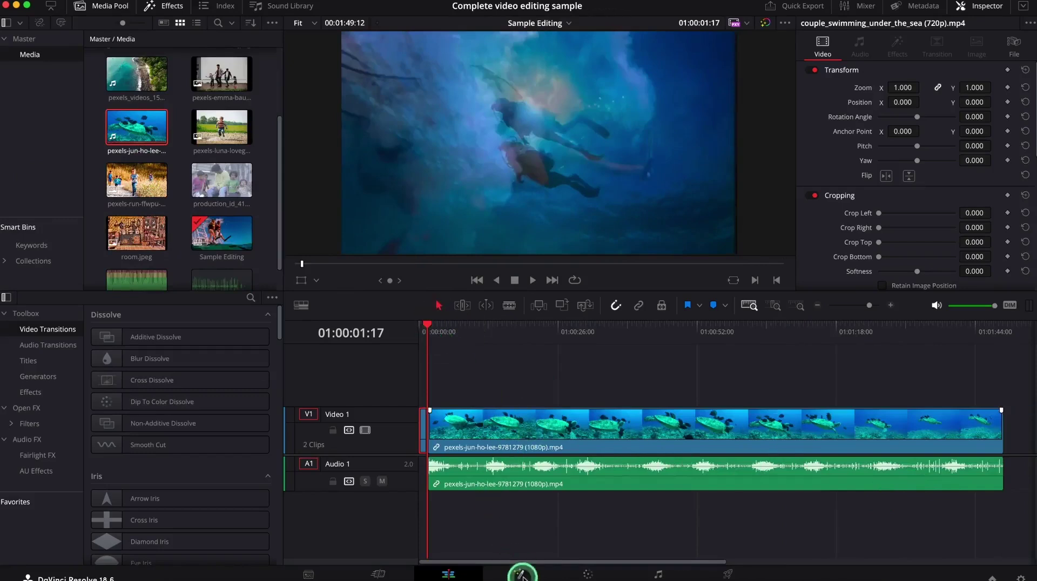
Step: Turn on linked selection so the turtle clip's video and audio are selected together
{"action": "left_click", "coordinate": [540, 446]}
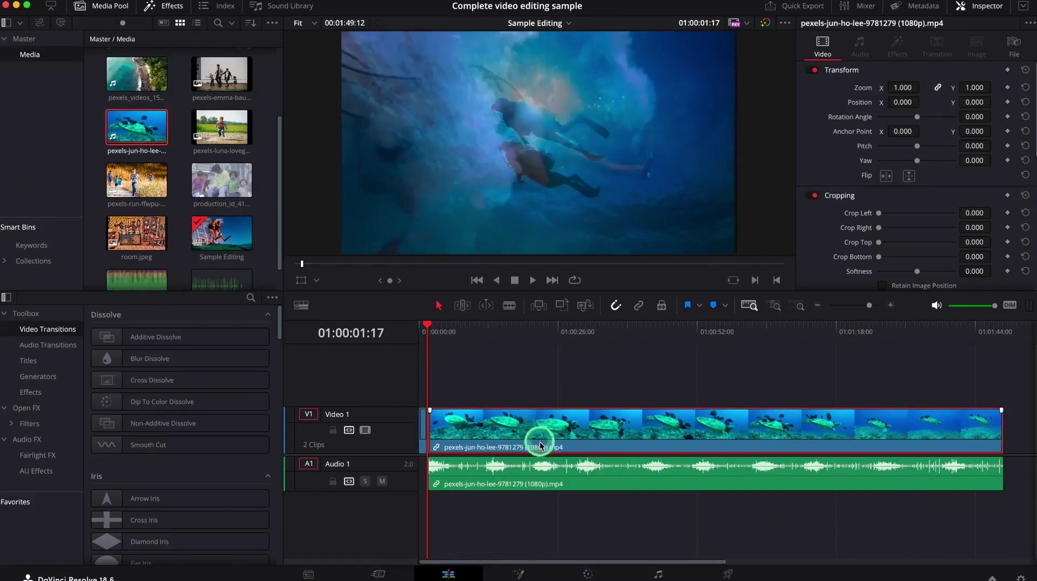
{"action": "left_click", "coordinate": [559, 473]}
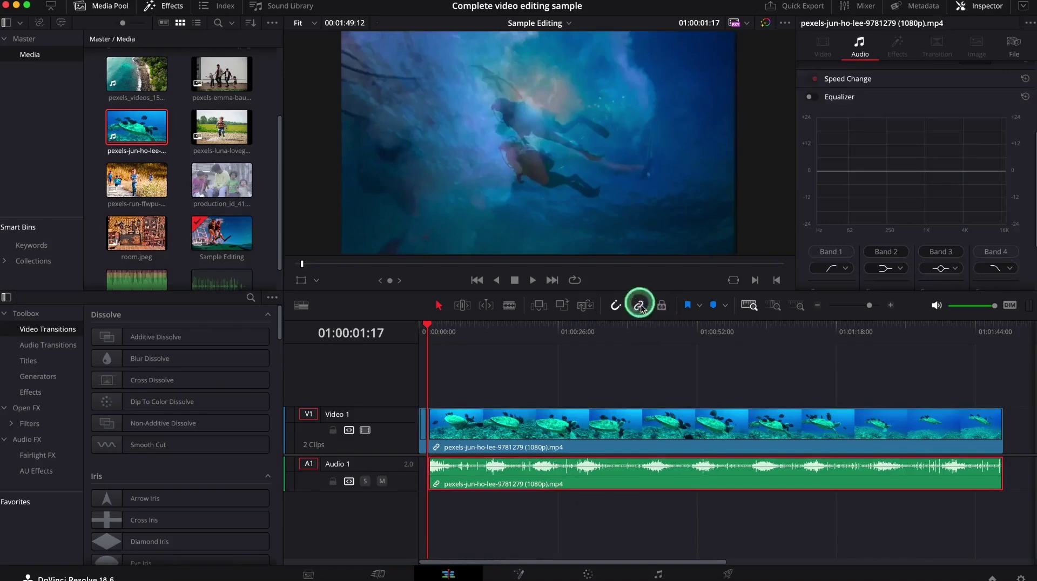
{"action": "left_click", "coordinate": [616, 393]}
{"action": "left_click", "coordinate": [598, 433]}
{"action": "left_click", "coordinate": [640, 306]}
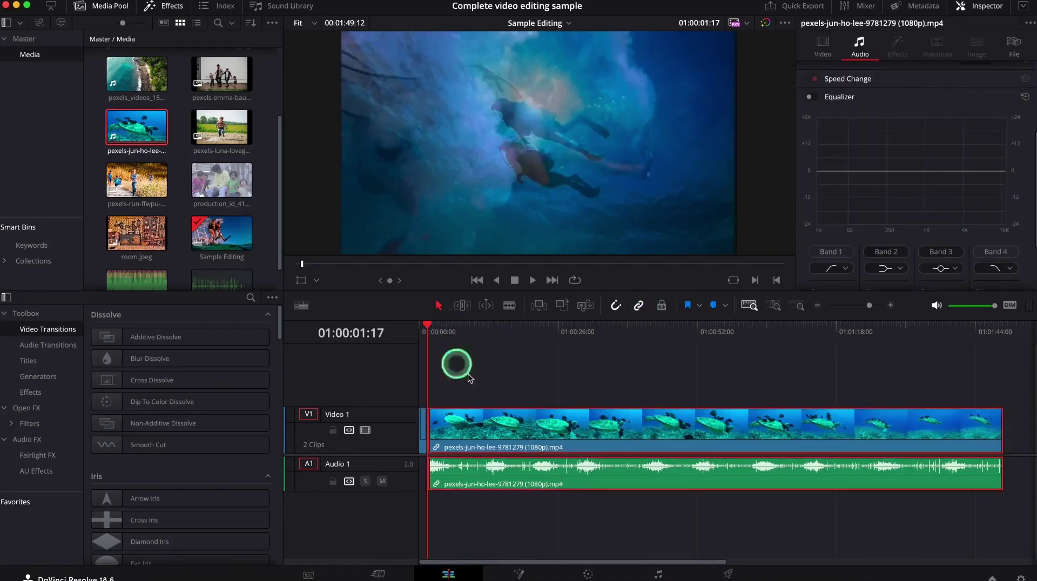
Step: Trim the end of the turtle clip and its audio to 01:00:28:07, and shorten it further to a total timeline length of 00:00:10:22
{"action": "left_click_drag", "start_coordinate": [423, 332], "coordinate": [574, 373]}
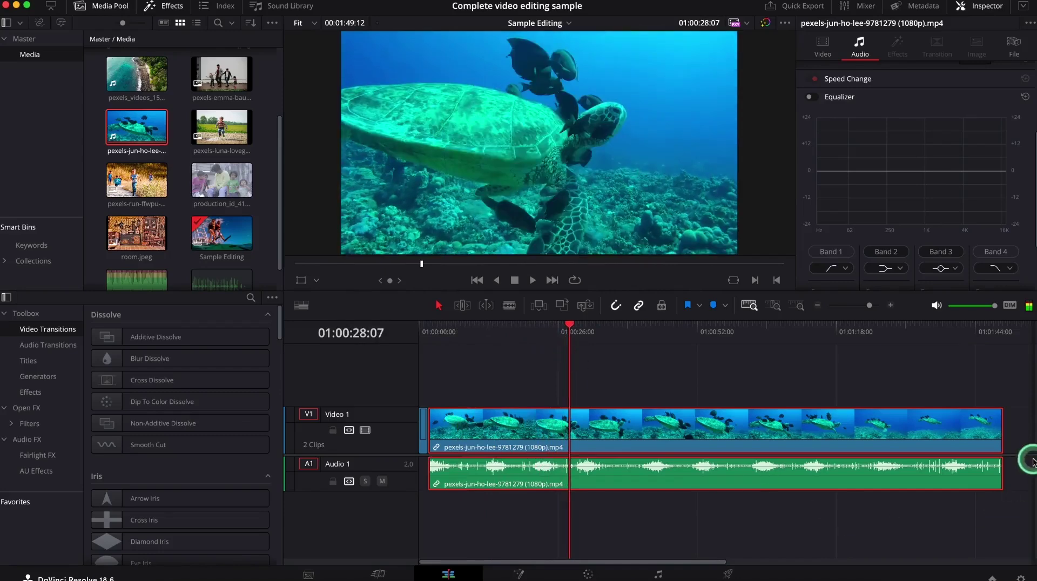
{"action": "left_click_drag", "start_coordinate": [1004, 439], "coordinate": [573, 486]}
{"action": "key", "text": "shift+z"}
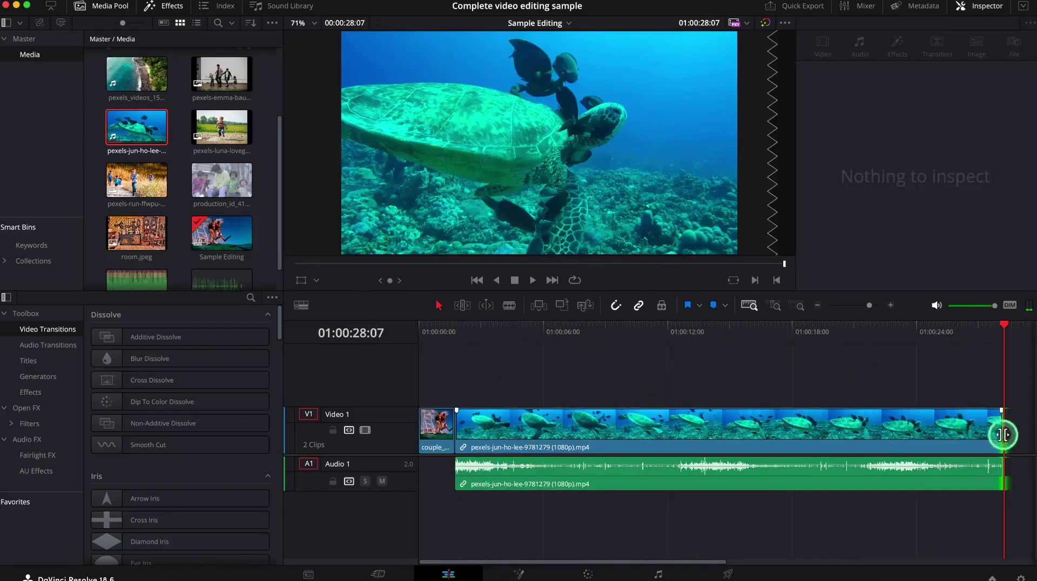
{"action": "left_click_drag", "start_coordinate": [1004, 431], "coordinate": [643, 482]}
{"action": "key", "text": "shift+z"}
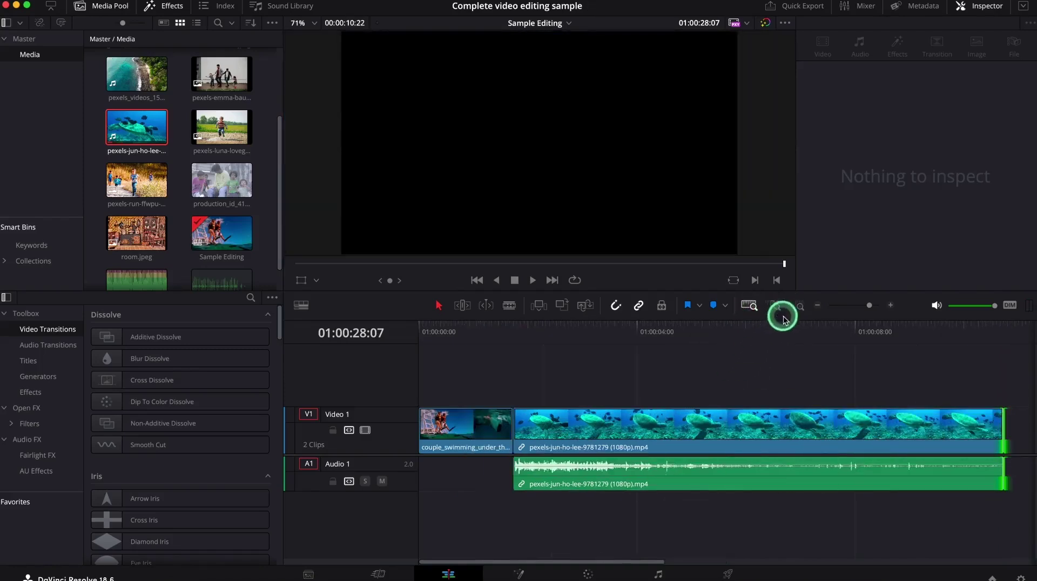
Step: Adjust the timeline scale to see both clips and review them from the start through to 01:00:13:12
{"action": "left_click", "coordinate": [819, 306]}
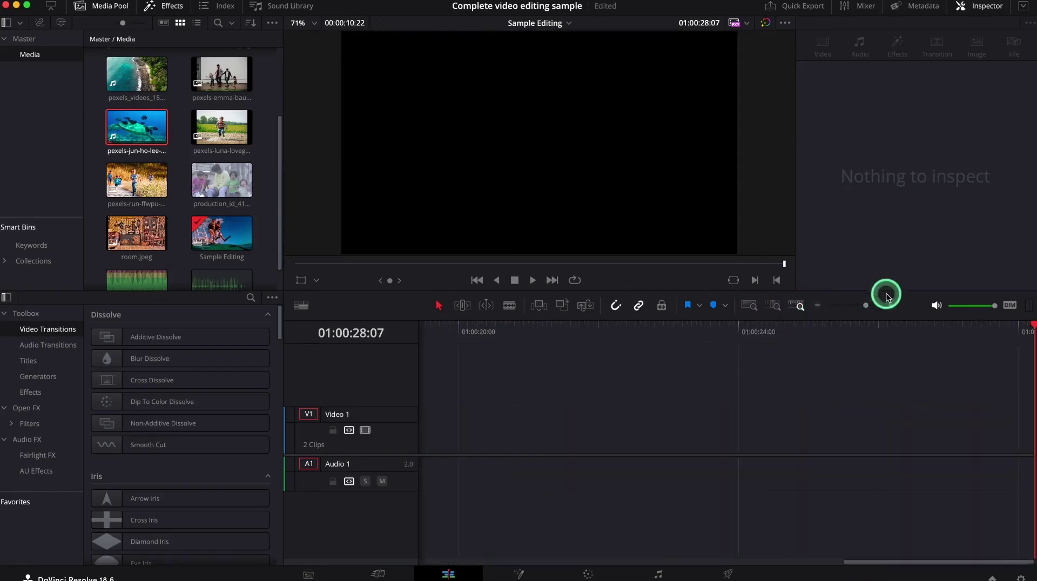
{"action": "left_click", "coordinate": [890, 306]}
{"action": "left_click", "coordinate": [891, 306]}
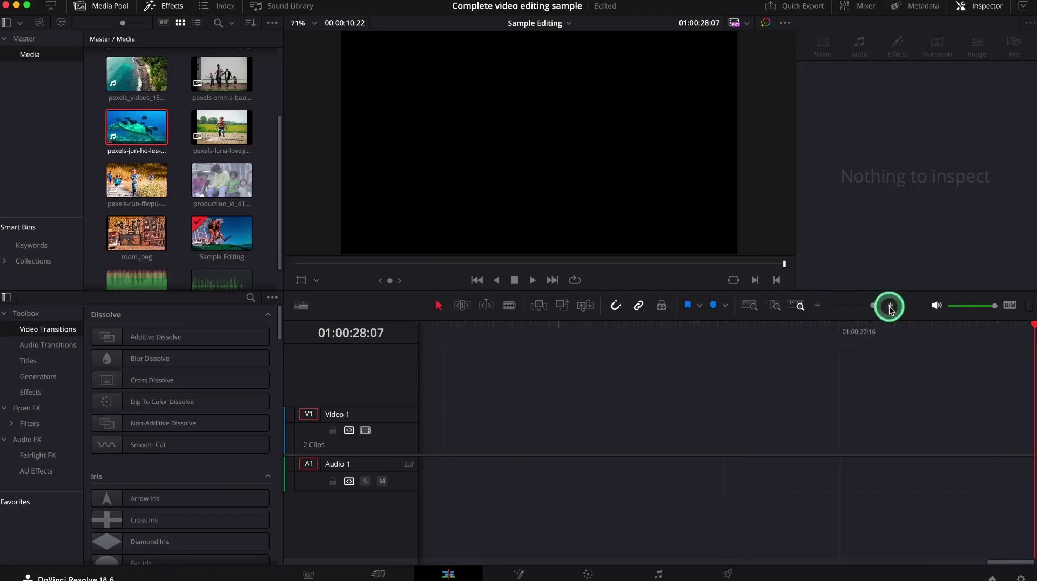
{"action": "left_click", "coordinate": [818, 308]}
{"action": "left_click", "coordinate": [818, 308]}
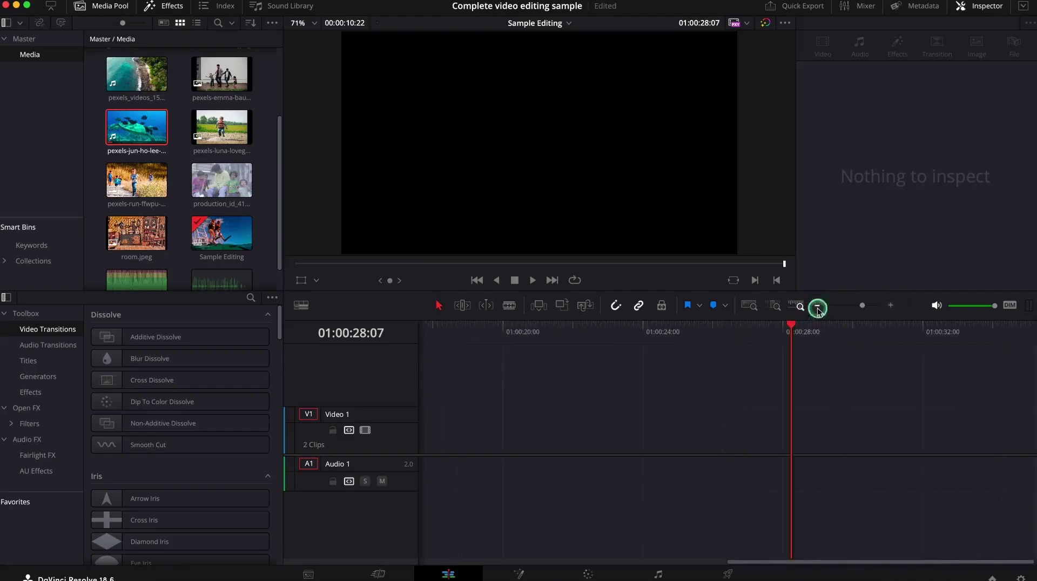
{"action": "left_click", "coordinate": [818, 308]}
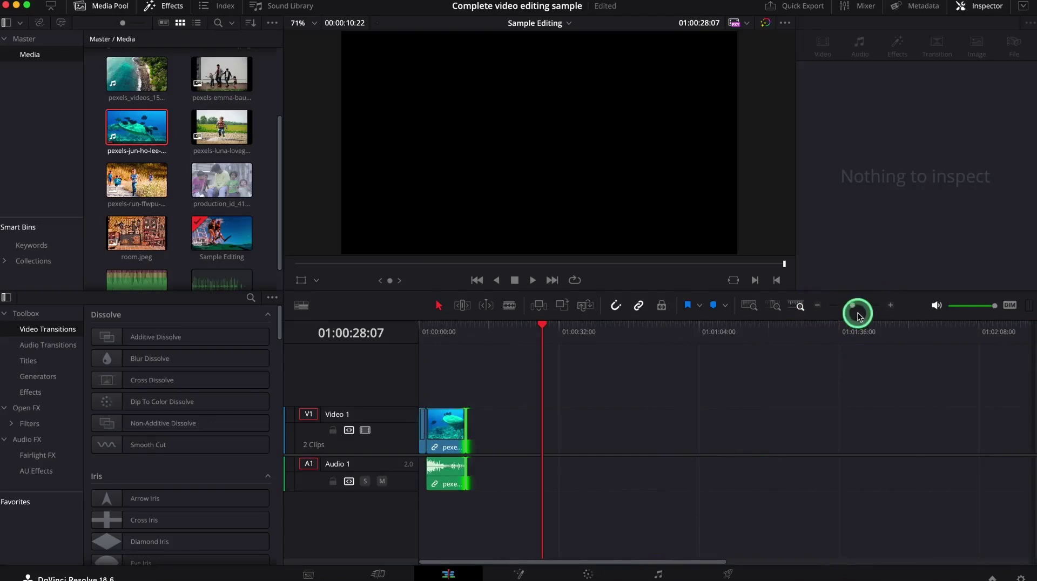
{"action": "left_click", "coordinate": [889, 307]}
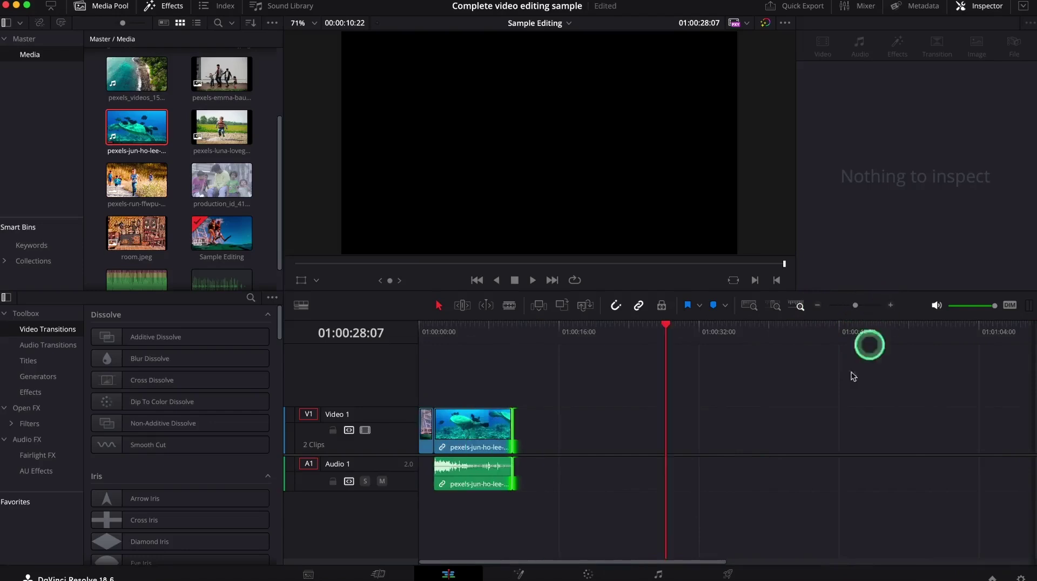
{"action": "key", "text": "Home"}
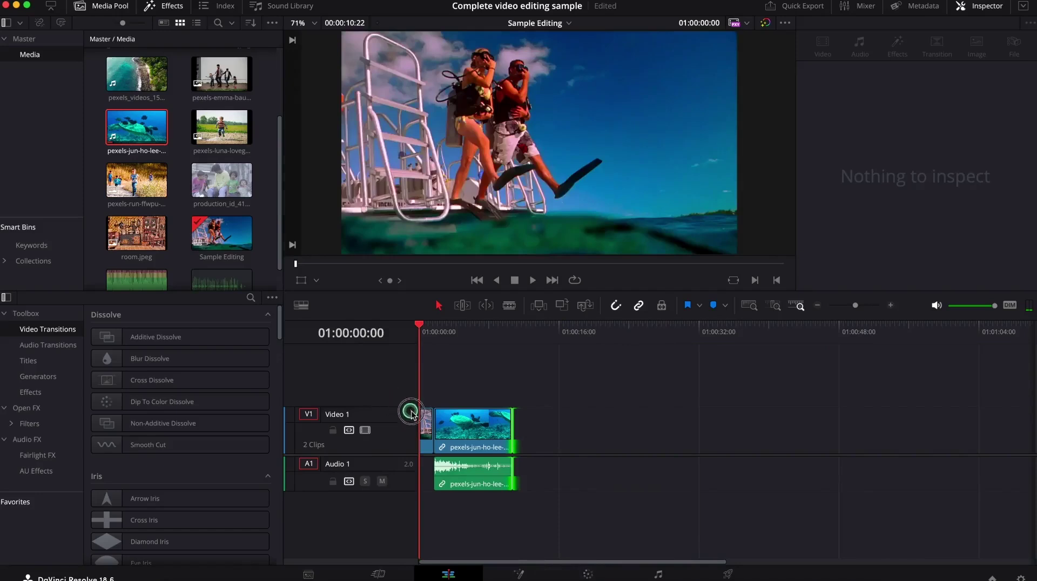
{"action": "key", "text": "Down"}
{"action": "key", "text": "Up"}
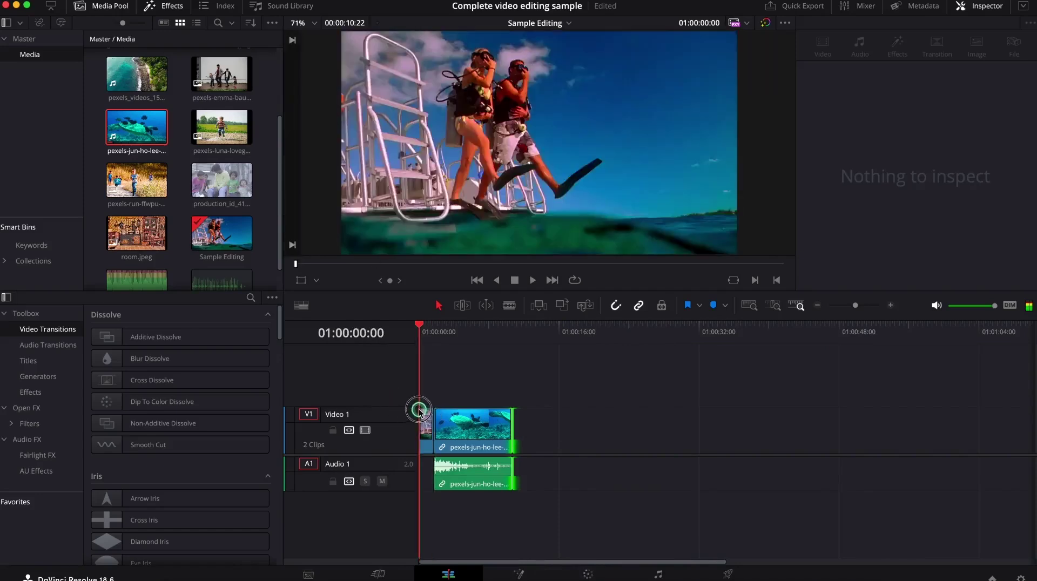
{"action": "left_click_drag", "start_coordinate": [420, 324], "coordinate": [507, 341]}
Step: Mark the couple swimming source clip from 00:00:03:27 to 00:00:06:26 and place that section after the turtle clip on Video 1
{"action": "left_click", "coordinate": [221, 260]}
{"action": "left_click", "coordinate": [217, 233]}
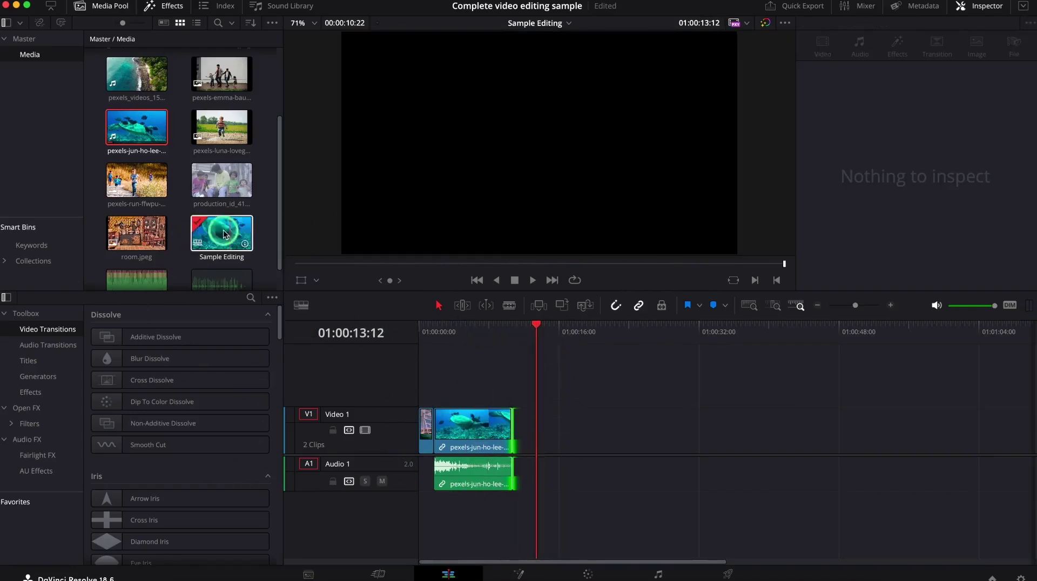
{"action": "scroll", "coordinate": [224, 234], "scroll_direction": "up", "scroll_amount": 3}
{"action": "double_click", "coordinate": [153, 76]}
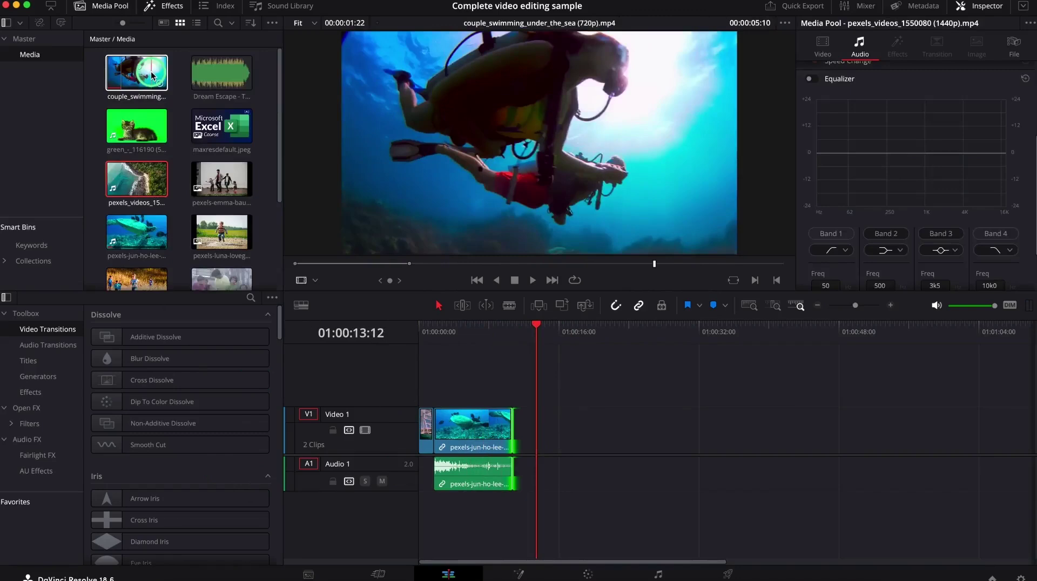
{"action": "left_click", "coordinate": [429, 233]}
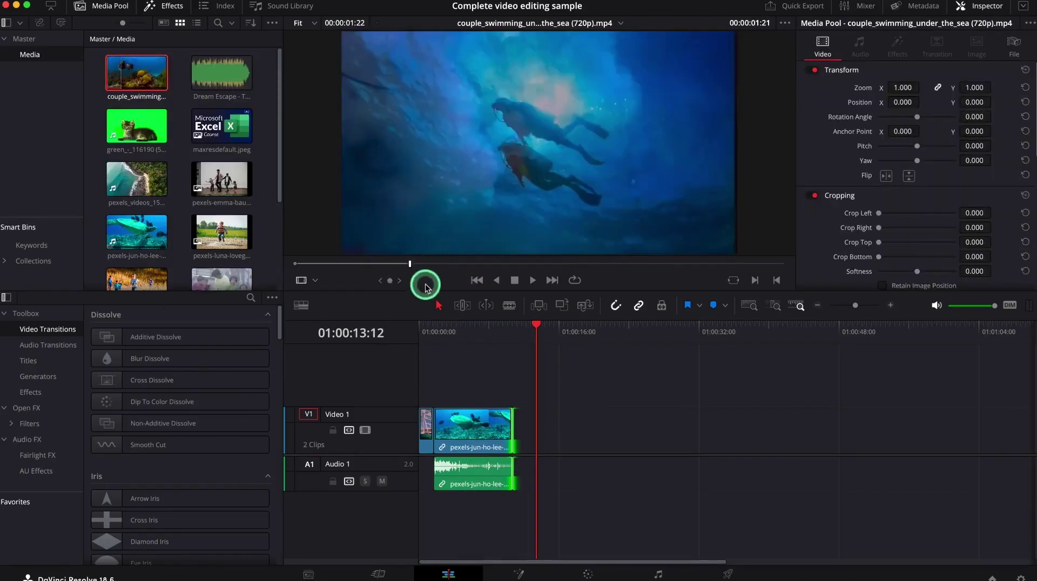
{"action": "left_click_drag", "start_coordinate": [410, 266], "coordinate": [557, 267]}
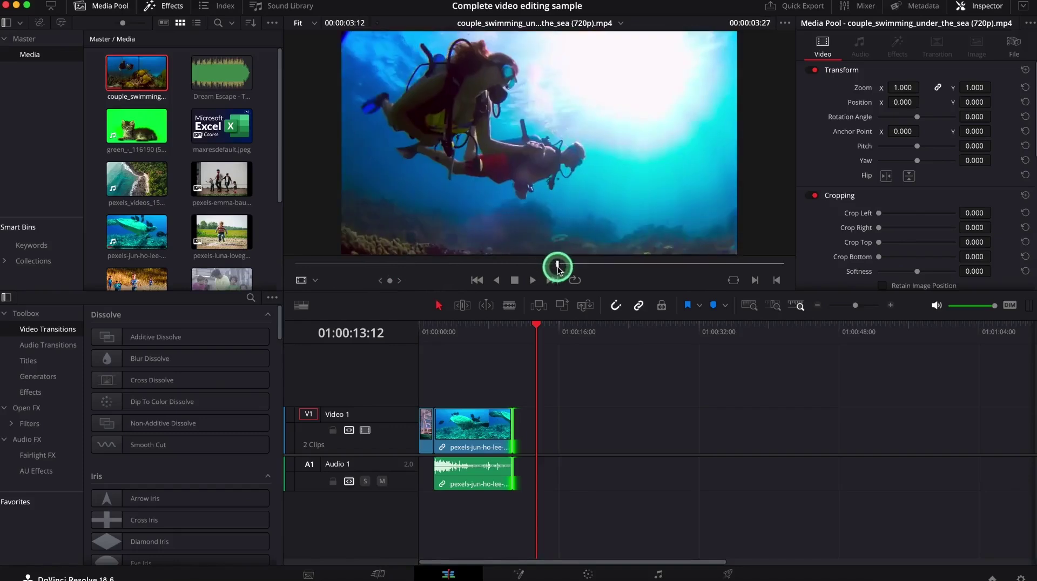
{"action": "left_click_drag", "start_coordinate": [562, 265], "coordinate": [757, 263]}
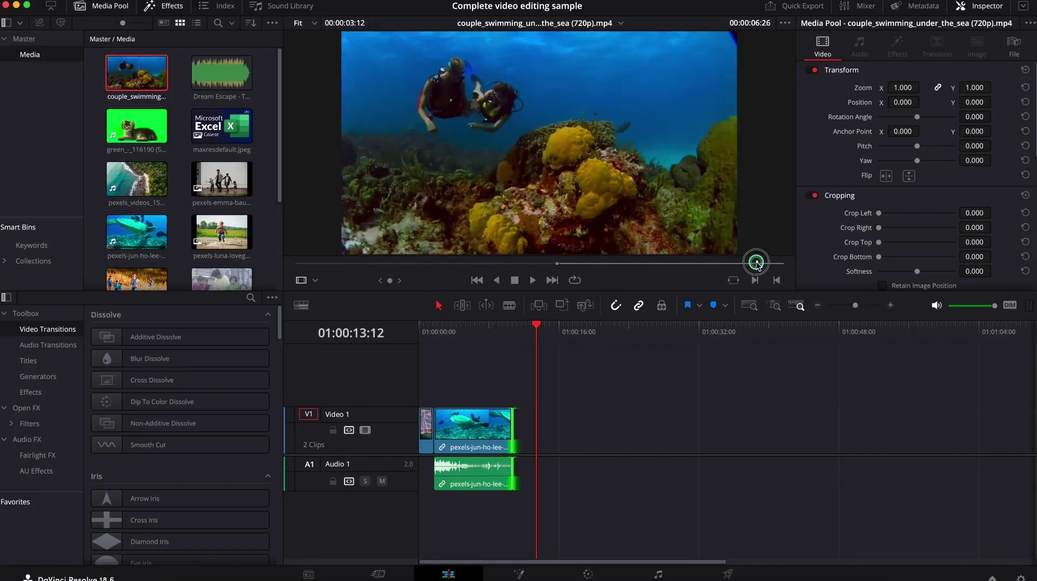
{"action": "left_click_drag", "start_coordinate": [505, 105], "coordinate": [524, 430]}
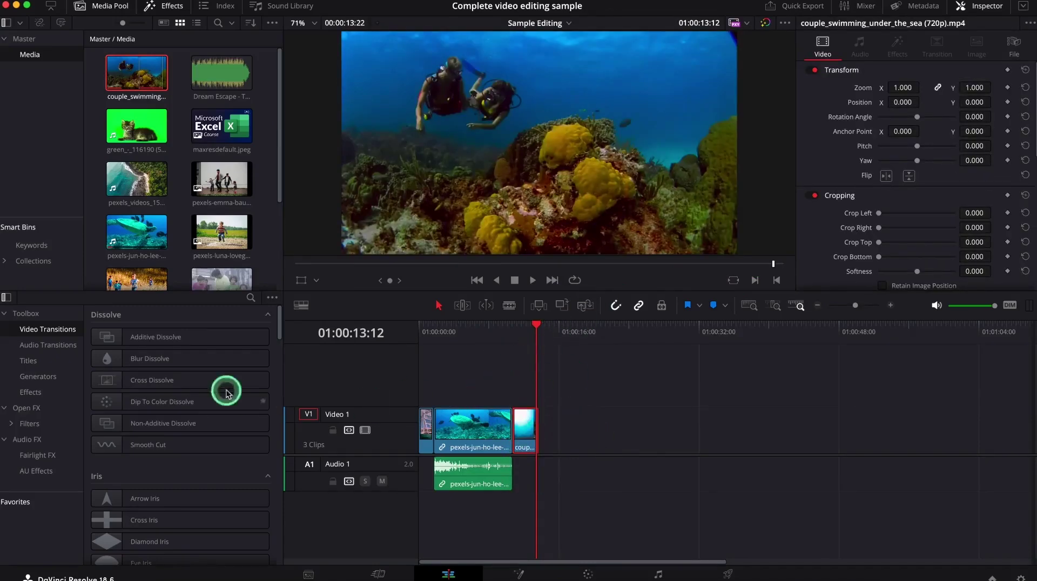
Step: Shift the three assembled clips further along the timeline and place the pexels_videos_1550080 coastline clip at the start of Video 2
{"action": "scroll", "coordinate": [216, 244], "scroll_direction": "down", "scroll_amount": 5}
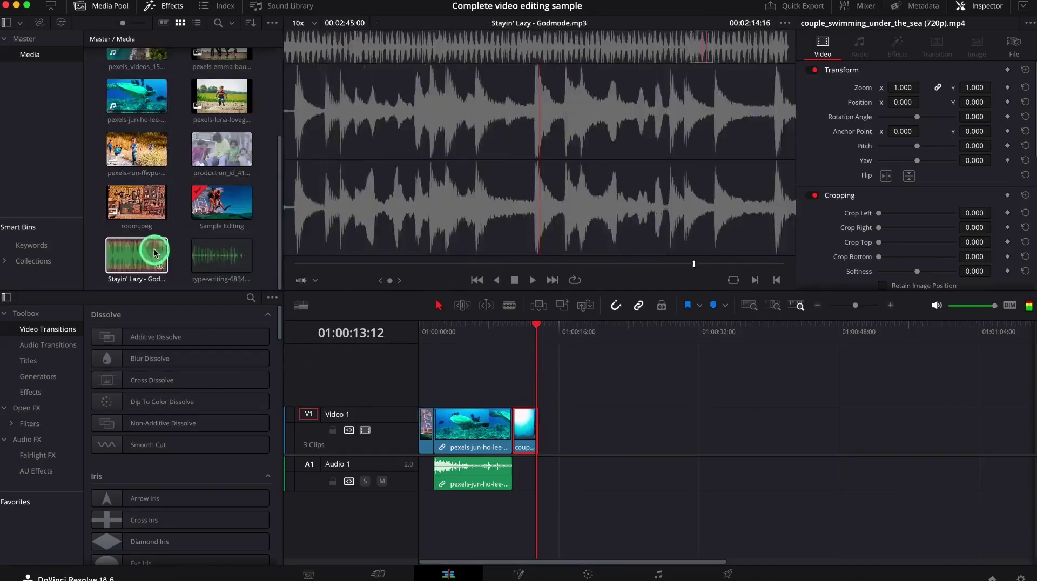
{"action": "scroll", "coordinate": [179, 173], "scroll_direction": "up", "scroll_amount": 5}
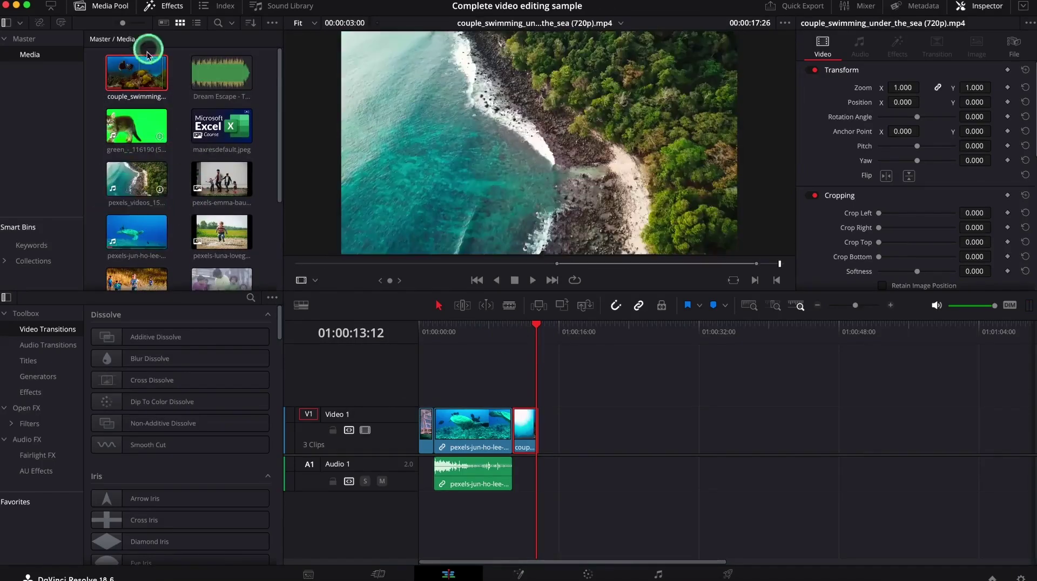
{"action": "left_click_drag", "start_coordinate": [597, 502], "coordinate": [571, 425]}
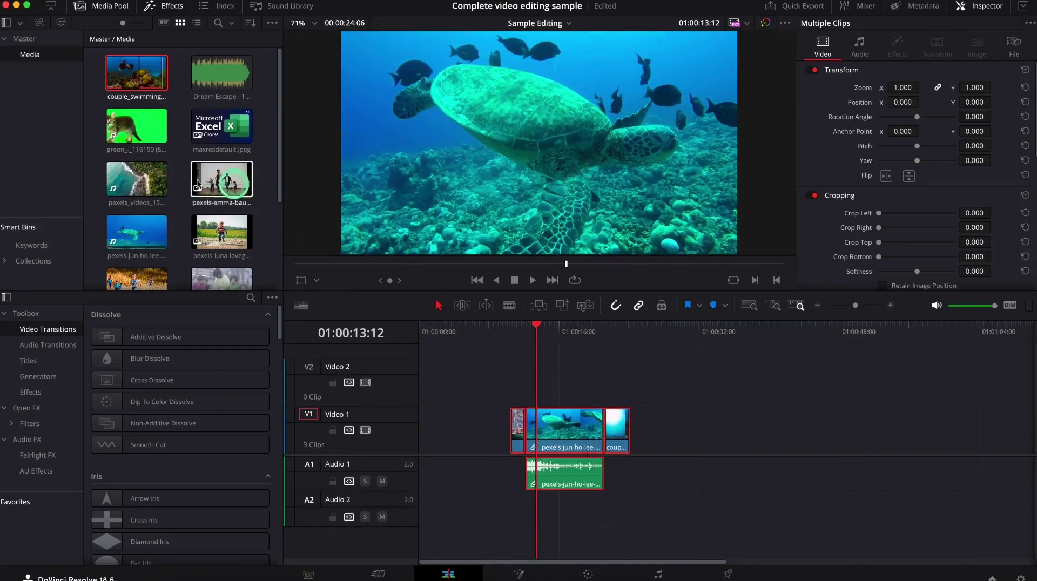
{"action": "left_click", "coordinate": [134, 192]}
{"action": "left_click_drag", "start_coordinate": [213, 290], "coordinate": [462, 398]}
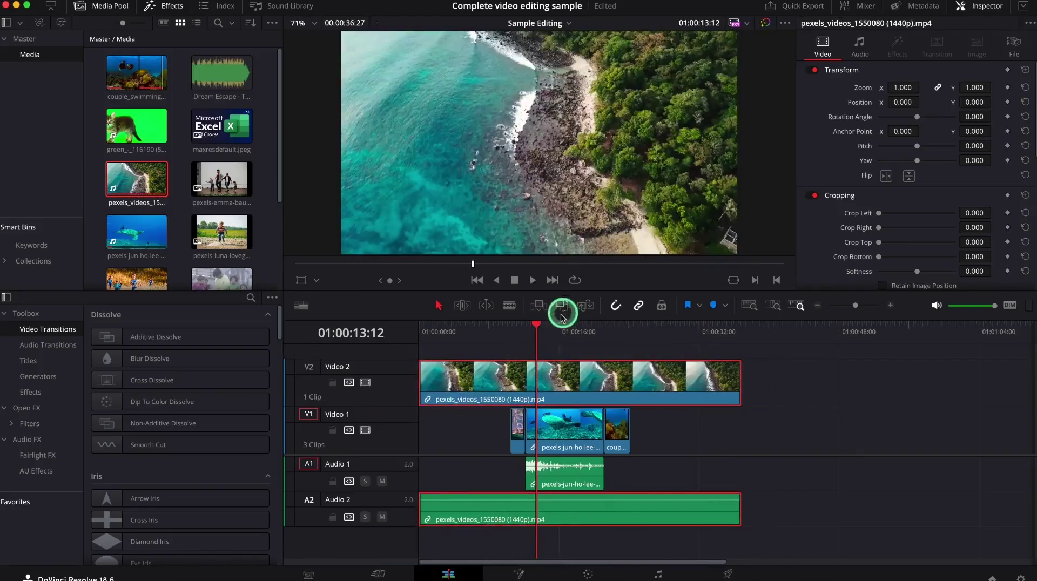
Step: Split the coastline clip at 01:00:06:04 and delete its remainder, and move the three Video 1 clips to start at that cut
{"action": "left_click_drag", "start_coordinate": [542, 327], "coordinate": [643, 332]}
{"action": "left_click_drag", "start_coordinate": [582, 354], "coordinate": [474, 369]}
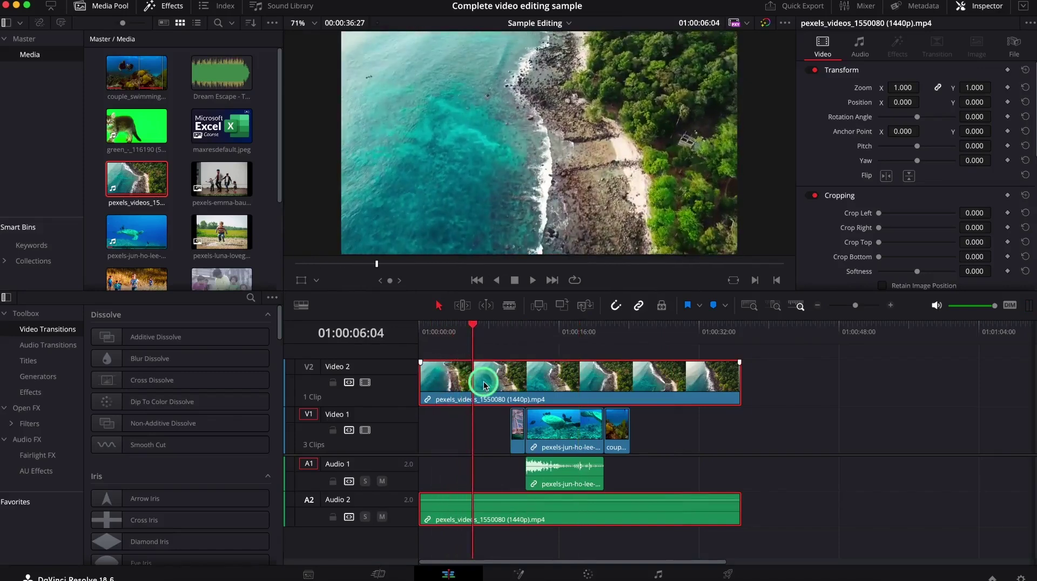
{"action": "key", "text": "ctrl+b"}
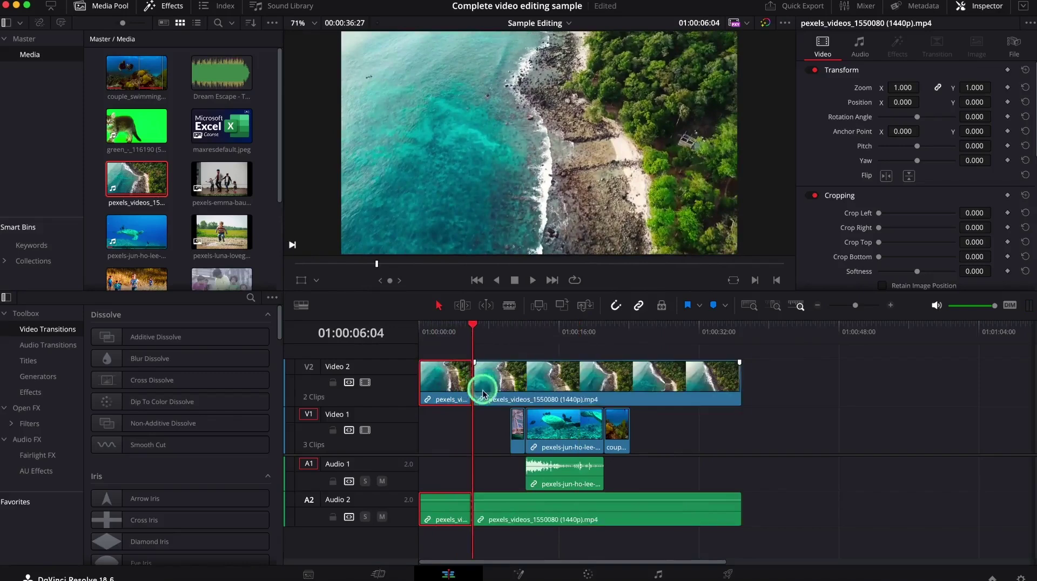
{"action": "key", "text": "BackSpace"}
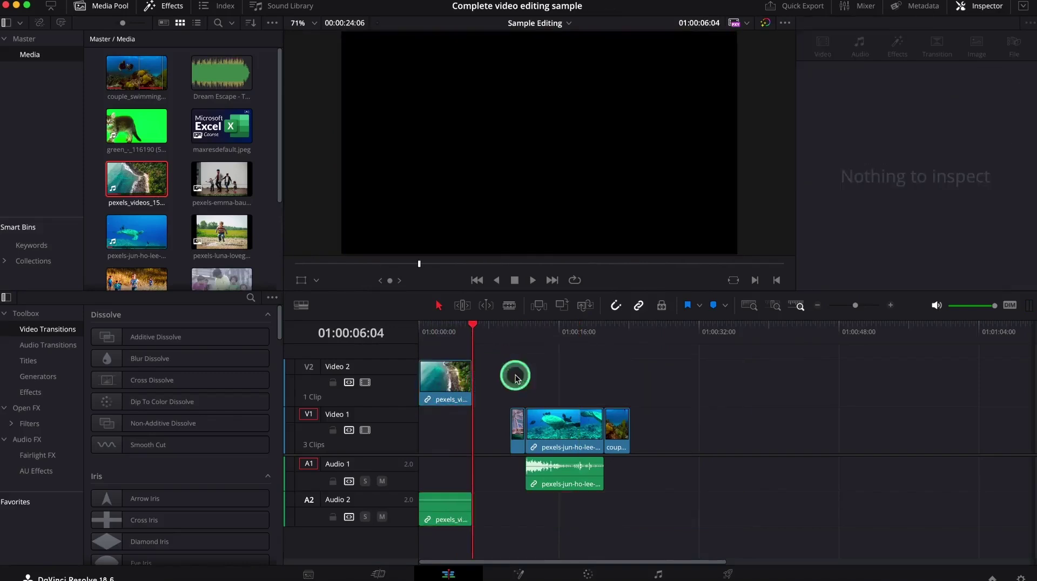
{"action": "left_click_drag", "start_coordinate": [501, 390], "coordinate": [536, 432]}
Step: Play the assembled sequence from the start through its last clip, and return the playhead to 01:00:00:00
{"action": "left_click", "coordinate": [474, 318]}
{"action": "left_click_drag", "start_coordinate": [473, 322], "coordinate": [371, 329]}
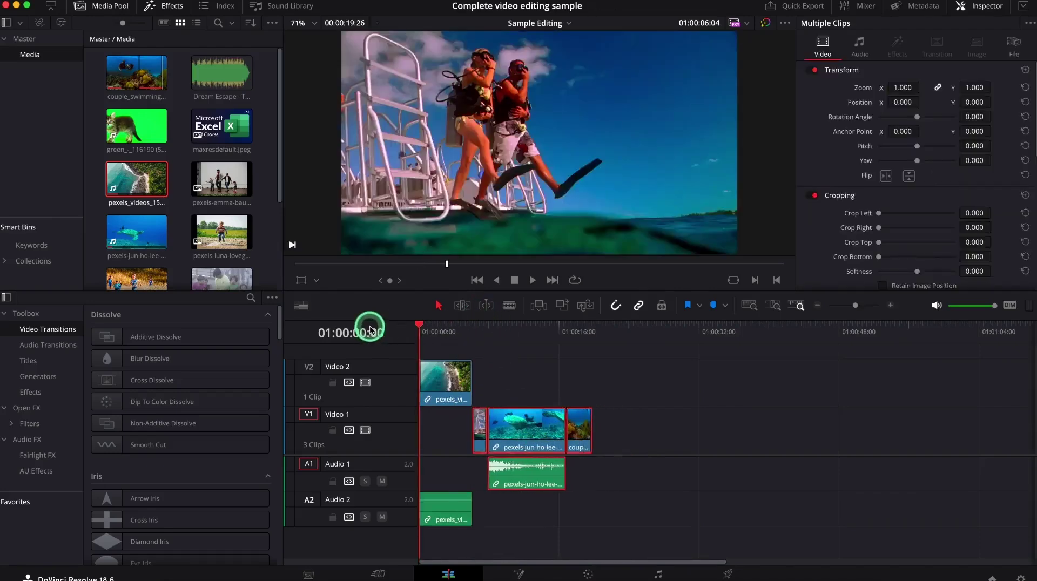
{"action": "key", "text": "space"}
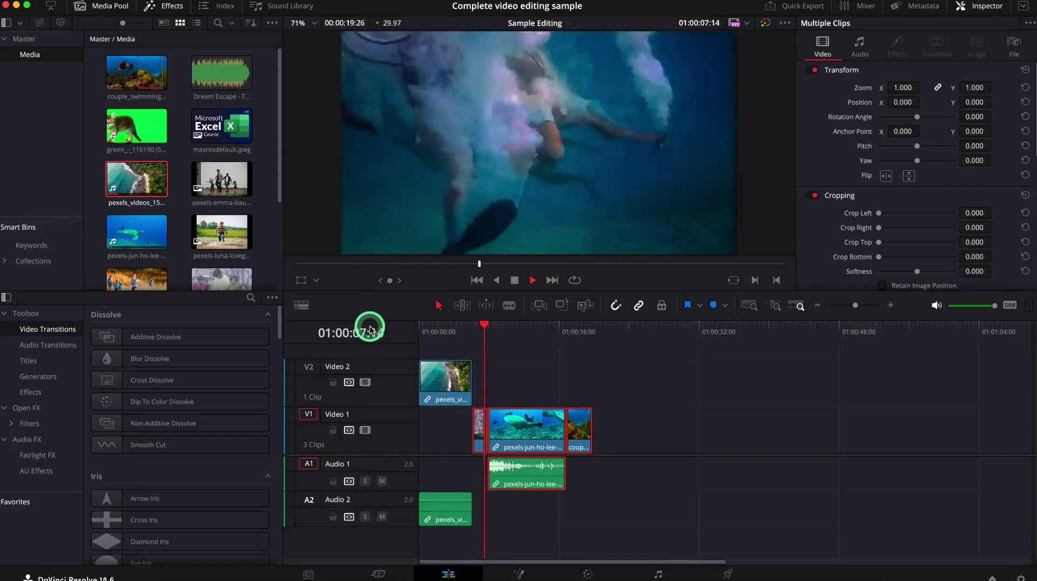
{"action": "key", "text": "space"}
{"action": "key", "text": "ctrl+b"}
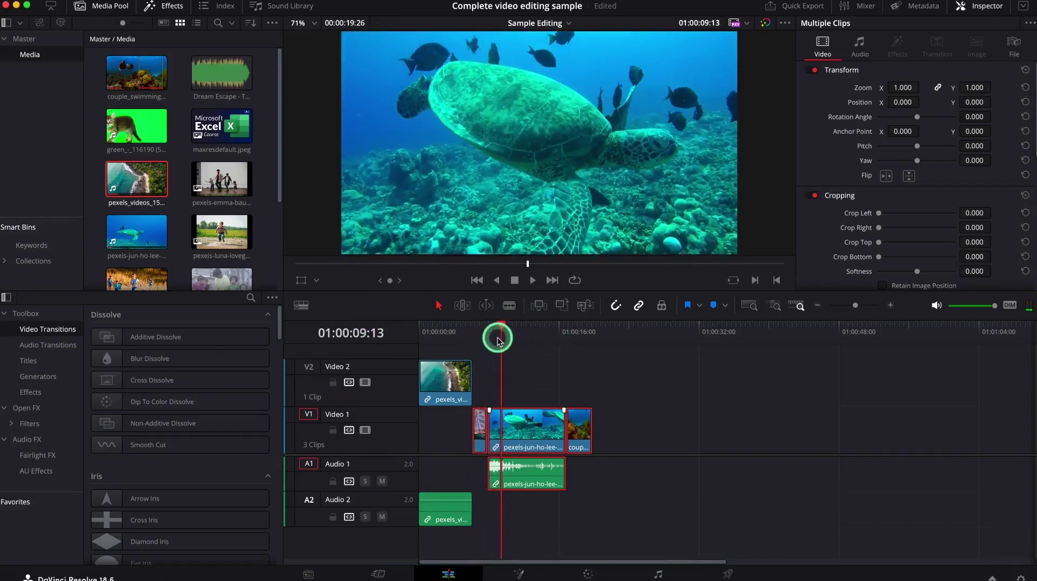
{"action": "left_click_drag", "start_coordinate": [502, 325], "coordinate": [547, 324]}
{"action": "key", "text": "space"}
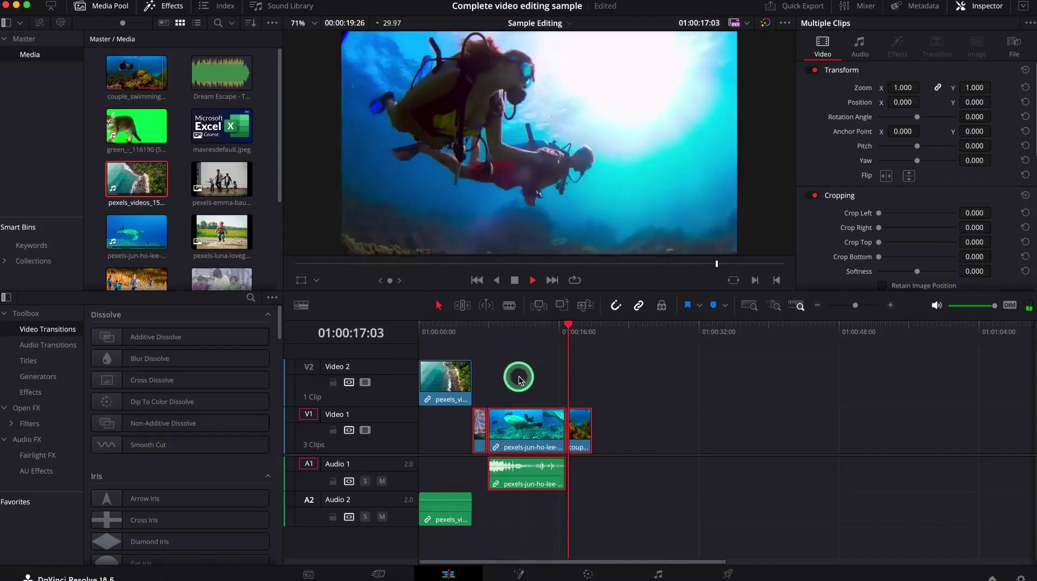
{"action": "key", "text": "space"}
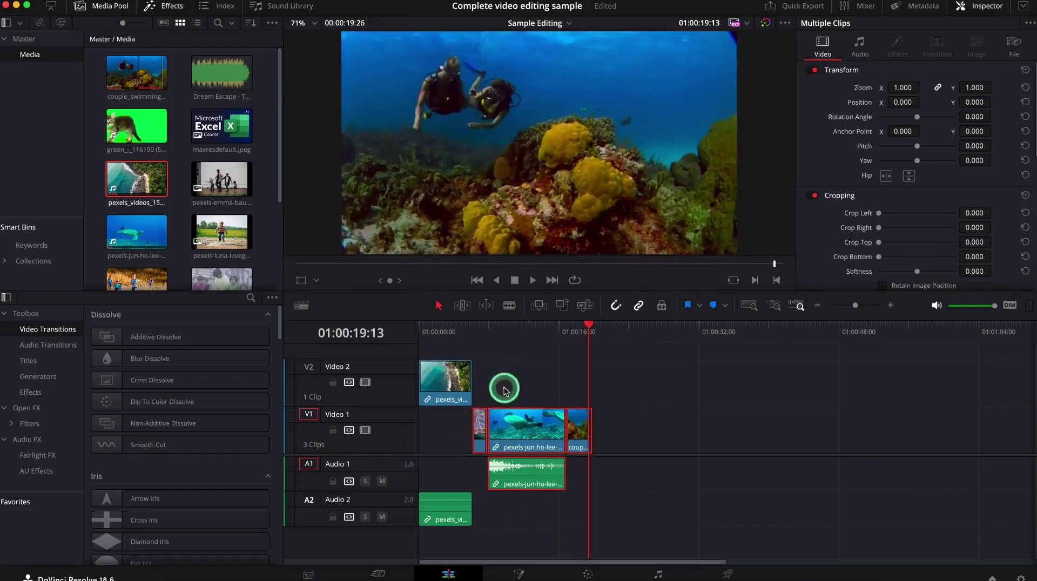
{"action": "left_click_drag", "start_coordinate": [586, 323], "coordinate": [416, 346]}
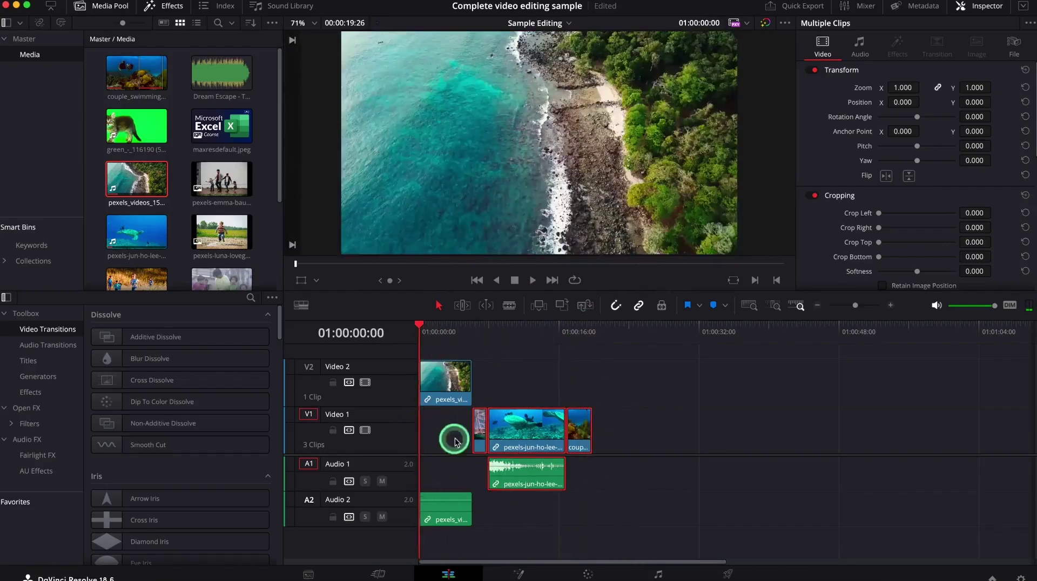
Step: Delete the coastline clip's linked audio from Audio 2 and move its video down to the start of Video 1
{"action": "key", "text": "q"}
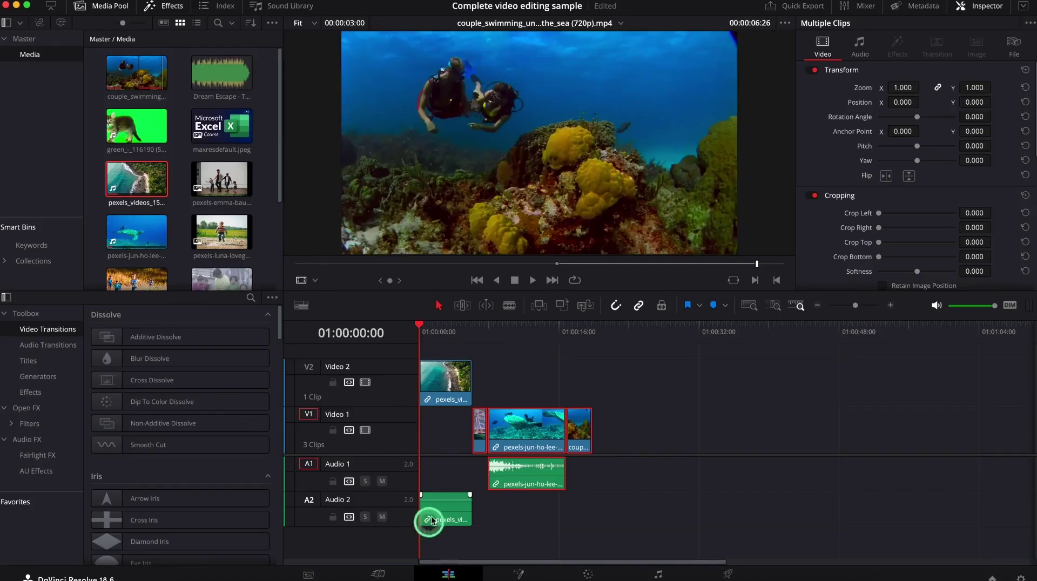
{"action": "left_click", "coordinate": [435, 513]}
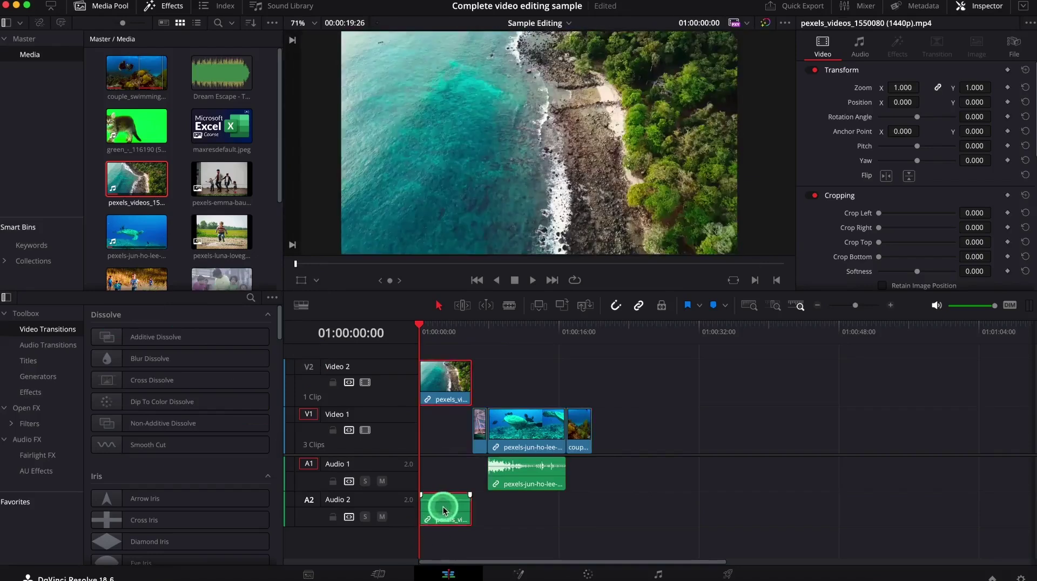
{"action": "left_click", "coordinate": [446, 521]}
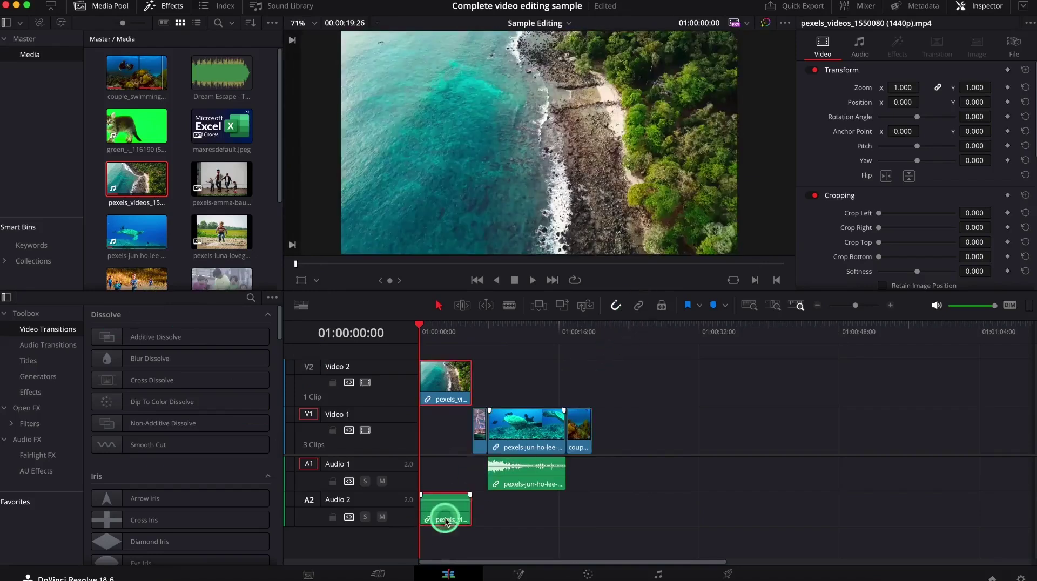
{"action": "left_click", "coordinate": [462, 506]}
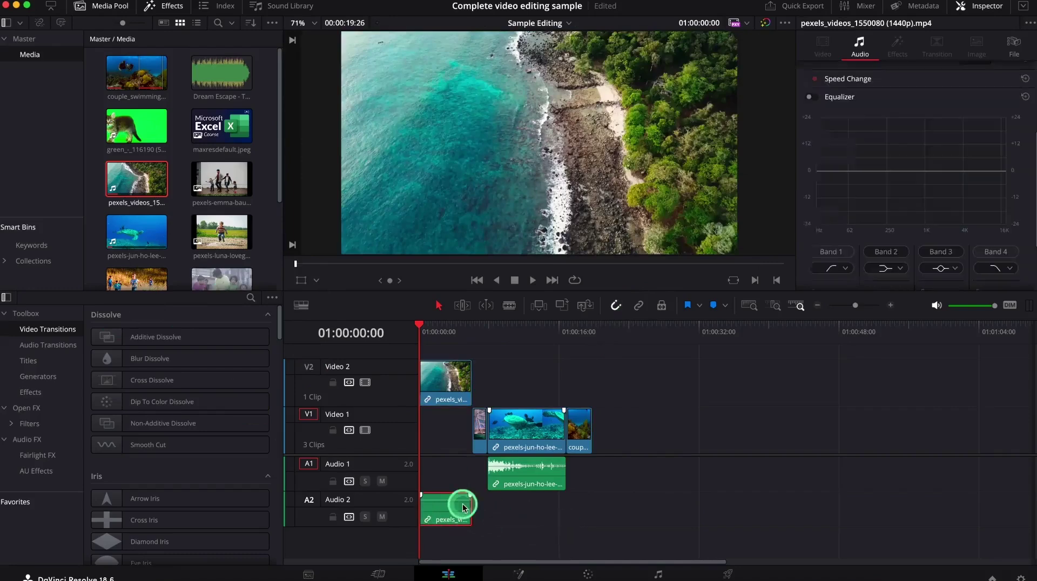
{"action": "key", "text": "Delete"}
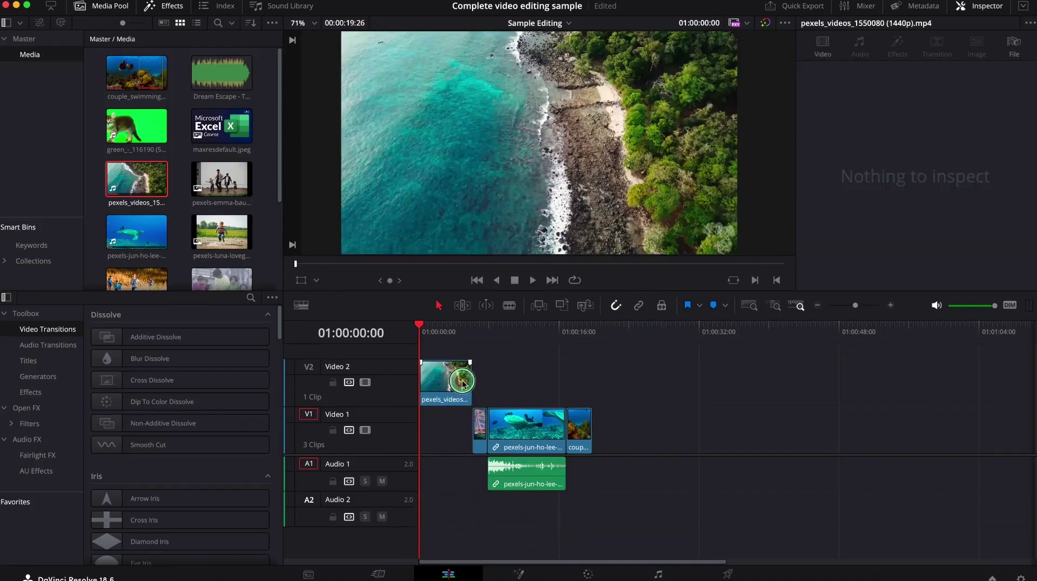
{"action": "left_click_drag", "start_coordinate": [461, 379], "coordinate": [478, 406]}
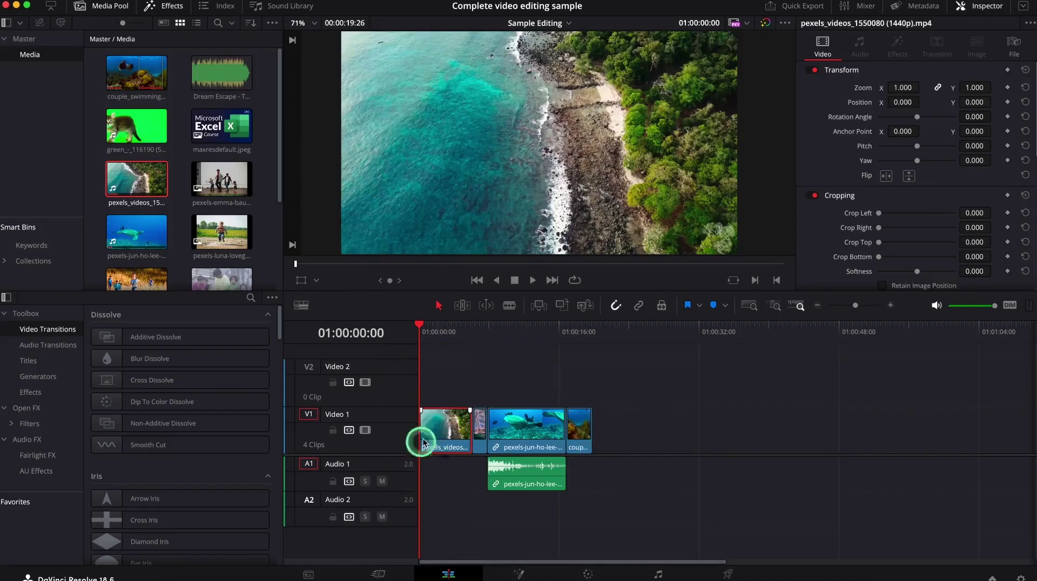
Step: Place the Dream Escape - The Tides.mp3 music on Audio 2 from the timeline start and play its opening seconds
{"action": "left_click", "coordinate": [223, 77]}
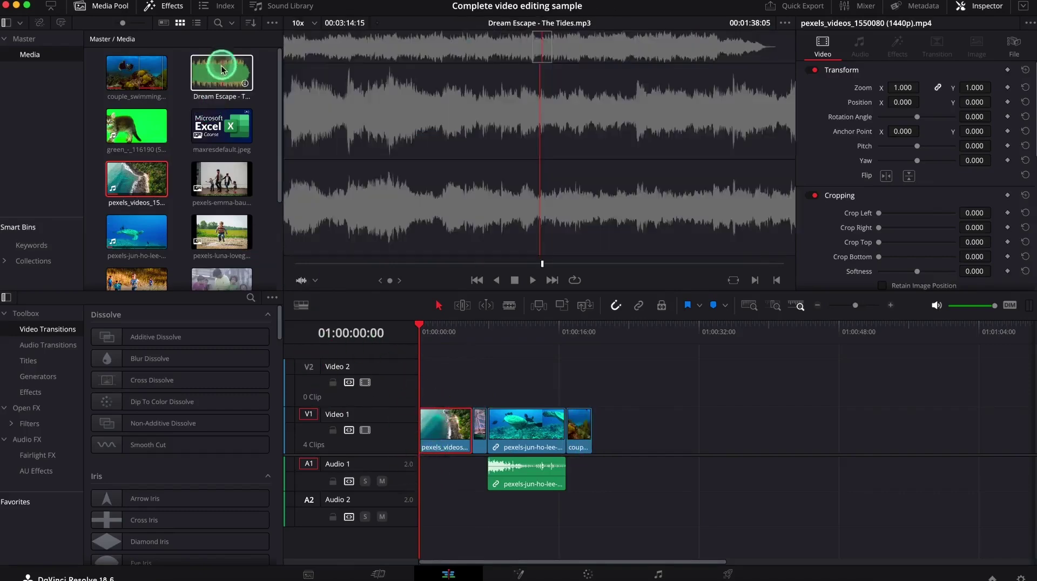
{"action": "left_click_drag", "start_coordinate": [281, 260], "coordinate": [505, 507]}
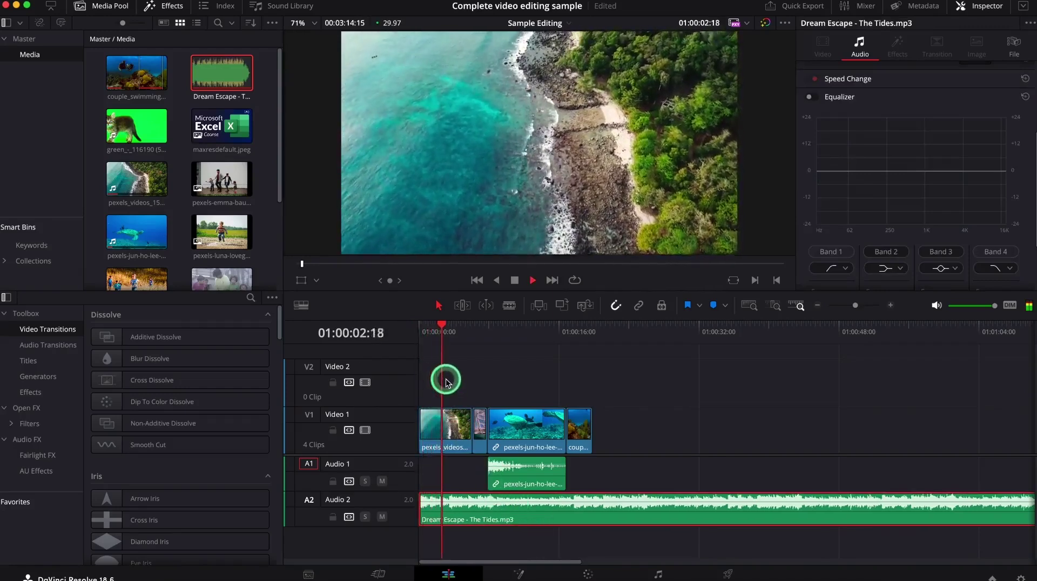
{"action": "key", "text": "space"}
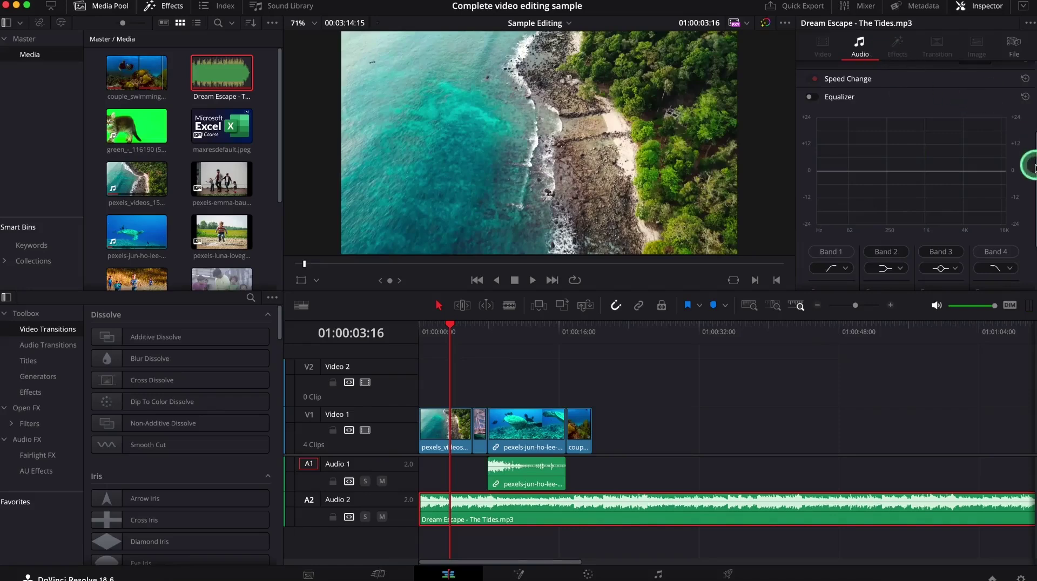
Step: Lower the music clip's volume to -11.68 and preview the mix from the start of the timeline
{"action": "left_click_drag", "start_coordinate": [1033, 167], "coordinate": [1034, 54]}
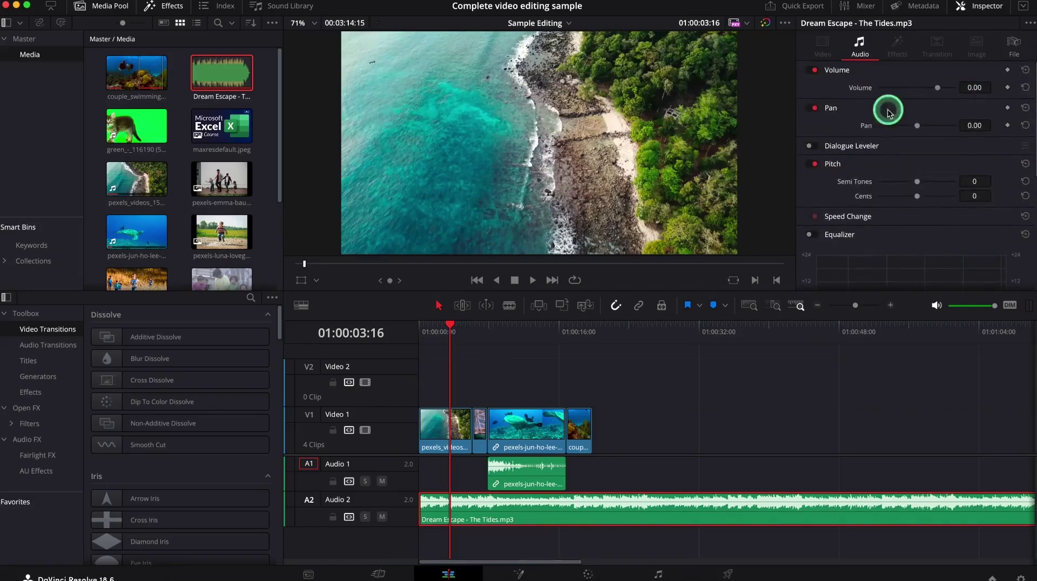
{"action": "mouse_move", "coordinate": [939, 90]}
{"action": "left_mouse_down"}
{"action": "mouse_move", "coordinate": [892, 87]}
{"action": "mouse_move", "coordinate": [930, 105]}
{"action": "left_mouse_up"}
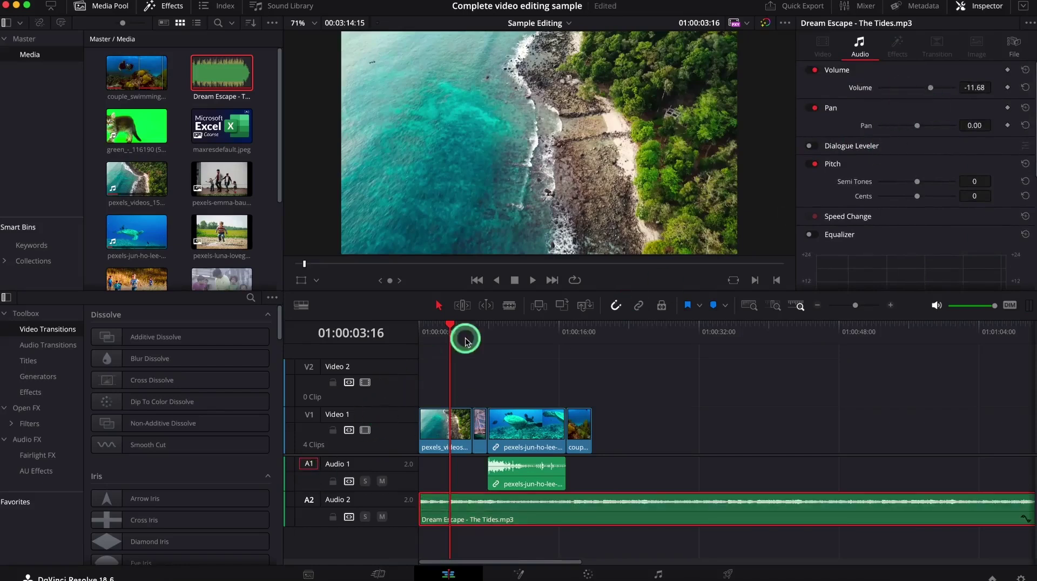
{"action": "key", "text": "Home"}
{"action": "key", "text": "space"}
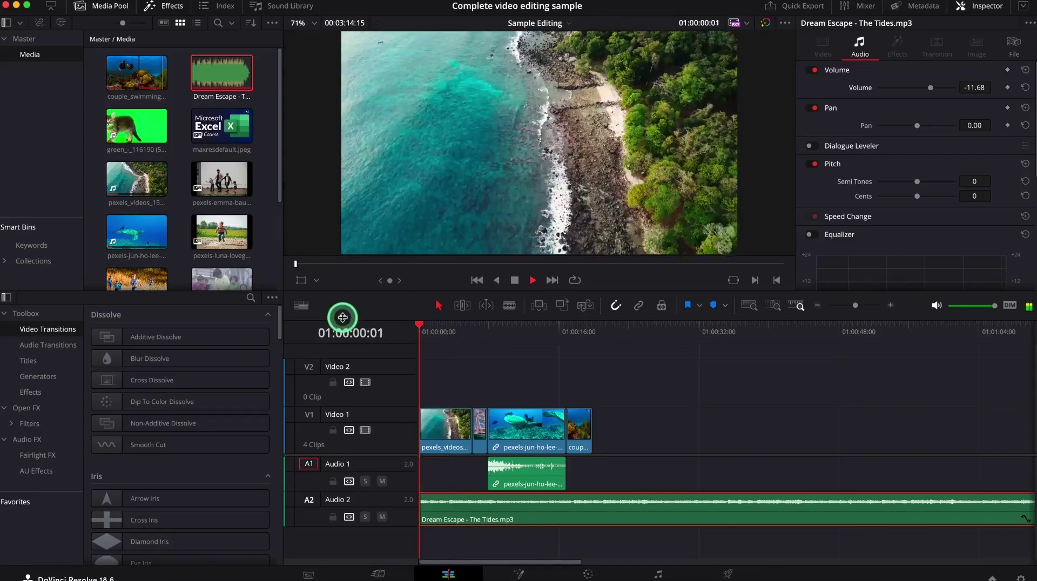
{"action": "key", "text": "space"}
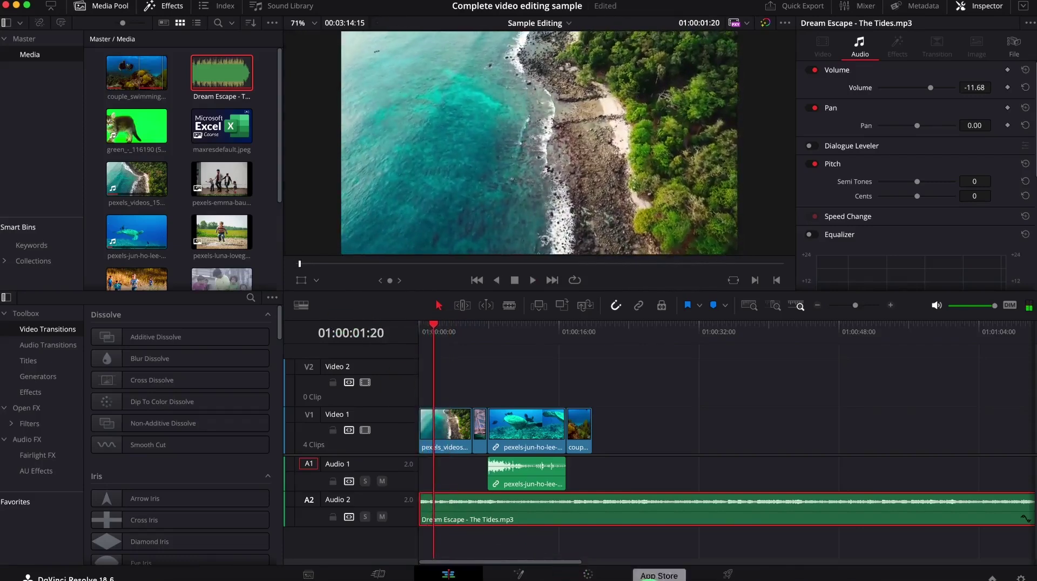
Step: Split the music at 01:00:19:26, where the last video clip ends, and delete the remainder
{"action": "left_click_drag", "start_coordinate": [434, 326], "coordinate": [598, 373]}
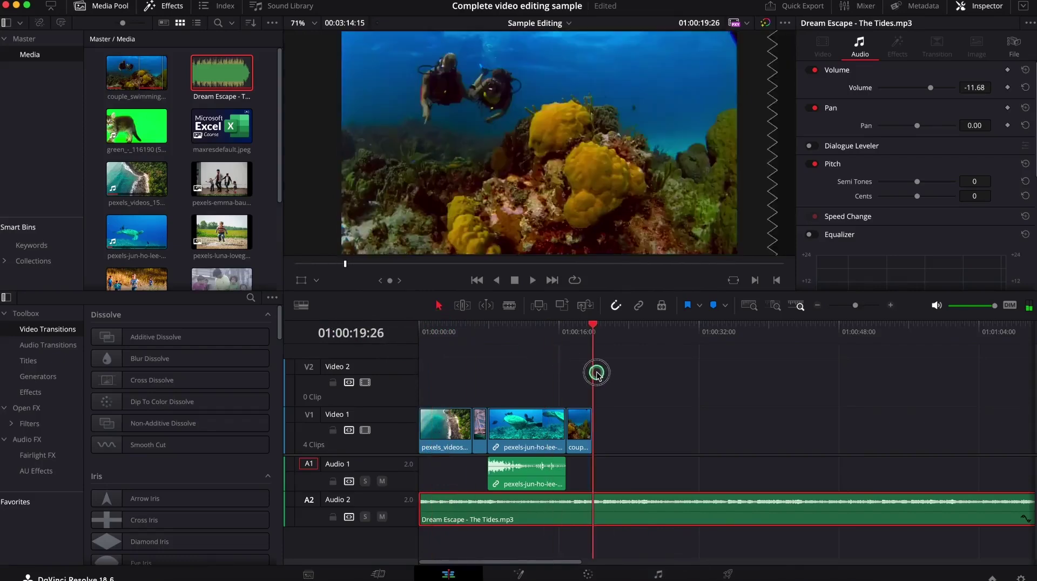
{"action": "key", "text": "super+b"}
{"action": "left_click", "coordinate": [621, 514]}
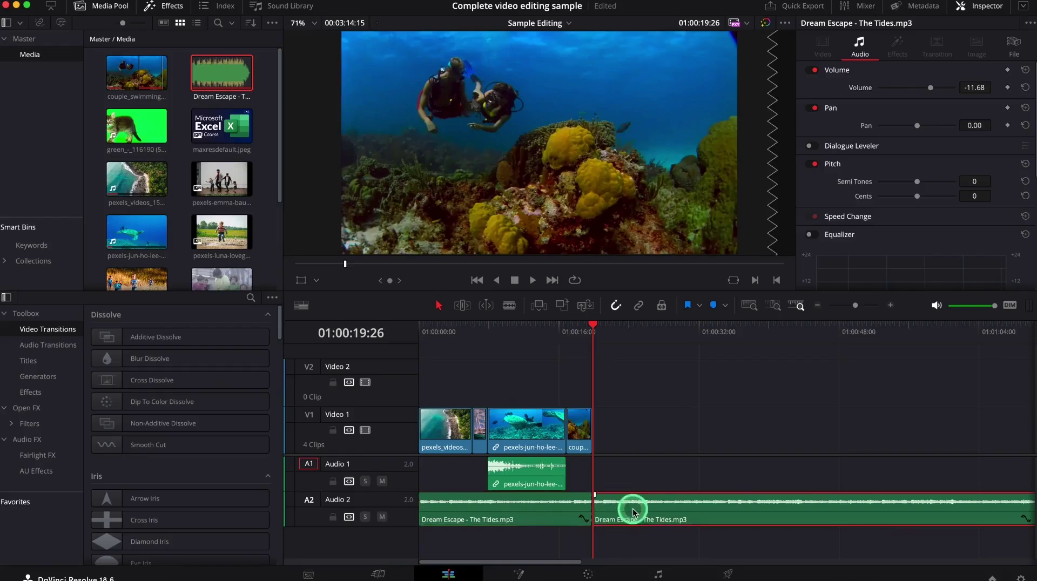
{"action": "key", "text": "Delete"}
Step: Add a fade-out at the end and a short fade-in at the start of the music clip on Audio 2
{"action": "left_click", "coordinate": [579, 510]}
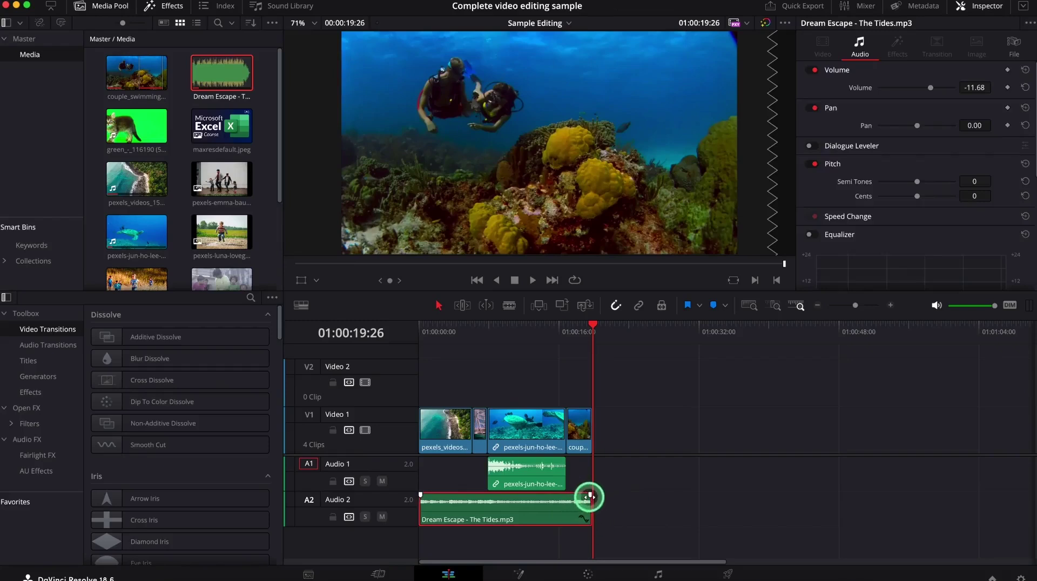
{"action": "left_click_drag", "start_coordinate": [590, 496], "coordinate": [572, 498]}
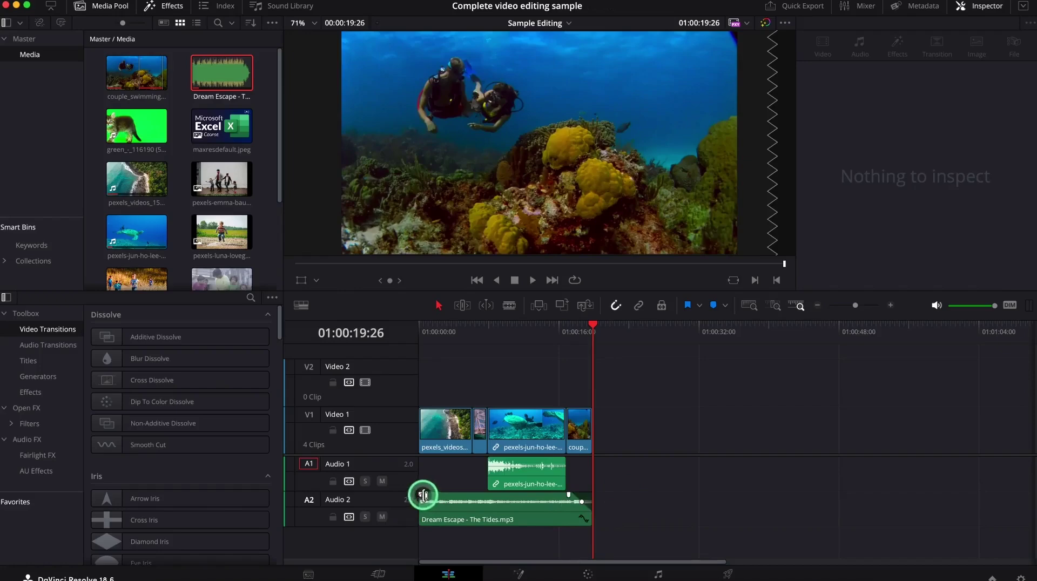
{"action": "left_click_drag", "start_coordinate": [420, 495], "coordinate": [430, 502]}
Step: Play the sequence from the start into the turtle clip to review the music and the first two cuts
{"action": "left_click_drag", "start_coordinate": [592, 326], "coordinate": [364, 382]}
{"action": "key", "text": "space"}
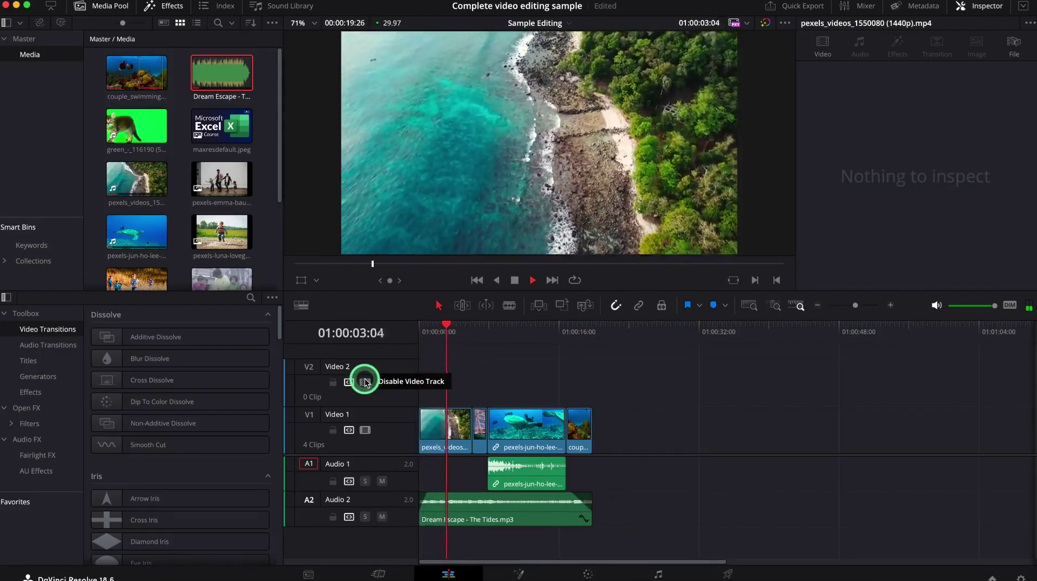
{"action": "key", "text": "space"}
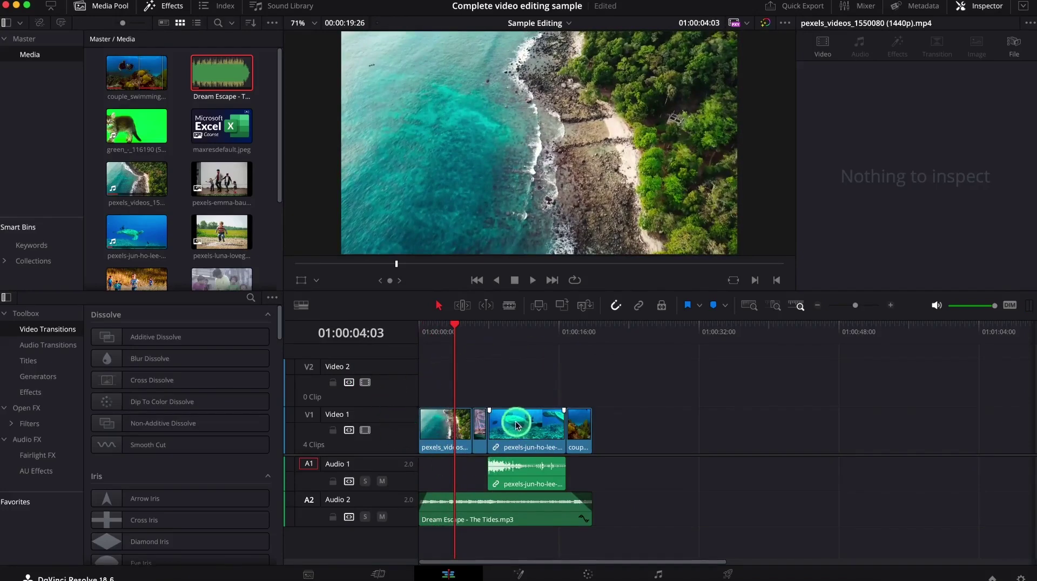
{"action": "key", "text": "space"}
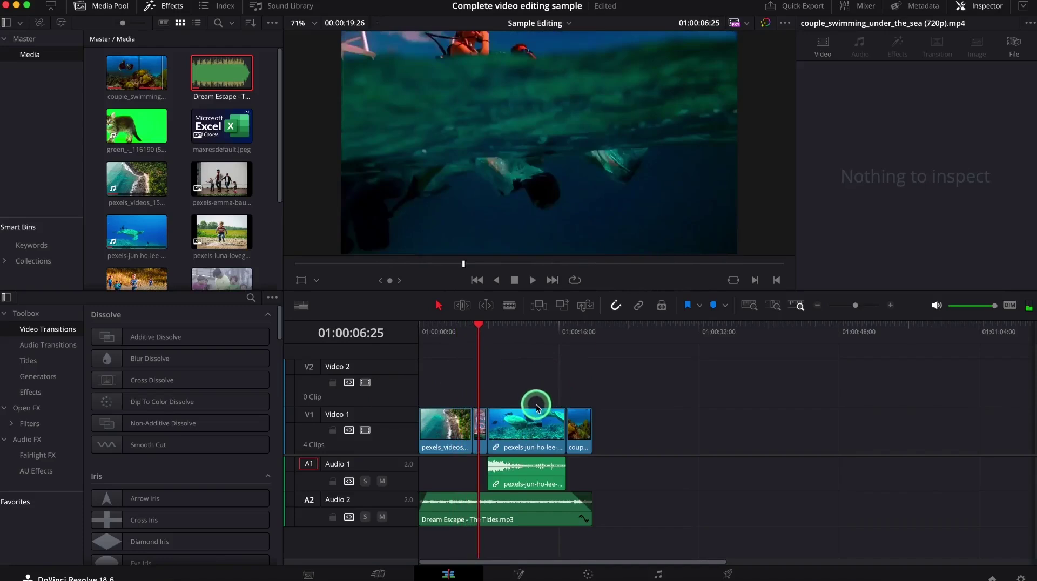
{"action": "key", "text": "space"}
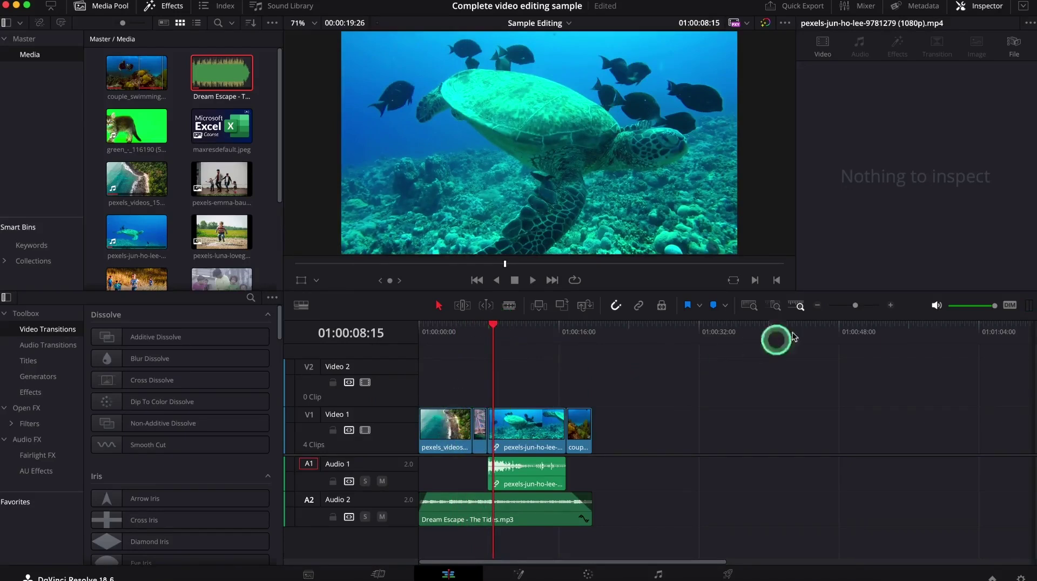
Step: Try to apply a Cross Dissolve at the 01:00:06:04 cut between the coastline clip and the first couple swimming clip
{"action": "left_click", "coordinate": [892, 306]}
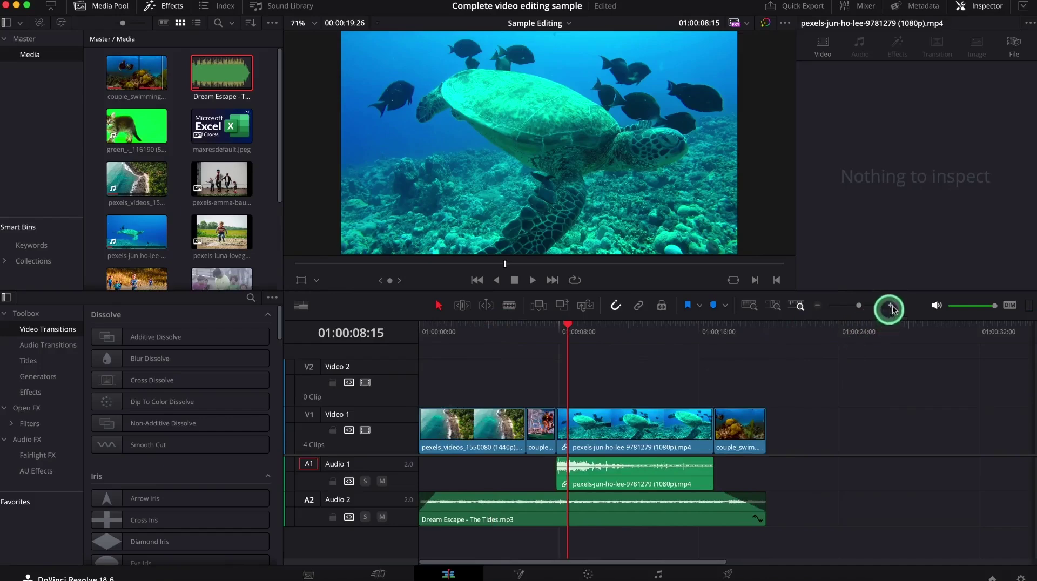
{"action": "left_click", "coordinate": [891, 306]}
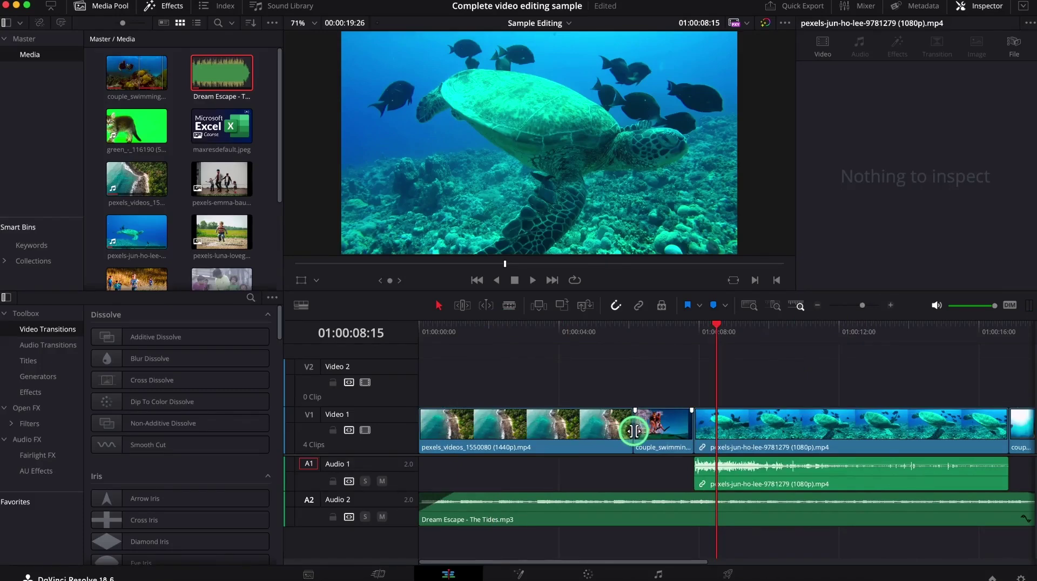
{"action": "double_click", "coordinate": [636, 431]}
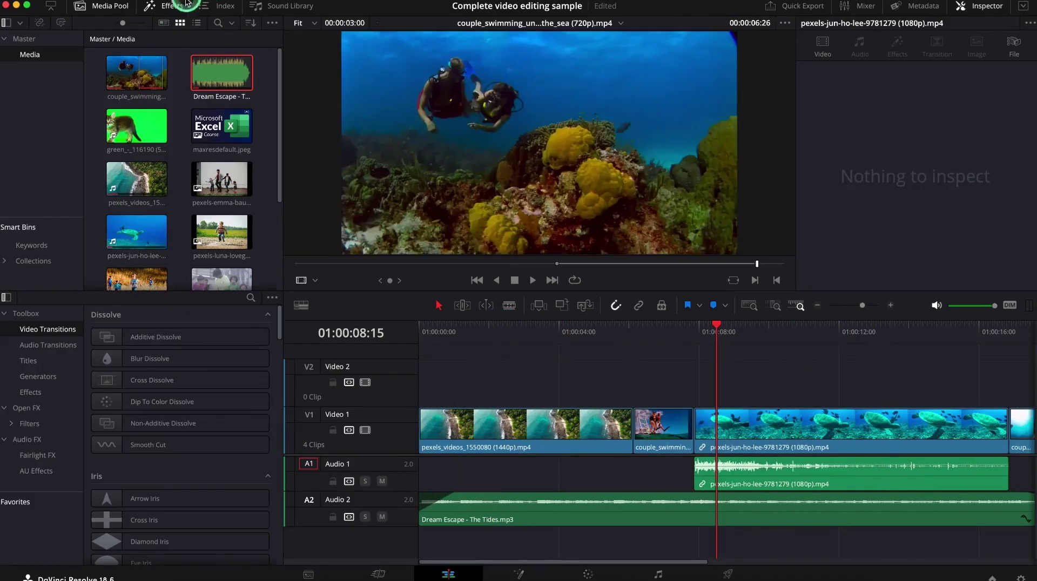
{"action": "left_click", "coordinate": [180, 6]}
{"action": "left_click", "coordinate": [178, 7]}
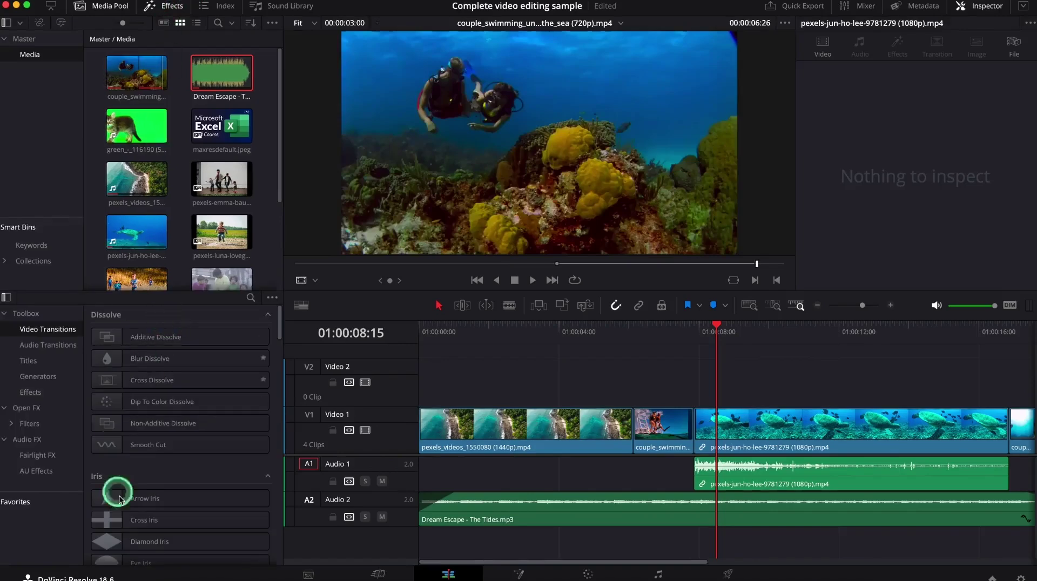
{"action": "left_click", "coordinate": [182, 344]}
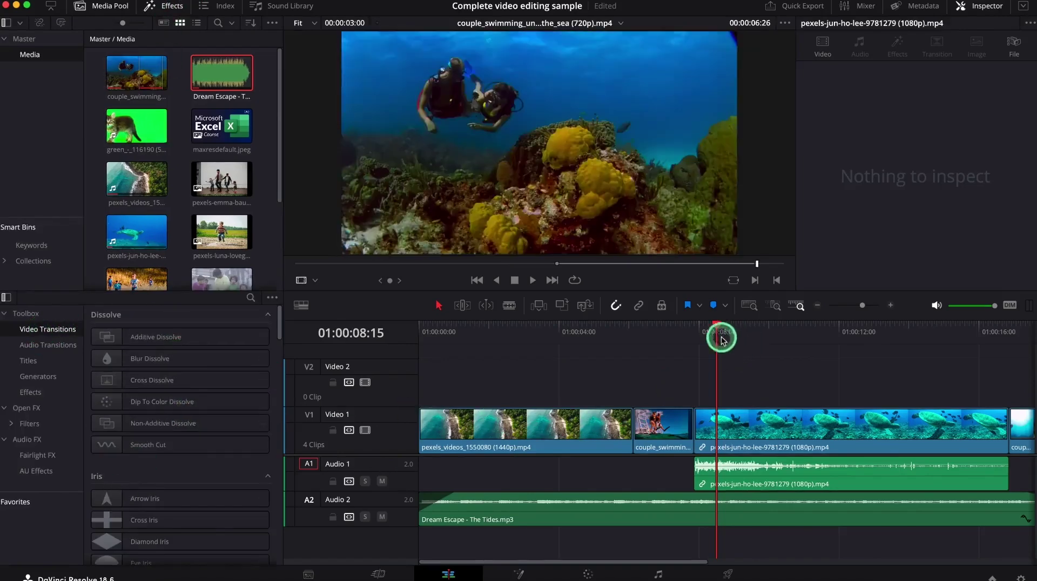
{"action": "left_click", "coordinate": [633, 338]}
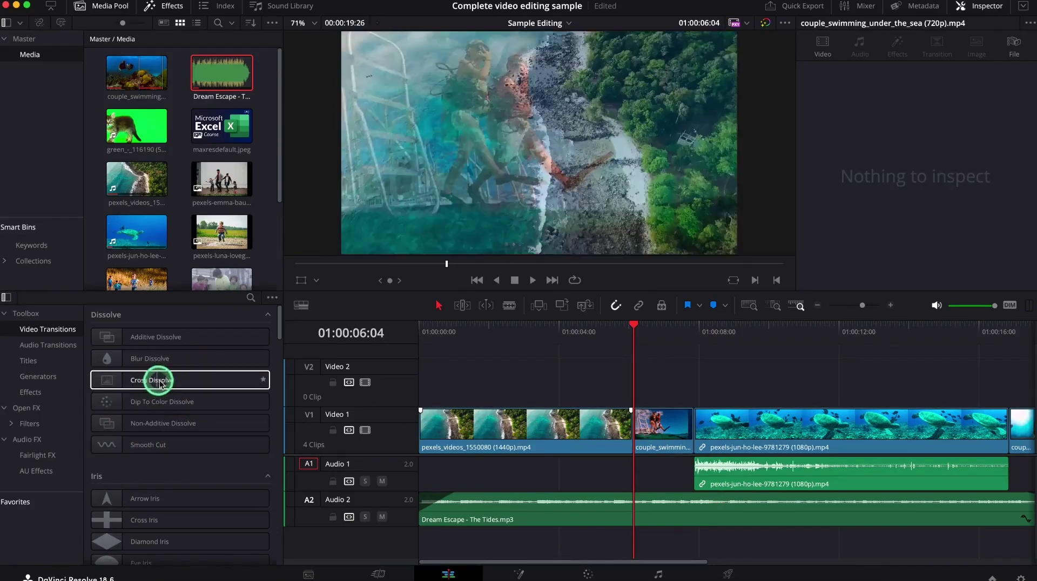
{"action": "left_click_drag", "start_coordinate": [130, 381], "coordinate": [634, 424]}
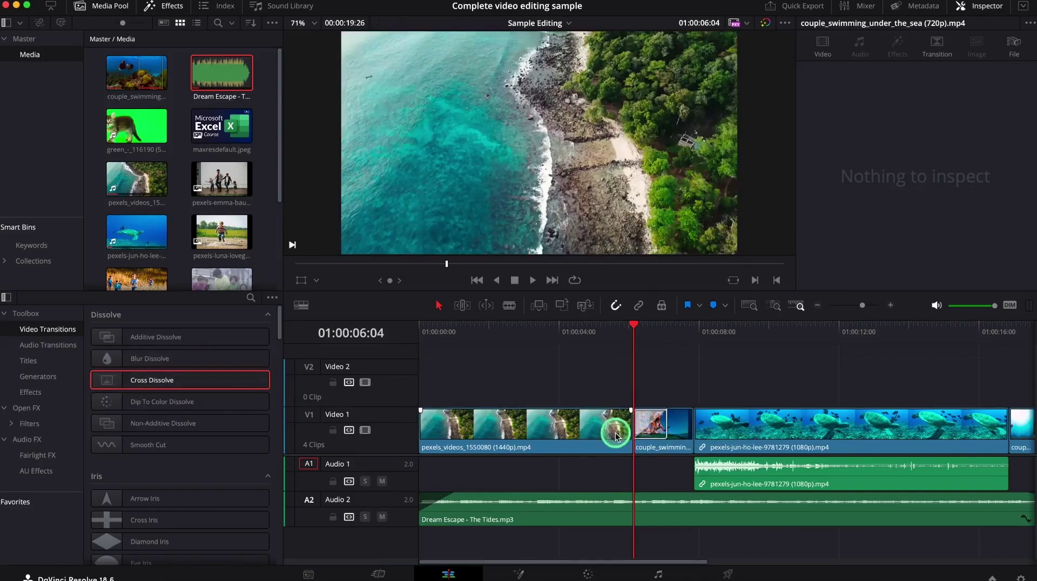
{"action": "left_click", "coordinate": [652, 425]}
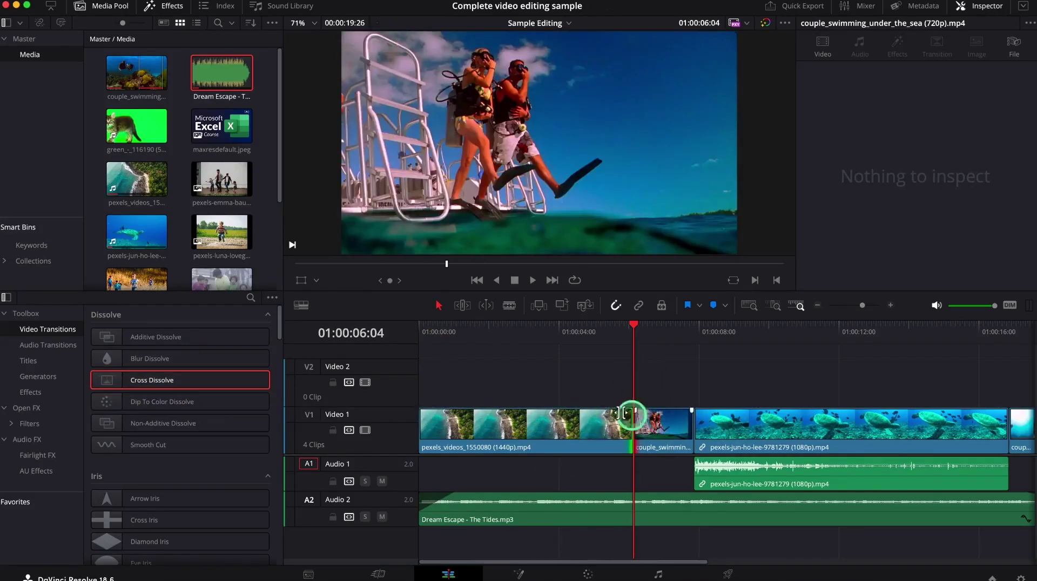
{"action": "left_click_drag", "start_coordinate": [144, 378], "coordinate": [642, 432]}
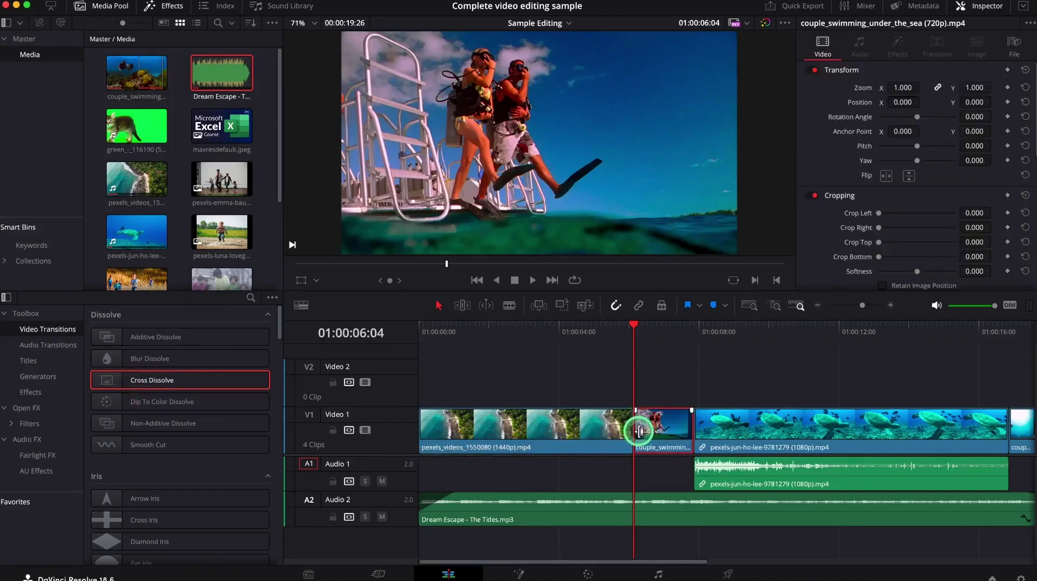
Step: Ripple-trim a few frames off the start of the first couple swimming clip in Trim Edit mode
{"action": "left_click", "coordinate": [638, 431]}
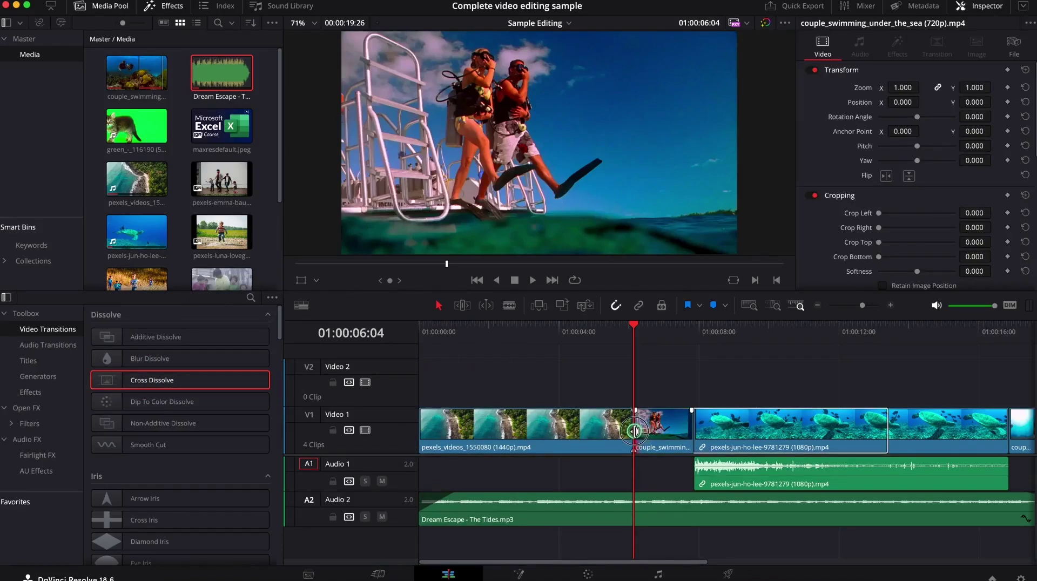
{"action": "left_click", "coordinate": [645, 427]}
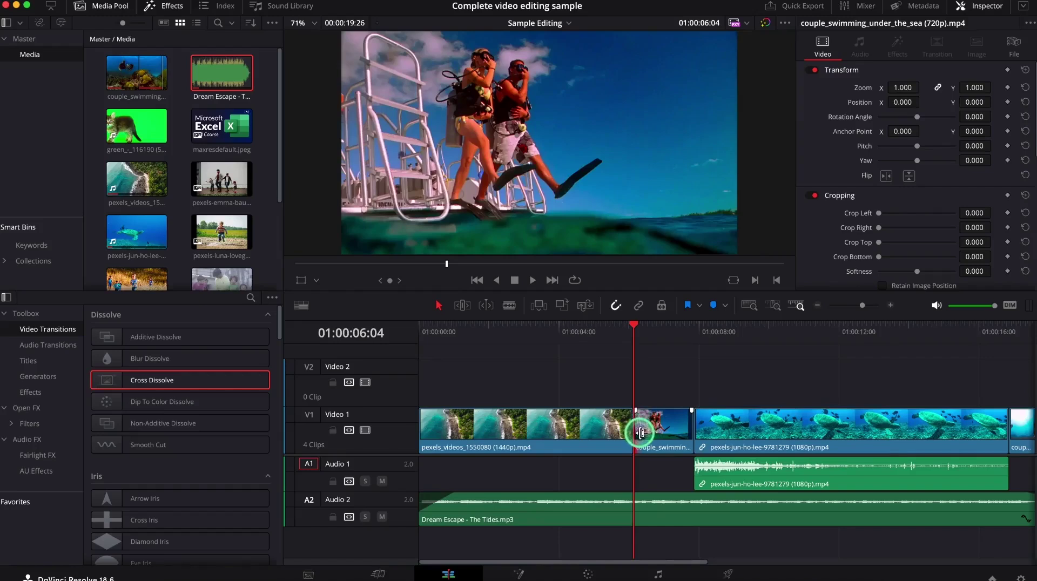
{"action": "left_click", "coordinate": [667, 447]}
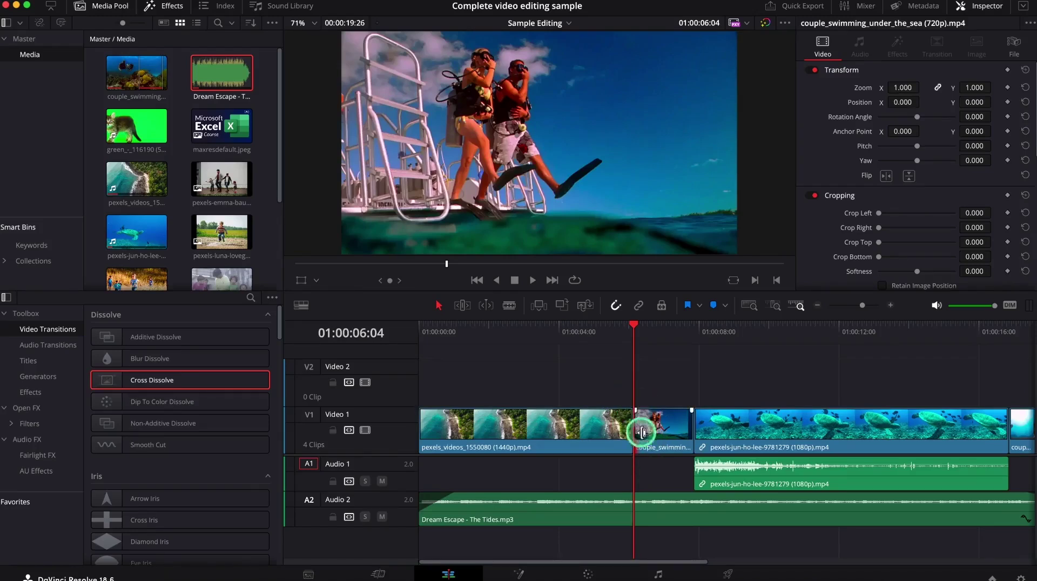
{"action": "left_click", "coordinate": [466, 306]}
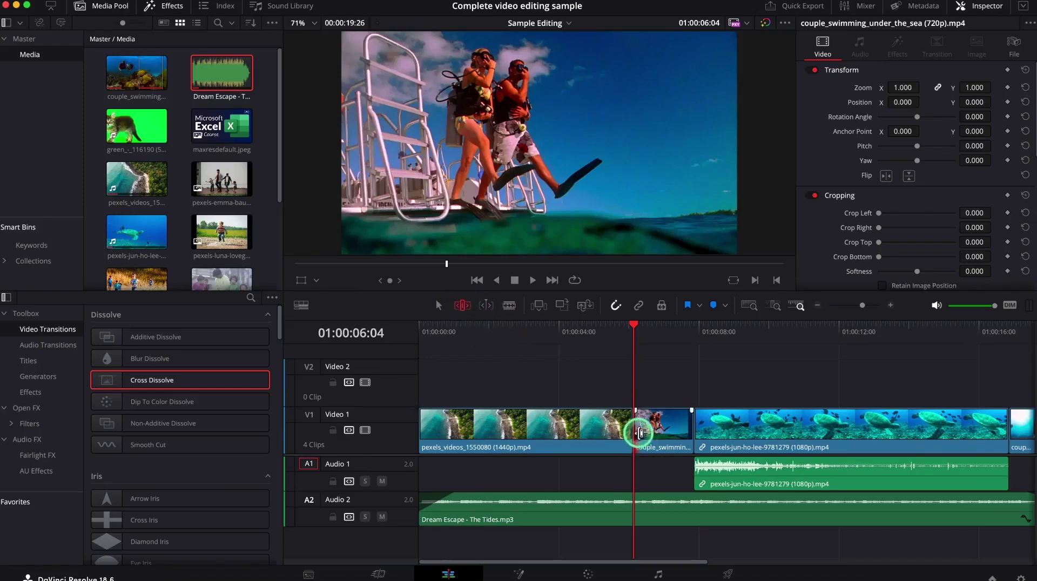
{"action": "left_click_drag", "start_coordinate": [644, 440], "coordinate": [650, 440]}
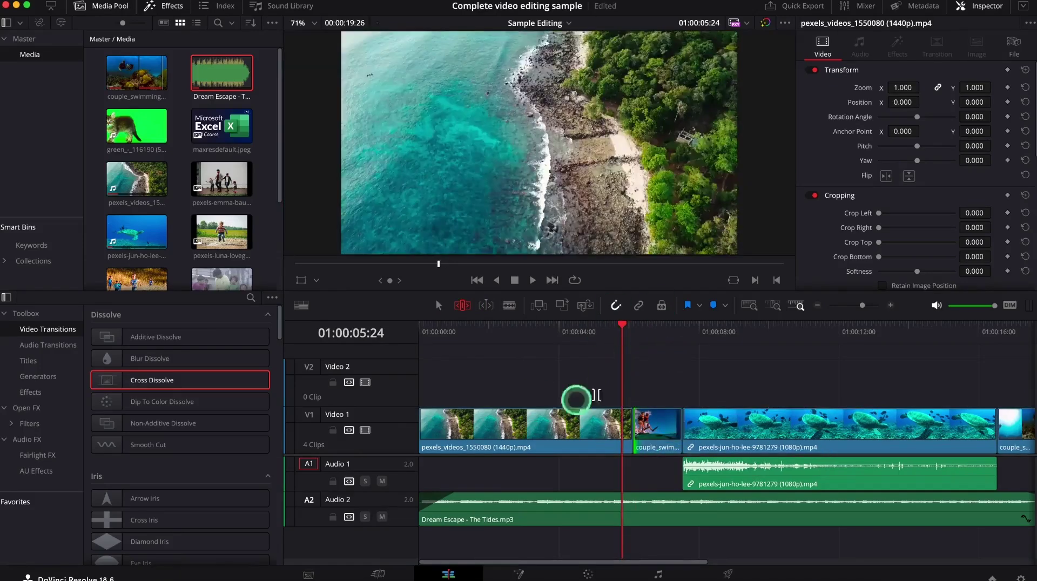
Step: Add a Cross Dissolve at the cut between the coastline clip and the first couple swimming clip, and return to Selection mode
{"action": "left_click_drag", "start_coordinate": [640, 434], "coordinate": [640, 434]}
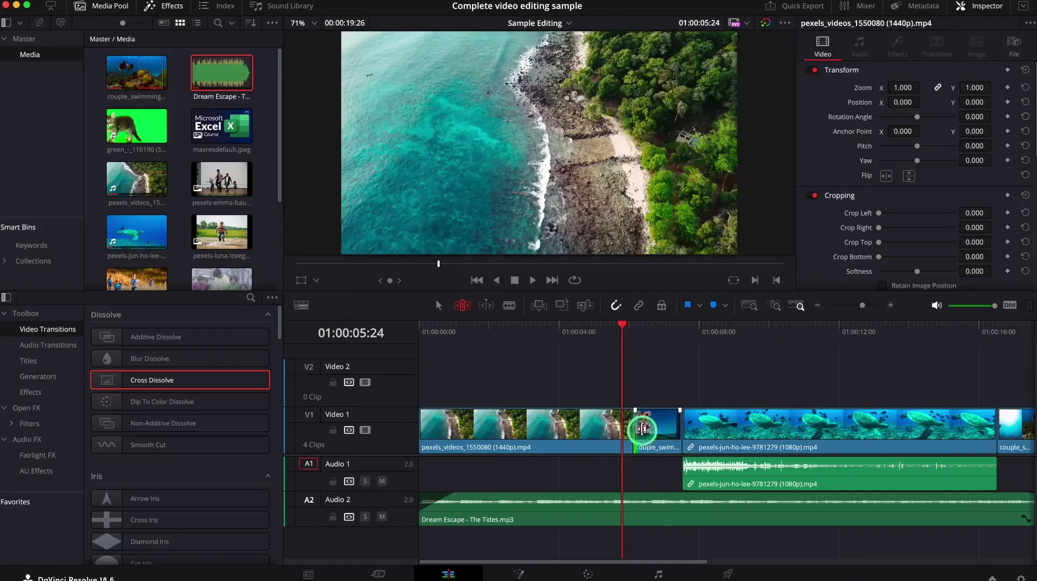
{"action": "left_click", "coordinate": [630, 434]}
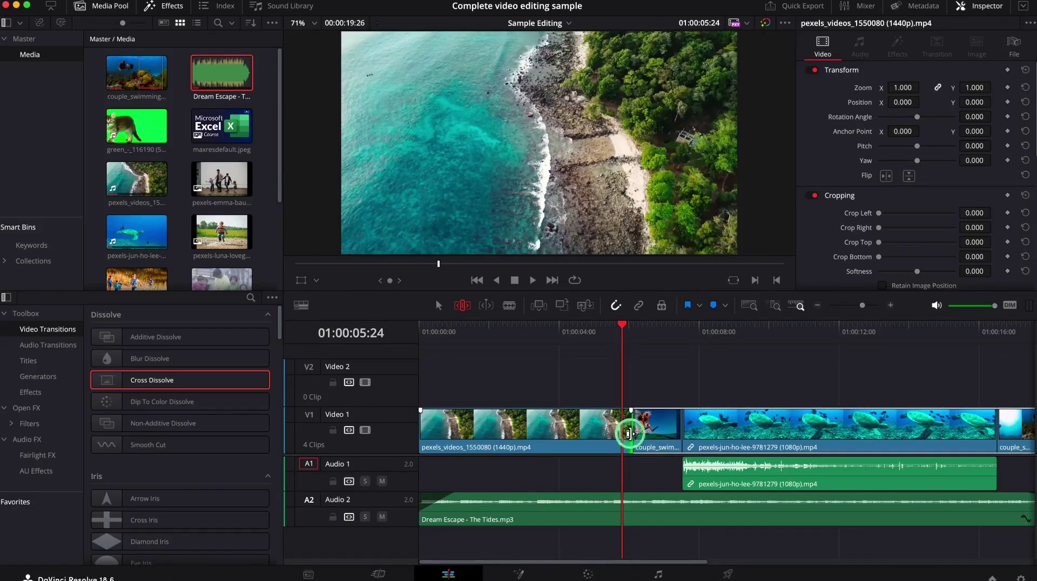
{"action": "left_click", "coordinate": [641, 427]}
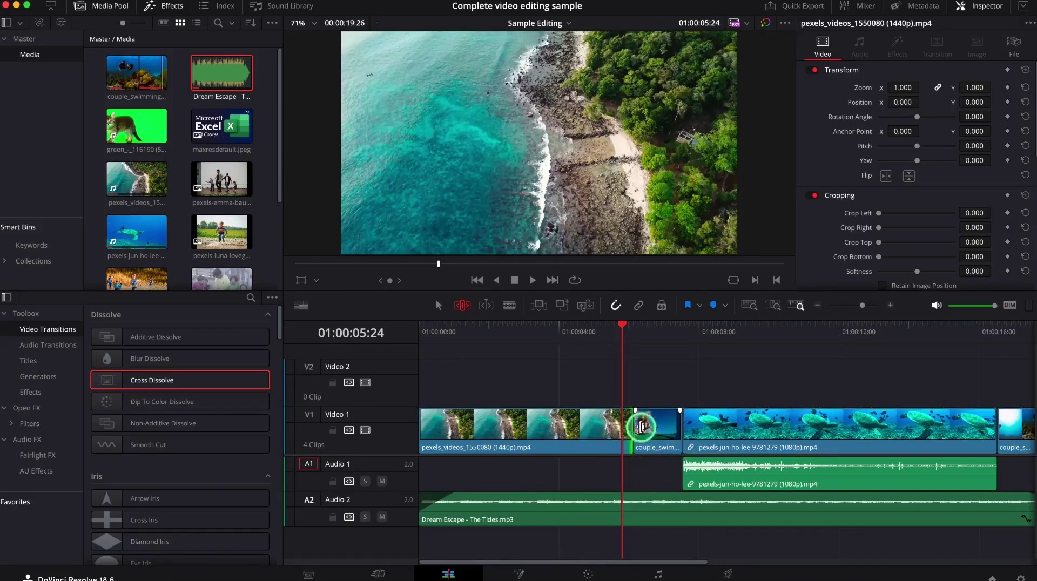
{"action": "left_click_drag", "start_coordinate": [141, 383], "coordinate": [604, 430]}
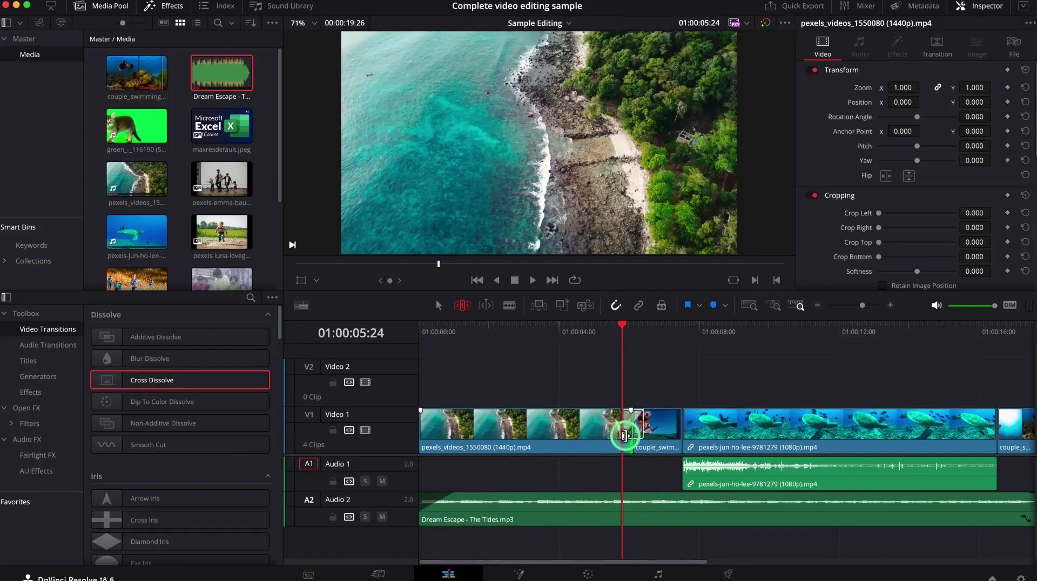
{"action": "left_click_drag", "start_coordinate": [643, 427], "coordinate": [644, 427]}
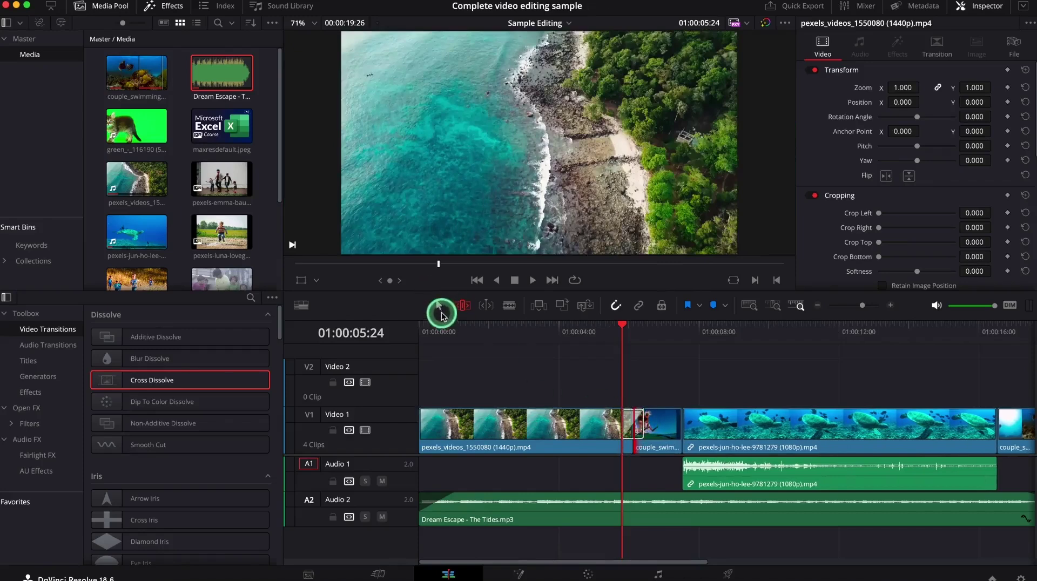
{"action": "left_click", "coordinate": [439, 306]}
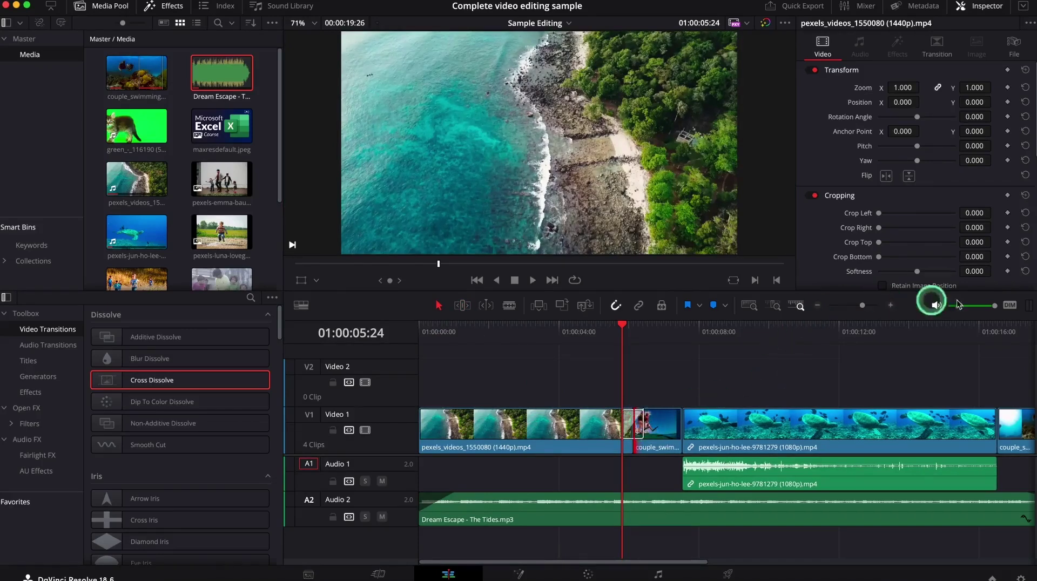
Step: Examine the Cross Dissolve's settings and alternative transition types, and play across the cut to review it
{"action": "left_click", "coordinate": [889, 306]}
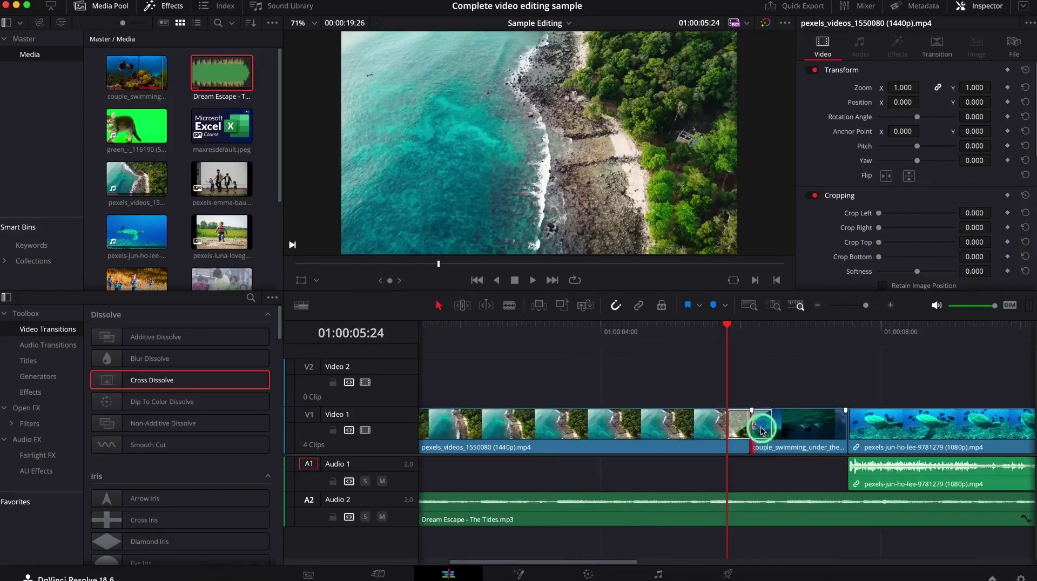
{"action": "left_click", "coordinate": [767, 428]}
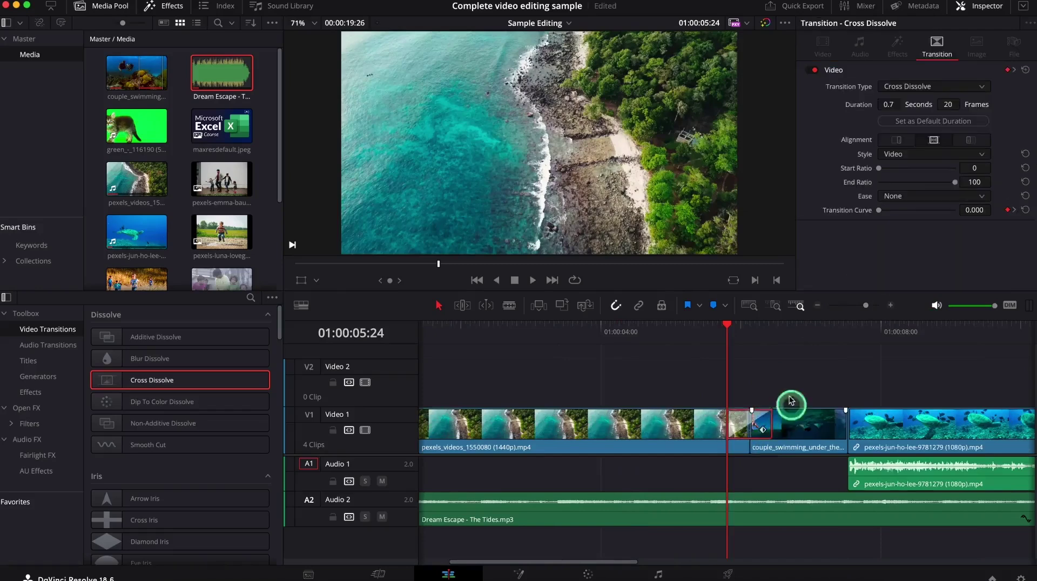
{"action": "left_click", "coordinate": [928, 87]}
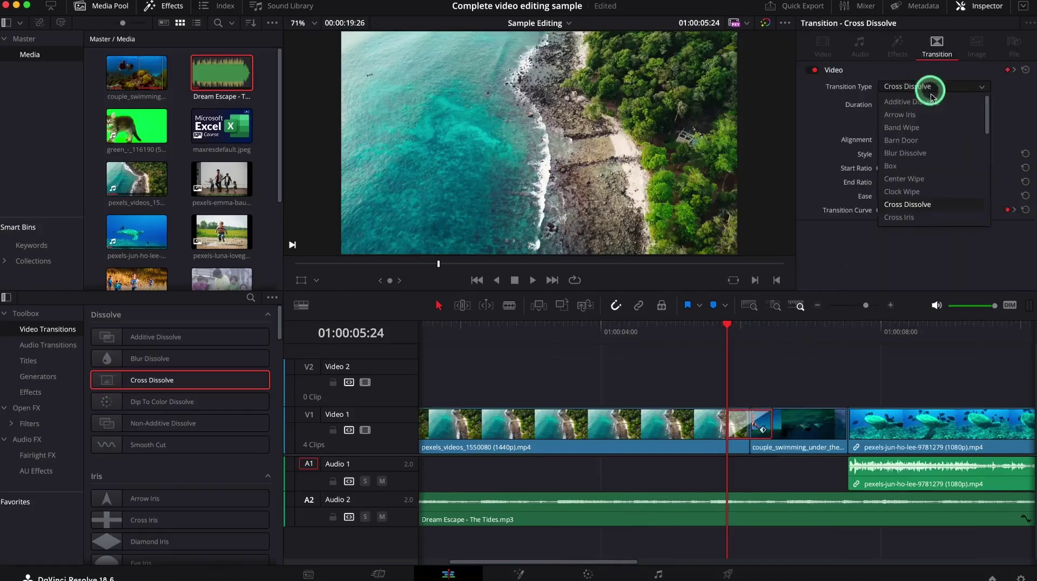
{"action": "scroll", "coordinate": [927, 162], "scroll_direction": "down", "scroll_amount": 2}
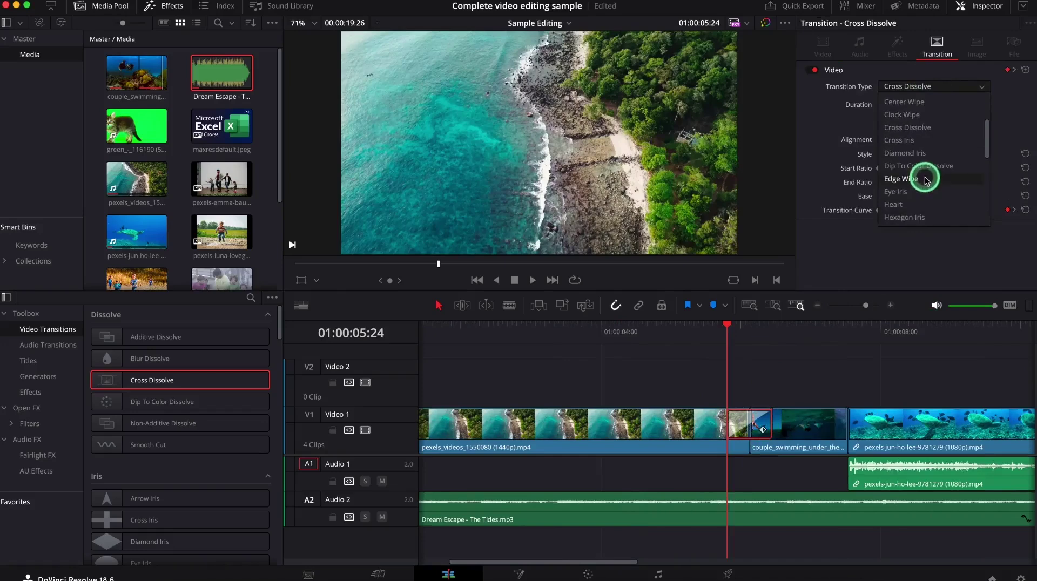
{"action": "scroll", "coordinate": [927, 180], "scroll_direction": "down", "scroll_amount": 3}
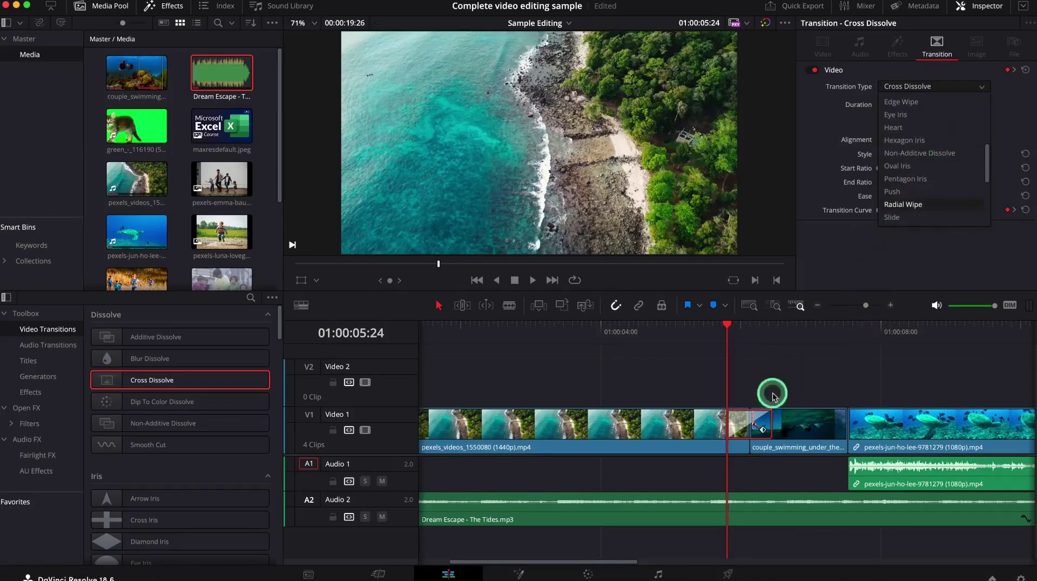
{"action": "left_click", "coordinate": [749, 425]}
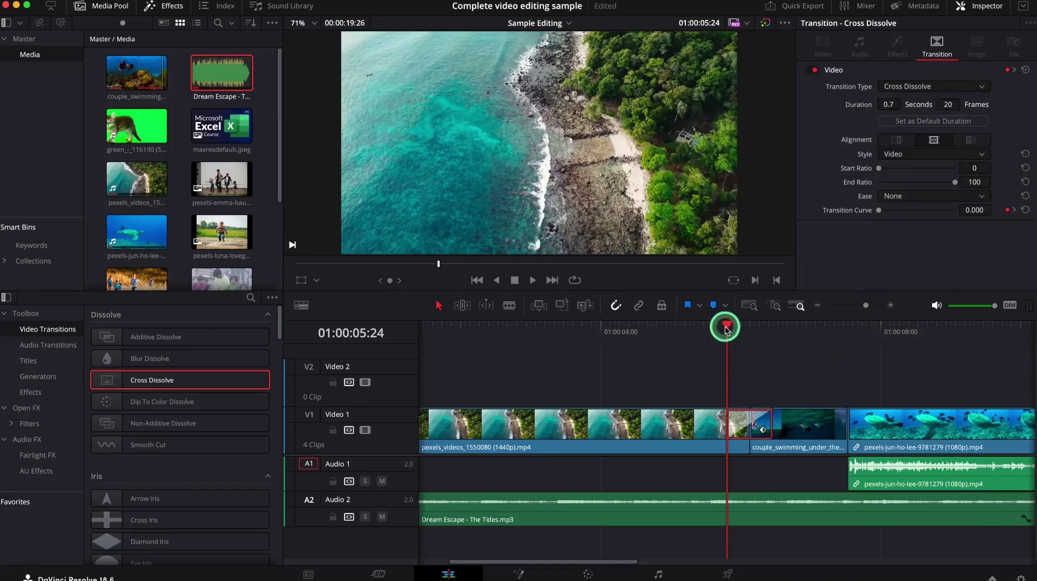
{"action": "left_click_drag", "start_coordinate": [718, 328], "coordinate": [700, 327]}
{"action": "key", "text": "space"}
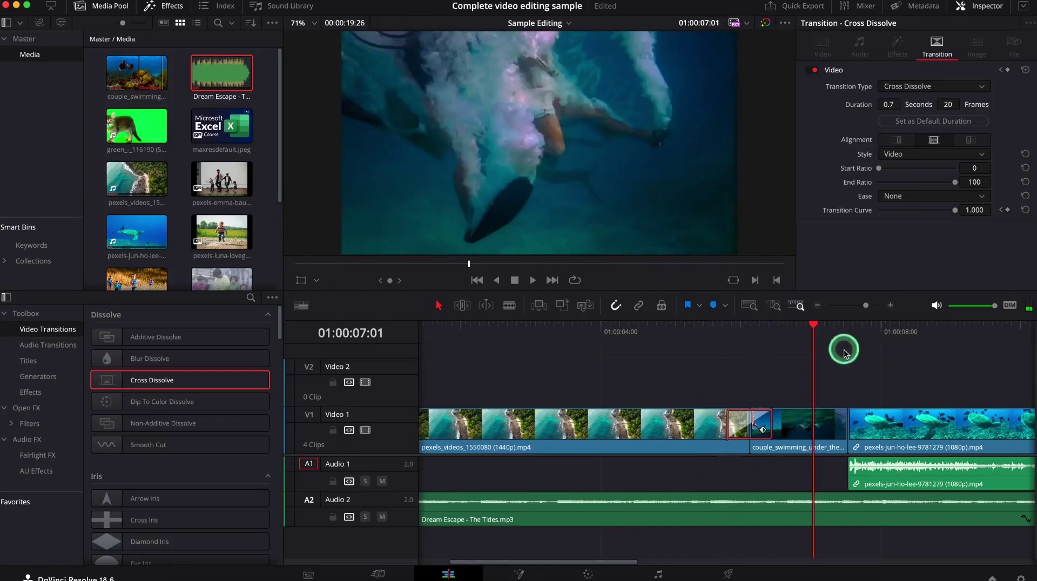
Step: Trim a few frames at the cut between the first couple swimming clip and the turtle clip in Trim Edit mode
{"action": "left_click_drag", "start_coordinate": [840, 431], "coordinate": [856, 433]}
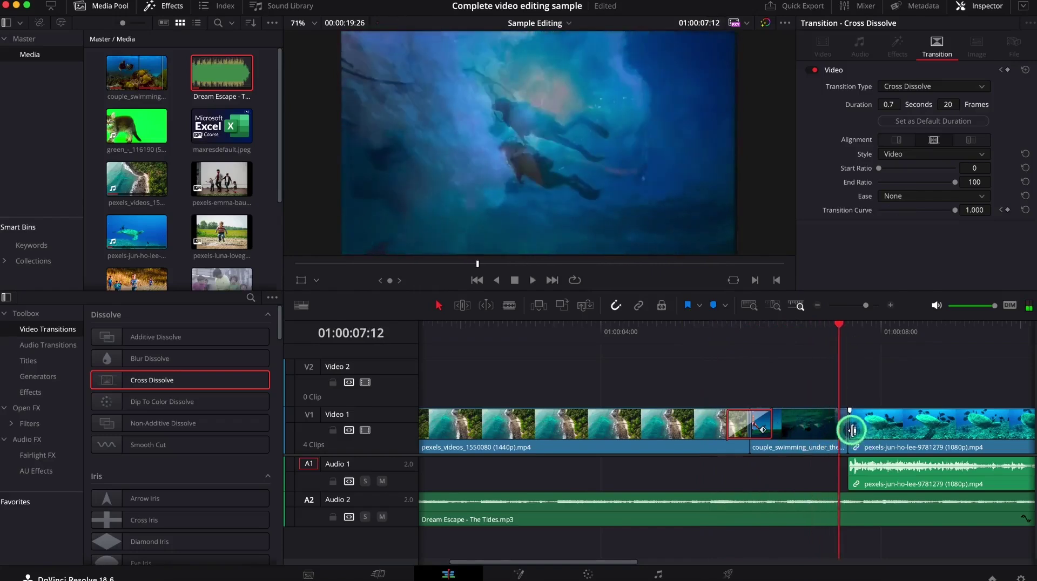
{"action": "left_click", "coordinate": [852, 431]}
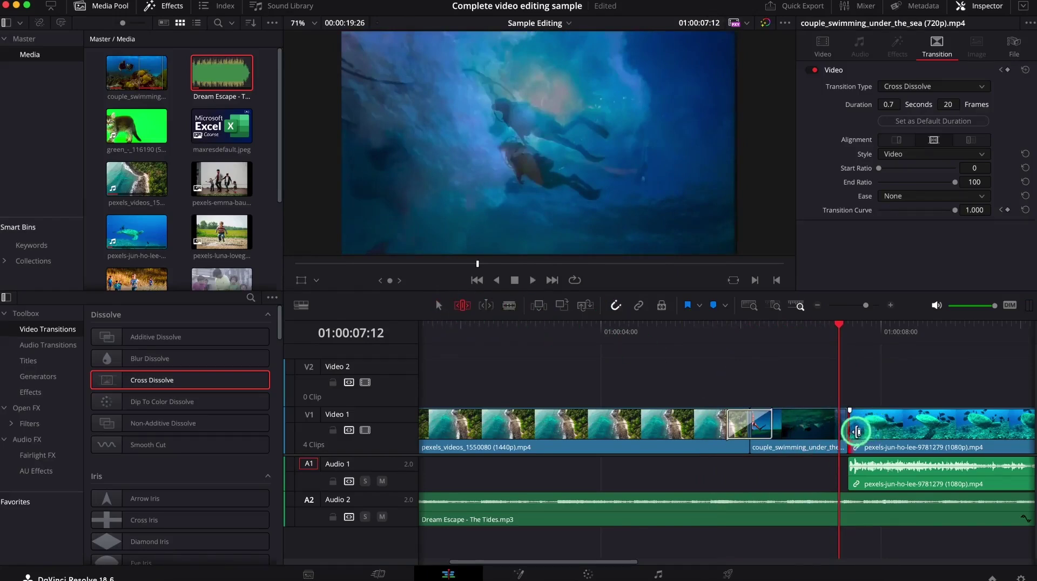
{"action": "left_click_drag", "start_coordinate": [853, 428], "coordinate": [863, 435]}
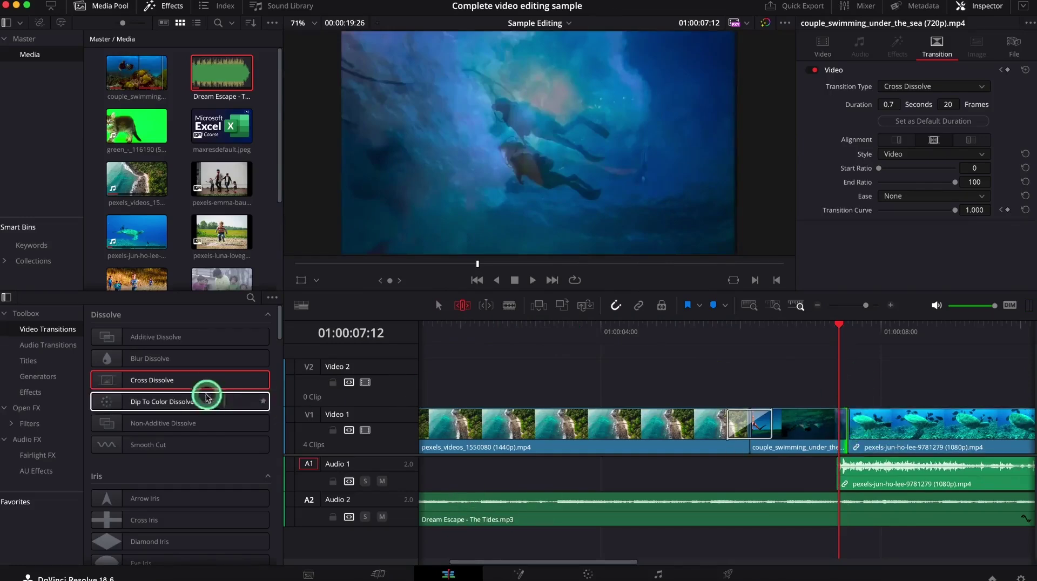
Step: Apply a Push transition at the cut between the first couple swimming clip and the turtle clip, and shorten it to 8 frames
{"action": "scroll", "coordinate": [156, 480], "scroll_direction": "down", "scroll_amount": 5}
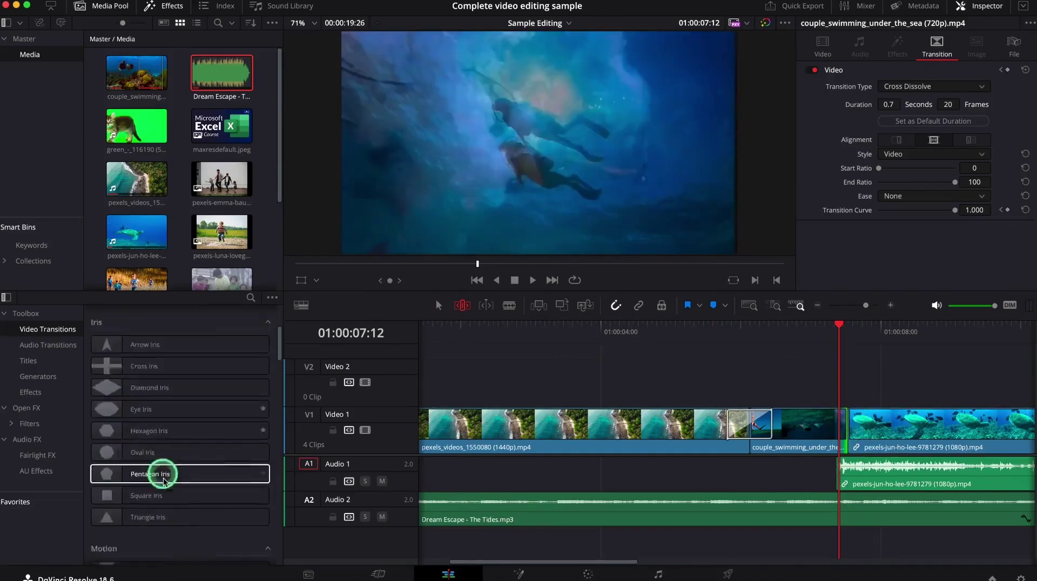
{"action": "scroll", "coordinate": [163, 481], "scroll_direction": "down", "scroll_amount": 4}
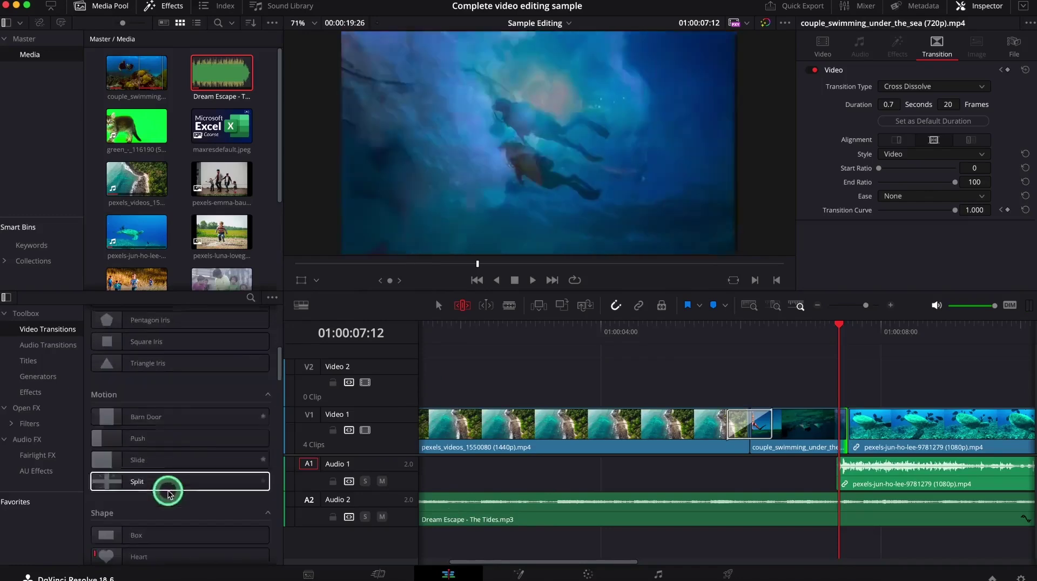
{"action": "left_click_drag", "start_coordinate": [138, 439], "coordinate": [853, 418]}
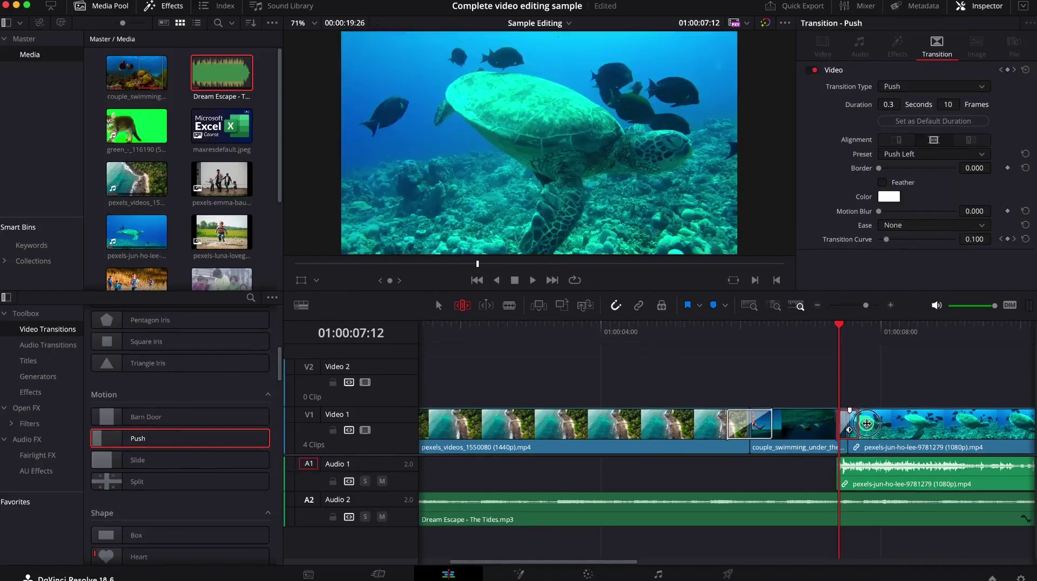
{"action": "left_click", "coordinate": [852, 424]}
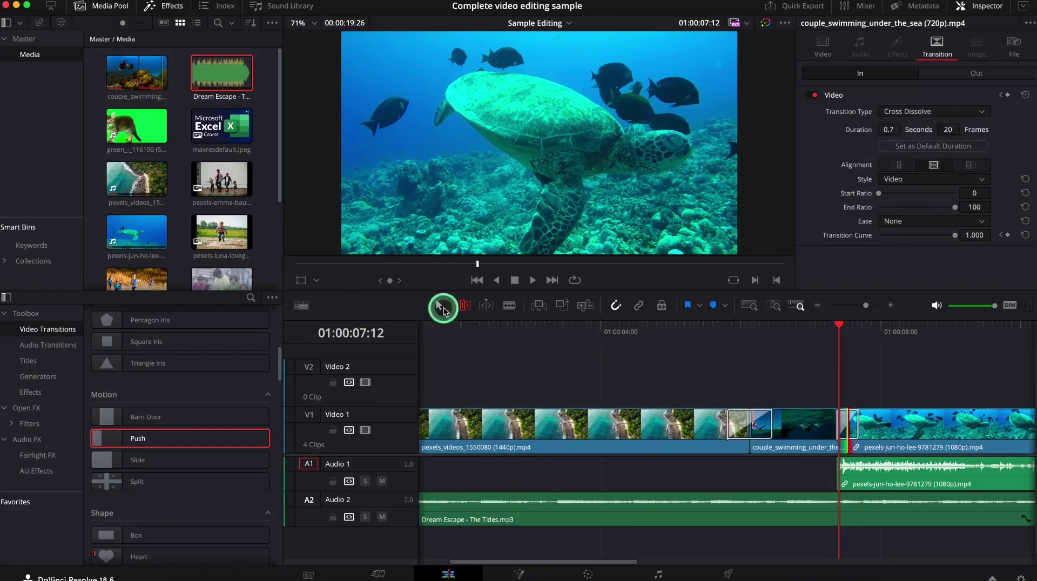
{"action": "left_click", "coordinate": [439, 306]}
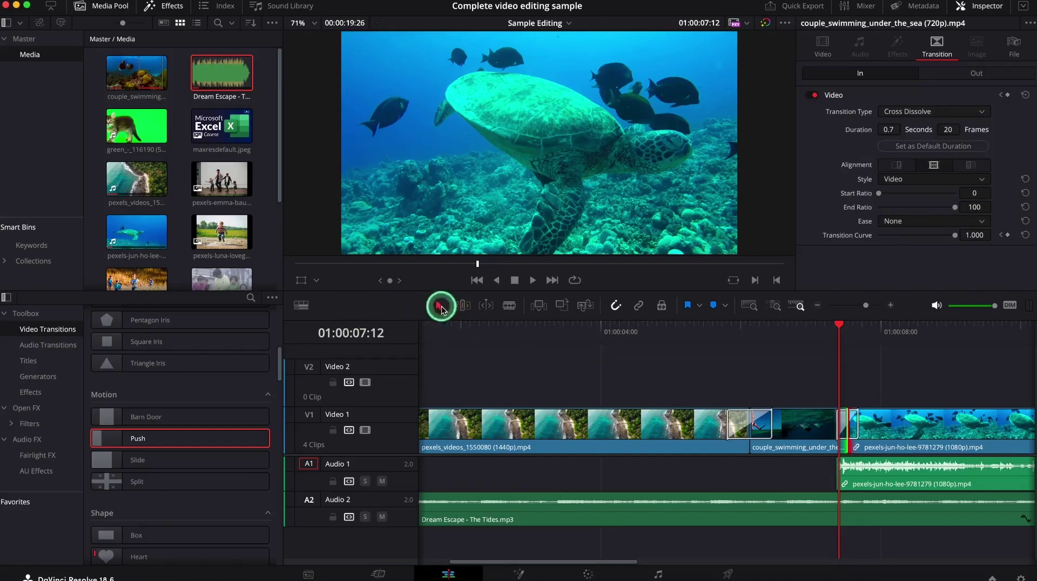
{"action": "left_click", "coordinate": [854, 427]}
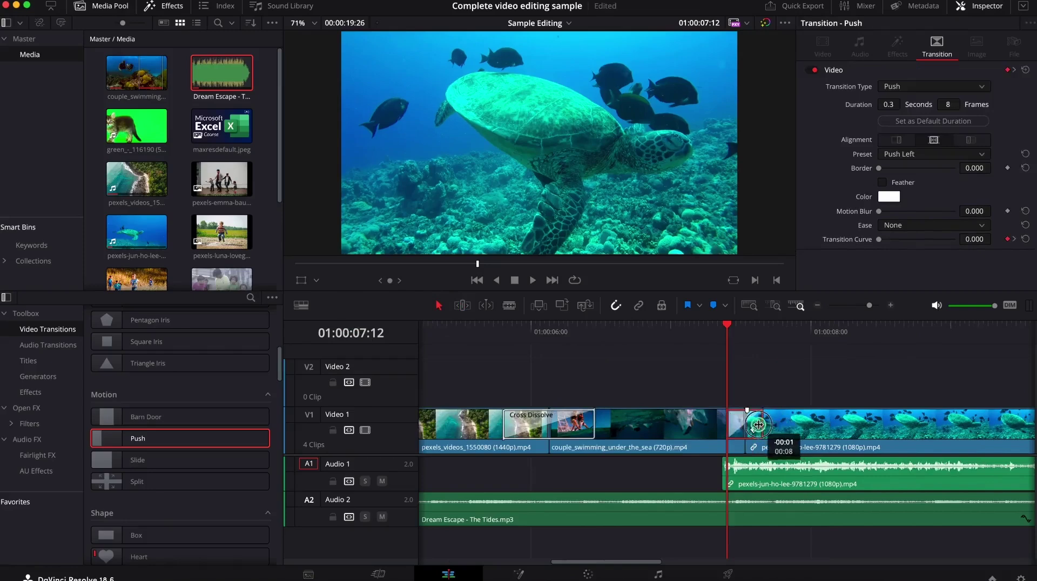
{"action": "left_click_drag", "start_coordinate": [757, 426], "coordinate": [742, 431]}
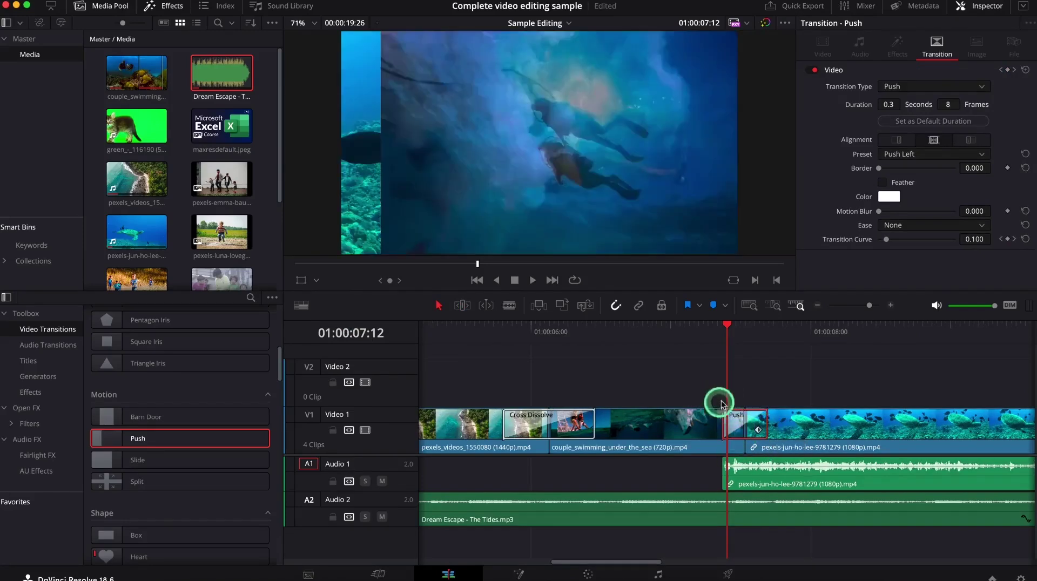
Step: Play across the Push transition into the turtle clip twice to review it
{"action": "left_click_drag", "start_coordinate": [727, 329], "coordinate": [685, 329]}
{"action": "key", "text": "space"}
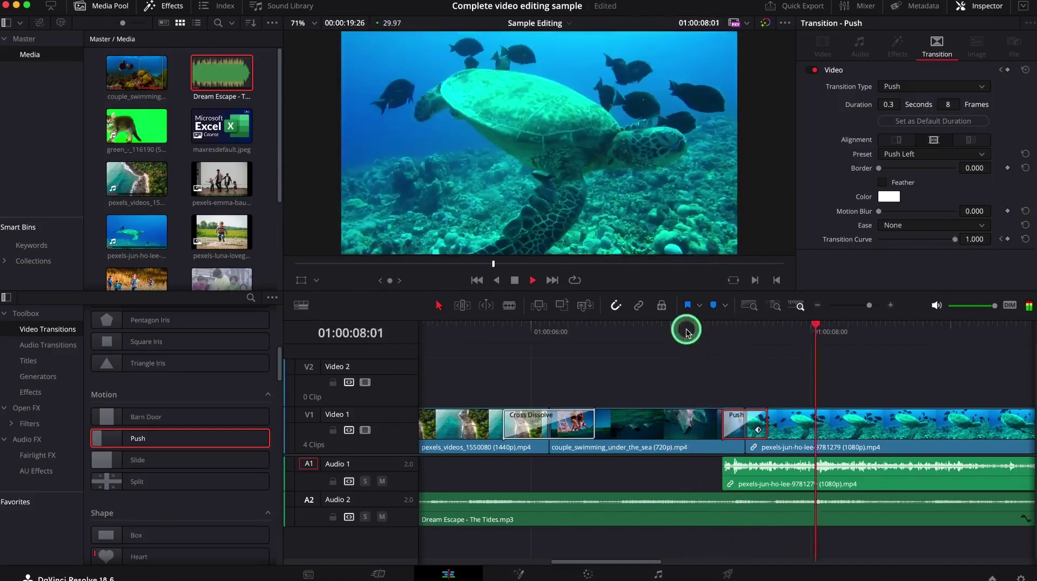
{"action": "left_click", "coordinate": [832, 340]}
{"action": "left_click_drag", "start_coordinate": [845, 327], "coordinate": [656, 356]}
{"action": "key", "text": "space"}
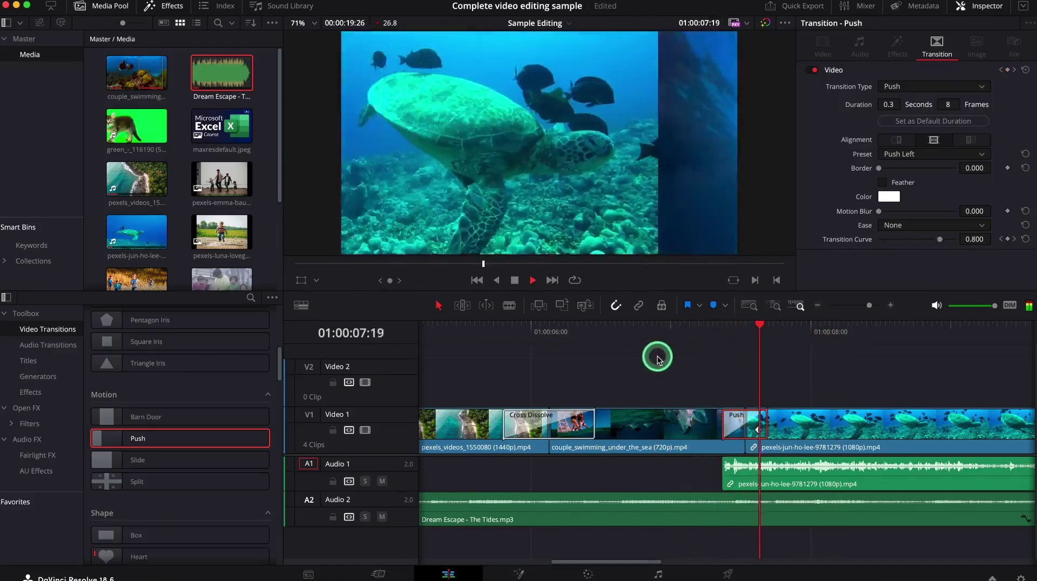
{"action": "key", "text": "space"}
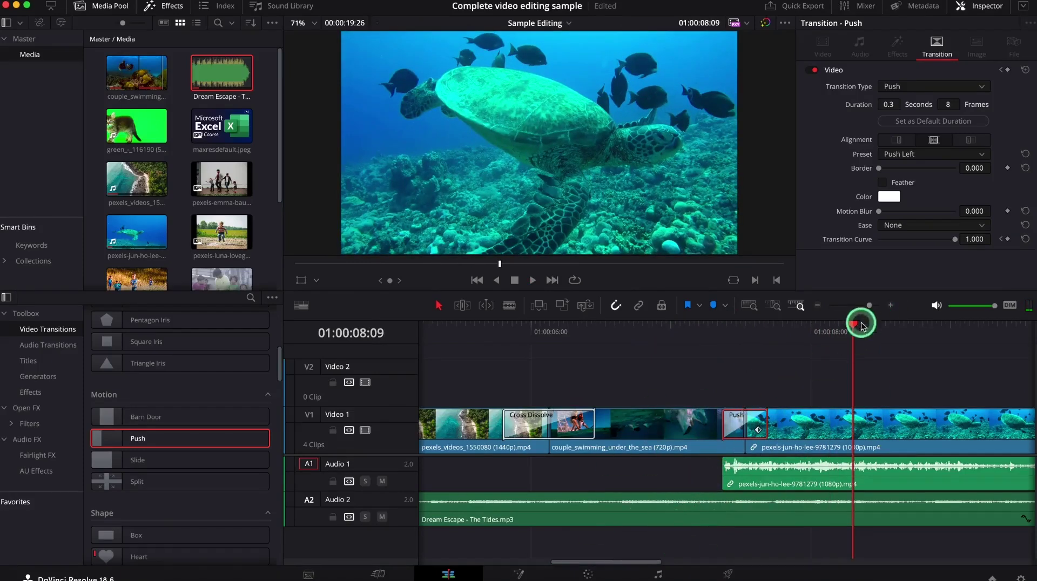
Step: Place a basic Text title on Video 2 at the start of the sequence, above the coastline clip, and select it
{"action": "left_click_drag", "start_coordinate": [853, 325], "coordinate": [180, 438]}
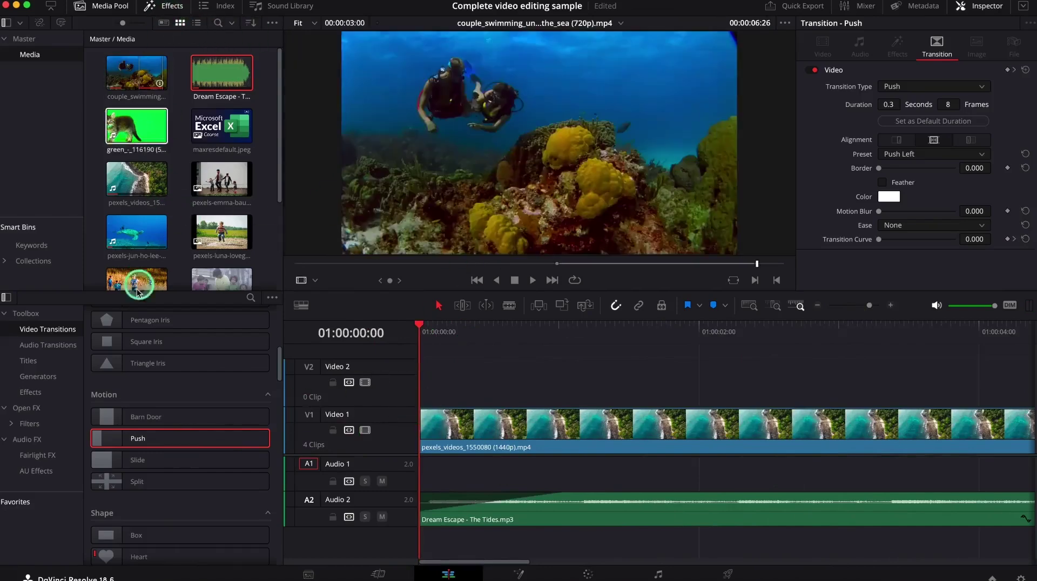
{"action": "left_click", "coordinate": [62, 361]}
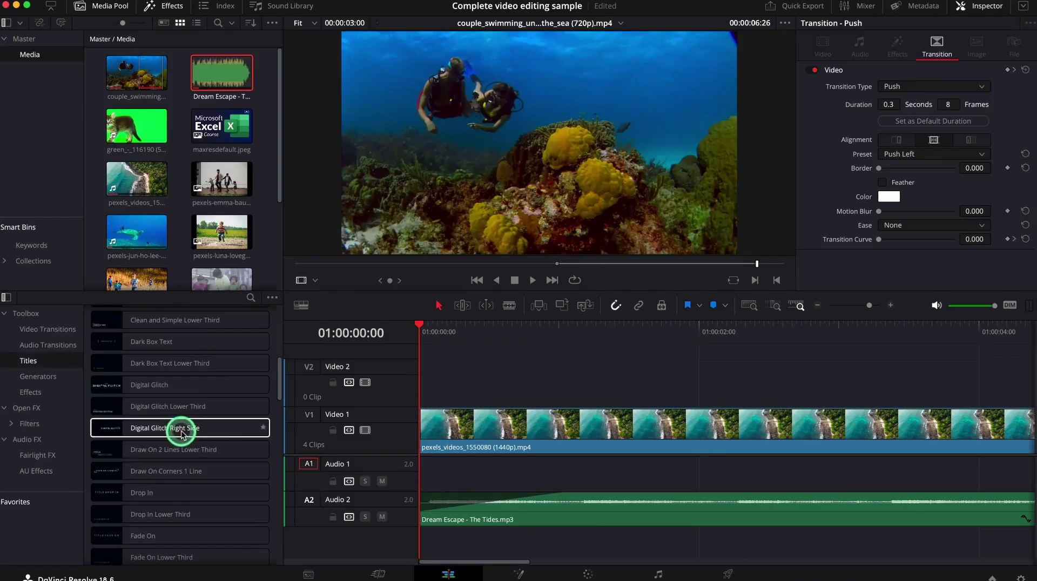
{"action": "left_click", "coordinate": [420, 326]}
{"action": "left_click_drag", "start_coordinate": [450, 330], "coordinate": [461, 333]}
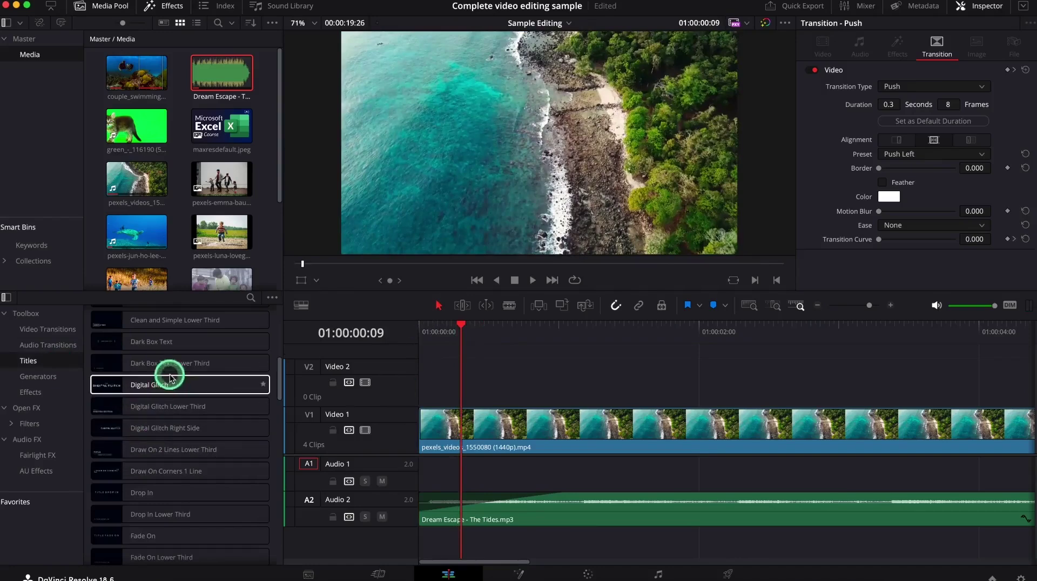
{"action": "scroll", "coordinate": [168, 407], "scroll_direction": "down", "scroll_amount": 2}
{"action": "scroll", "coordinate": [153, 423], "scroll_direction": "up", "scroll_amount": 10}
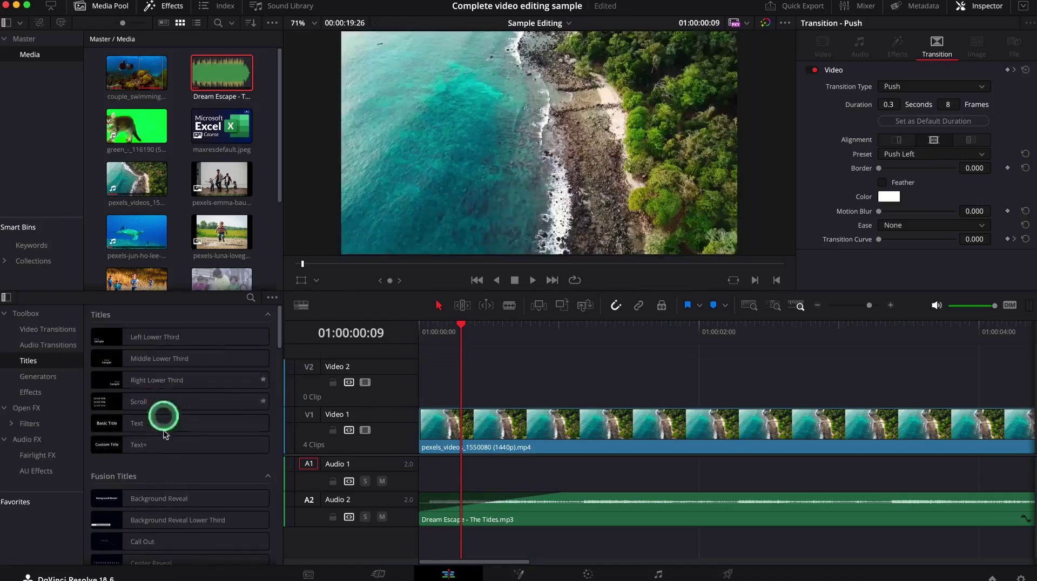
{"action": "scroll", "coordinate": [161, 432], "scroll_direction": "down", "scroll_amount": 8}
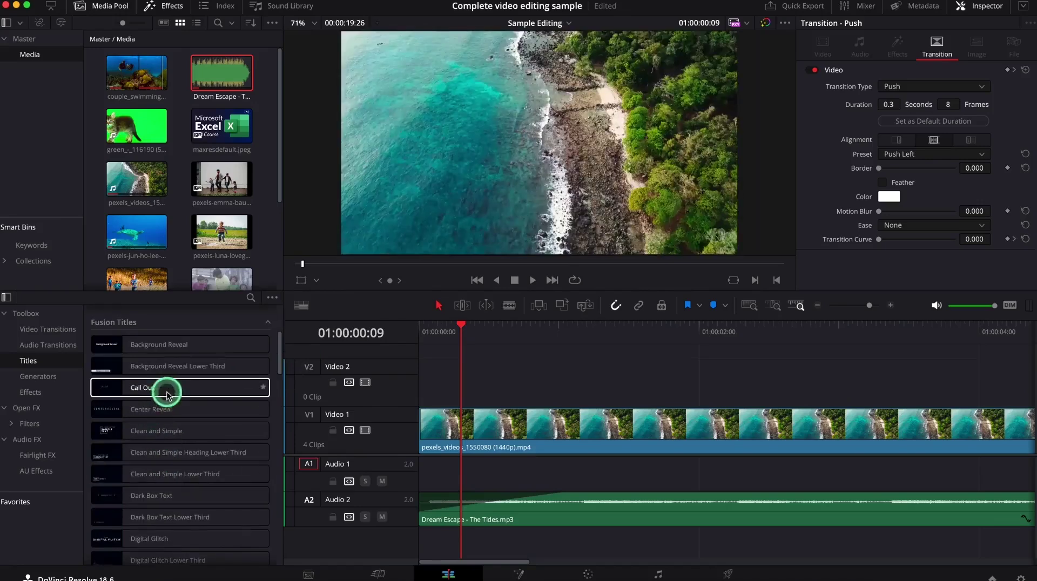
{"action": "scroll", "coordinate": [159, 378], "scroll_direction": "up", "scroll_amount": 4}
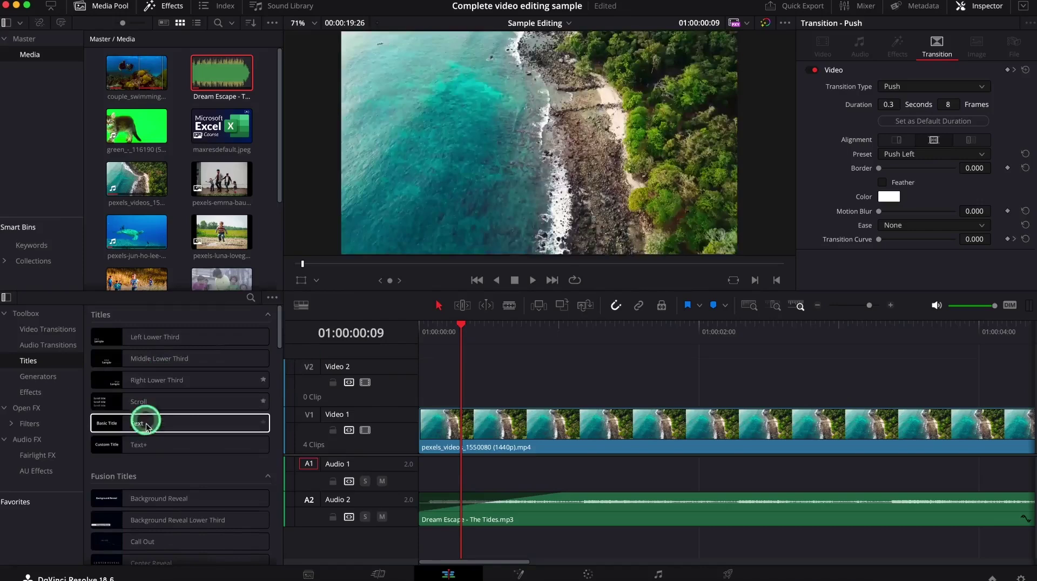
{"action": "left_click_drag", "start_coordinate": [148, 427], "coordinate": [462, 394]}
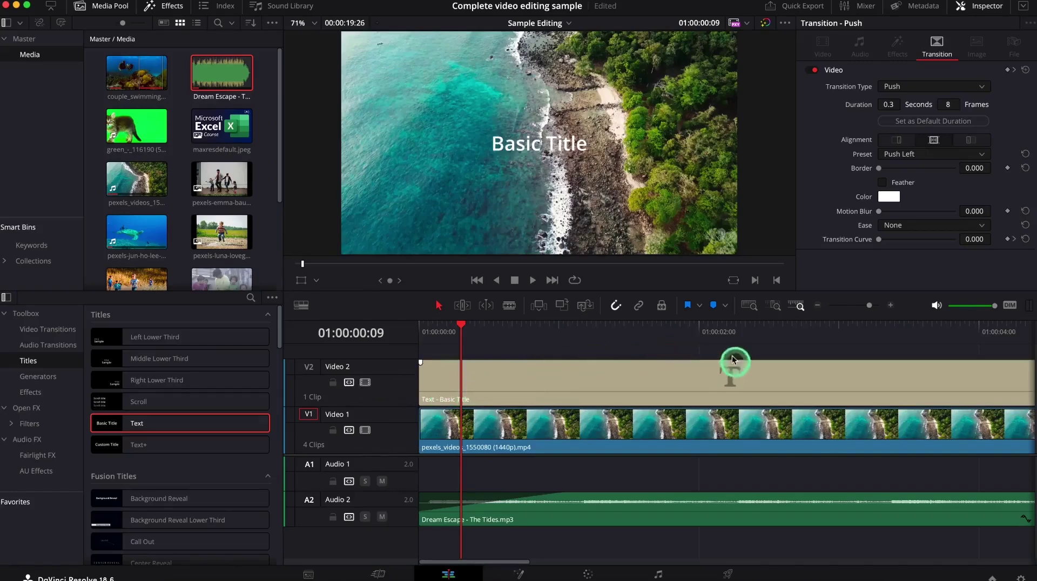
{"action": "left_click", "coordinate": [808, 376]}
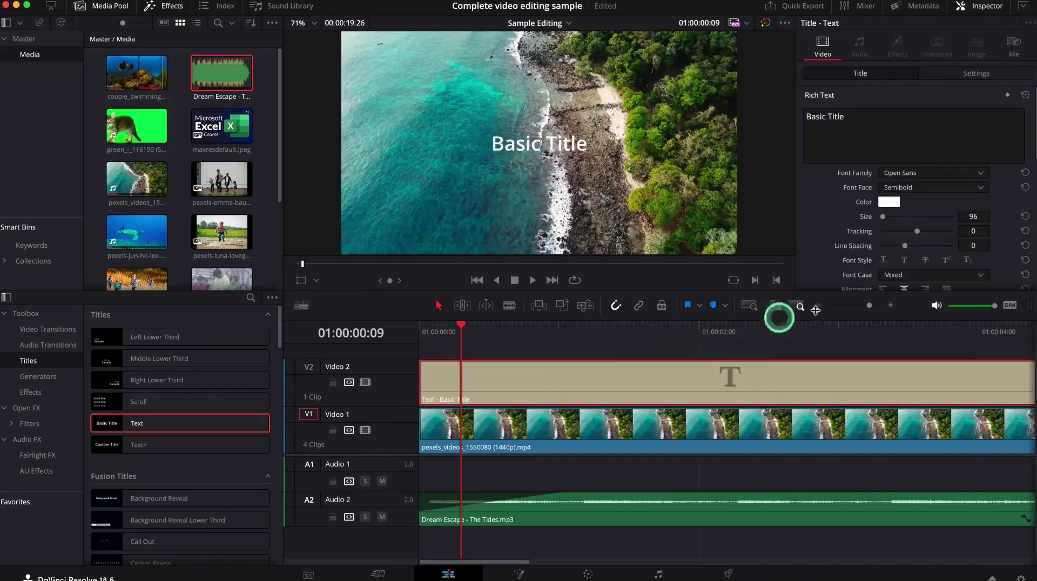
{"action": "left_click", "coordinate": [751, 305]}
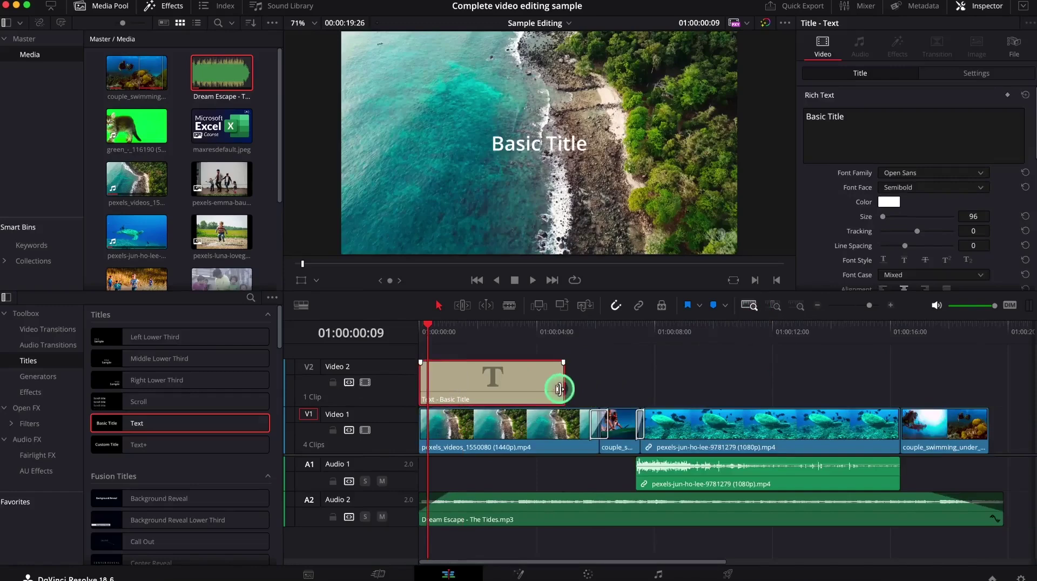
Step: Shorten the opening title to under one second, and change its text to "Welcome to Langkawi"
{"action": "left_click_drag", "start_coordinate": [560, 389], "coordinate": [439, 399]}
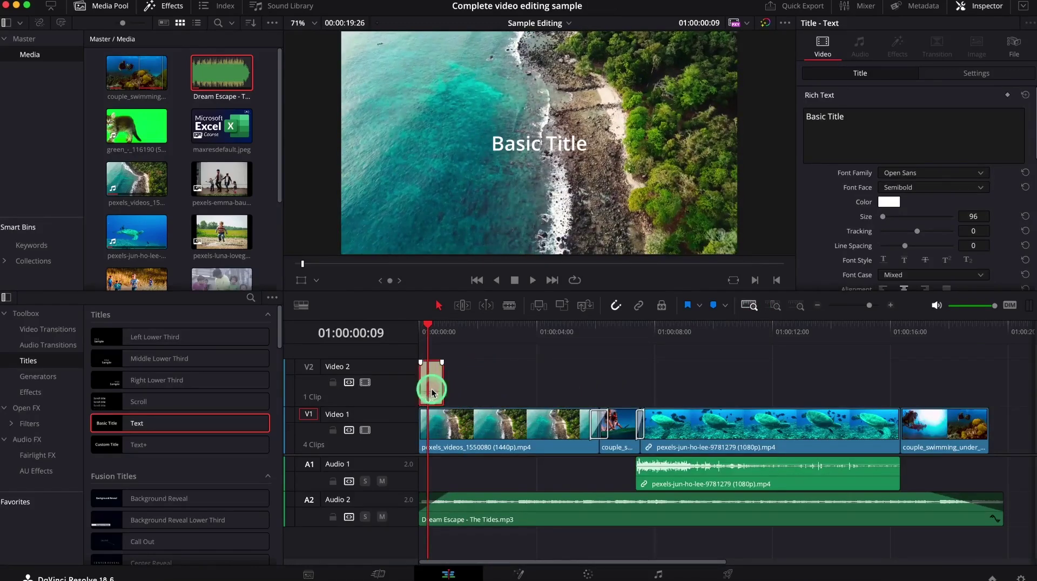
{"action": "left_click_drag", "start_coordinate": [861, 116], "coordinate": [772, 115]}
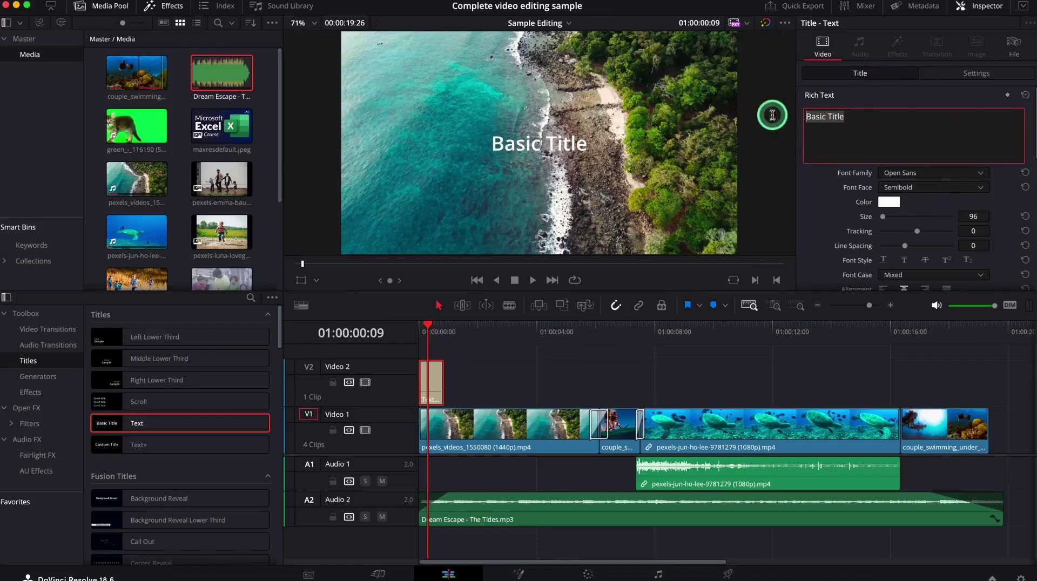
{"action": "type", "text": "Wel"}
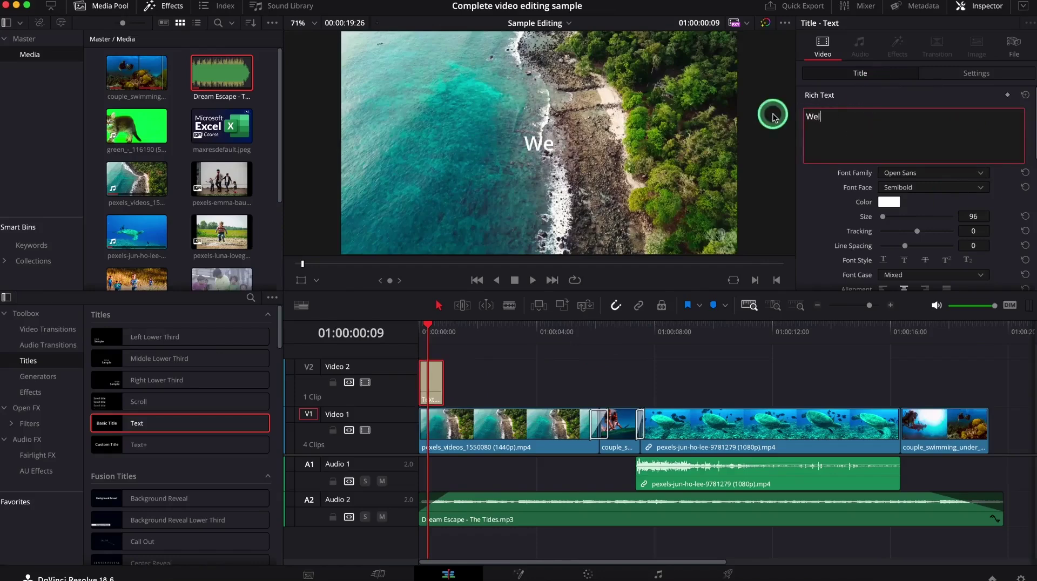
{"action": "type", "text": "come to Langkawi"}
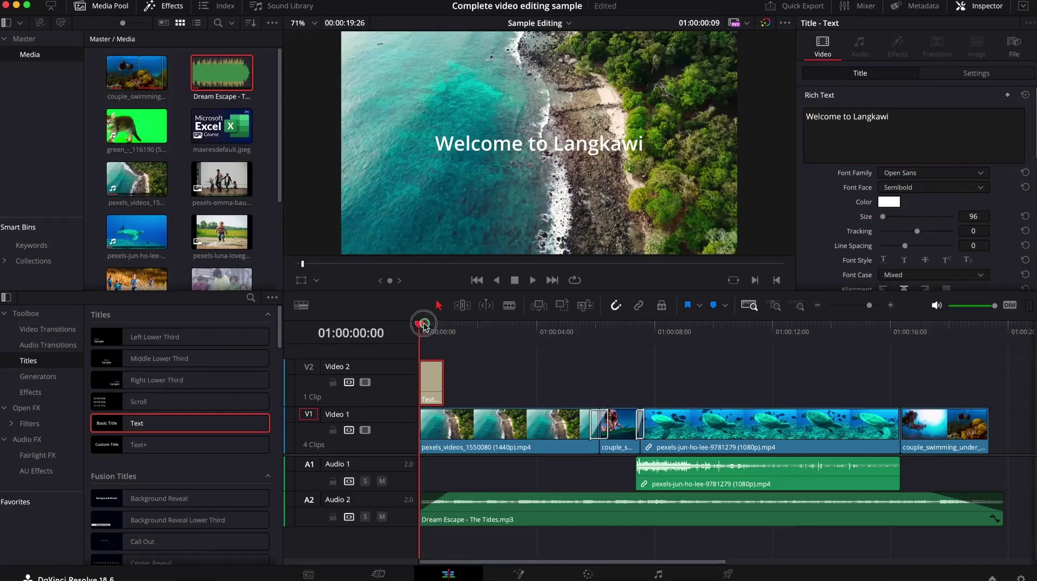
{"action": "left_click_drag", "start_coordinate": [427, 325], "coordinate": [411, 328]}
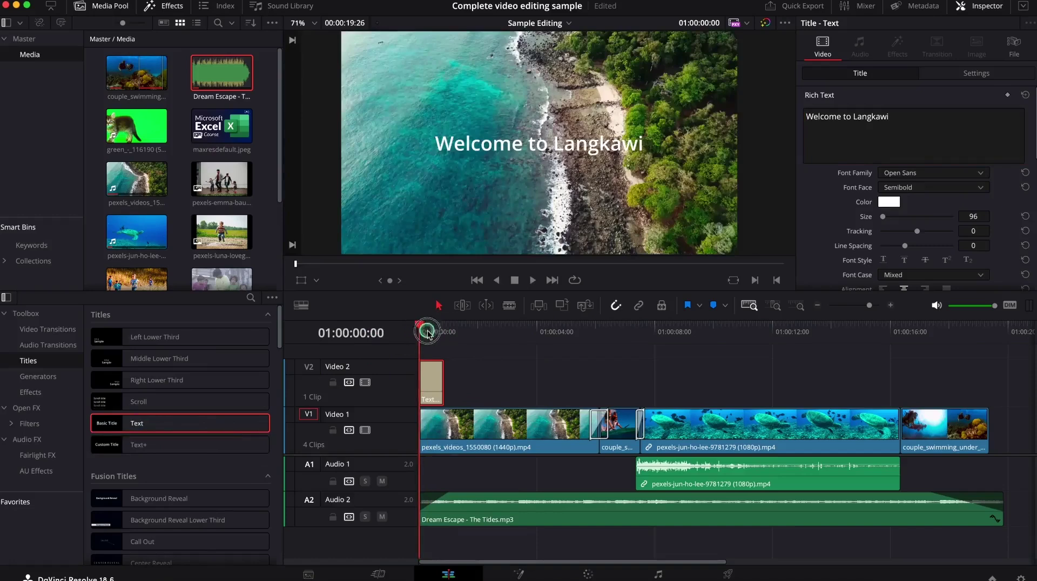
{"action": "left_click_drag", "start_coordinate": [428, 333], "coordinate": [430, 335]}
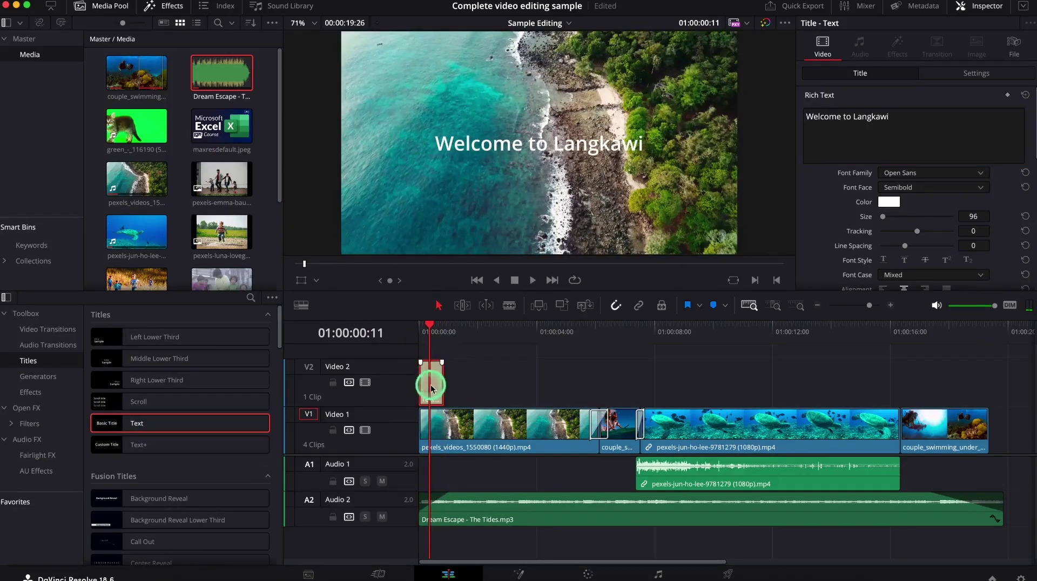
Step: Add a Push transition at the start of the opening title and a Slide transition at its end
{"action": "left_click", "coordinate": [51, 338]}
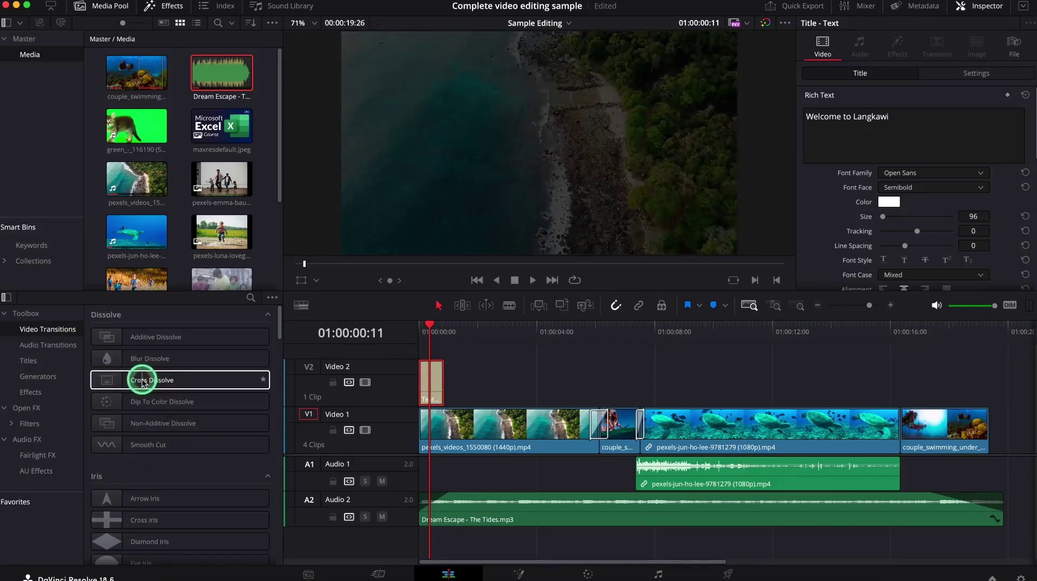
{"action": "scroll", "coordinate": [155, 479], "scroll_direction": "down", "scroll_amount": 3}
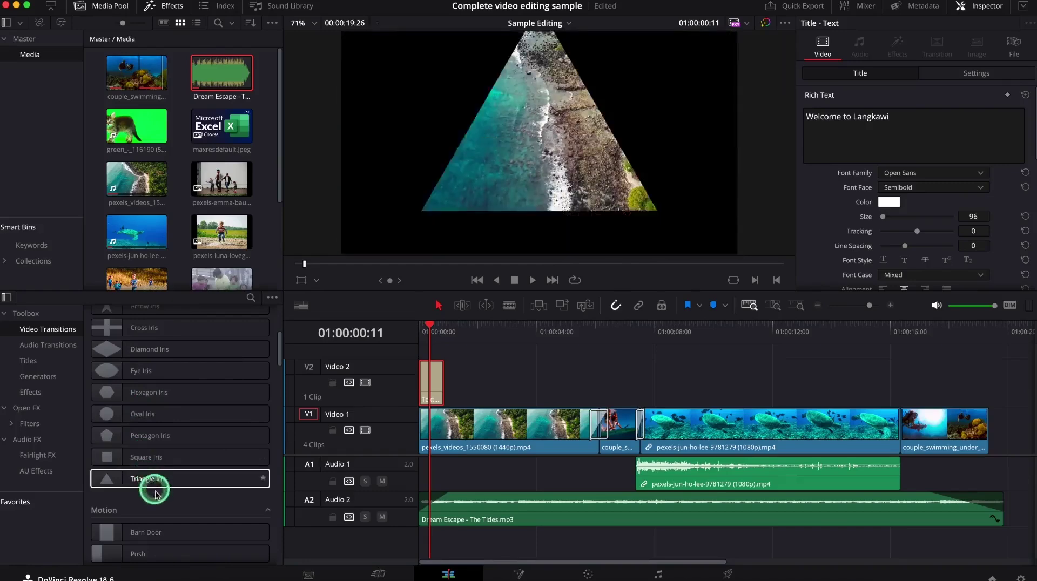
{"action": "scroll", "coordinate": [150, 535], "scroll_direction": "down", "scroll_amount": 3}
{"action": "left_click_drag", "start_coordinate": [141, 438], "coordinate": [428, 365]}
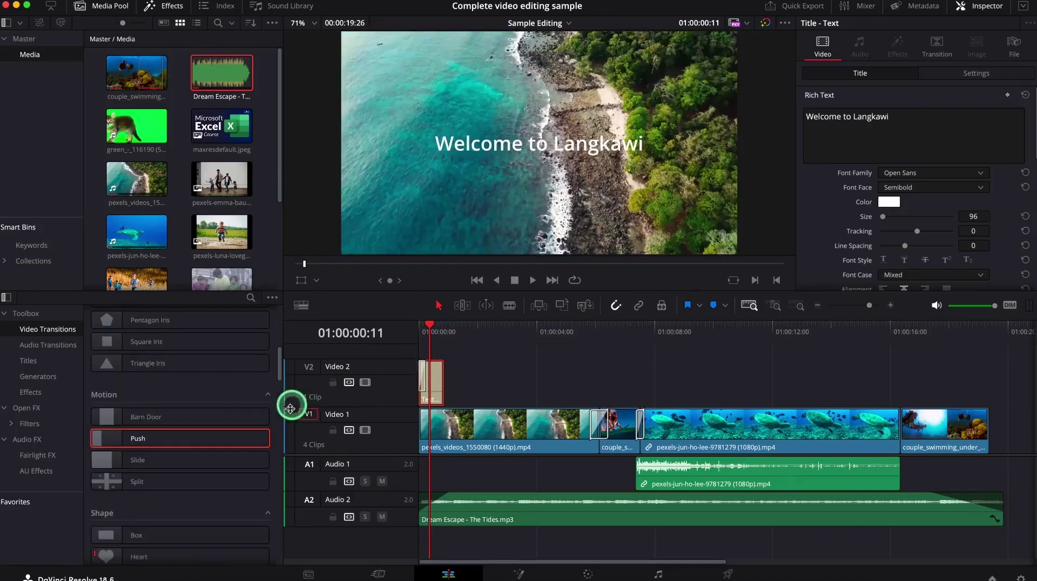
{"action": "left_click_drag", "start_coordinate": [150, 461], "coordinate": [439, 373]}
Step: Play the opening title from the start of the sequence, and replay its end to review the Push and Slide transitions
{"action": "left_click", "coordinate": [421, 326]}
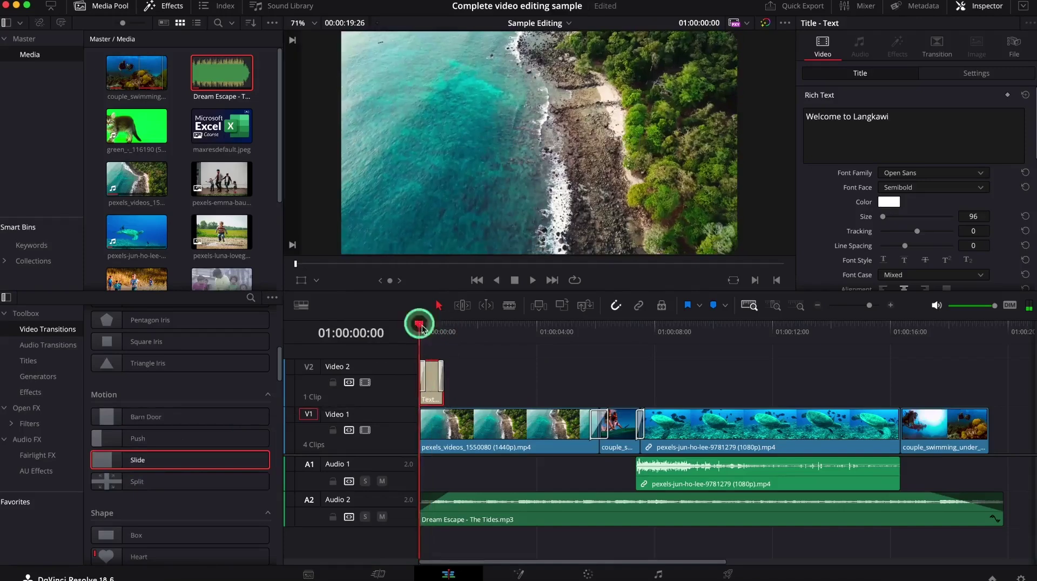
{"action": "left_click", "coordinate": [891, 306]}
{"action": "left_click", "coordinate": [631, 380]}
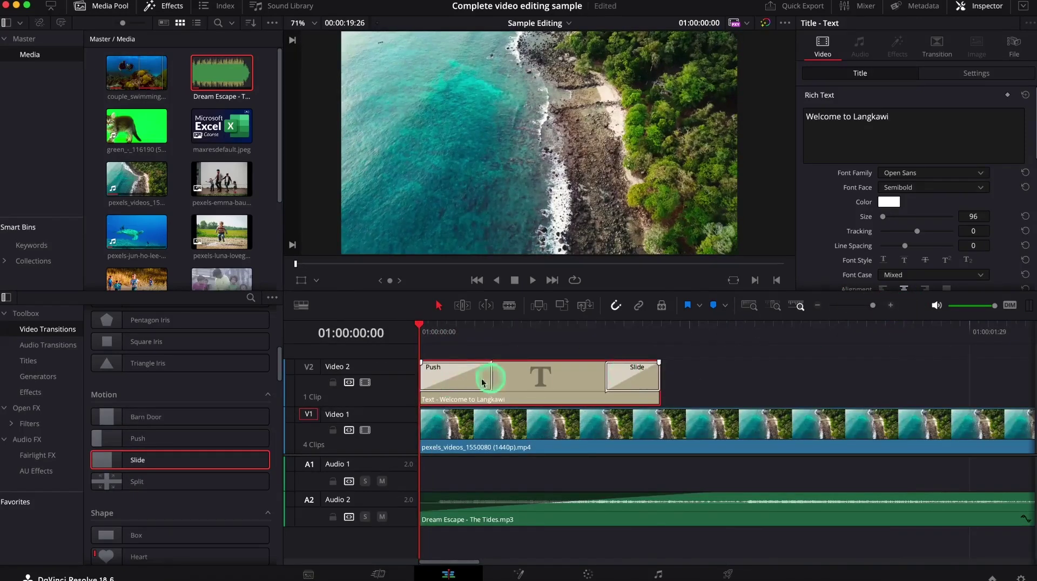
{"action": "left_click", "coordinate": [421, 324]}
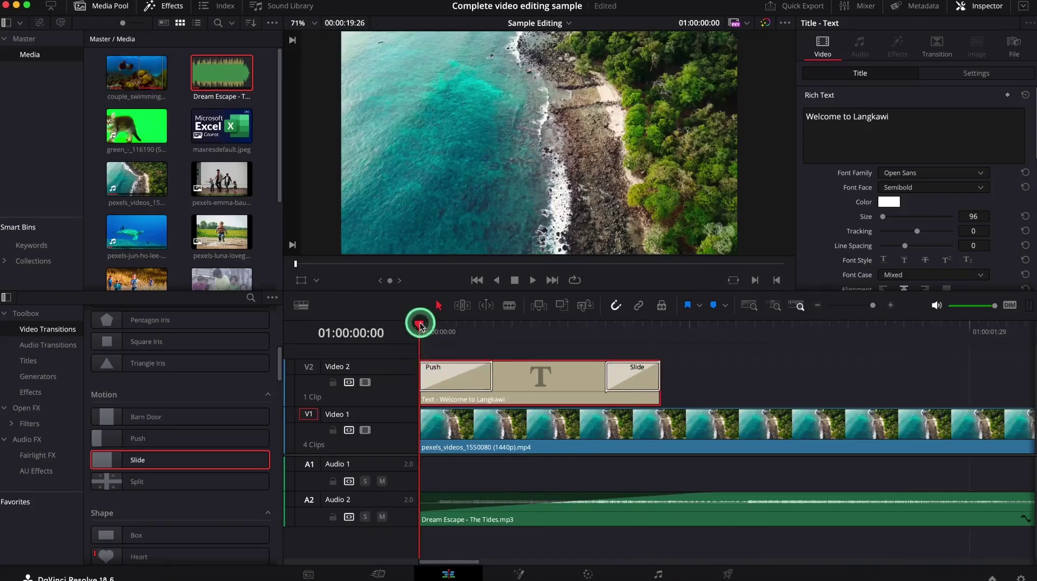
{"action": "key", "text": "space"}
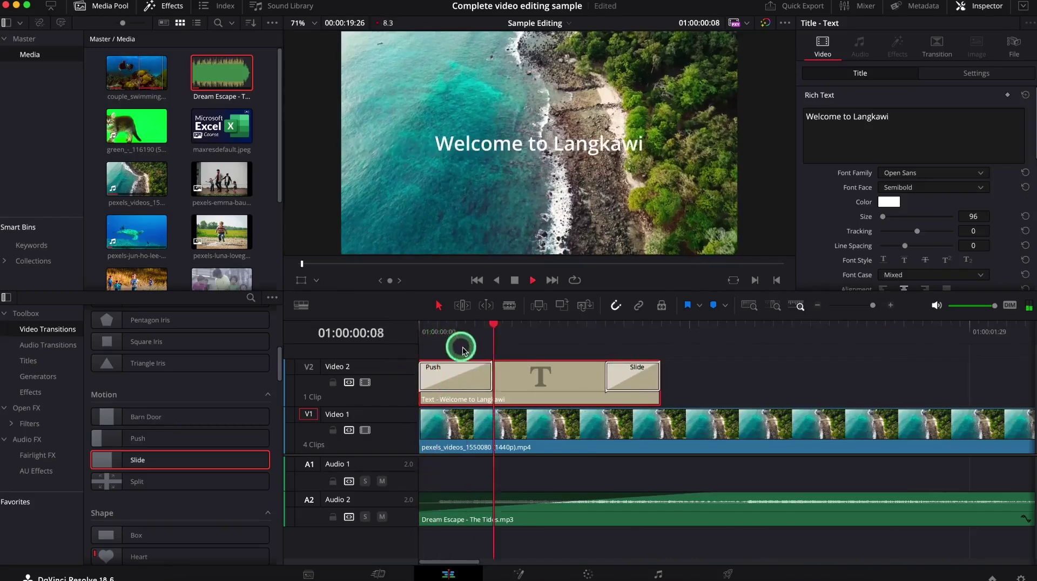
{"action": "key", "text": "space"}
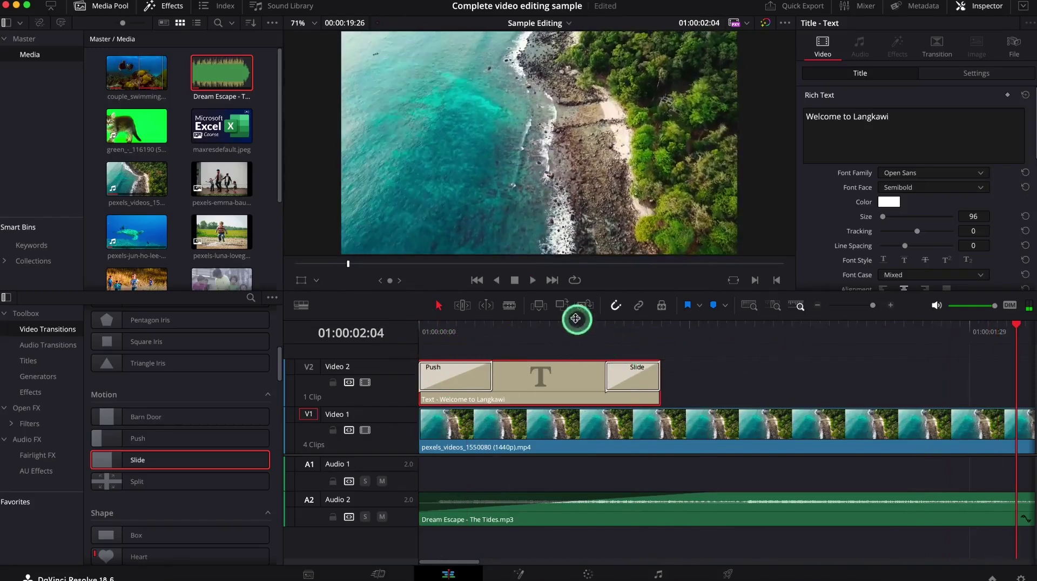
{"action": "left_click_drag", "start_coordinate": [563, 331], "coordinate": [560, 327]}
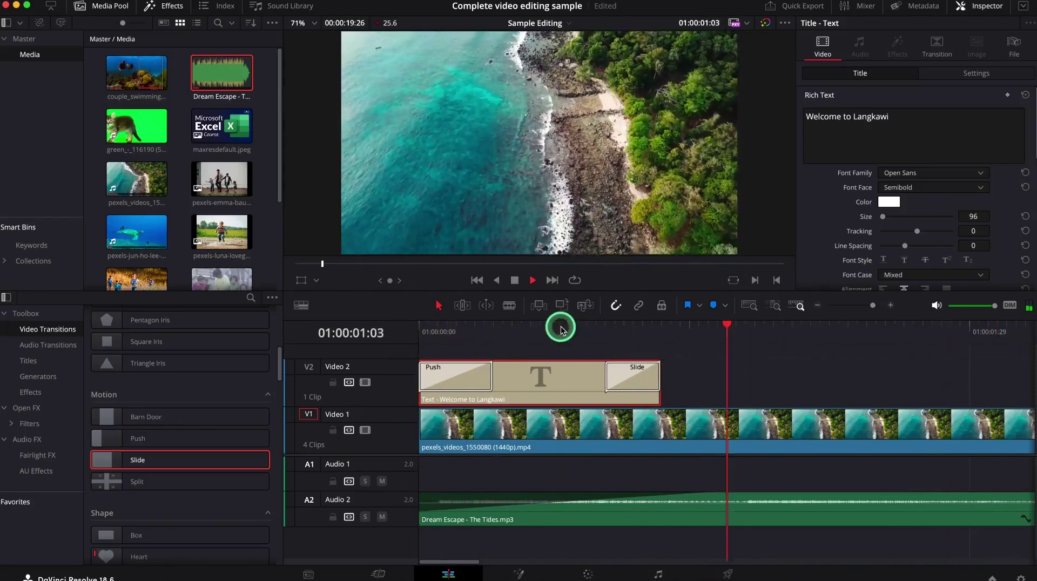
{"action": "key", "text": "space"}
Step: Change the transition at the end of the opening title to Pentagon Iris and play across it
{"action": "left_click", "coordinate": [635, 383]}
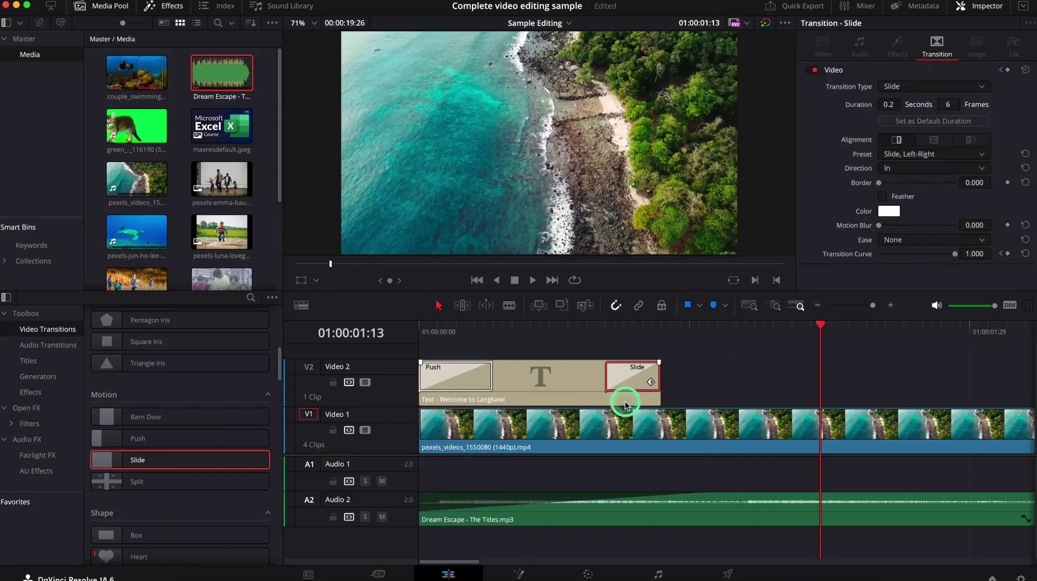
{"action": "left_click", "coordinate": [975, 87]}
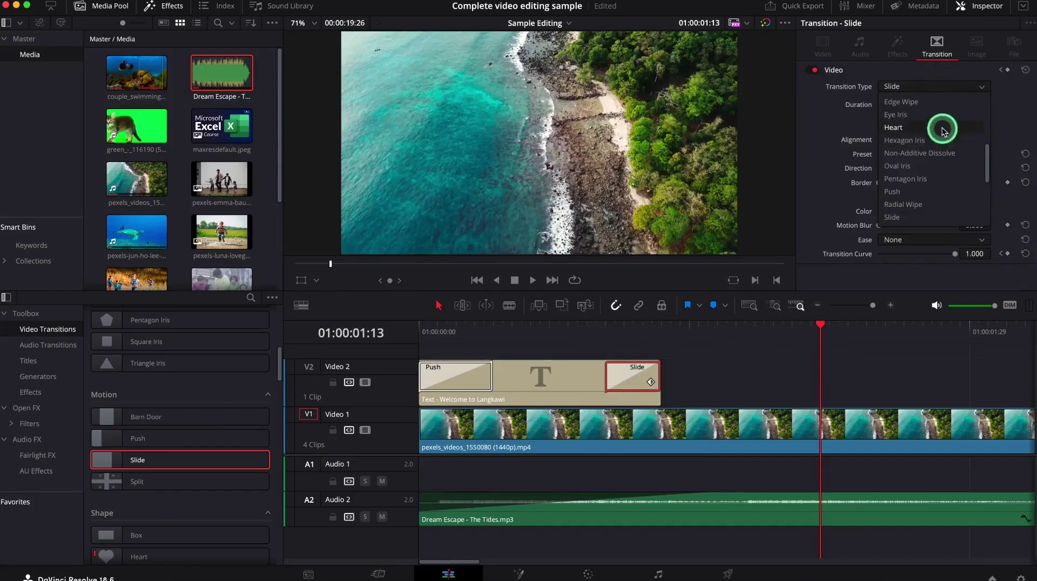
{"action": "left_click", "coordinate": [945, 184]}
{"action": "left_click_drag", "start_coordinate": [815, 326], "coordinate": [577, 358]}
{"action": "key", "text": "space"}
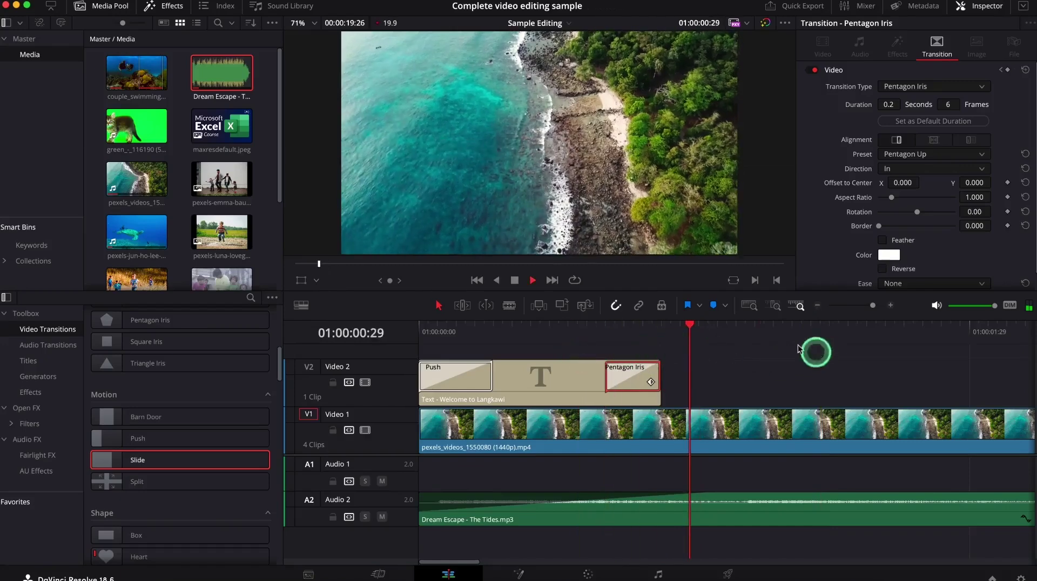
{"action": "key", "text": "space"}
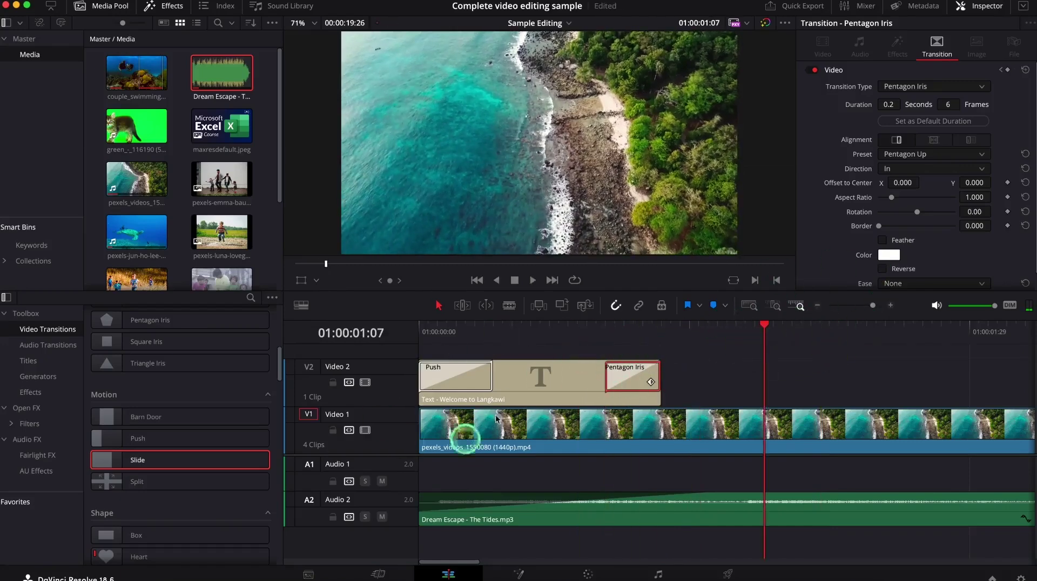
Step: Select the opening title together with its Push and Pentagon Iris transitions and copy it
{"action": "left_click", "coordinate": [539, 398]}
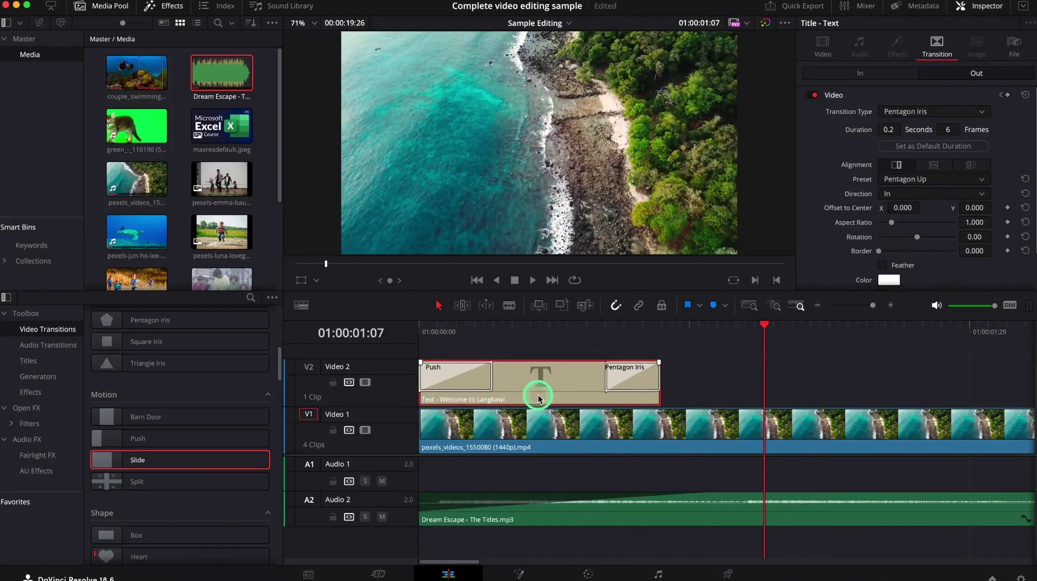
{"action": "left_click_drag", "start_coordinate": [750, 357], "coordinate": [420, 399]}
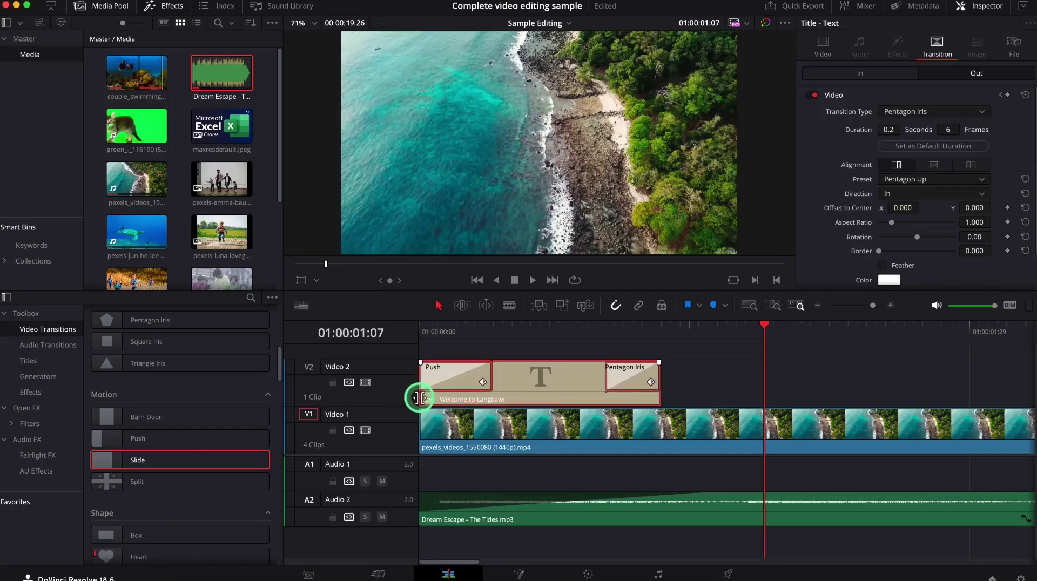
{"action": "left_click_drag", "start_coordinate": [766, 327], "coordinate": [820, 329]}
Step: Extend the end of the opening title to the start of the Cross Dissolve at the end of the coastline clip
{"action": "left_click", "coordinate": [818, 307]}
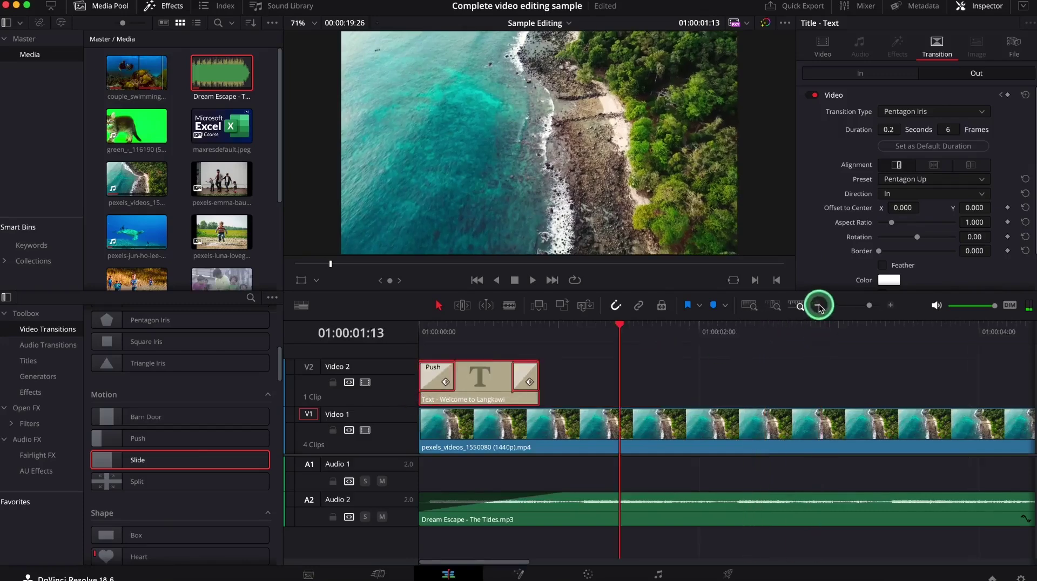
{"action": "left_click", "coordinate": [819, 306]}
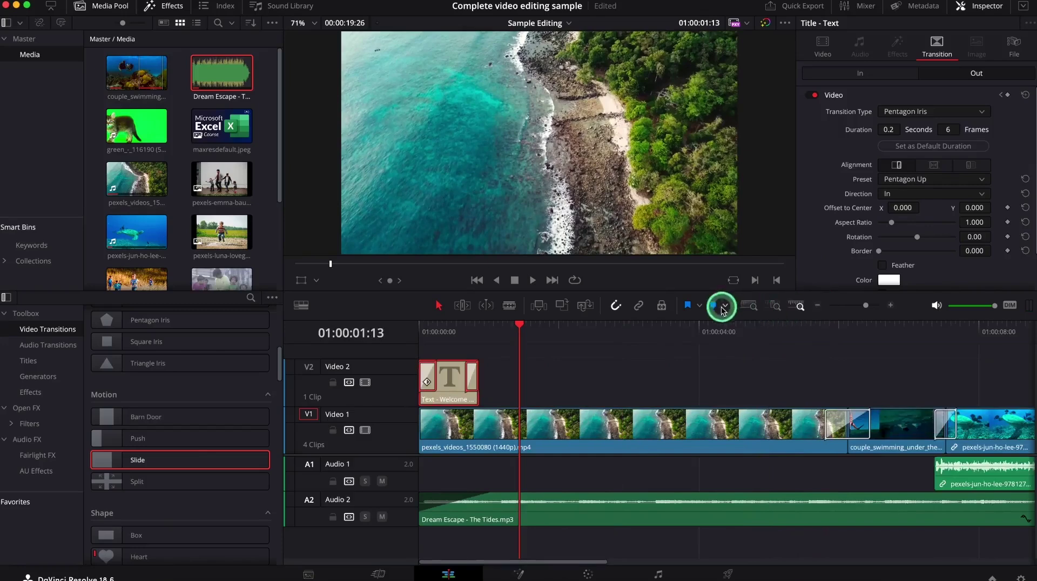
{"action": "left_click", "coordinate": [748, 306]}
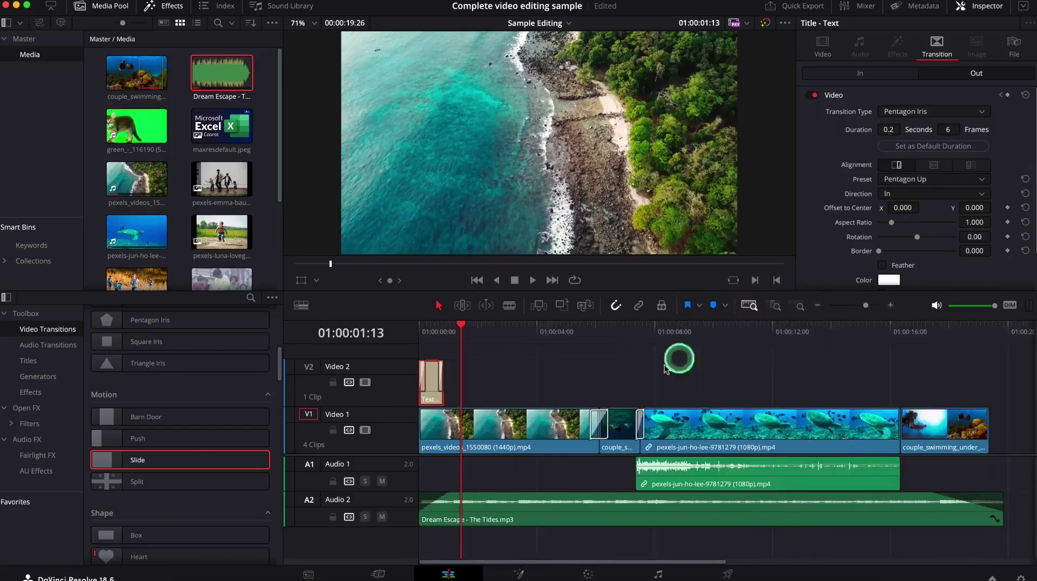
{"action": "left_click_drag", "start_coordinate": [461, 324], "coordinate": [599, 373]}
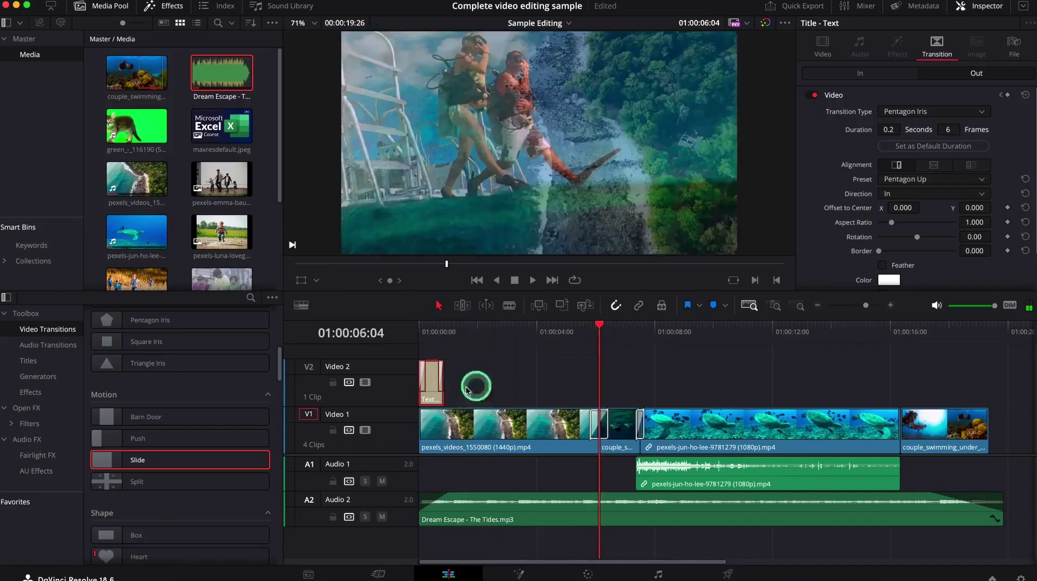
{"action": "left_click_drag", "start_coordinate": [443, 399], "coordinate": [590, 411]}
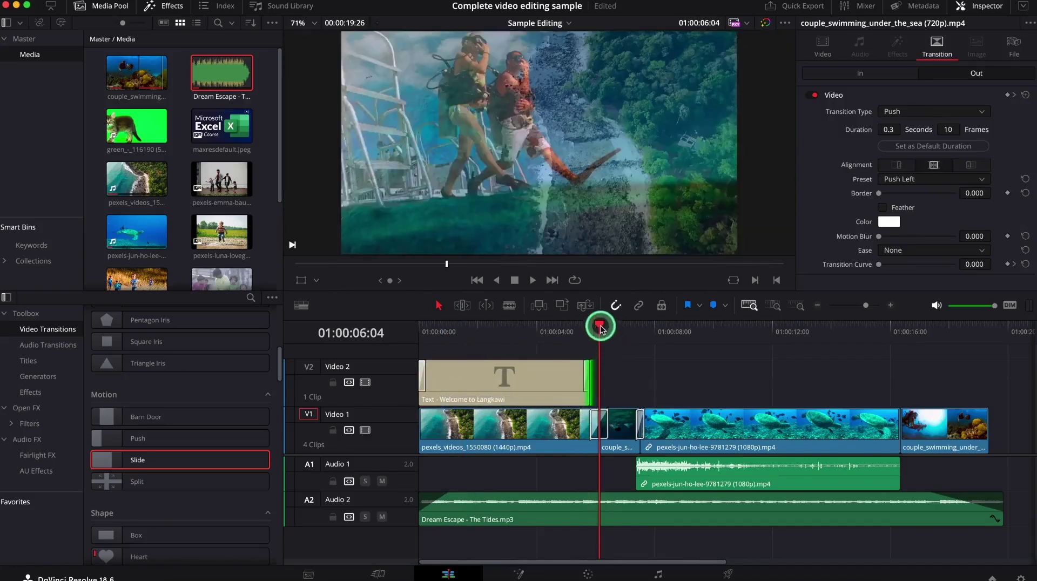
Step: Paste the copied title on Video 2 at 01:00:06:26, and move it earlier so it sits above the first couple swimming clip
{"action": "left_click_drag", "start_coordinate": [605, 331], "coordinate": [622, 348]}
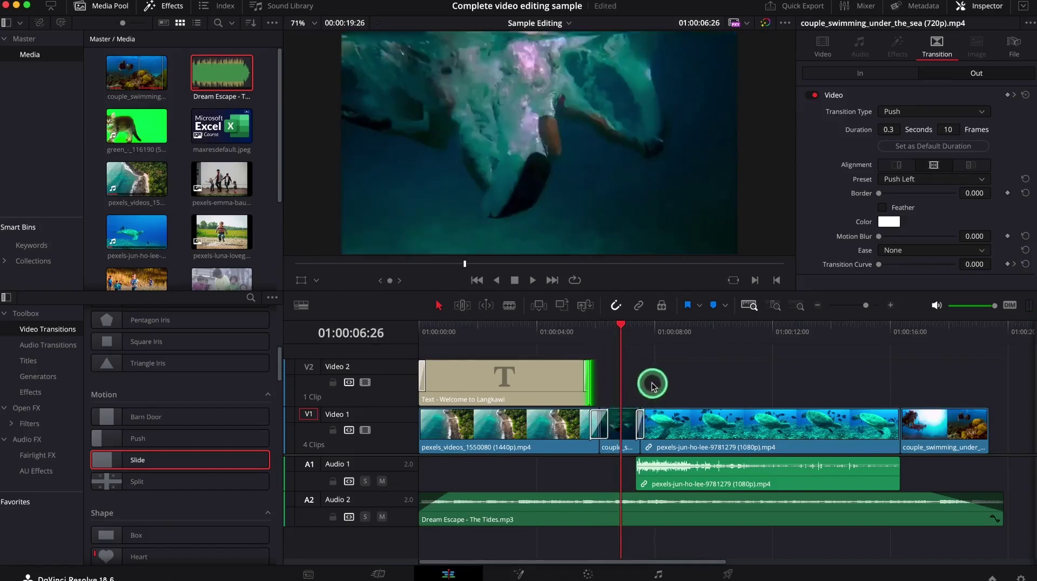
{"action": "key", "text": "ctrl+v"}
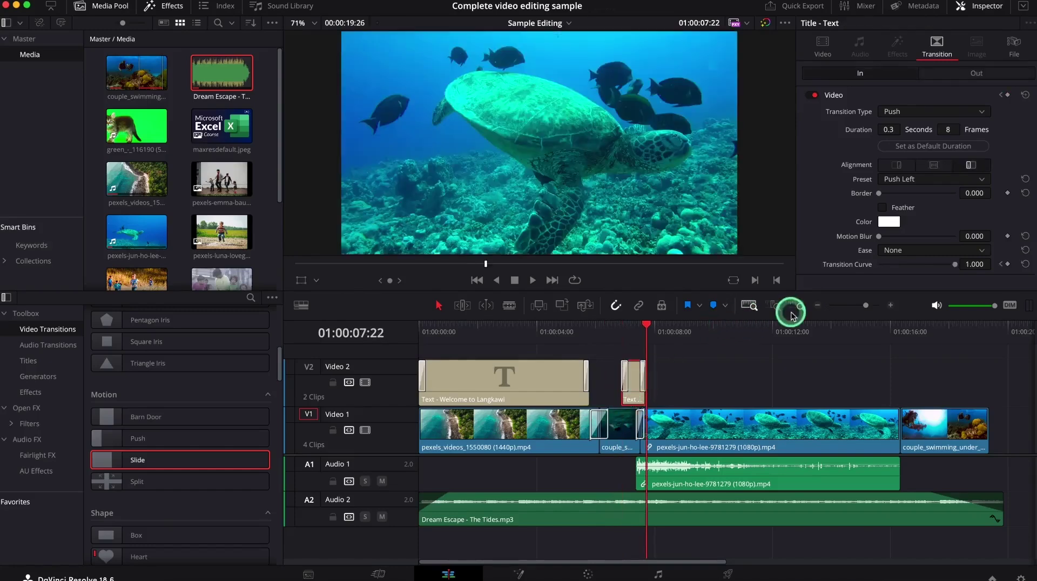
{"action": "left_click", "coordinate": [891, 306]}
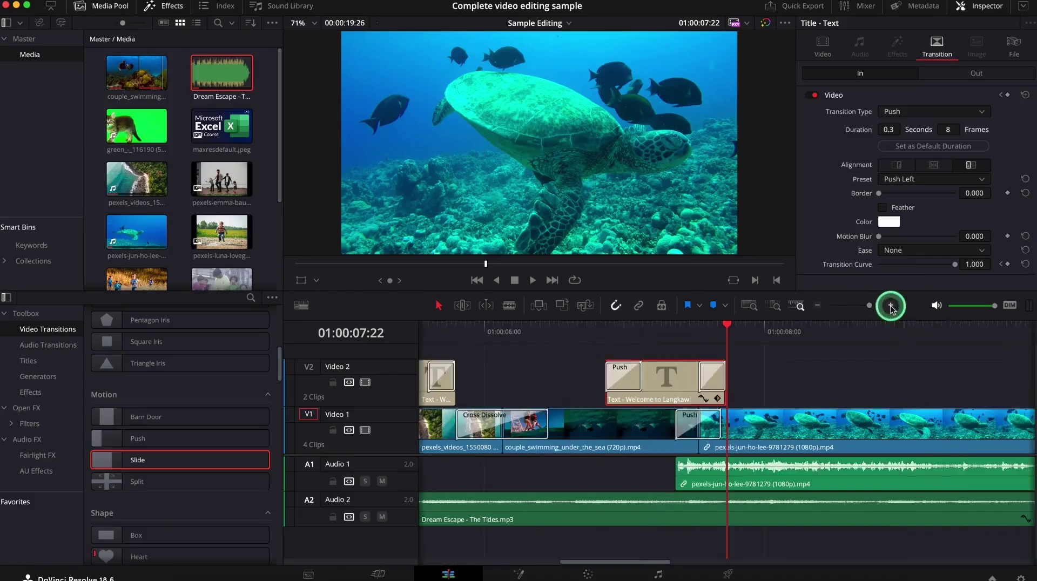
{"action": "left_click_drag", "start_coordinate": [669, 371], "coordinate": [586, 398]}
Step: Change the pasted title's text to "Entering the sea", and scrub to 01:00:07:19 in the Push transition into the turtle clip
{"action": "left_click_drag", "start_coordinate": [721, 327], "coordinate": [587, 335]}
{"action": "left_click", "coordinate": [601, 388]}
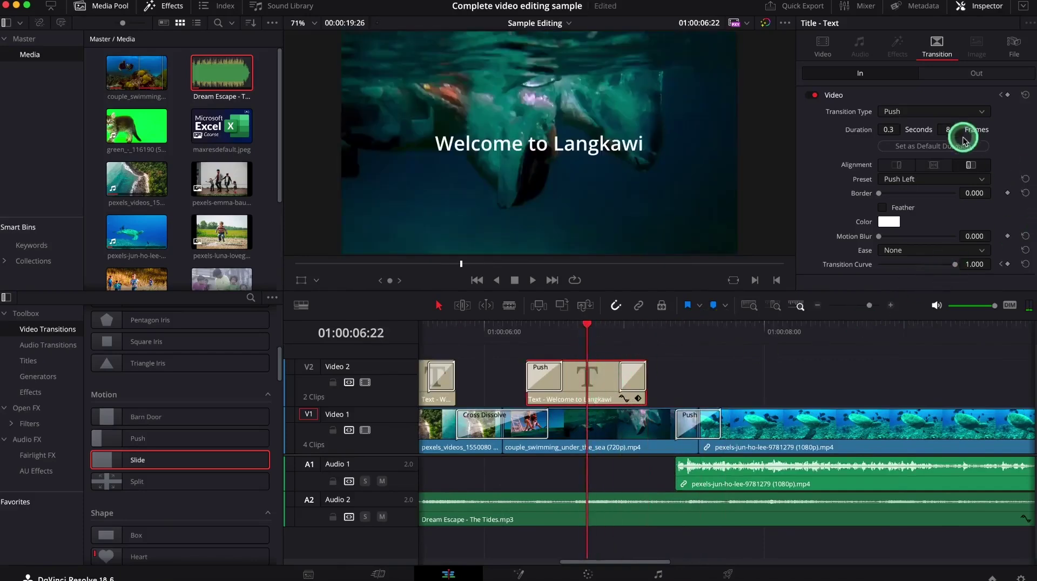
{"action": "left_click", "coordinate": [688, 367]}
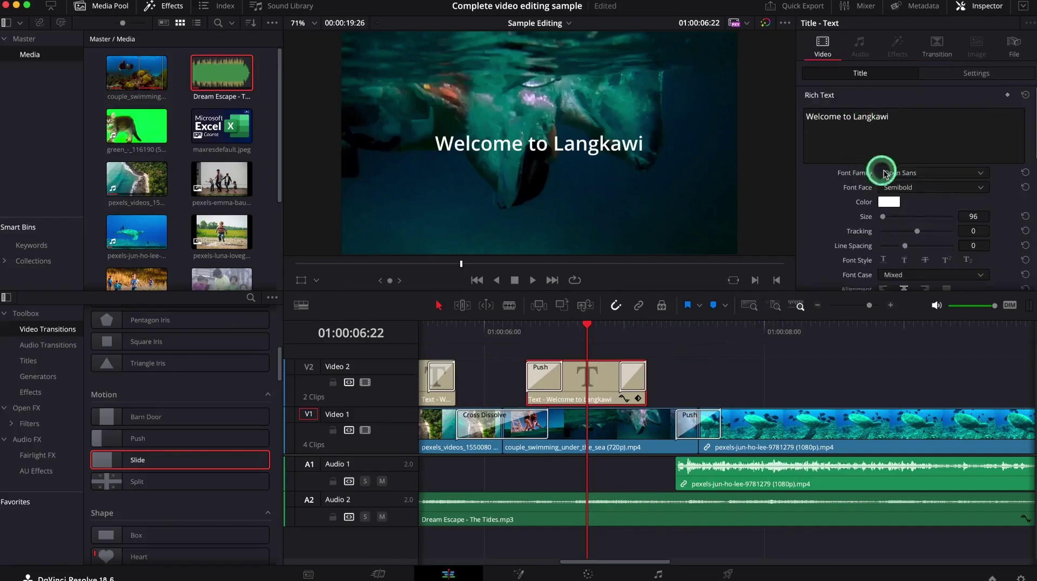
{"action": "left_click_drag", "start_coordinate": [917, 123], "coordinate": [726, 105]}
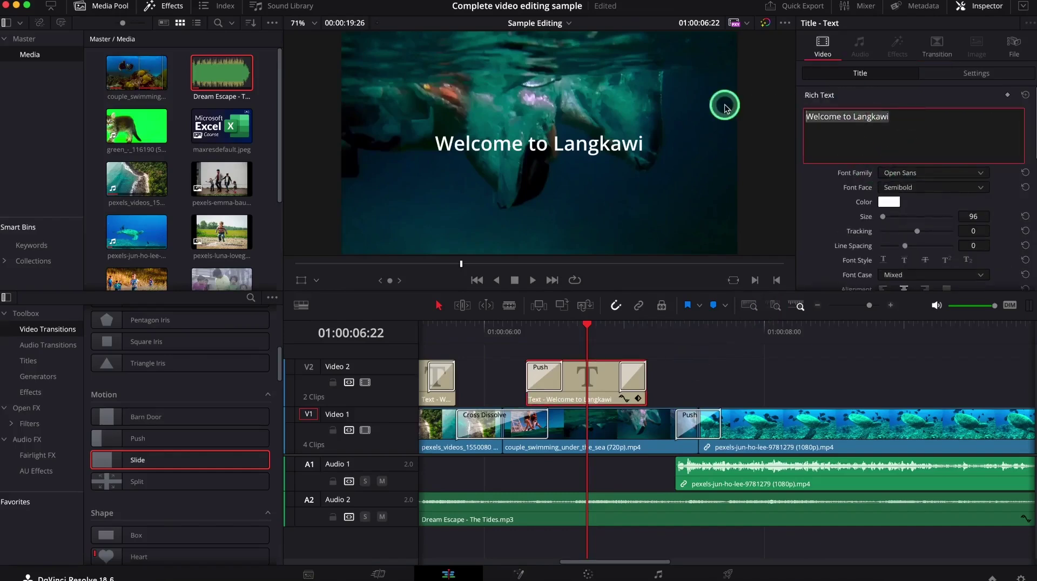
{"action": "type", "text": "En"}
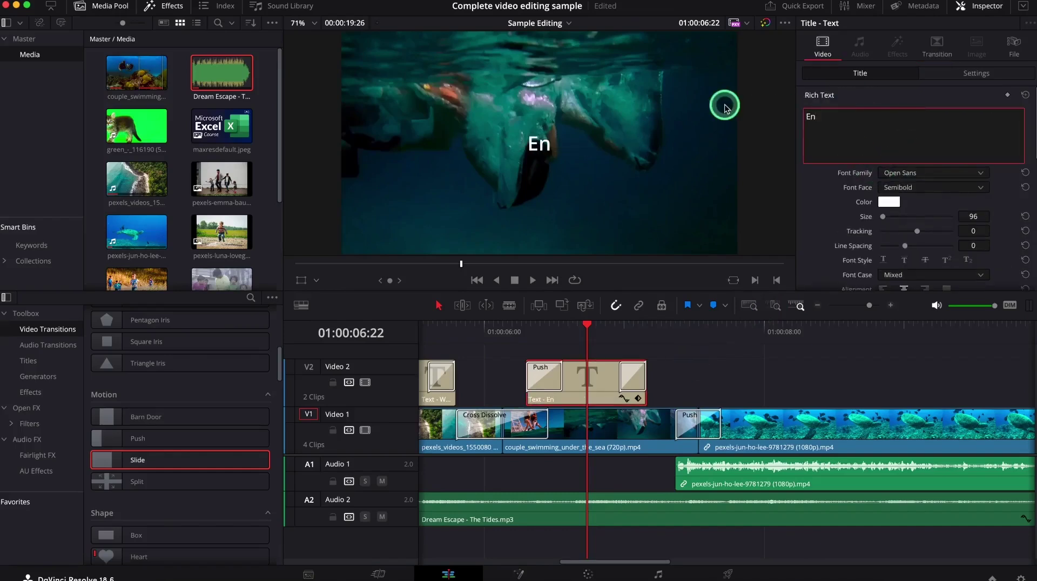
{"action": "type", "text": "tering the sea"}
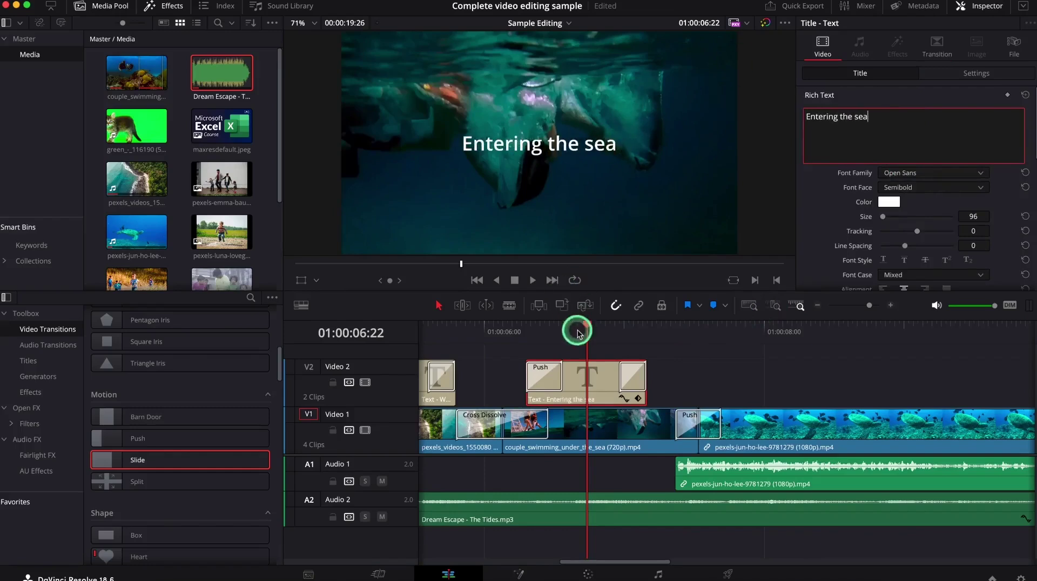
{"action": "left_click_drag", "start_coordinate": [586, 324], "coordinate": [729, 316]}
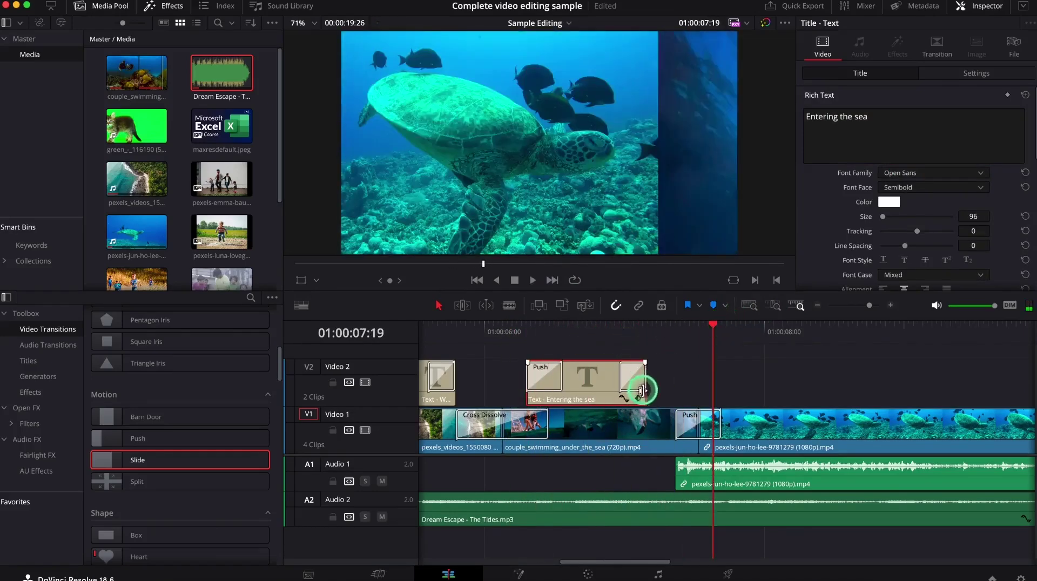
Step: Extend the end of the "Entering the sea" title to the start of the Push transition on Video 1, and play it back from 01:00:06:04
{"action": "left_click_drag", "start_coordinate": [645, 396], "coordinate": [677, 395]}
{"action": "left_click_drag", "start_coordinate": [718, 324], "coordinate": [505, 339]}
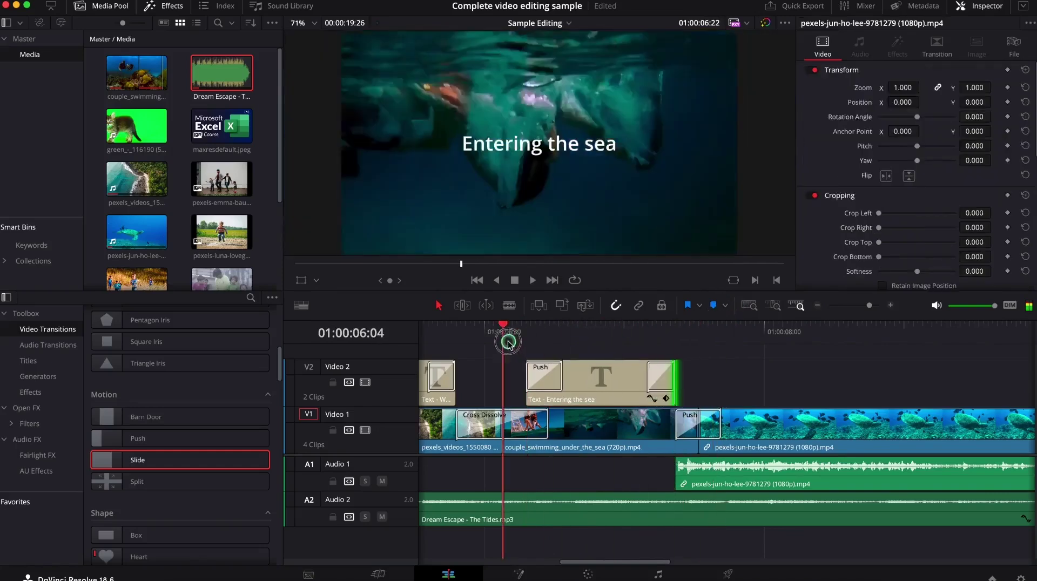
{"action": "key", "text": "space"}
{"action": "key", "text": "space"}
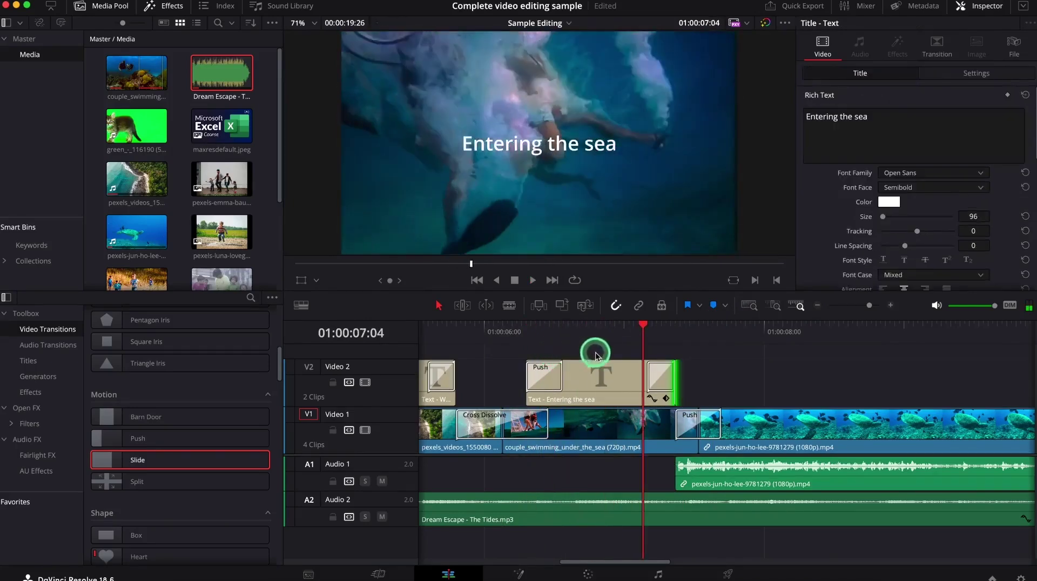
{"action": "key", "text": "space"}
{"action": "key", "text": "space"}
Step: Change the closing transition of the "Entering the sea" title from Pentagon Iris to Band Wipe
{"action": "left_click", "coordinate": [661, 381]}
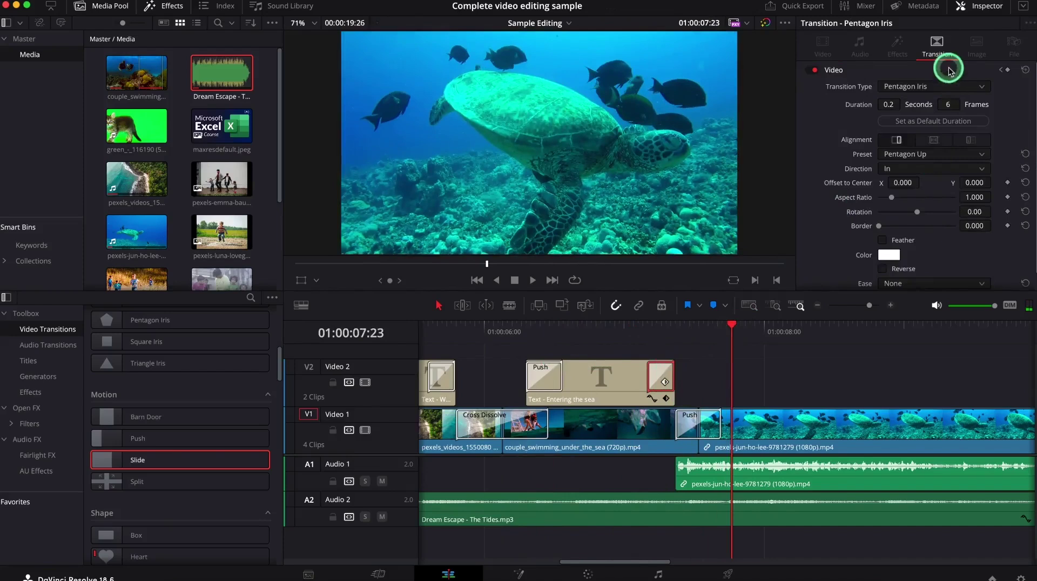
{"action": "left_click", "coordinate": [949, 88]}
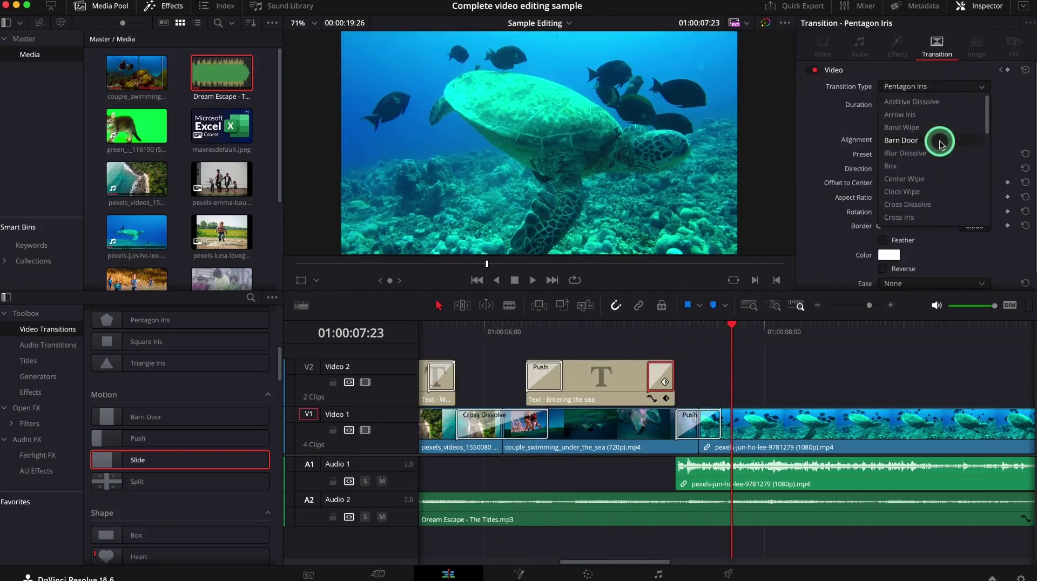
{"action": "key", "text": "Return"}
Step: Paste the copied title on Video 2 at 01:00:08:16 above the turtle clip, and extend its start back to about 01:00:08:00
{"action": "left_click", "coordinate": [735, 331]}
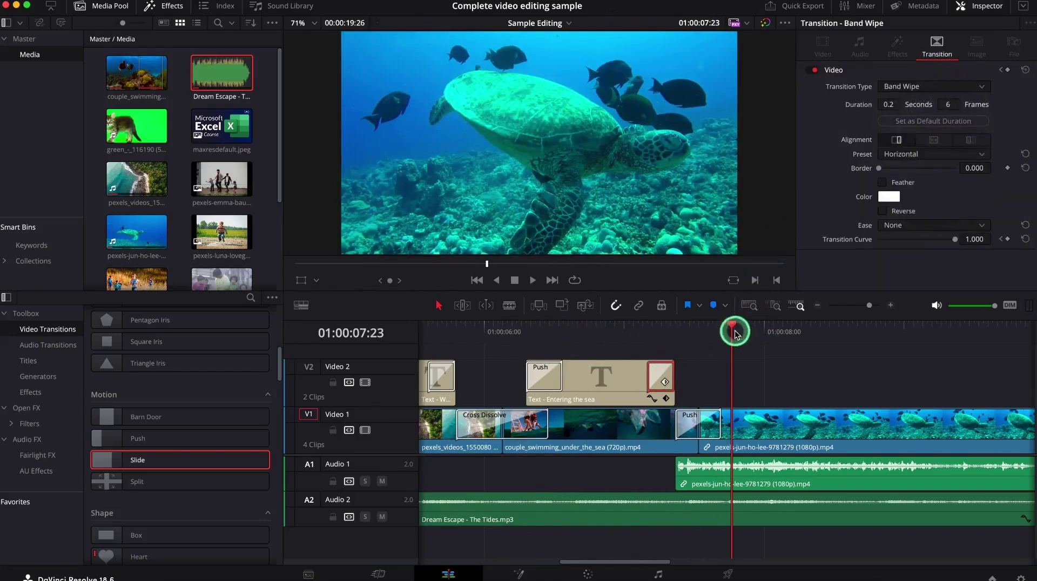
{"action": "left_click_drag", "start_coordinate": [731, 325], "coordinate": [833, 361]}
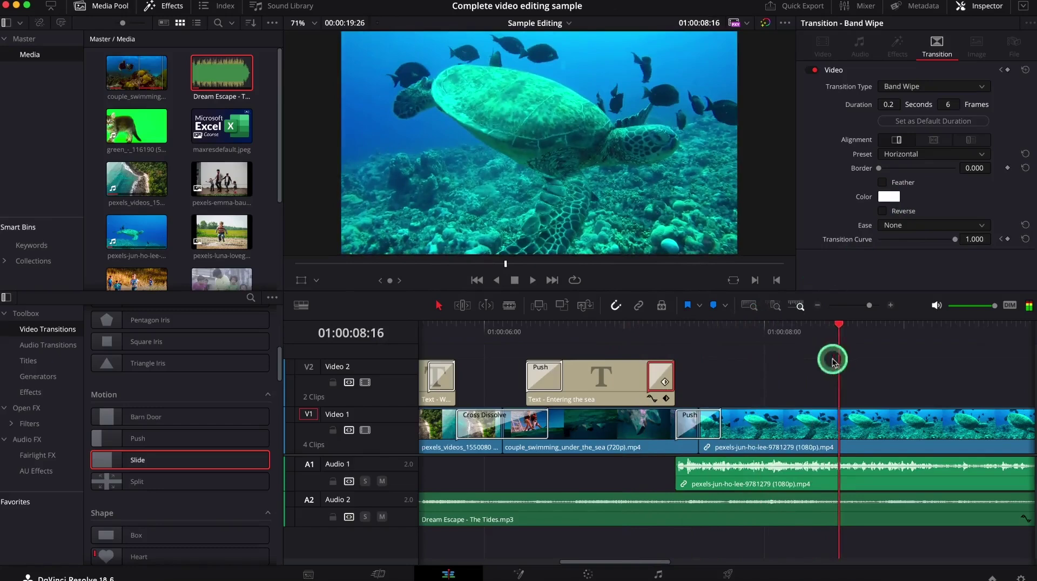
{"action": "key", "text": "ctrl+v"}
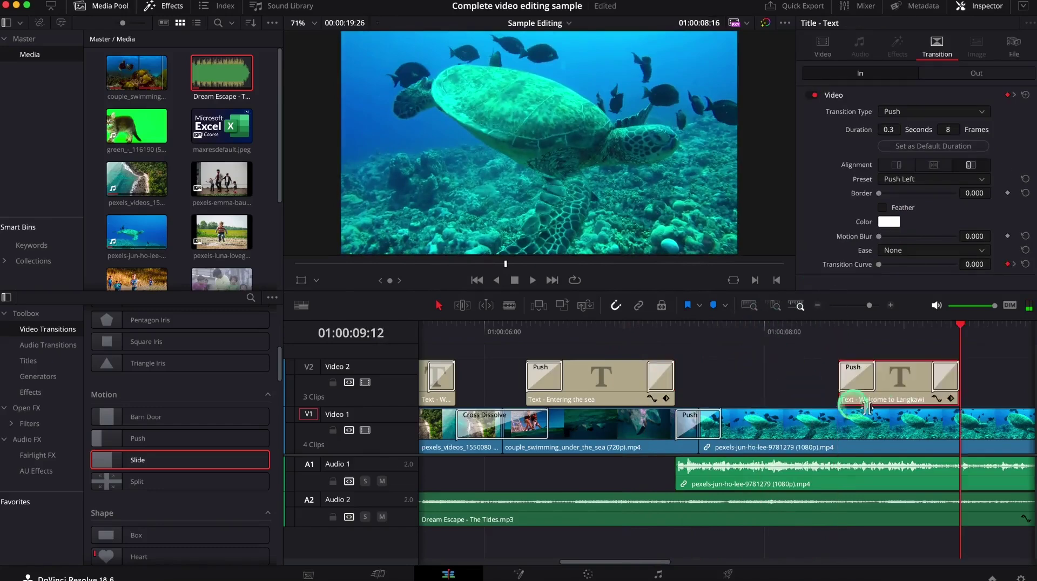
{"action": "left_click_drag", "start_coordinate": [963, 331], "coordinate": [880, 356]}
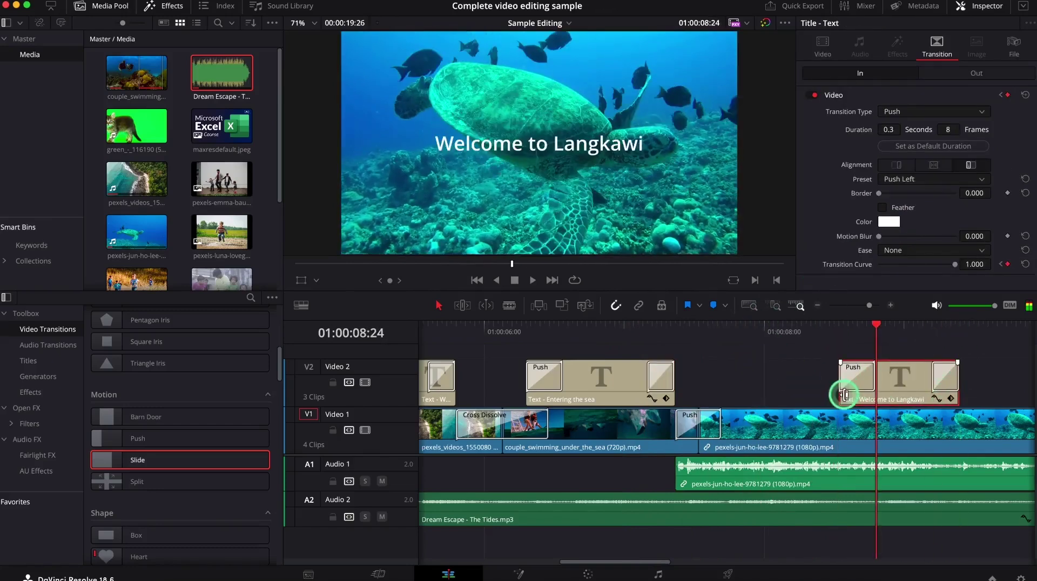
{"action": "left_click_drag", "start_coordinate": [843, 393], "coordinate": [761, 390]}
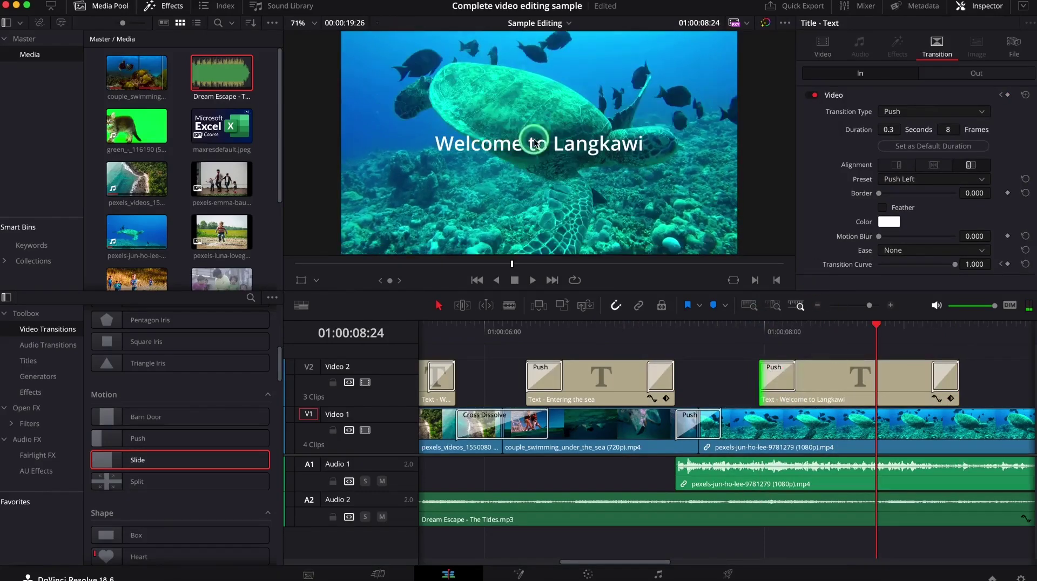
Step: Change the title above the turtle clip to "Wonderful creatures", and extend its end to about the middle of that clip
{"action": "left_click", "coordinate": [848, 393]}
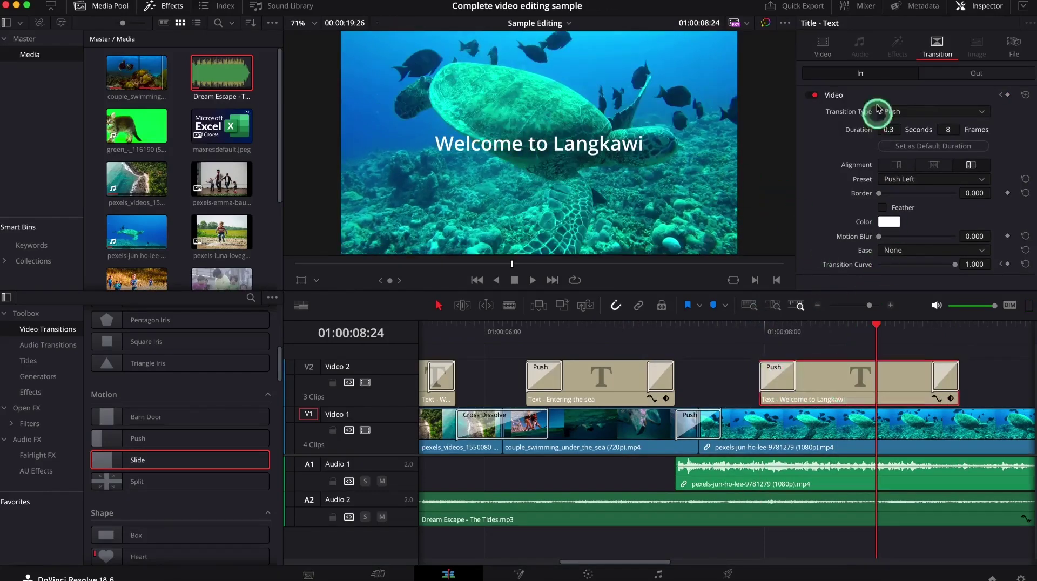
{"action": "left_click", "coordinate": [823, 42]}
{"action": "left_click", "coordinate": [919, 129]}
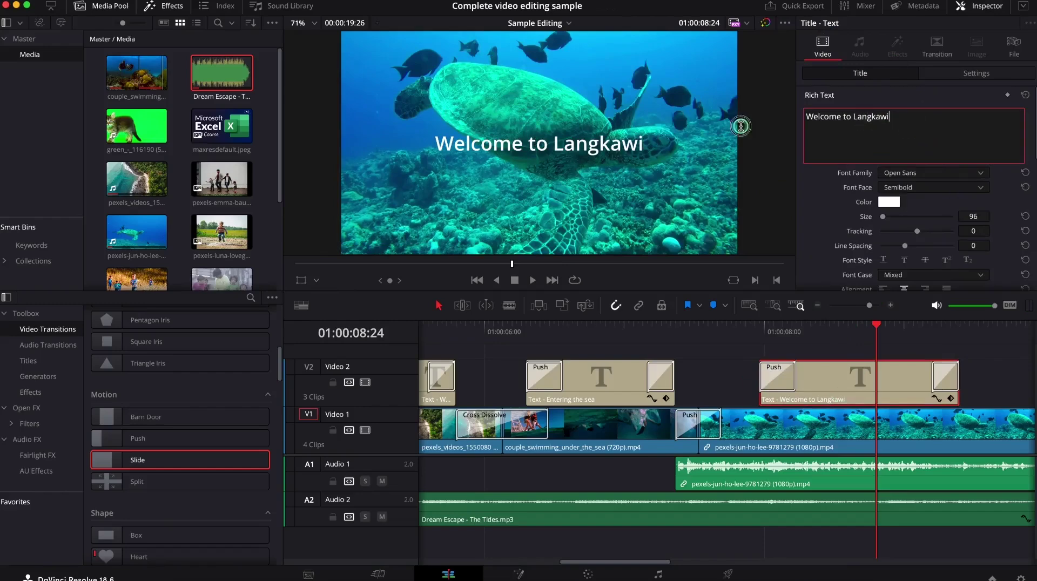
{"action": "triple_click", "coordinate": [909, 130]}
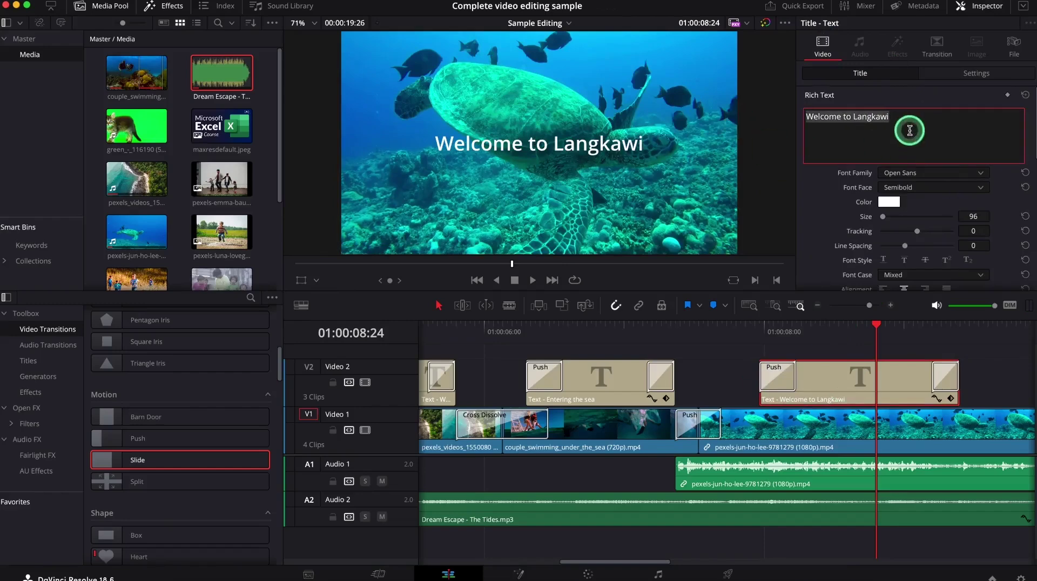
{"action": "type", "text": "Wonderful creatures"}
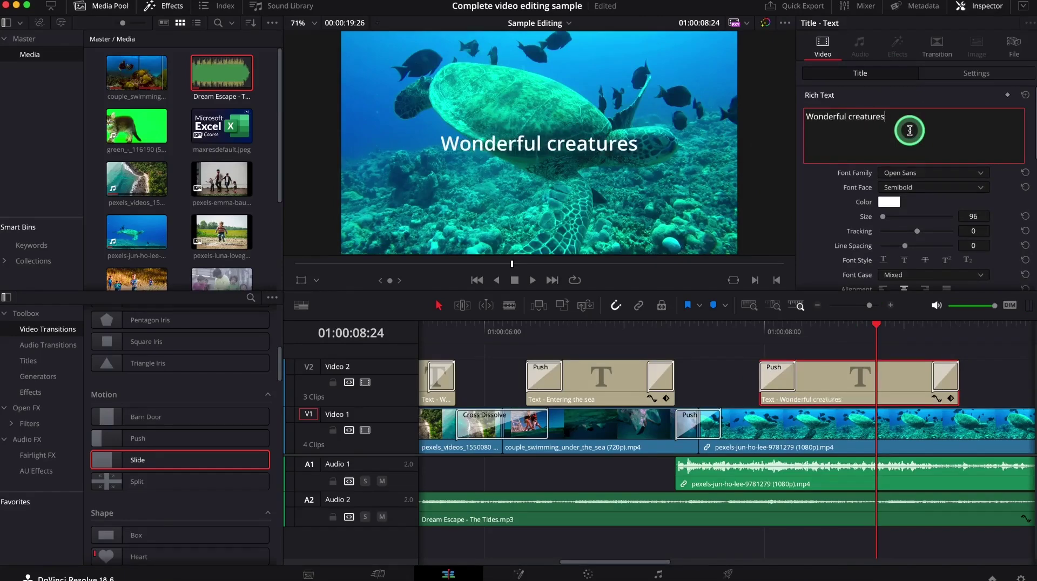
{"action": "left_click", "coordinate": [978, 375]}
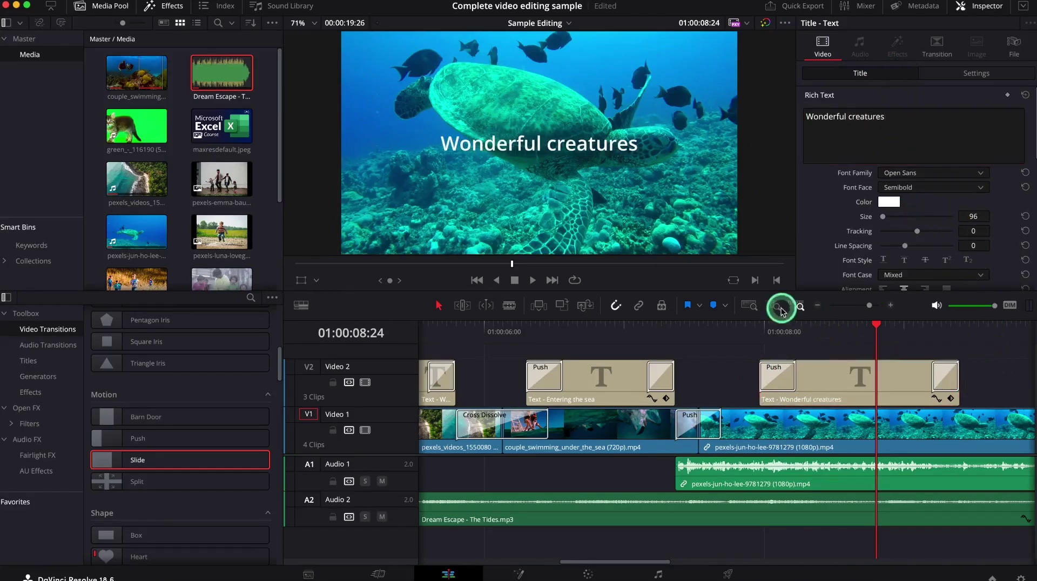
{"action": "left_click", "coordinate": [753, 307]}
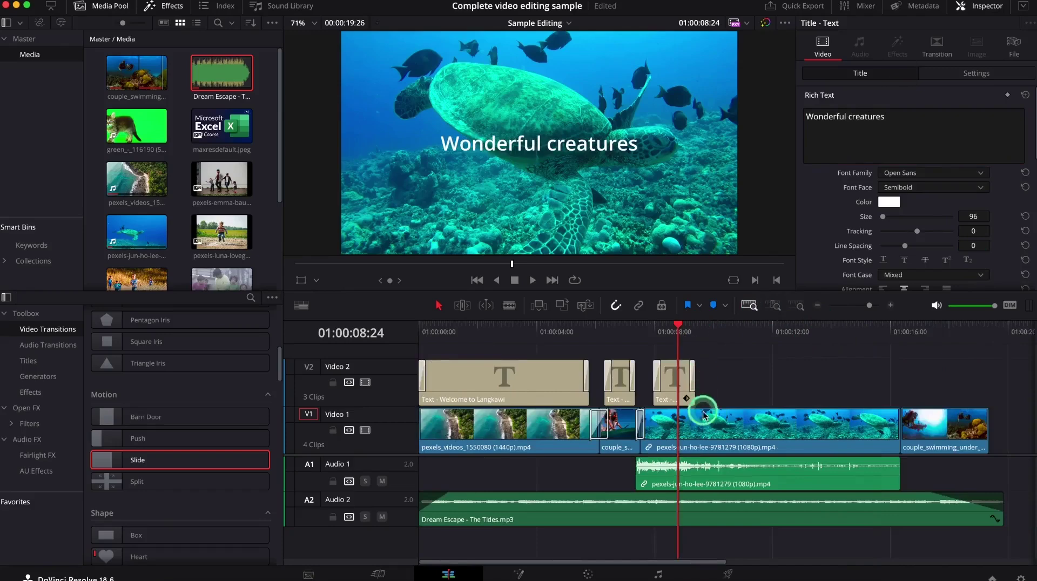
{"action": "left_click_drag", "start_coordinate": [696, 399], "coordinate": [761, 398]}
Step: Paste the copied title on Video 2 at 01:00:17:00 above the last couple swimming clip, and extend its end to shortly before the clip's end
{"action": "left_click_drag", "start_coordinate": [674, 334], "coordinate": [919, 357]}
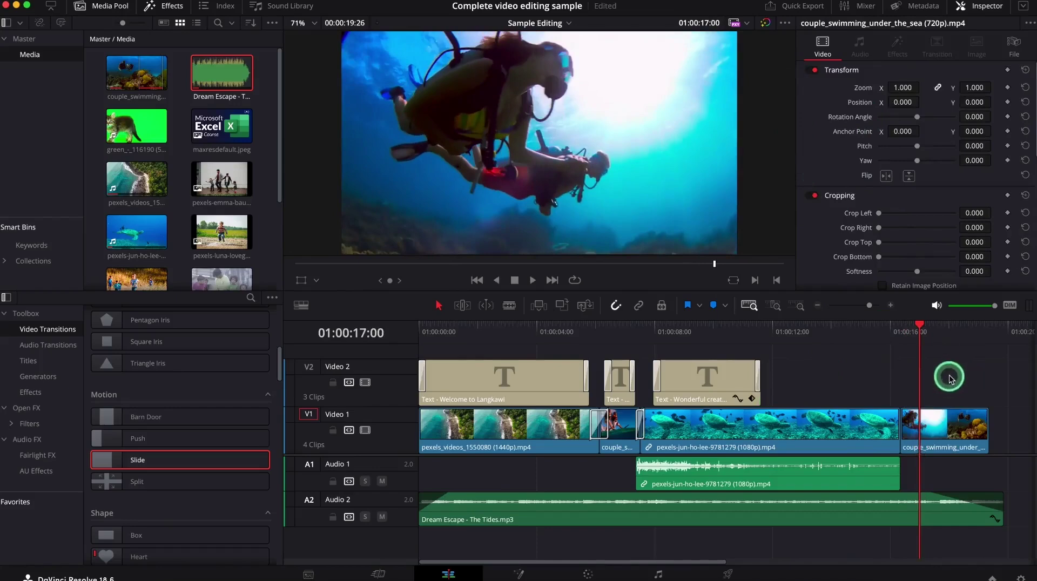
{"action": "key", "text": "ctrl+v"}
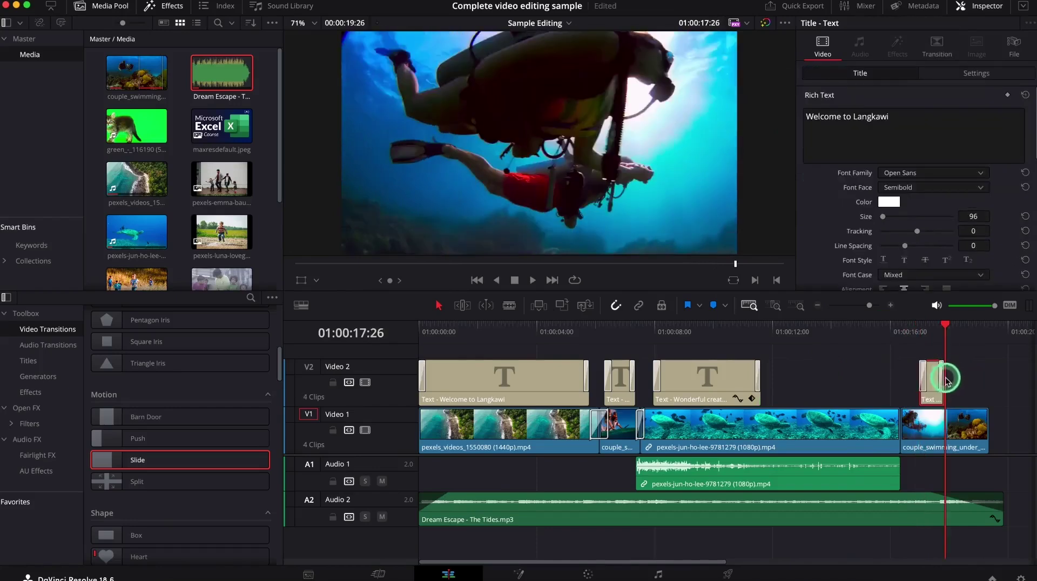
{"action": "left_click_drag", "start_coordinate": [943, 400], "coordinate": [976, 400]}
Step: Change the text of the title above the last couple swimming clip to "Enjoying the view"
{"action": "left_click", "coordinate": [931, 409]}
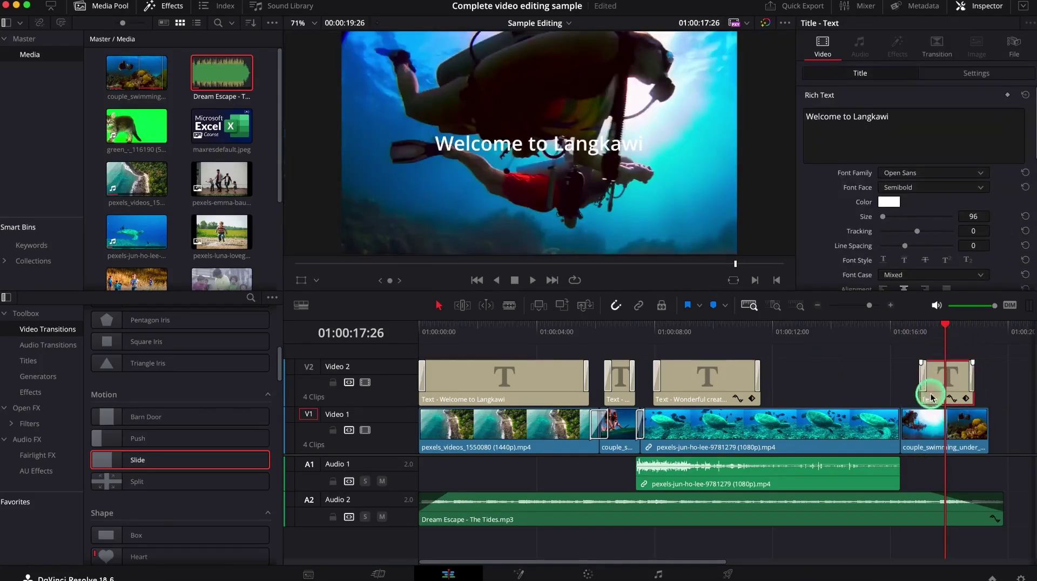
{"action": "double_click", "coordinate": [892, 117]}
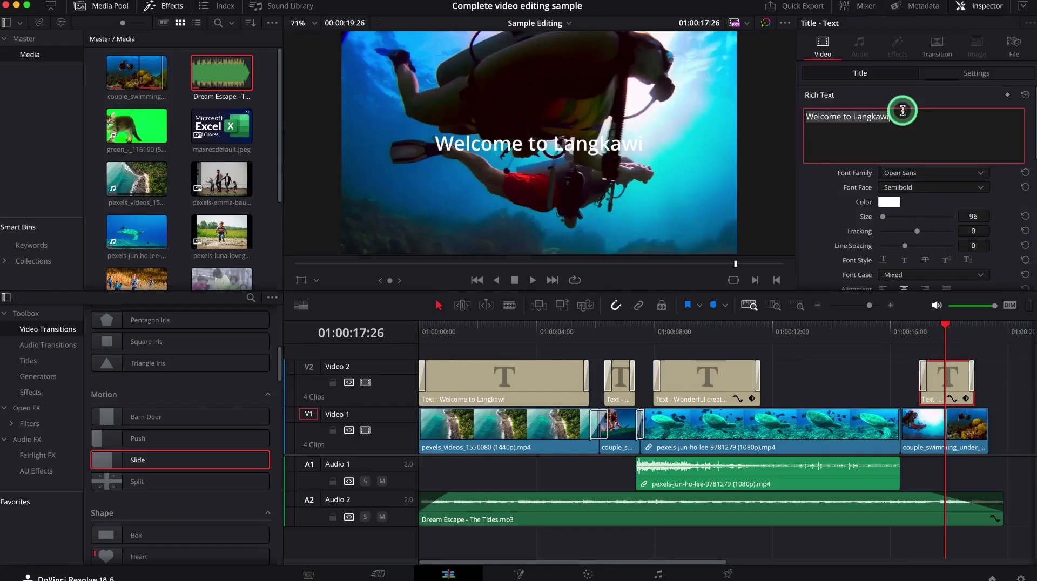
{"action": "type", "text": "En"}
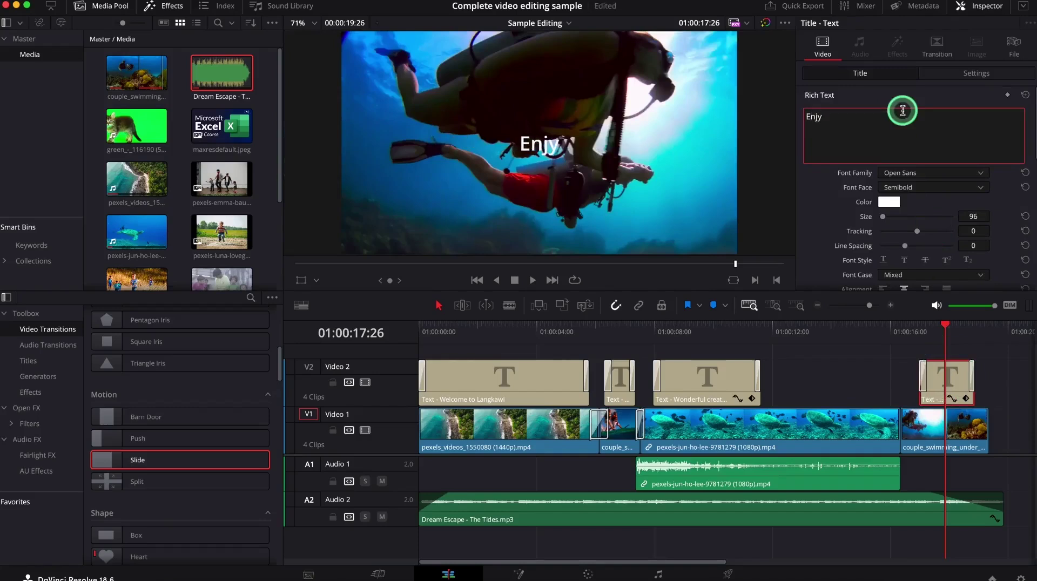
{"action": "type", "text": "joying the view"}
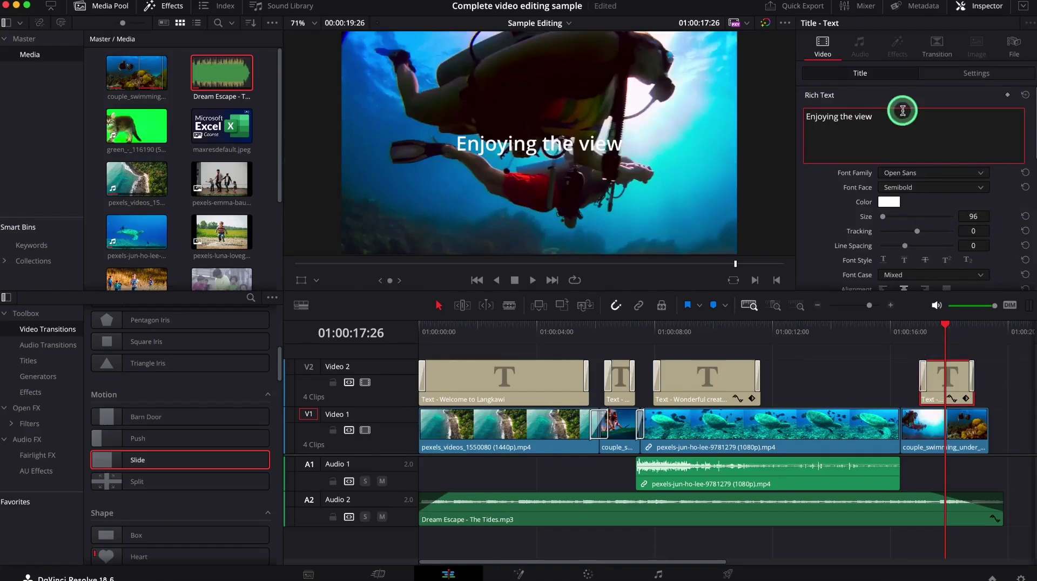
{"action": "left_click", "coordinate": [377, 123]}
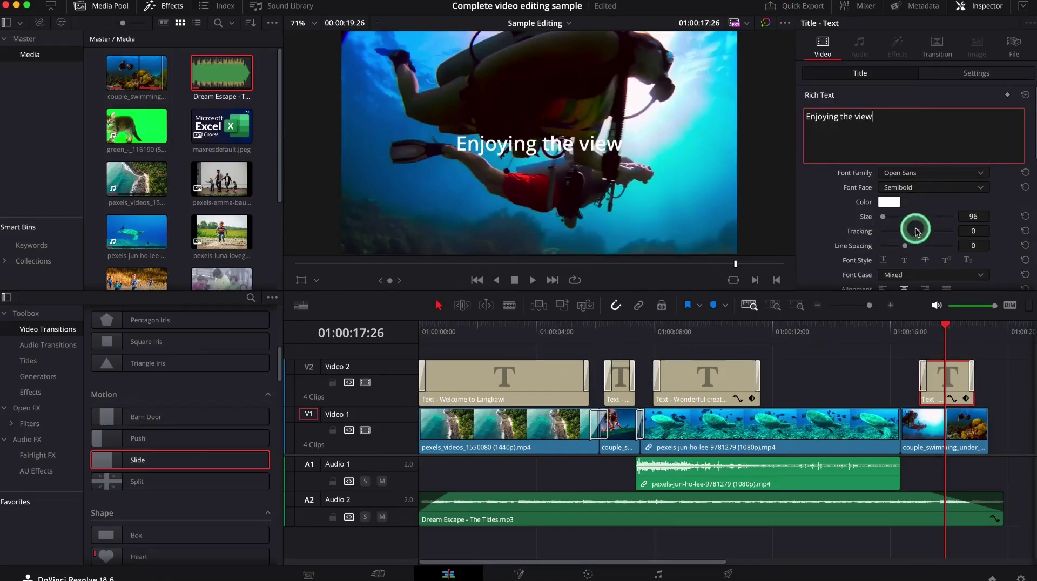
{"action": "left_click", "coordinate": [991, 395]}
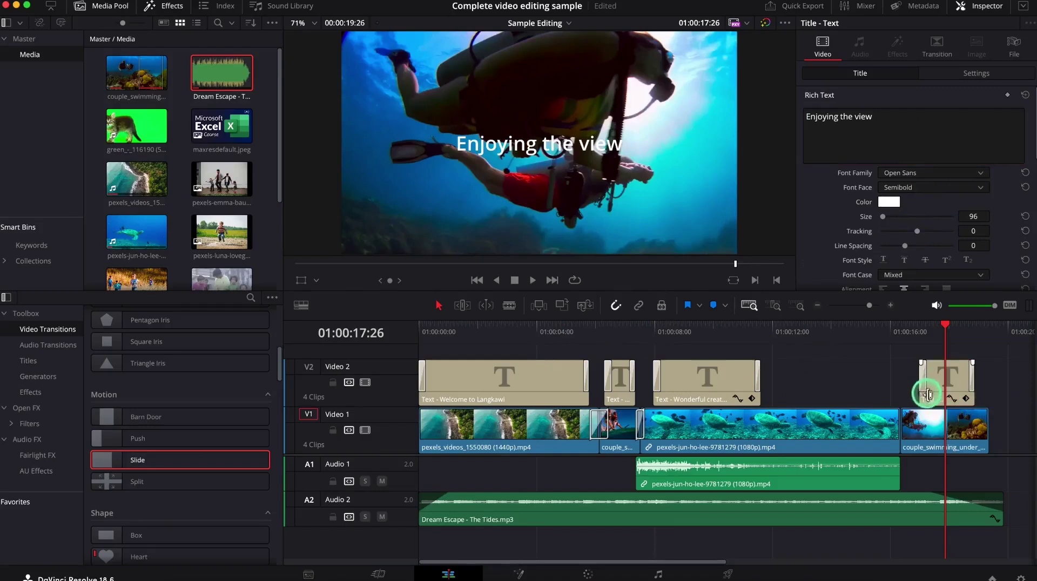
Step: Move the "Enjoying the view" title to the lower part of the frame by setting its position to X 917 and Y 100
{"action": "left_click", "coordinate": [947, 384]}
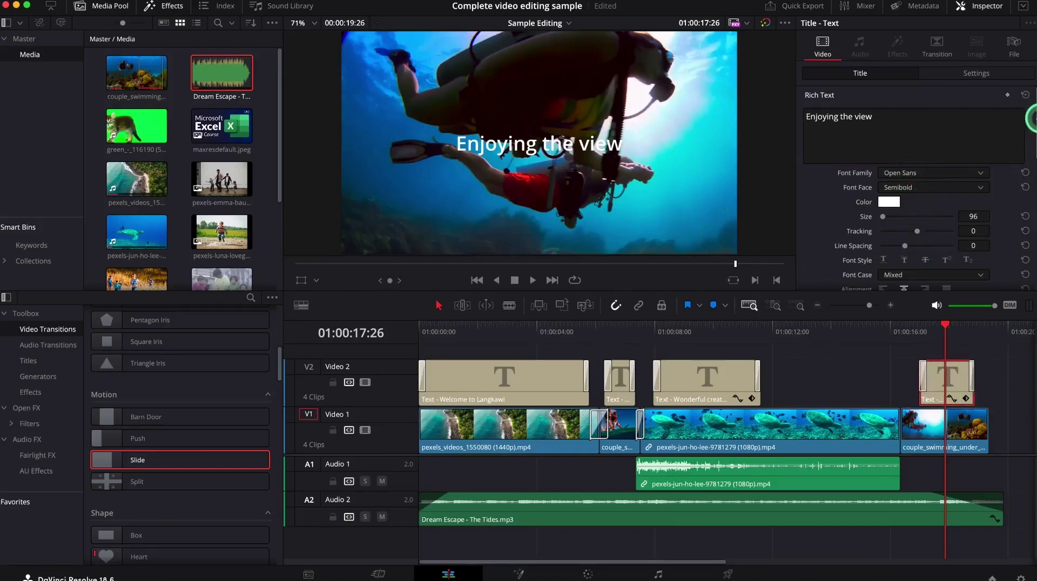
{"action": "left_click_drag", "start_coordinate": [1033, 120], "coordinate": [1026, 174]}
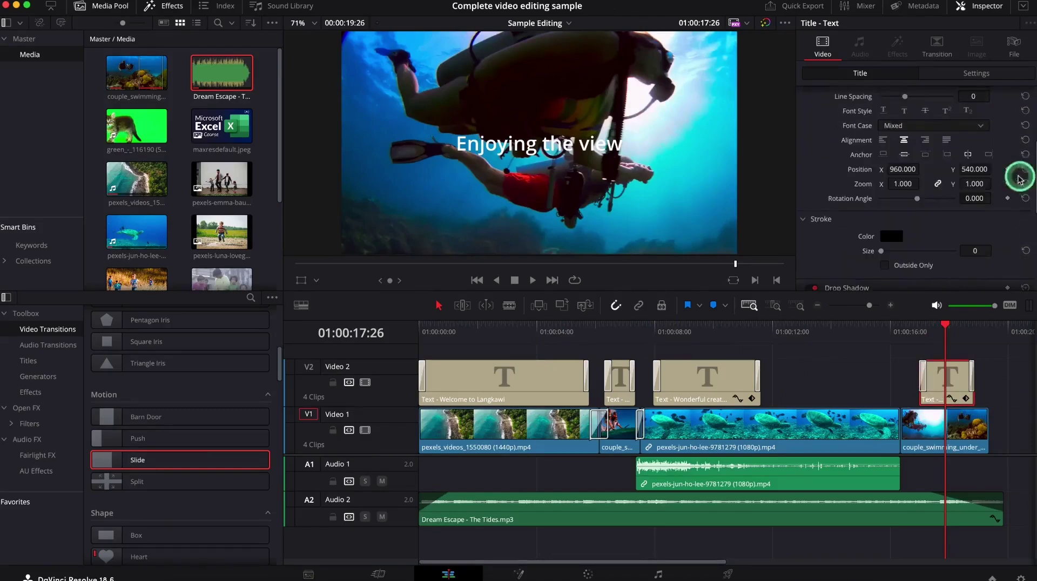
{"action": "left_click_drag", "start_coordinate": [913, 169], "coordinate": [889, 174]}
{"action": "left_click", "coordinate": [979, 168]}
{"action": "left_click_drag", "start_coordinate": [968, 169], "coordinate": [712, 246]}
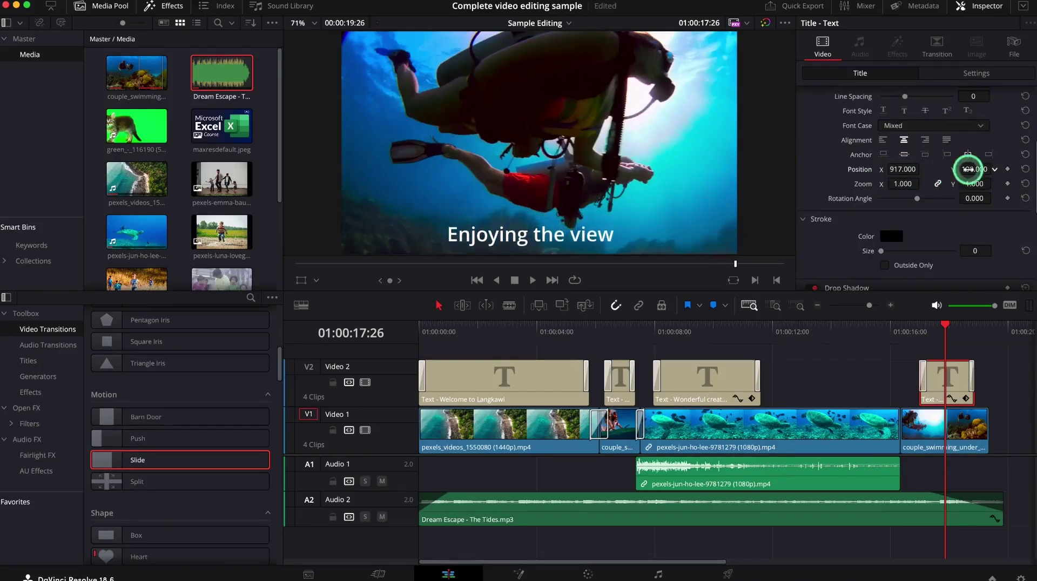
Step: Find the Text Over Shape title and add it to Video 2 directly after the "Enjoying the view" title
{"action": "left_click_drag", "start_coordinate": [944, 324], "coordinate": [990, 329]}
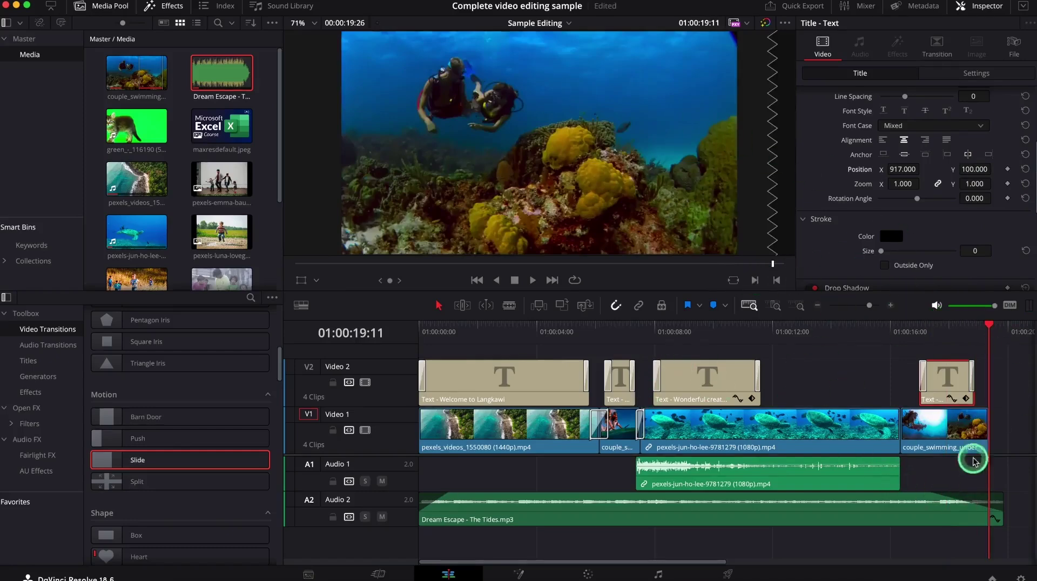
{"action": "scroll", "coordinate": [185, 463], "scroll_direction": "down", "scroll_amount": 5}
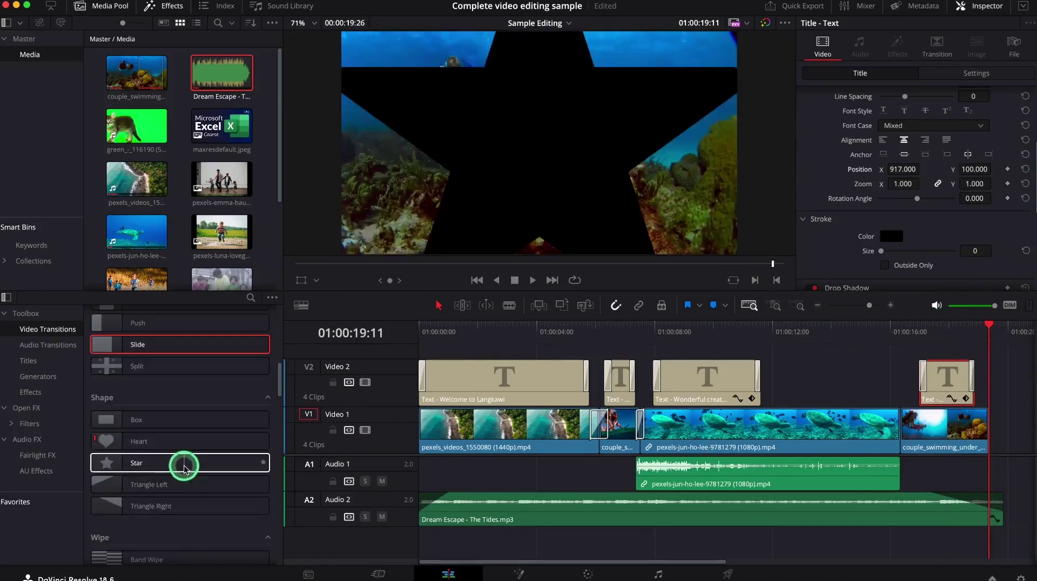
{"action": "left_click", "coordinate": [44, 361]}
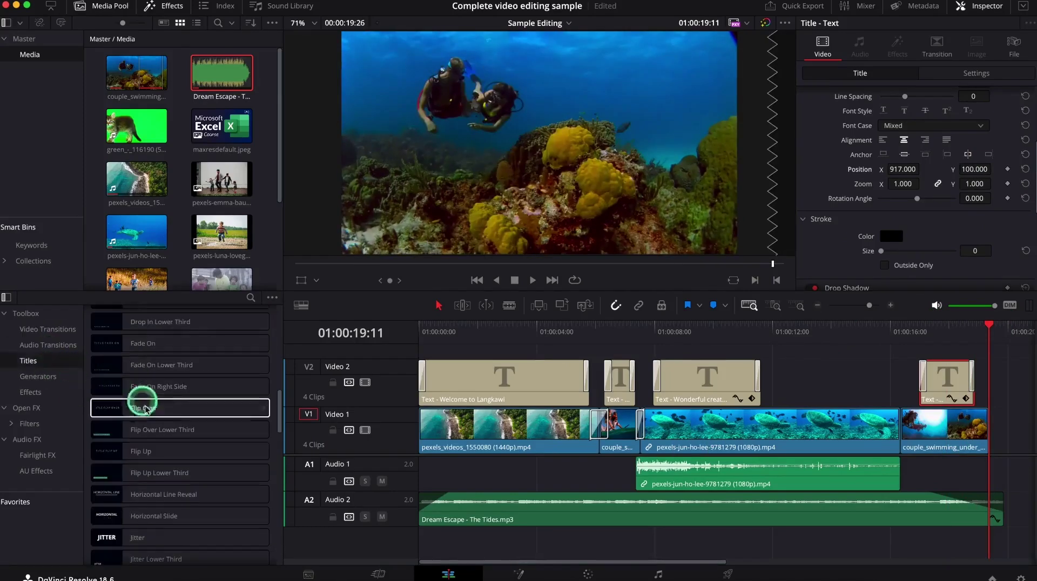
{"action": "scroll", "coordinate": [165, 458], "scroll_direction": "down", "scroll_amount": 10}
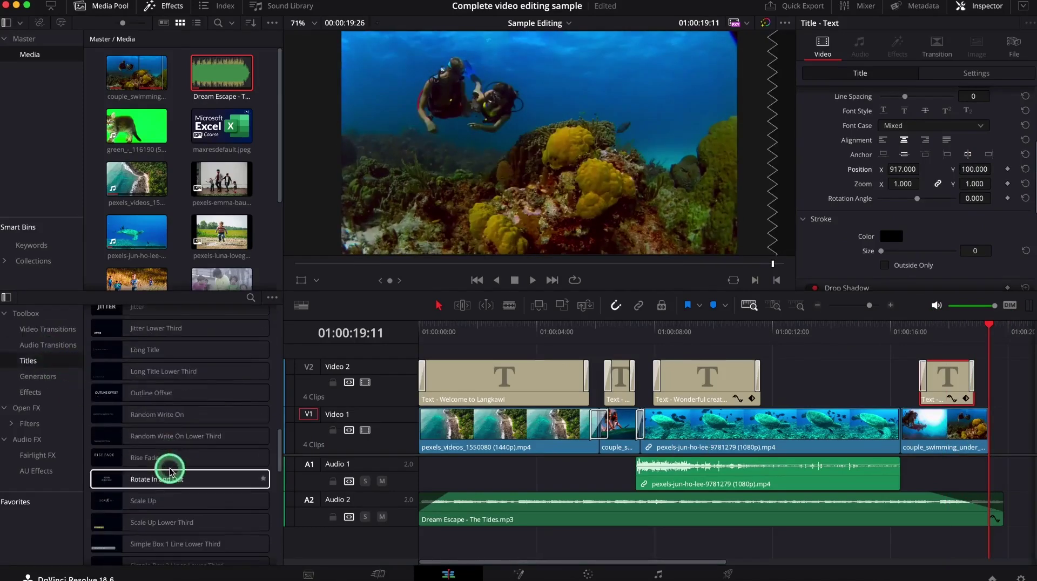
{"action": "scroll", "coordinate": [165, 463], "scroll_direction": "down", "scroll_amount": 5}
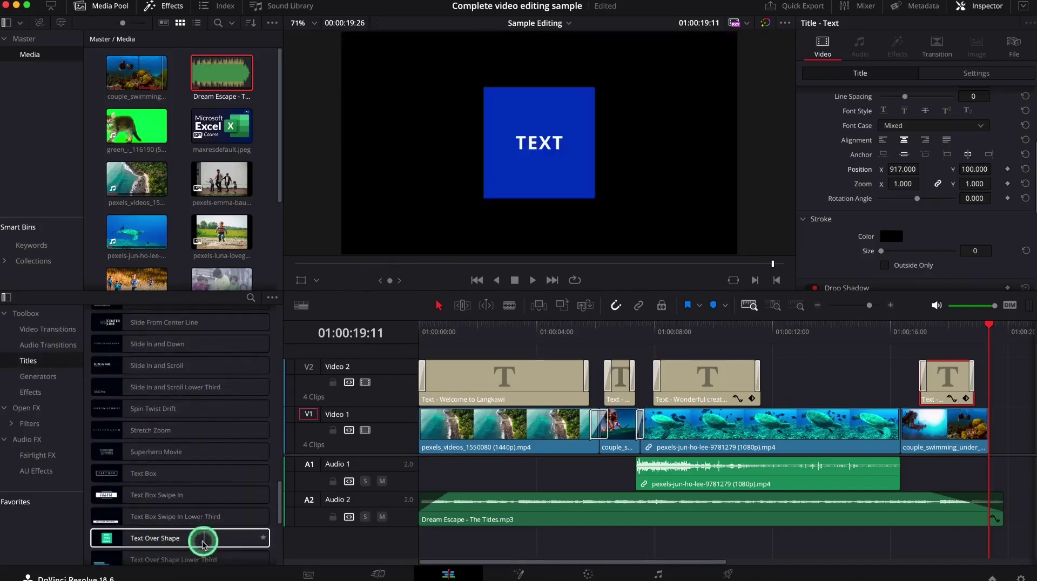
{"action": "left_click_drag", "start_coordinate": [154, 540], "coordinate": [997, 340]}
Step: Set the Text Over Shape title's first text to "Thanks" and its second text to "For", with the playhead at 01:00:20:14
{"action": "left_click_drag", "start_coordinate": [893, 326], "coordinate": [920, 330]}
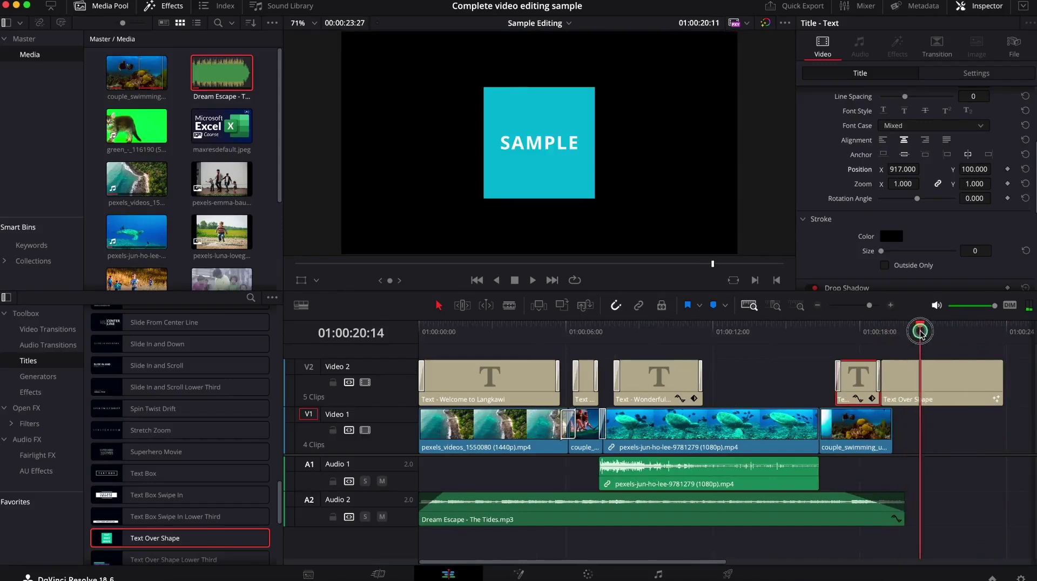
{"action": "left_click", "coordinate": [934, 383]}
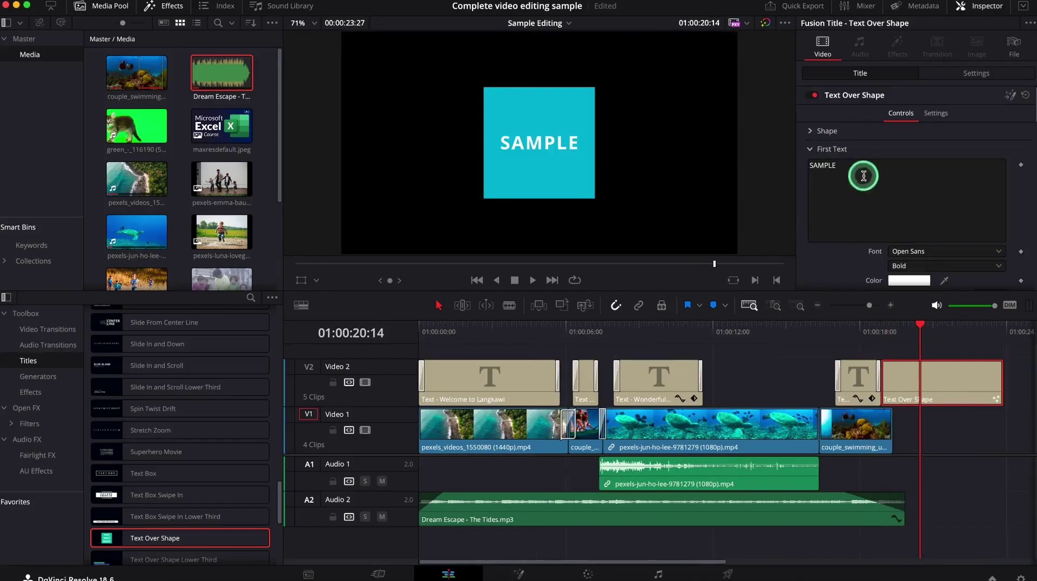
{"action": "left_click_drag", "start_coordinate": [847, 171], "coordinate": [790, 148]}
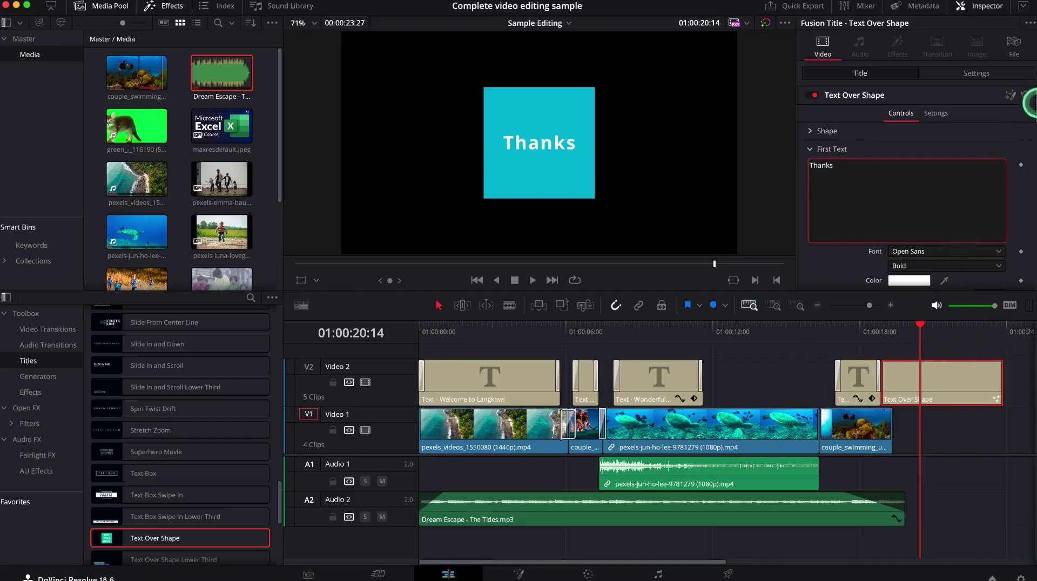
{"action": "scroll", "coordinate": [1033, 104], "scroll_direction": "down", "scroll_amount": 5}
{"action": "left_click", "coordinate": [845, 153]}
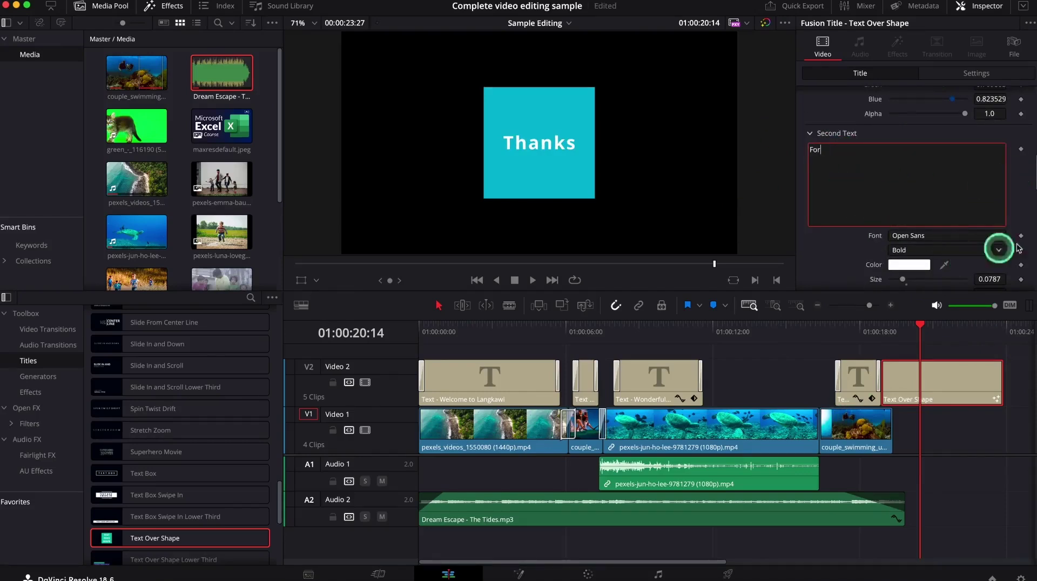
Step: Set the Text Over Shape title's third text to "Watching"
{"action": "left_click", "coordinate": [1035, 184]}
{"action": "scroll", "coordinate": [993, 227], "scroll_direction": "down", "scroll_amount": 5}
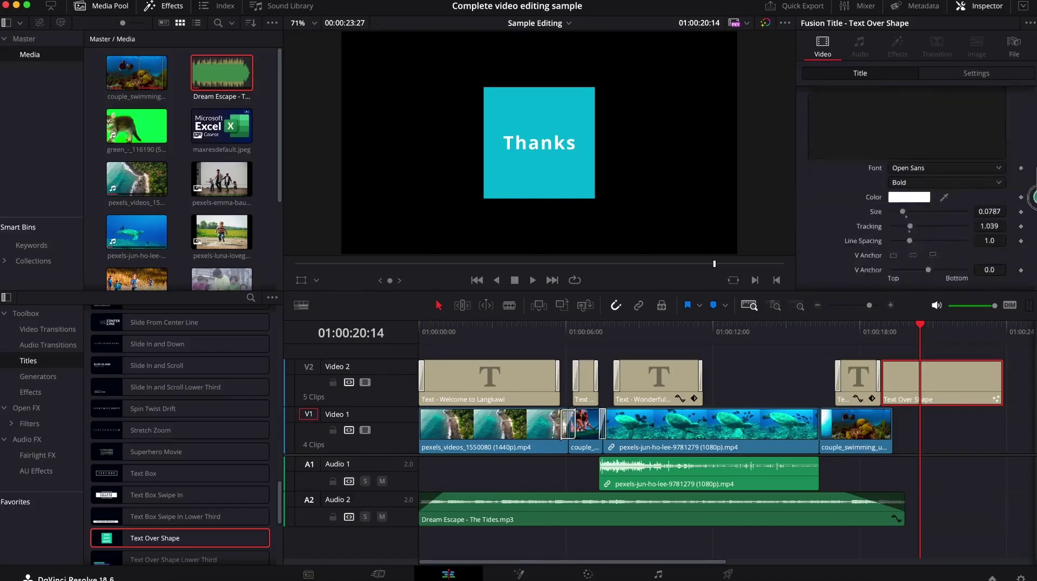
{"action": "double_click", "coordinate": [861, 188]}
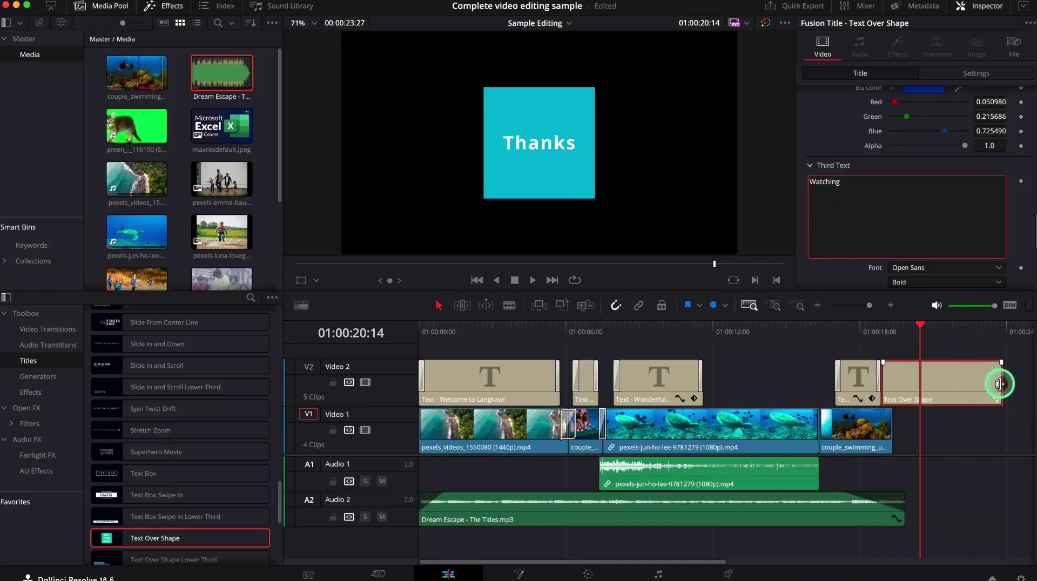
Step: Try shortening the Text Over Shape title from its end and preview it starting within the "Enjoying the view" title
{"action": "left_click_drag", "start_coordinate": [1000, 385], "coordinate": [956, 386]}
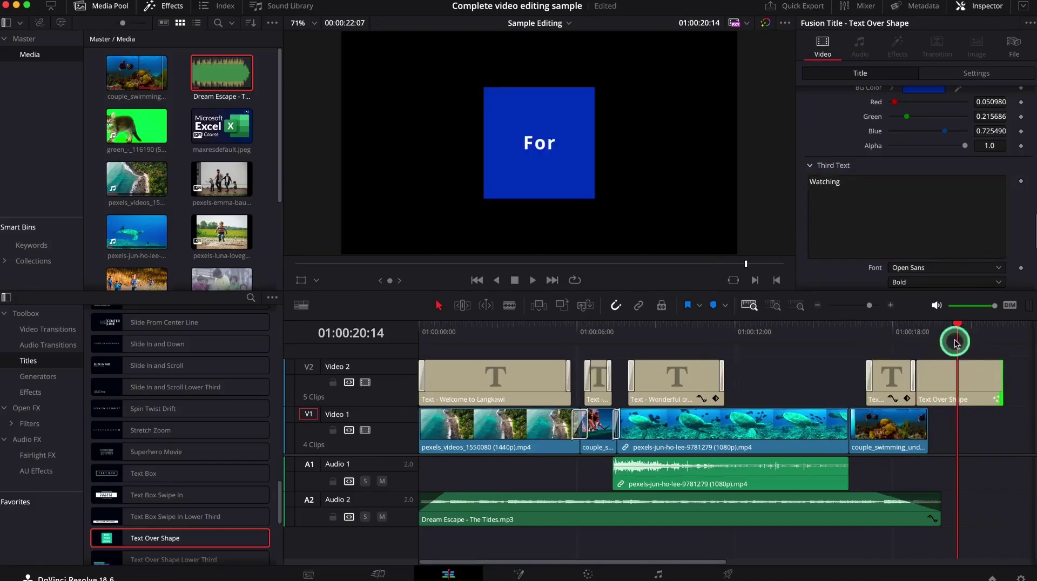
{"action": "left_click_drag", "start_coordinate": [958, 329], "coordinate": [889, 336]}
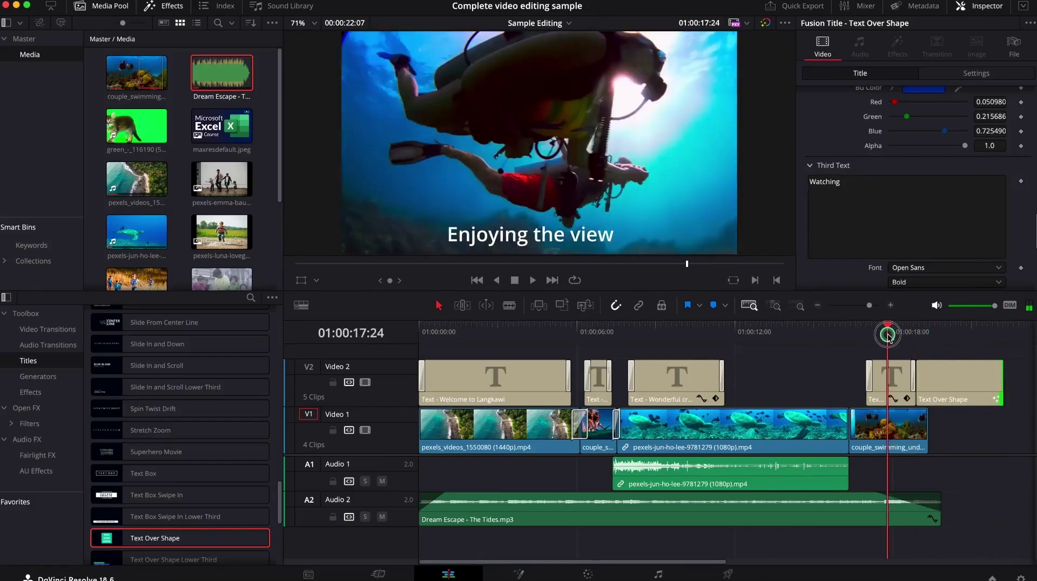
{"action": "key", "text": "space"}
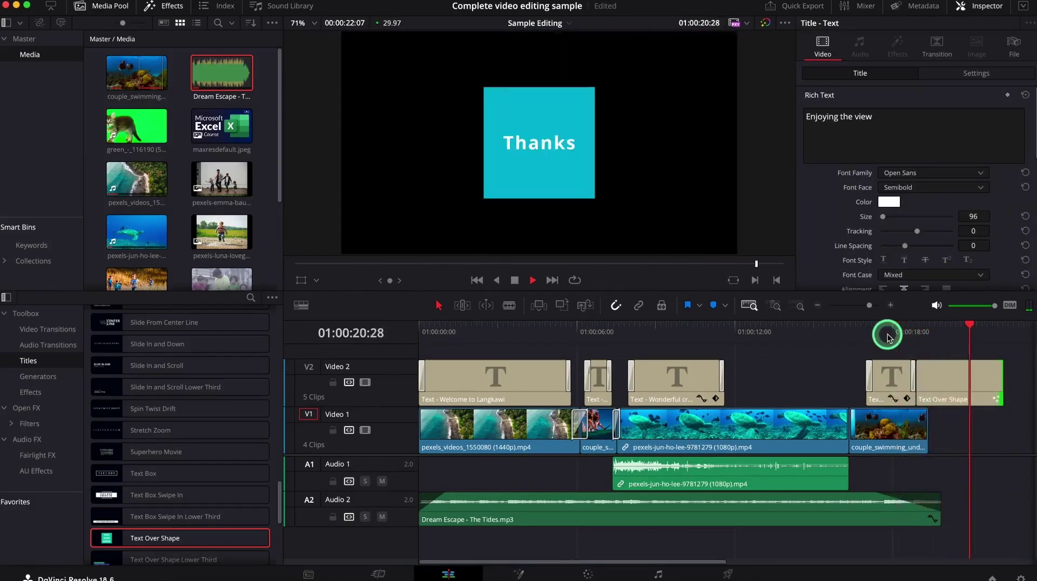
{"action": "key", "text": "space"}
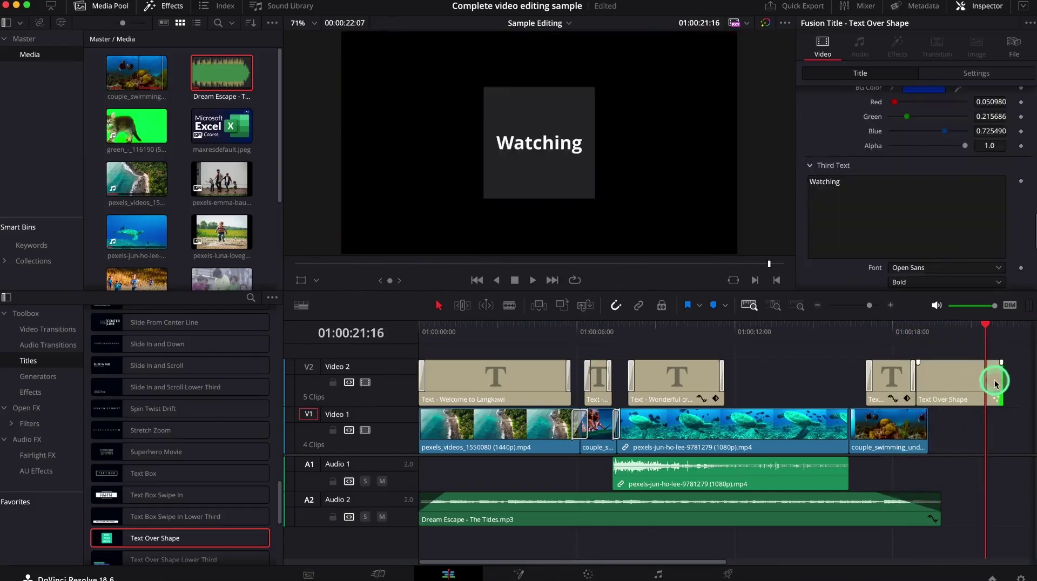
{"action": "left_click_drag", "start_coordinate": [992, 383], "coordinate": [991, 378]}
Step: Review the closing title and the end of the turtle clip, finishing with the playhead at the start of the timeline
{"action": "left_click_drag", "start_coordinate": [944, 324], "coordinate": [859, 341]}
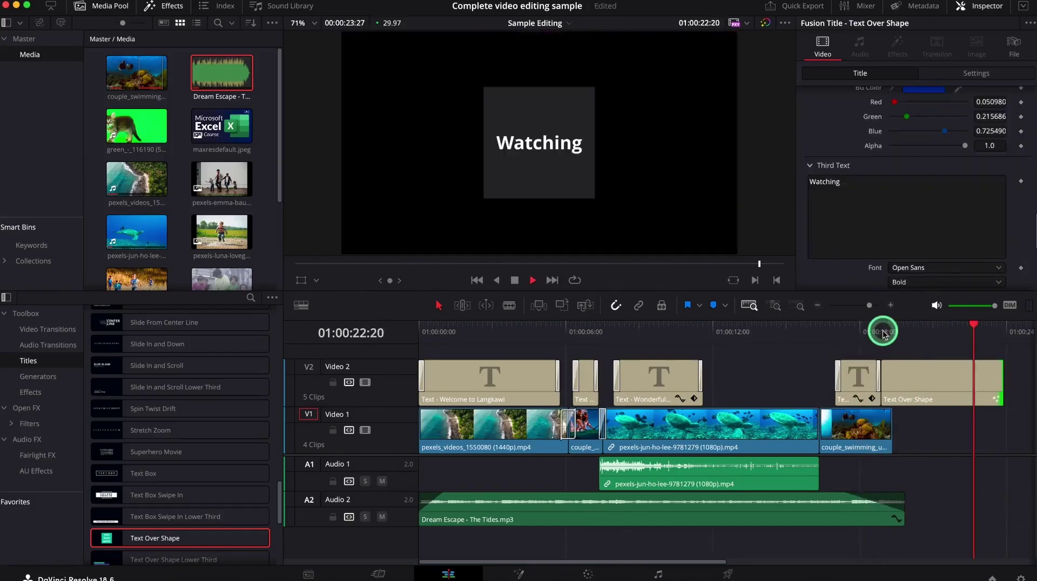
{"action": "left_click", "coordinate": [884, 332]}
{"action": "left_click", "coordinate": [846, 431]}
{"action": "left_click_drag", "start_coordinate": [994, 326], "coordinate": [806, 375]}
{"action": "left_click", "coordinate": [808, 415]}
{"action": "left_click", "coordinate": [817, 309]}
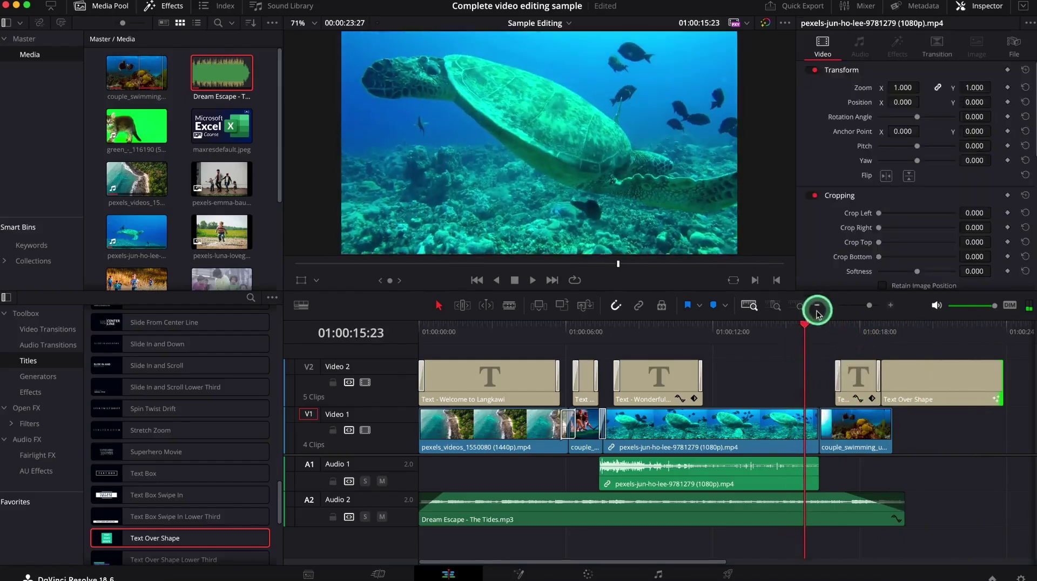
{"action": "left_click", "coordinate": [346, 383]}
{"action": "key", "text": "Home"}
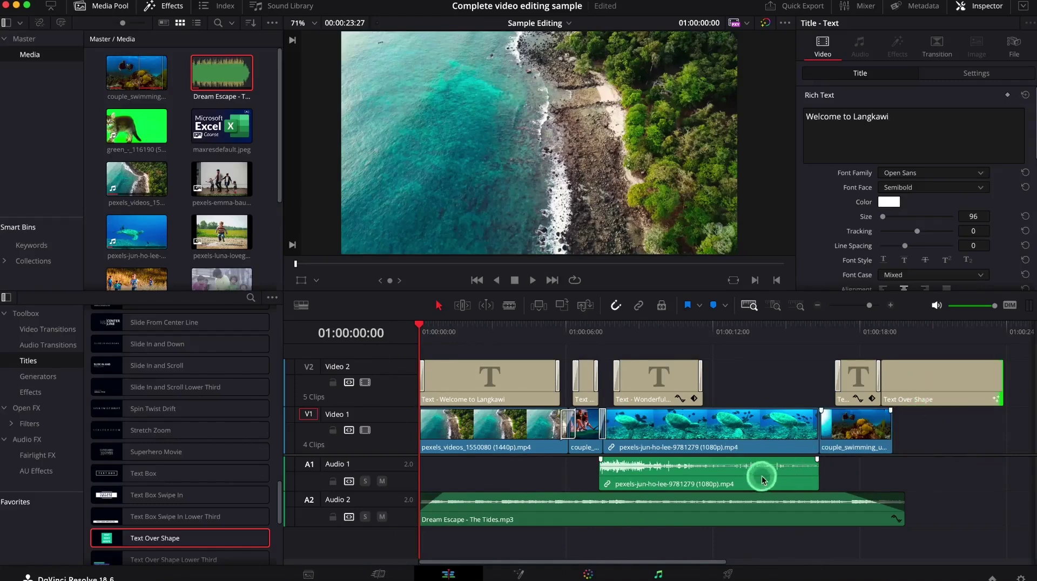
Step: Move the Text Over Shape title further along Video 2, leaving a gap after the "Enjoying the view" title
{"action": "left_click", "coordinate": [668, 564]}
{"action": "left_click_drag", "start_coordinate": [667, 565], "coordinate": [744, 565]}
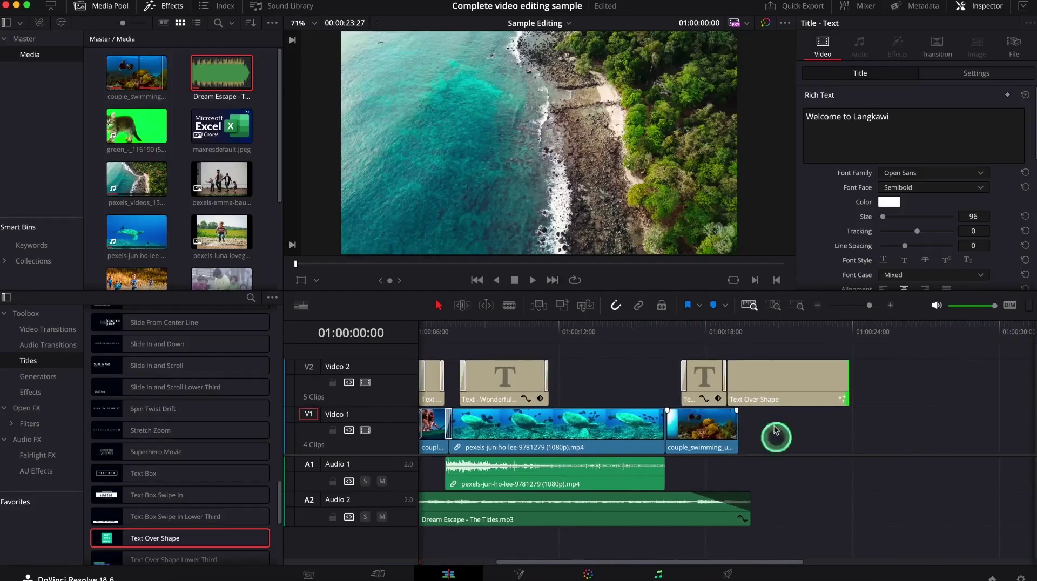
{"action": "left_click_drag", "start_coordinate": [765, 363], "coordinate": [903, 392]}
{"action": "key", "text": "shift+z"}
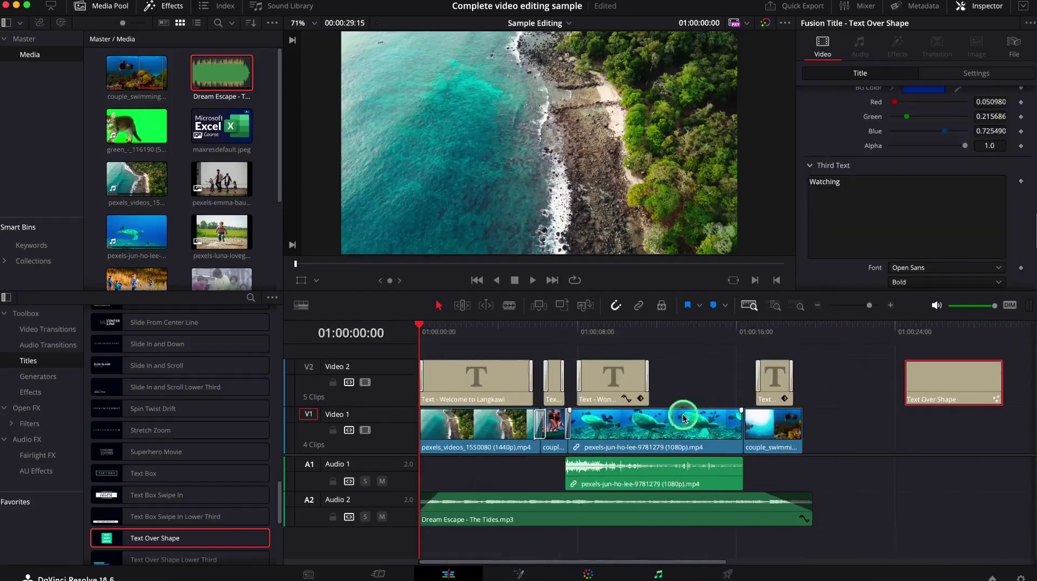
Step: Add a short section of the production_id_4100556 clip after the last couple swimming clip on Video 1 and shift the closing title to follow it
{"action": "double_click", "coordinate": [216, 282]}
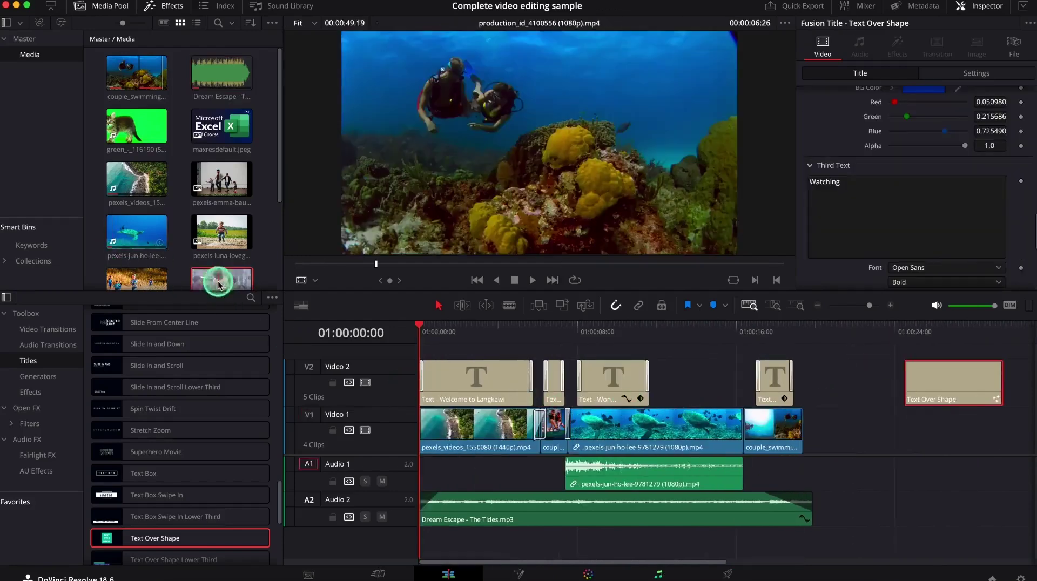
{"action": "left_click_drag", "start_coordinate": [450, 222], "coordinate": [395, 253]}
{"action": "left_click_drag", "start_coordinate": [469, 168], "coordinate": [446, 277]}
{"action": "left_click_drag", "start_coordinate": [417, 180], "coordinate": [804, 474]}
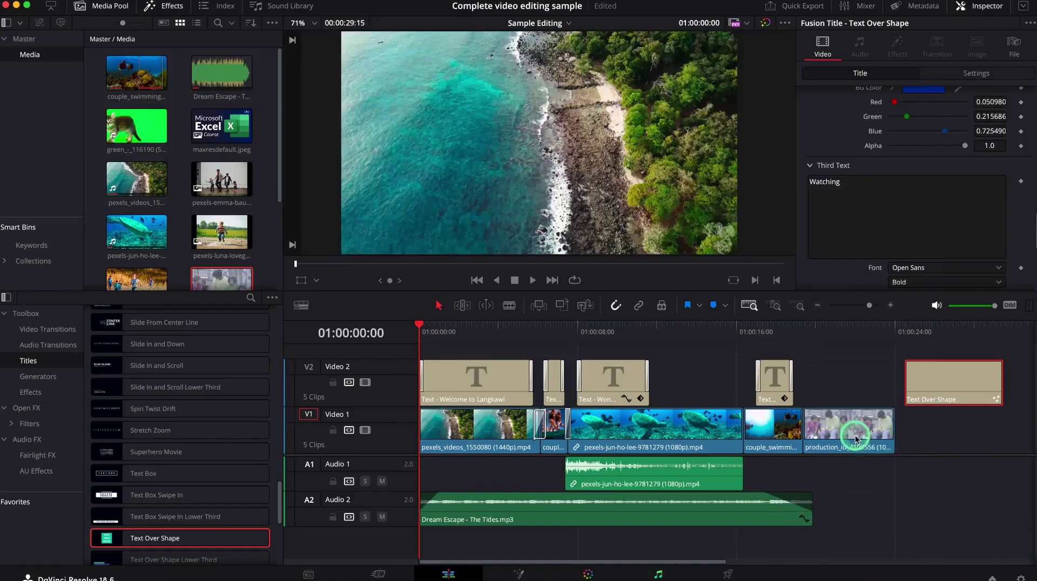
{"action": "left_click_drag", "start_coordinate": [927, 388], "coordinate": [915, 386]}
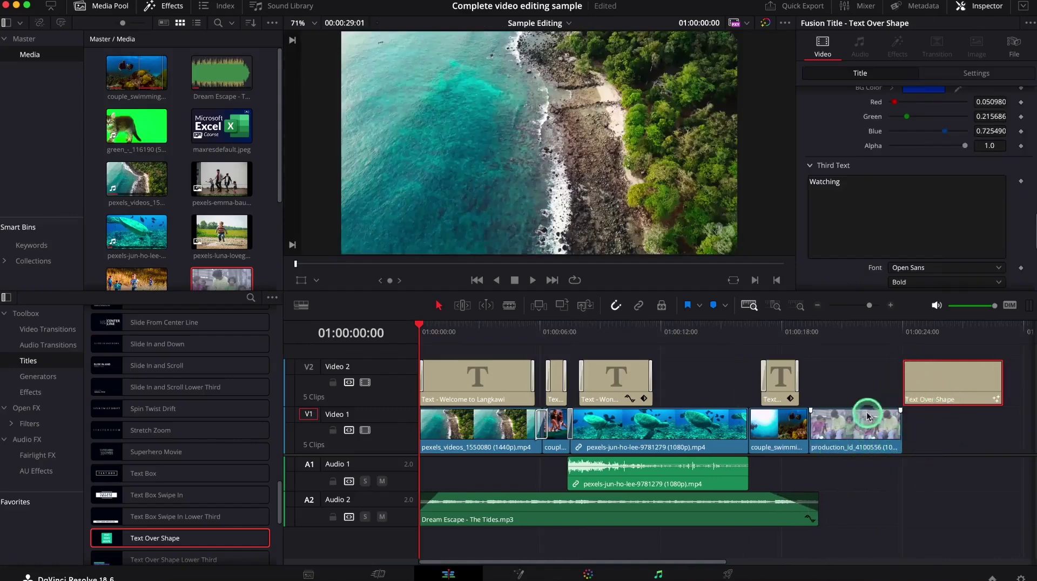
Step: Apply automatic color correction to the production_id_4100556 clip with the playhead at 01:00:21:07, and return to the Edit page
{"action": "left_click", "coordinate": [853, 425]}
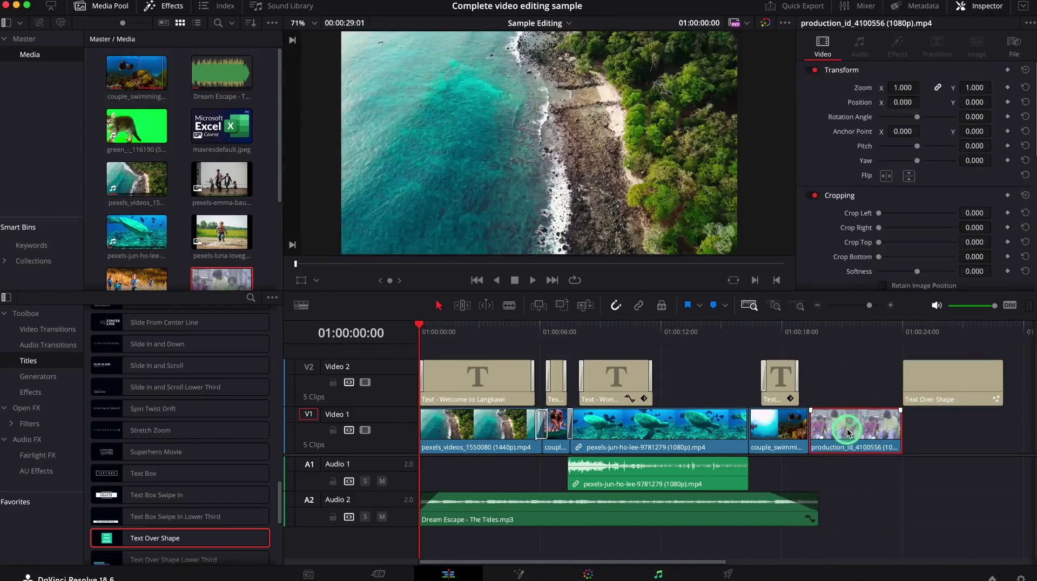
{"action": "left_click", "coordinate": [849, 334]}
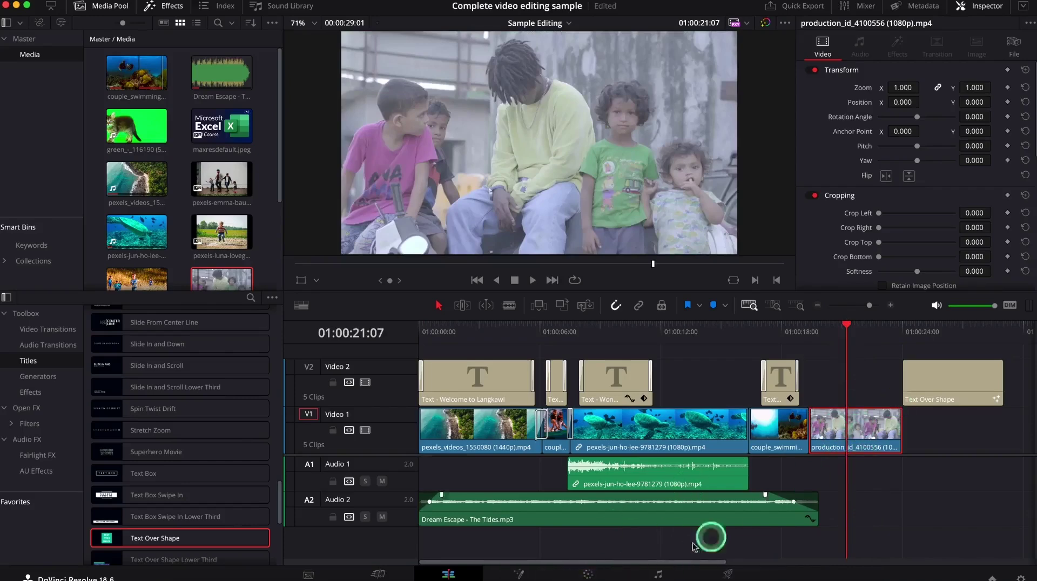
{"action": "left_click", "coordinate": [590, 571]}
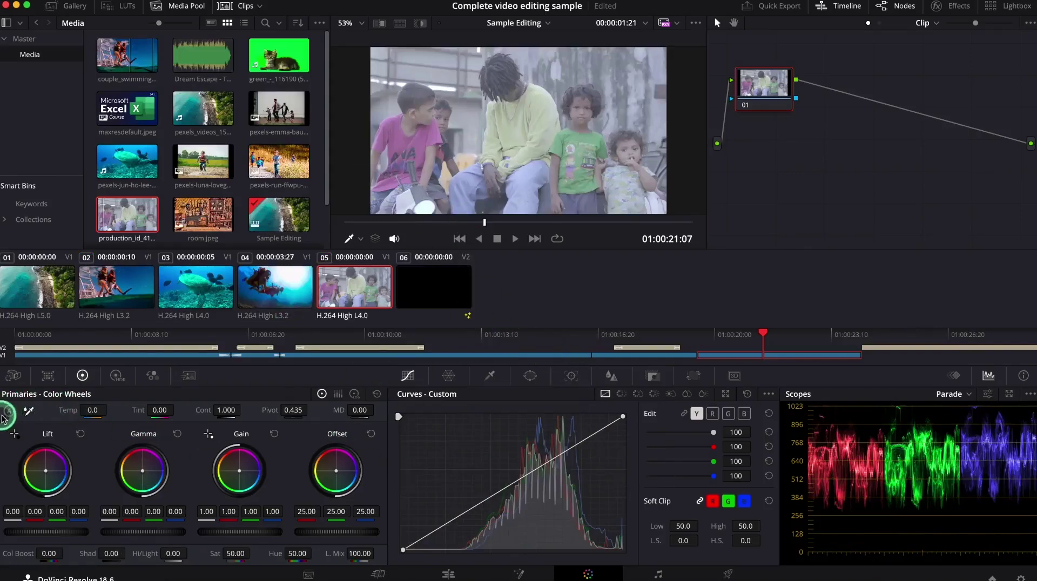
{"action": "left_click", "coordinate": [8, 414]}
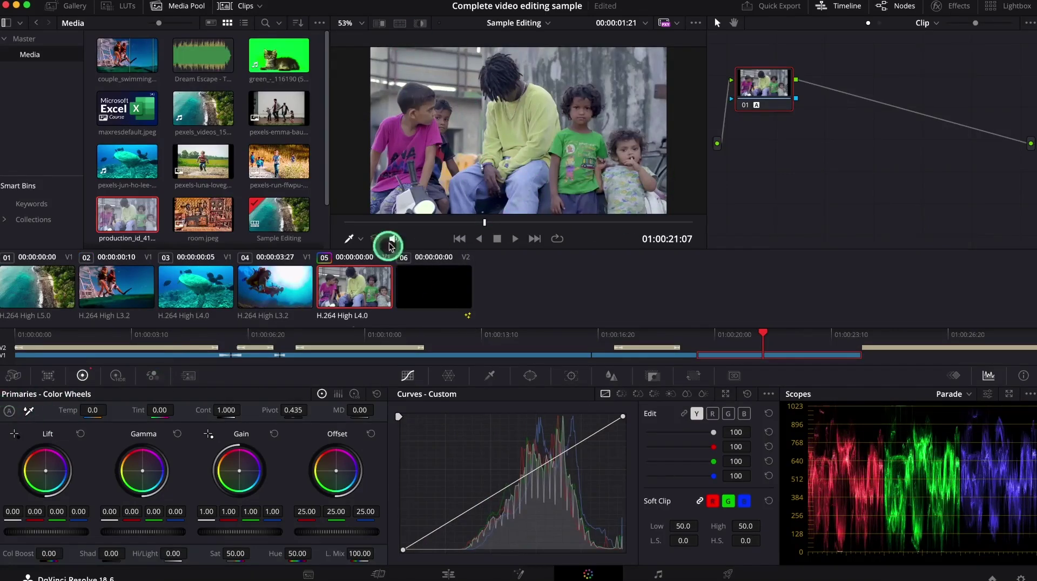
{"action": "left_click", "coordinate": [448, 575]}
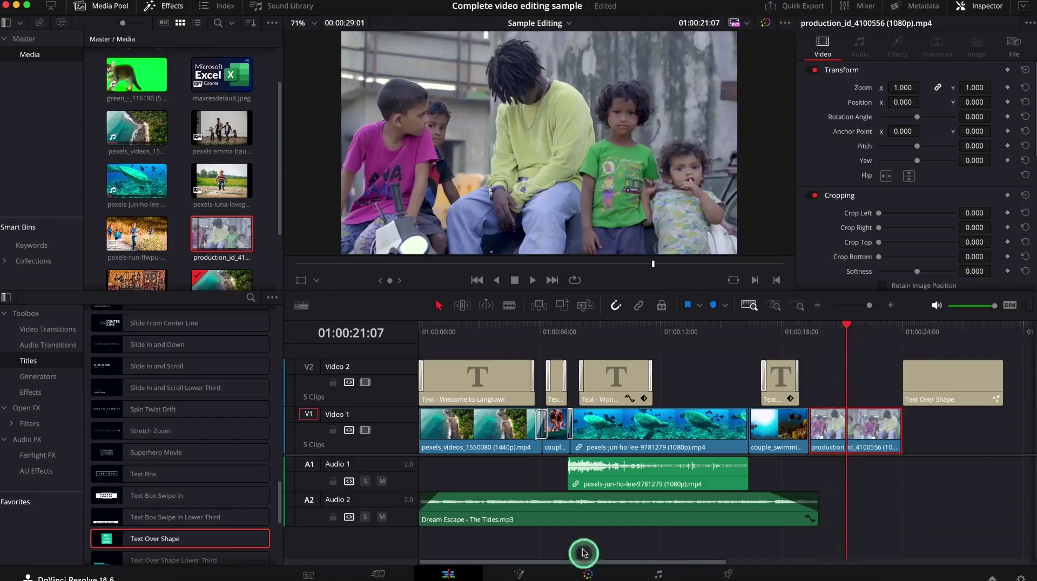
Step: Grade the production_id_4100556 clip with color boost 51.50, shadows -25.50, highlights 32.50 and saturation 56.80, and return to the Edit page
{"action": "left_click", "coordinate": [587, 574]}
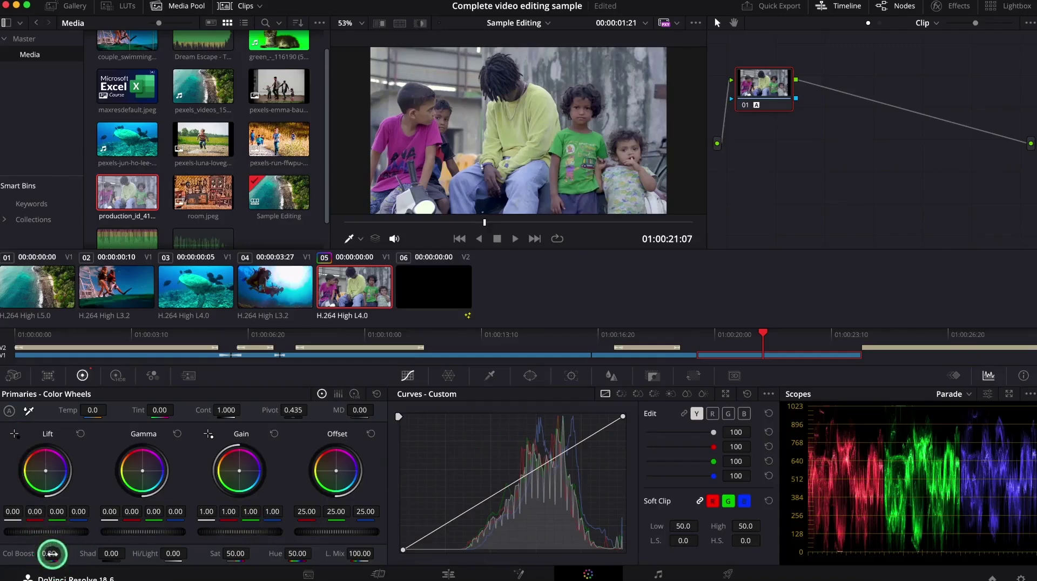
{"action": "left_click_drag", "start_coordinate": [59, 556], "coordinate": [104, 552]}
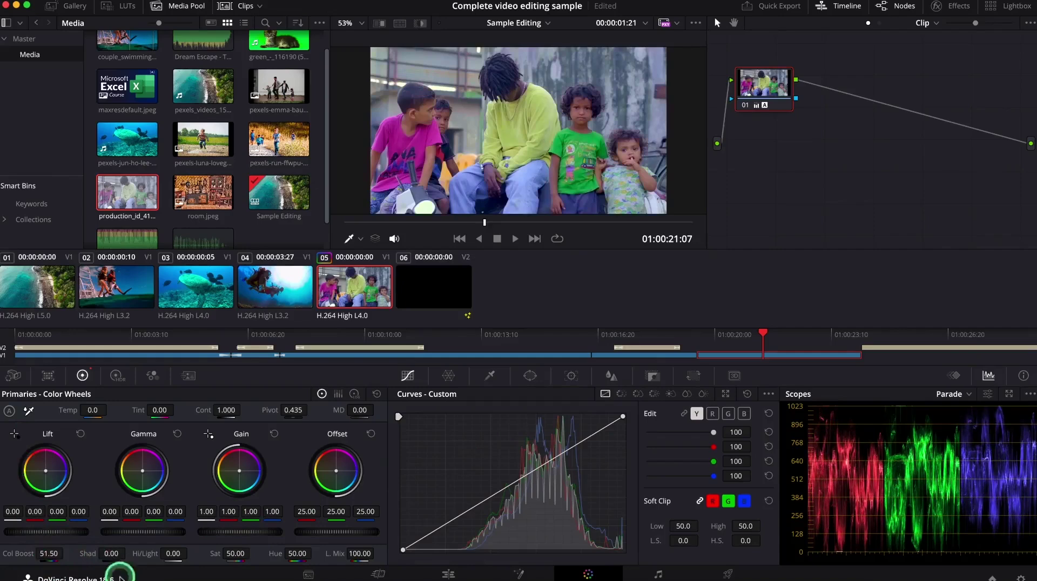
{"action": "left_click_drag", "start_coordinate": [98, 553], "coordinate": [85, 549]}
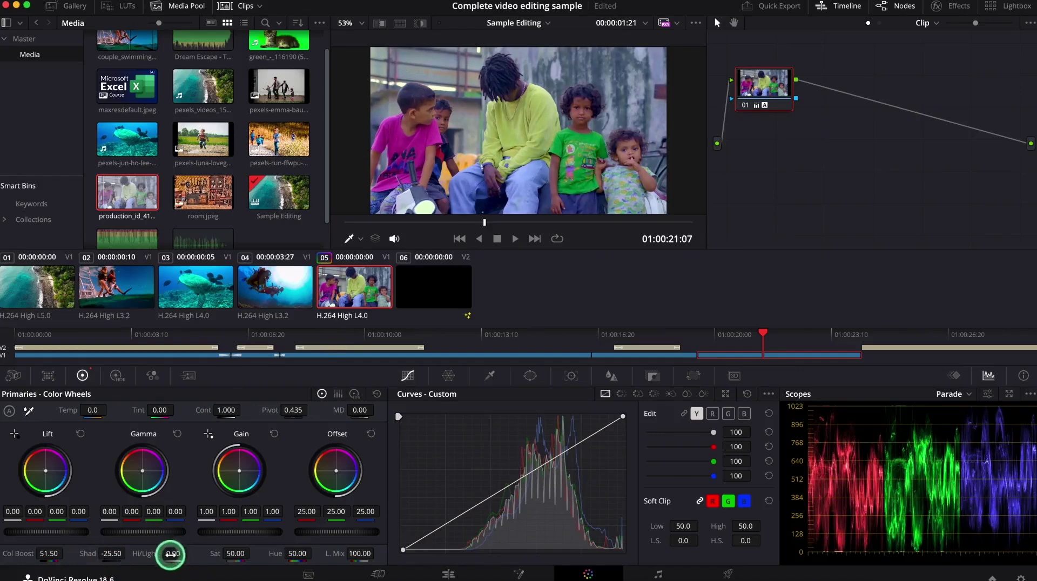
{"action": "left_click_drag", "start_coordinate": [176, 556], "coordinate": [196, 564]}
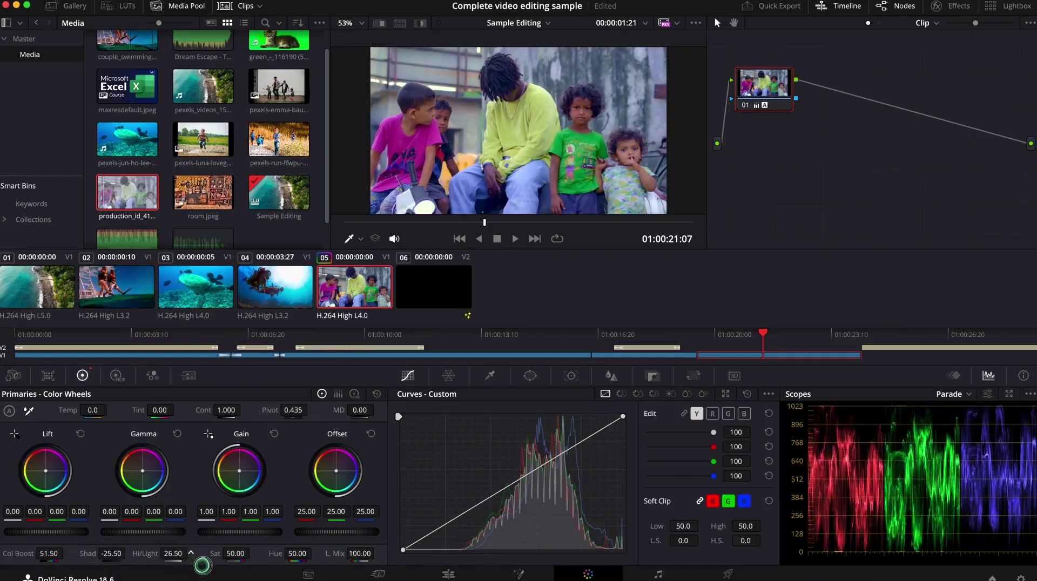
{"action": "left_click_drag", "start_coordinate": [210, 567], "coordinate": [166, 553]}
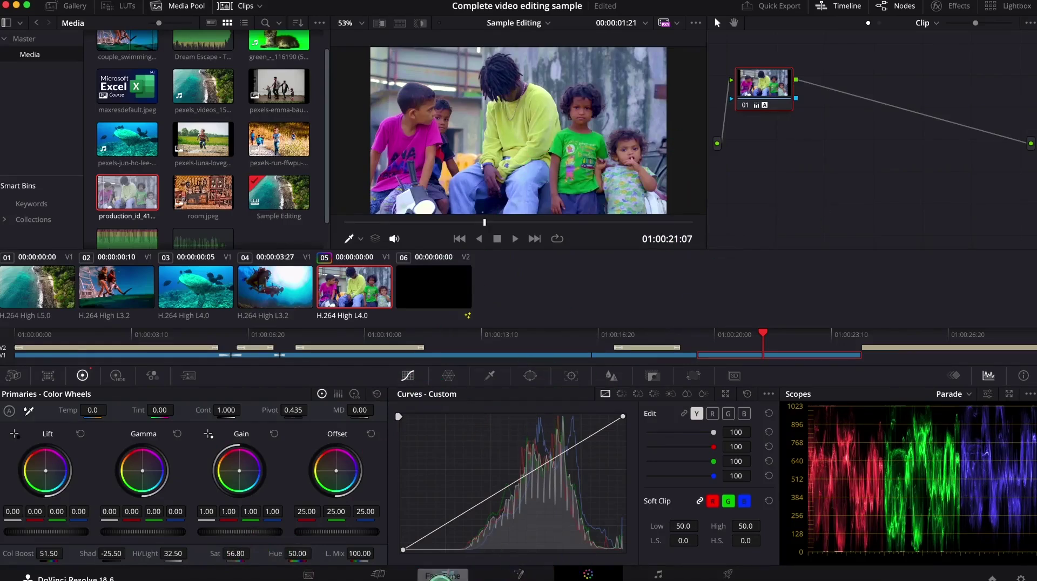
{"action": "left_click", "coordinate": [451, 574]}
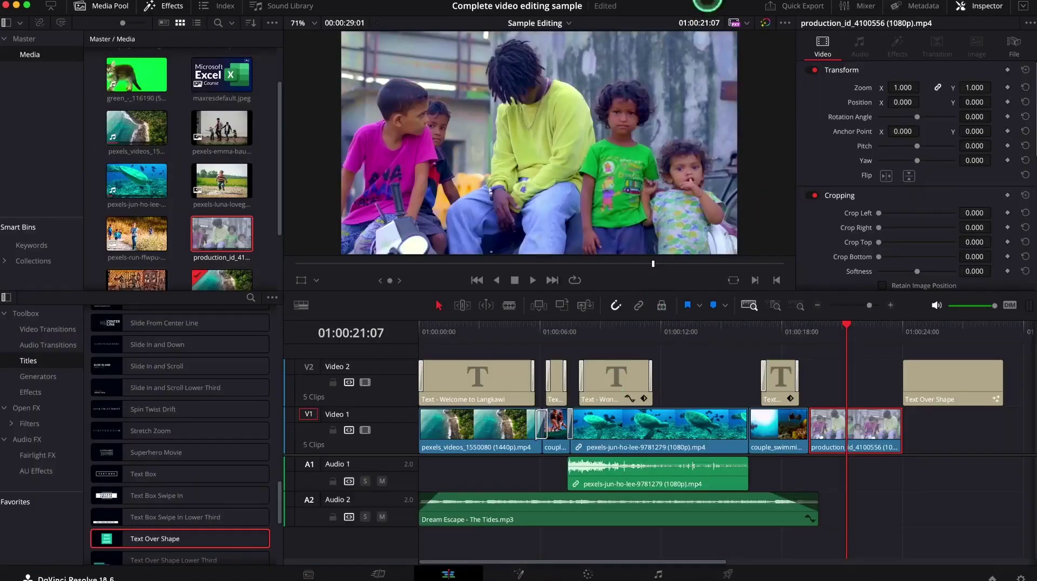
Step: Compare the production_id_4100556 clip with its grade bypassed and enabled, and play the graded clip from its beginning
{"action": "left_click", "coordinate": [767, 24]}
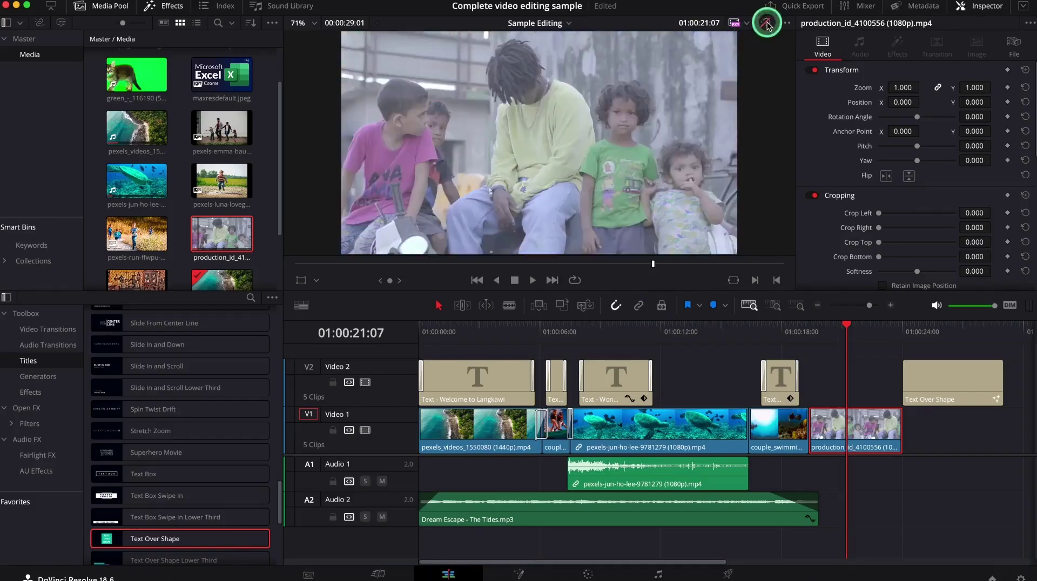
{"action": "left_click", "coordinate": [767, 24]}
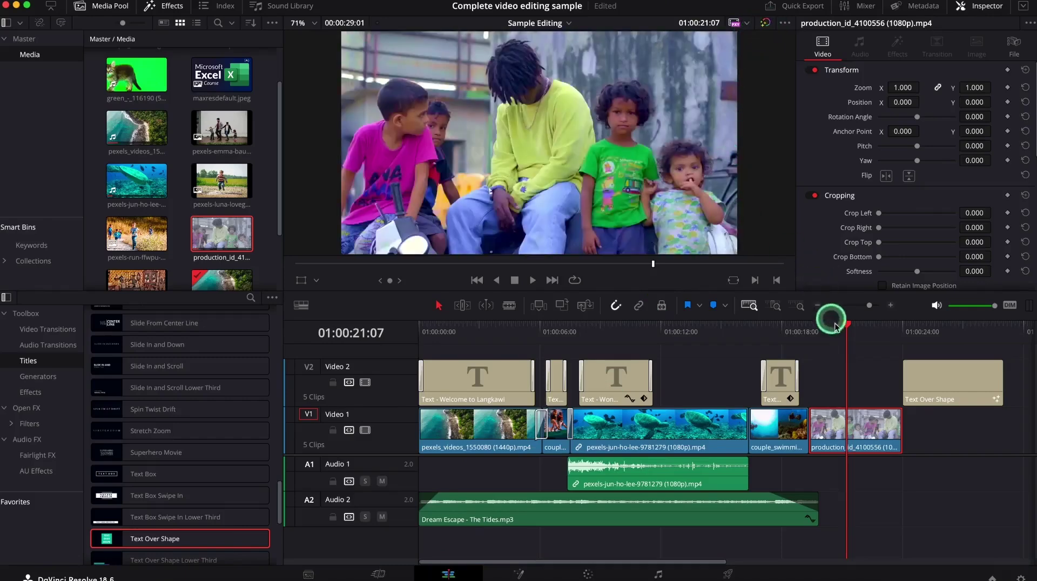
{"action": "left_click_drag", "start_coordinate": [838, 328], "coordinate": [810, 329]}
{"action": "key", "text": "space"}
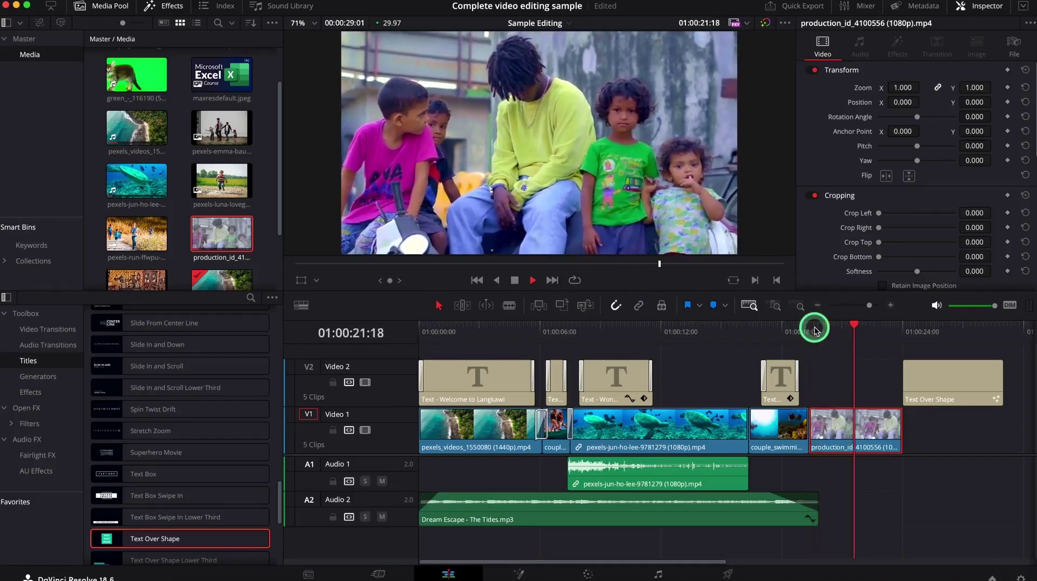
{"action": "key", "text": "space"}
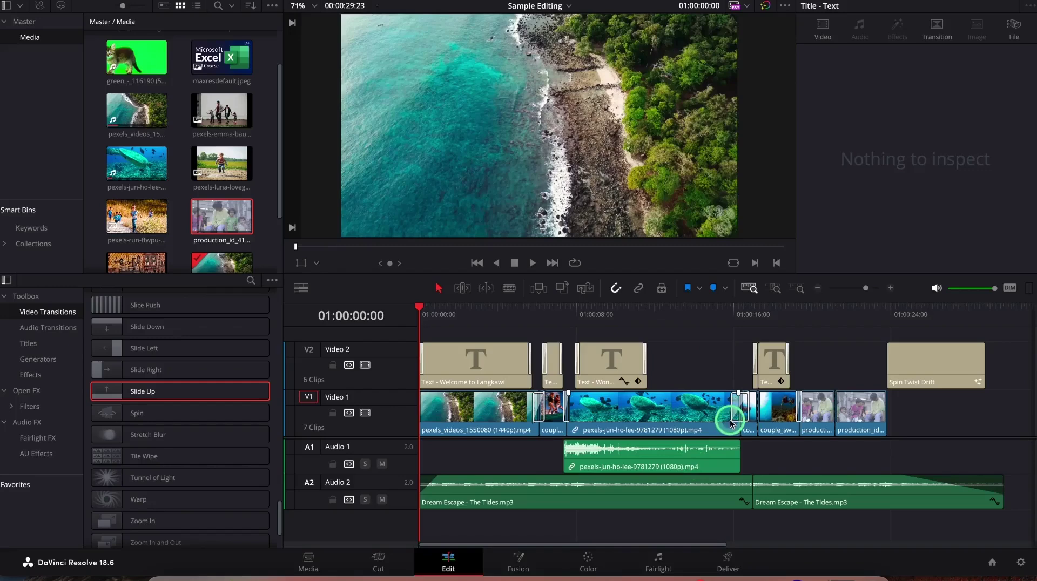
Step: Raise the playback volume and play the finished Sample Editing timeline from its start
{"action": "key", "text": "XF86AudioRaiseVolume"}
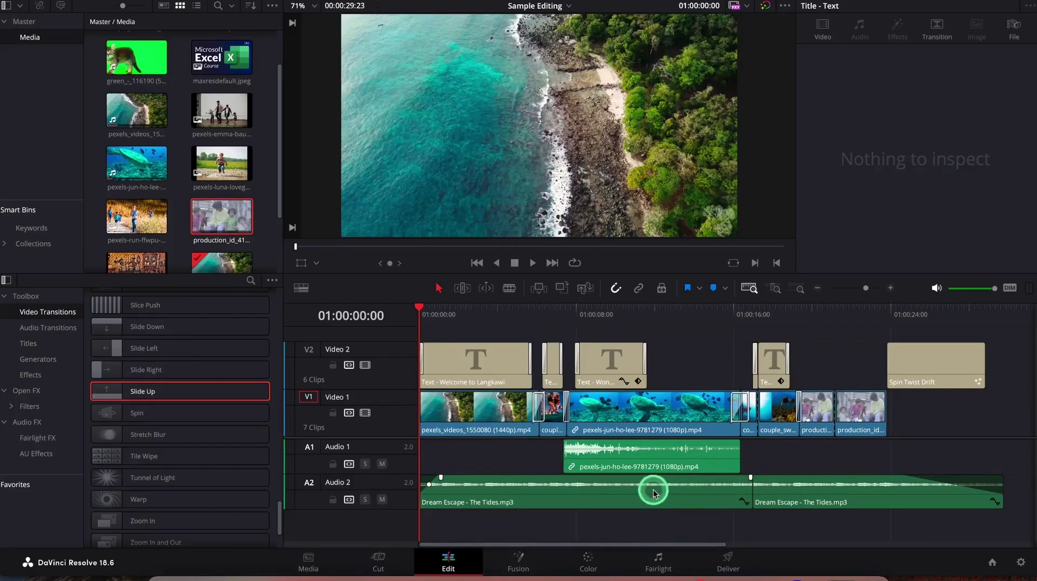
{"action": "key", "text": "space"}
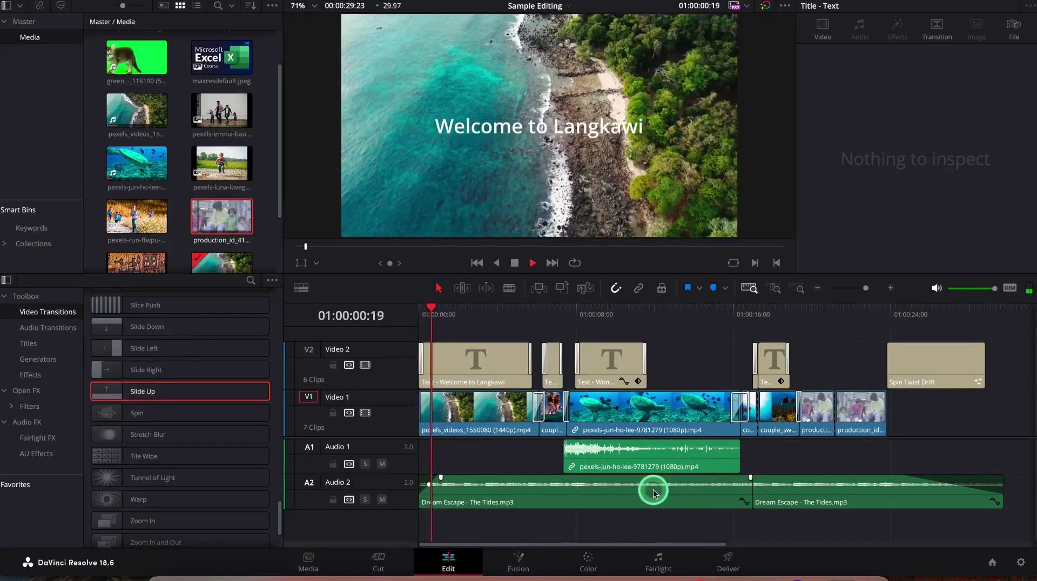